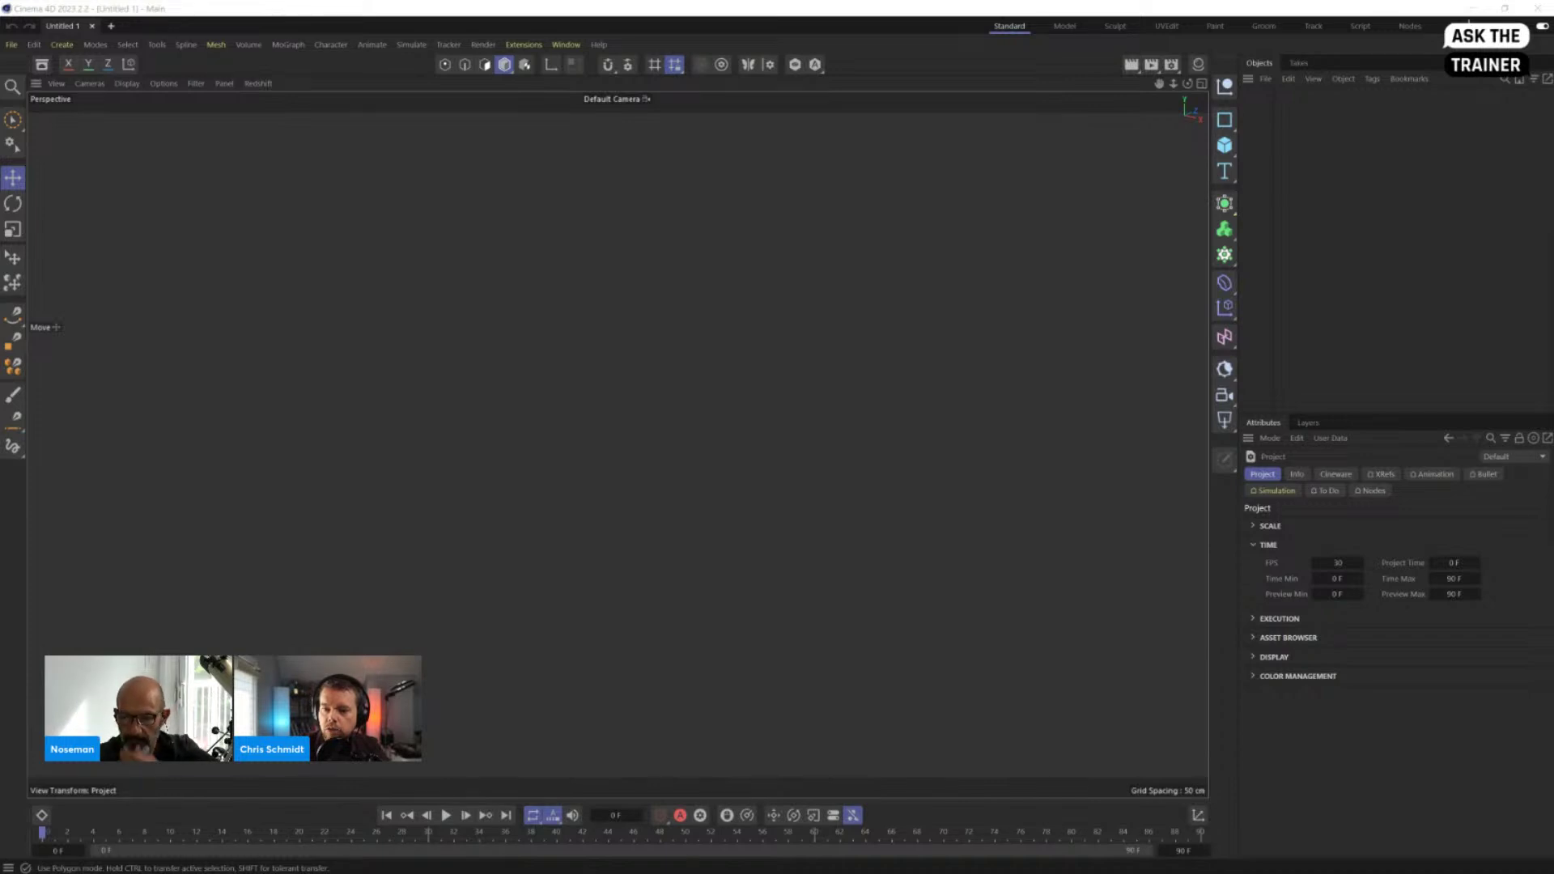
Step: Open the Warehouse_RSCam.c4d scene in Cinema 4D 2023.2.2 and play its animation from the first frame to check viewport speed
left_click_drag(4, 283, 541, 350)
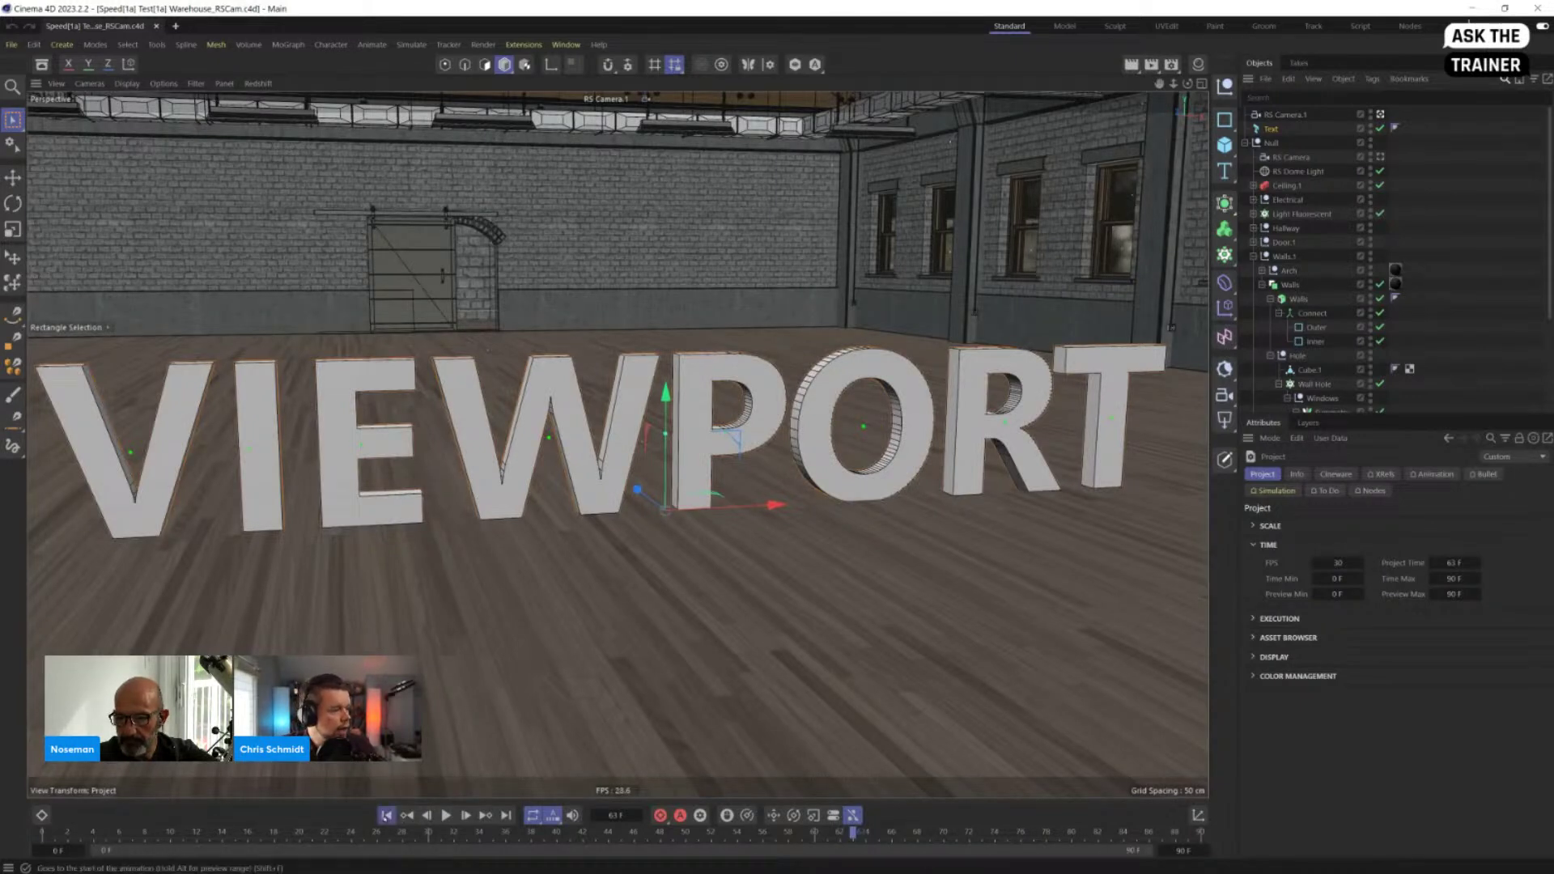
left_click(387, 816)
left_click(446, 816)
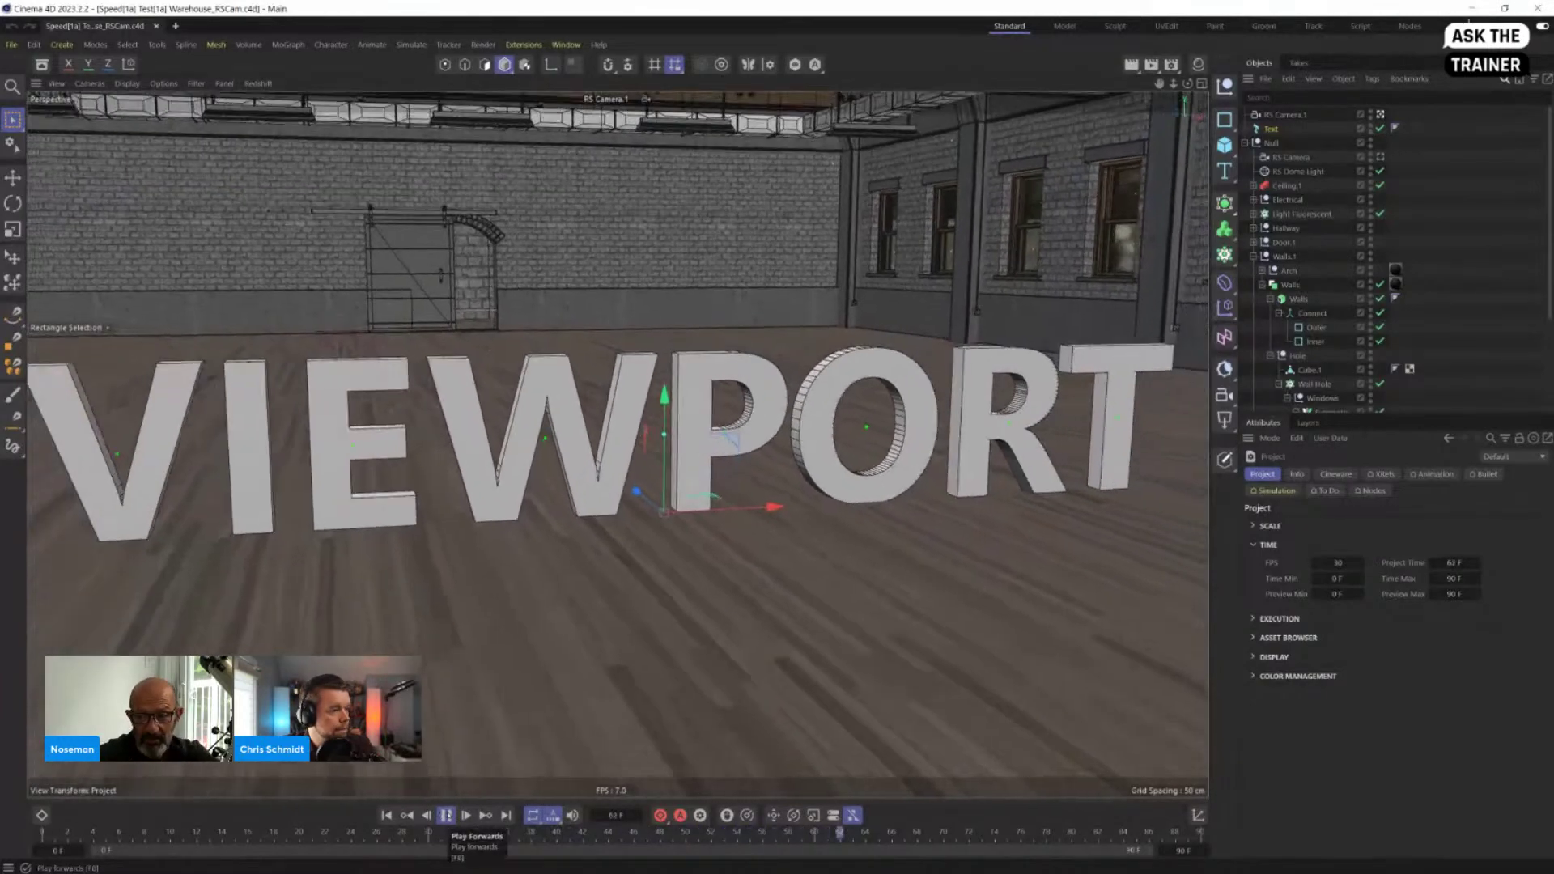
left_click(446, 815)
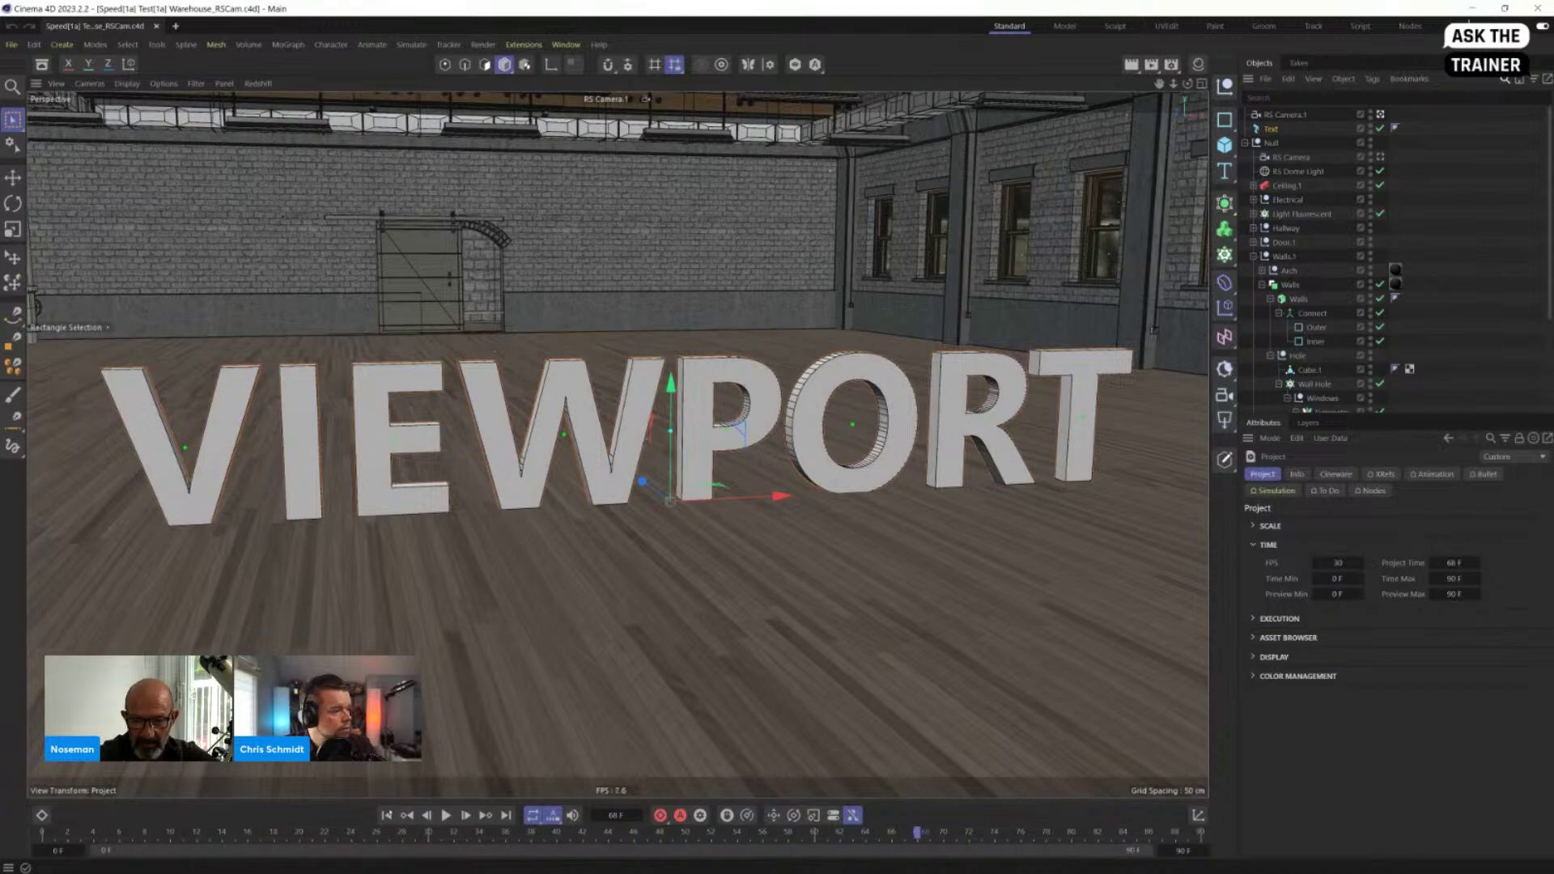
left_click(446, 817)
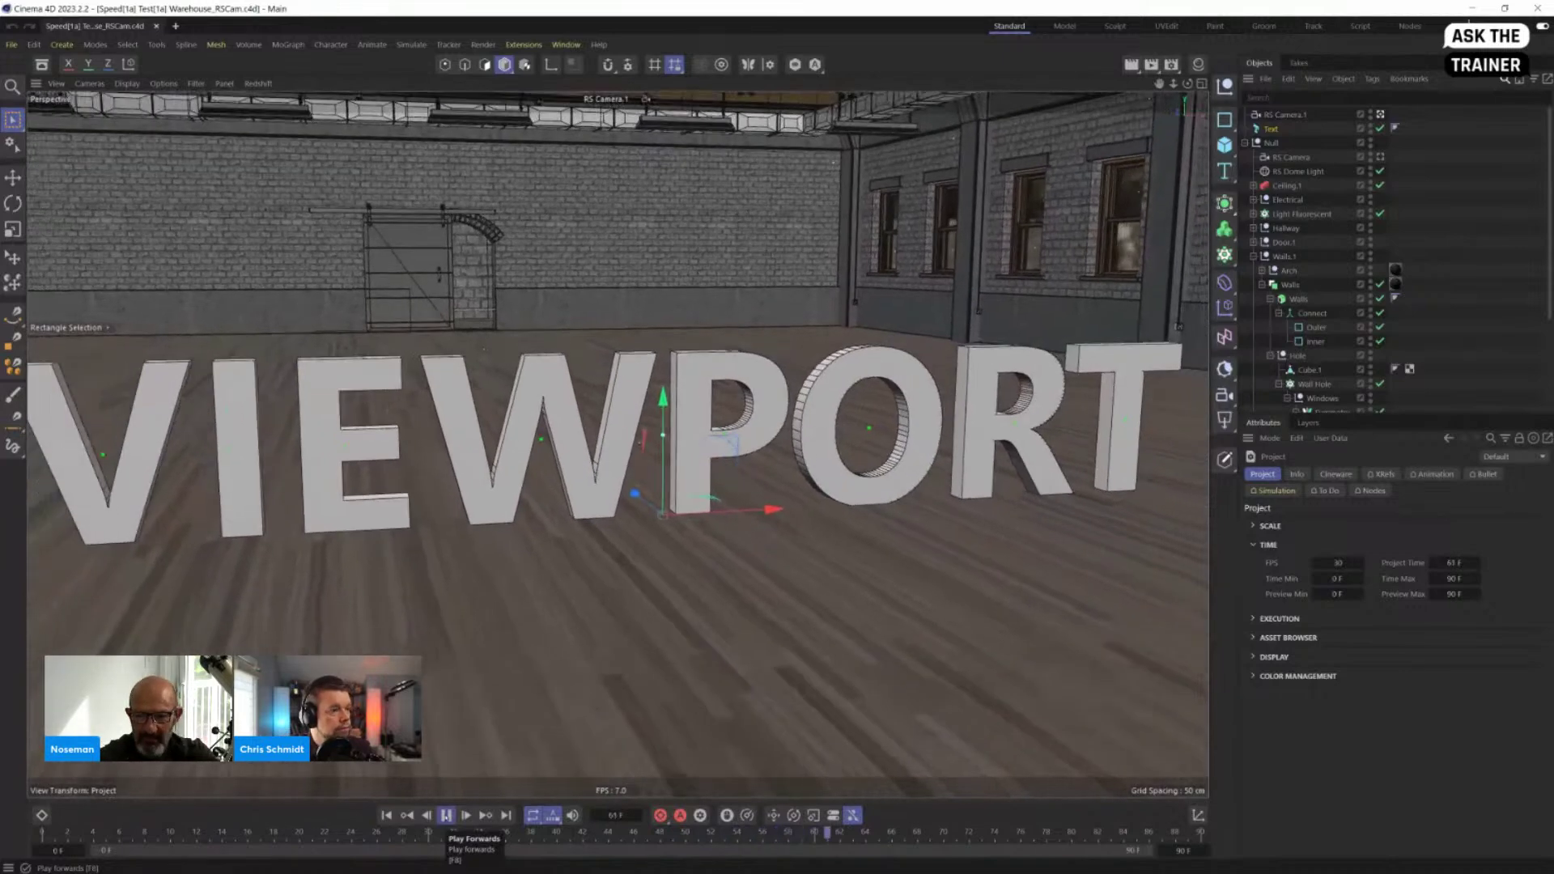
left_click(446, 816)
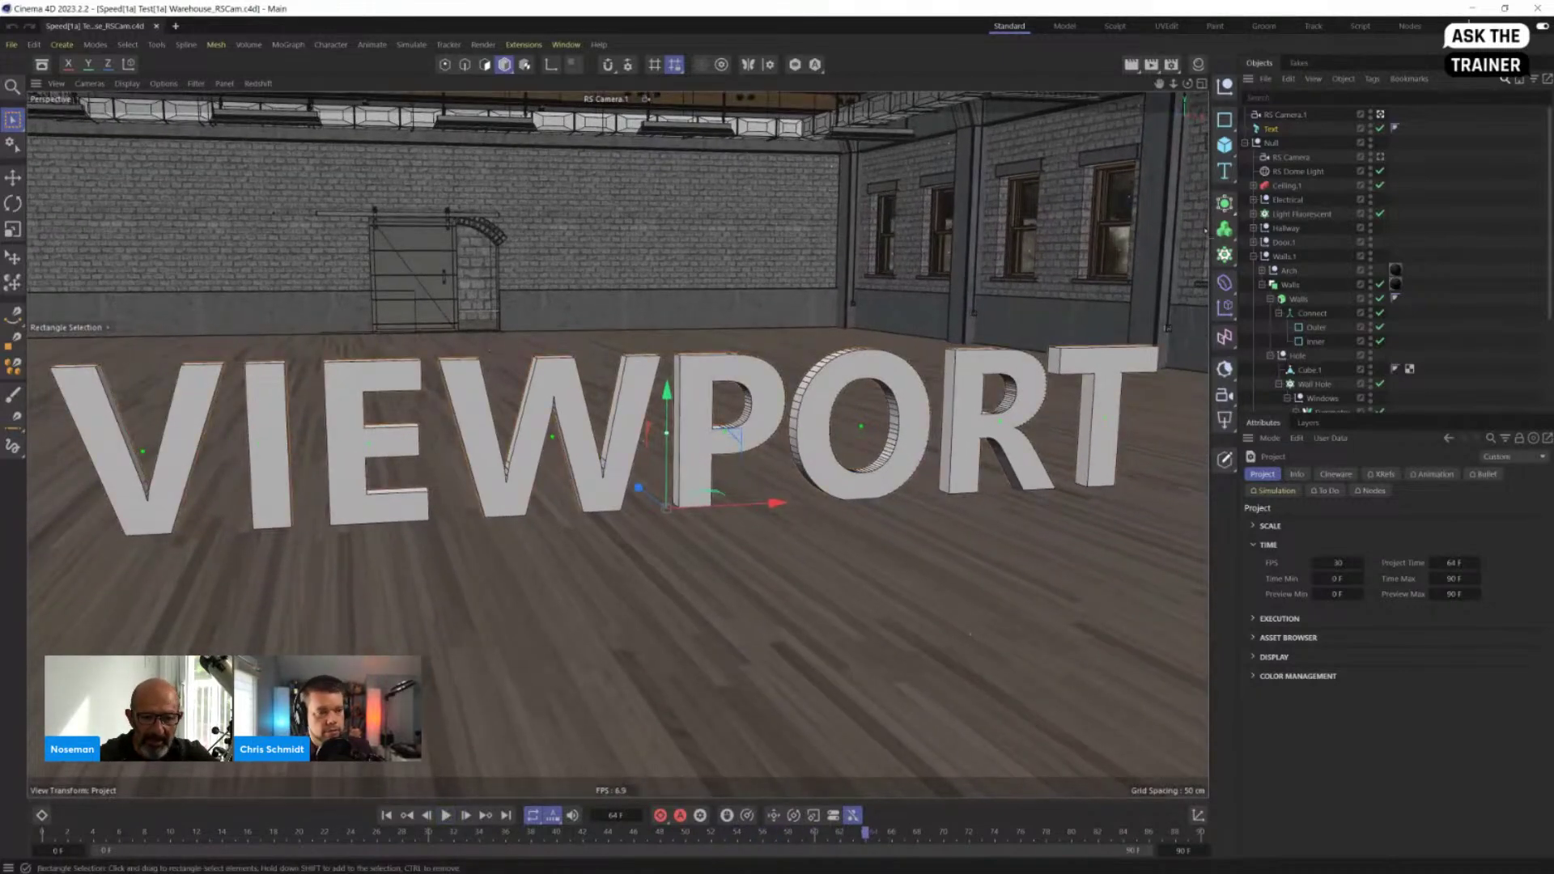
Step: Find the Calculate FPS command by searching for "fps", open it and place its enlarged window over the lower part of the viewport
key("shift+c")
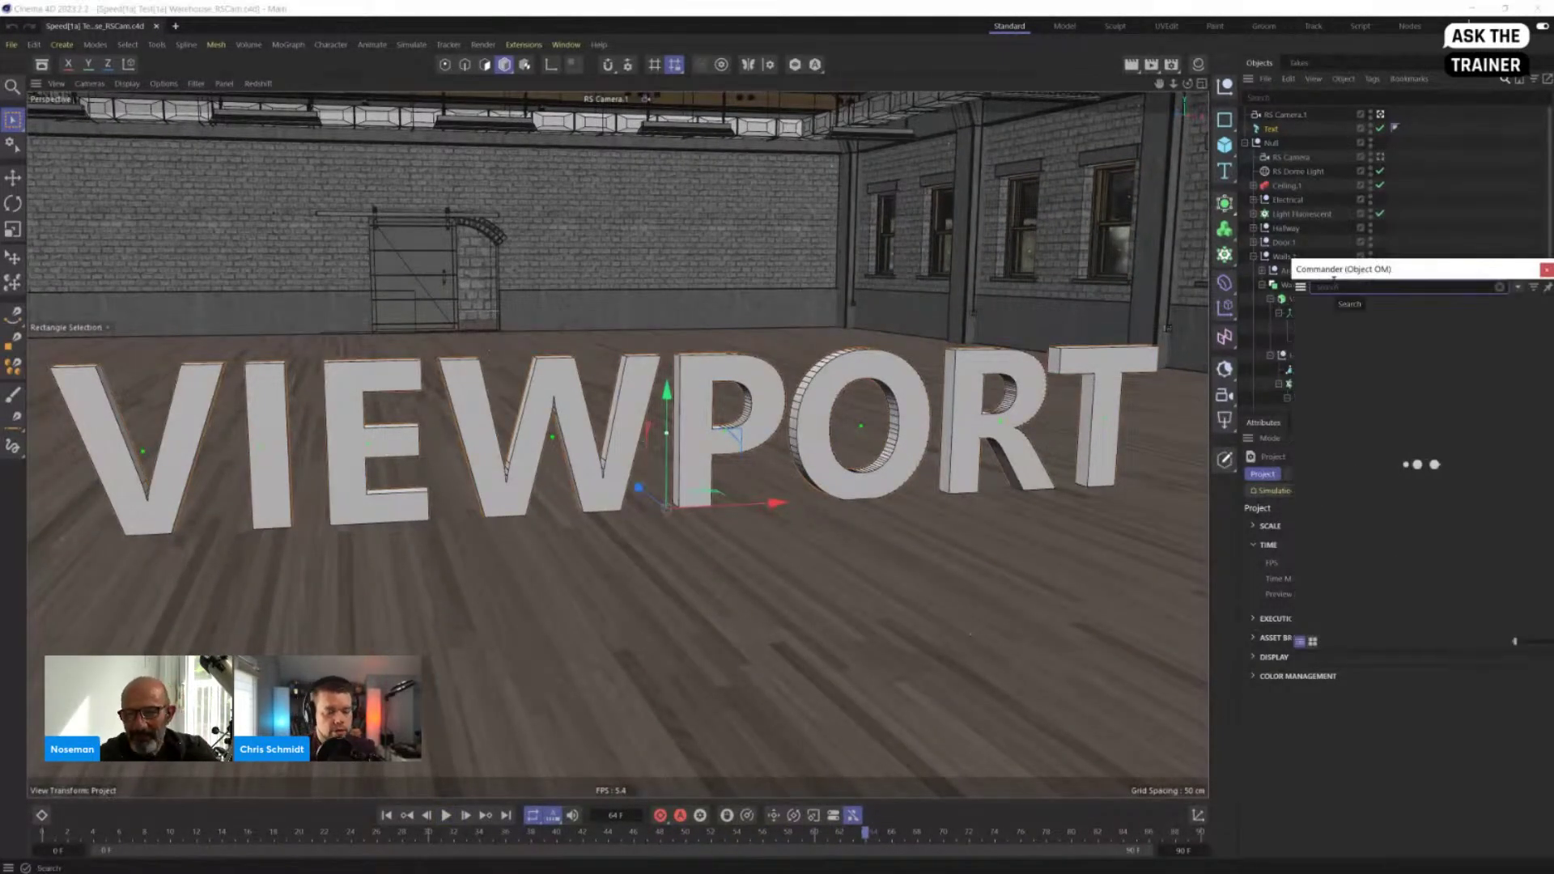
type("b")
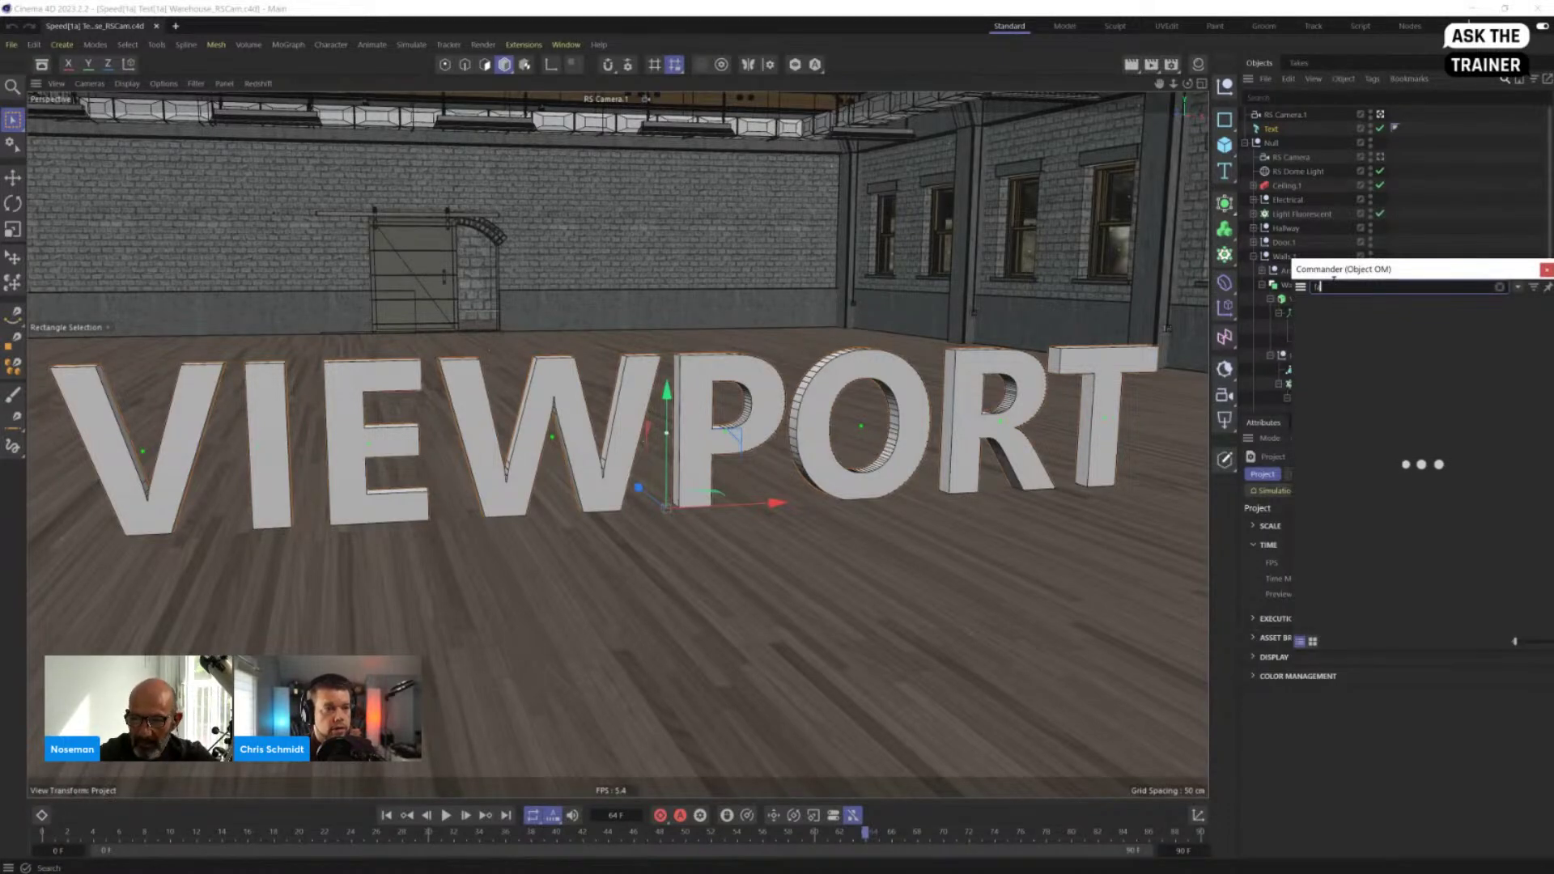
type("ps")
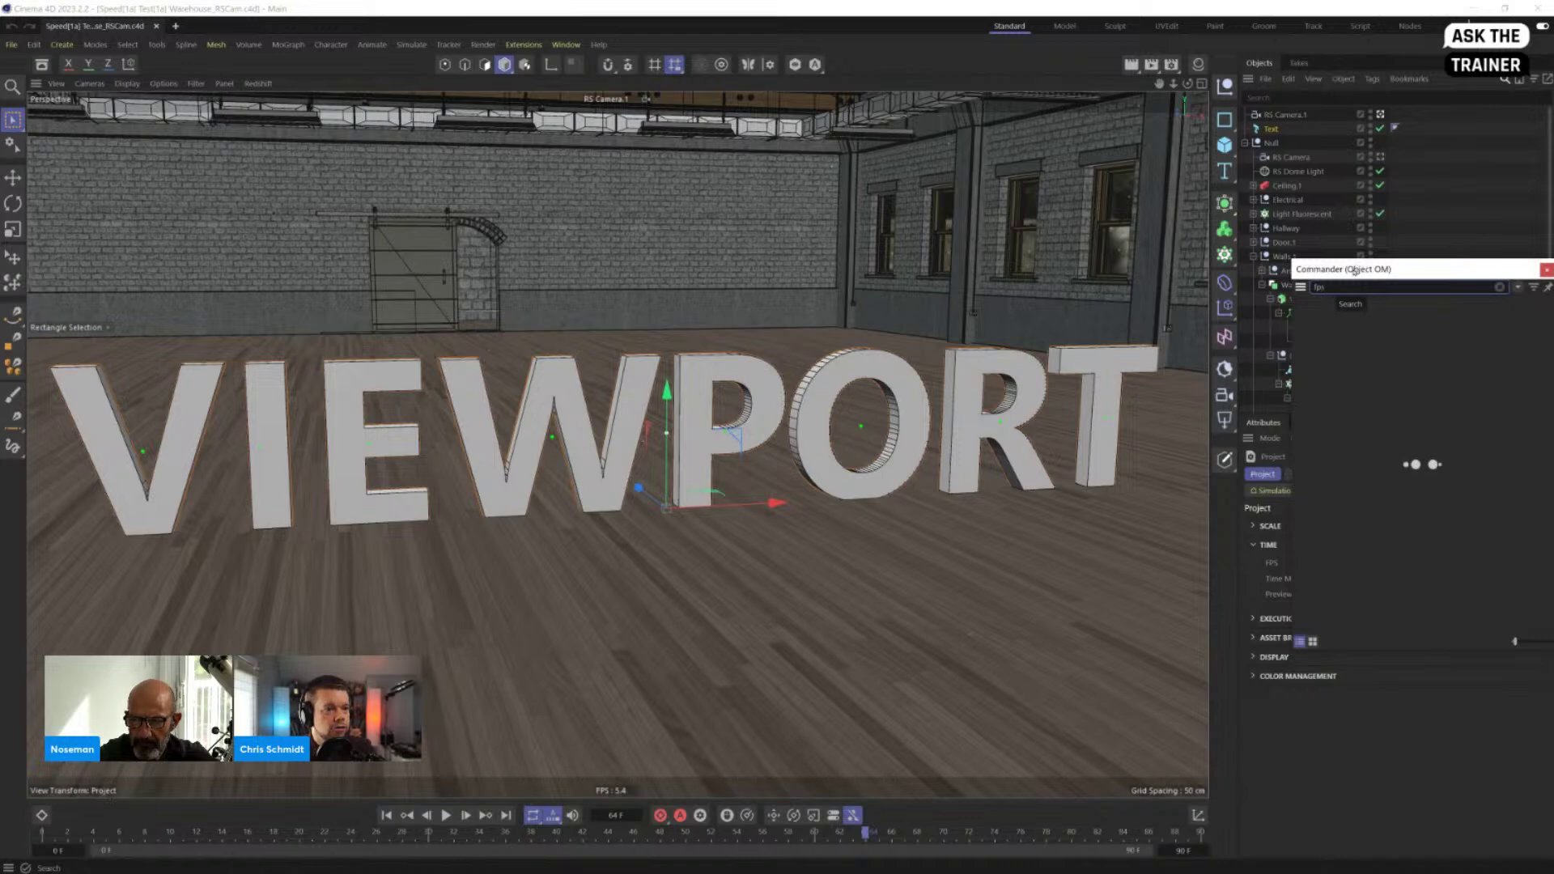
left_click_drag(1354, 272, 1126, 321)
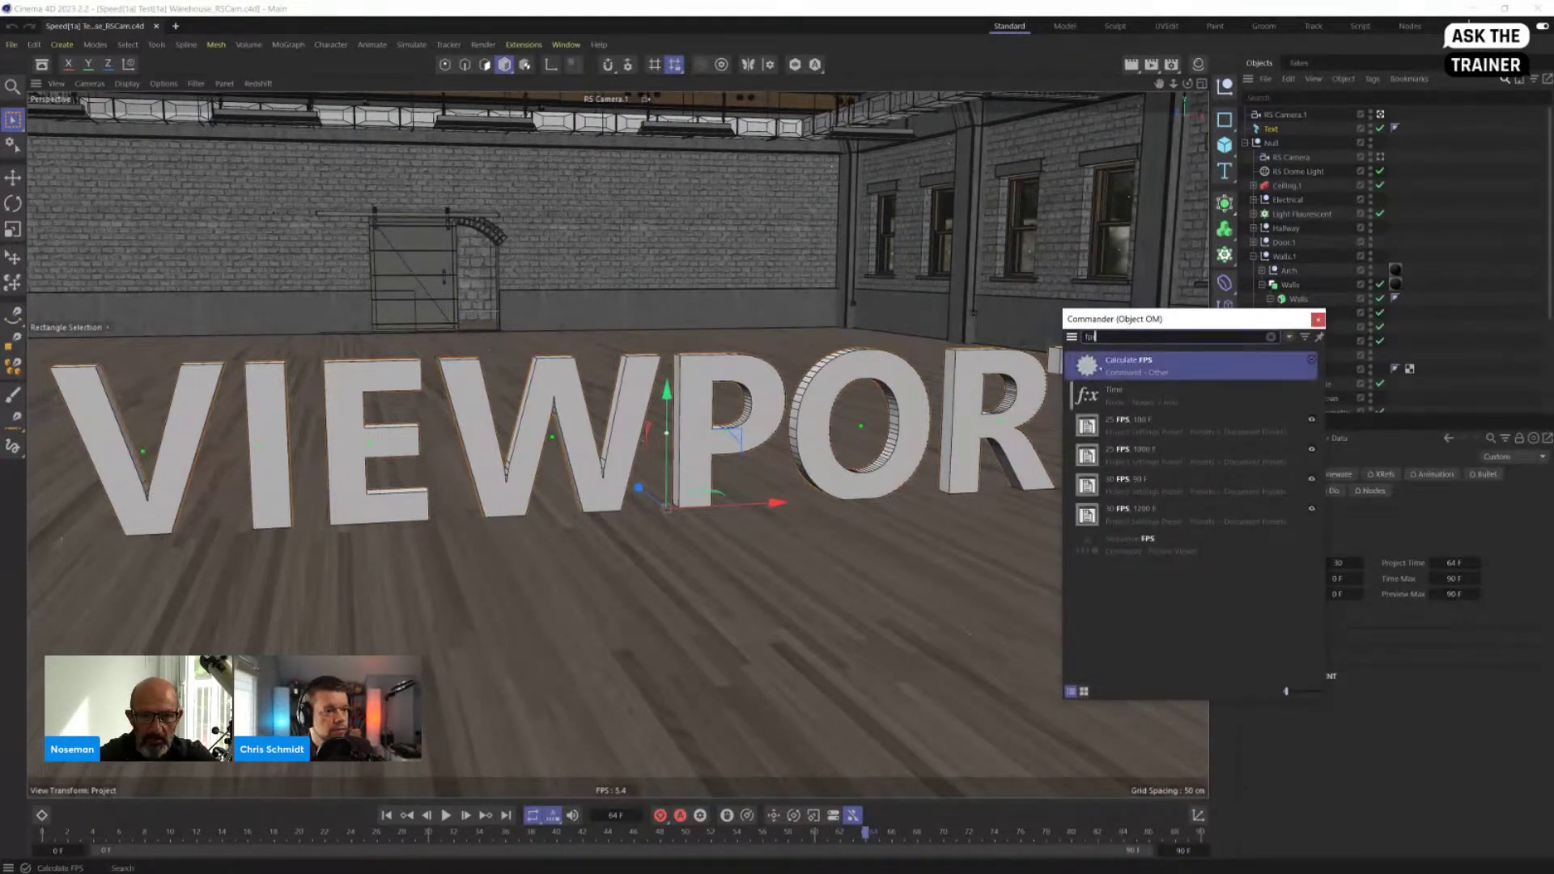
left_click(1112, 371)
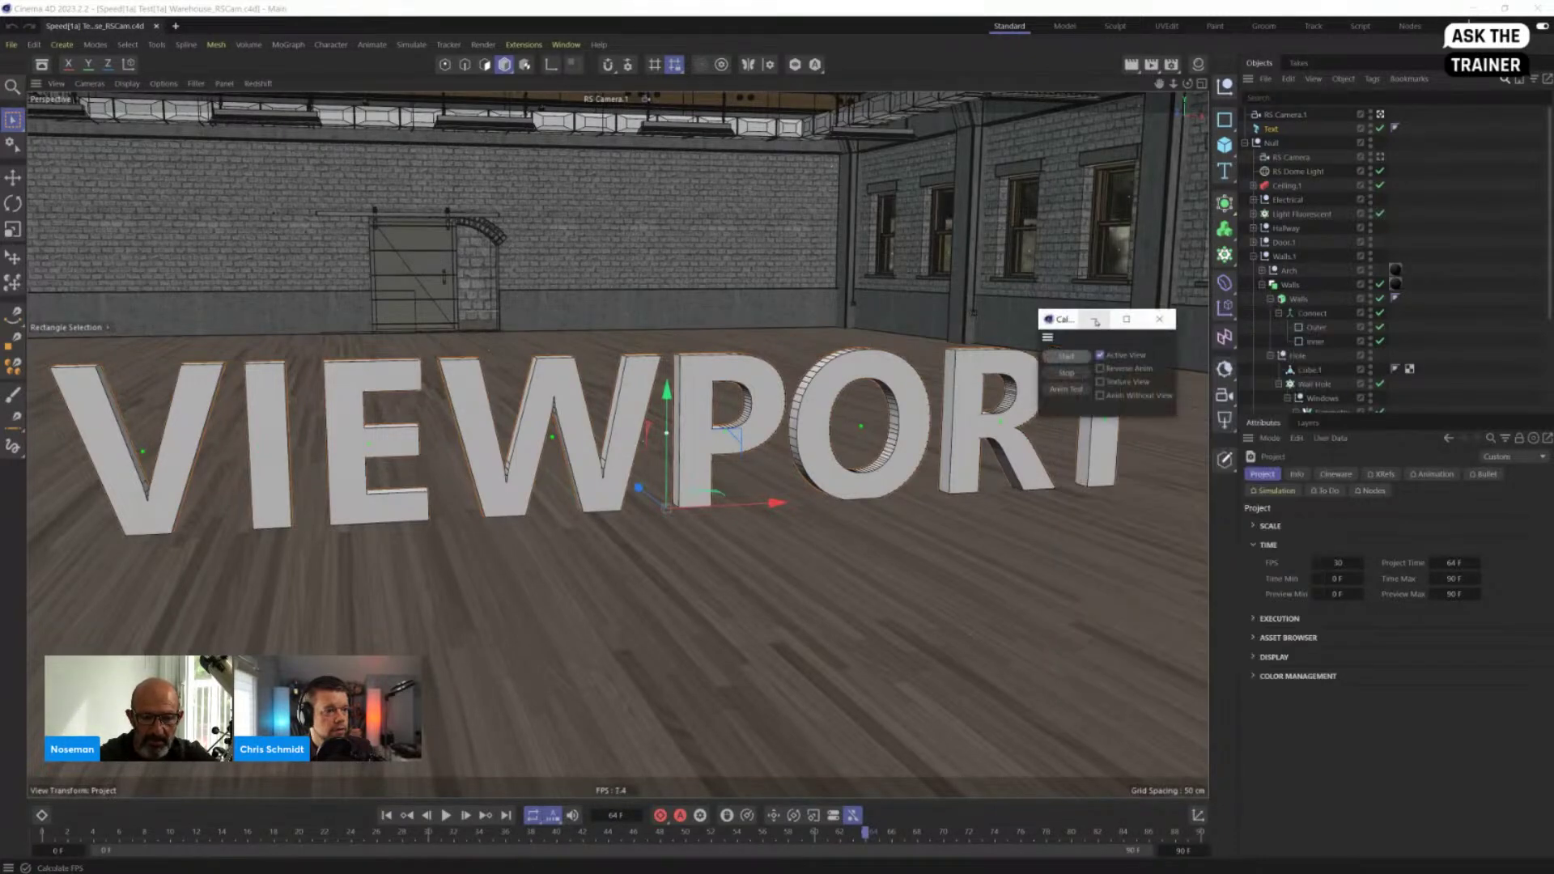
left_click_drag(1038, 415, 935, 456)
left_click_drag(1022, 319, 1047, 606)
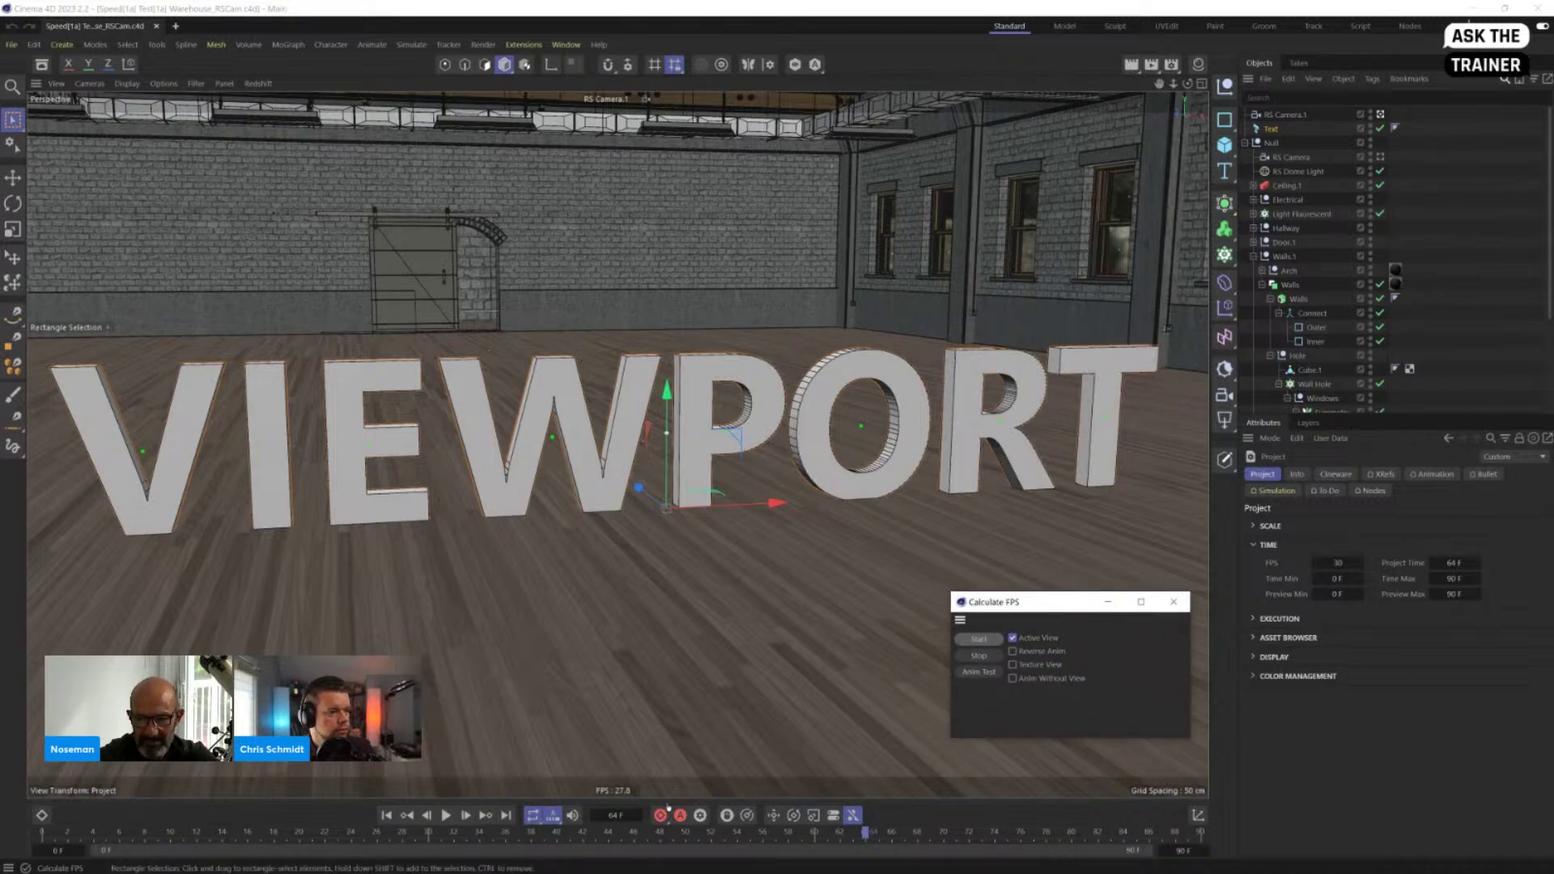
Step: Run the Anim Test on the warehouse scene from the first frame and dismiss the result
left_click(387, 815)
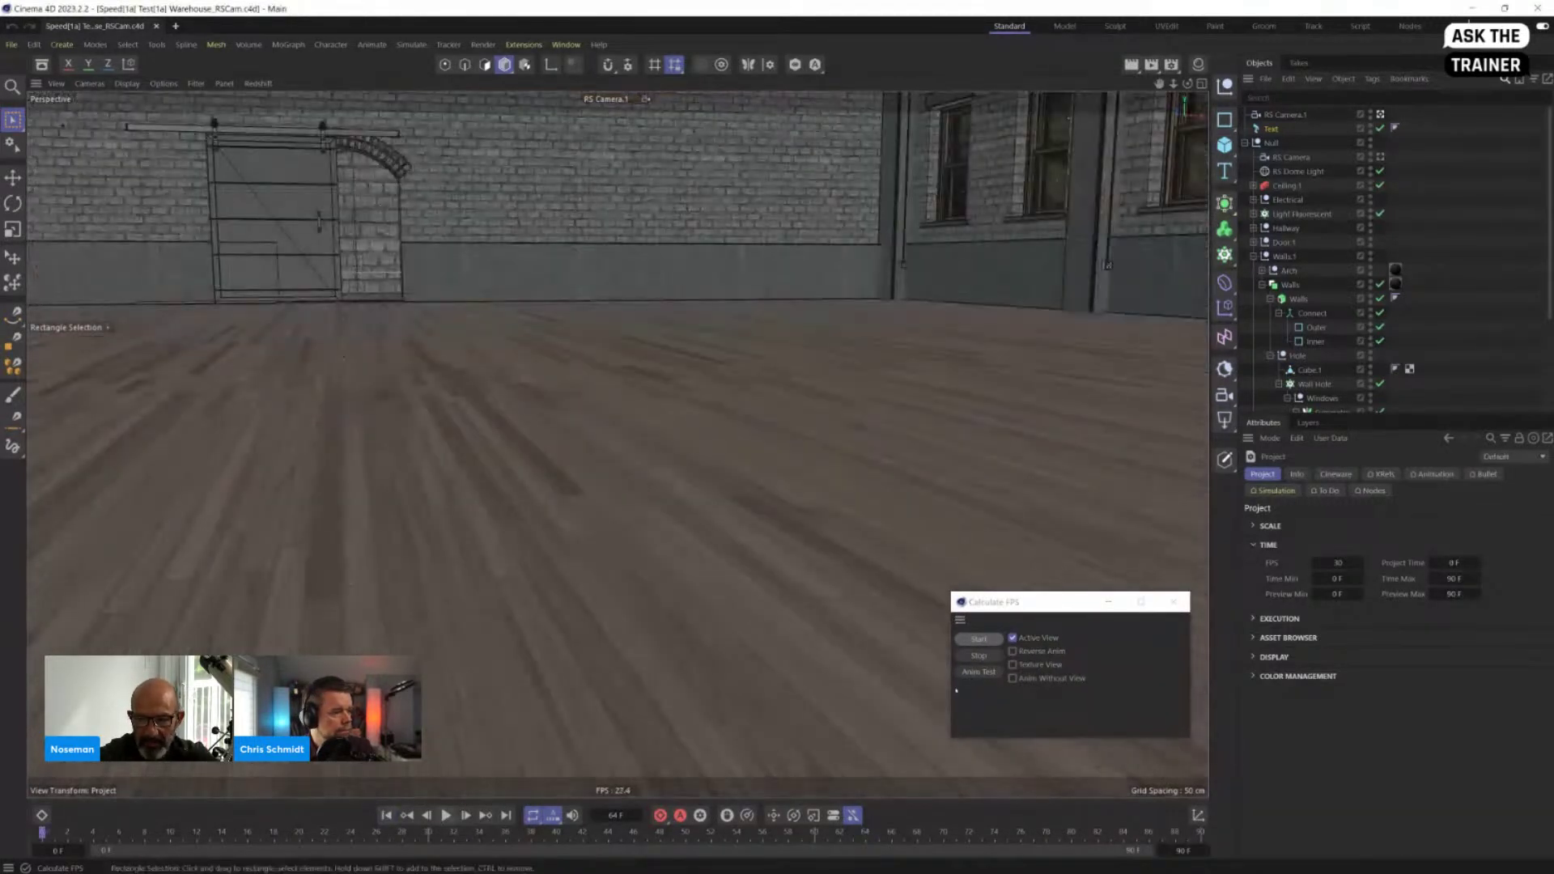
left_click(991, 672)
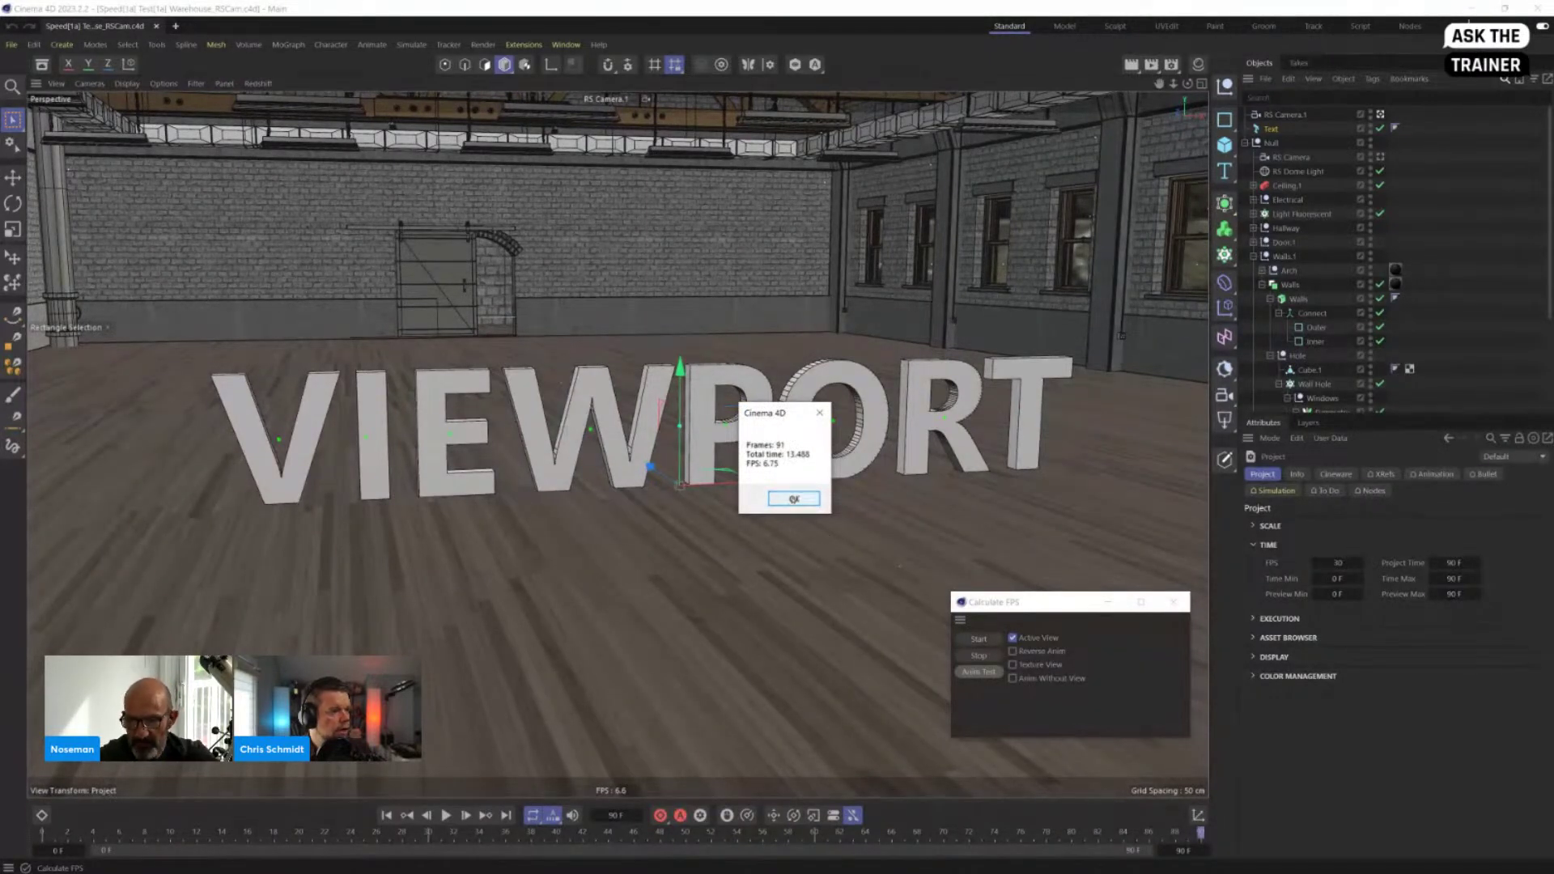
left_click(793, 499)
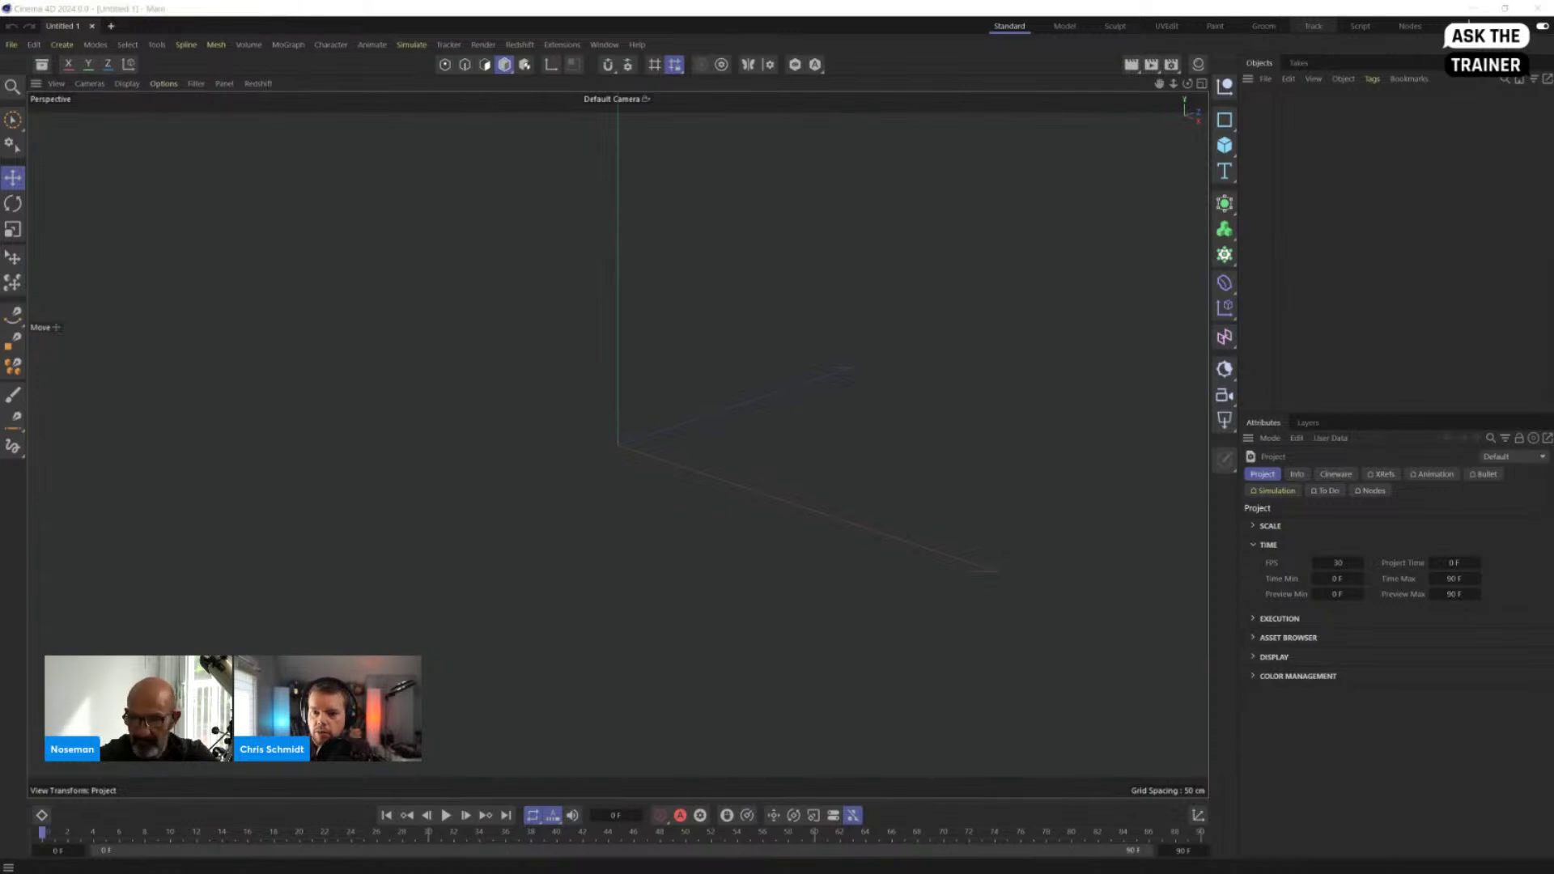
Step: Open the same warehouse scene in Cinema 4D 2024.0.0 and play its animation for comparison
left_click_drag(653, 471, 495, 471)
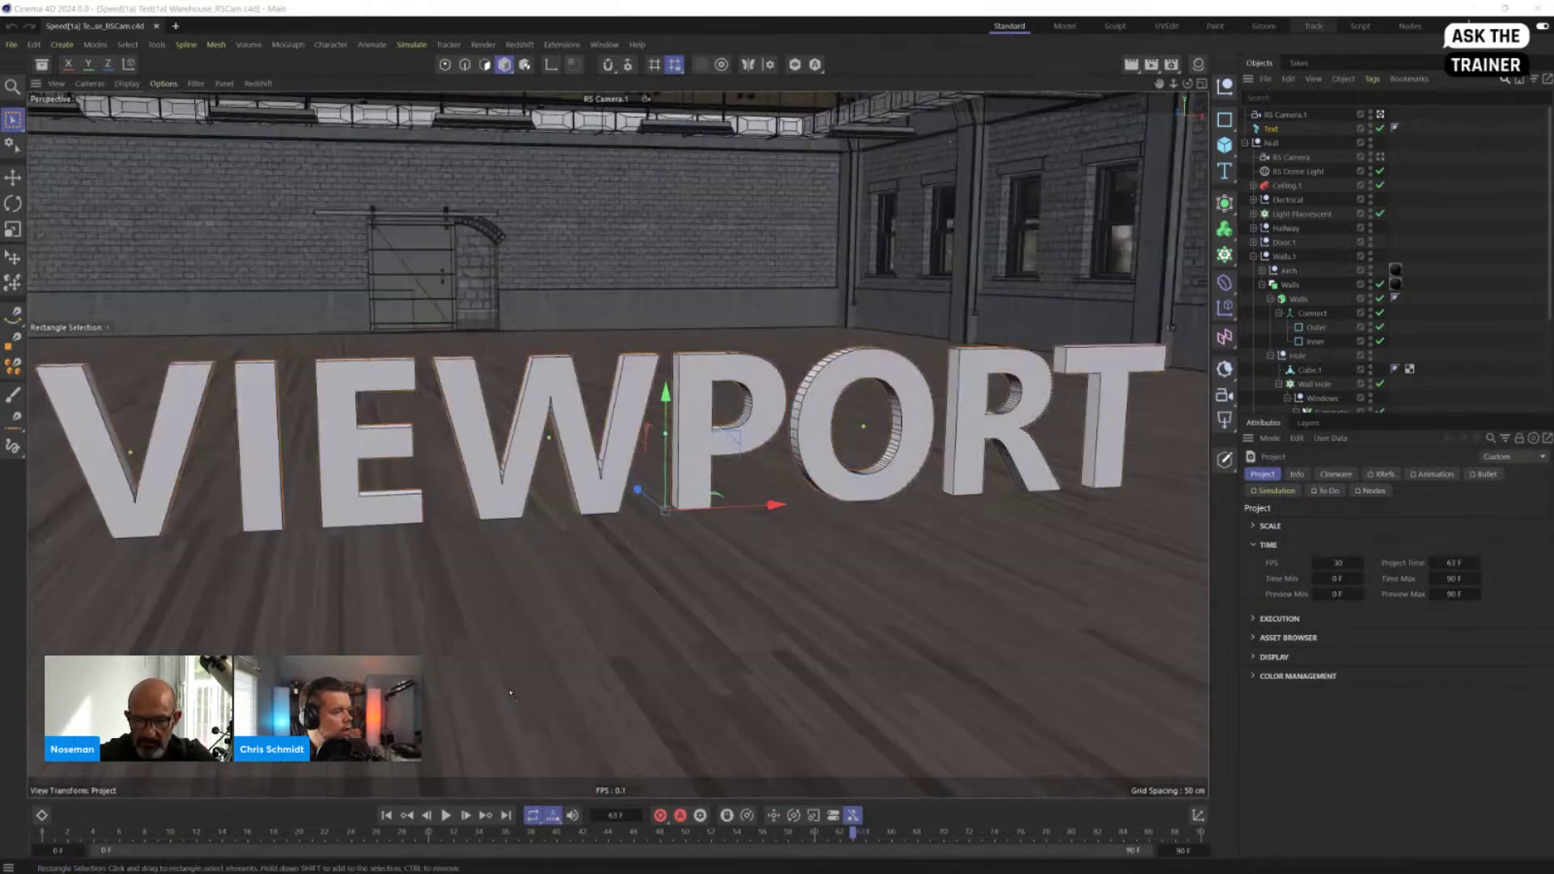
left_click(445, 815)
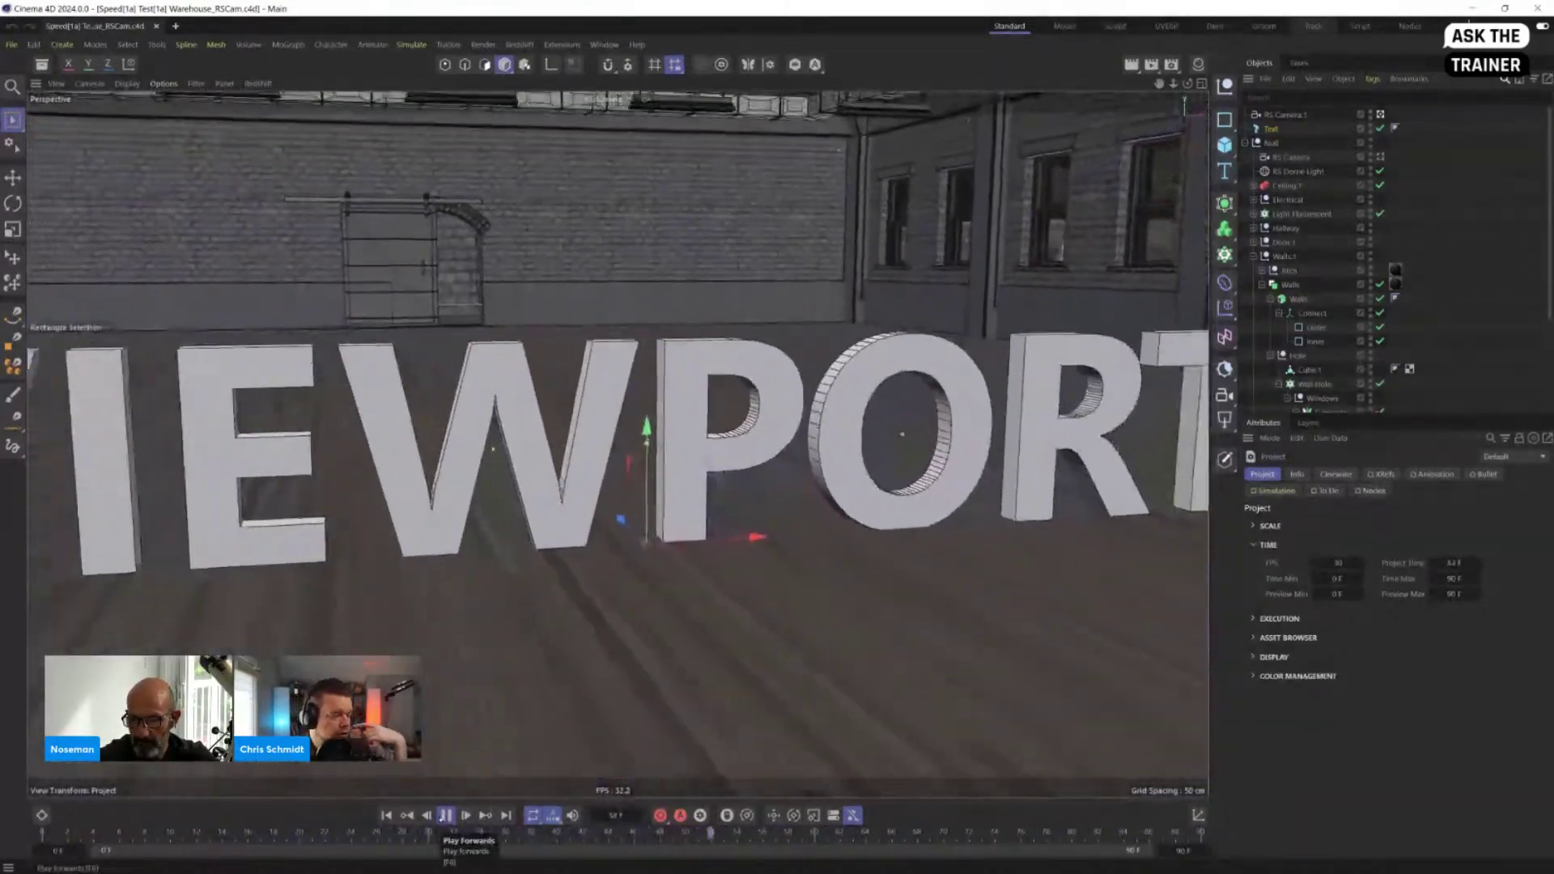
left_click(446, 815)
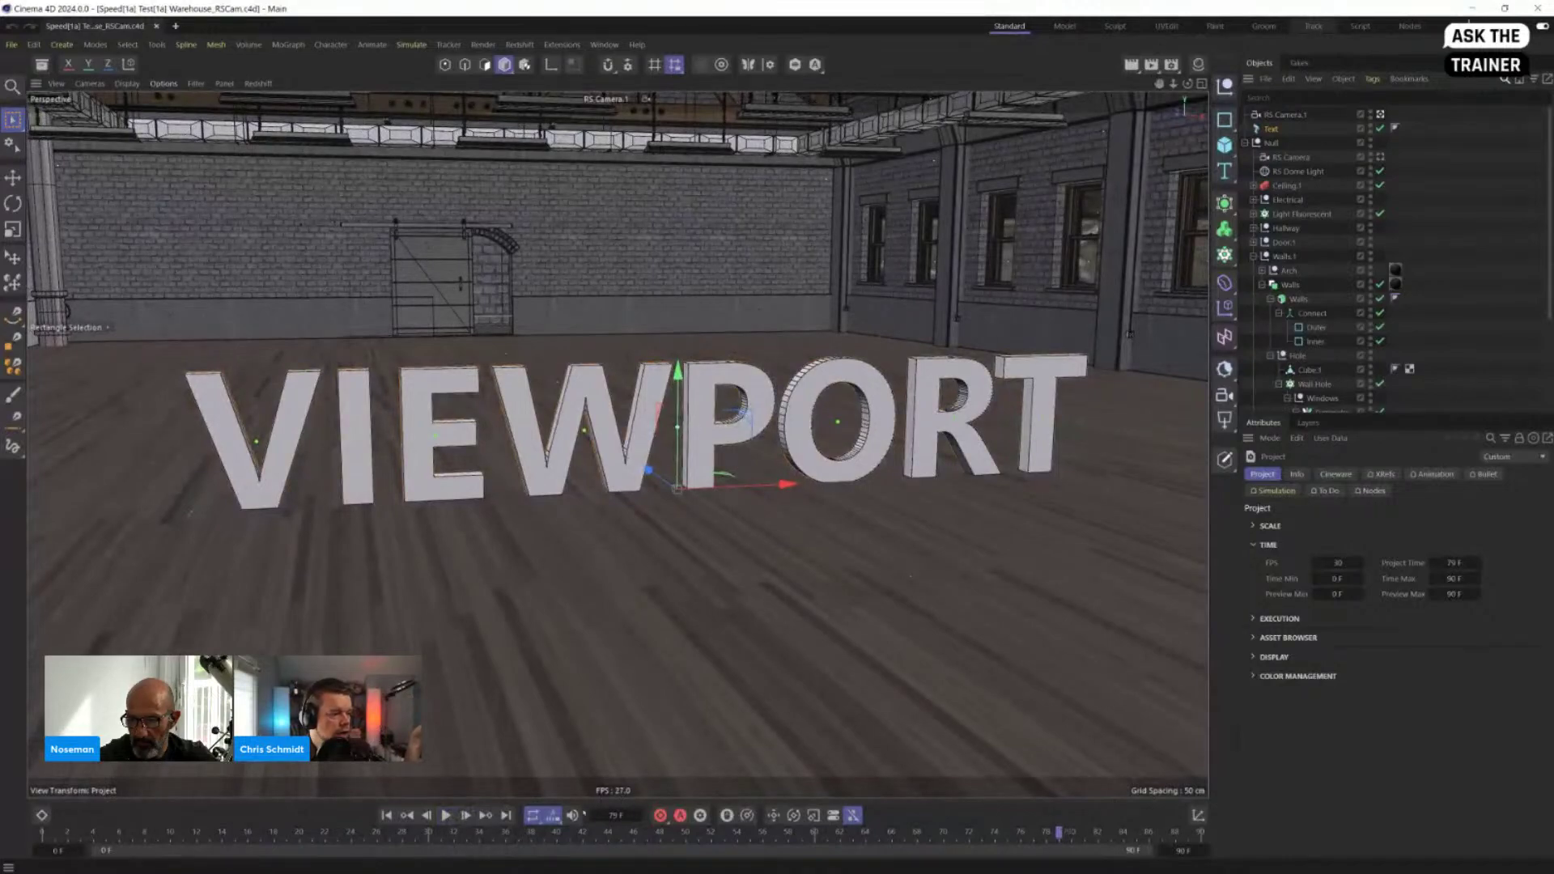
left_click(446, 816)
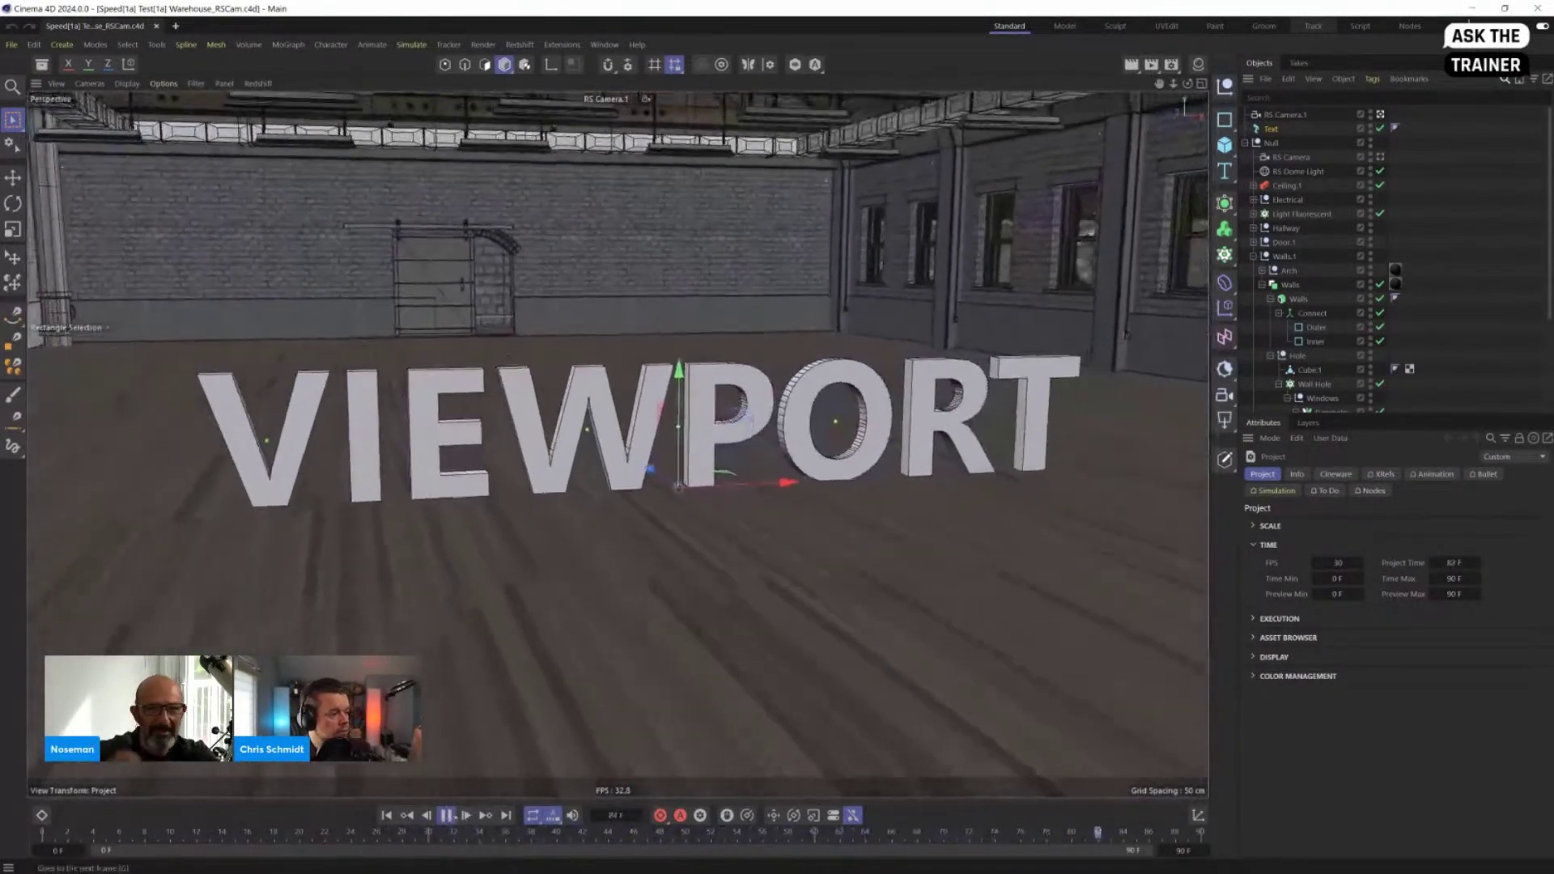
left_click(486, 816)
Step: Search for "fps" and open the Calculate FPS tool, enlarging its window and moving it below the VIEWPORT text
key("shift+c")
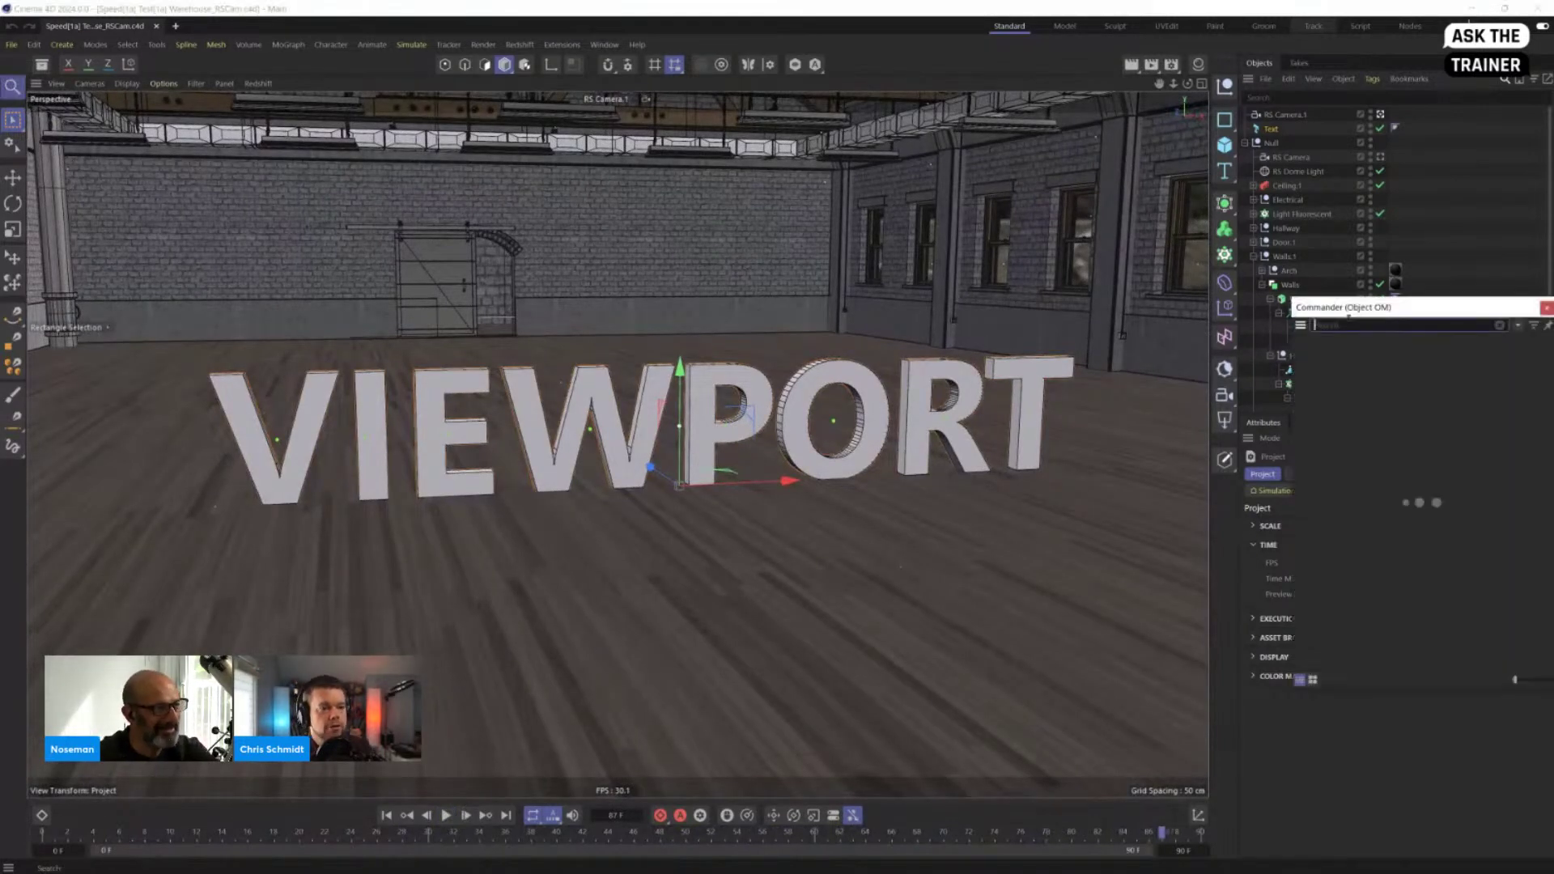
type("fps")
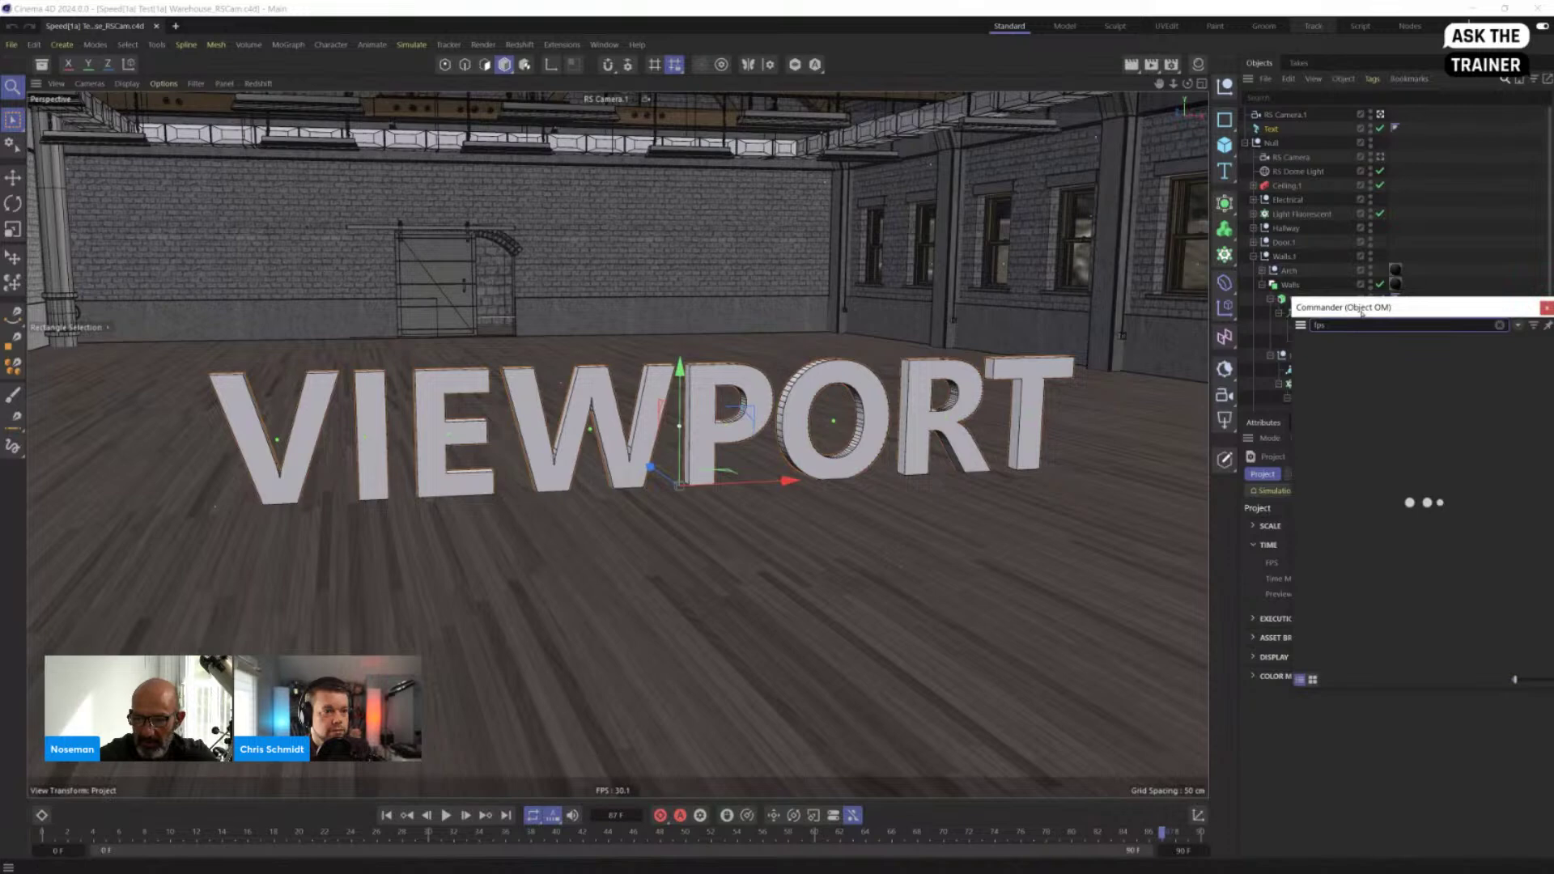
left_click_drag(1363, 313, 1249, 325)
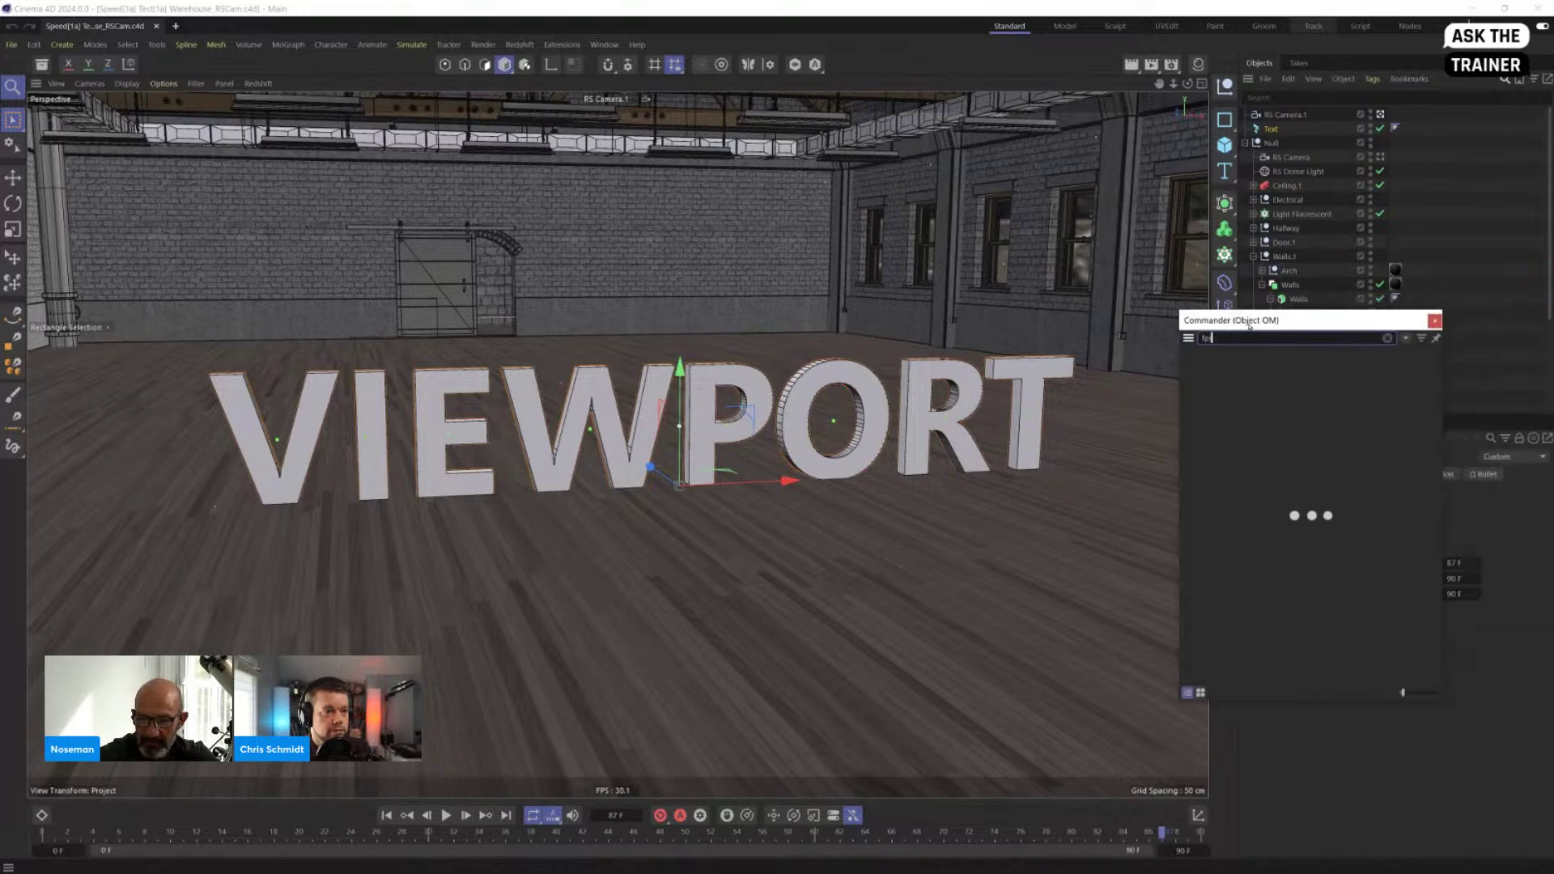
double_click(1234, 367)
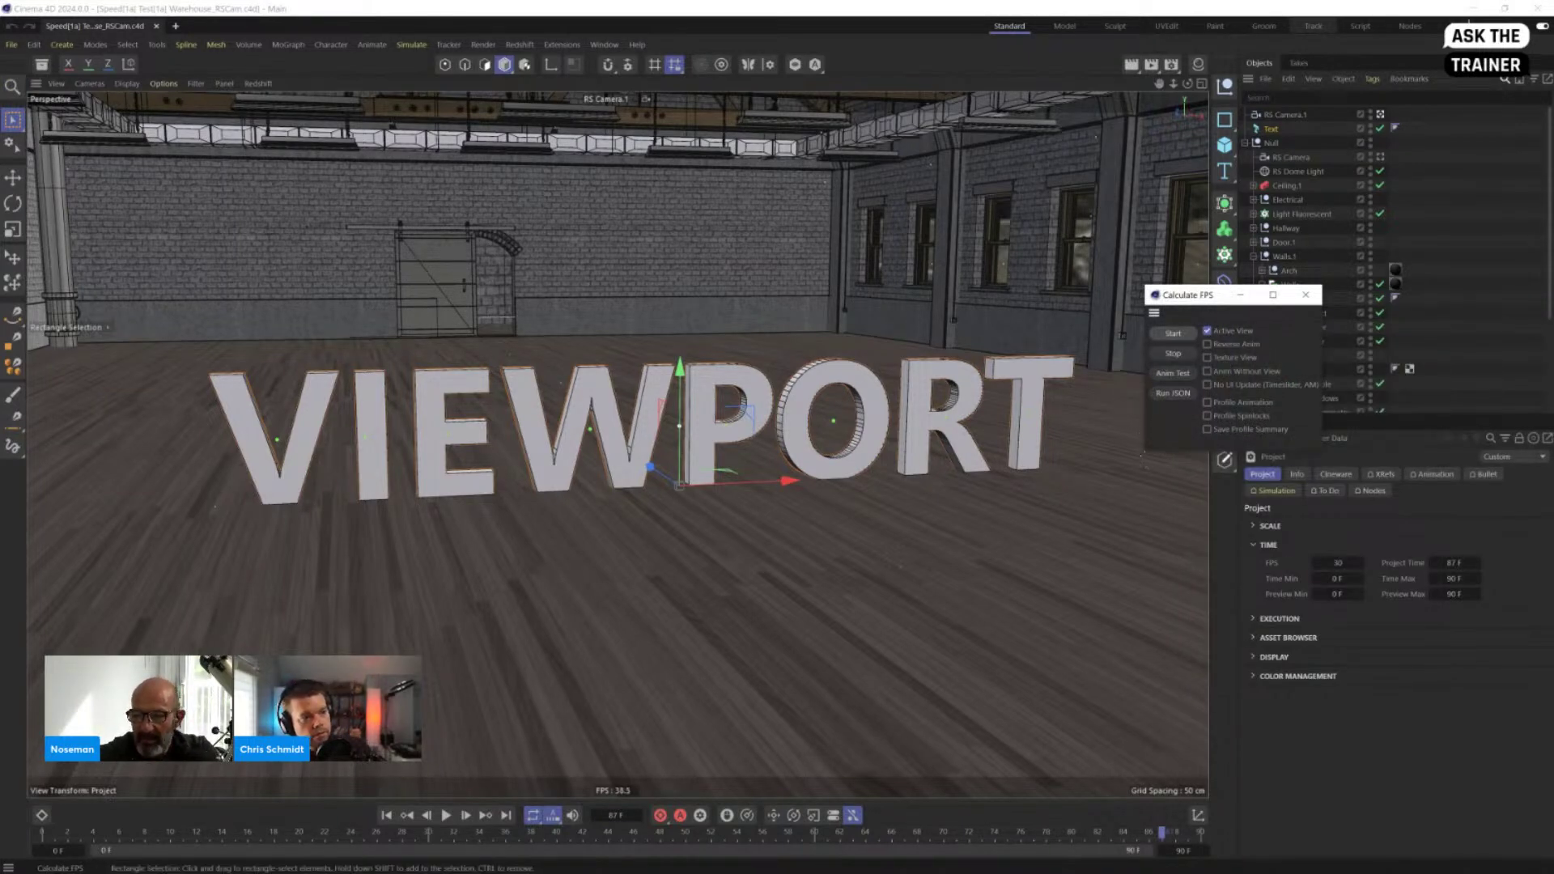
left_click_drag(1146, 450, 1104, 481)
left_click_drag(1182, 303, 895, 520)
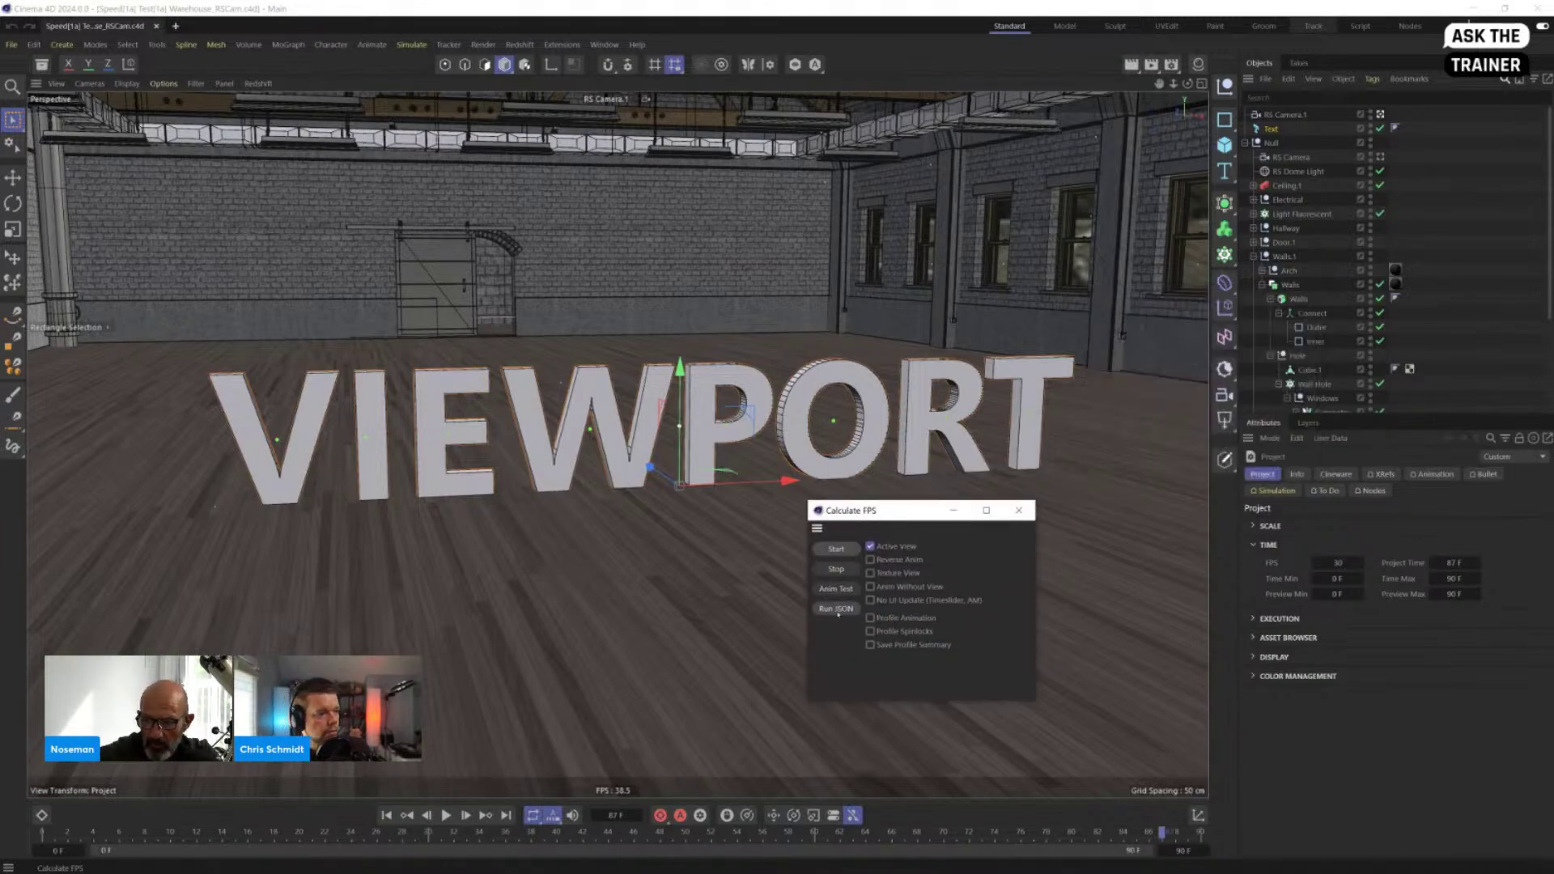
Step: Run the Anim Test on the warehouse scene, close the tool, and return the deselected scene to the first frame
left_click(836, 588)
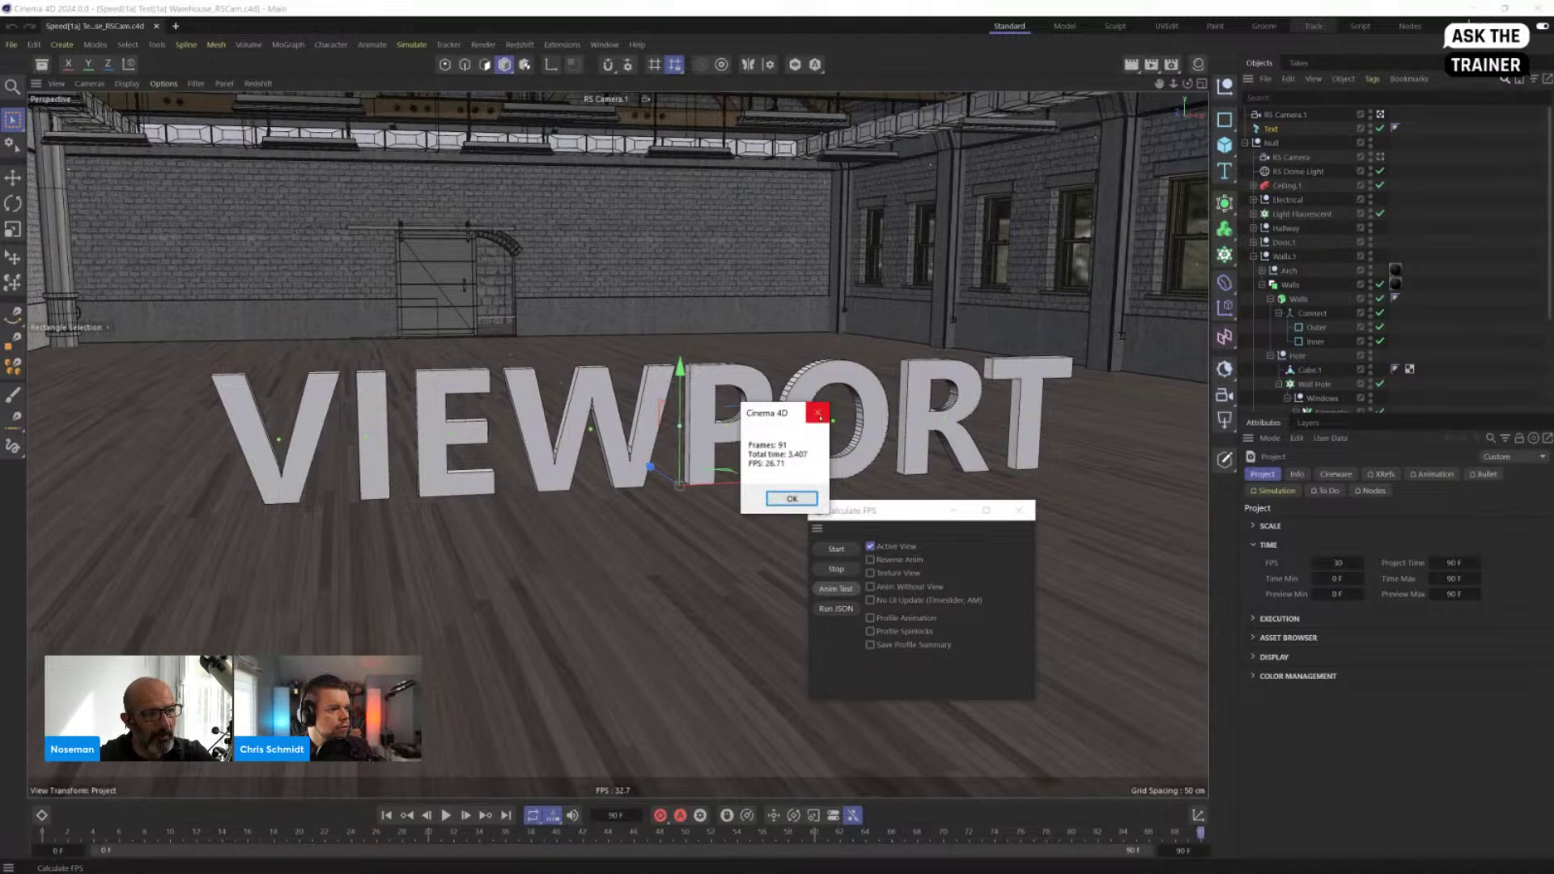
left_click_drag(772, 416, 844, 422)
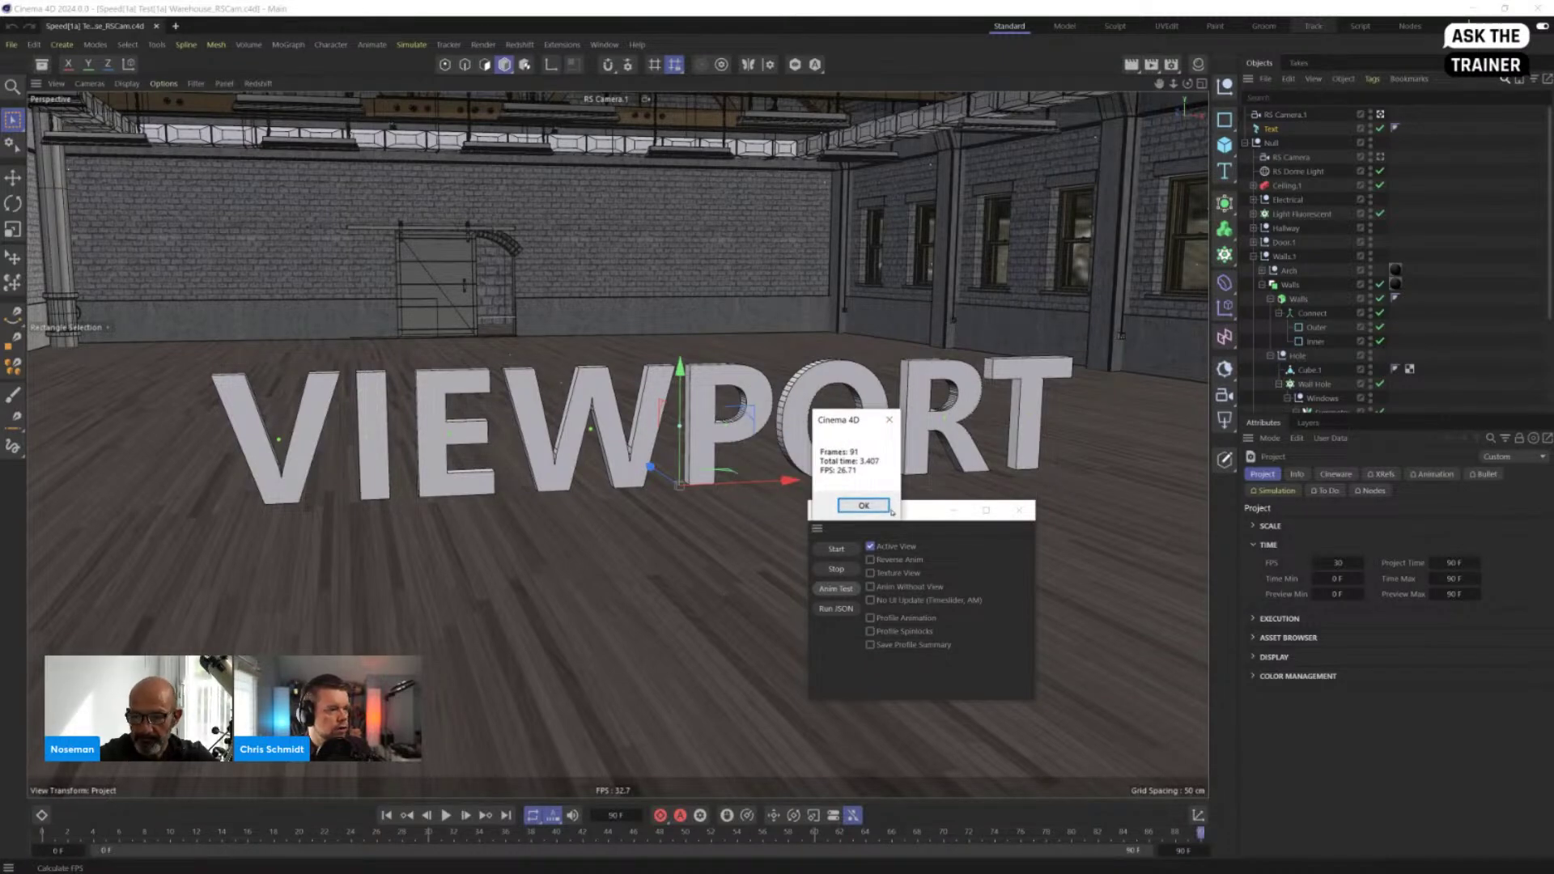
left_click(890, 508)
left_click(1018, 510)
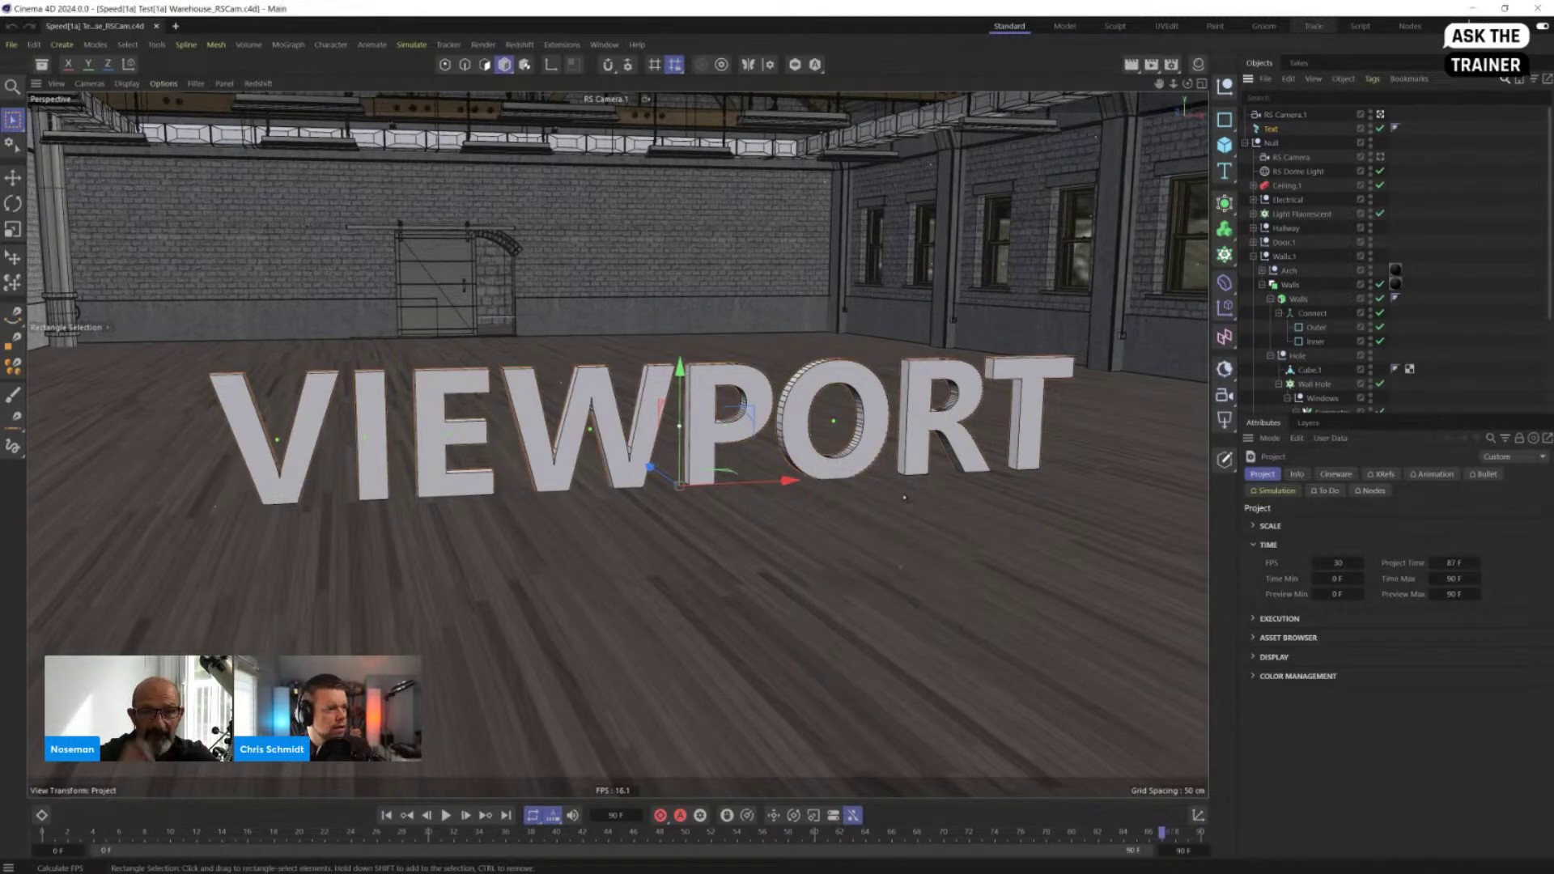
left_click(1432, 293)
left_click(387, 815)
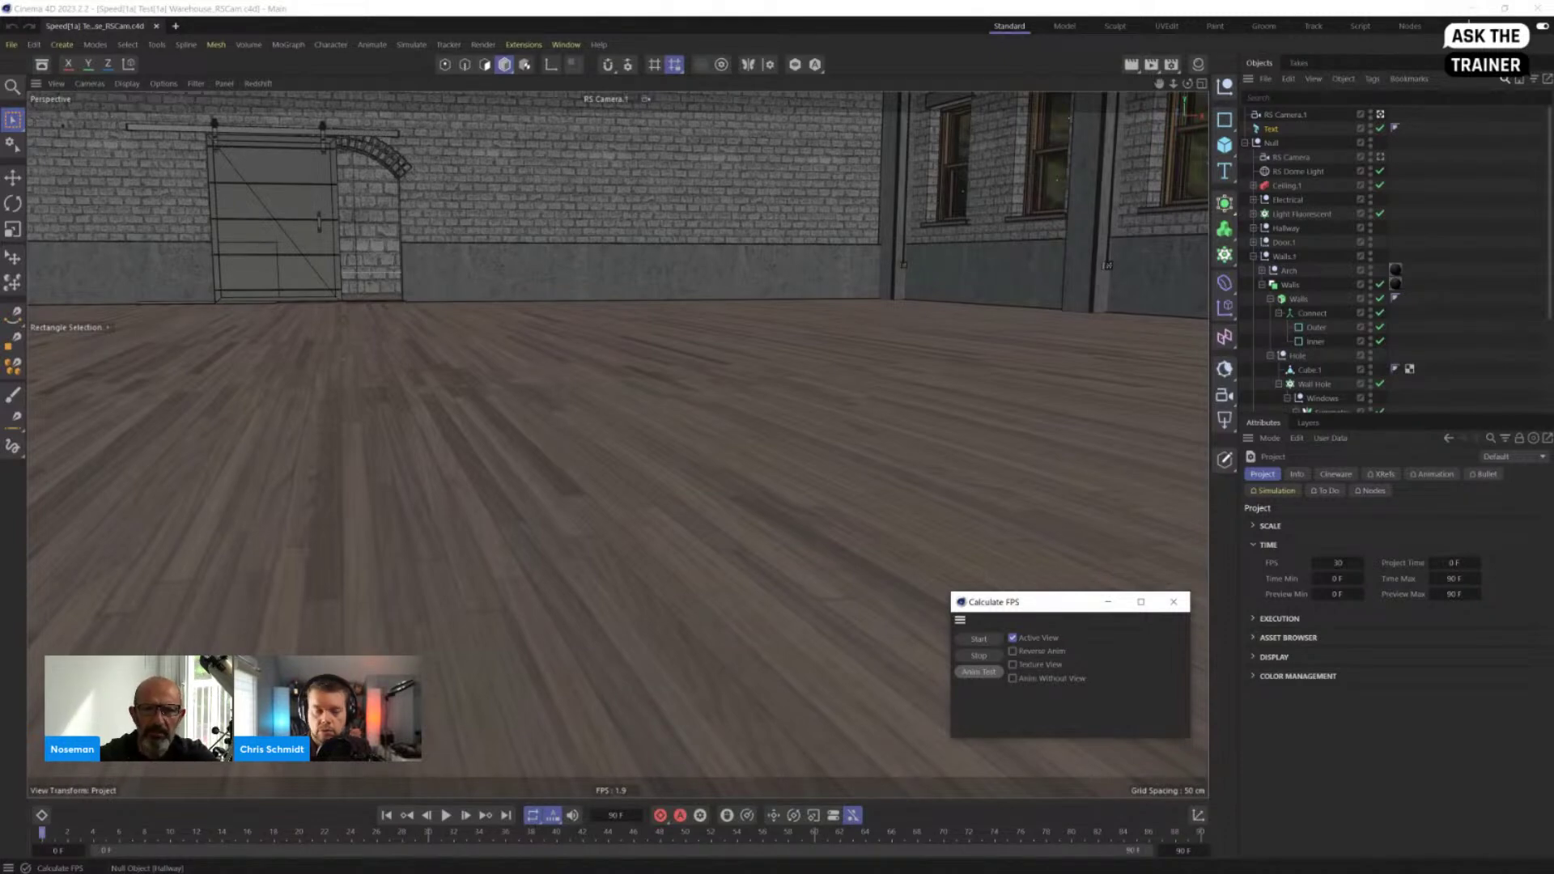
Step: Open the Mography_Cloner_Spinners.c4d scene in Cinema 4D 2023.2.2, deselect everything and play the animation from the start
left_click_drag(1, 380, 479, 387)
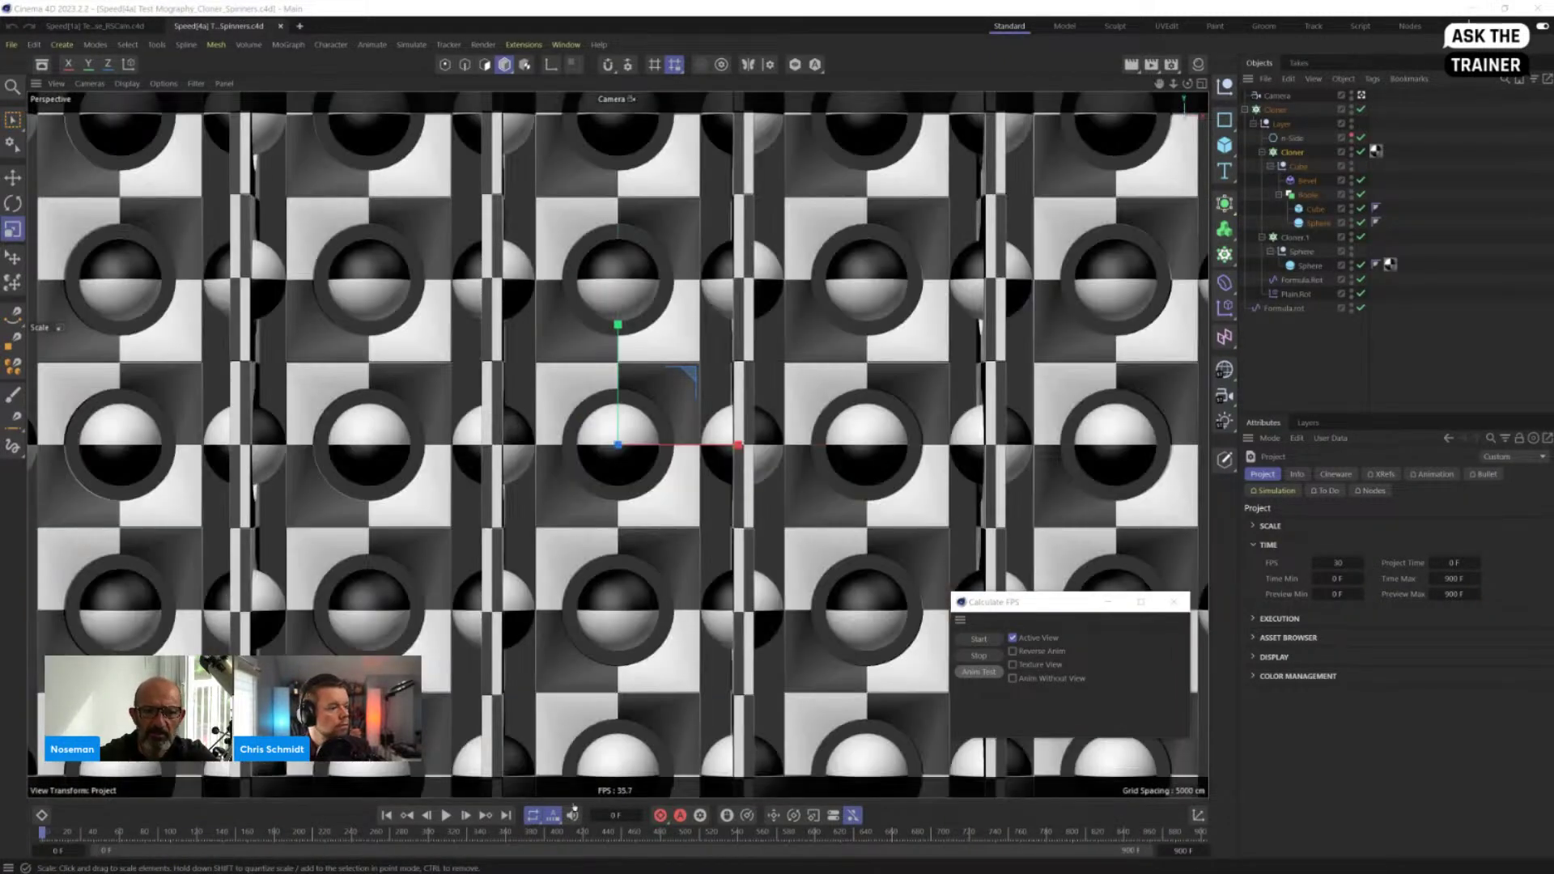
left_click(446, 815)
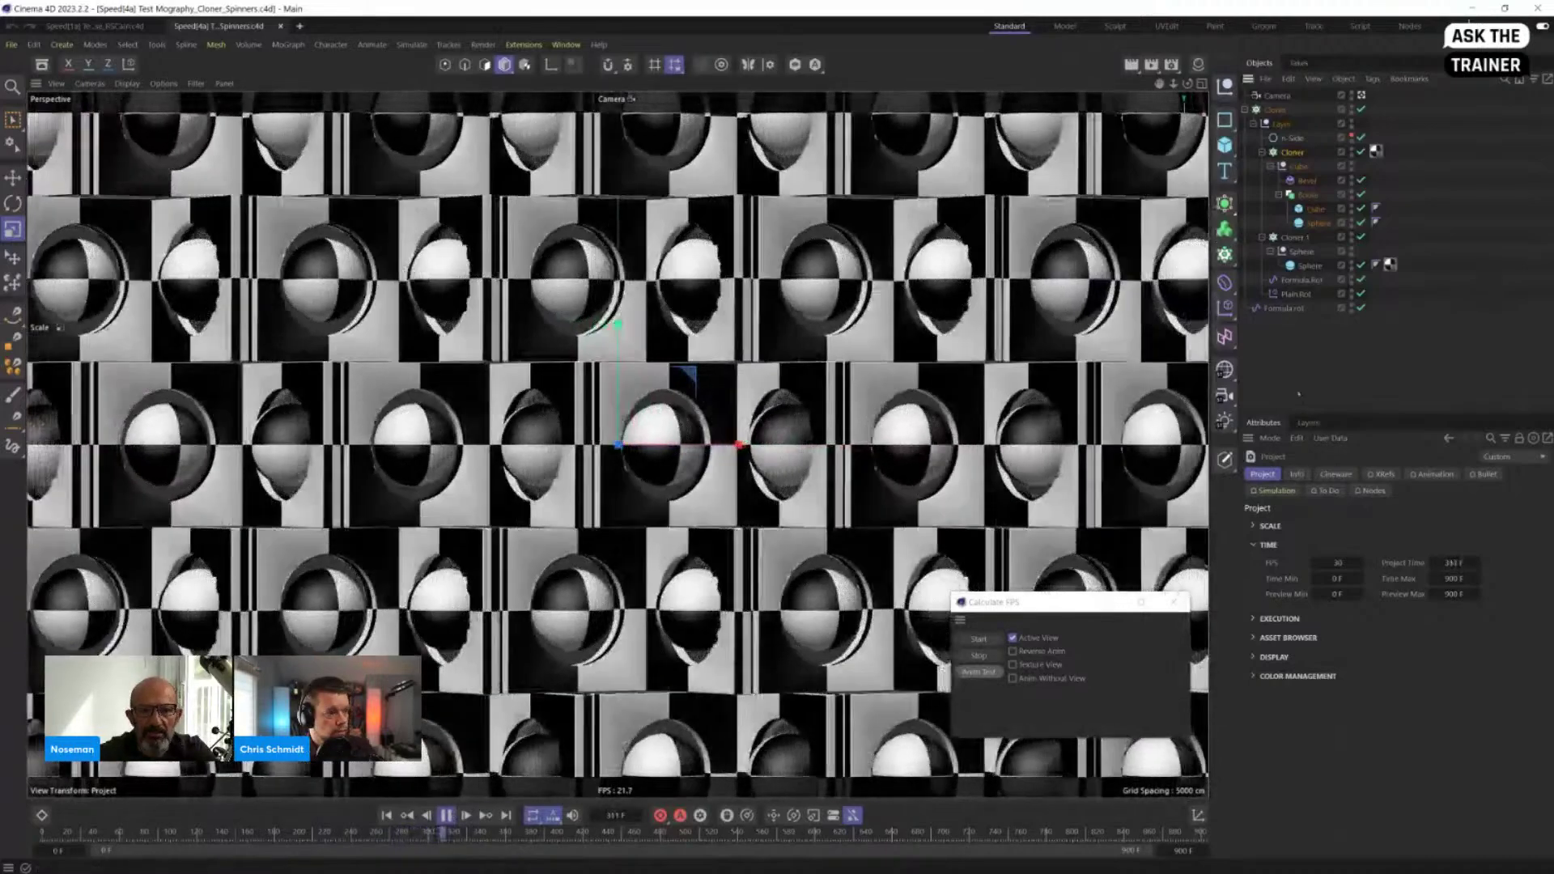
left_click(1299, 394)
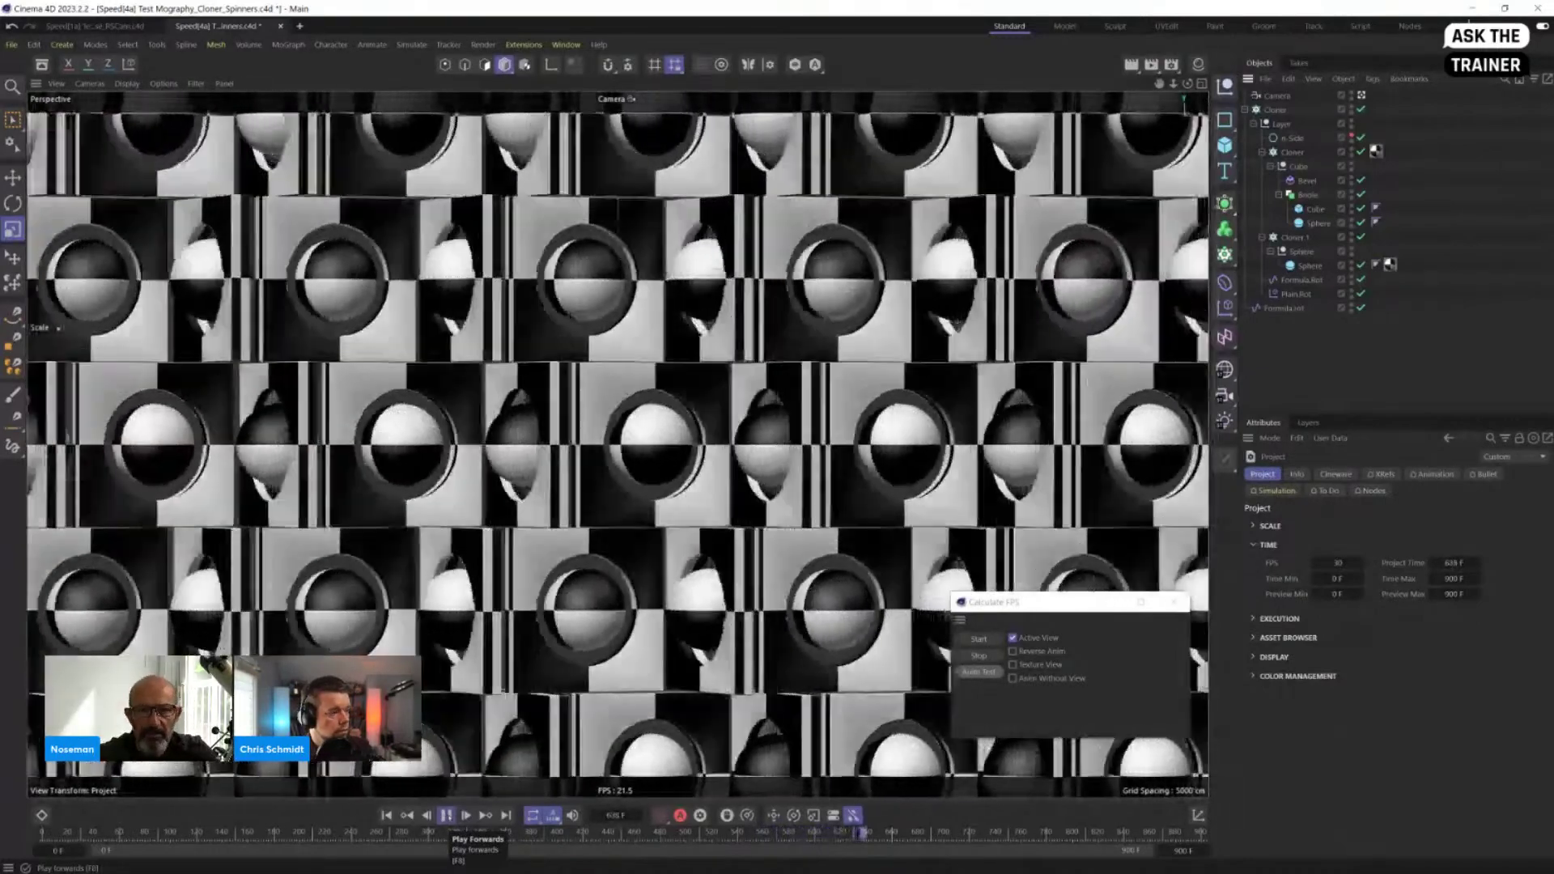
left_click(448, 817)
left_click(387, 816)
left_click(447, 817)
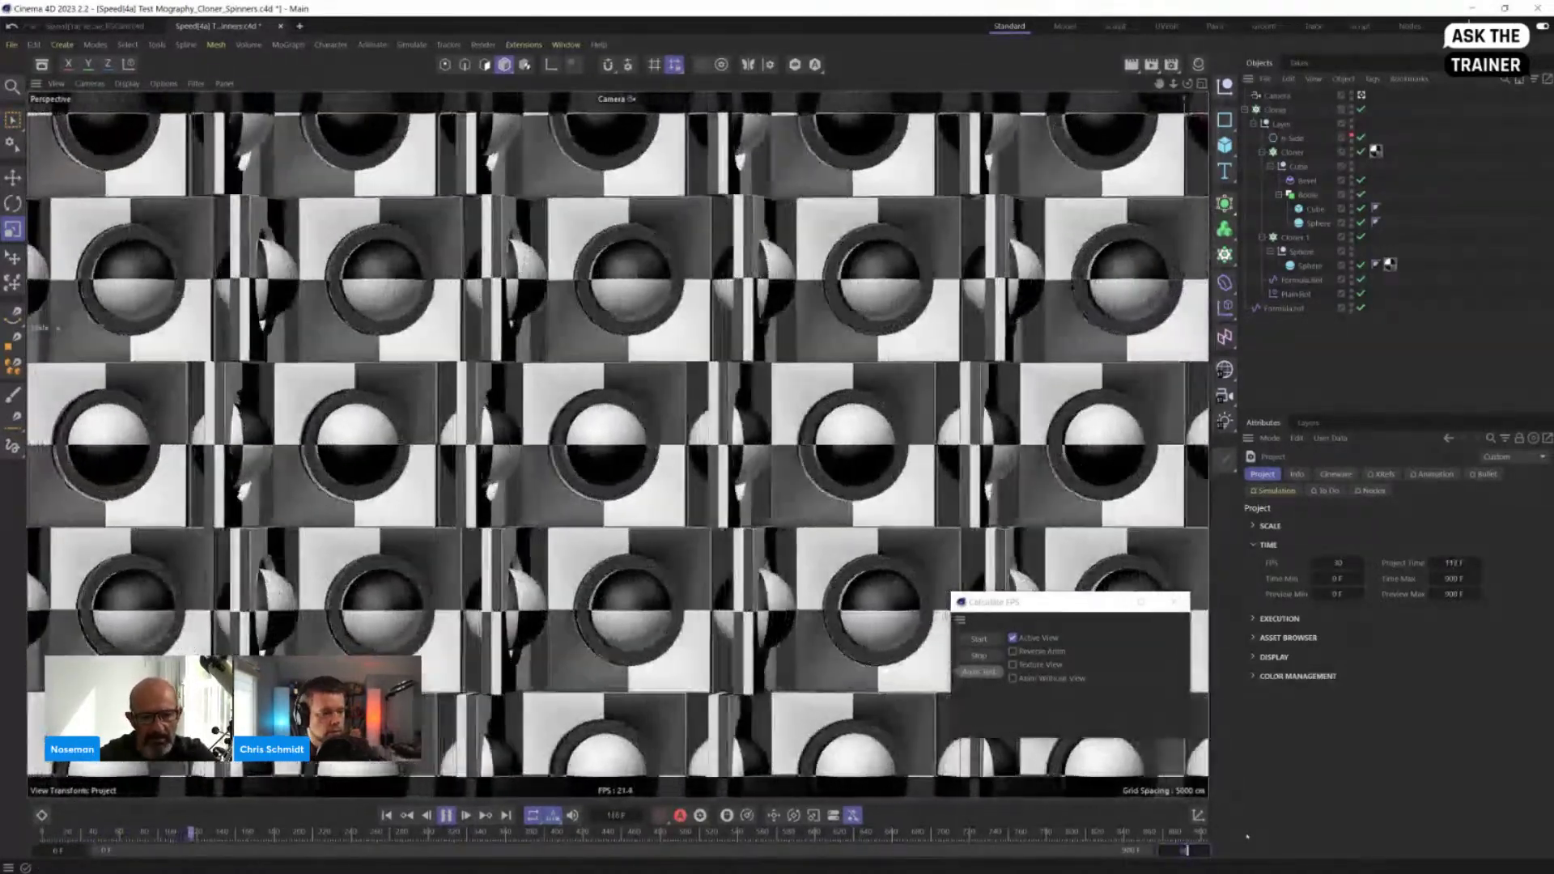
Step: Shorten the spinners animation to end at frame 90 and measure its playback speed with the Anim Test, leaving playback stopped
key("Return")
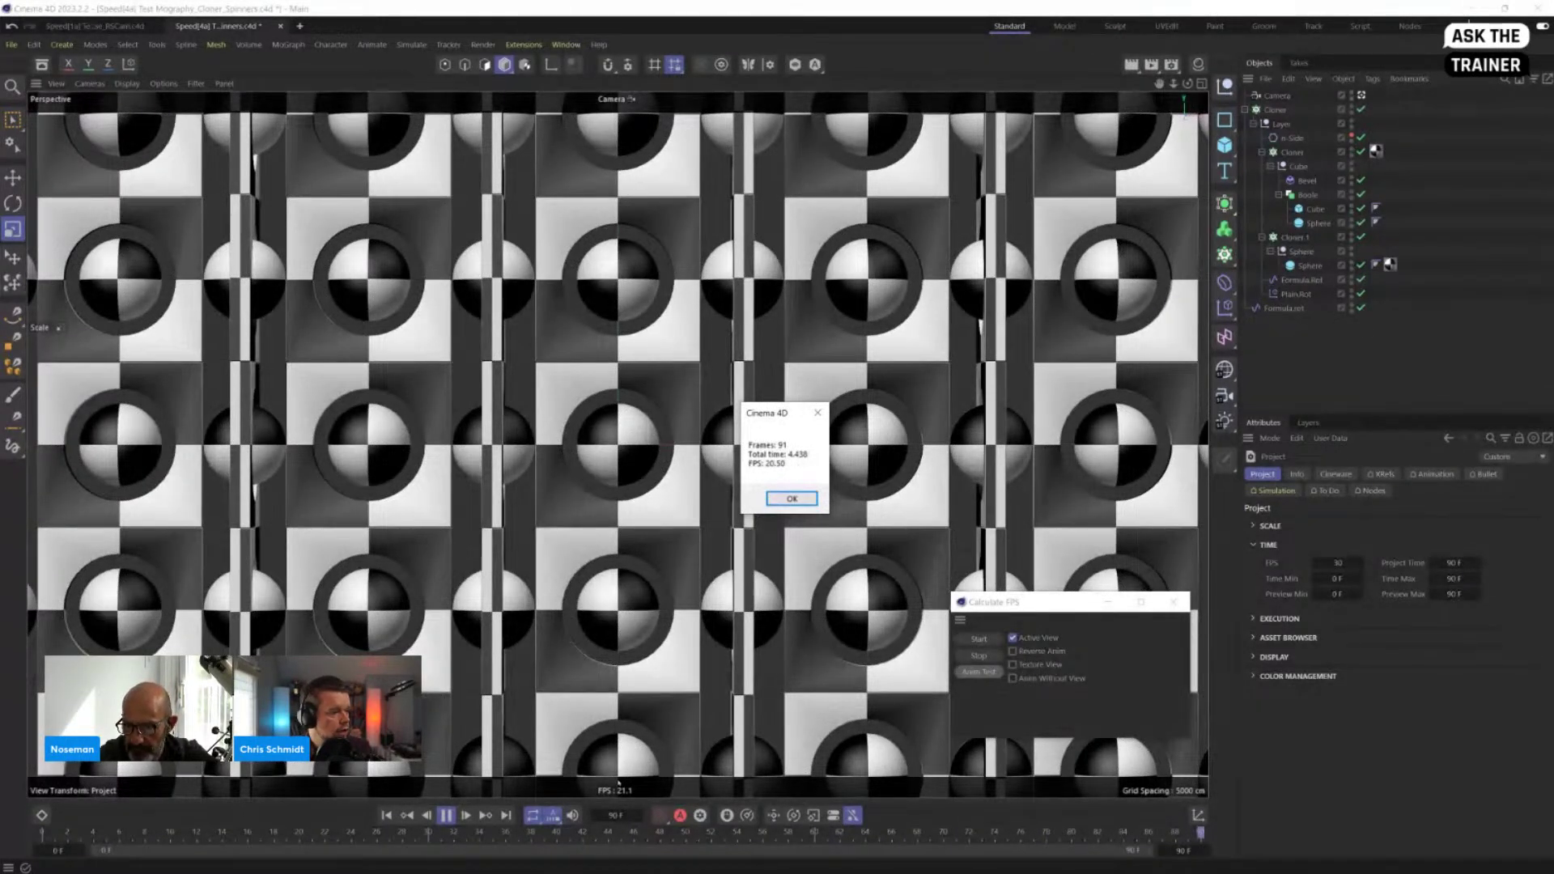
left_click(792, 500)
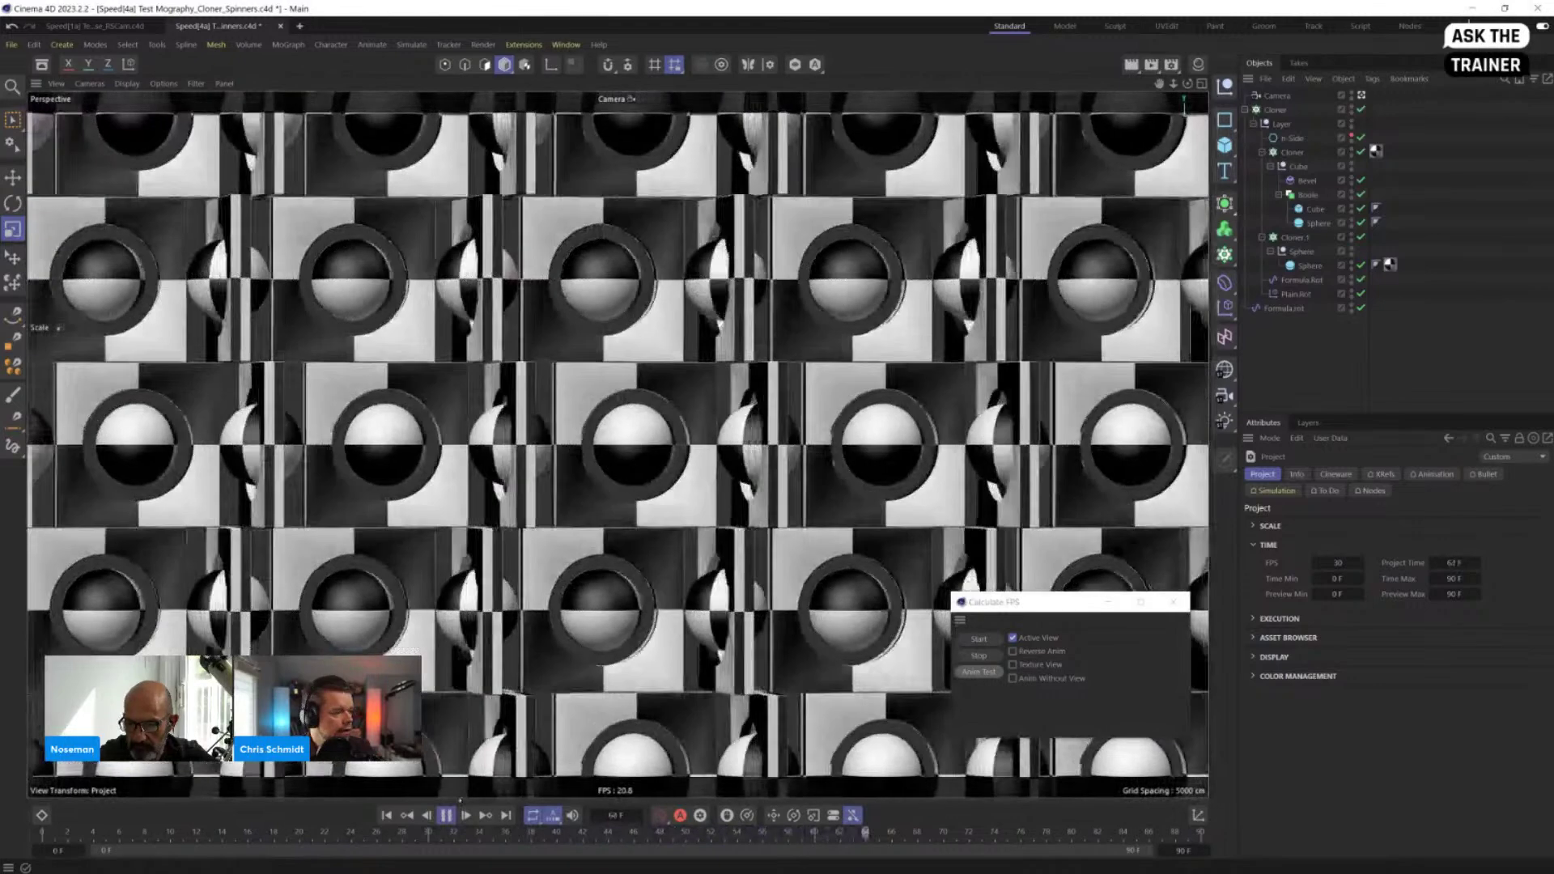
key("F8")
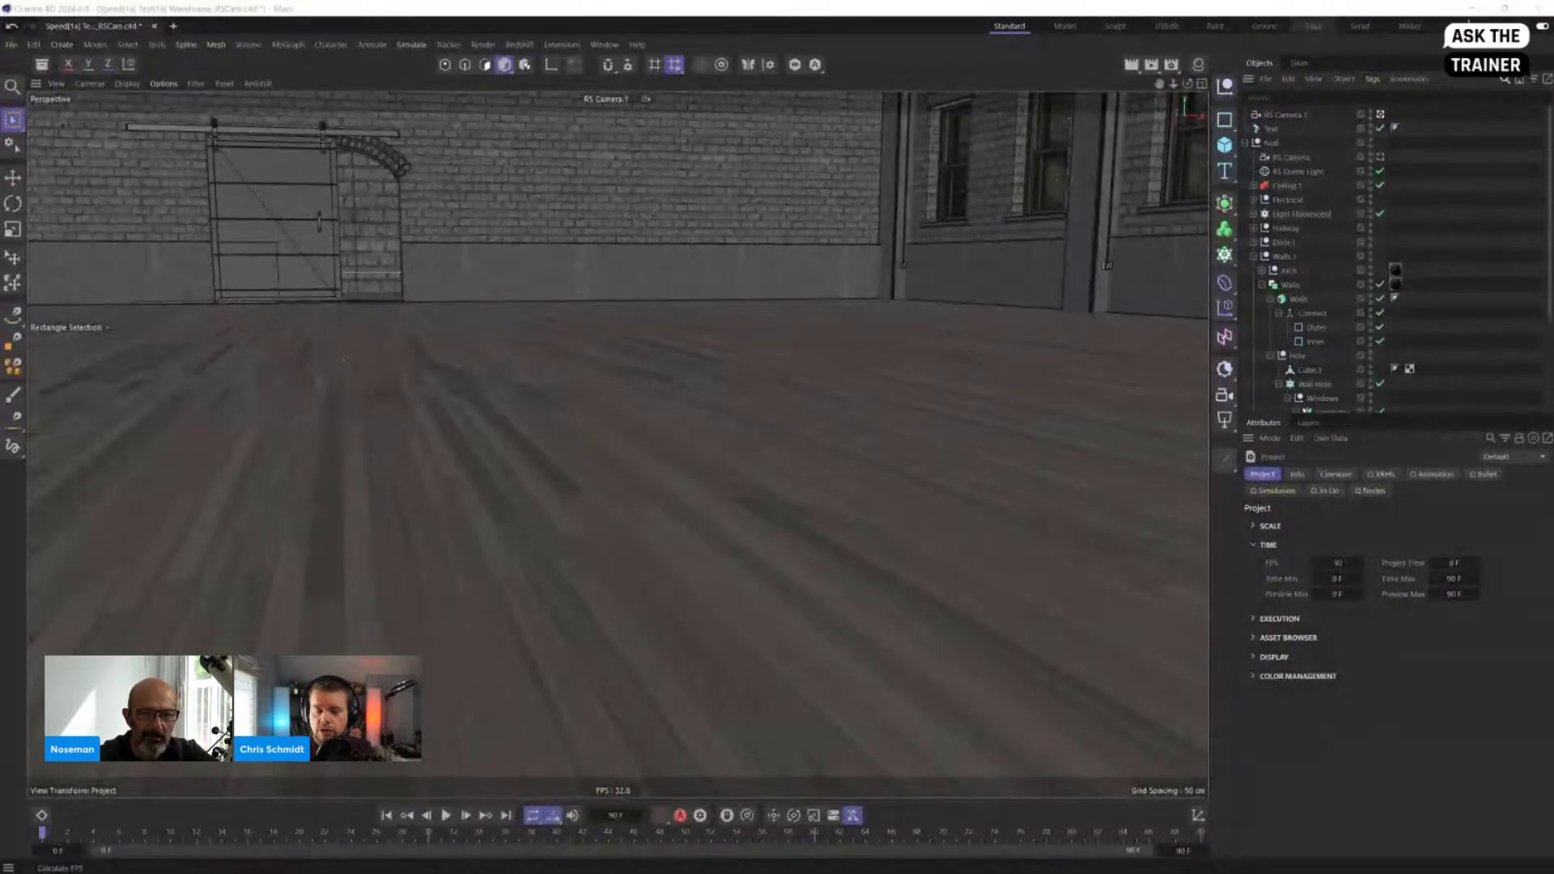
Step: Open the Mography_Cloner_Spinners.c4d scene in Cinema 4D 2024.0.0
left_click_drag(1553, 526, 550, 419)
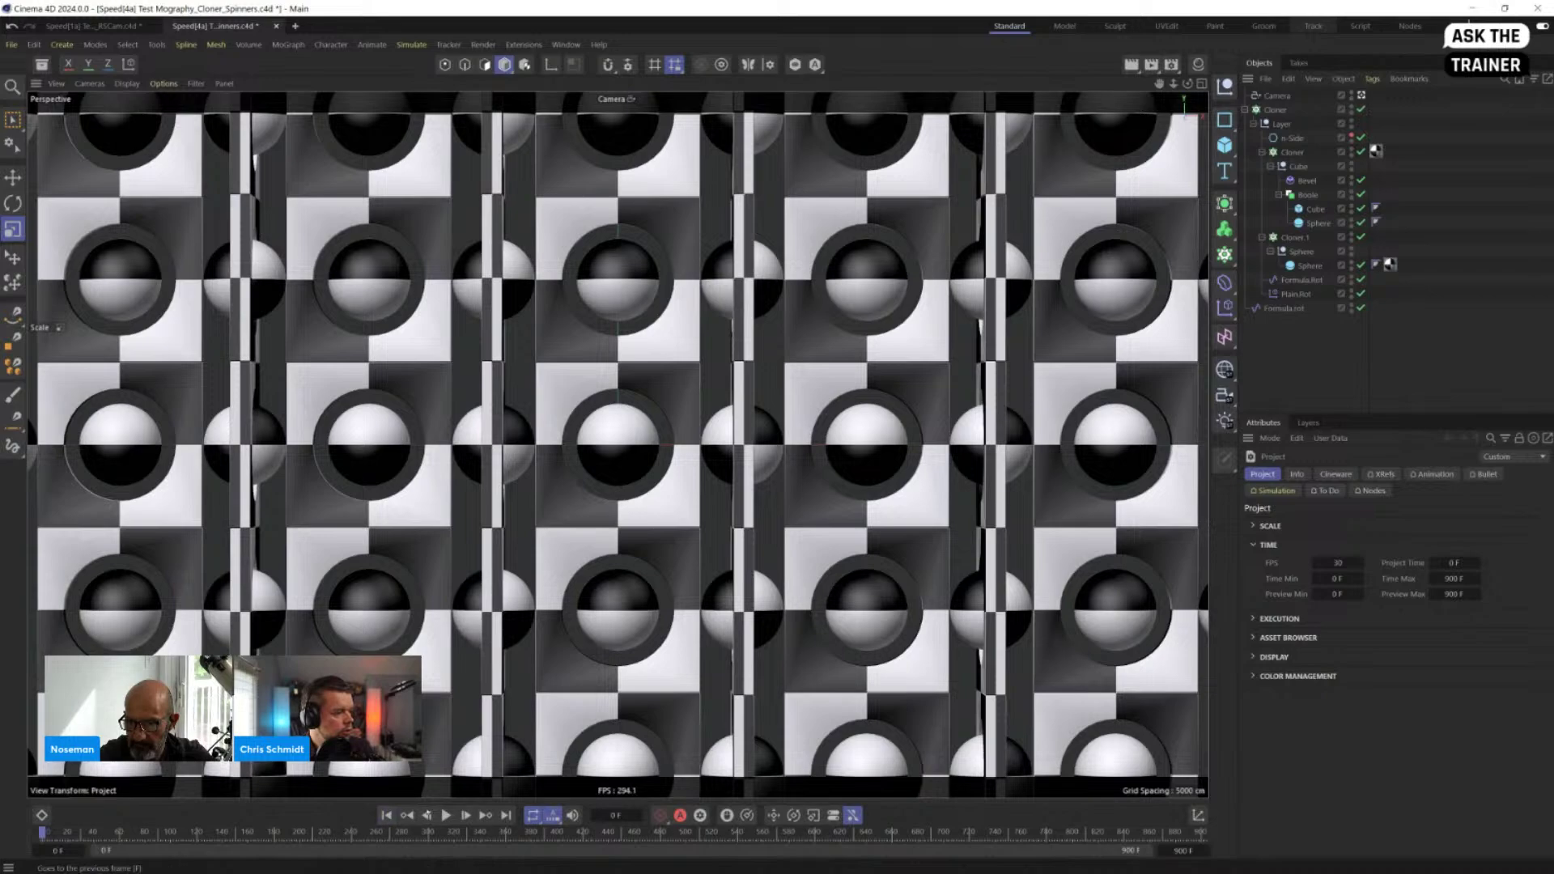
Step: Play the spinners animation briefly, then measure its playback speed with the Anim Test of Calculate FPS and close the tool
left_click(446, 815)
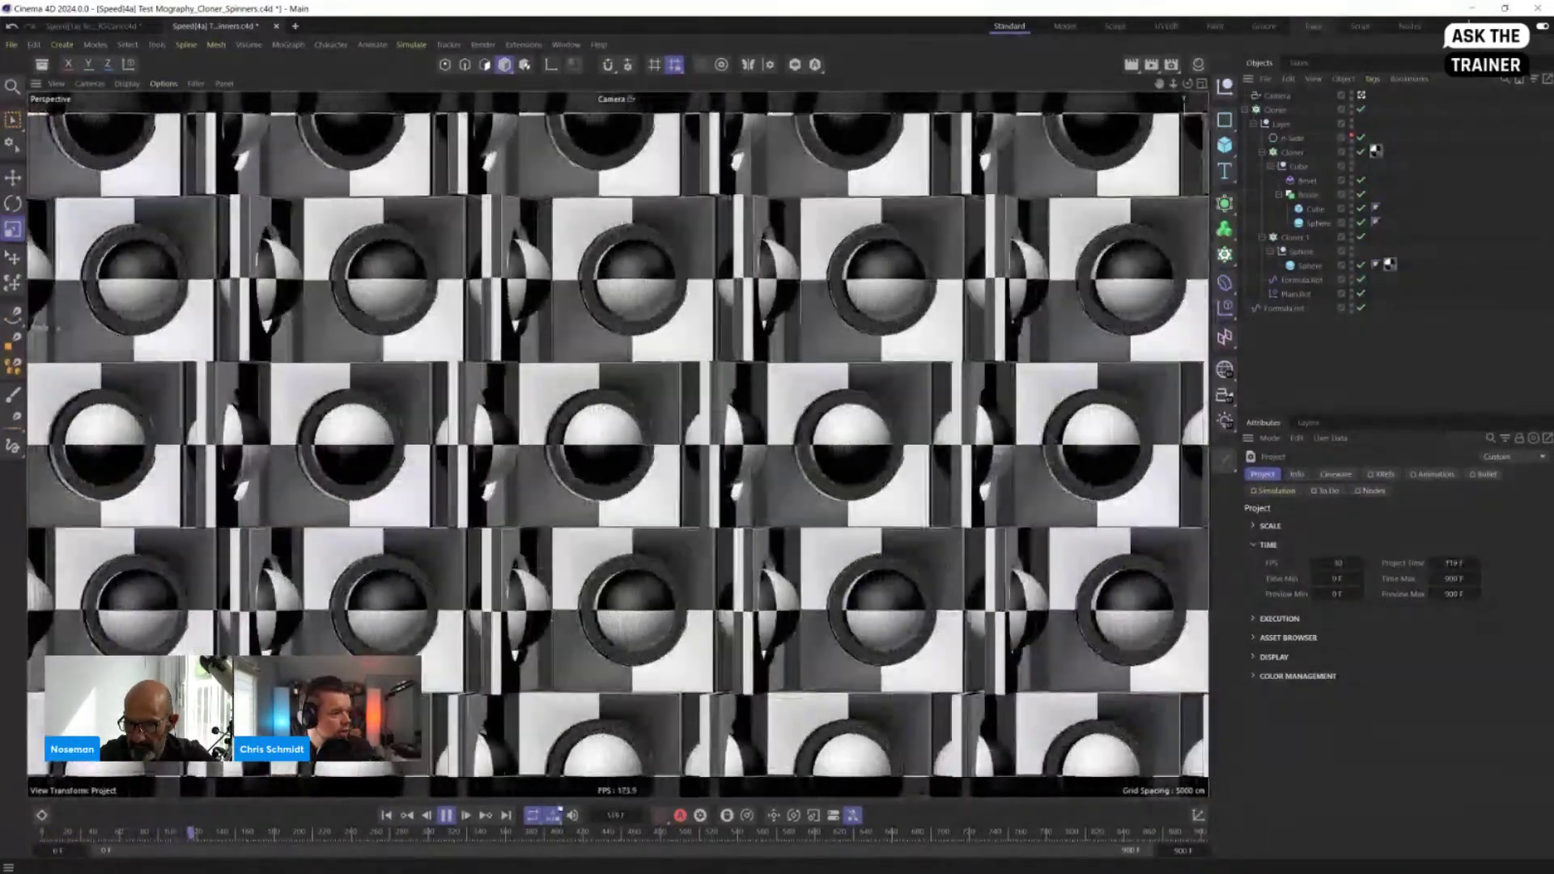
left_click(446, 815)
key("shift+c")
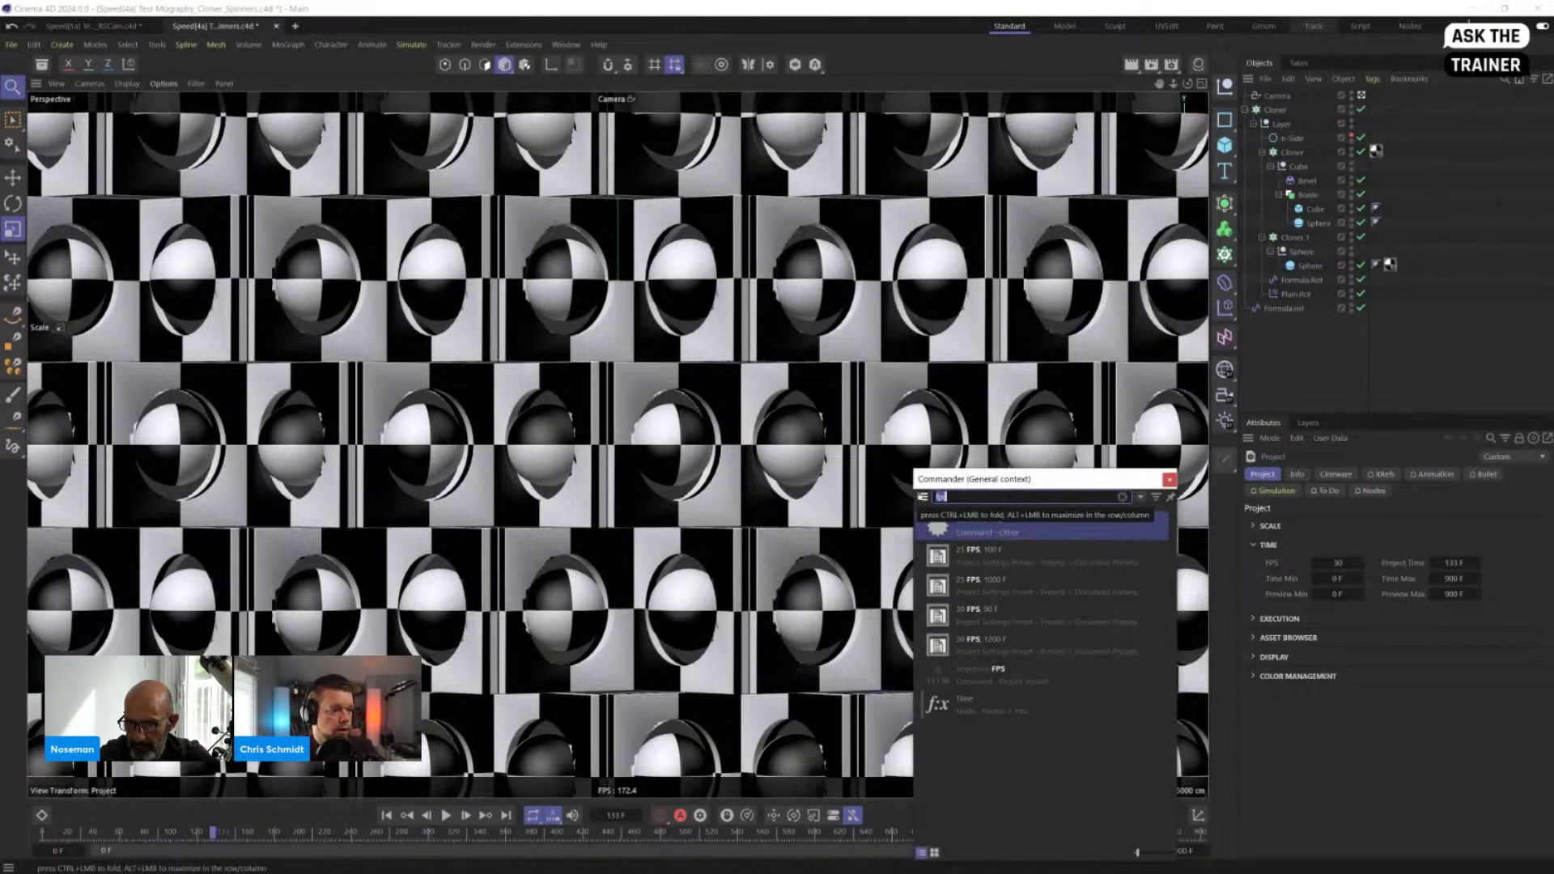
key("Return")
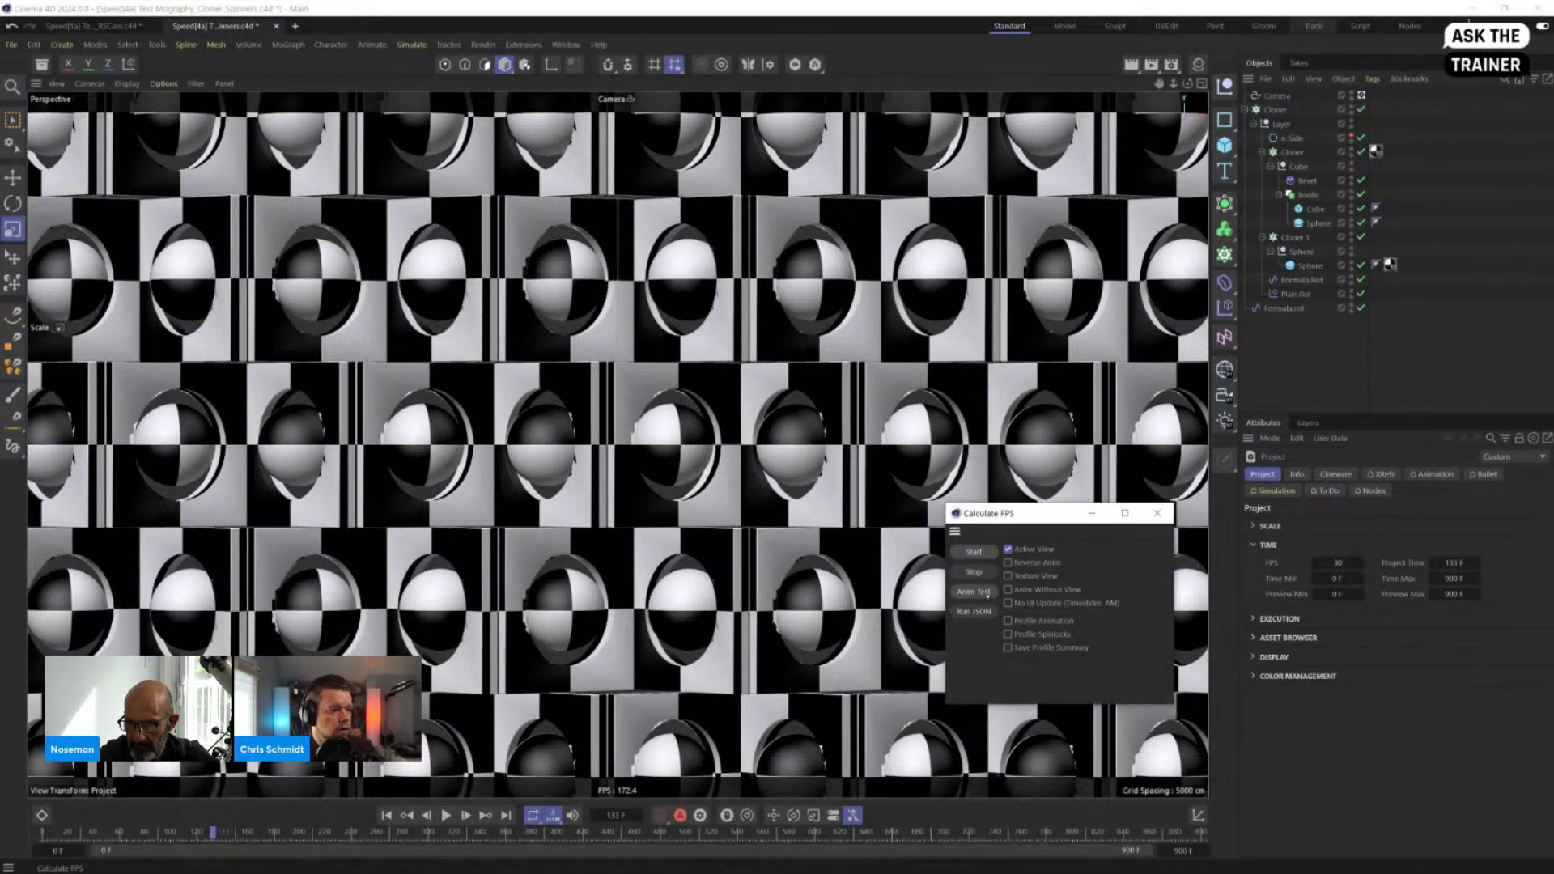
left_click(973, 592)
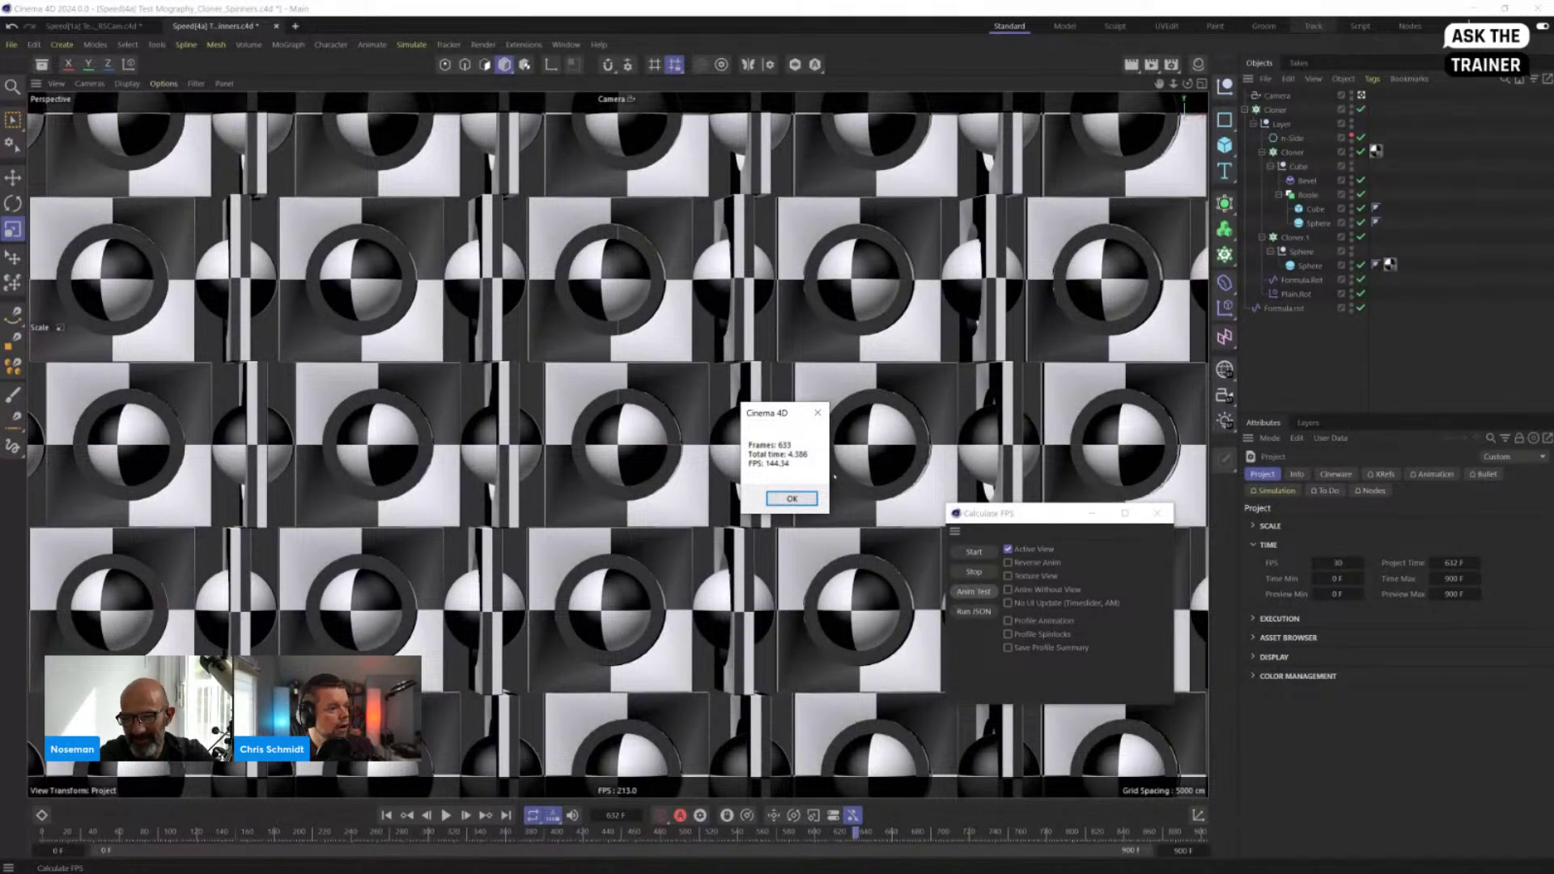
left_click(787, 498)
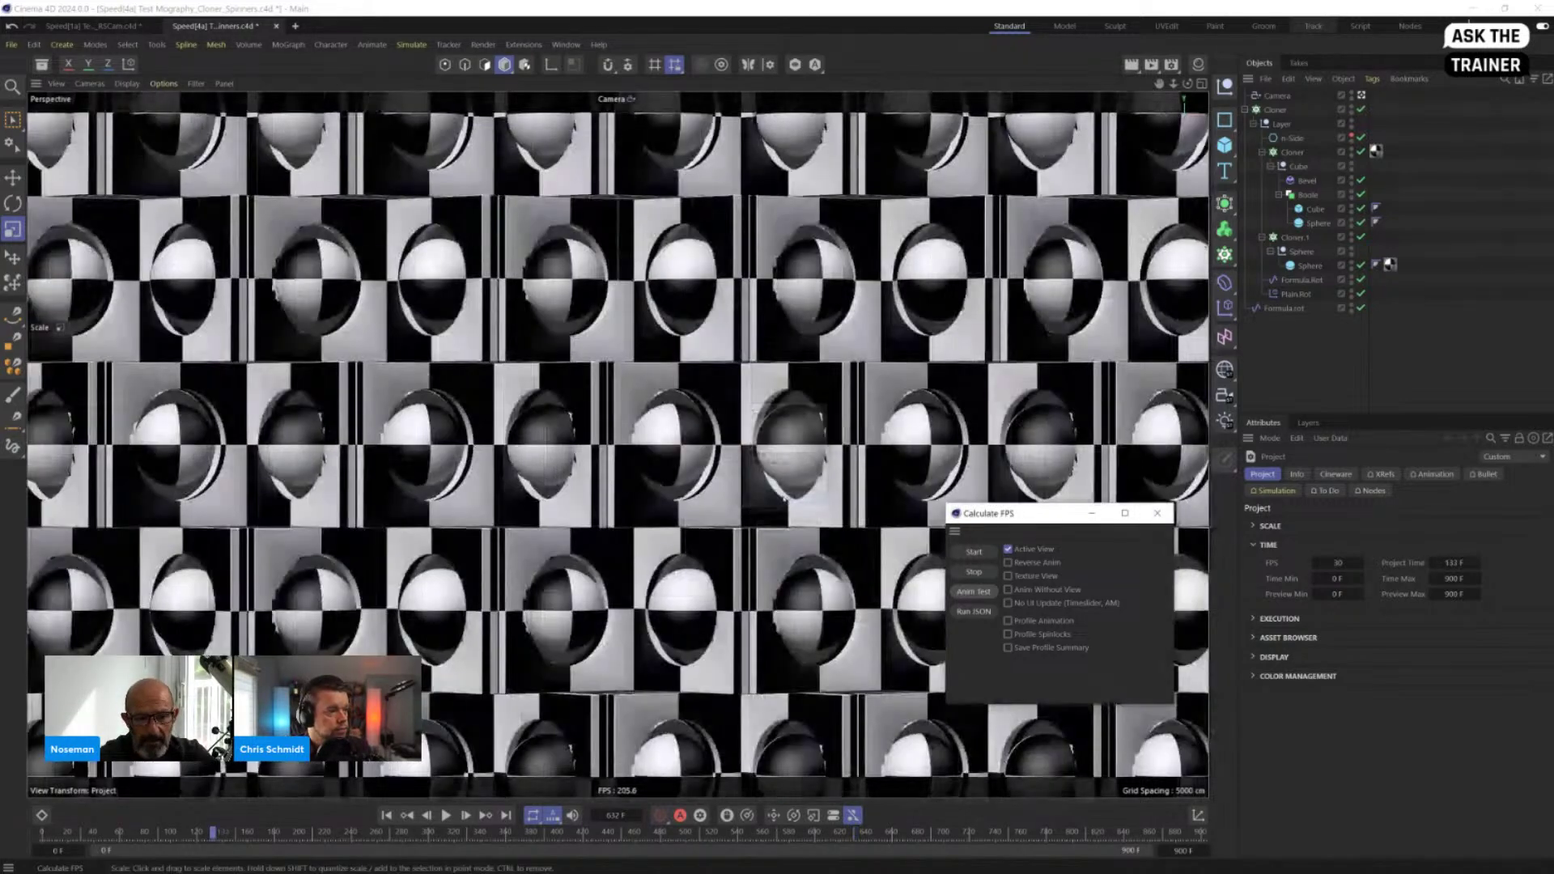
left_click(1161, 513)
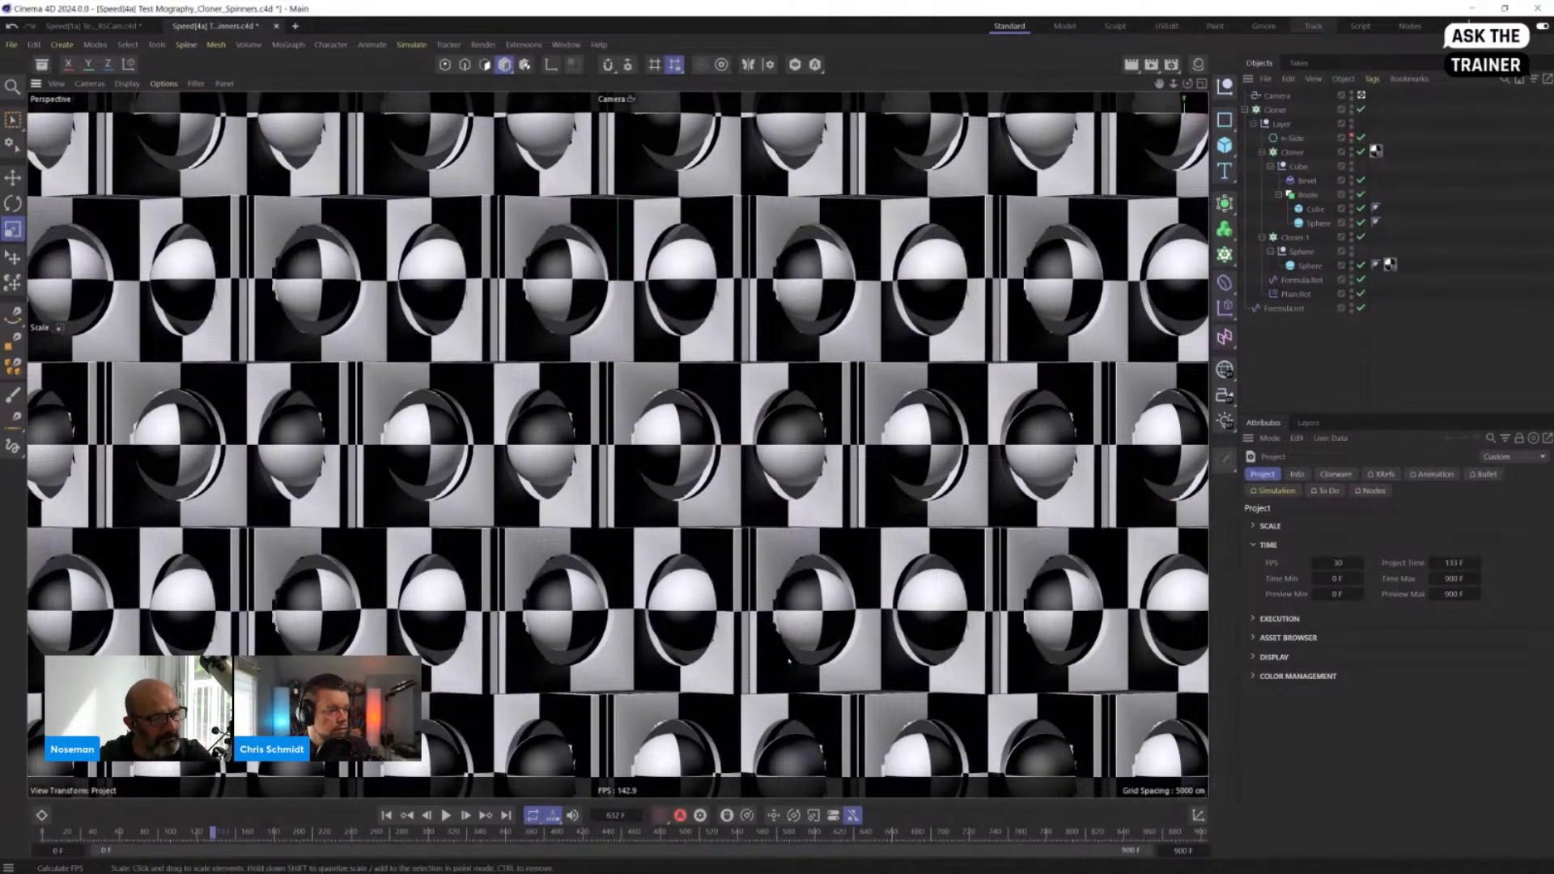
Step: Play the spinners animation once more, stop it and return to the first frame
left_click(446, 815)
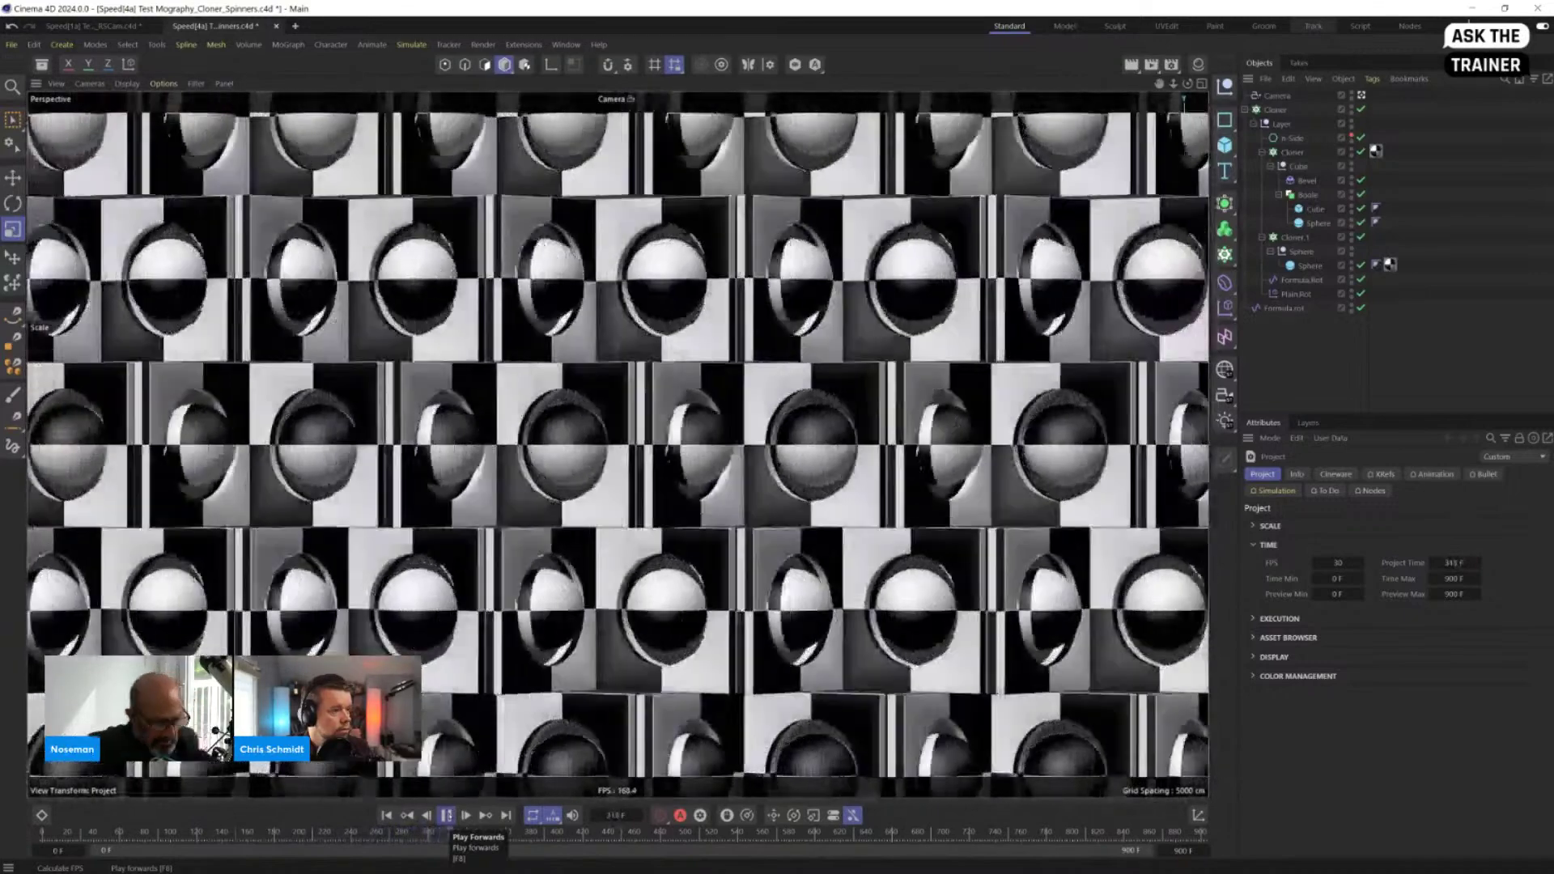
left_click(446, 816)
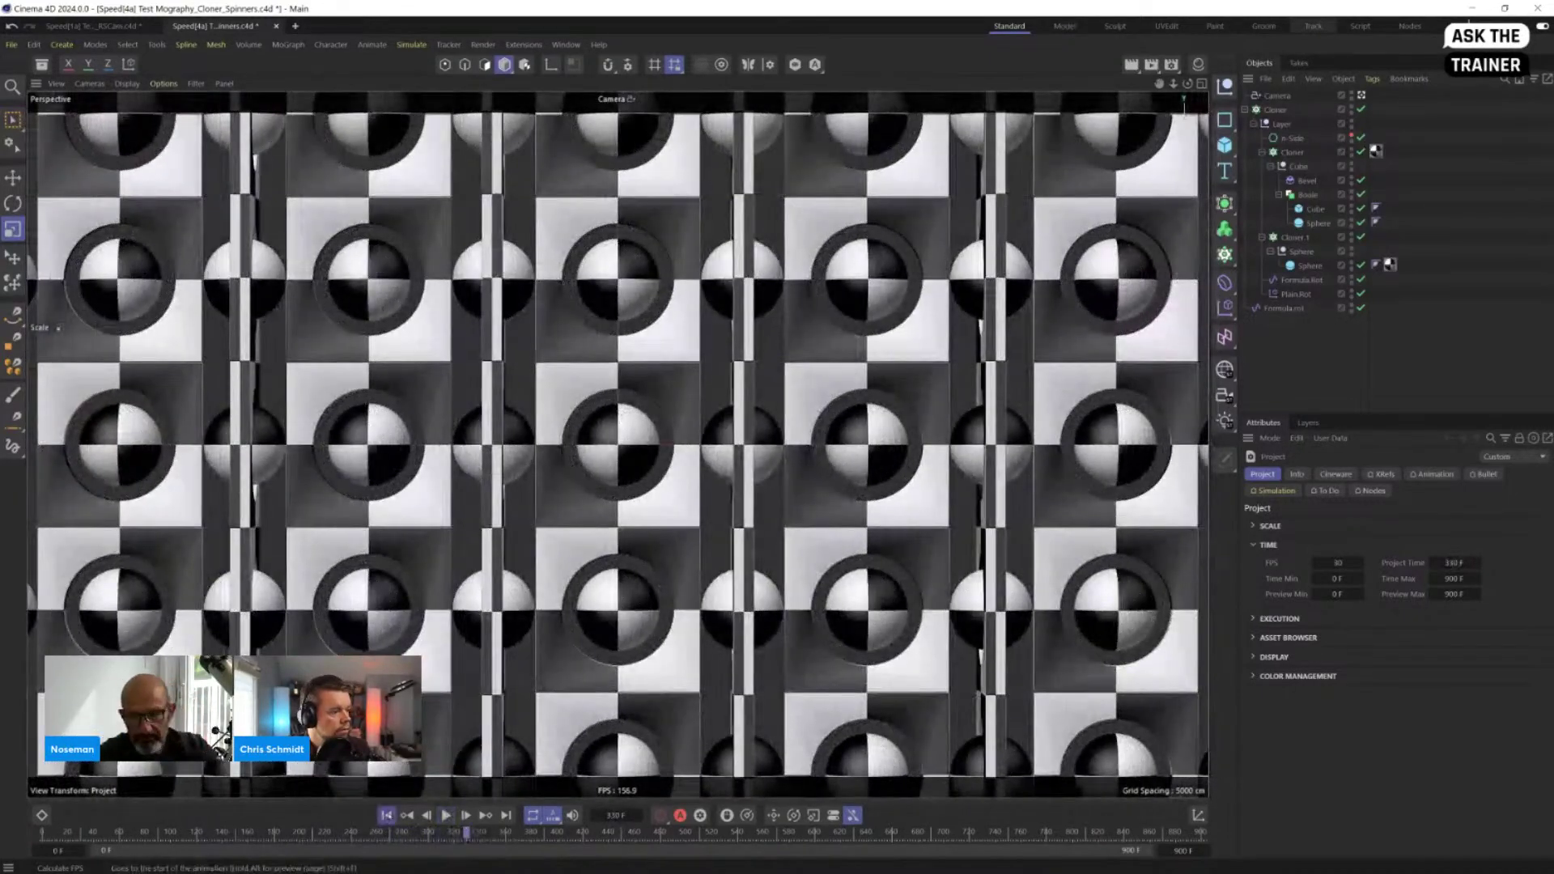
left_click(387, 815)
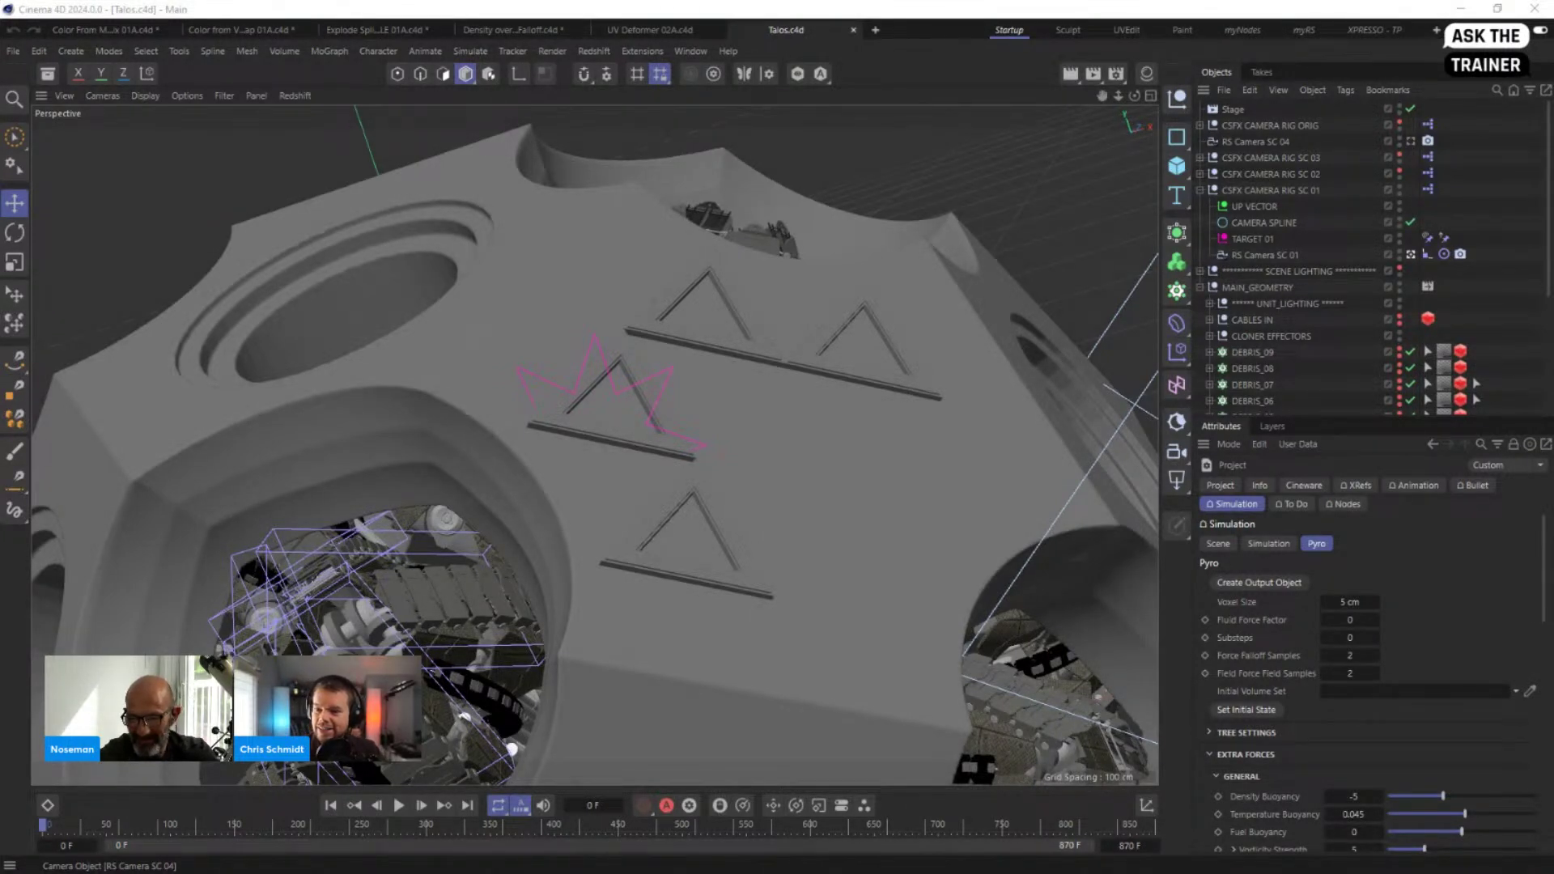
Step: Switch to Cinema 4D 2023.2.2 and scrub through the Talos.c4d animation, stopping at frame 173
key("alt+Tab")
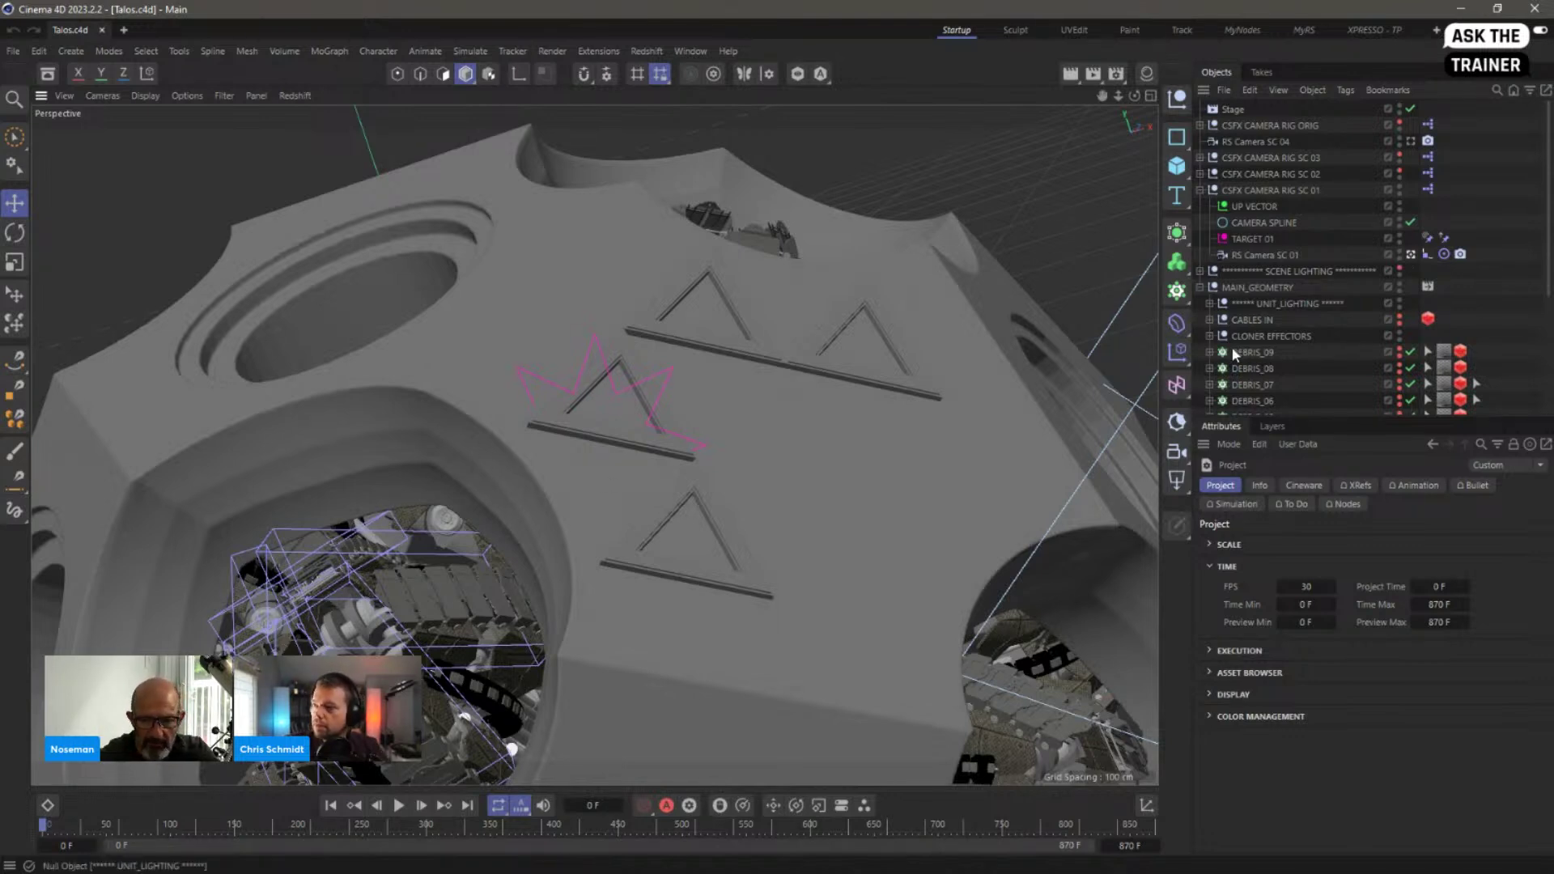
scroll(1346, 346, "down", 5)
scroll(1344, 343, "up", 5)
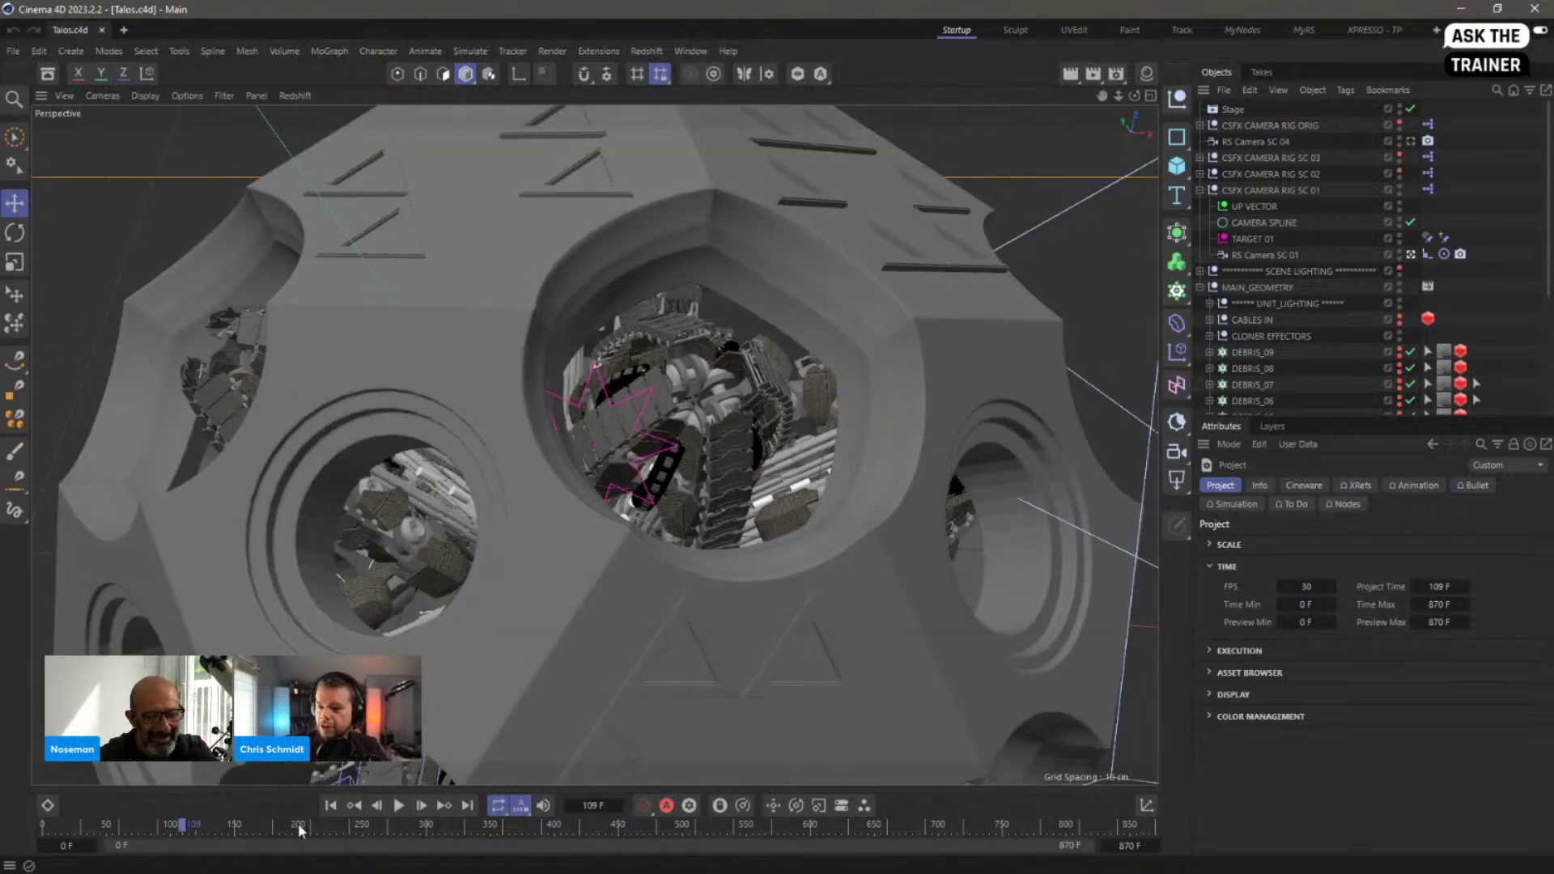
left_click(298, 826)
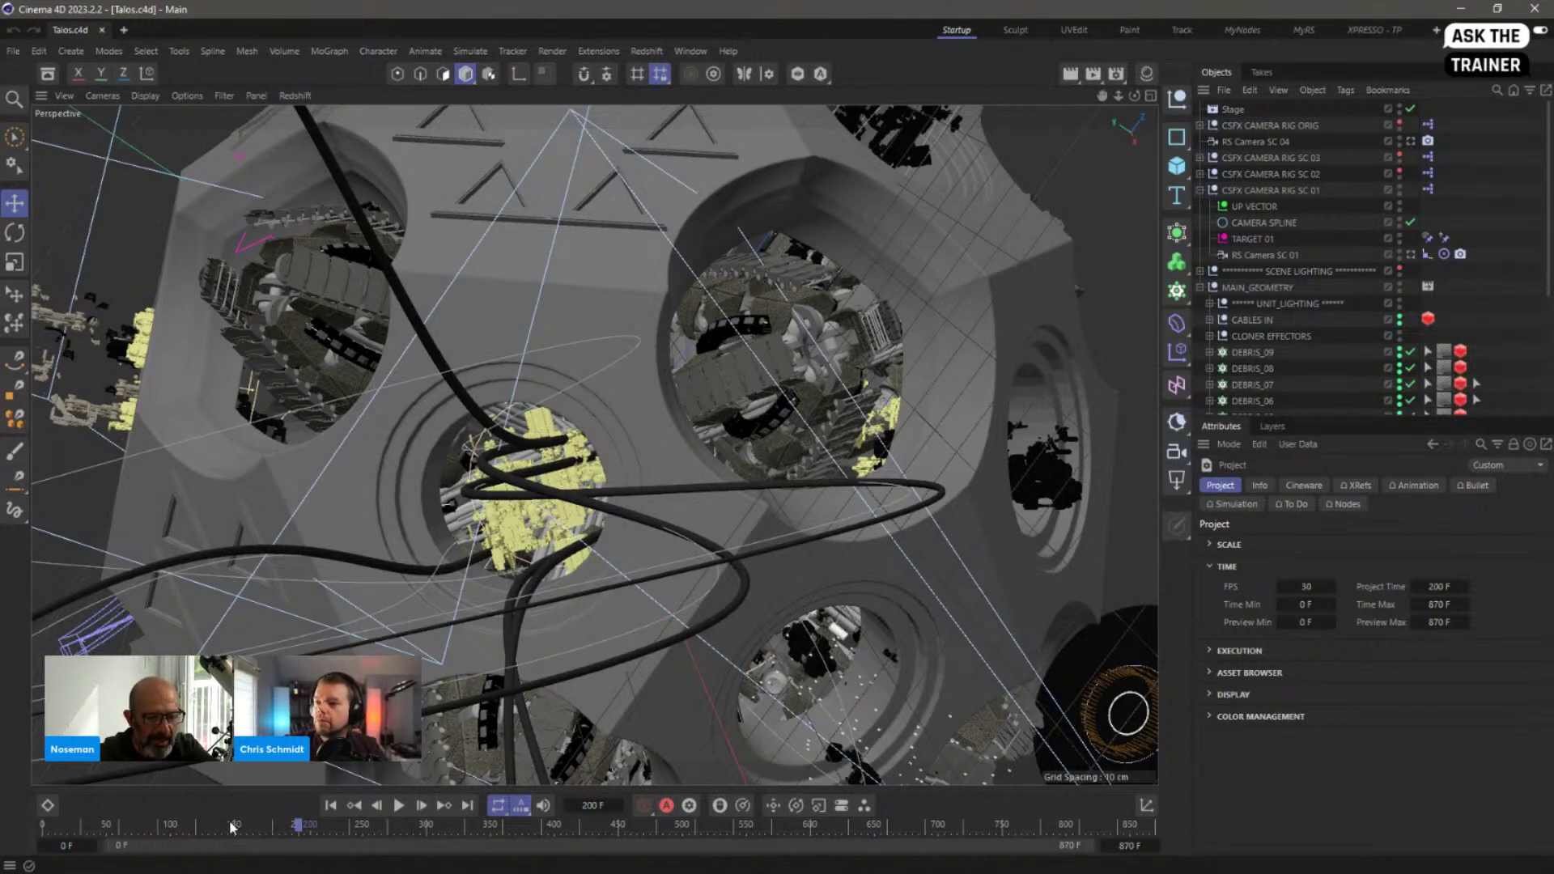
left_click_drag(297, 831, 263, 831)
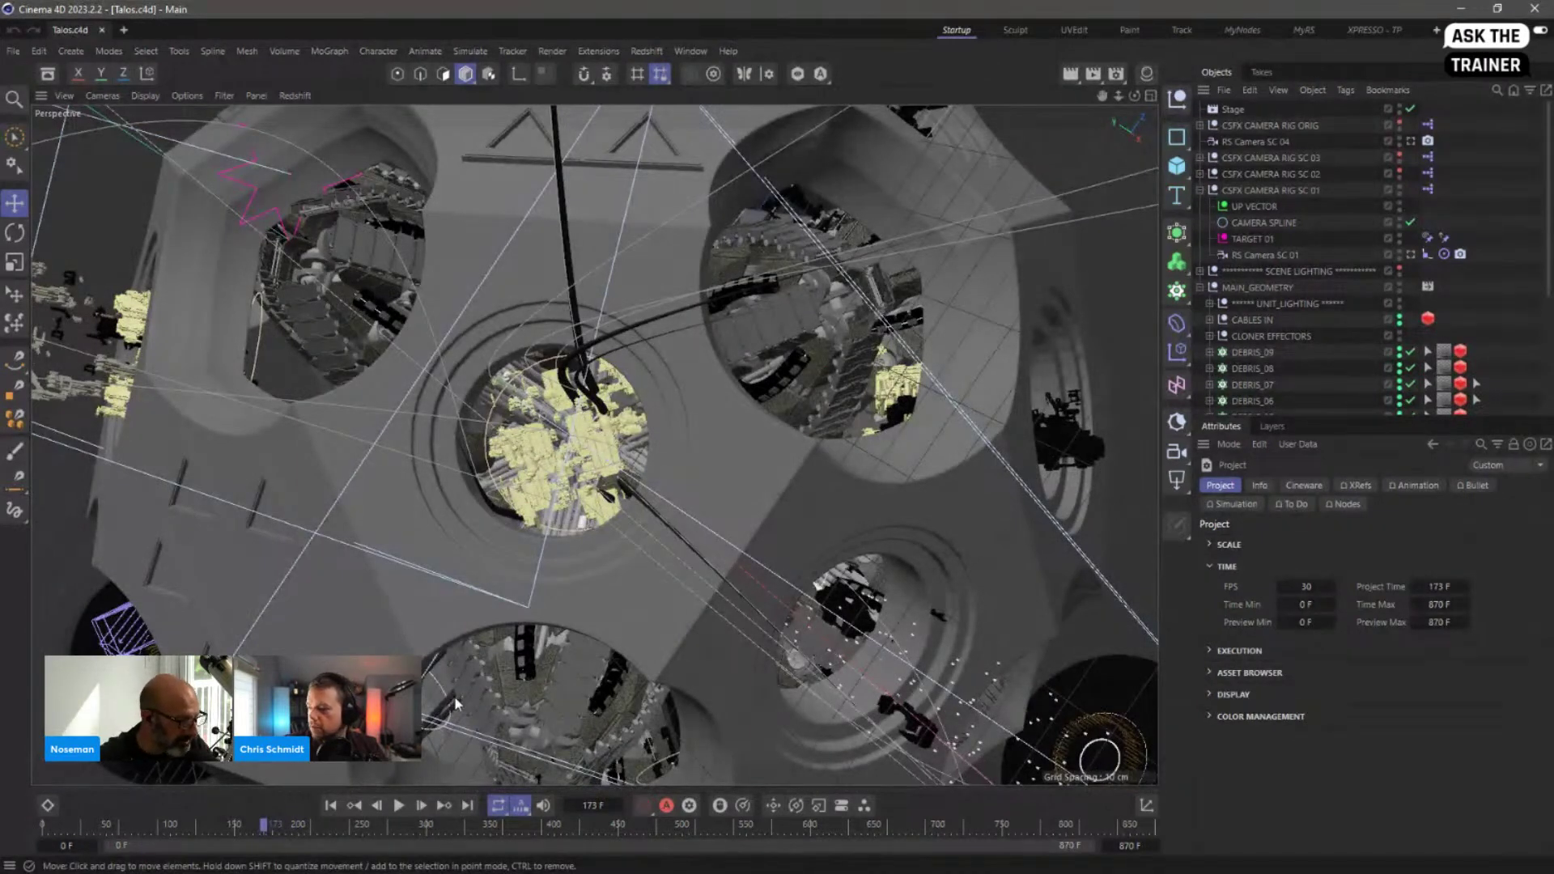
Step: Find the Calculate FPS command and place it as an icon beside the render commands, then close the Commander
key("shift+c")
type("fps")
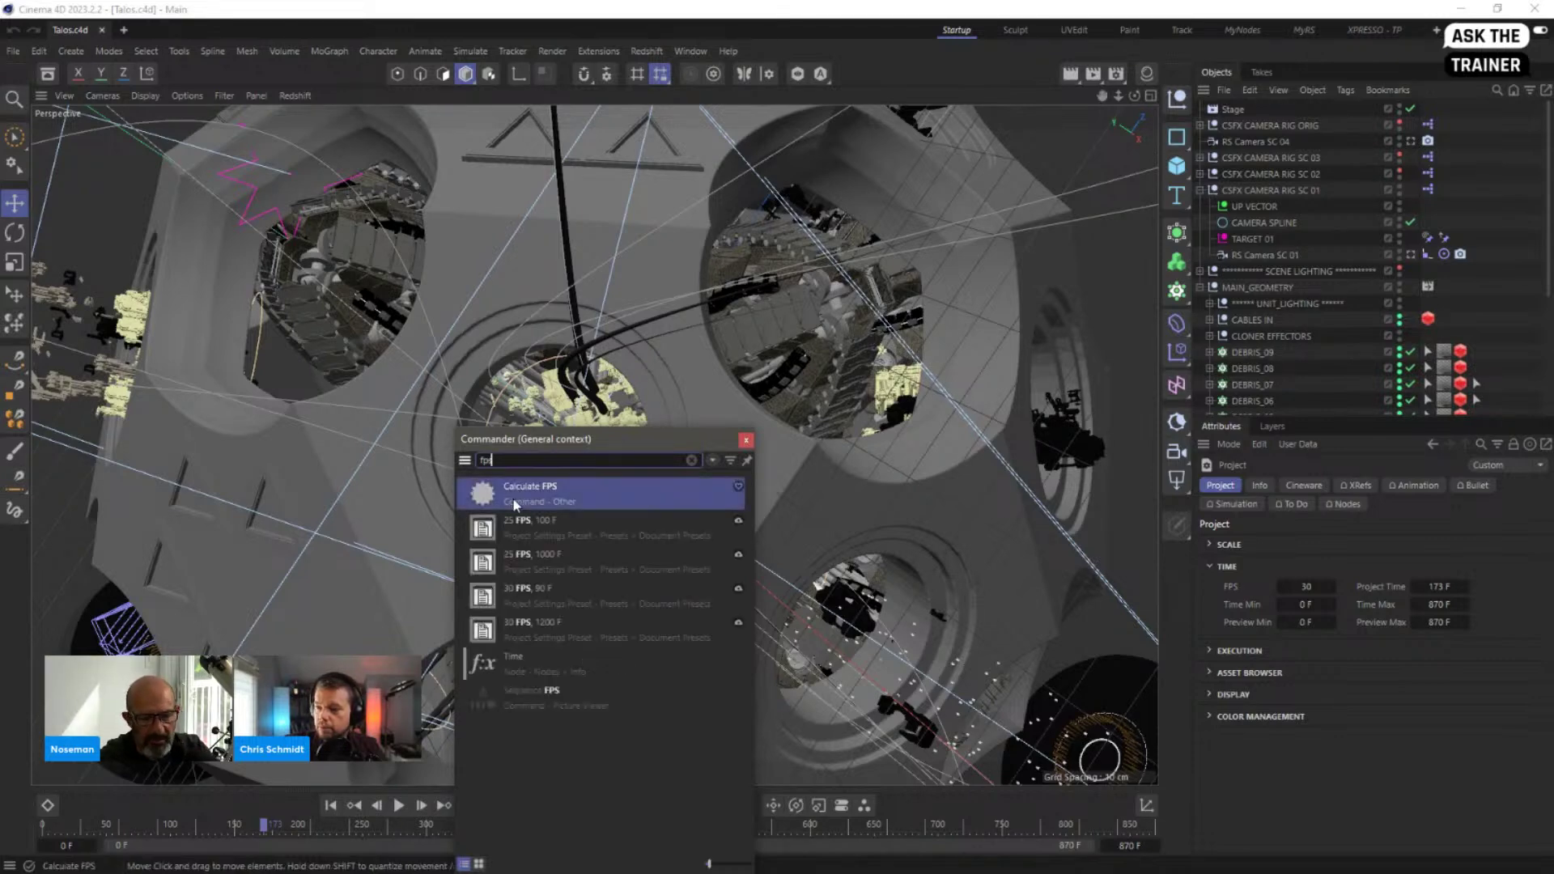
left_click_drag(483, 500, 1049, 75)
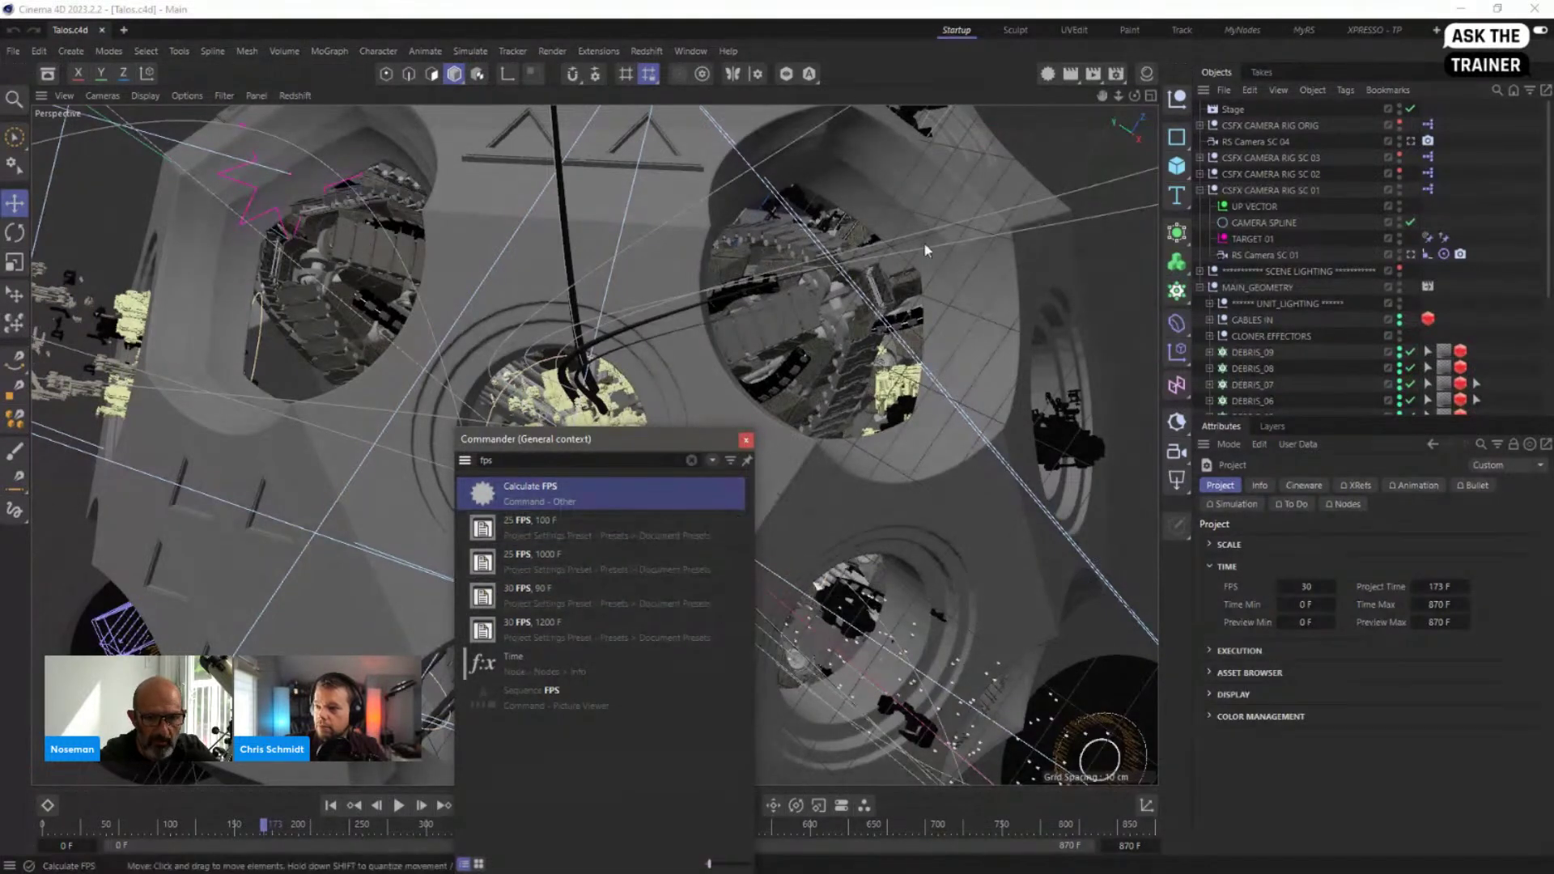
left_click(743, 437)
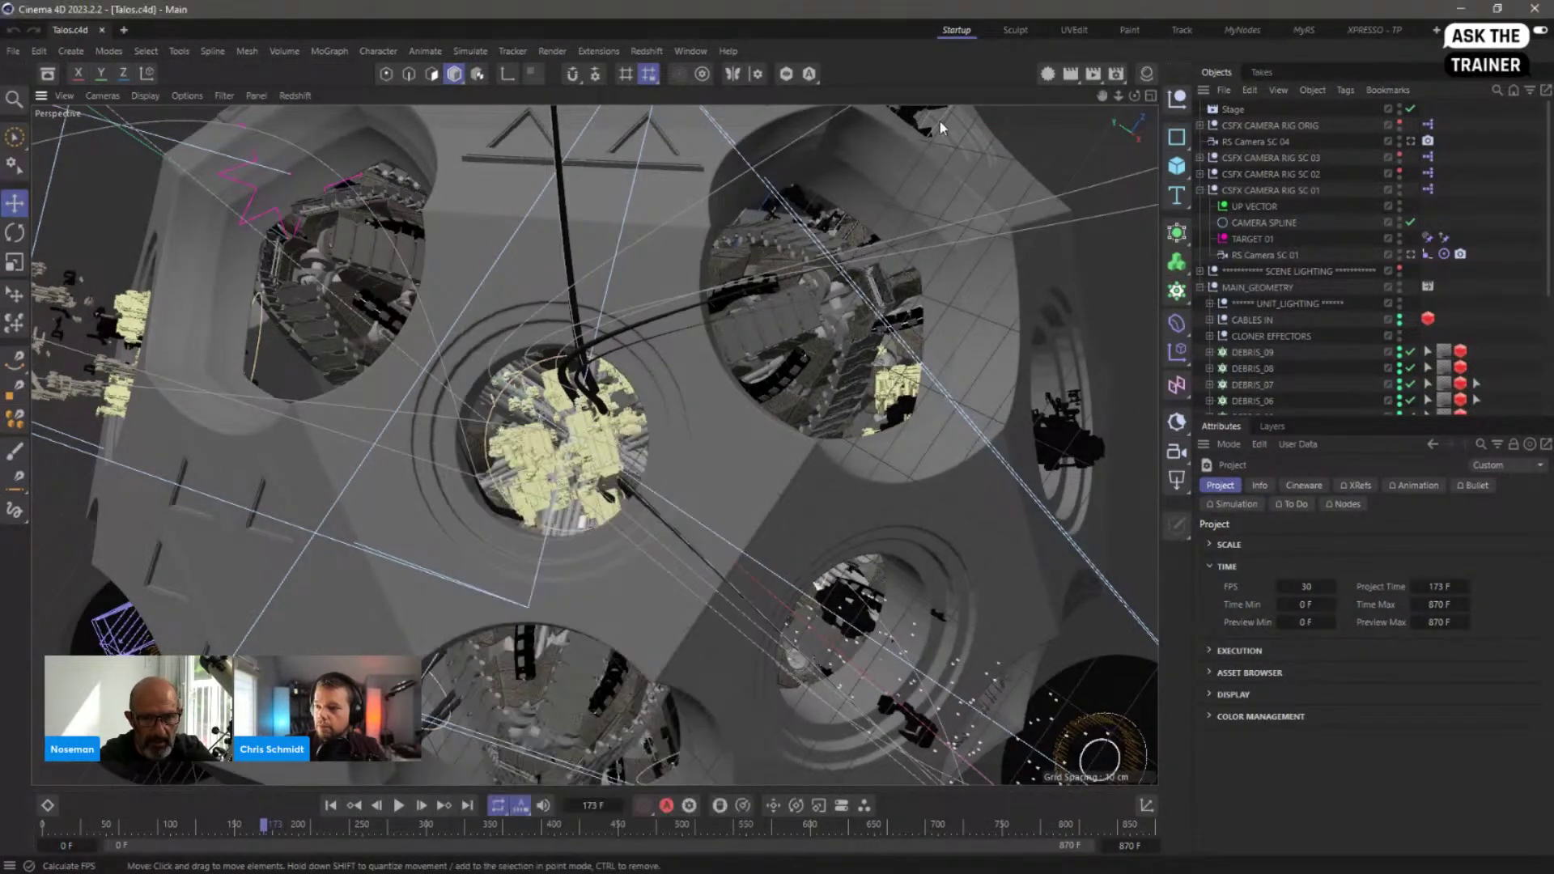
Step: Run the Anim Test on the Talos.c4d scene in Cinema 4D 2023.2.2 and close the Calculate FPS tool
left_click(1047, 74)
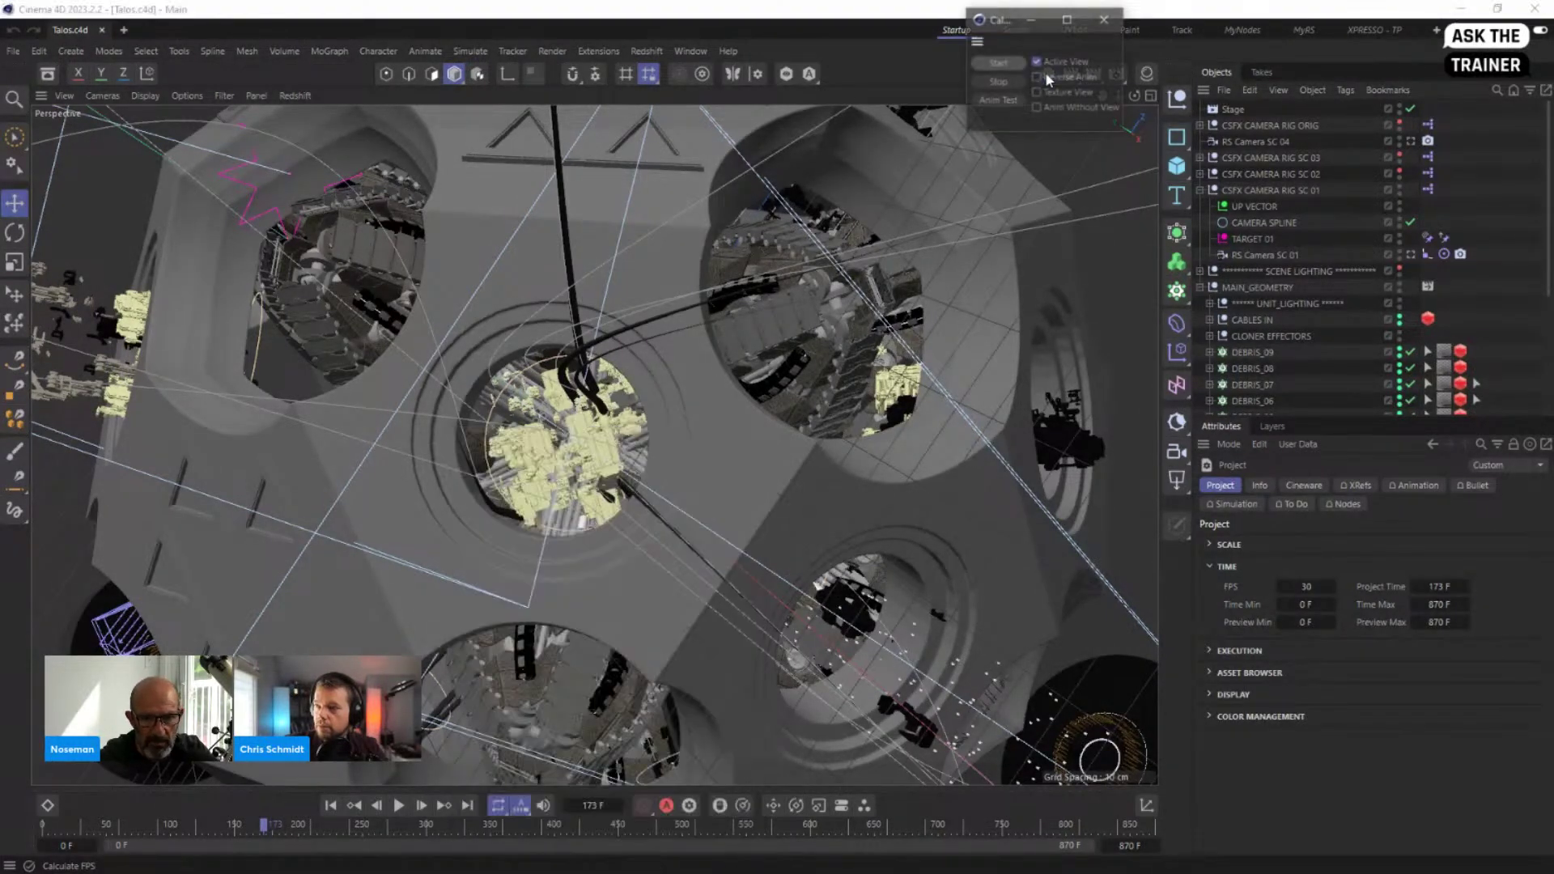
left_click(997, 107)
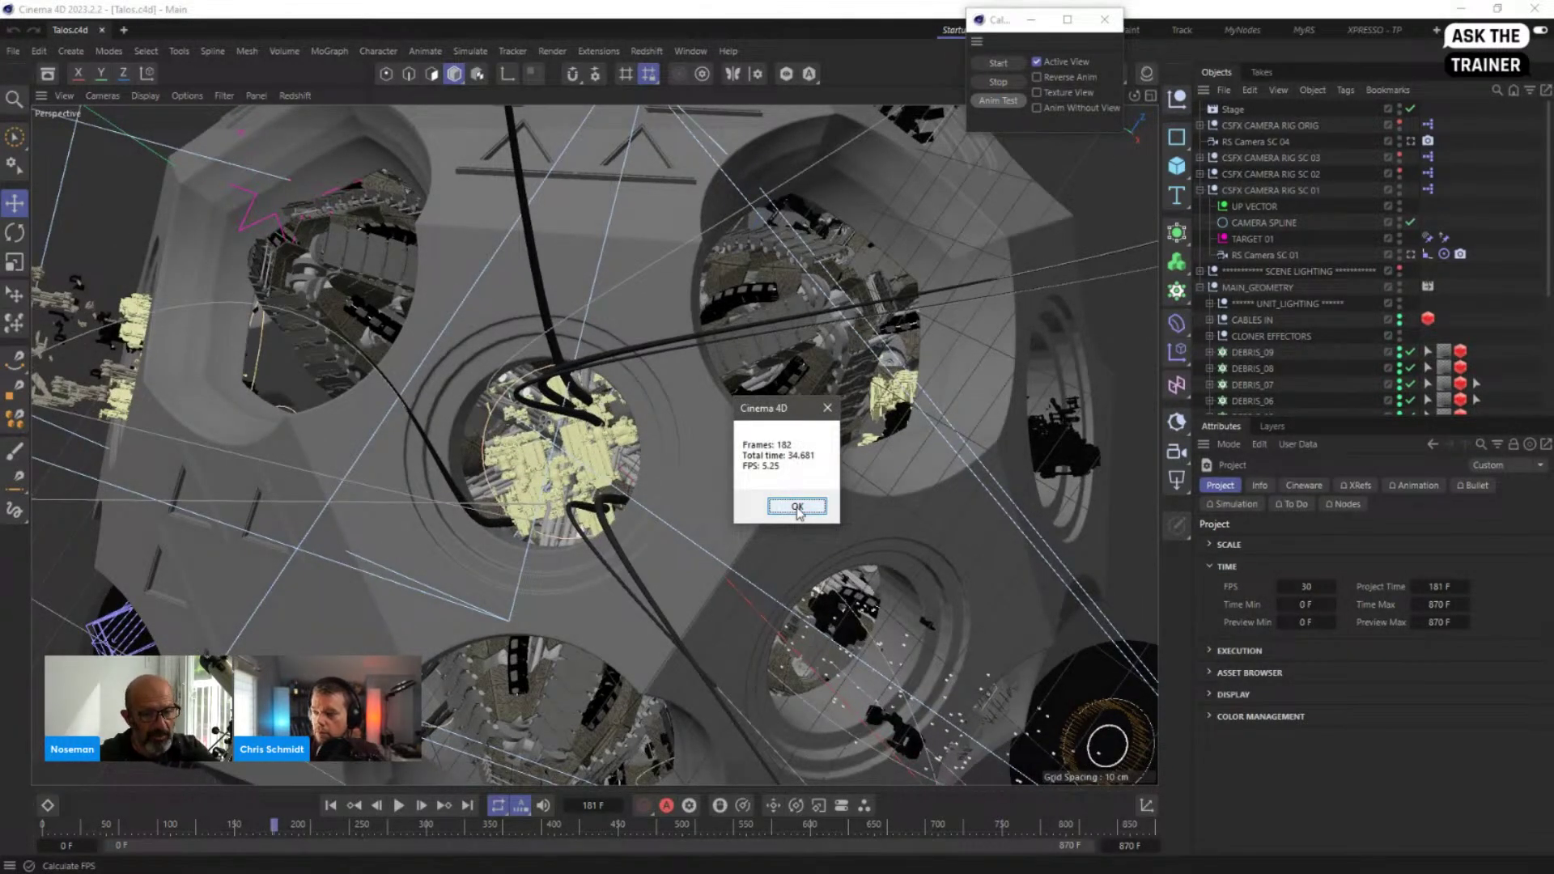
left_click(797, 508)
left_click(1105, 20)
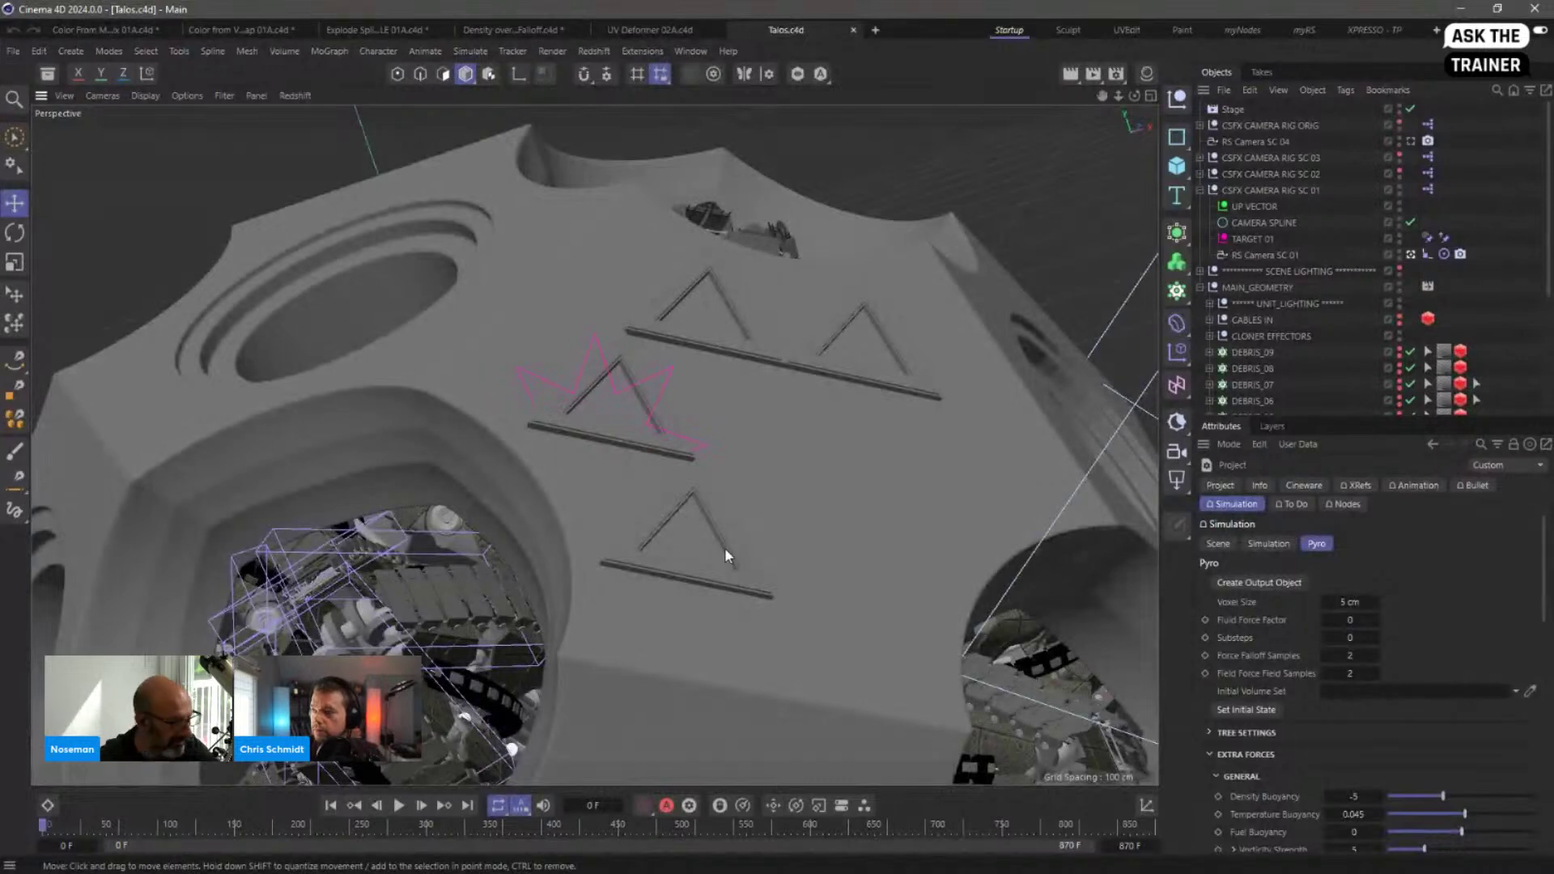
Step: Place the Calculate FPS command beside the render commands in Cinema 4D 2024.0.0 and run the Anim Test on the Talos.c4d scene
key("shift+c")
type("fps")
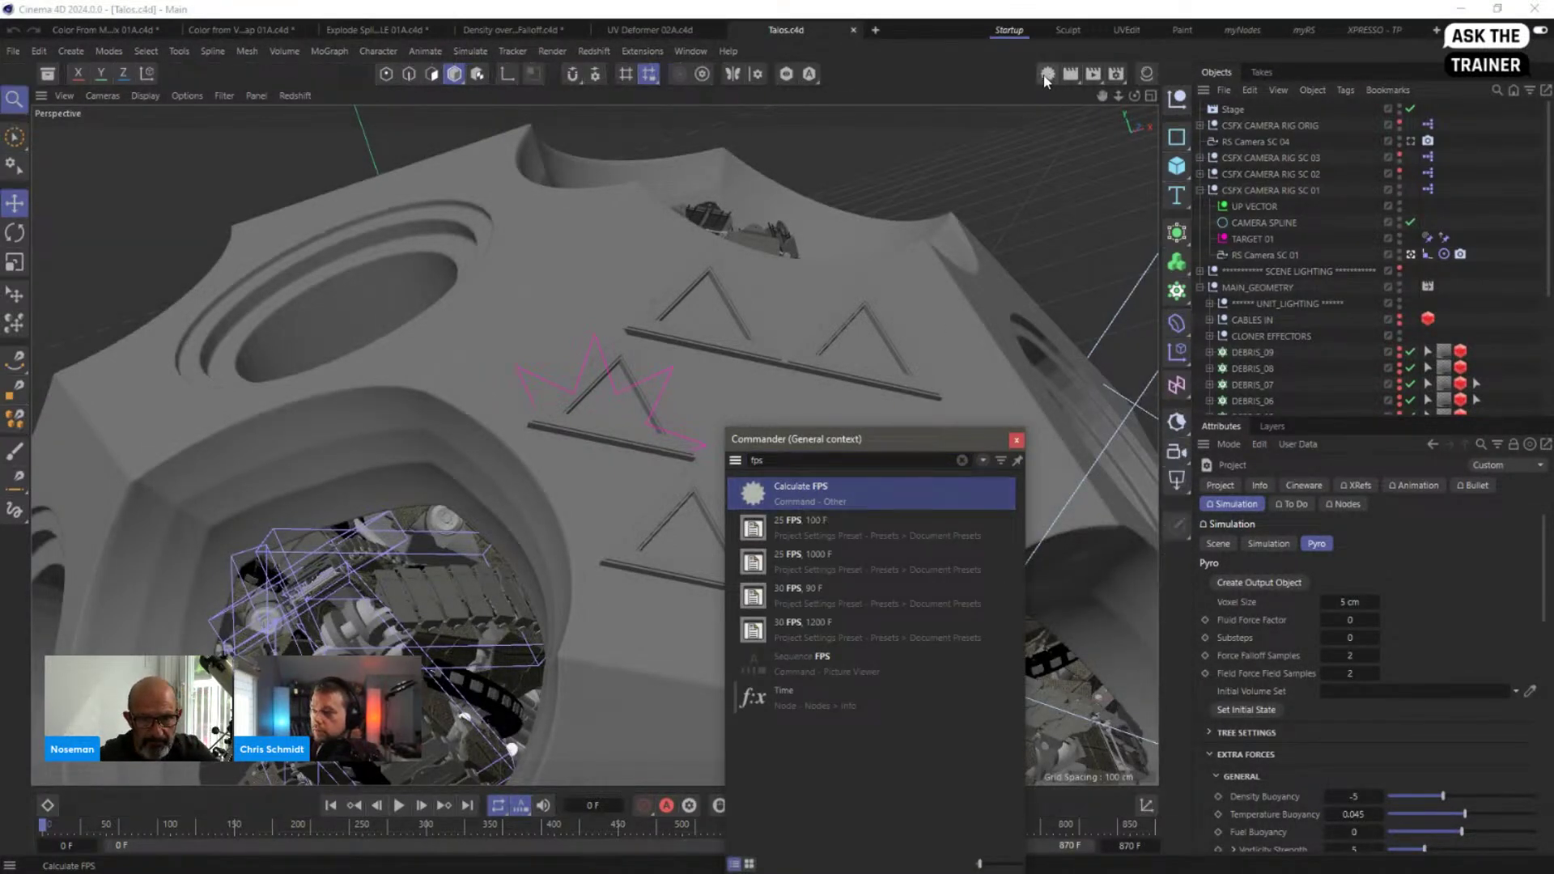
key("Return")
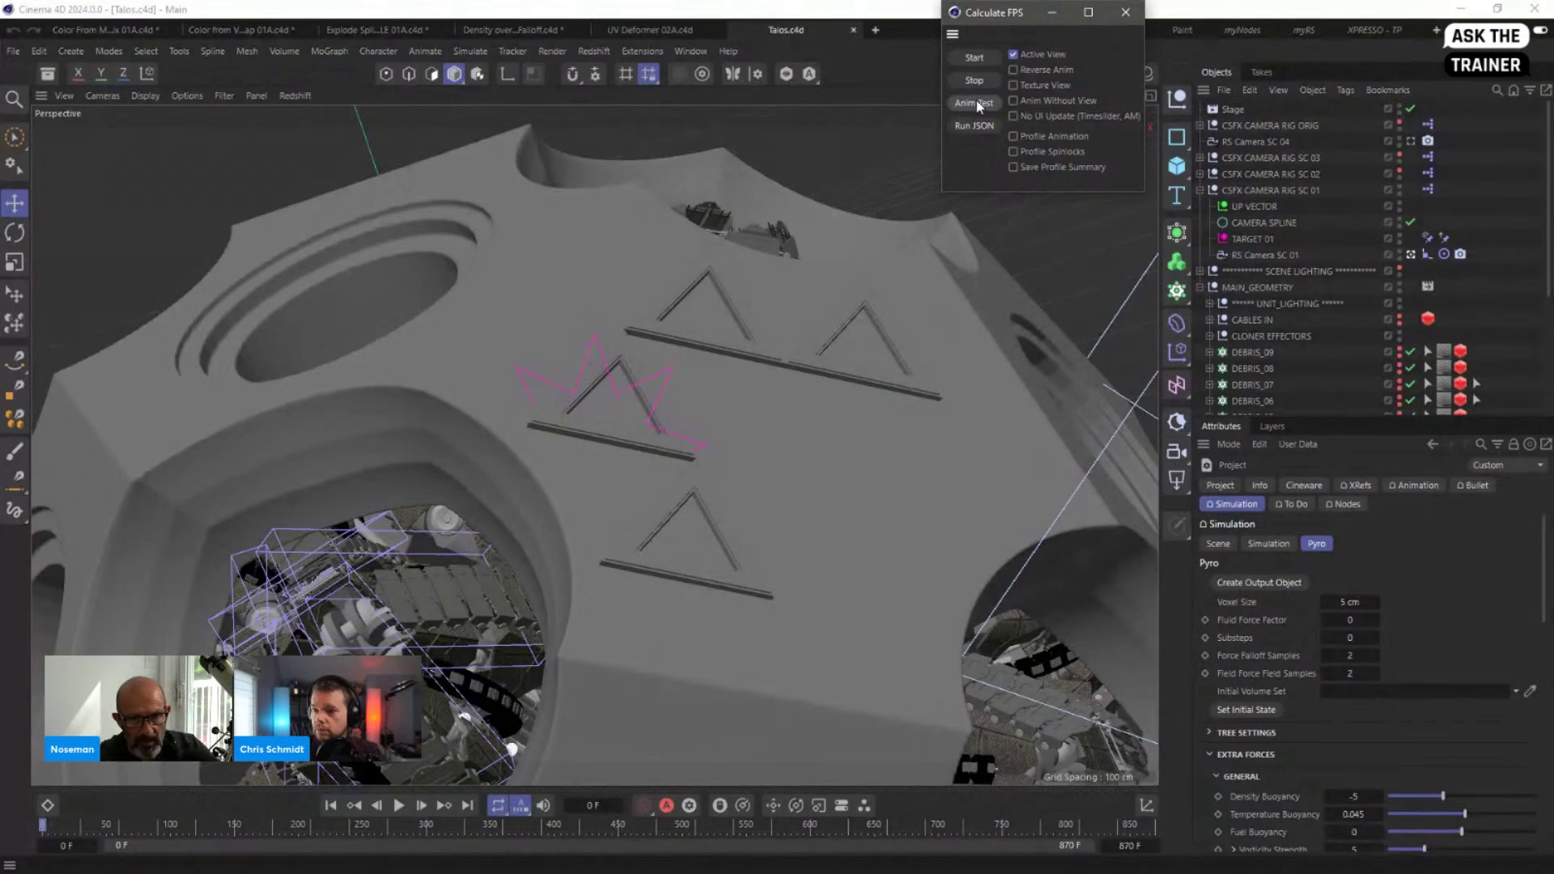
left_click(976, 103)
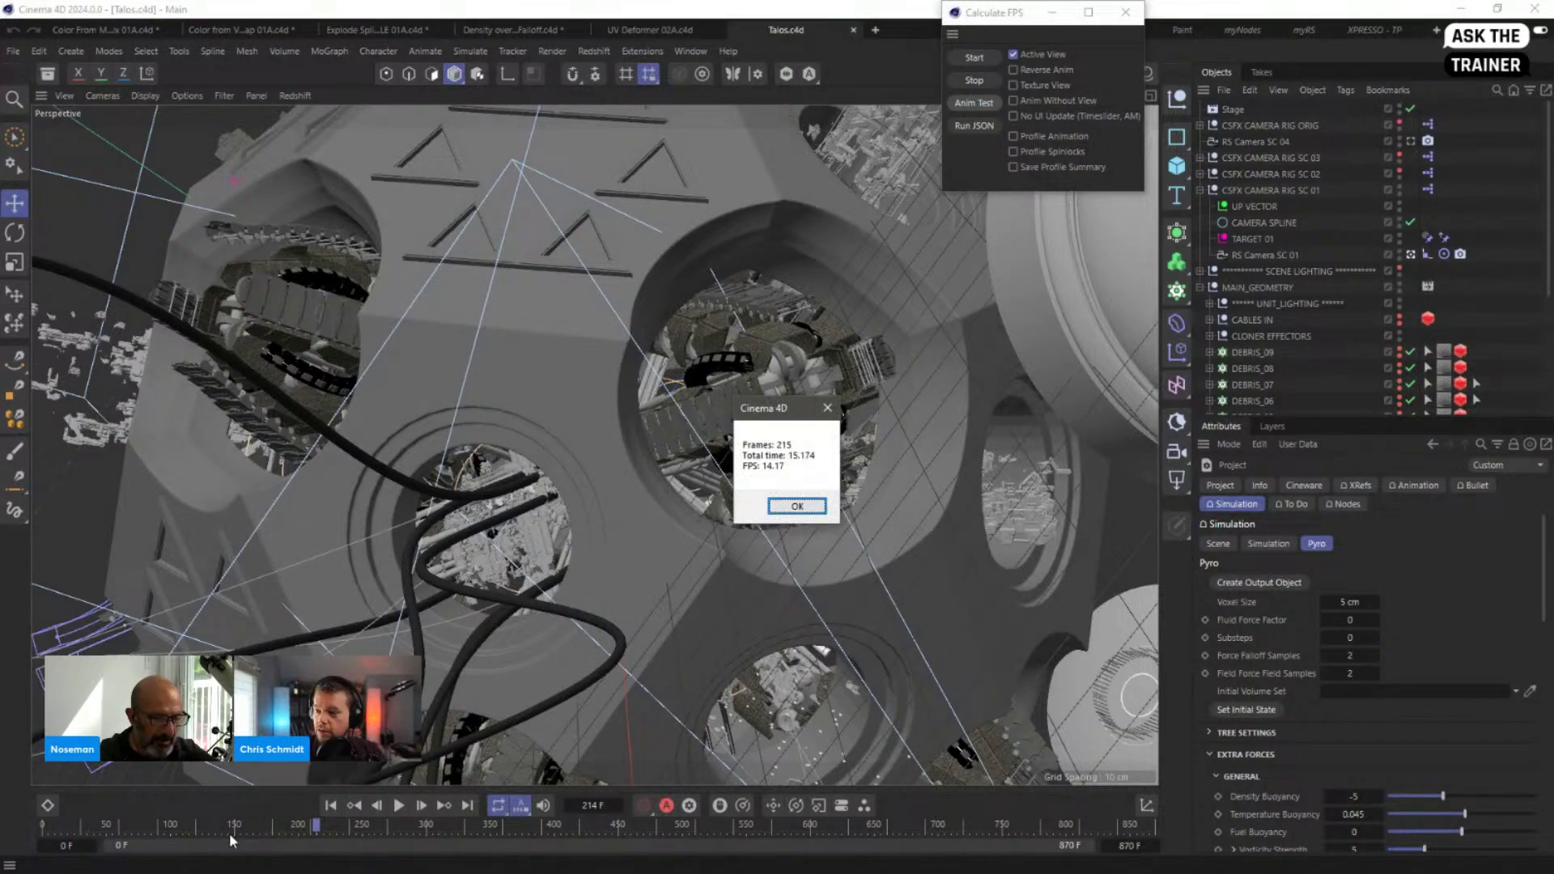
left_click(828, 409)
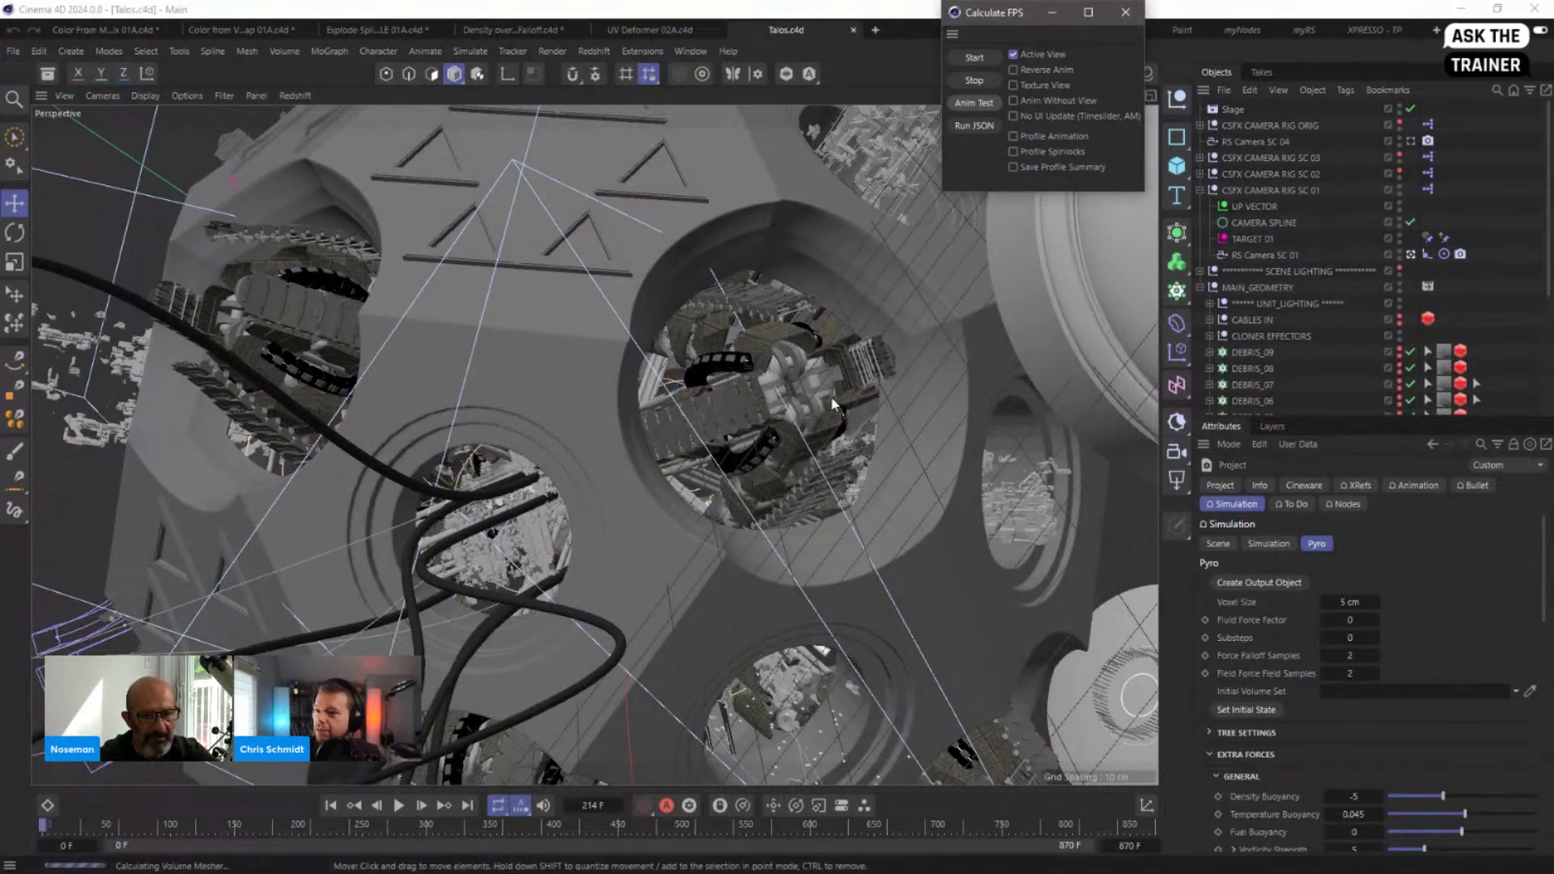
left_click(1126, 11)
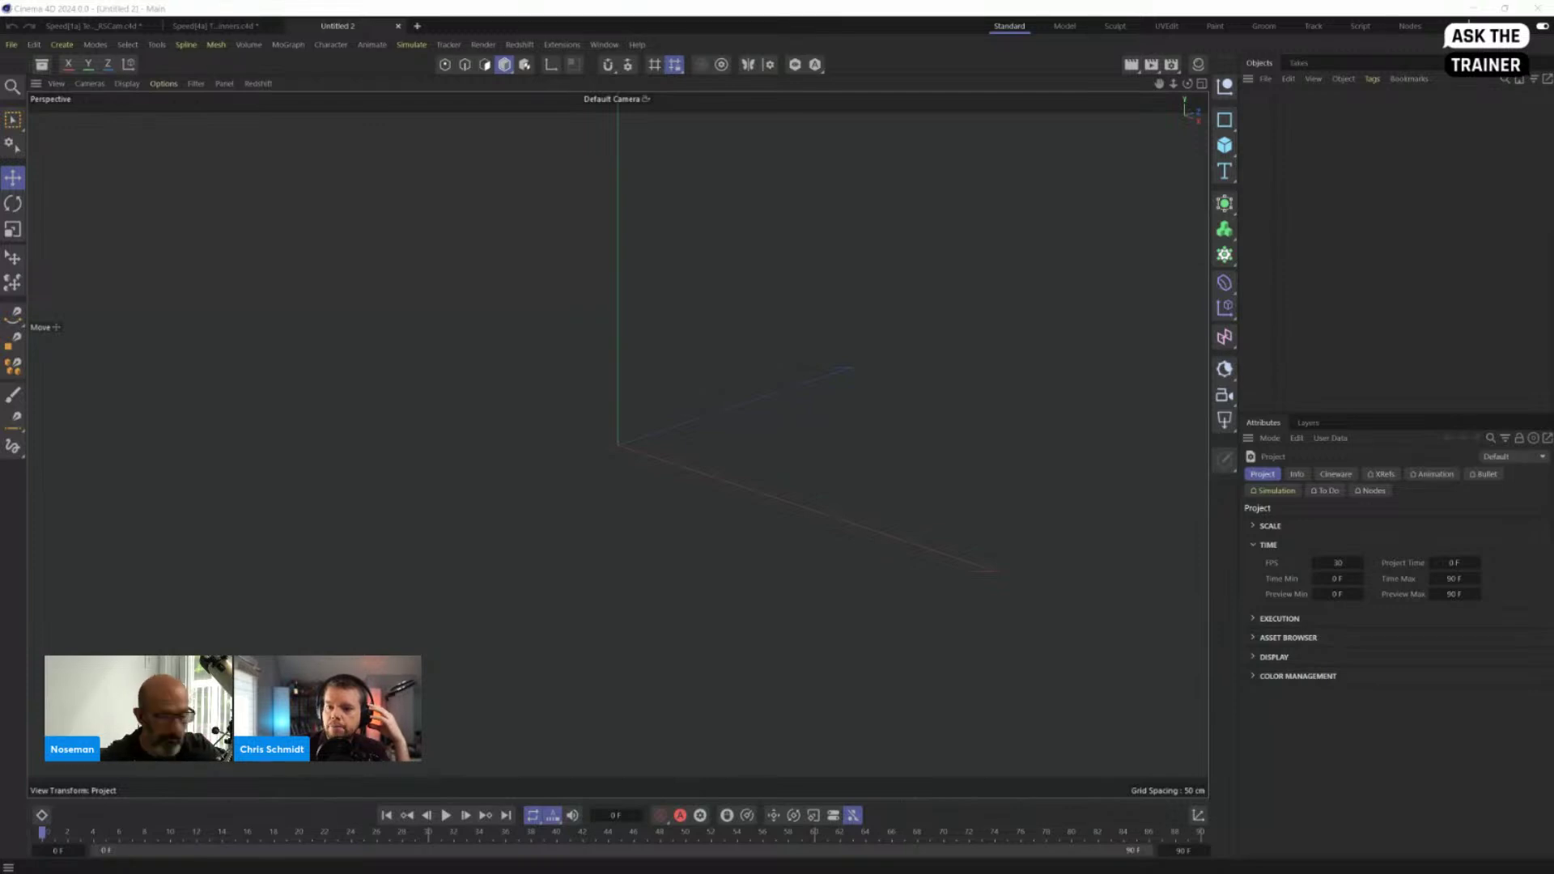
Step: Open the RigidBody1_Sticky_Icecream5.c4d scene in Cinema 4D 2024.0.0 and briefly play the cube particle emission of Emitter.Vanilla
left_click_drag(350, 503, 727, 342)
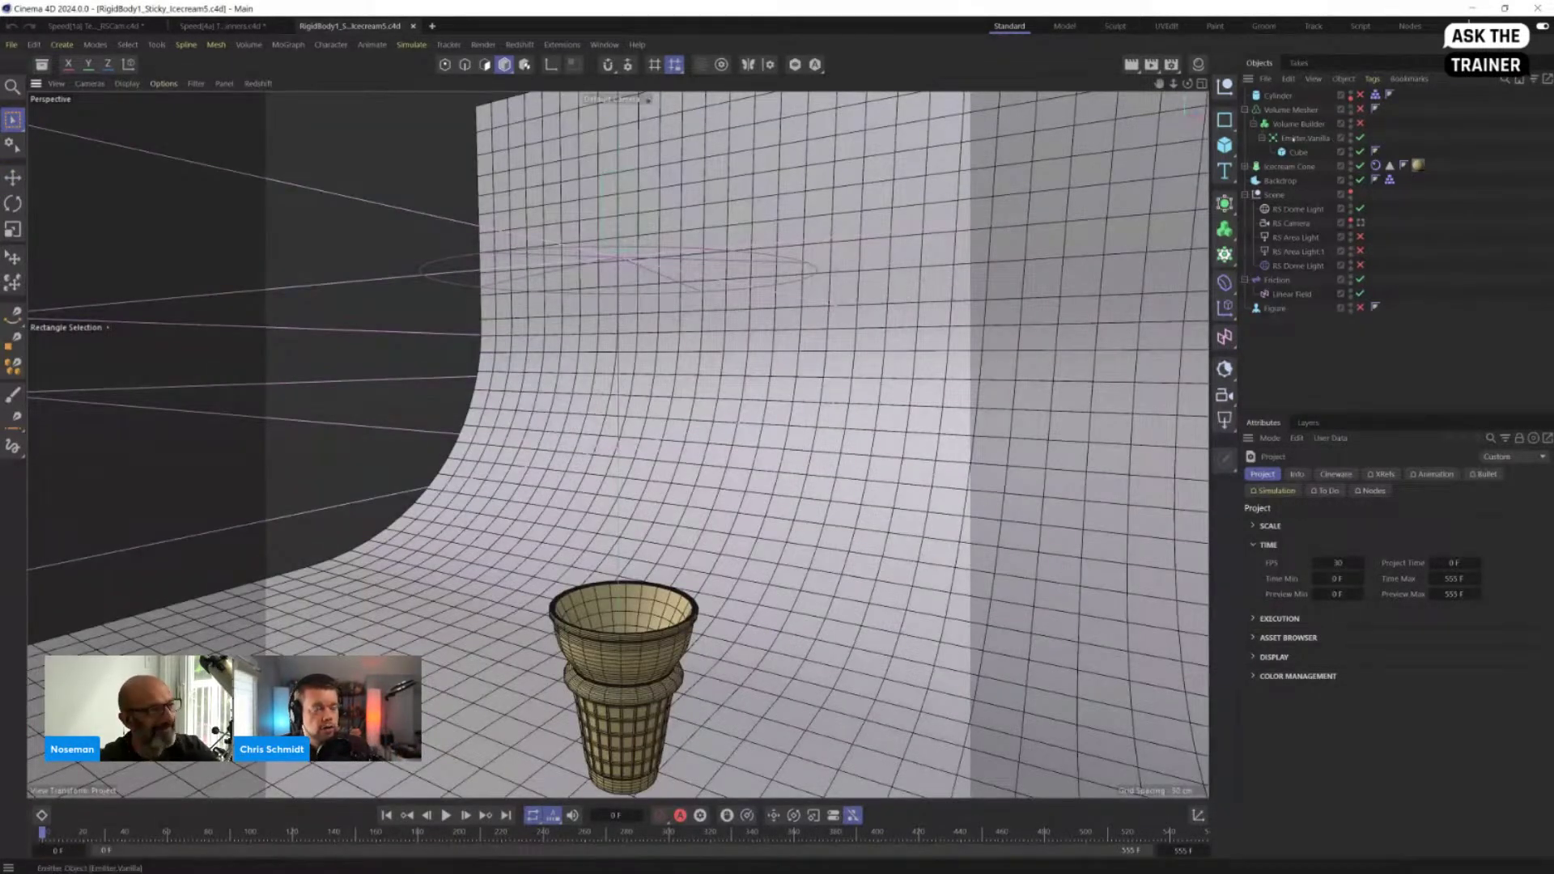
left_click(1300, 152)
left_click(1305, 138)
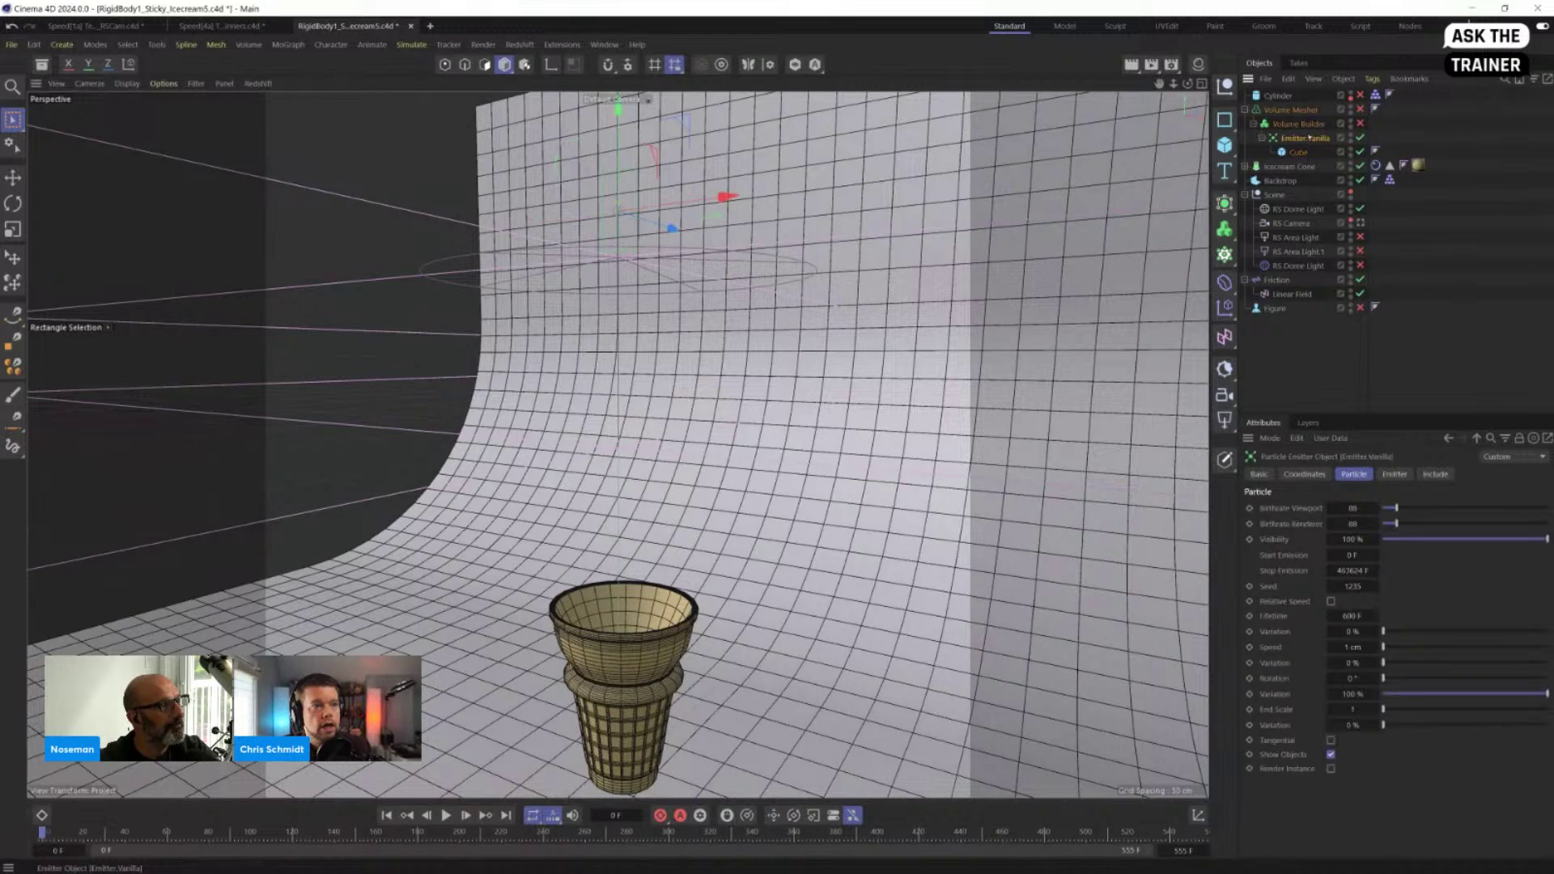
left_click(446, 815)
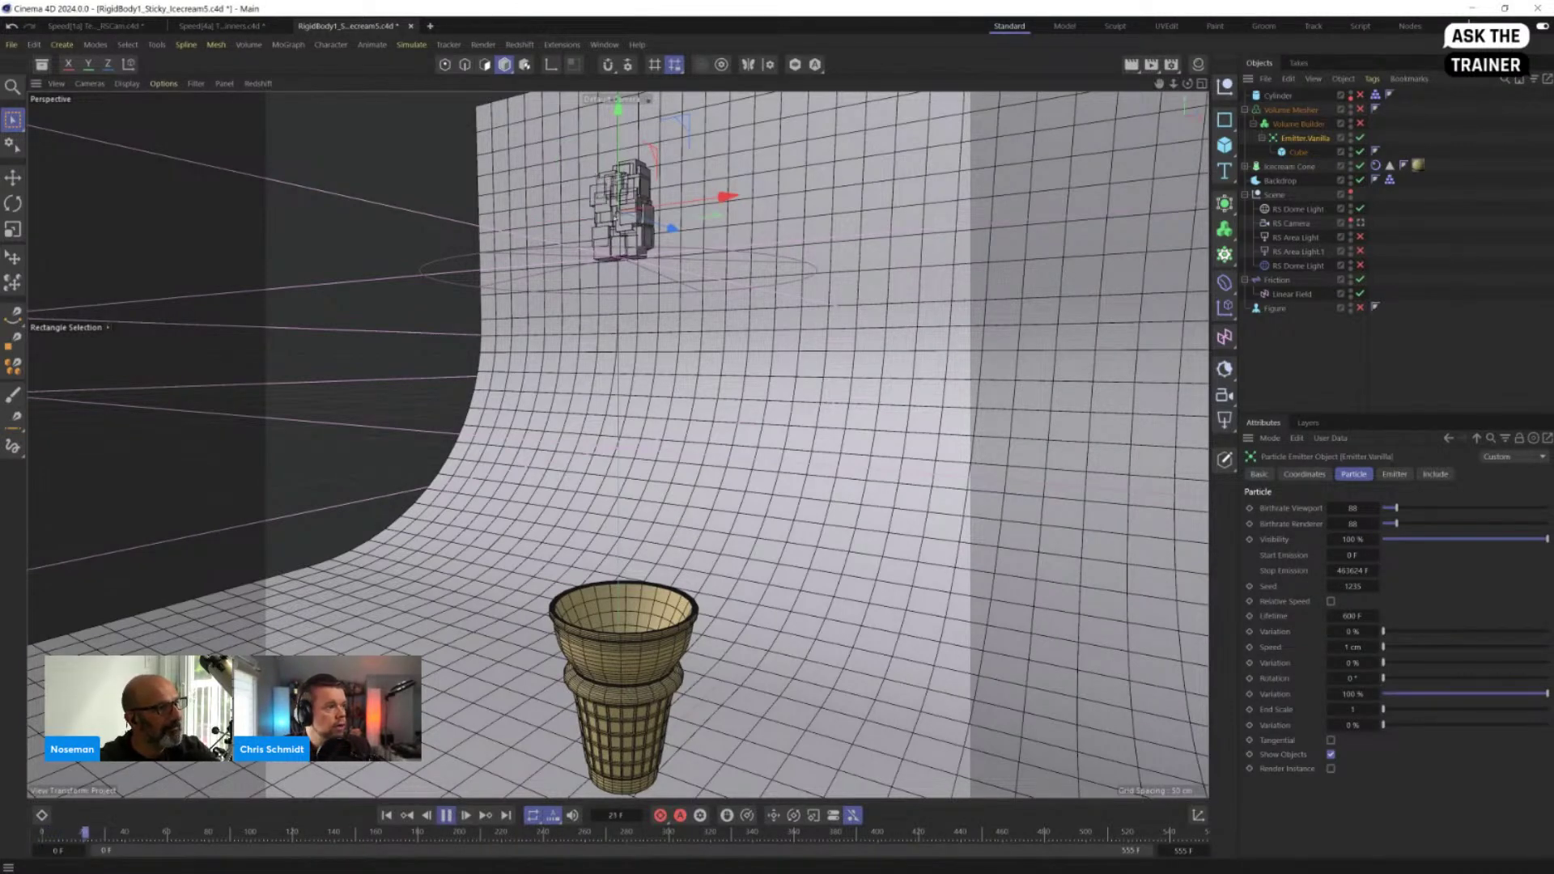
key("F8")
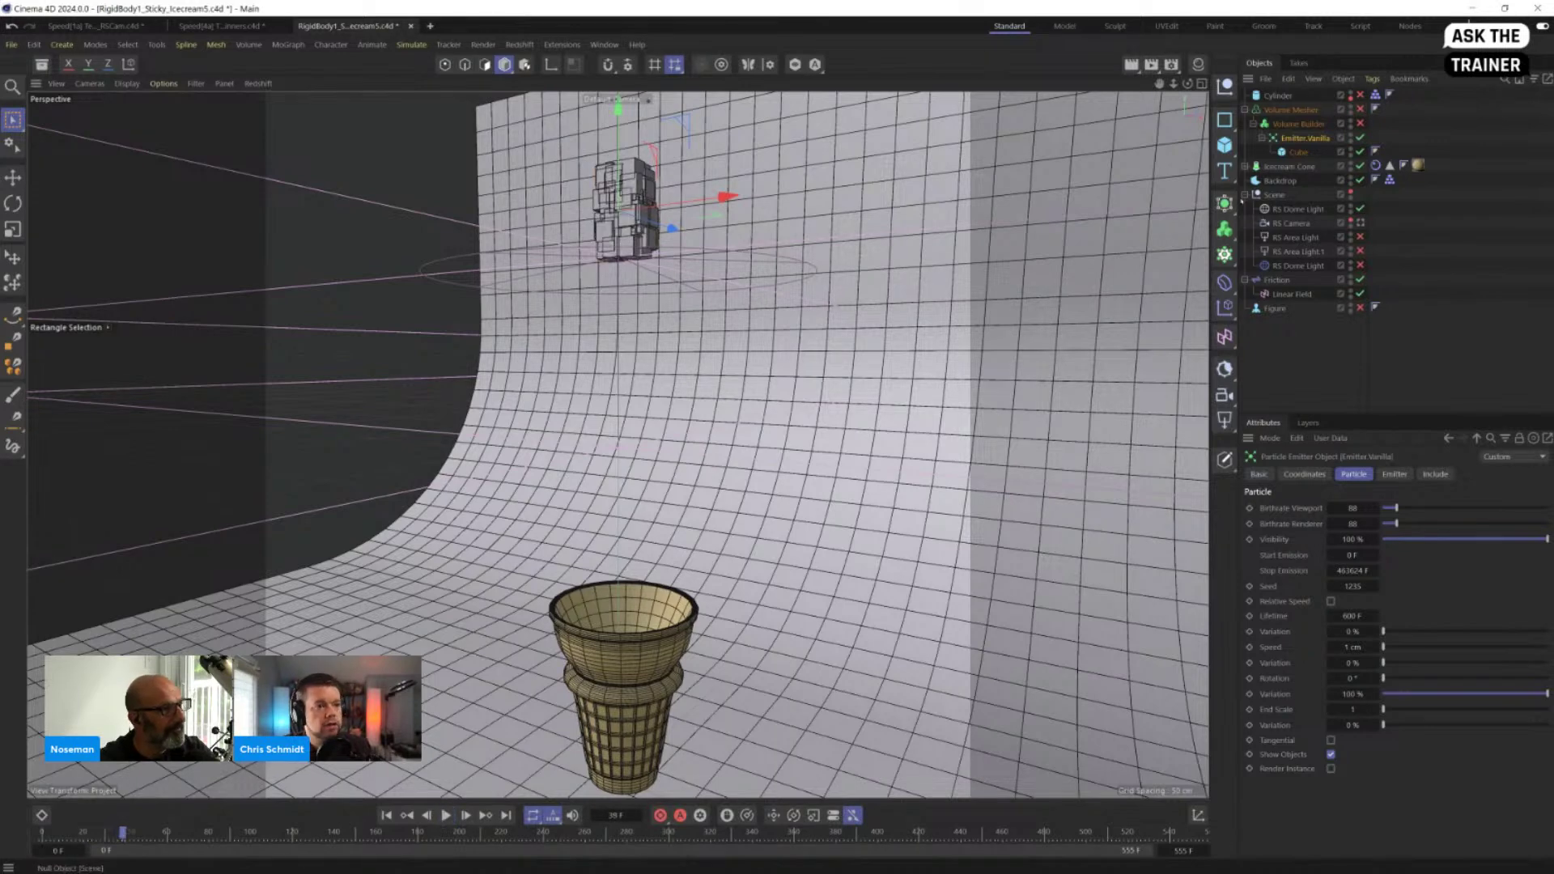
Step: Add a Figure primitive as a size reference next to the ice cream cone, then delete it
left_click(1225, 145)
left_click(1289, 268)
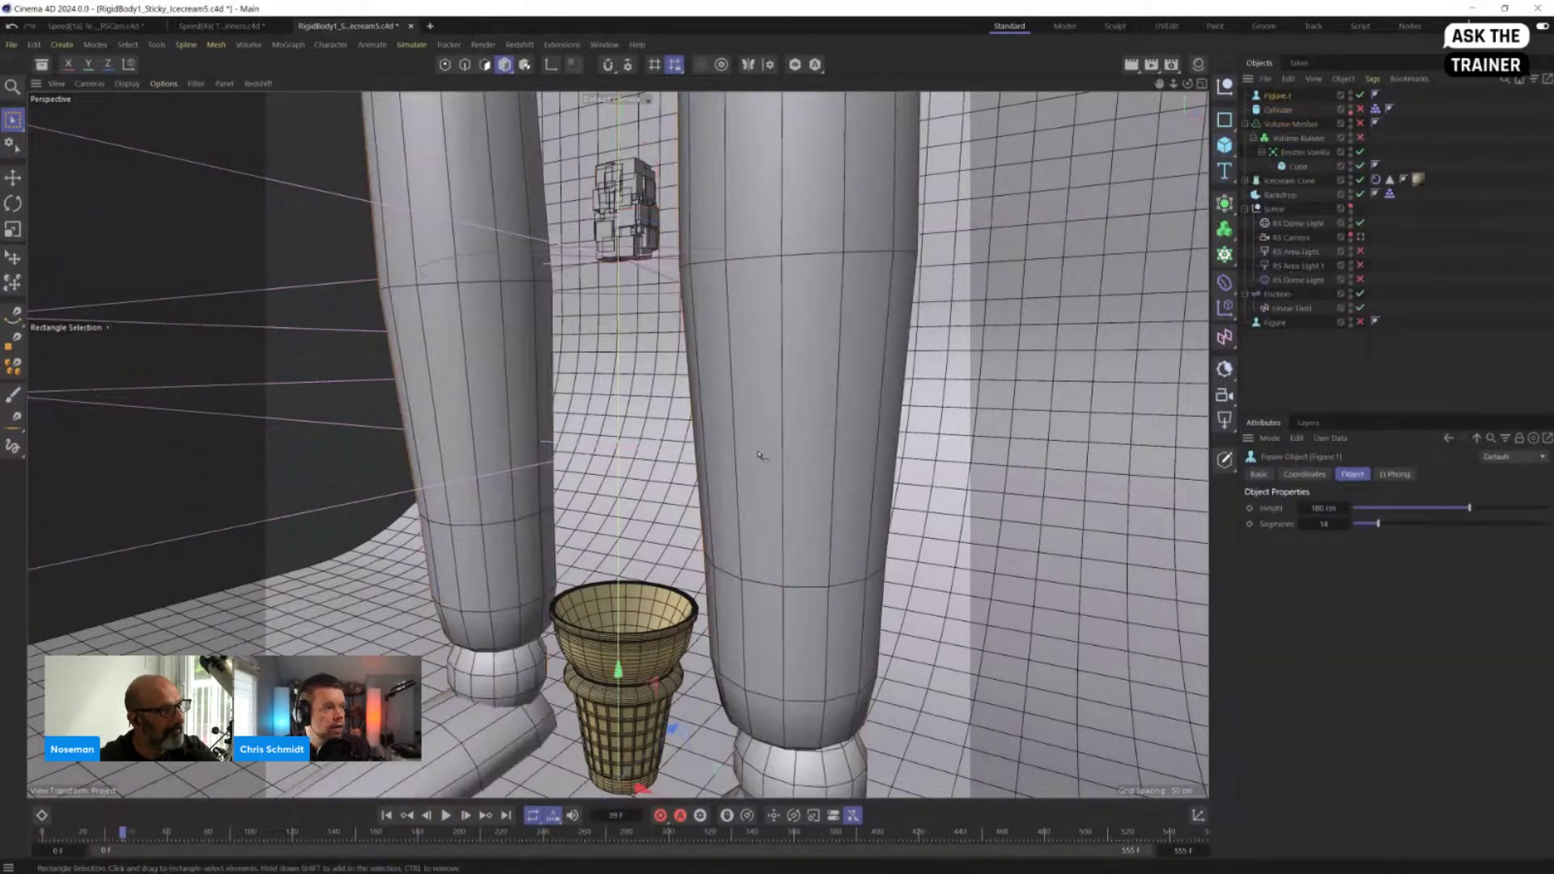
key("Delete")
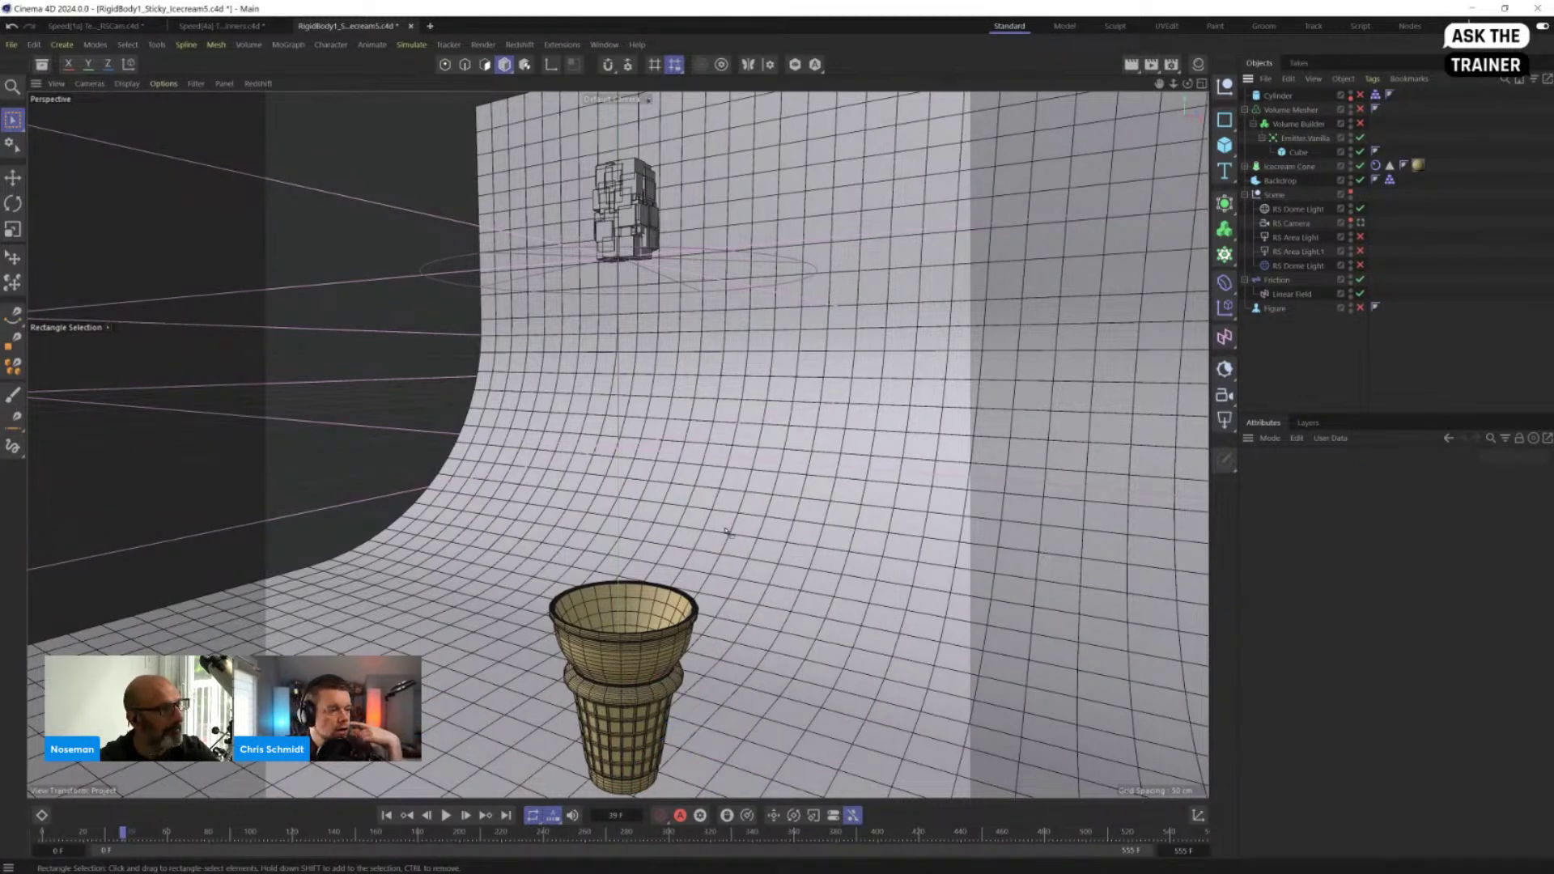
Step: Add a Rigid Body simulation tag to the Emitter.Vanilla object that emits the cube
left_click(852, 369)
left_click(1299, 151)
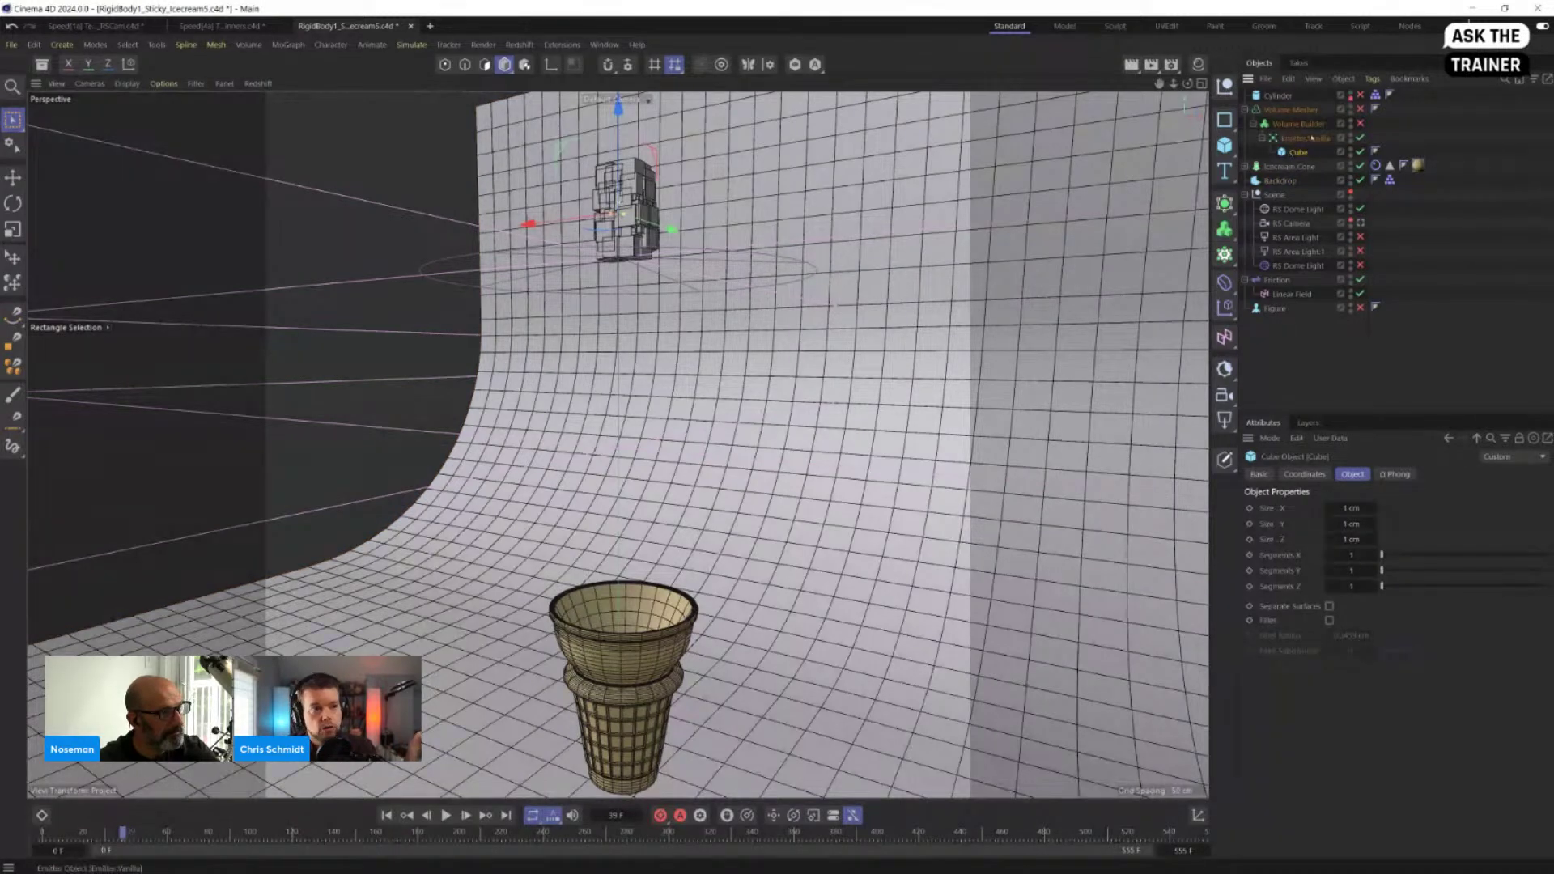
left_click(1305, 137)
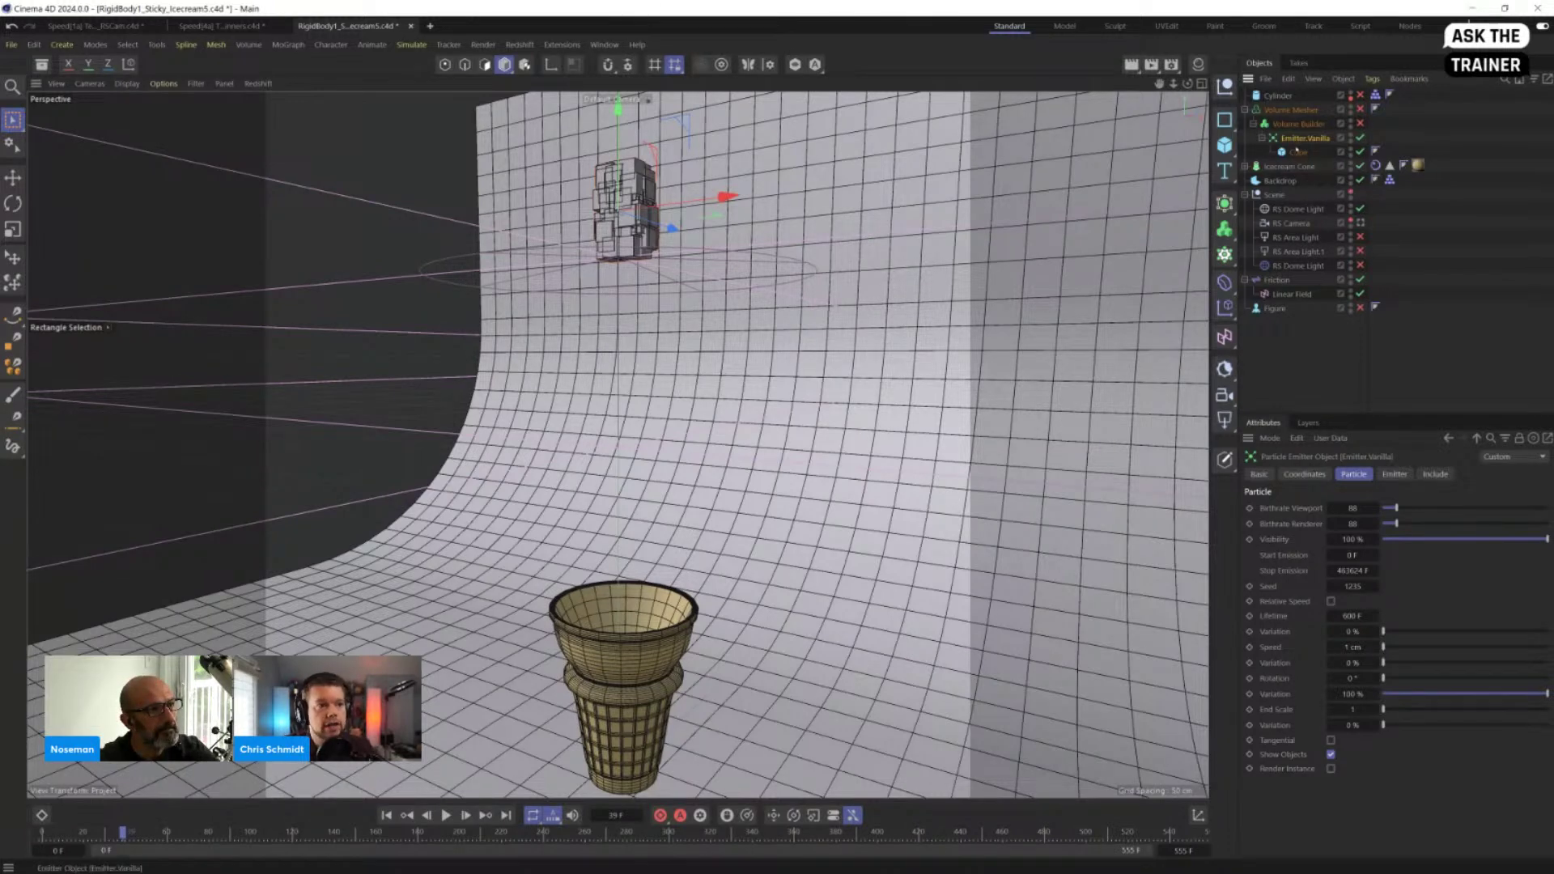
left_click(1295, 153)
left_click(1287, 139)
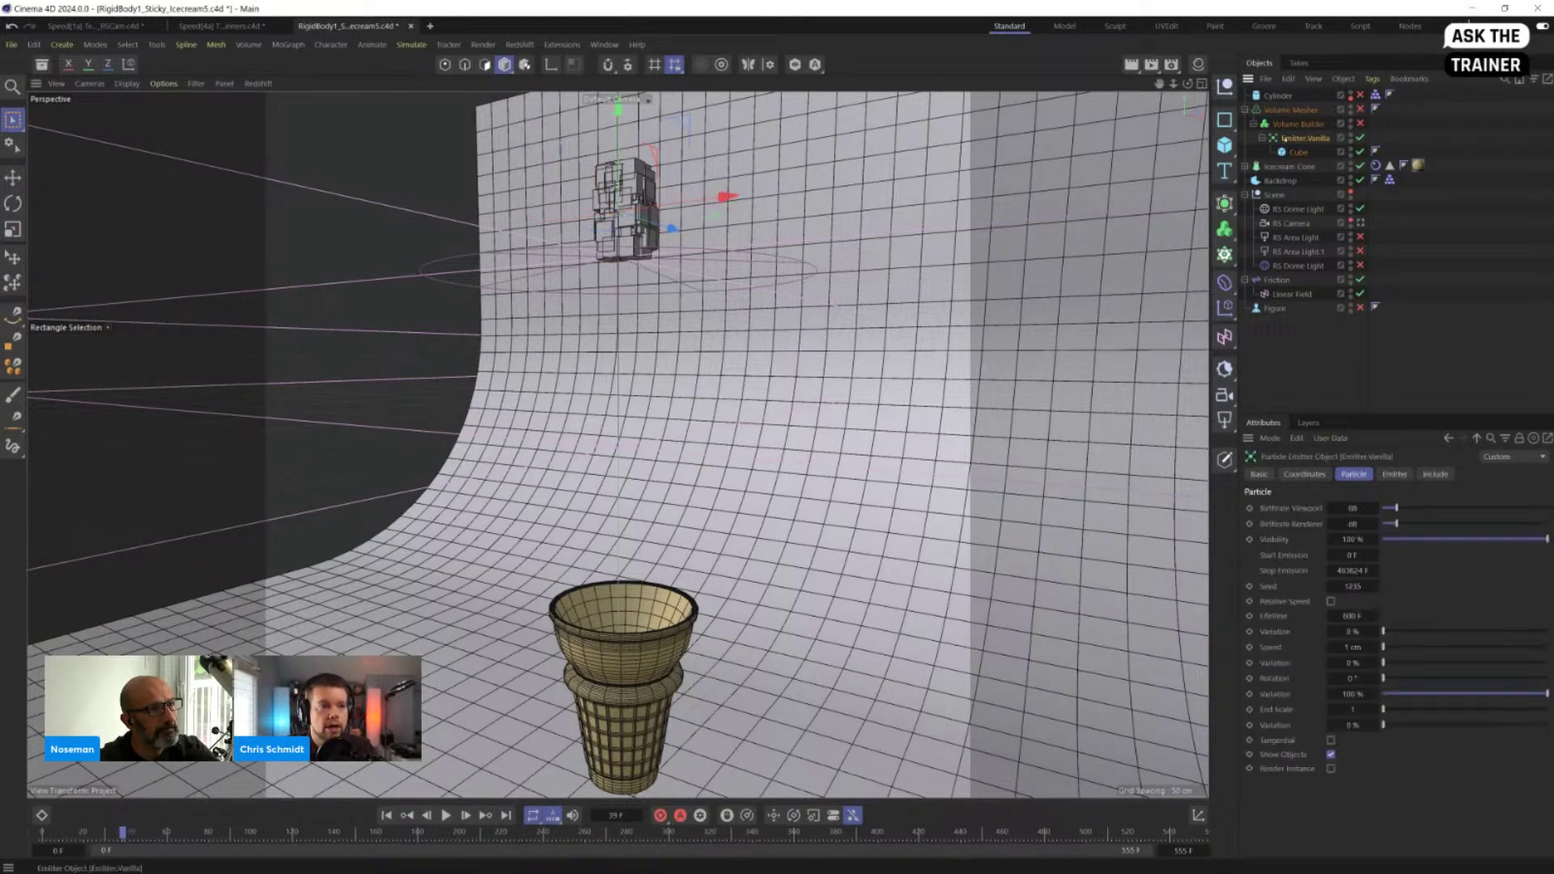
right_click(1286, 140)
mouse_move(1331, 356)
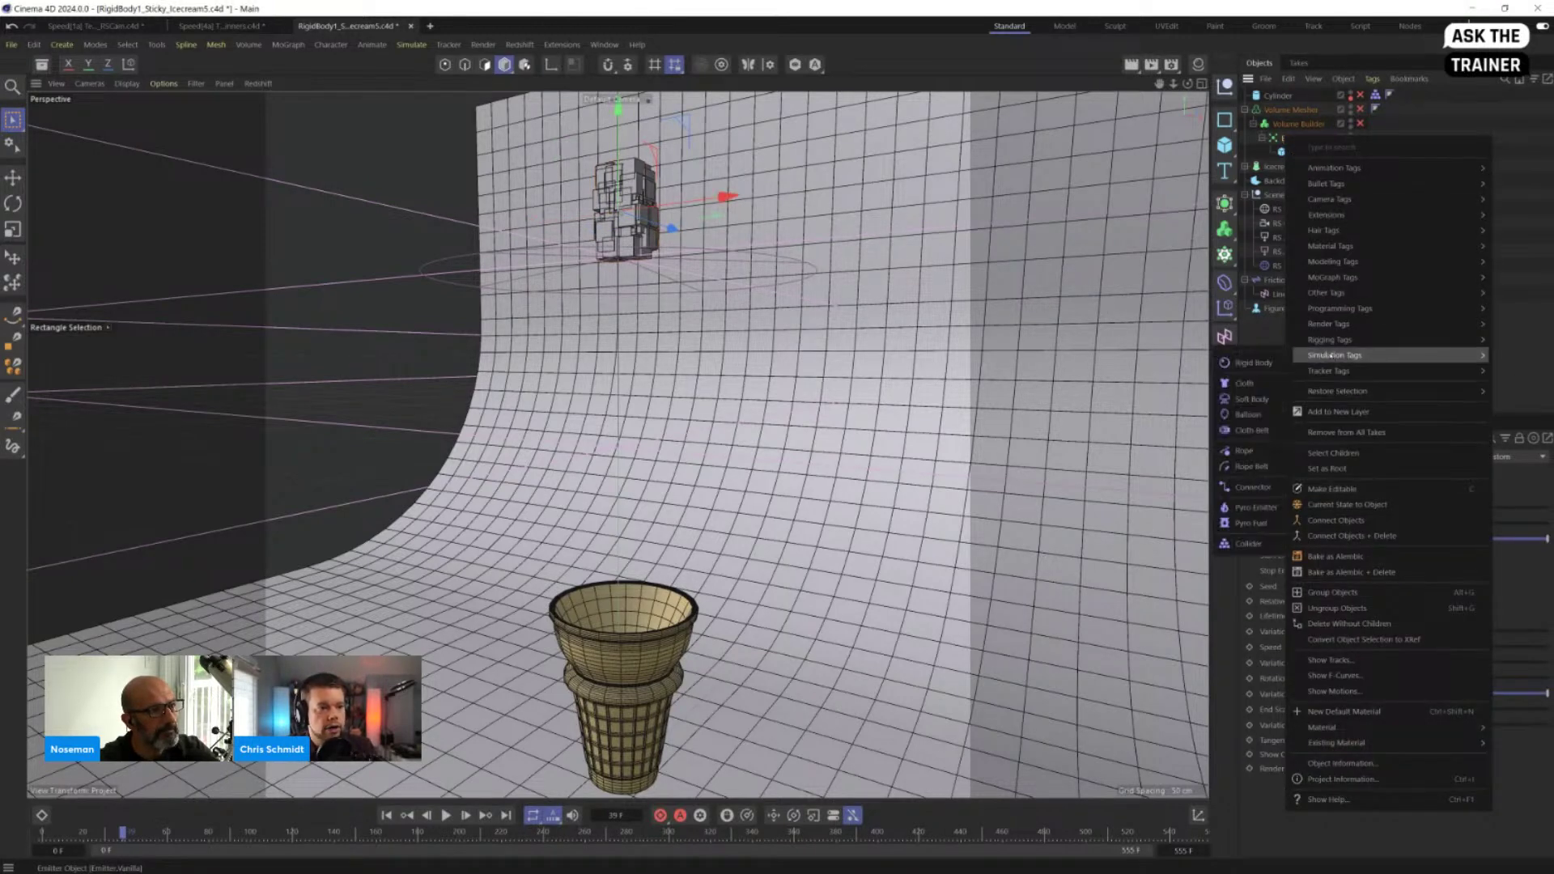
left_click(1254, 363)
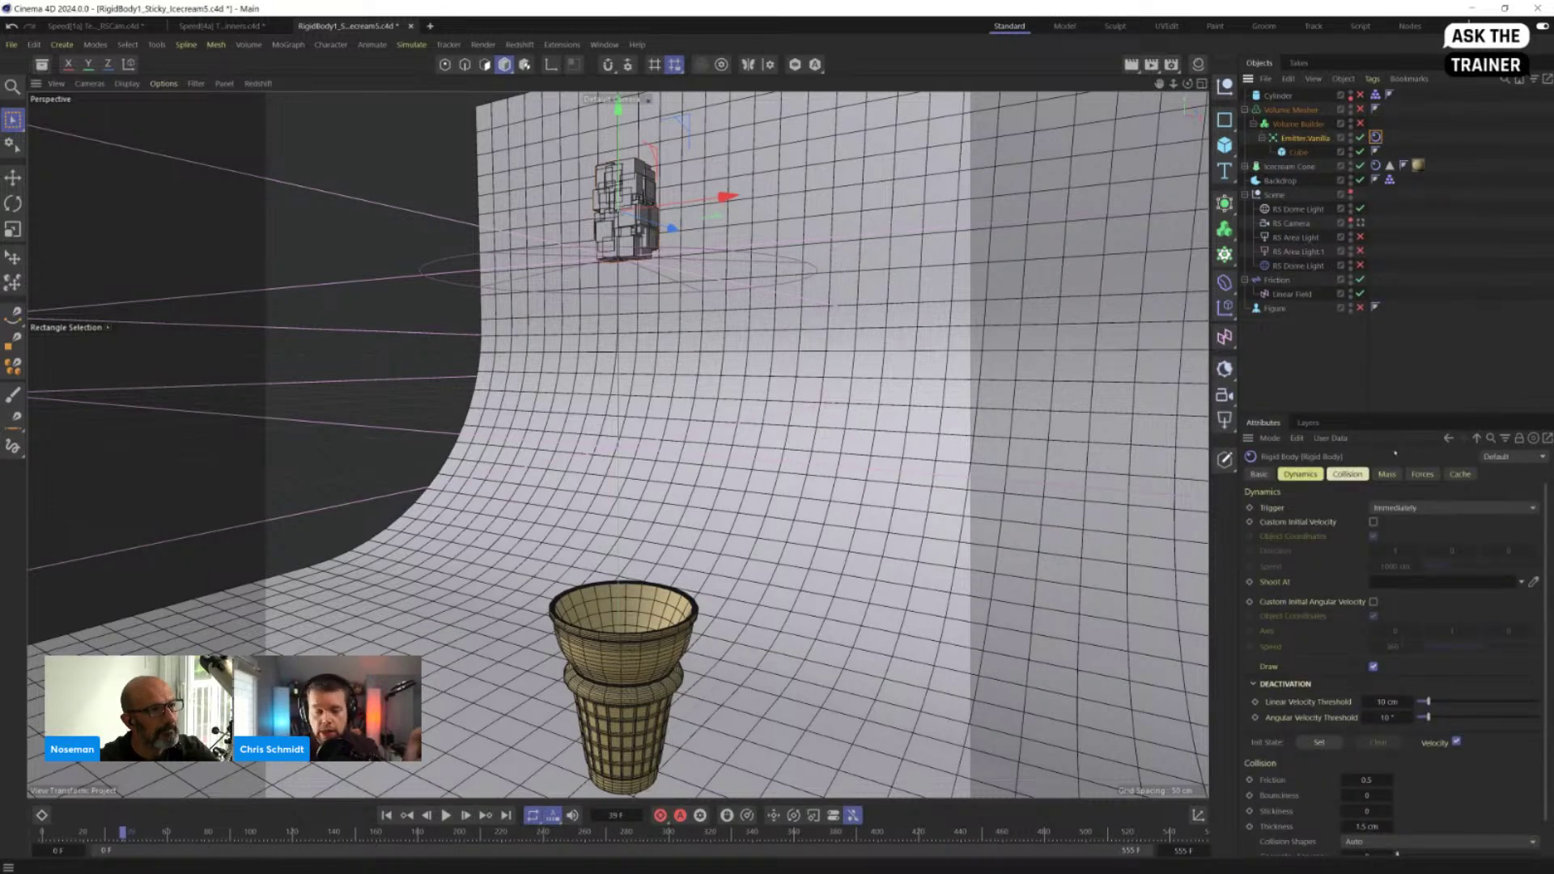
Step: Review the Dynamics, Collision, Mass and Forces settings of the Emitter.Vanilla Rigid Body tag, including the Follow Position options
left_click(1301, 474)
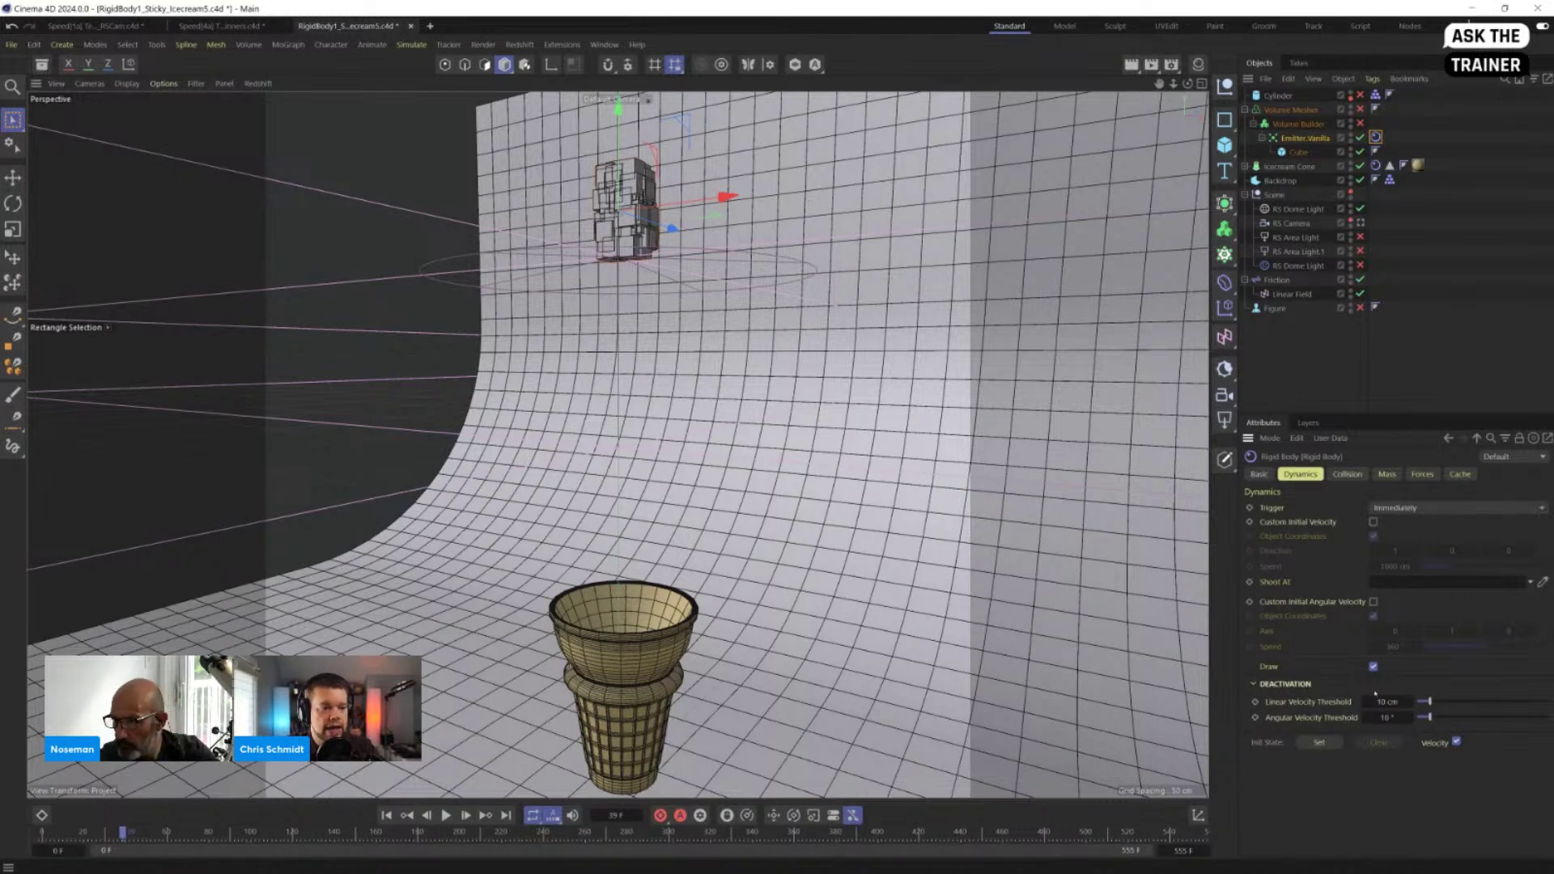
left_click(1347, 475)
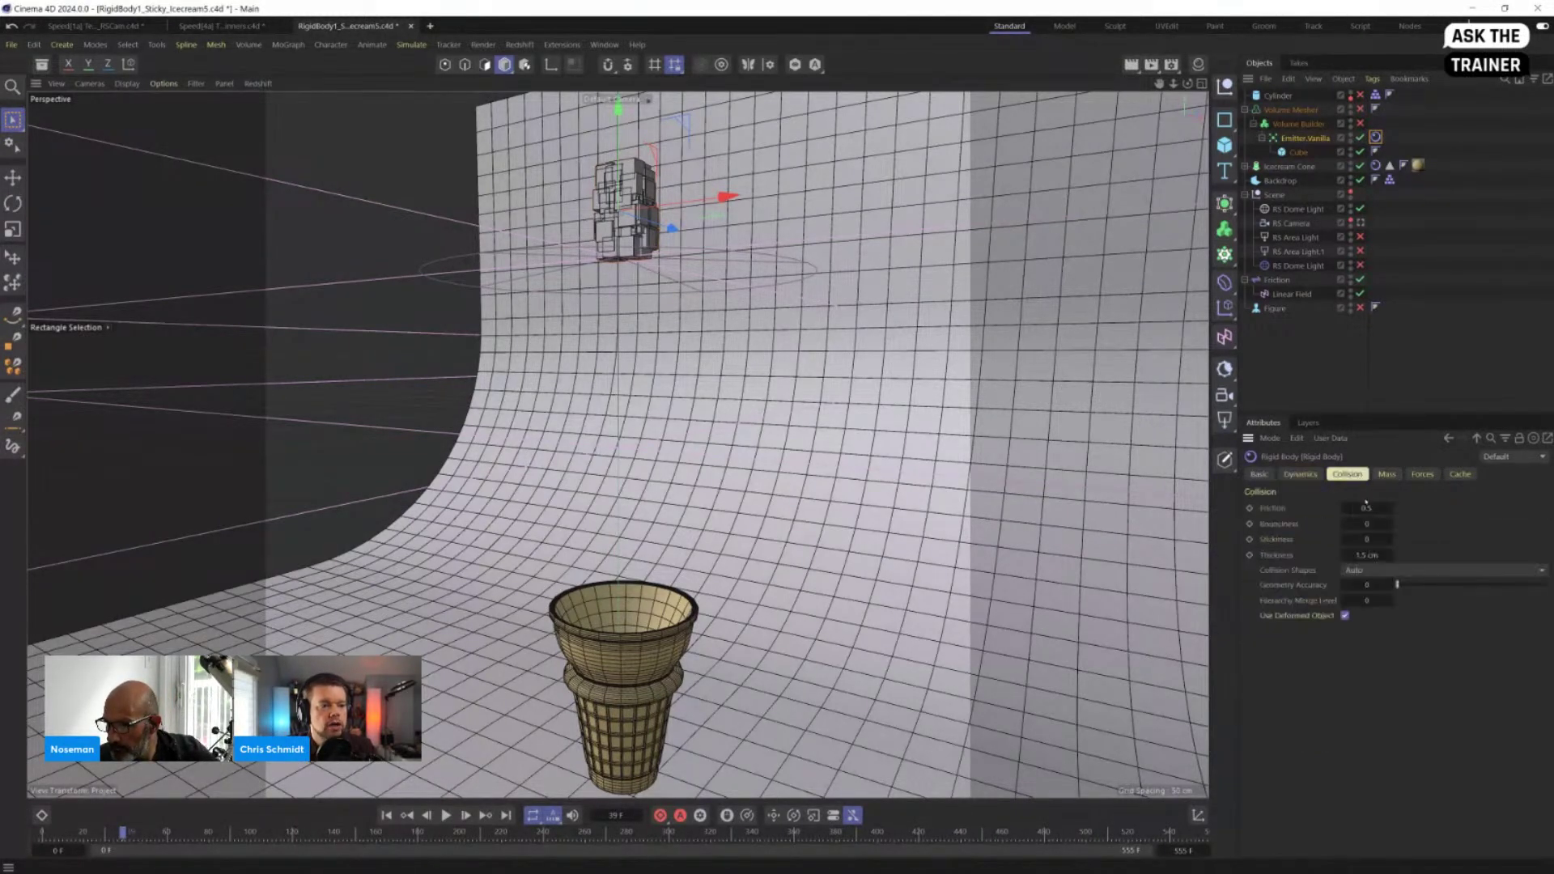
left_click(1387, 475)
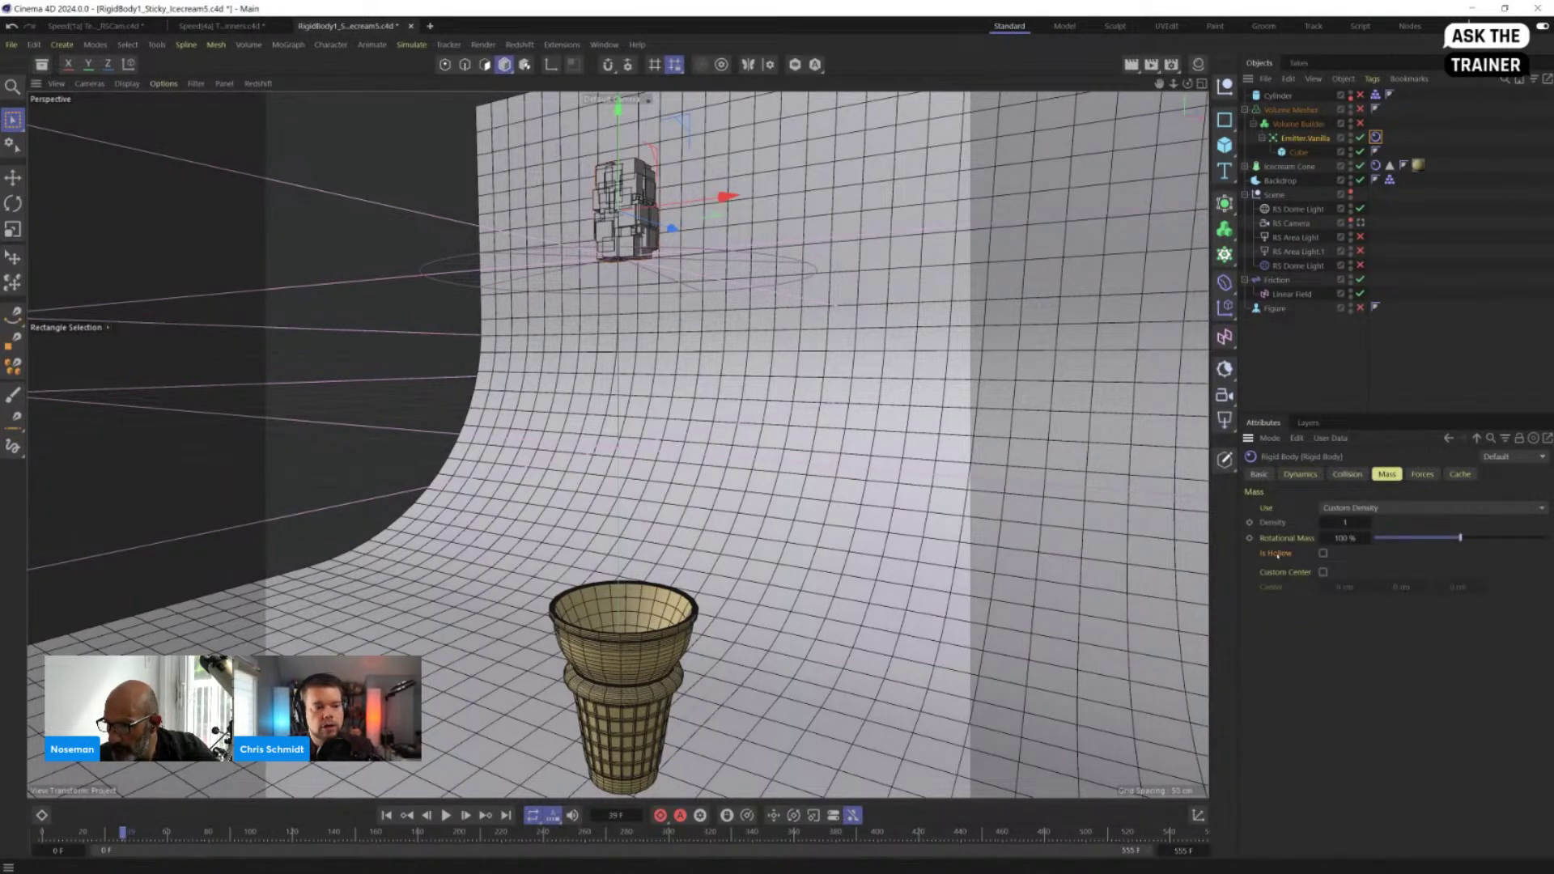
left_click(1433, 476)
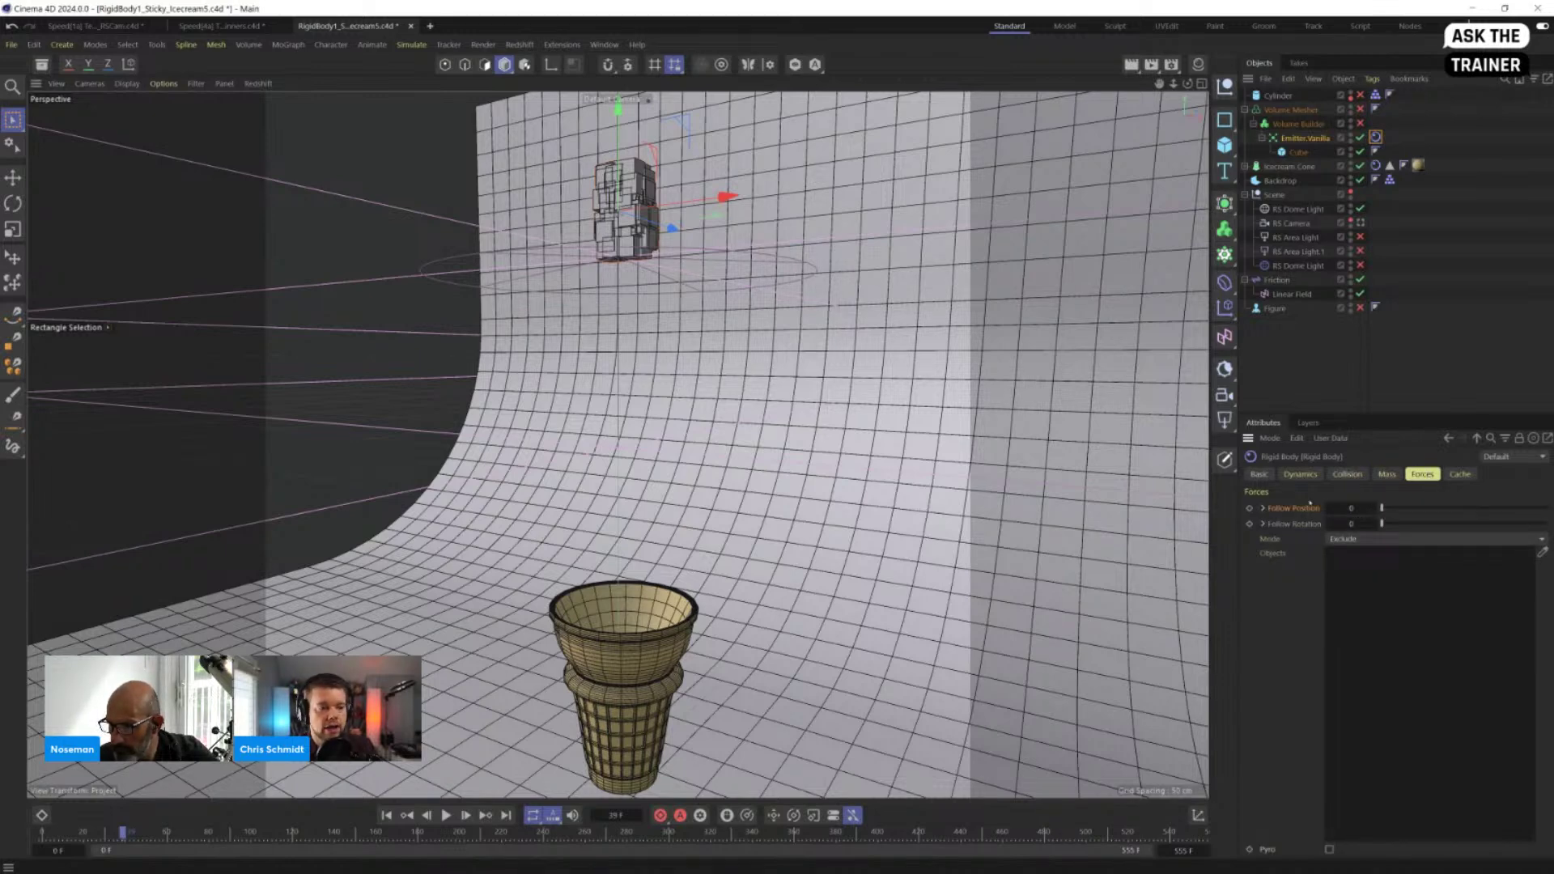
left_click(1262, 509)
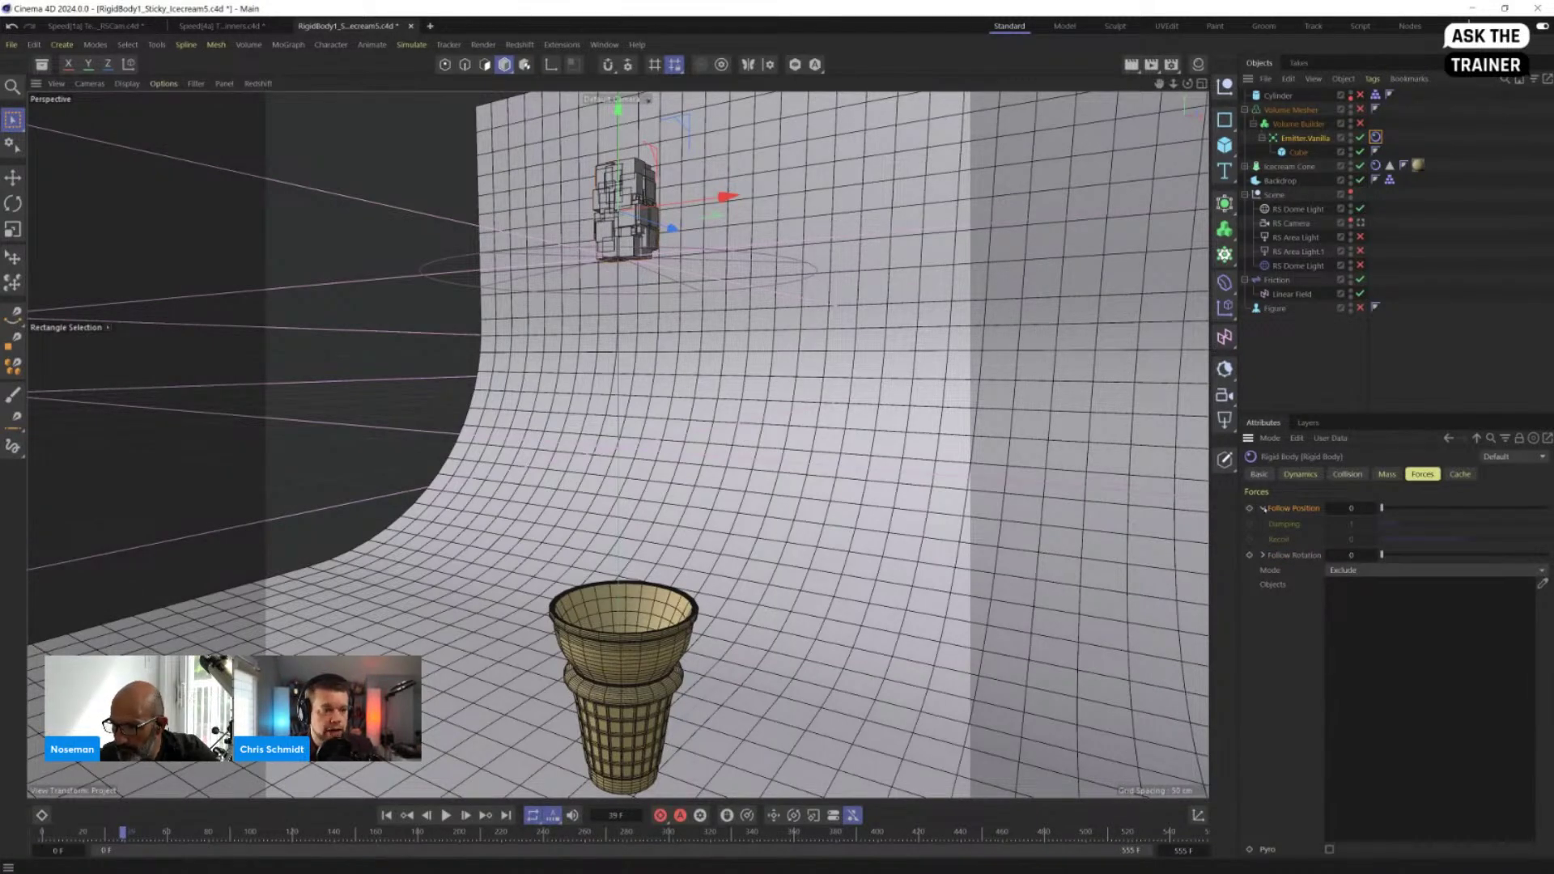
left_click(1264, 509)
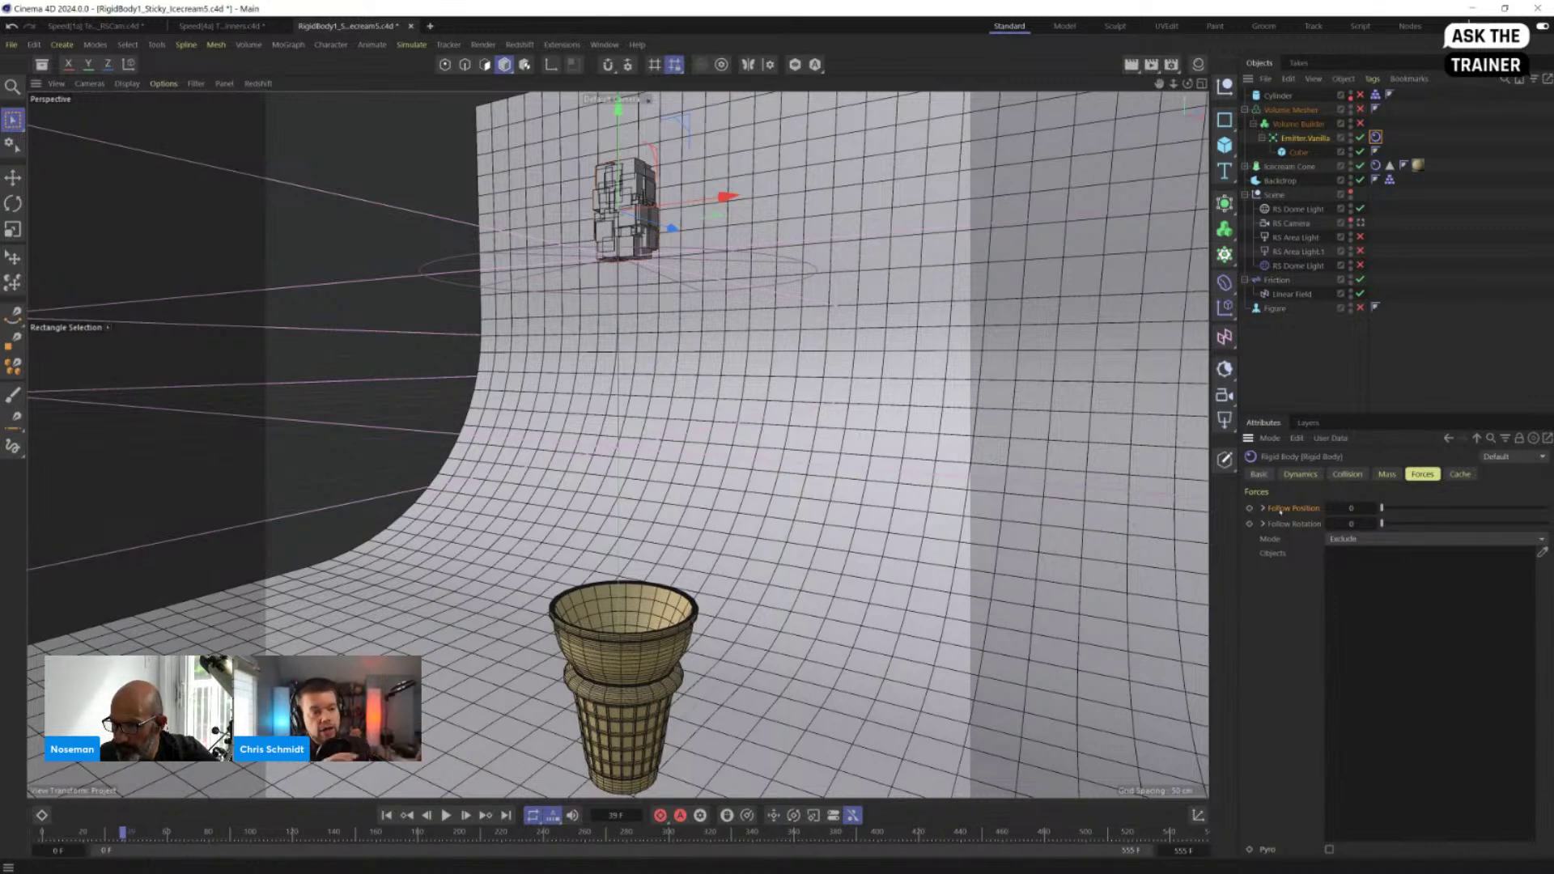
Step: Set the Rigid Body tag's collision Thickness to 0.1 cm and play the cube emission from the start
left_click(1350, 475)
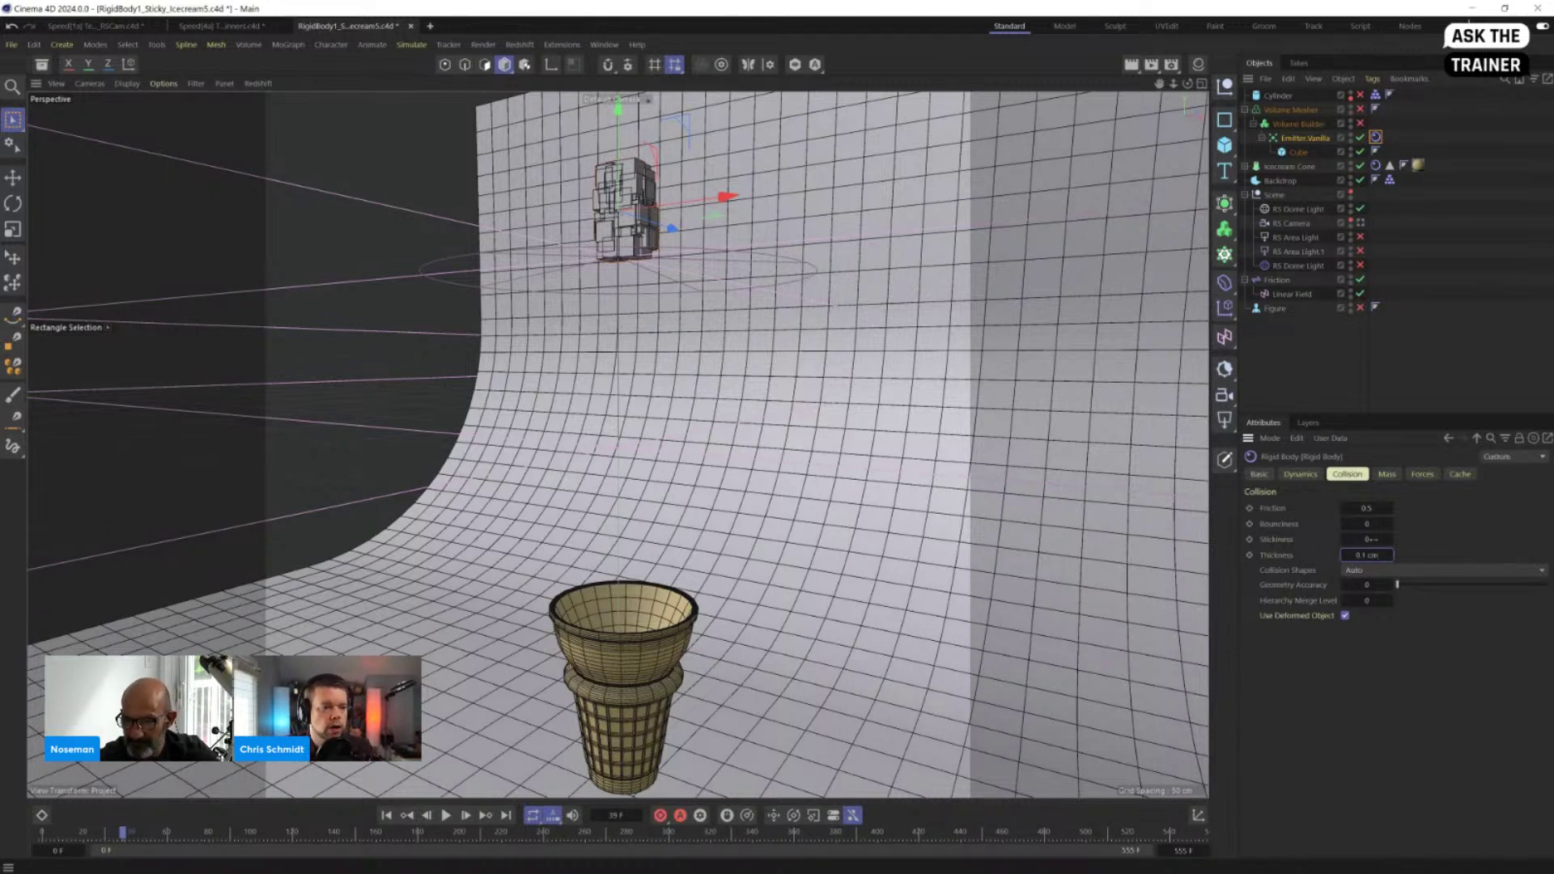
left_click(386, 815)
left_click(446, 815)
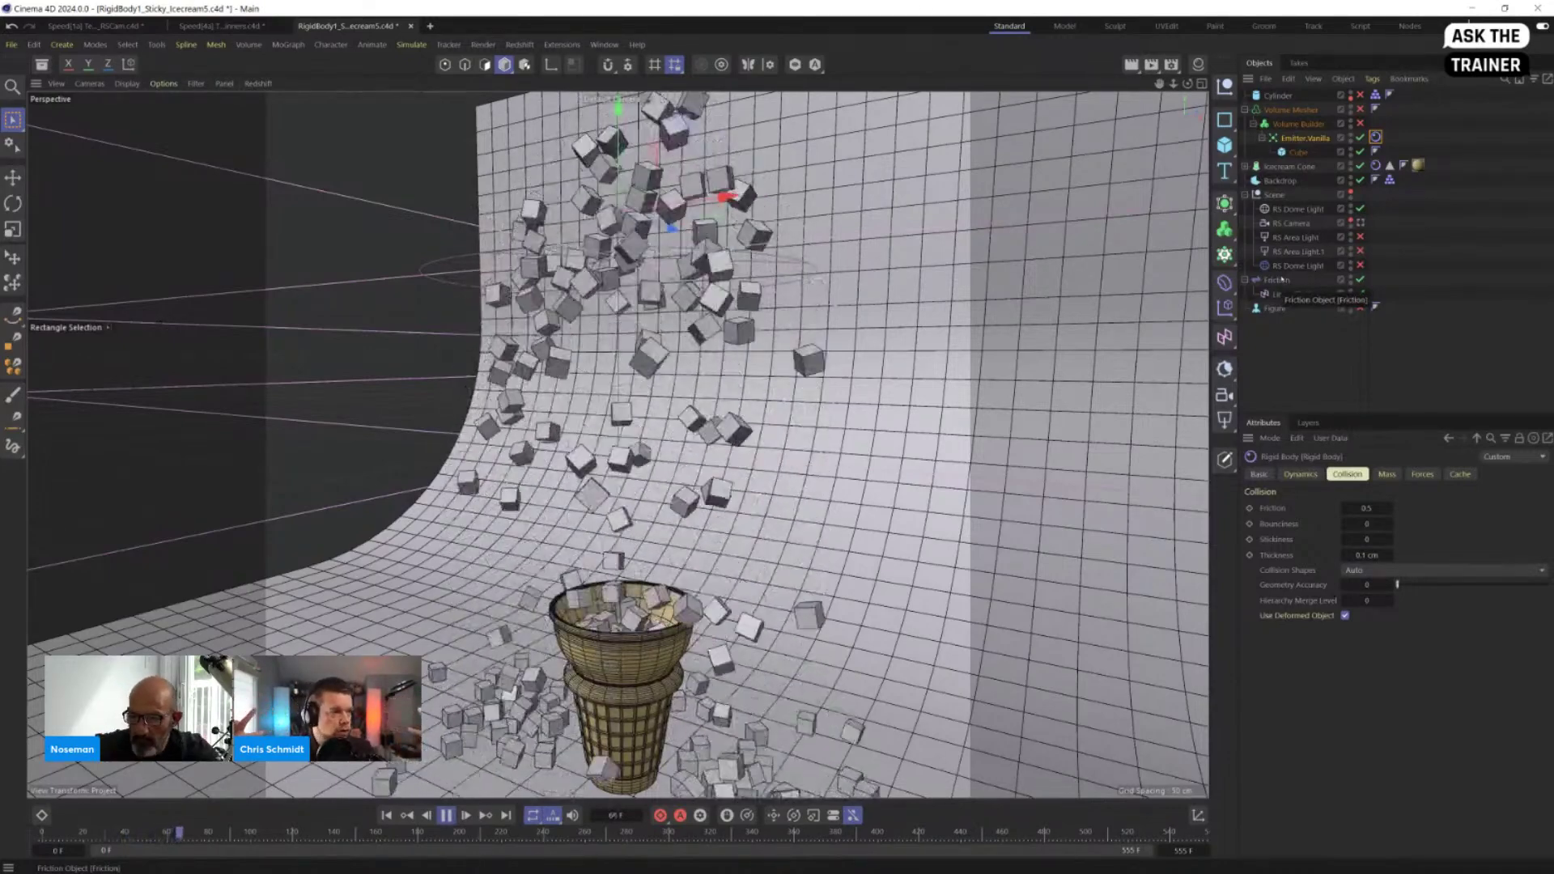
key("F8")
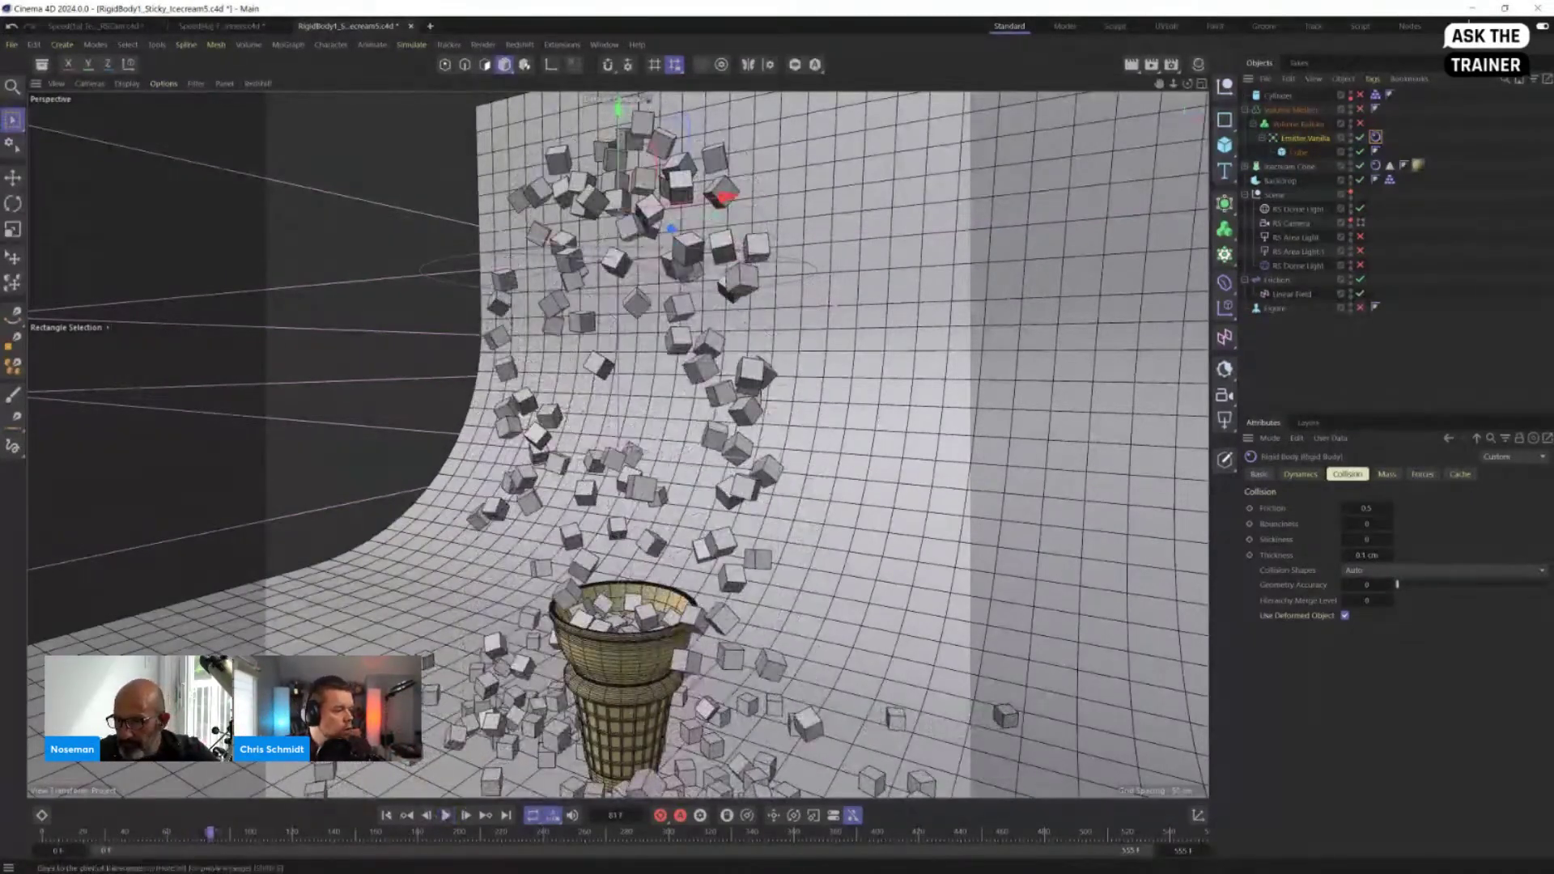
Step: Set the Rigid Body tag's Stickiness to 5, play the cube emission from the first frame, and rewind it
key("shift+f")
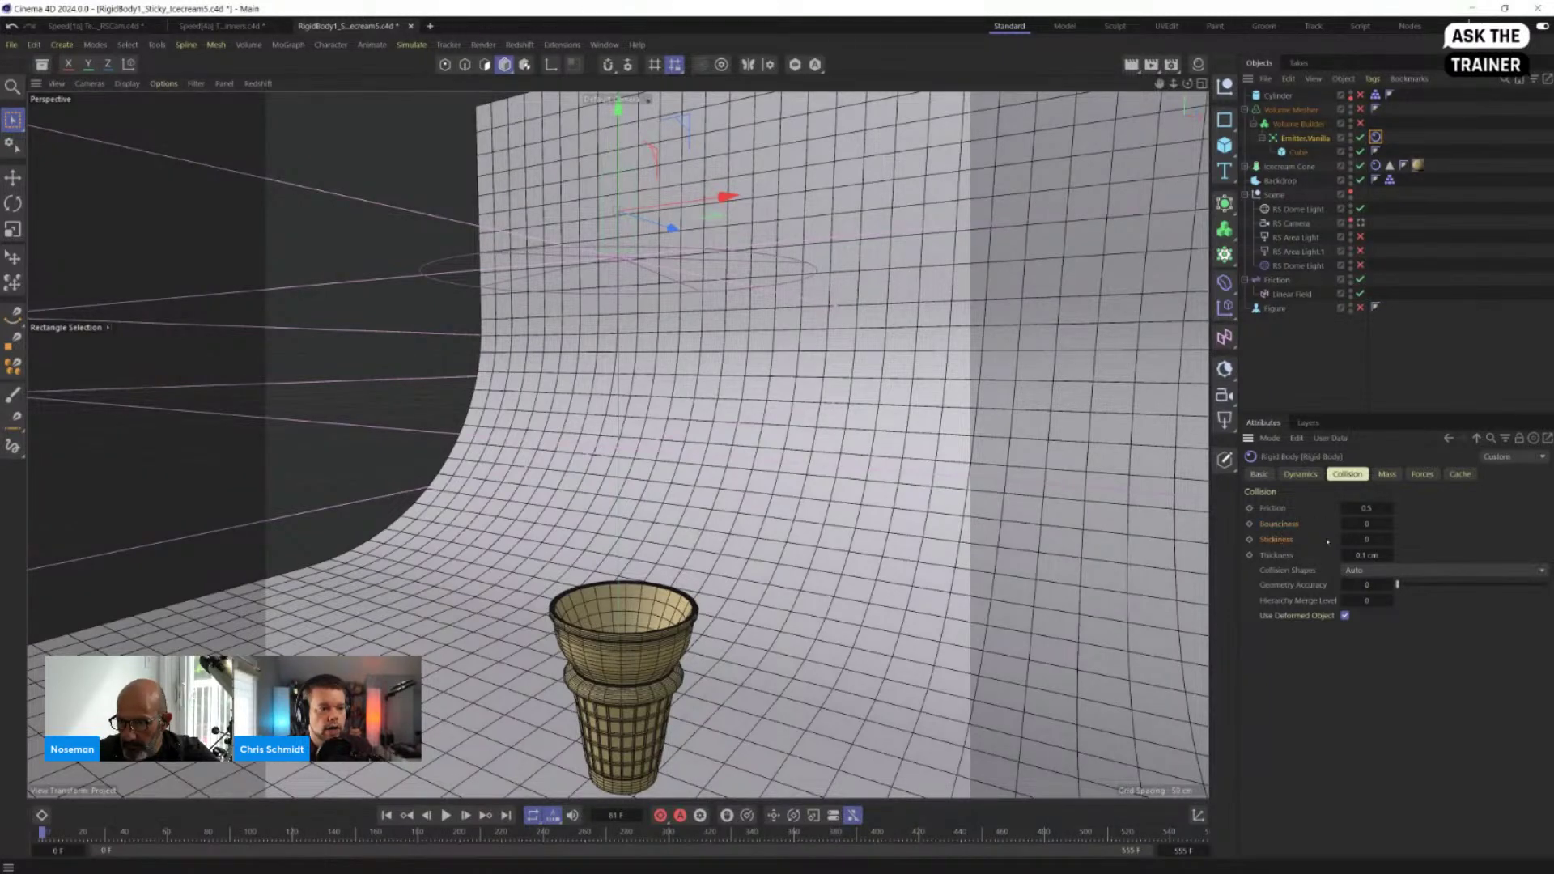
type("5")
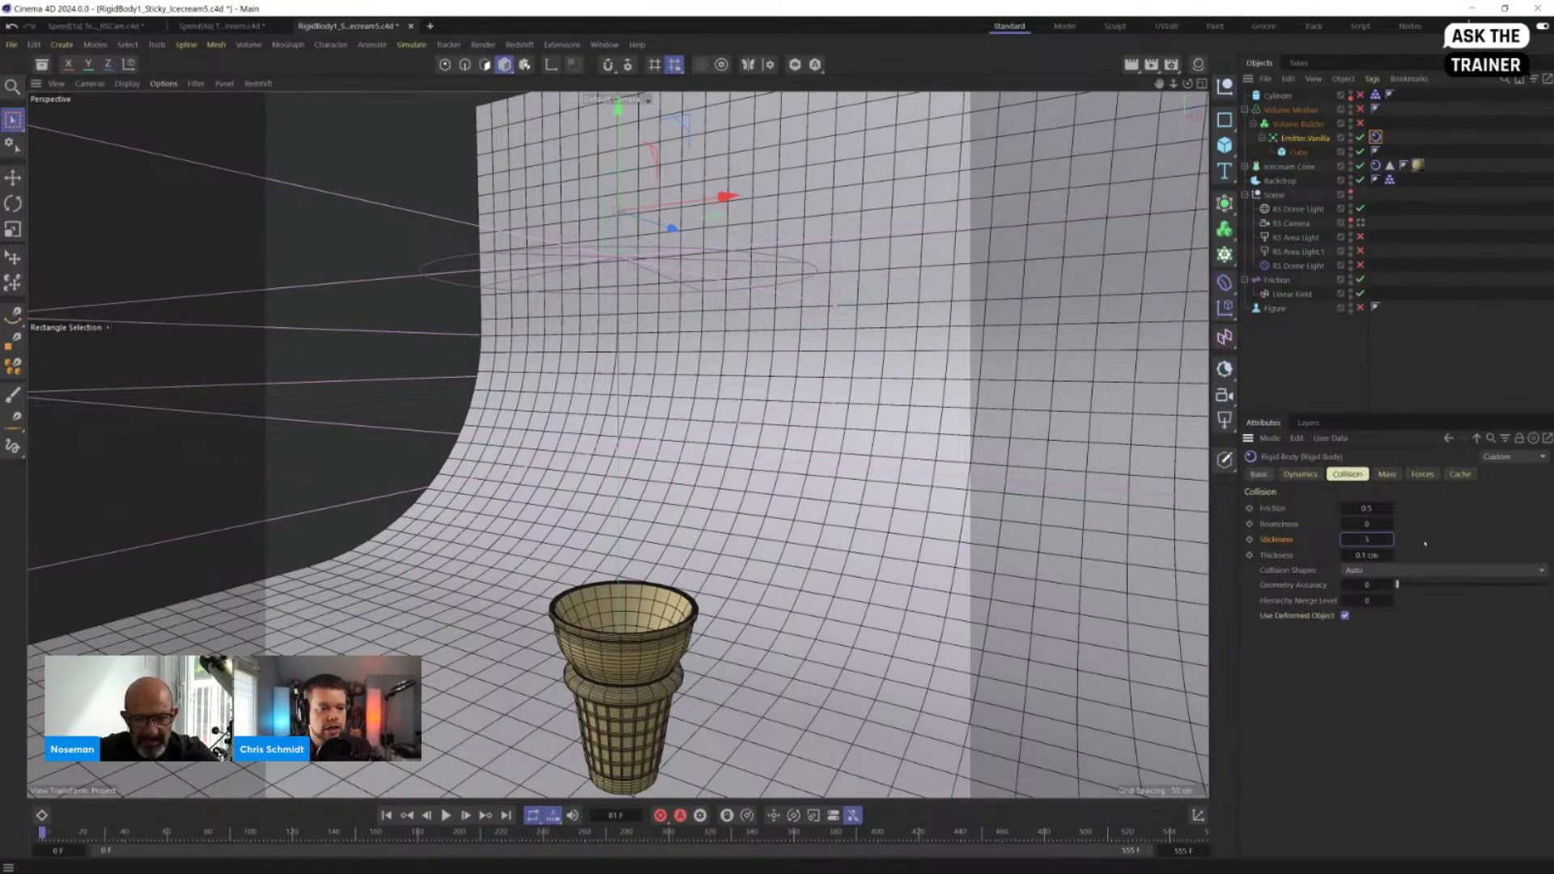
left_click(446, 816)
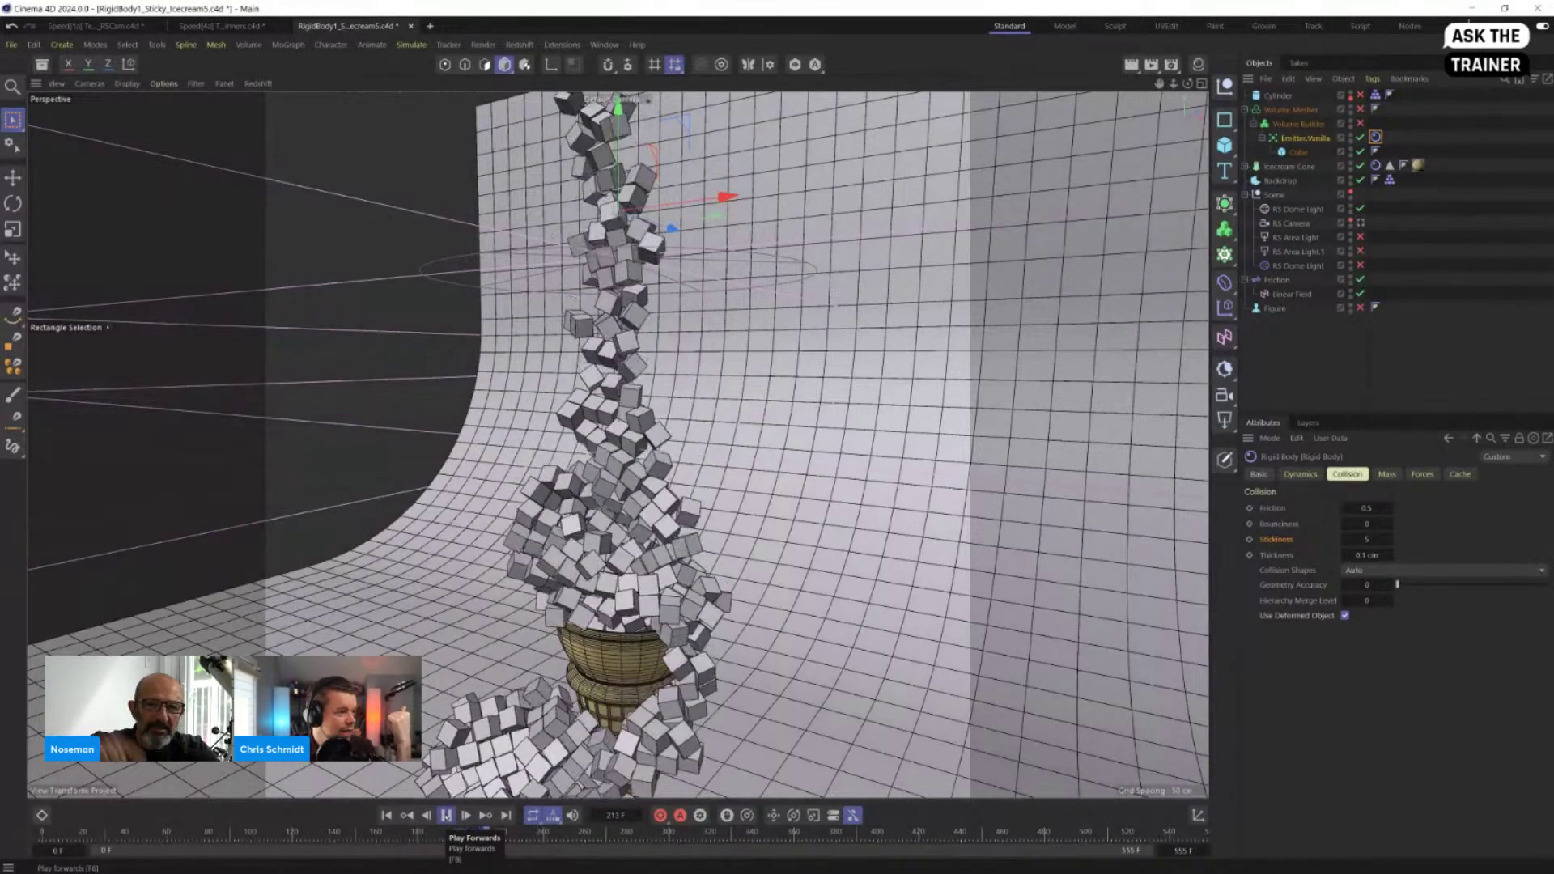
left_click(446, 815)
left_click(386, 815)
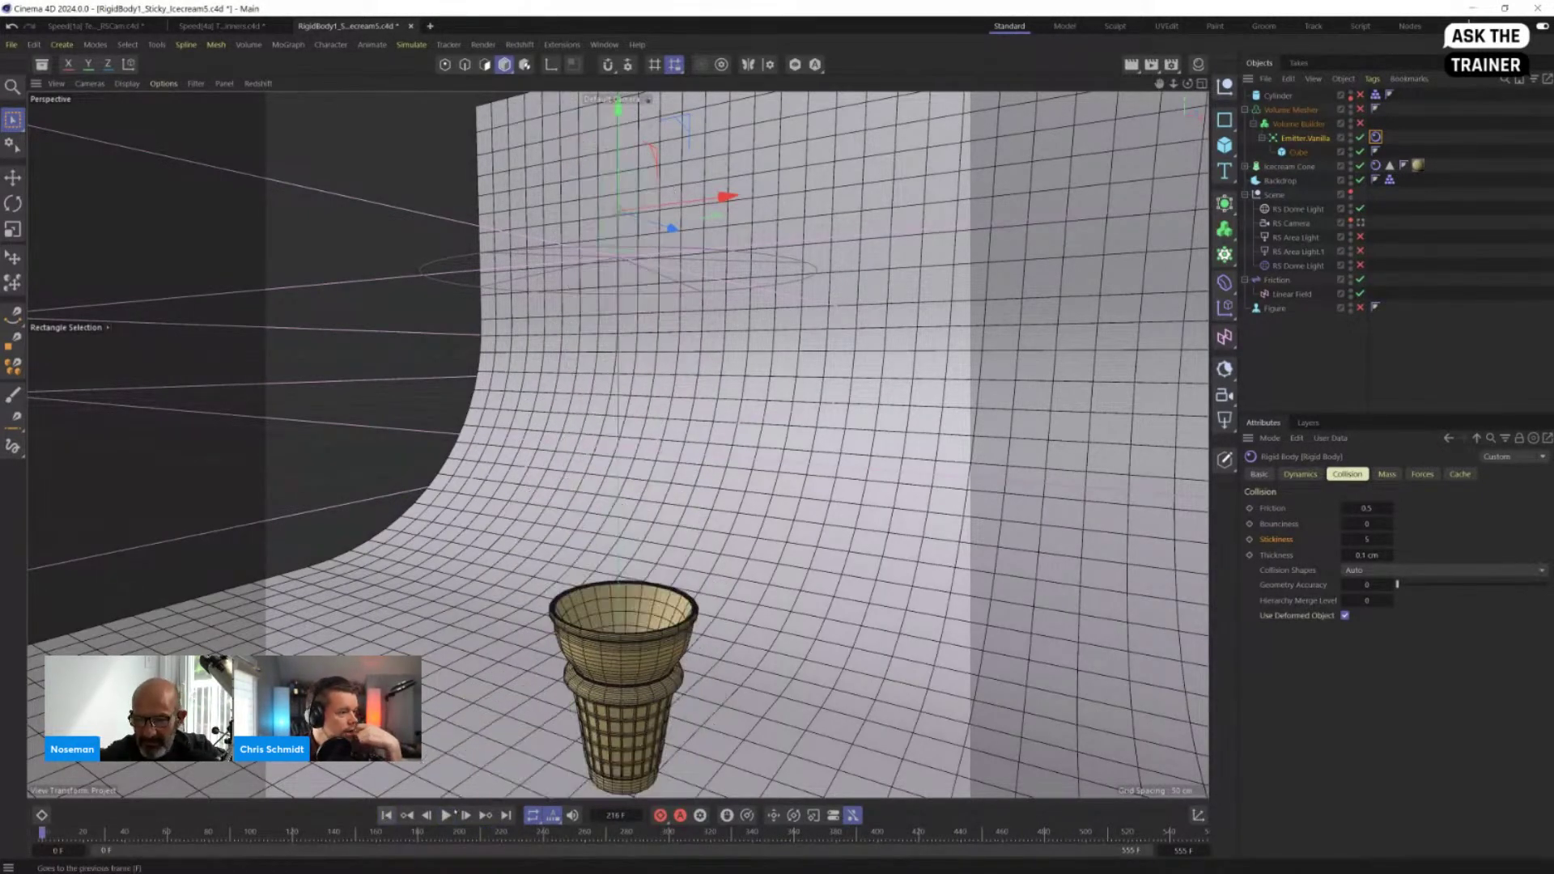
Step: Replay the sticky emission briefly, stop it, and set Stickiness to 55 and Follow Rotation to 10 on the Rigid Body tag
left_click(446, 815)
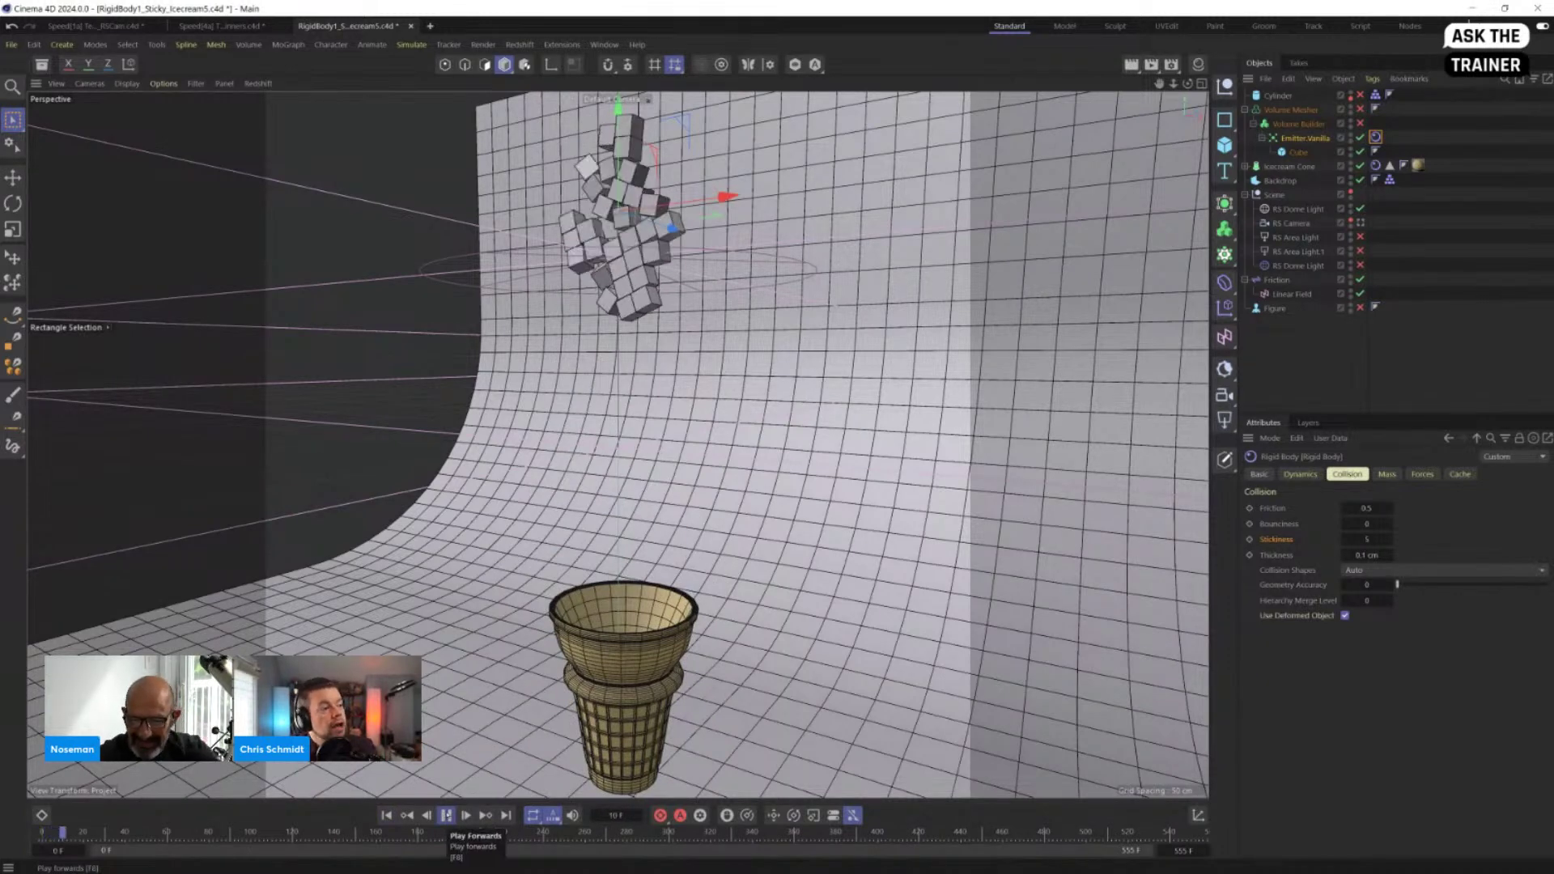
left_click(446, 815)
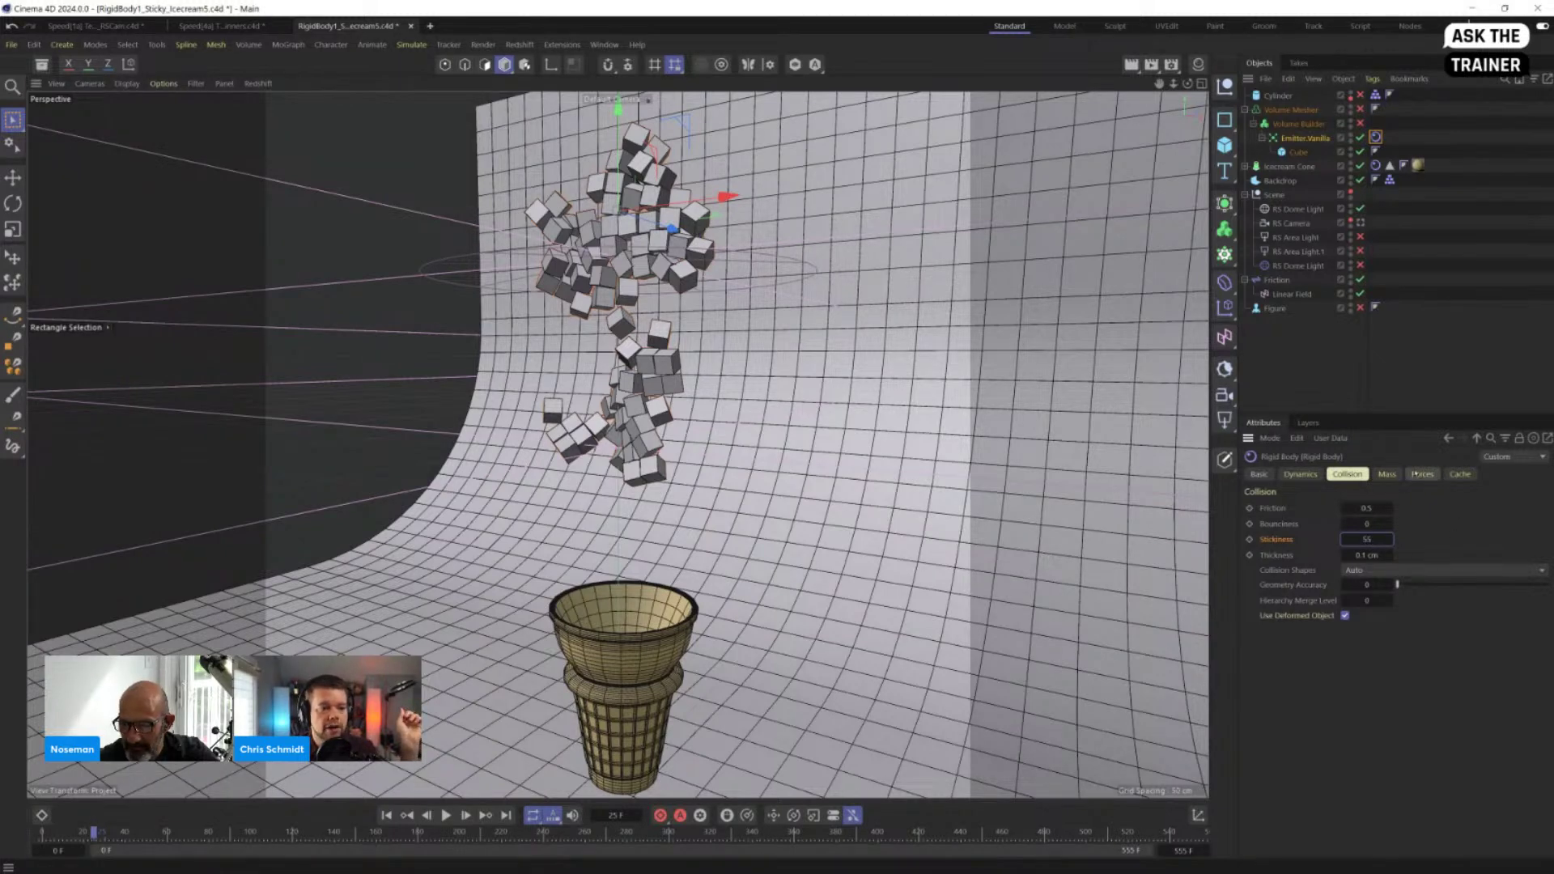
left_click(1423, 474)
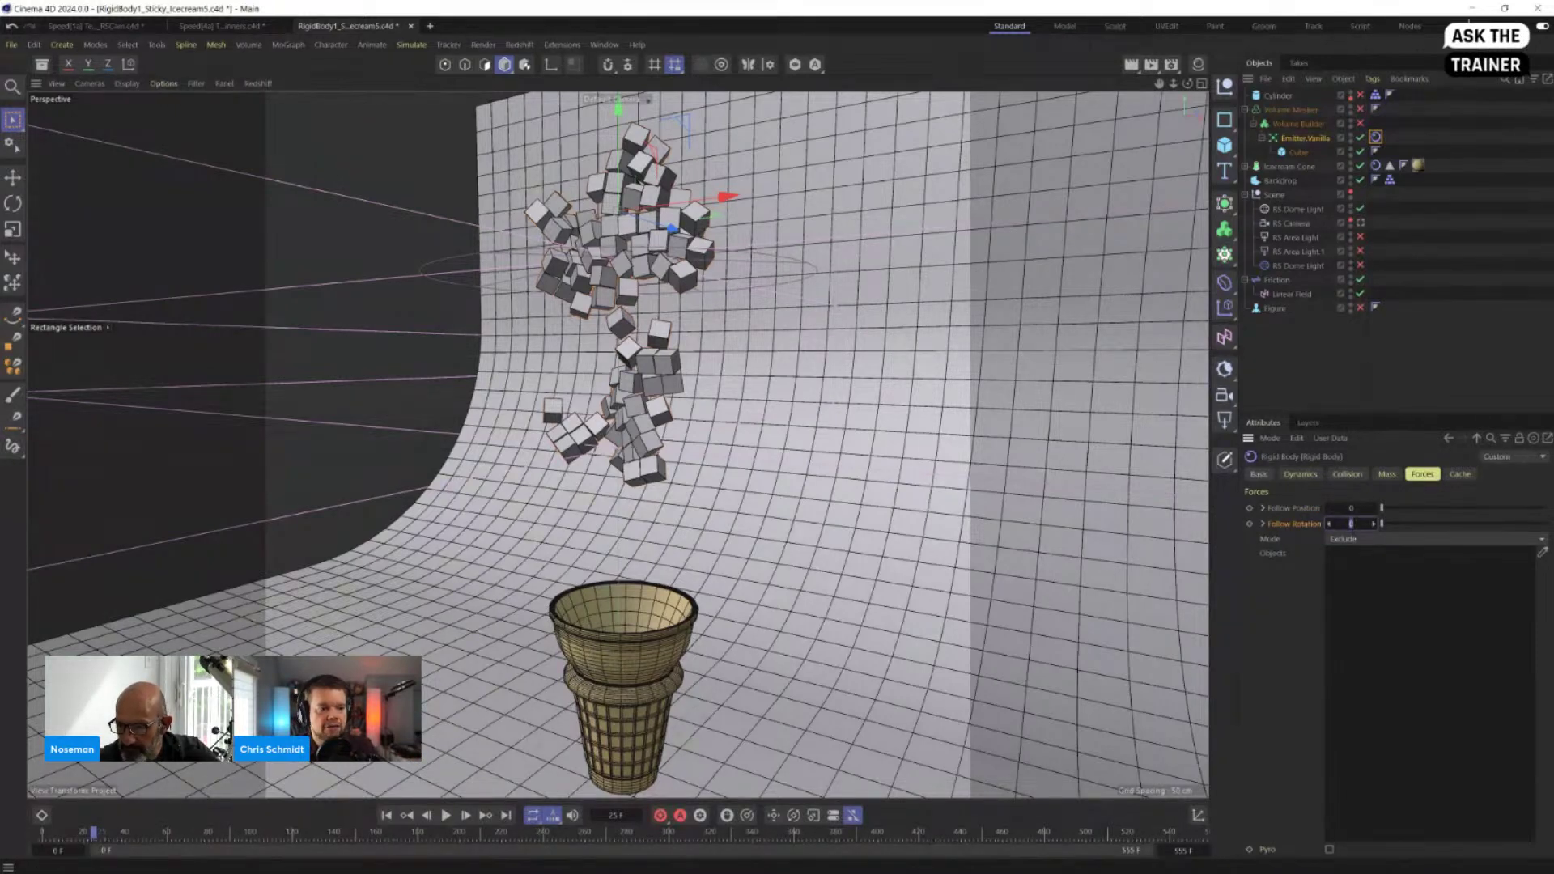
key("Return")
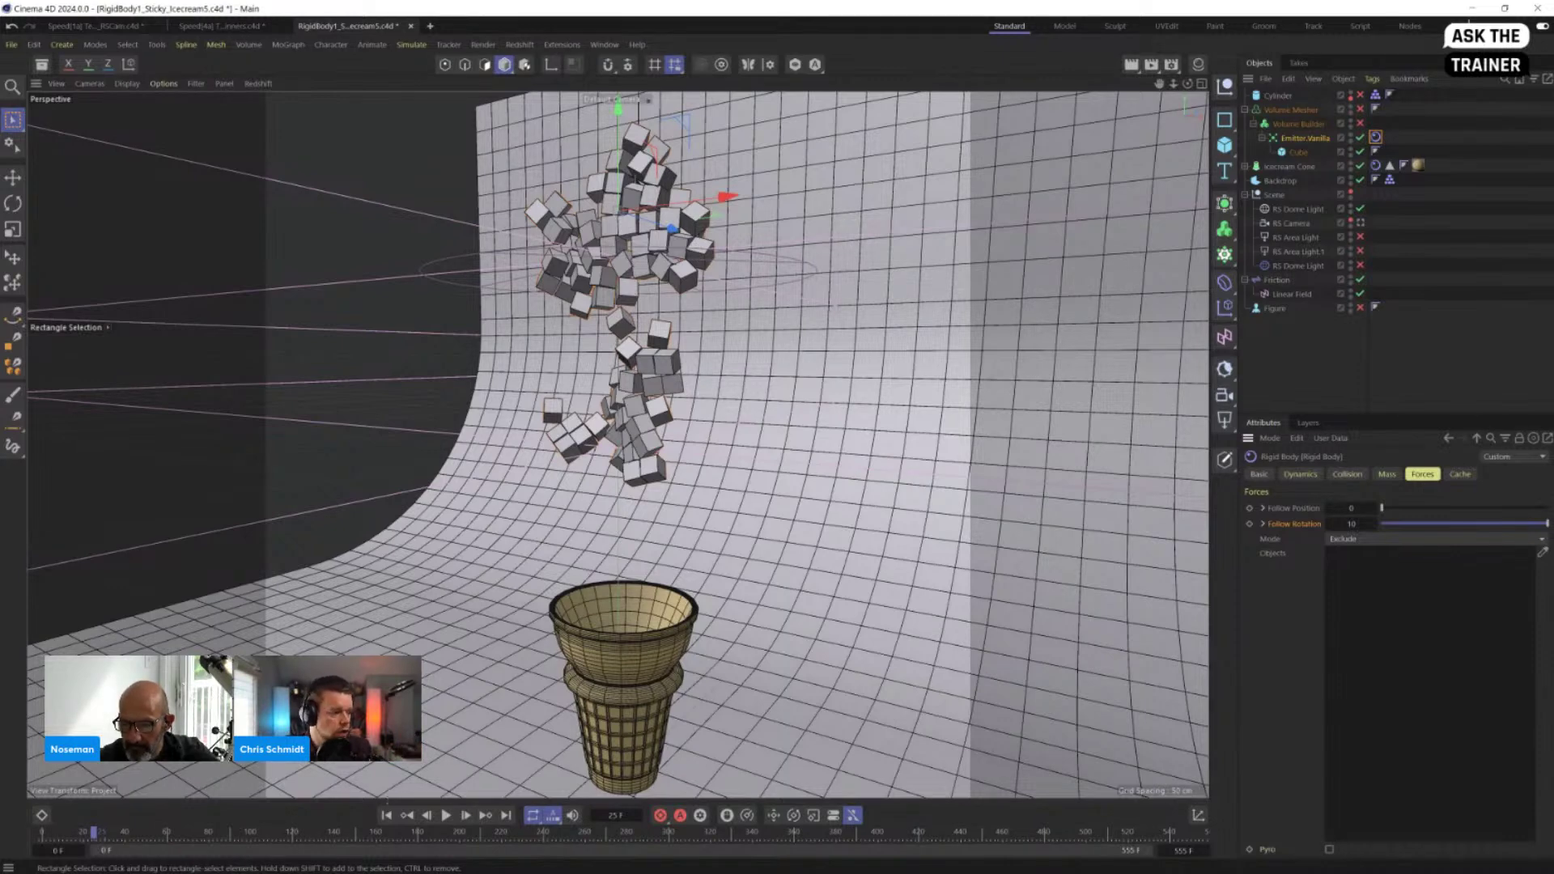
Step: Play the emission from the first frame to check the cubes piling on the cone, pausing to try toggling the Volume Builder
left_click(387, 815)
left_click(449, 815)
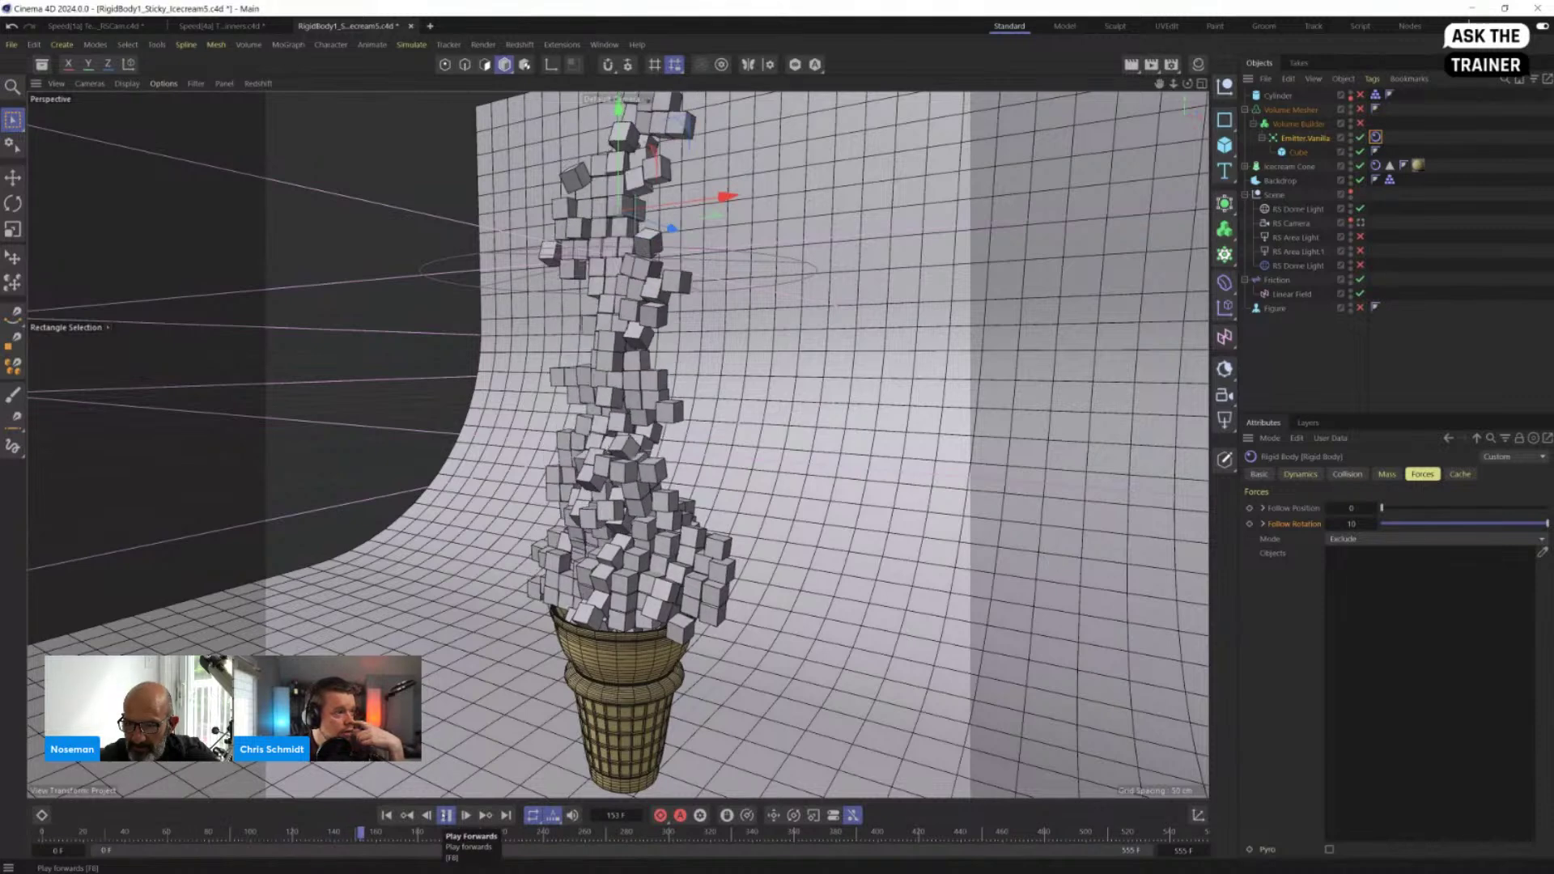
left_click(446, 815)
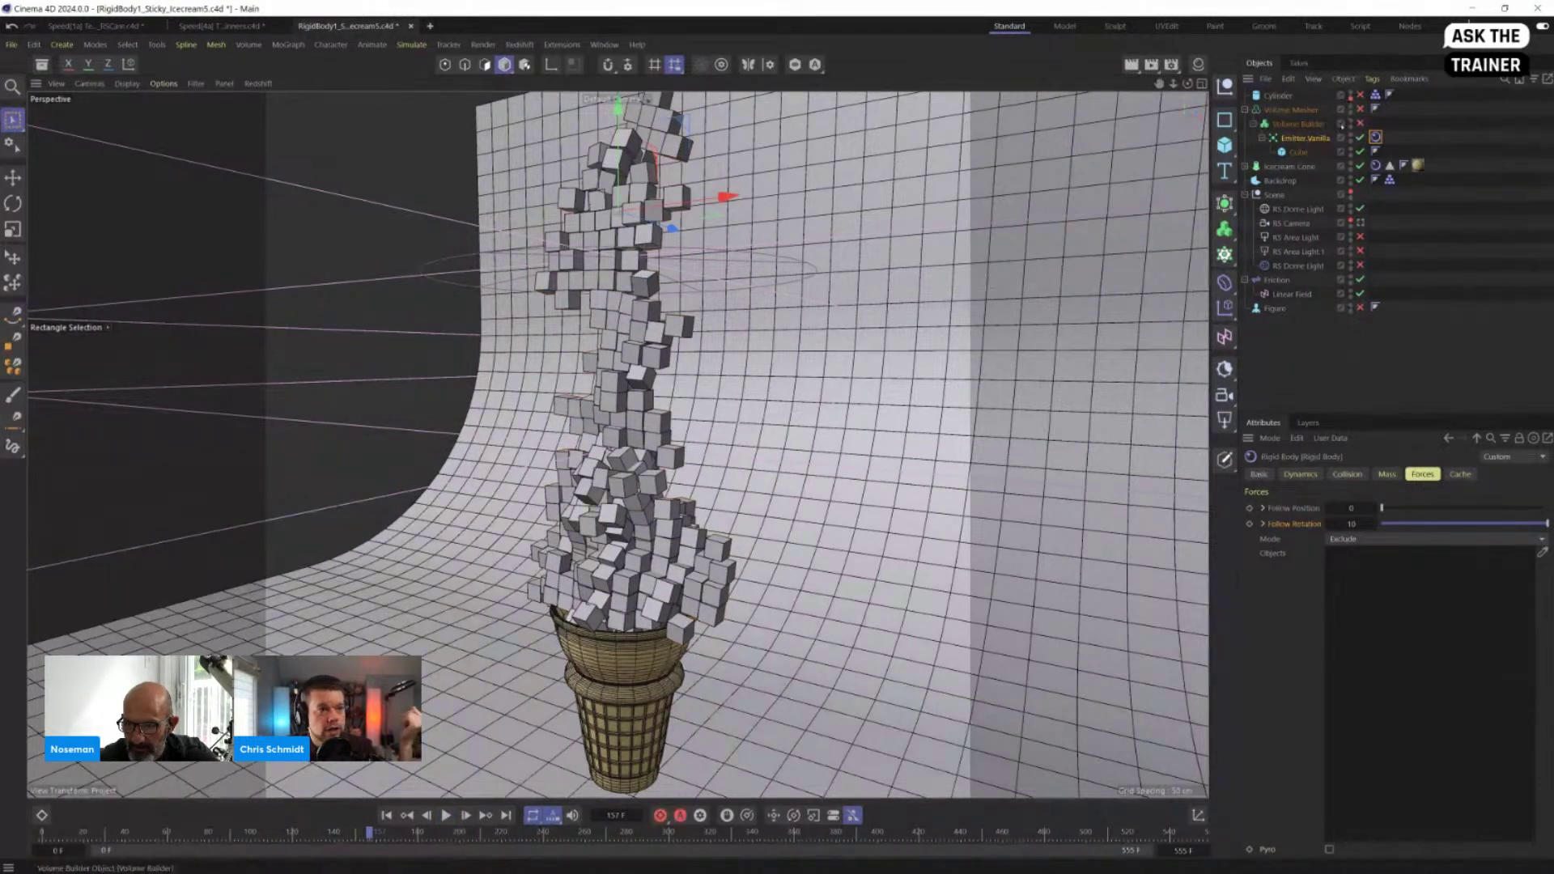
left_click(1360, 124)
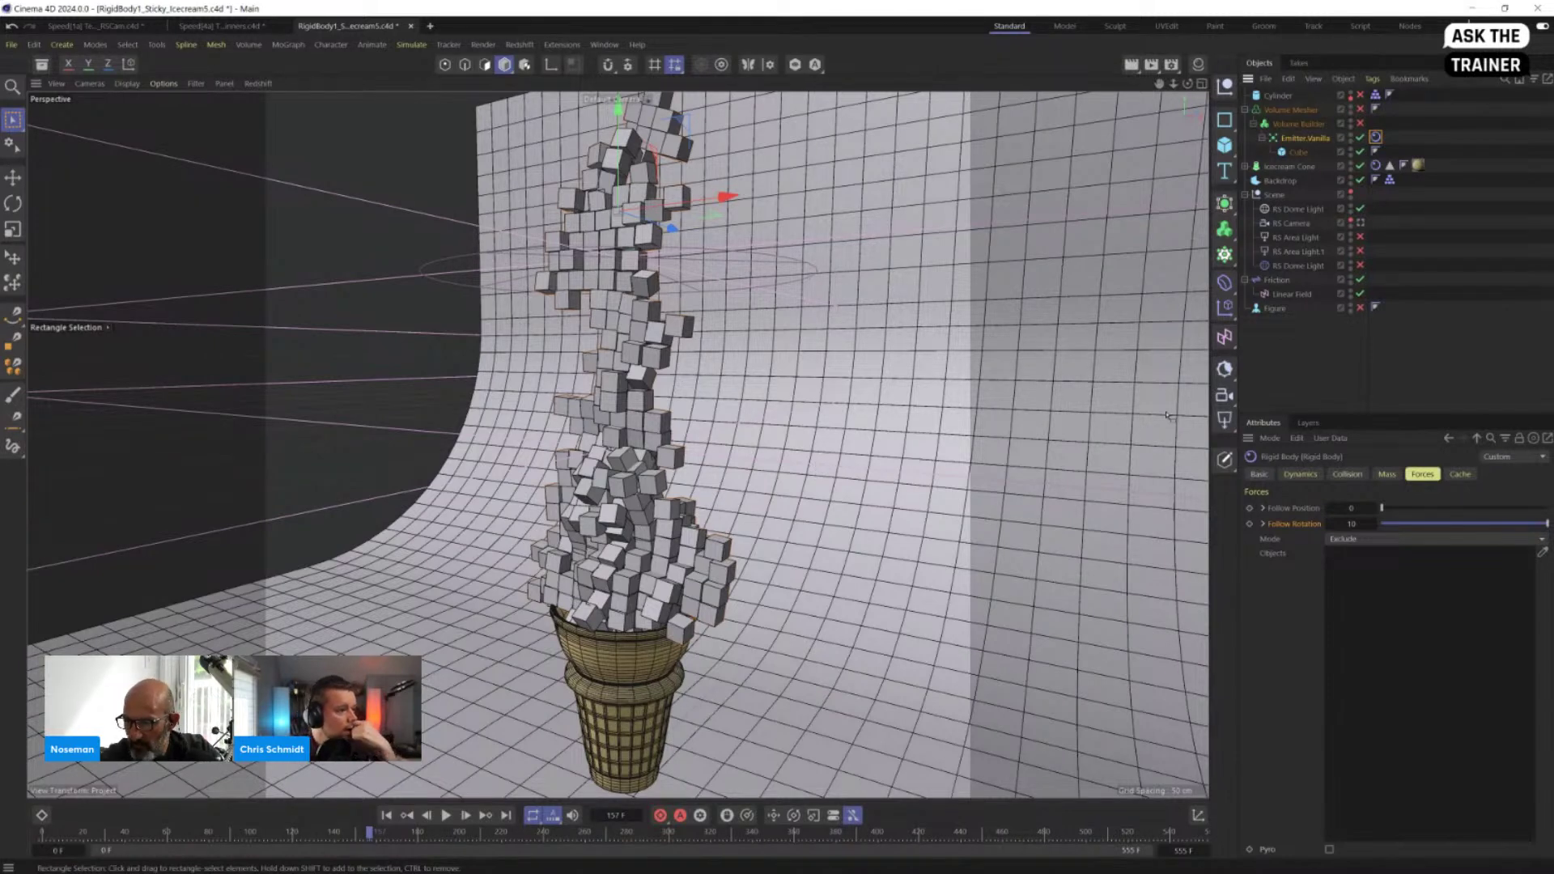
left_click(446, 815)
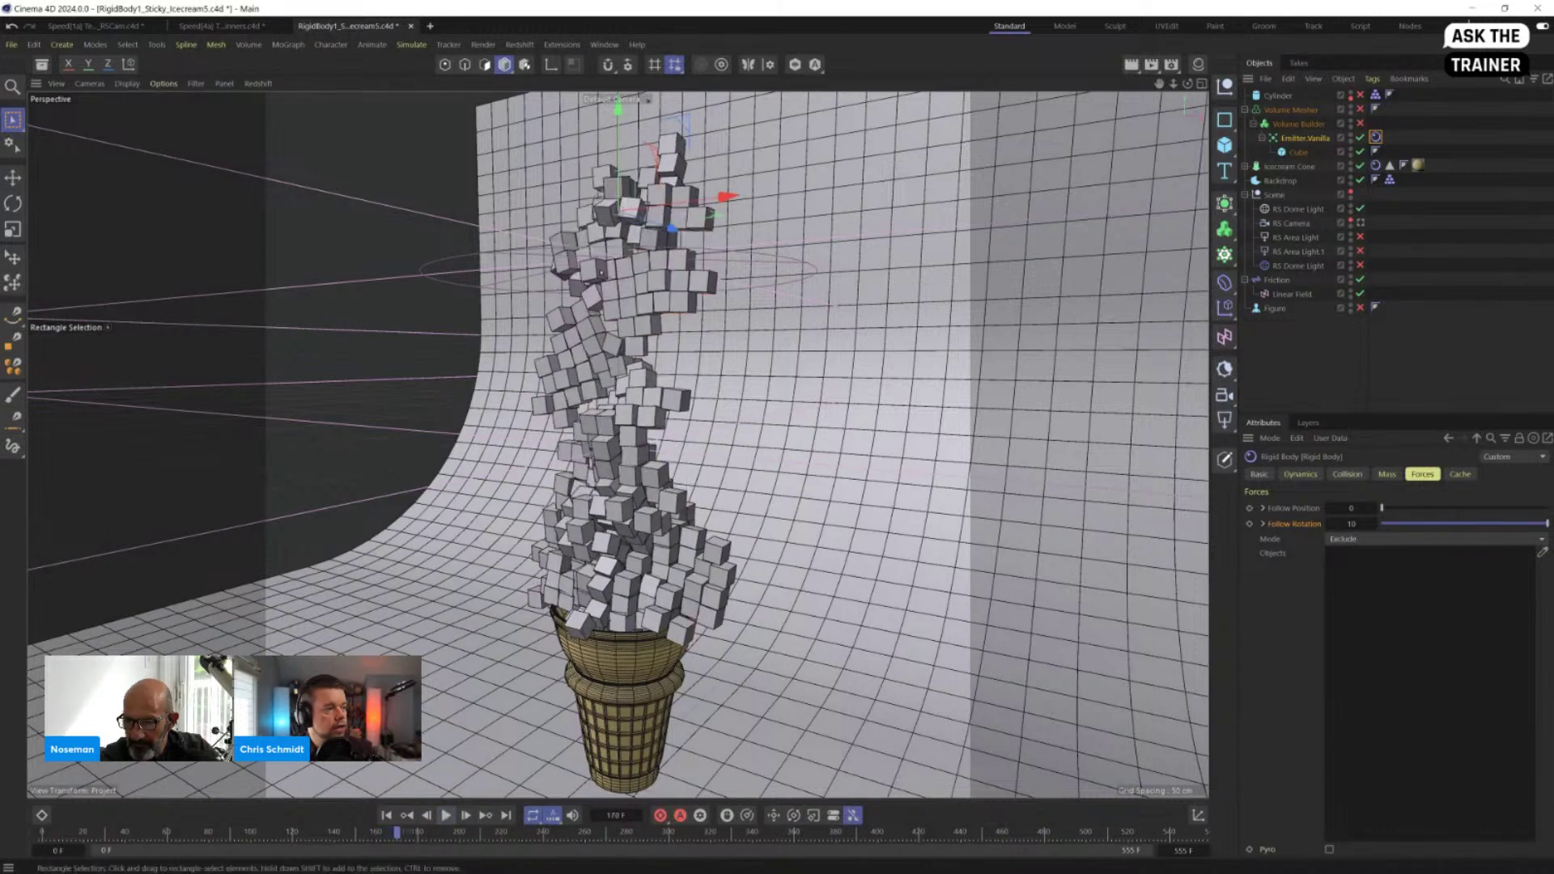
left_click(446, 816)
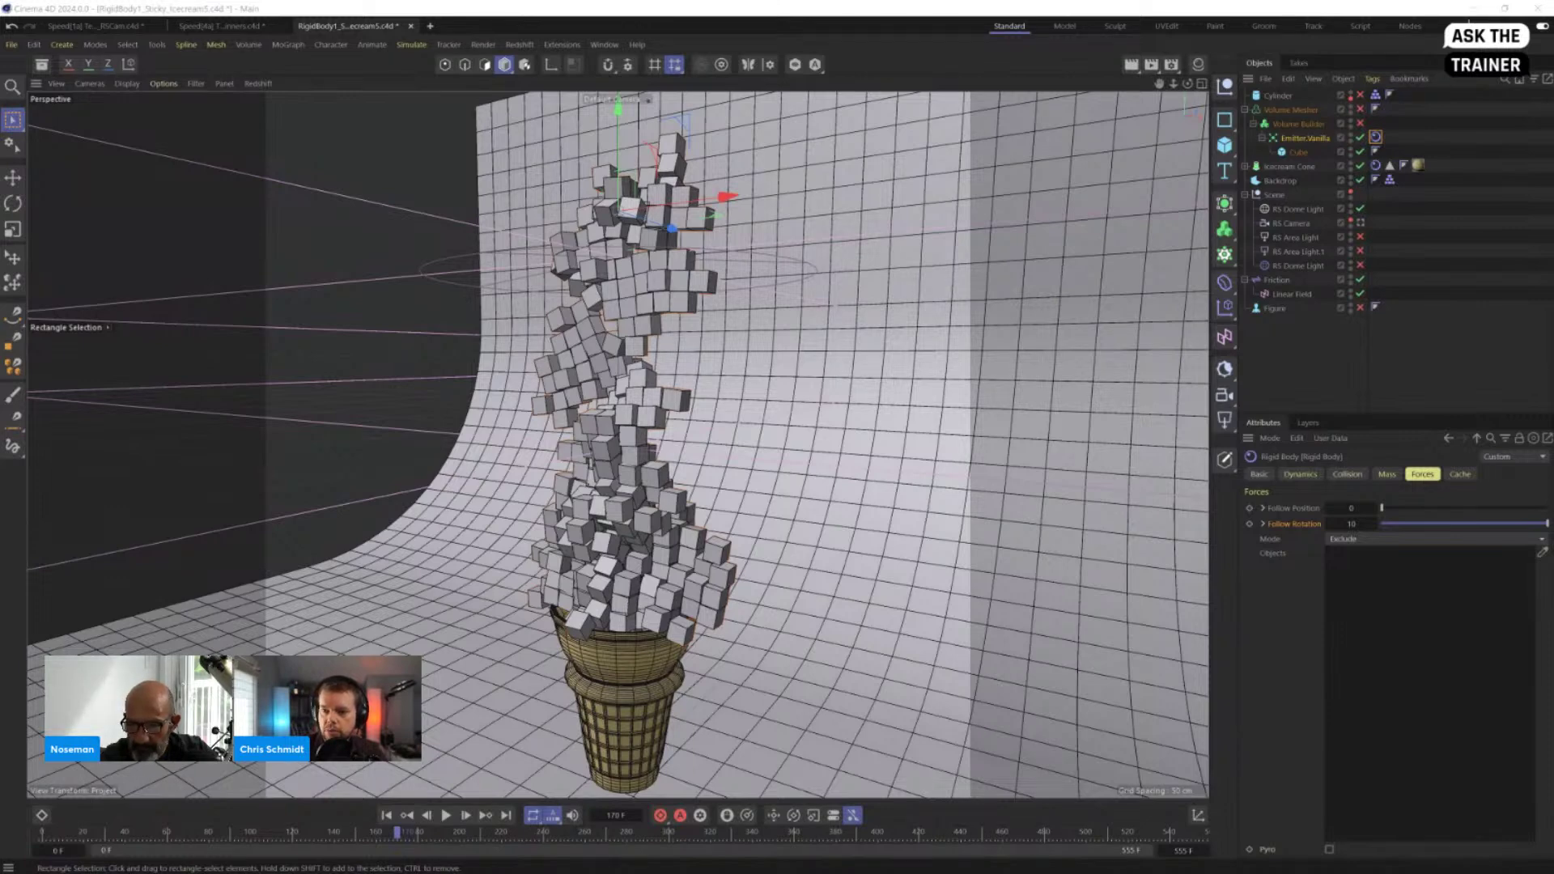
Step: Open the RigidBody_Chain.c4d scene, play its chain simulation, and browse the Exploring folder for further rigid body scenes meanwhile
left_click_drag(0, 357, 520, 346)
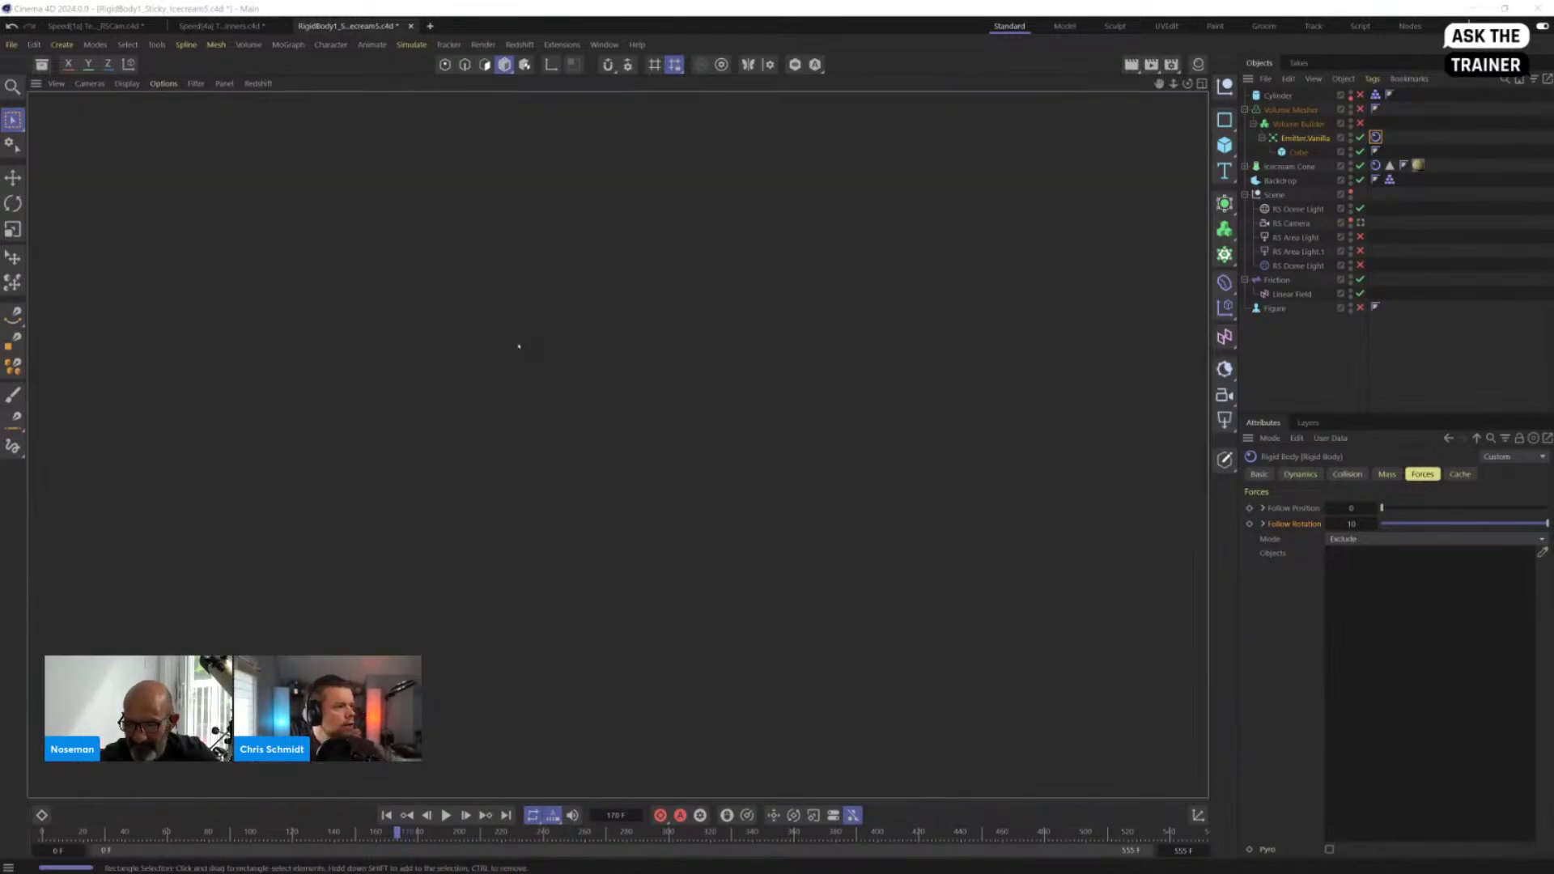
left_click(446, 815)
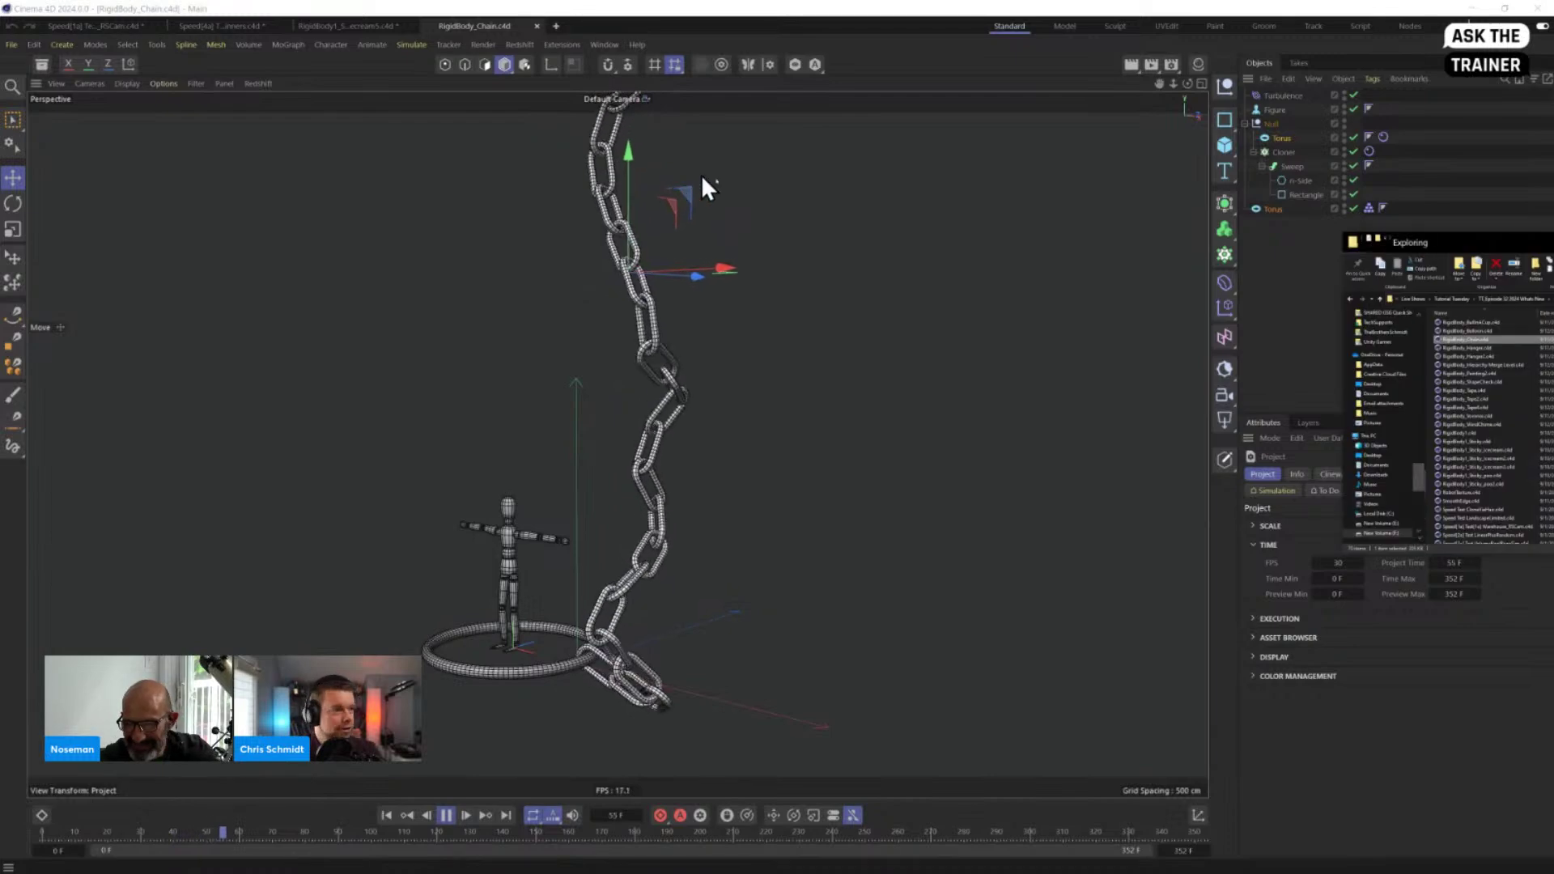
left_click_drag(1553, 242, 640, 164)
scroll(486, 383, "down", 1)
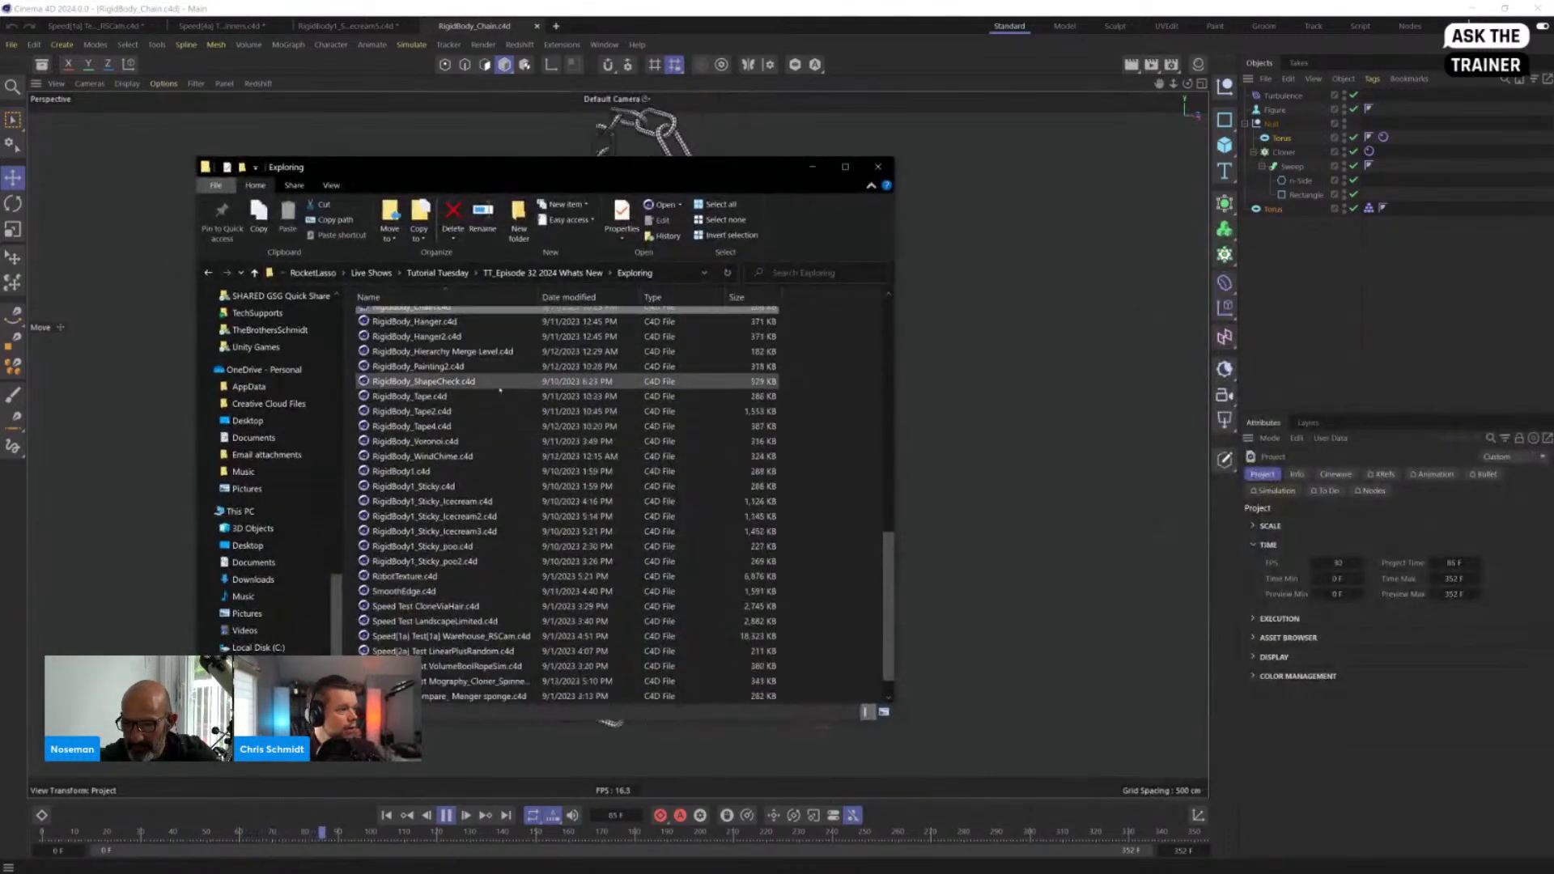
scroll(502, 392, "up", 3)
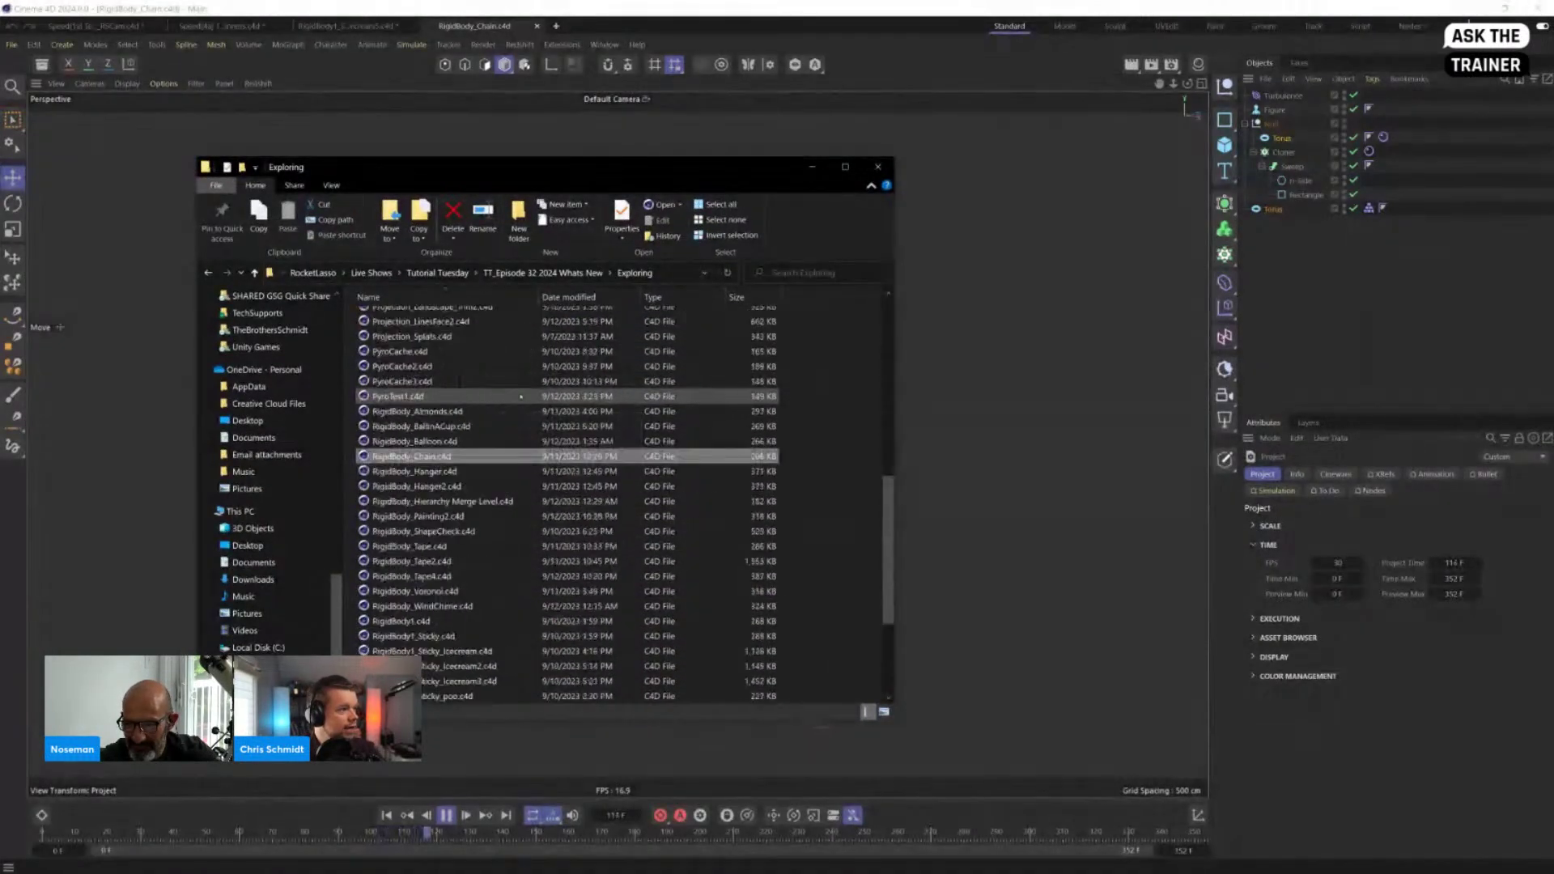
scroll(520, 397, "up", 7)
scroll(526, 391, "down", 3)
left_click_drag(575, 165, 1553, 171)
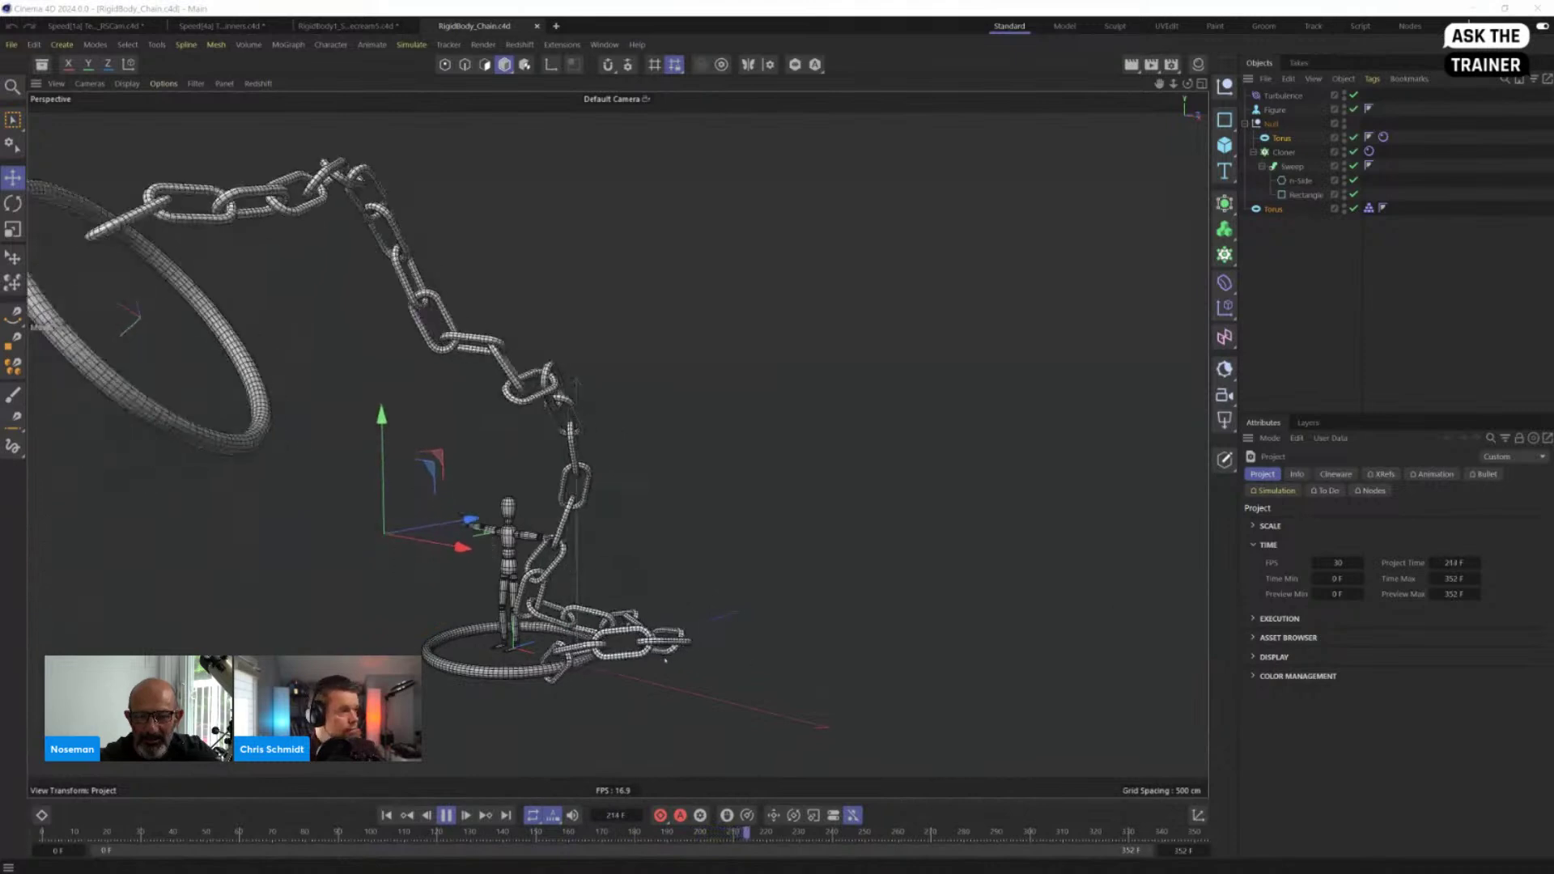
left_click(446, 816)
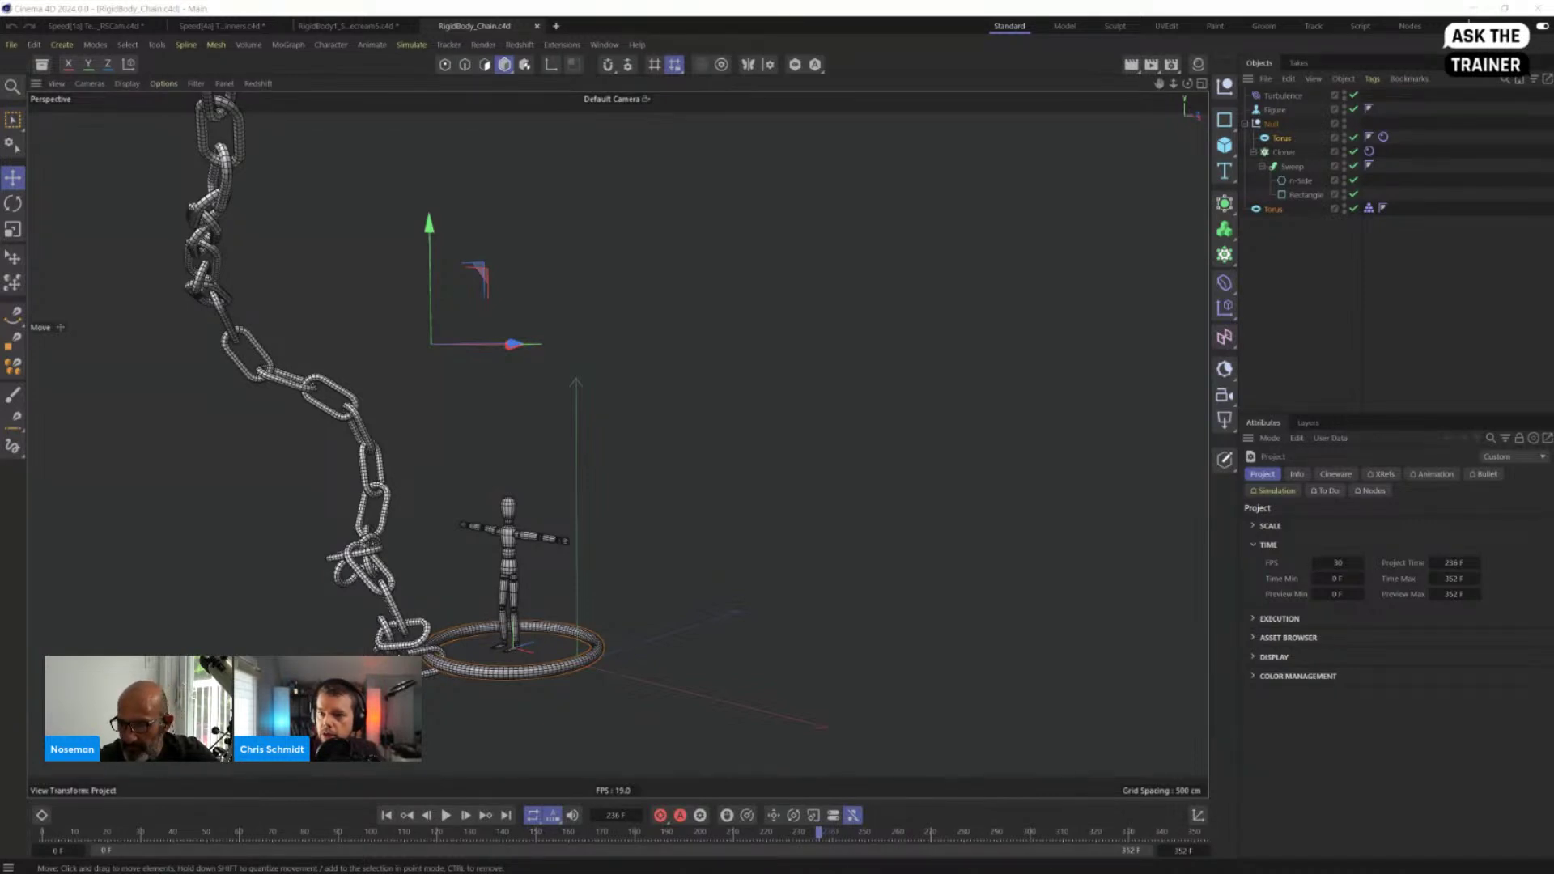
Step: Open the RigidBody_Balloon.c4d scene and frame the red balloon tied to the upper cube's corner
left_click_drag(812, 484, 628, 410)
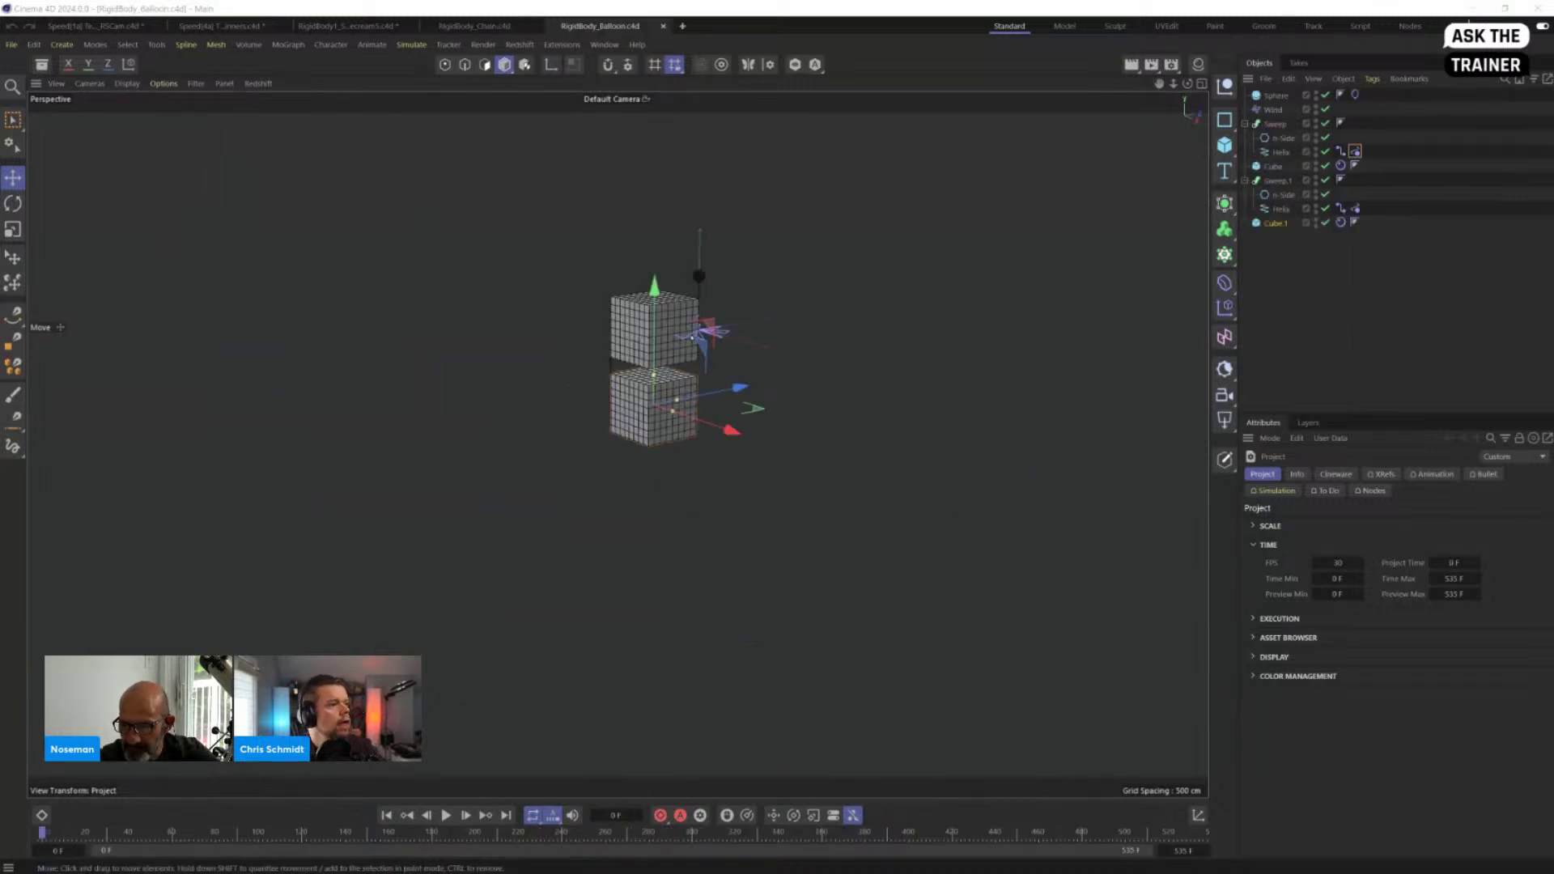
scroll(690, 336, "up", 10)
middle_click_drag(562, 278, 617, 444, "alt")
scroll(732, 496, "up", 4)
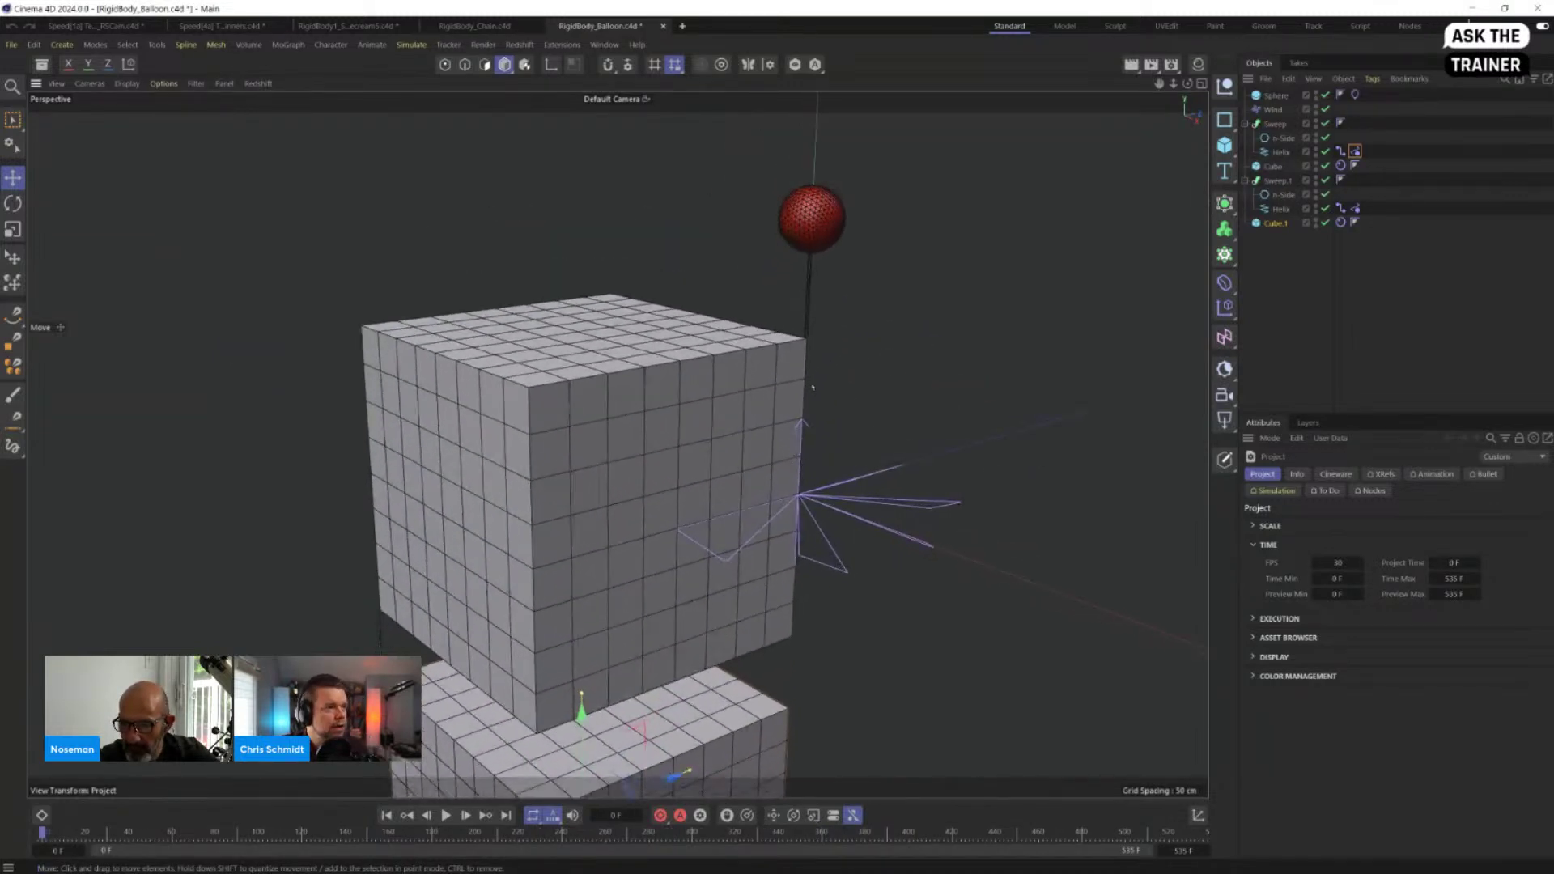
middle_click_drag(793, 399, 745, 448, "alt")
scroll(744, 448, "up", 2)
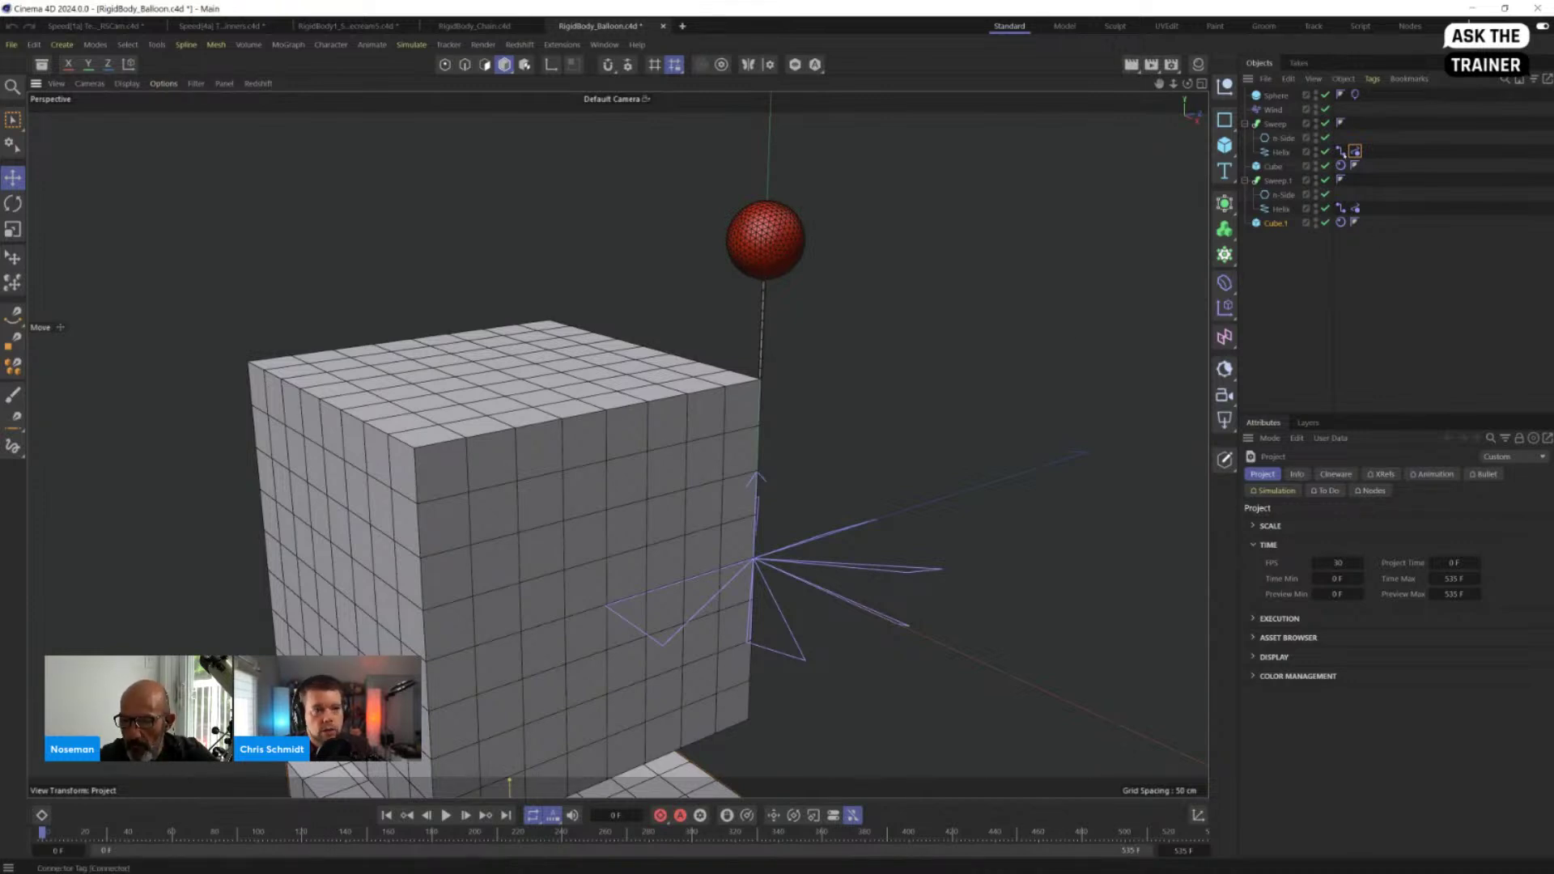
Step: Adjust the Search Radius of the balloon string's Helix Connector tag to about 3.26 cm, keeping Update Live enabled
left_click(1341, 151)
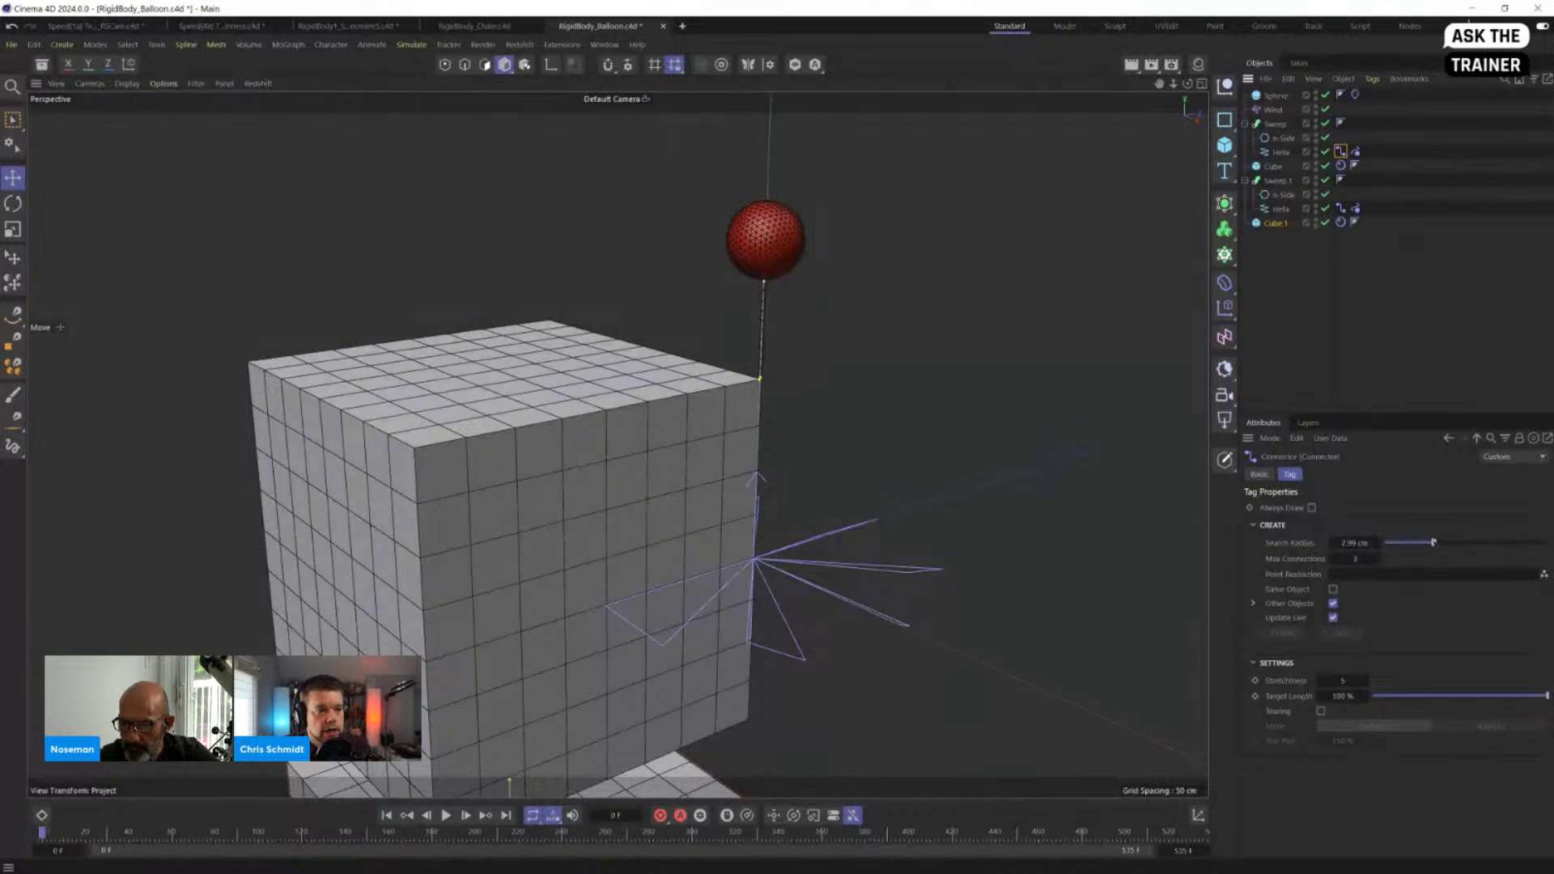
left_click(1333, 618)
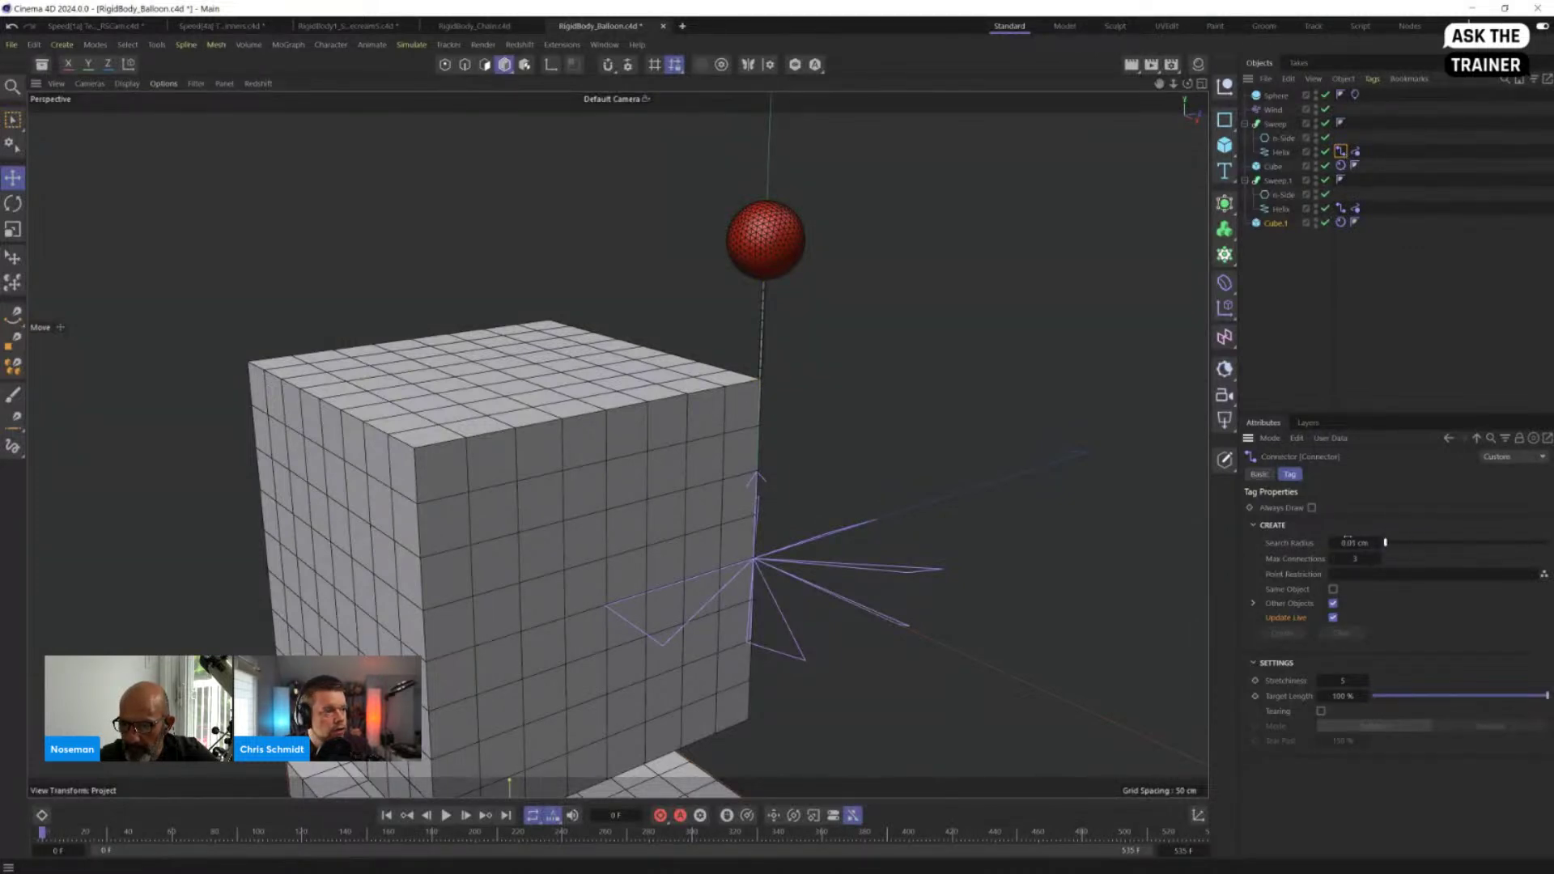
scroll(779, 342, "up", 3)
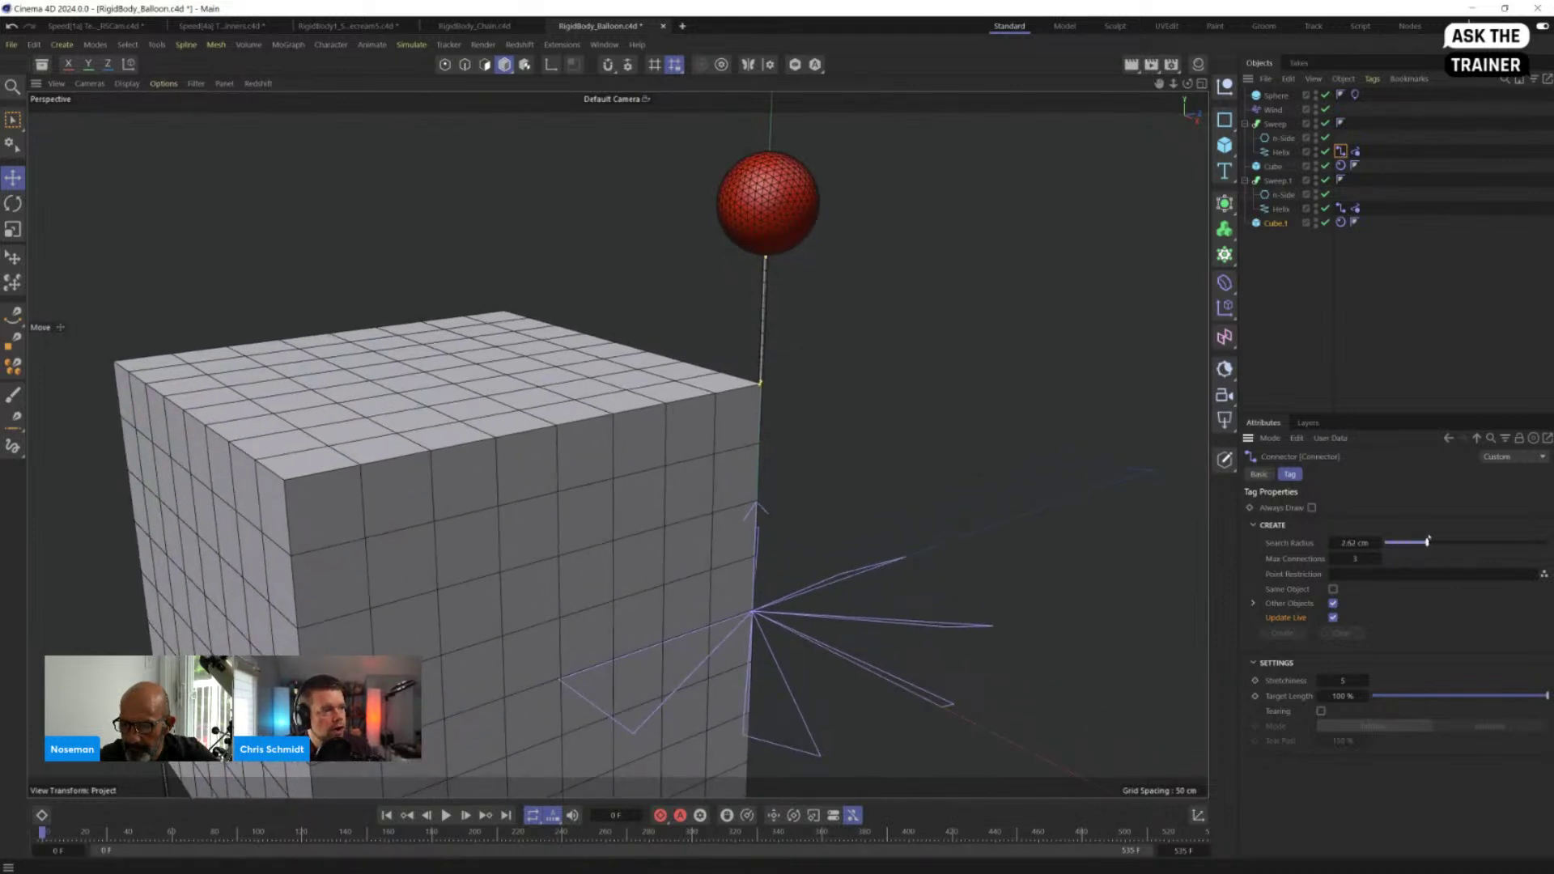
left_click_drag(1428, 541, 1437, 542)
scroll(727, 430, "down", 5)
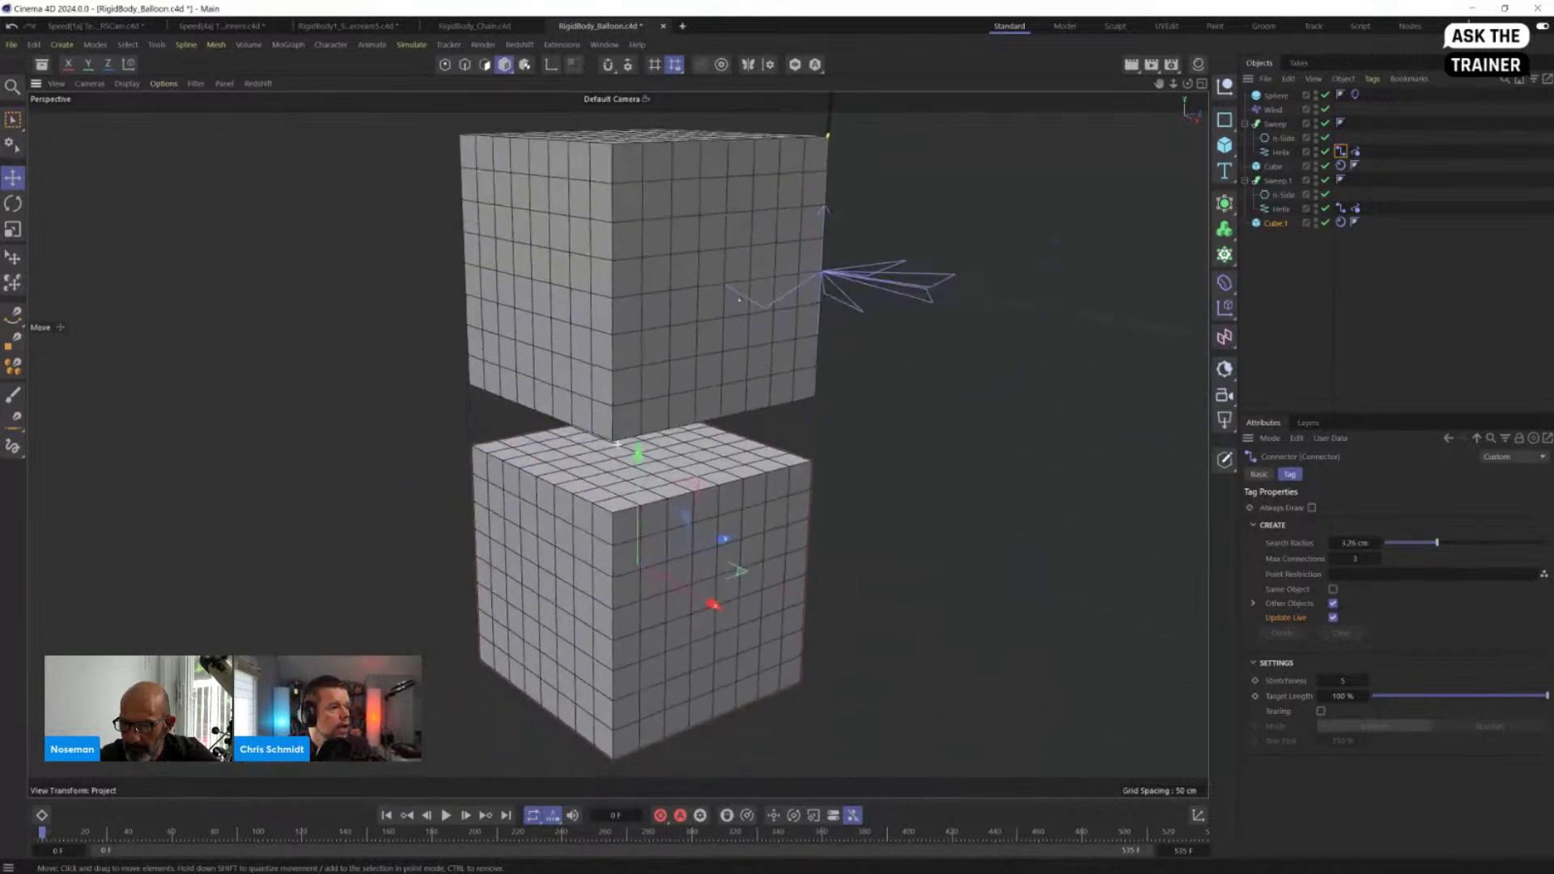
Step: Frame the balloon together with both cubes and display the Wind object's properties
middle_click_drag(652, 407, 784, 269, "alt")
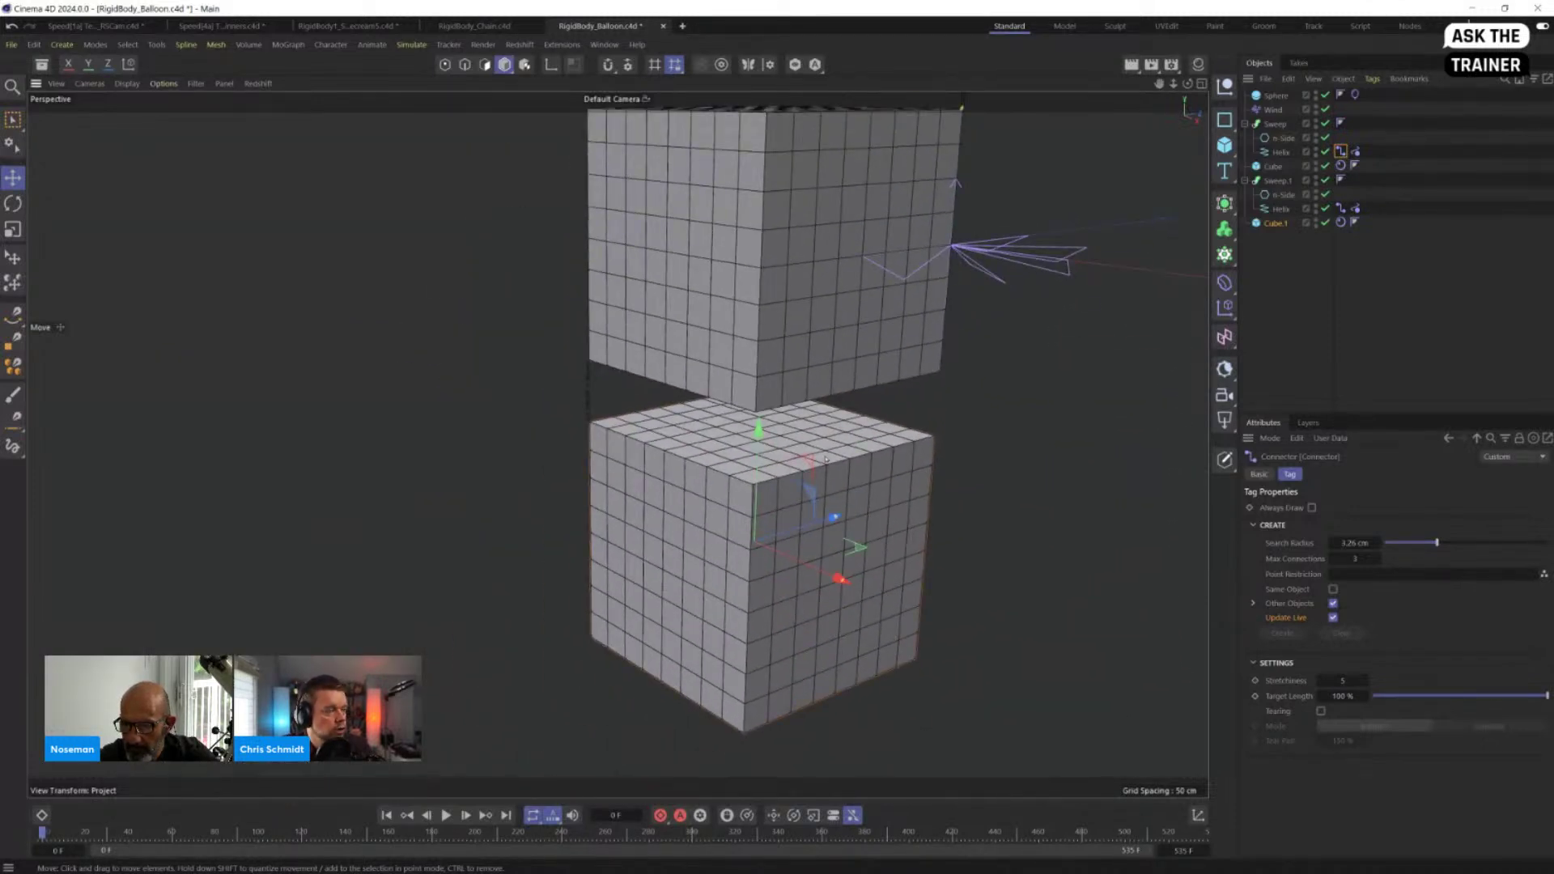
scroll(838, 377, "down", 3)
middle_click_drag(839, 377, 708, 615, "alt")
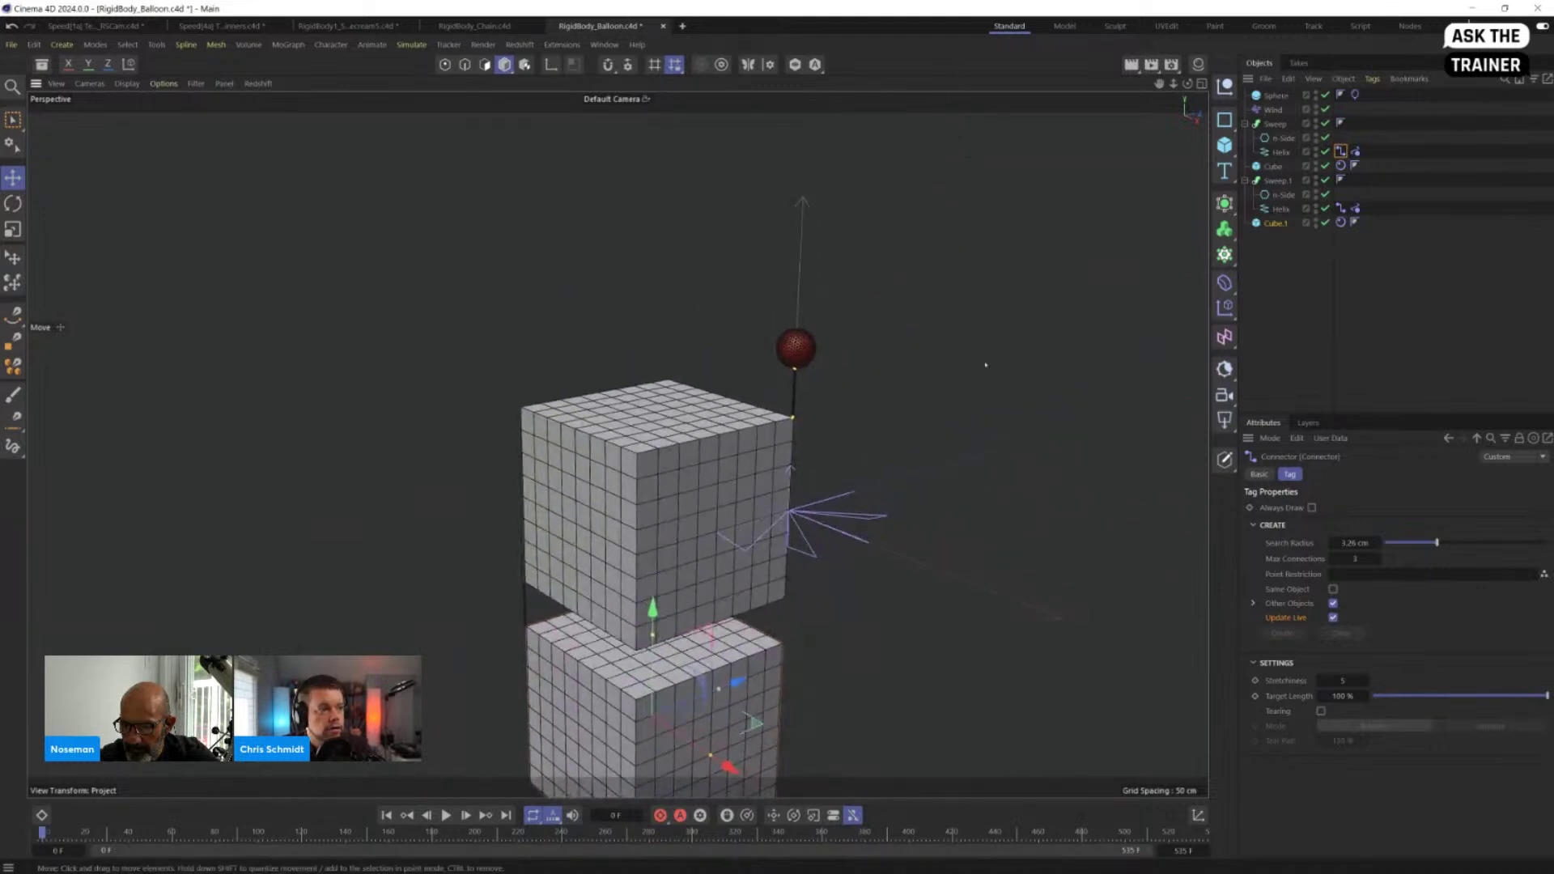
scroll(685, 678, "down", 2)
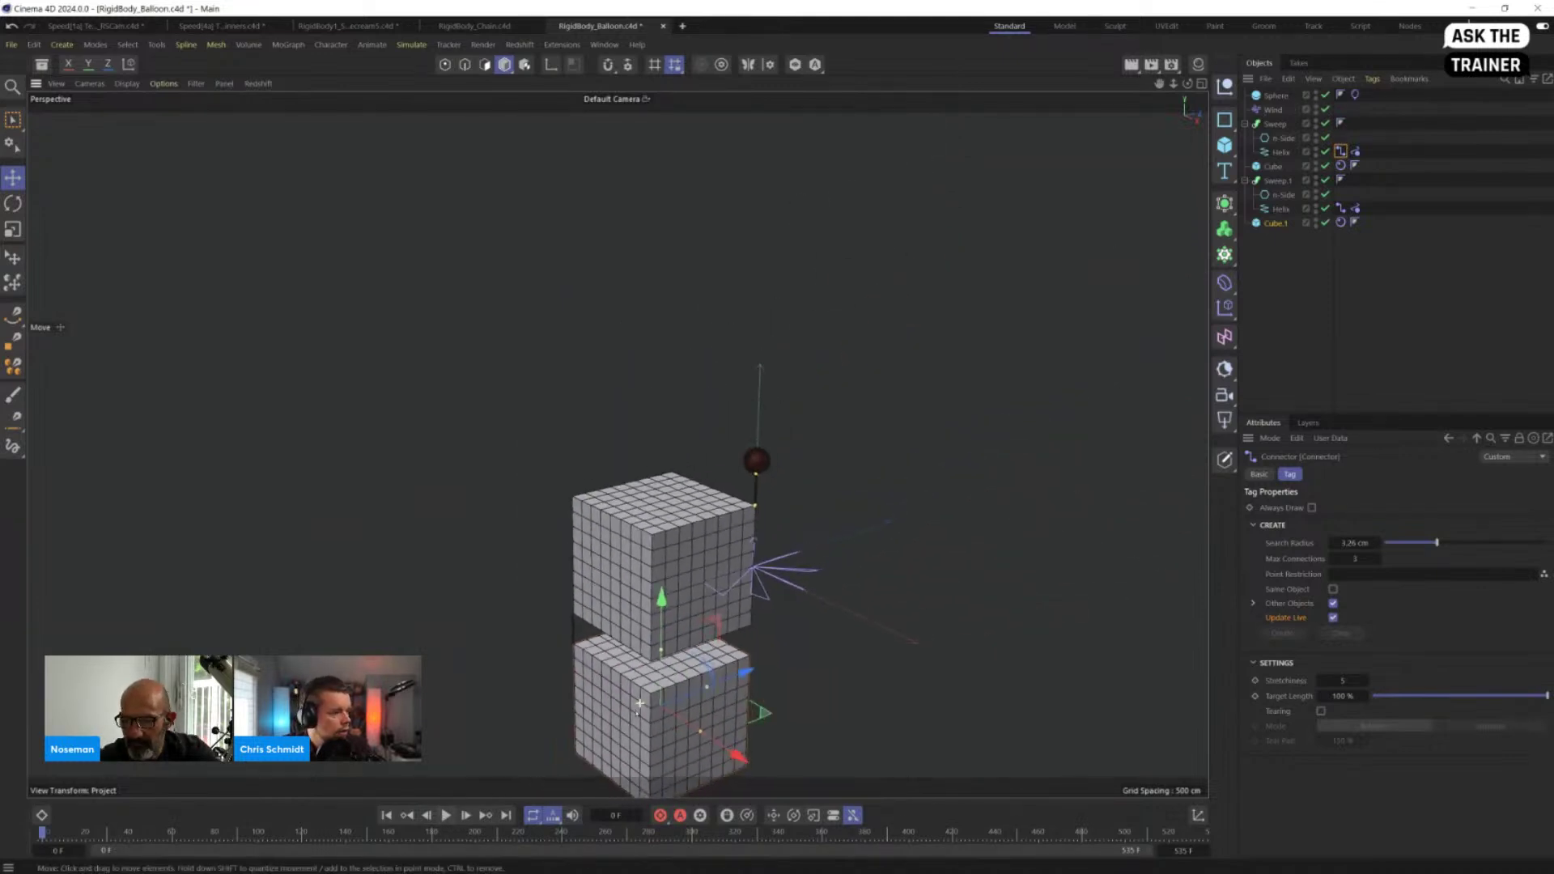
middle_click_drag(685, 678, 656, 678, "alt")
left_click(1274, 109)
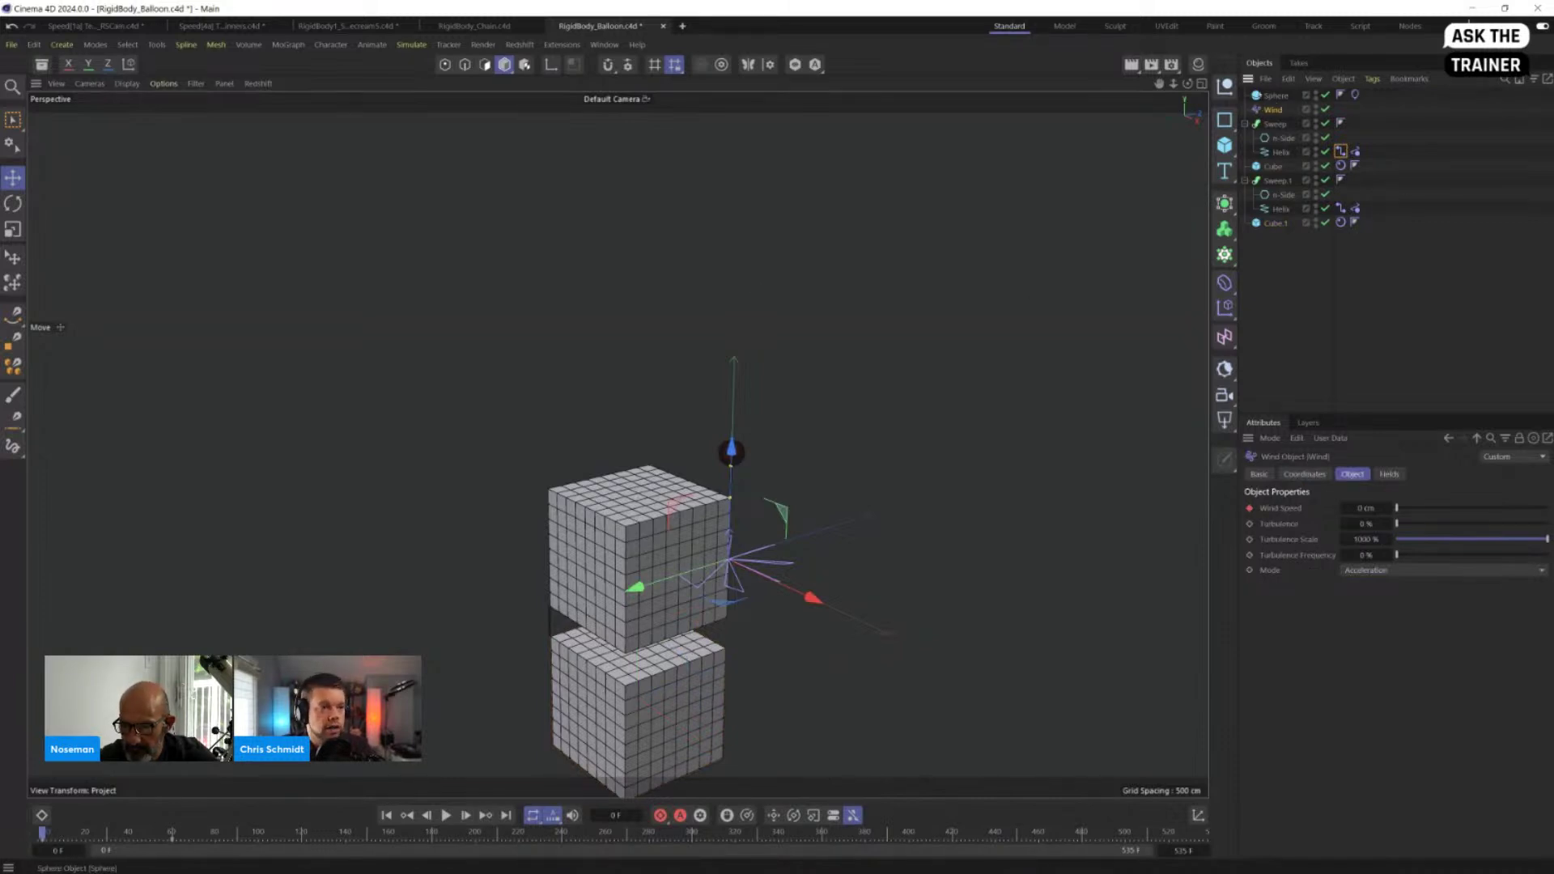
Step: Select the balloon sphere and play the simulation, keeping the balloon and both hanging cubes in view
left_click(731, 452)
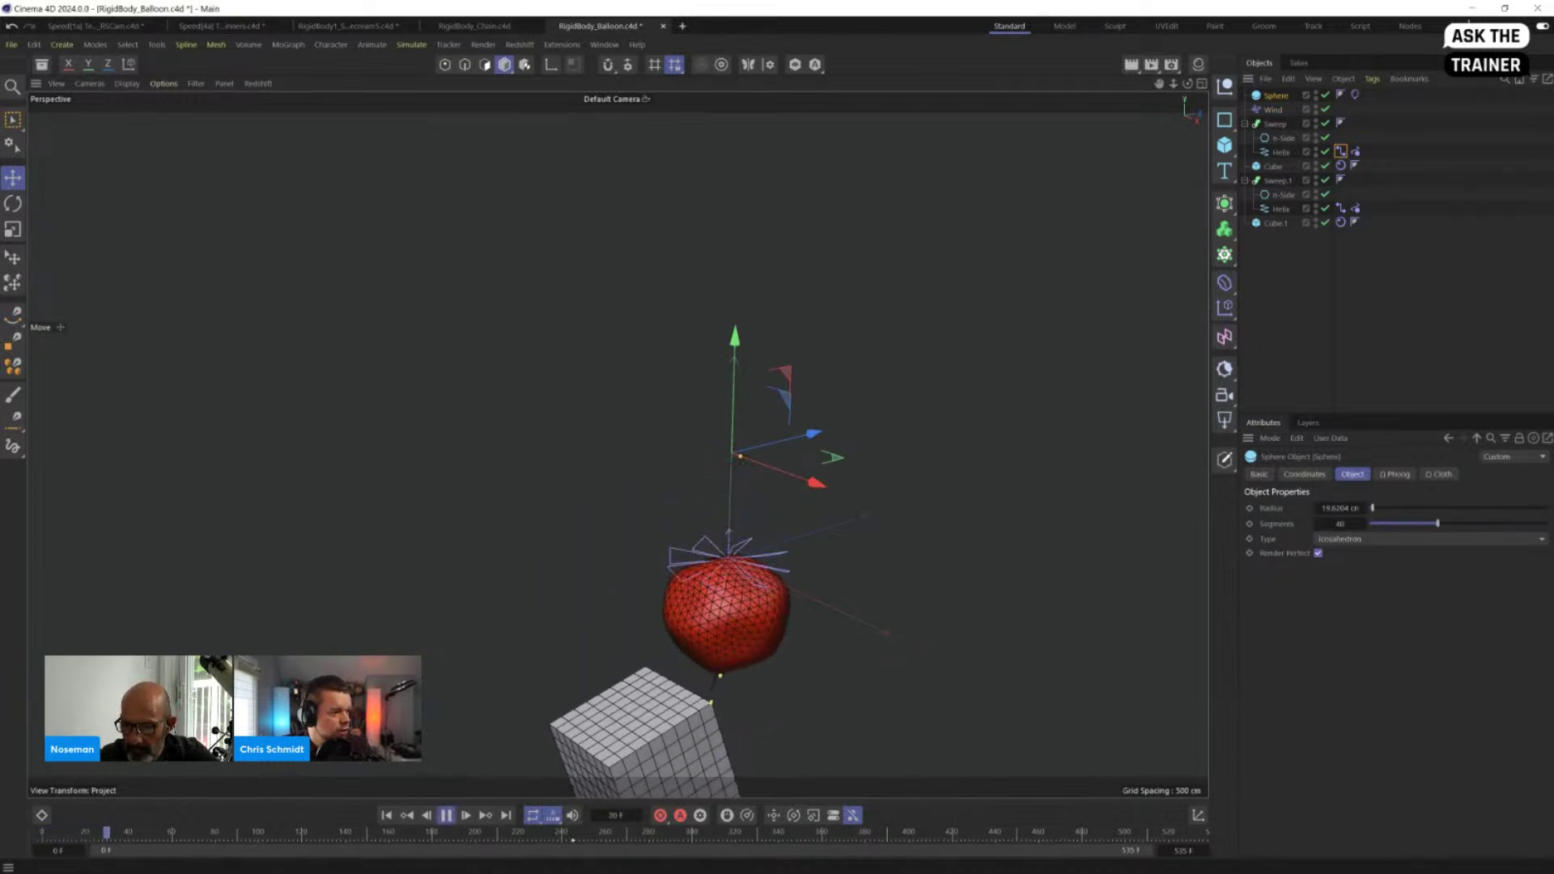
left_click(454, 816)
middle_click_drag(607, 511, 633, 212, "alt")
left_click(448, 816)
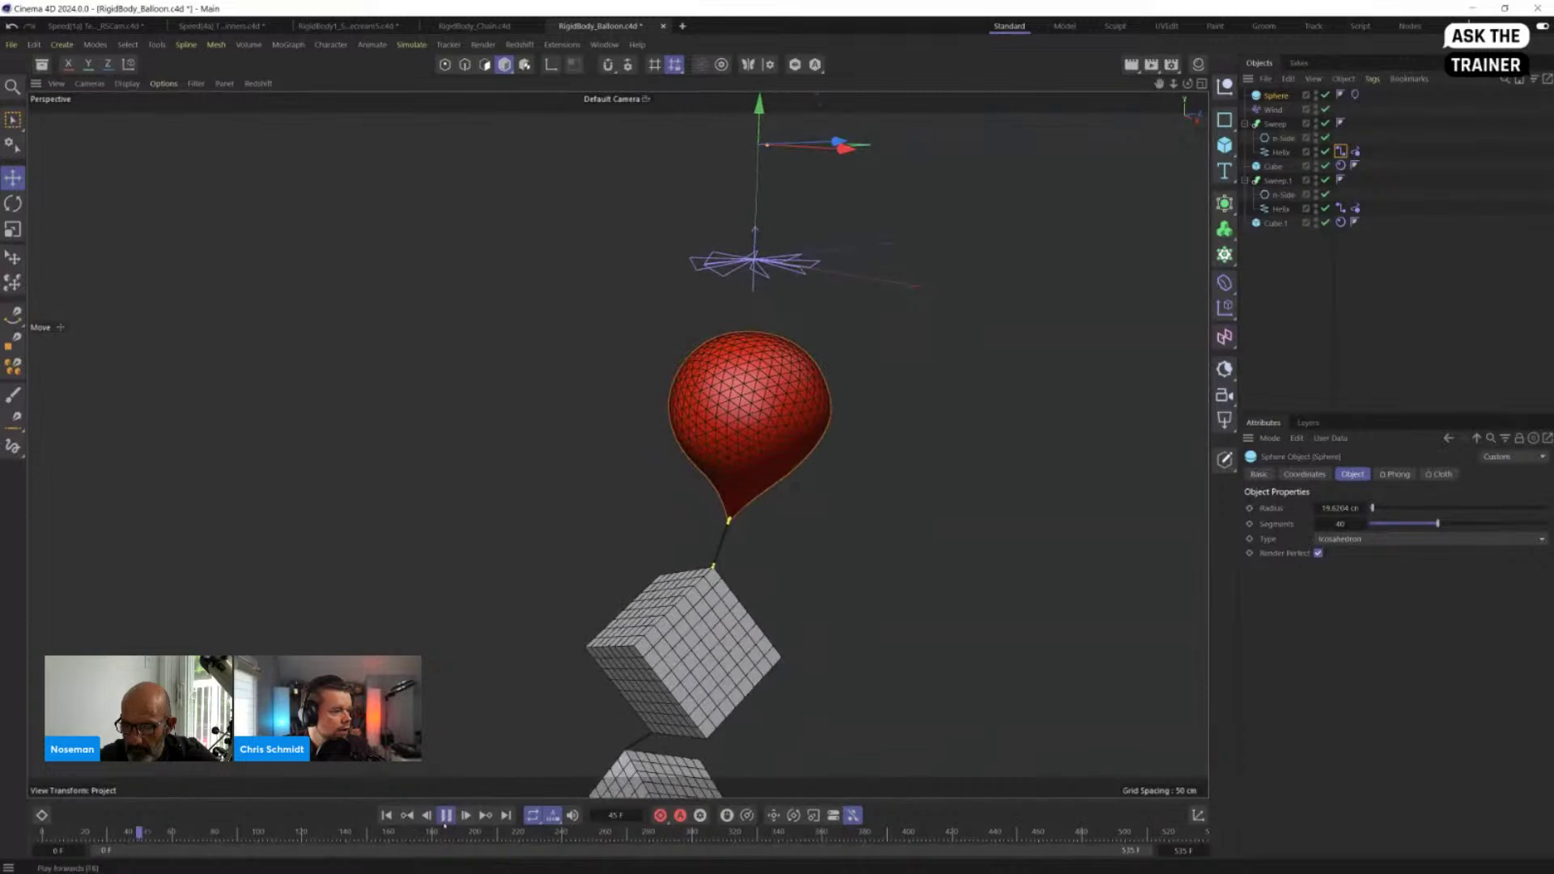
middle_click_drag(785, 647, 798, 510, "alt")
scroll(797, 507, "down", 5)
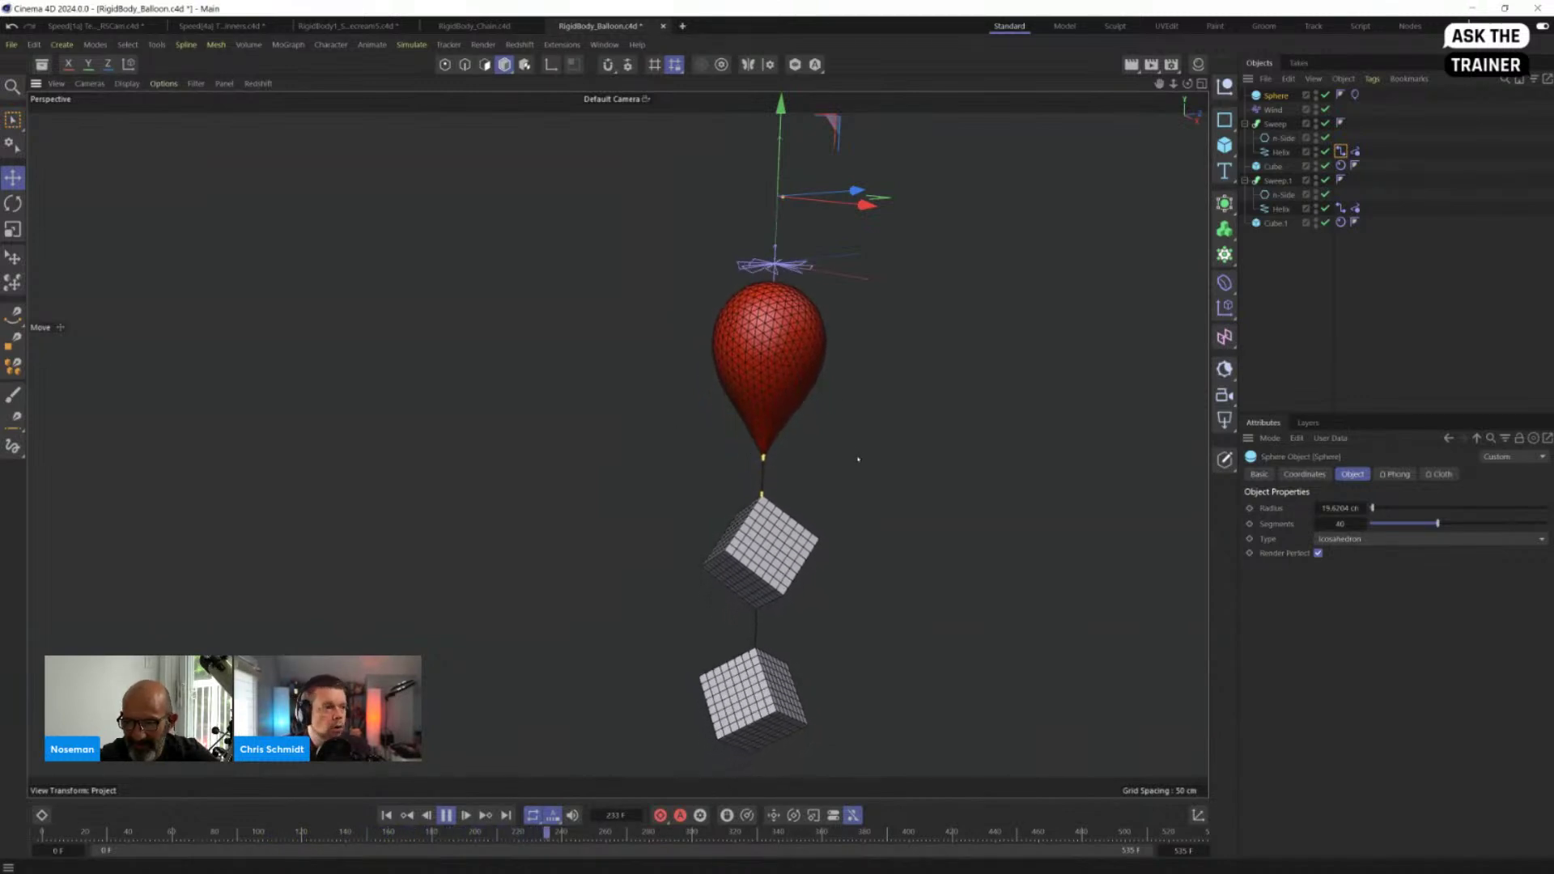
Step: Display the connections of the upper Helix's Connector tag during playback, and stop the balloon simulation
left_click(1268, 338)
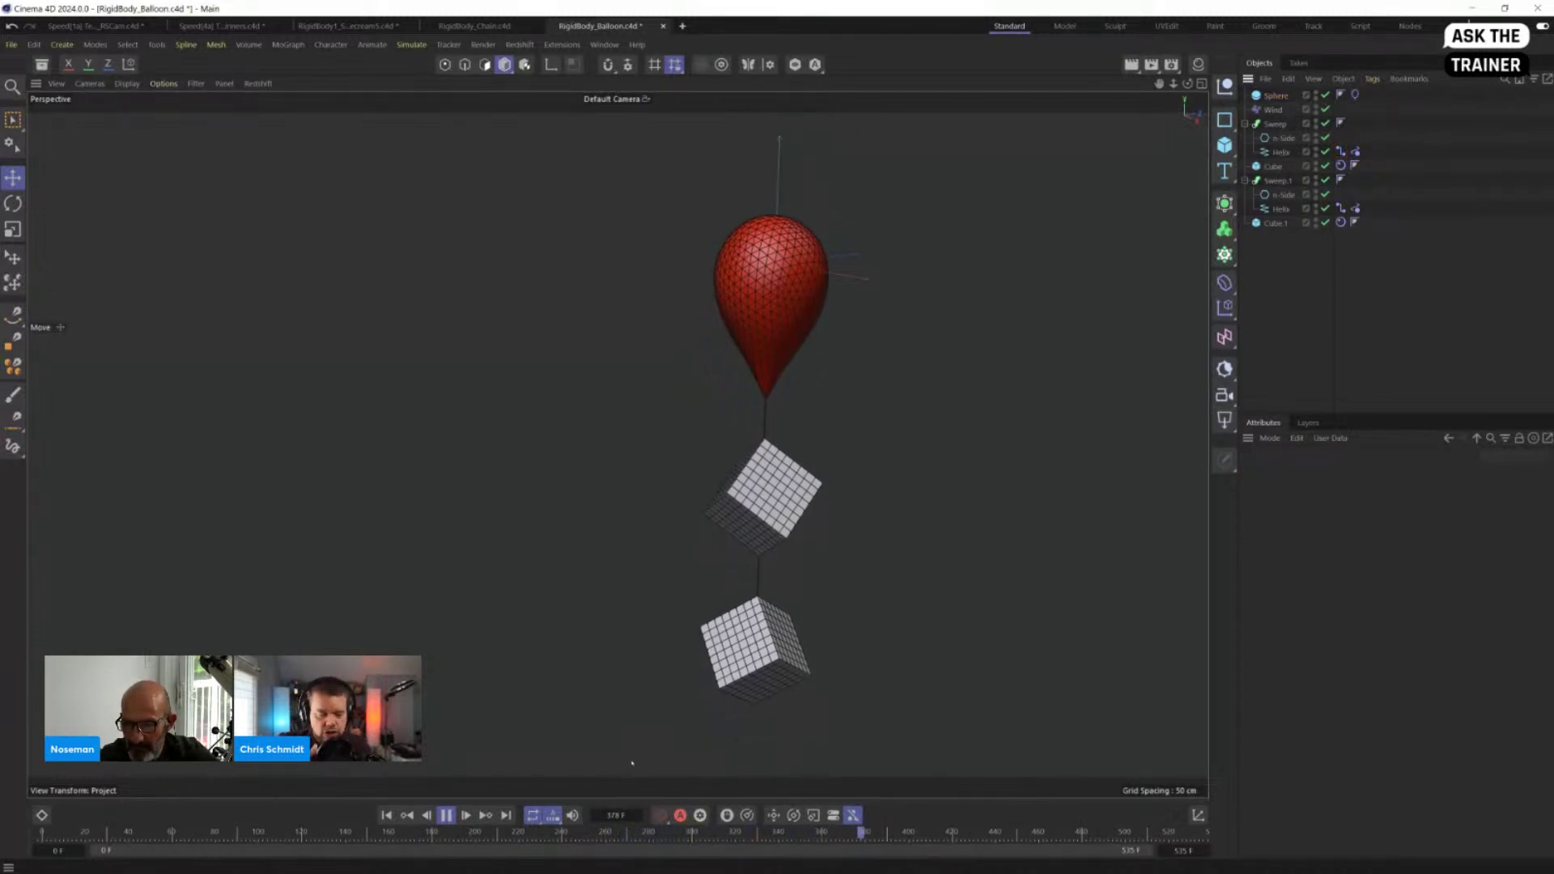
left_click(1342, 152)
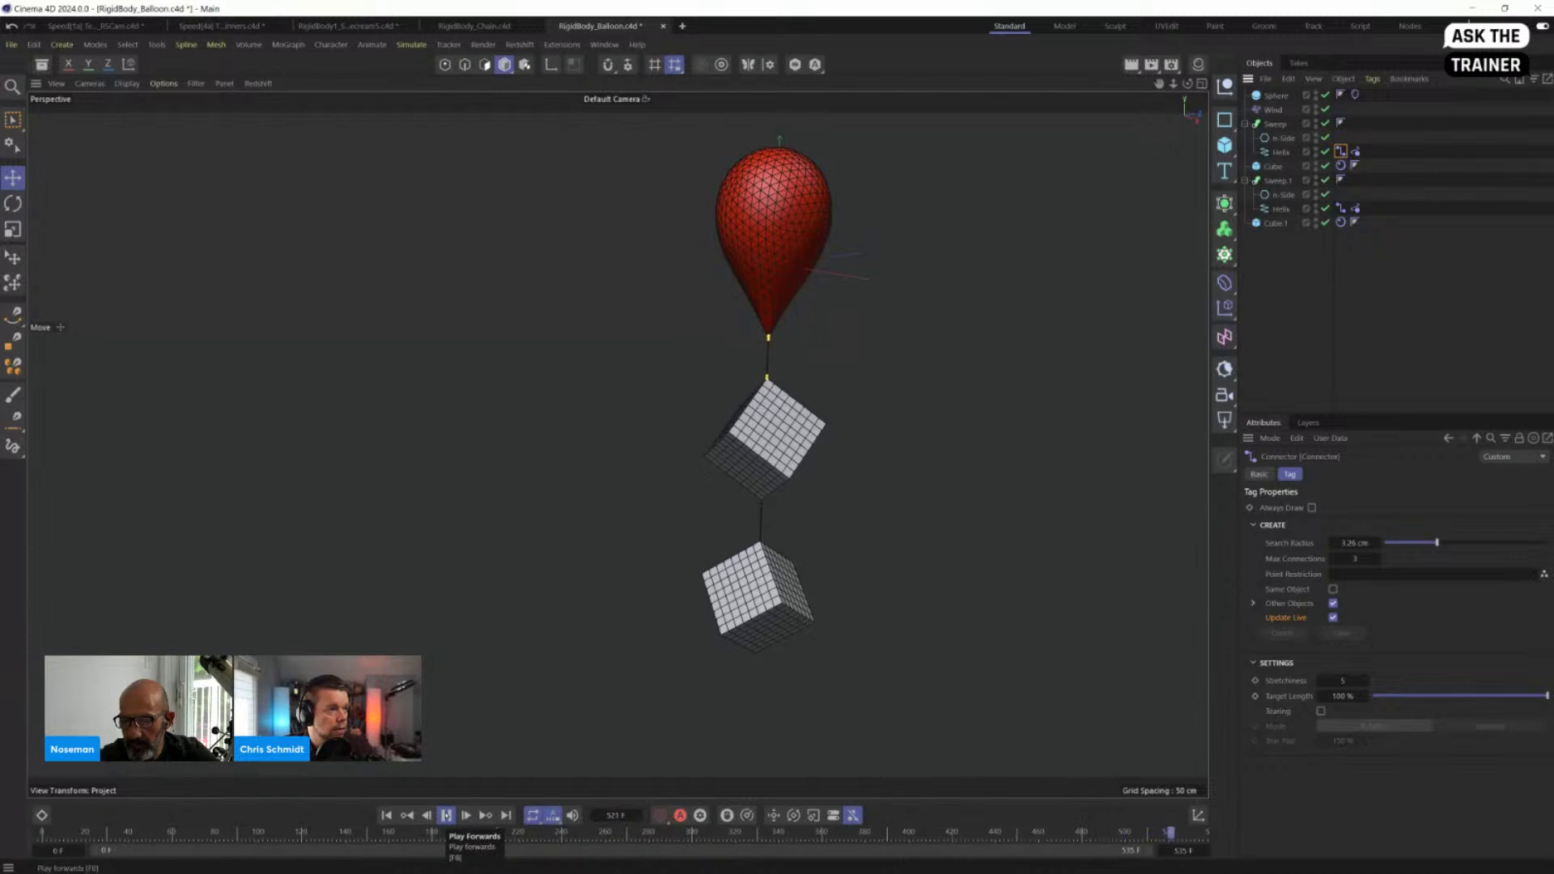
left_click(446, 815)
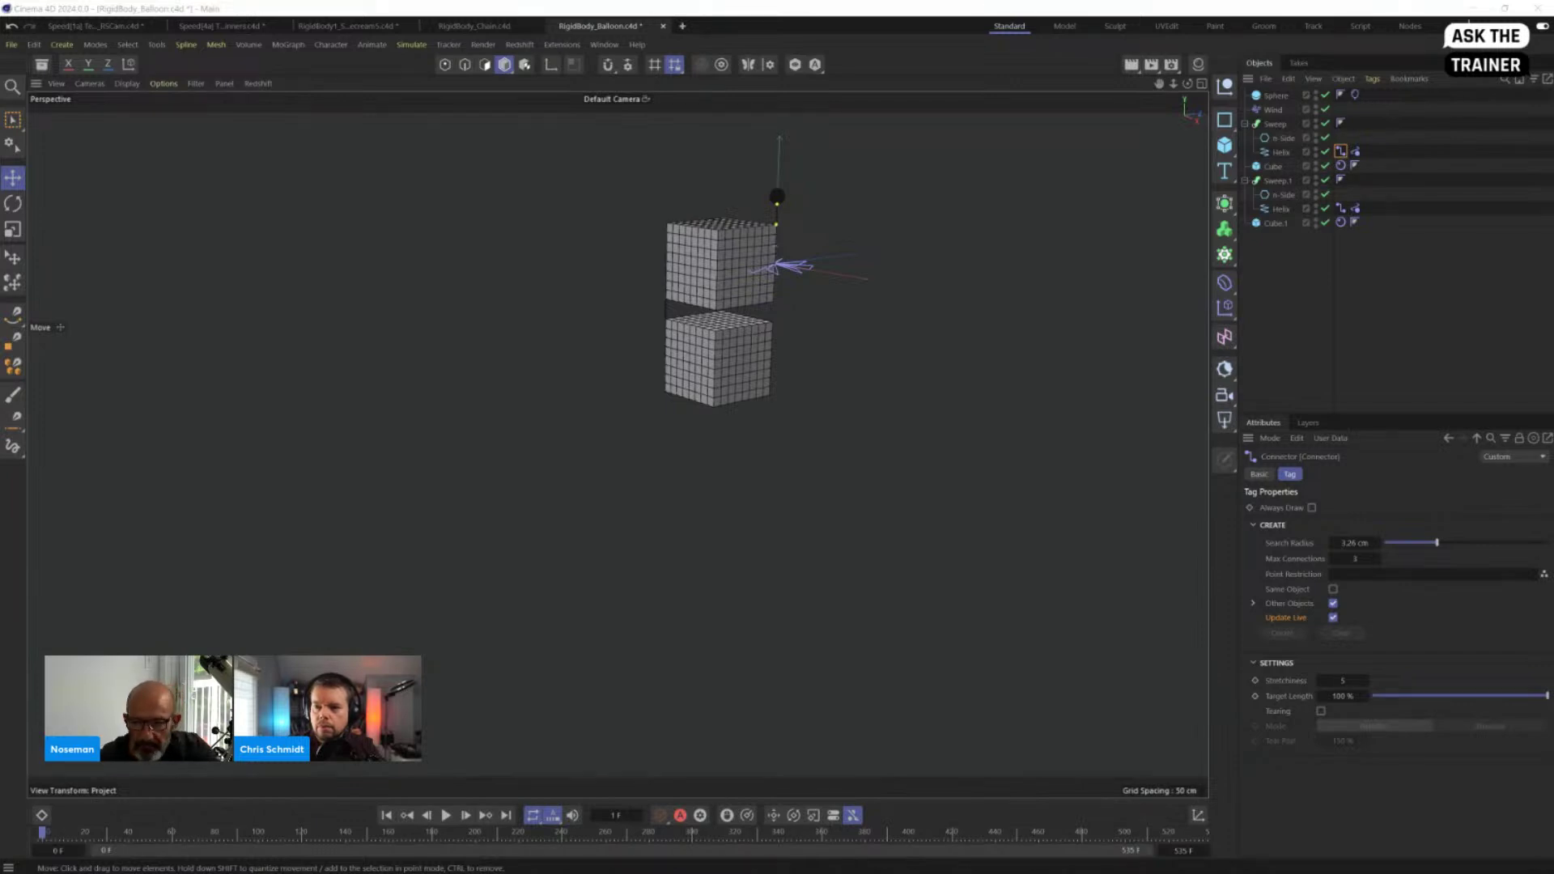
Step: Open the RigidBody_Tarp_Shute.c4d scene and play its parachute simulation, stopping it after a while
left_click_drag(0, 477, 514, 479)
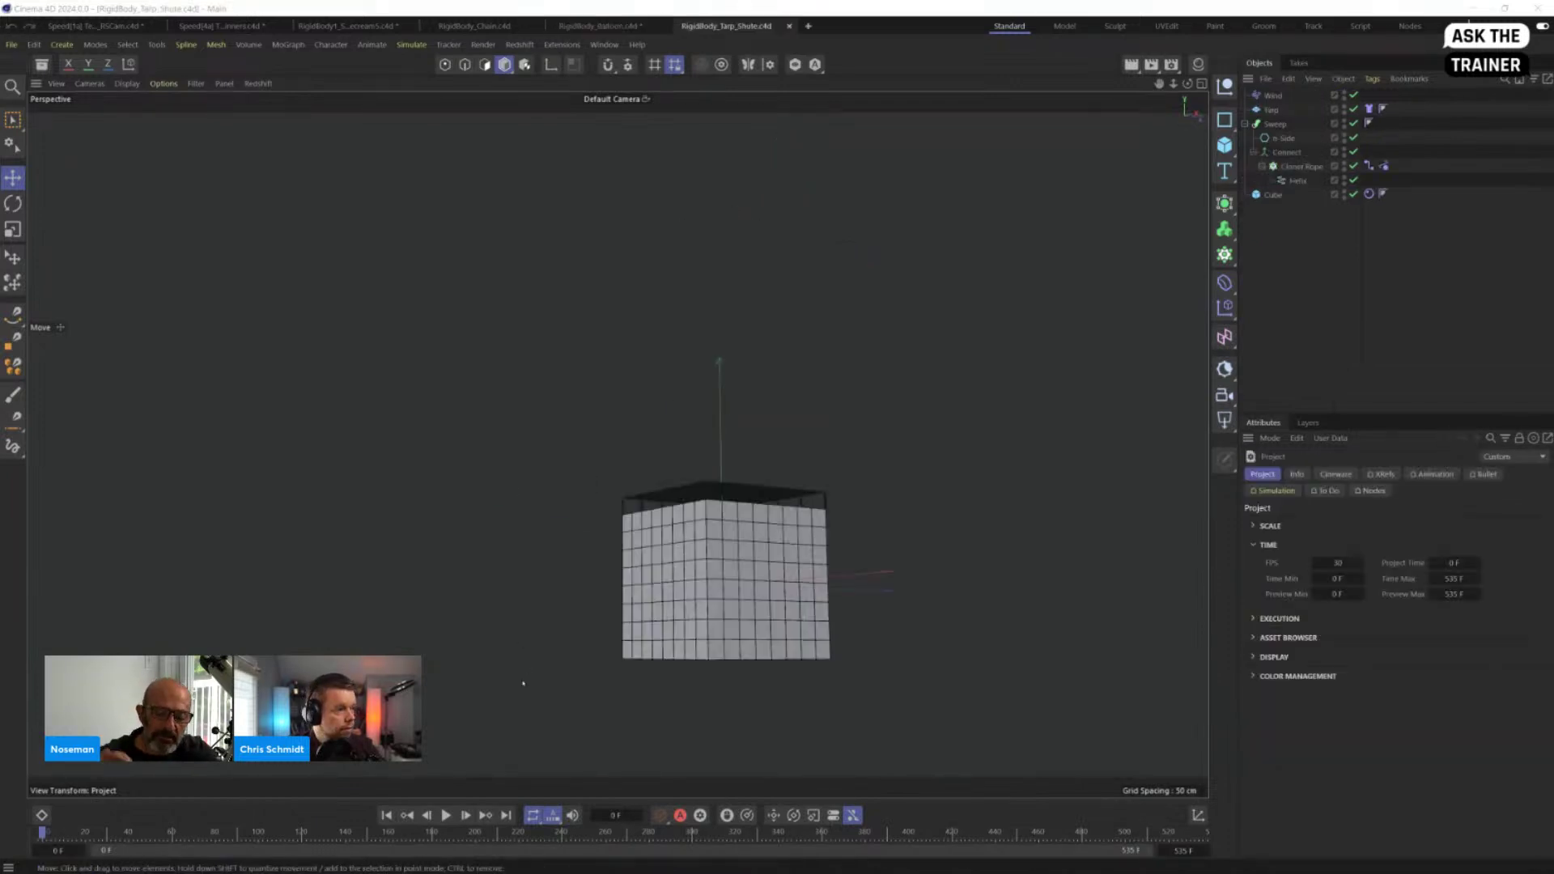
left_click(446, 817)
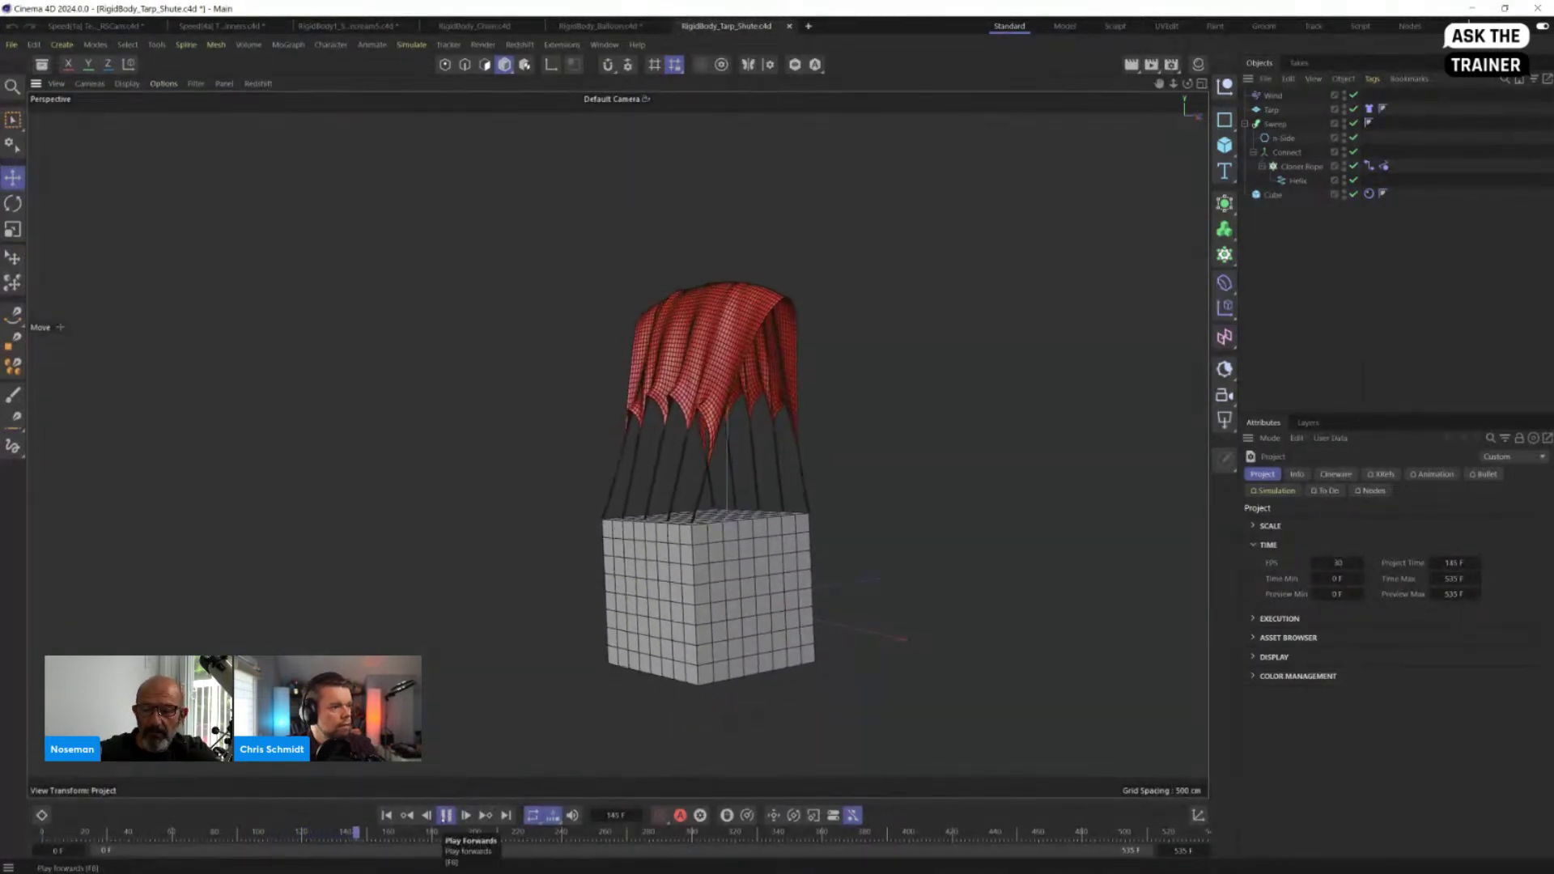
left_click(446, 815)
Step: Open the RigidBody_Tarp_Shute_Balloon.c4d scene, watch its simulation play, and return to the first frame to examine the starting setup
left_click_drag(603, 873, 611, 363)
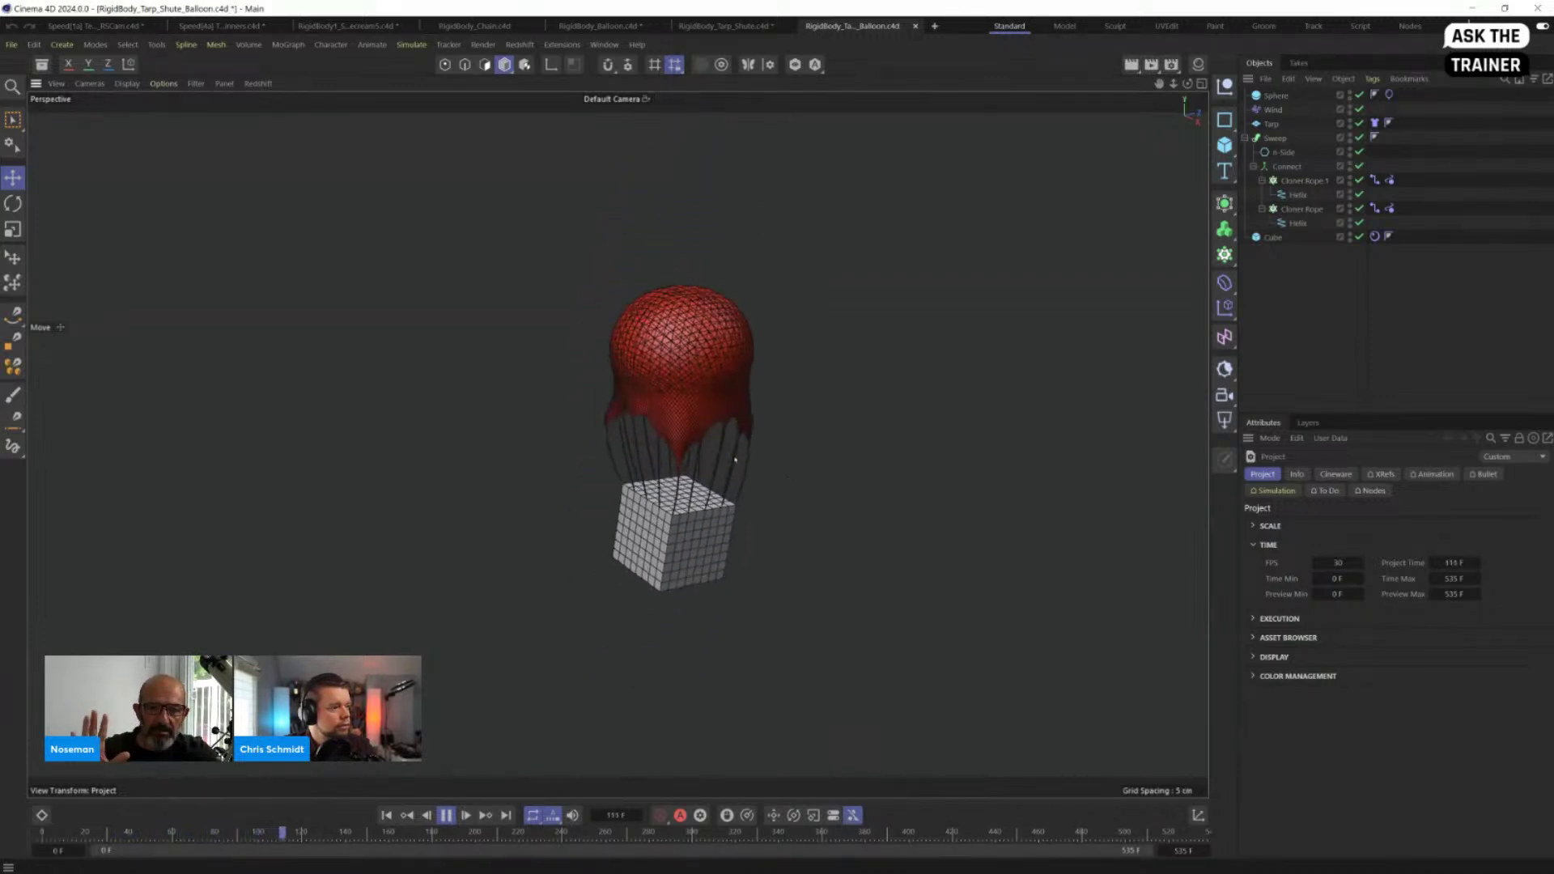
right_click_drag(703, 472, 640, 445, "alt")
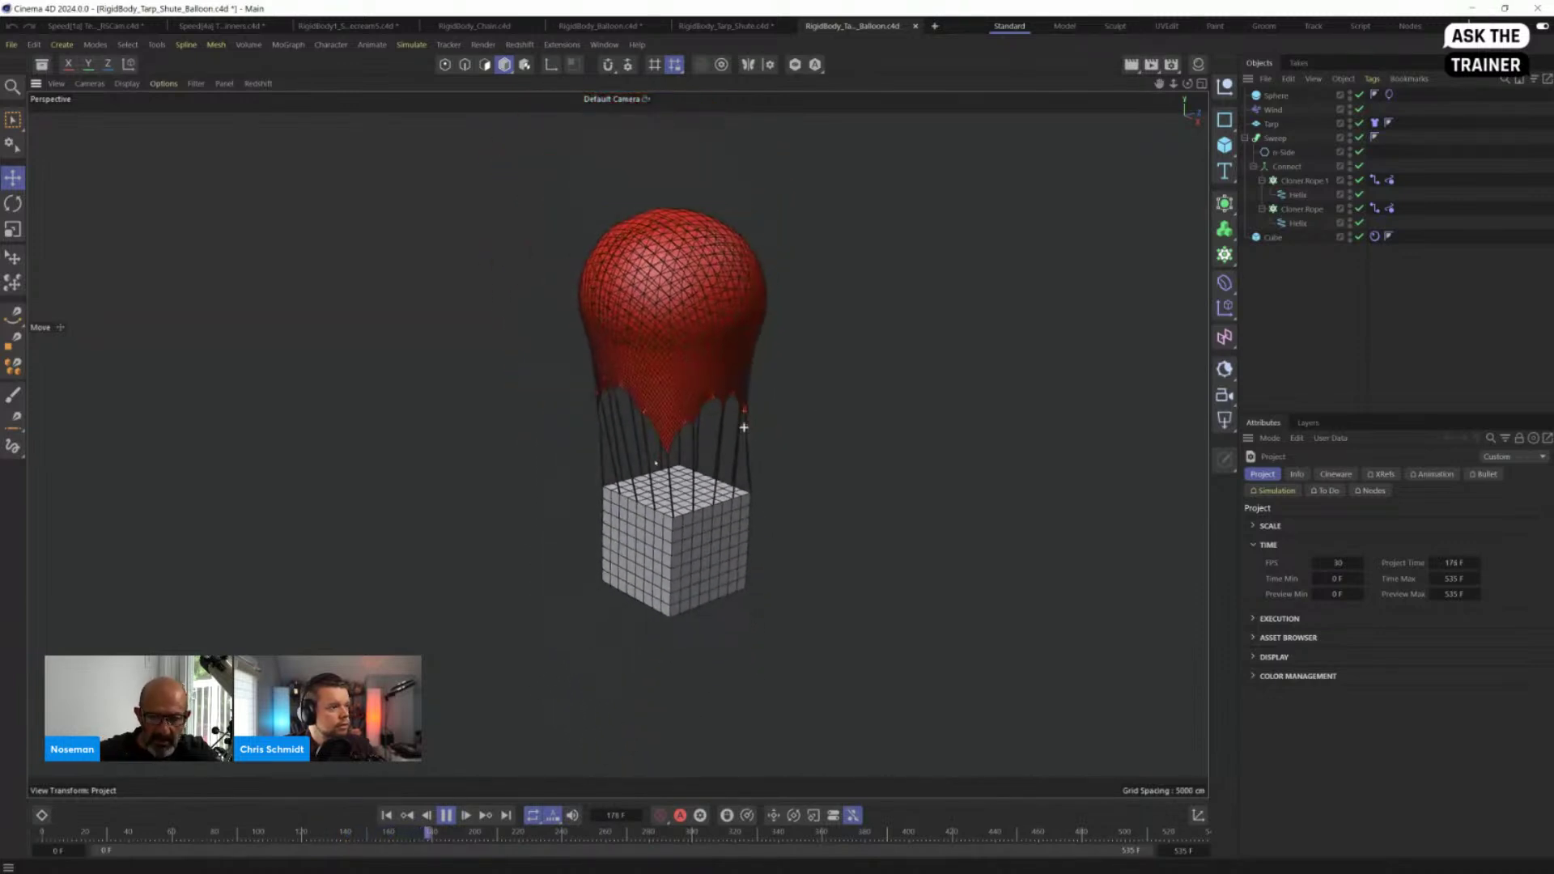
right_click_drag(720, 378, 581, 403, "alt")
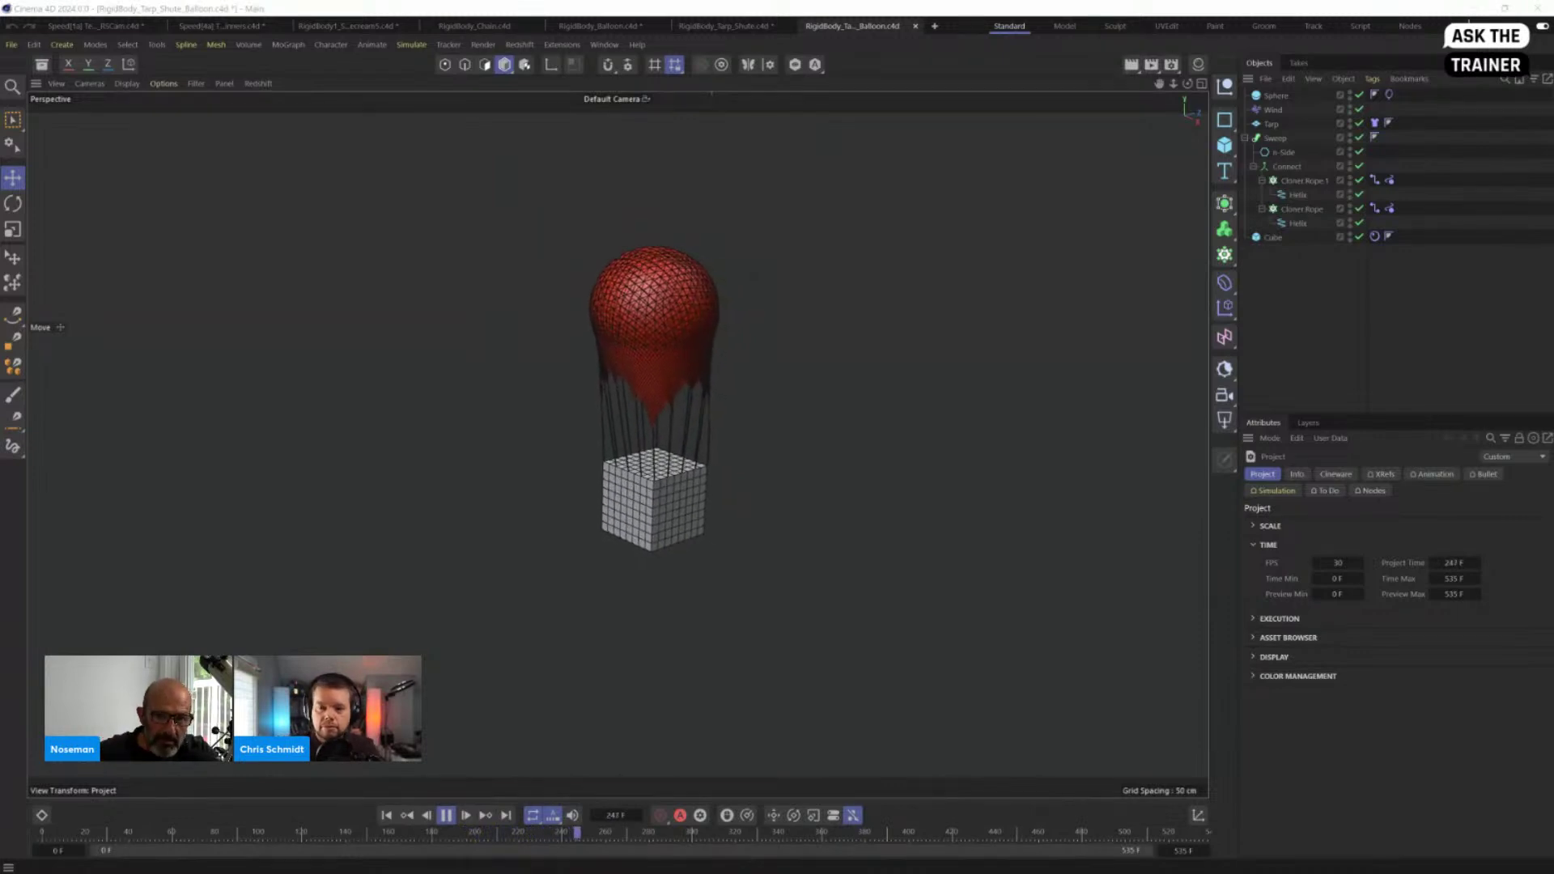
middle_click_drag(580, 438, 576, 515, "alt")
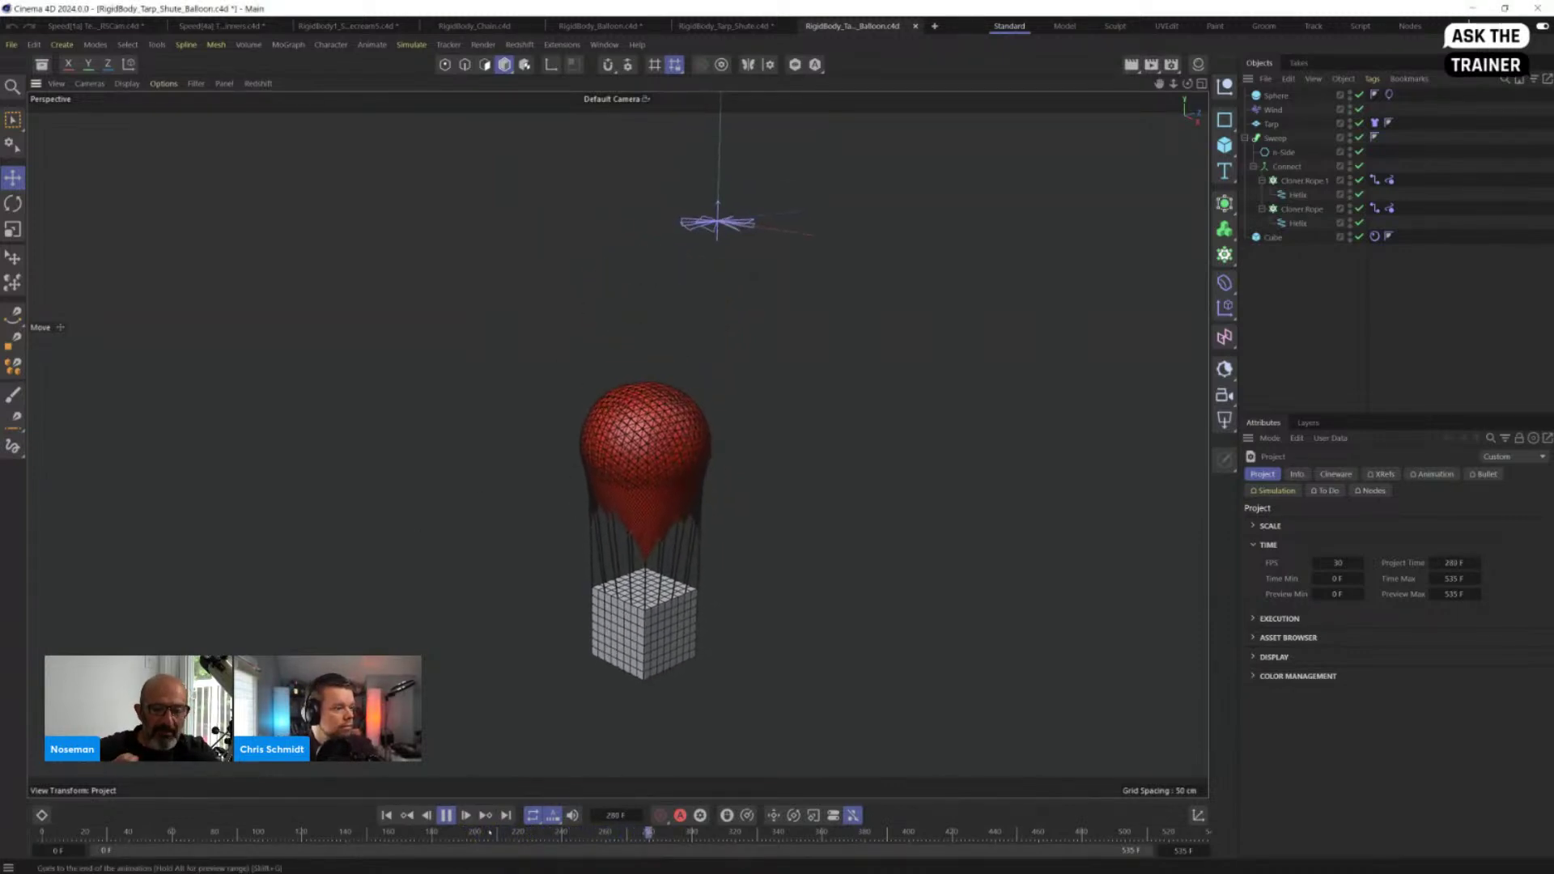
left_click(446, 815)
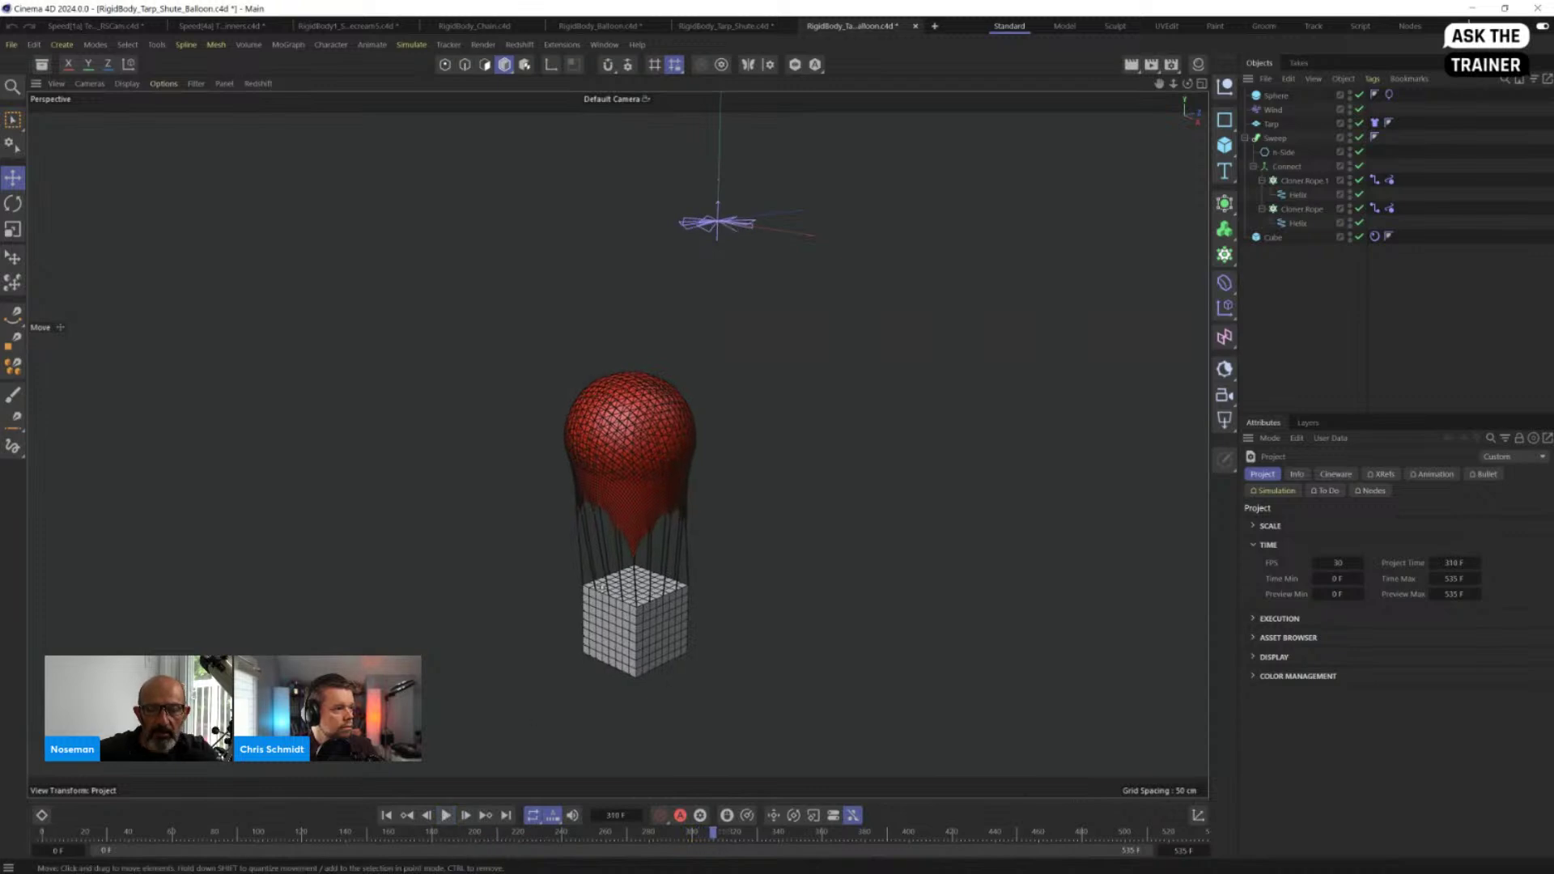
left_click(387, 815)
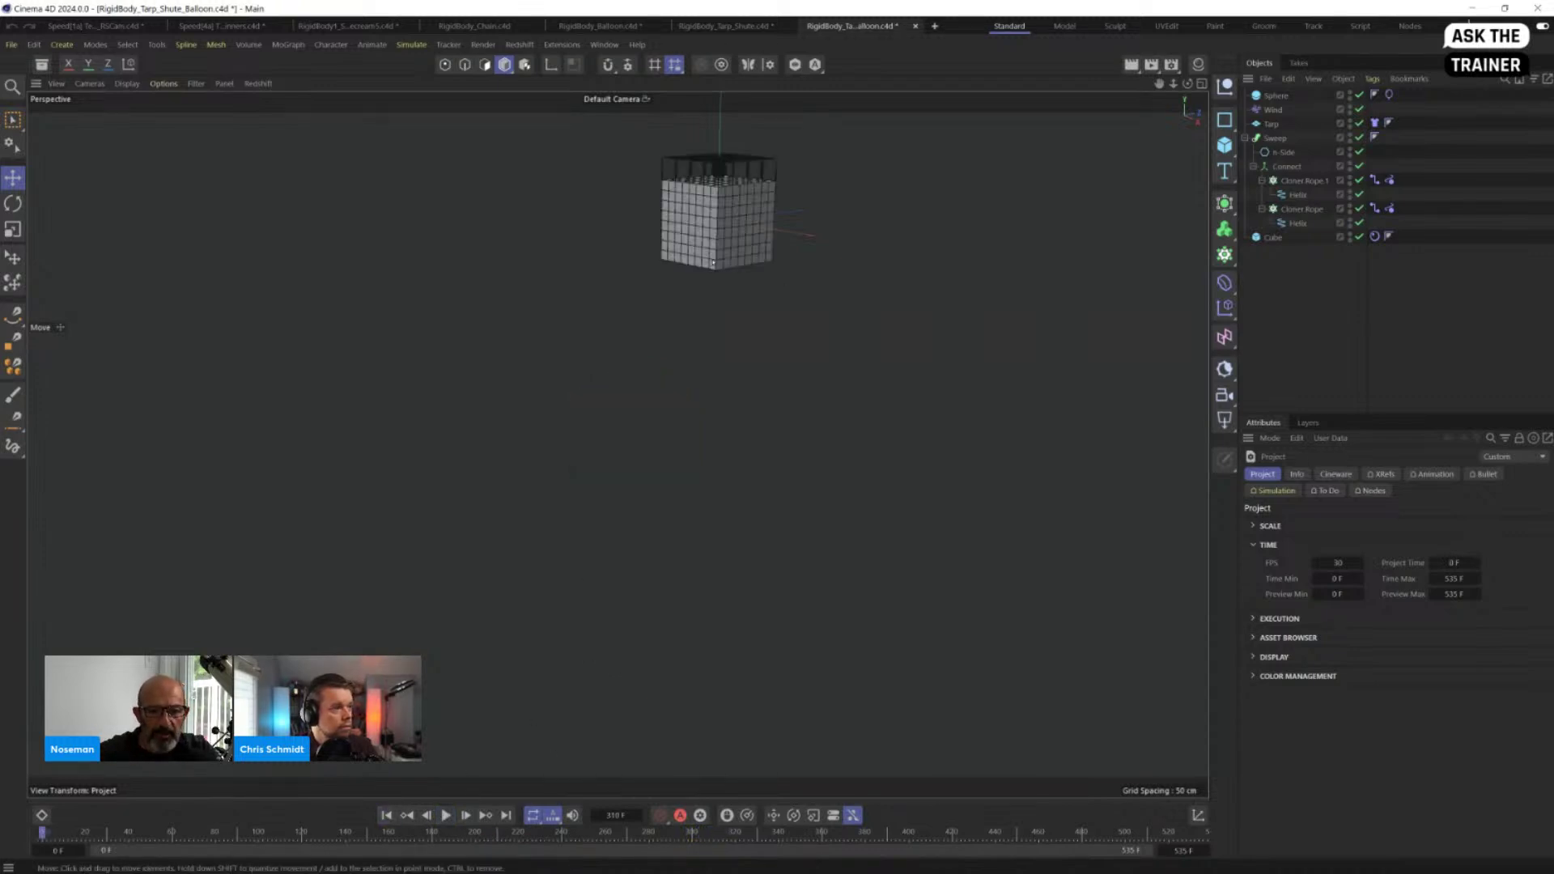
middle_click_drag(716, 212, 702, 444, "alt")
right_click_drag(702, 444, 777, 445, "alt")
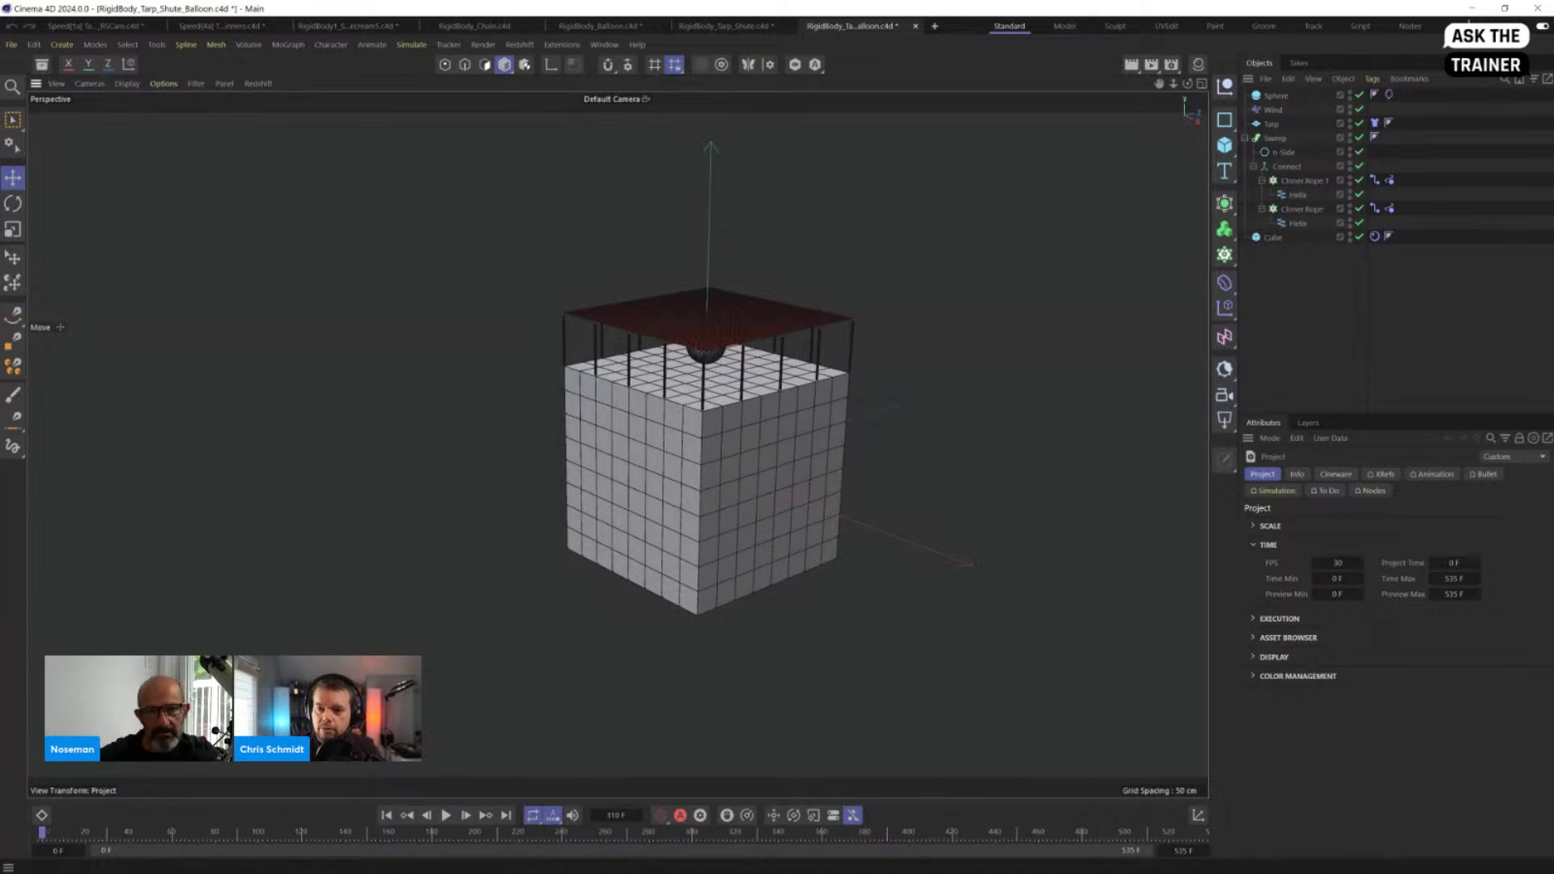
Step: Open the RigidBody_Tape3.c4d scene with the stacked rolls of coloured tape
left_click_drag(0, 467, 489, 467)
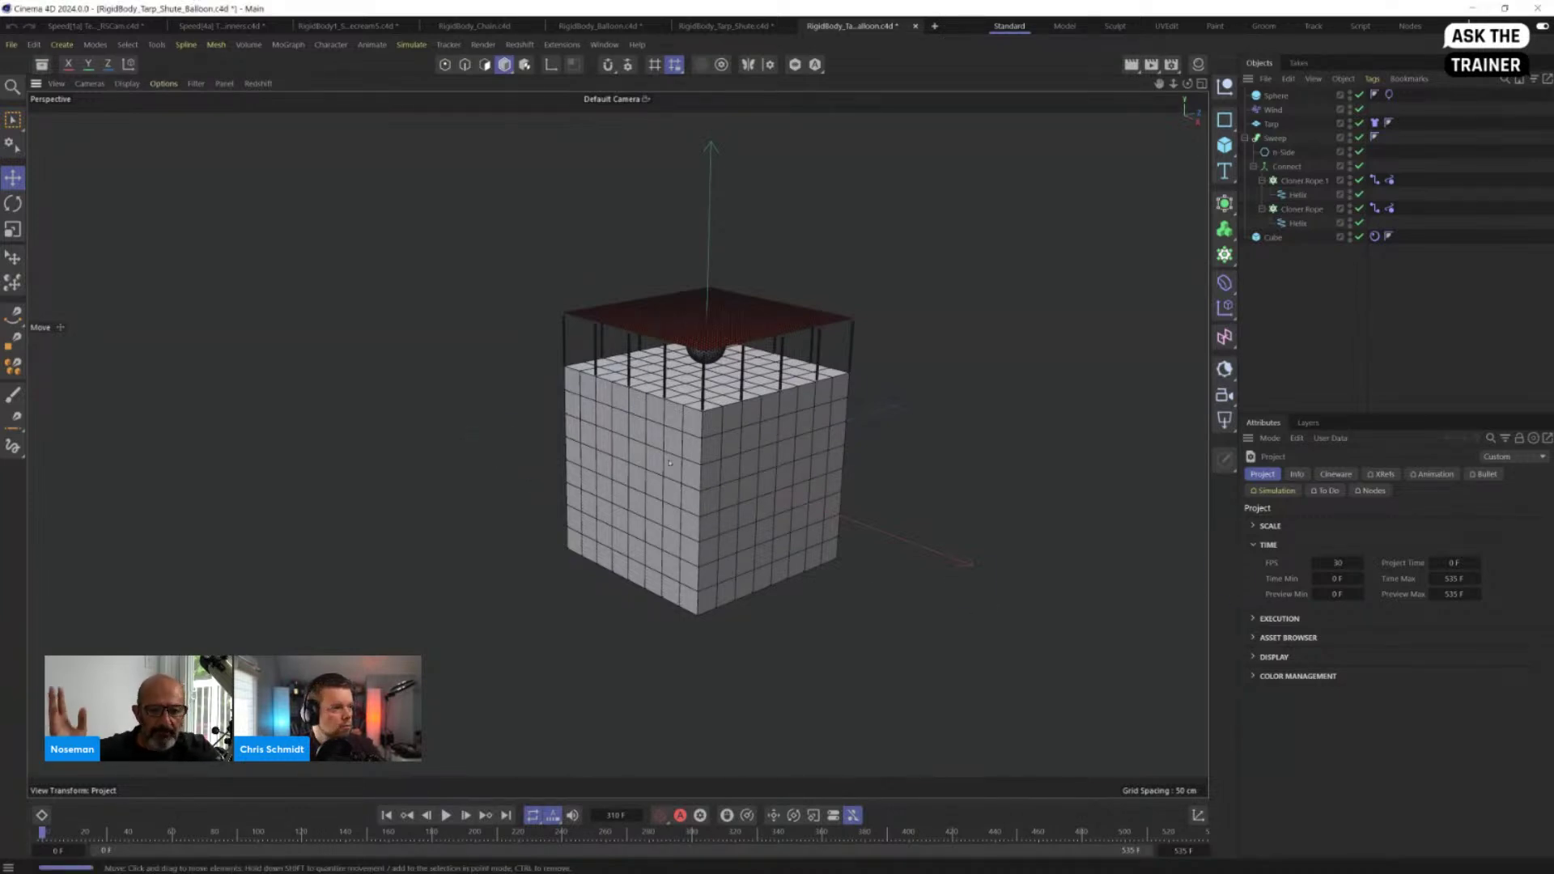
scroll(802, 410, "down", 2)
middle_click_drag(695, 410, 624, 443, "alt")
scroll(634, 443, "down", 1)
middle_click_drag(665, 465, 761, 504, "alt")
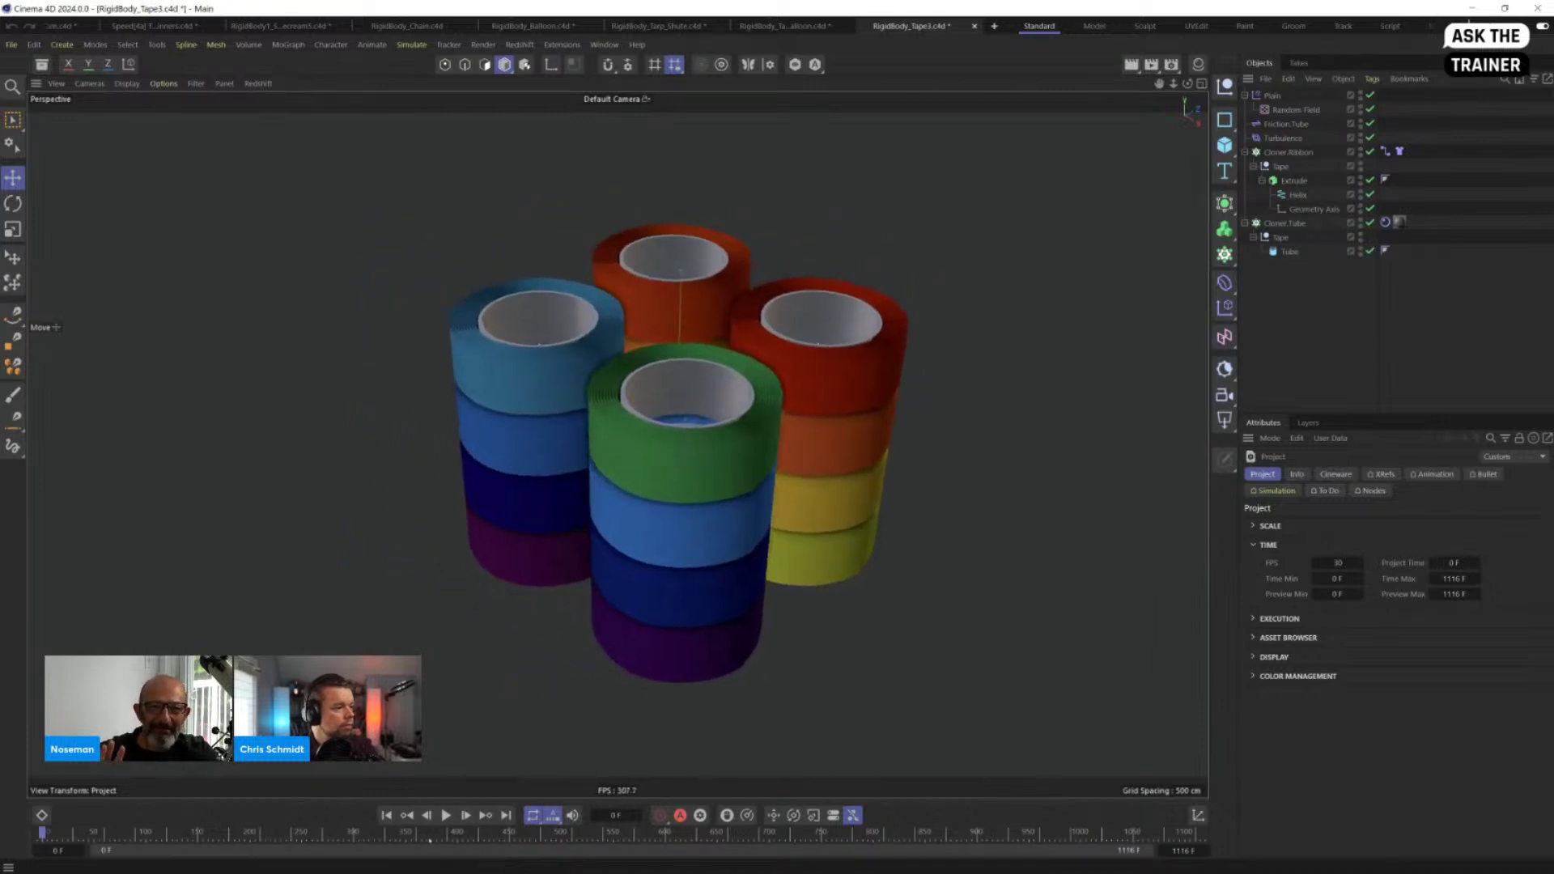
Step: Play the tape roll simulation to check the unrolling tapes, and return to the first frame
left_click(446, 816)
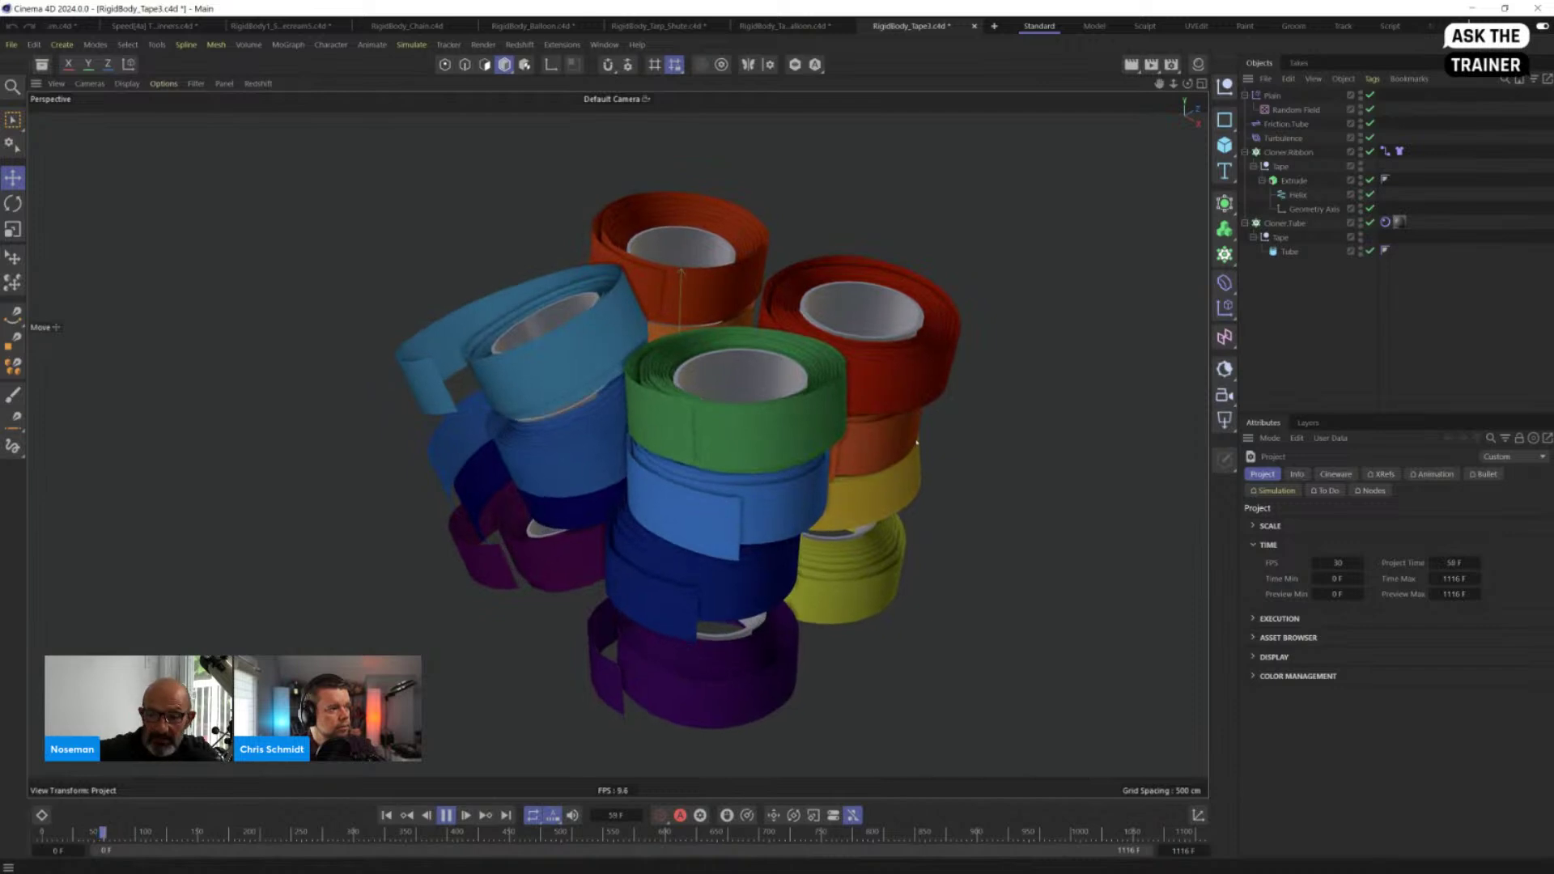
middle_click_drag(875, 397, 766, 442, "alt")
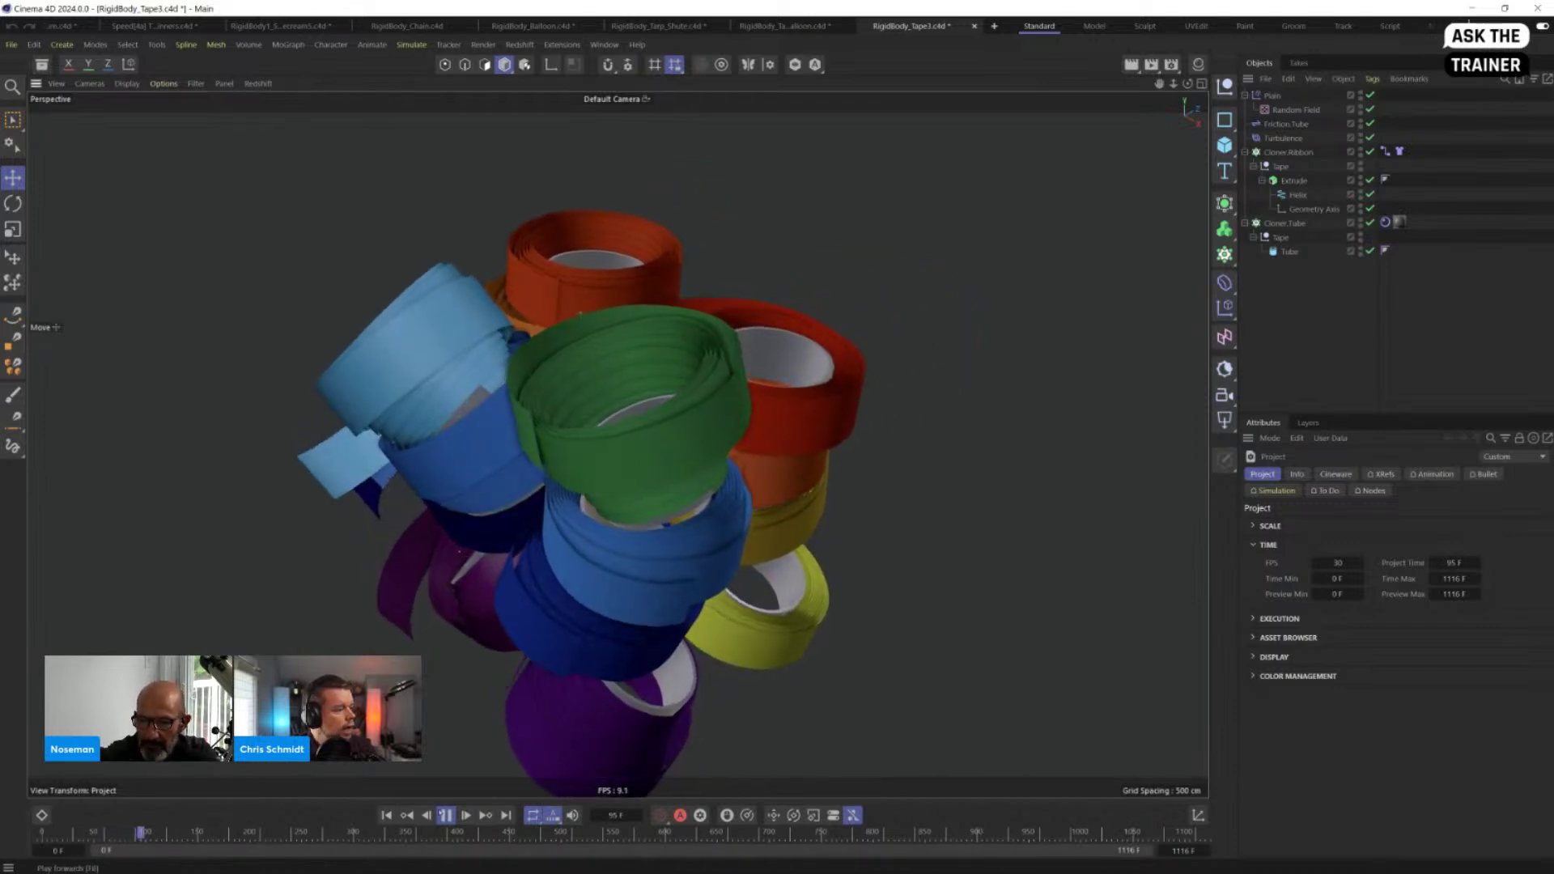
left_click(446, 816)
left_click(387, 815)
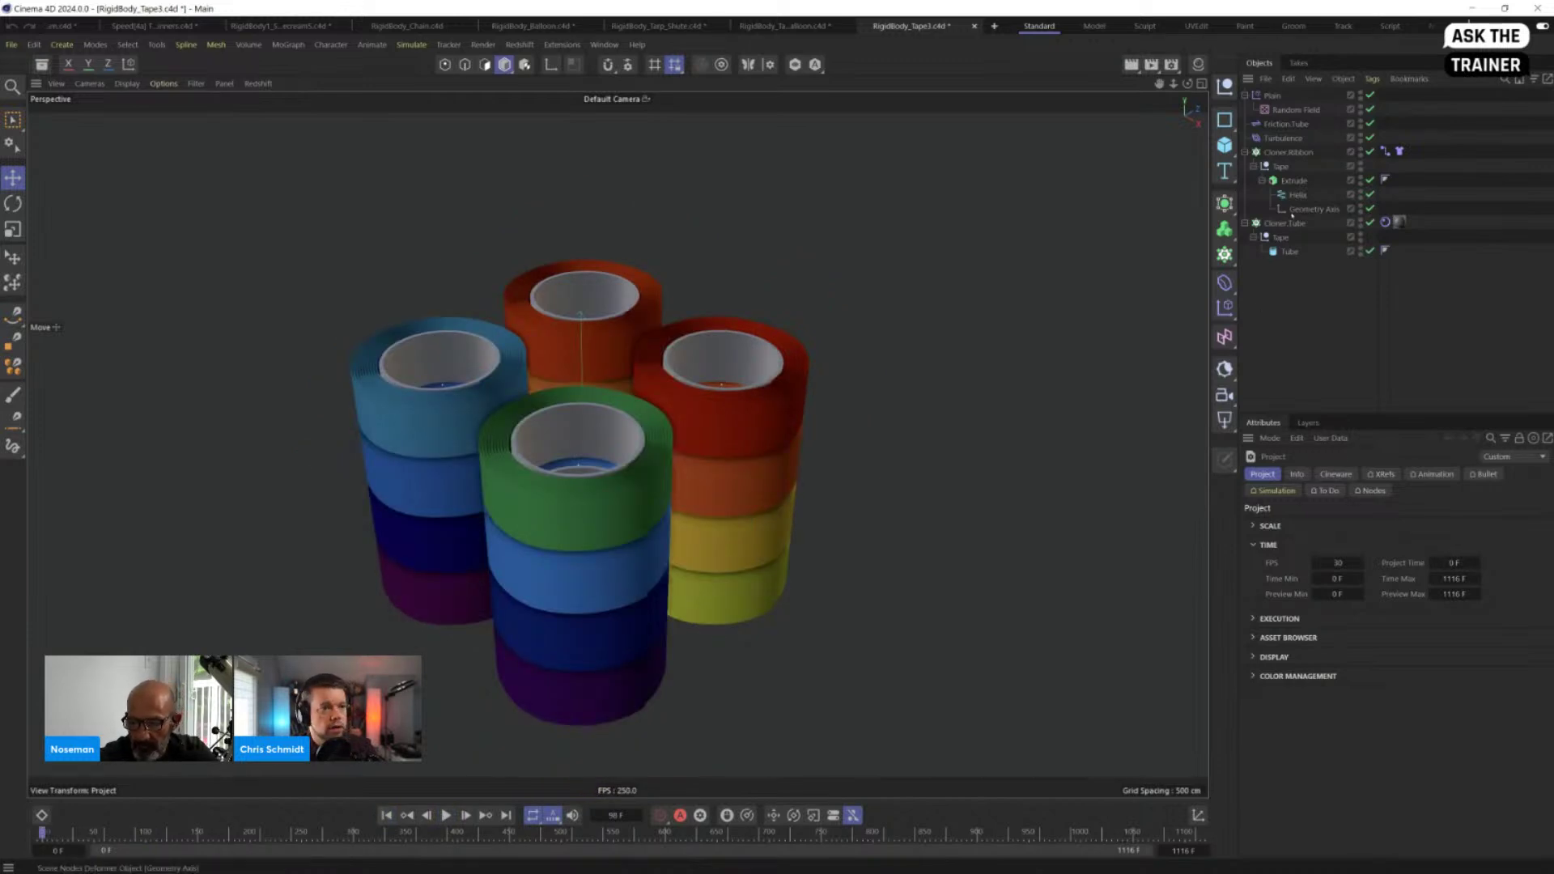
Step: Move the Extrude and the Tape null holding the Tube out of their cloners to isolate a single tape roll
left_click(1293, 181)
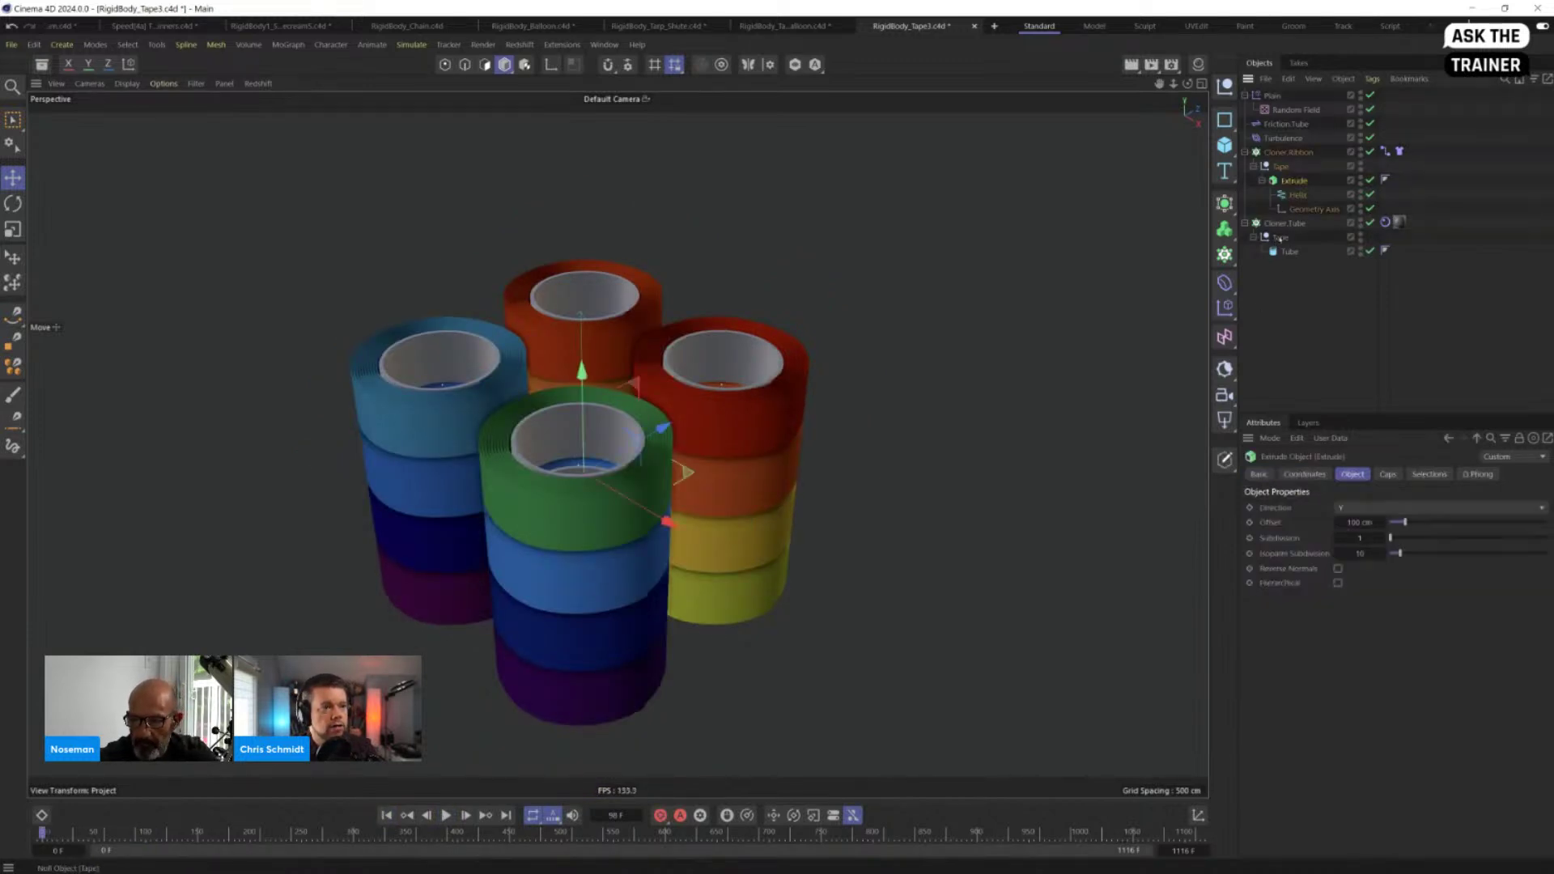
left_click(1281, 237, "ctrl")
left_click_drag(1279, 239, 1317, 296)
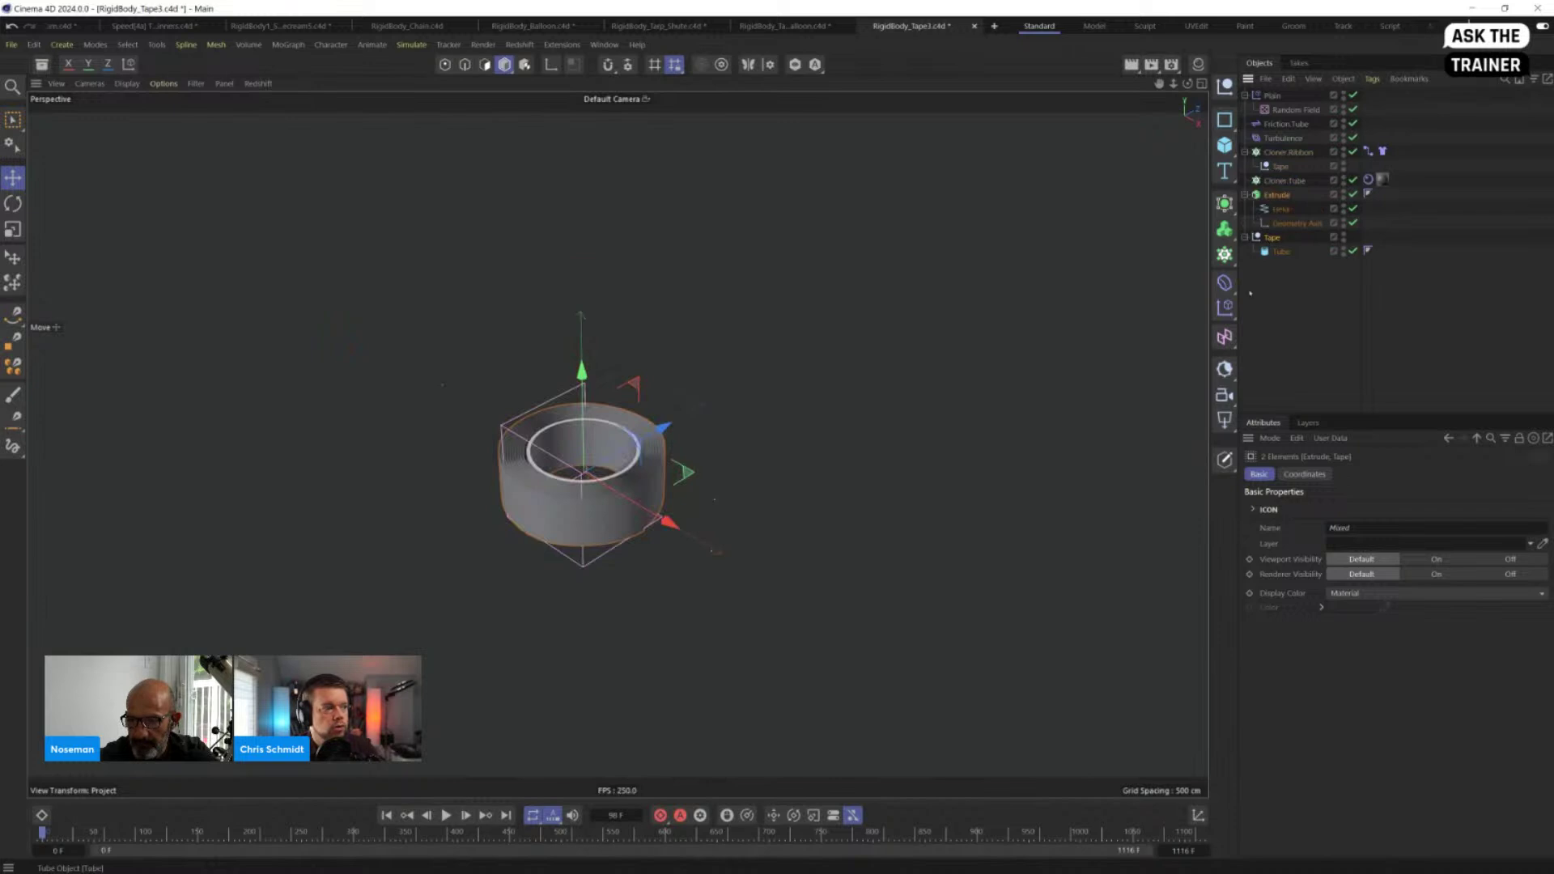
scroll(835, 423, "up", 8)
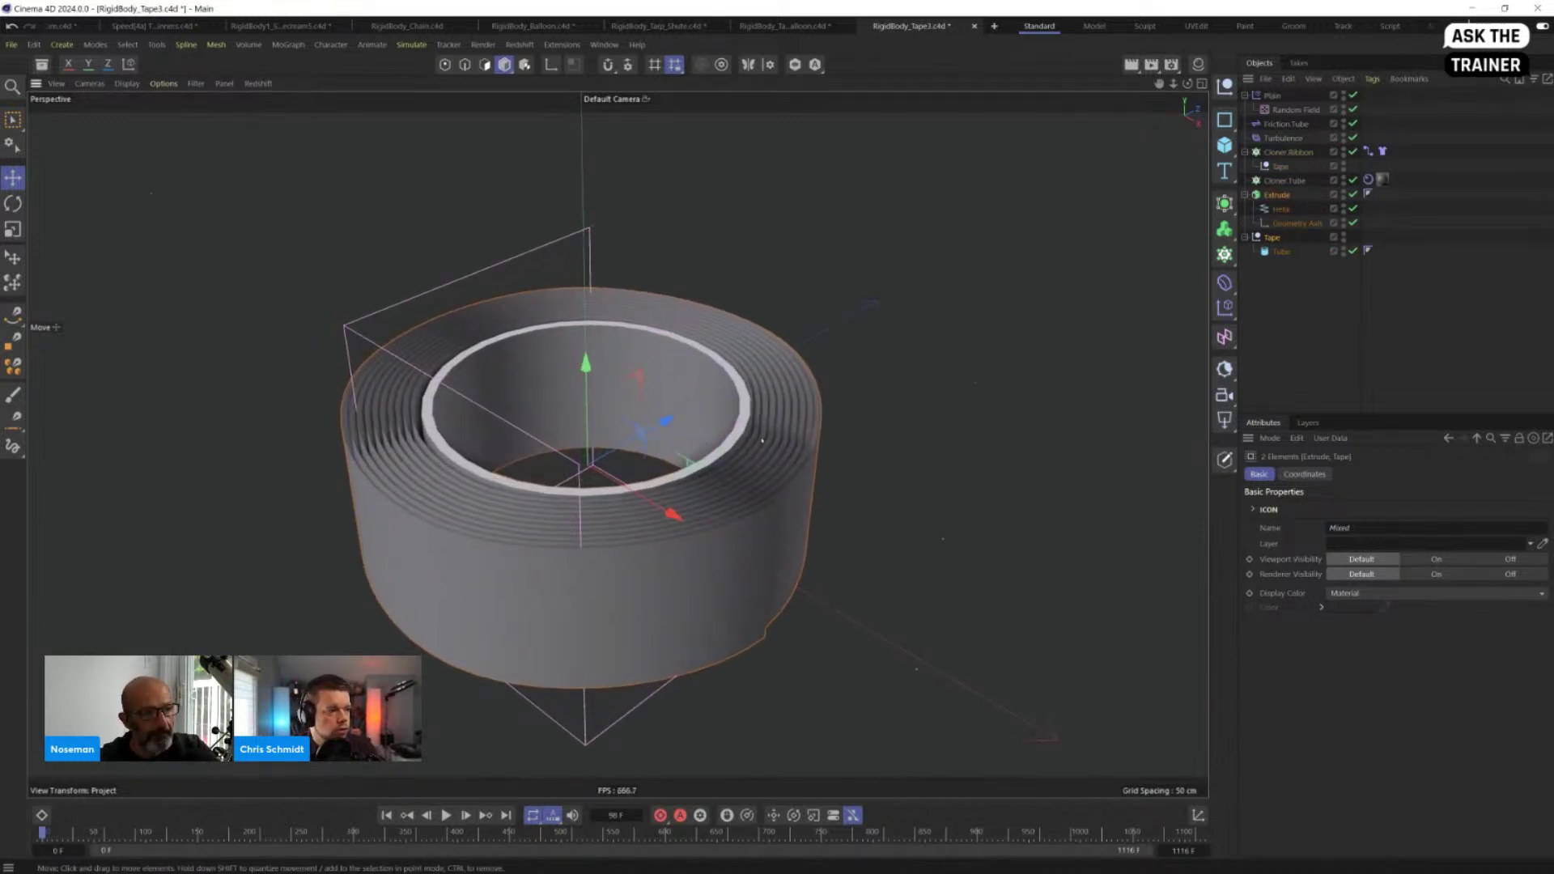
Step: Examine the Helix spline's properties and the tape's shape, switching the Extrude off and on again
left_click(1281, 209)
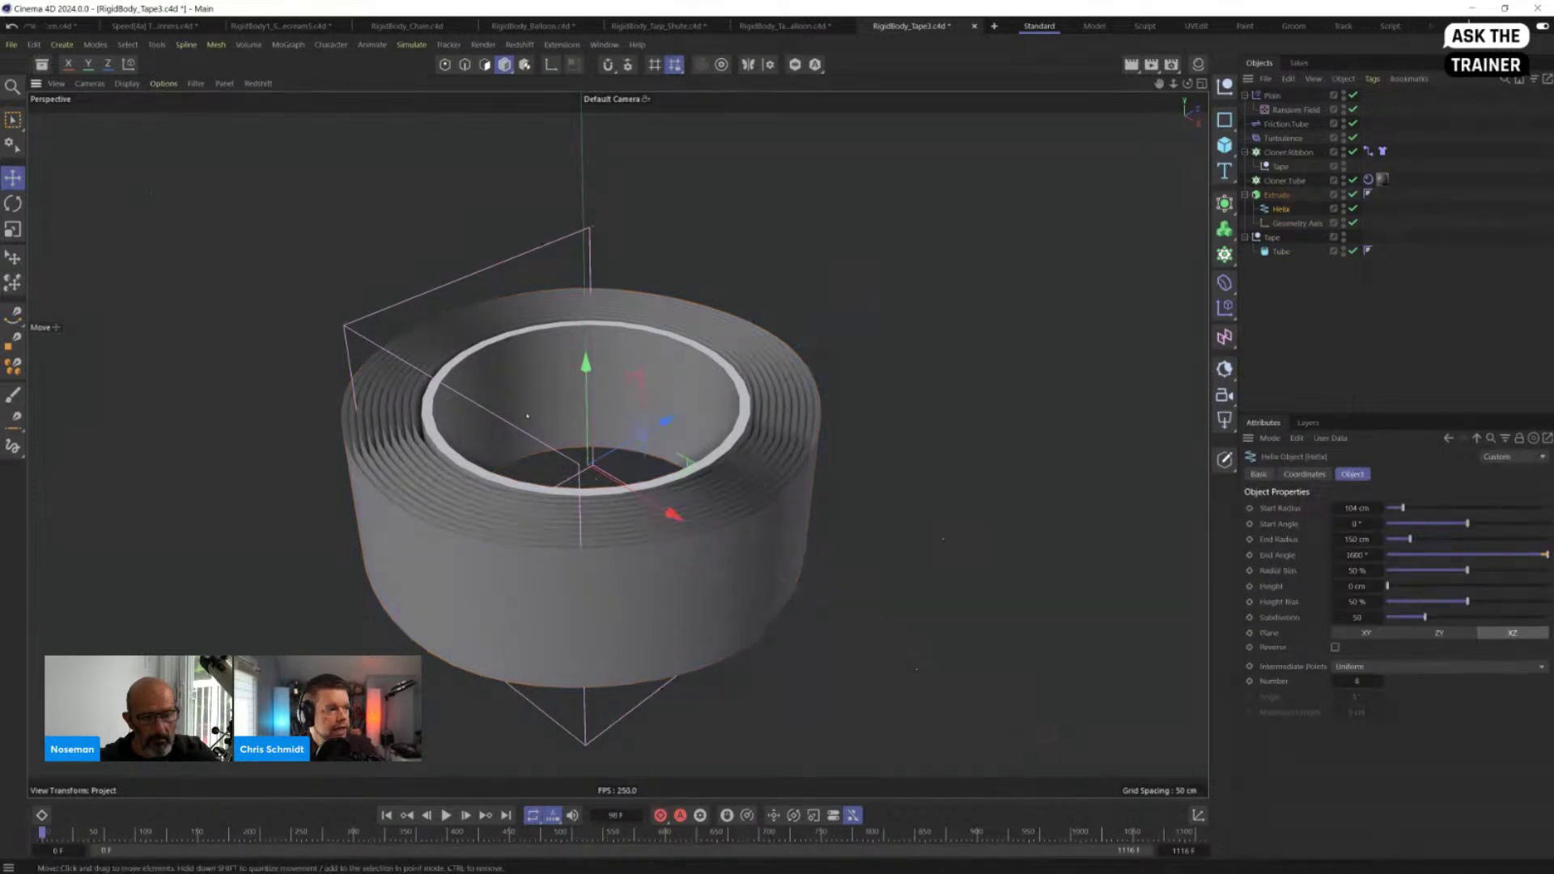
left_click_drag(528, 416, 447, 345, "alt")
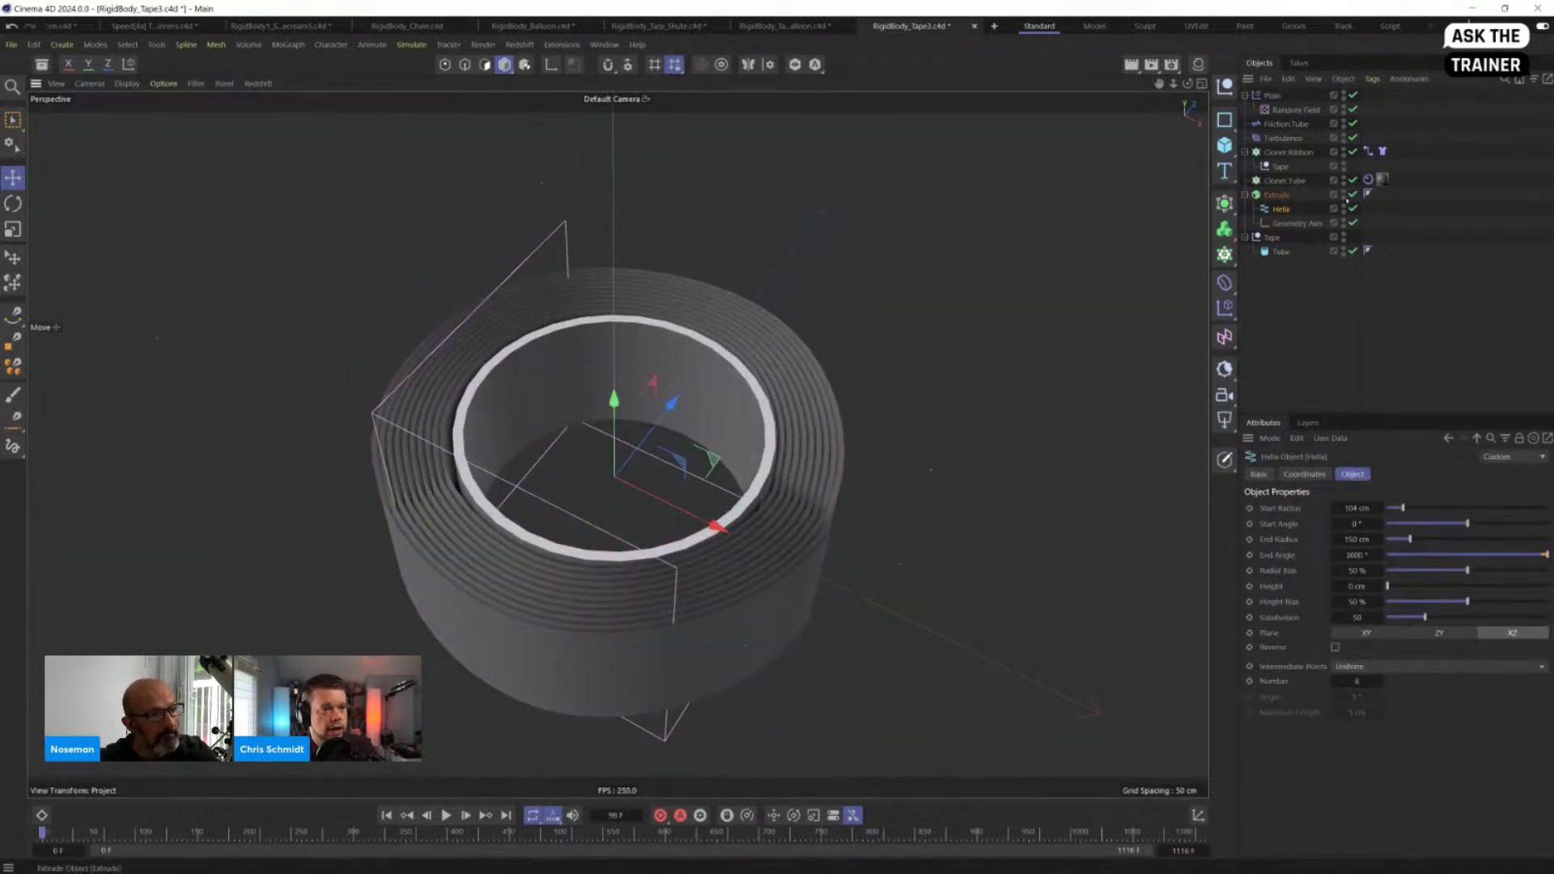
left_click(1352, 194)
left_click(1353, 194)
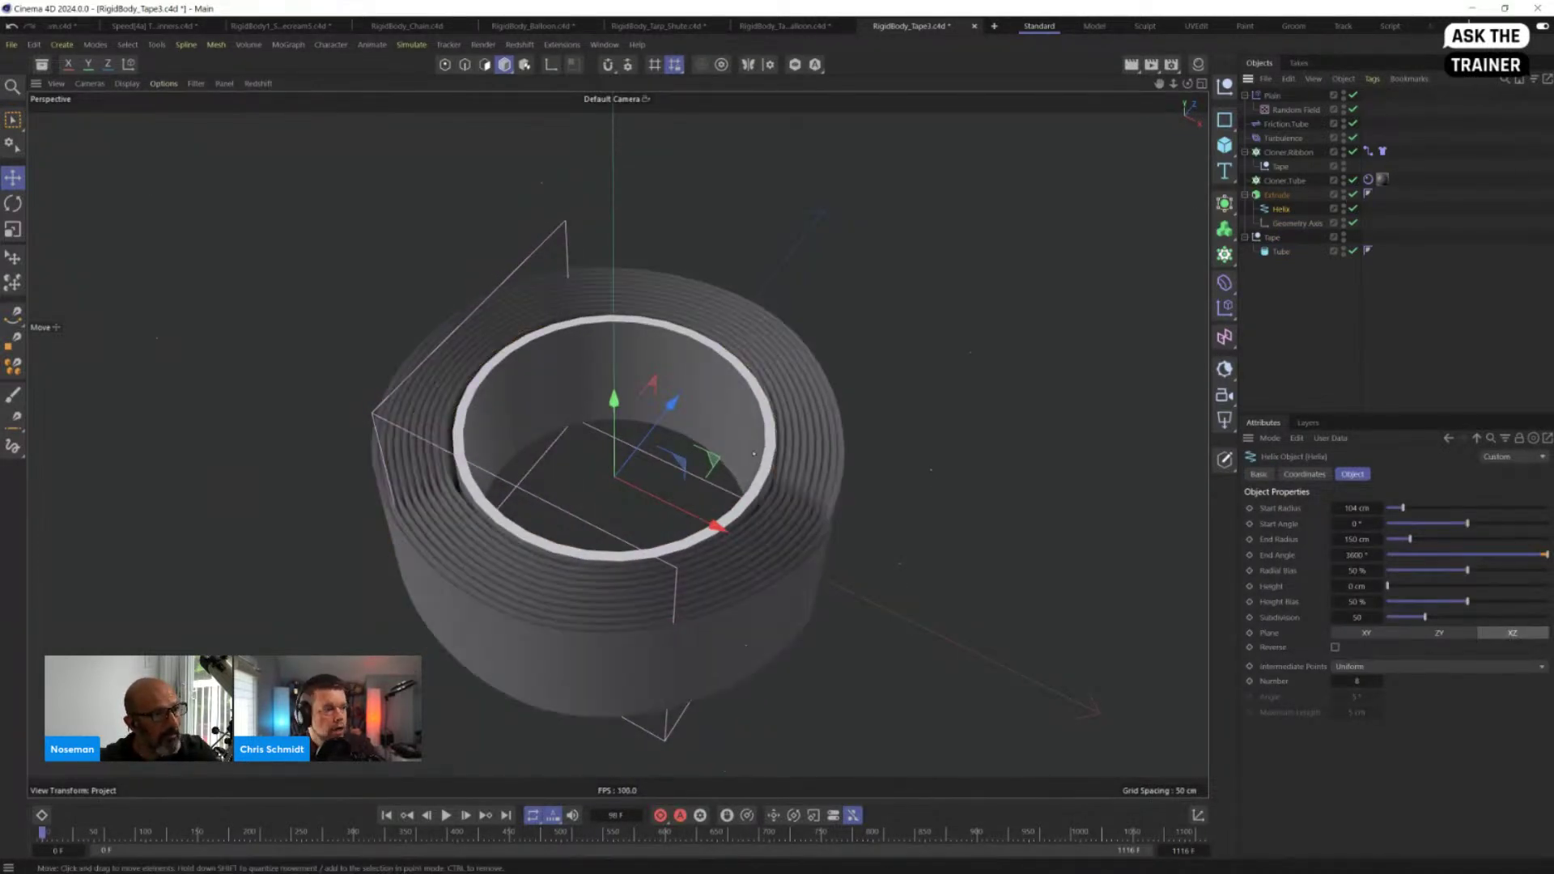
Step: Display the tape roll with shaded surfaces and edge lines, and inspect its wound layers up close
scroll(831, 528, "up", 6)
scroll(830, 518, "down", 5)
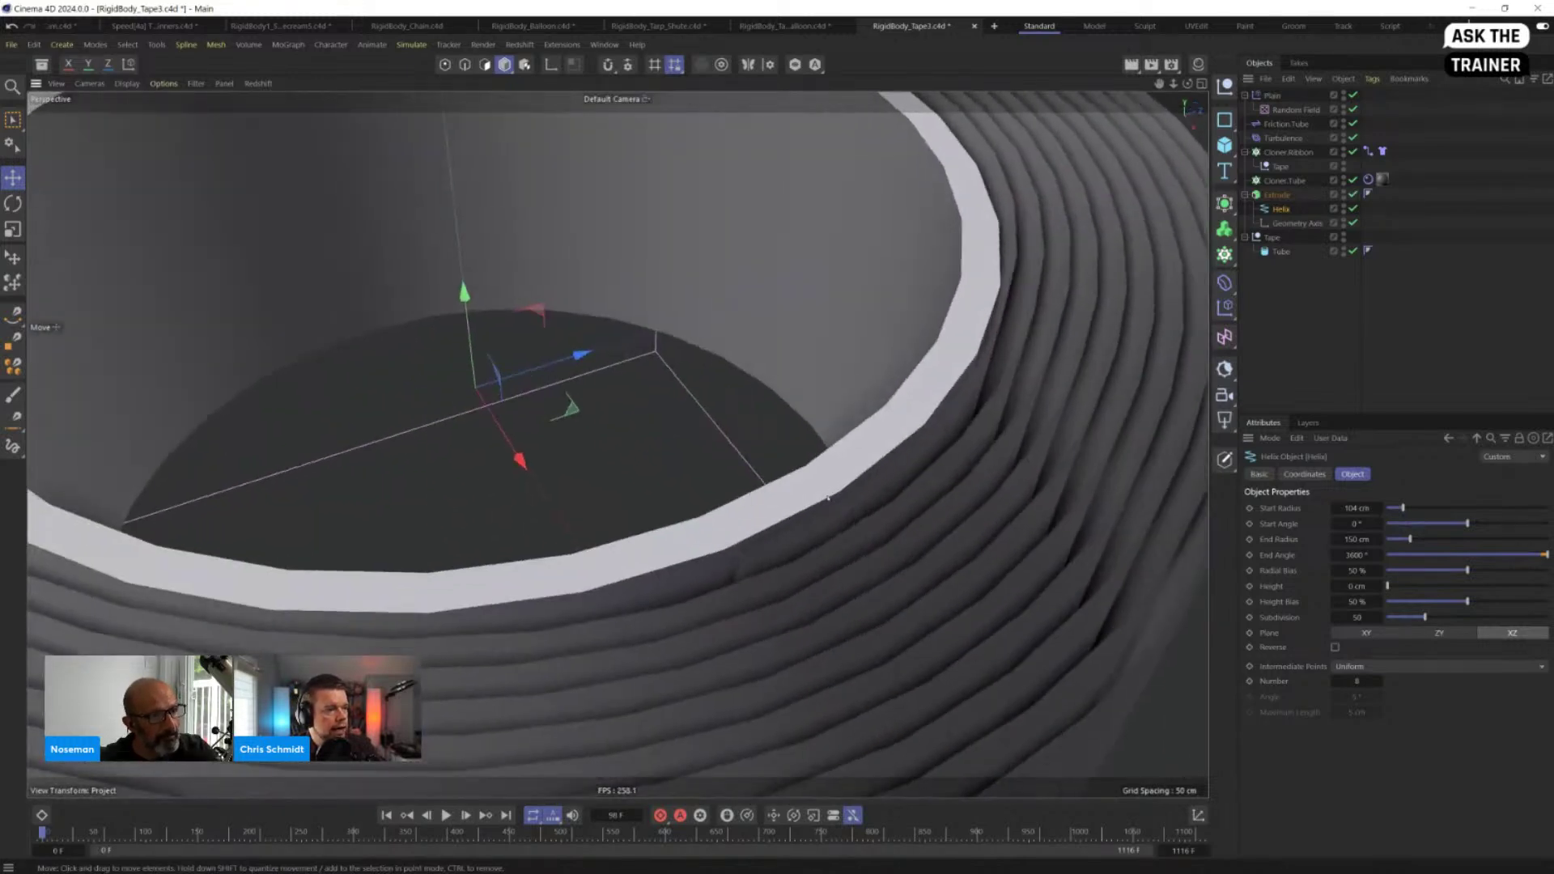
key("n")
key("b")
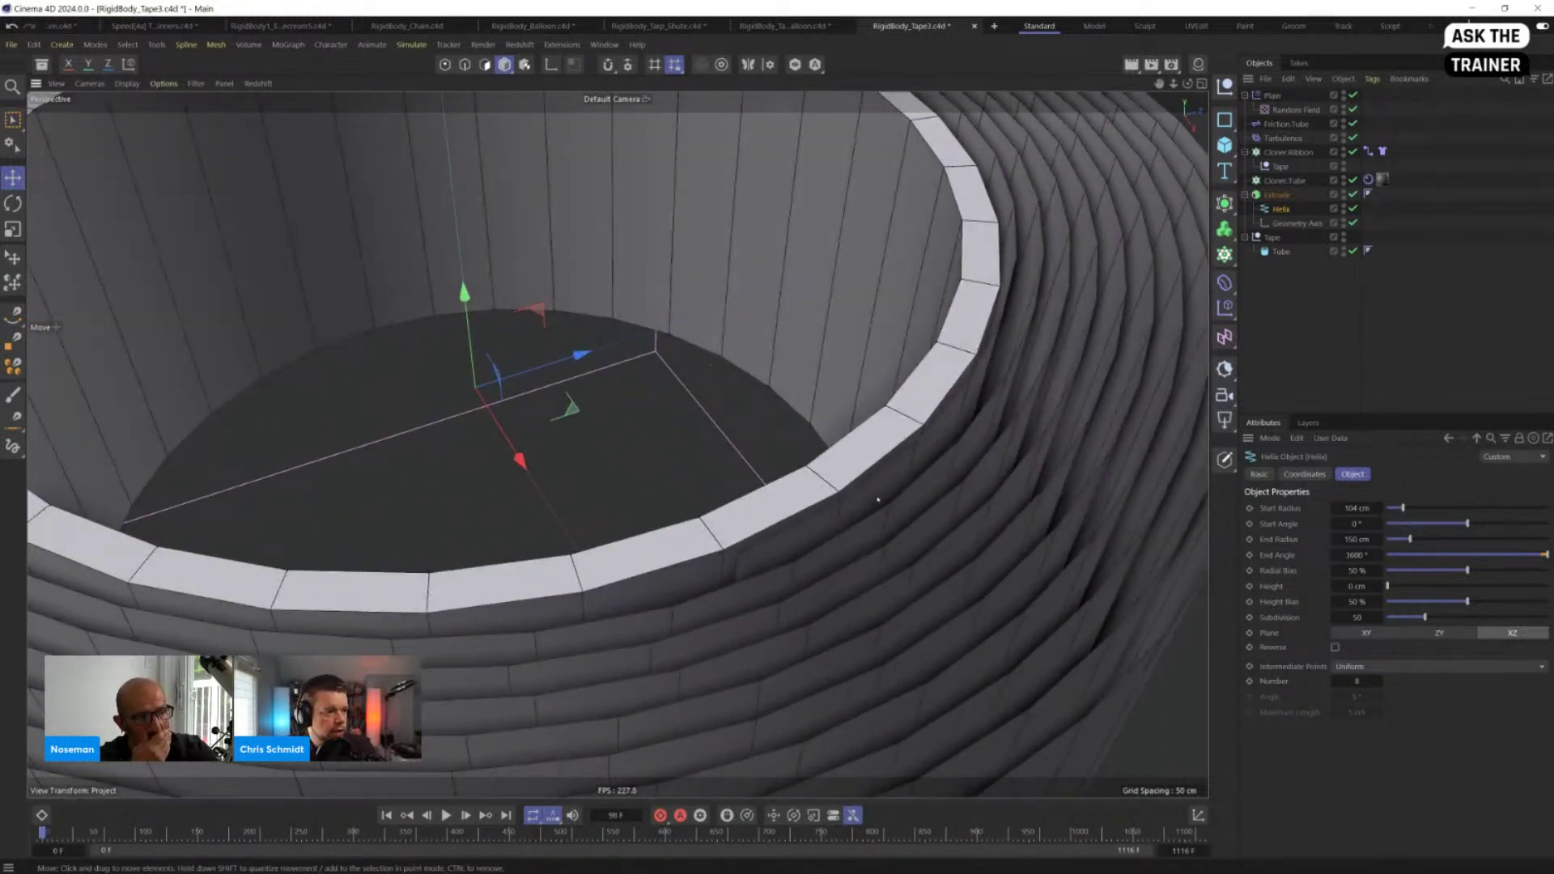
left_click_drag(878, 499, 801, 483, "alt")
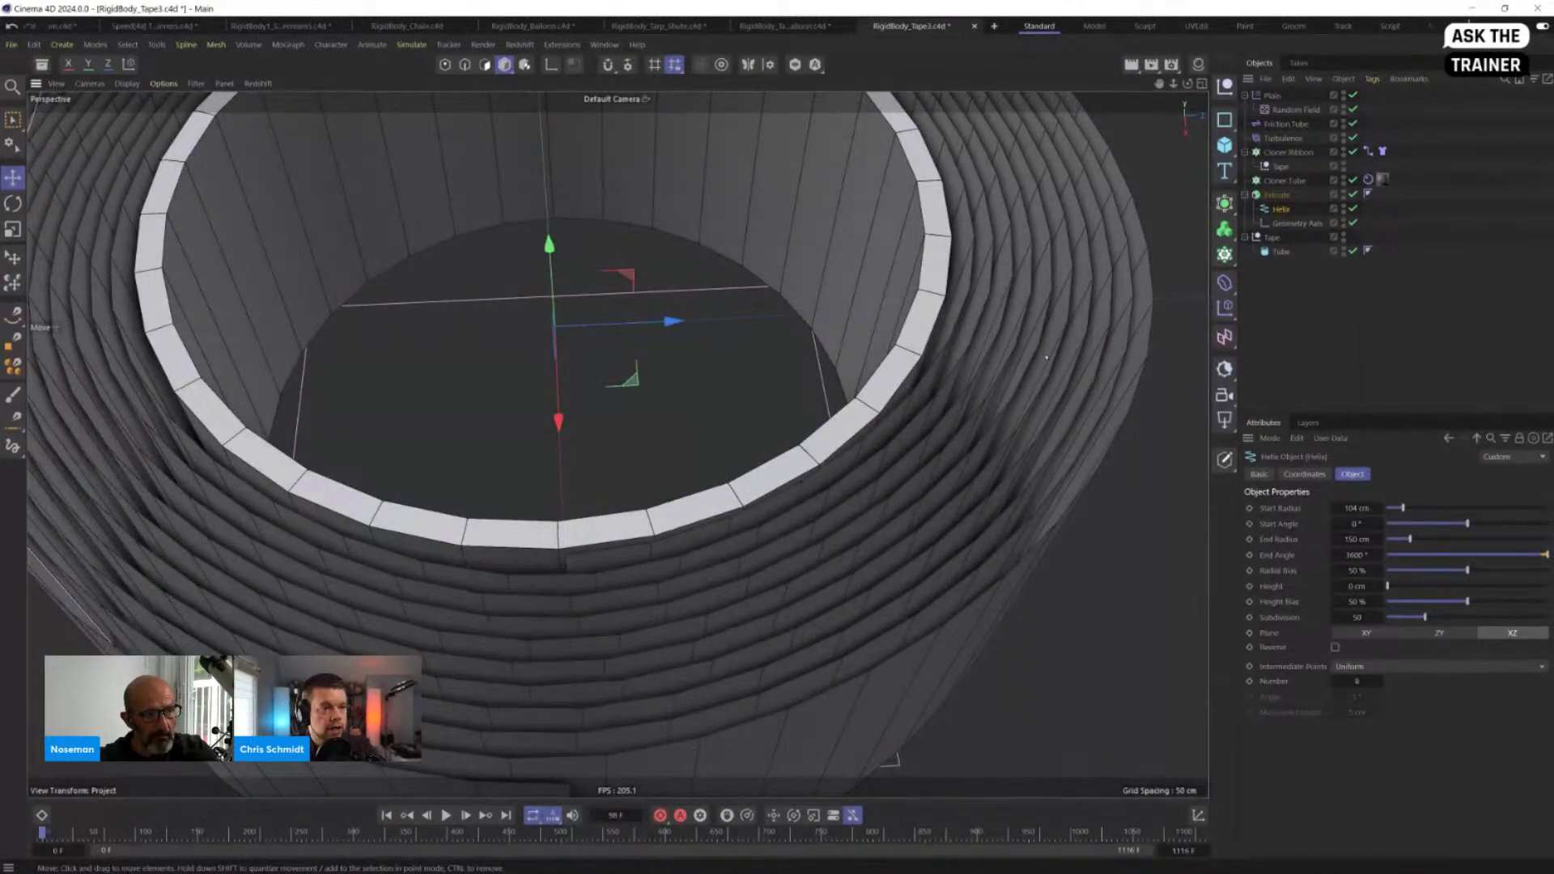
Step: Move the Cloth tag from the ribbon cloner onto the Extrude object
left_click(1409, 156)
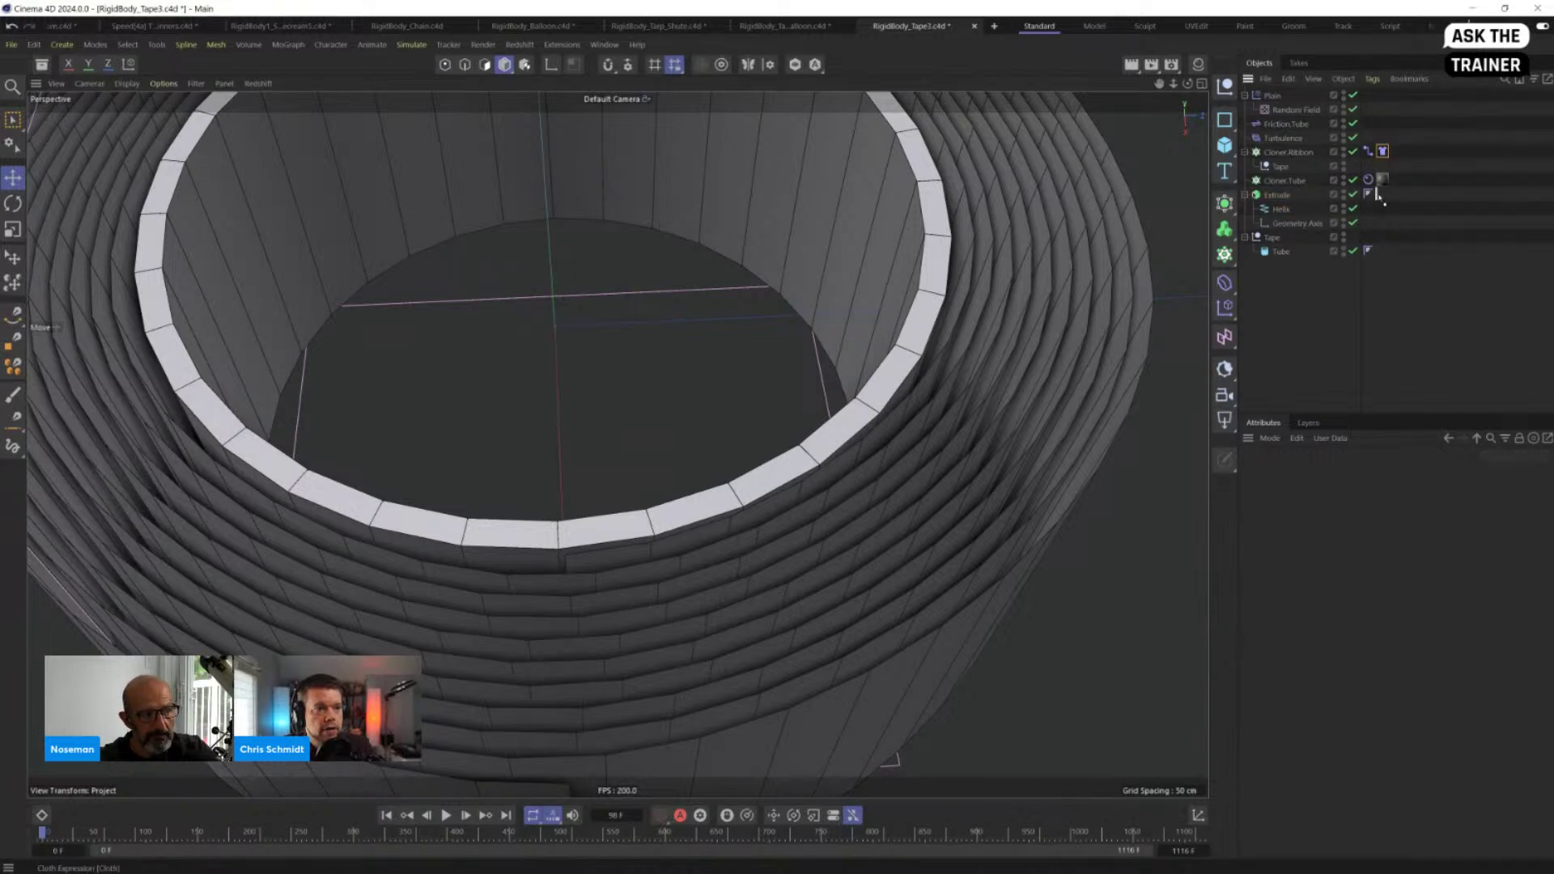
left_click_drag(1379, 197, 1382, 195)
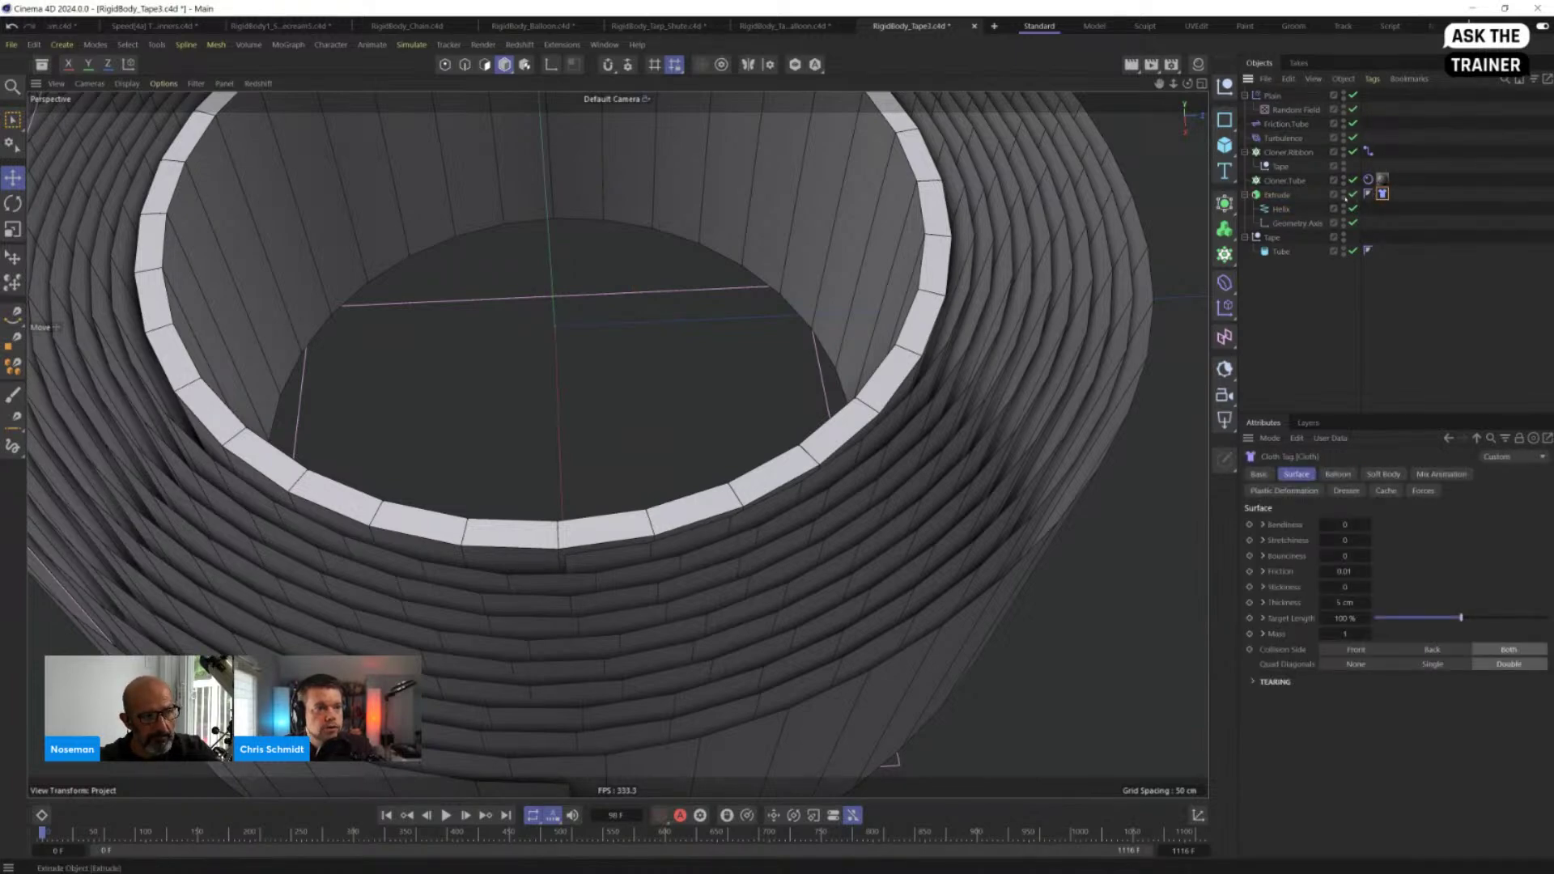
Step: Move the Rigid Body tag from Cloner.Tube onto the Tube object and delete the Connector tag from Cloner.Ribbon
left_click(1279, 195)
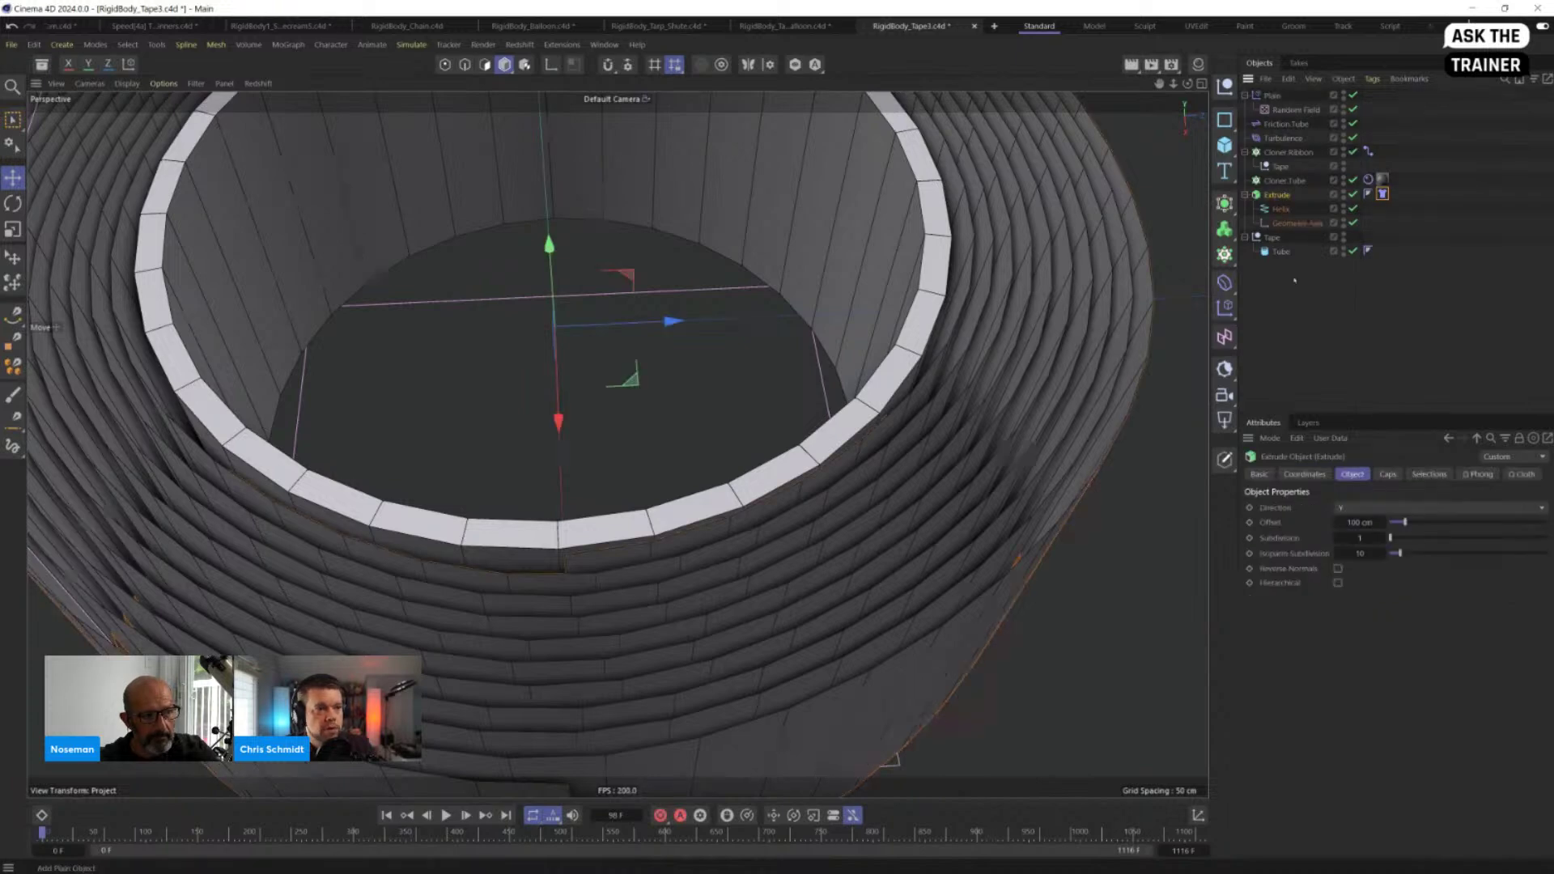
left_click_drag(1370, 181, 1383, 253)
left_click(1369, 153)
Step: Add a Connector simulation tag to the Extrude object with Update Live enabled
left_click(1278, 196)
right_click(1279, 195)
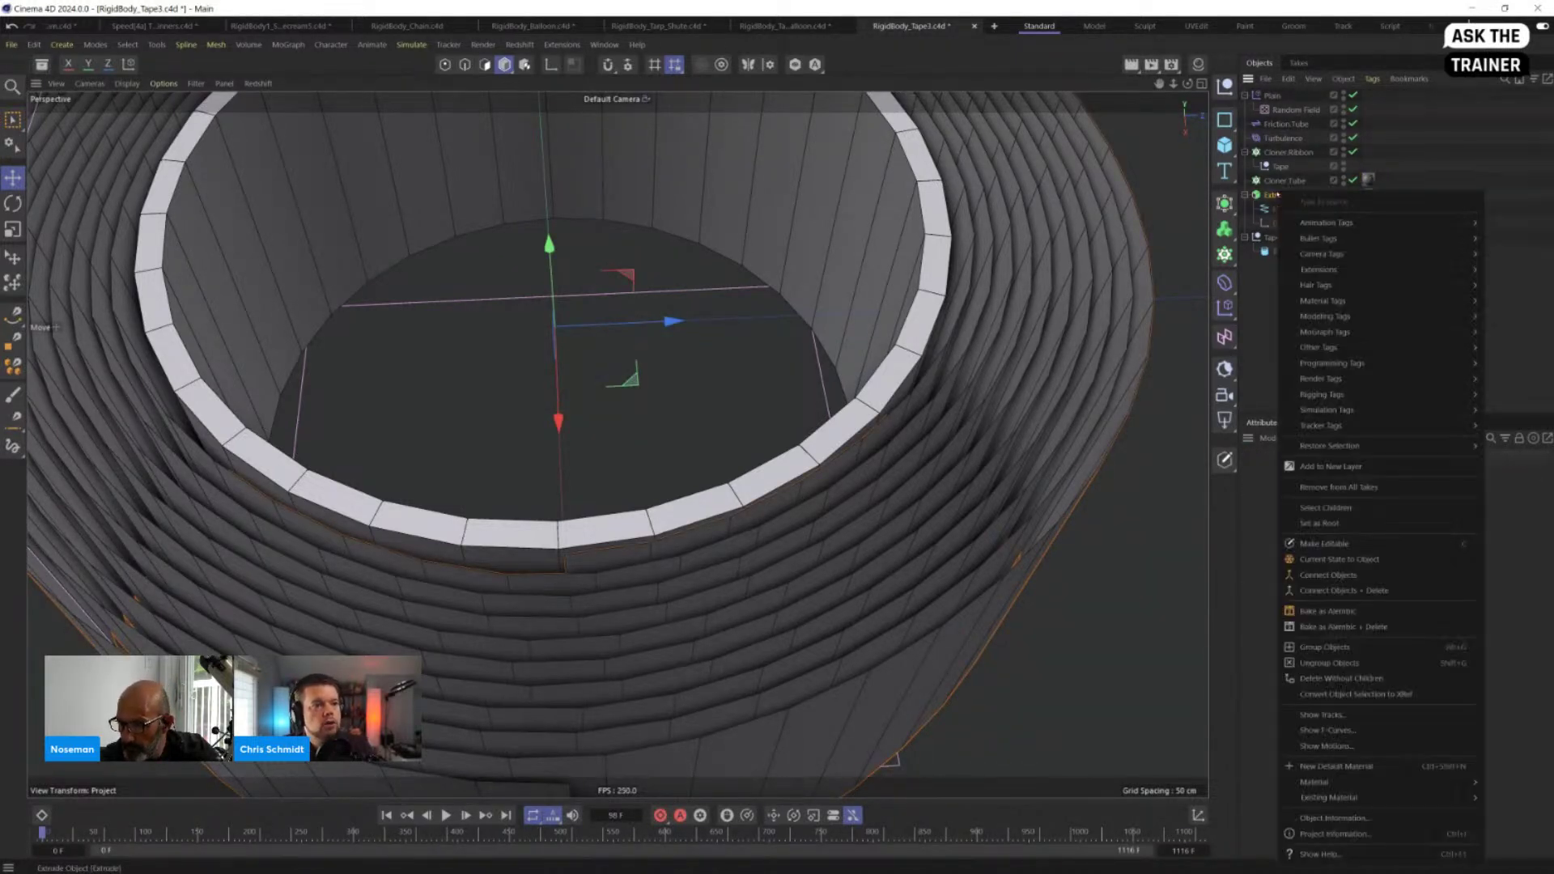
mouse_move(1342, 413)
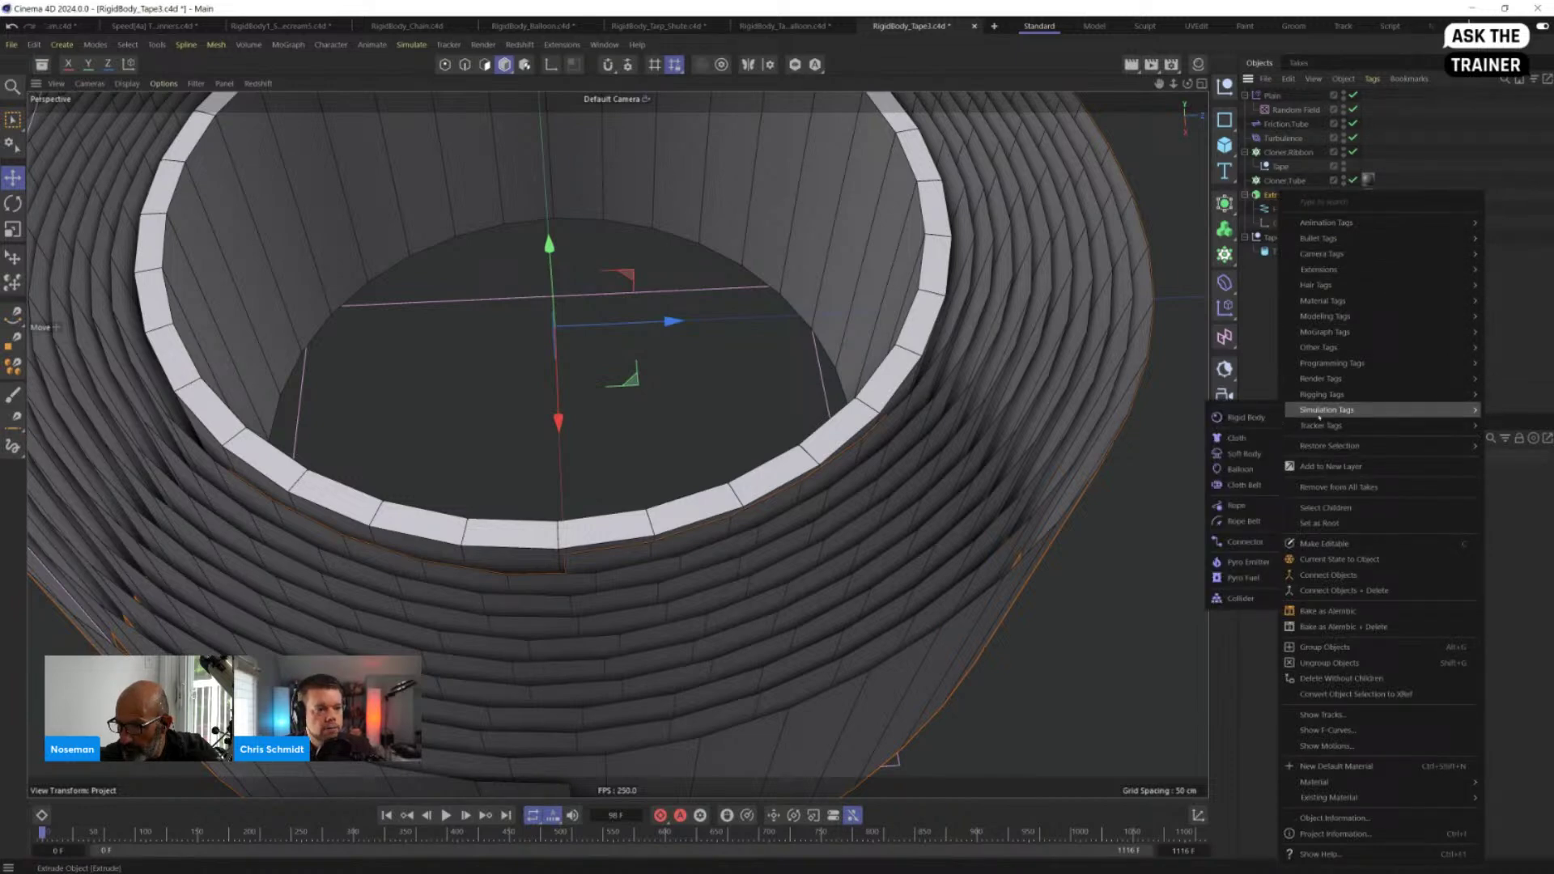
left_click(1241, 542)
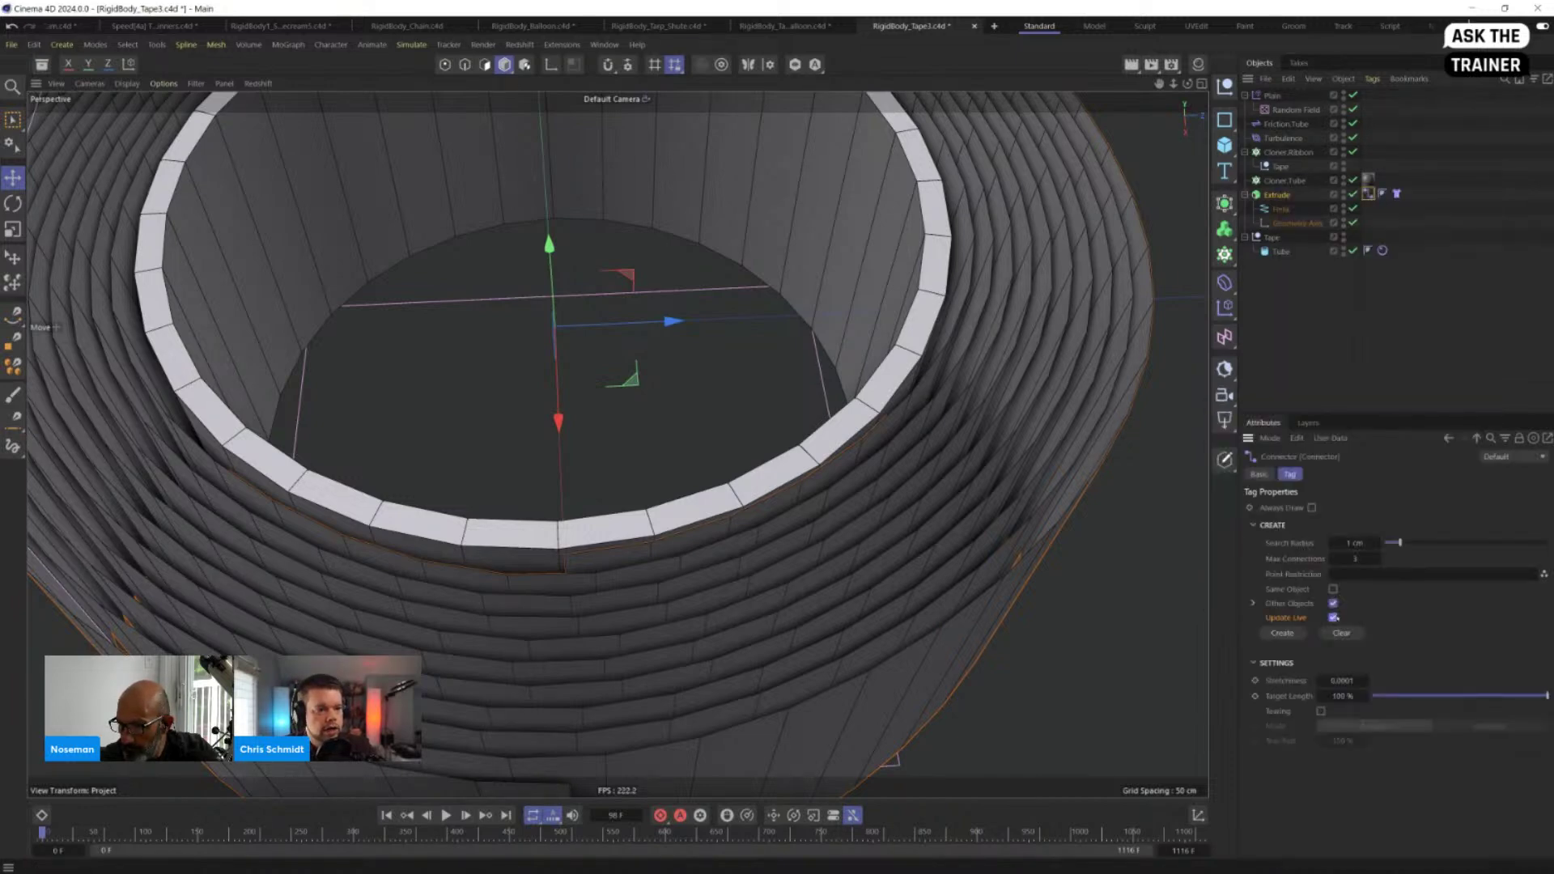
Step: Set the Connector tag's Search Radius to about 2.74 cm and inspect the connections between the tube and the innermost tape layer
left_click_drag(1400, 542, 1432, 541)
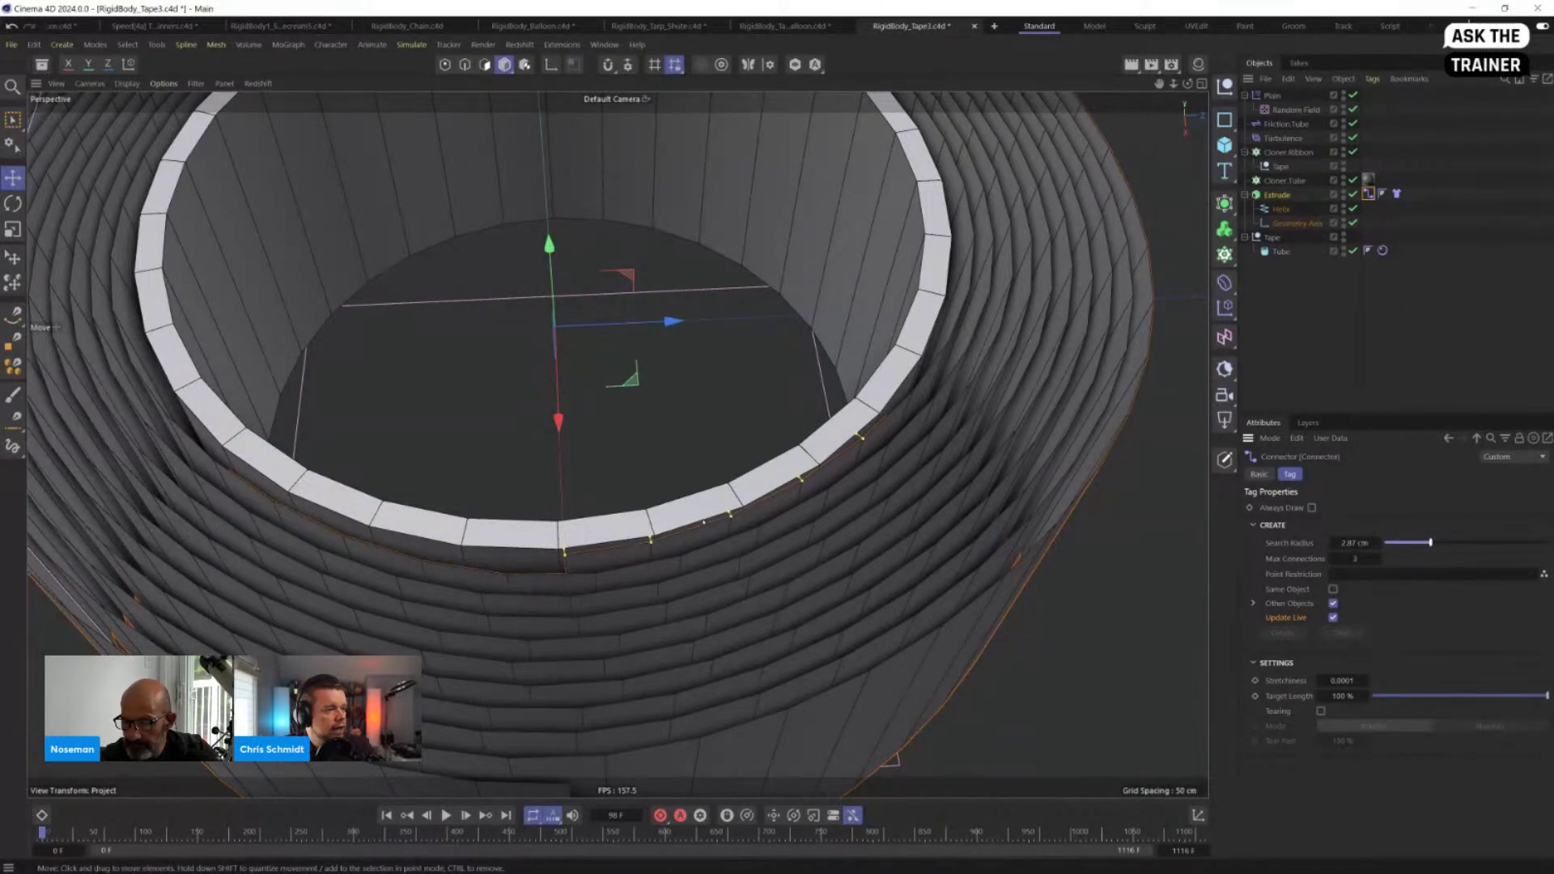
scroll(704, 522, "up", 6)
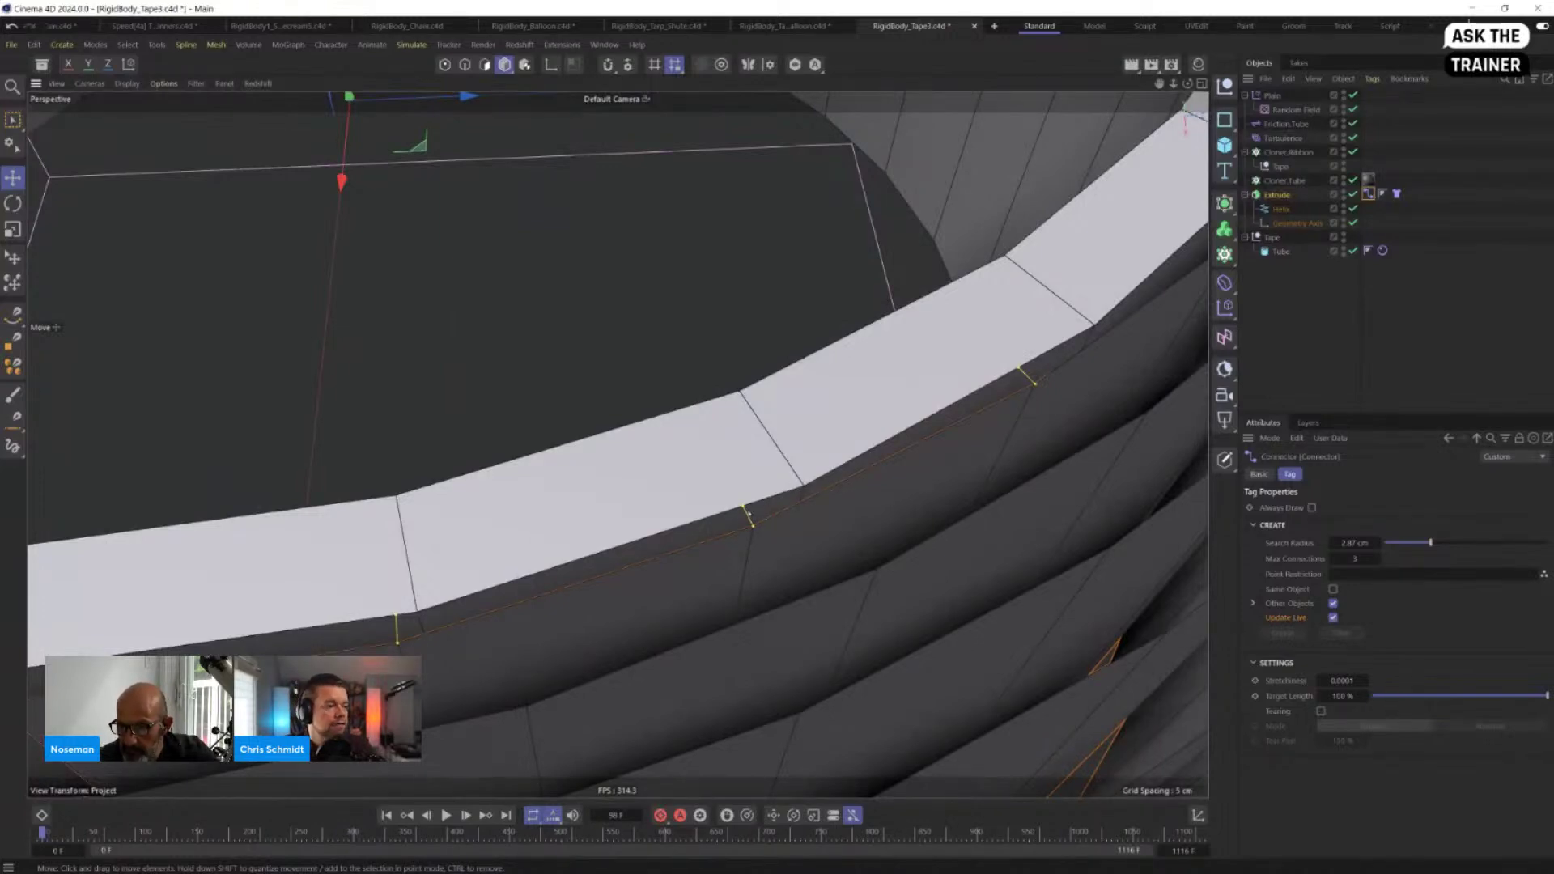
scroll(772, 509, "down", 8)
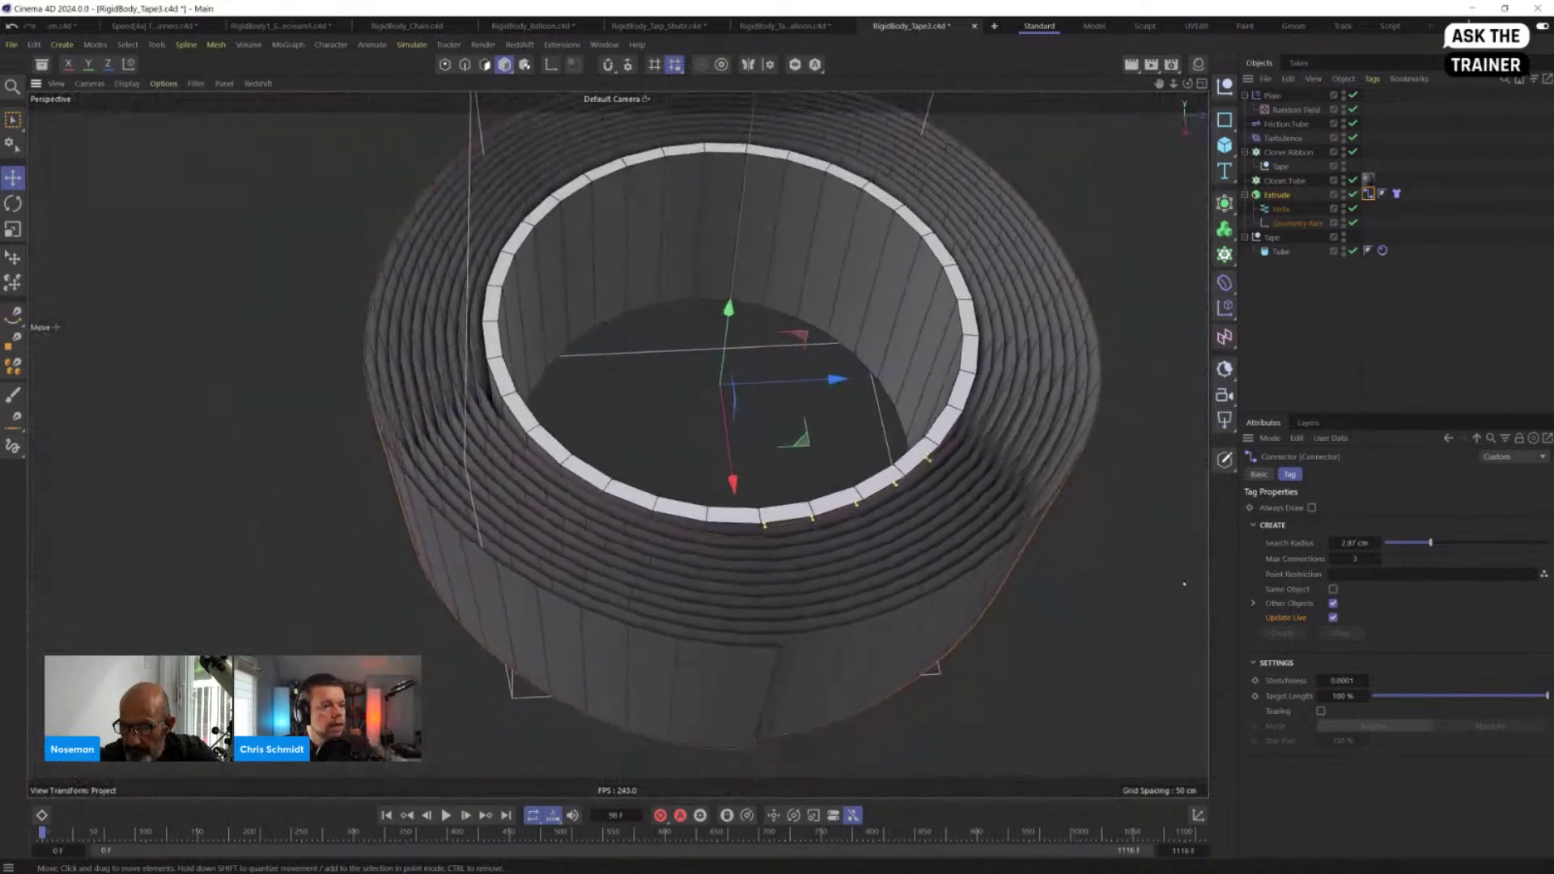
mouse_move(1437, 545)
left_mouse_down()
mouse_move(1547, 542)
mouse_move(1435, 541)
left_mouse_up()
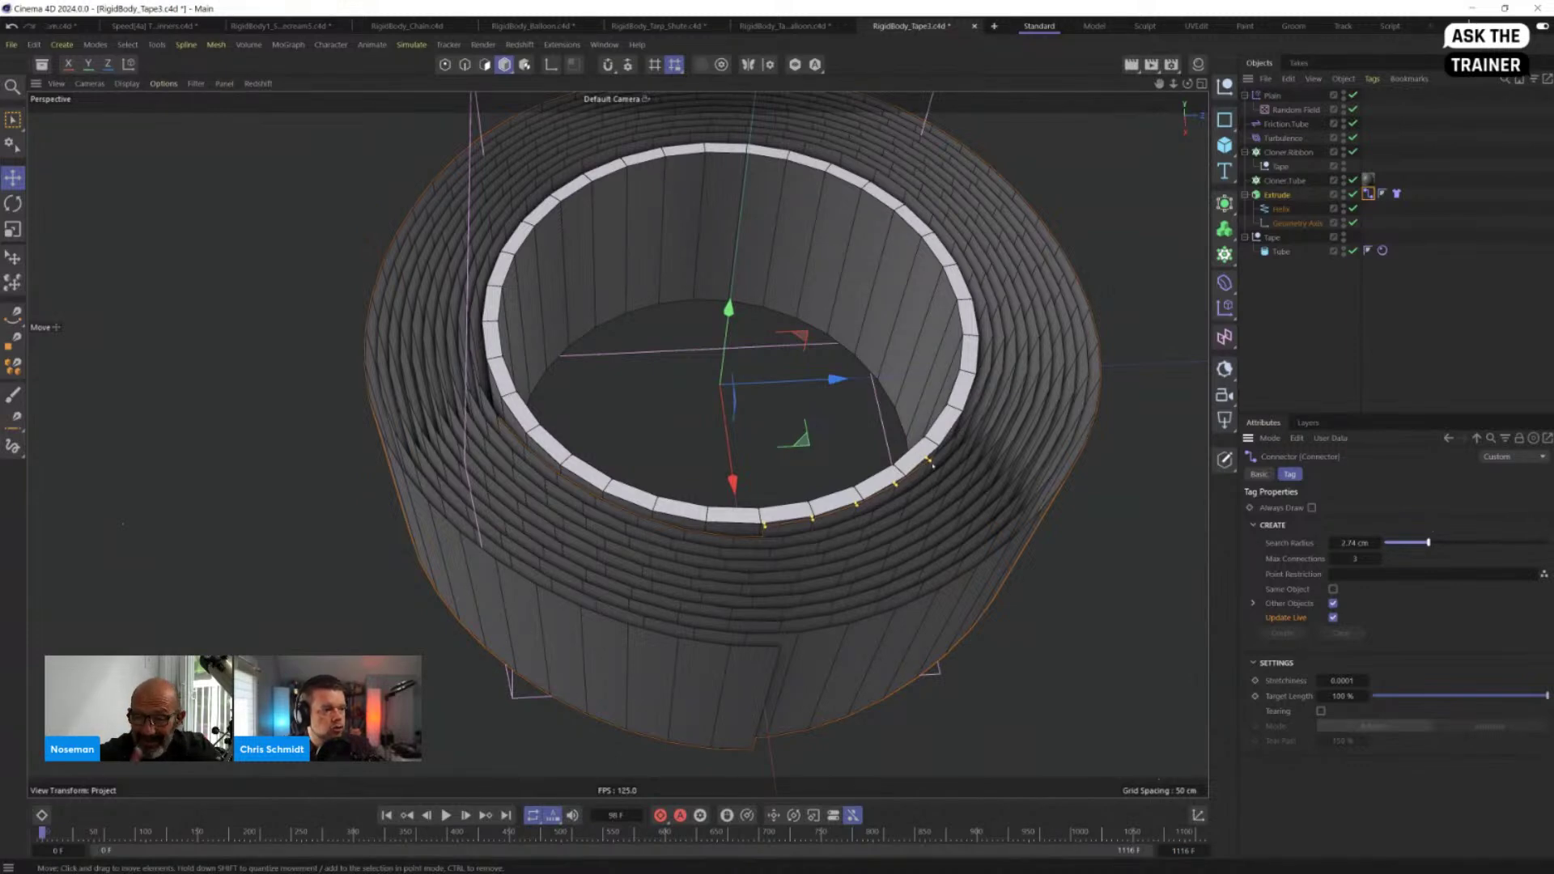
left_click_drag(931, 463, 884, 511, "alt")
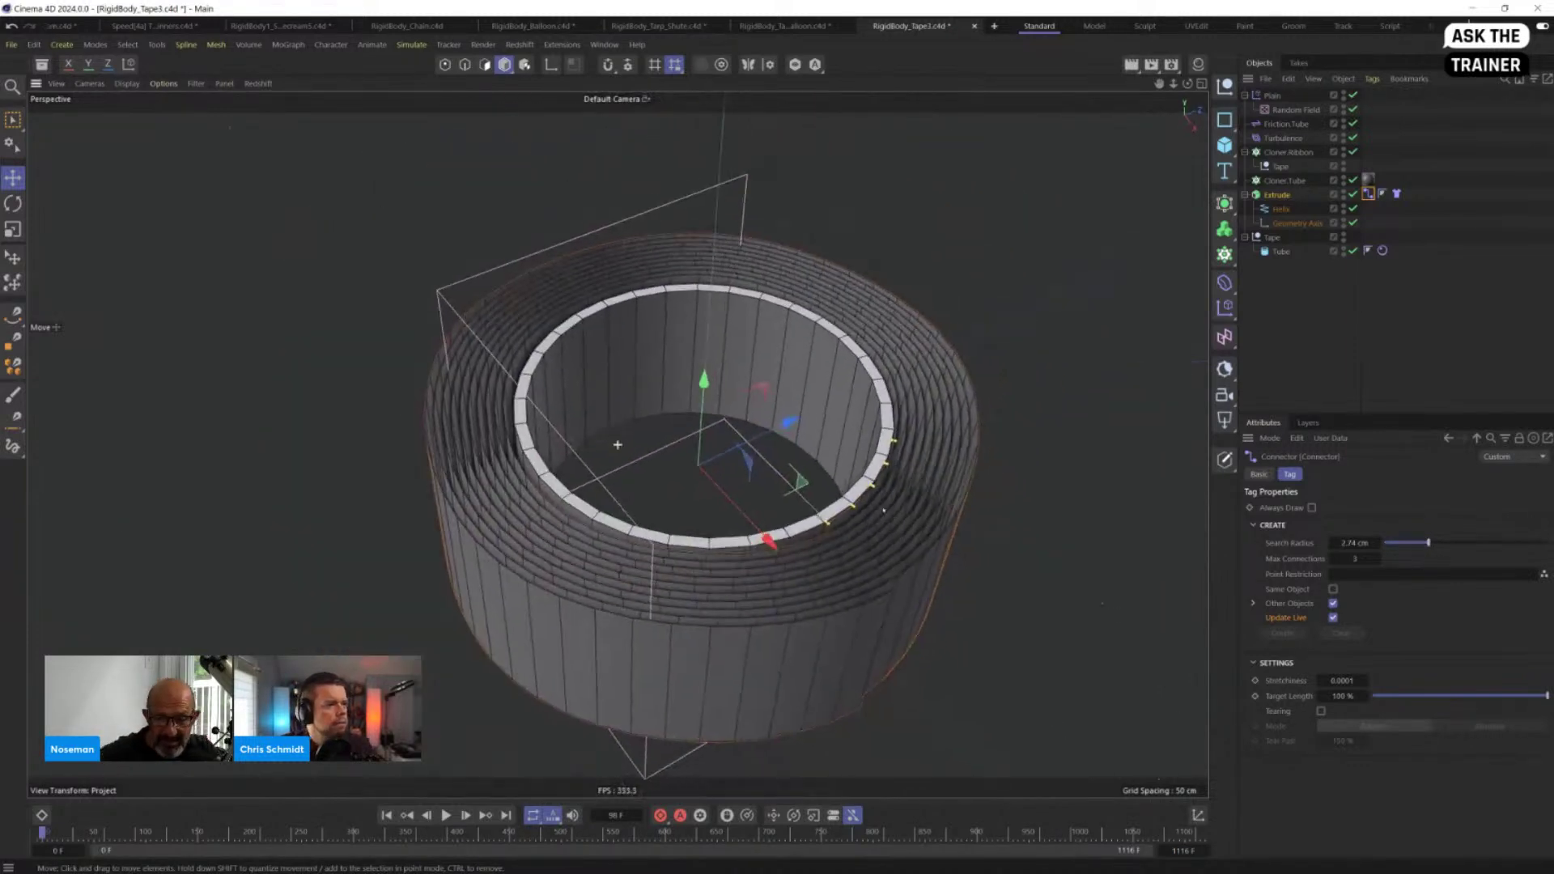
middle_click_drag(884, 509, 863, 483, "alt")
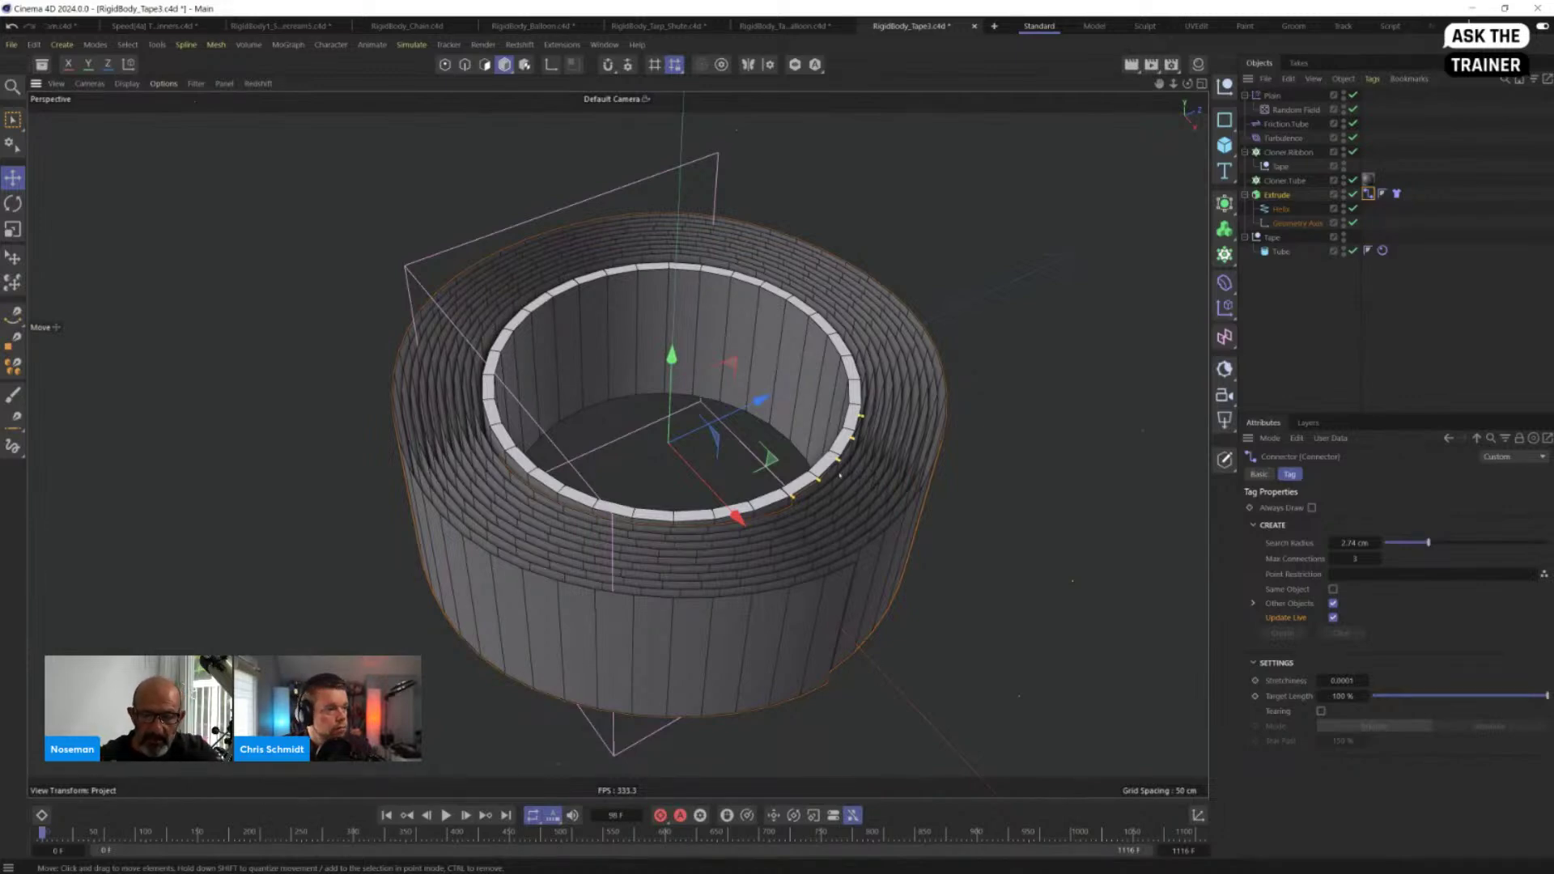
scroll(839, 476, "up", 1)
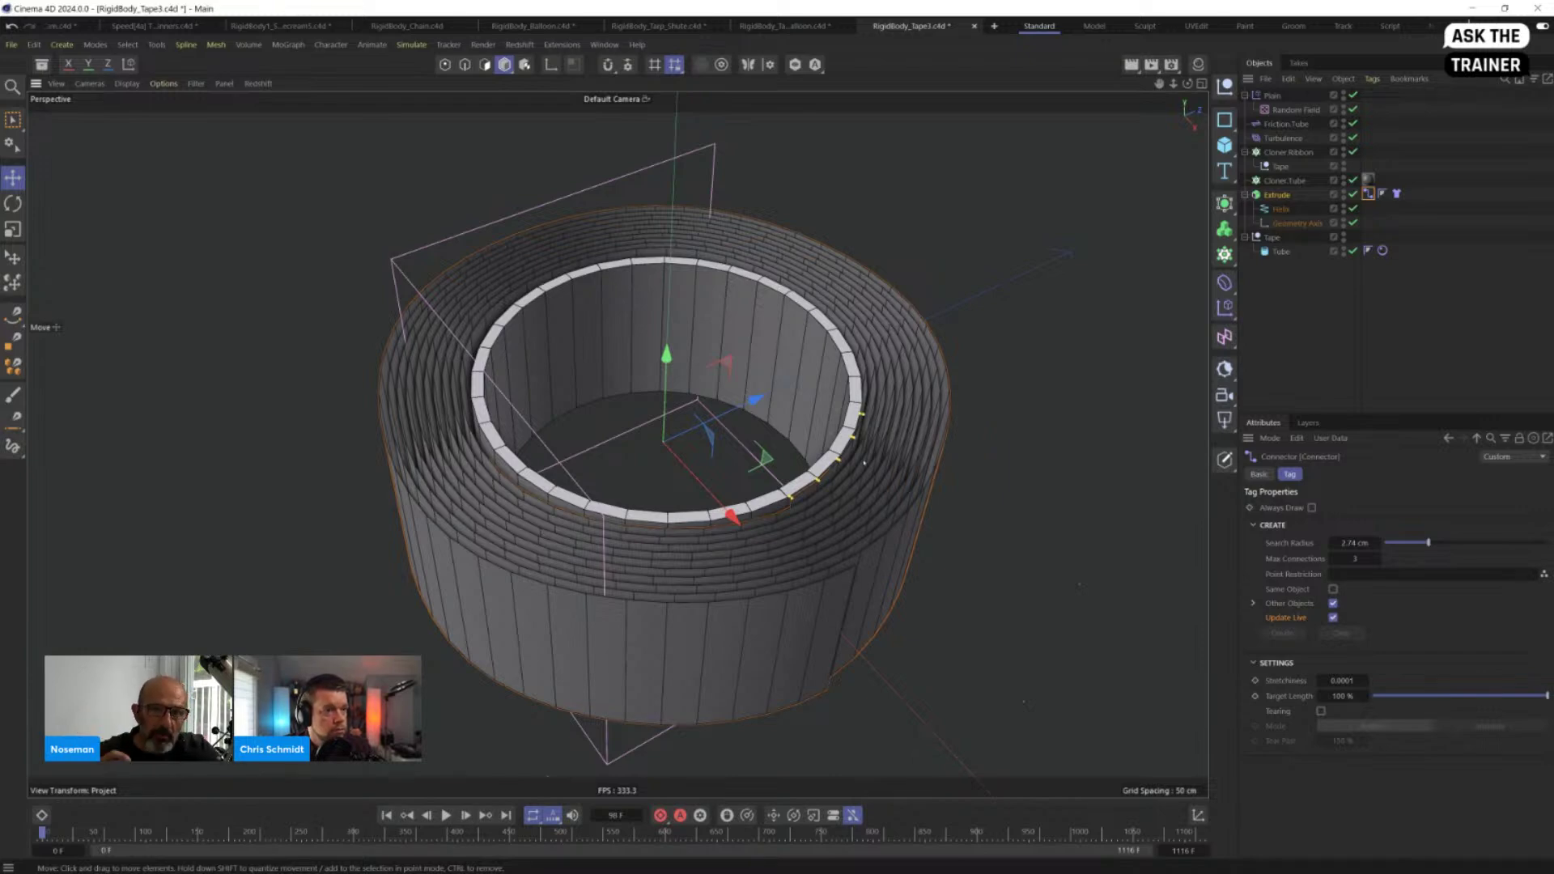
scroll(842, 459, "up", 6)
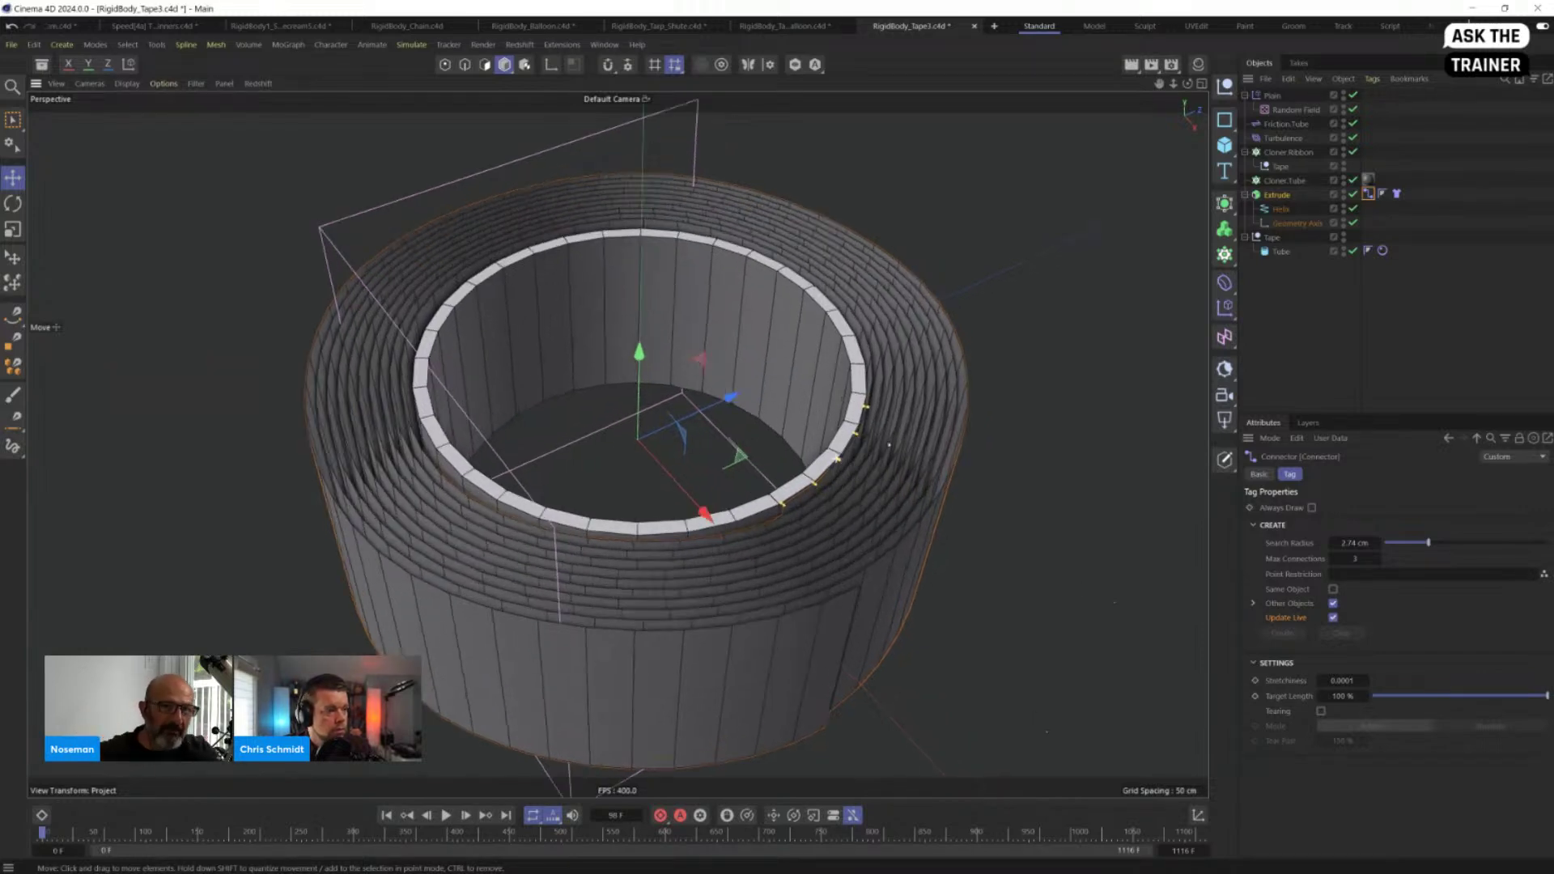
scroll(905, 513, "down", 8)
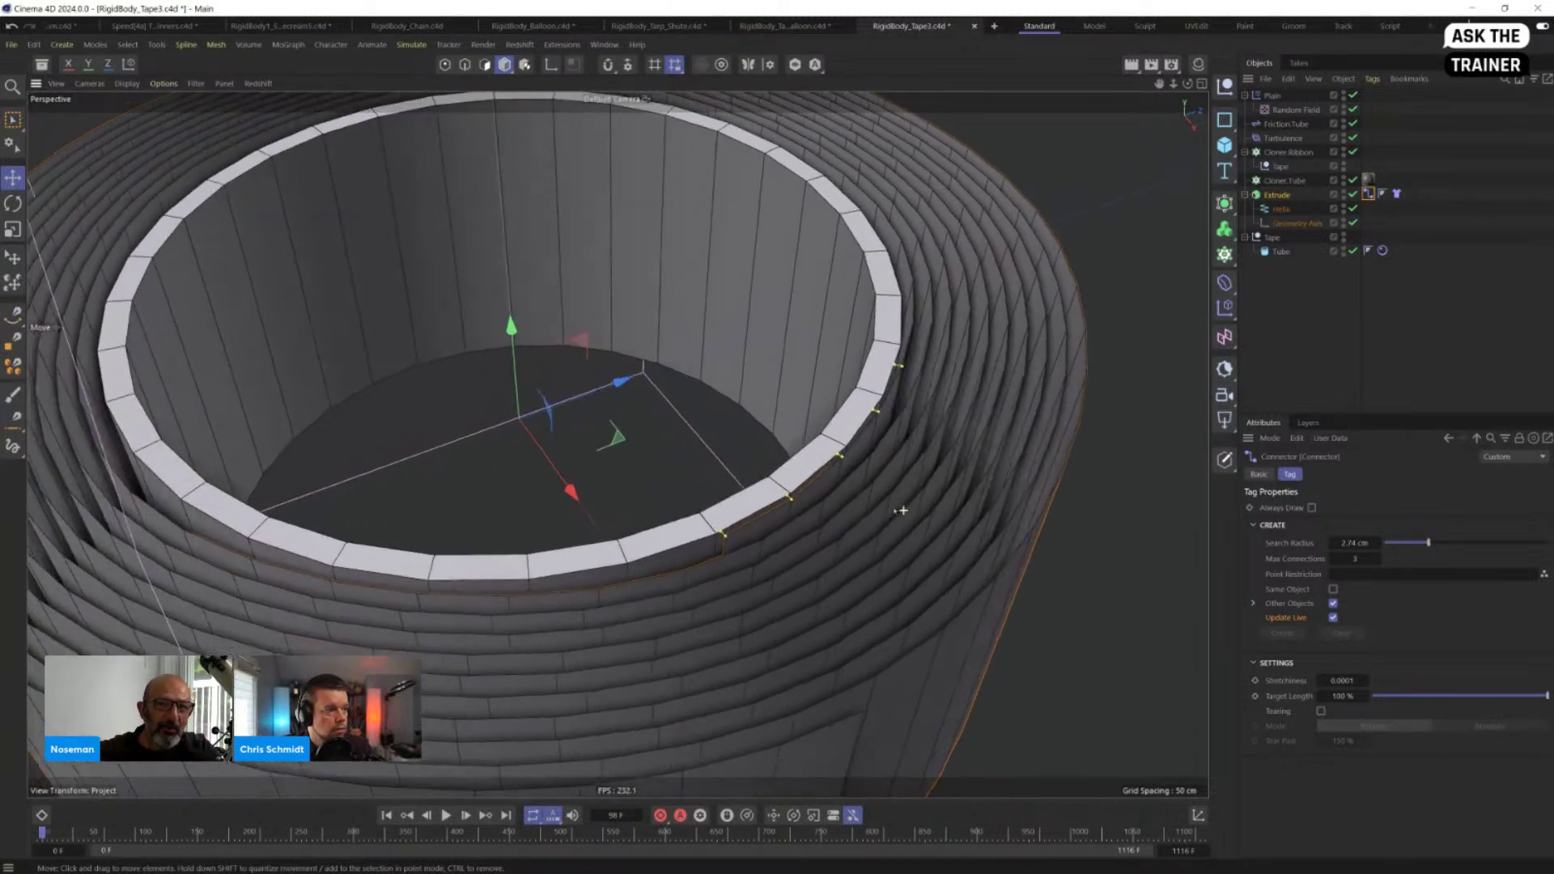
Step: Enable Draw in the project's simulation settings and turn on Rigid Body Shapes
key("ctrl+d")
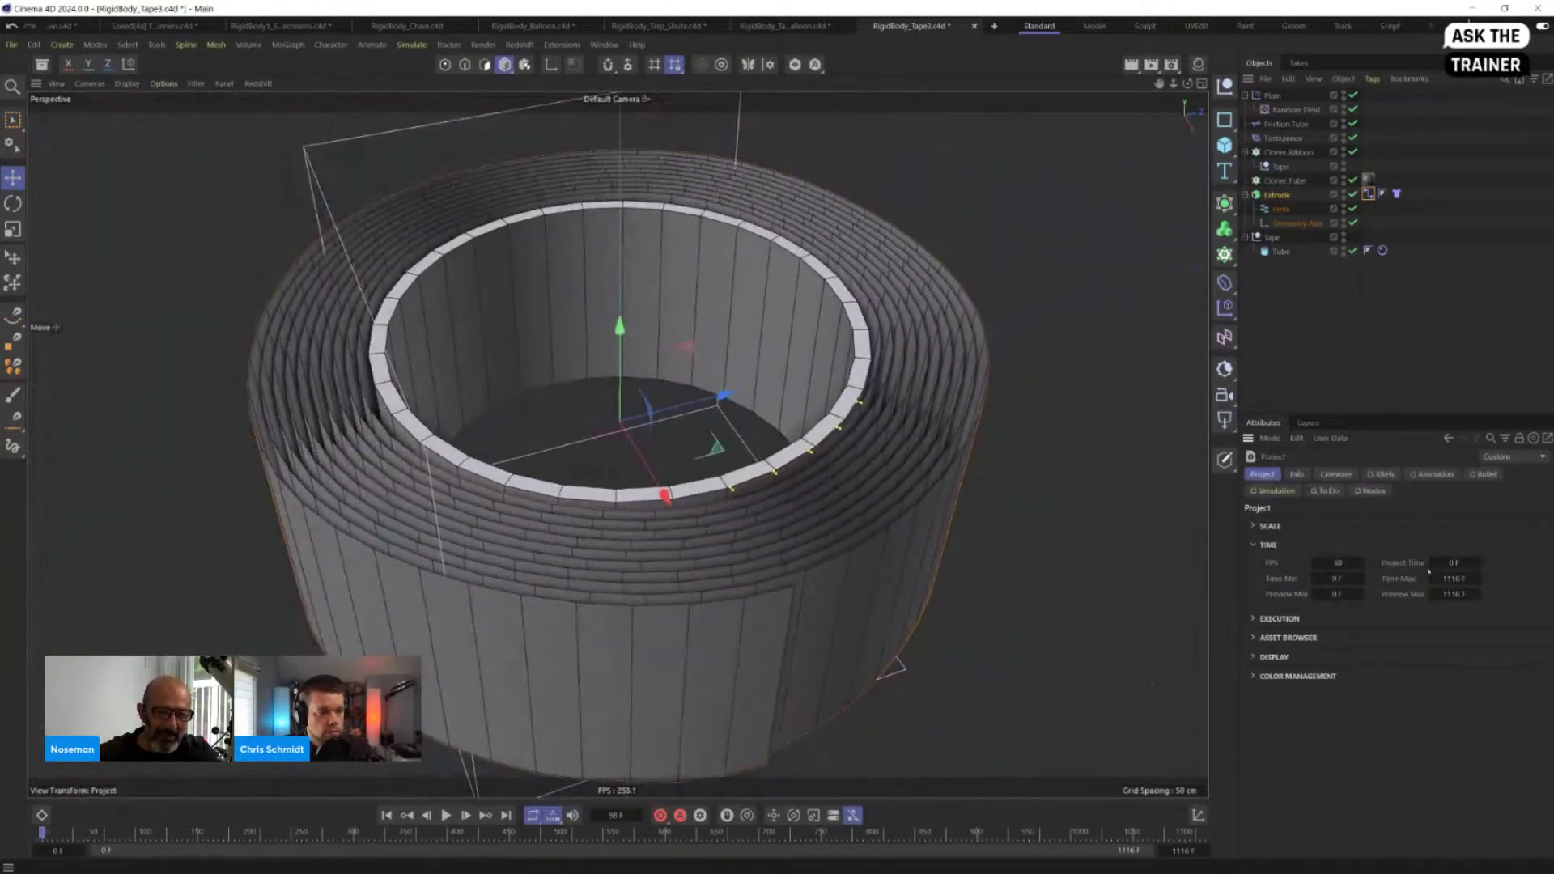
left_click(1274, 491)
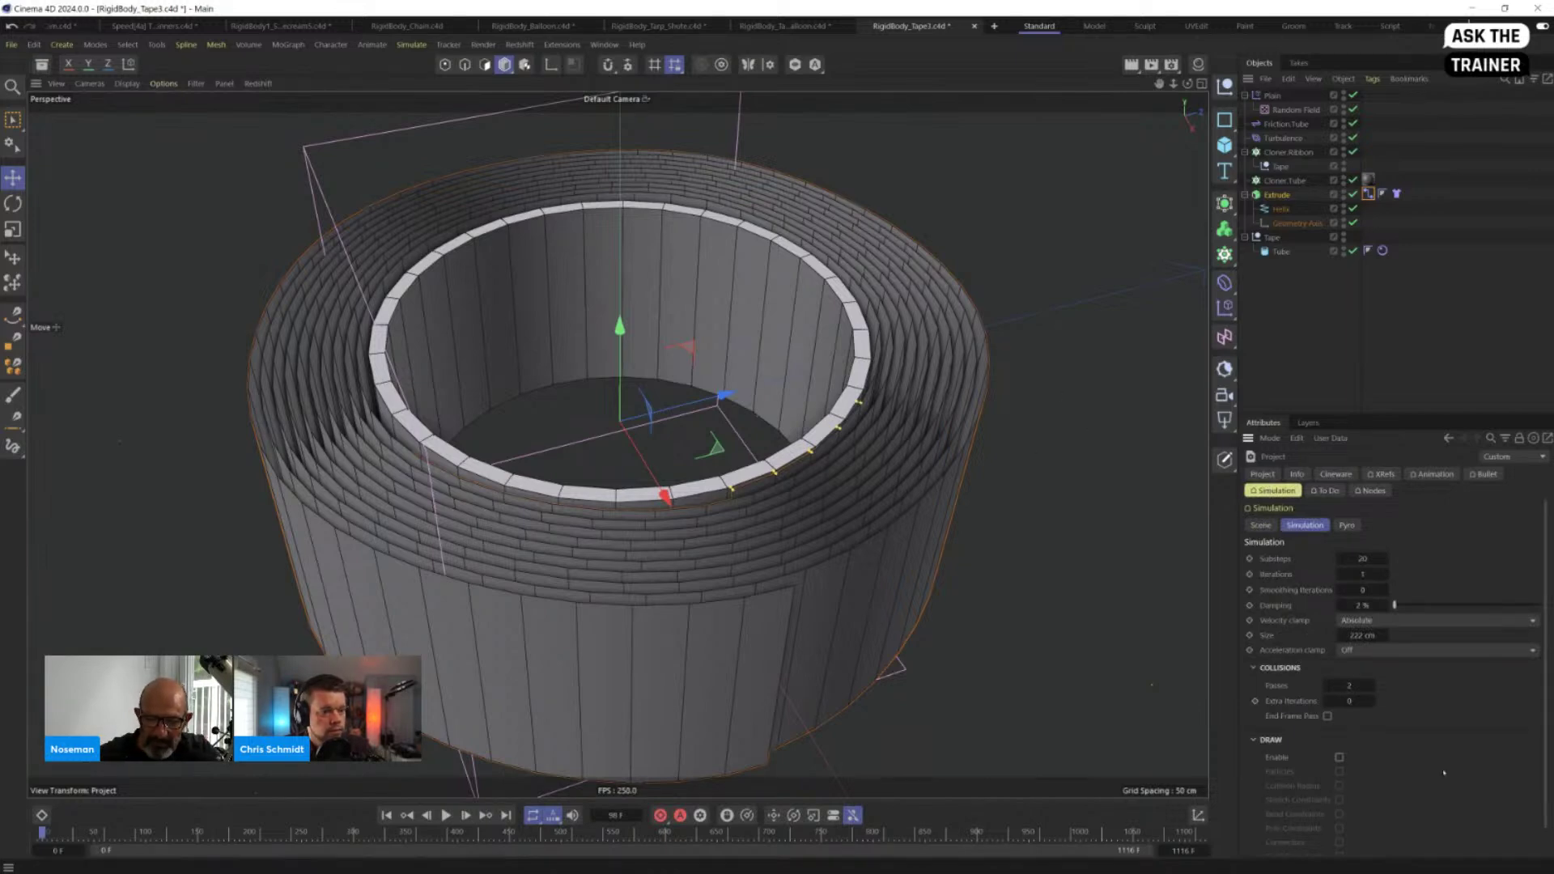
scroll(864, 416, "up", 5)
left_click_drag(855, 443, 853, 448, "alt")
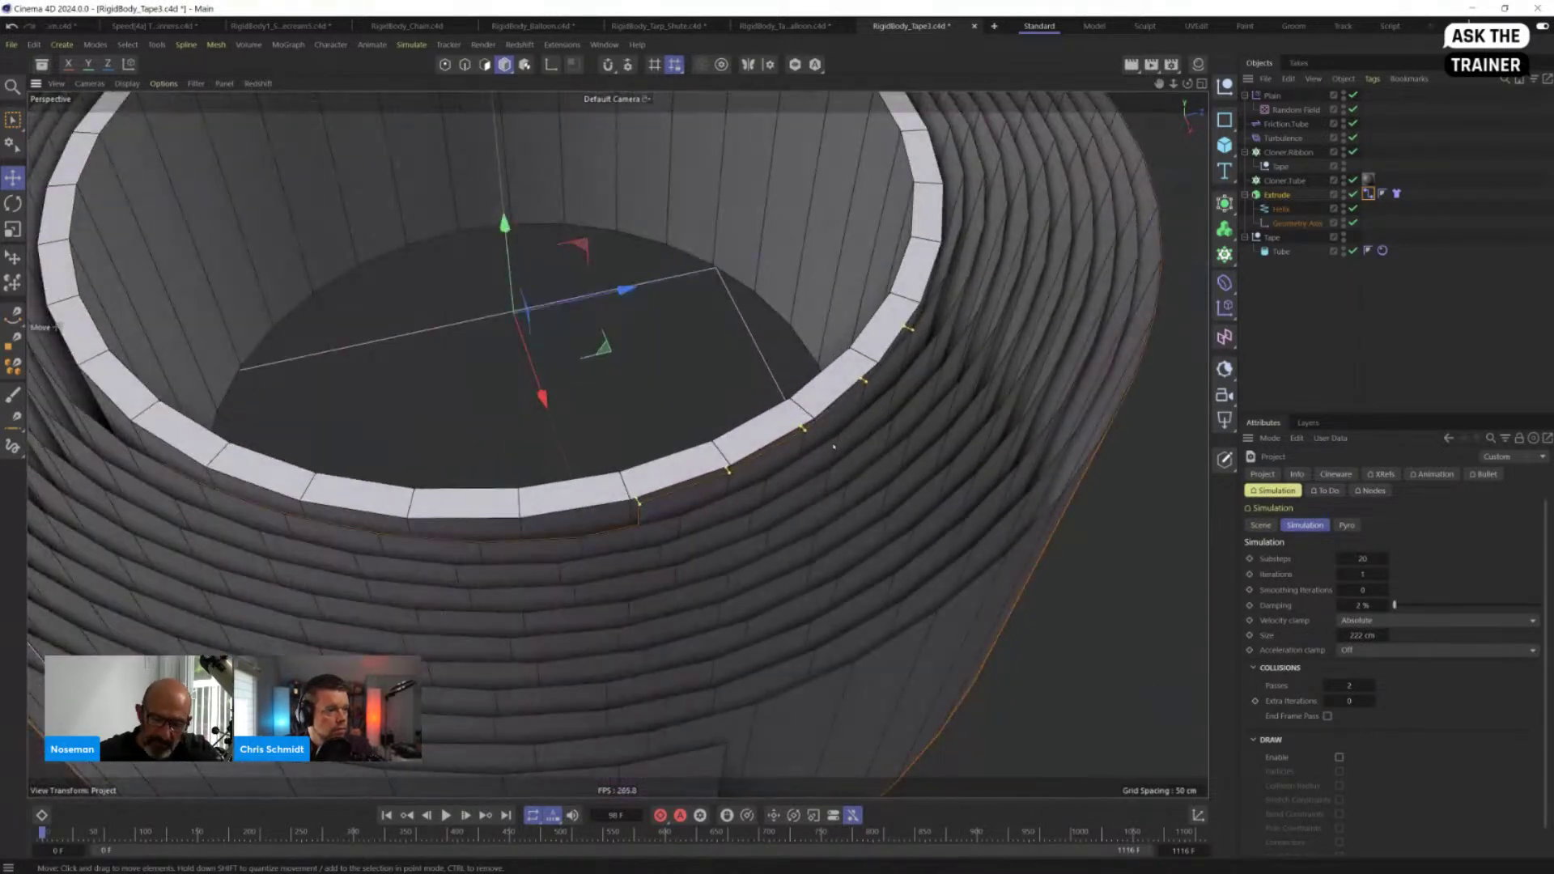
scroll(931, 477, "down", 5)
scroll(925, 474, "up", 5)
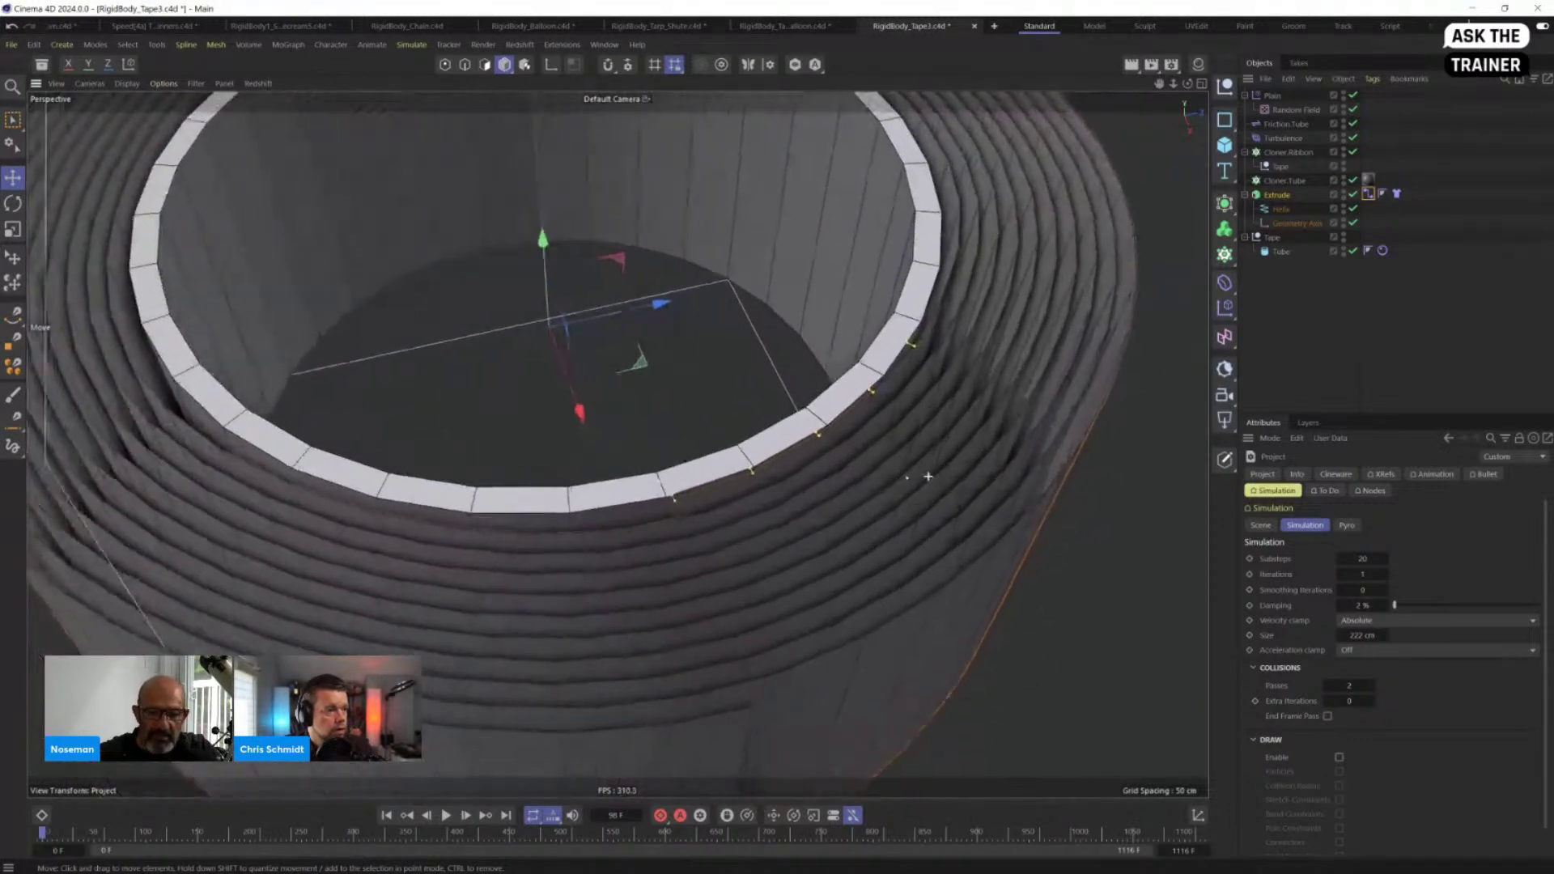
scroll(1305, 746, "down", 1)
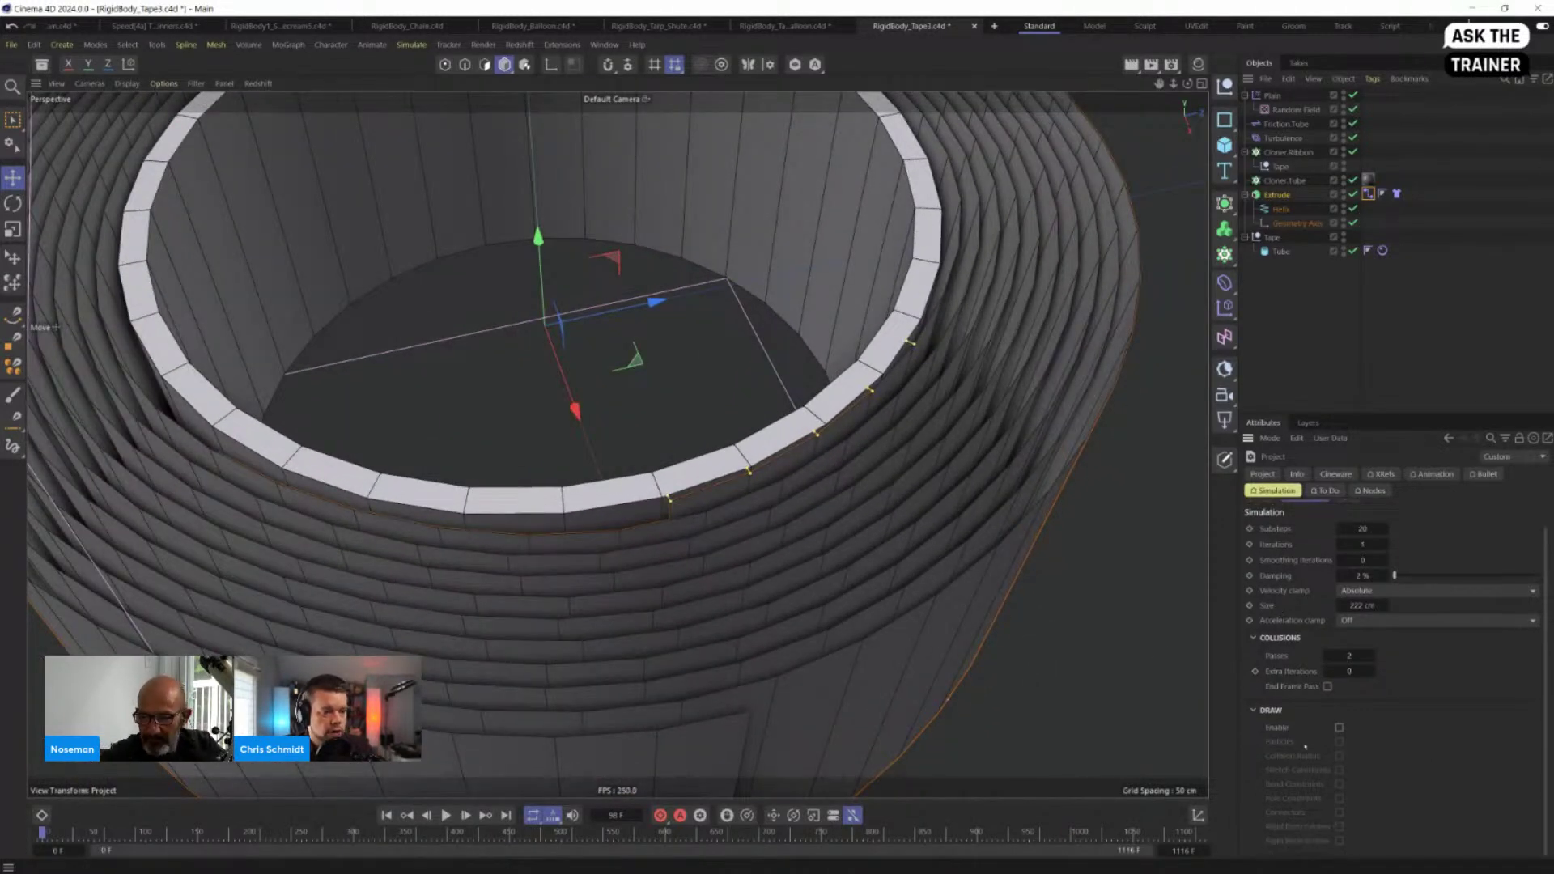
left_click(1340, 728)
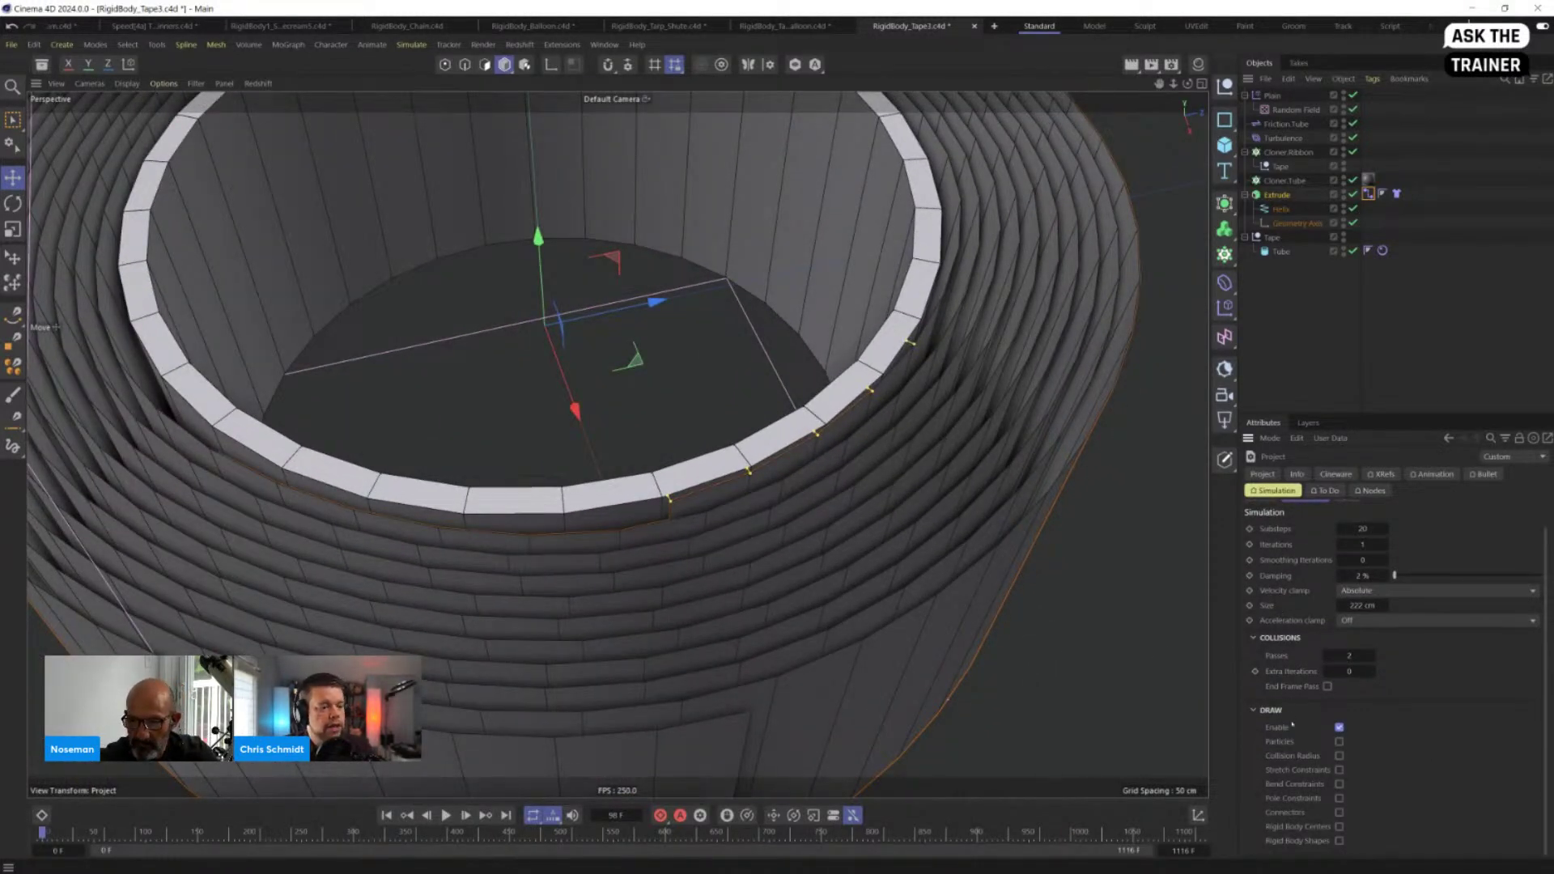
scroll(1295, 622, "up", 1)
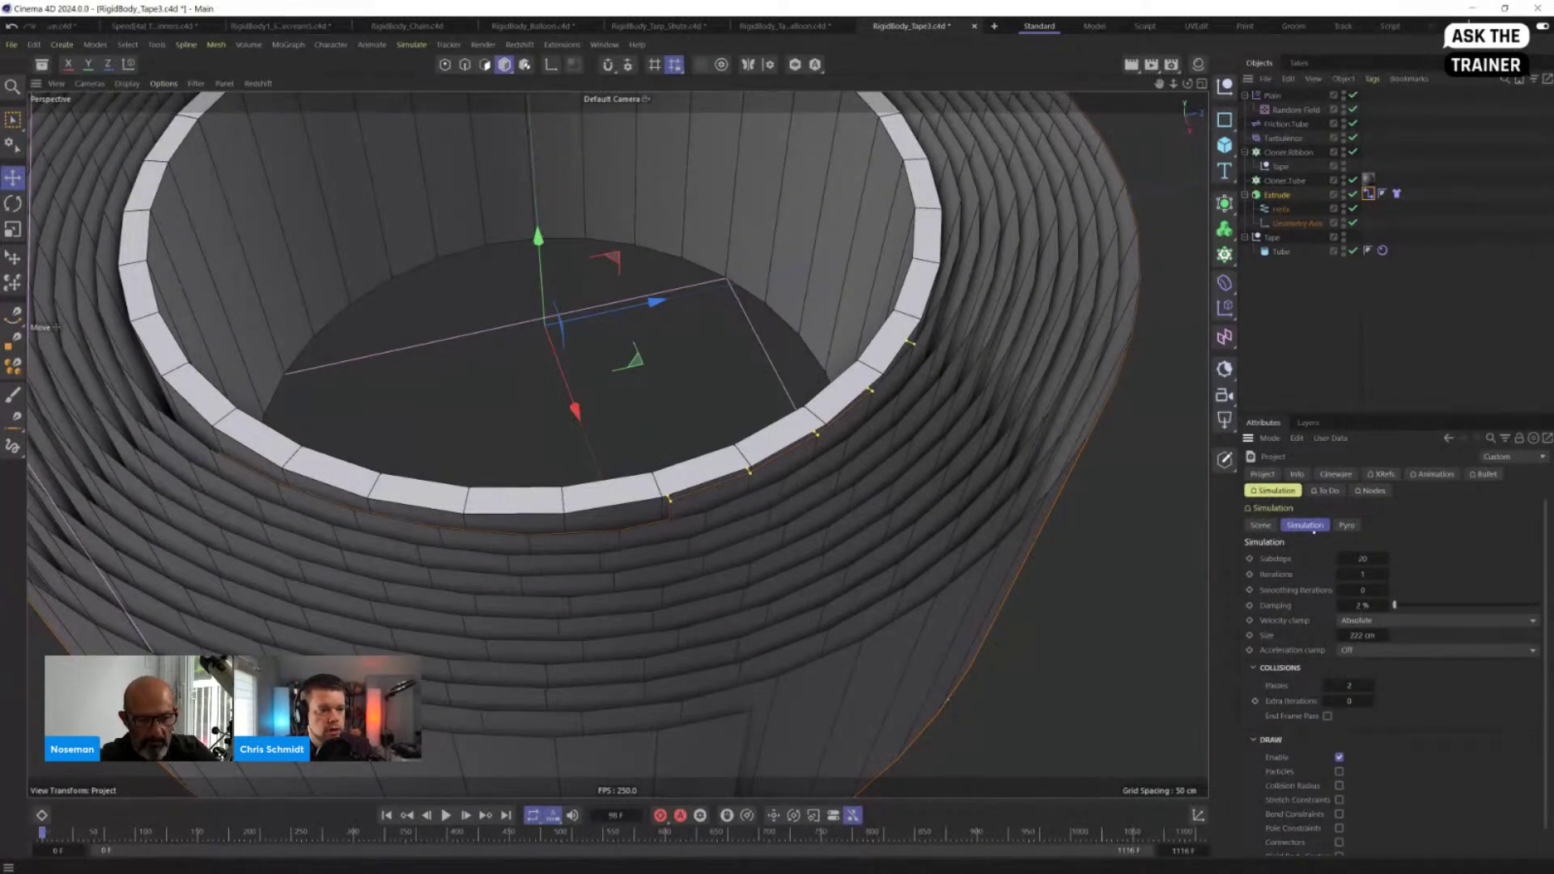
scroll(1302, 697, "down", 1)
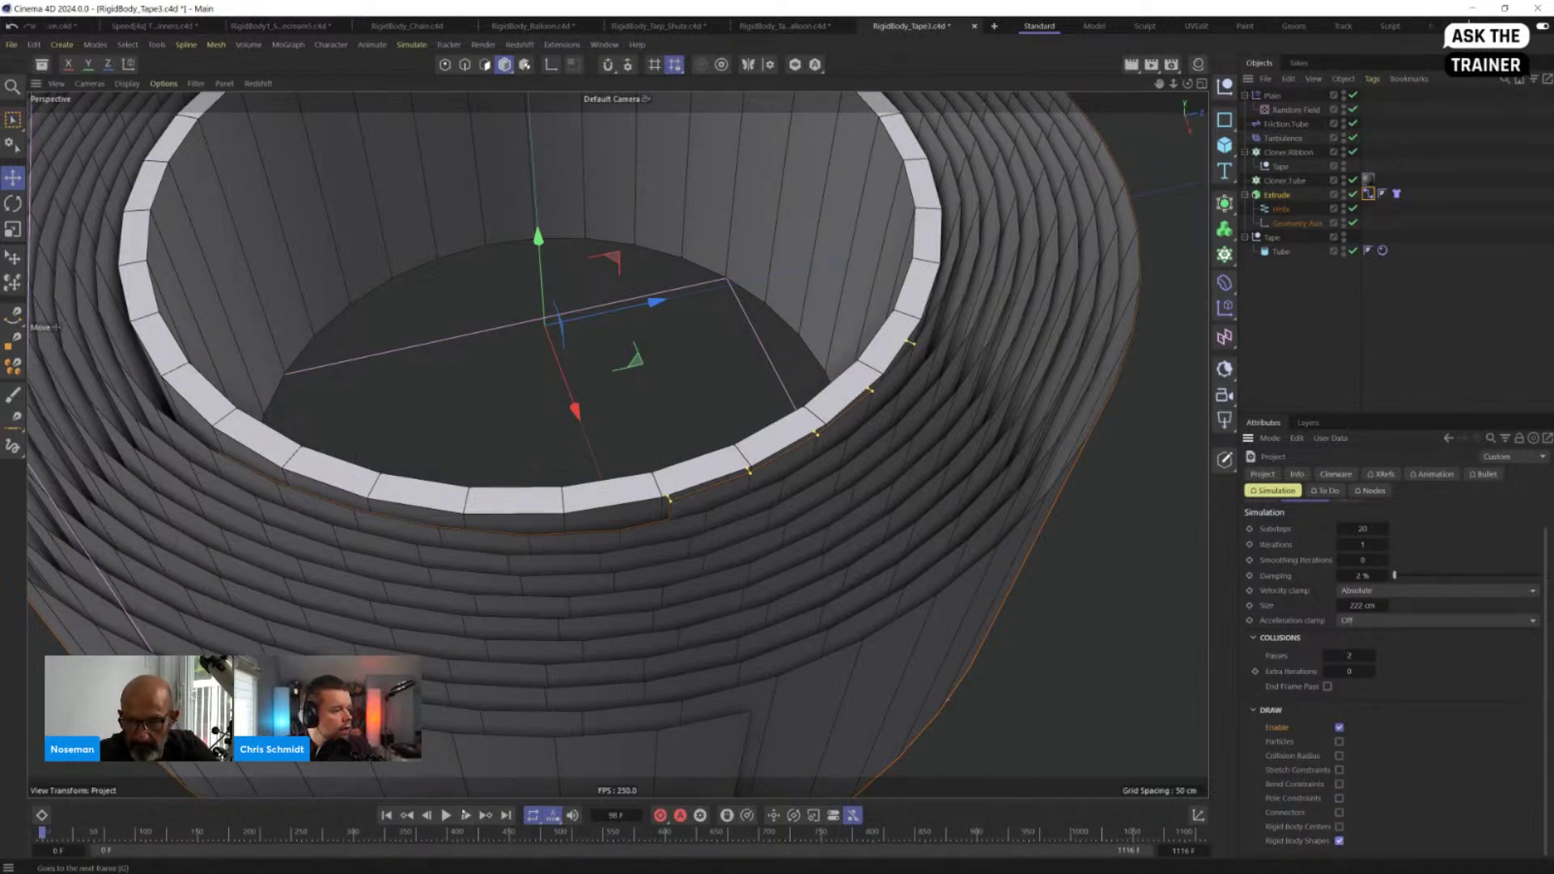
Step: Play a few frames of the simulation and examine the tube's rigid body shapes against the connectors up close
left_click(446, 815)
left_click(447, 817)
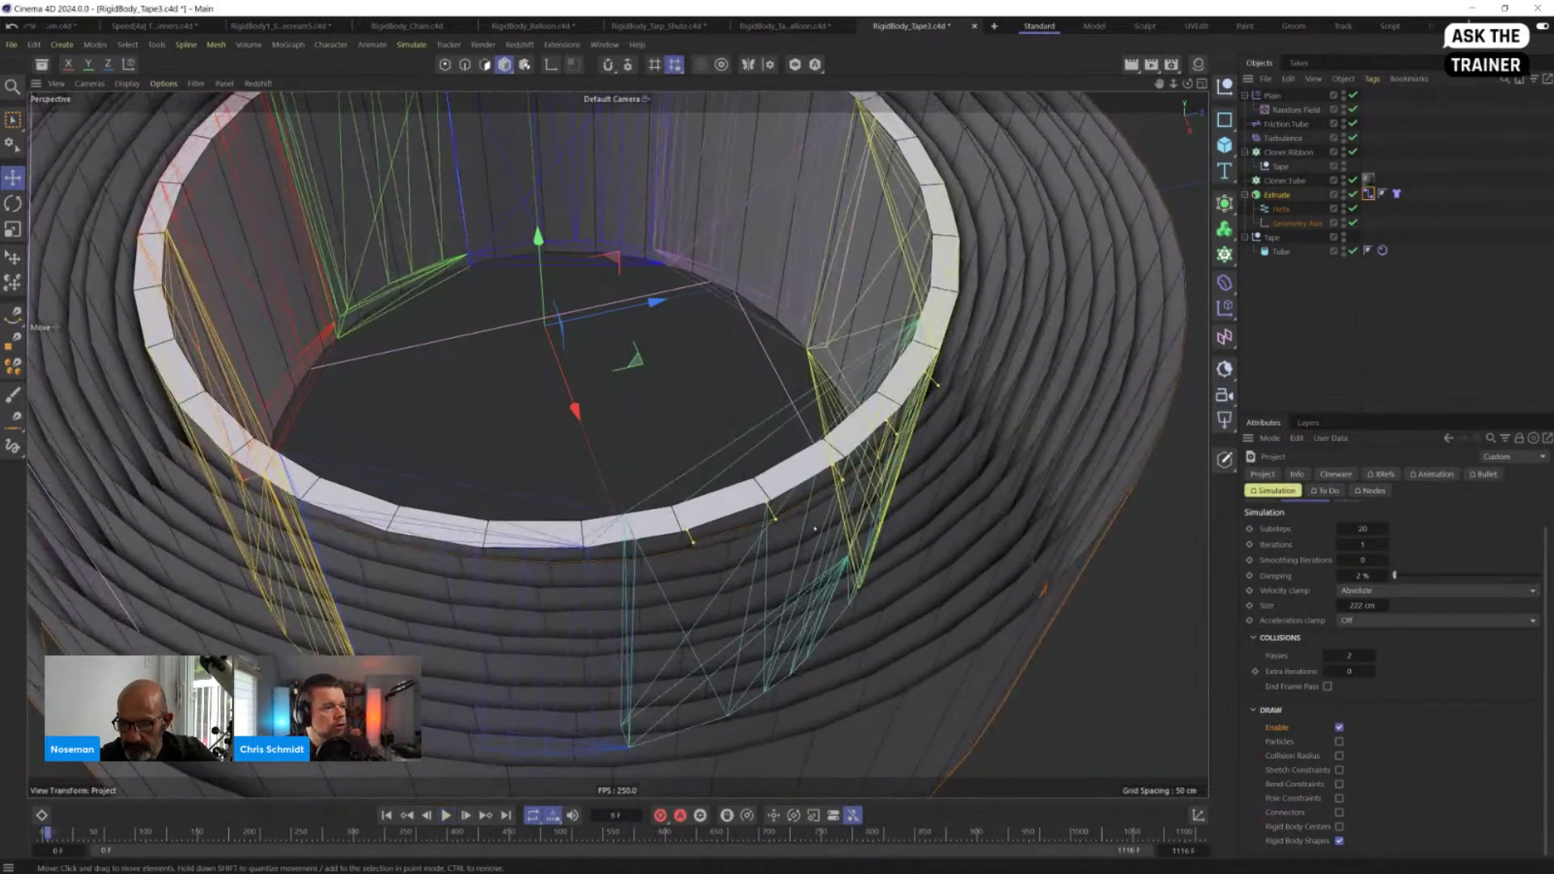
scroll(704, 437, "up", 10)
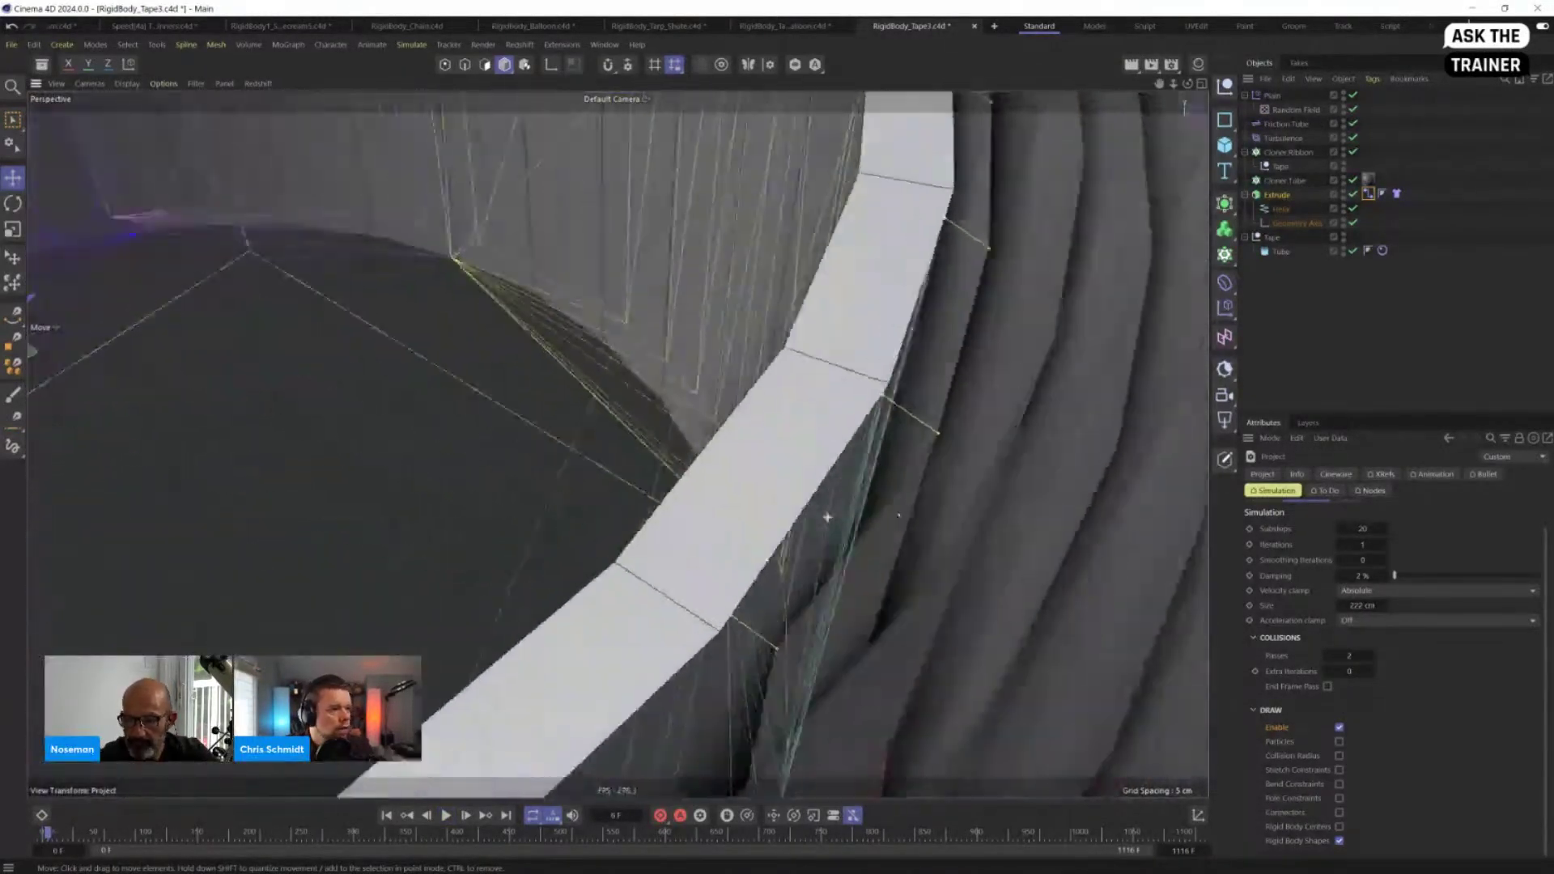
left_click_drag(827, 517, 908, 415, "alt")
scroll(909, 415, "up", 5)
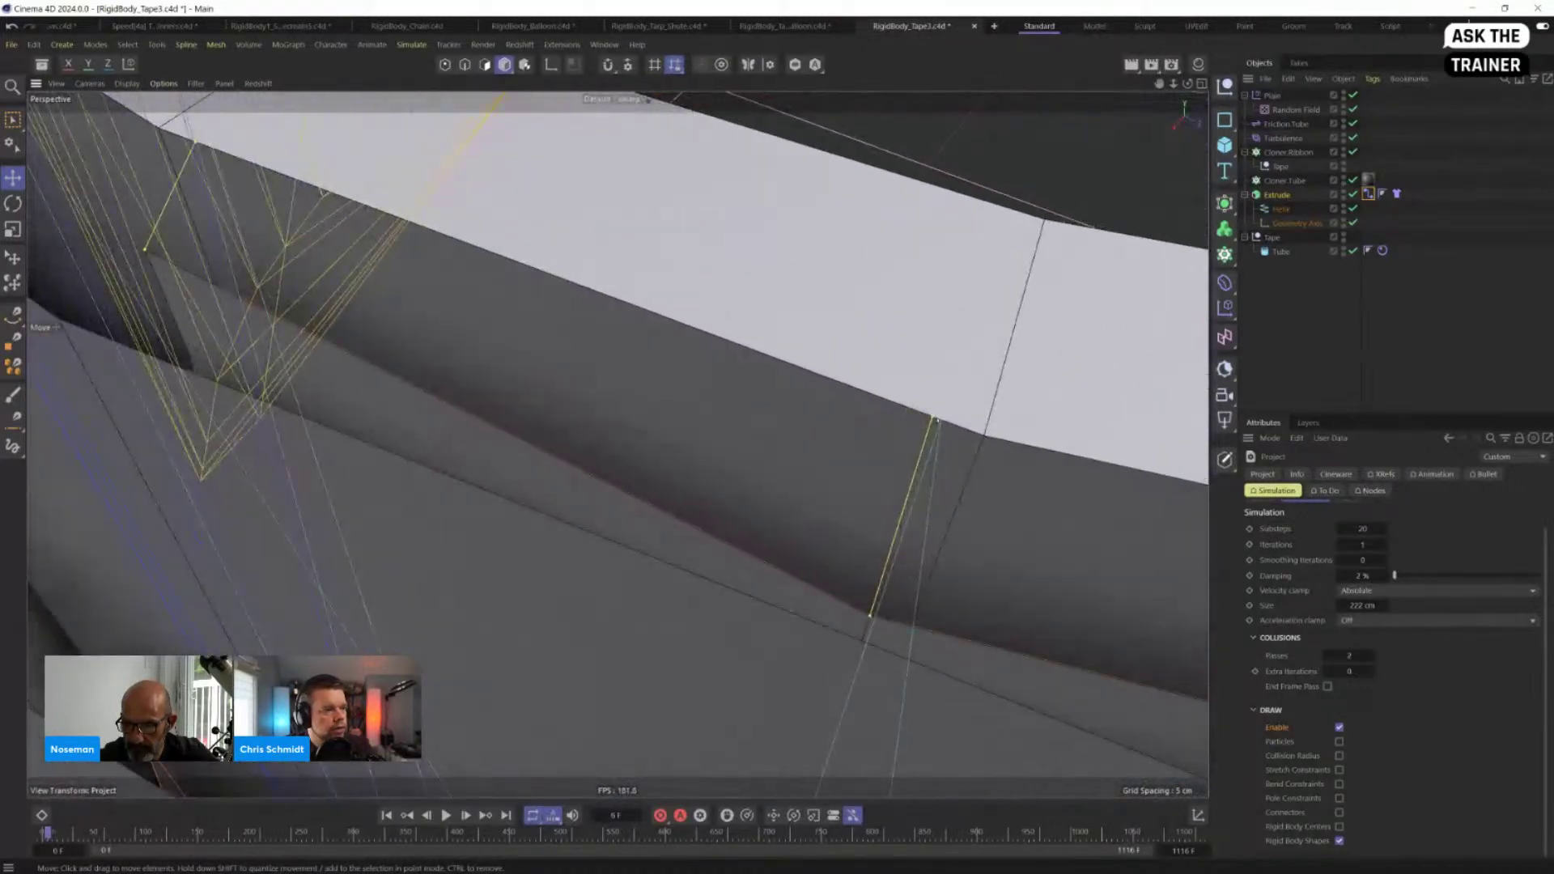
scroll(943, 438, "down", 12)
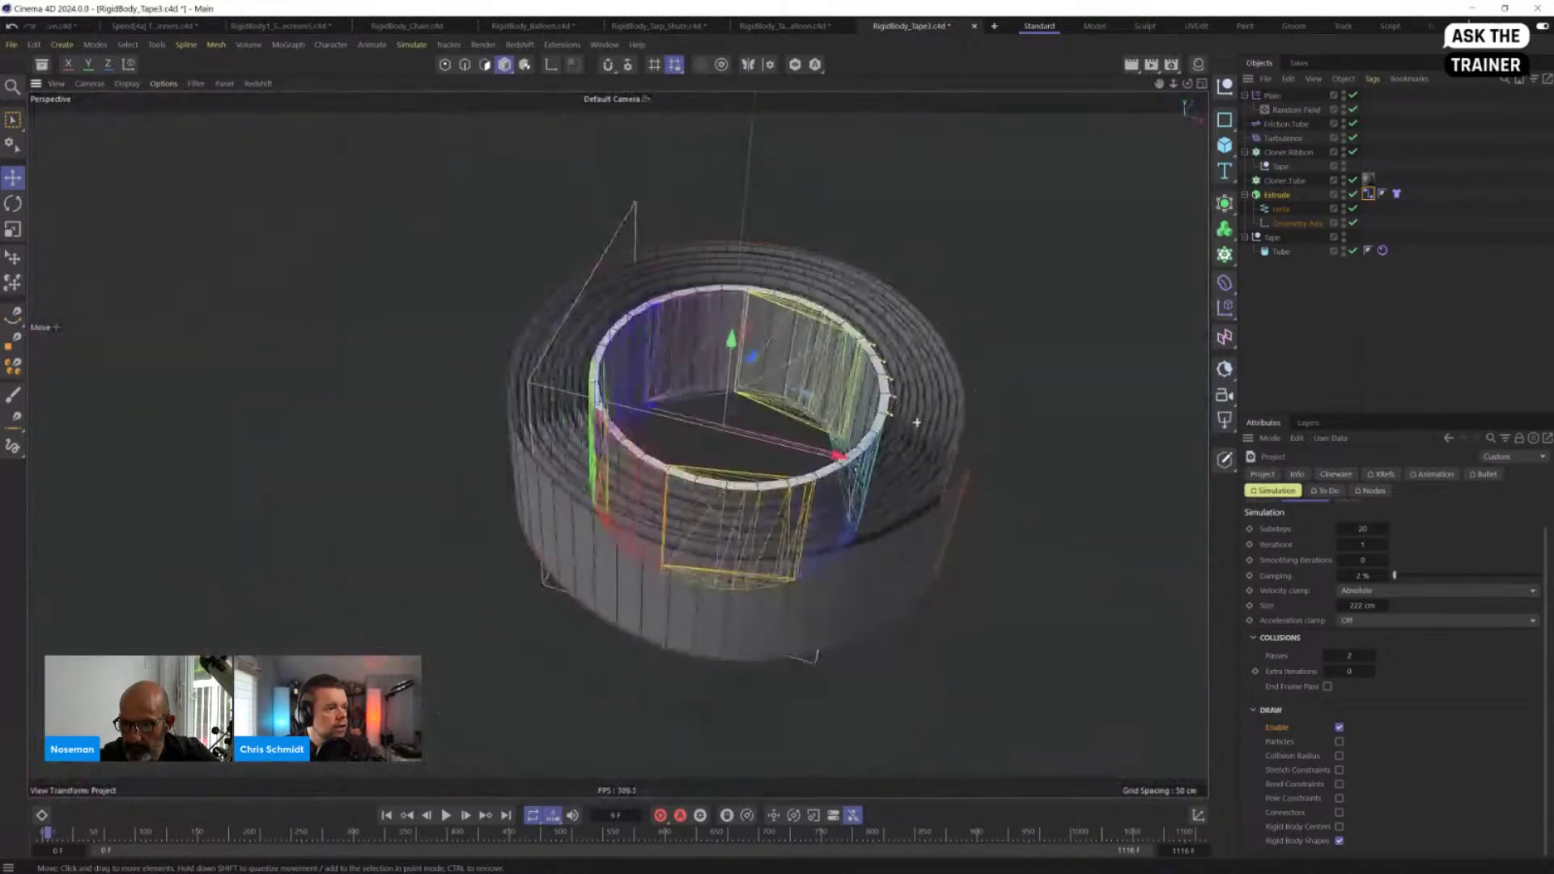
left_click_drag(917, 422, 884, 413, "alt")
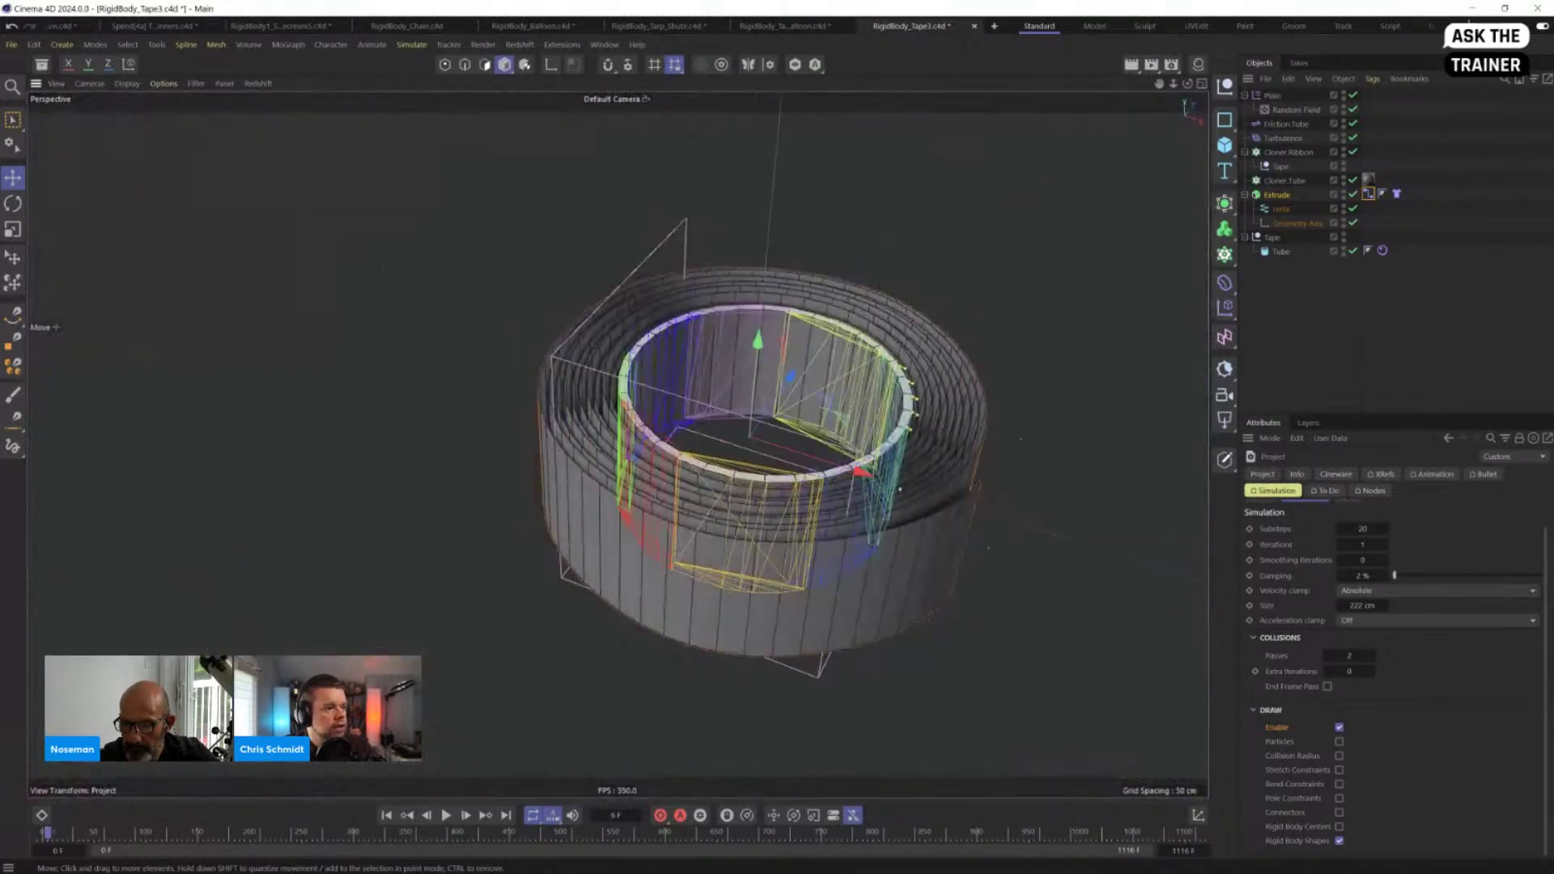
middle_click_drag(842, 485, 765, 536, "alt")
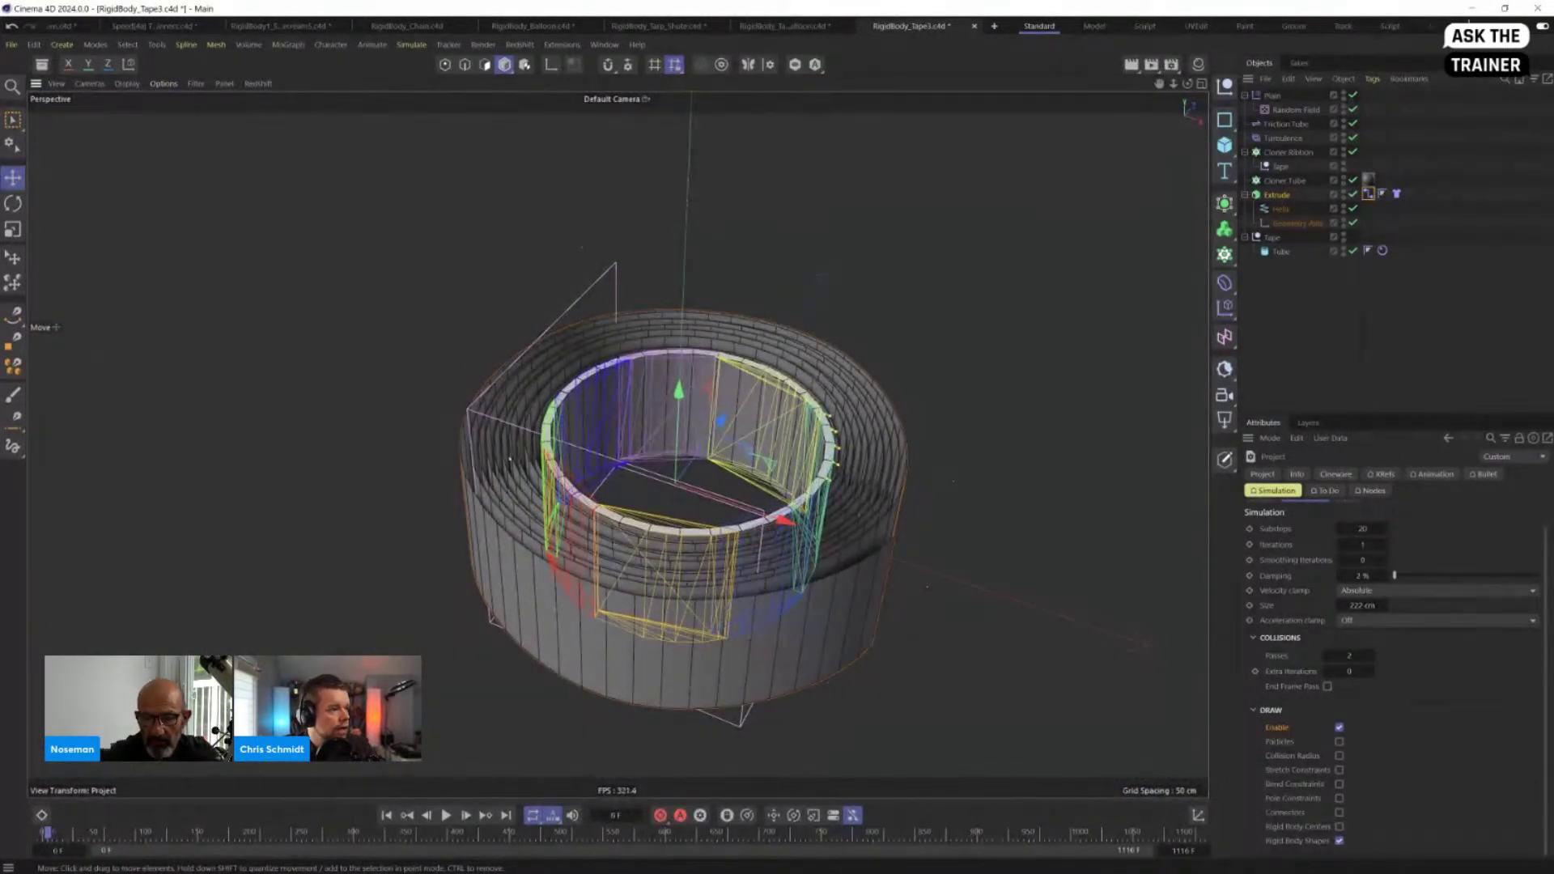
Step: Turn off simulation drawing and play the tape roll's simulation from the first frame
left_click(1340, 728)
scroll(627, 589, "down", 5)
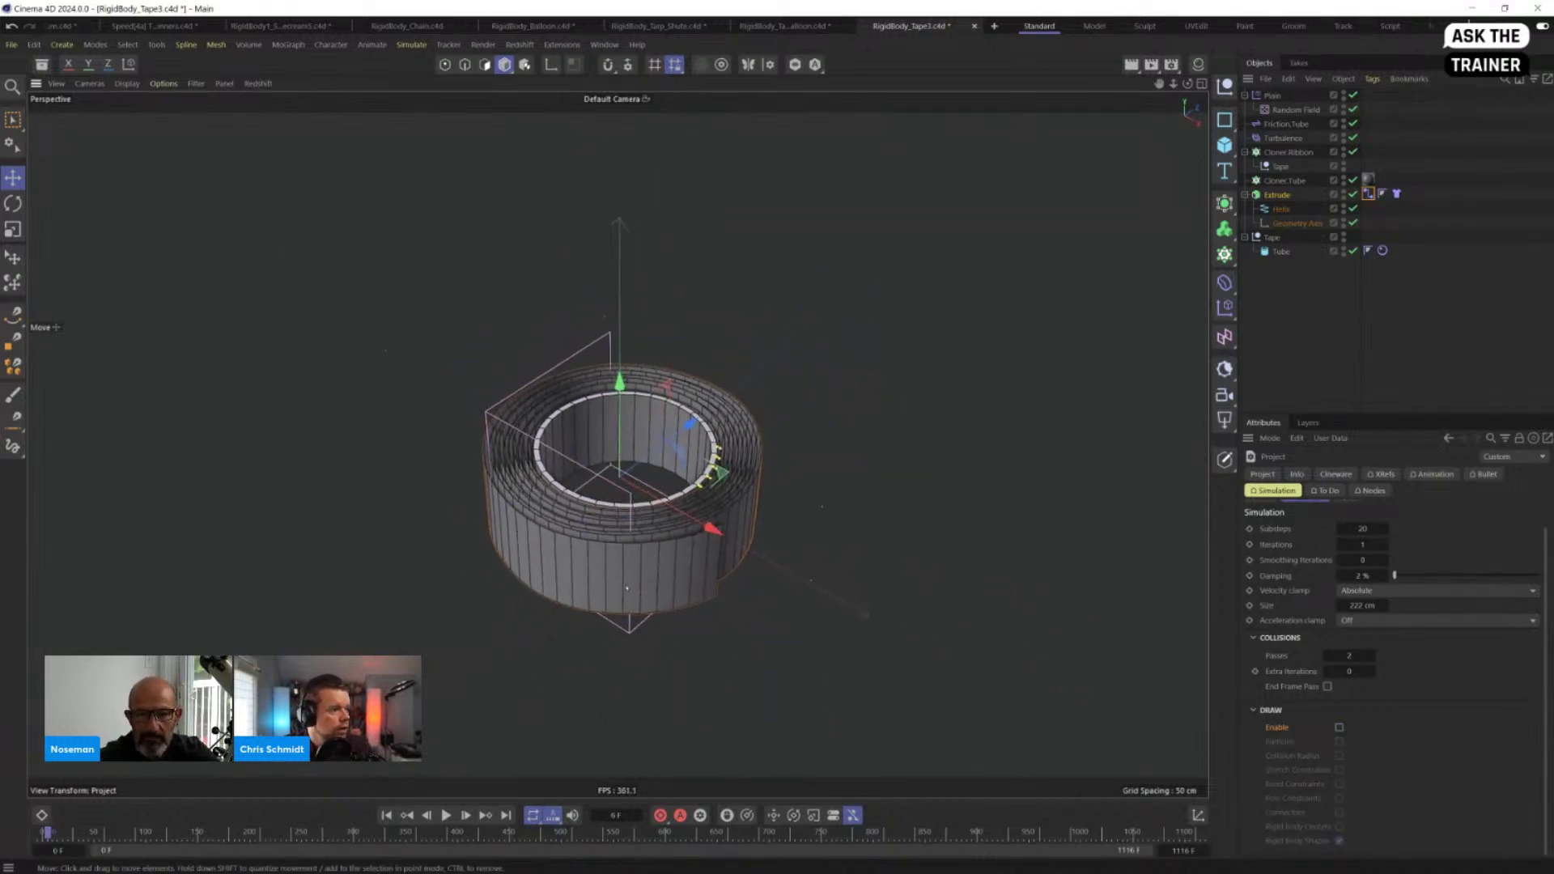
left_click(387, 815)
left_click(446, 815)
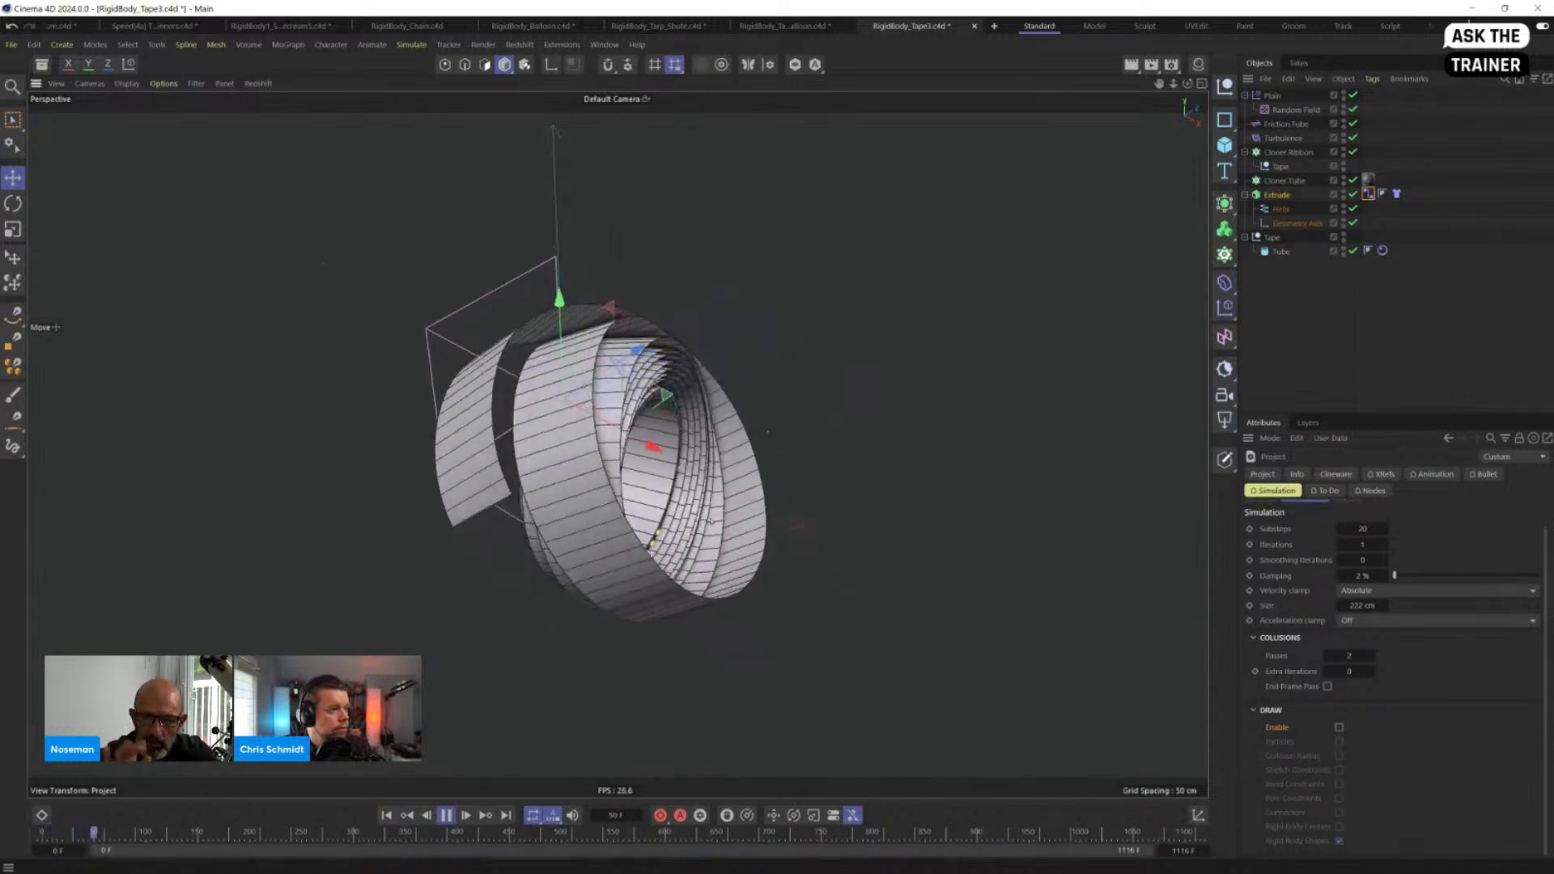
Step: Switch simulation drawing back on, stop playback and return to the first frame
left_click(1340, 728)
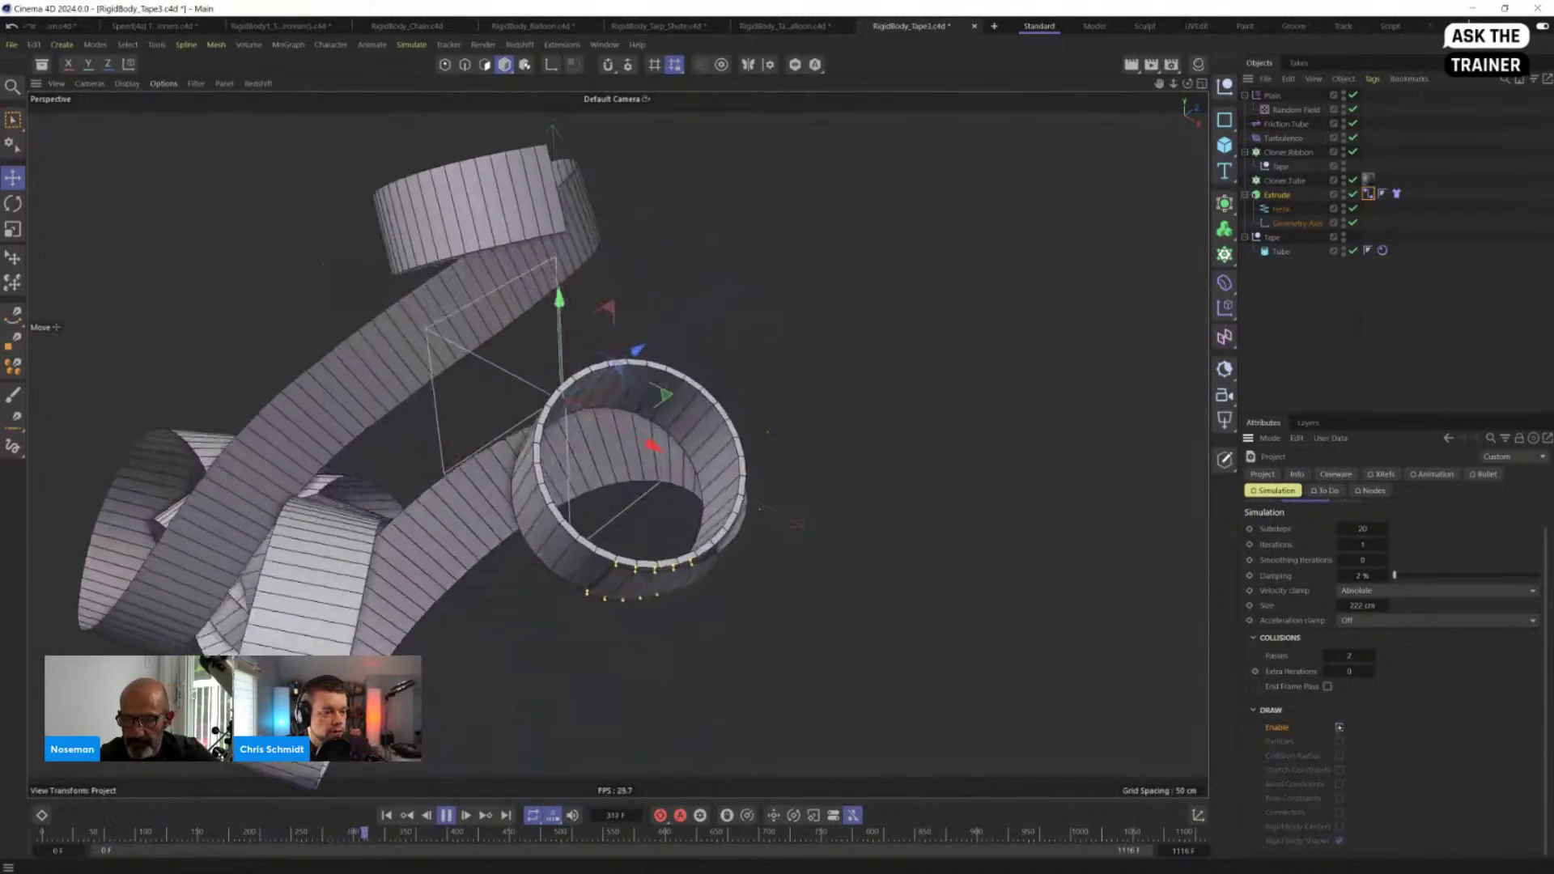
left_click(446, 815)
left_click(387, 815)
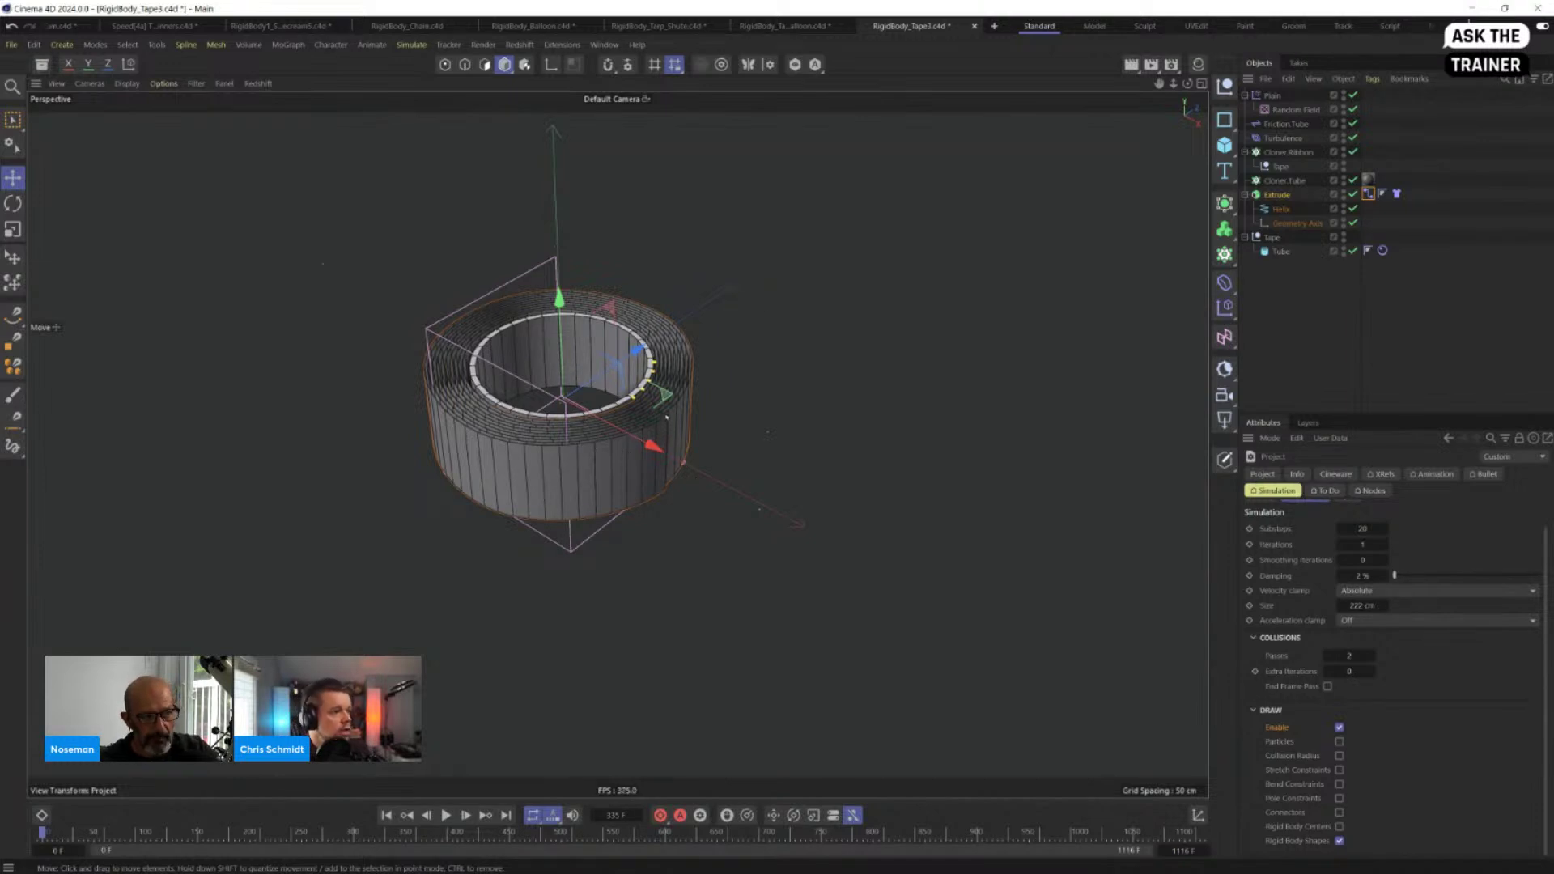
Step: Put the Extrude back into Cloner.Ribbon and the Tape null with the Tube into Cloner.Tube, and frame all the rolls
middle_click_drag(668, 417, 677, 492, "alt")
right_click_drag(676, 492, 780, 464, "alt")
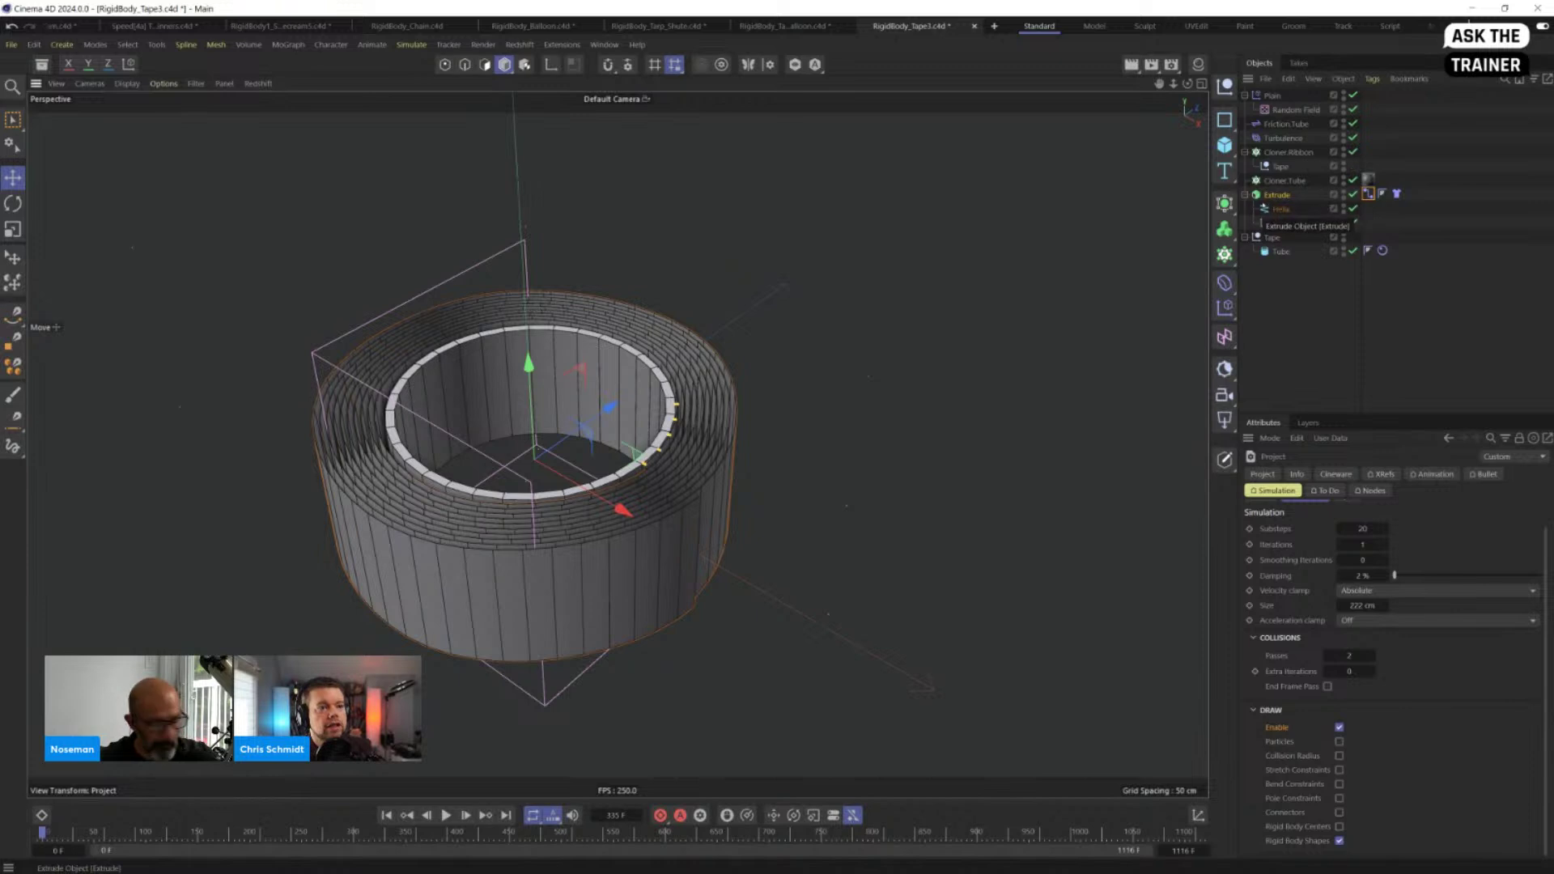
left_click_drag(1273, 196, 1298, 154)
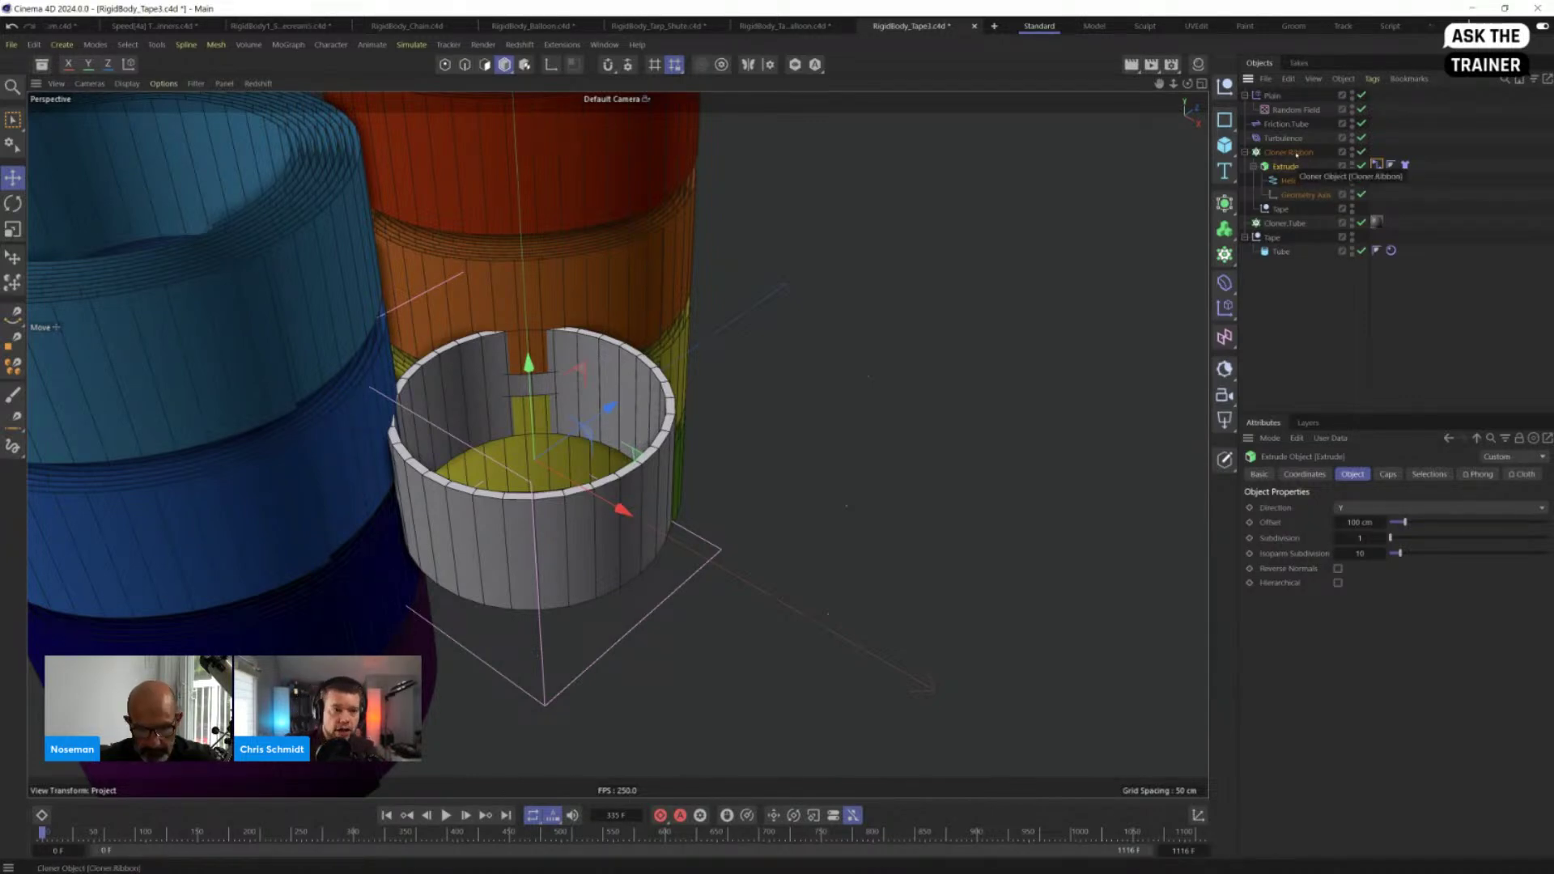
left_click_drag(1273, 238, 1280, 225)
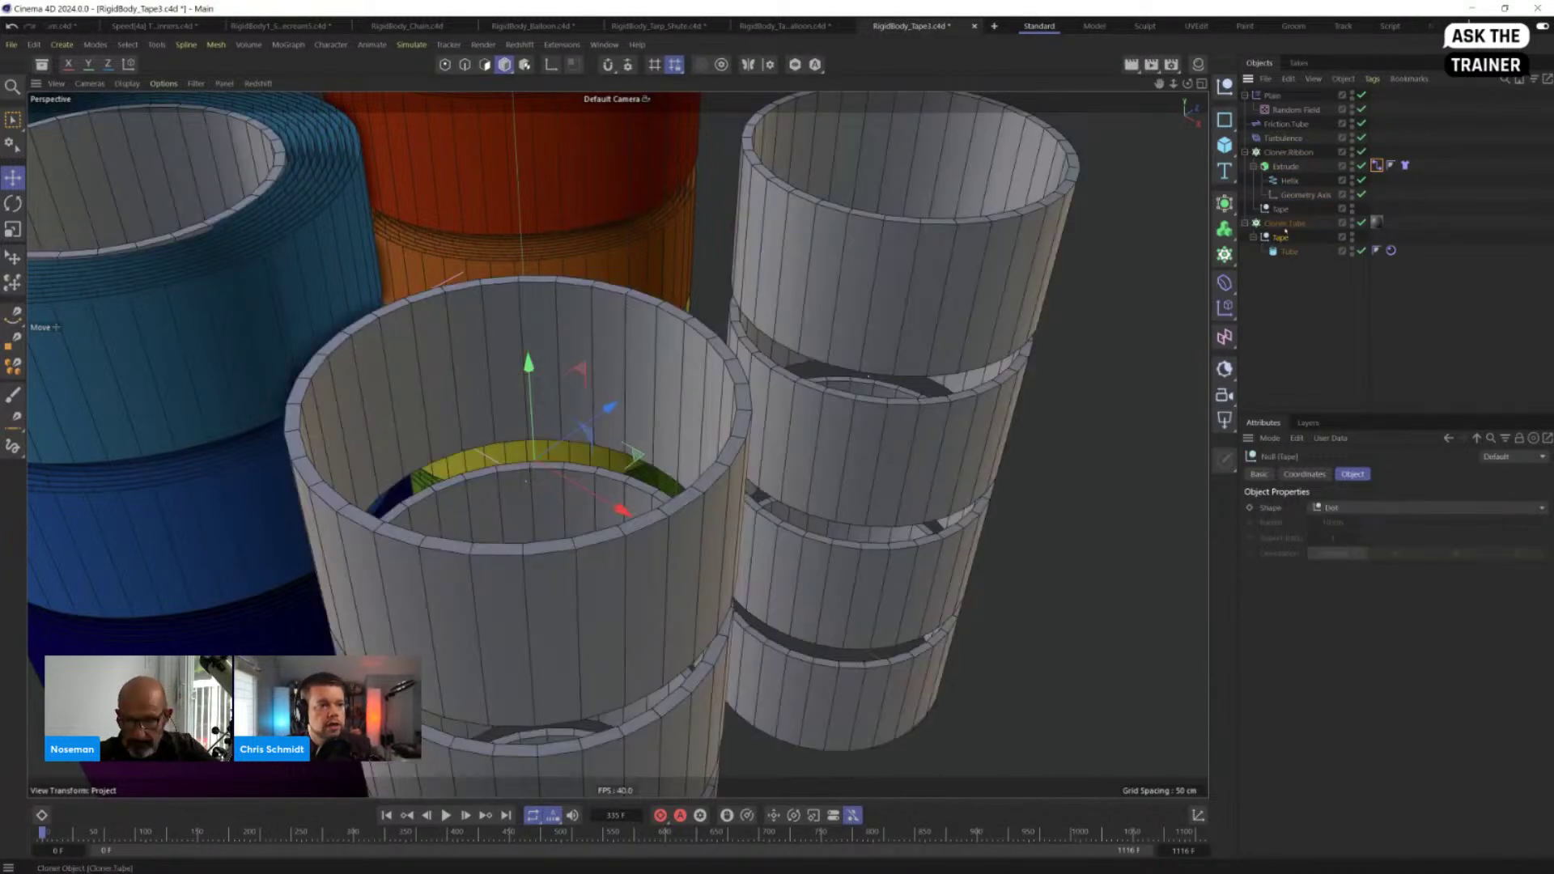
key("h")
middle_click_drag(958, 257, 850, 345, "alt")
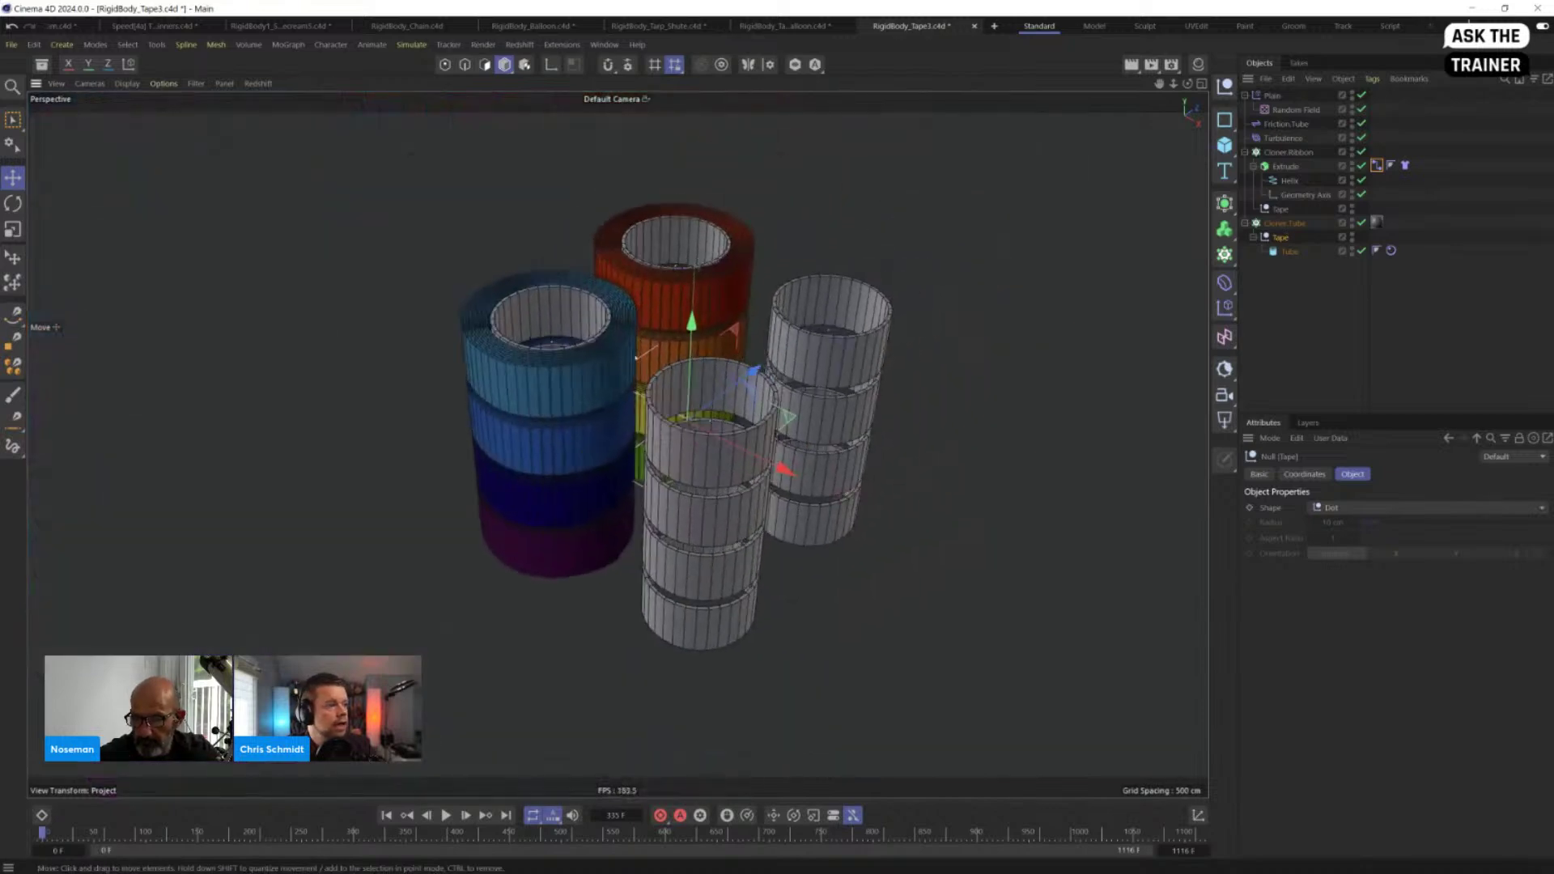
Step: Nest the Tube's Tape null inside the other Tape null under Cloner.Tube, leaving only the Extrude in Cloner.Ribbon
scroll(654, 294, "up", 3)
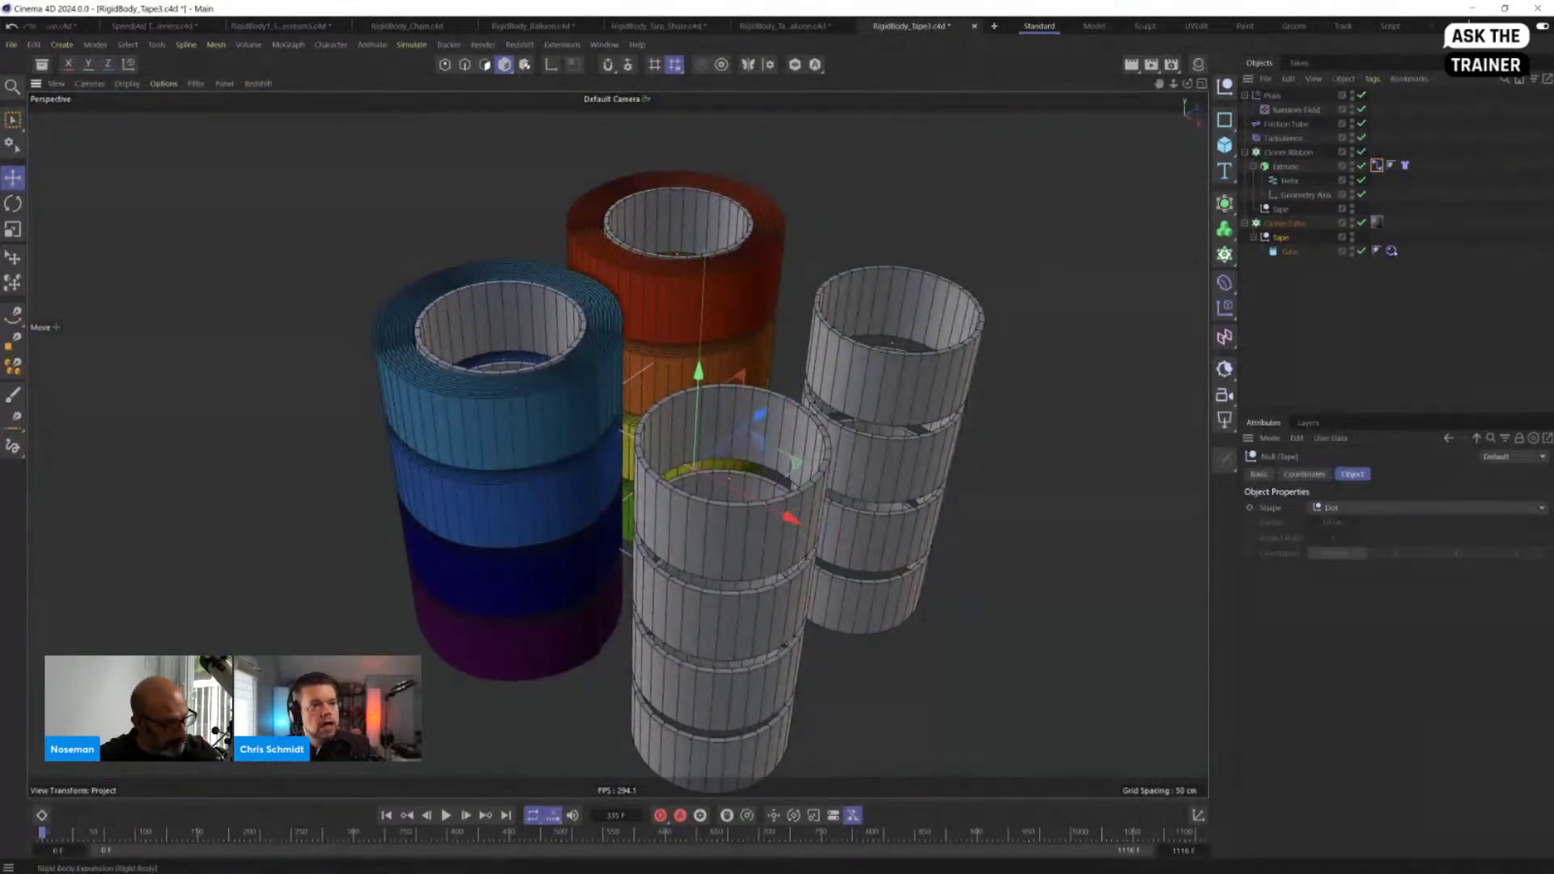
middle_click_drag(1197, 219, 1120, 232, "alt")
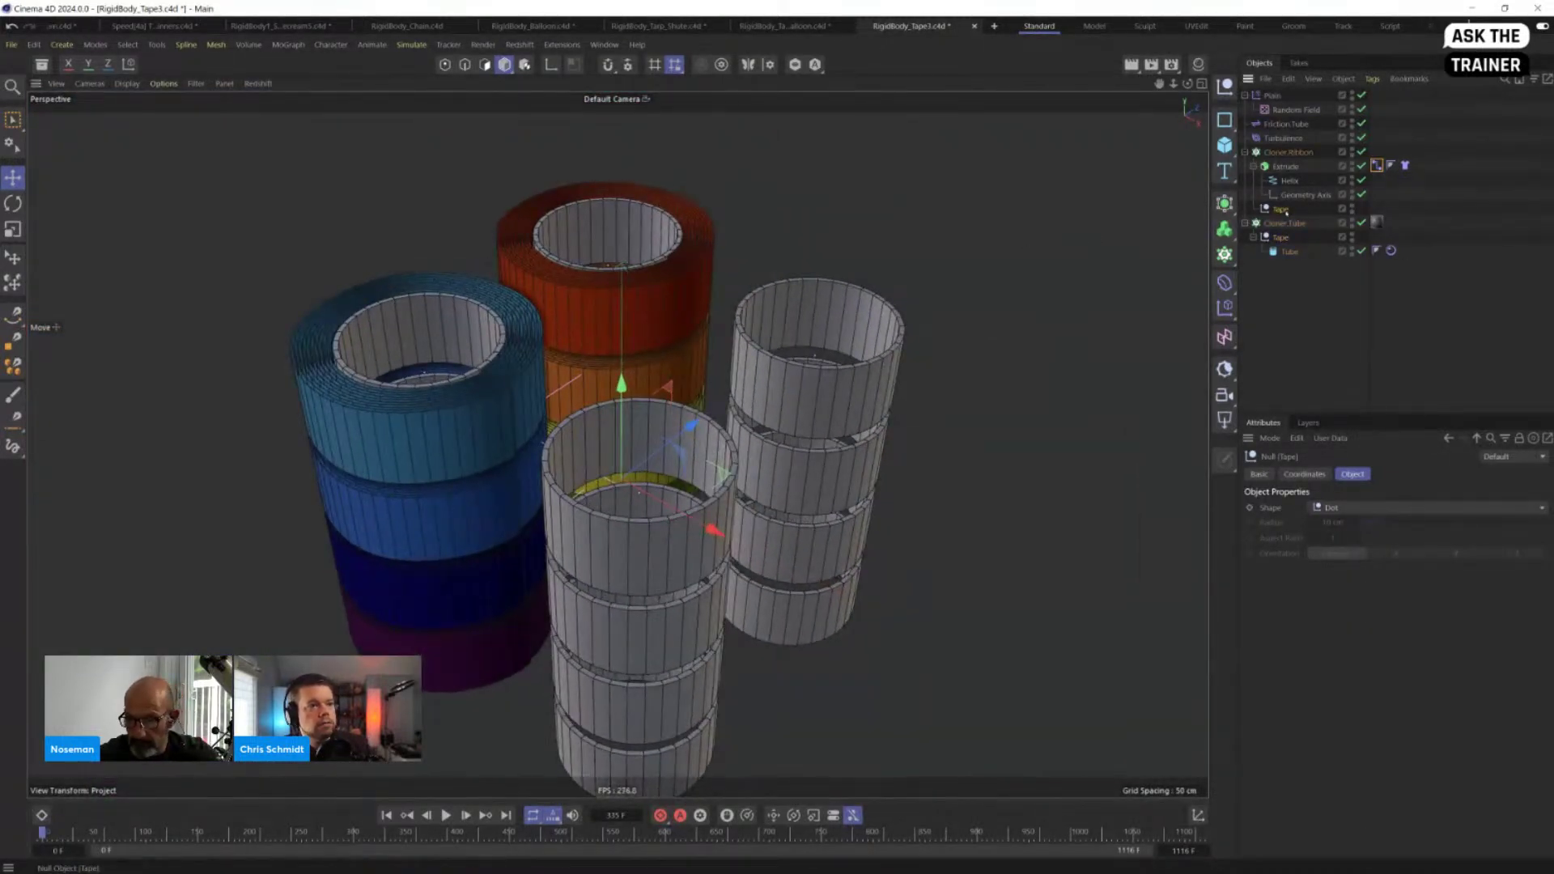
left_click(1288, 237)
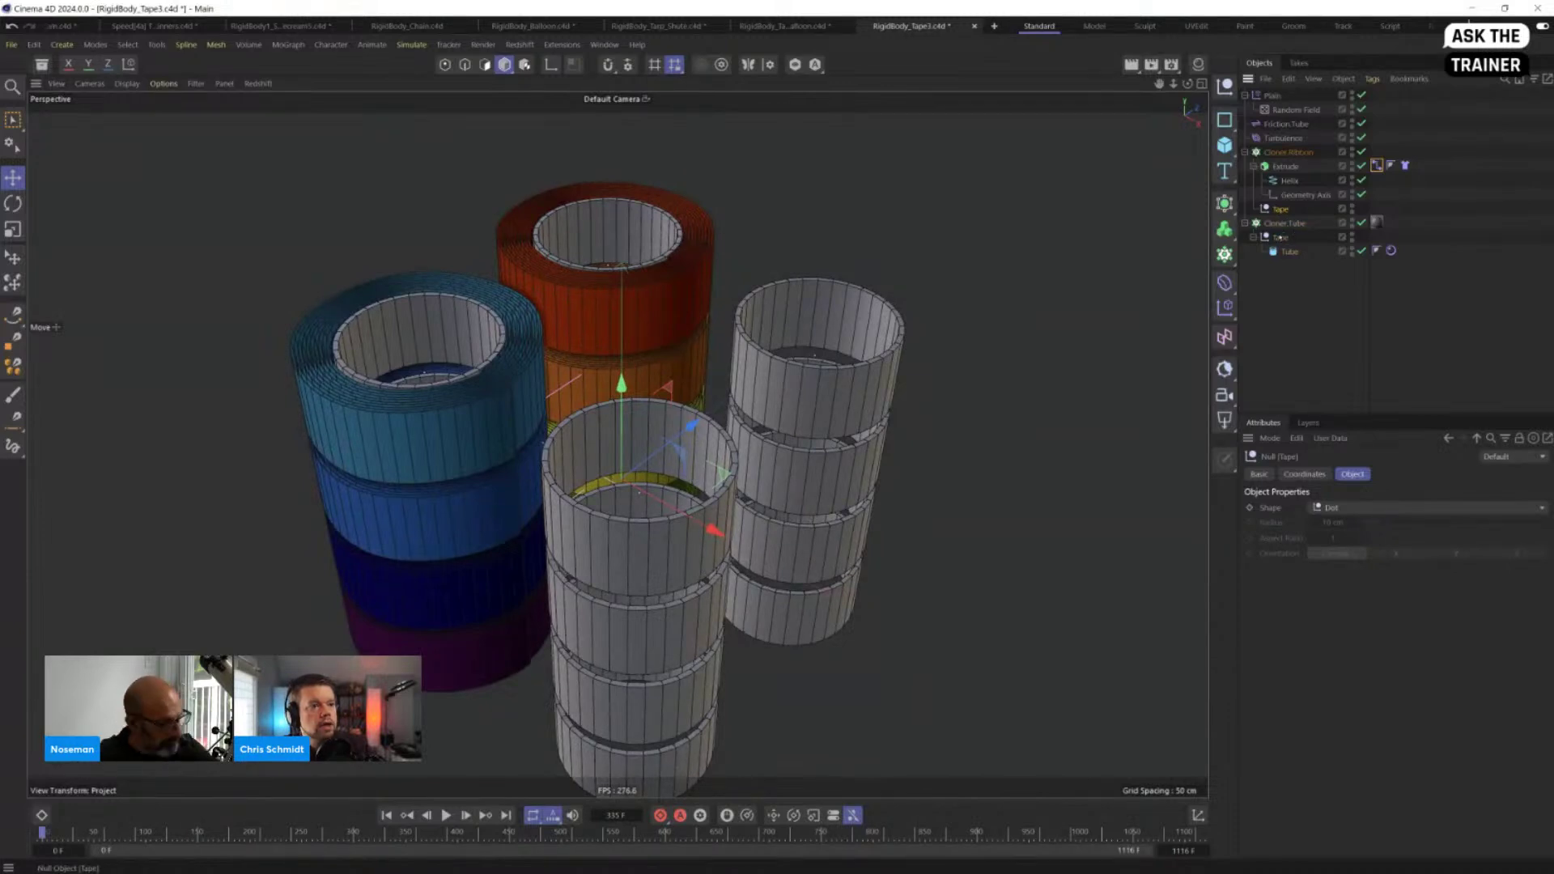
left_click(1289, 209)
left_click_drag(1282, 212, 1300, 256)
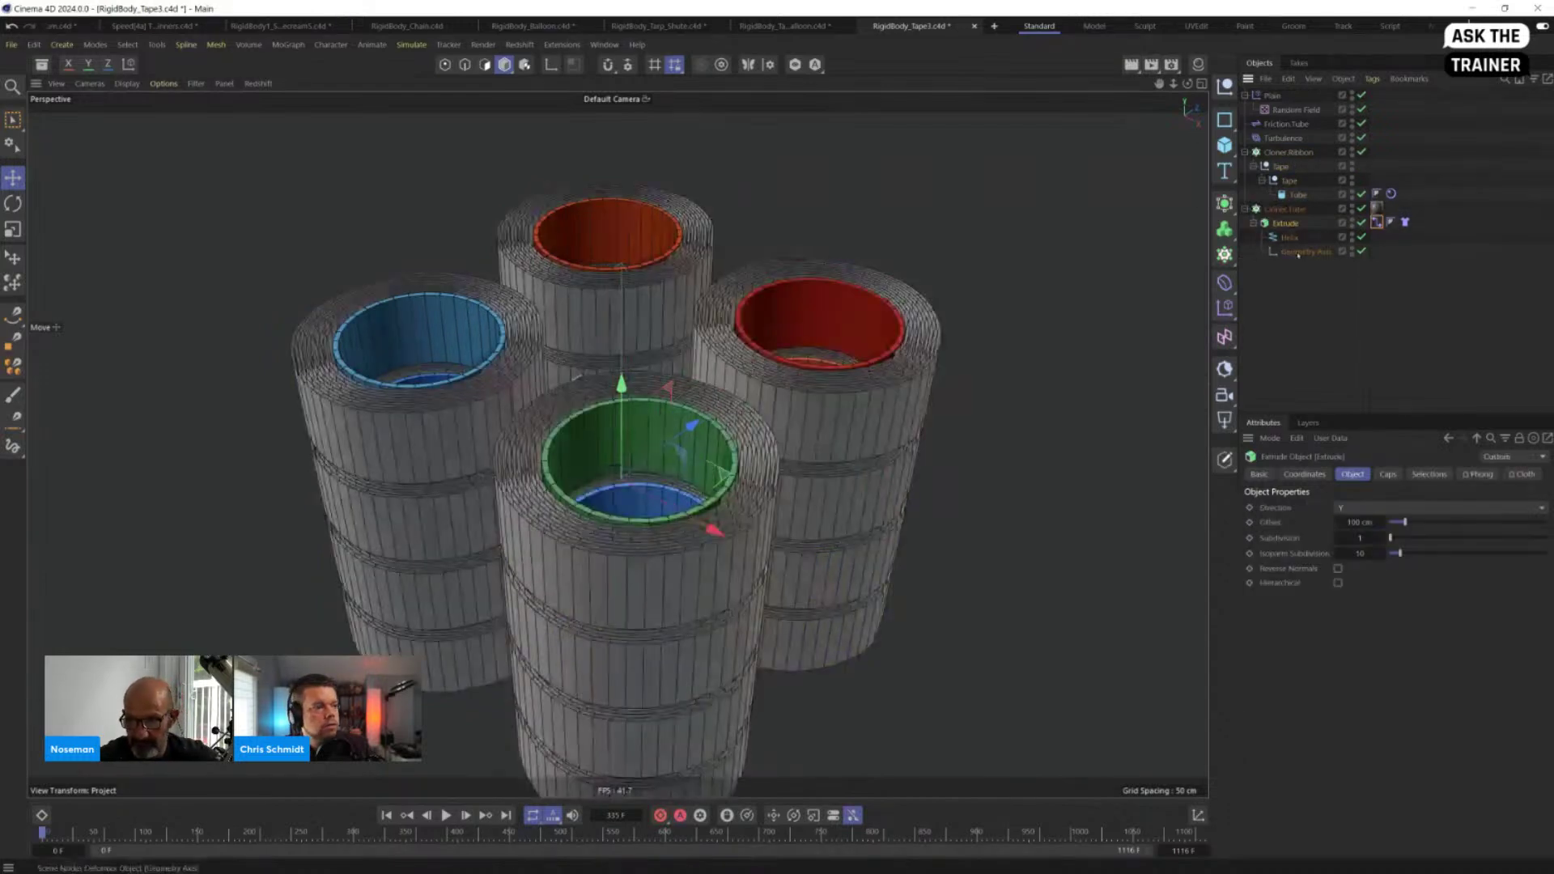
left_click_drag(1293, 164, 1293, 166)
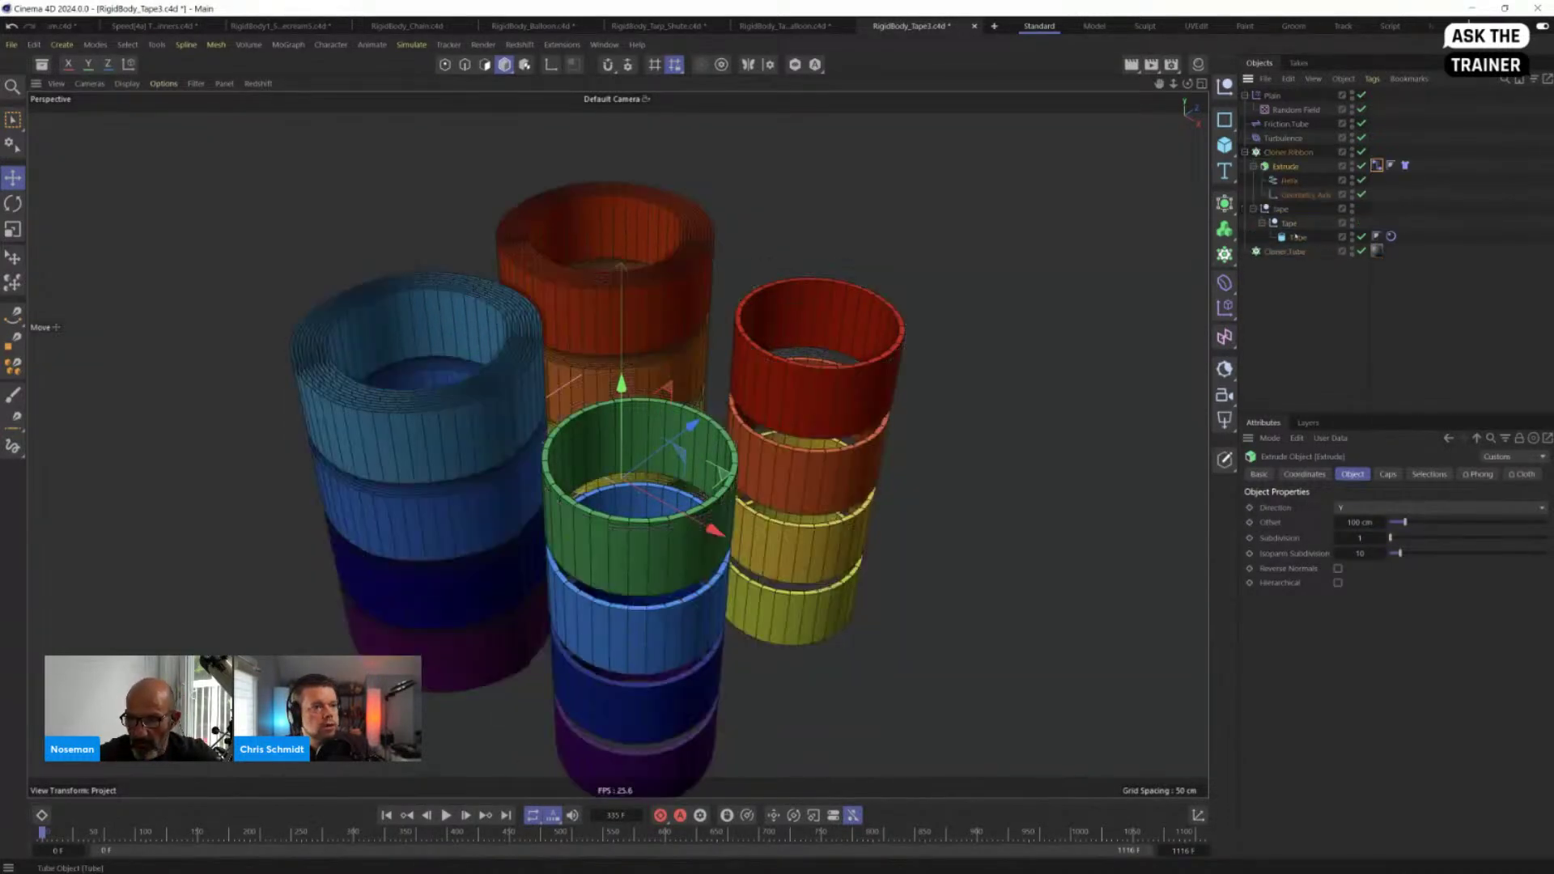
left_click_drag(1296, 253, 1296, 253)
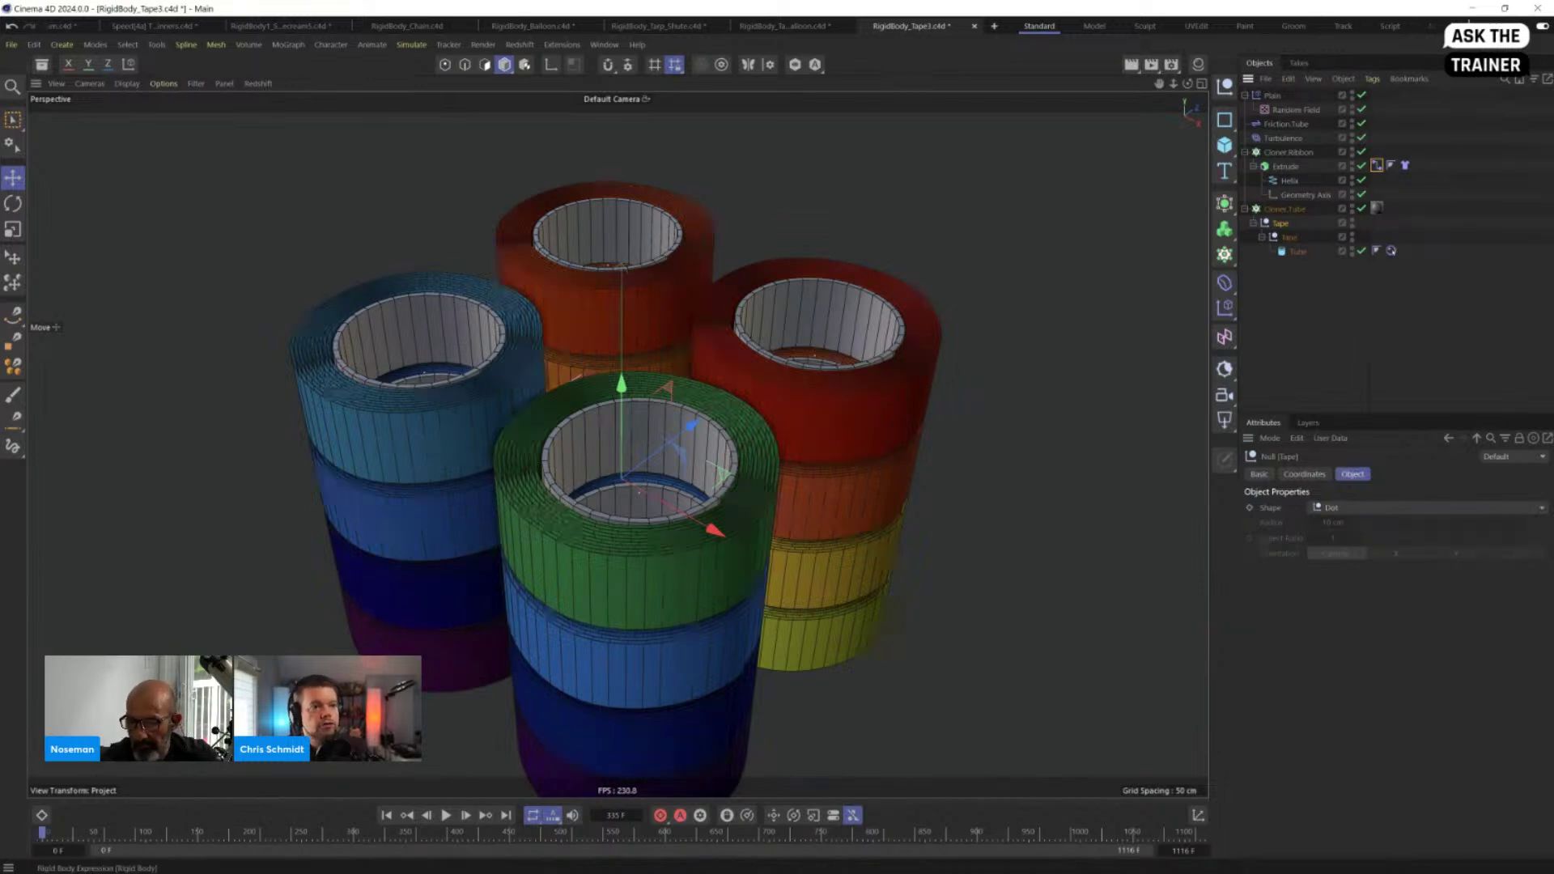
Step: Move the Rigid Body tag to Cloner.Tube and the Cloth and Connector tags to Cloner.Ribbon, with the connector's search radius set to 2.44 cm
left_click(1391, 250)
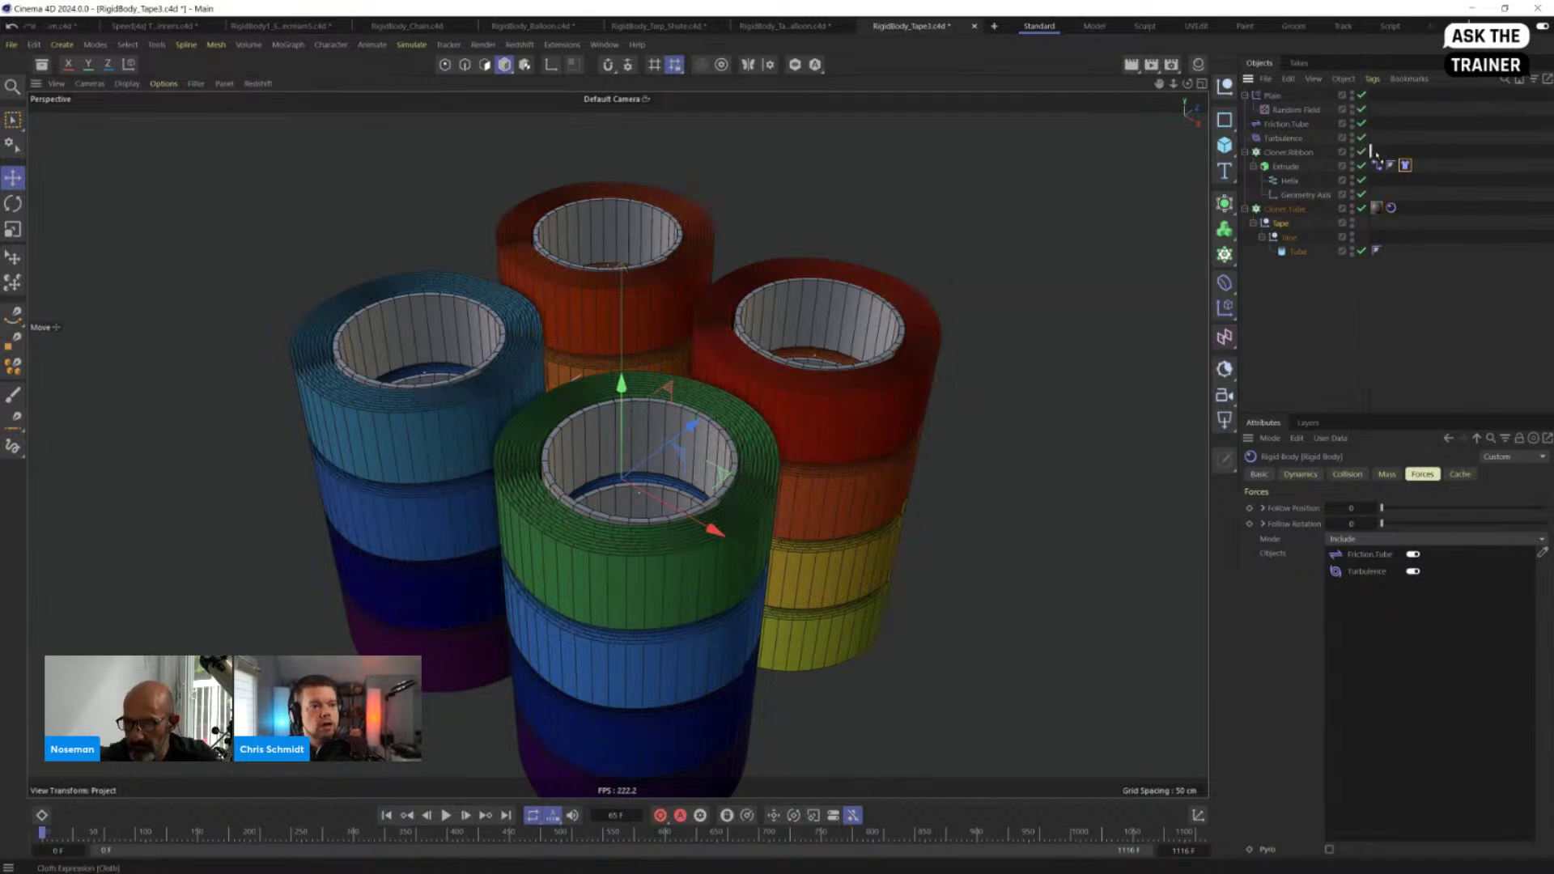
left_click_drag(1374, 153, 1392, 152)
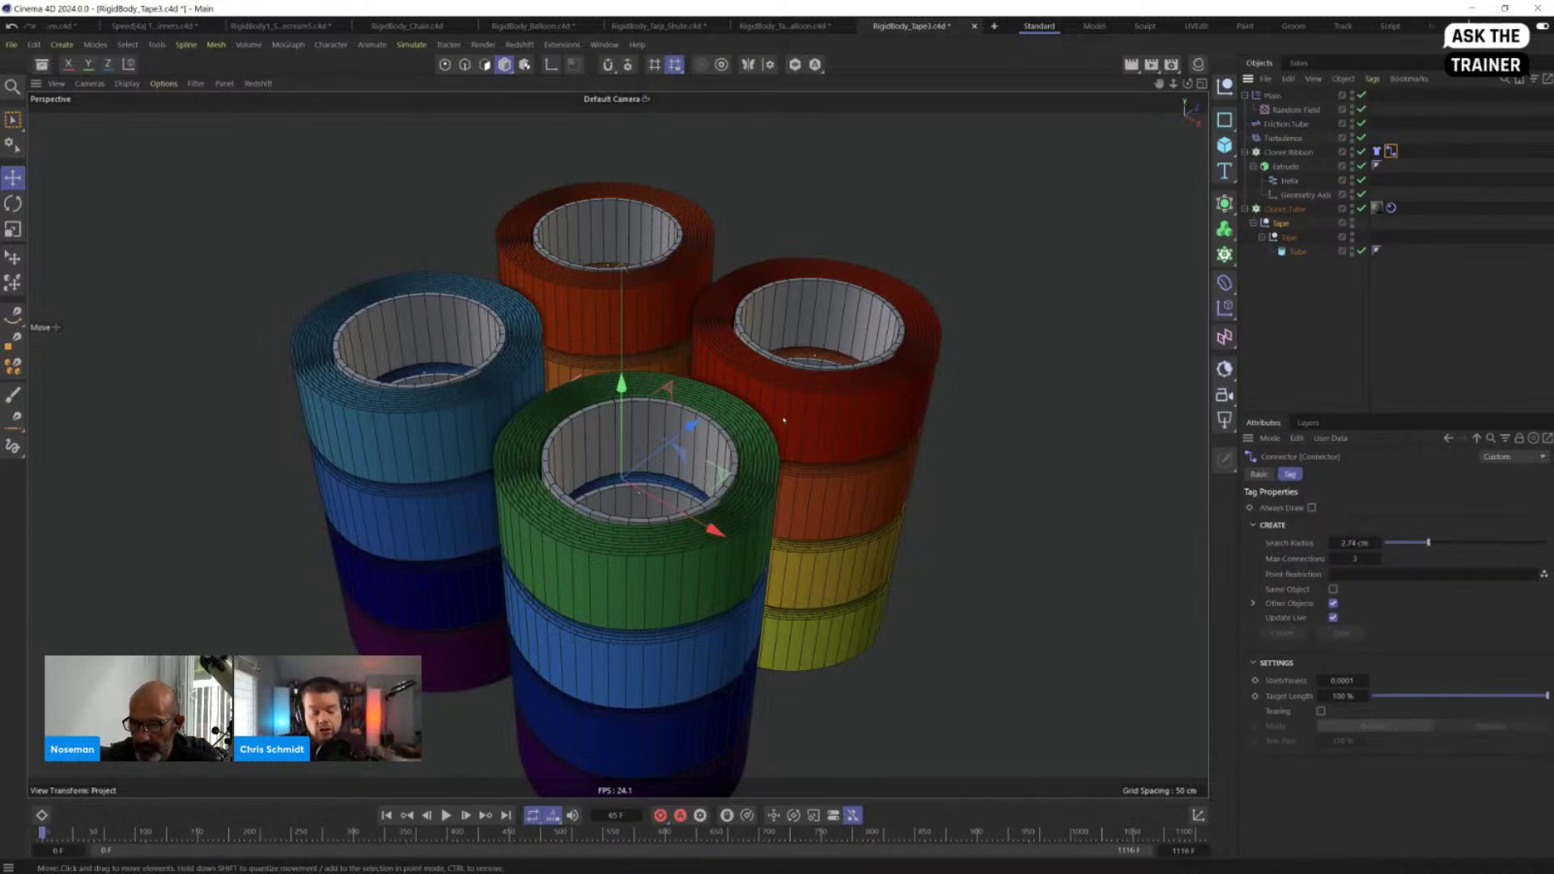
scroll(787, 409, "up", 3)
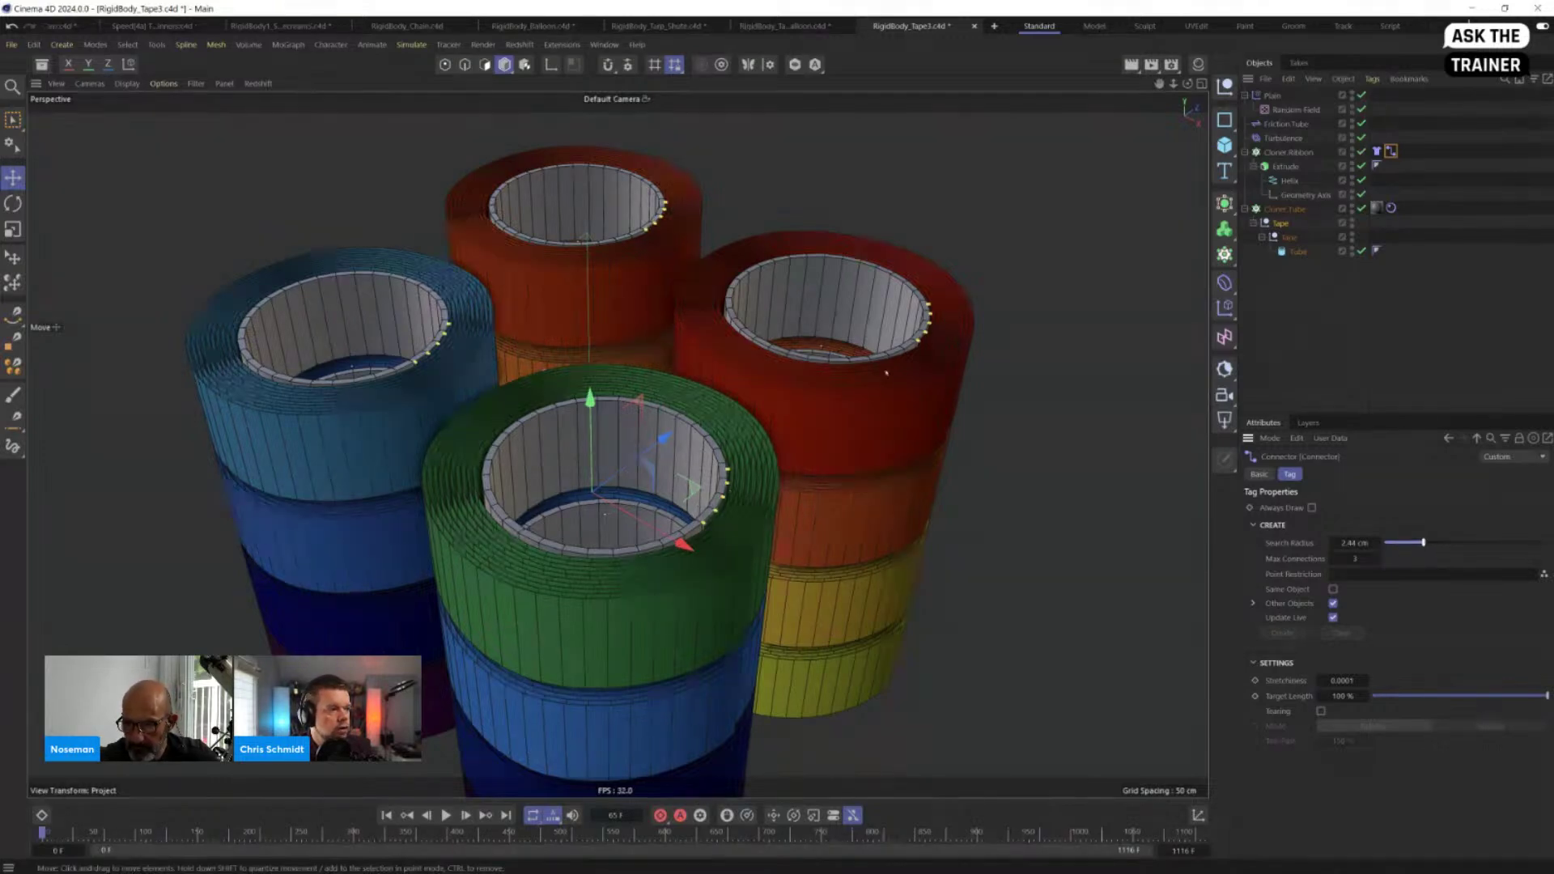
scroll(615, 437, "down", 4)
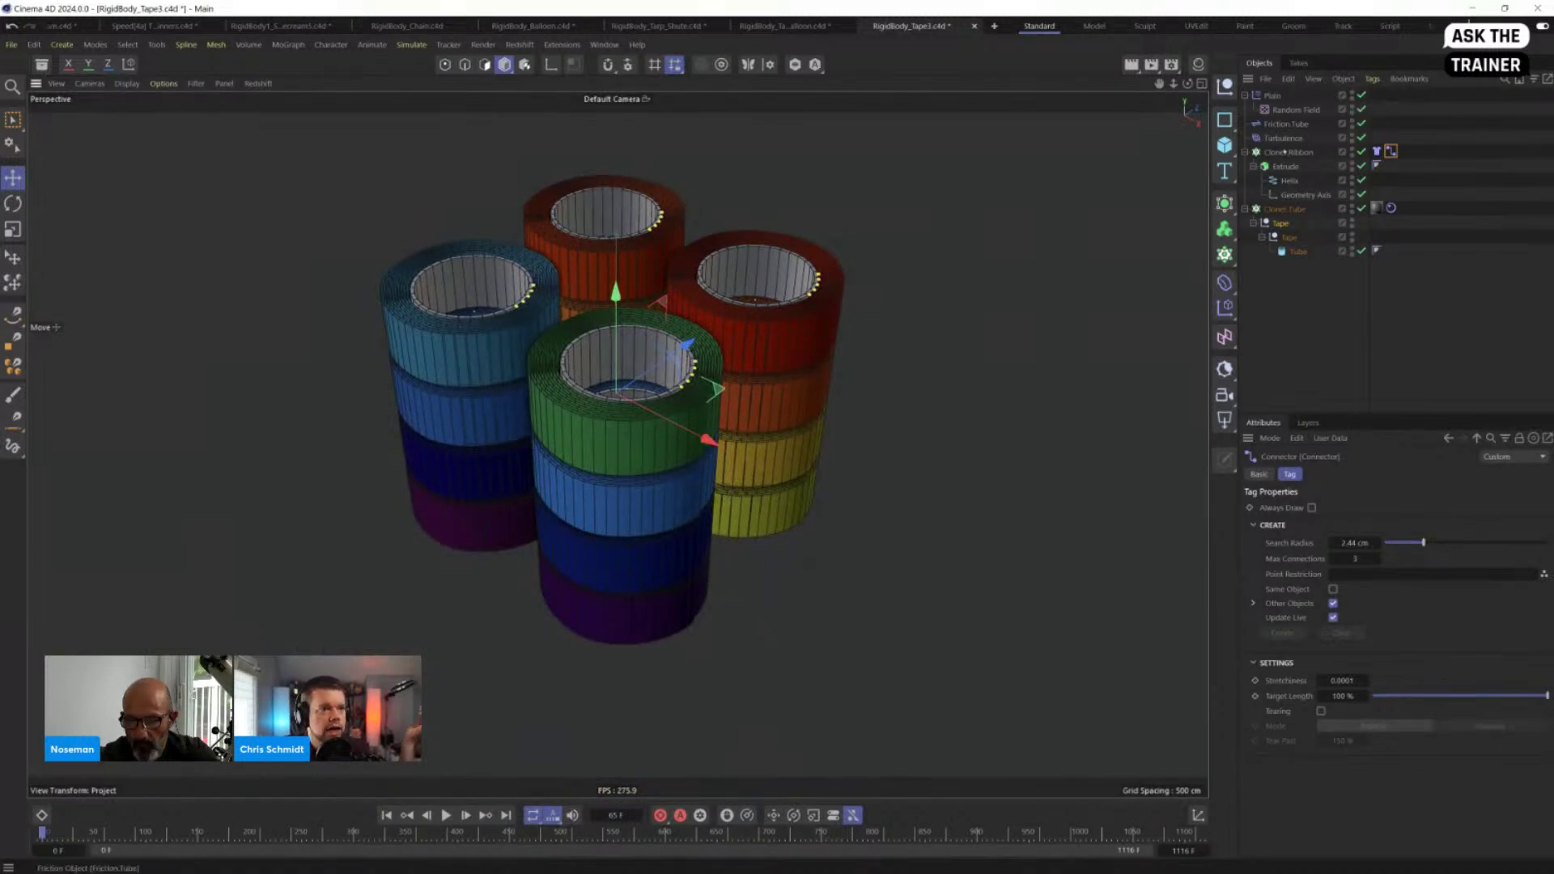
Step: Play the tape simulation, turn off simulation drawing and switch the viewport to Gouraud shading without lines
left_click(1284, 137)
left_click(445, 815)
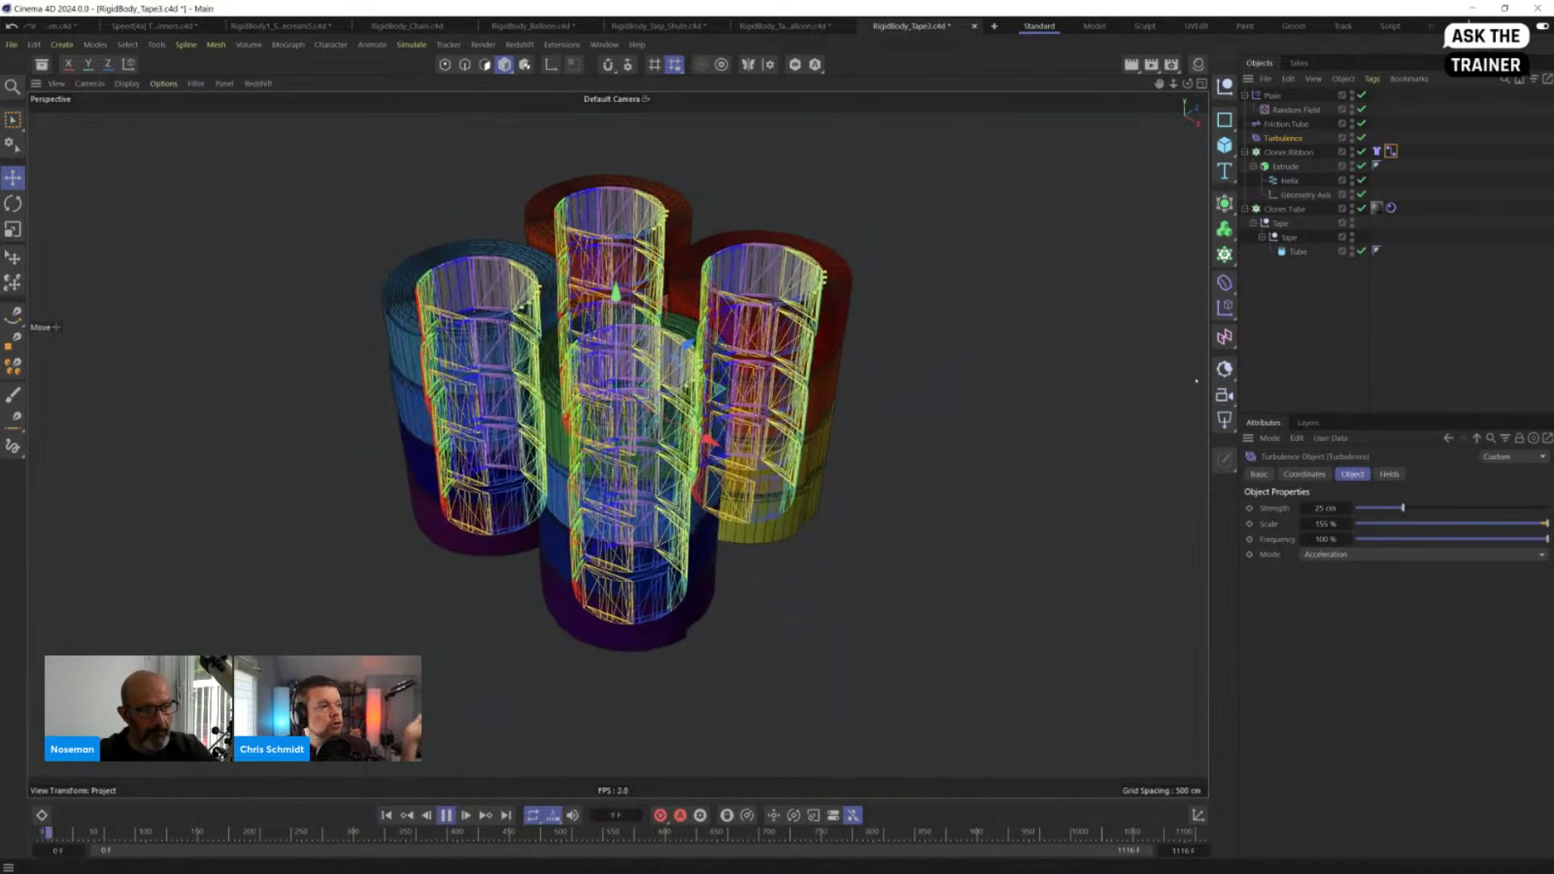
key("ctrl+d")
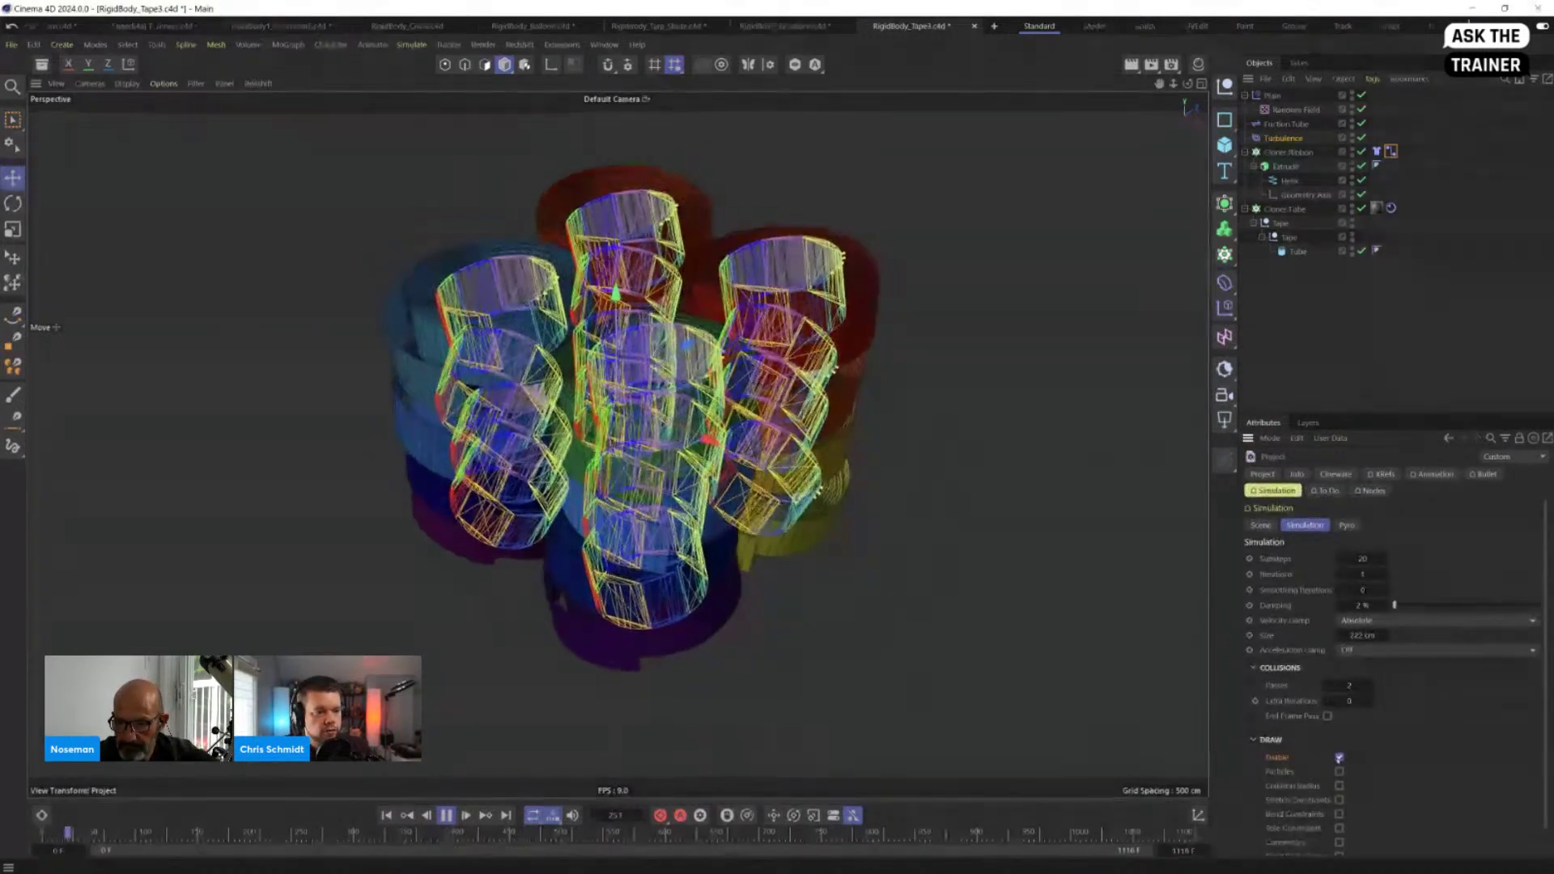
left_click(1339, 758)
left_click(1303, 342)
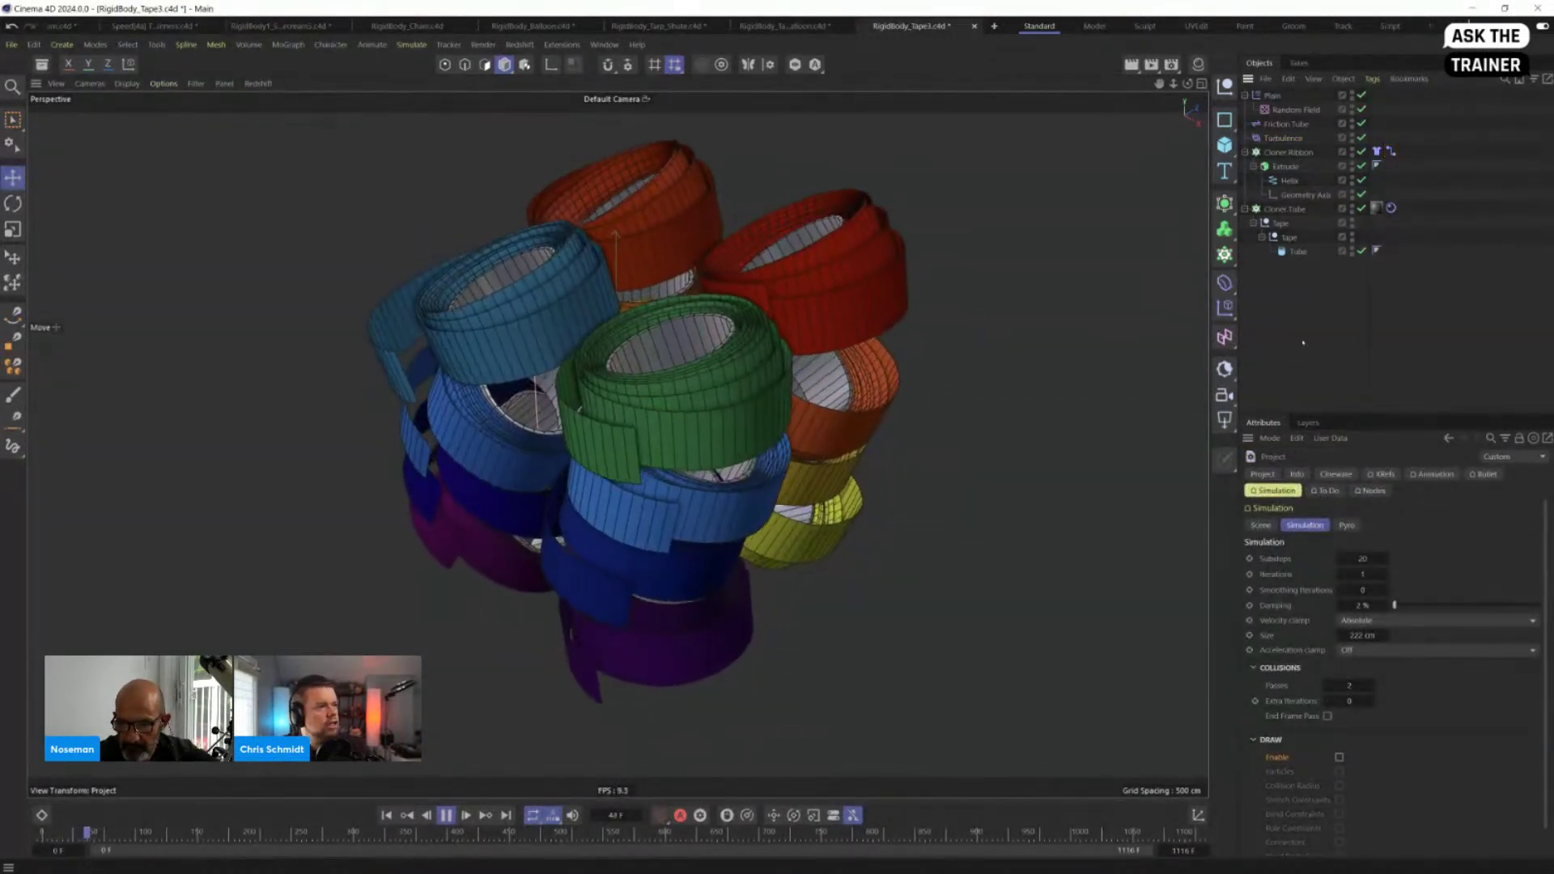
key("n")
key("a")
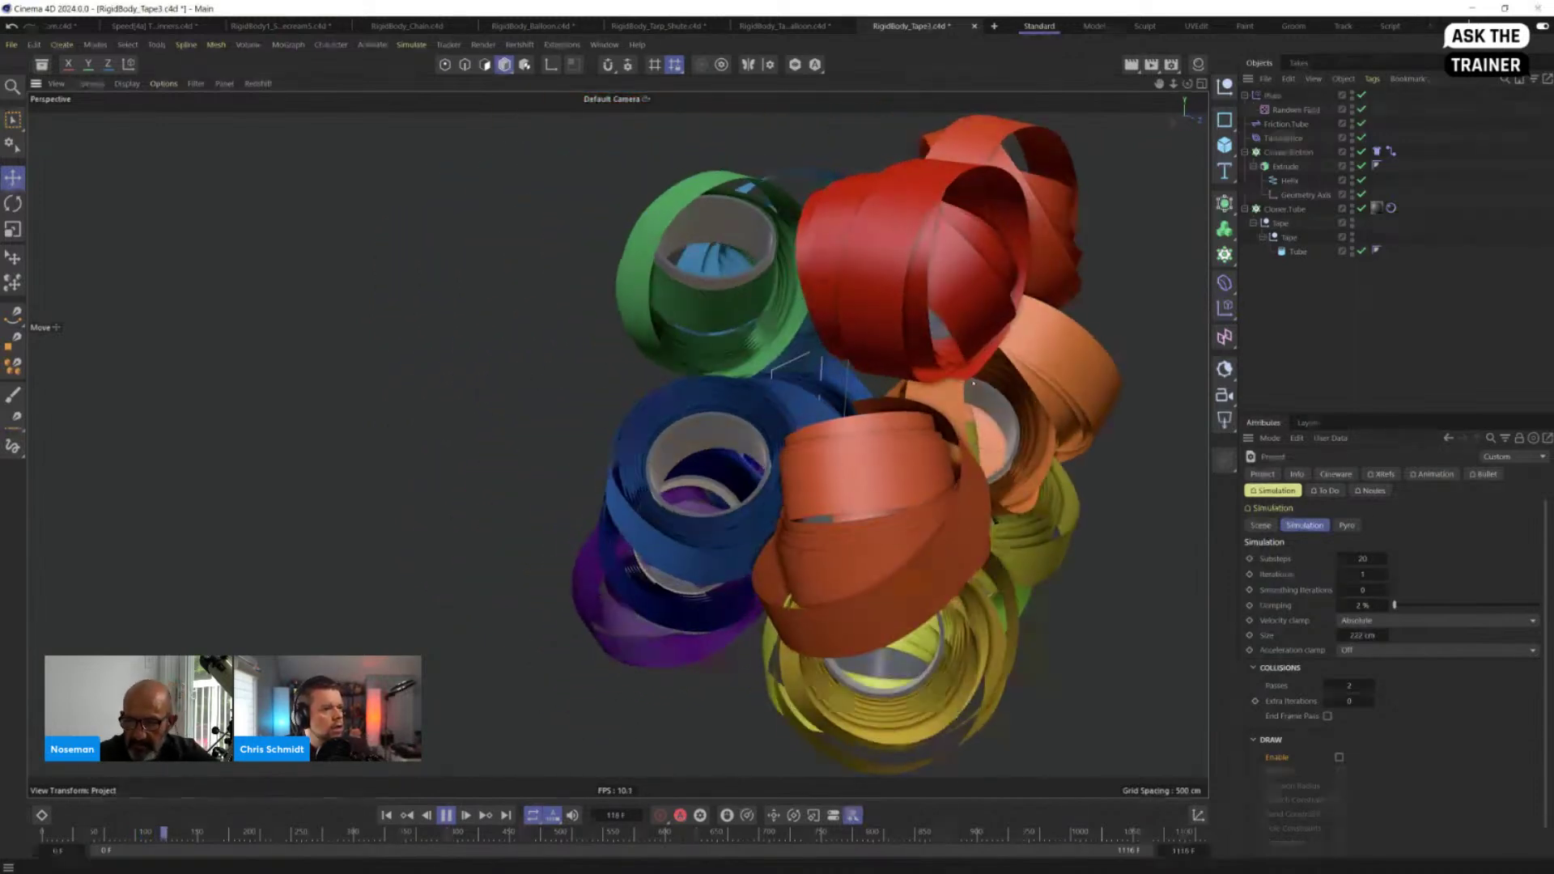
Step: Examine the unwinding tape rolls from several sides, close up and from farther away, while the simulation plays
middle_click_drag(896, 379, 657, 300, "alt")
left_click_drag(657, 300, 817, 333, "alt")
middle_click_drag(817, 333, 559, 314, "alt")
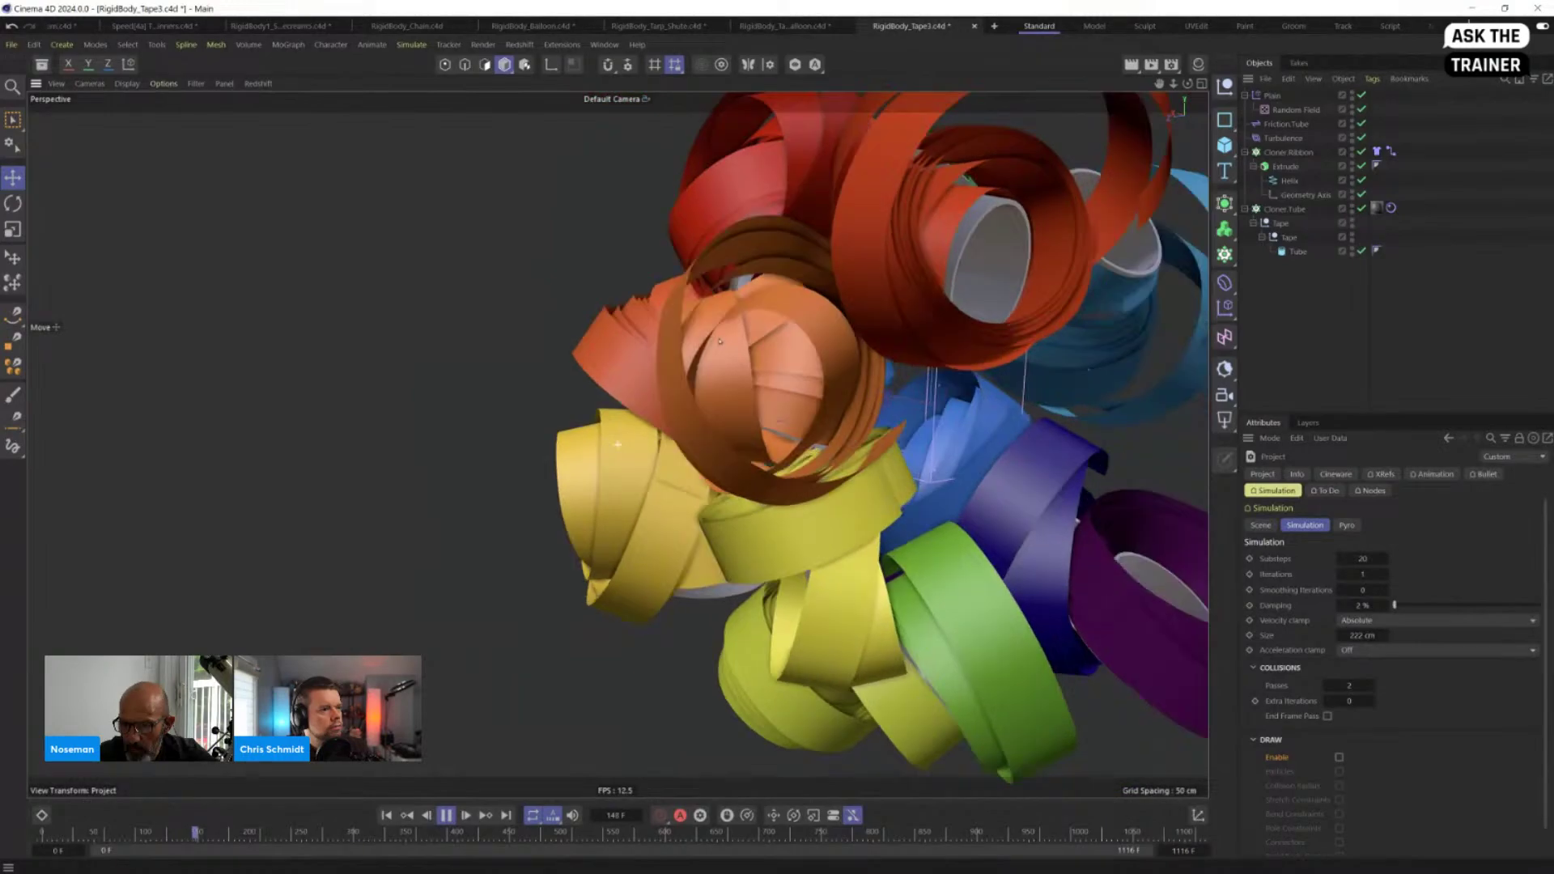
left_click_drag(801, 332, 705, 351, "alt")
right_click_drag(705, 351, 935, 327, "alt")
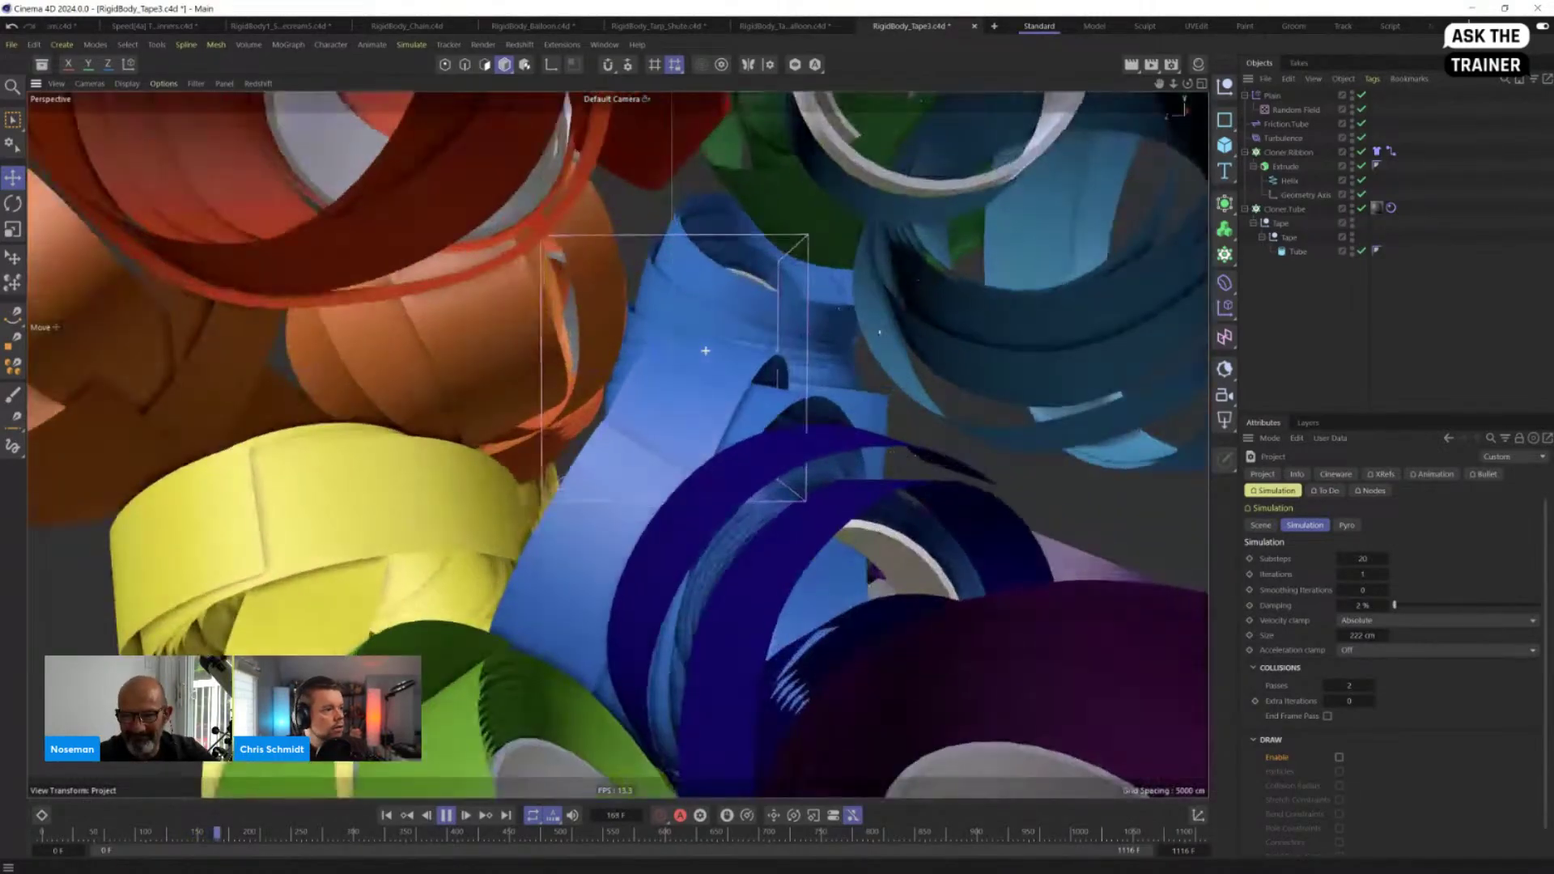
left_click_drag(618, 444, 672, 437, "alt")
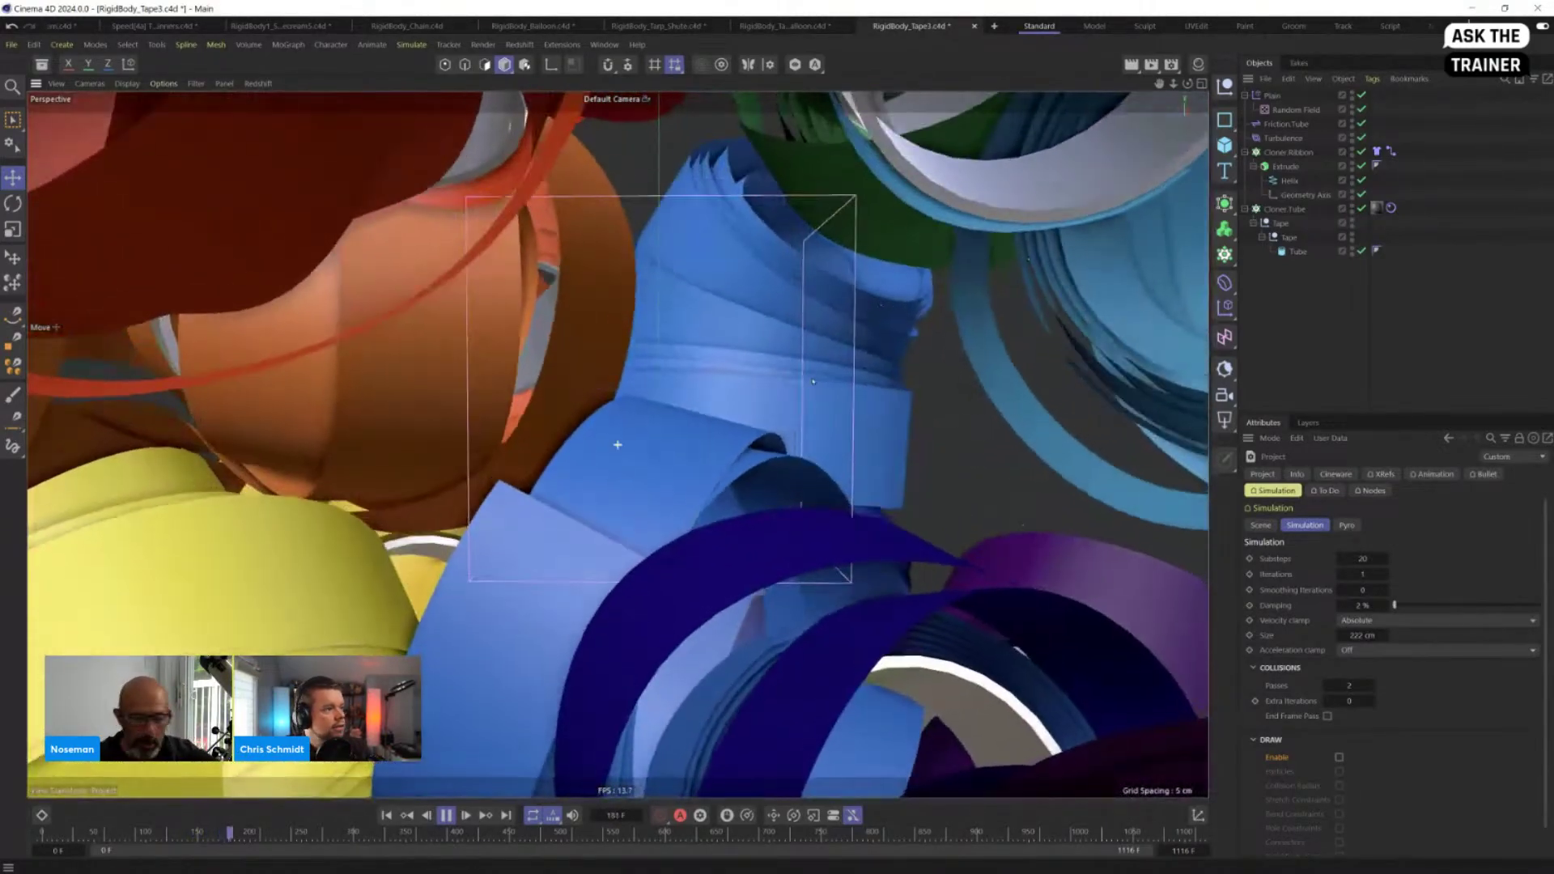
right_click_drag(815, 375, 652, 422, "alt")
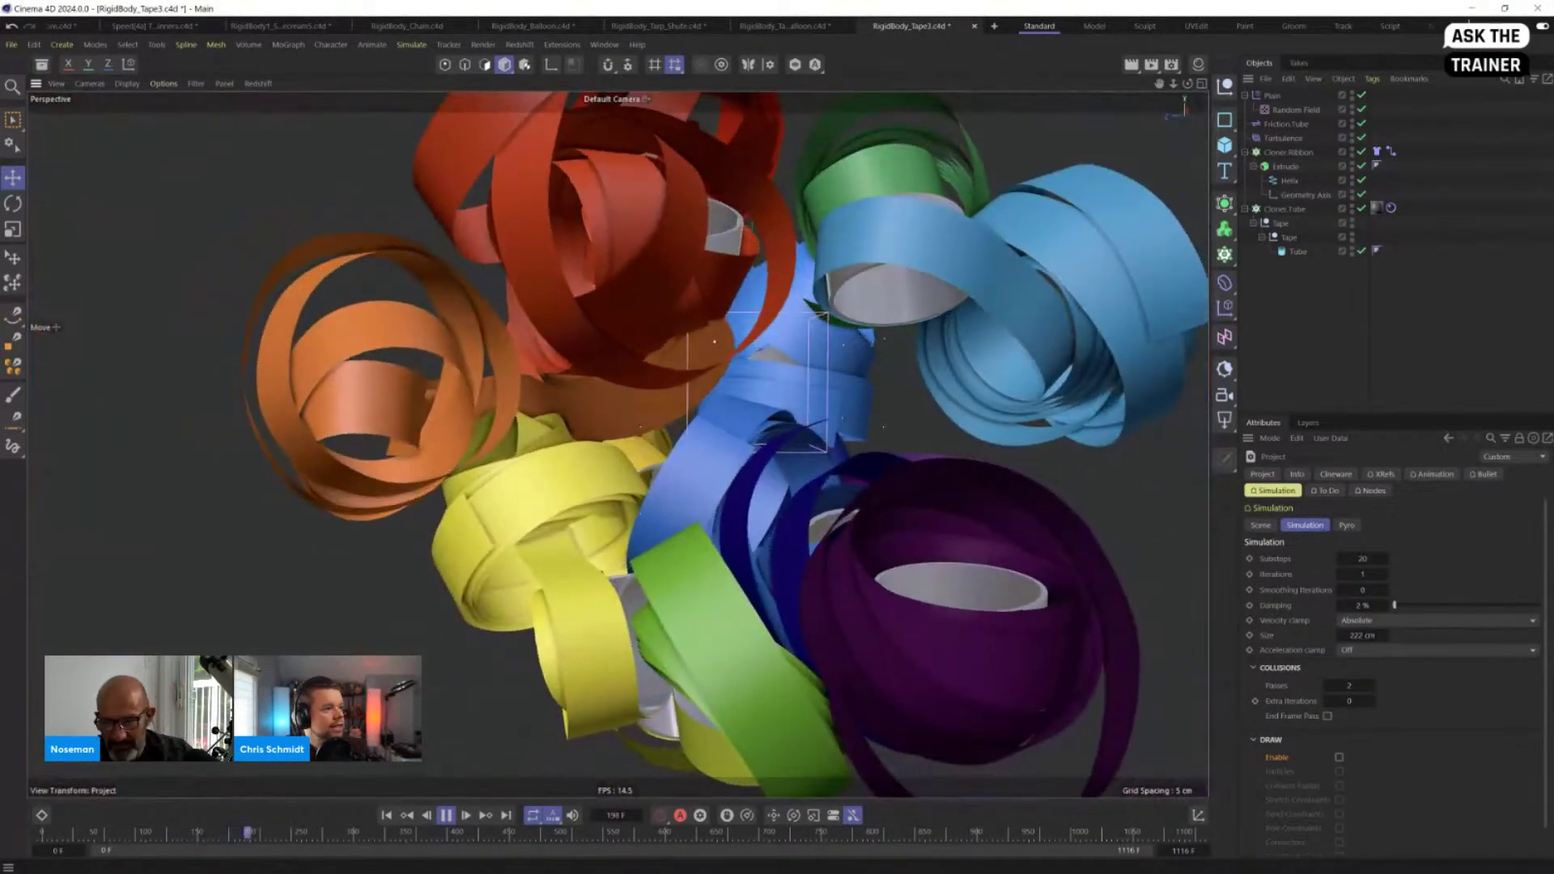
left_click_drag(714, 336, 1076, 356, "alt")
left_click_drag(682, 400, 931, 409, "alt")
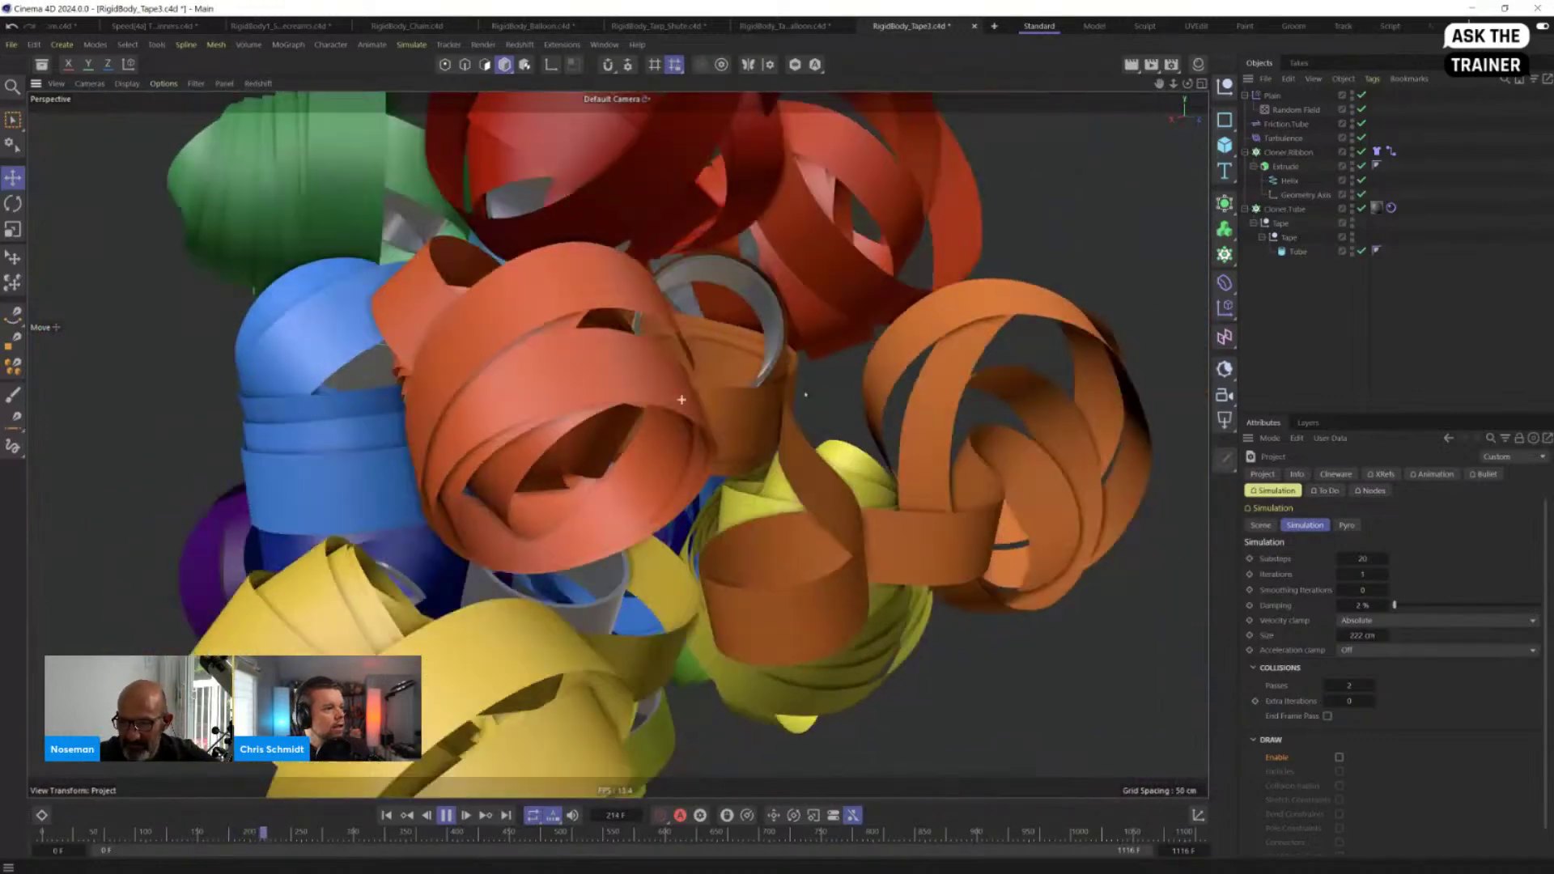
right_click_drag(729, 416, 567, 426, "alt")
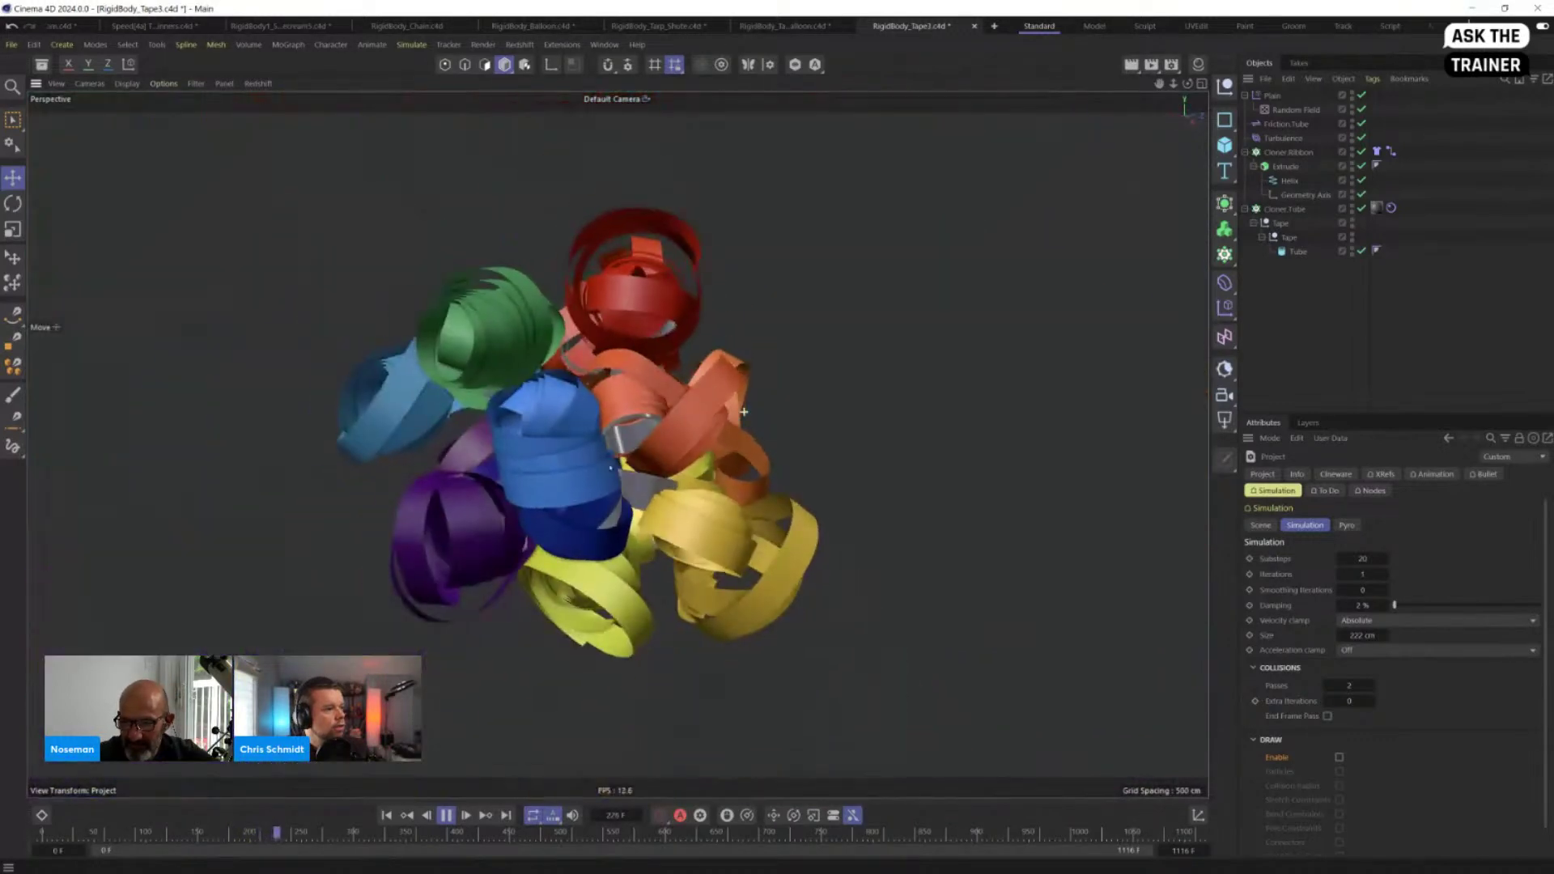
middle_click_drag(561, 419, 739, 431, "alt")
left_click_drag(738, 431, 847, 430, "alt")
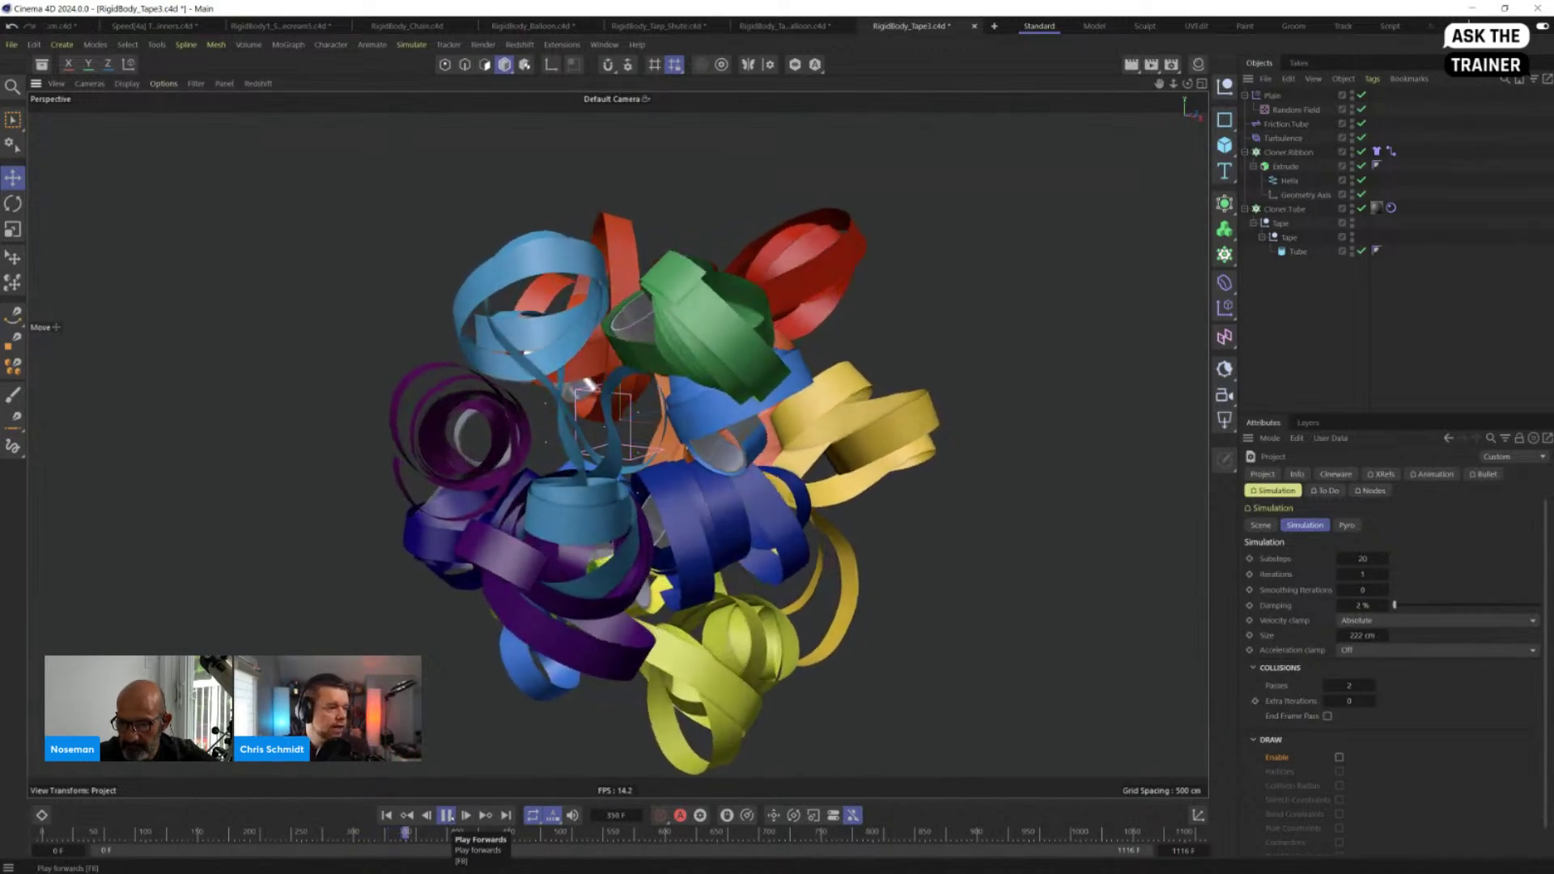
Step: Stop the playback, return to the first frame and bring the stacked tape rolls into view from slightly above
left_click(445, 818)
key("shift+f")
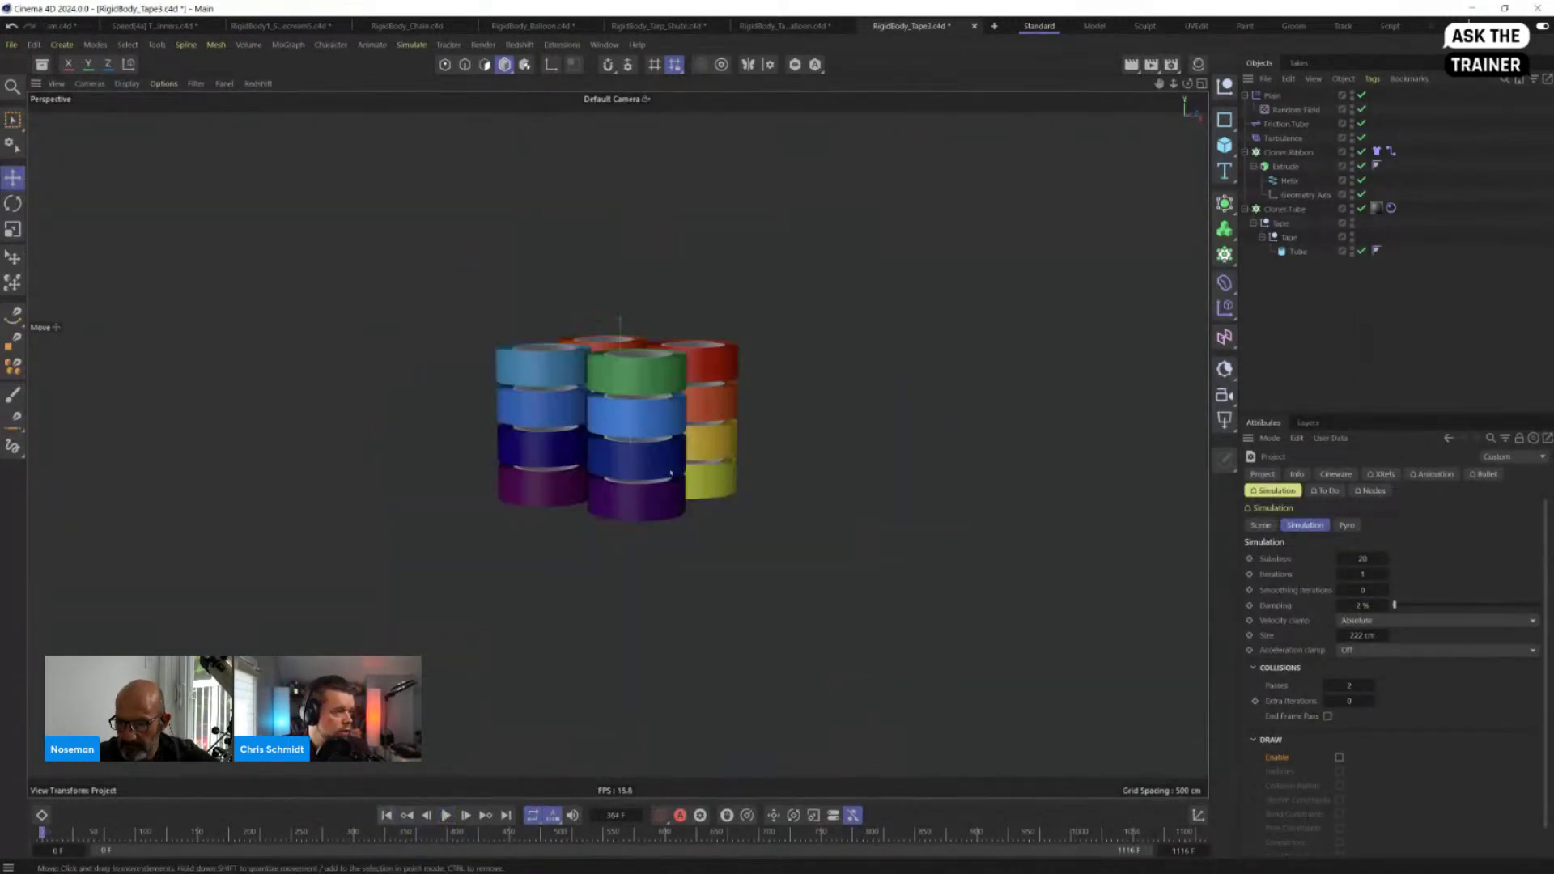
left_click_drag(661, 383, 624, 437, "alt")
right_click_drag(623, 437, 638, 361, "alt")
left_click_drag(638, 361, 718, 430, "alt")
right_click_drag(718, 430, 617, 442, "alt")
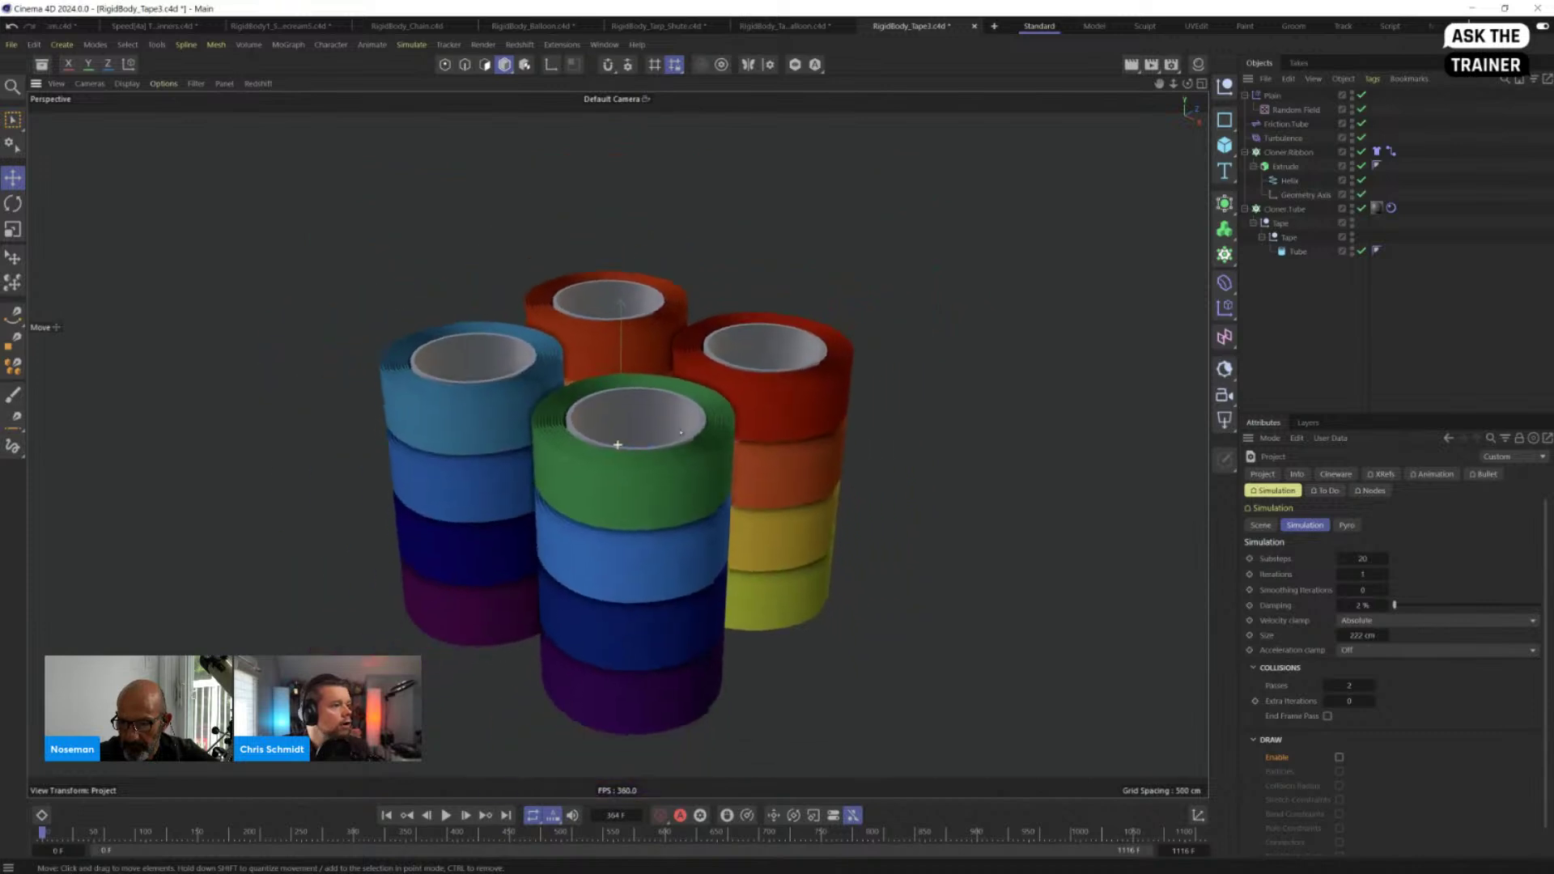
left_click_drag(618, 442, 677, 404, "alt")
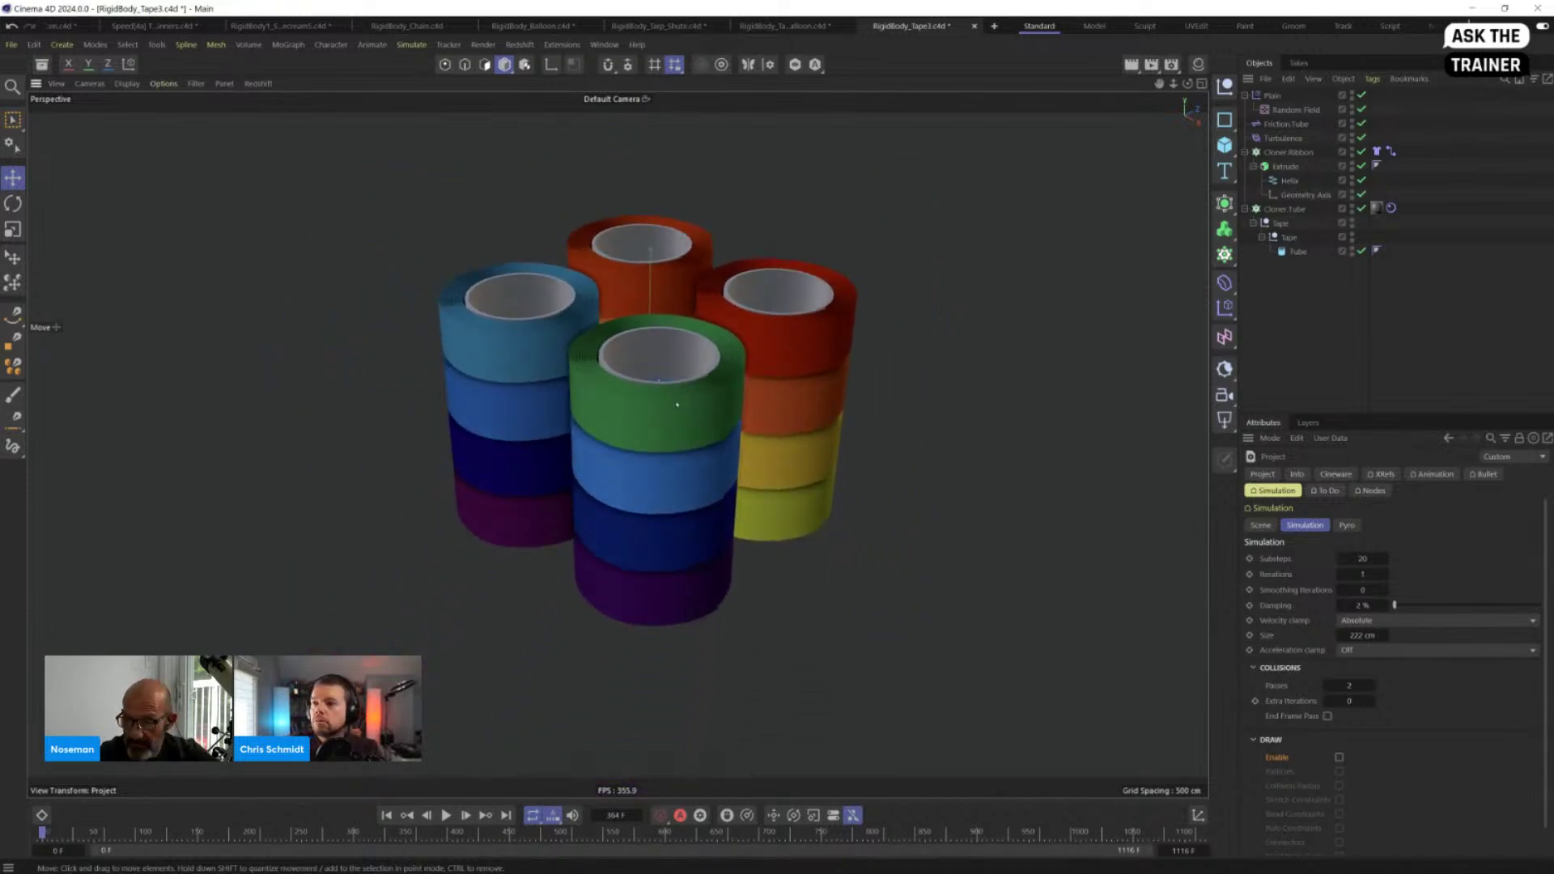
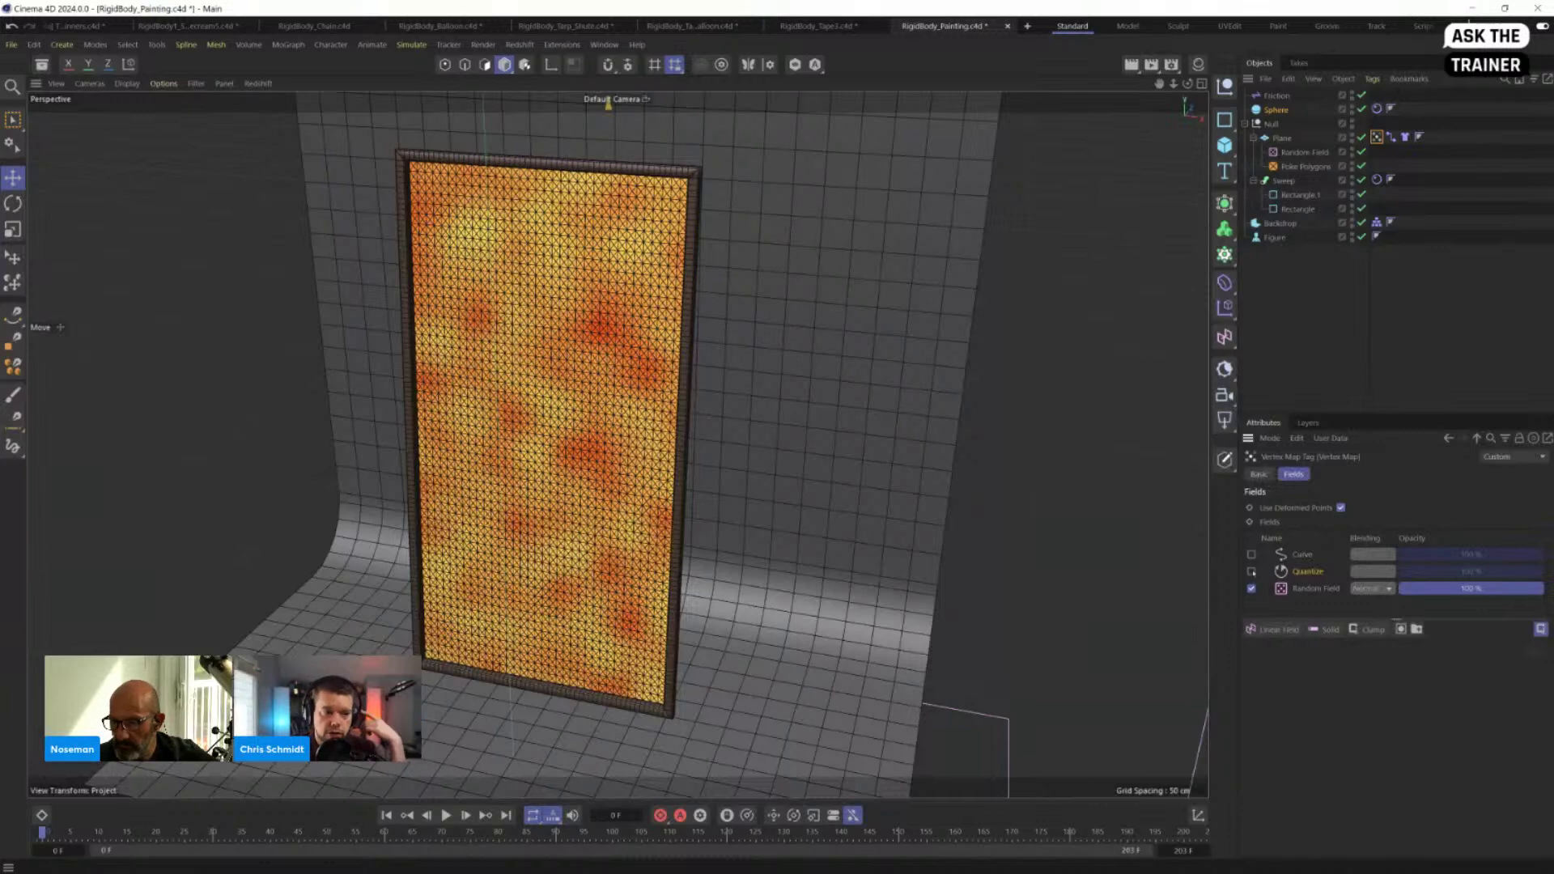
Step: Enable the Quantize layer in the painting Plane's vertex map fields with Steps at 1
left_click(1252, 571)
left_click(1299, 574)
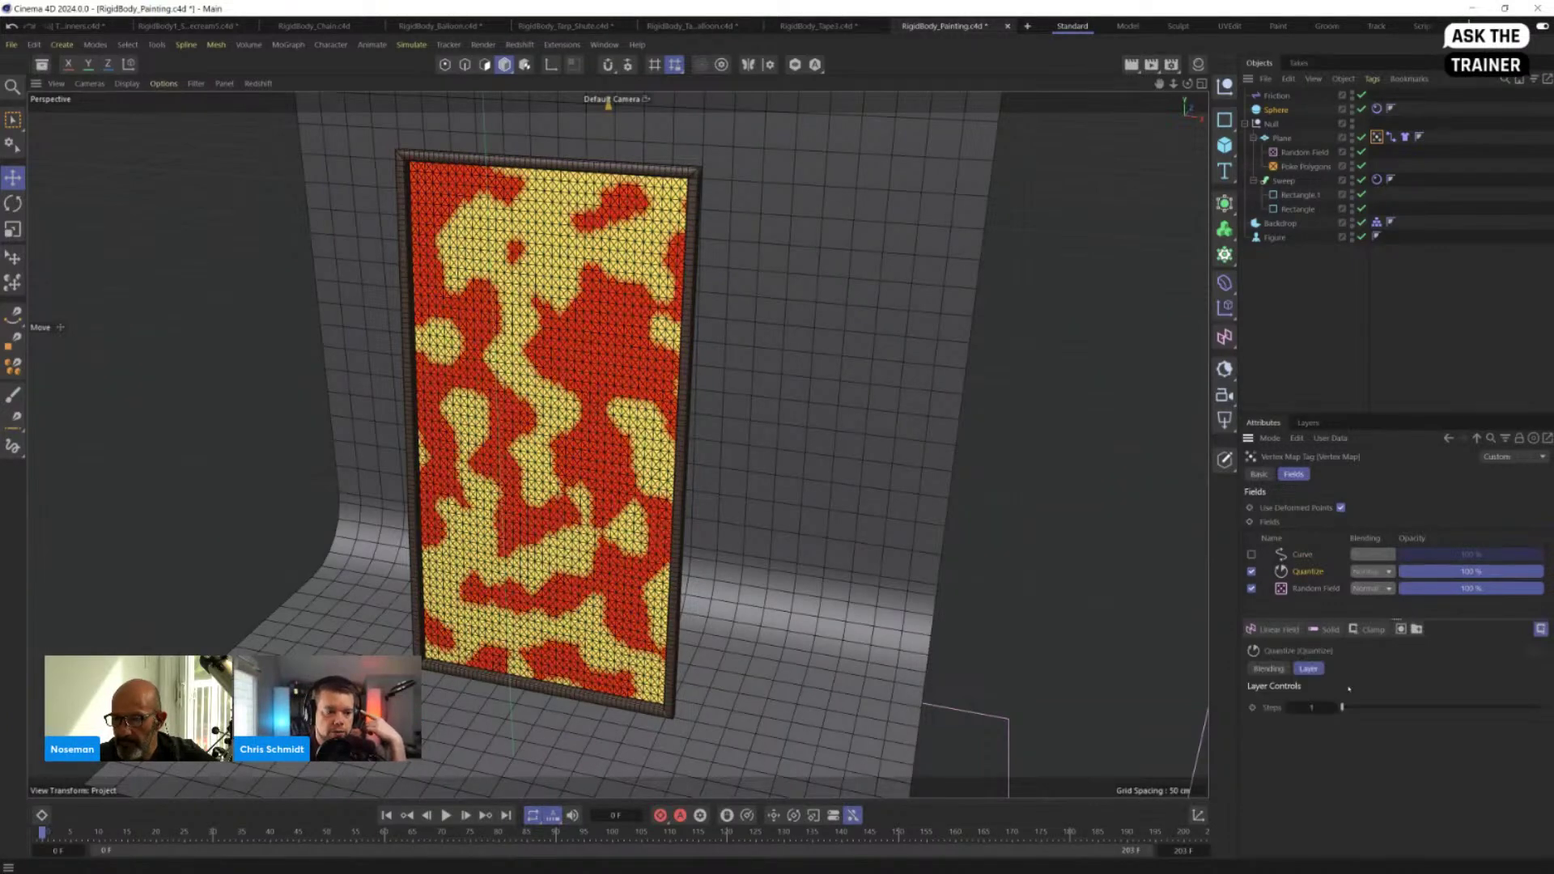
left_click_drag(1343, 707, 1249, 716)
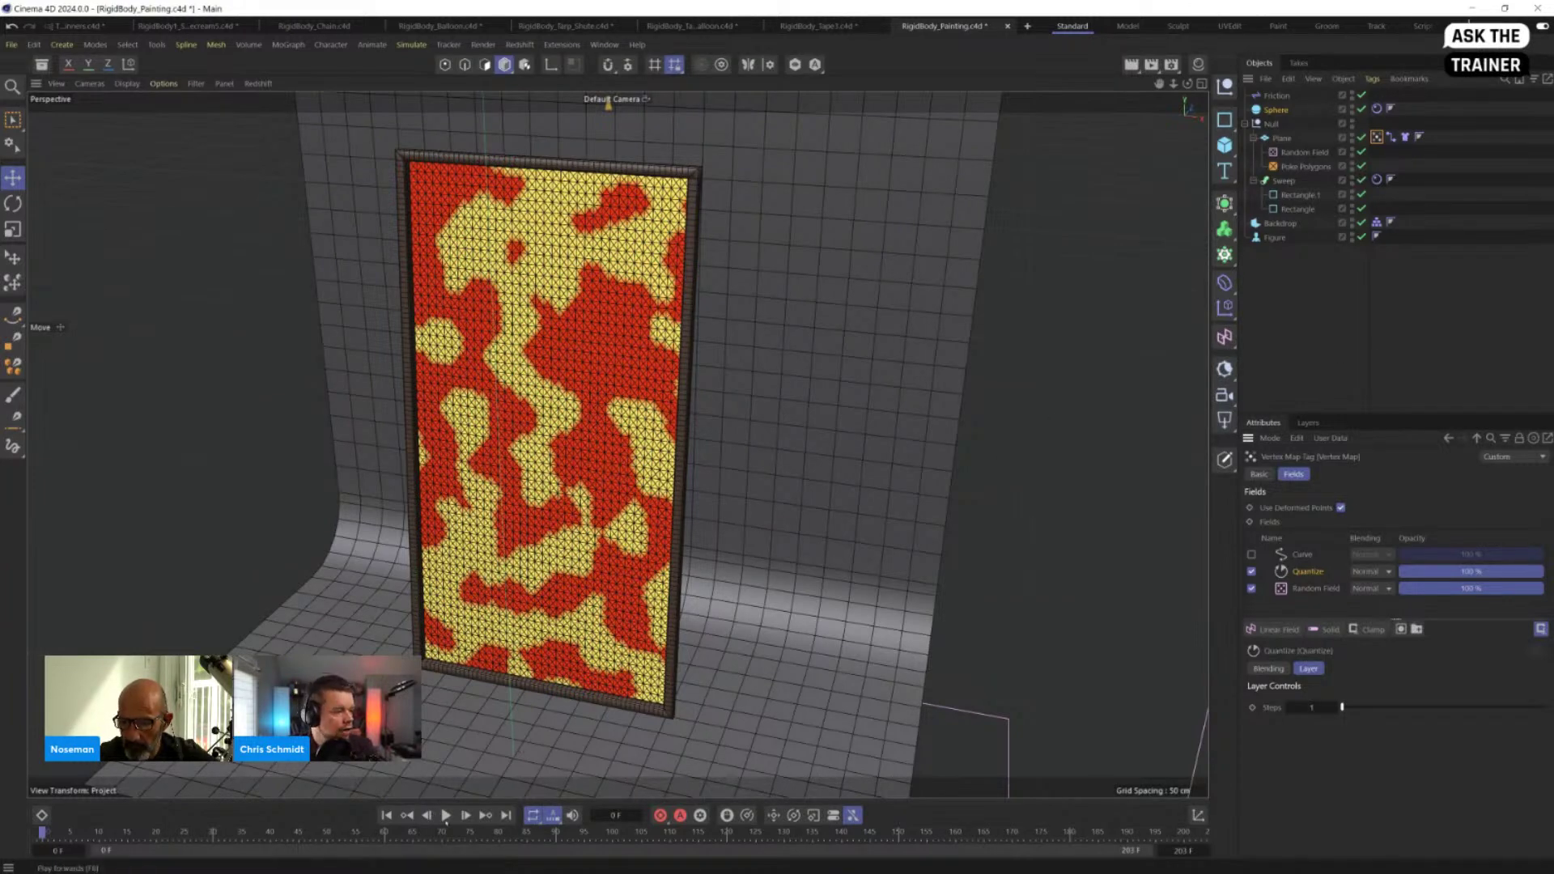
Step: Play the painting simulation with short pauses to examine how the vertex map moves over the tearing cloth, and return to the first frame
left_click(446, 815)
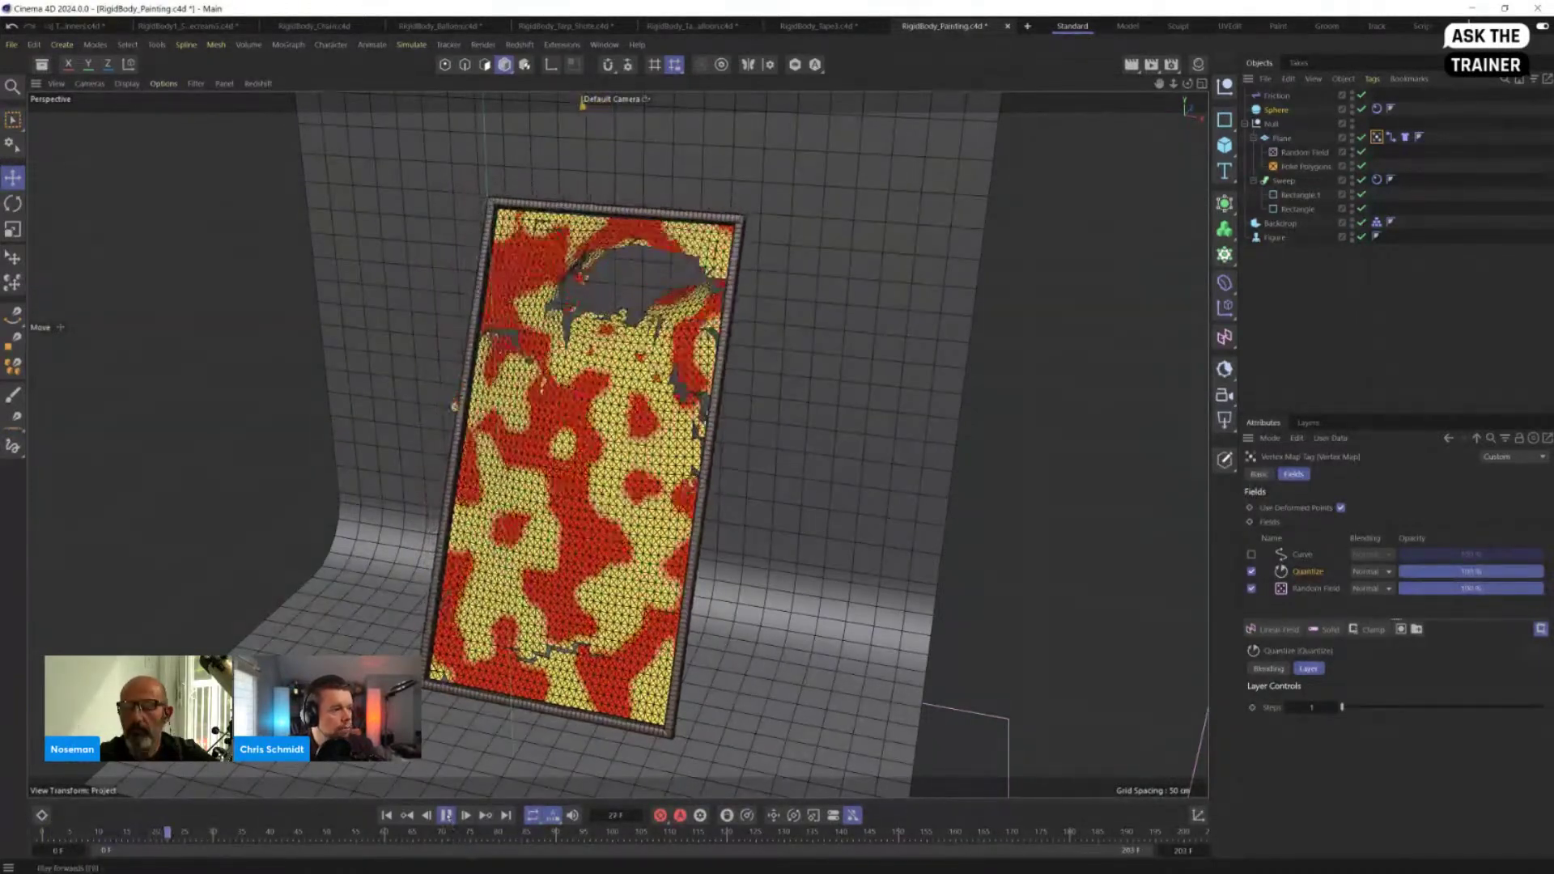
left_click(446, 815)
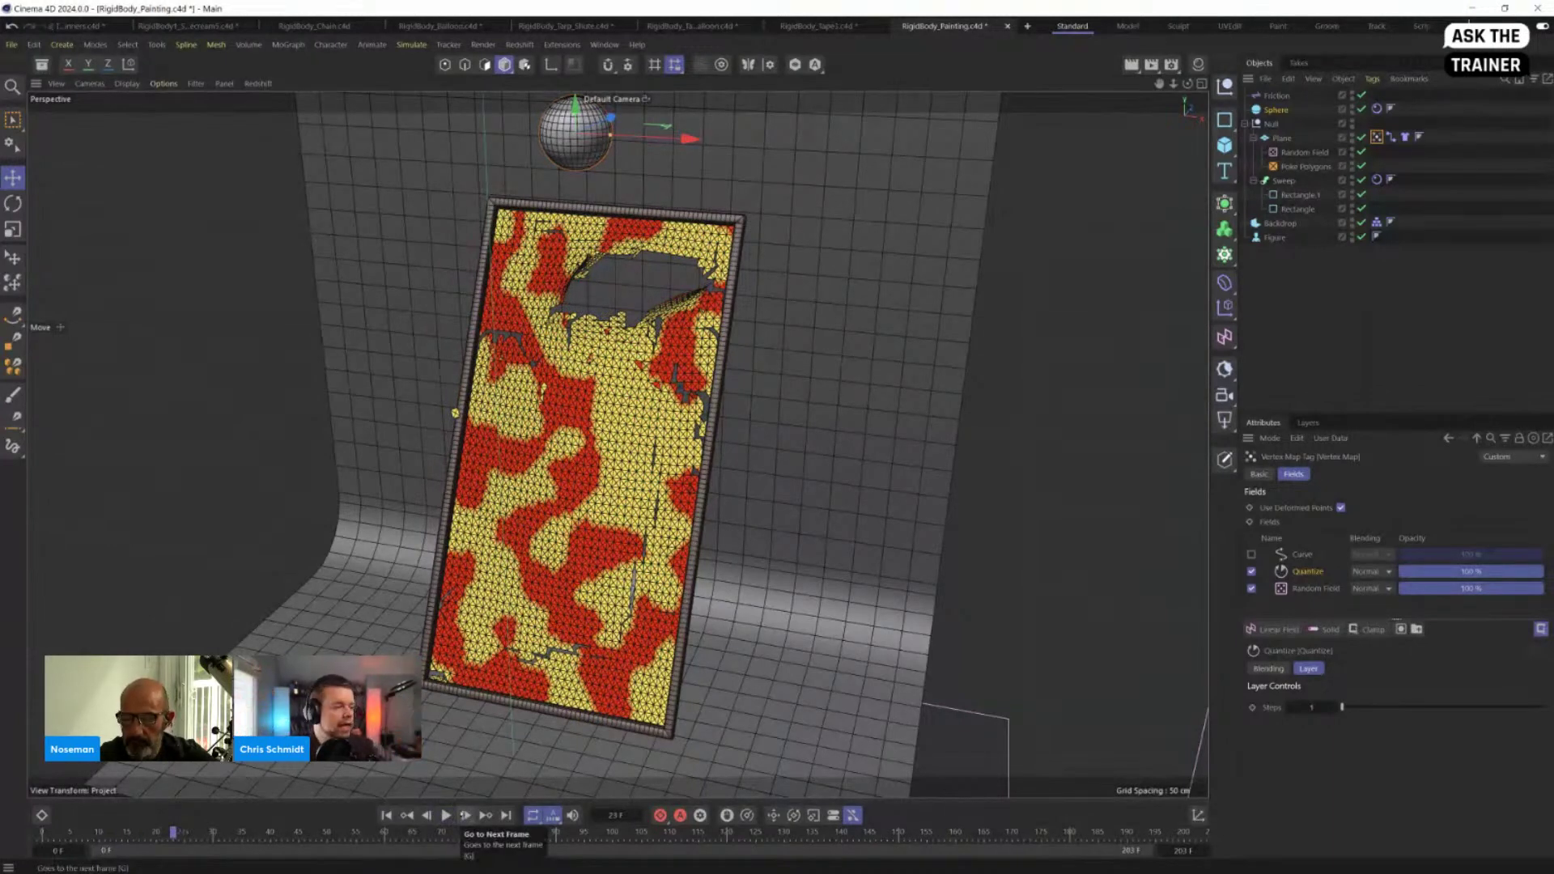
left_click(446, 815)
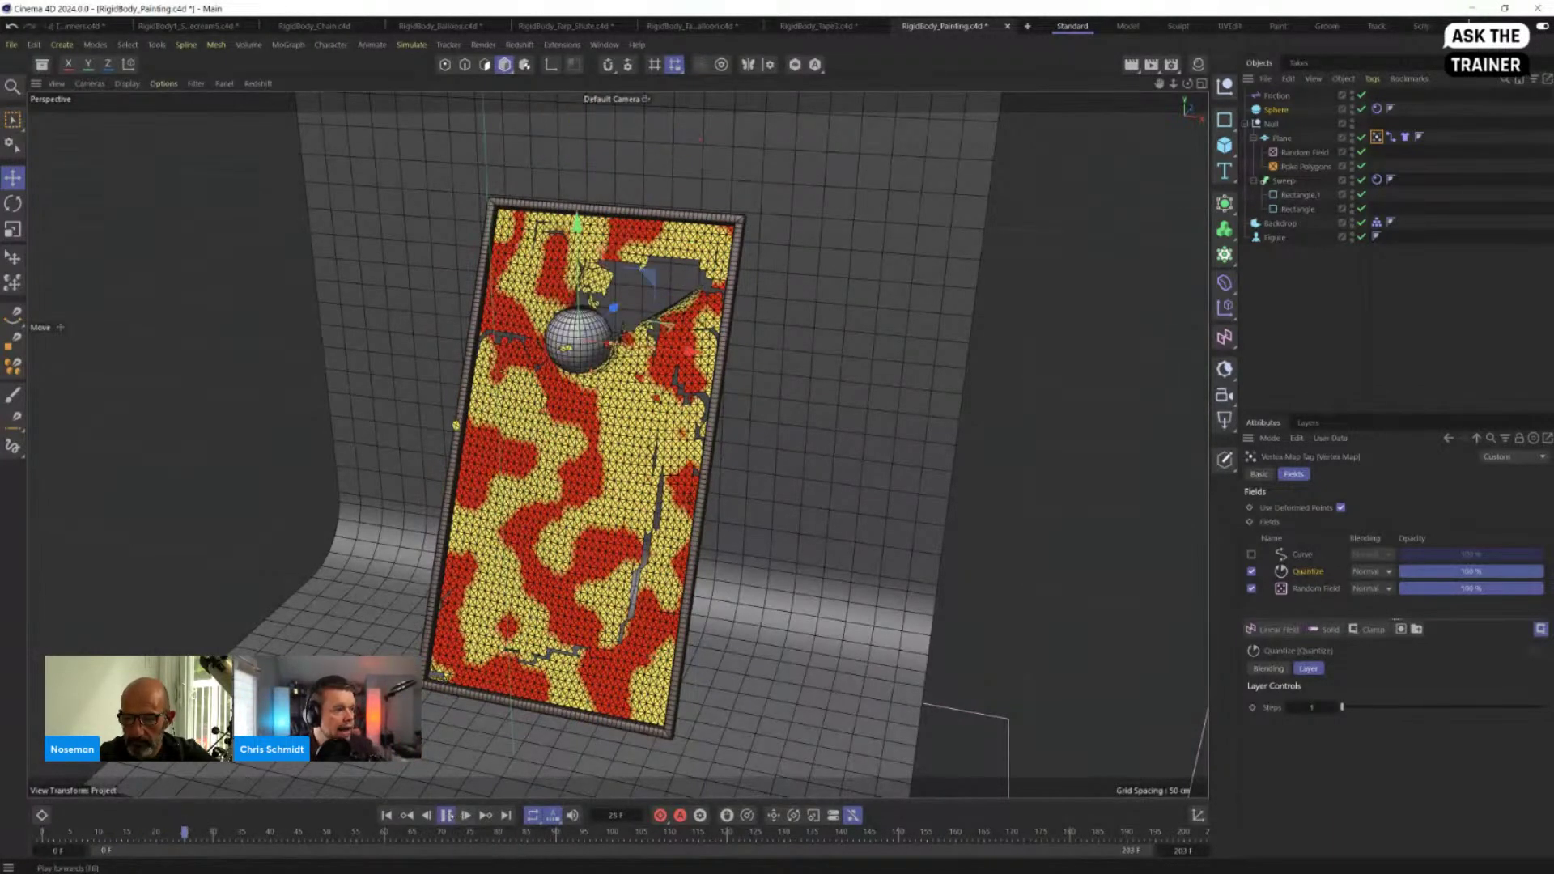
left_click(446, 816)
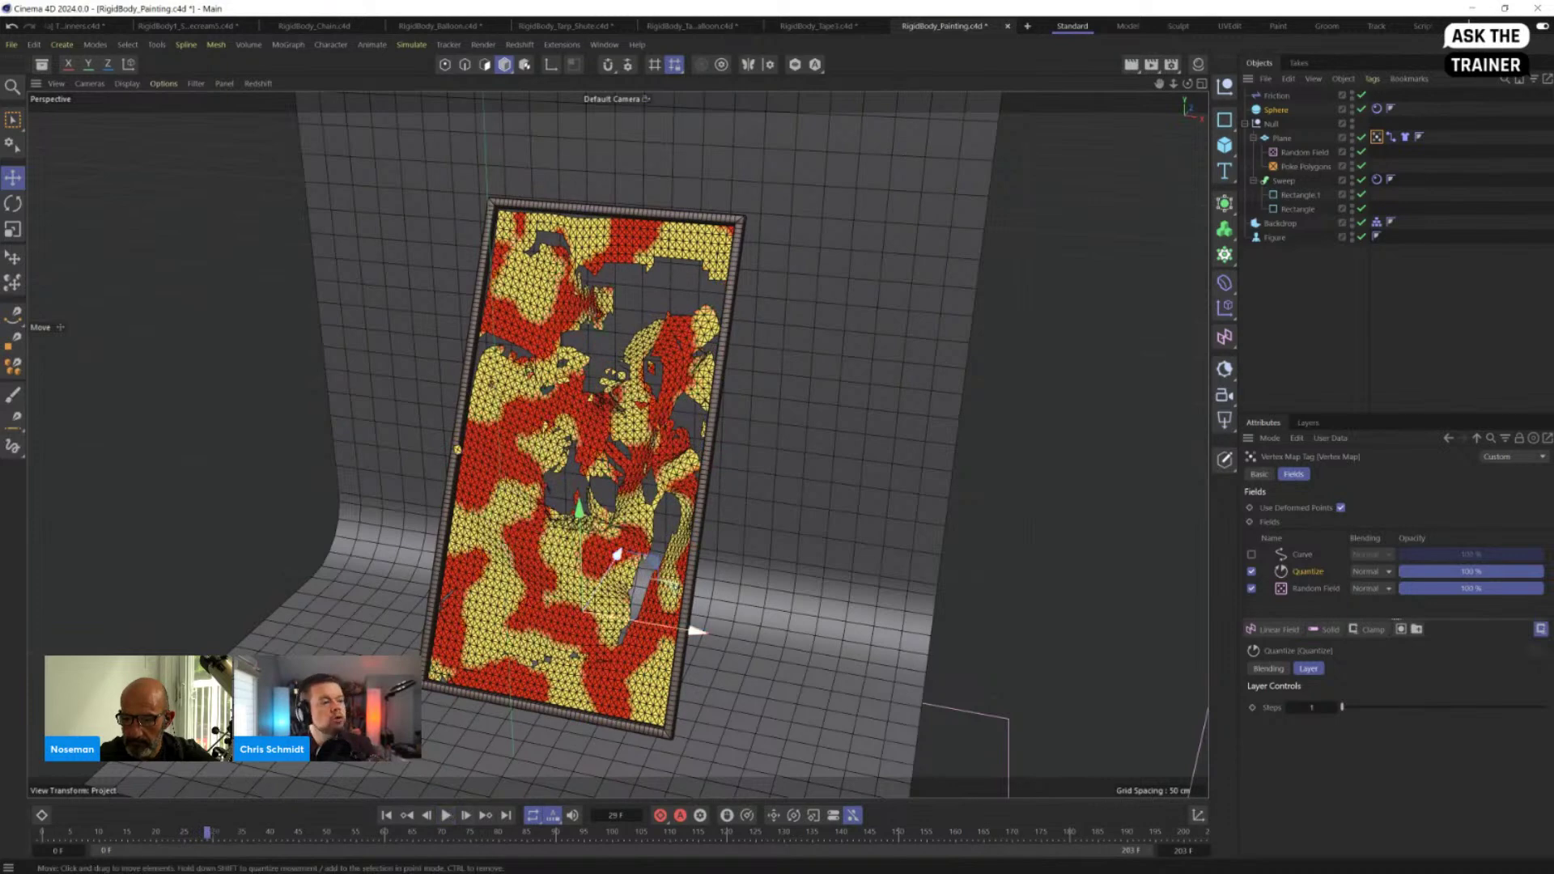
left_click(386, 815)
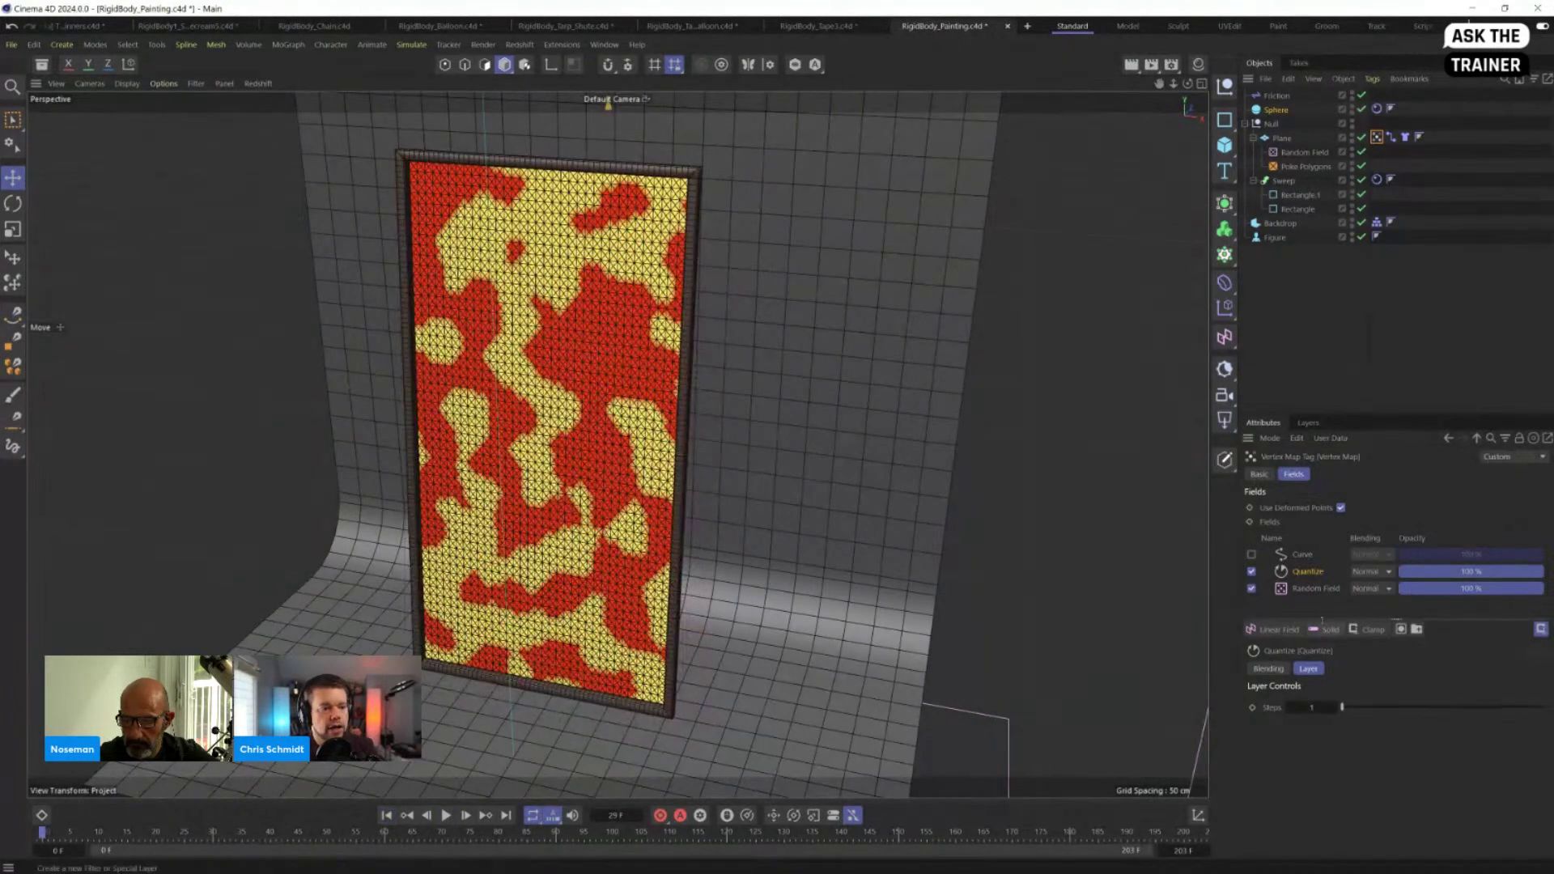
Step: Turn off Use Deformed Points for the vertex map, play the simulation again and deselect everything
left_click(1340, 507)
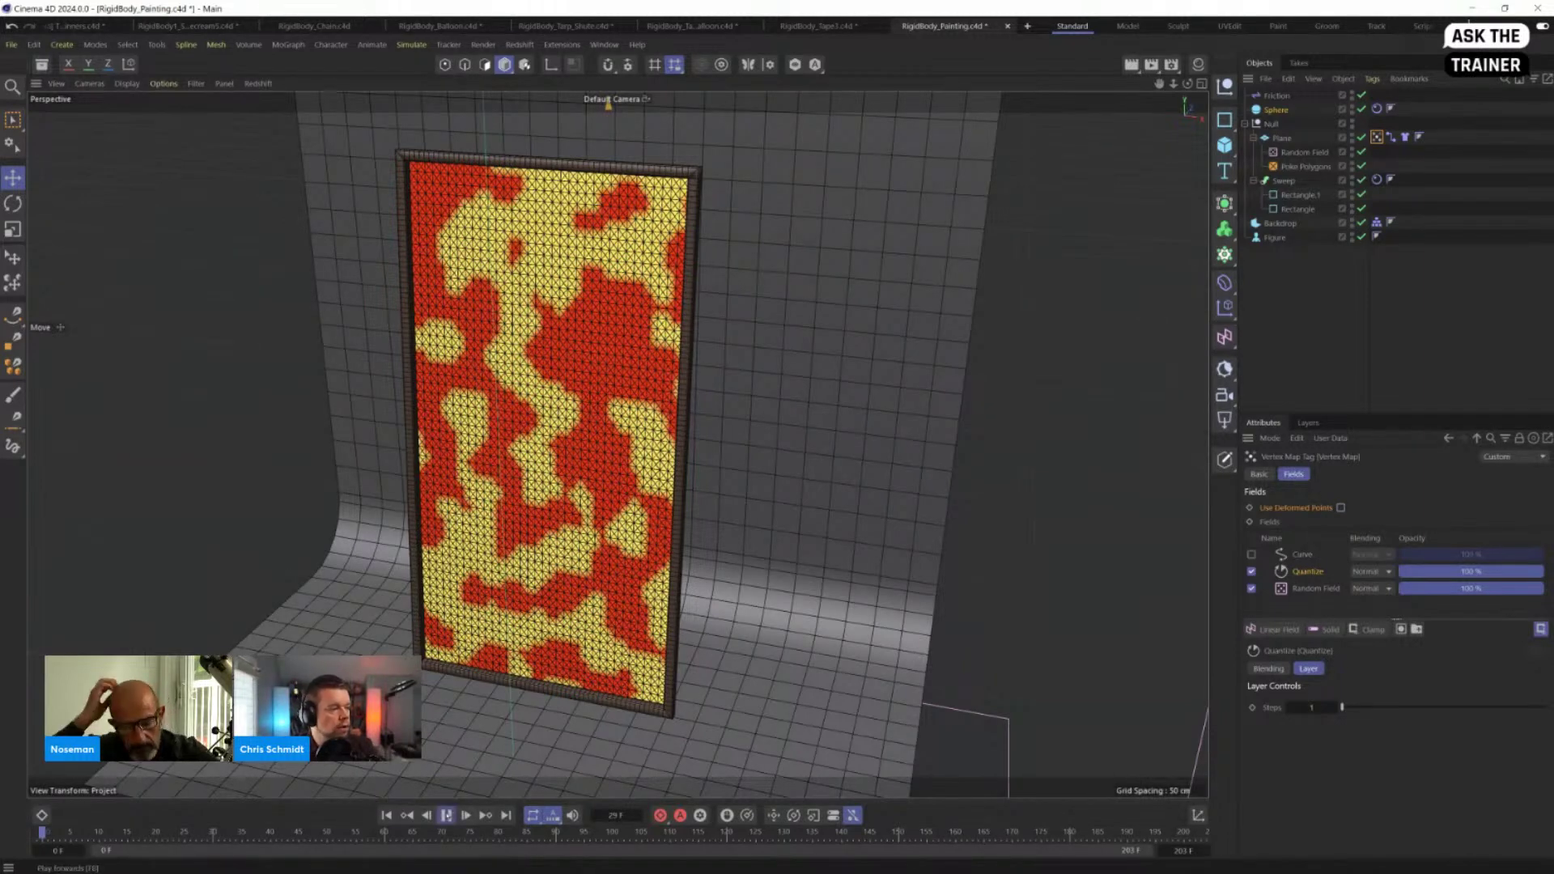
left_click(446, 816)
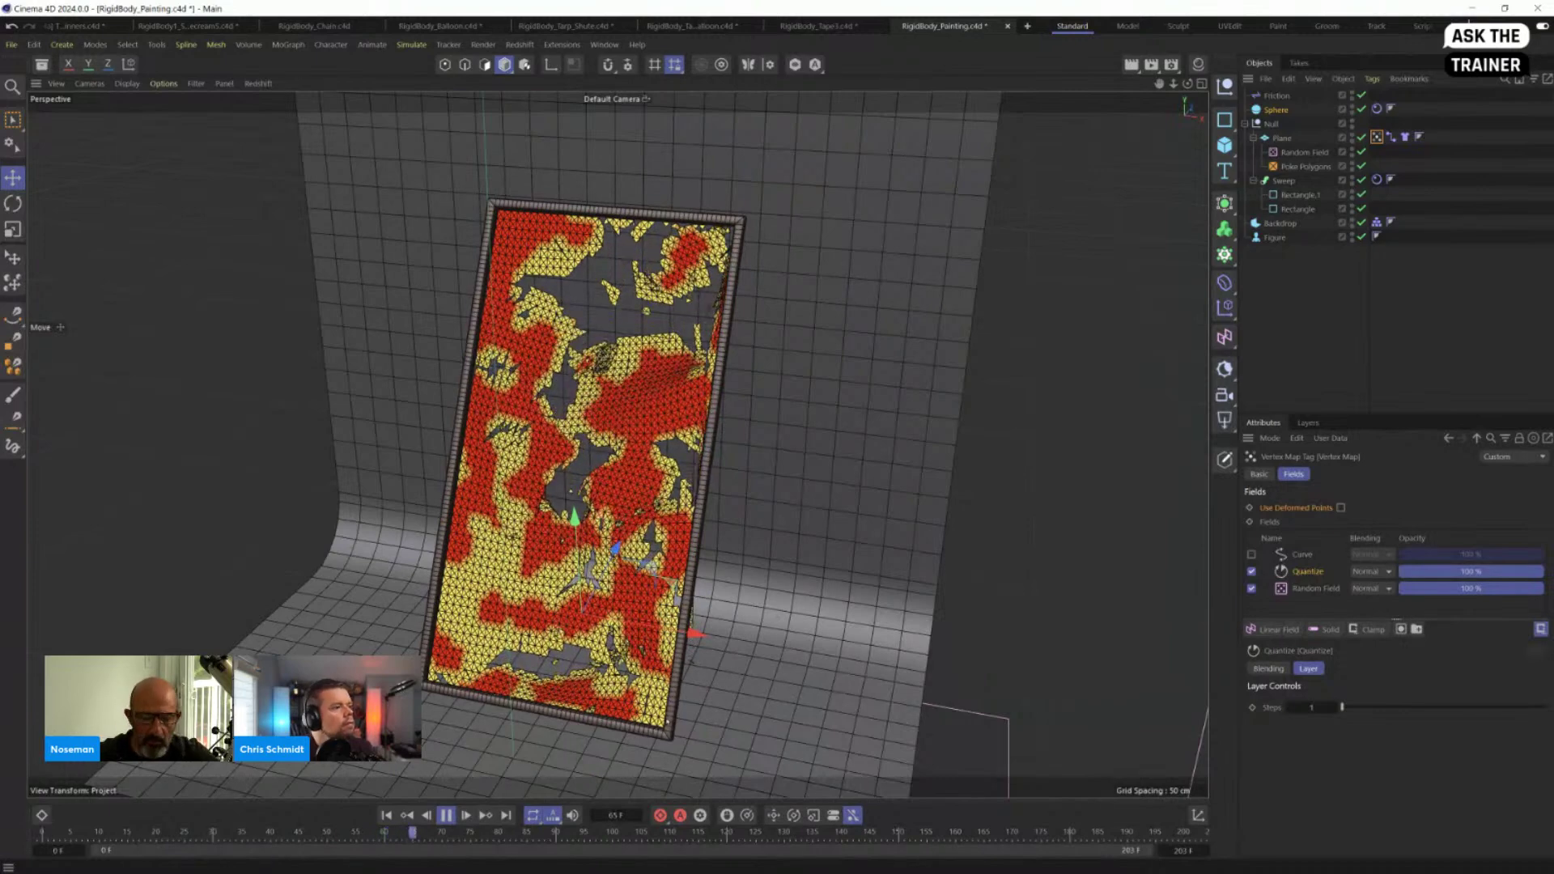
left_click(1310, 286)
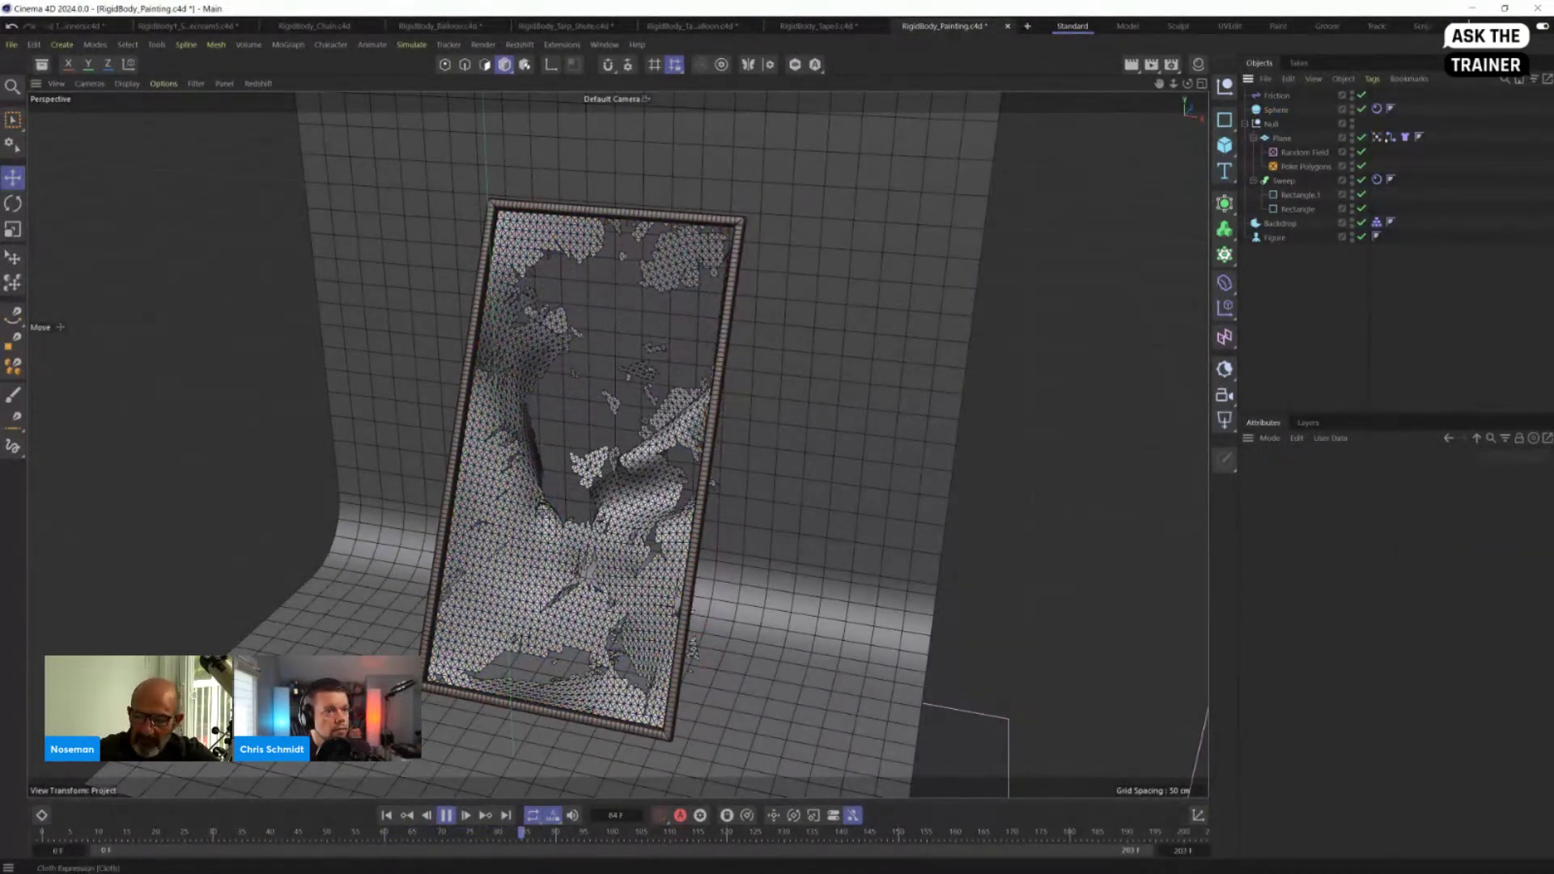
Step: Show the painting Plane's vertex map during playback, stop the tearing simulation and return to the first frame
left_click(1377, 137)
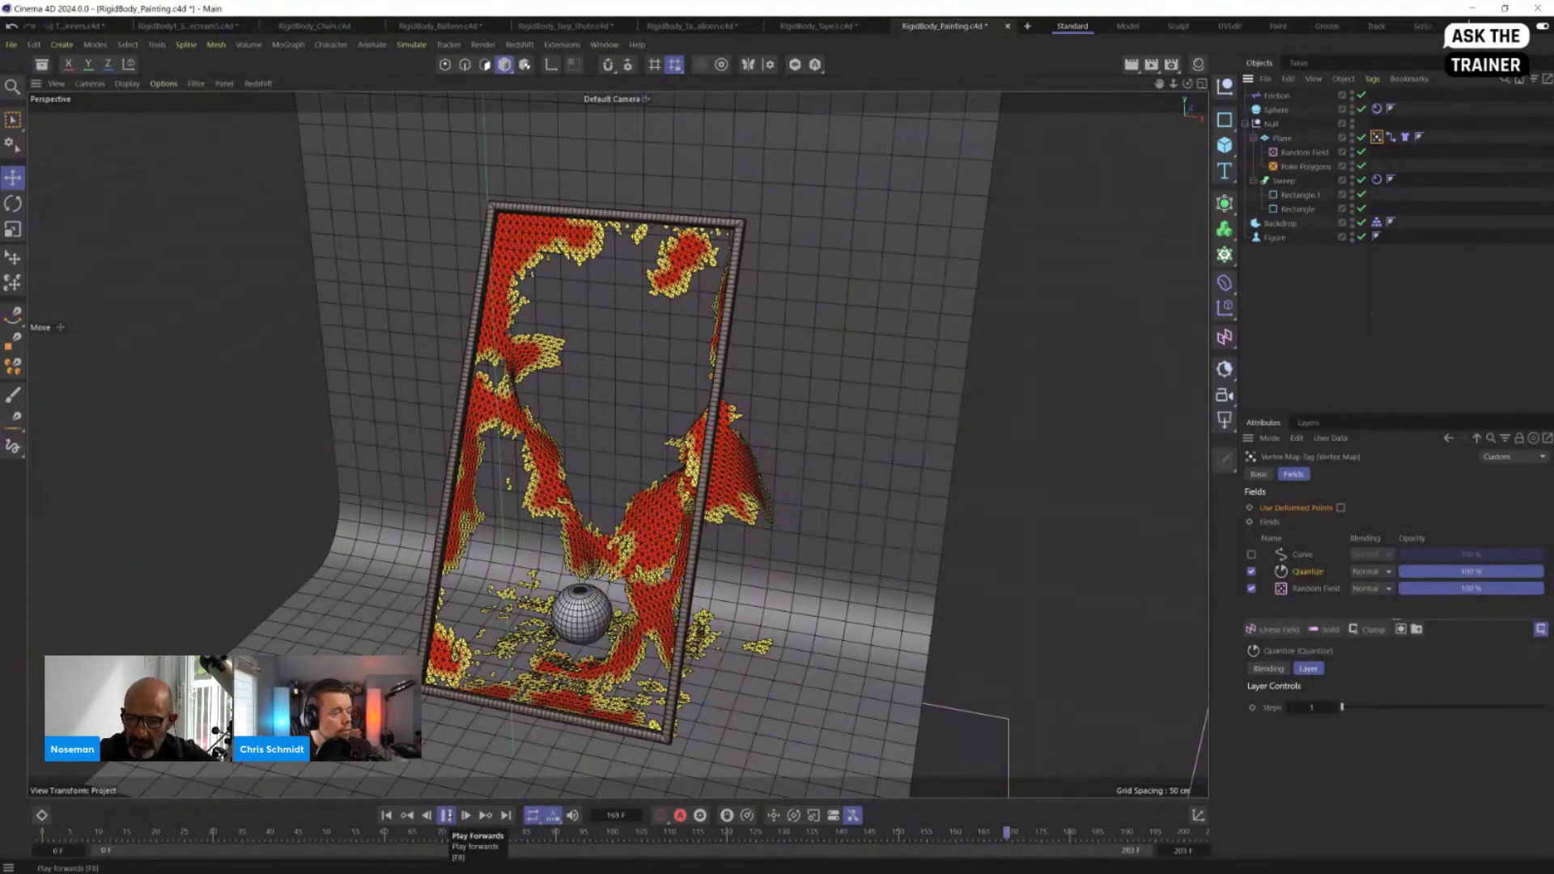
left_click(446, 815)
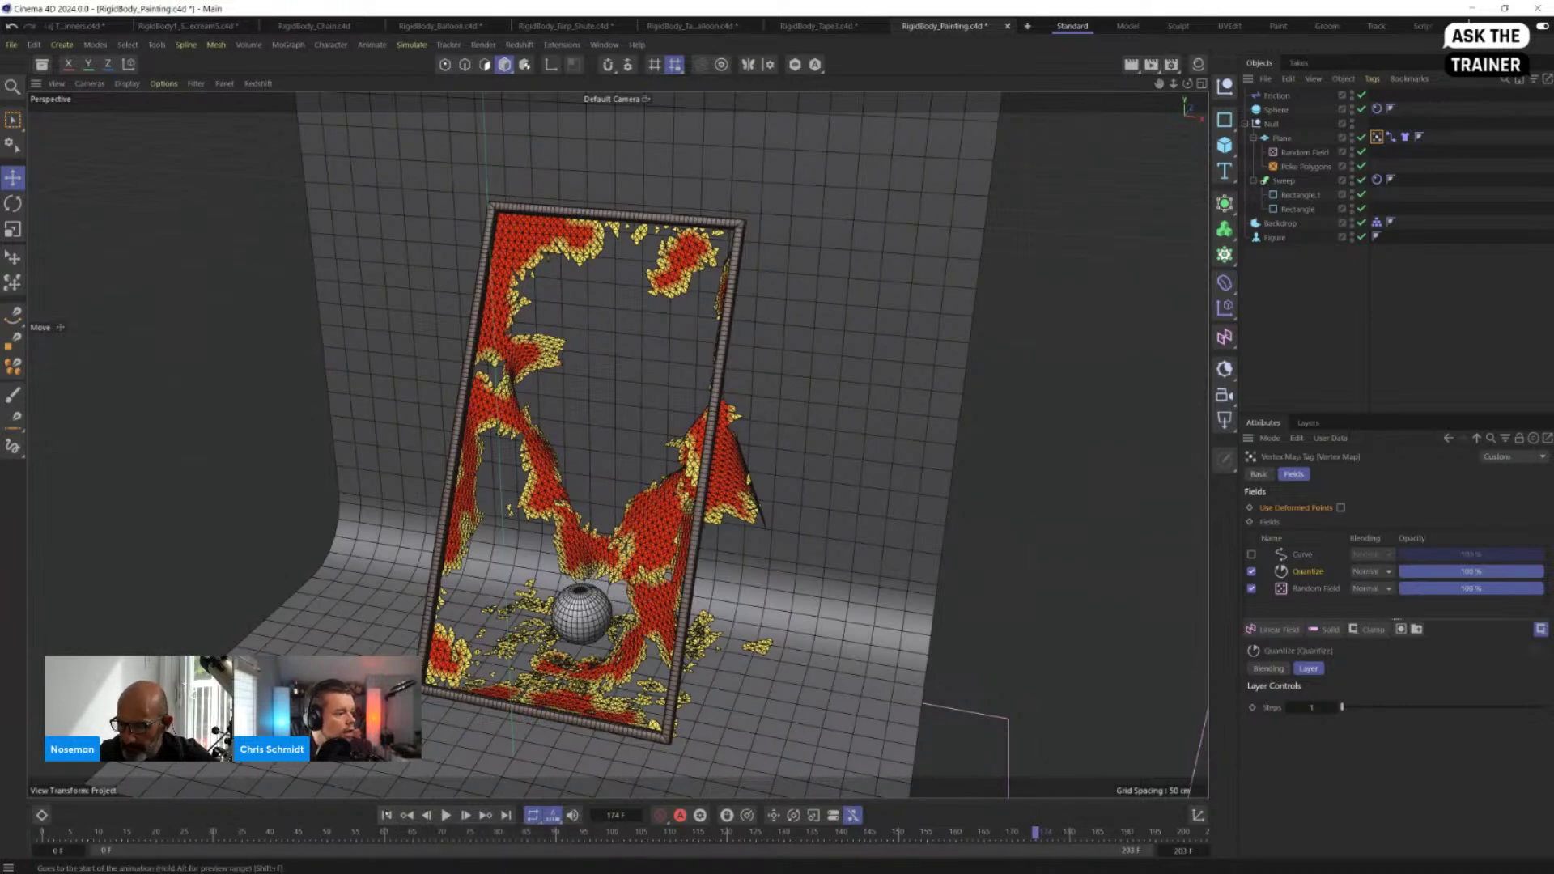
left_click(386, 815)
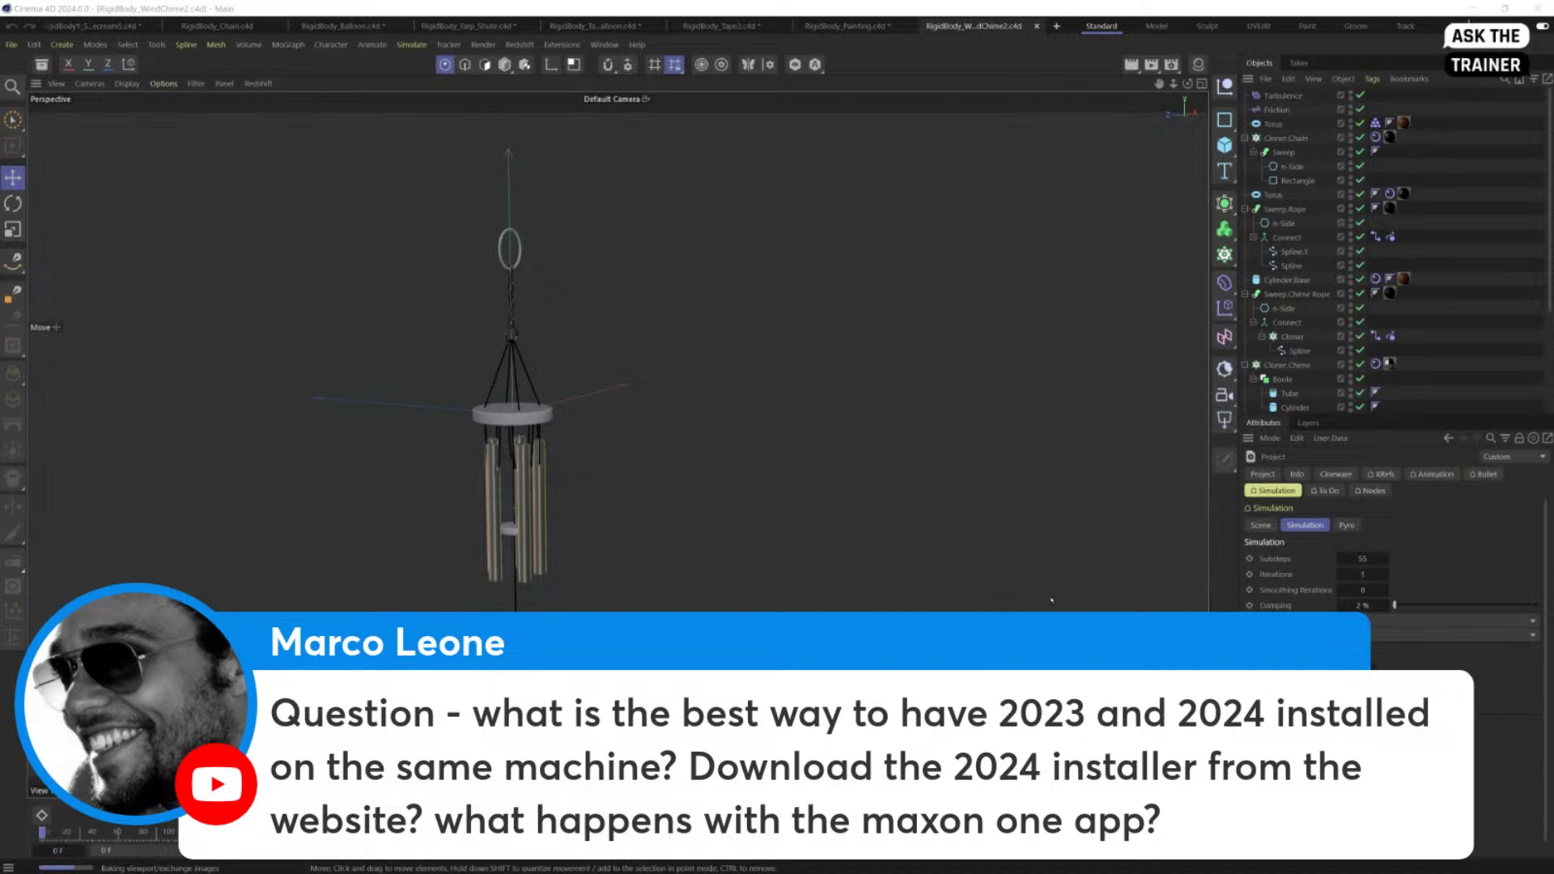
Step: Examine the wind chime up close, stopping its simulation at frame 183 to inspect the chain, ropes and tubes
middle_click_drag(528, 414, 638, 420, "alt")
right_click_drag(638, 419, 692, 411, "alt")
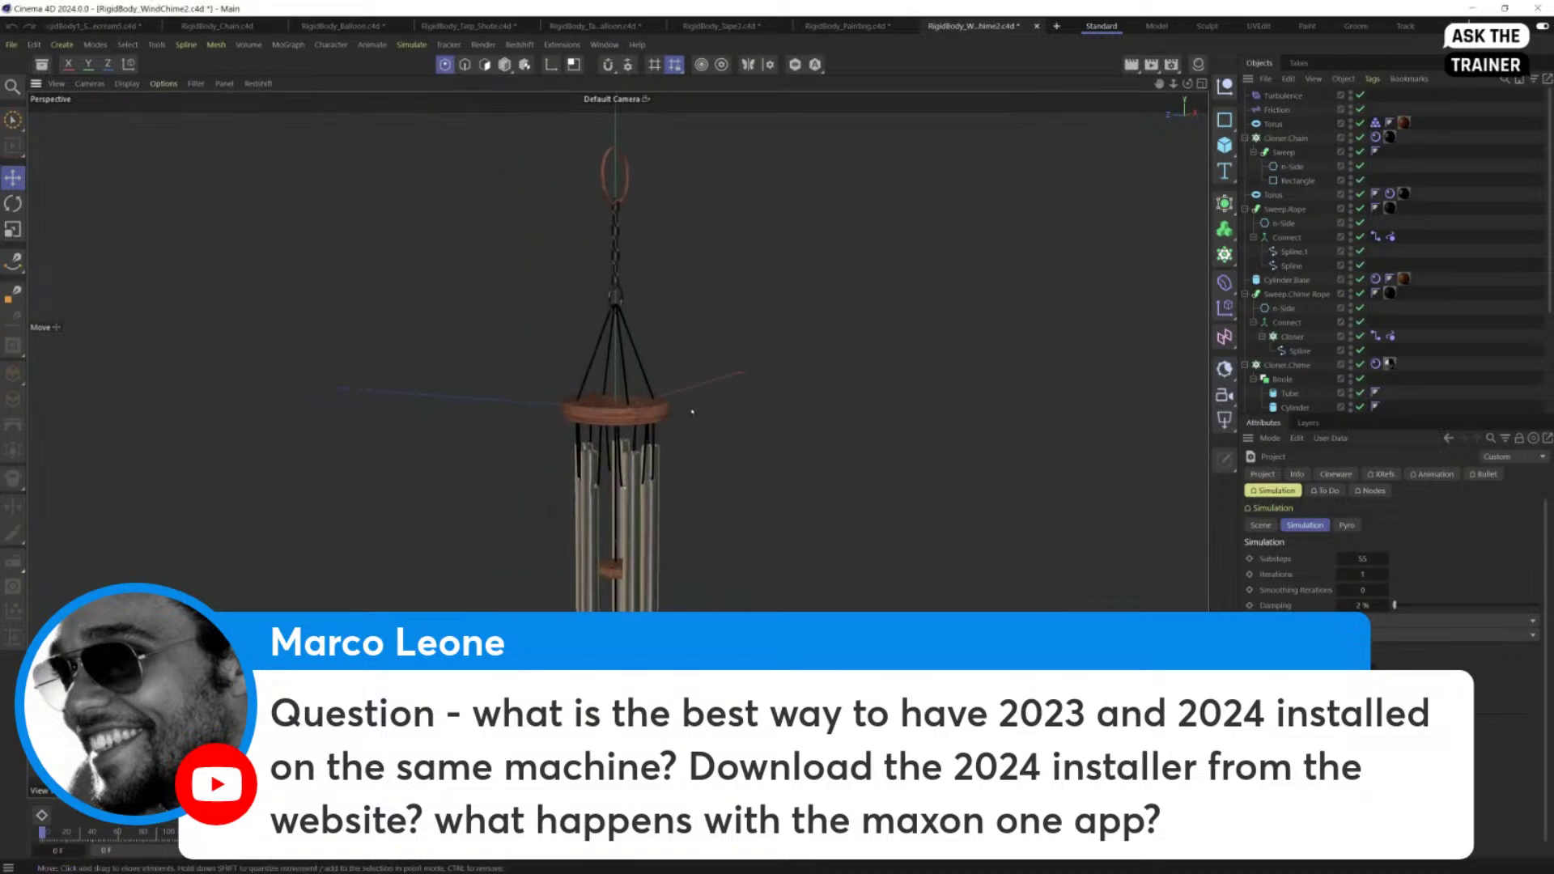
left_click_drag(692, 412, 663, 407, "alt")
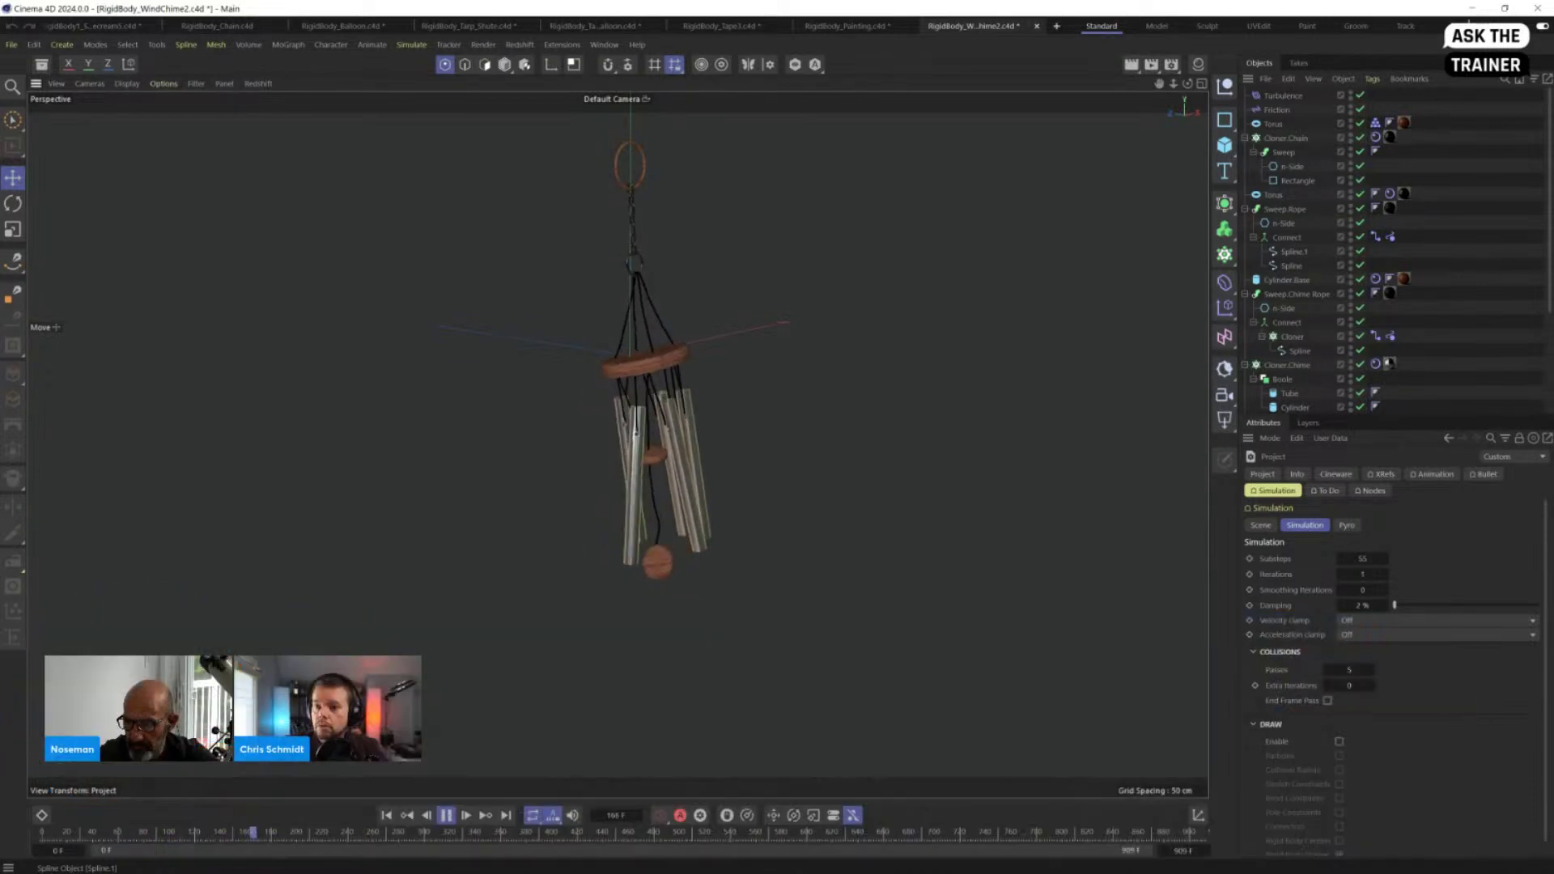
left_click(455, 813)
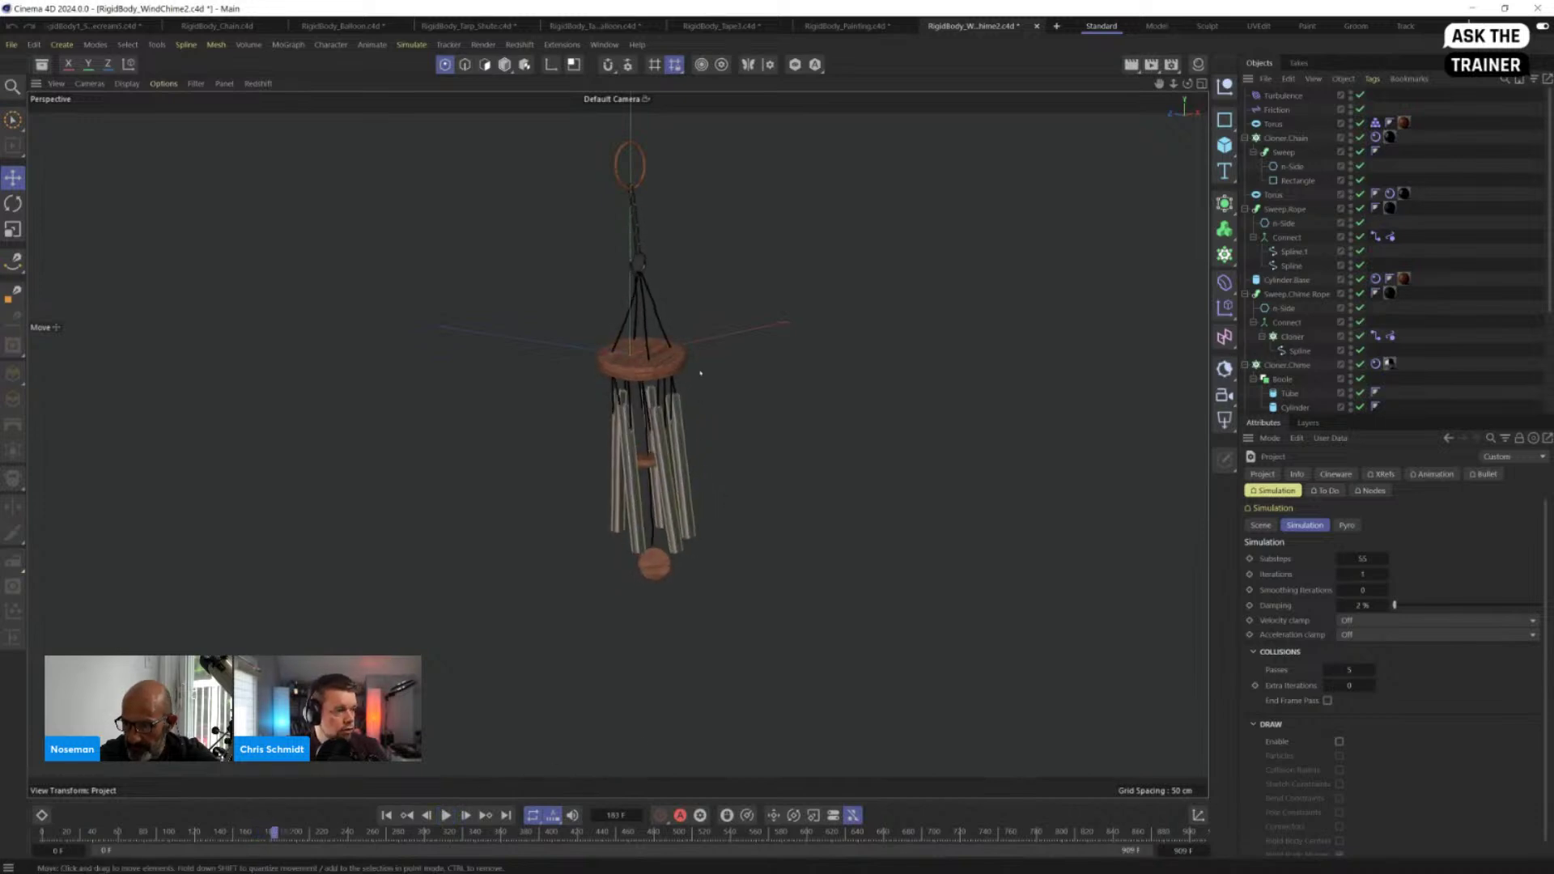
right_click_drag(659, 353, 704, 351, "alt")
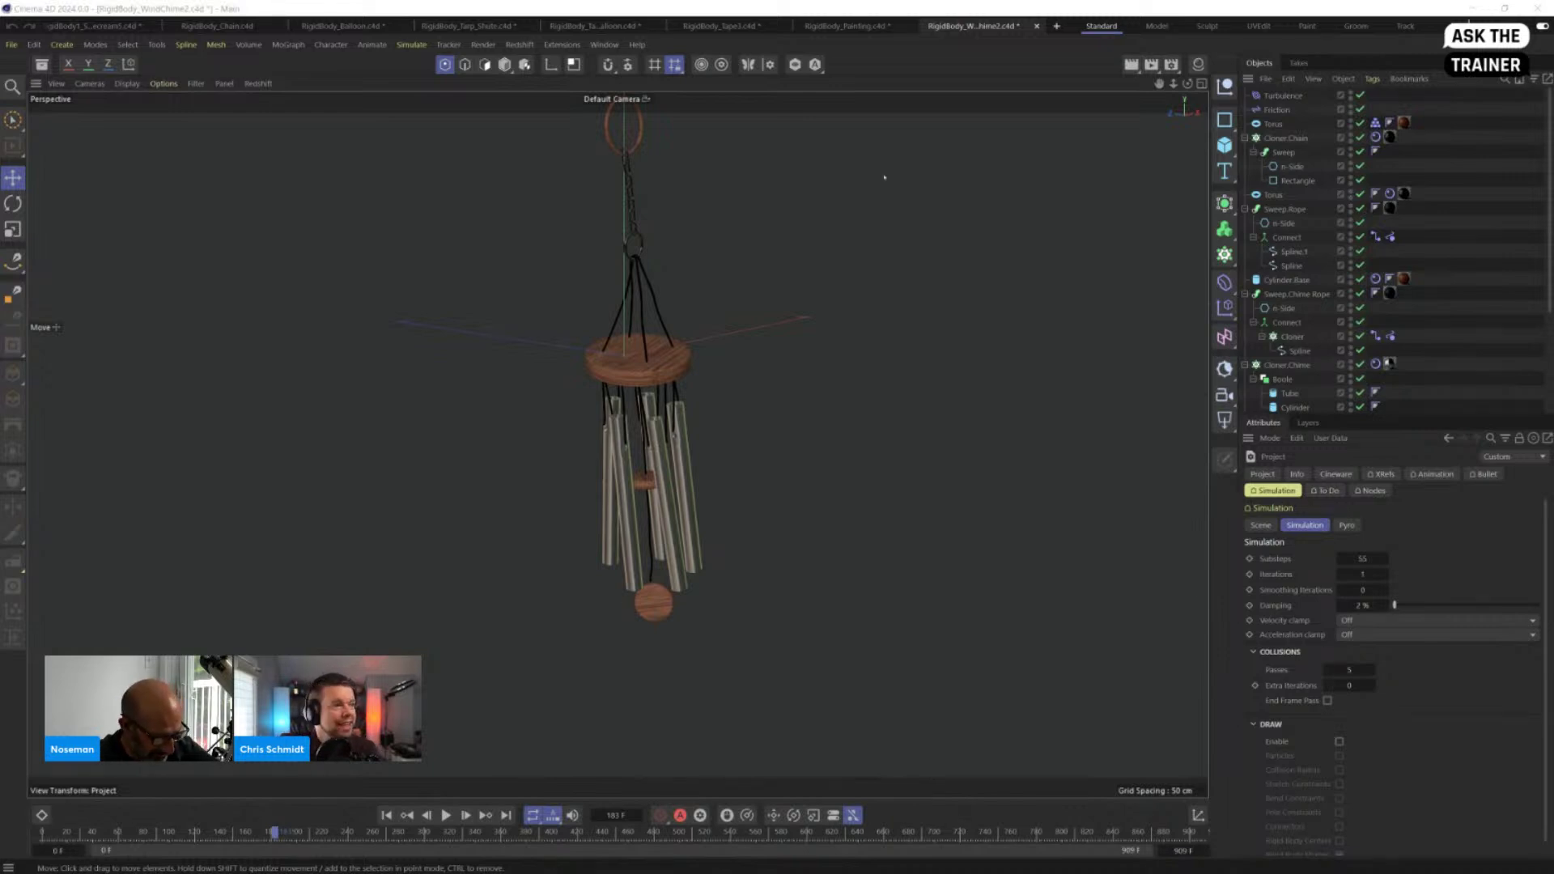
right_click_drag(651, 364, 676, 409, "alt")
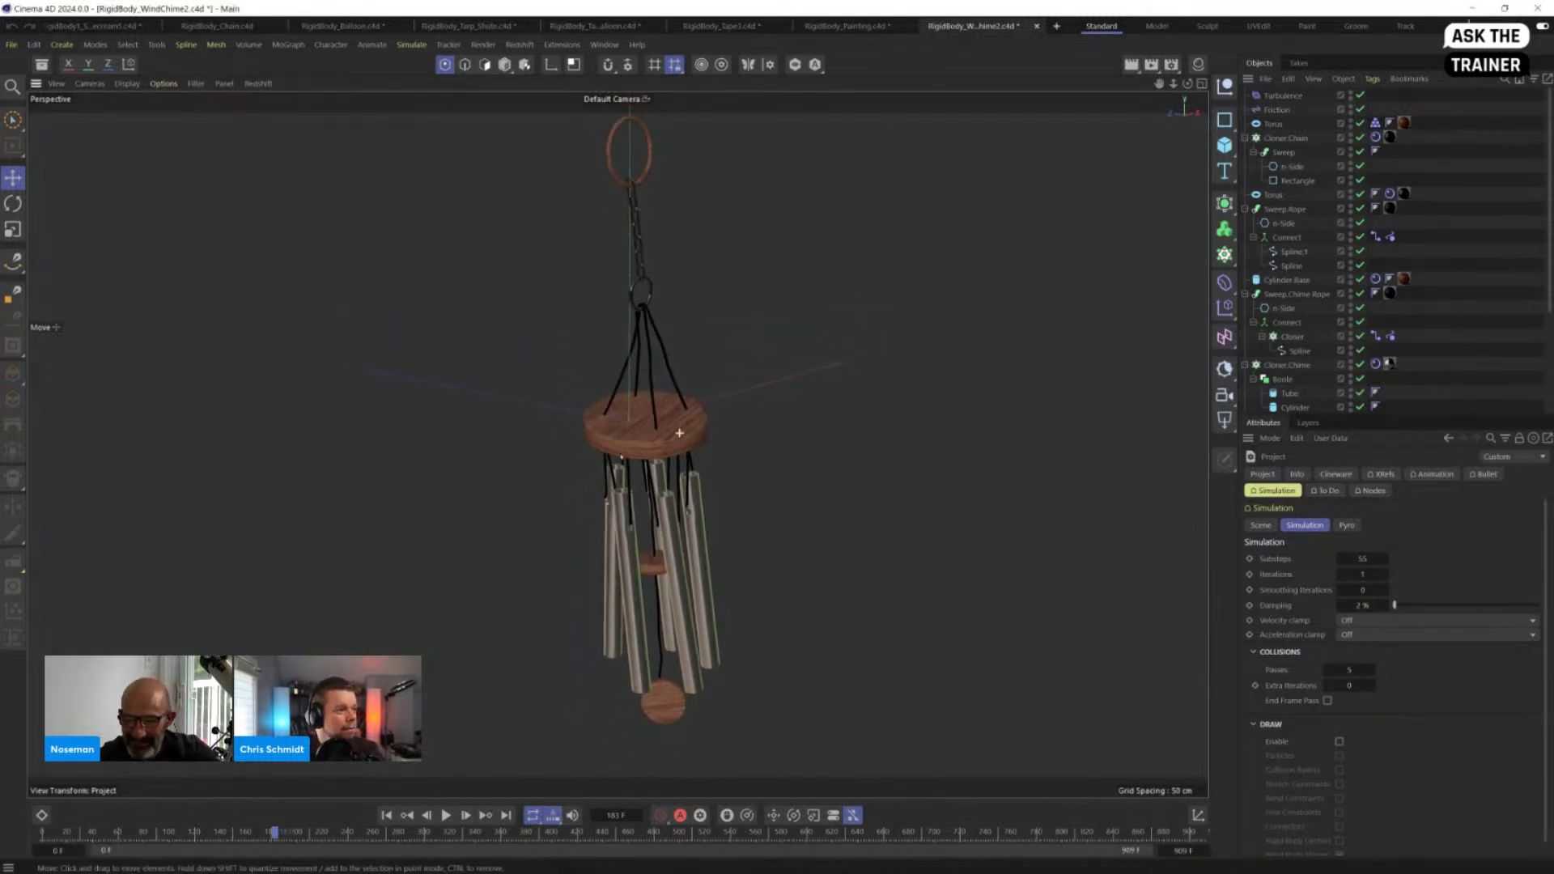
middle_click_drag(663, 413, 642, 459, "alt")
right_click_drag(642, 459, 650, 458, "alt")
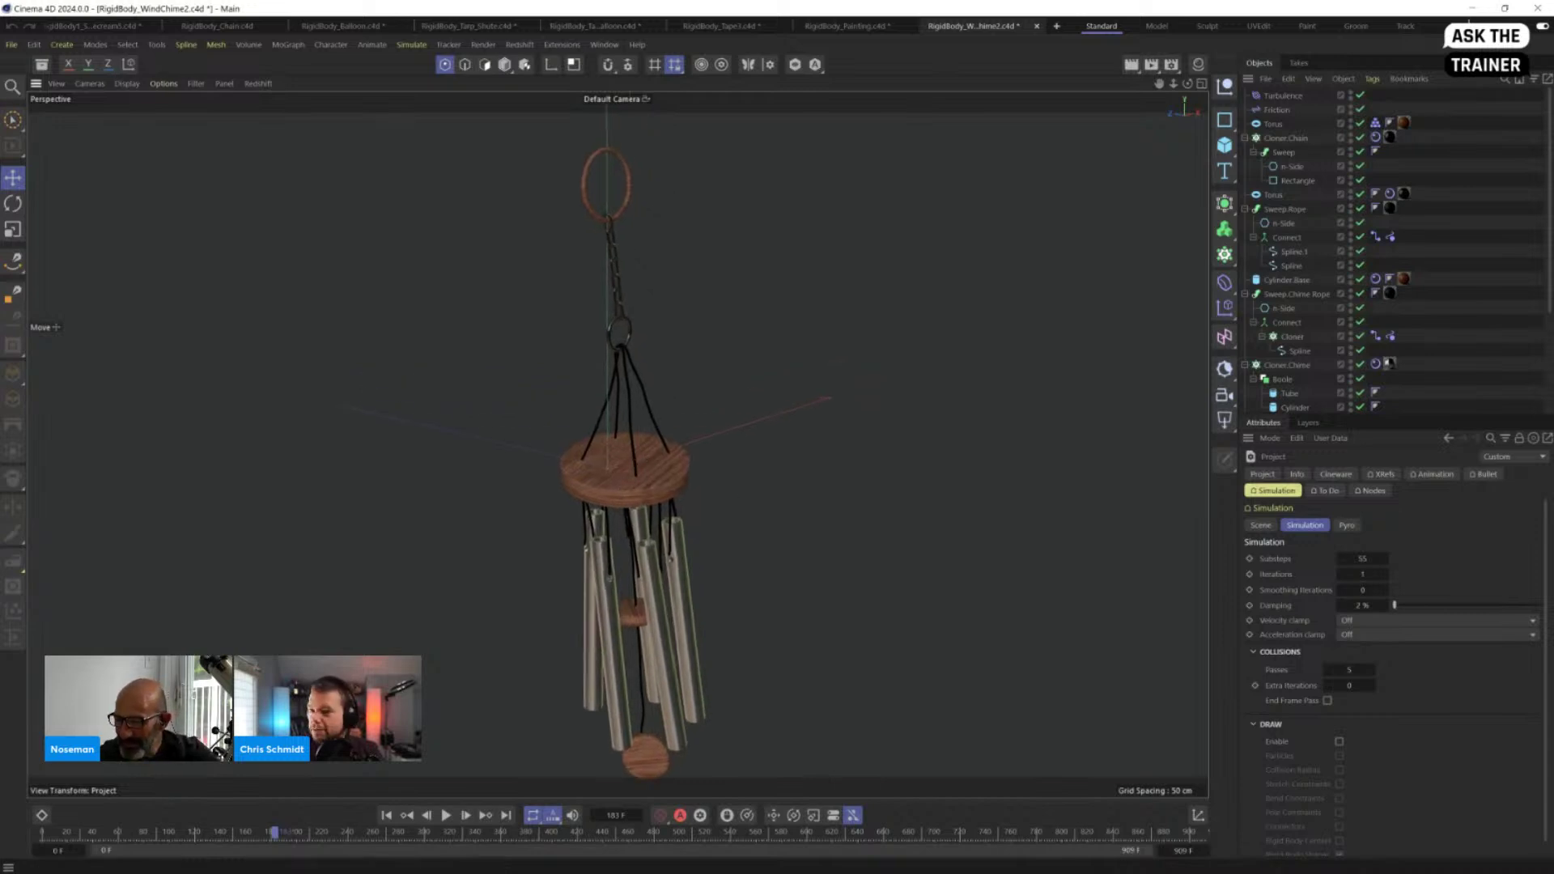
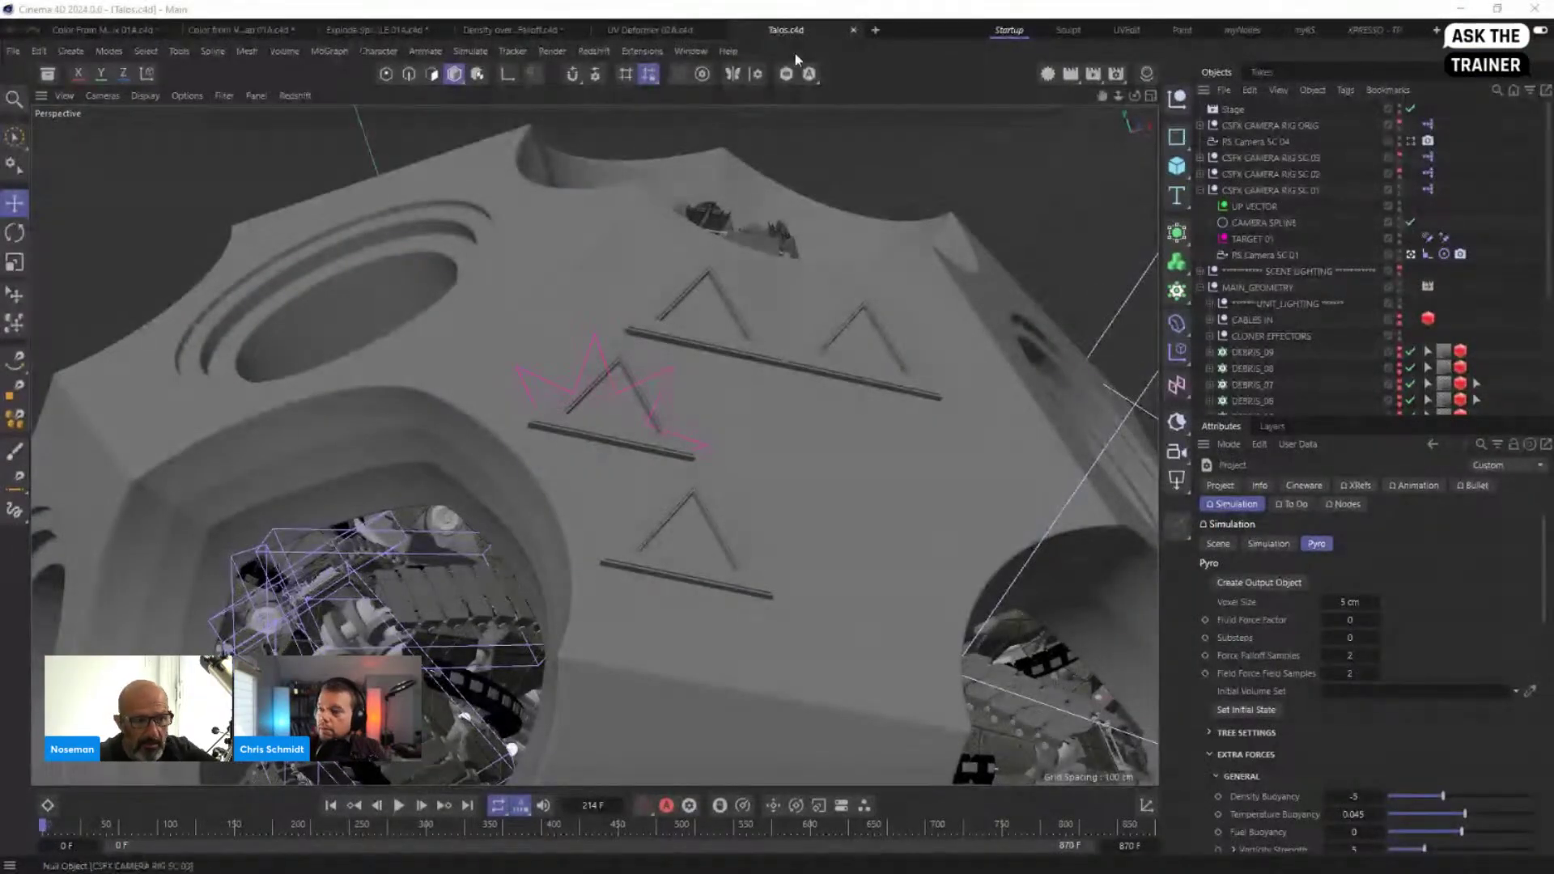
Step: Create a new project with a default Plane and display the object shading with its segment lines
left_click(876, 30)
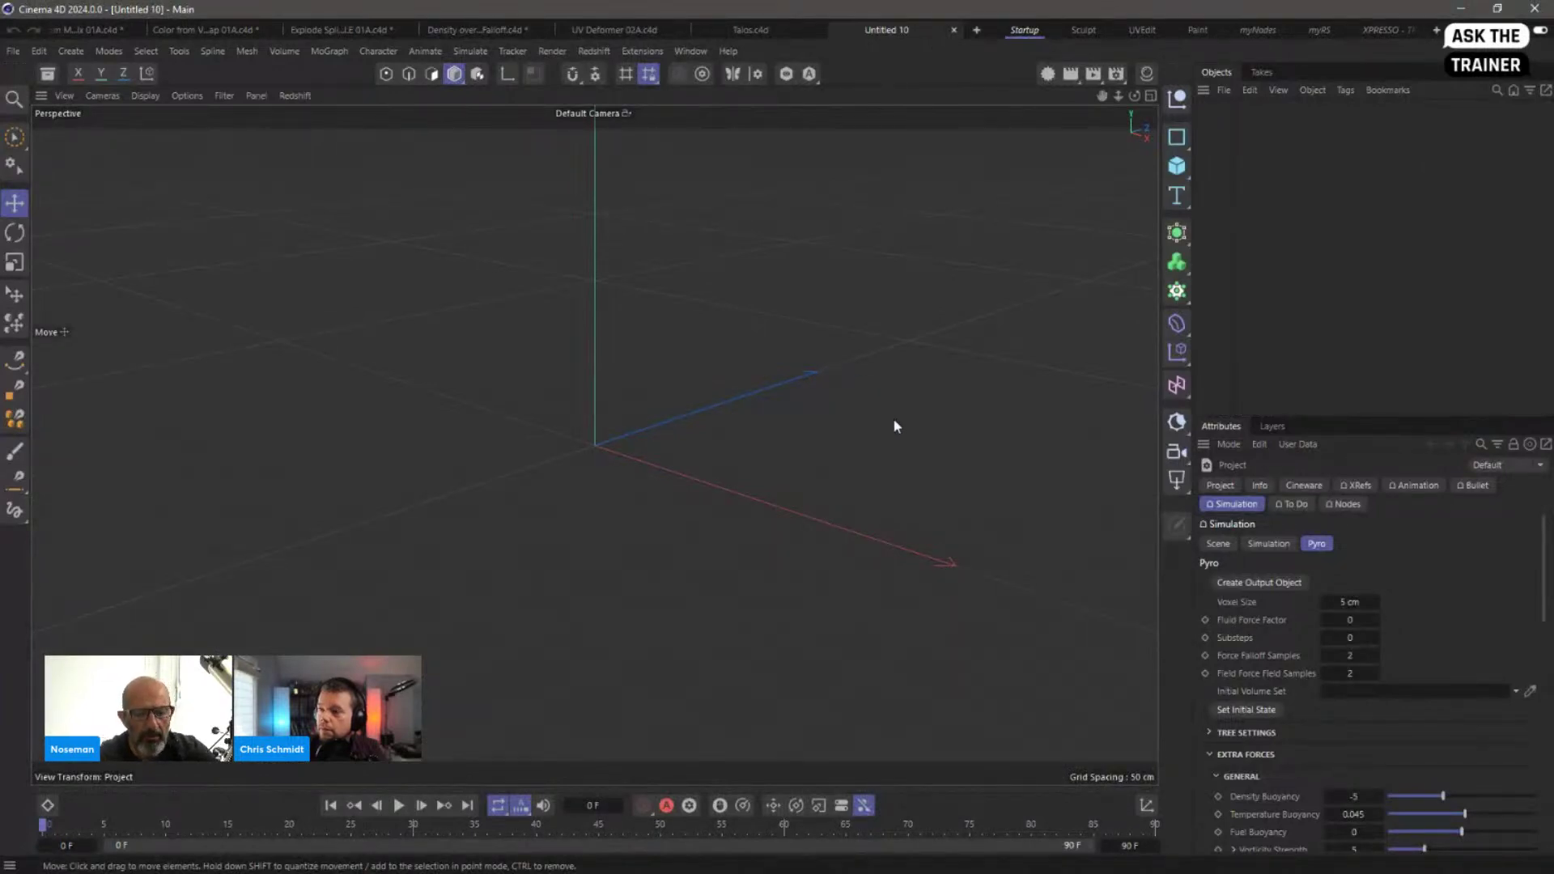
left_click(1177, 166)
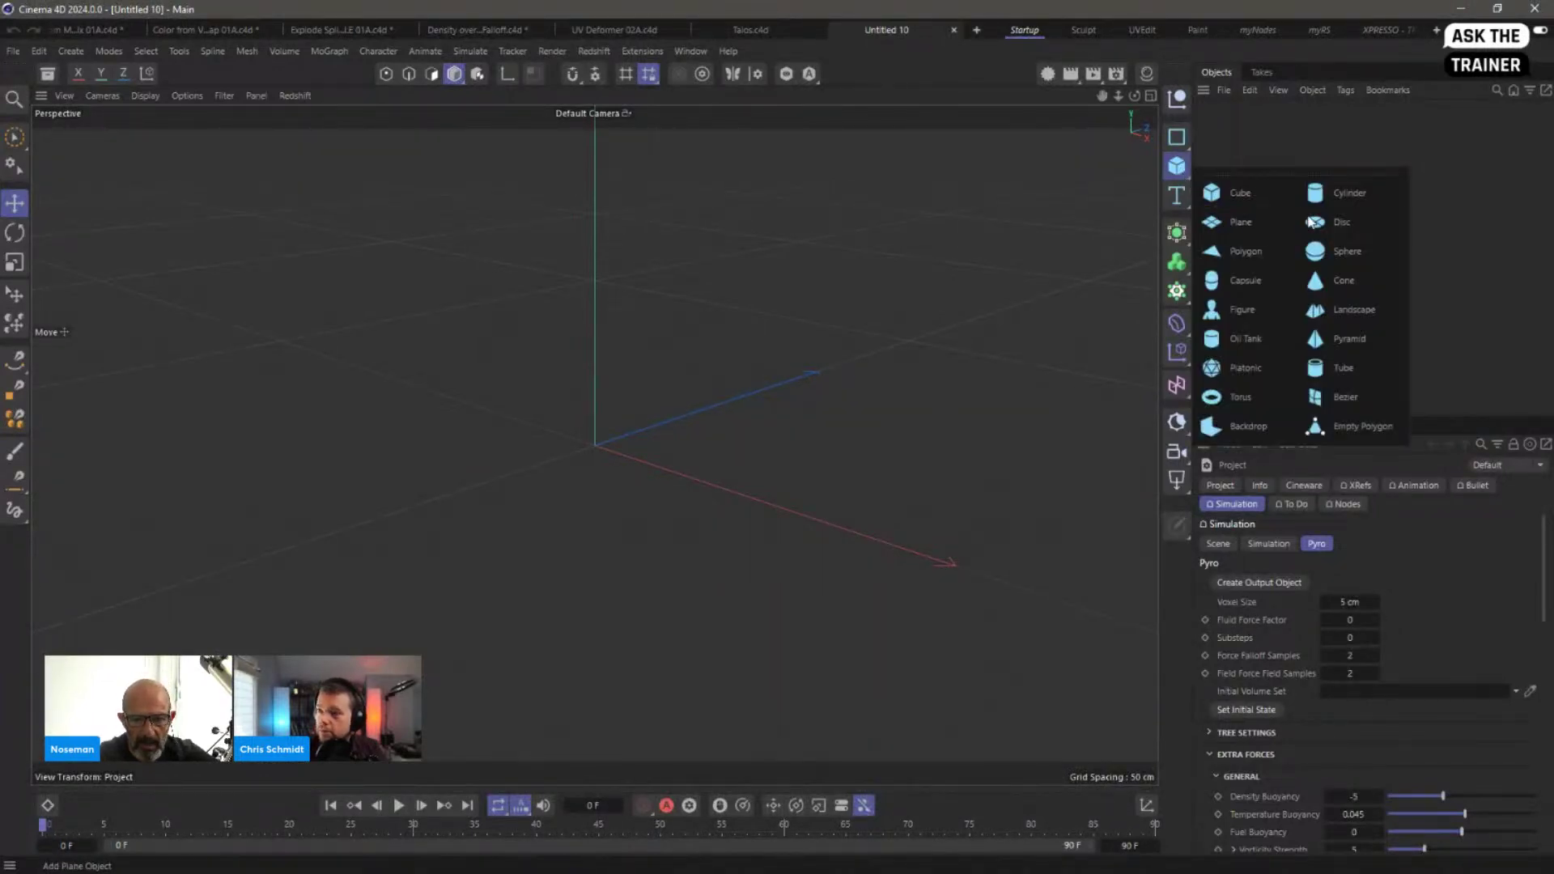
left_click(1258, 234)
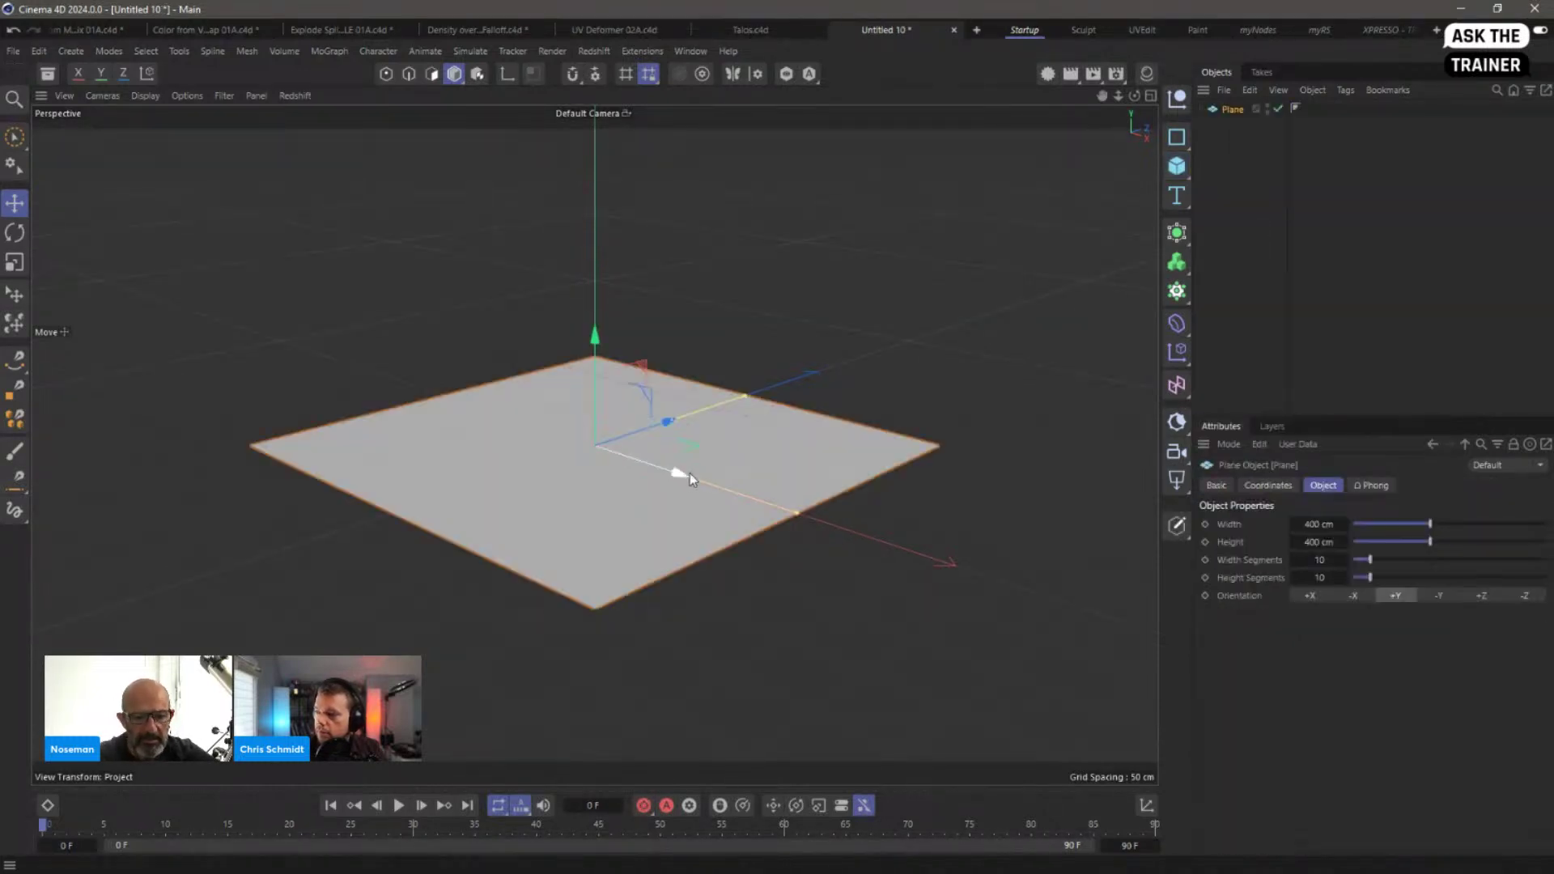
left_click(150, 96)
left_click(183, 165)
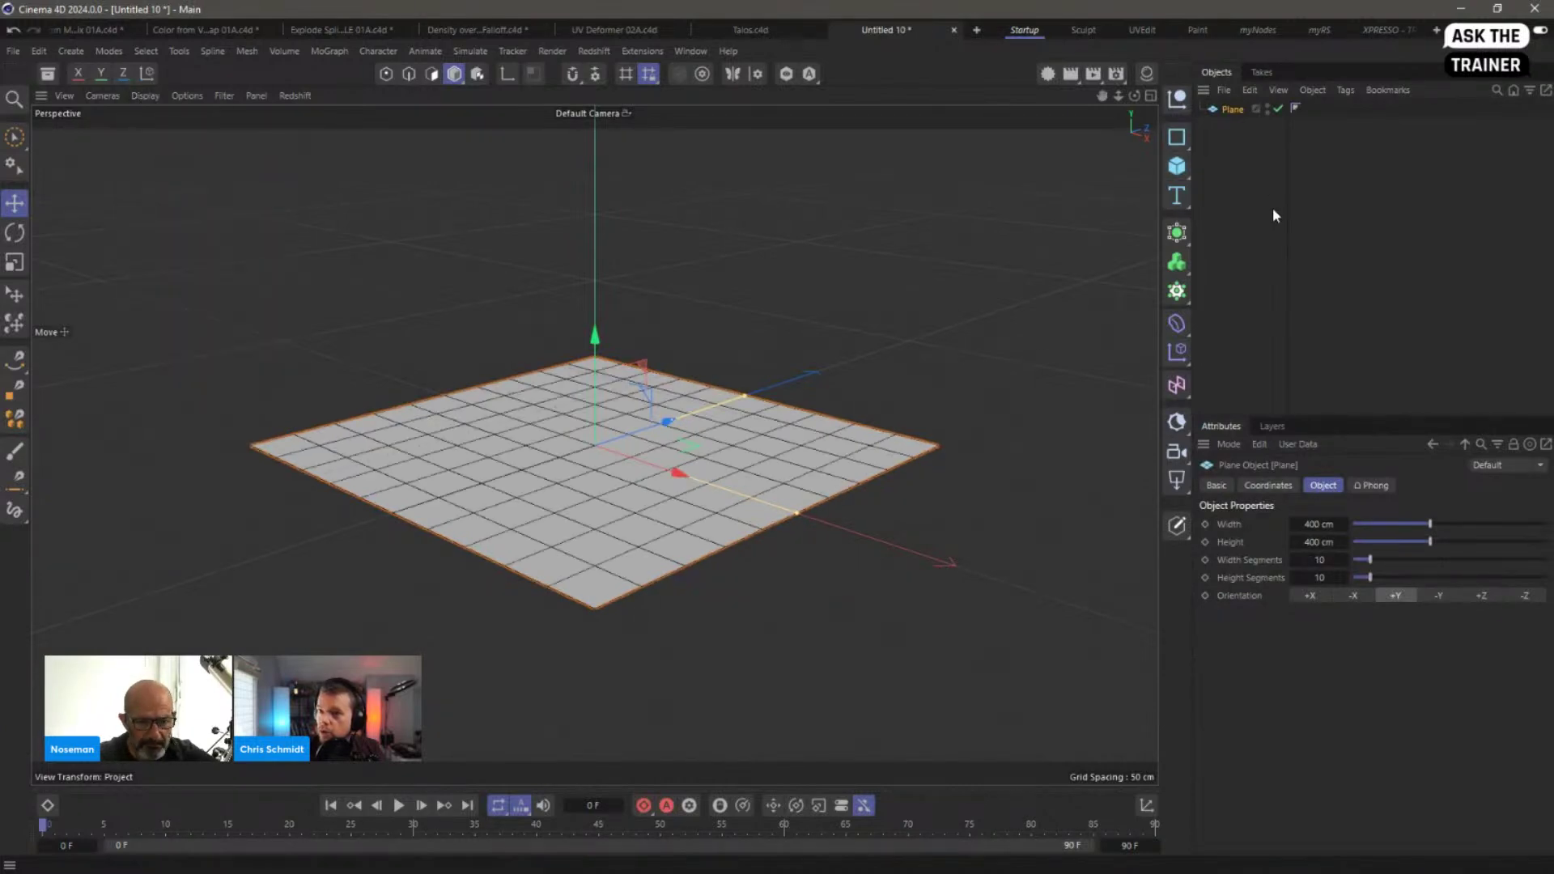
Step: Add a Cube, shape it into a bar about 536 × 42 × 75 cm and move it to the Plane's edge
left_click(1179, 168)
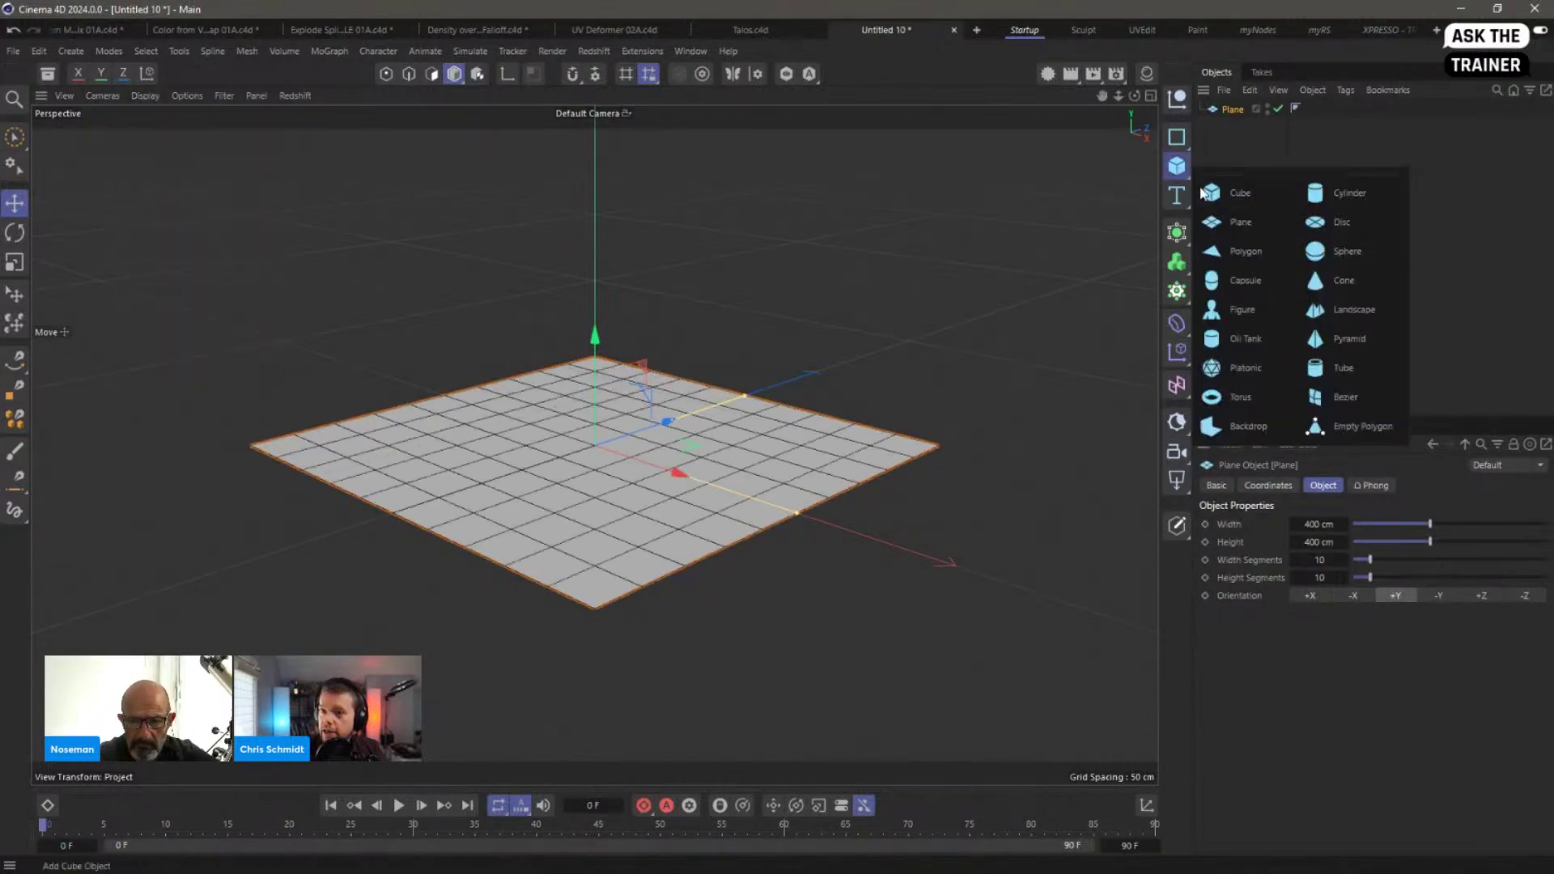
left_click(1267, 199)
left_click_drag(665, 415, 625, 430)
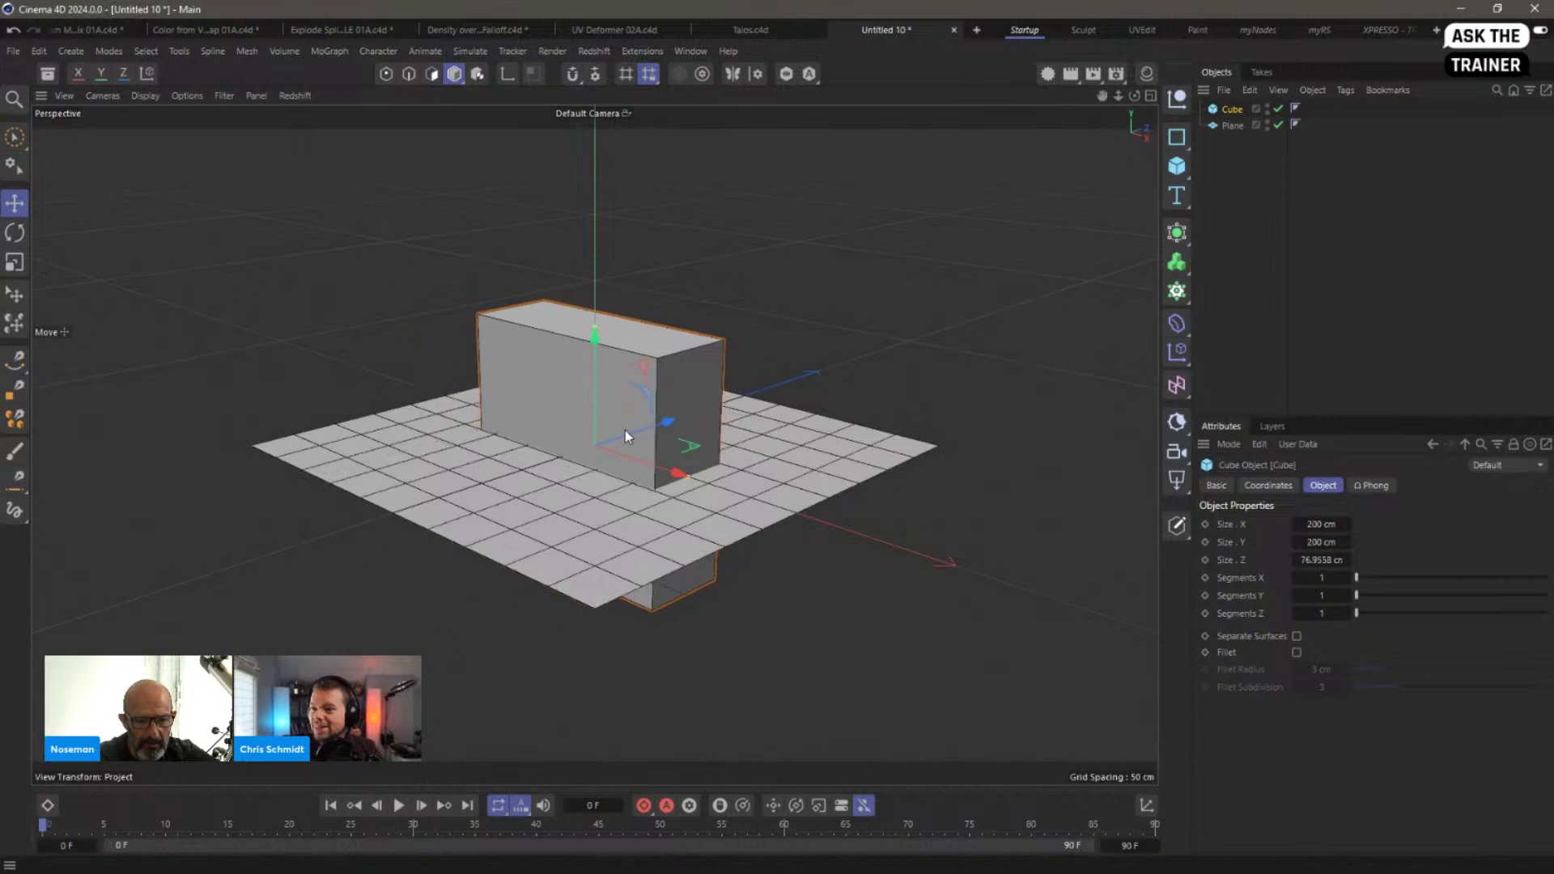
left_click_drag(594, 333, 583, 421)
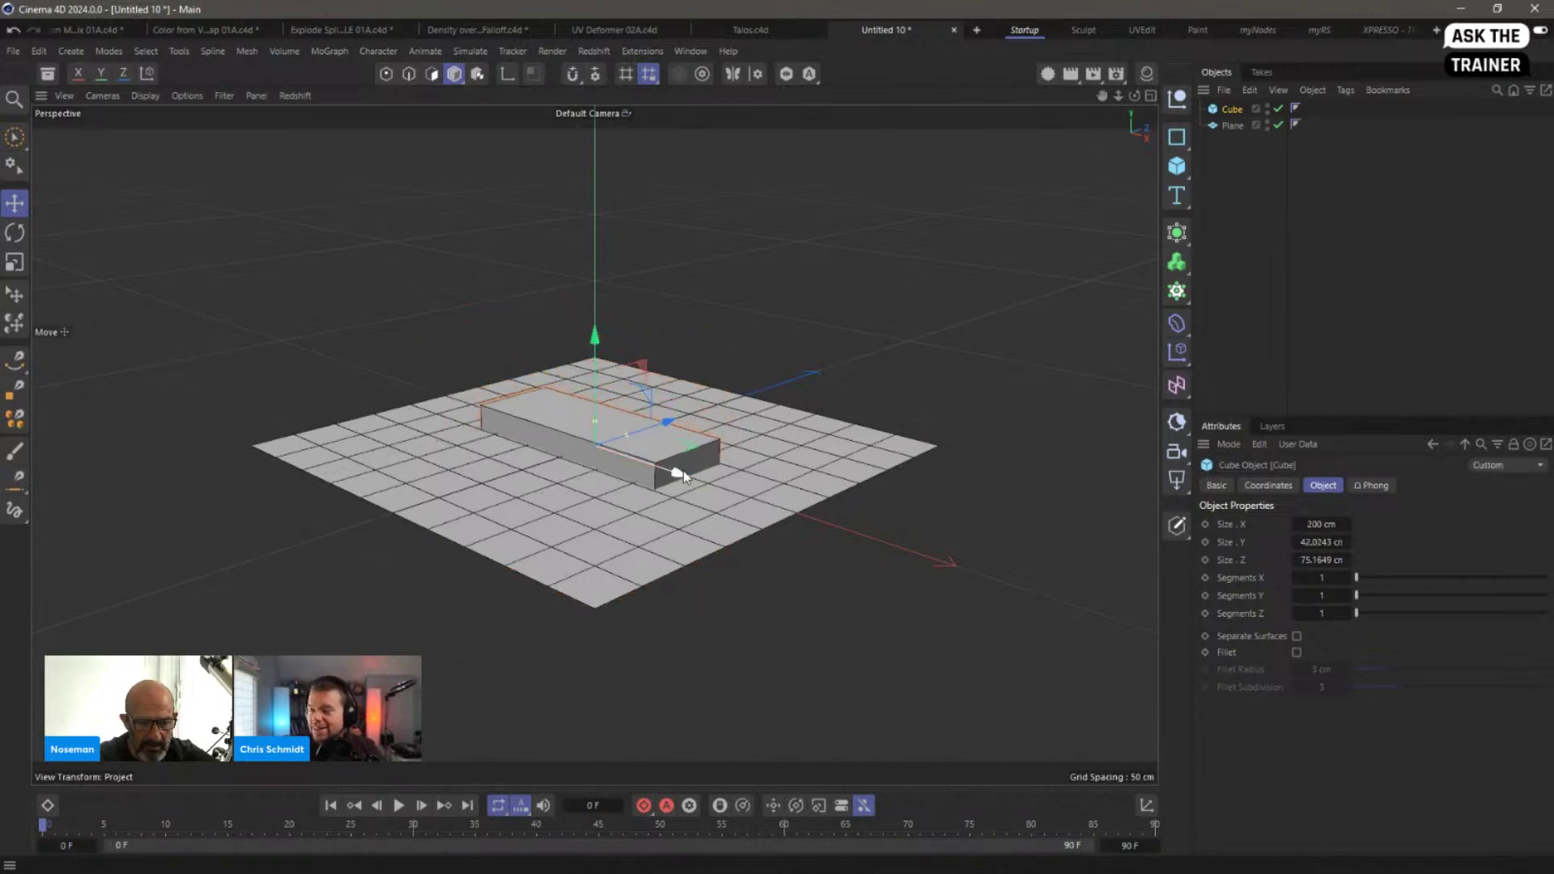
left_click_drag(685, 476, 870, 589)
left_click_drag(645, 430, 878, 414)
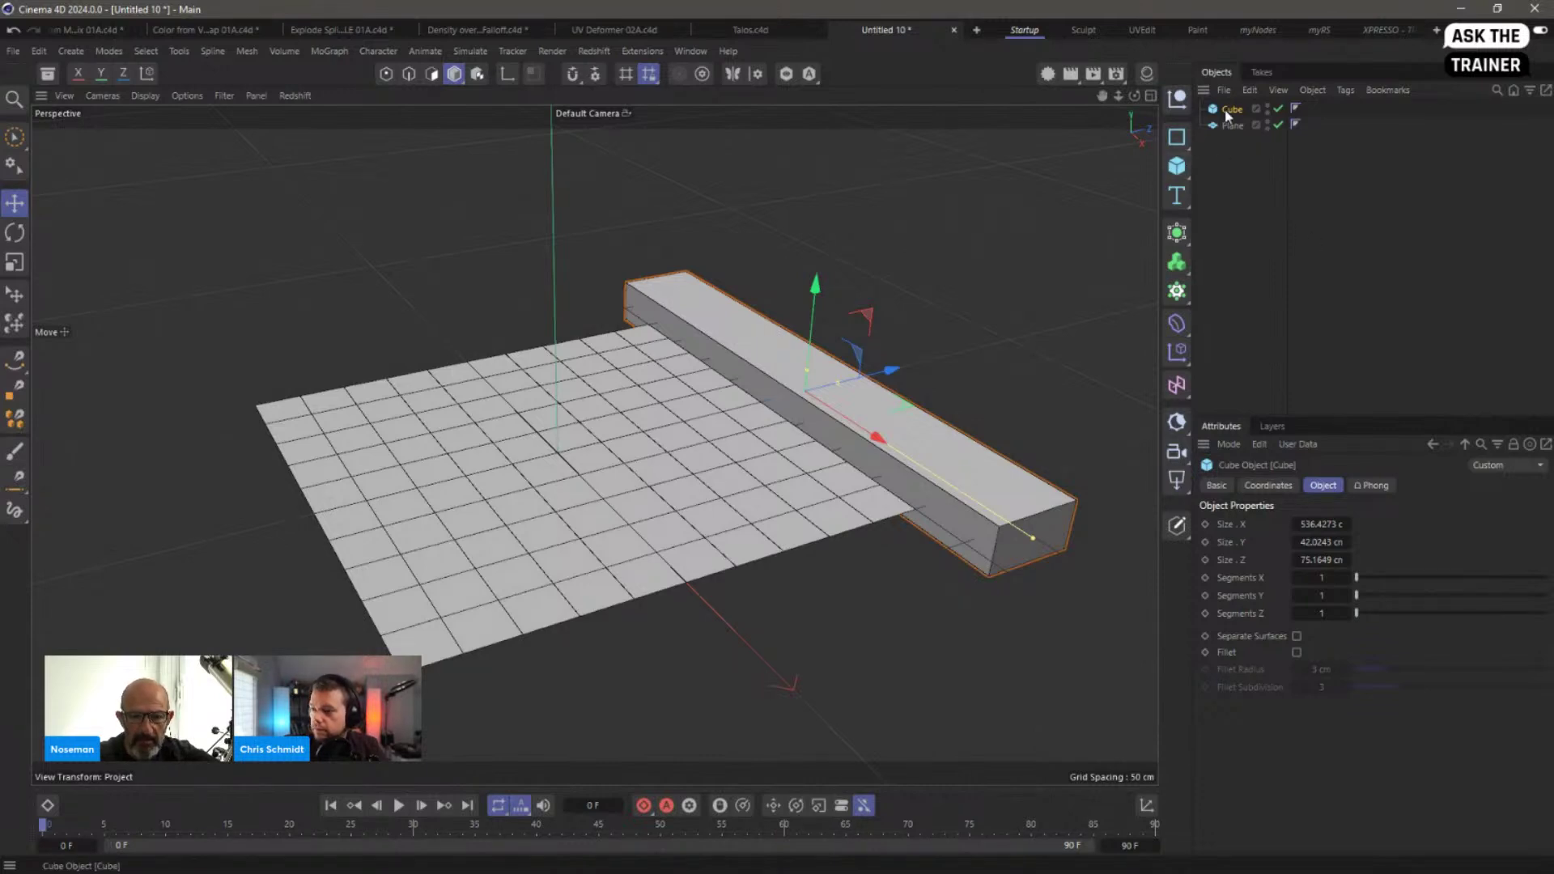
Step: Disable the Plane and duplicate the bar as a flat sheet about 536 × 1.8 × 418 cm with 12 X and 10 Z segments
left_click(1277, 126)
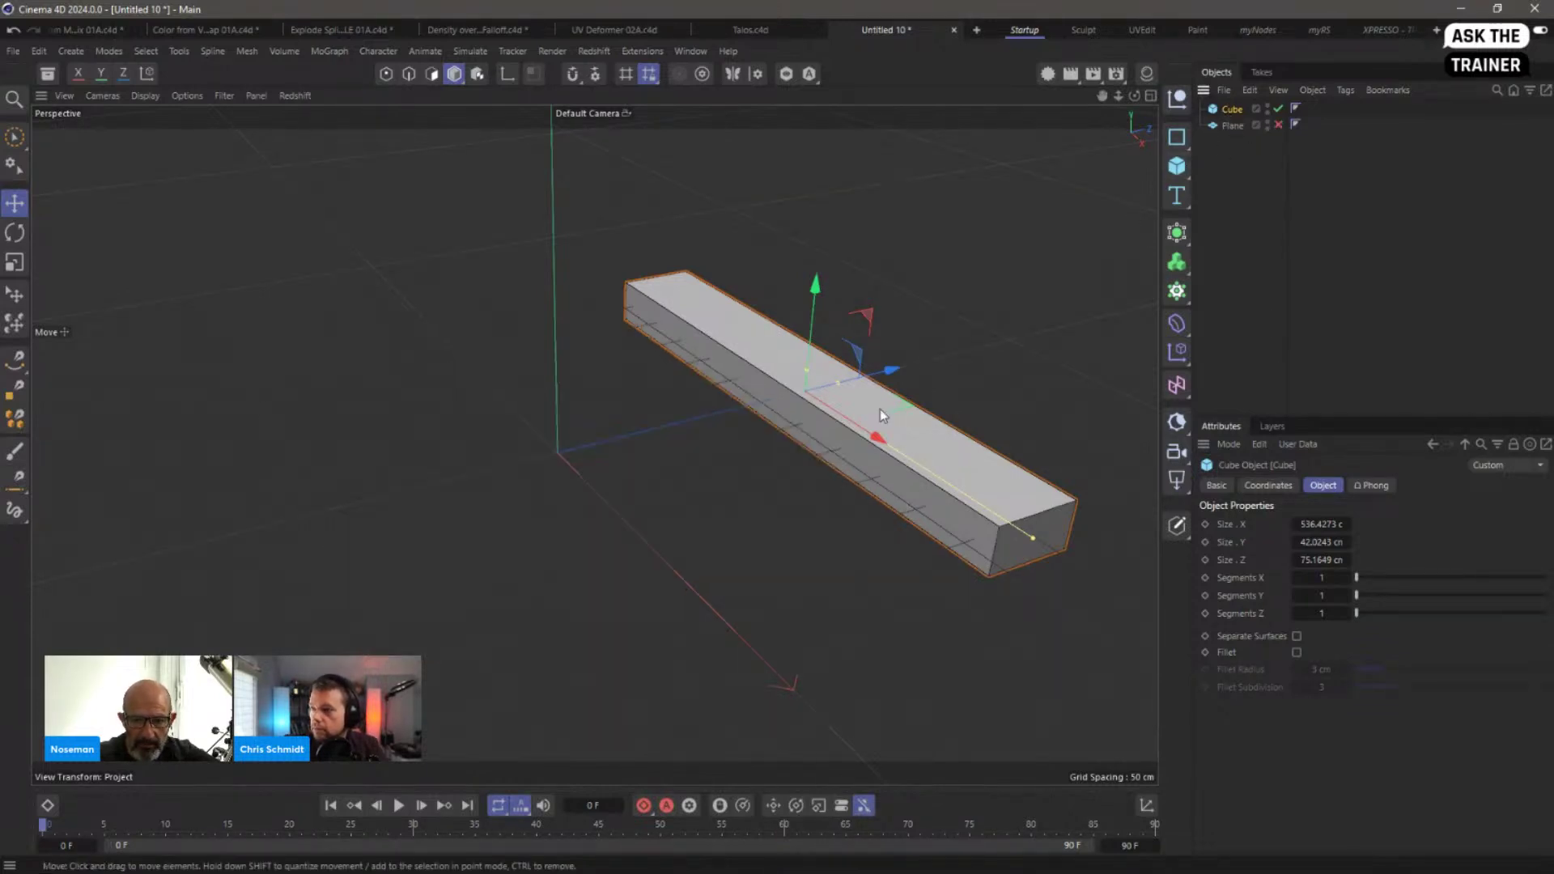
left_click_drag(887, 371, 715, 434, "ctrl")
left_click_drag(482, 459, 489, 469)
left_click_drag(1364, 577, 1466, 577)
left_click_drag(1358, 613, 1447, 614)
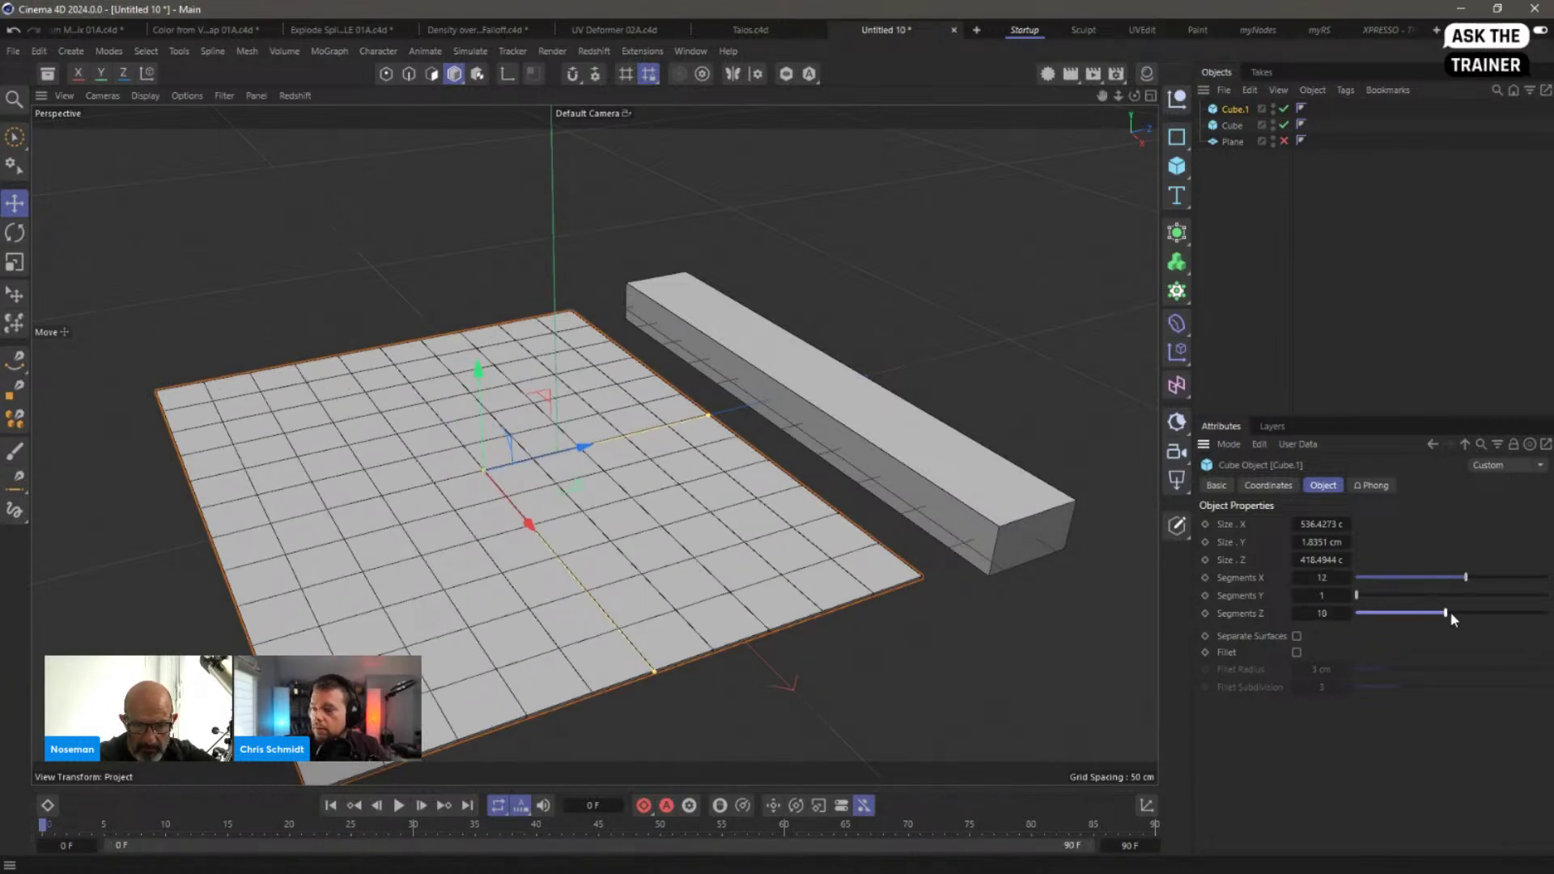
left_click_drag(814, 527, 640, 400, "alt")
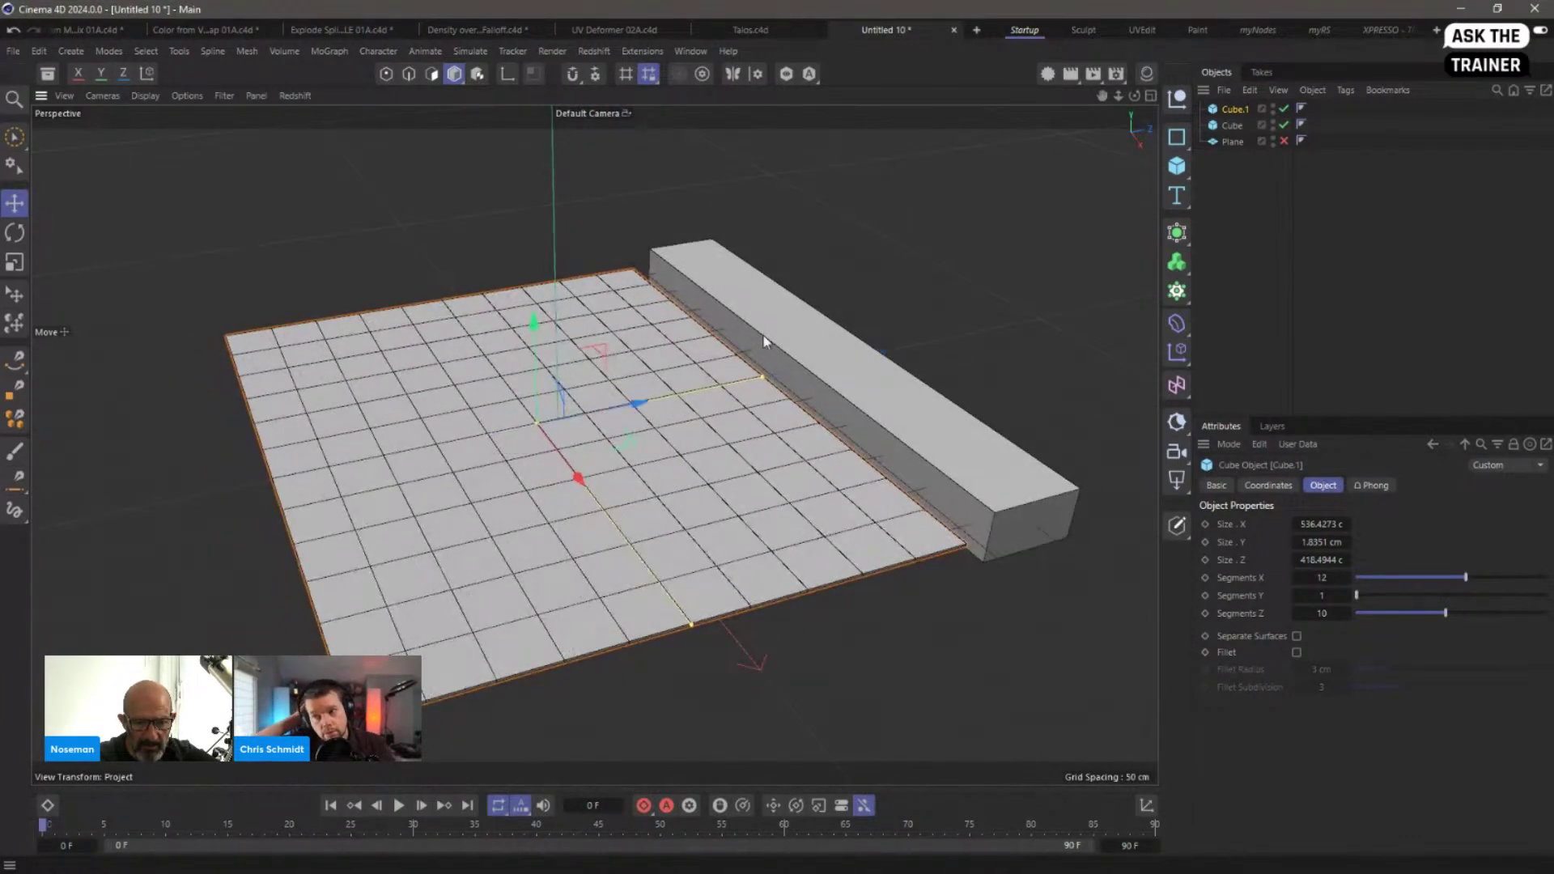
Step: Set the bar cube's X segments to 13 and keep the bar selected
left_click(1231, 128)
left_click_drag(1357, 578, 1480, 576)
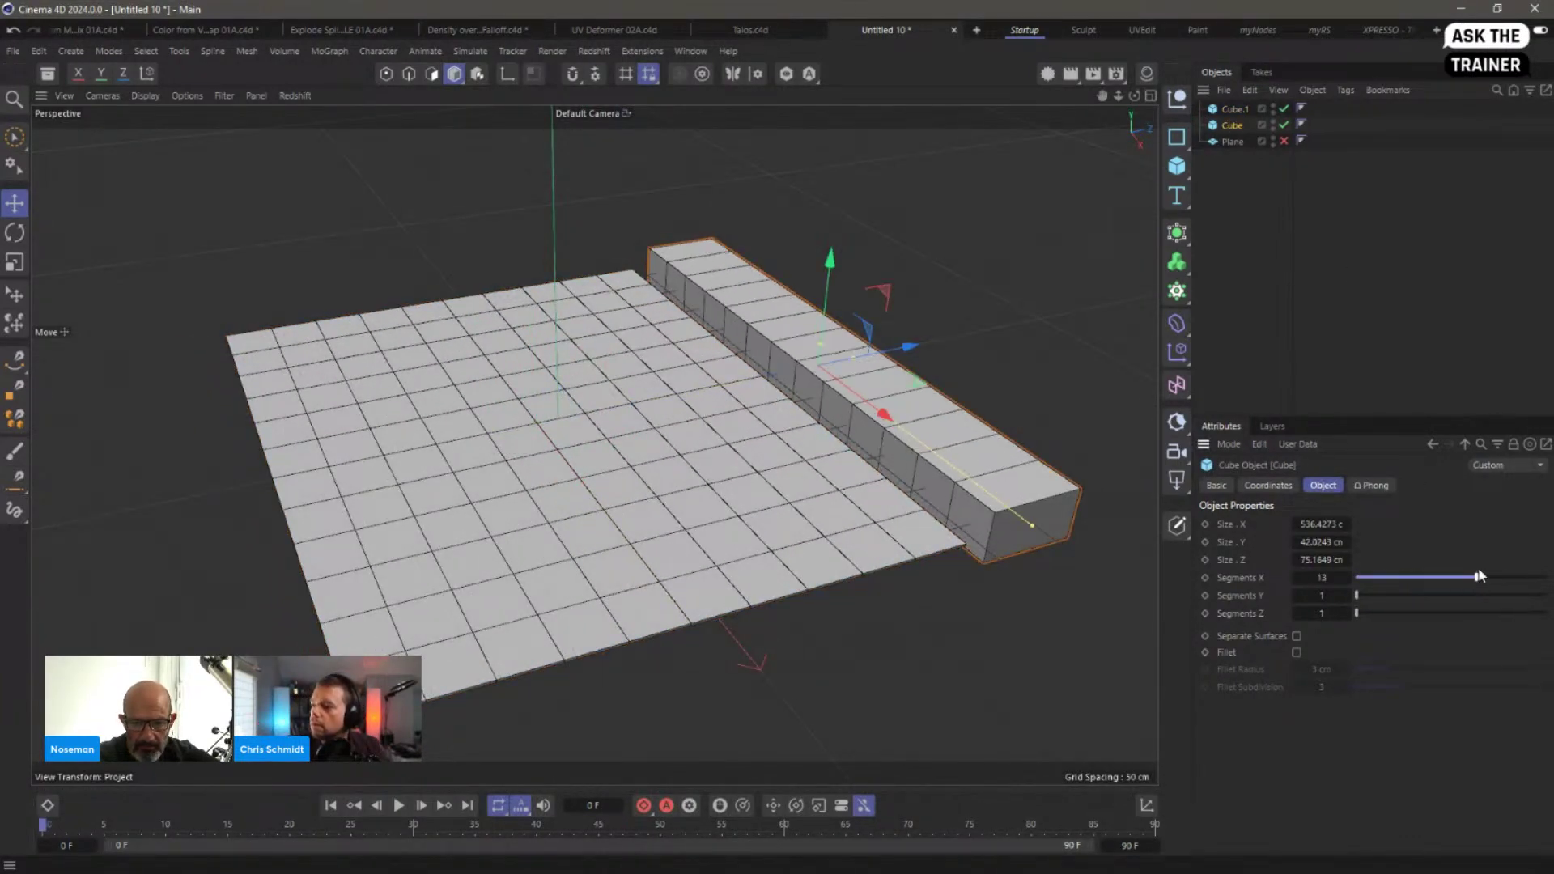
left_click(1235, 110)
left_click(1233, 128)
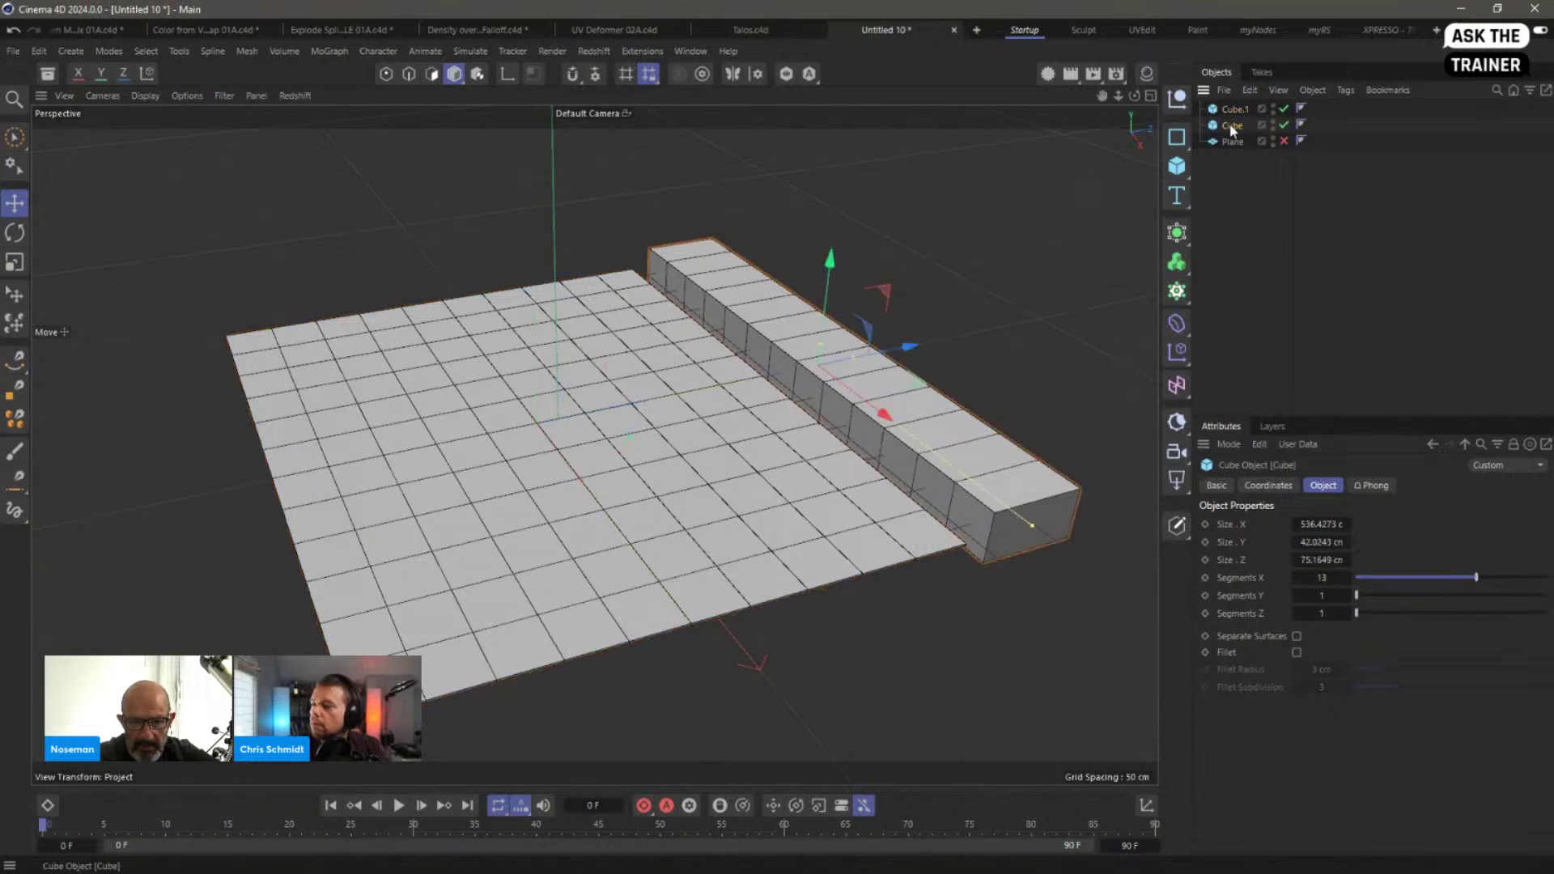
Step: Add a Cloth simulation tag to the bar cube and enable With Pins in its mix animation settings
right_click(1232, 128)
mouse_move(1299, 361)
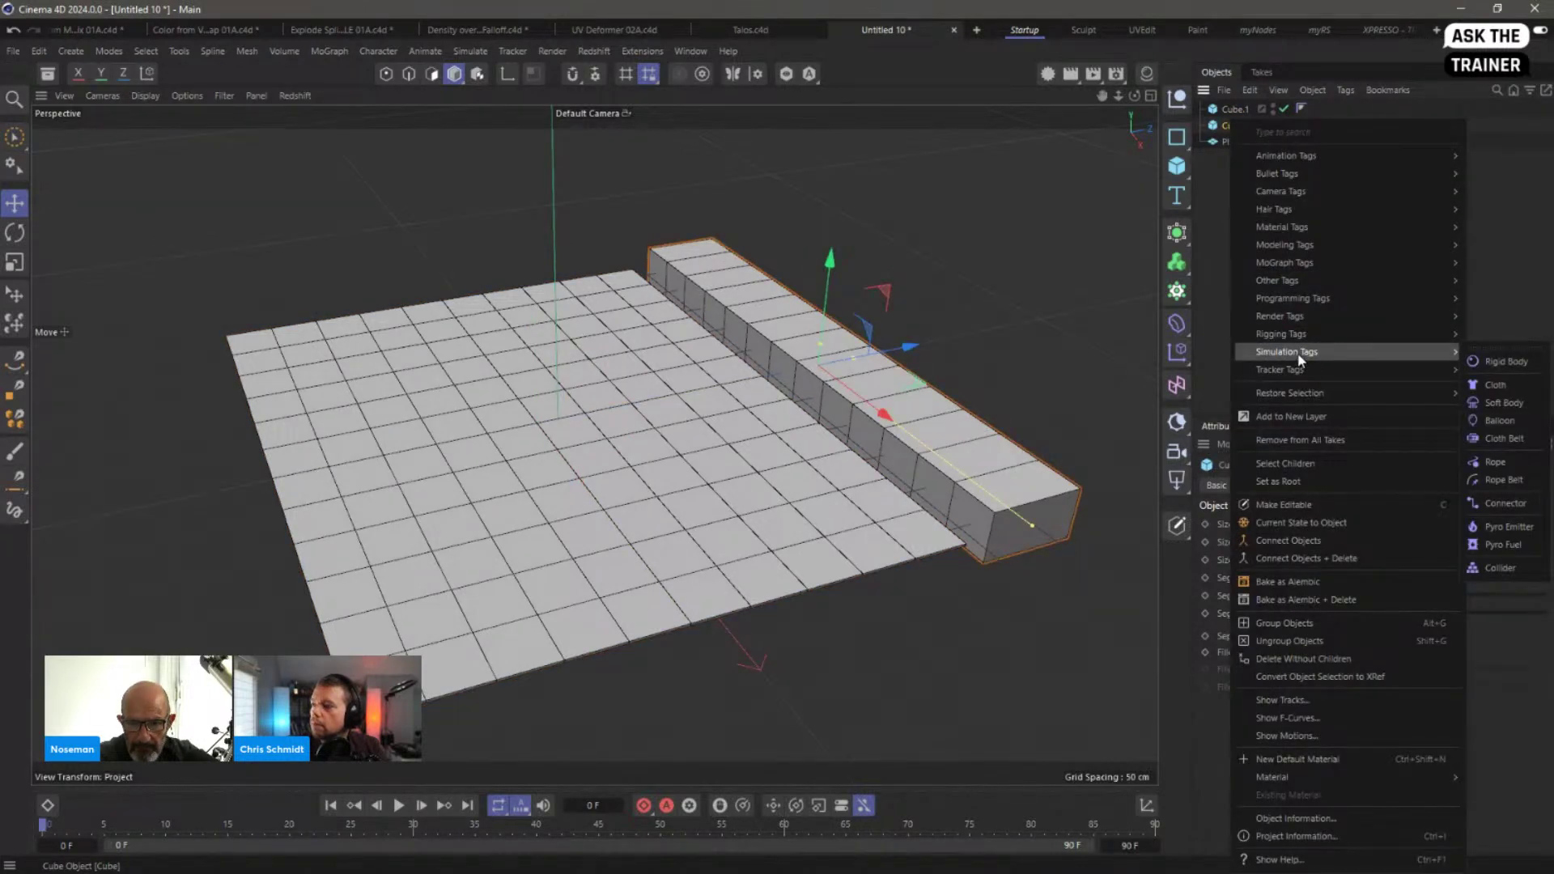
left_click(1511, 388)
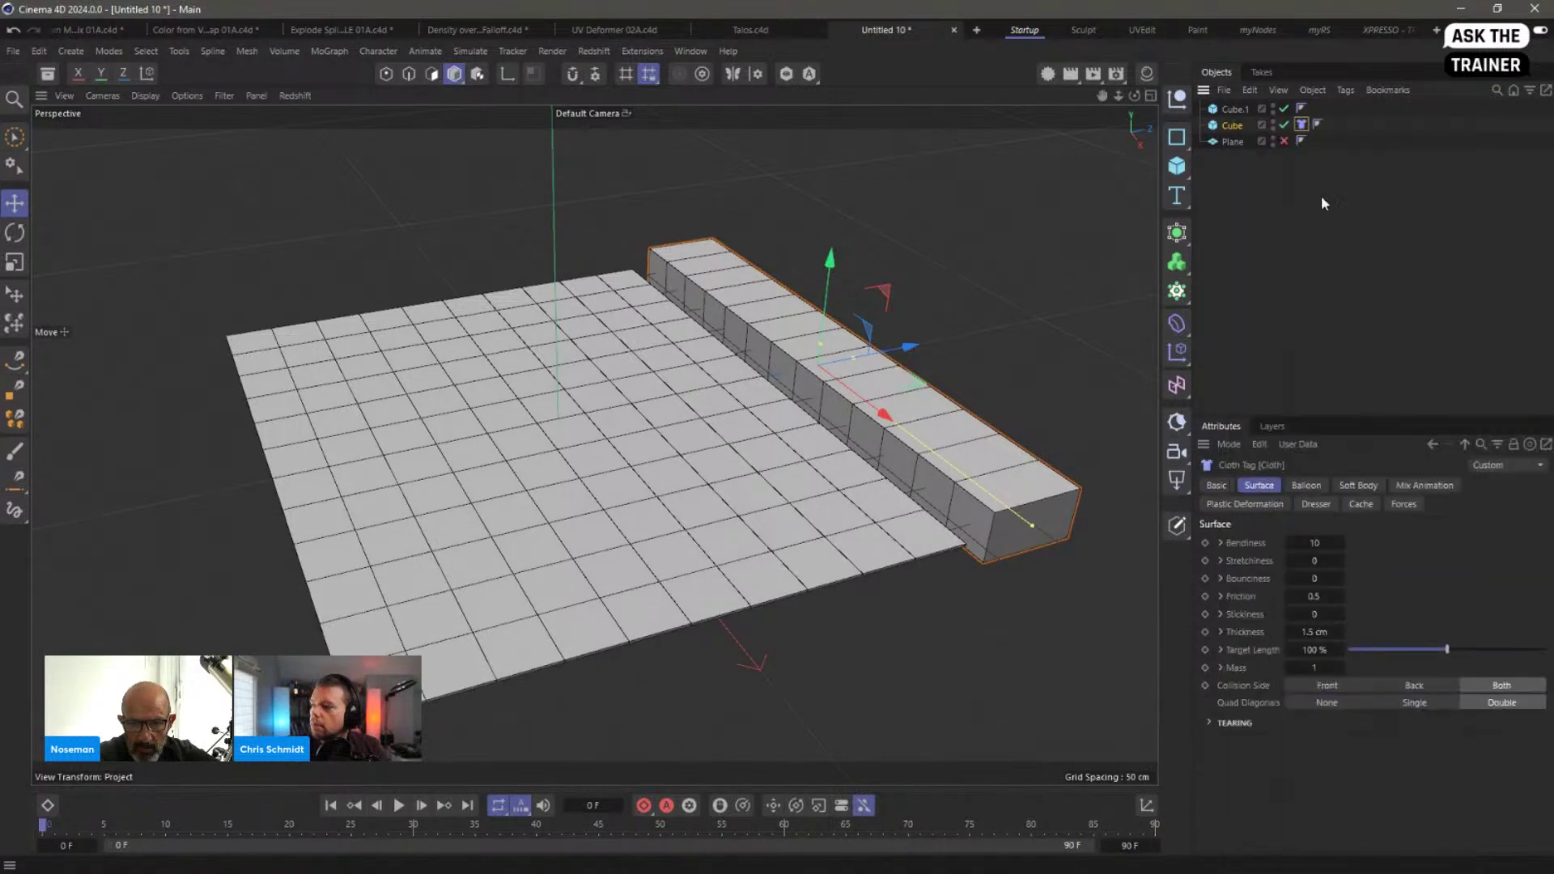
left_click(1404, 504)
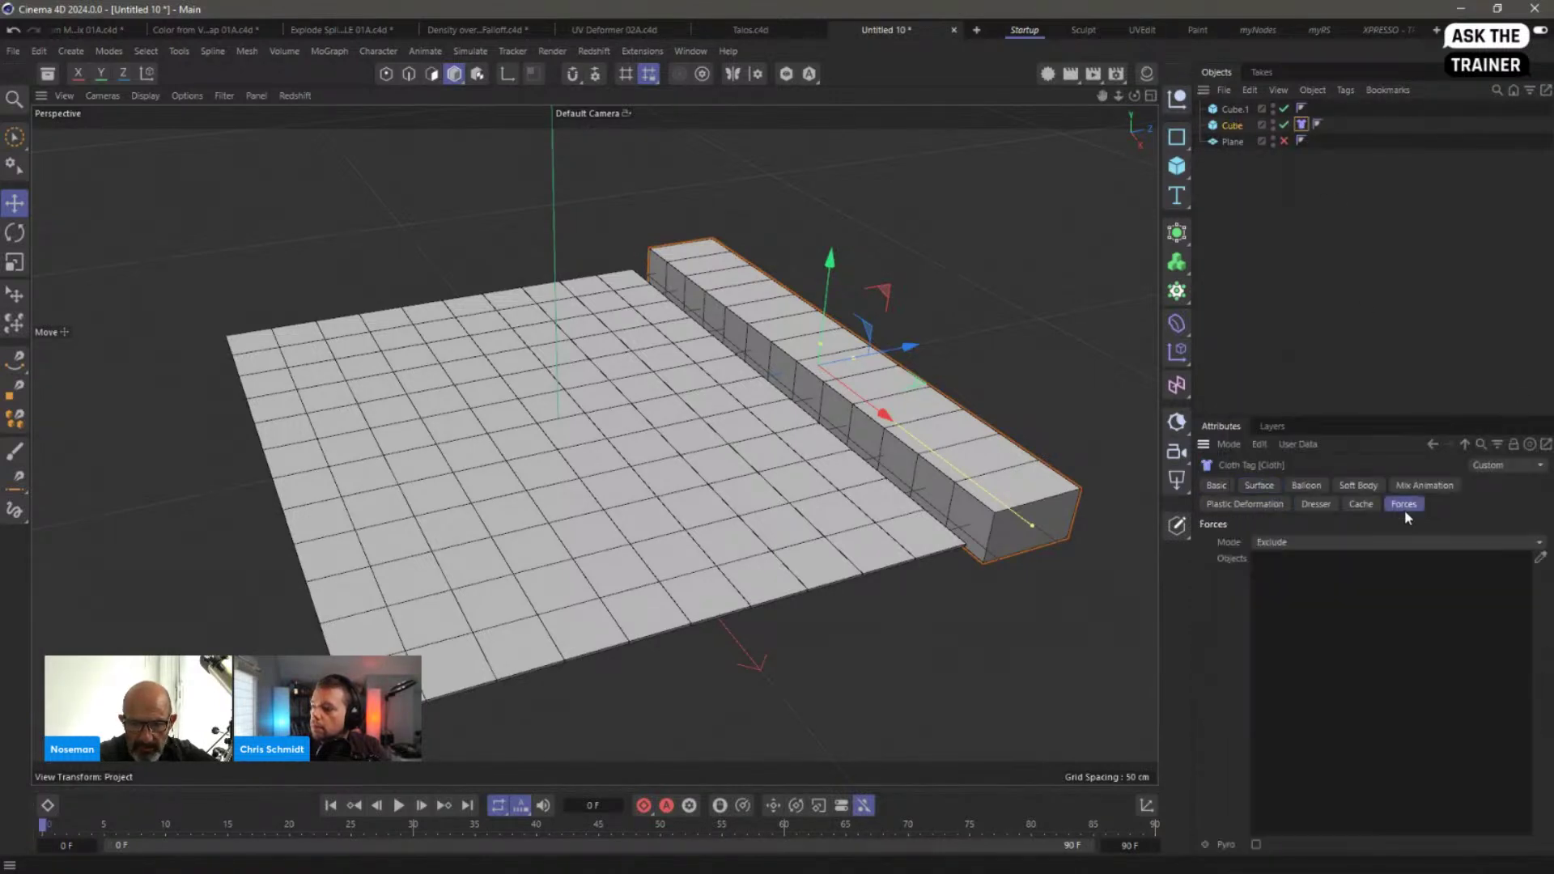
left_click(1408, 486)
left_click(1279, 542)
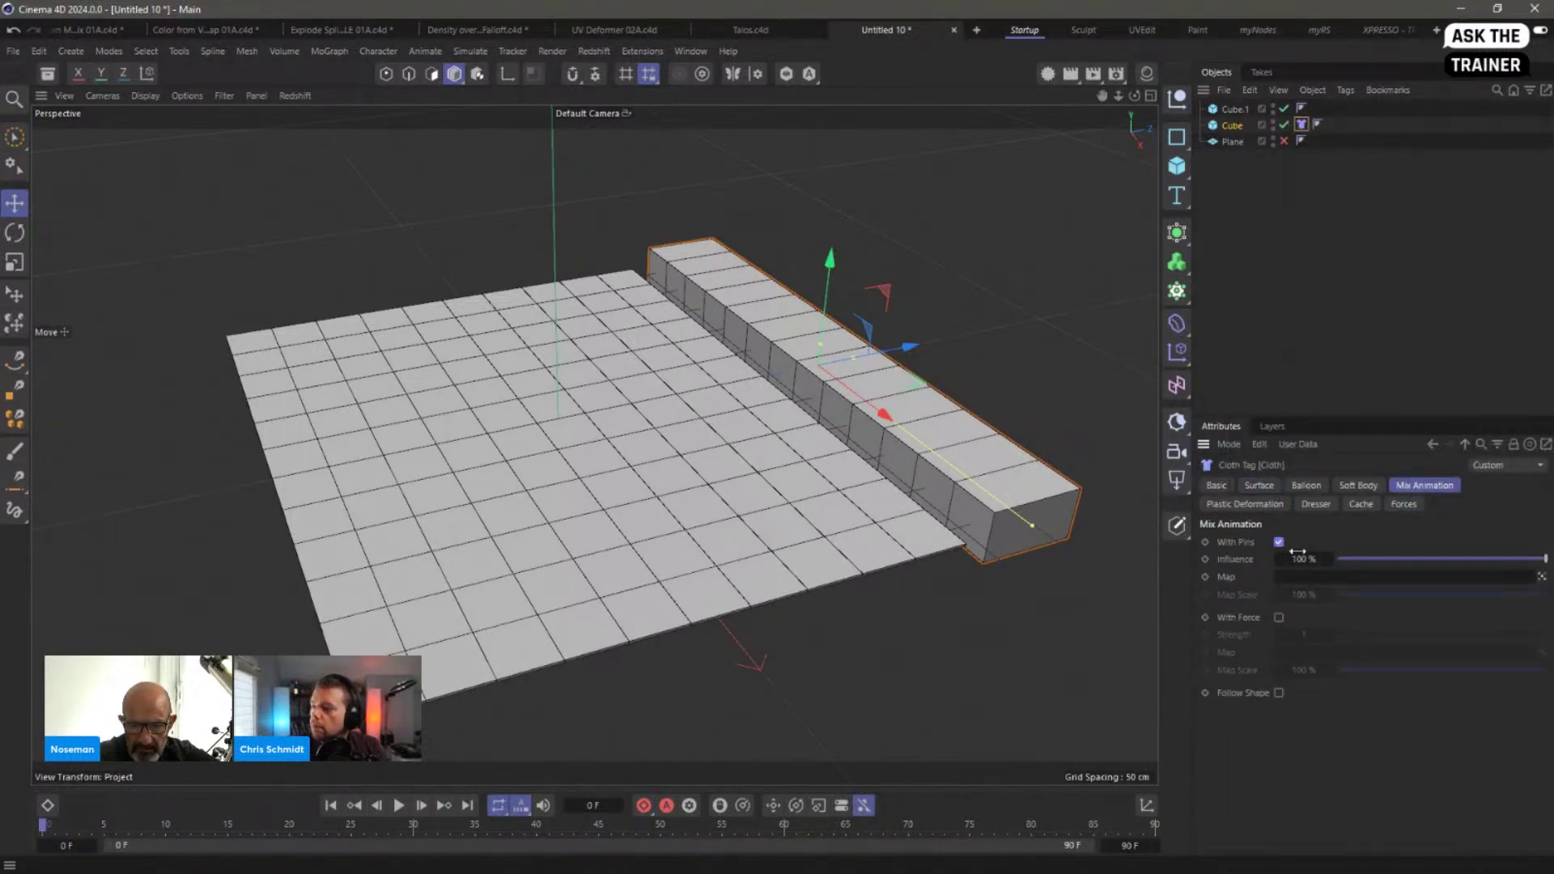
Step: Add a Soft Body simulation tag to the flat sheet cube
left_click(1237, 111)
right_click(1240, 116)
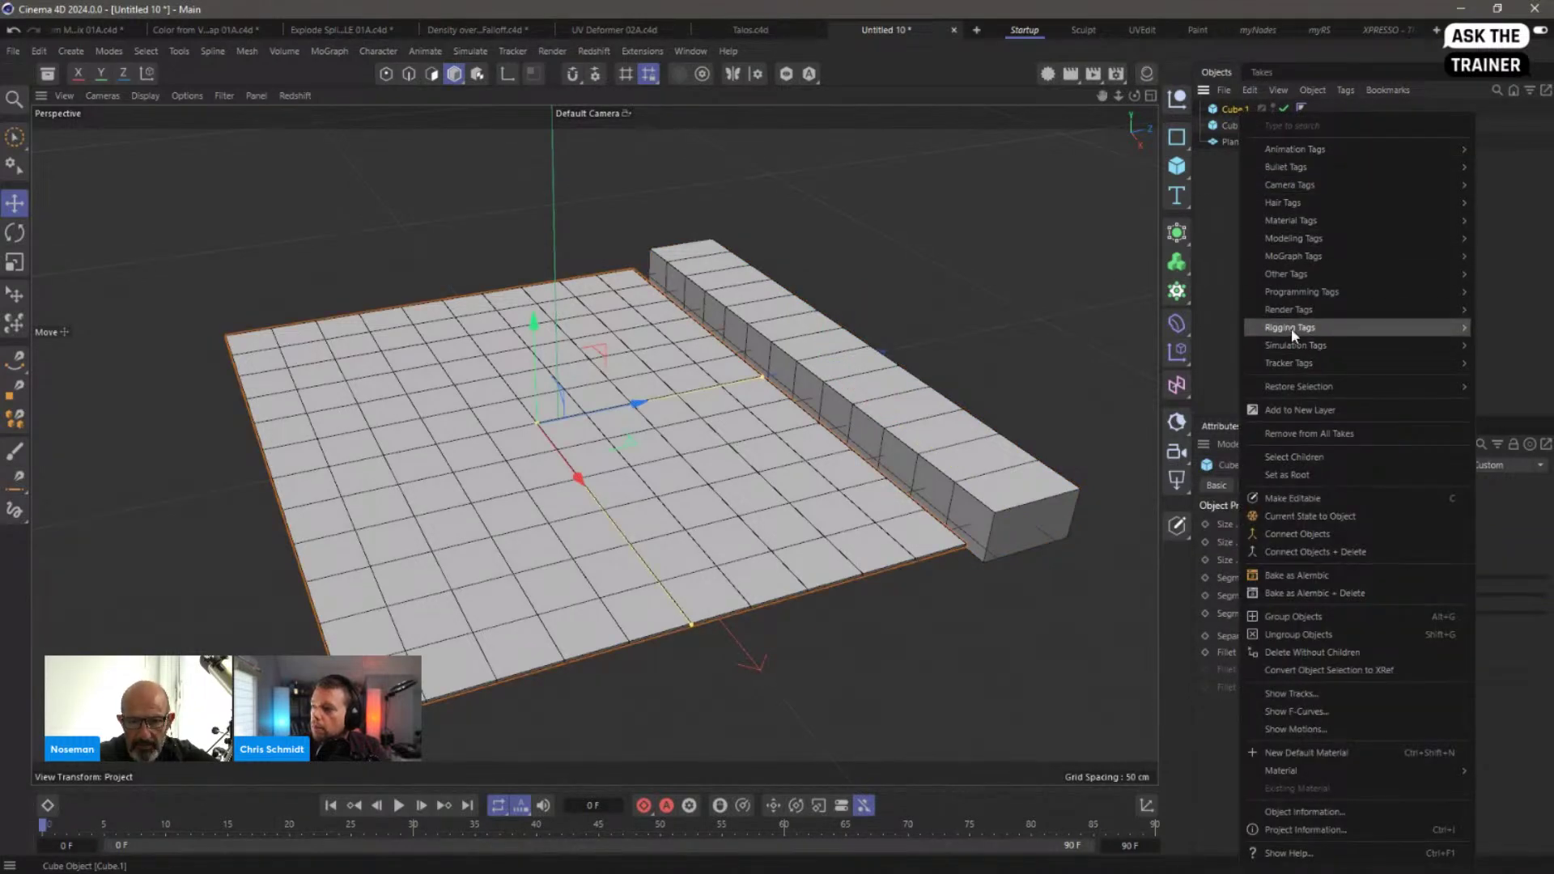
mouse_move(1291, 328)
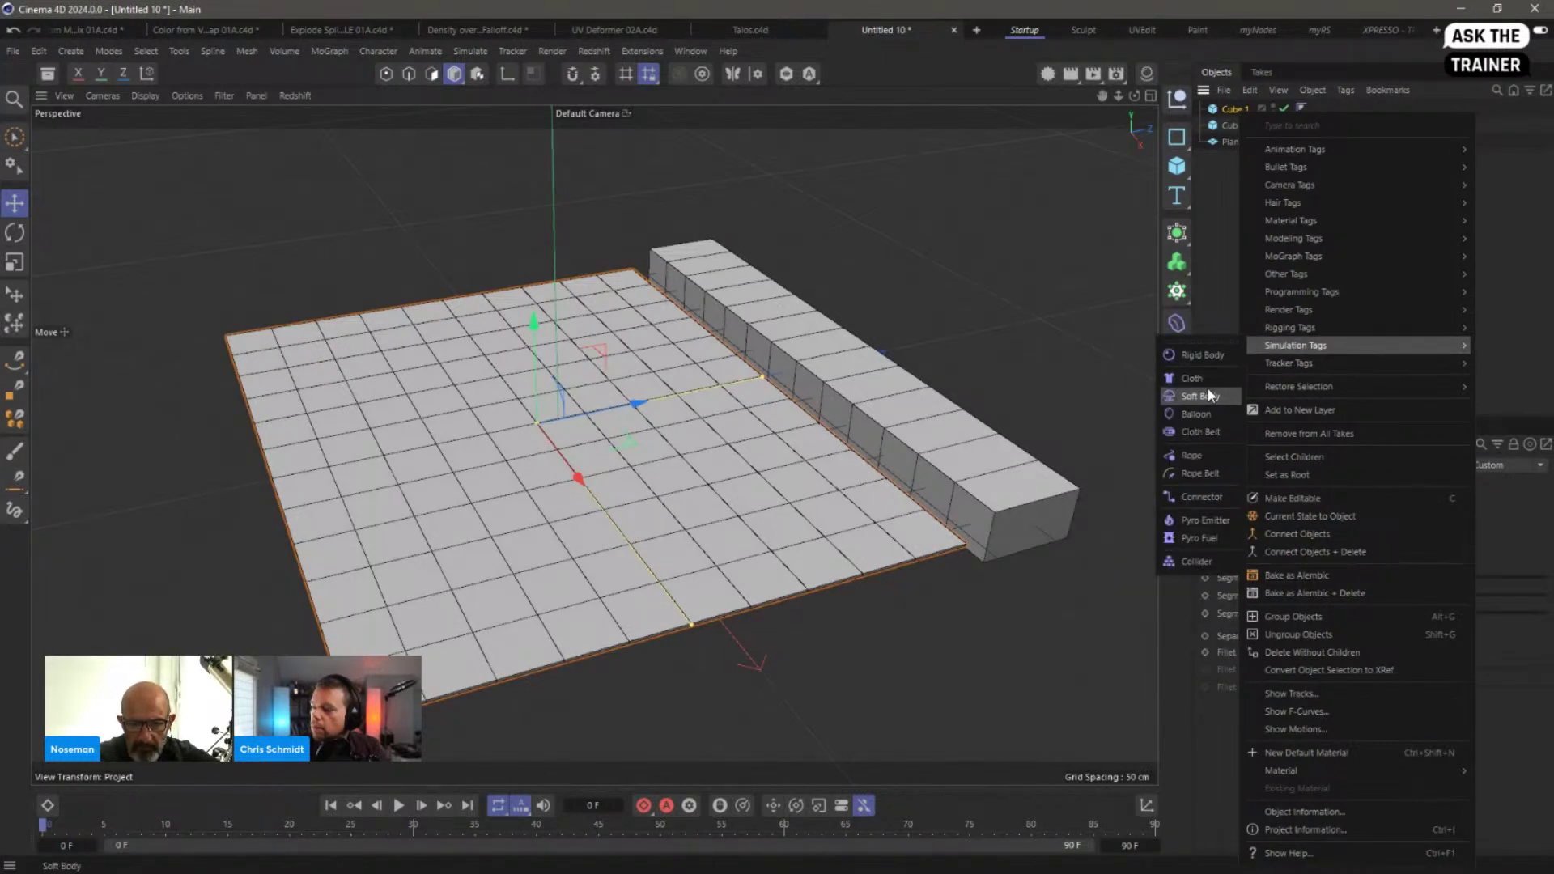
left_click(1208, 393)
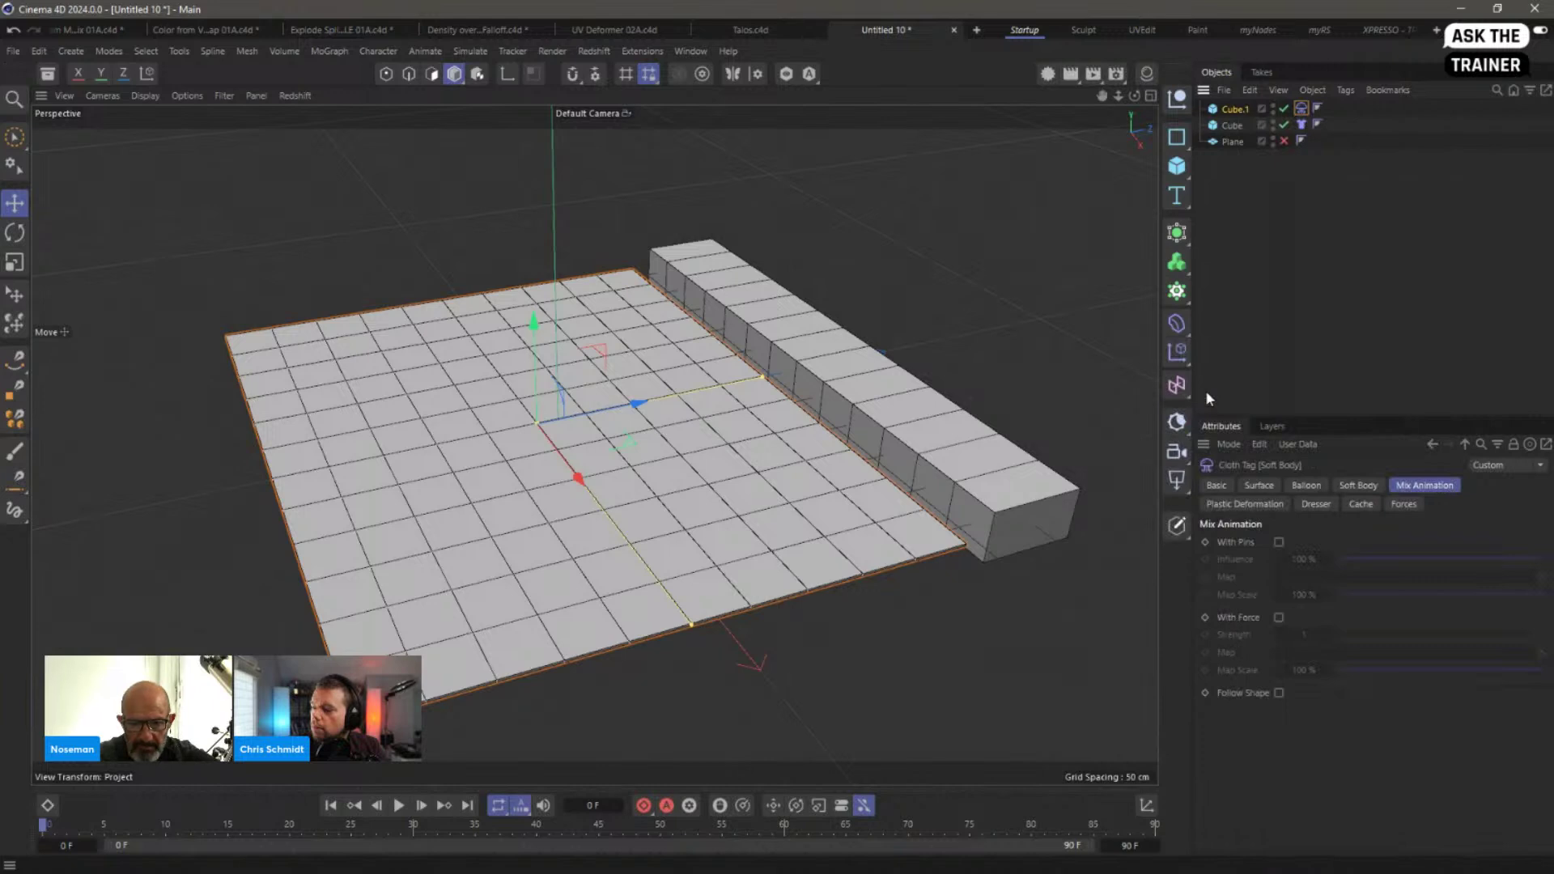
Step: Add a Connector tag to the flat sheet with a Search Radius of 10.71 cm and Update Live turned off
right_click(1244, 115)
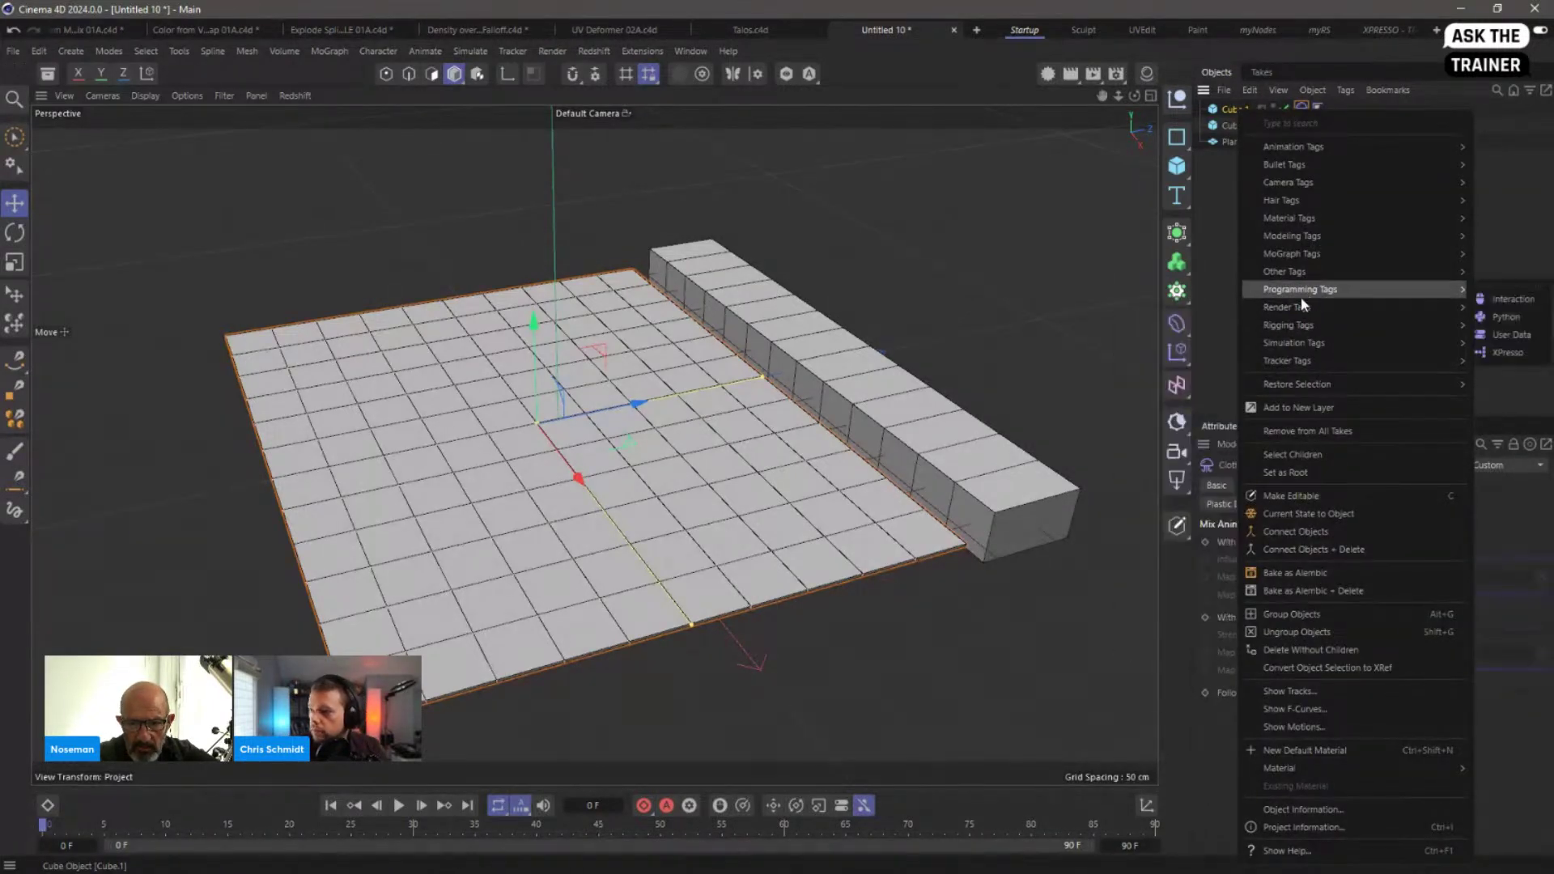
mouse_move(1283, 342)
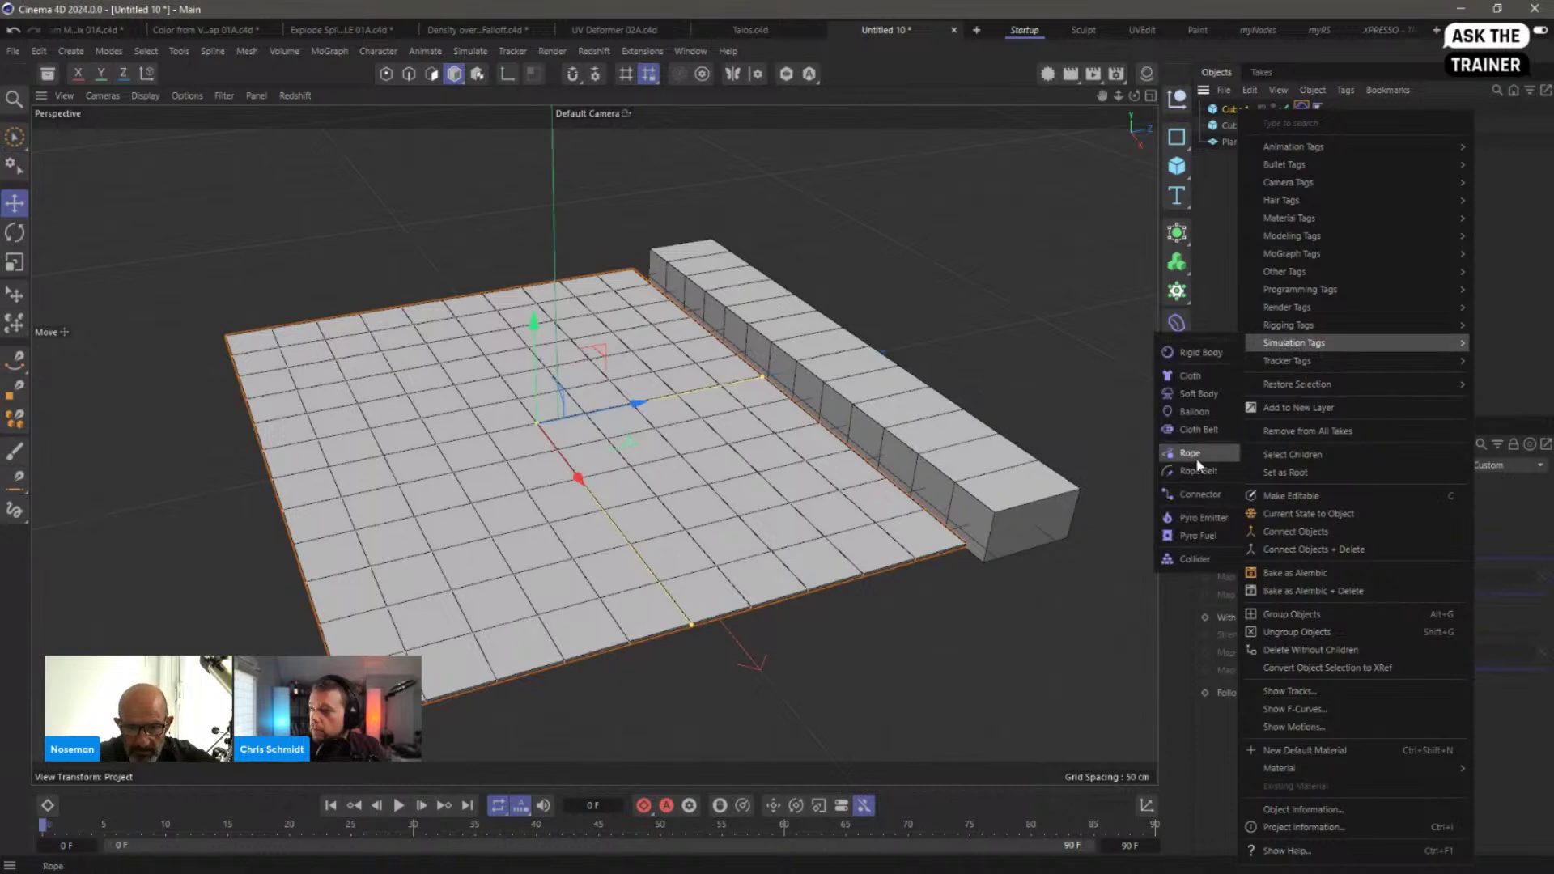
left_click(1197, 495)
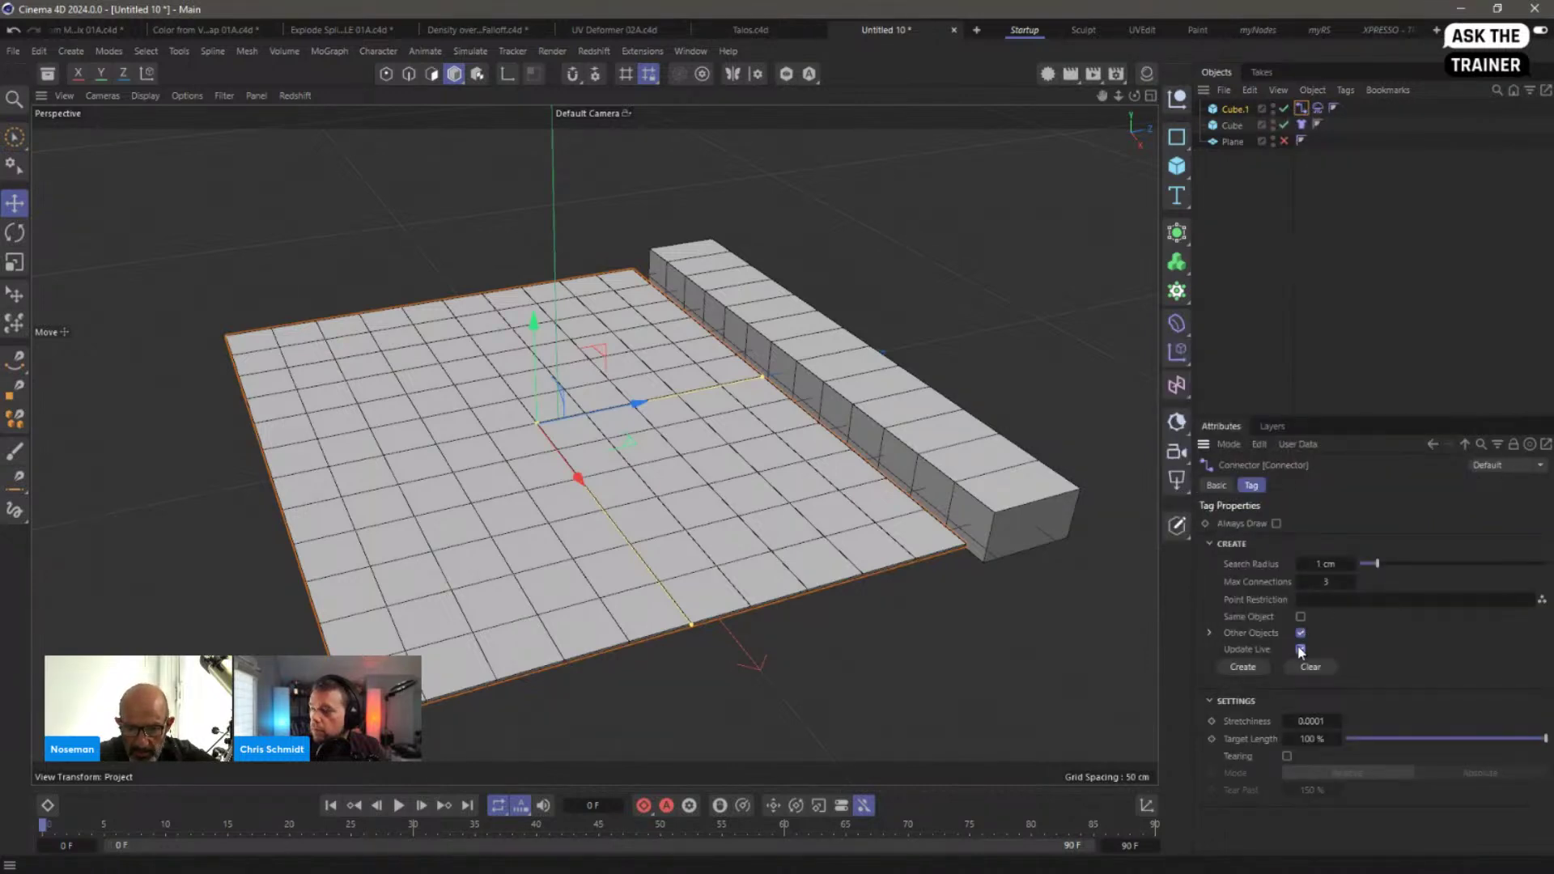
left_click_drag(1378, 565, 1530, 575)
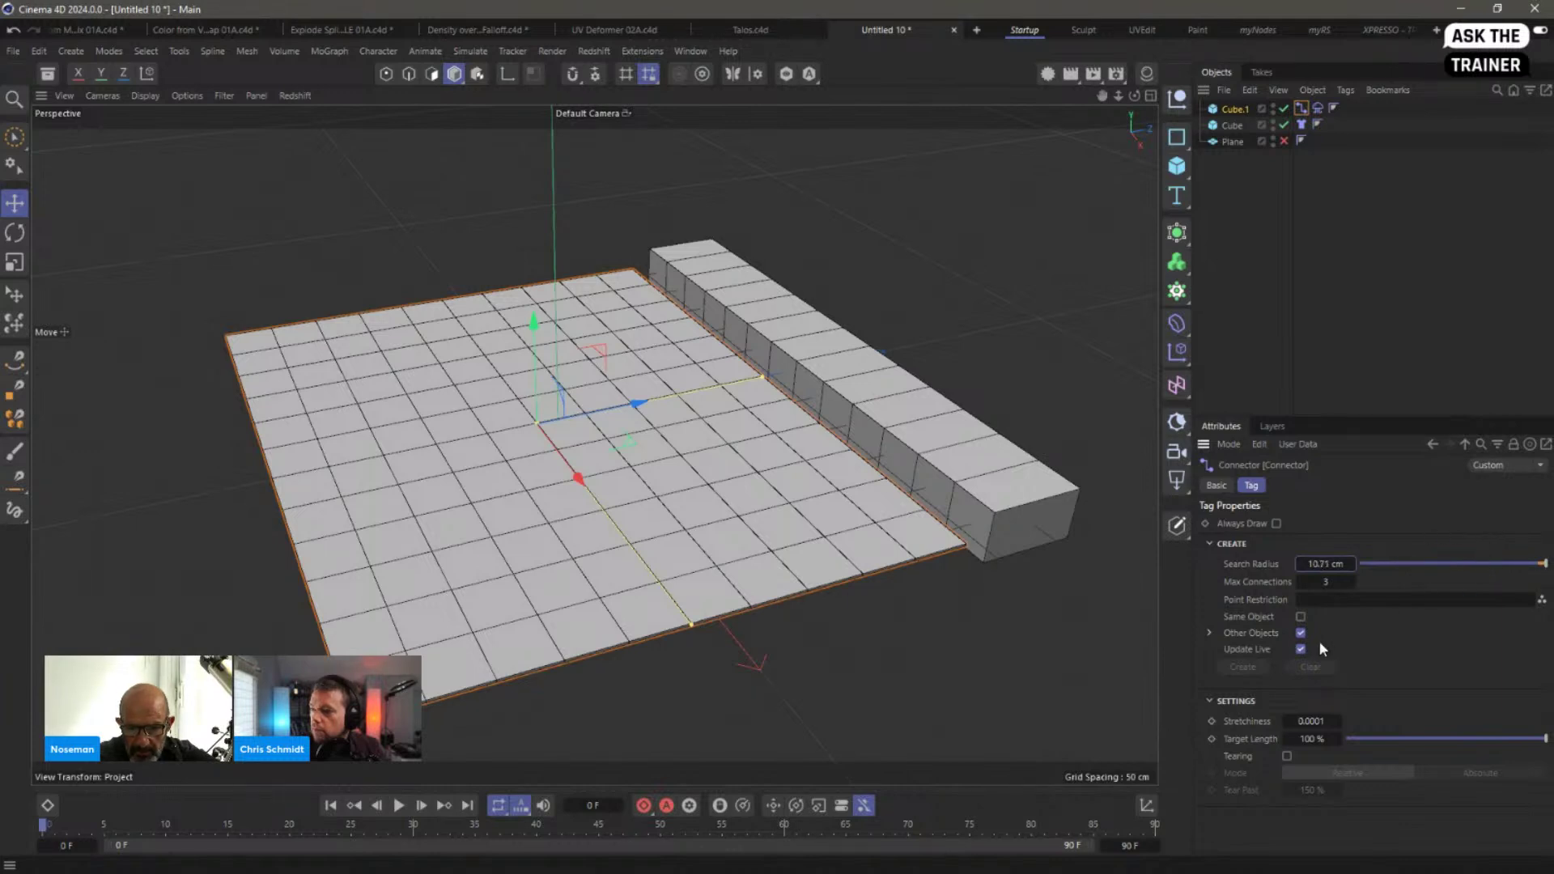
left_click(1301, 648)
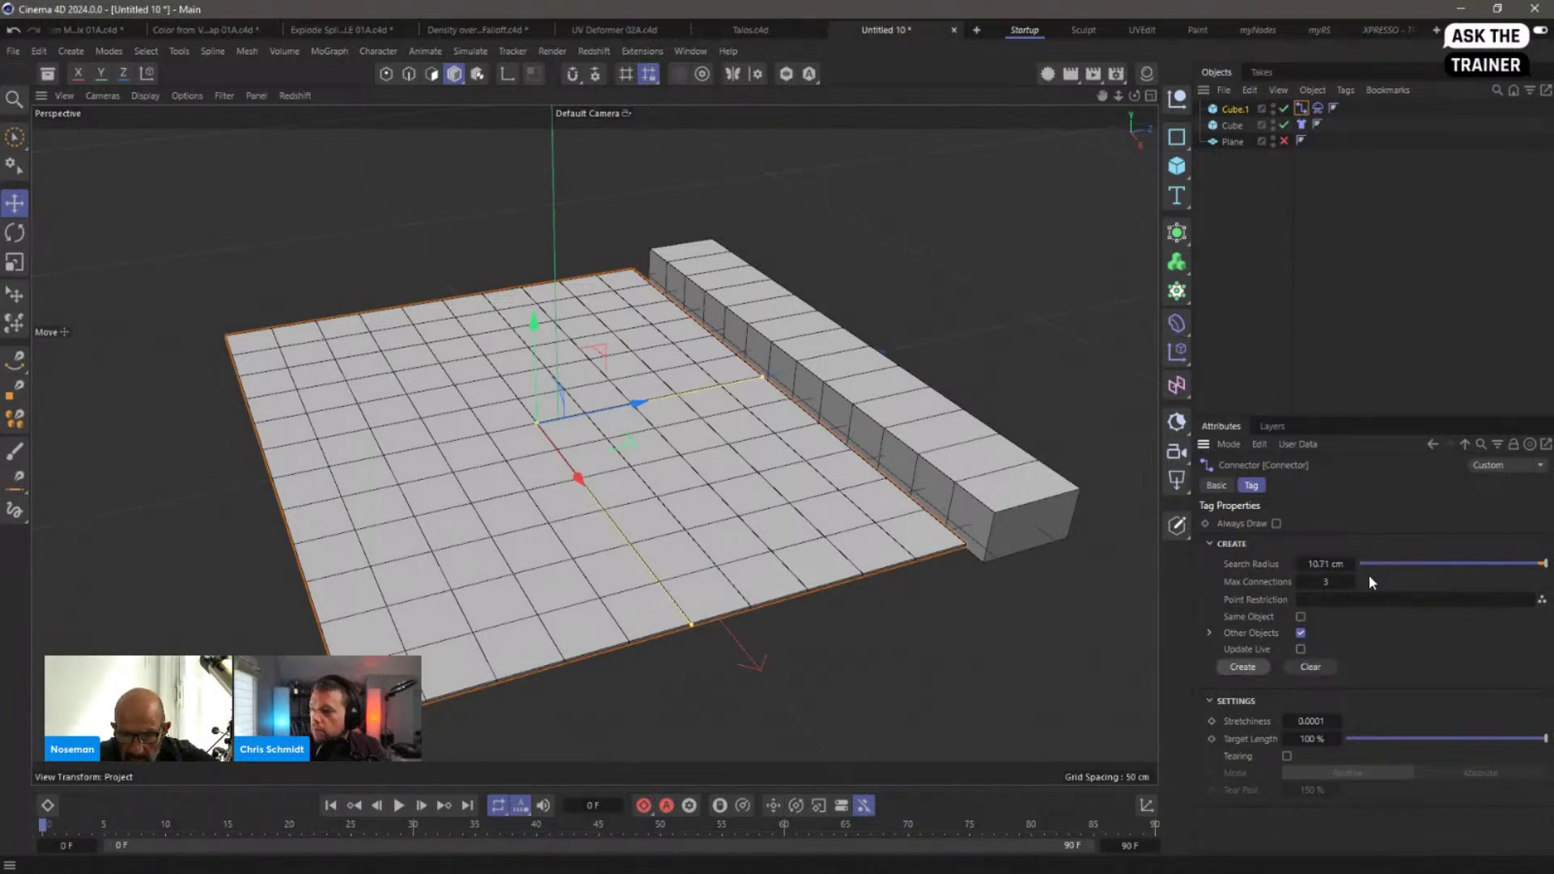
Step: Set the flat sheet's Connector Search Radius to 43.71 cm with Update Live on, play the simulation, and return to the start
left_click_drag(1313, 563, 1299, 375)
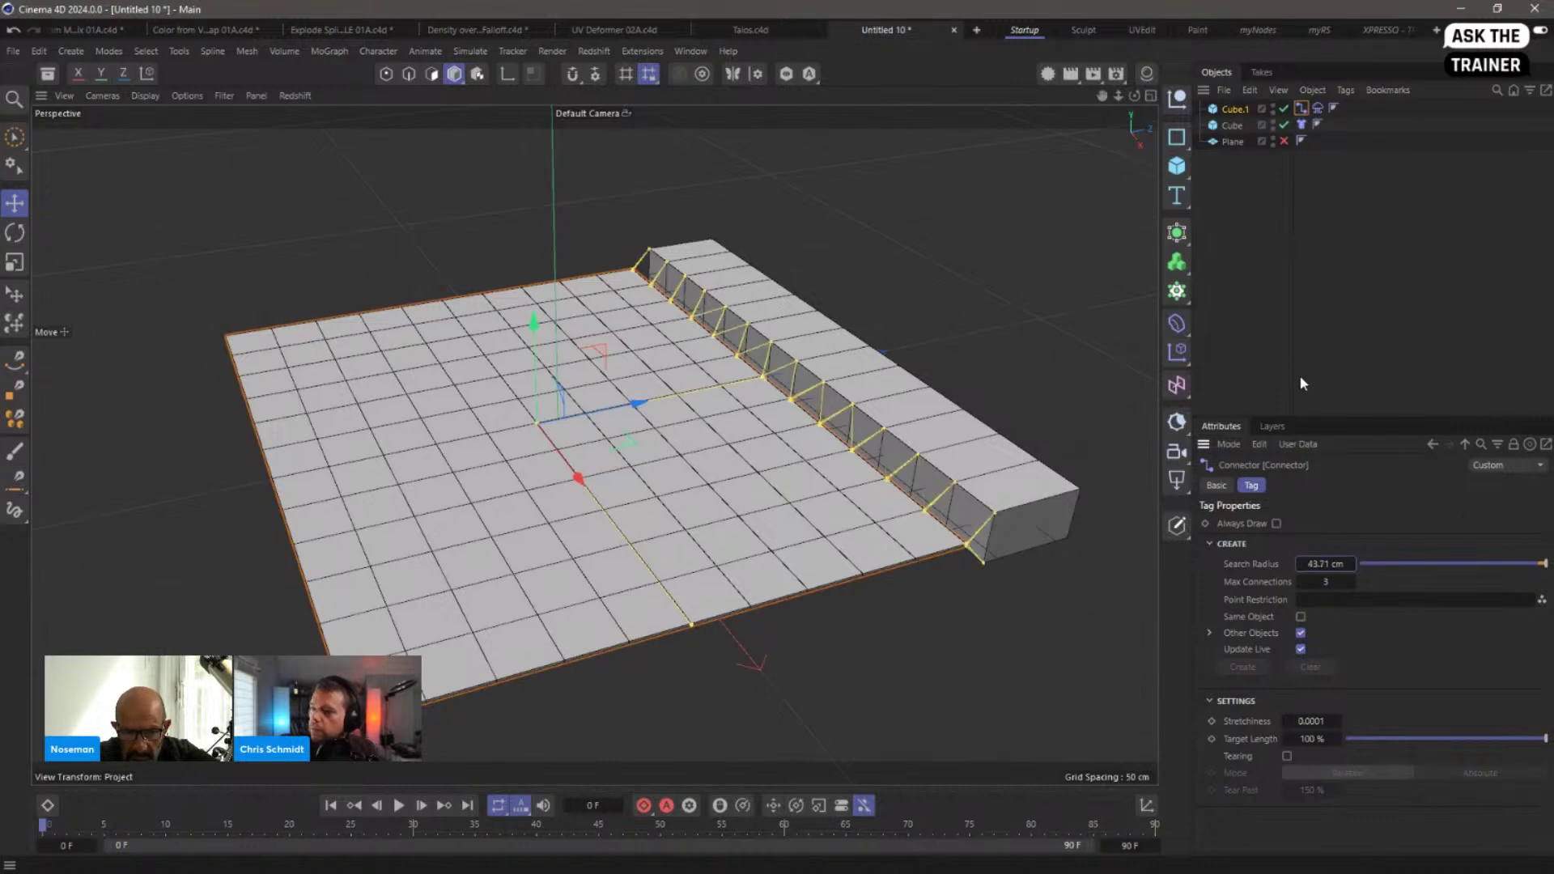
left_click(399, 807)
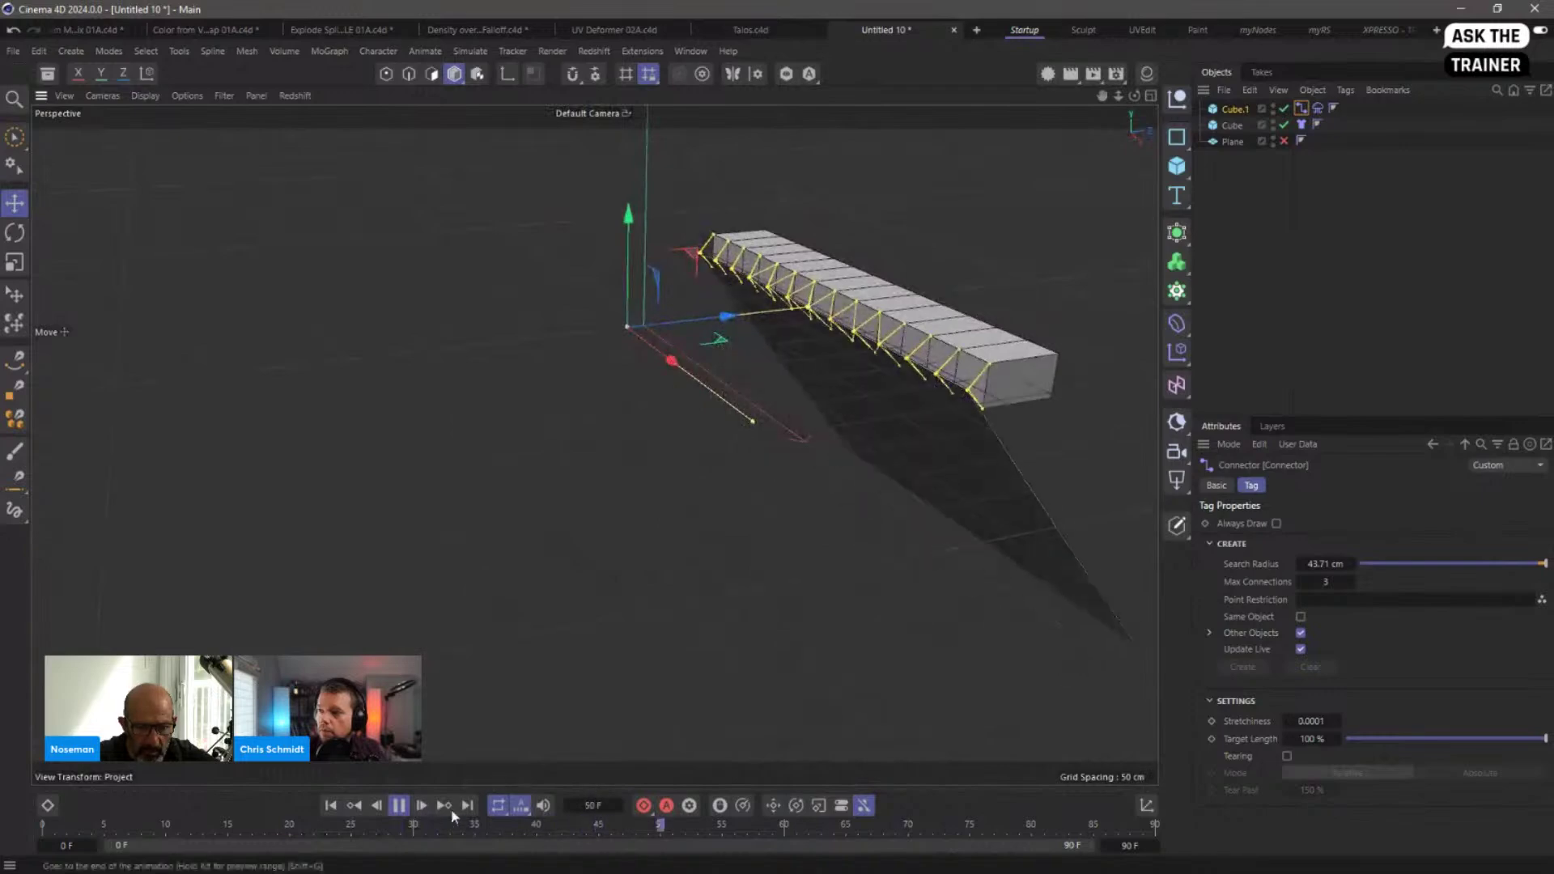
left_click(399, 806)
left_click(328, 807)
Step: Replay the simulation of the flat sheet hanging from the bar and rewind to the first frame
left_click_drag(742, 423, 730, 372, "alt")
scroll(672, 324, "up", 1)
scroll(672, 323, "down", 2)
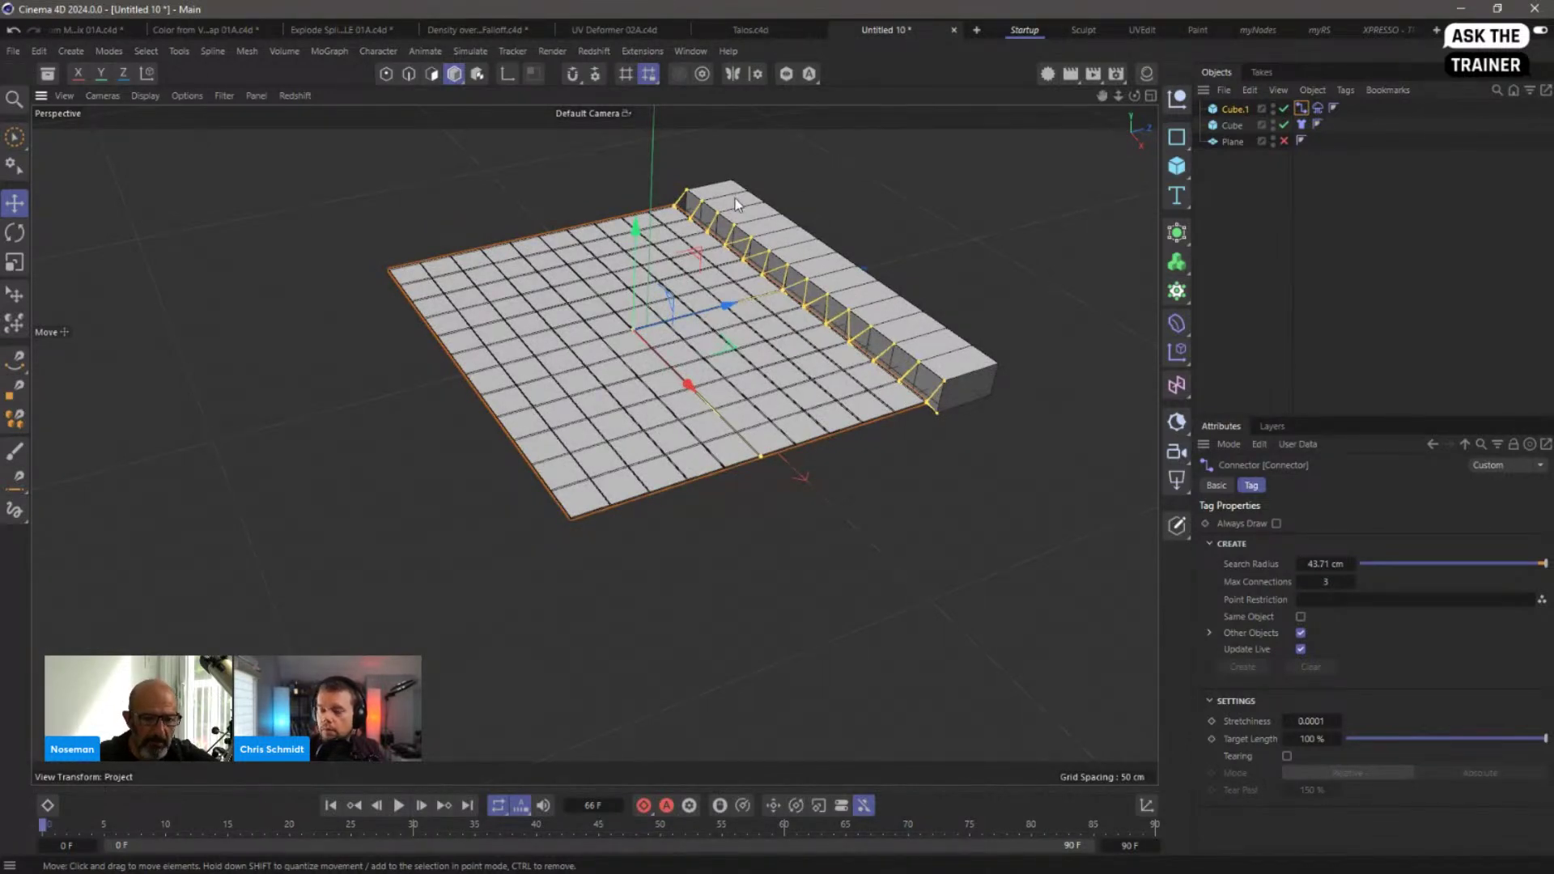
left_click(399, 807)
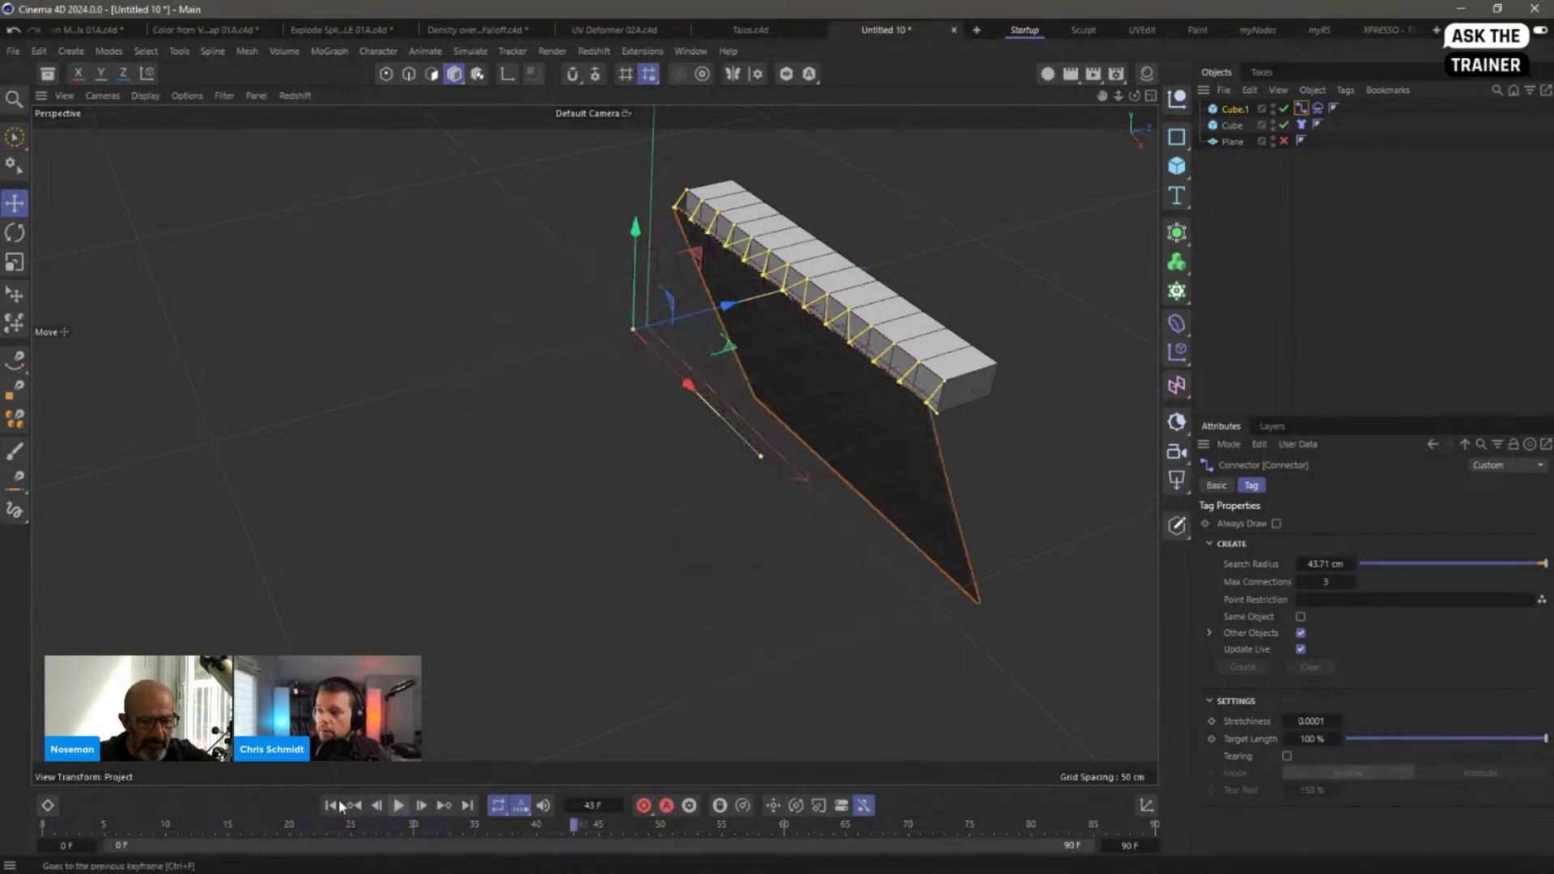
left_click(340, 806)
Step: Move the Connector and Soft Body tags from the flat sheet cube to the Plane, and enable the Plane
left_click(1280, 186)
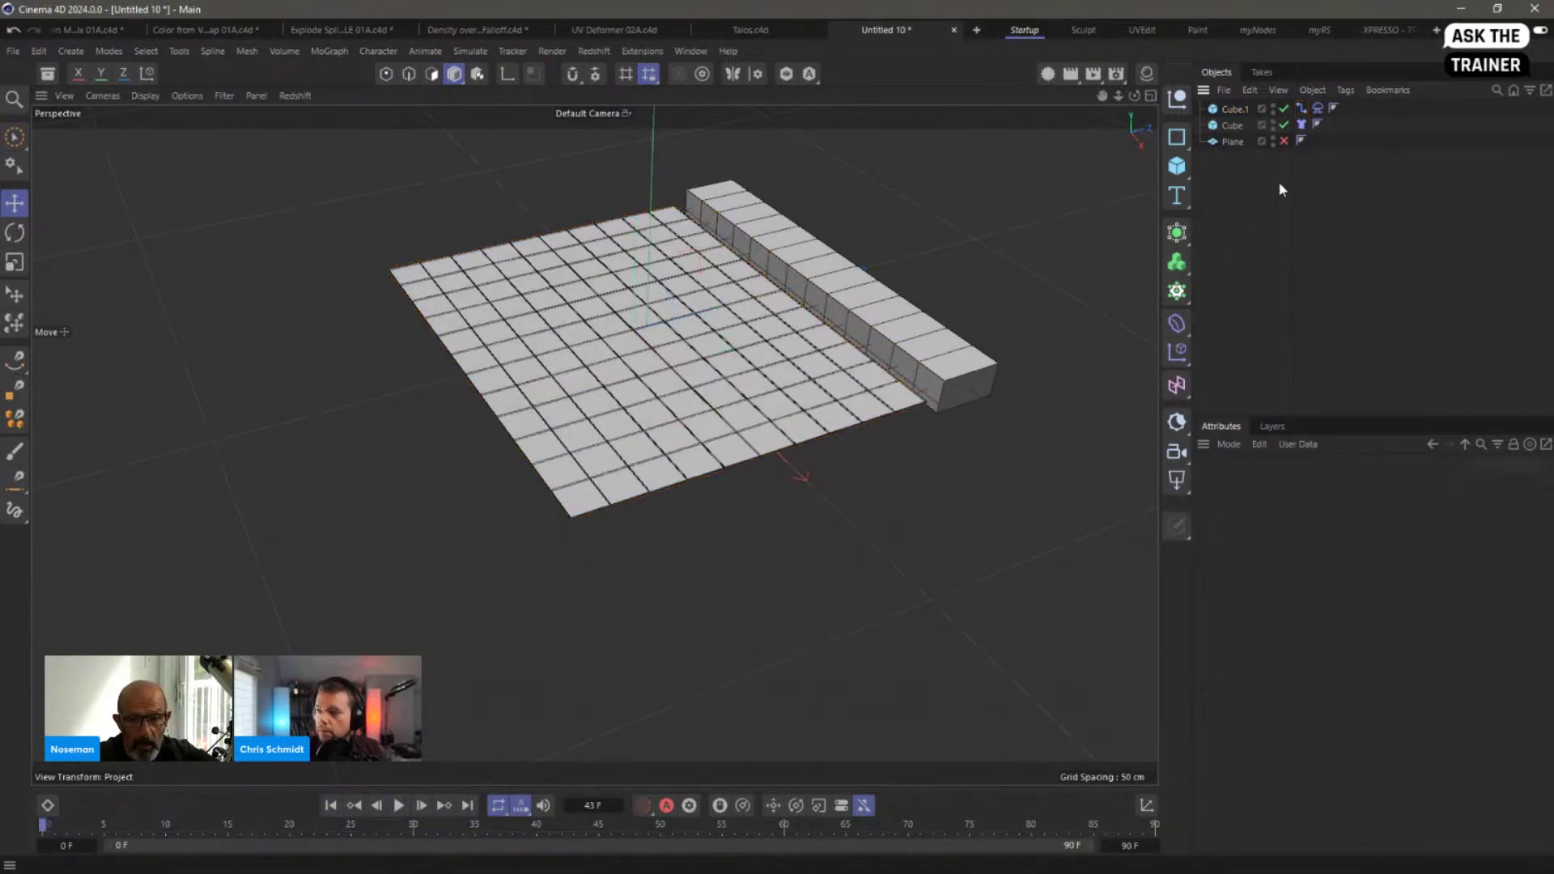
left_click(1302, 110)
left_click(1317, 109, "shift")
left_click_drag(1319, 141, 1321, 142)
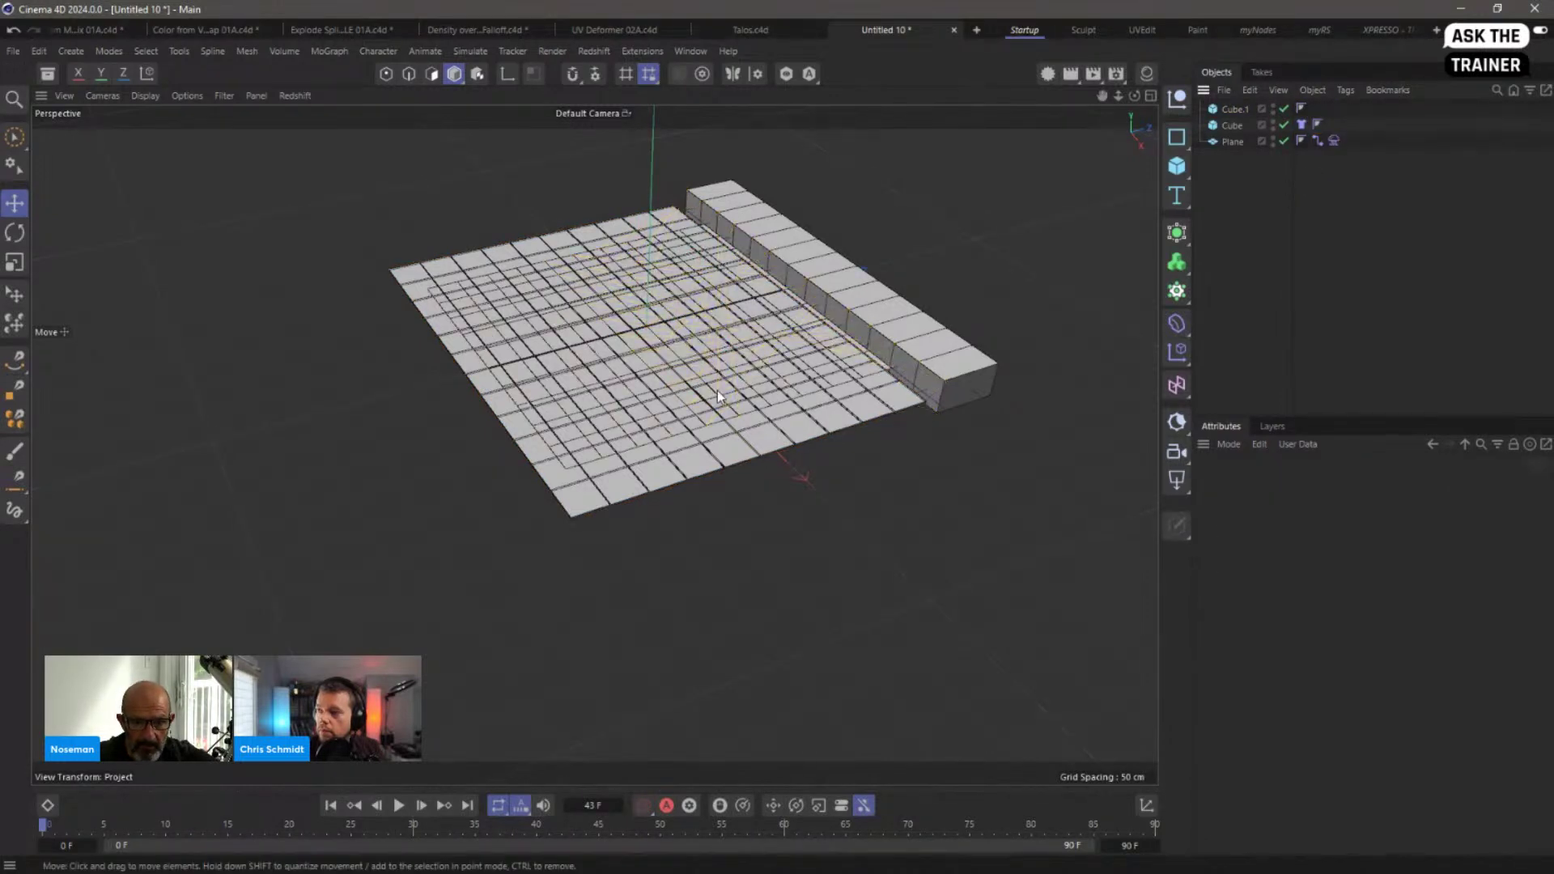
Step: Turn off Update Live on the Plane's Connector tag and create its connections to the bar
left_click(1315, 142)
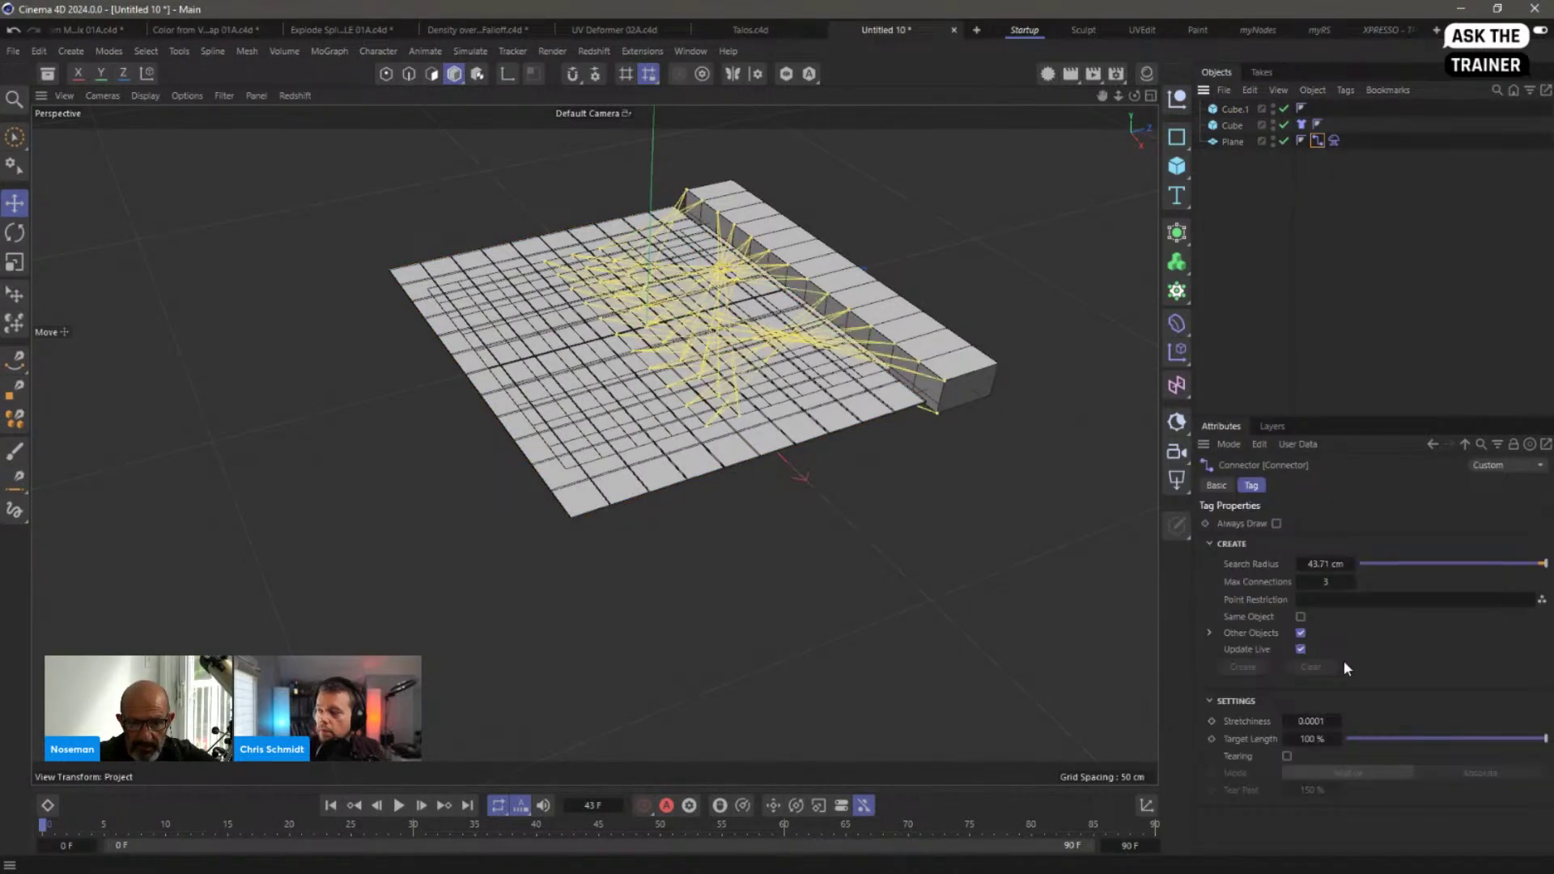
left_click(1300, 650)
left_click(1247, 666)
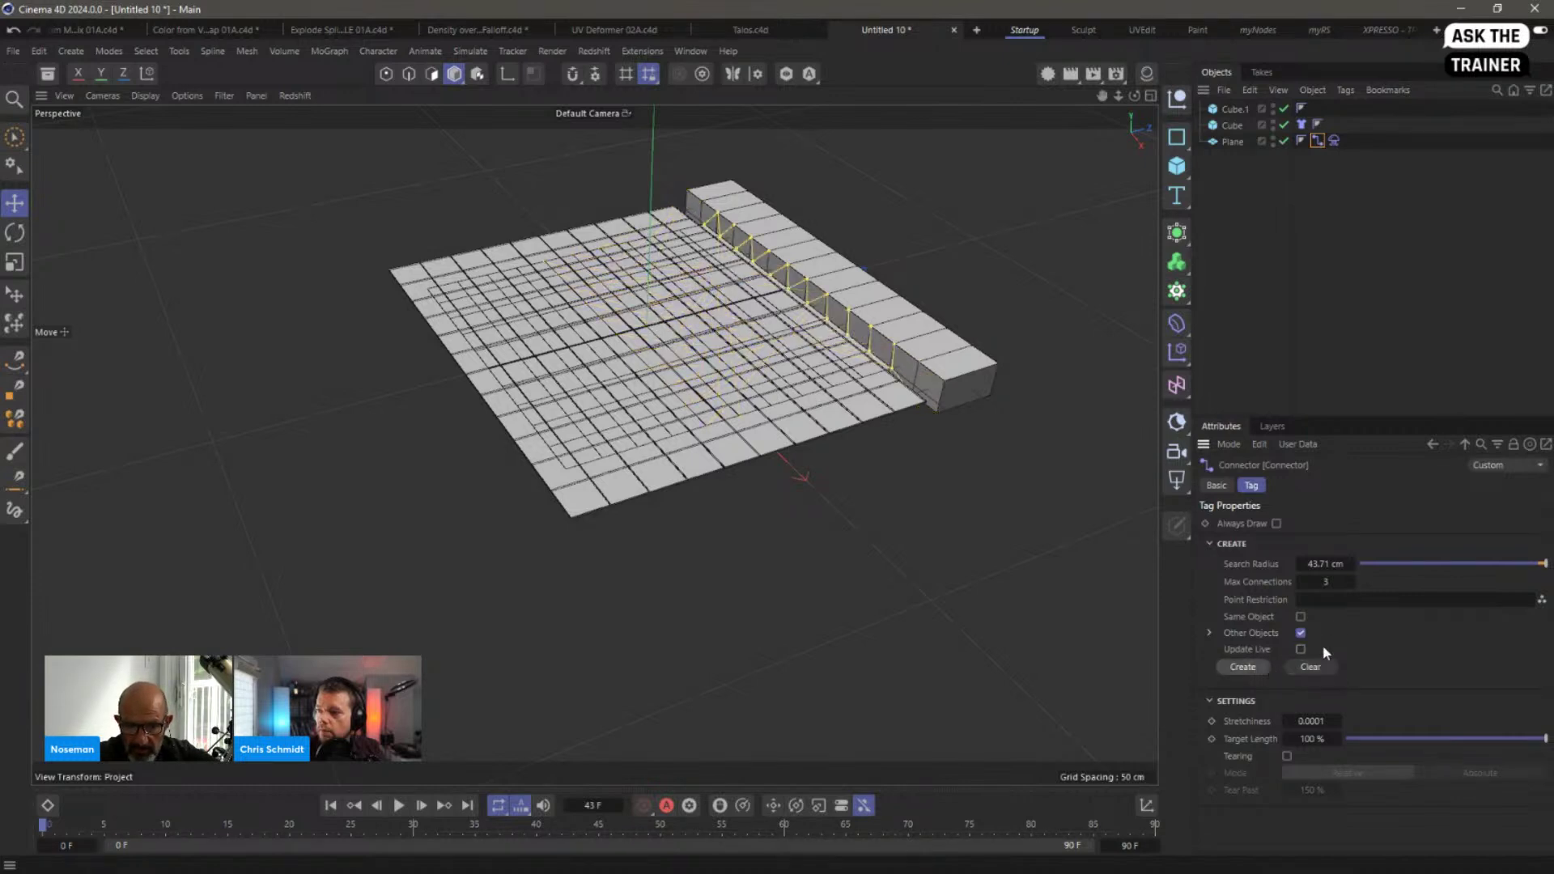
Step: Disable the flat sheet cube, play the simulation of the Plane connected to the bar, and rewind to the first frame
left_click(1284, 109)
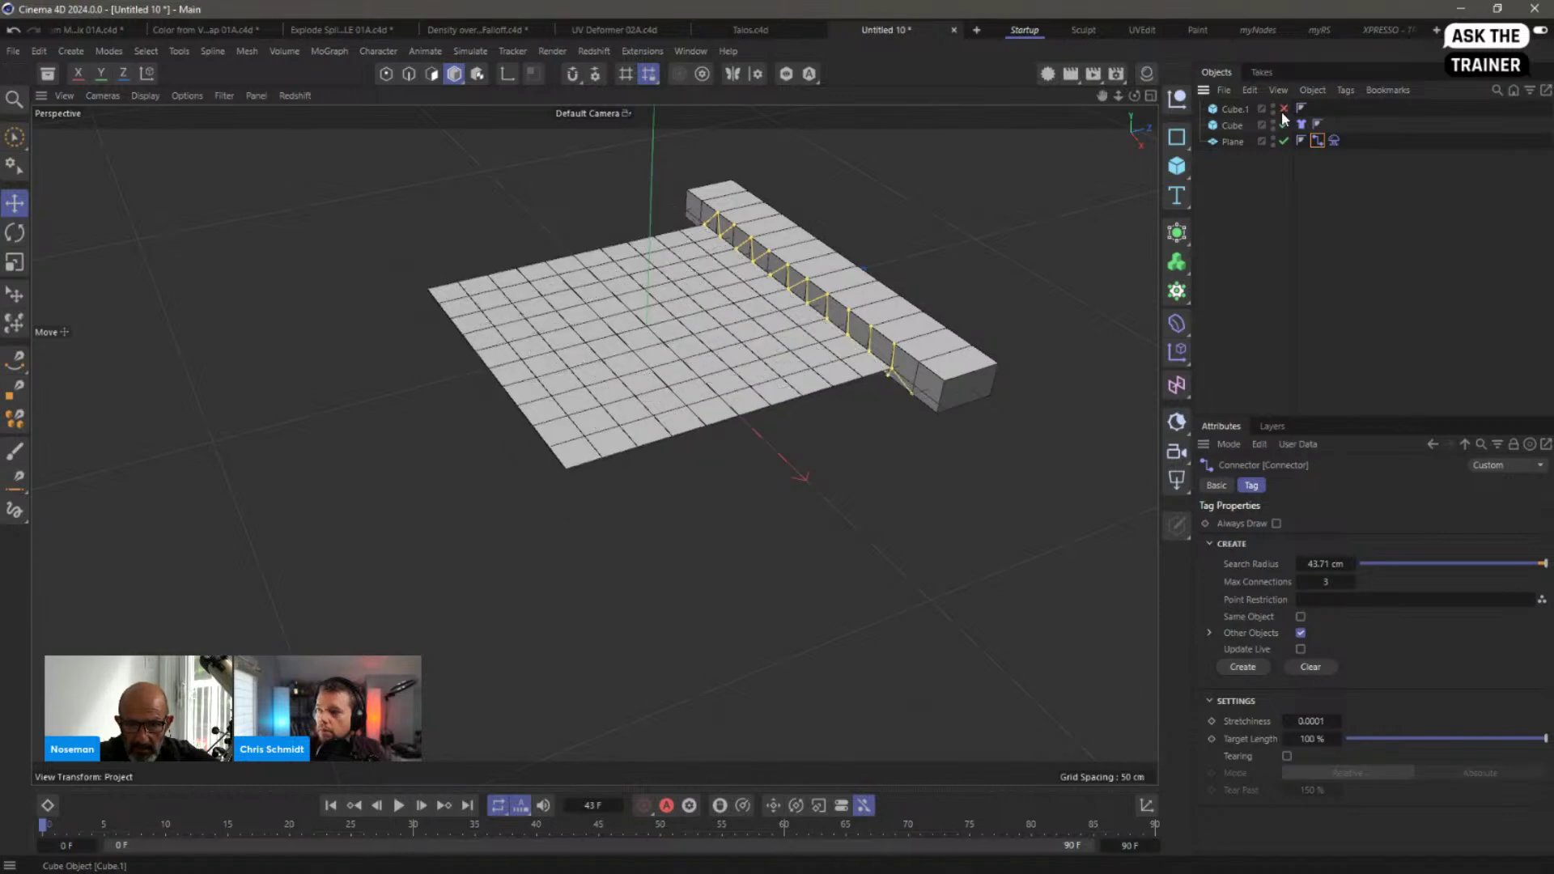
left_click(1245, 255)
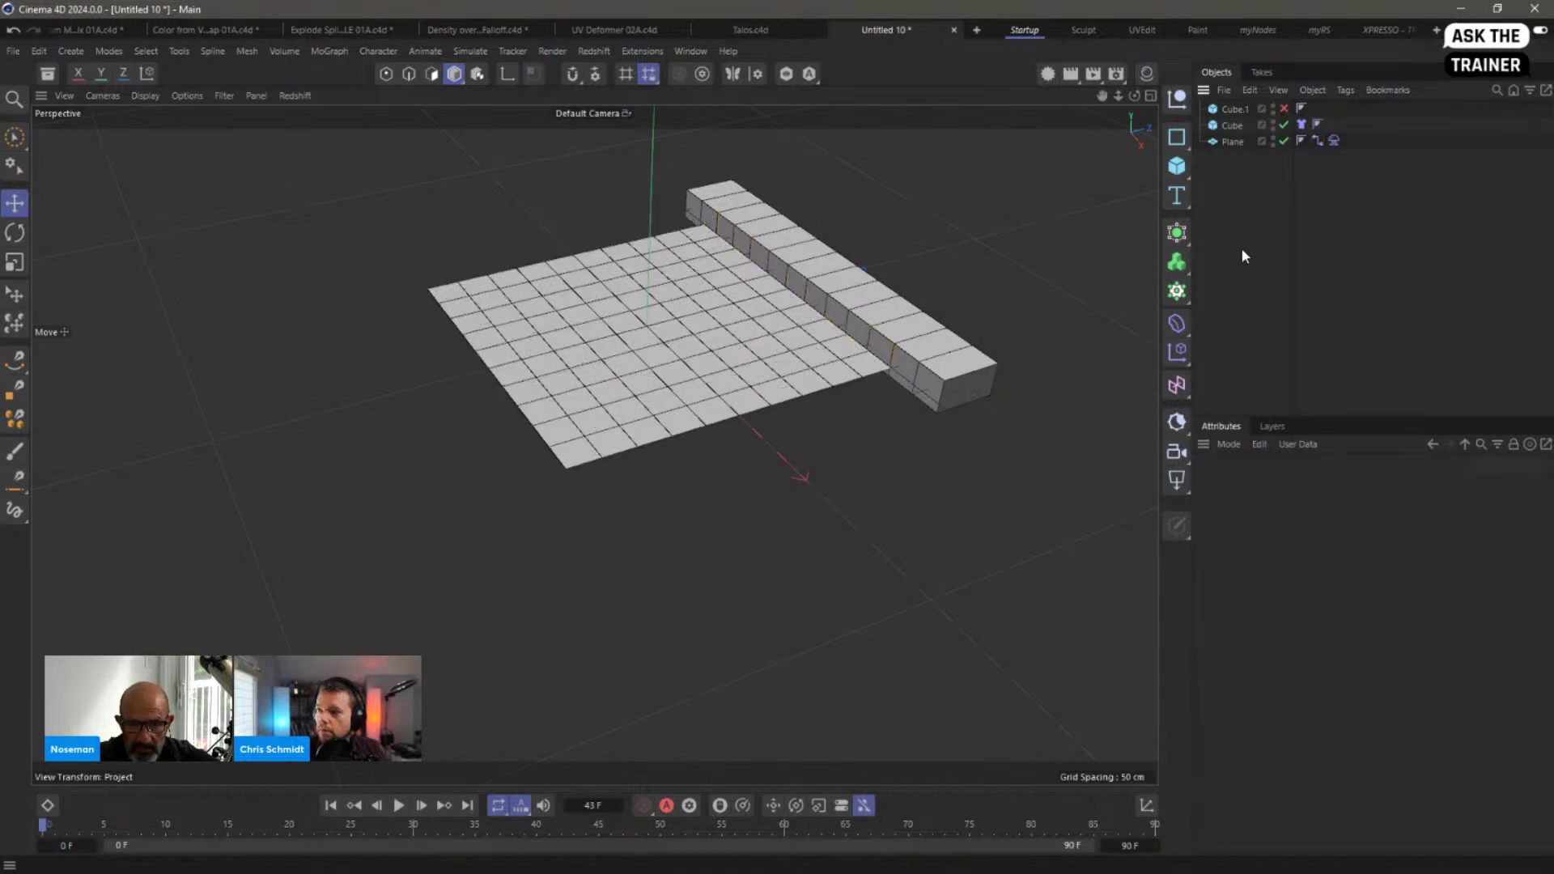
left_click(399, 806)
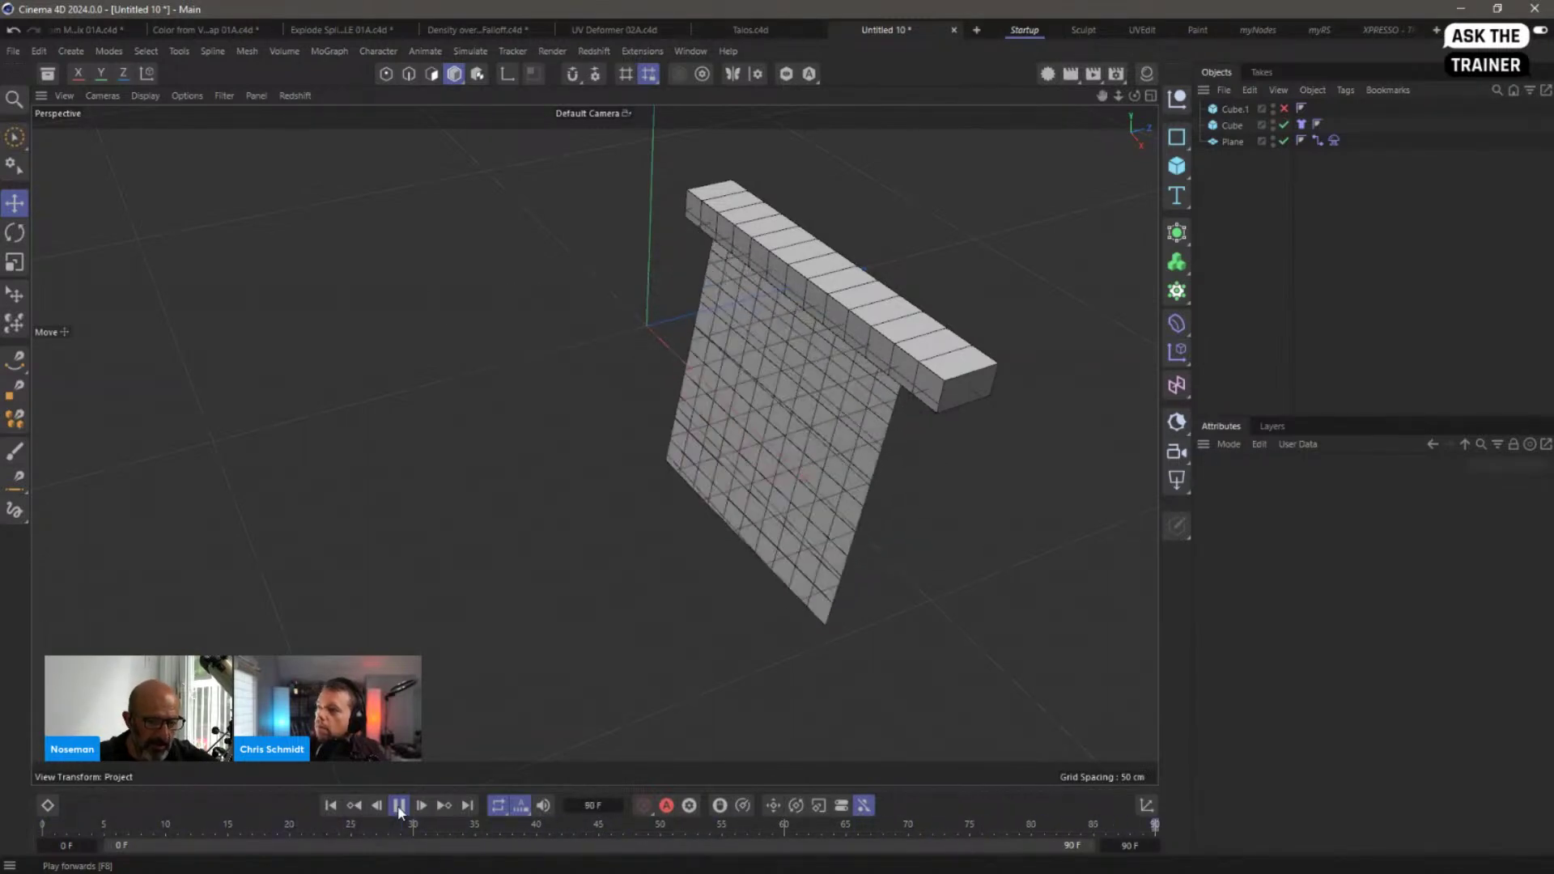
left_click(399, 805)
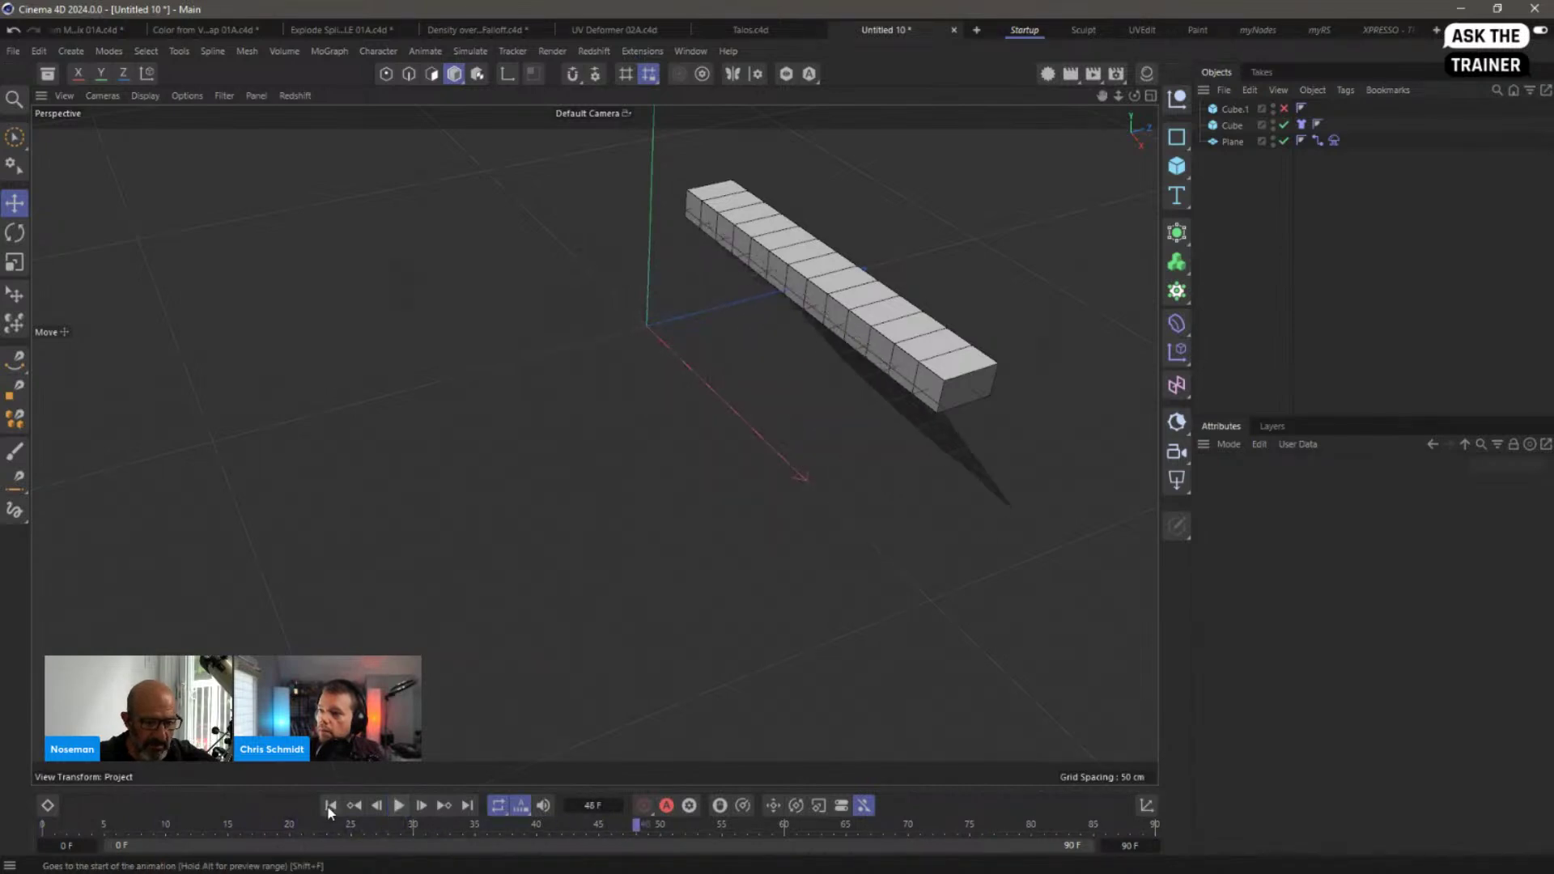
left_click(330, 805)
left_click_drag(745, 334, 743, 374, "alt")
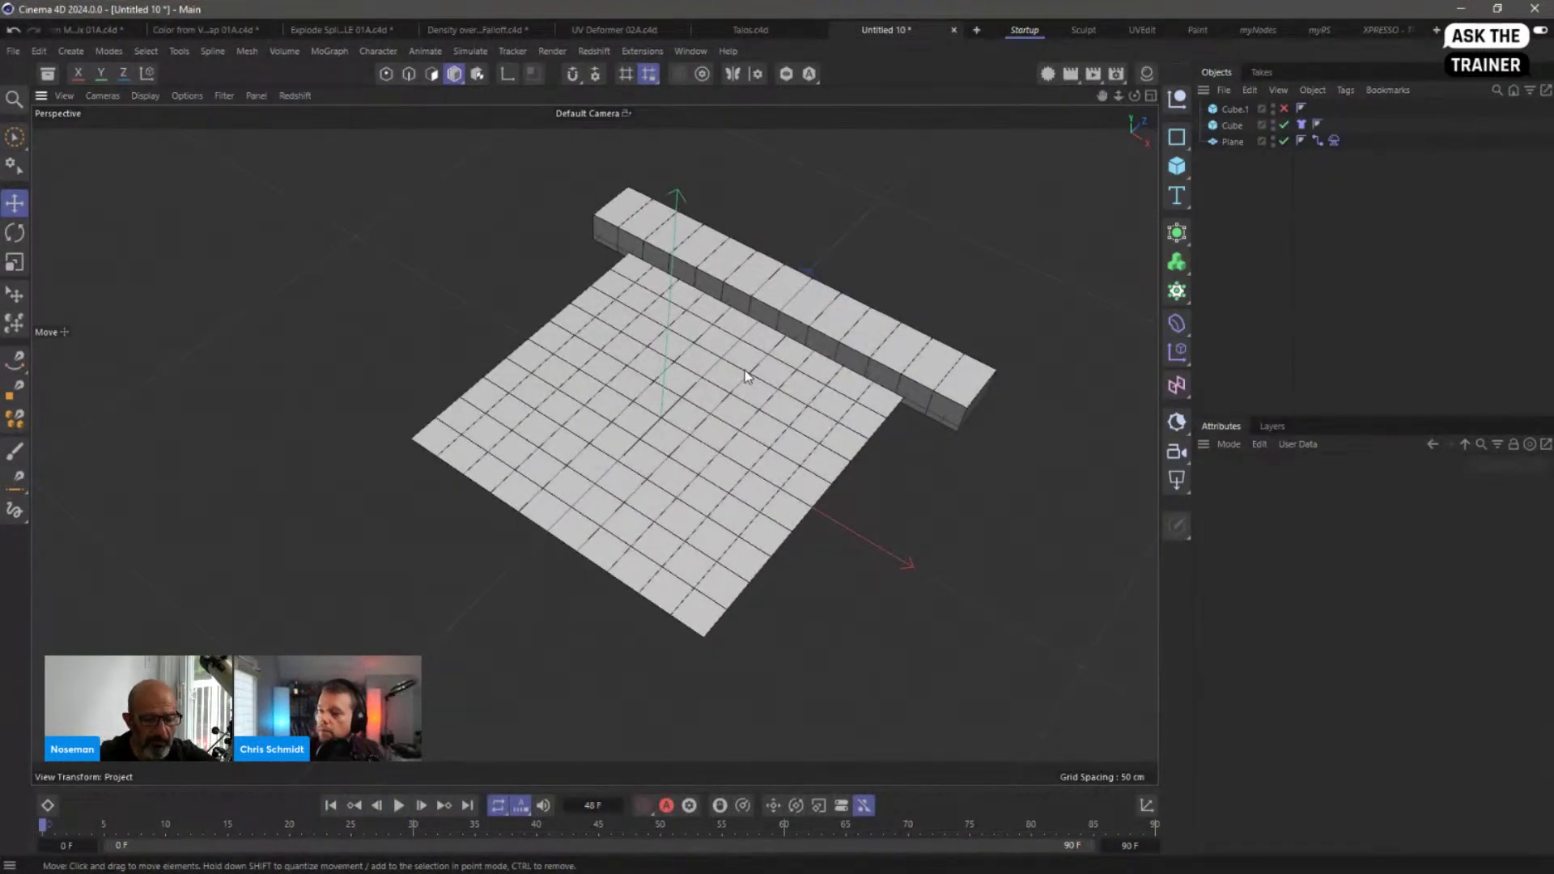
mouse_move(745, 371)
middle_mouse_down("alt")
mouse_move(702, 372)
mouse_move(717, 375)
middle_mouse_up("alt")
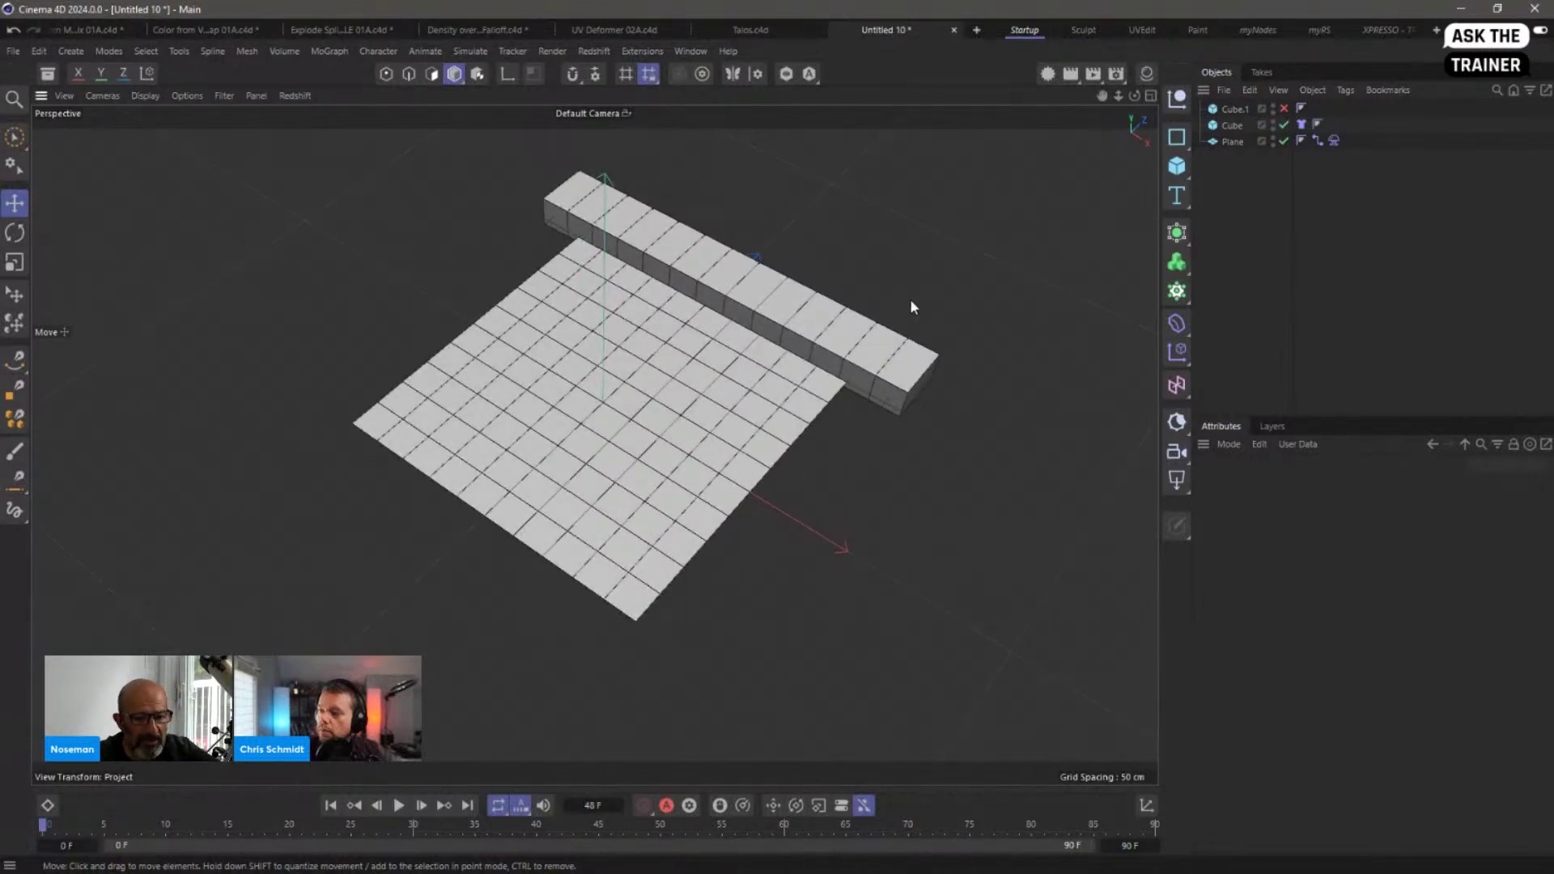
Step: Re-enable the flat sheet cube and hide it in both the viewport and the render
left_click(1234, 142)
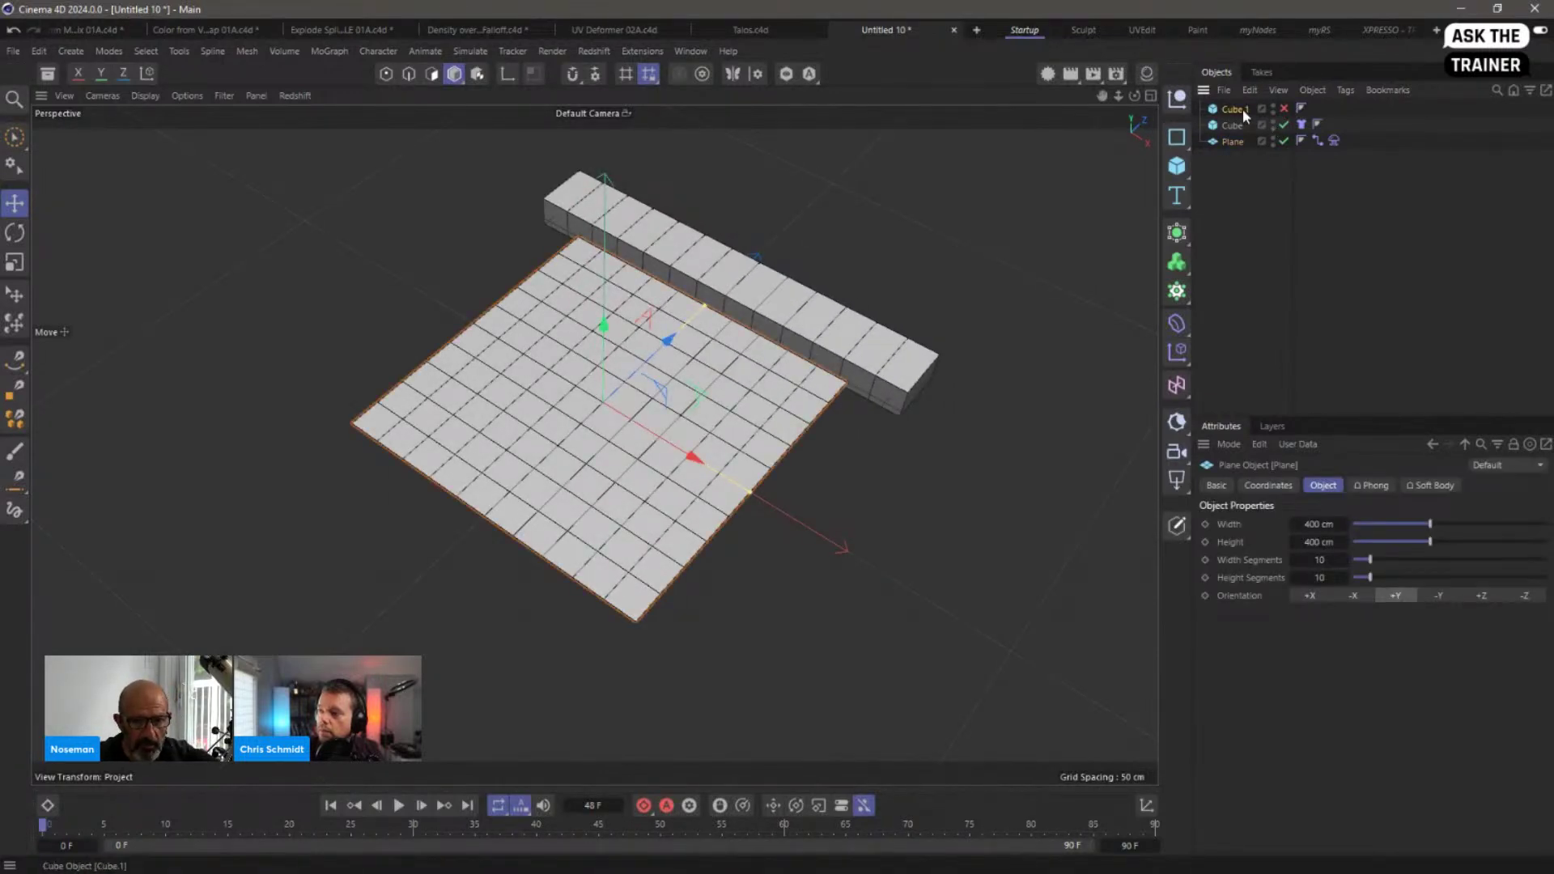
left_click(1284, 108)
left_click(1245, 194)
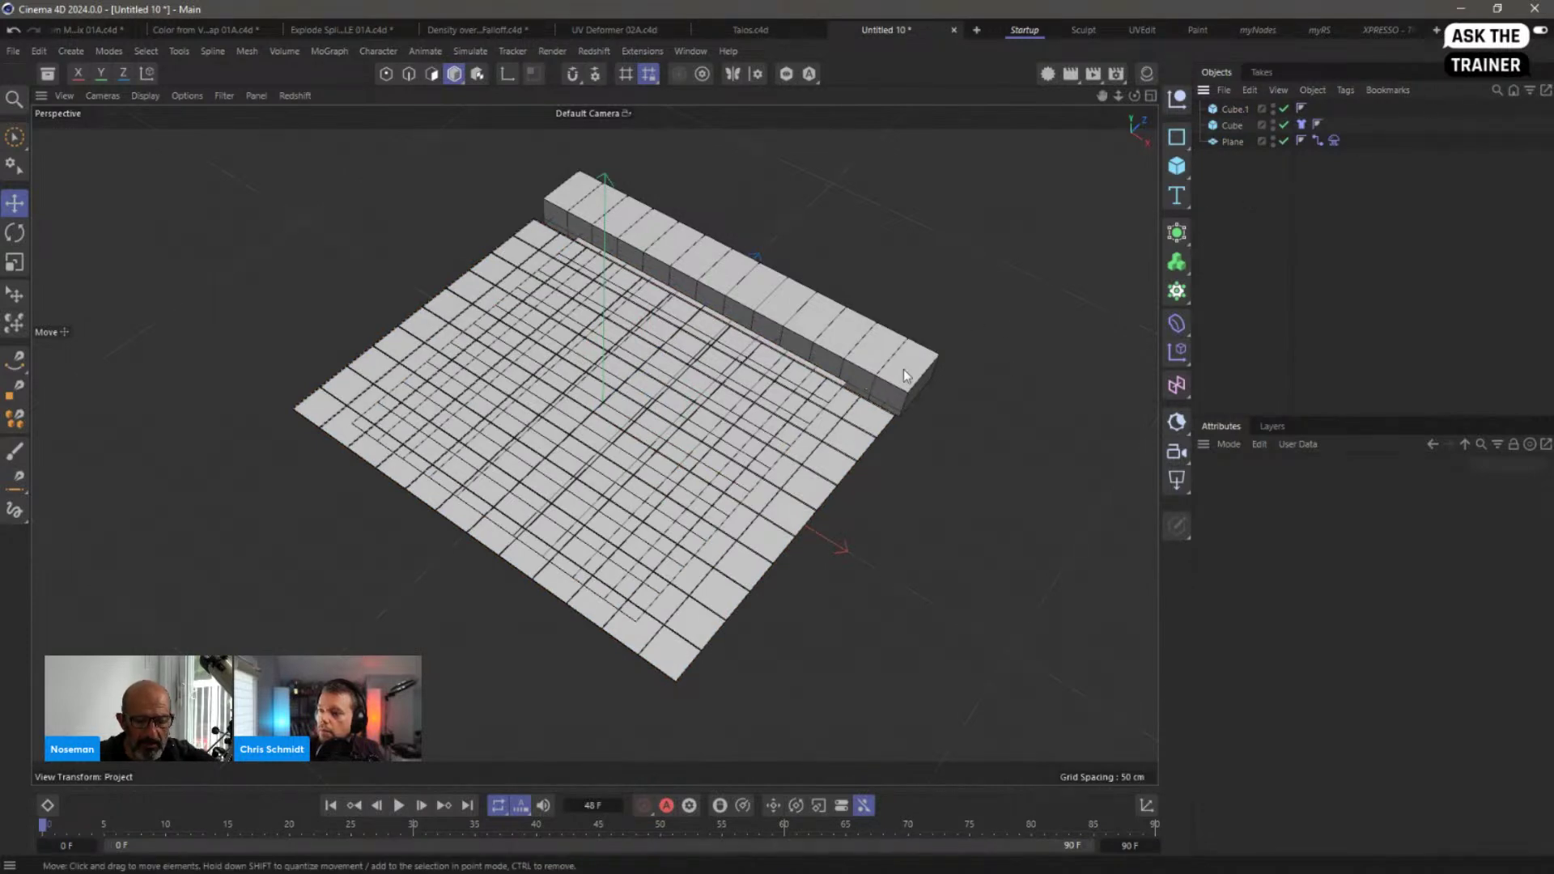
left_click_drag(740, 424, 865, 413, "alt")
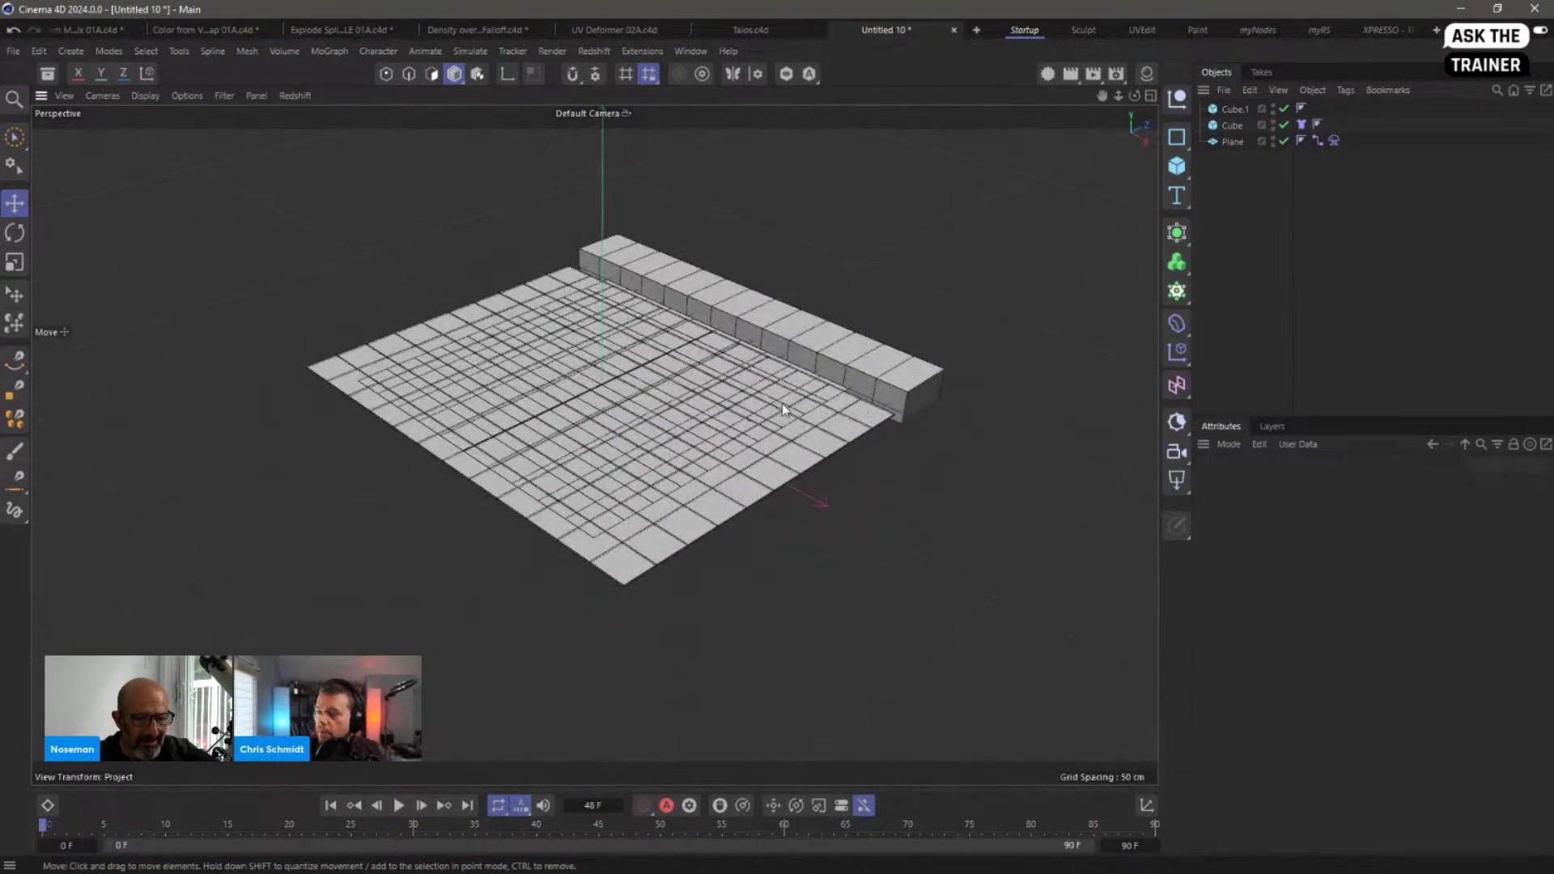
double_click(1273, 112, "alt")
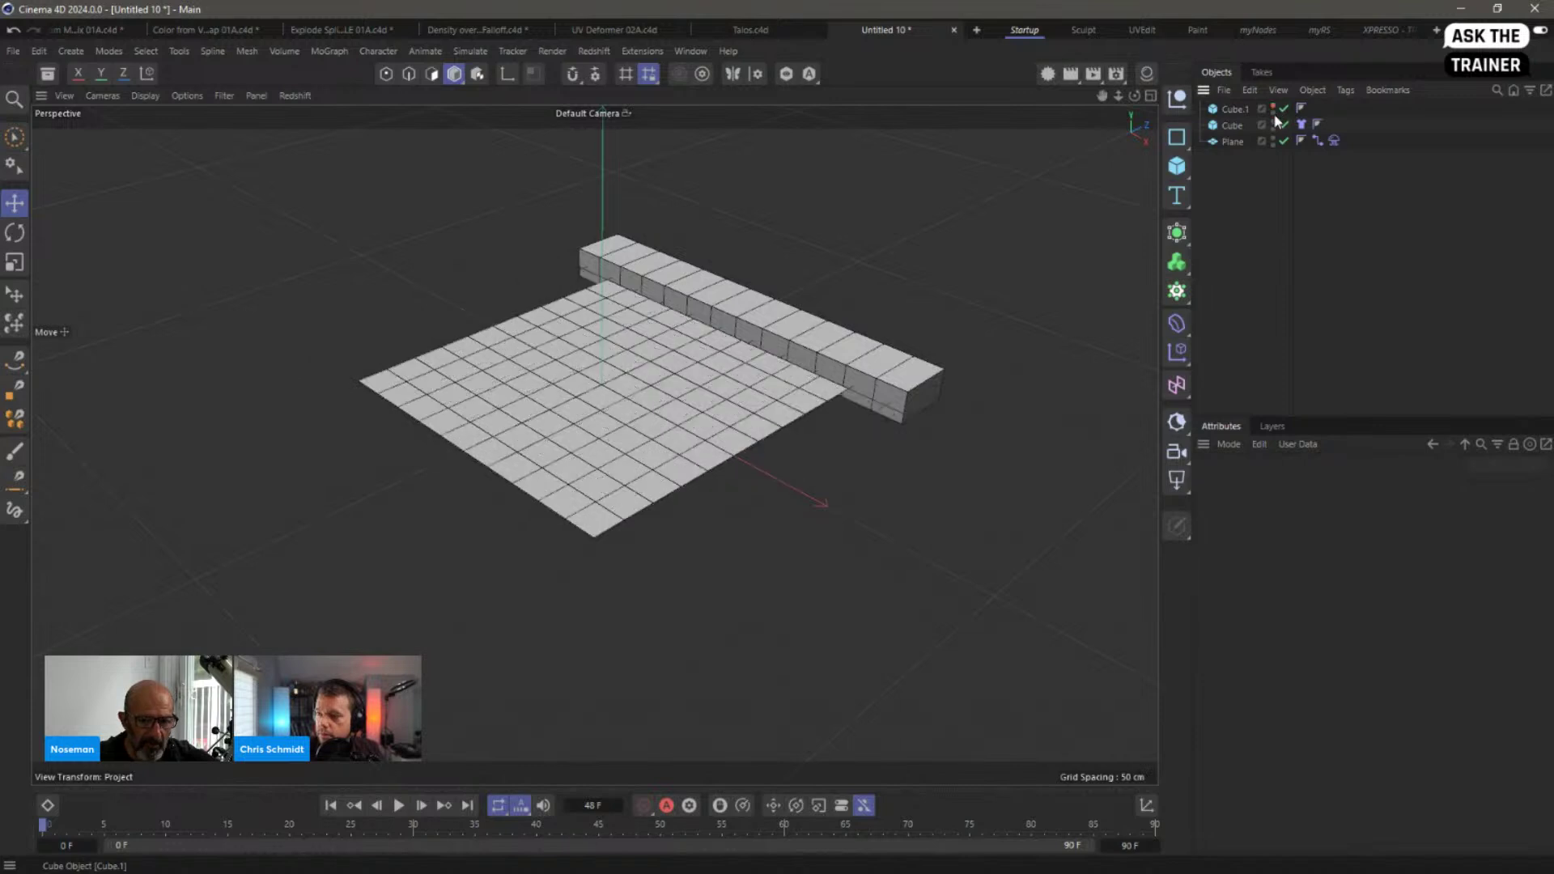
left_click_drag(770, 356, 848, 384, "alt")
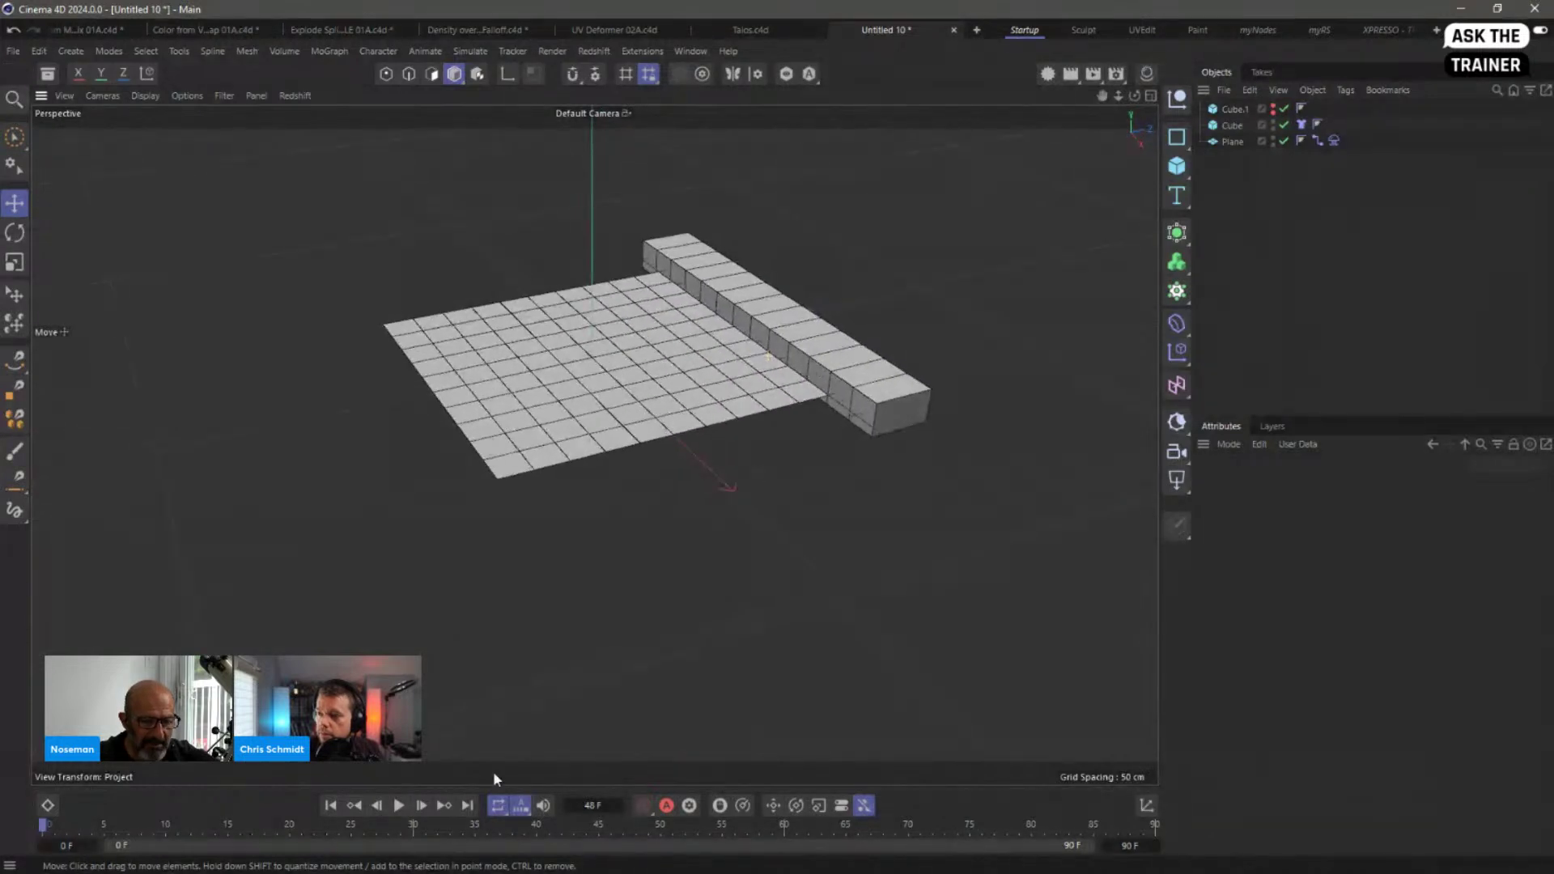
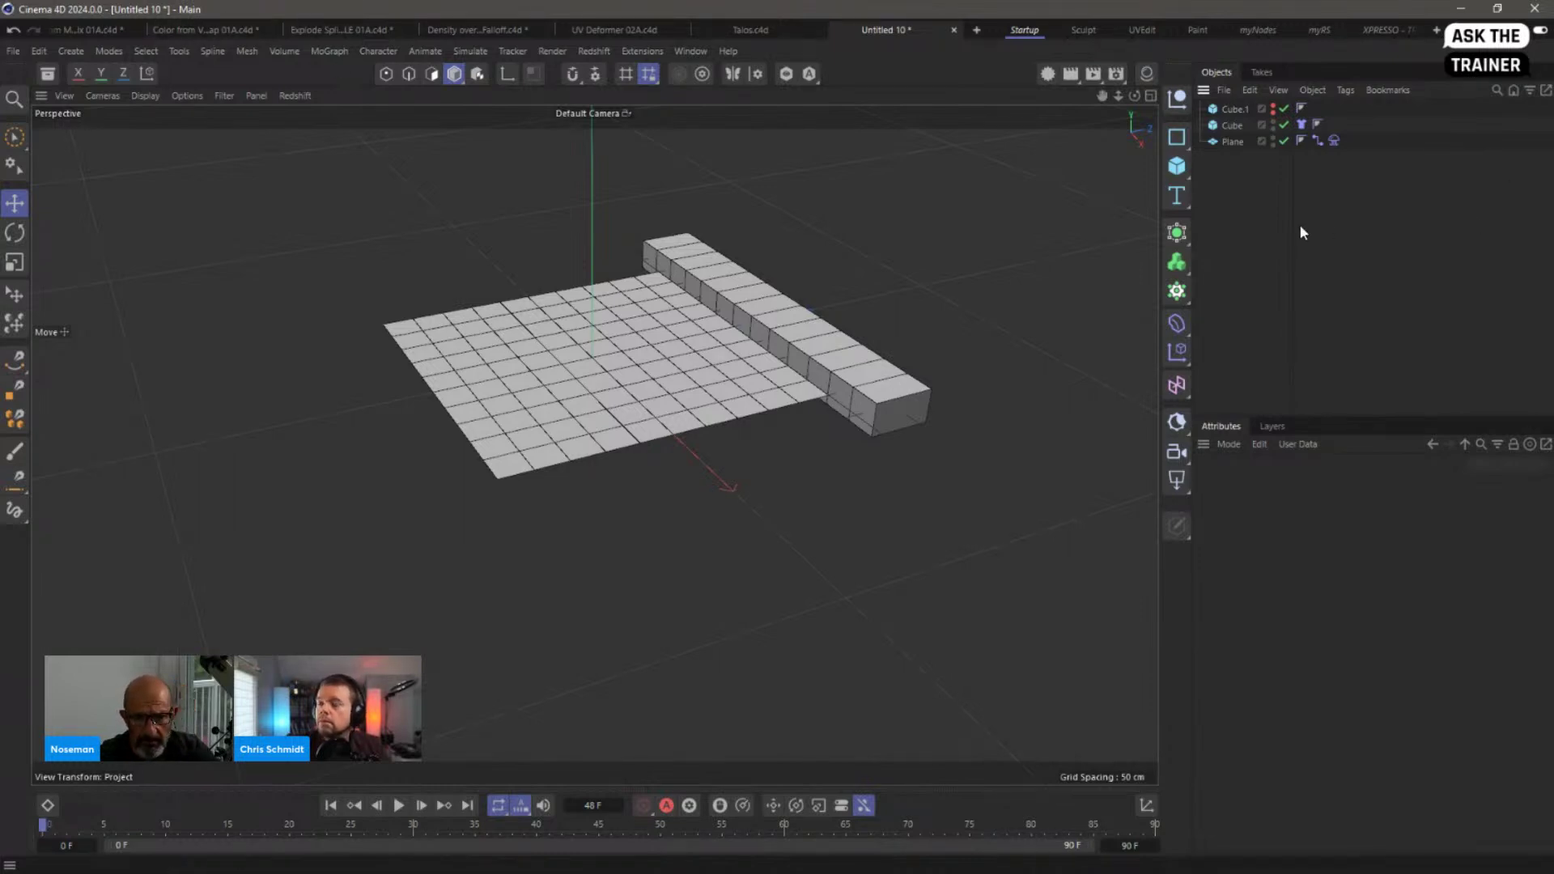
Step: Create a new empty project and open the choice of MoGraph generators
key("ctrl+n")
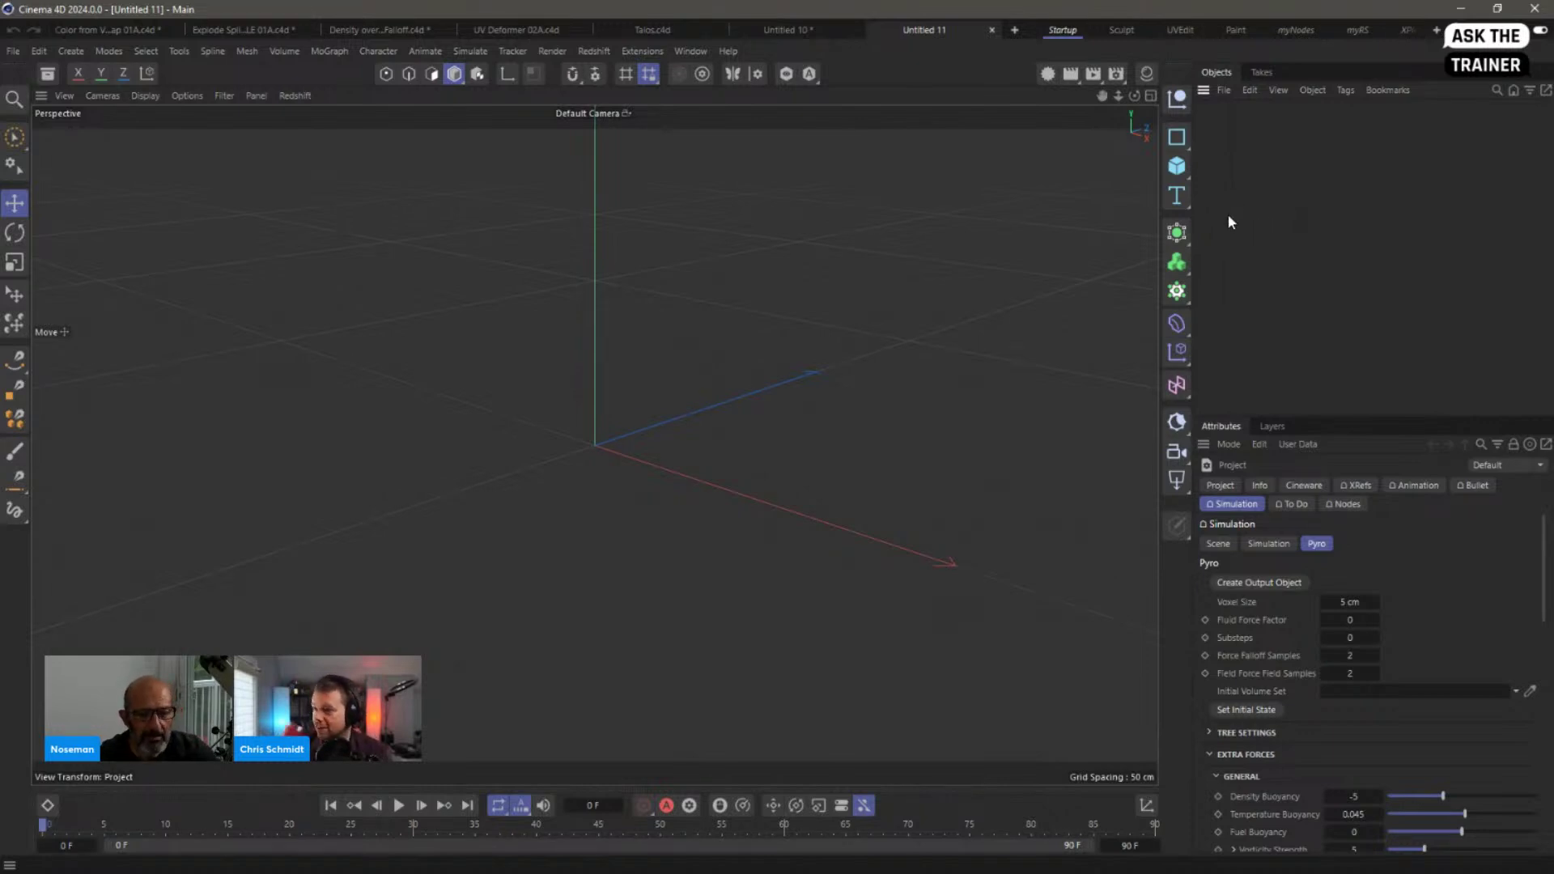
left_click(1180, 288)
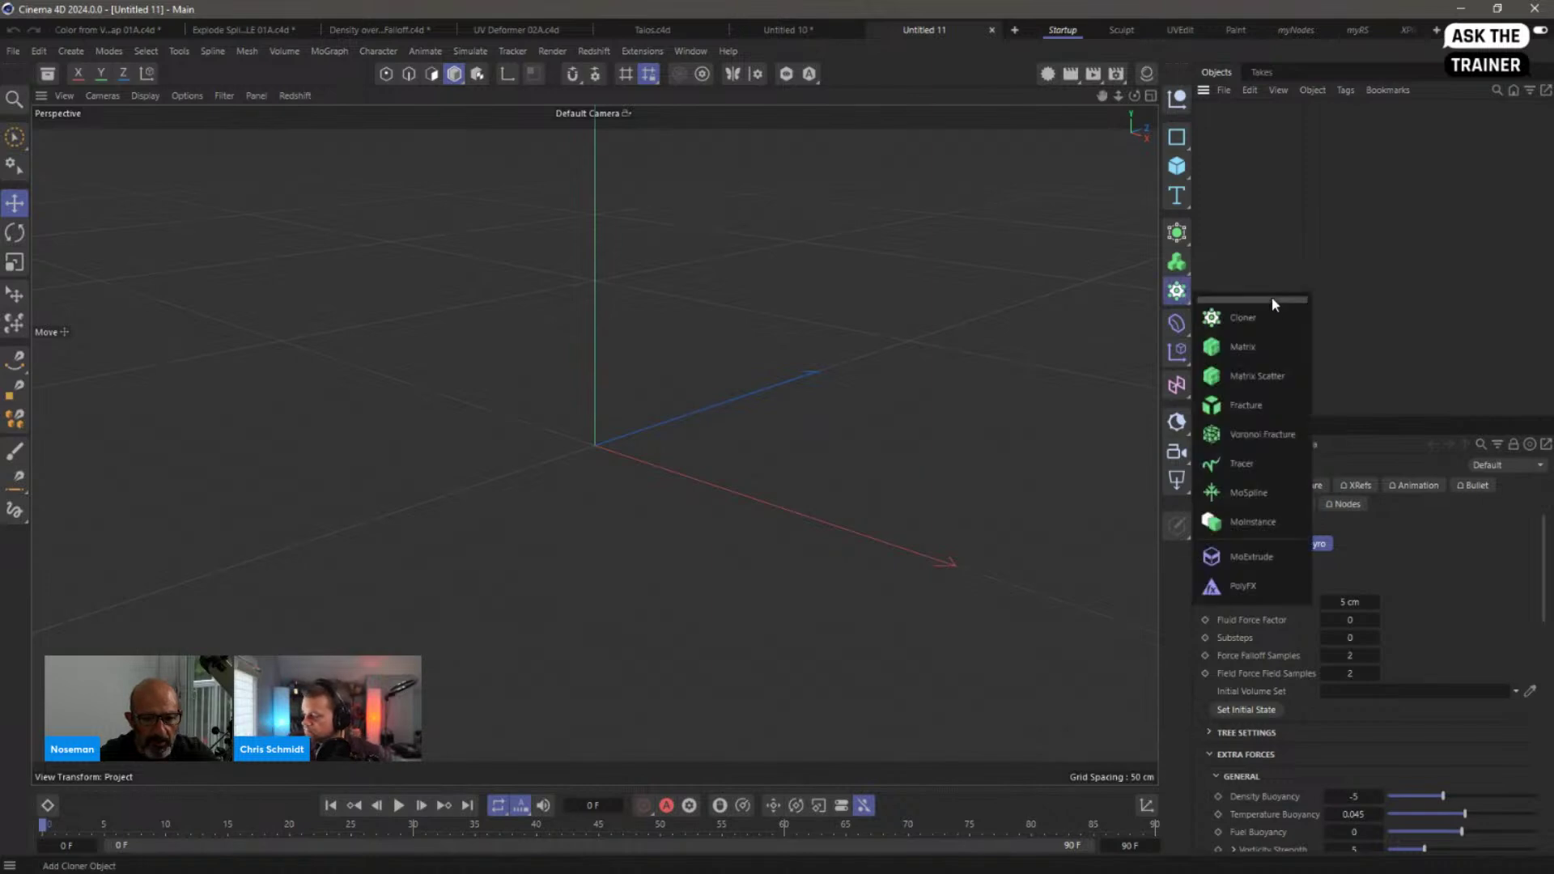
Step: Add a Matrix object with a 10 × 1 × 10 grid, spaced about 57.5 cm in X and 48.5 cm in Z
left_click(1277, 347)
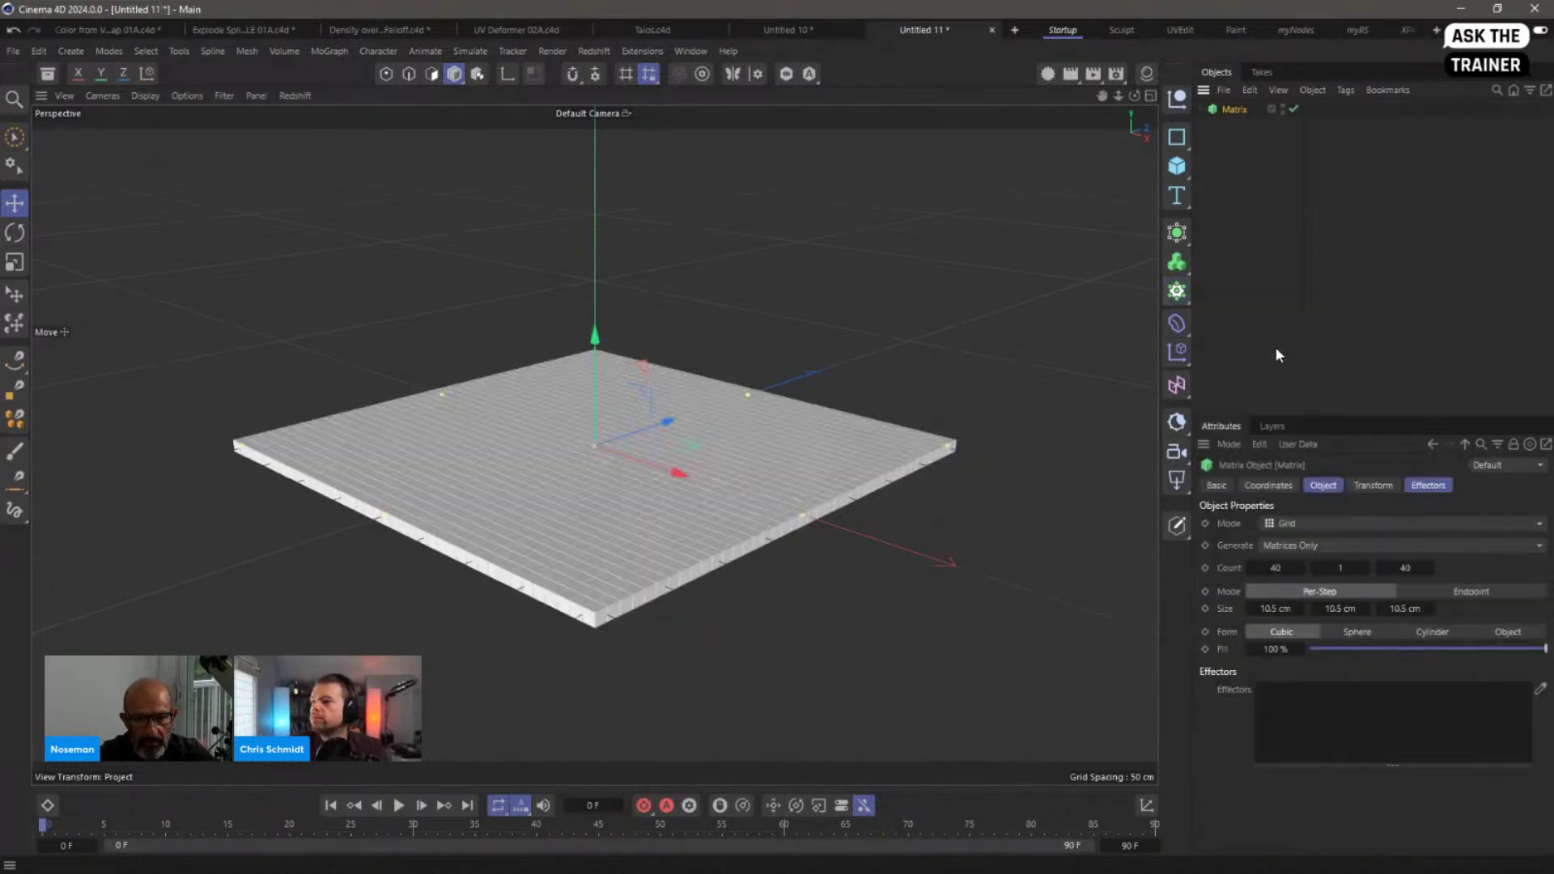
left_click(1276, 568)
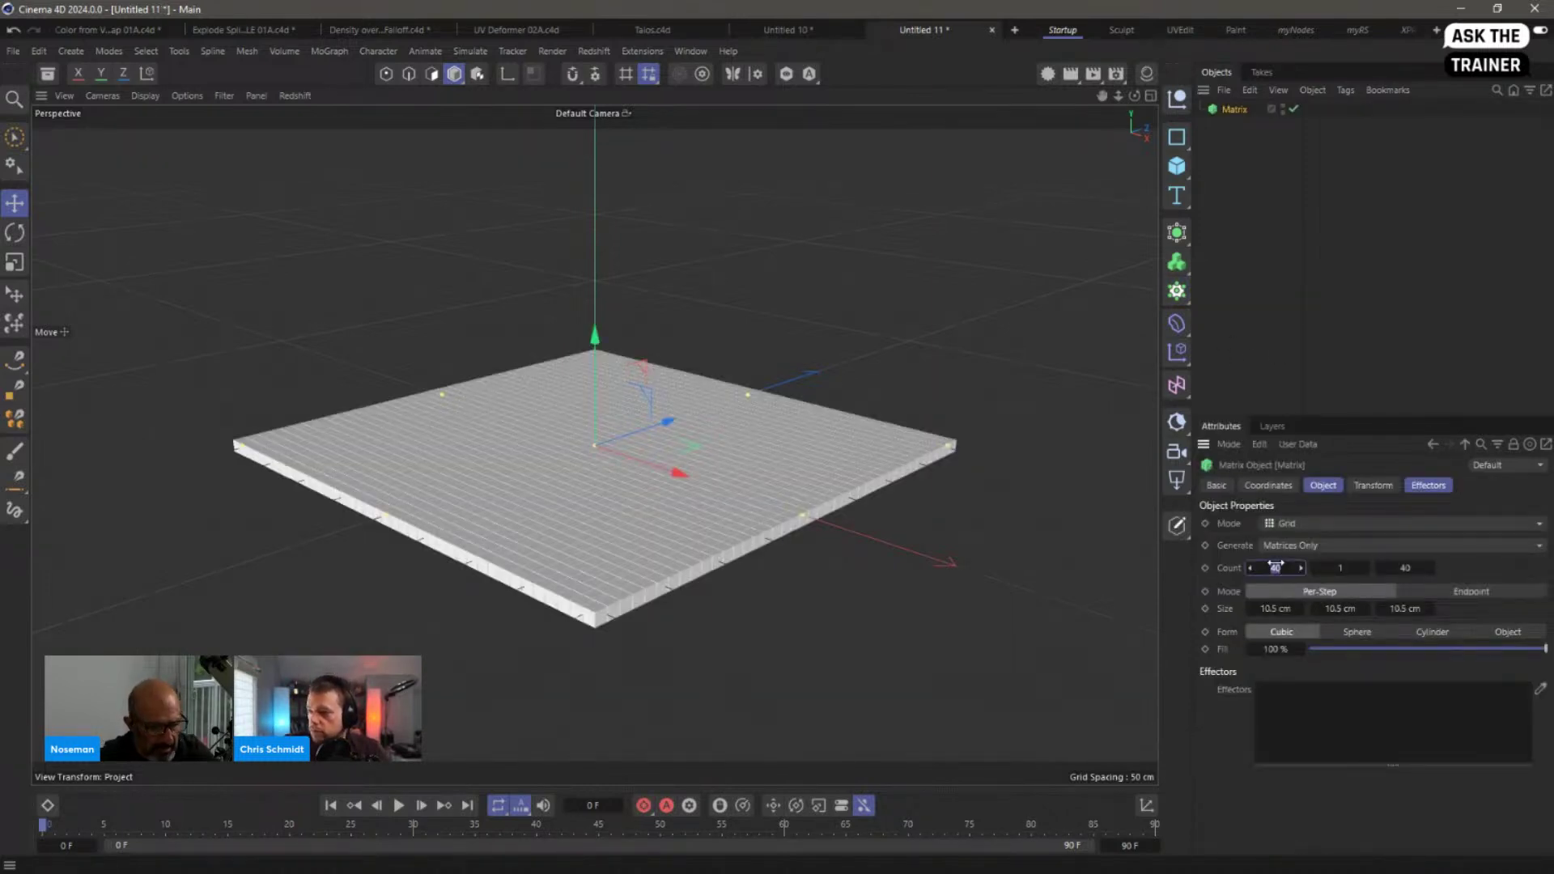
type("10")
key("Tab")
key("Tab")
type("10")
key("Return")
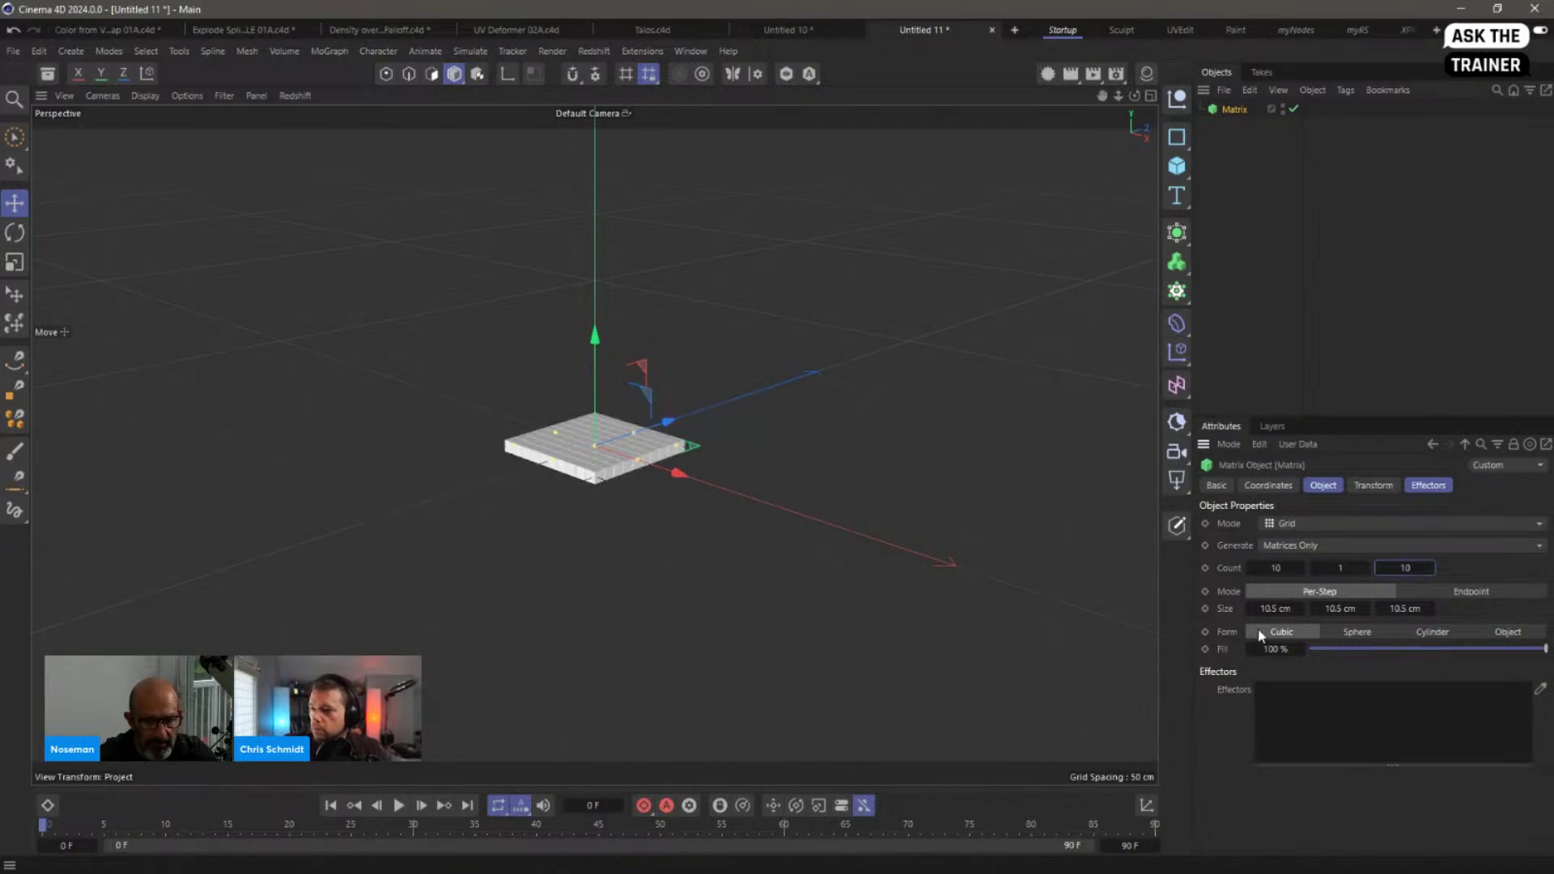
left_click_drag(1241, 615, 1158, 611)
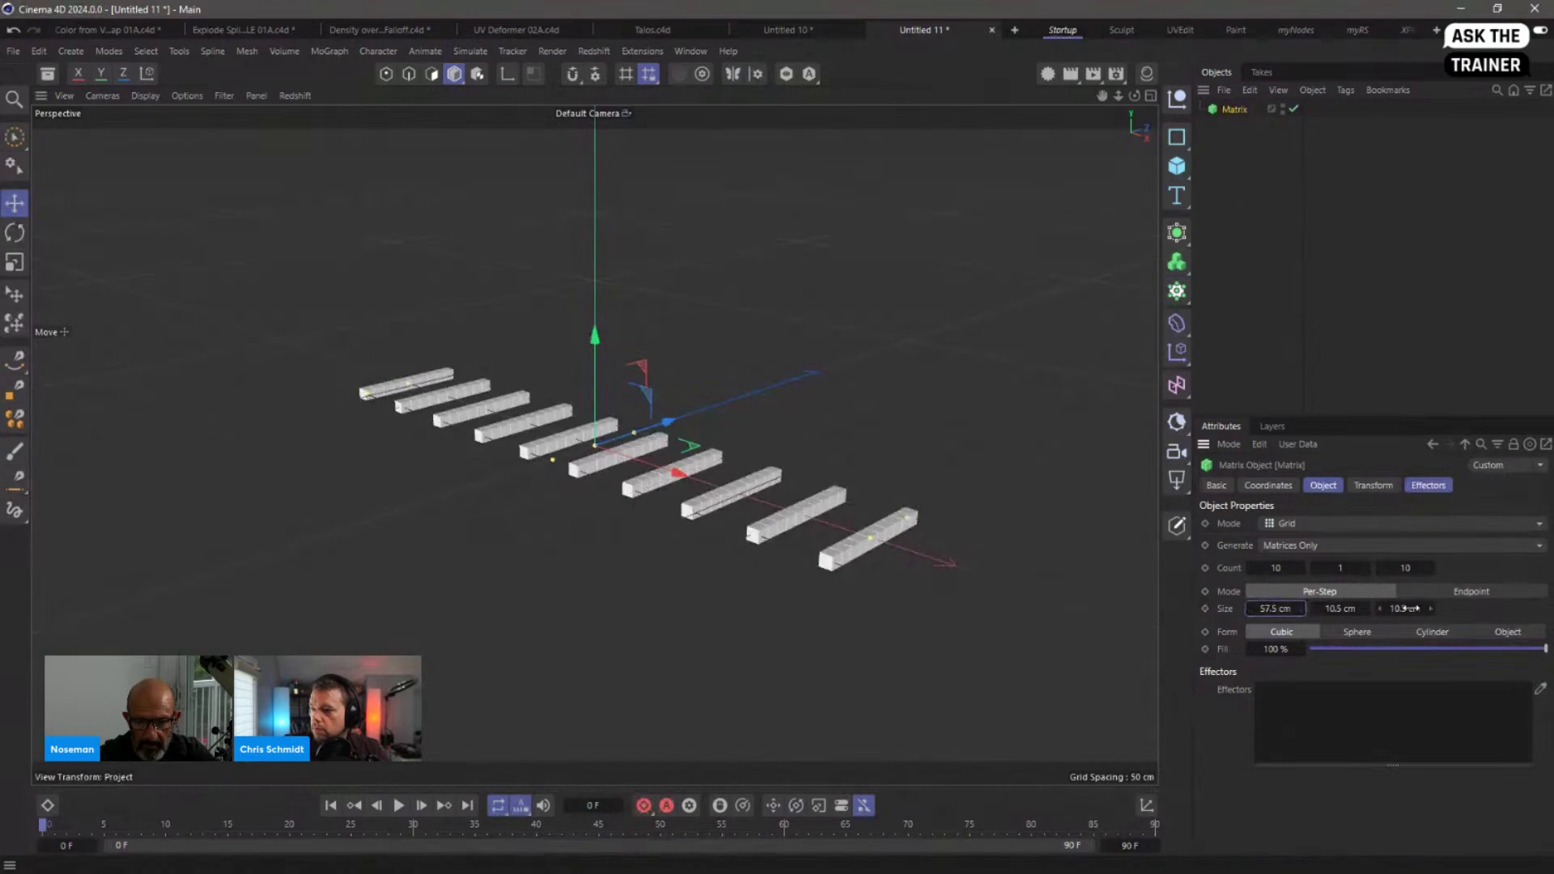
mouse_move(1402, 610)
left_mouse_down()
mouse_move(1440, 610)
mouse_move(1416, 611)
left_mouse_up()
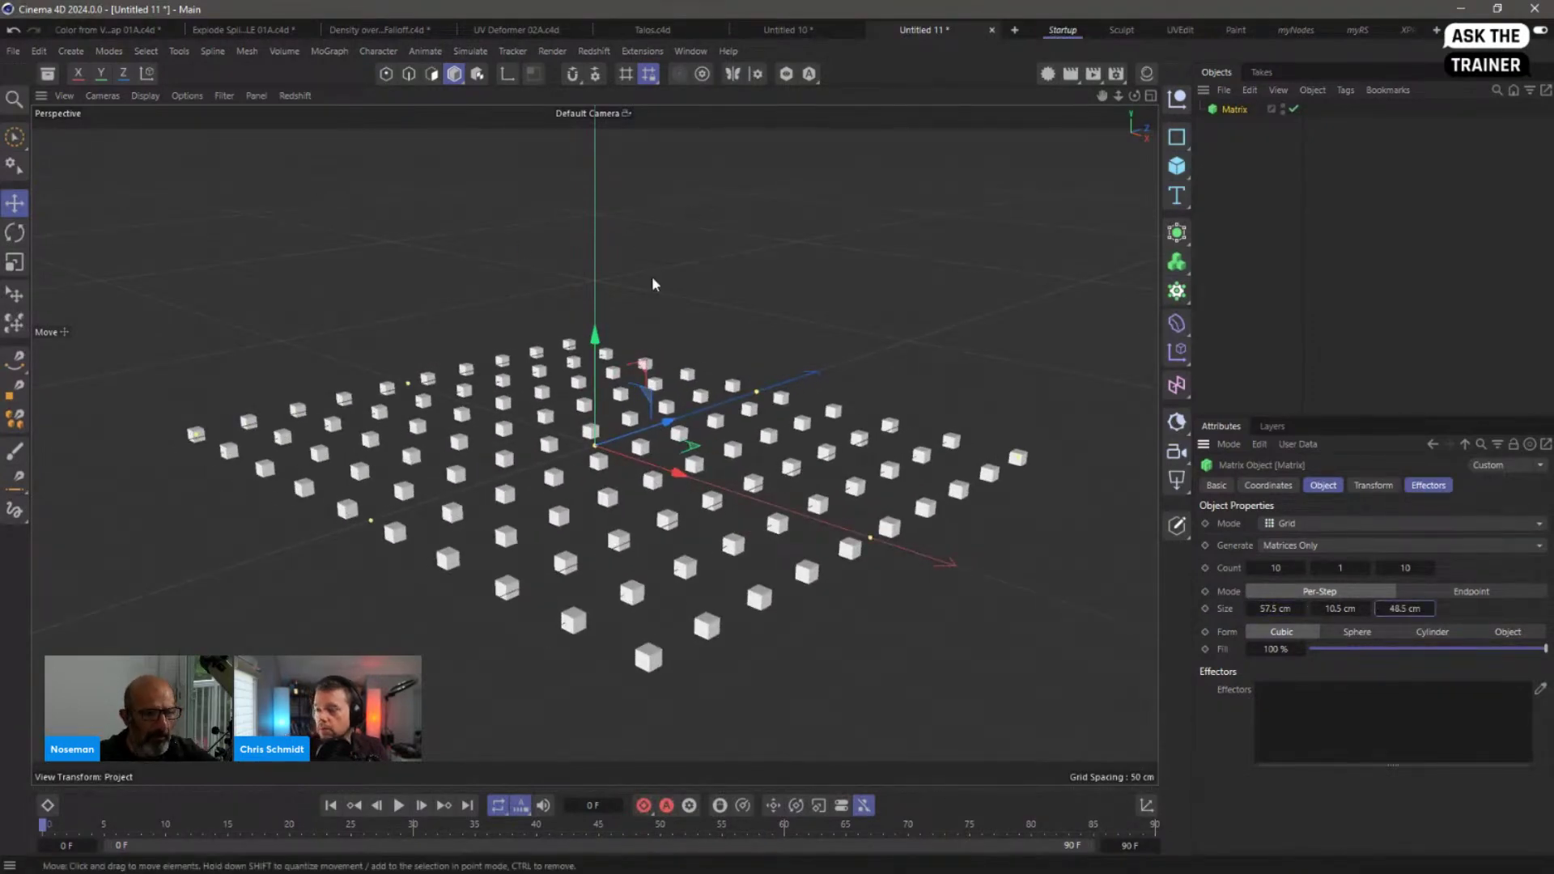
Step: Apply a Pyro Emitter tag to the Matrix, preview the simulation, and return to the first frame
right_click(1224, 109)
mouse_move(1287, 338)
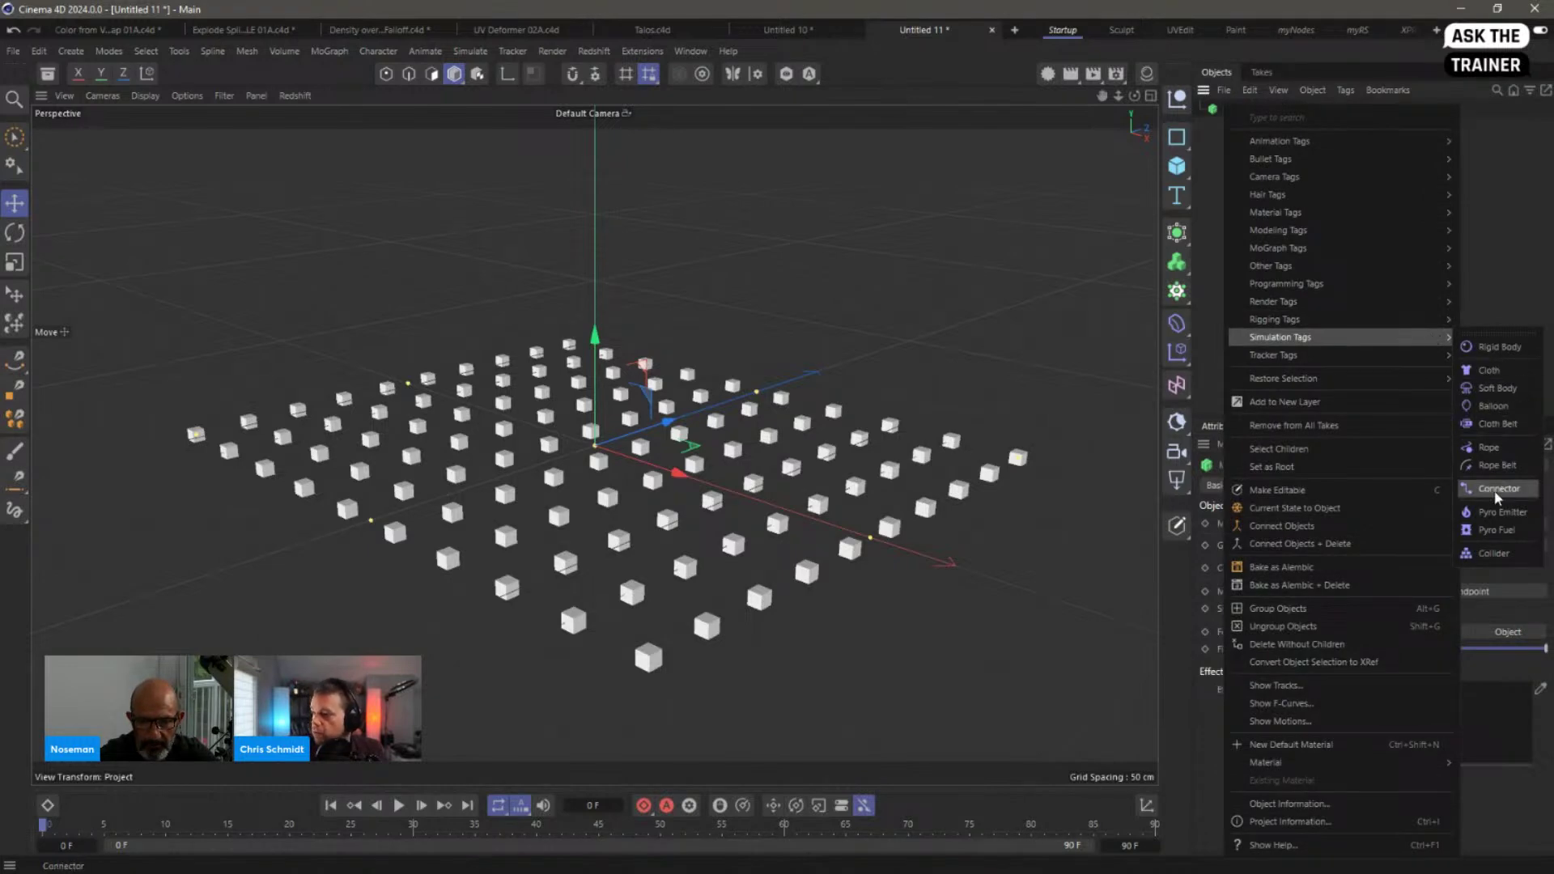
left_click(1494, 519)
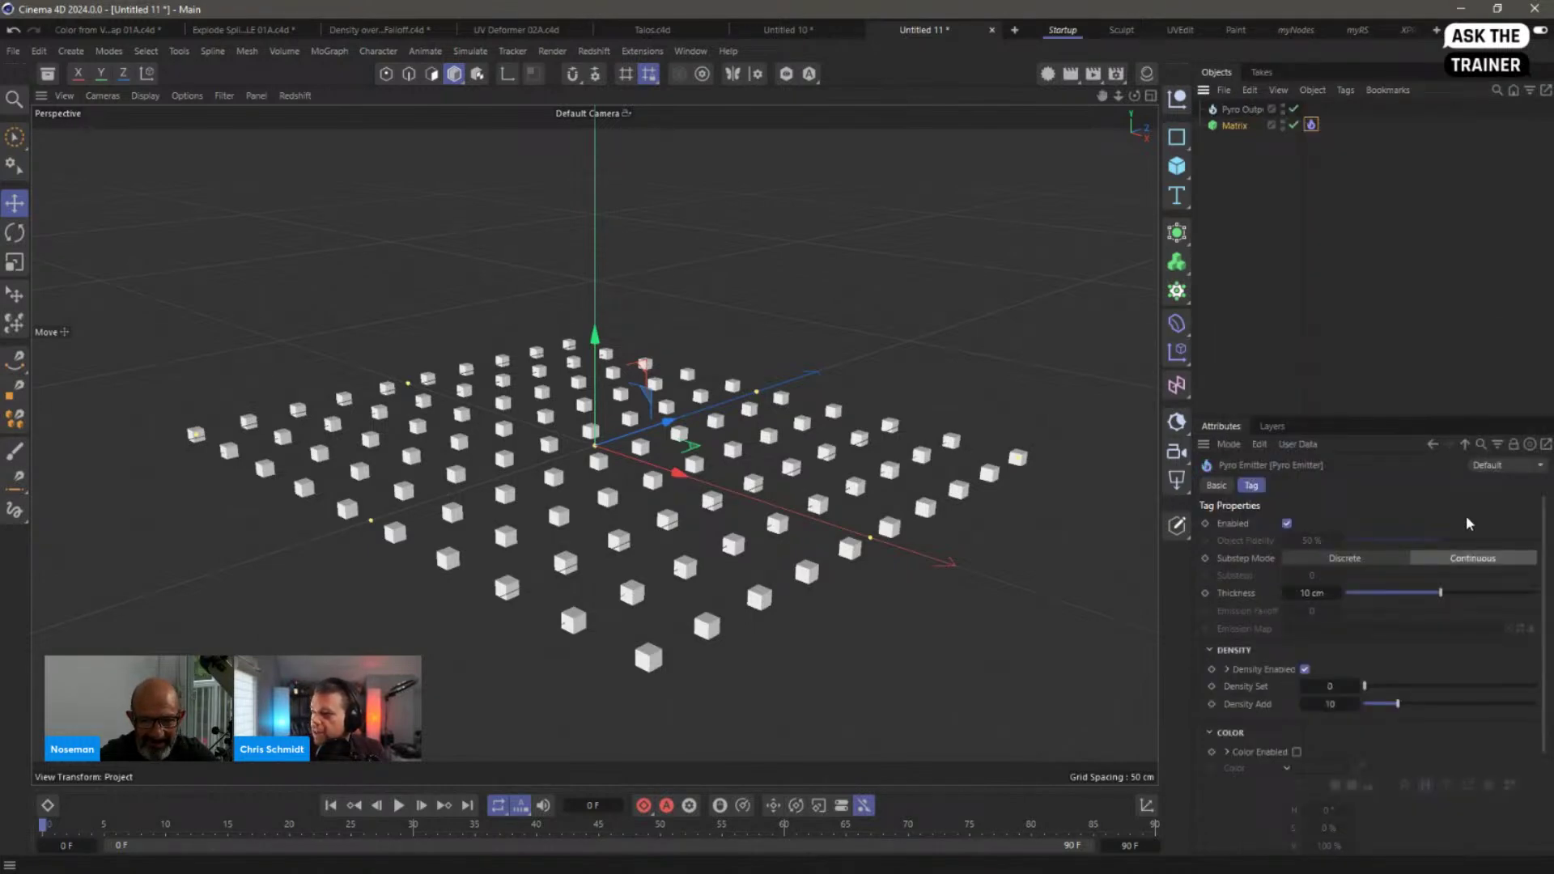
left_click(398, 806)
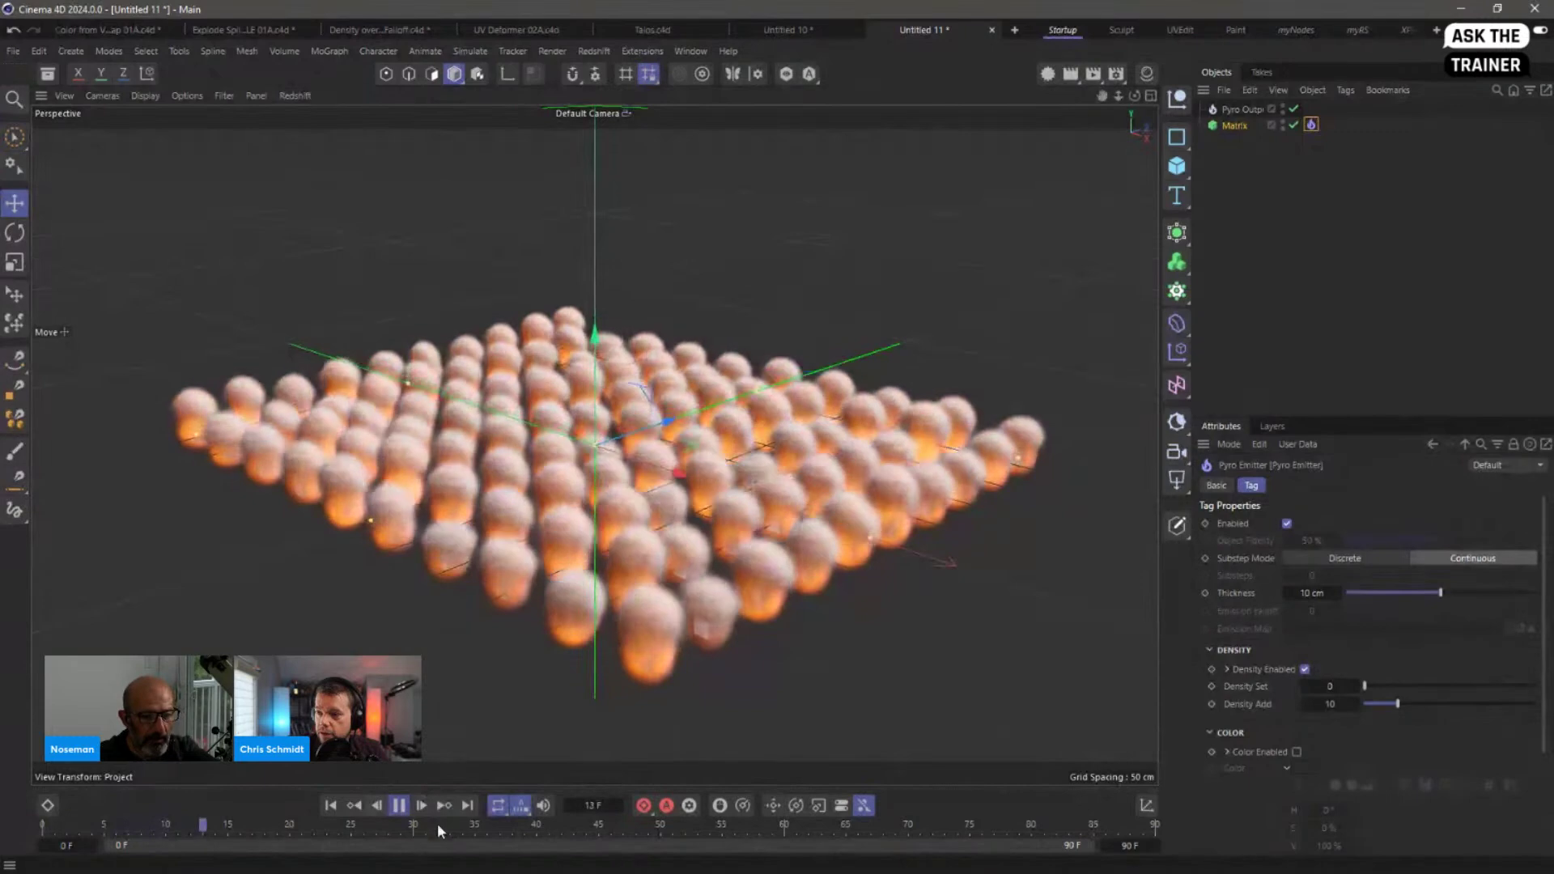
left_click(398, 806)
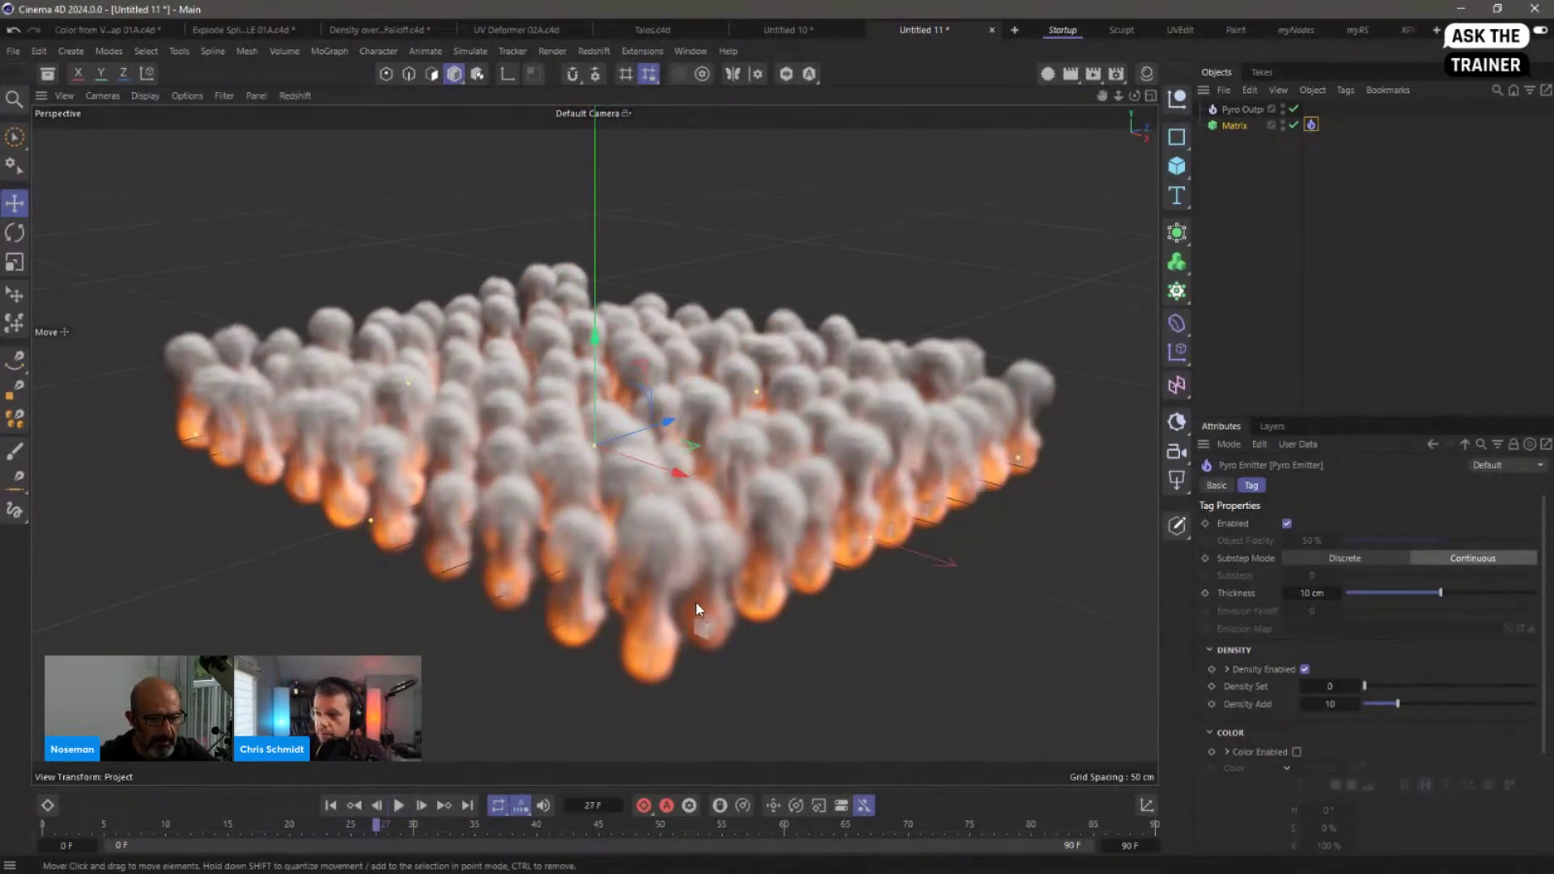
left_click(330, 805)
Step: Add a Plain effector to the Matrix with its position transform disabled and the color mode set to Fields Color
left_click(1230, 126)
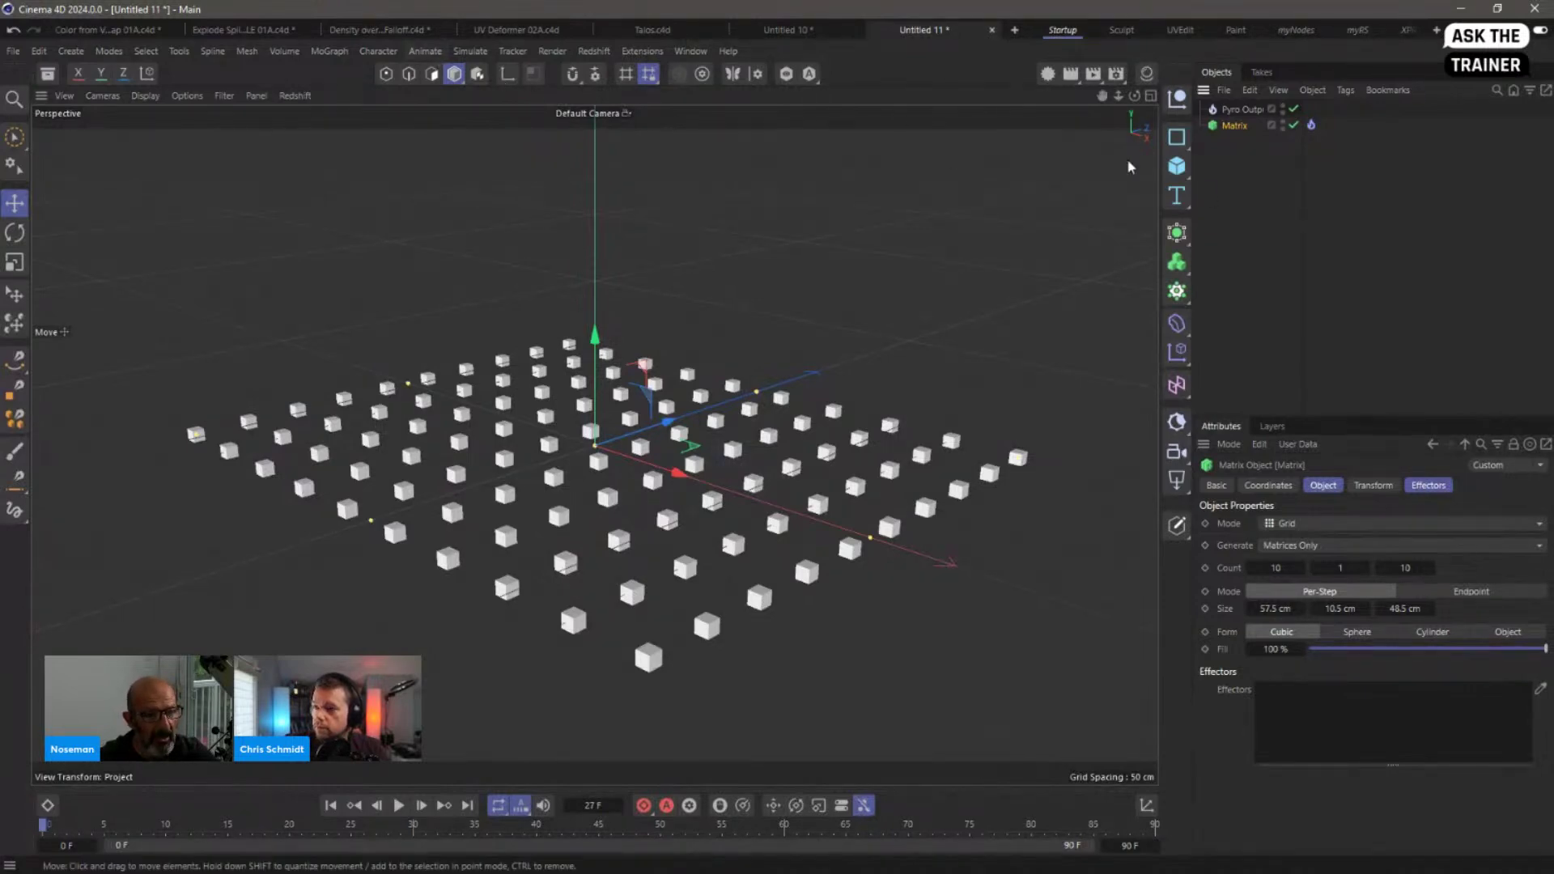
left_click(378, 51)
mouse_move(389, 98)
mouse_move(329, 50)
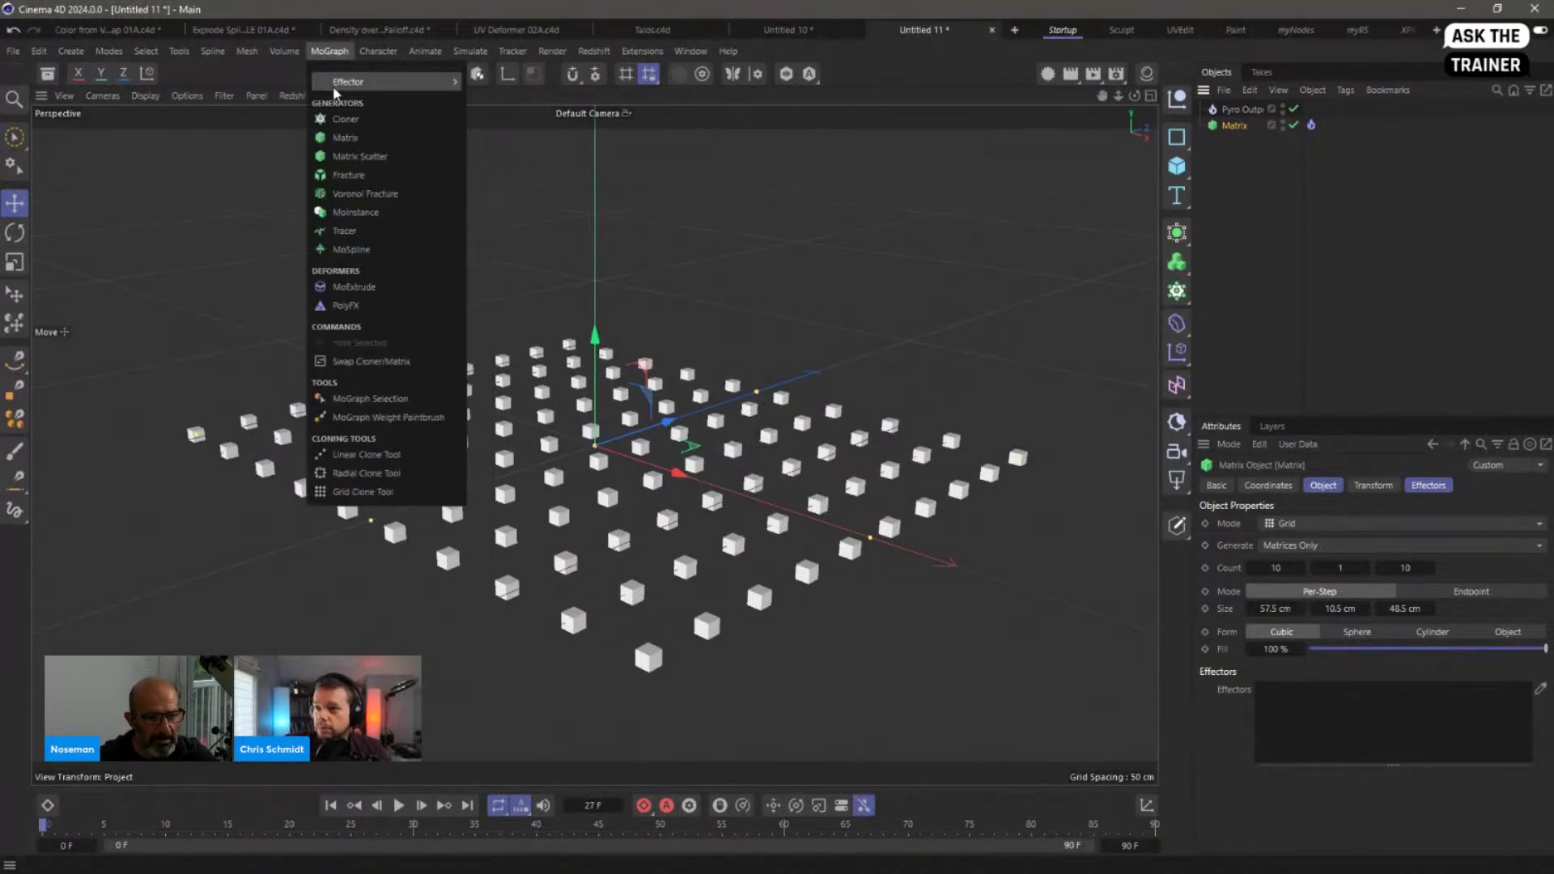
mouse_move(348, 82)
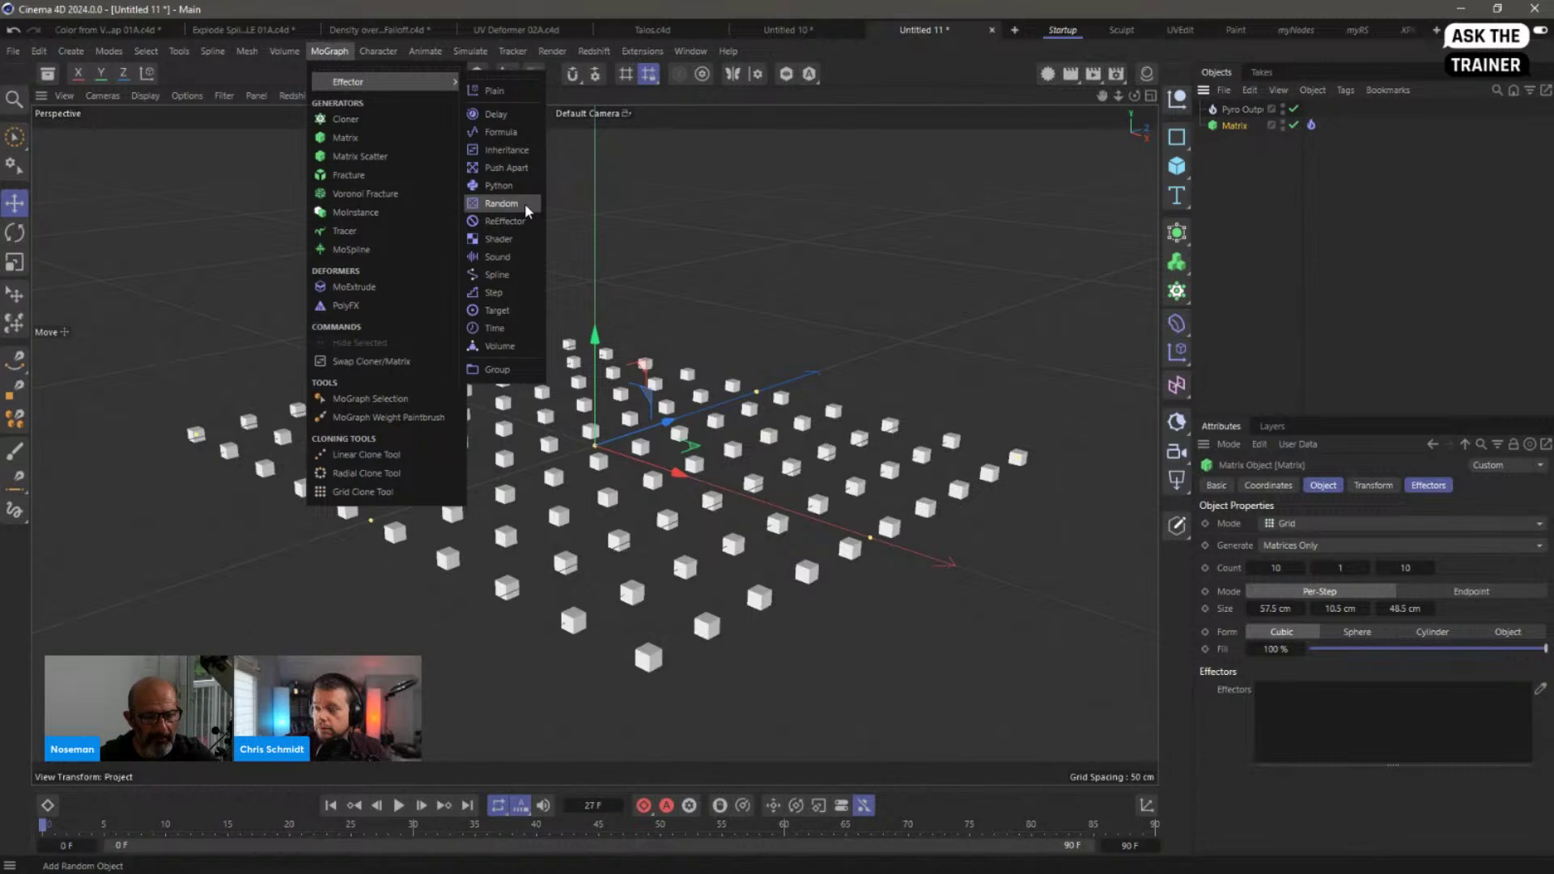
left_click(490, 90)
left_click(1298, 580)
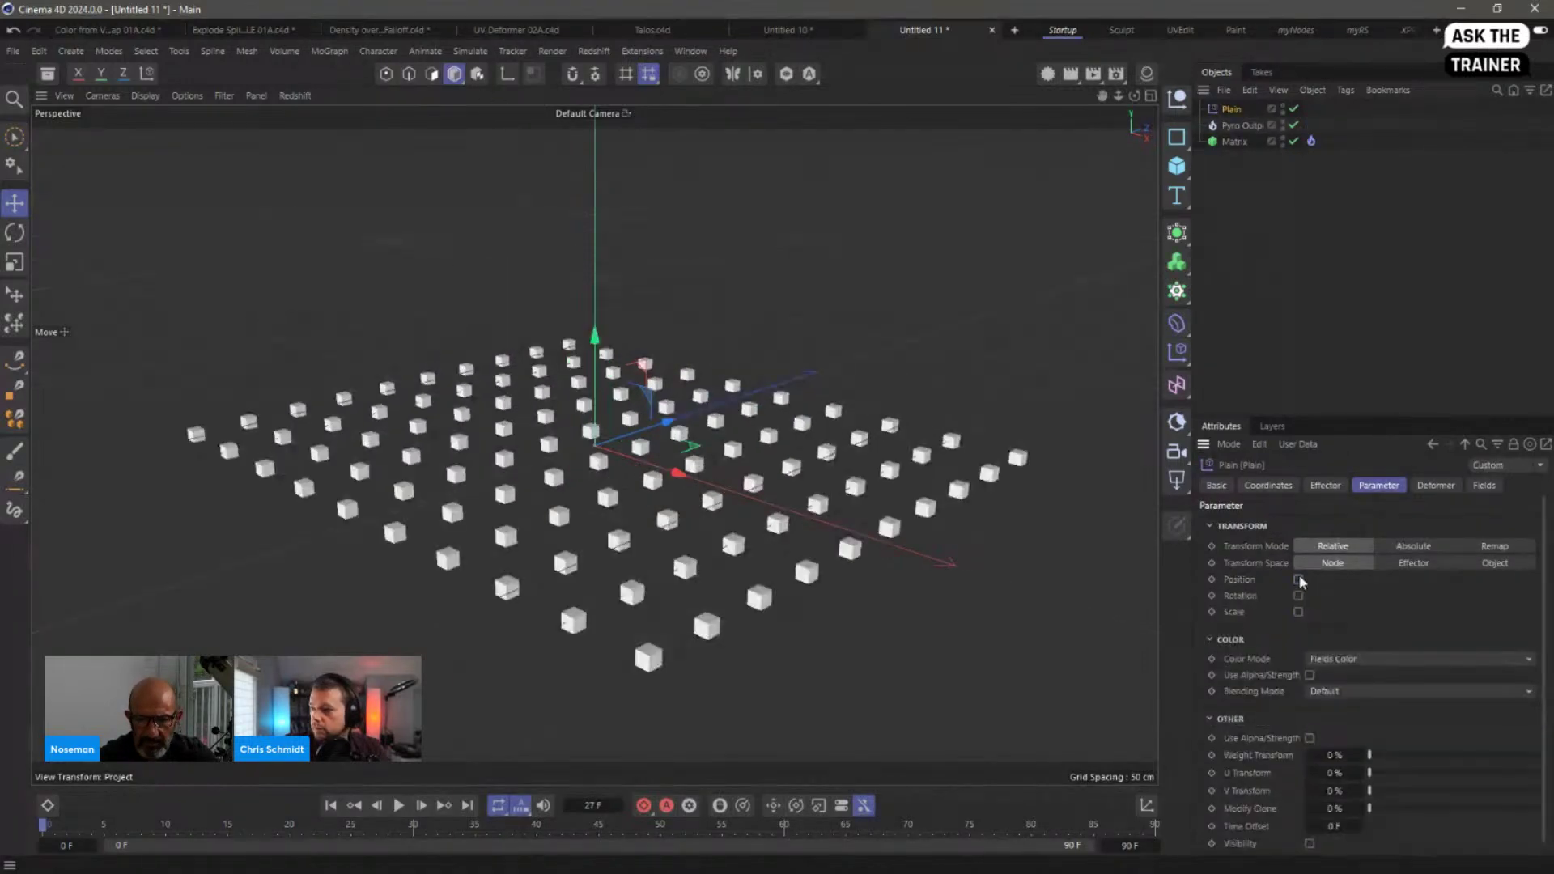
left_click(1350, 661)
left_click(1384, 623)
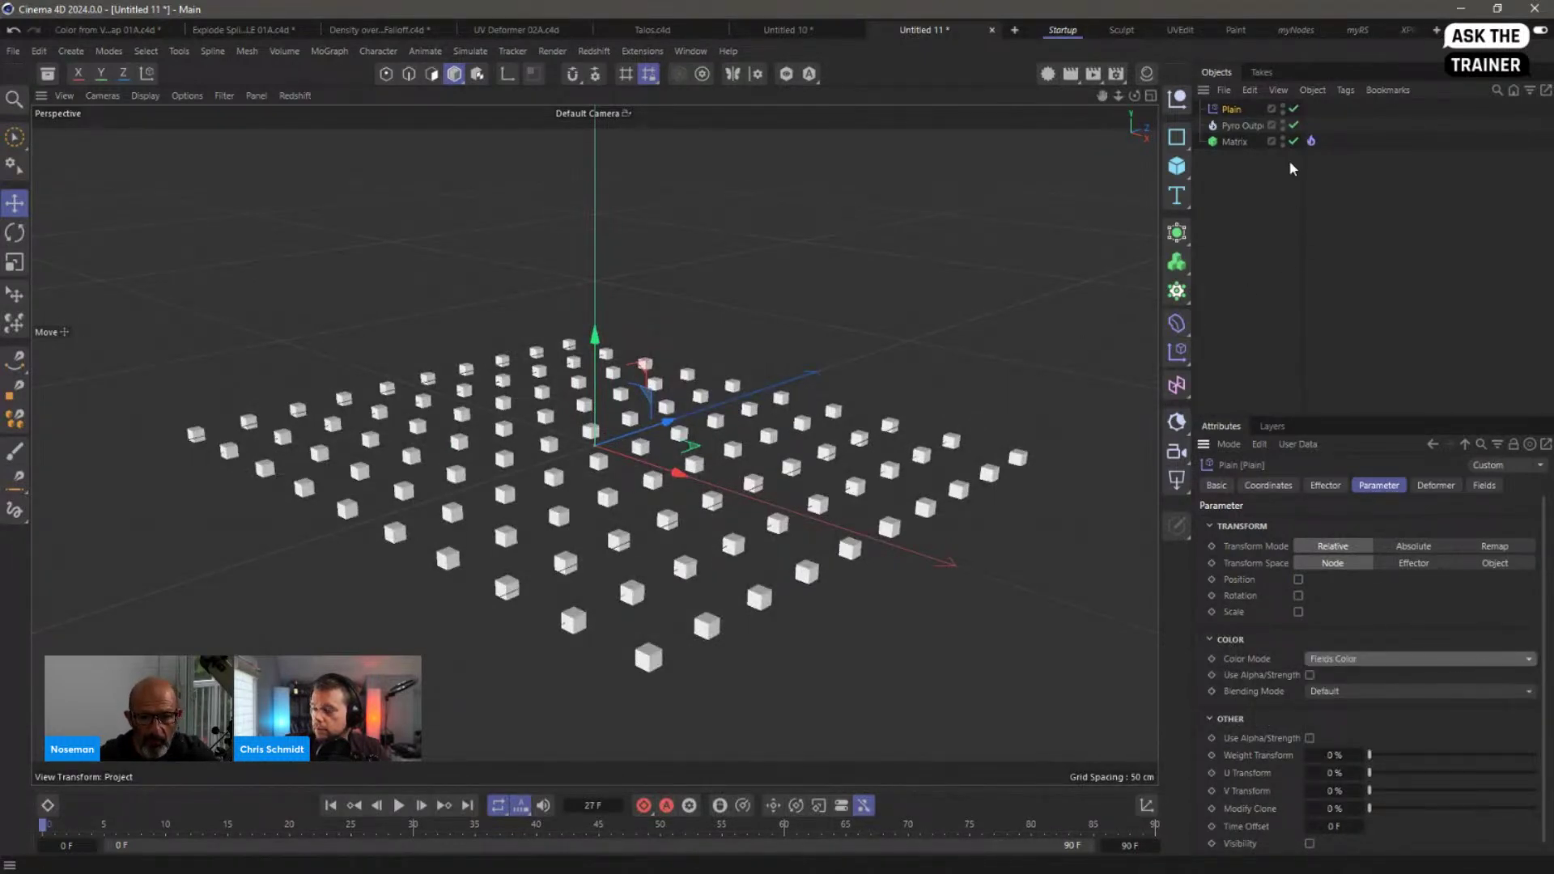
Step: Add a Linear Field to the Plain effector and remap its color to a gradient using the white-to-black multicolor stepped preset
left_click(1484, 485)
left_click(1236, 646)
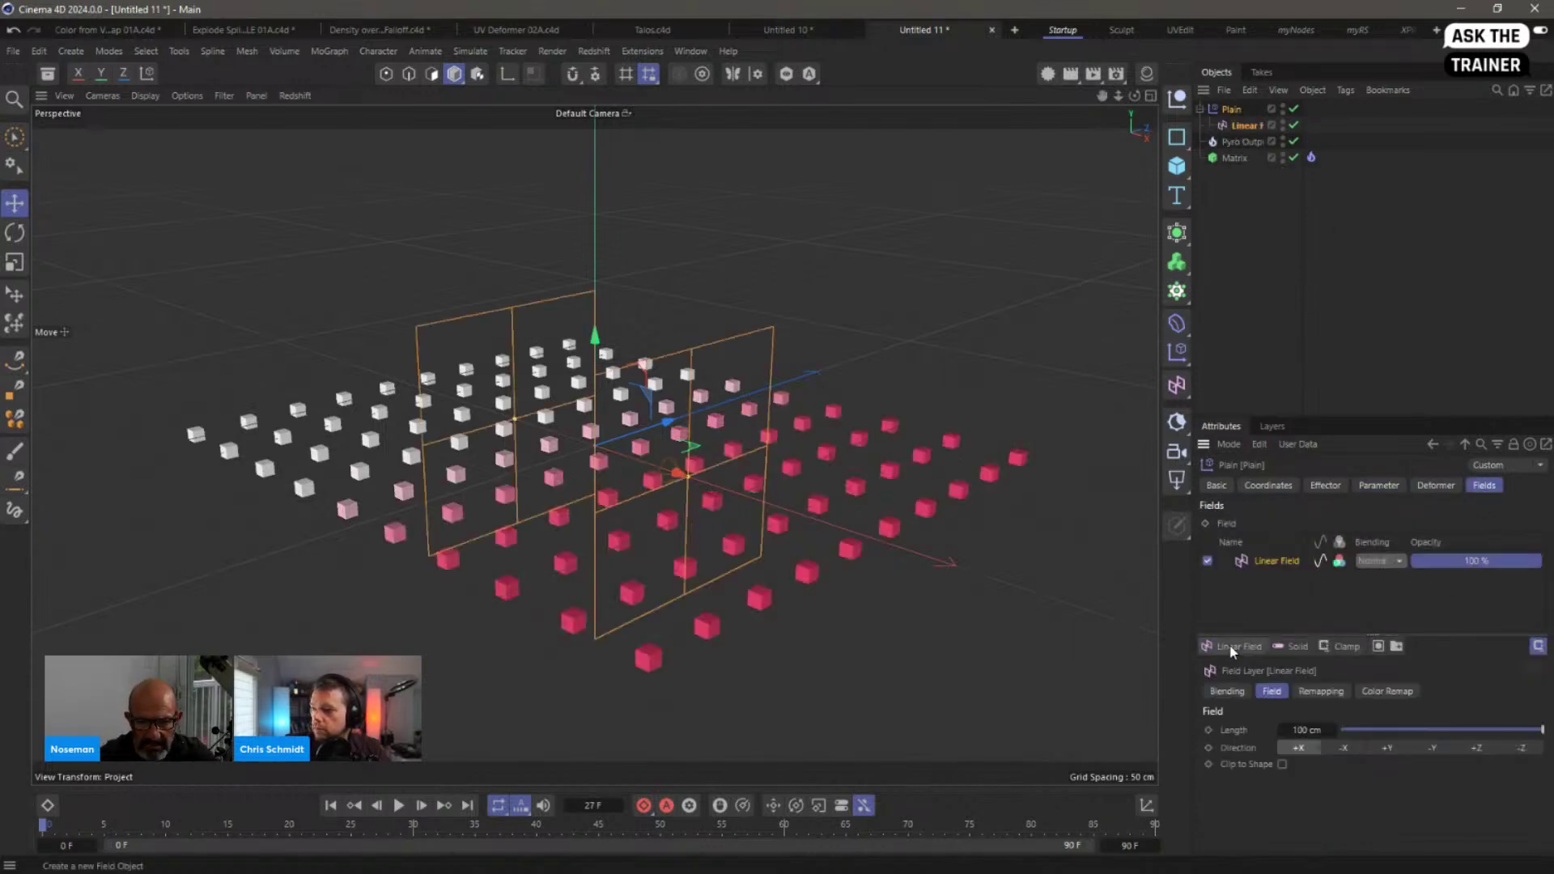
left_click(1389, 692)
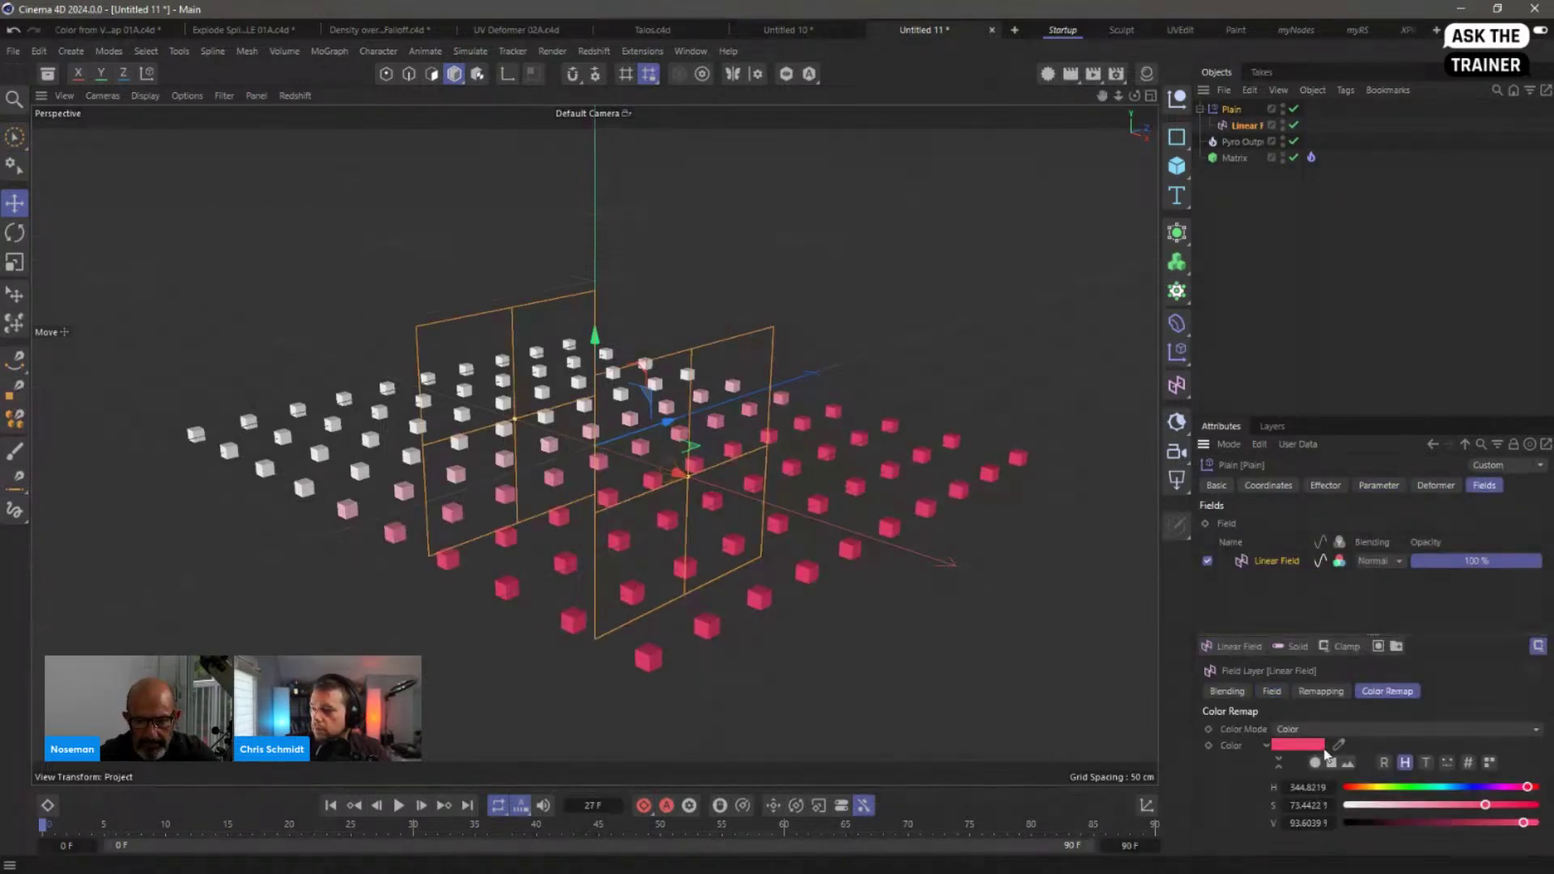
left_click(1317, 728)
left_click(1346, 801)
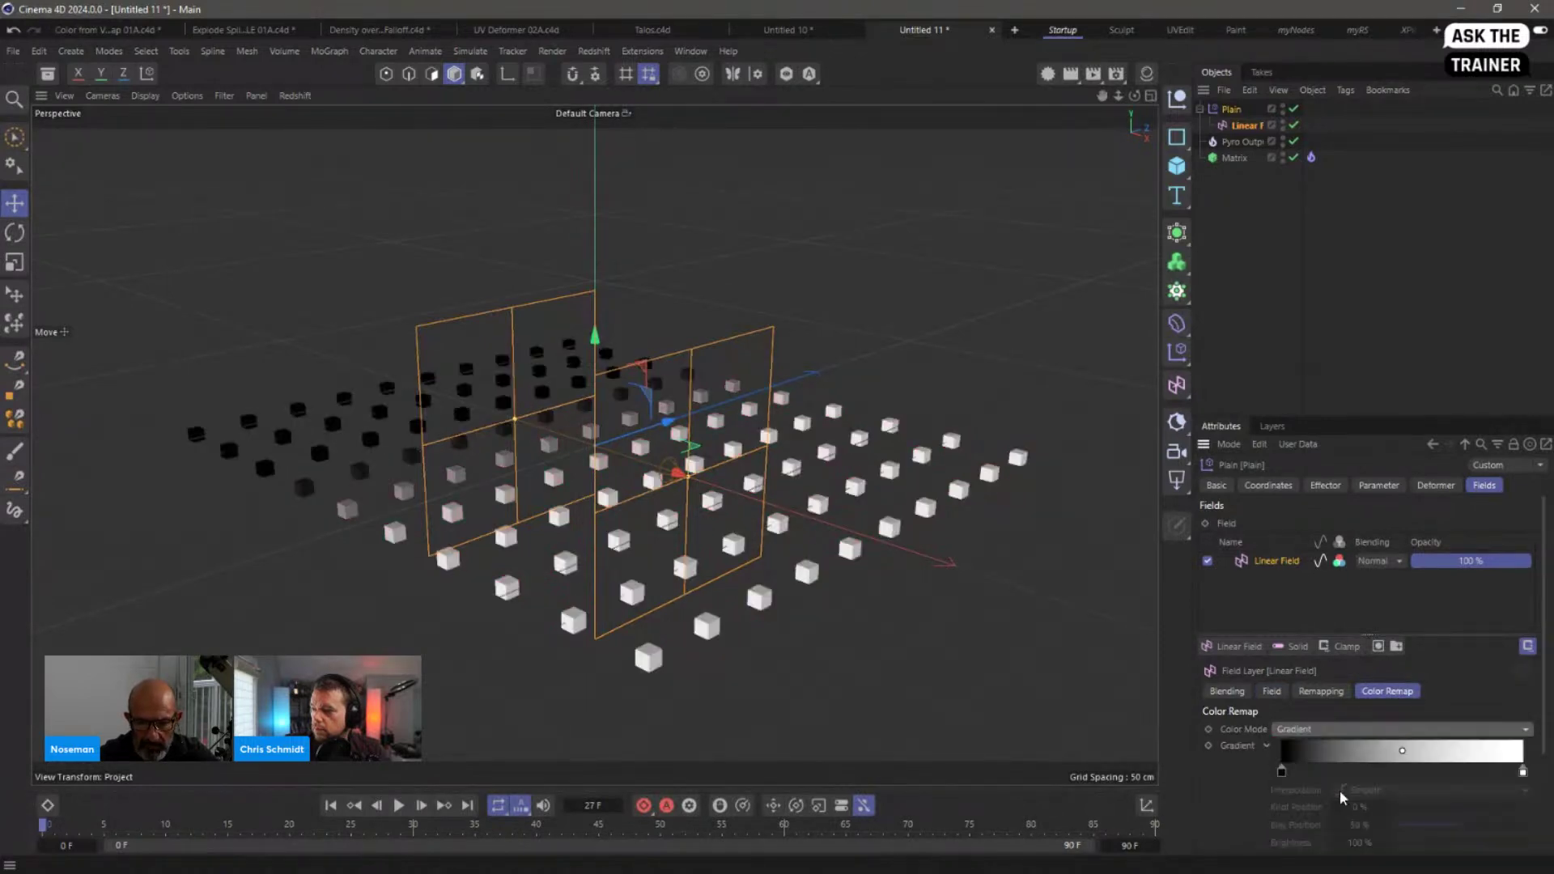
left_click_drag(1545, 710, 1545, 811)
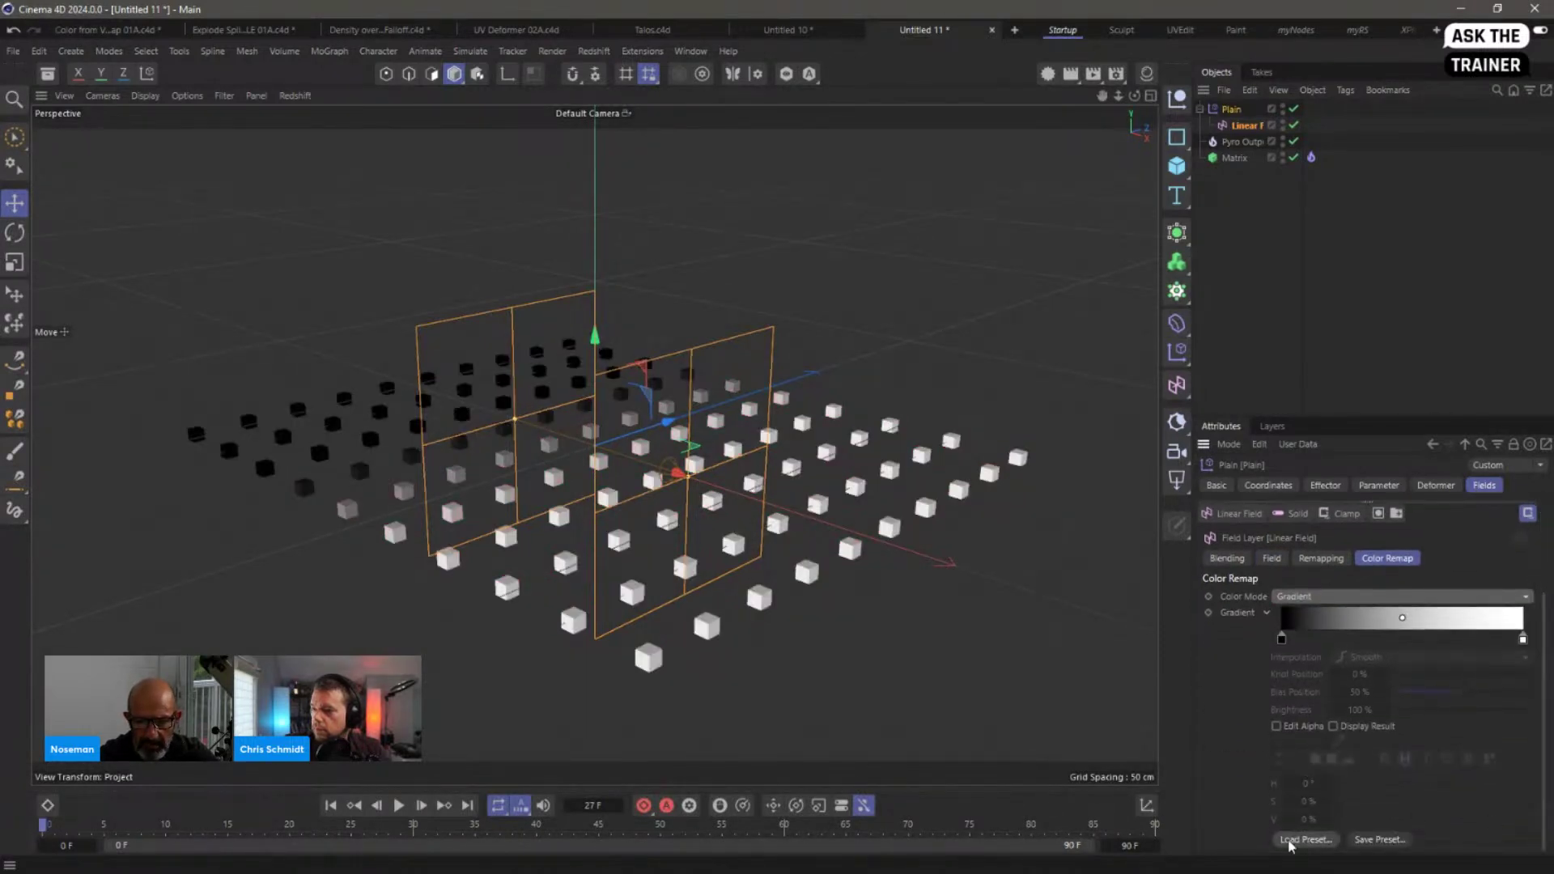
left_click(1291, 843)
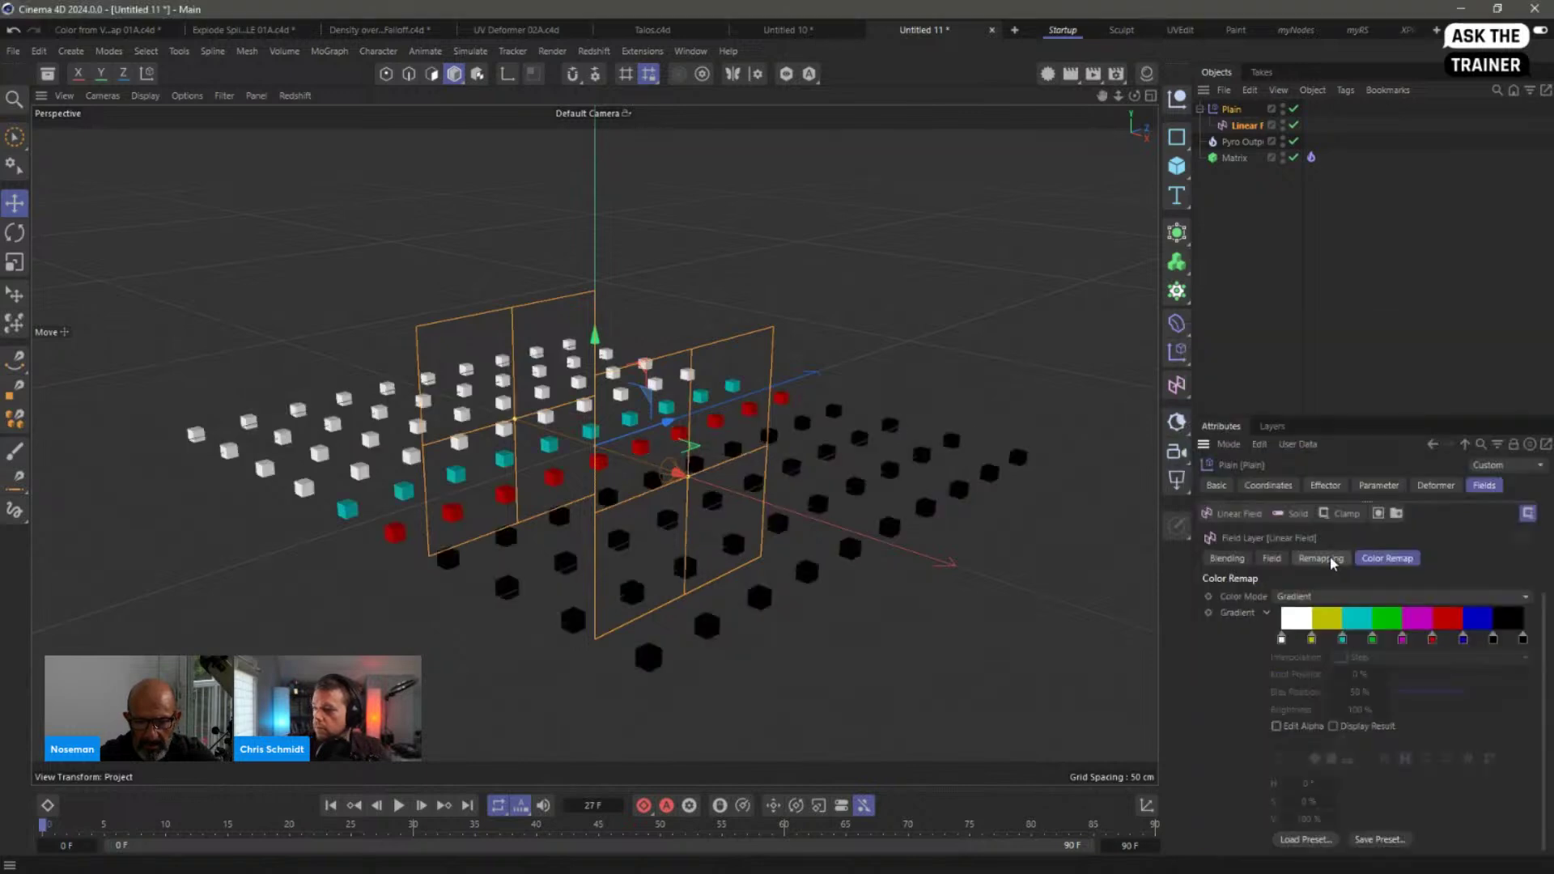
Step: Lengthen the Linear Field to spread the gradient across the matrix grid and shift the field along negative X
double_click(1332, 559)
left_click_drag(689, 484, 998, 645)
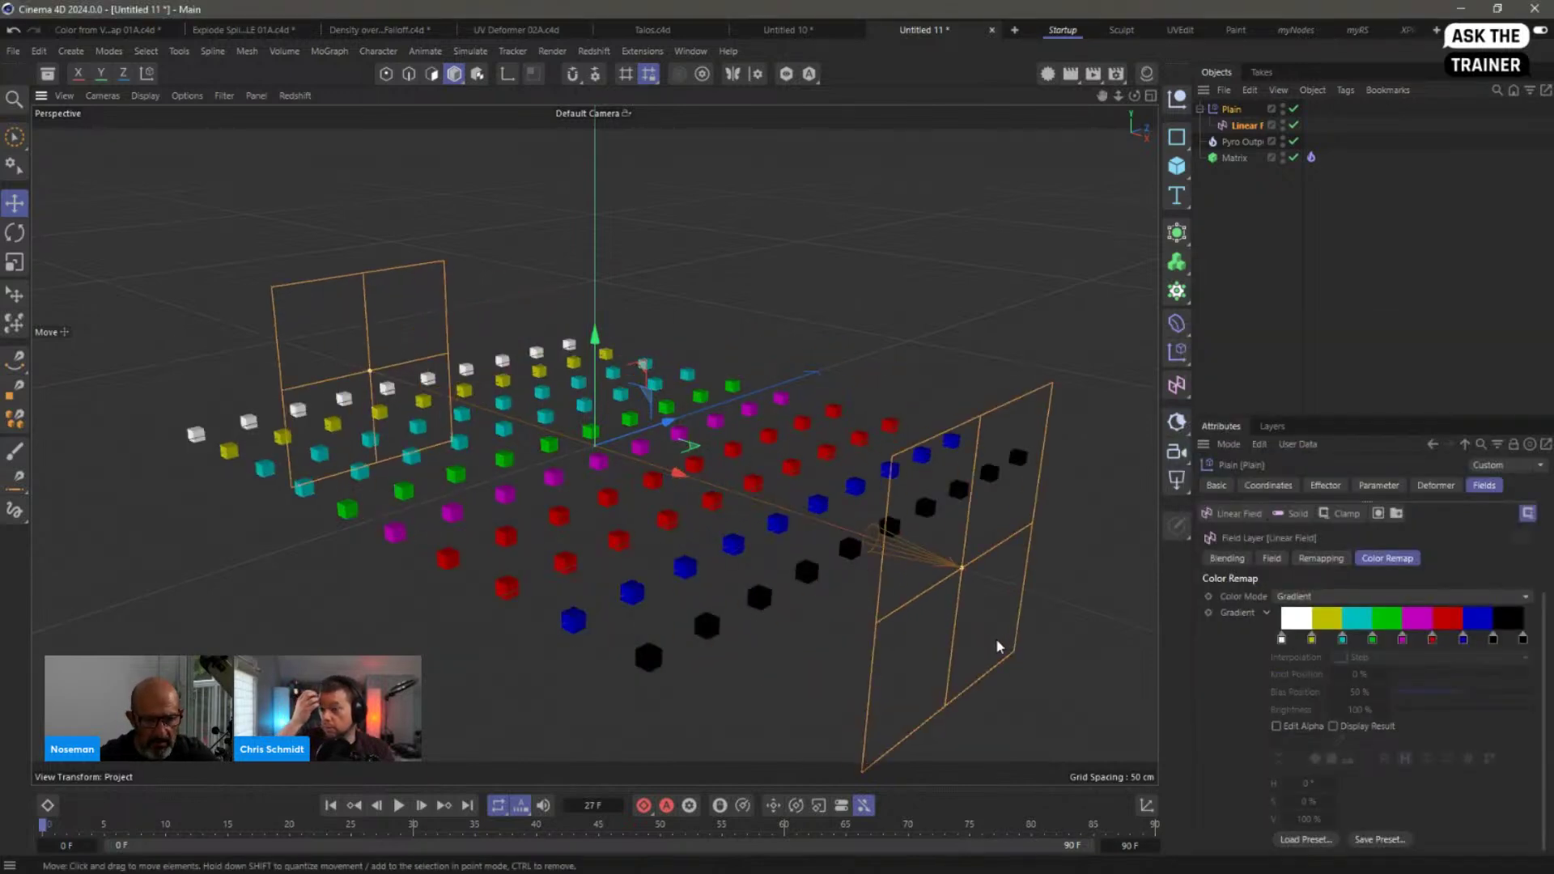
left_click_drag(712, 502, 782, 518, "alt")
left_click_drag(649, 472, 445, 490)
right_click_drag(445, 490, 406, 520, "alt")
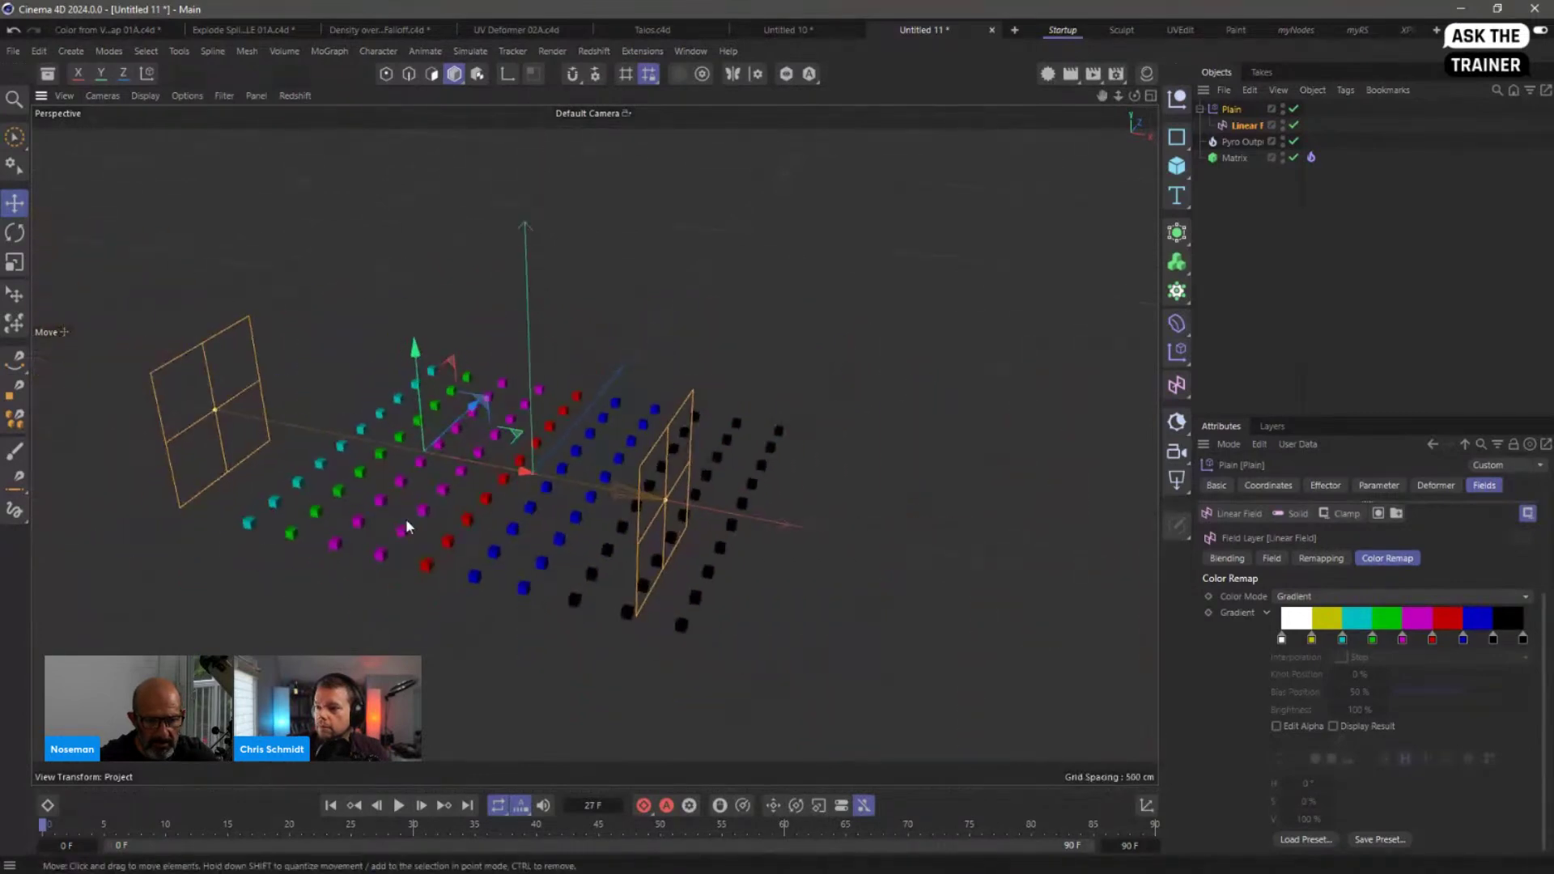
middle_click_drag(407, 518, 415, 460, "alt")
left_click_drag(484, 415, 615, 399, "alt")
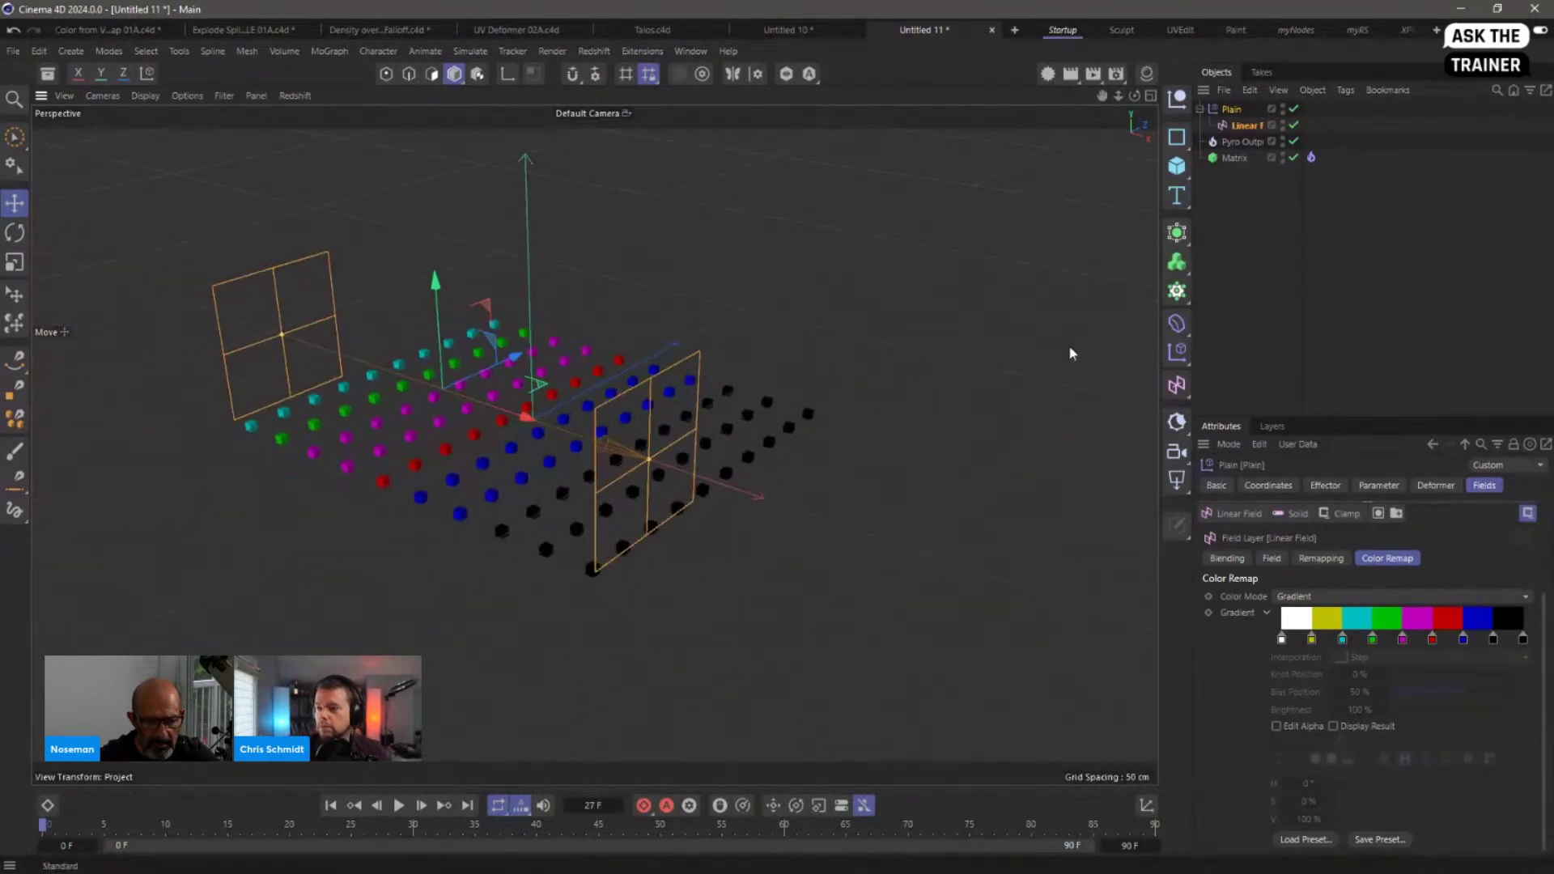
Step: Enable color emission on the Pyro Emitter tag, play the simulation while moving the Linear Field along positive X, and rewind
left_click(1311, 157)
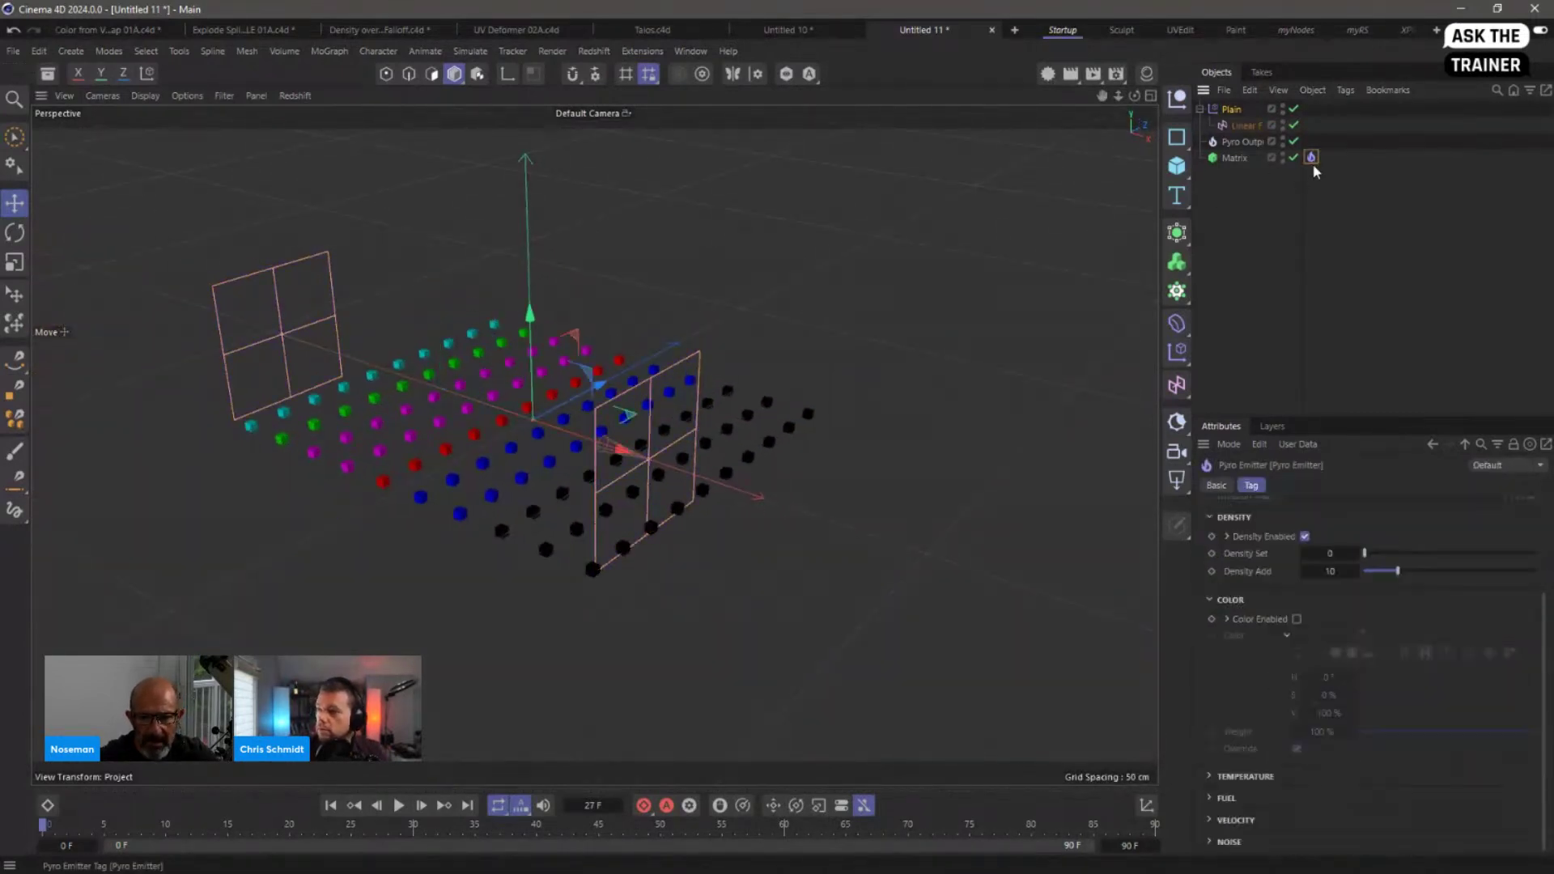
left_click(1297, 619)
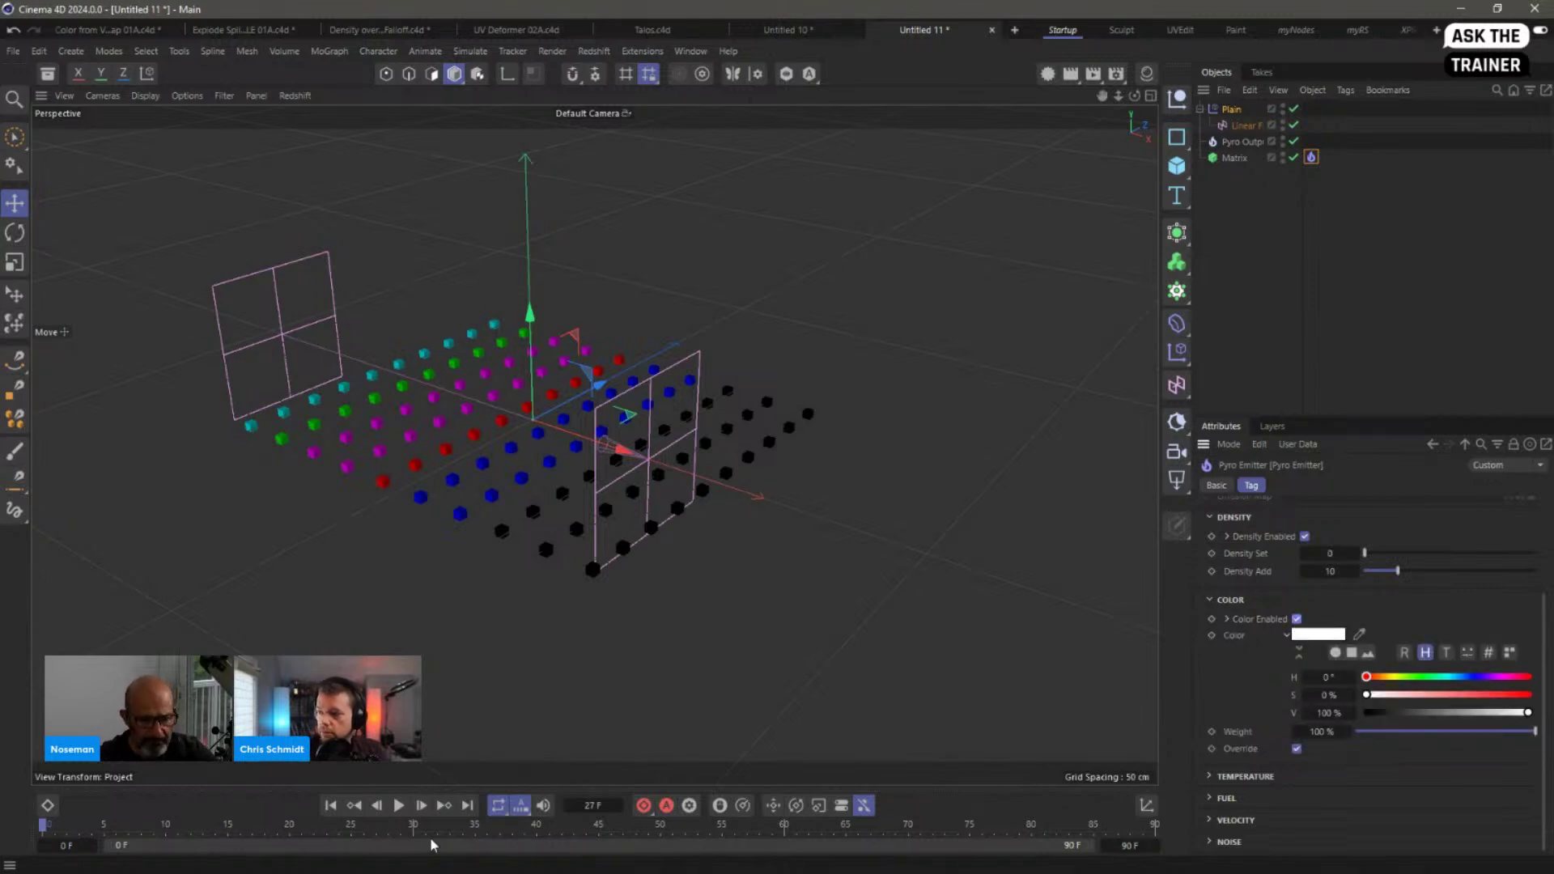
left_click(400, 806)
left_click_drag(603, 454, 869, 543)
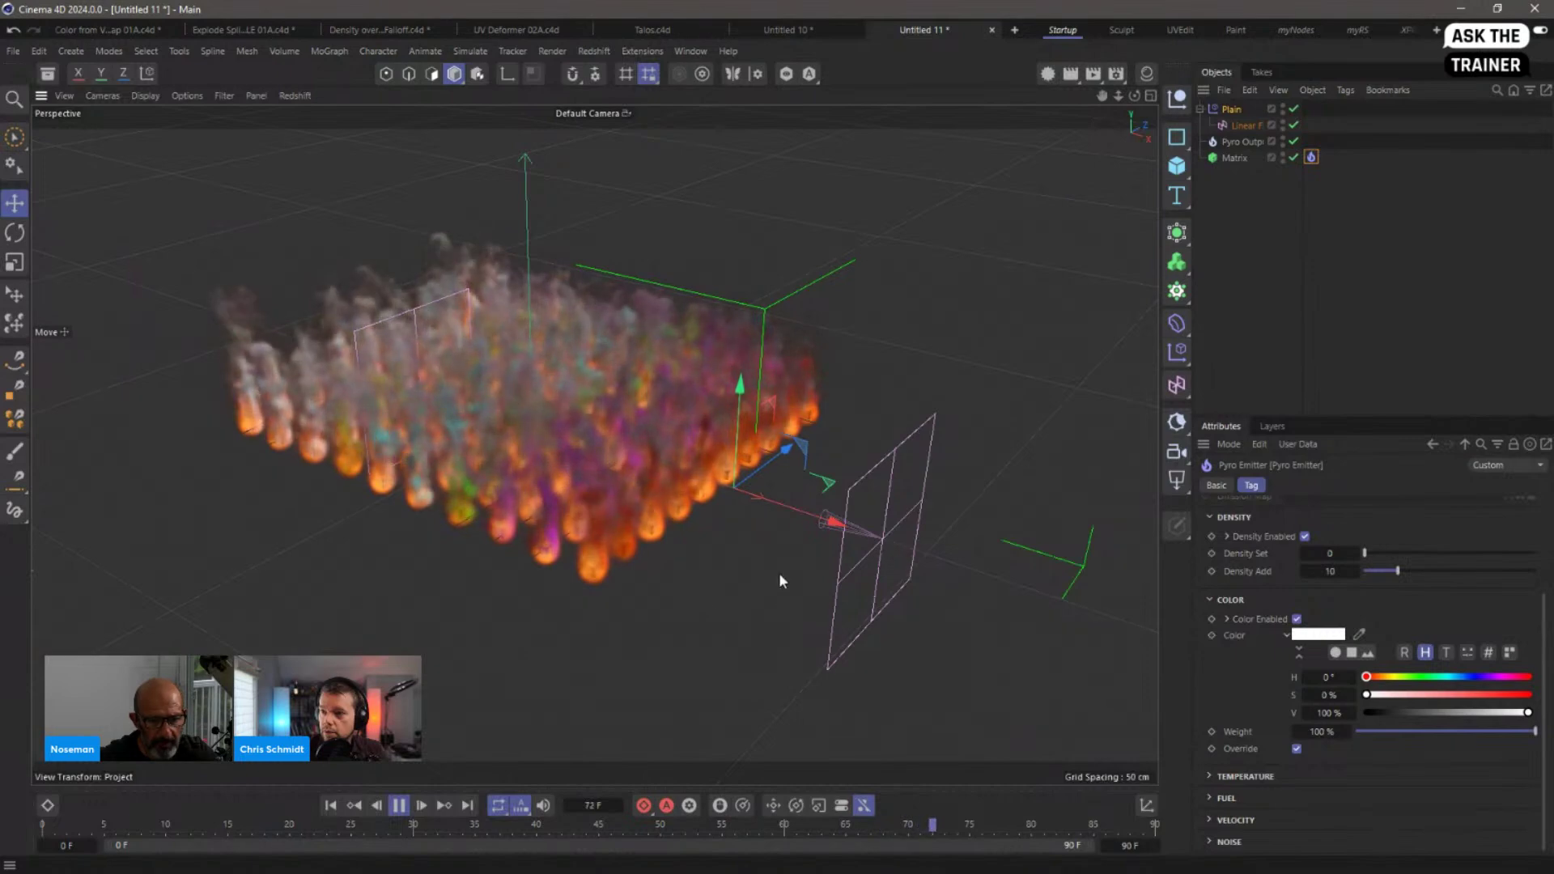
left_click(330, 805)
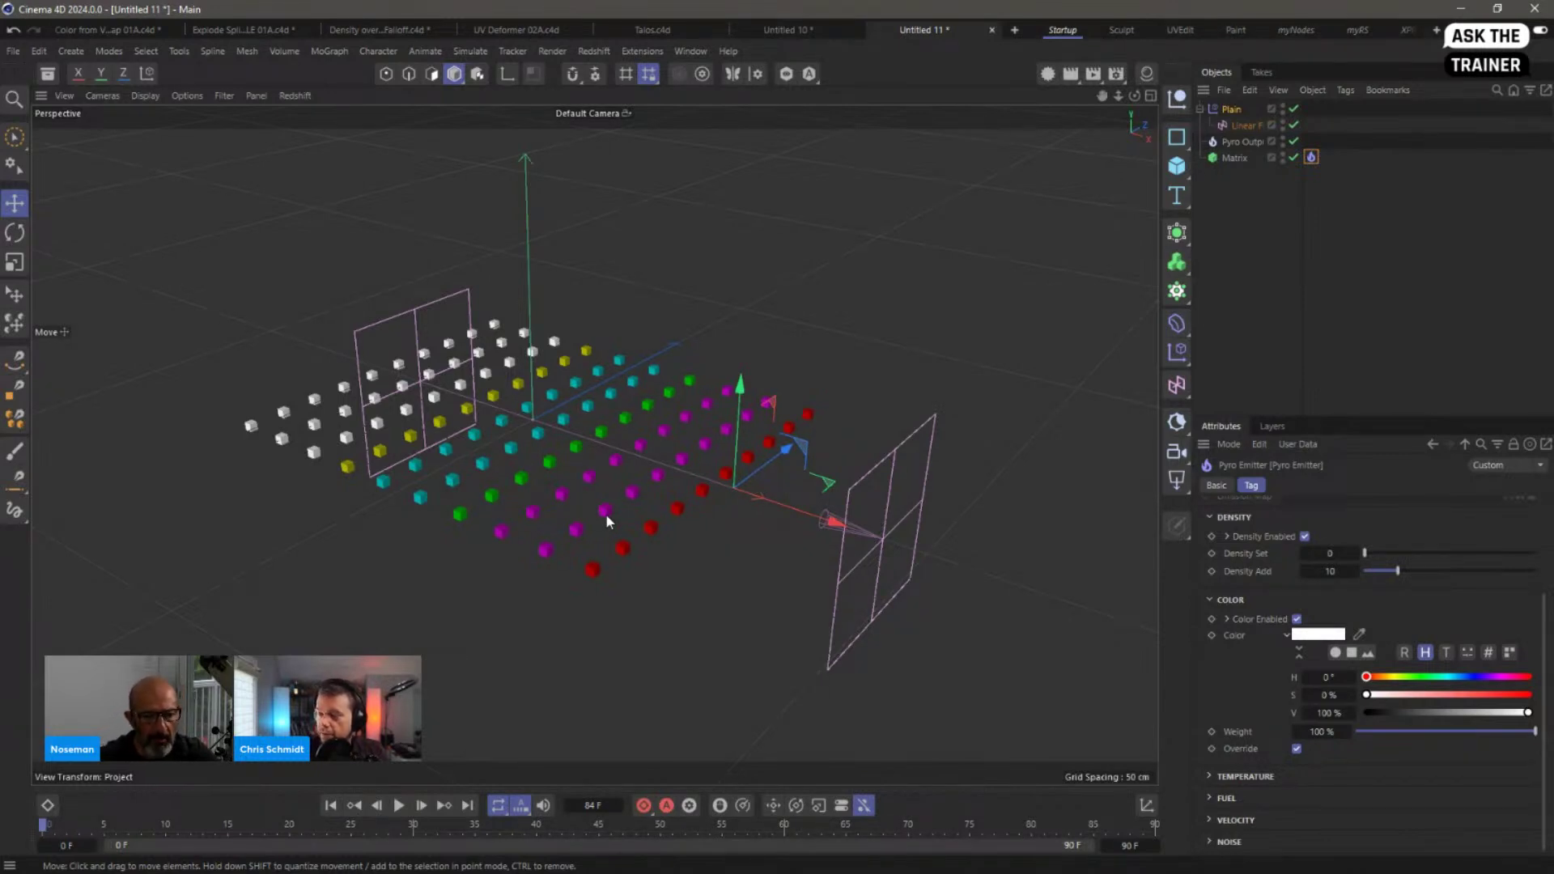
Step: Close the Matrix pyro scene and create a new empty project
left_click(1242, 182)
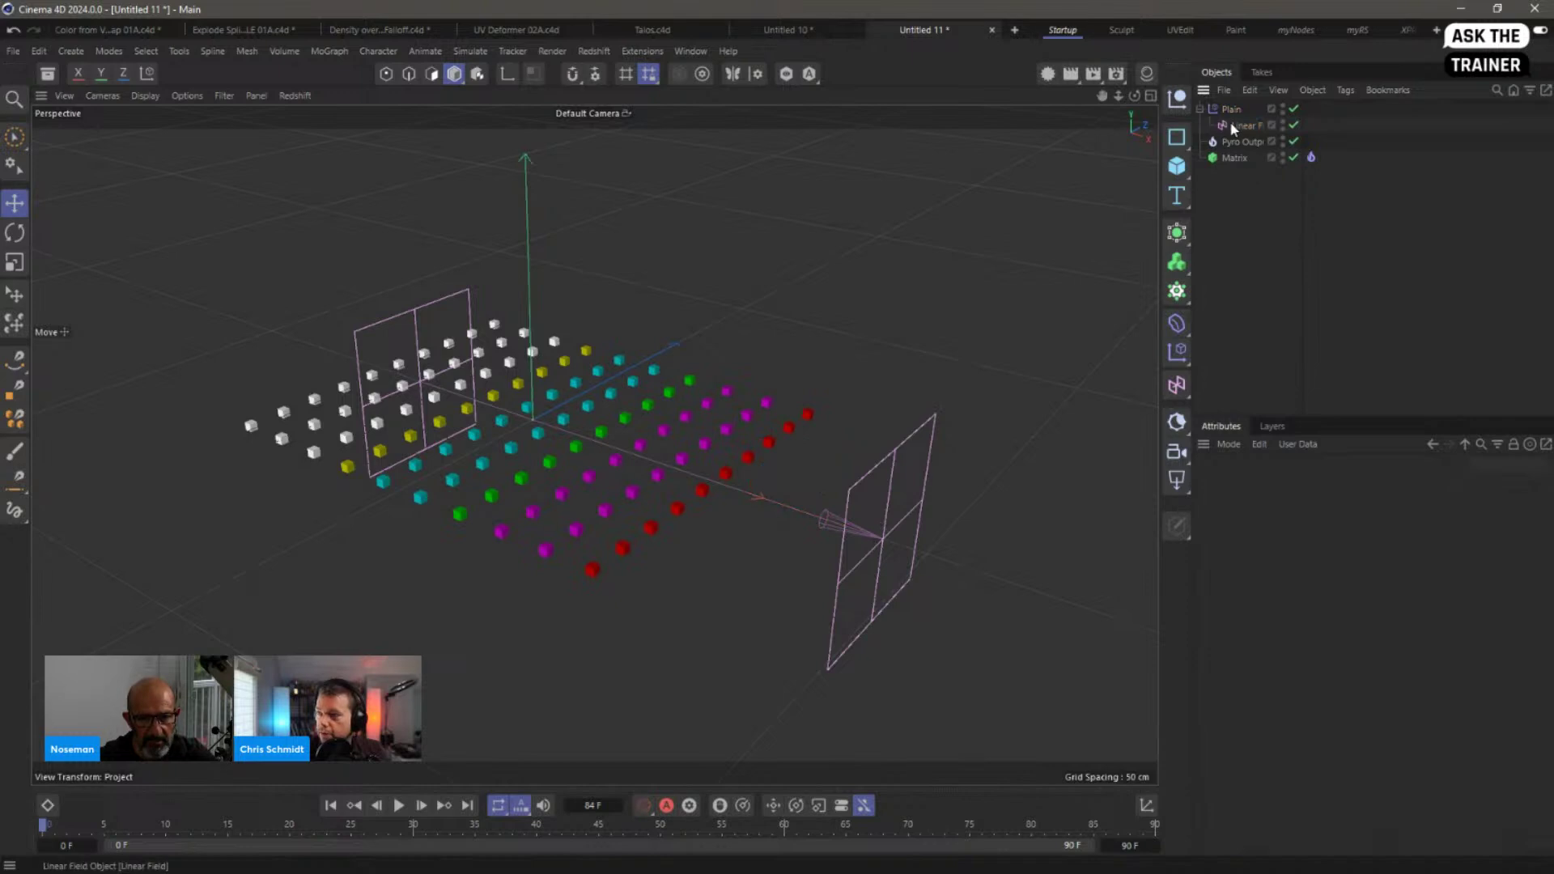
left_click(1234, 127)
left_click(1236, 208)
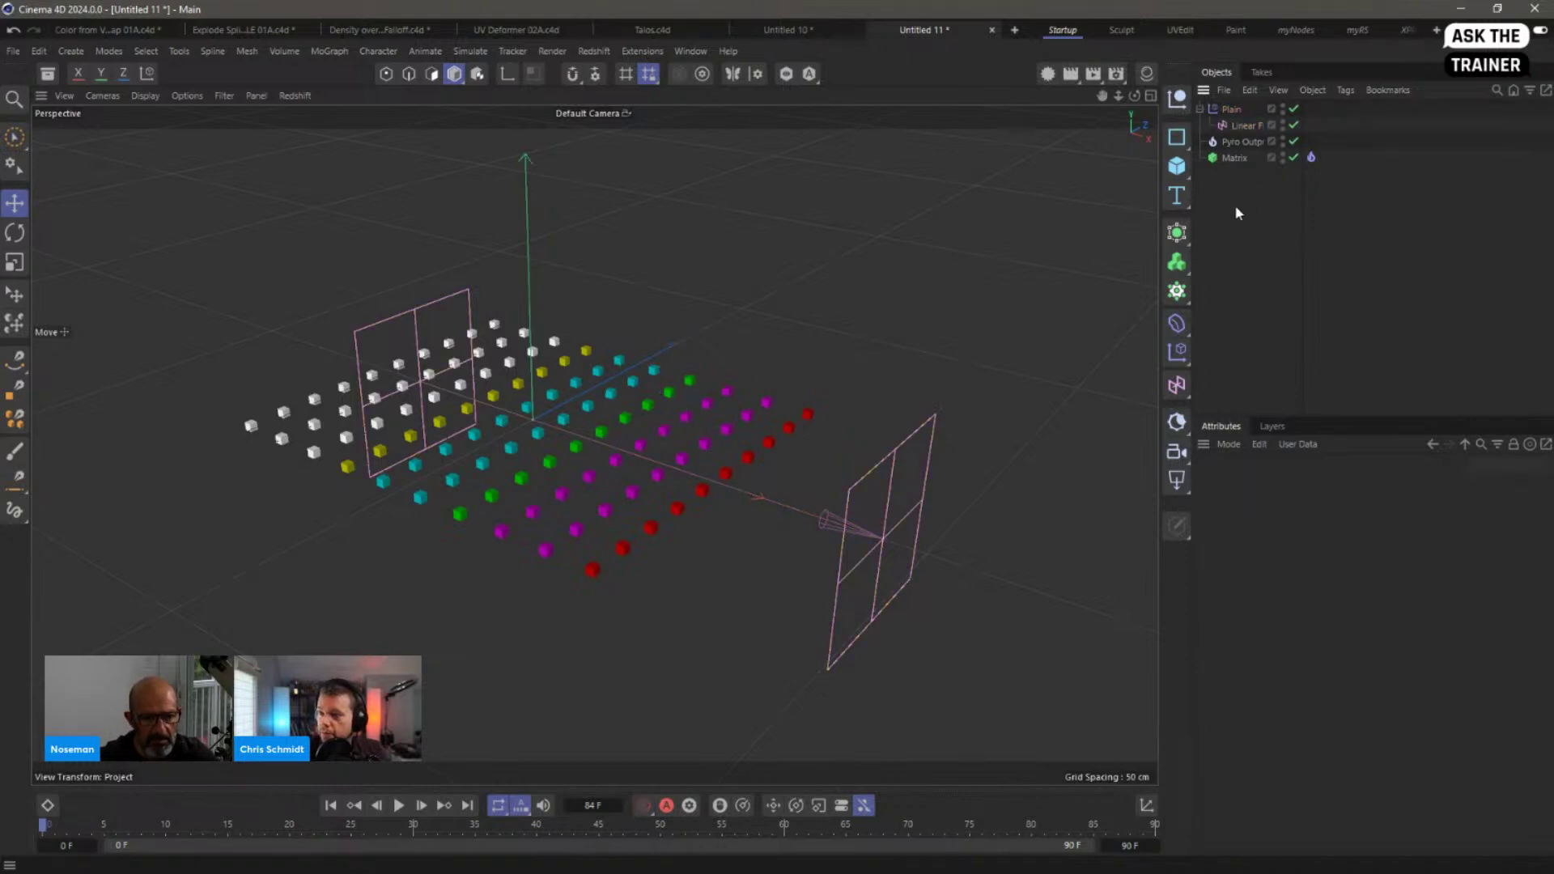
left_click(991, 30)
left_click(800, 506)
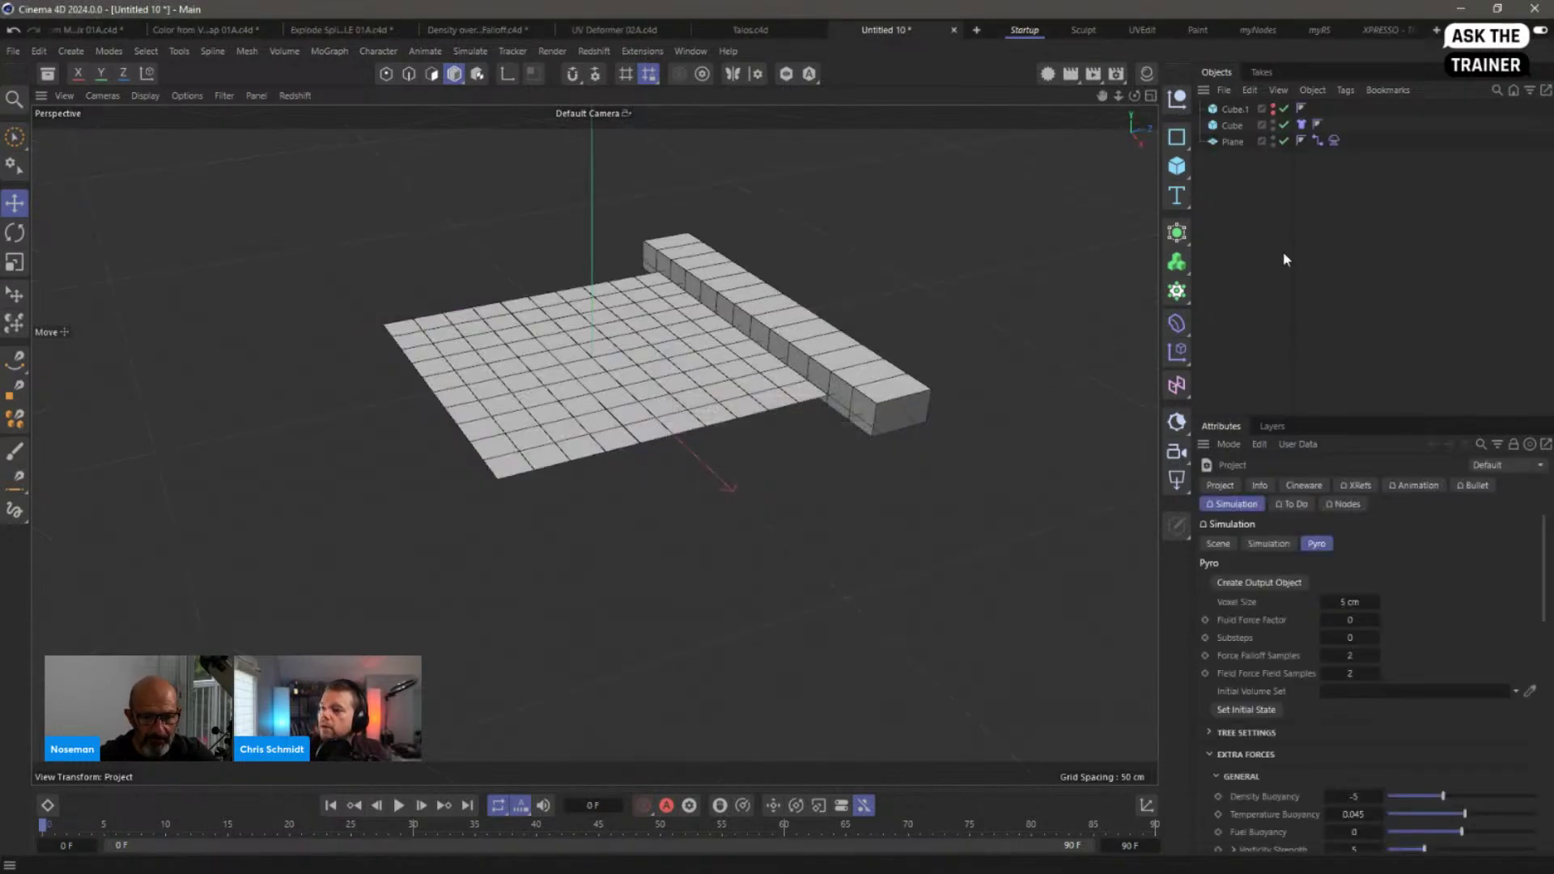
key("ctrl+n")
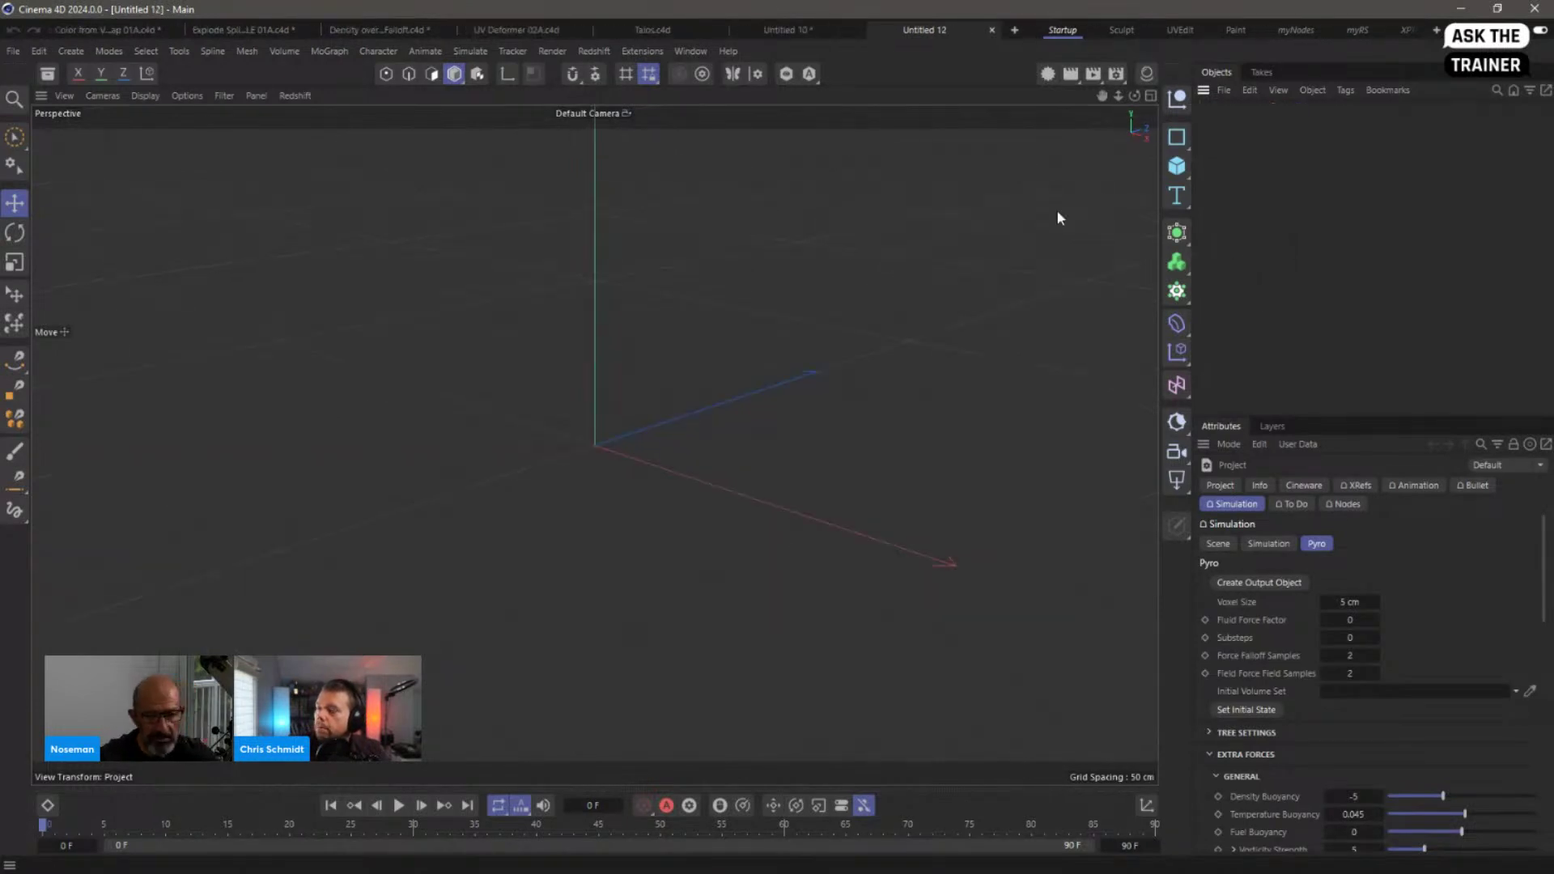
Step: Add a standard particle Emitter with a Pyro Emitter tag and play the simulation
left_click(472, 51)
left_click(502, 196)
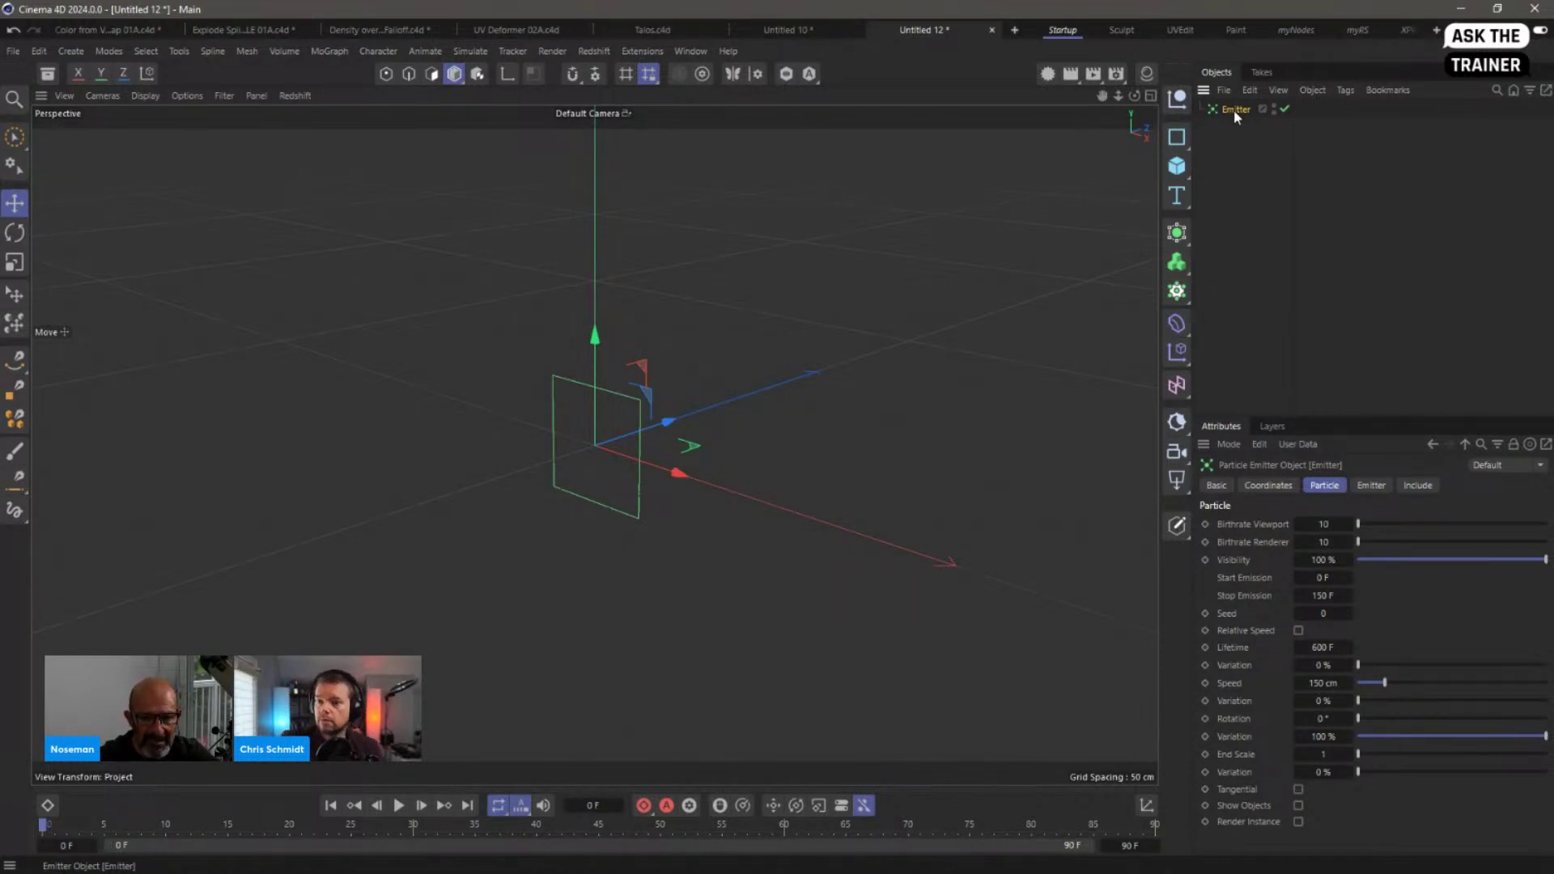
right_click(1235, 112)
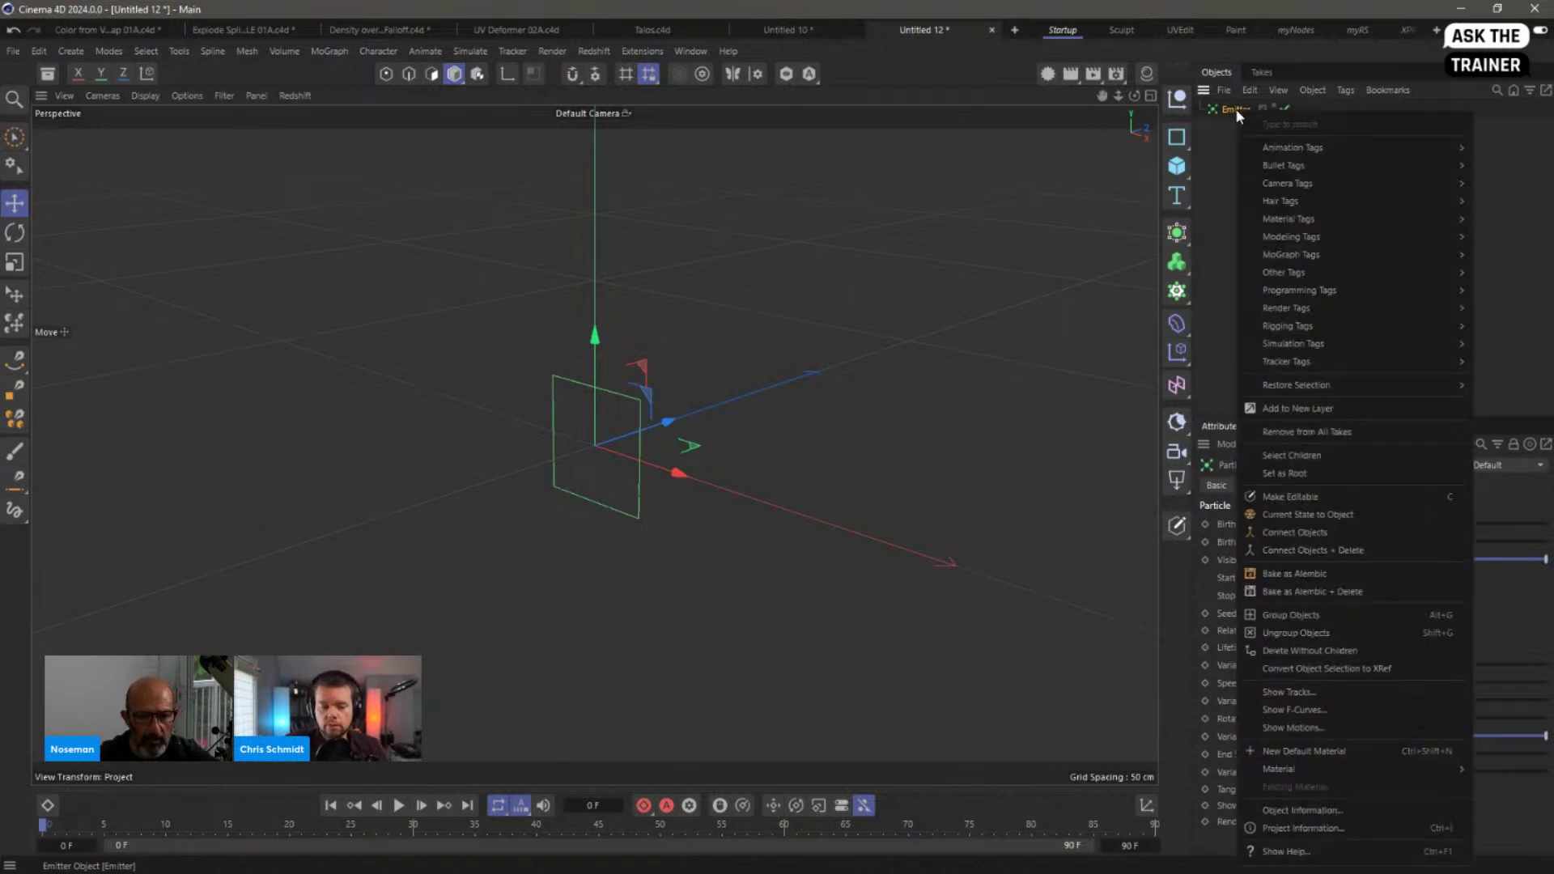
mouse_move(1321, 348)
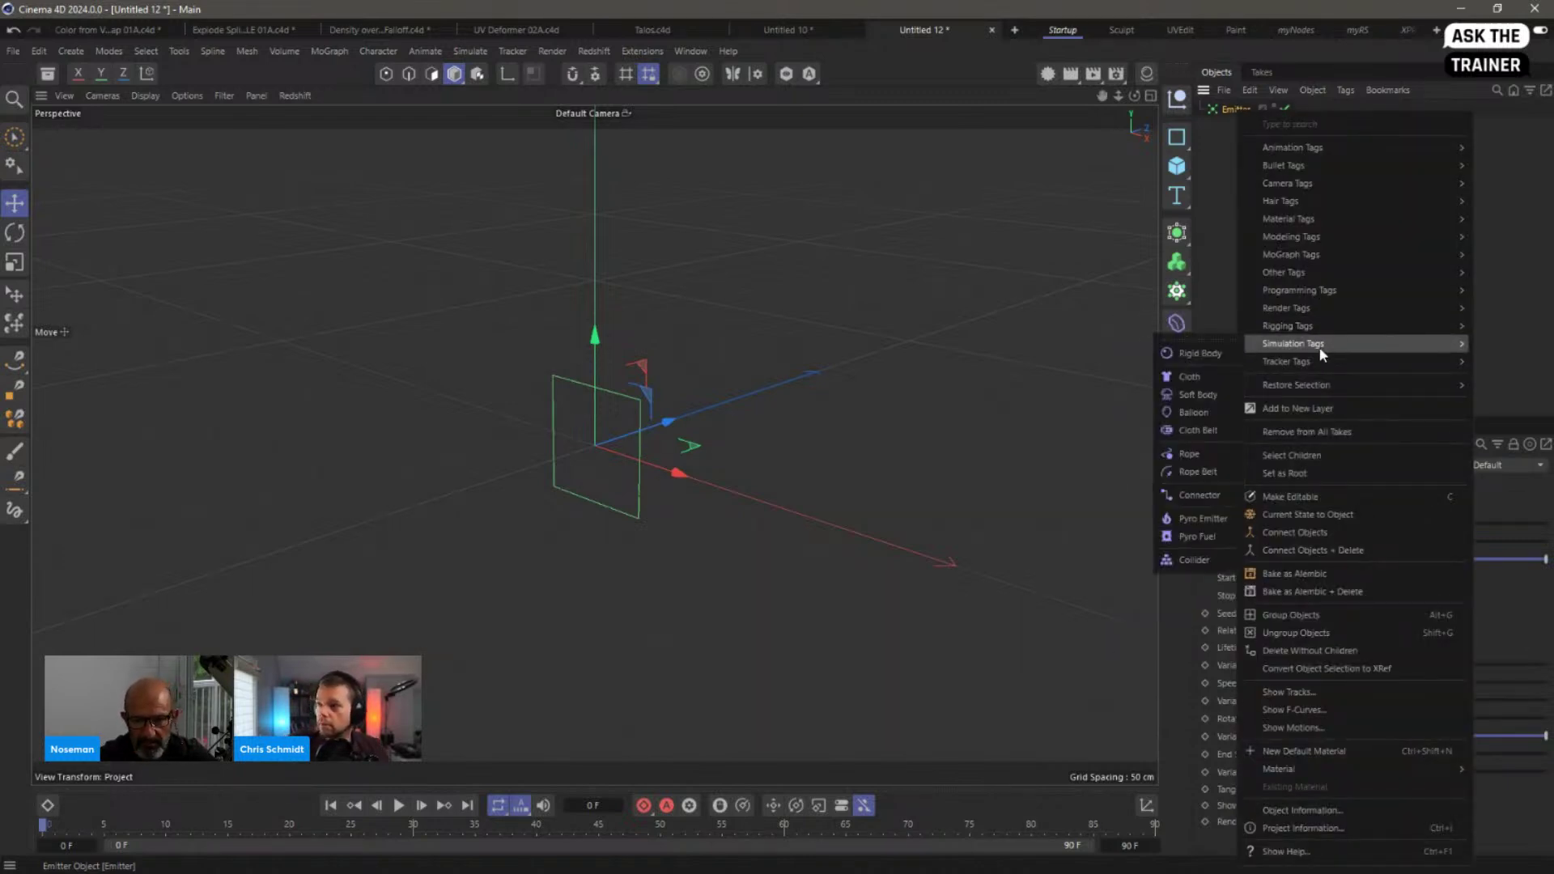
left_click(1204, 519)
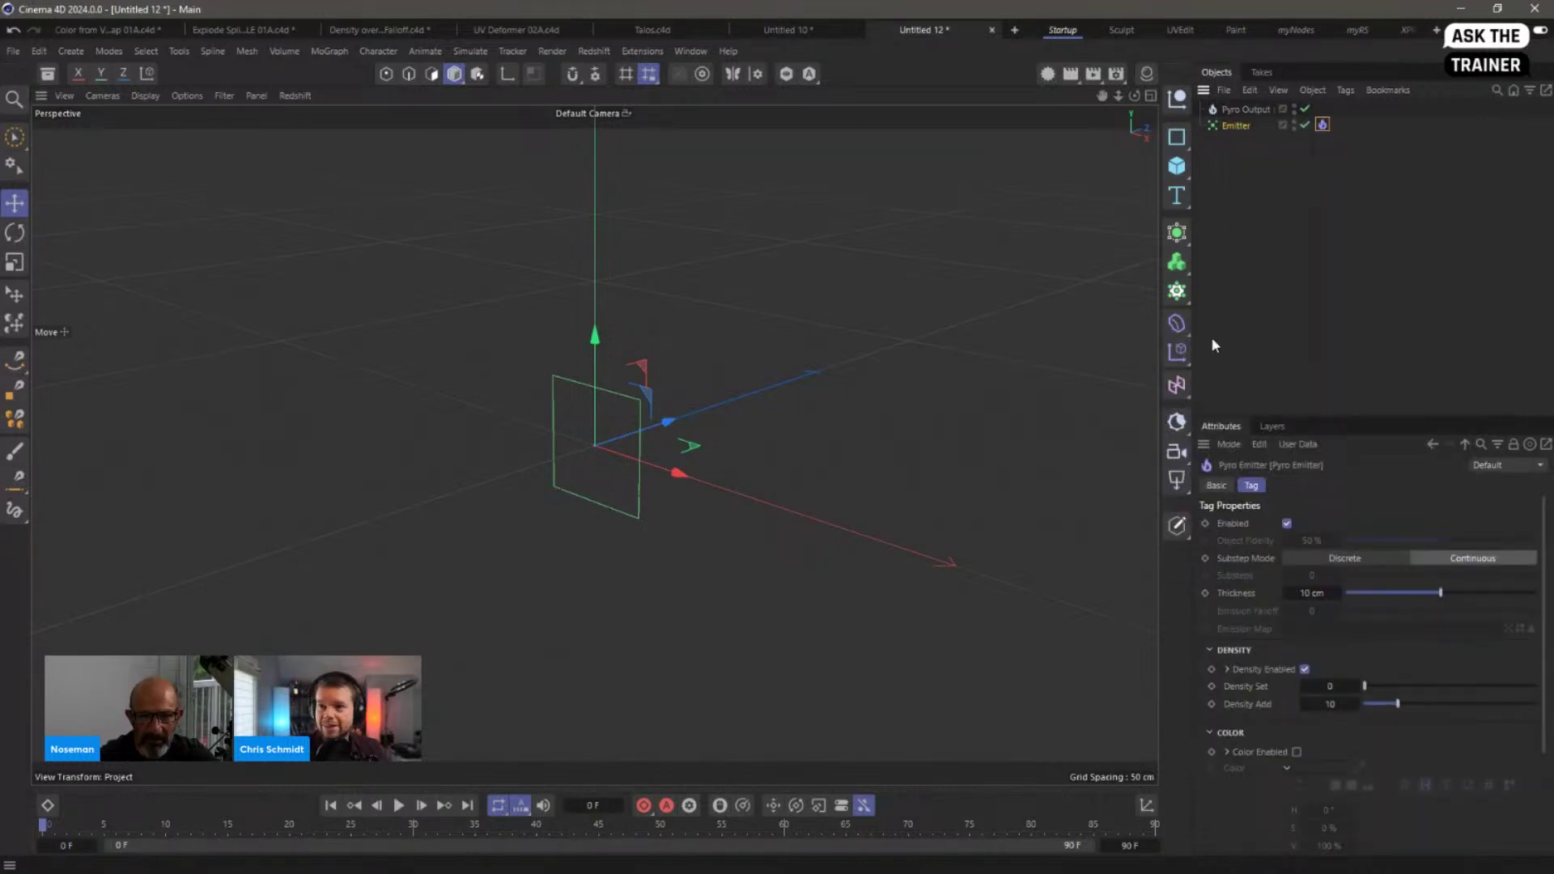
left_click(400, 806)
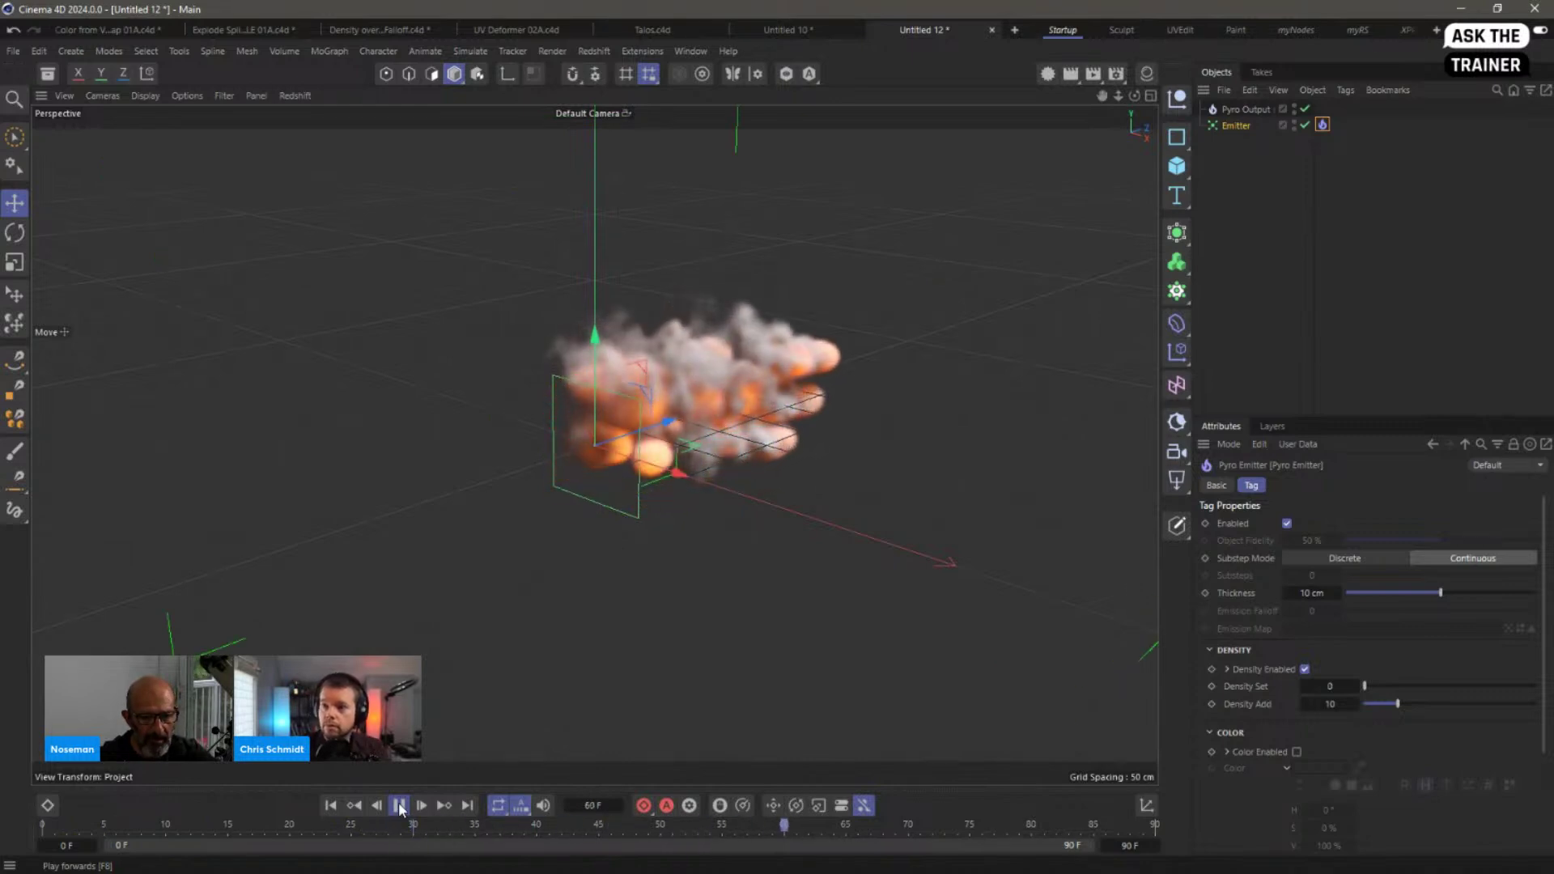
Step: Stop the particle emitter simulation and close its untitled project without saving
left_click(399, 806)
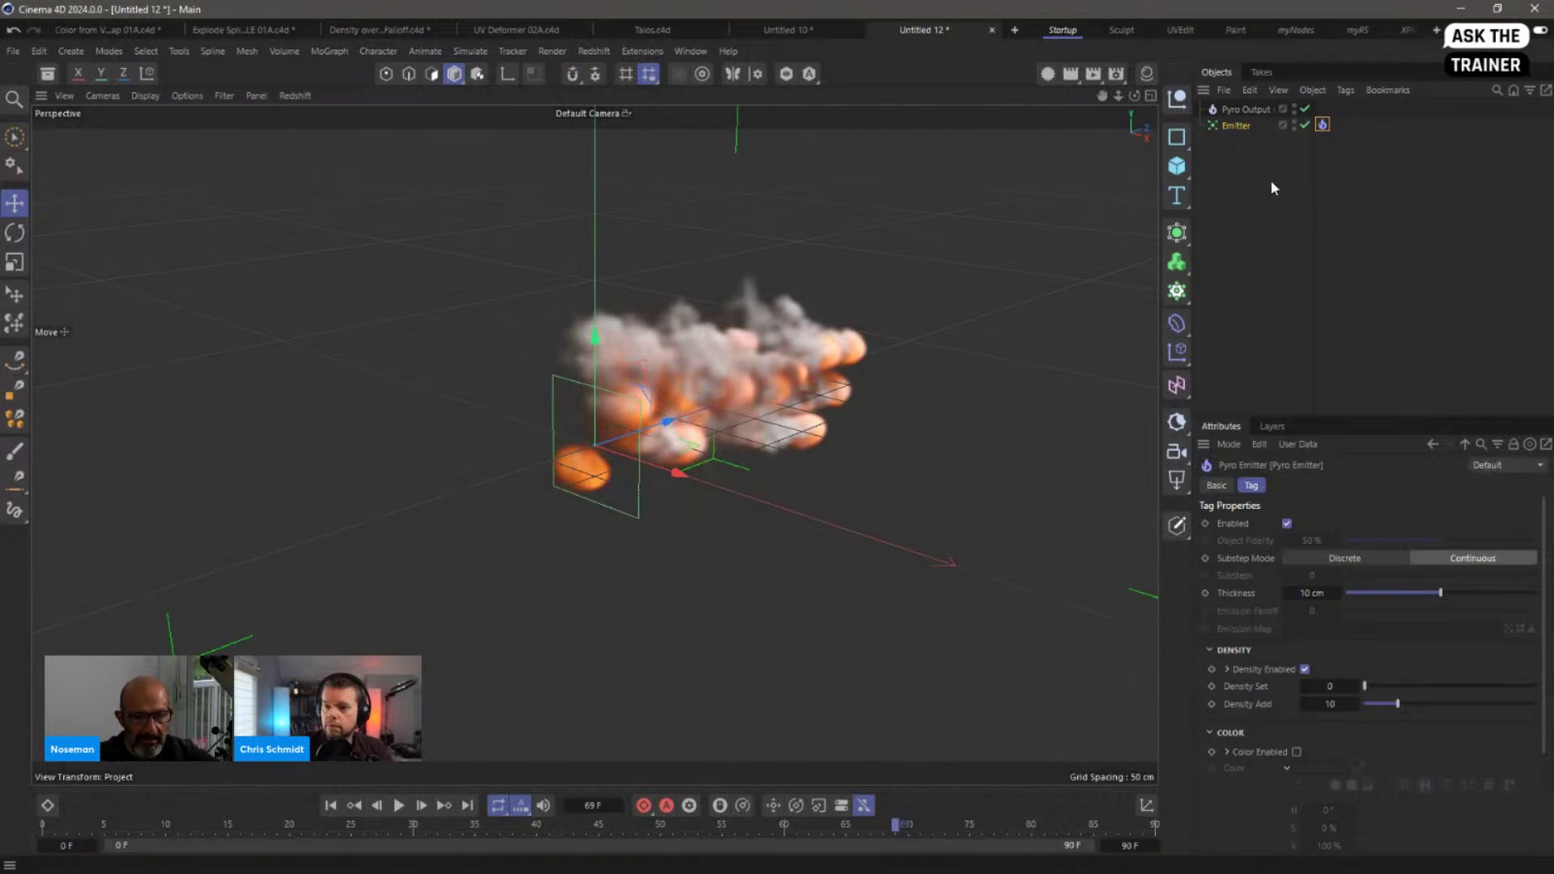
left_click(992, 30)
left_click(808, 505)
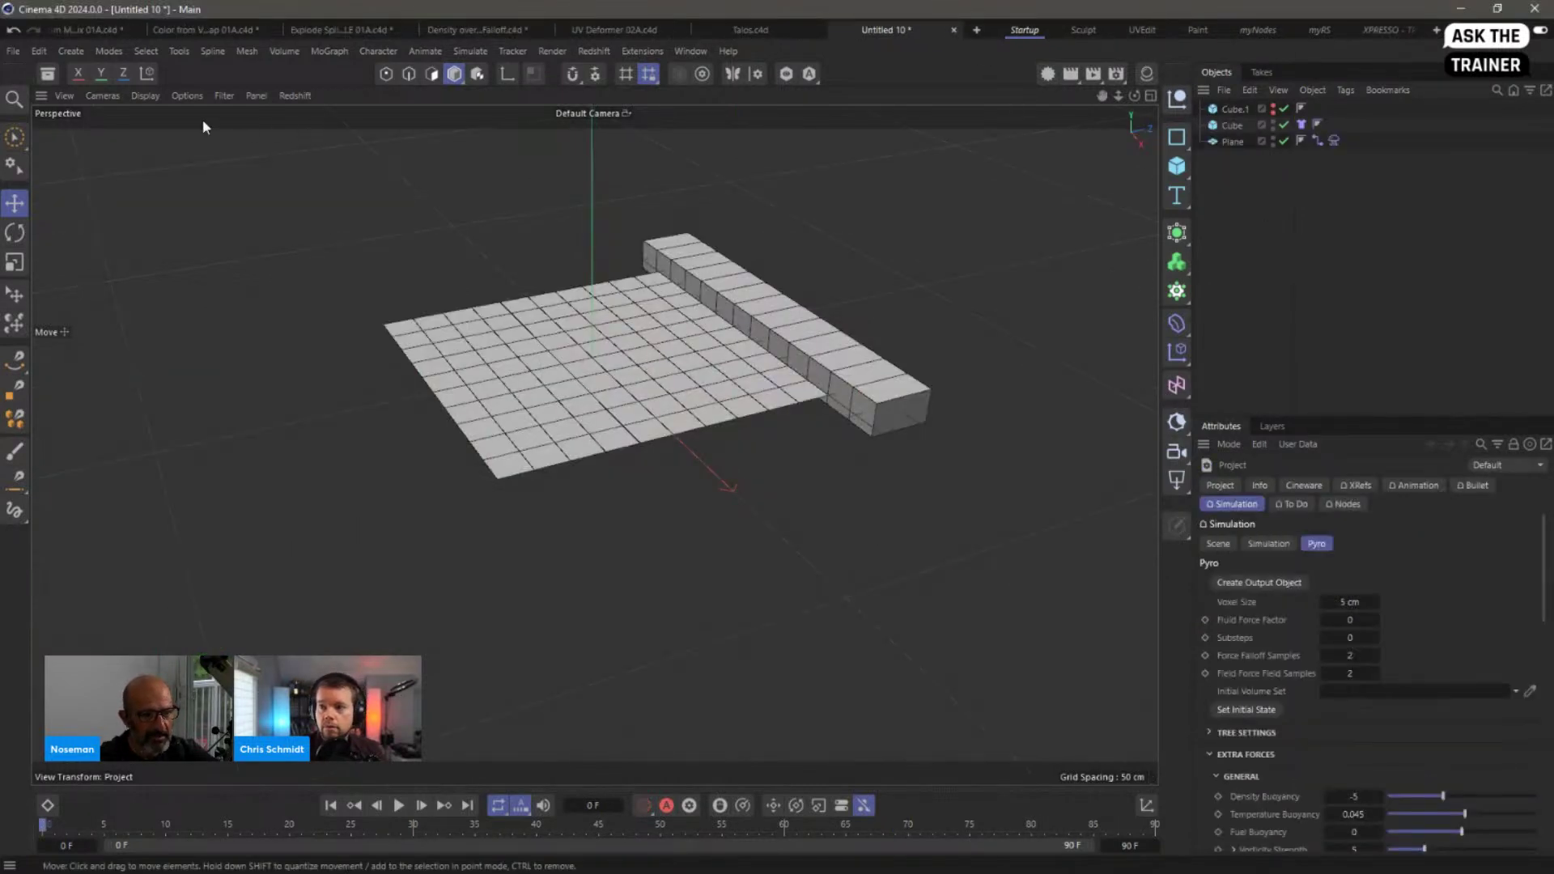
Step: Switch to the Density over Age 02A Falloff project and examine the XPresso node network on its TP null
left_click(198, 30)
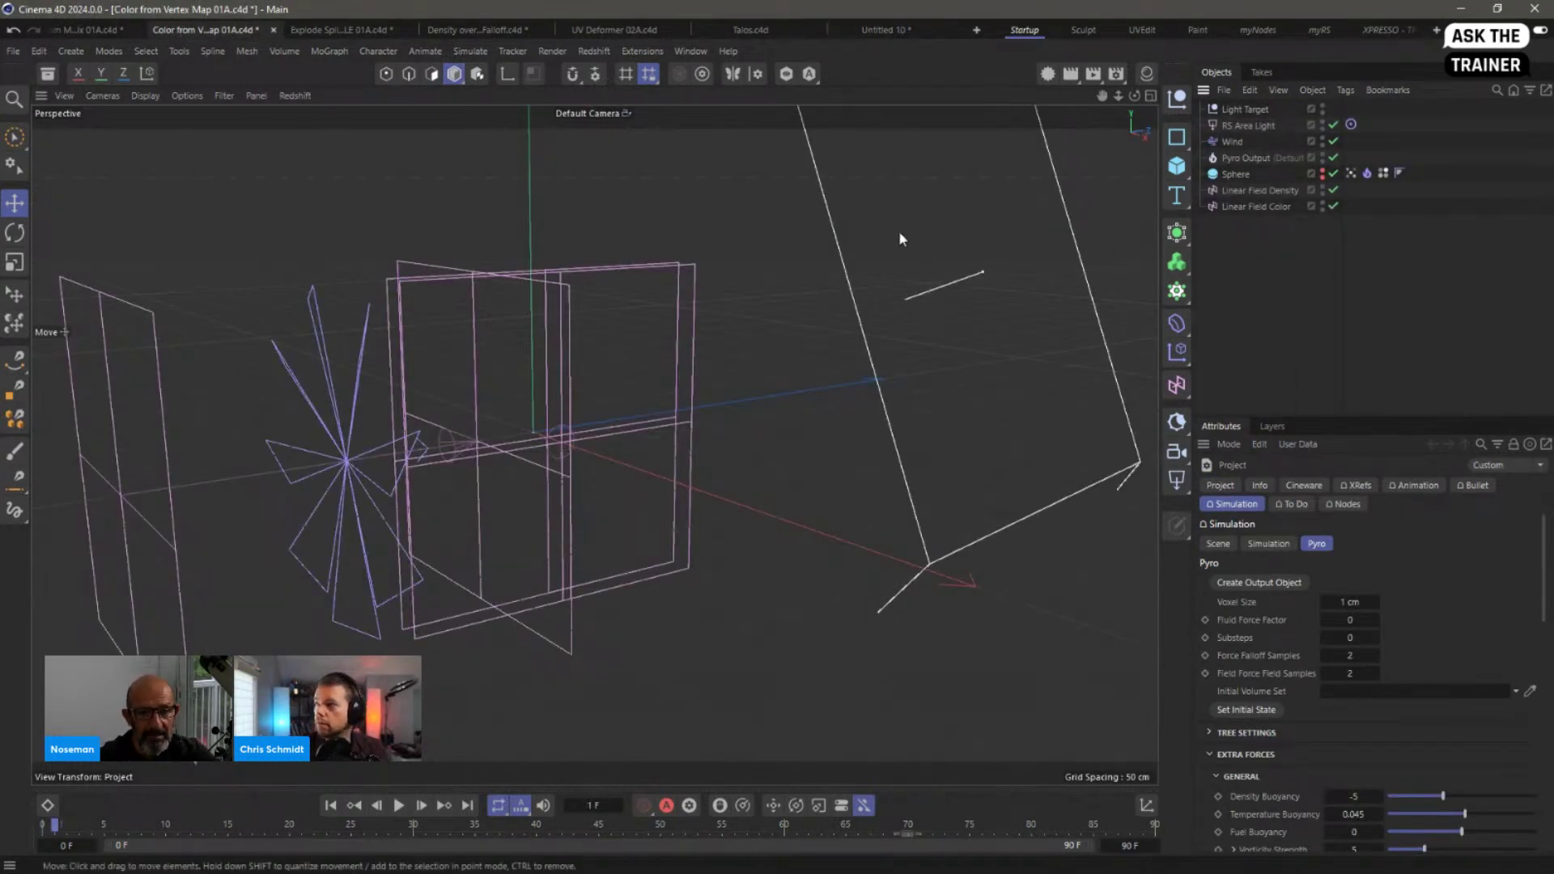
left_click(452, 28)
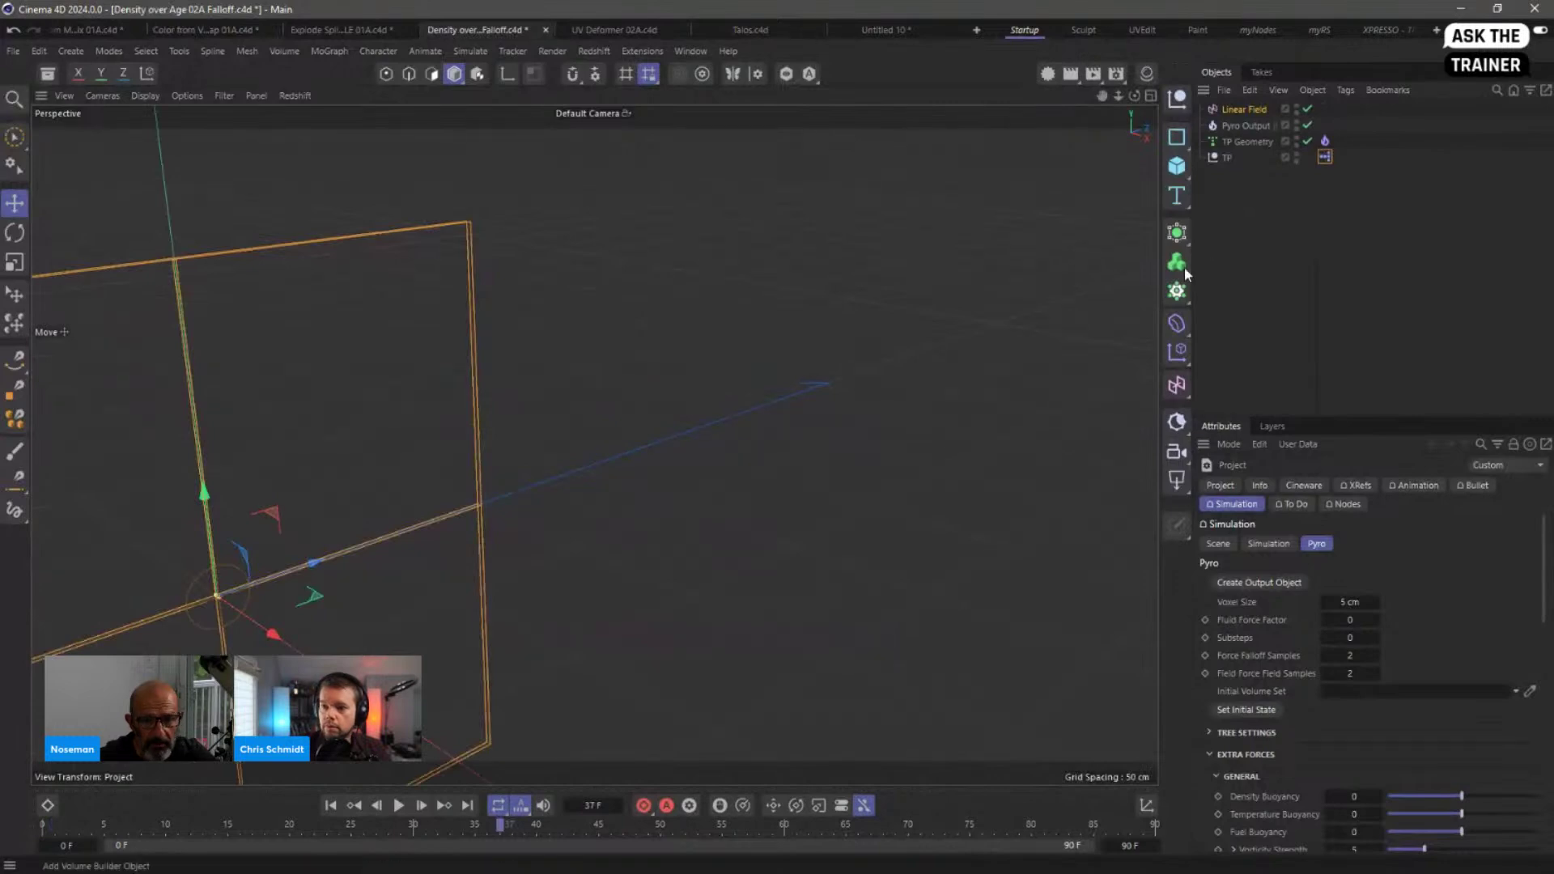
left_click(1276, 250)
left_click(1325, 157)
double_click(1326, 157)
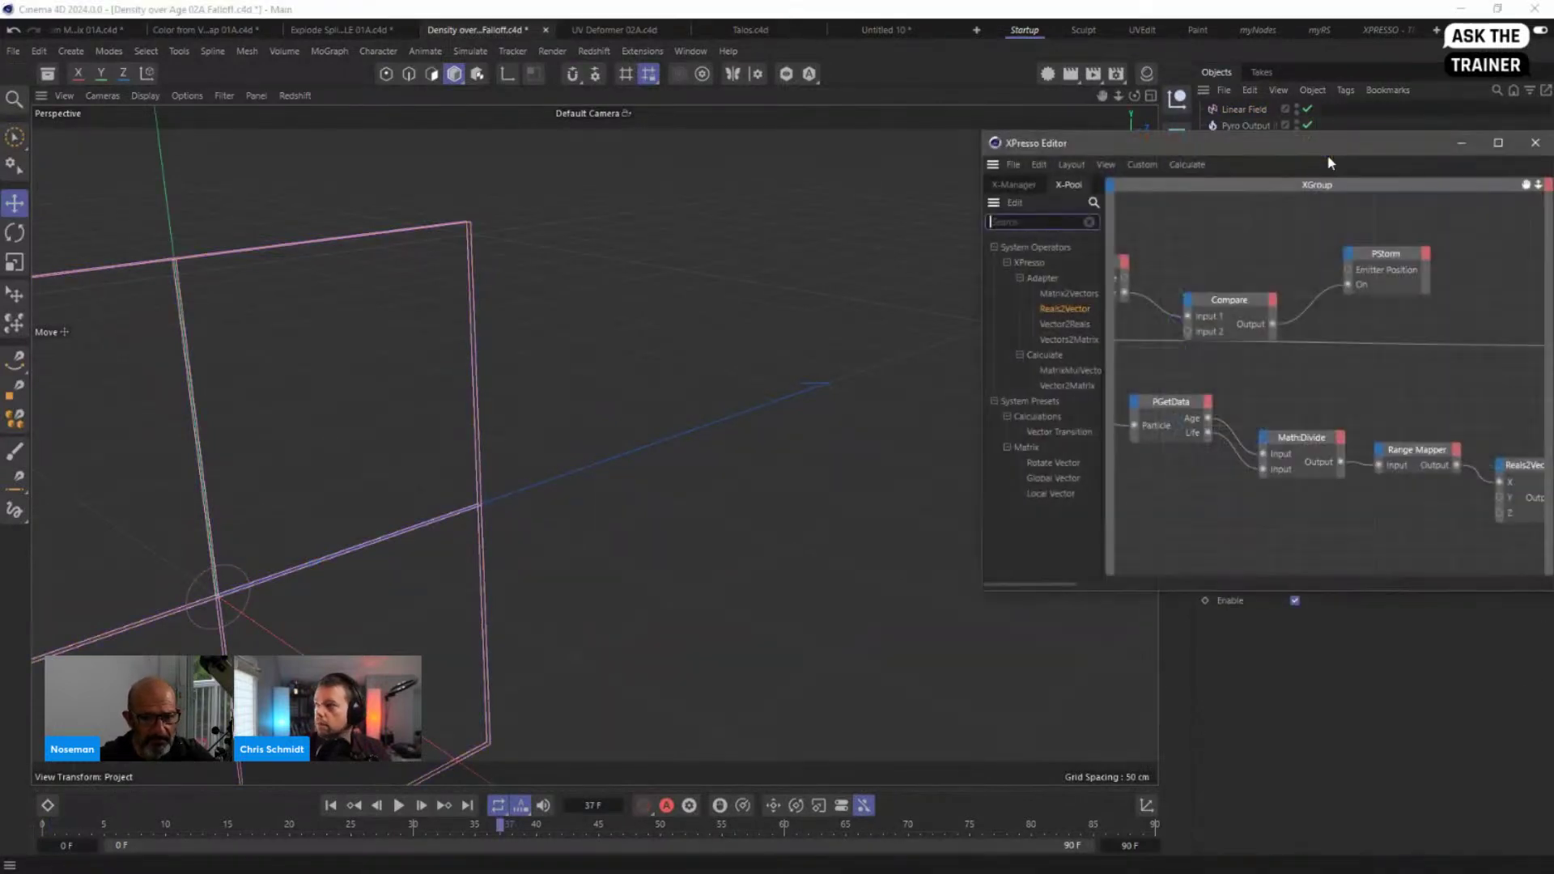
left_click_drag(1327, 143, 908, 191)
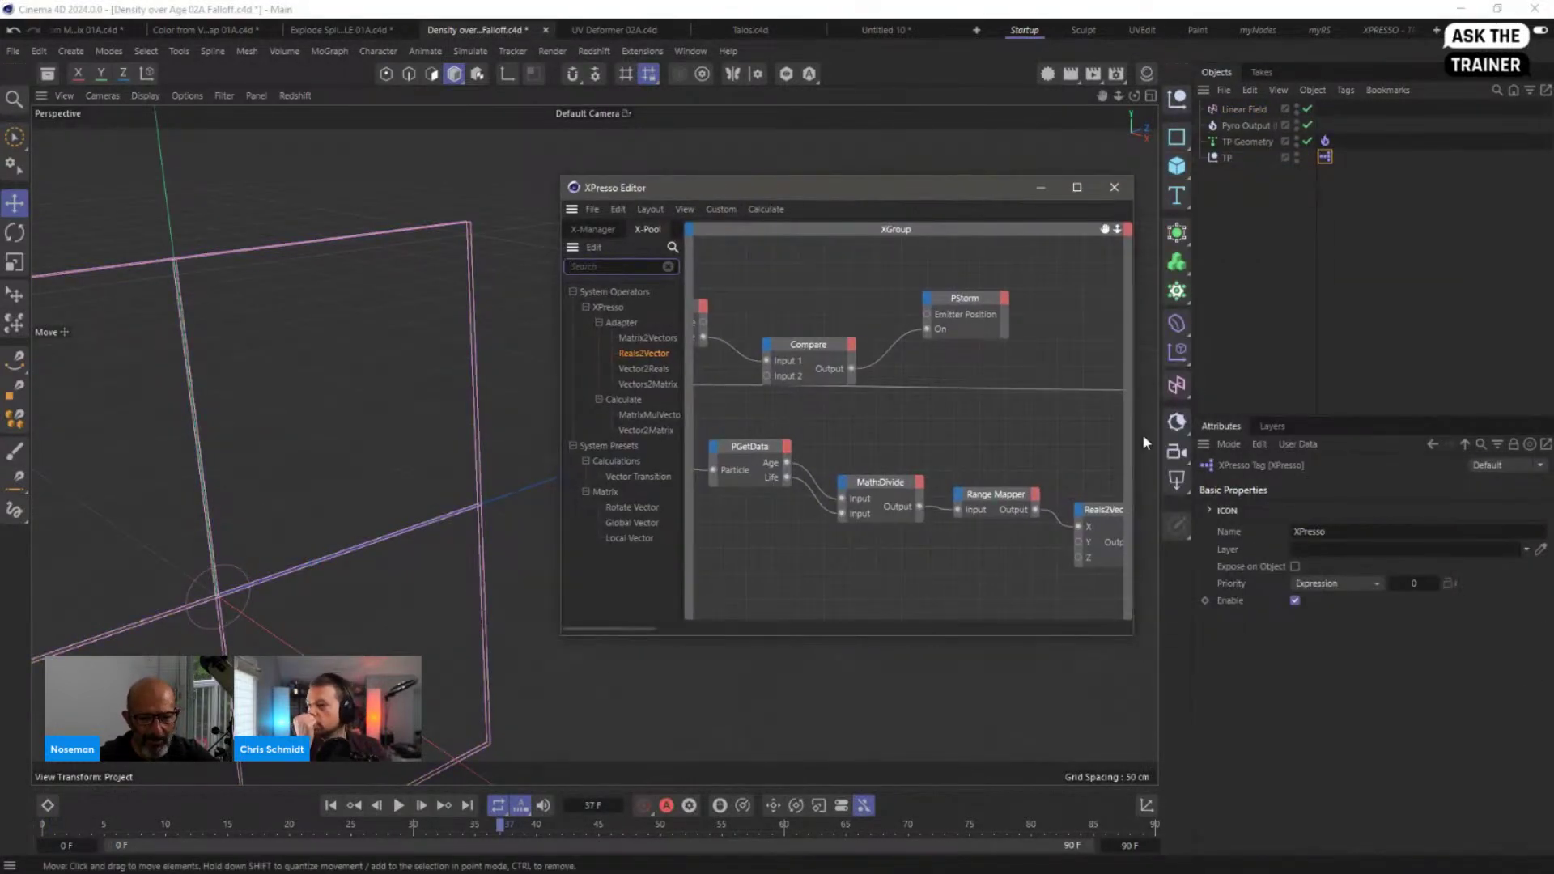
left_click(1114, 187)
Step: Play the Thinking Particles pyro simulation in the Density over Age project from a wider view, and rewind it
left_click(399, 806)
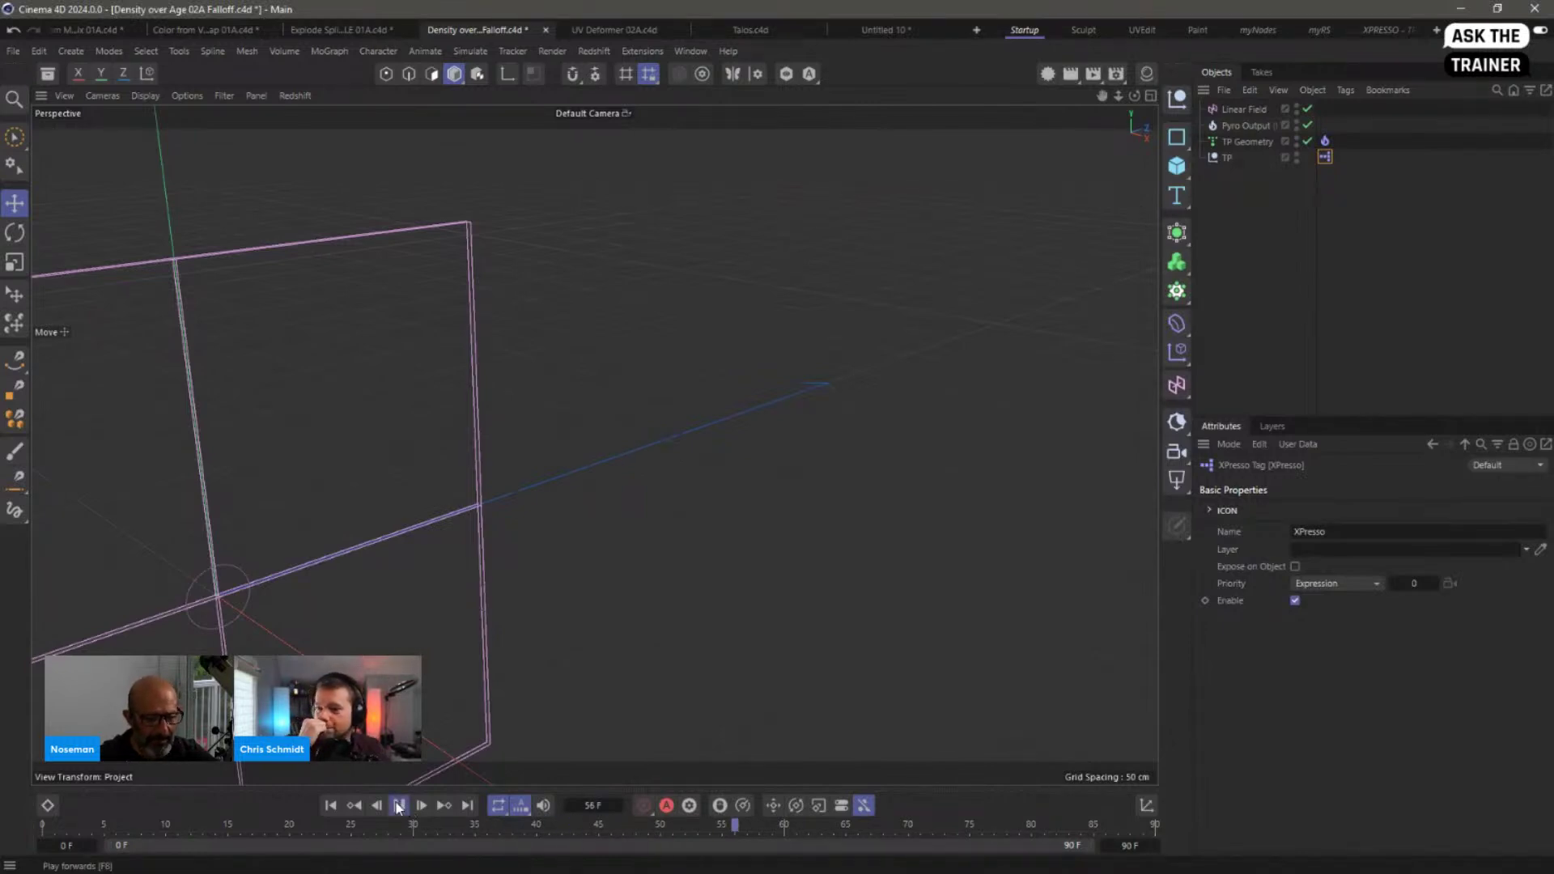
left_click(398, 805)
left_click(398, 806)
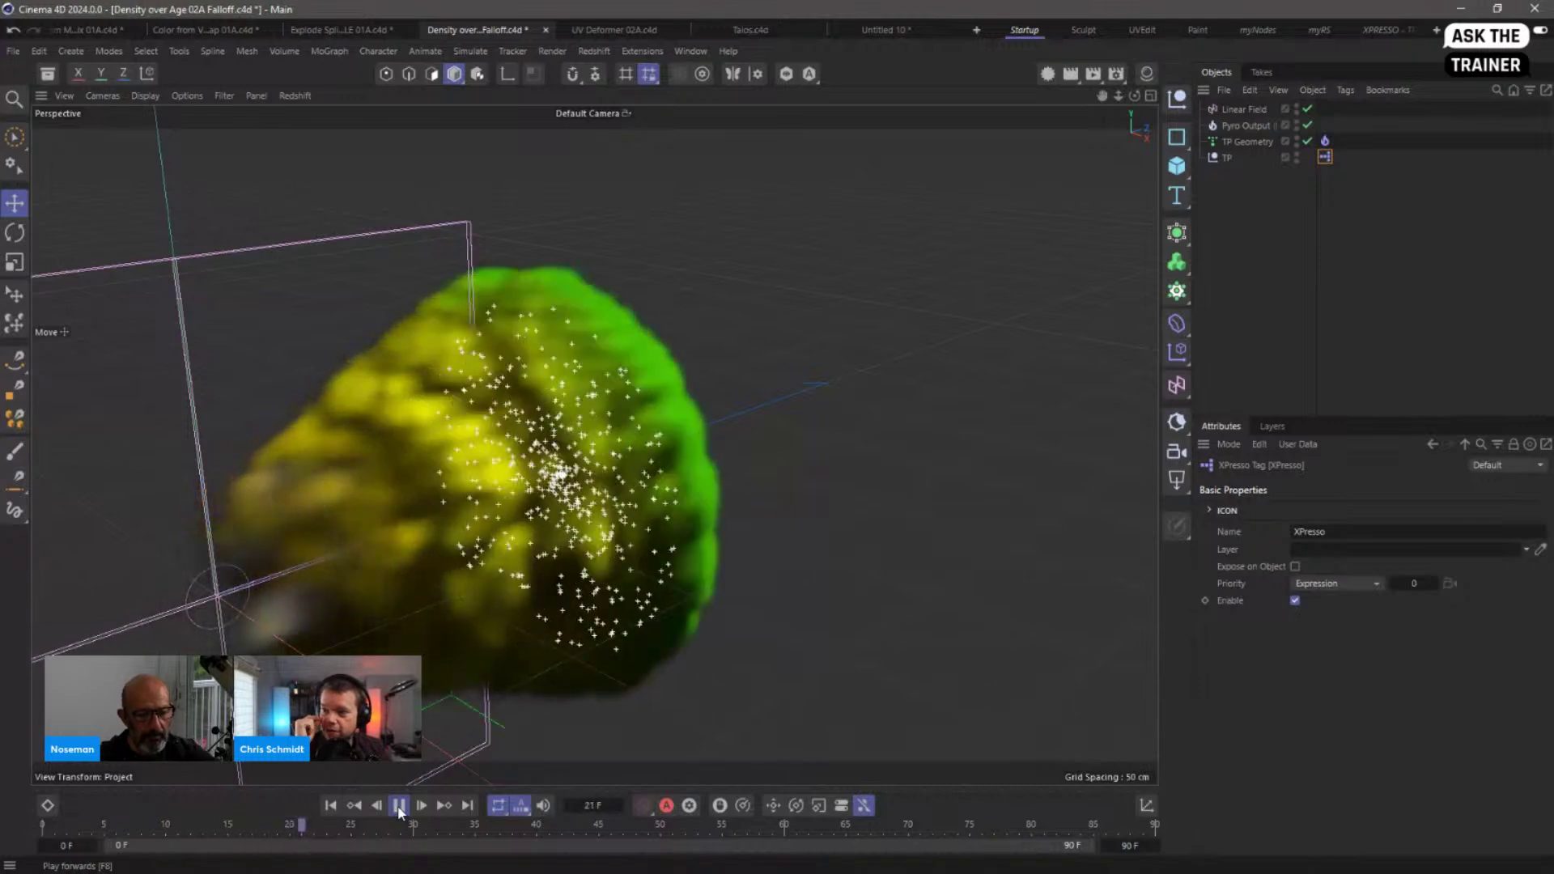
left_click(398, 806)
scroll(572, 567, "down", 5)
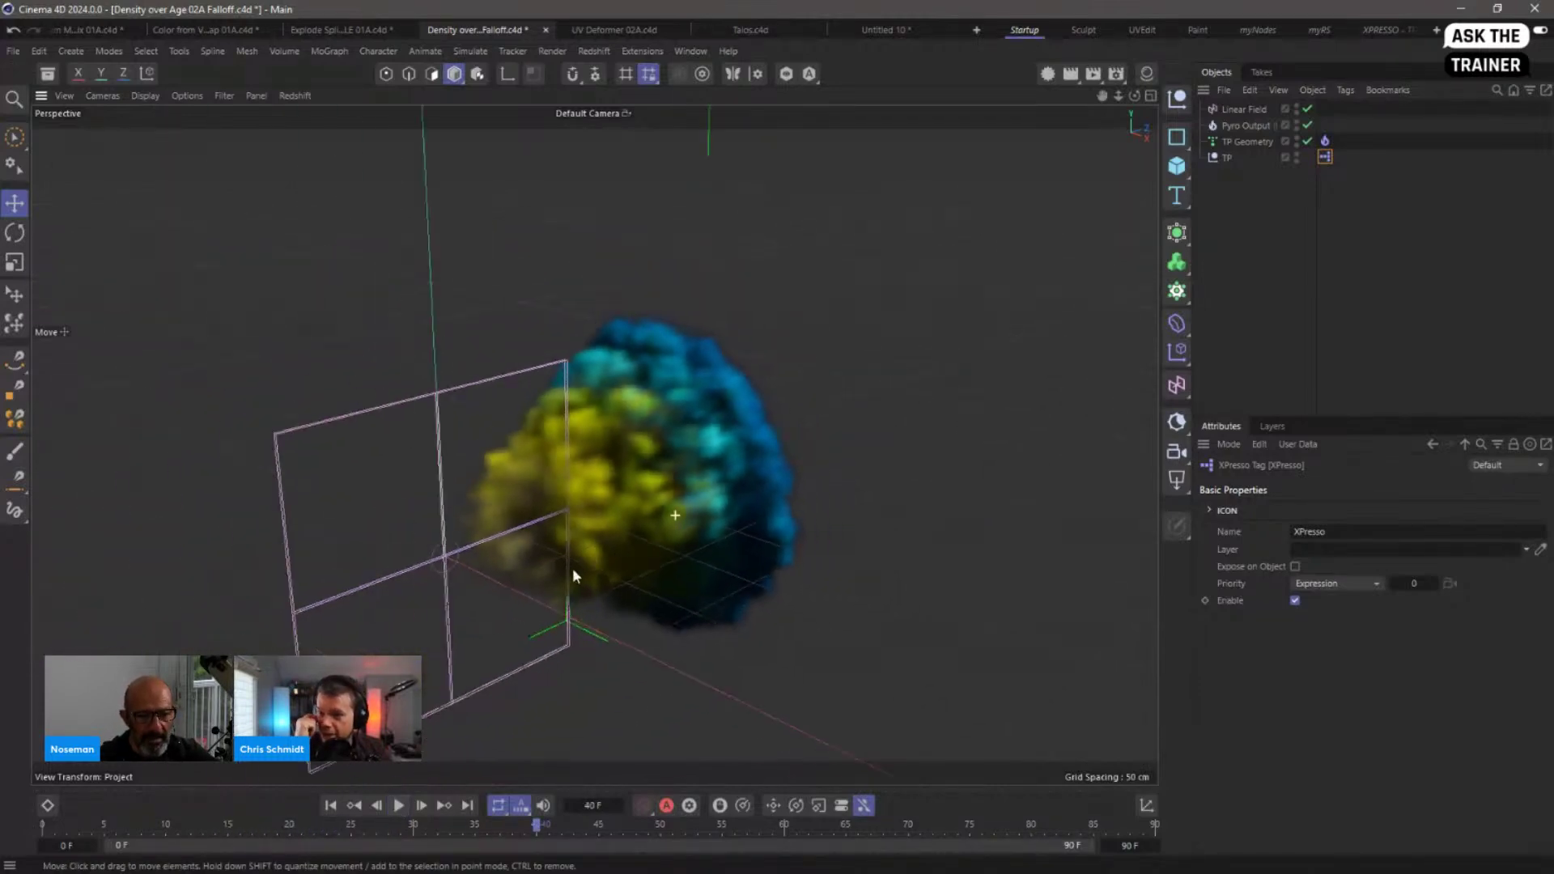
left_click(398, 805)
left_click(400, 806)
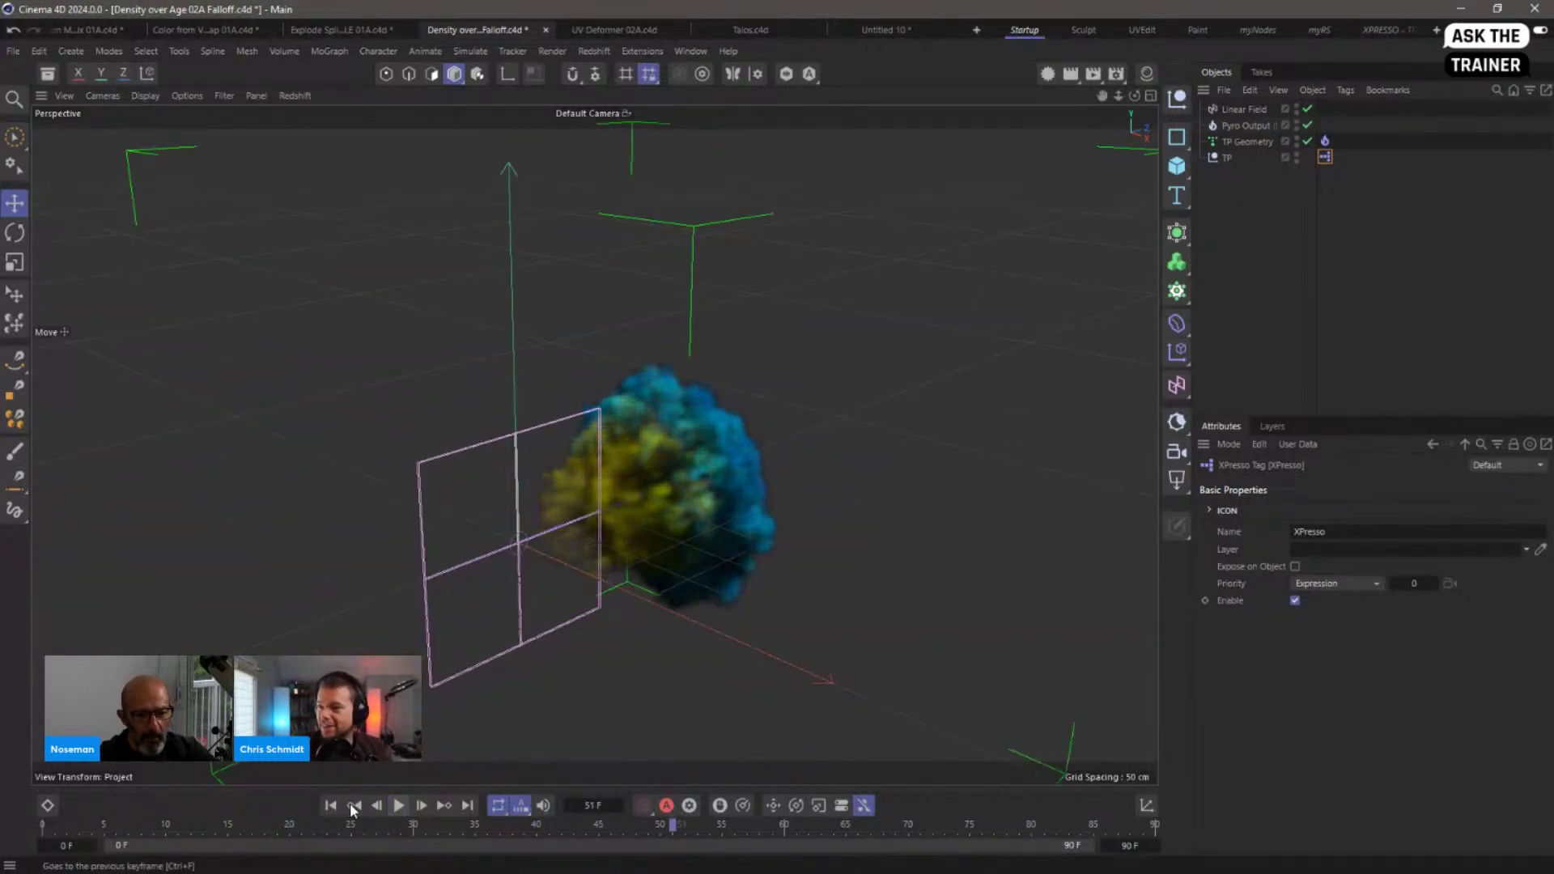
left_click(330, 805)
left_click(1257, 281)
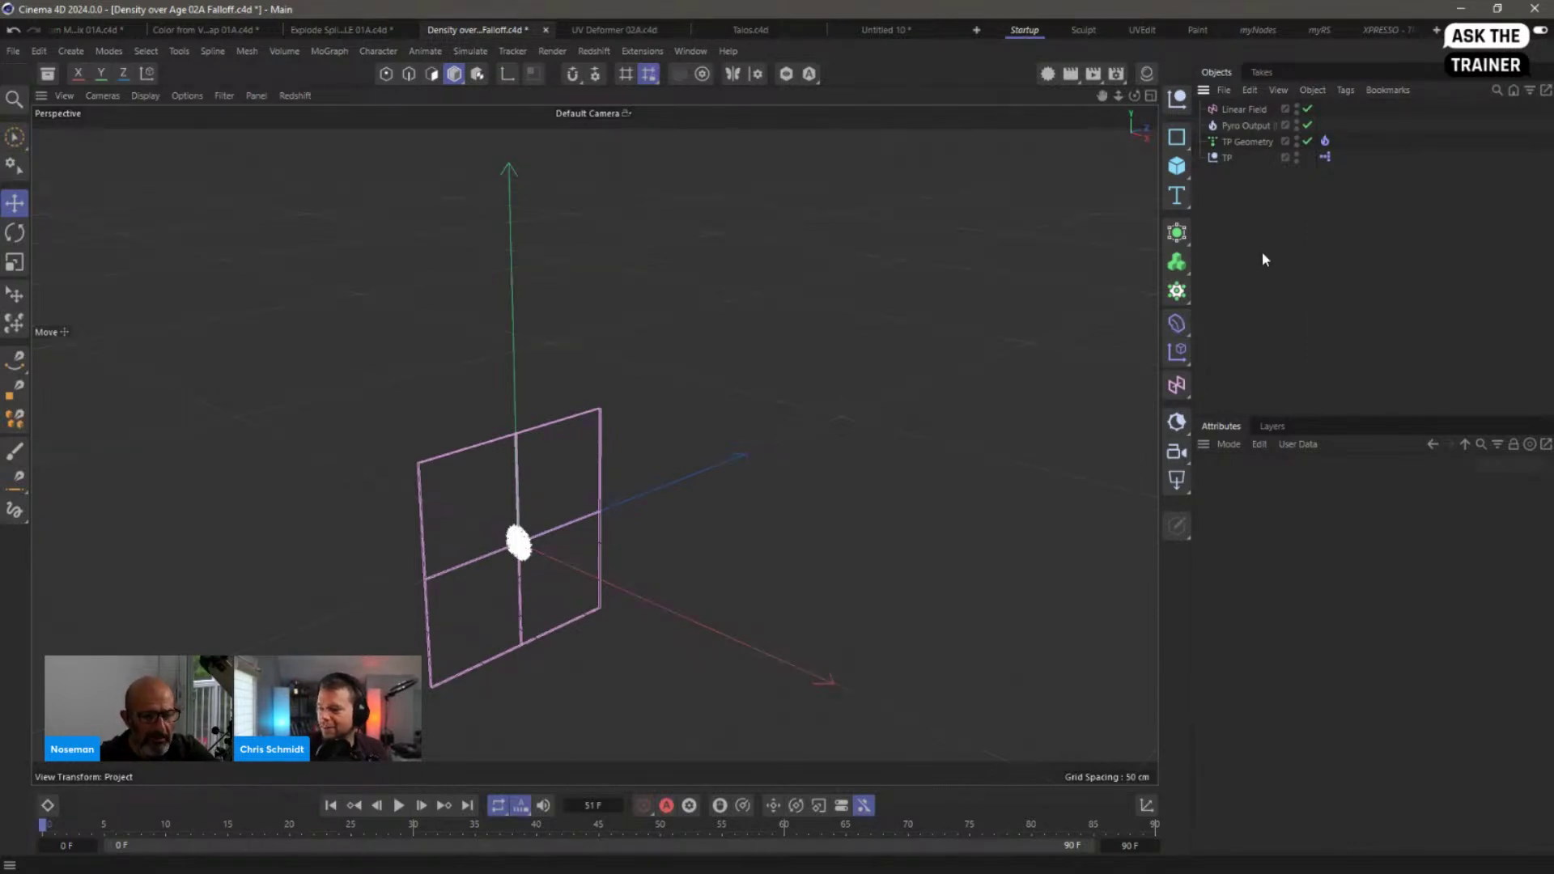
Step: Create a new empty project containing a null named TP
key("ctrl+n")
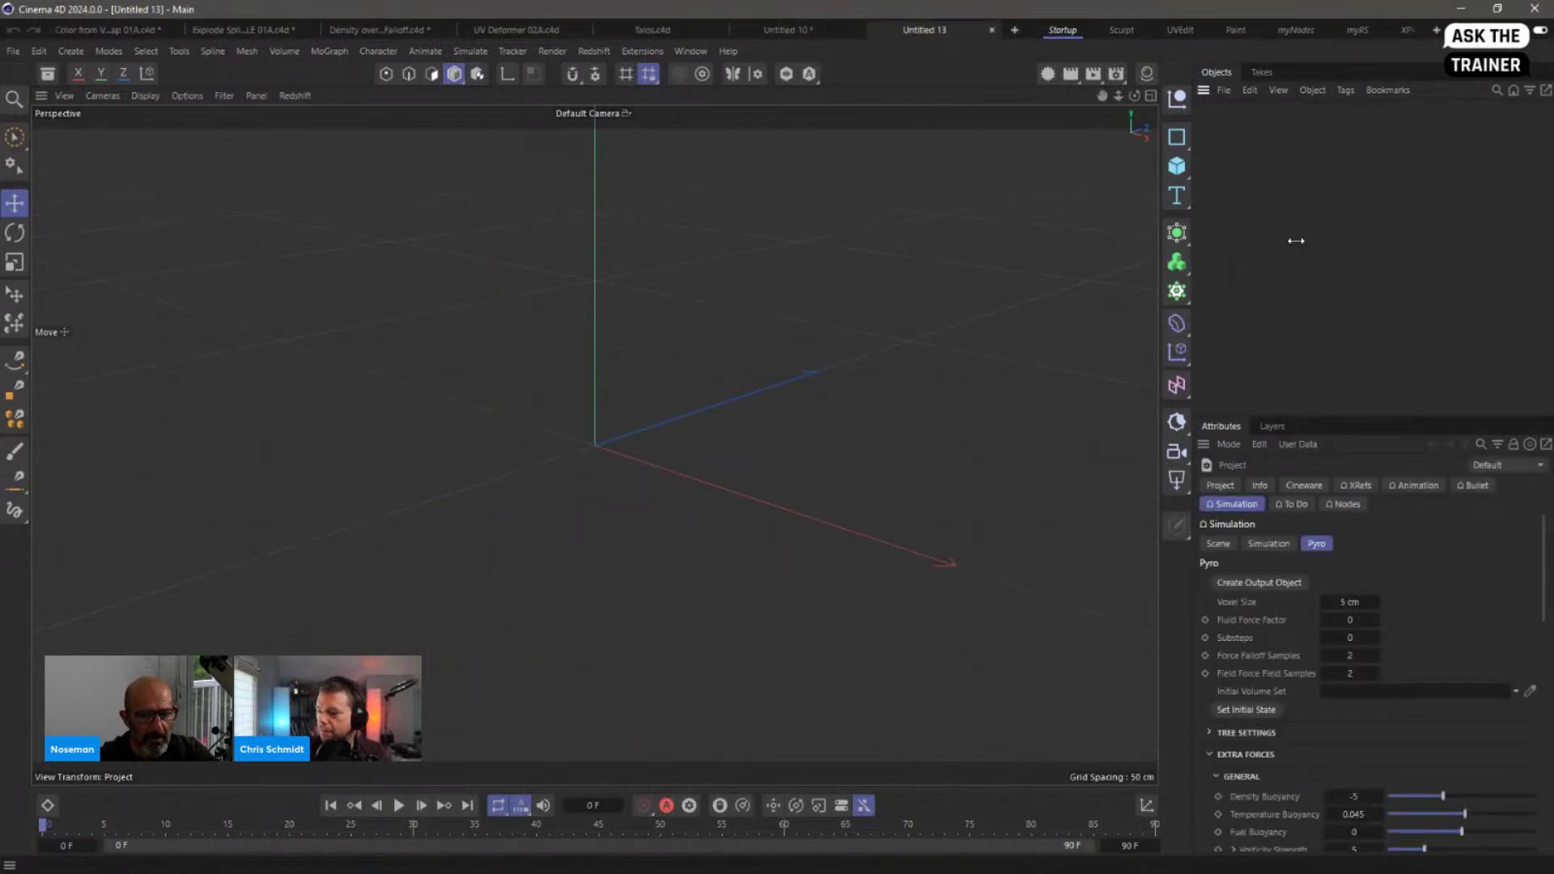
left_click(1177, 98)
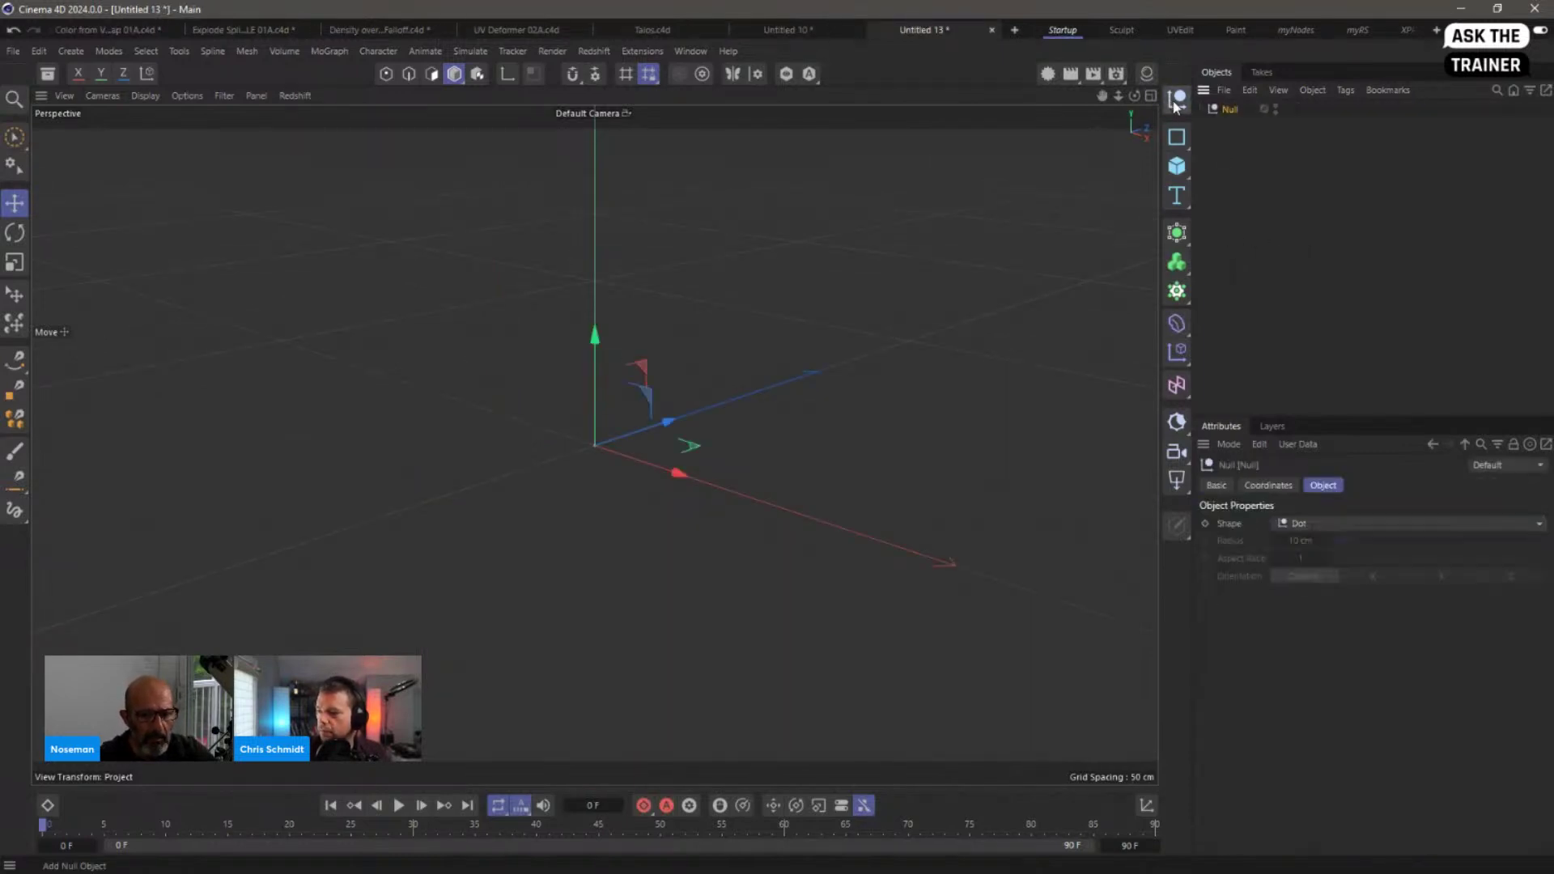
double_click(1233, 109)
type("TP")
key("Return")
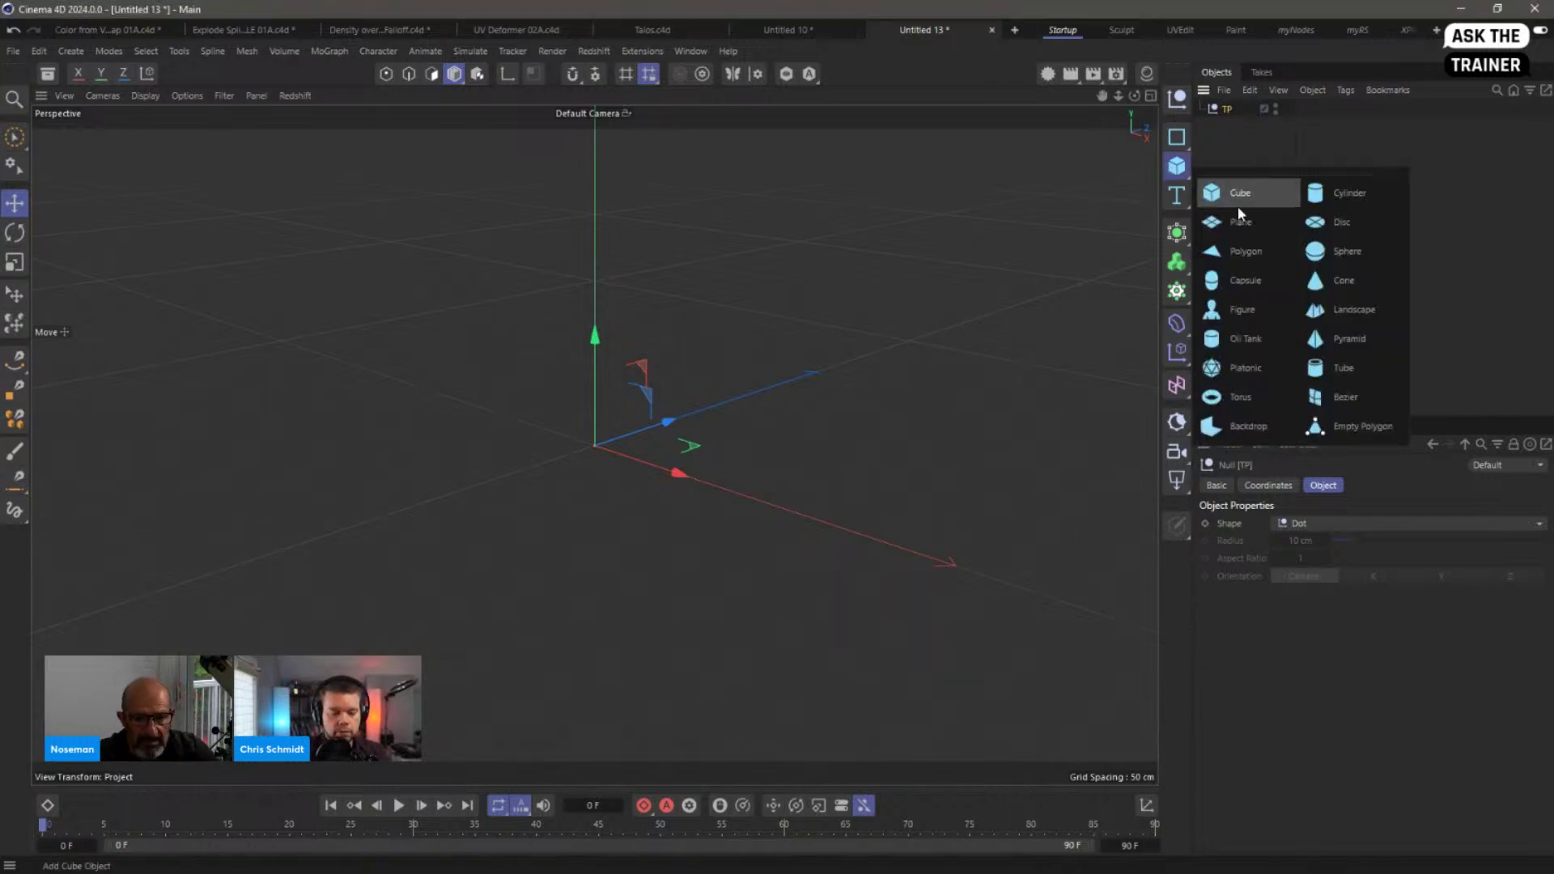
Step: Add a sphere, reduce its radius to about 47 cm, and make it editable
left_click(1335, 256)
left_click_drag(688, 476, 638, 455)
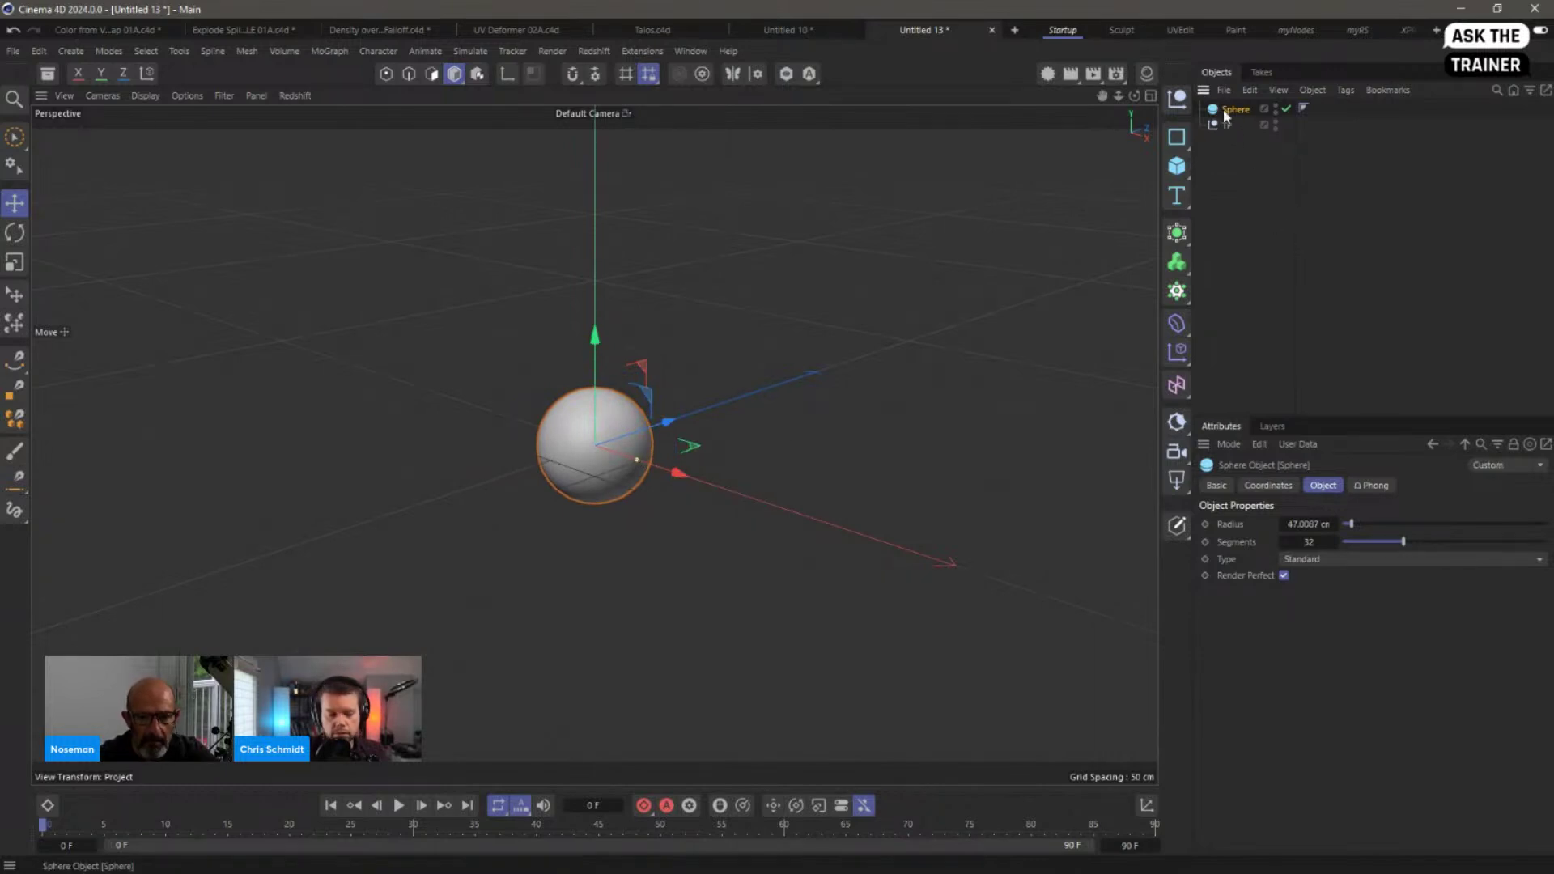
key("c")
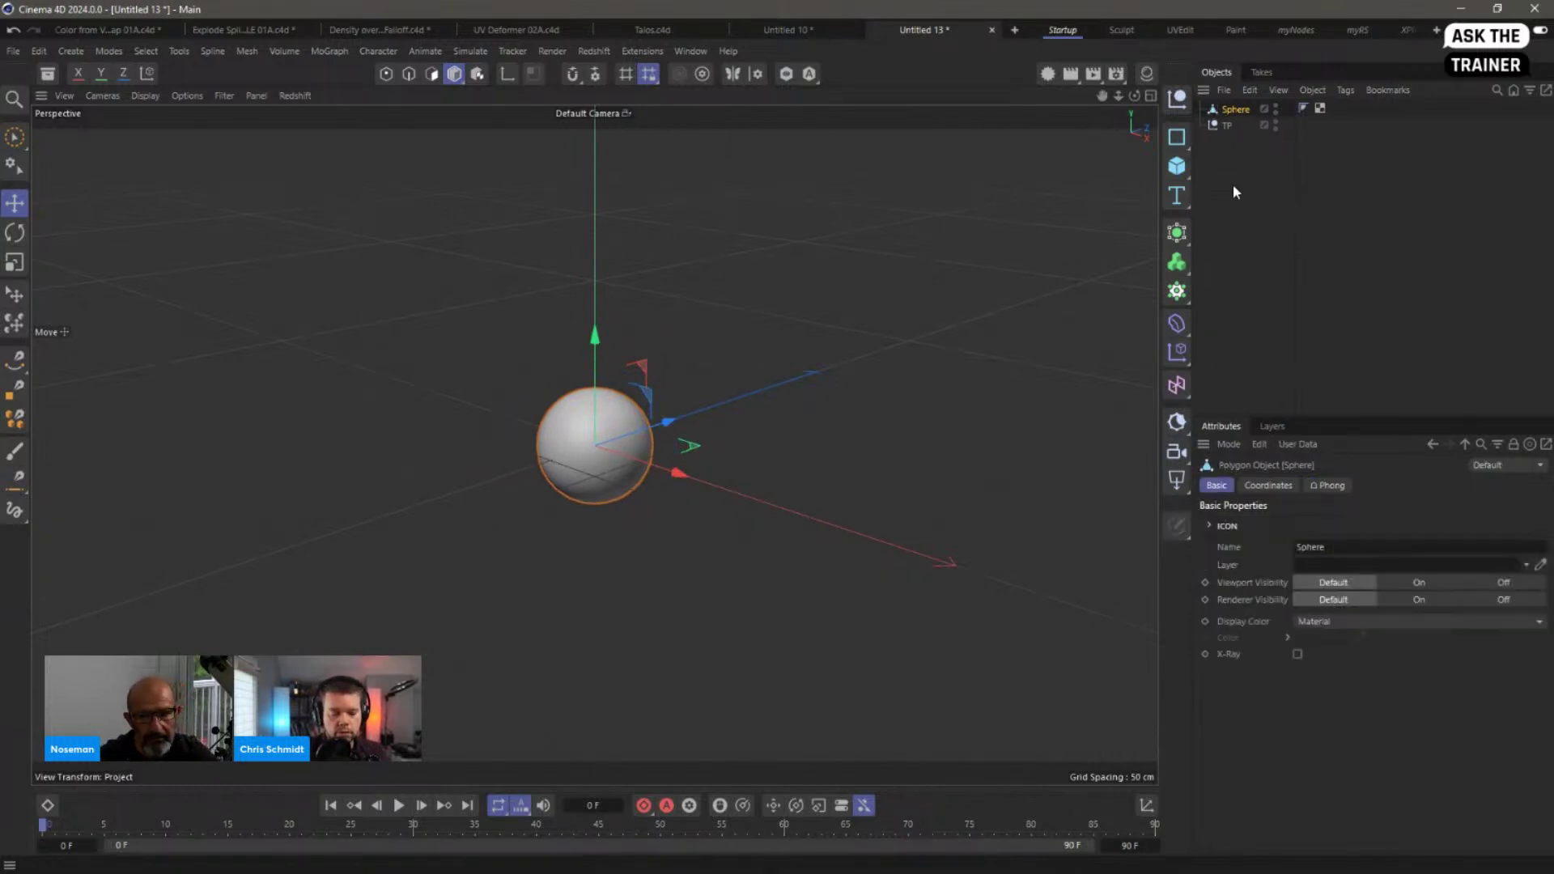
Step: Add an XPresso tag to the TP null and place a PMatterWaves node in its network
right_click(1219, 125)
mouse_move(1253, 333)
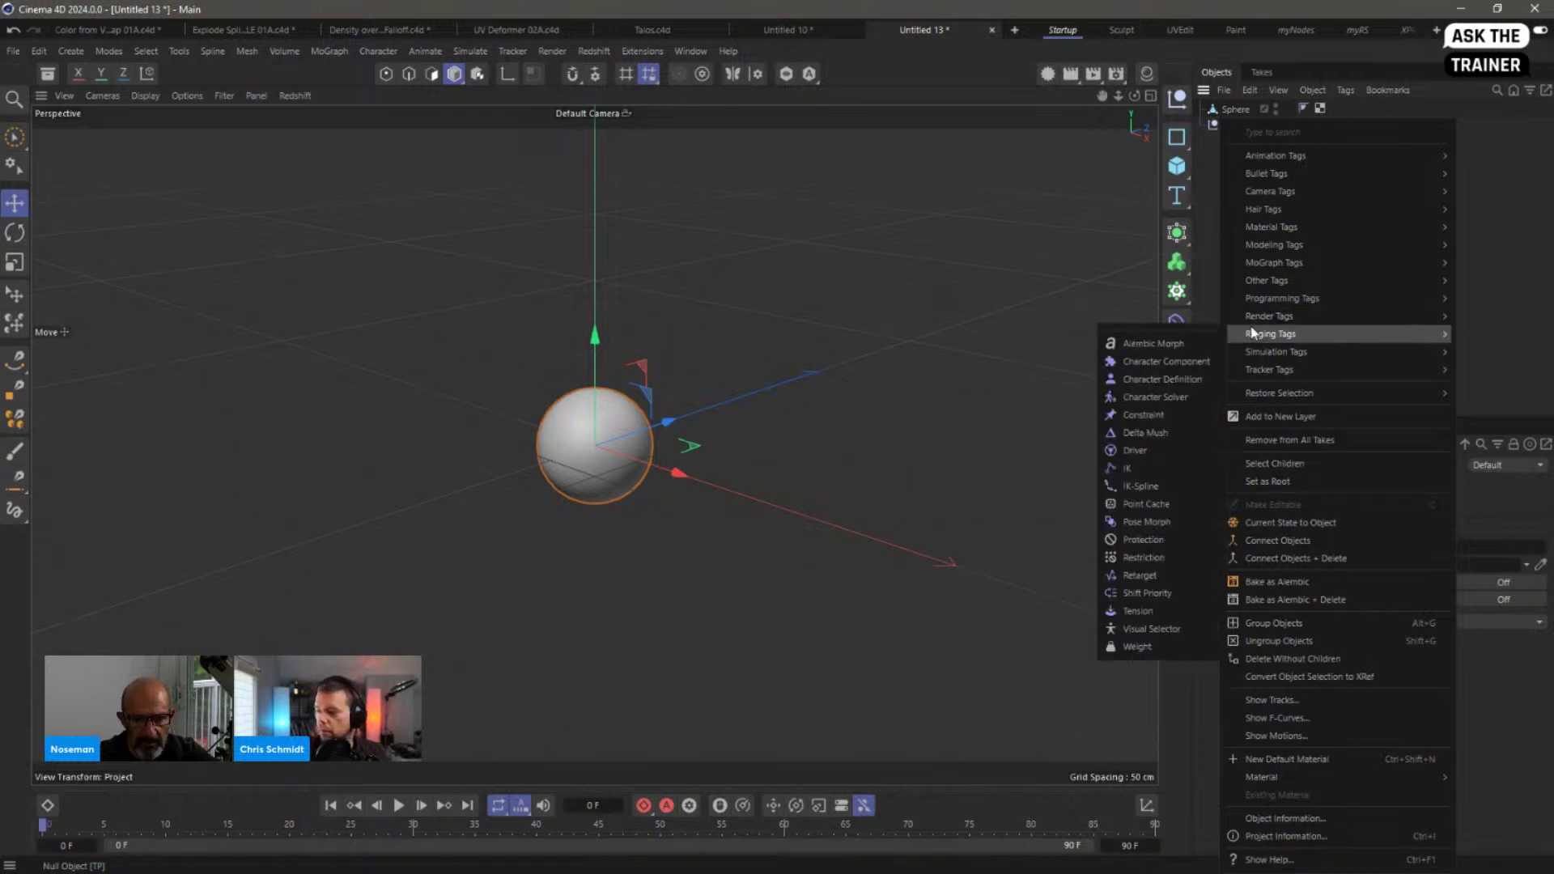
mouse_move(1268, 297)
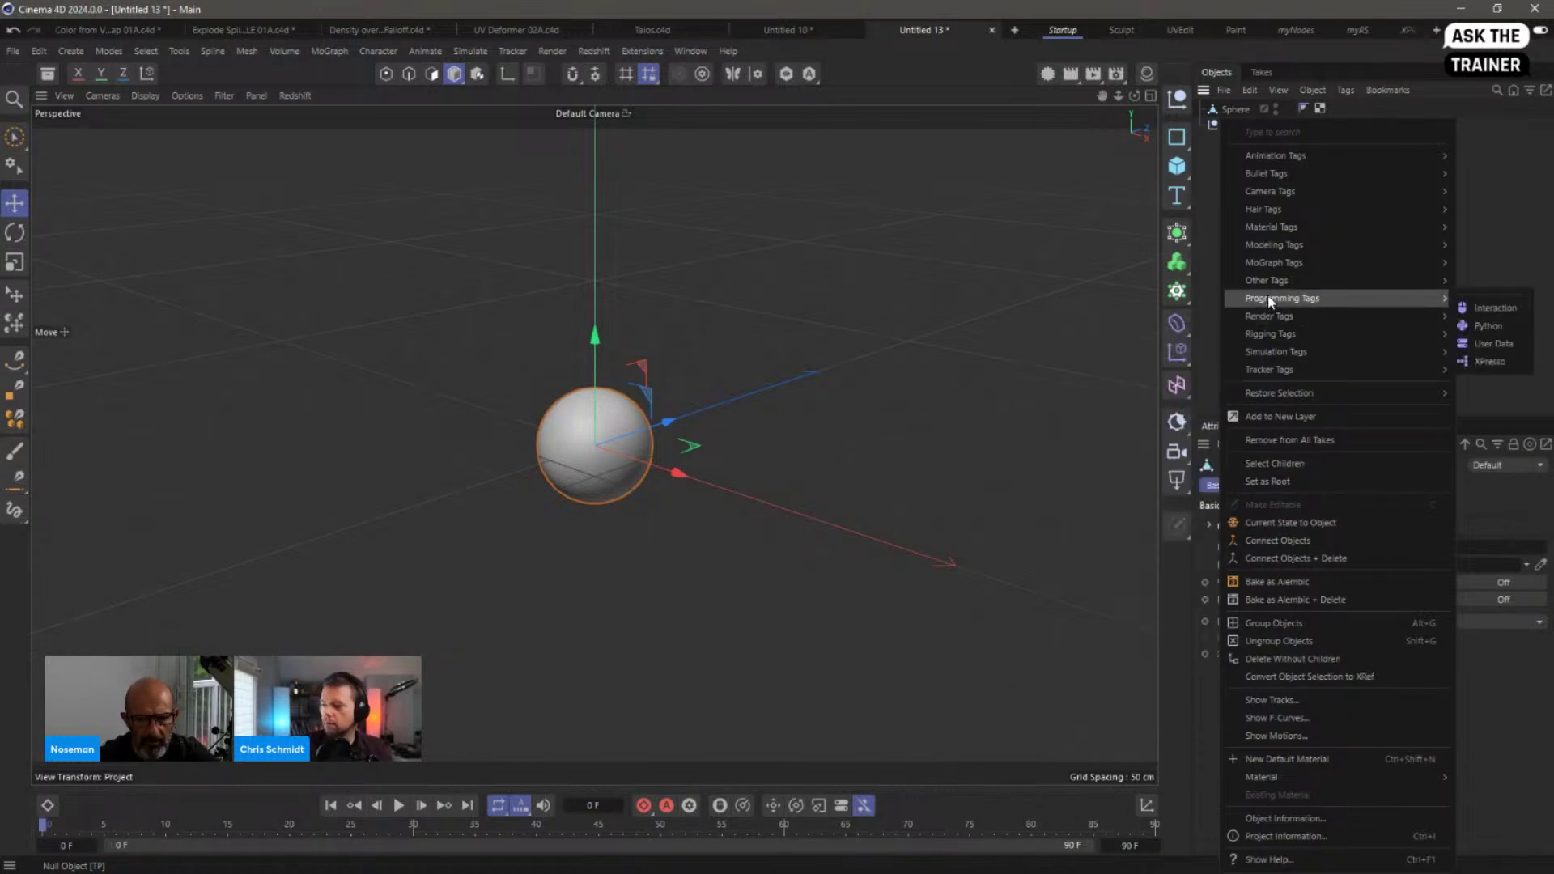
left_click(1490, 366)
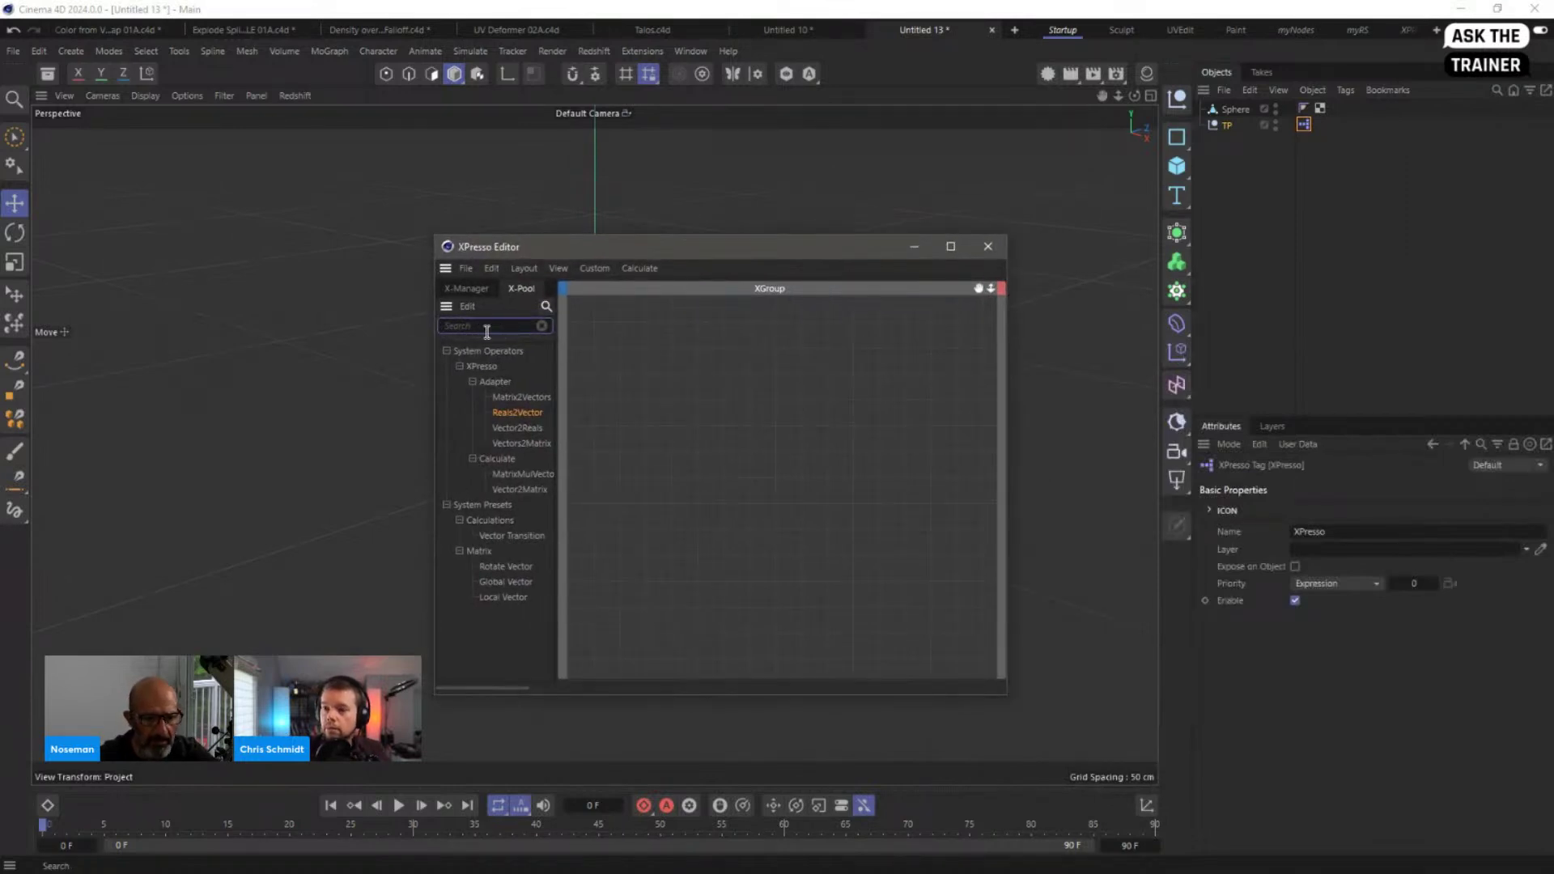
type("matter")
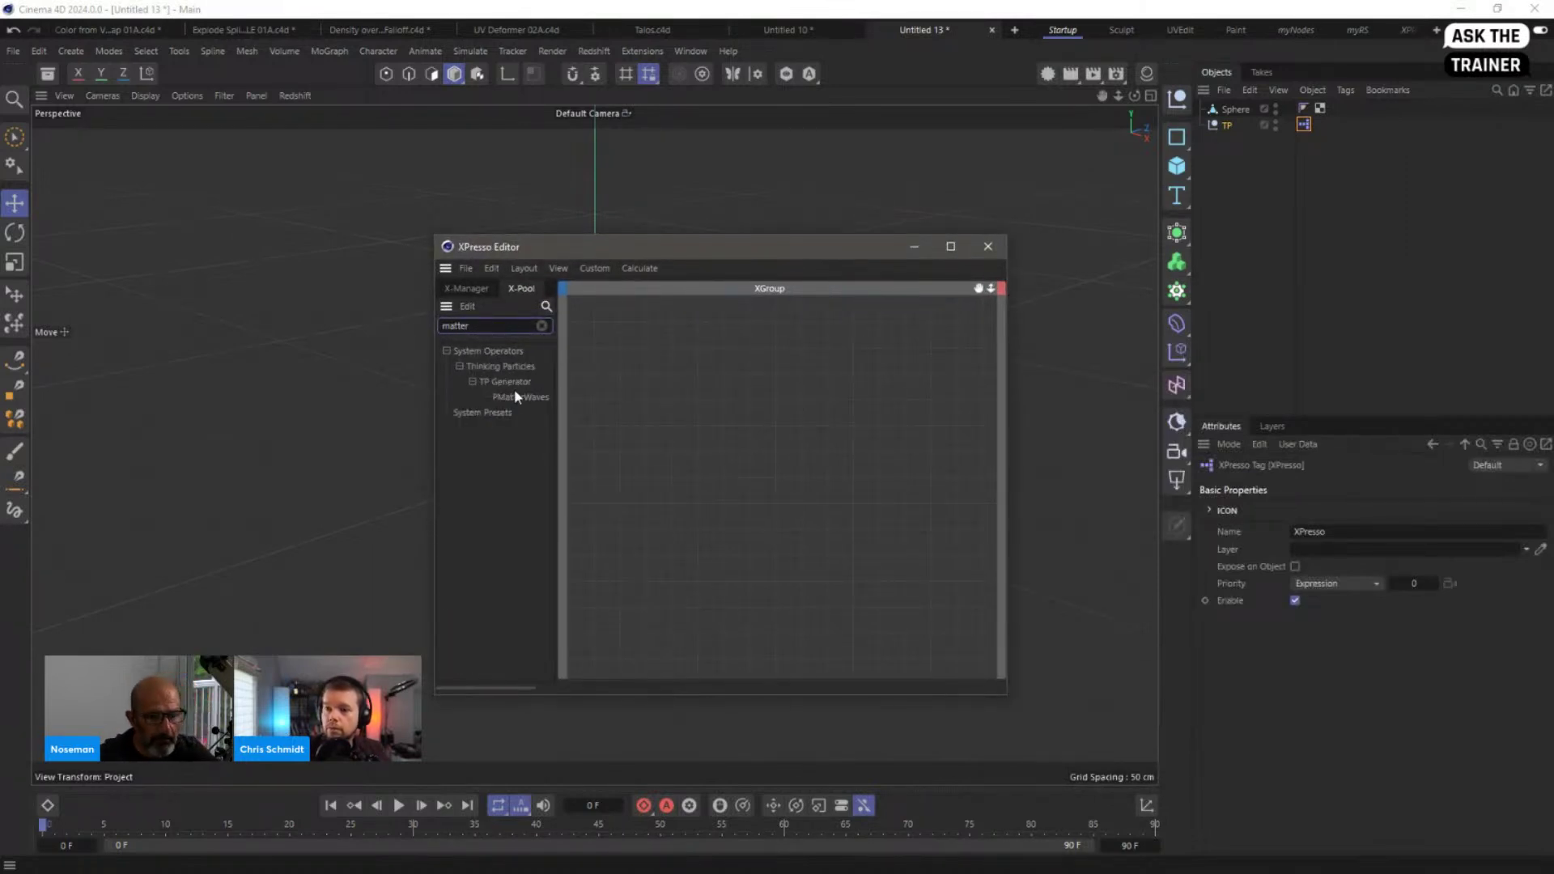
left_click_drag(515, 396, 758, 332)
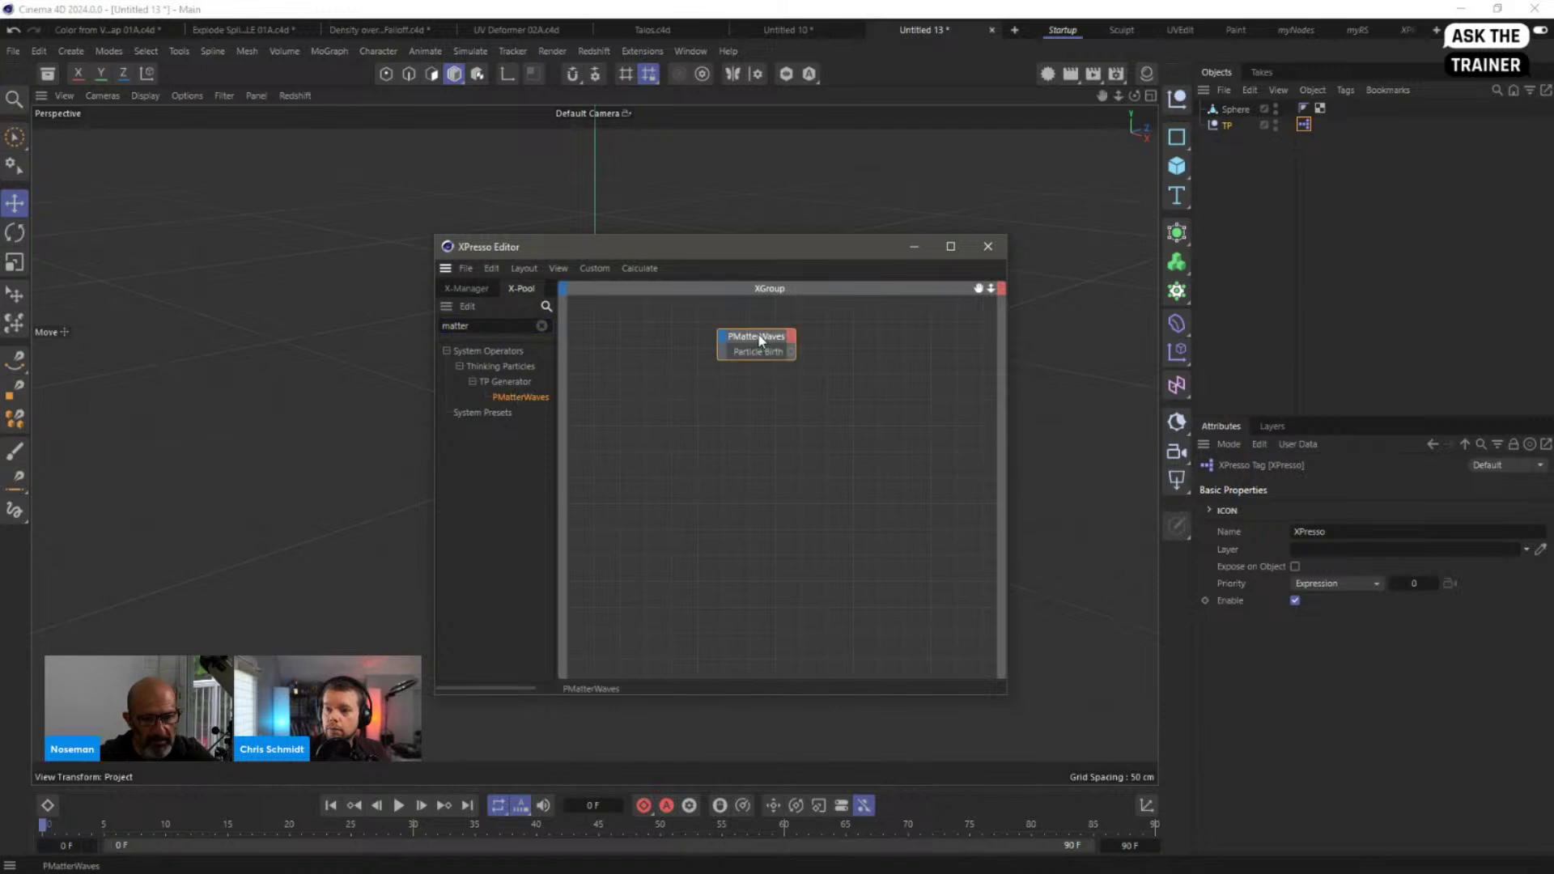
Step: Assign the Sphere as the PMatterWaves node's emitting object and close the XPresso Editor
left_click_drag(791, 241, 371, 150)
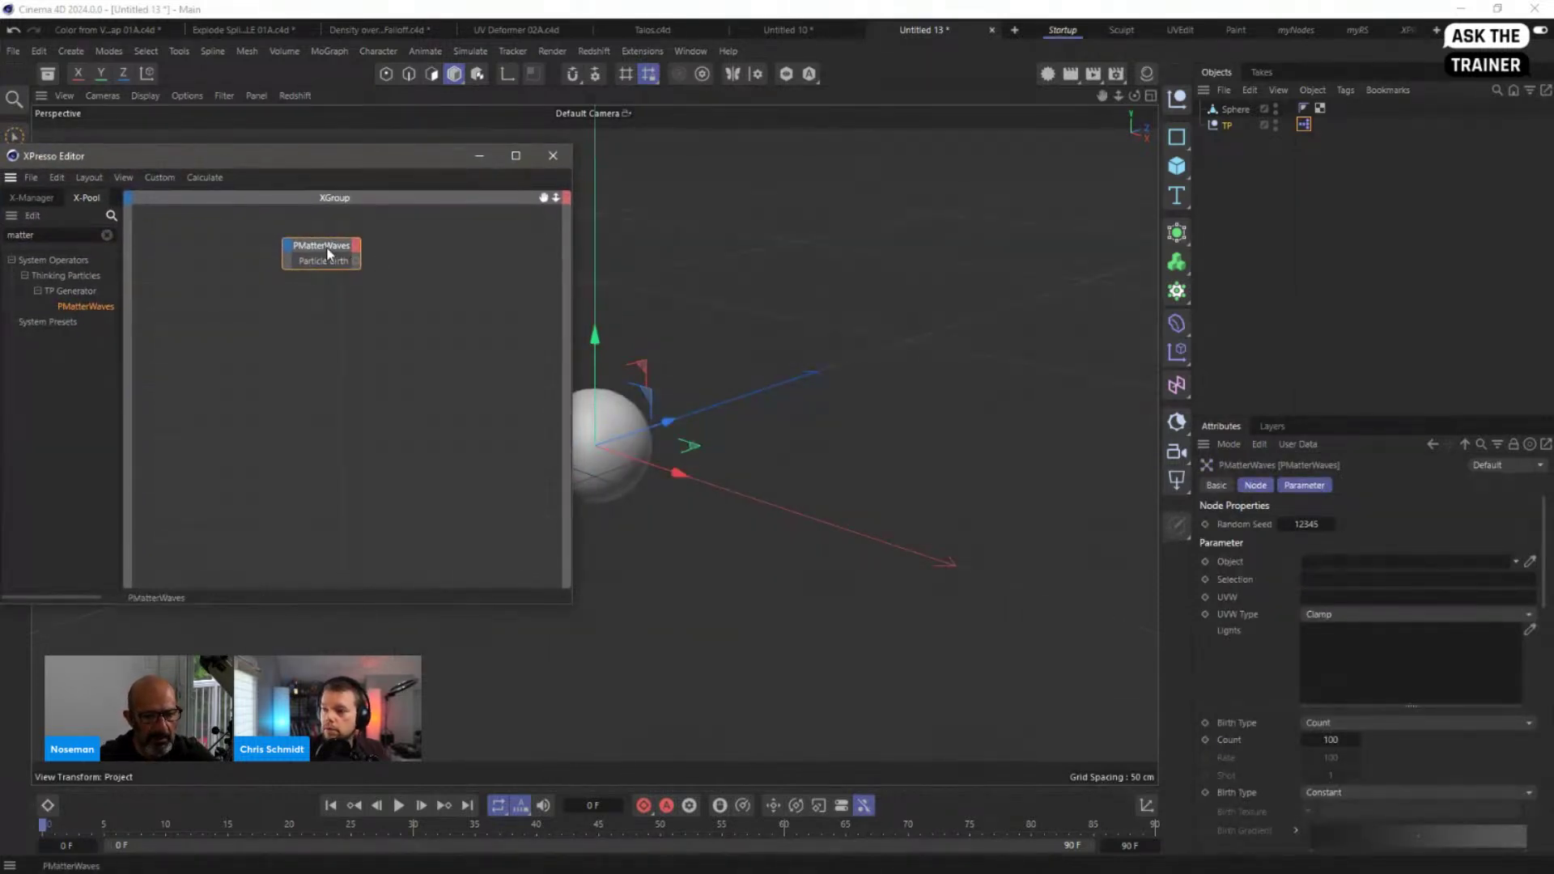
left_click_drag(1250, 115, 1316, 572)
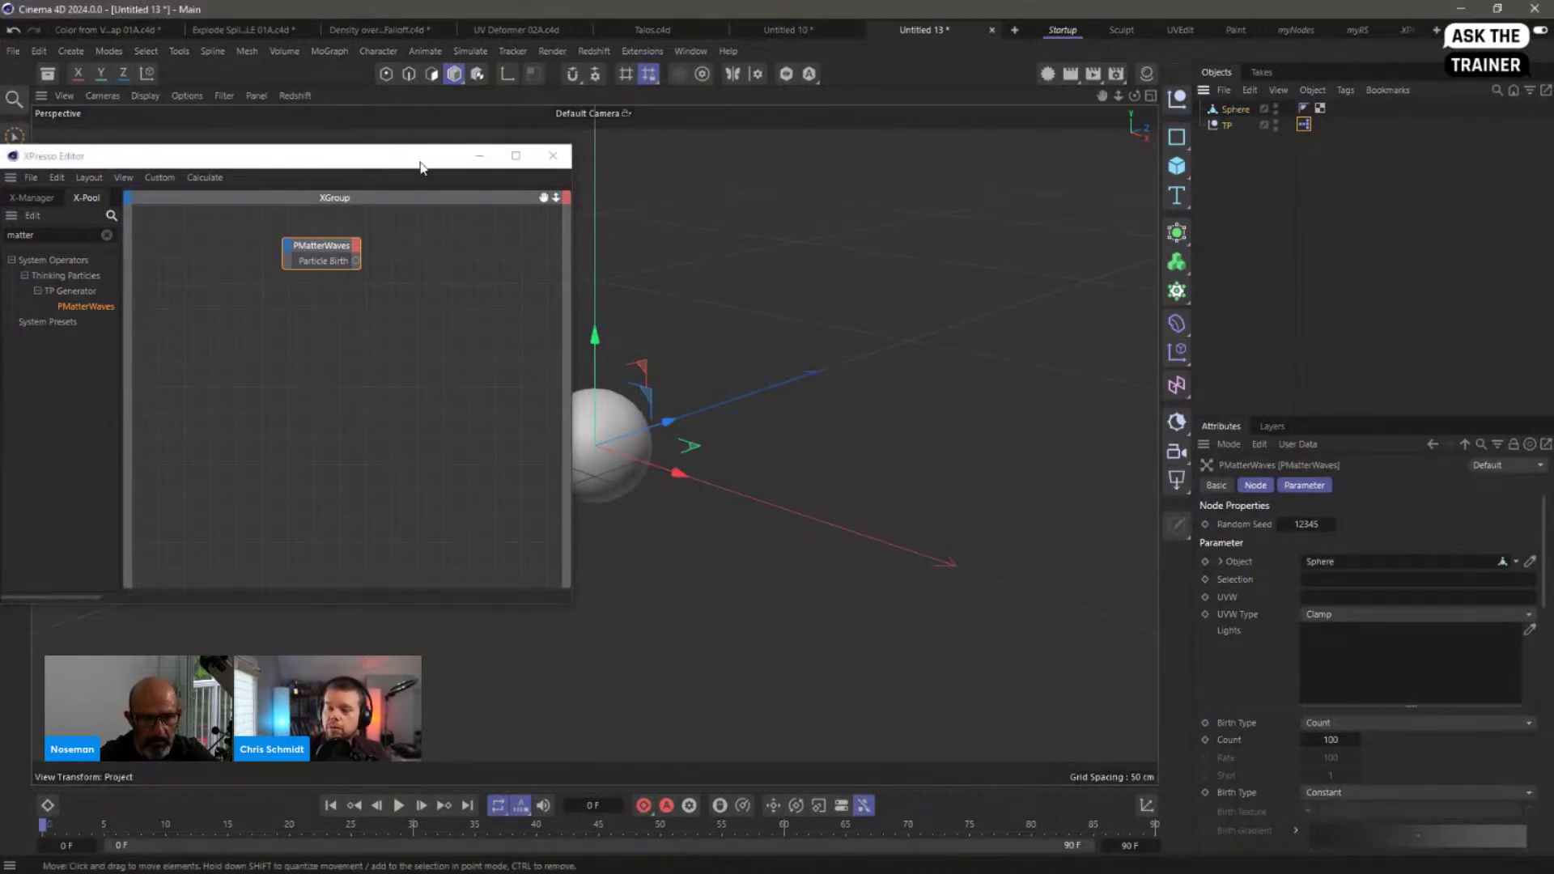
left_click_drag(418, 161, 459, 167)
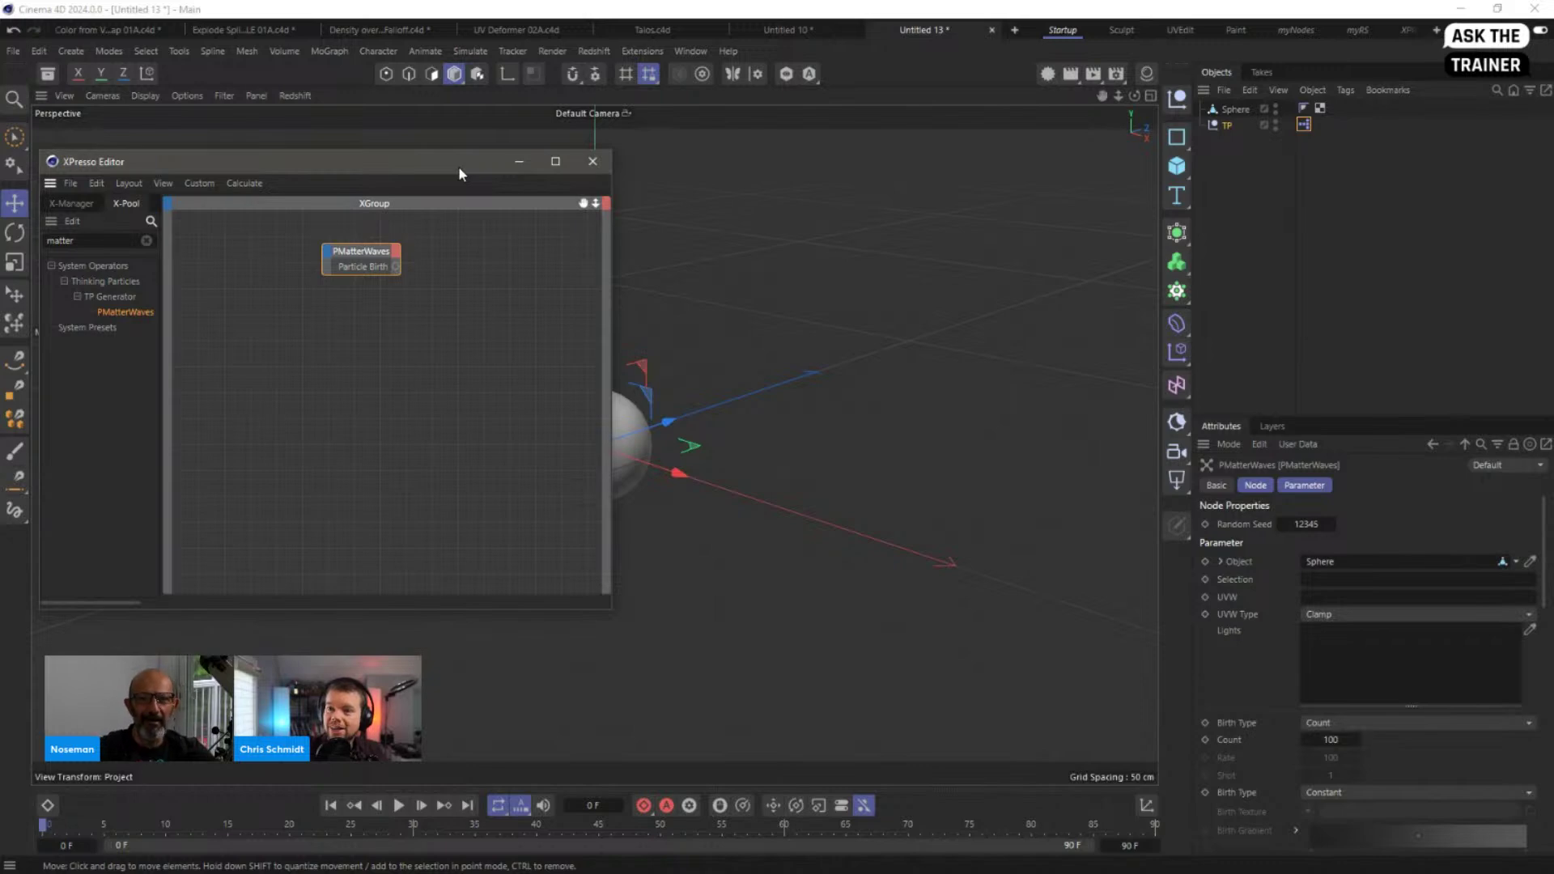
left_click(584, 166)
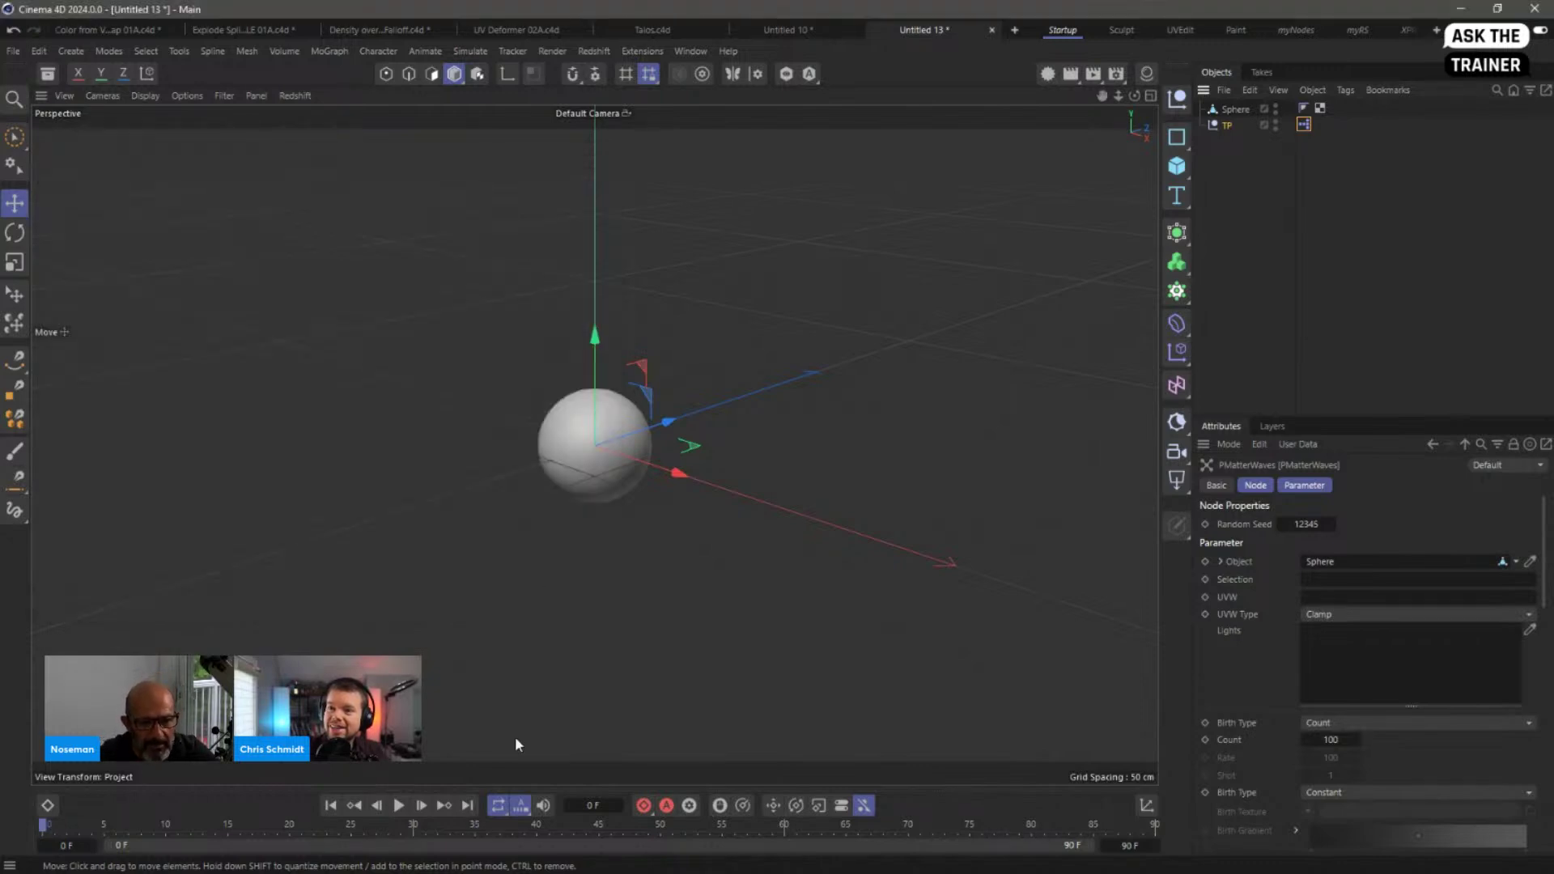
Step: Play the simulation to preview the particles emitted from the sphere and check the node's birth count
left_click(400, 805)
left_click(399, 806)
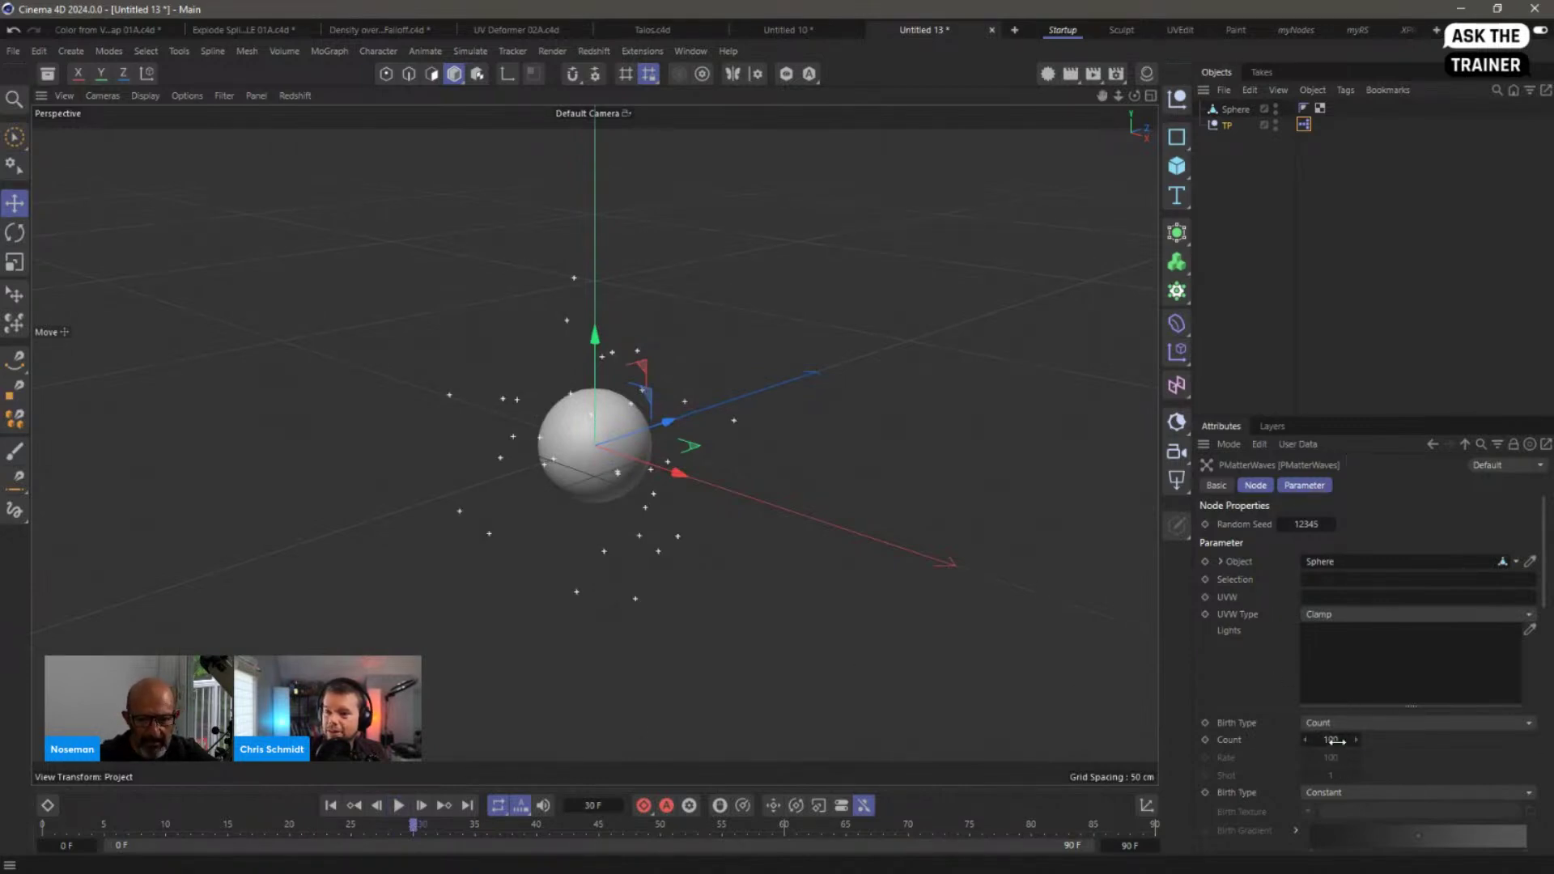
left_click(1338, 741)
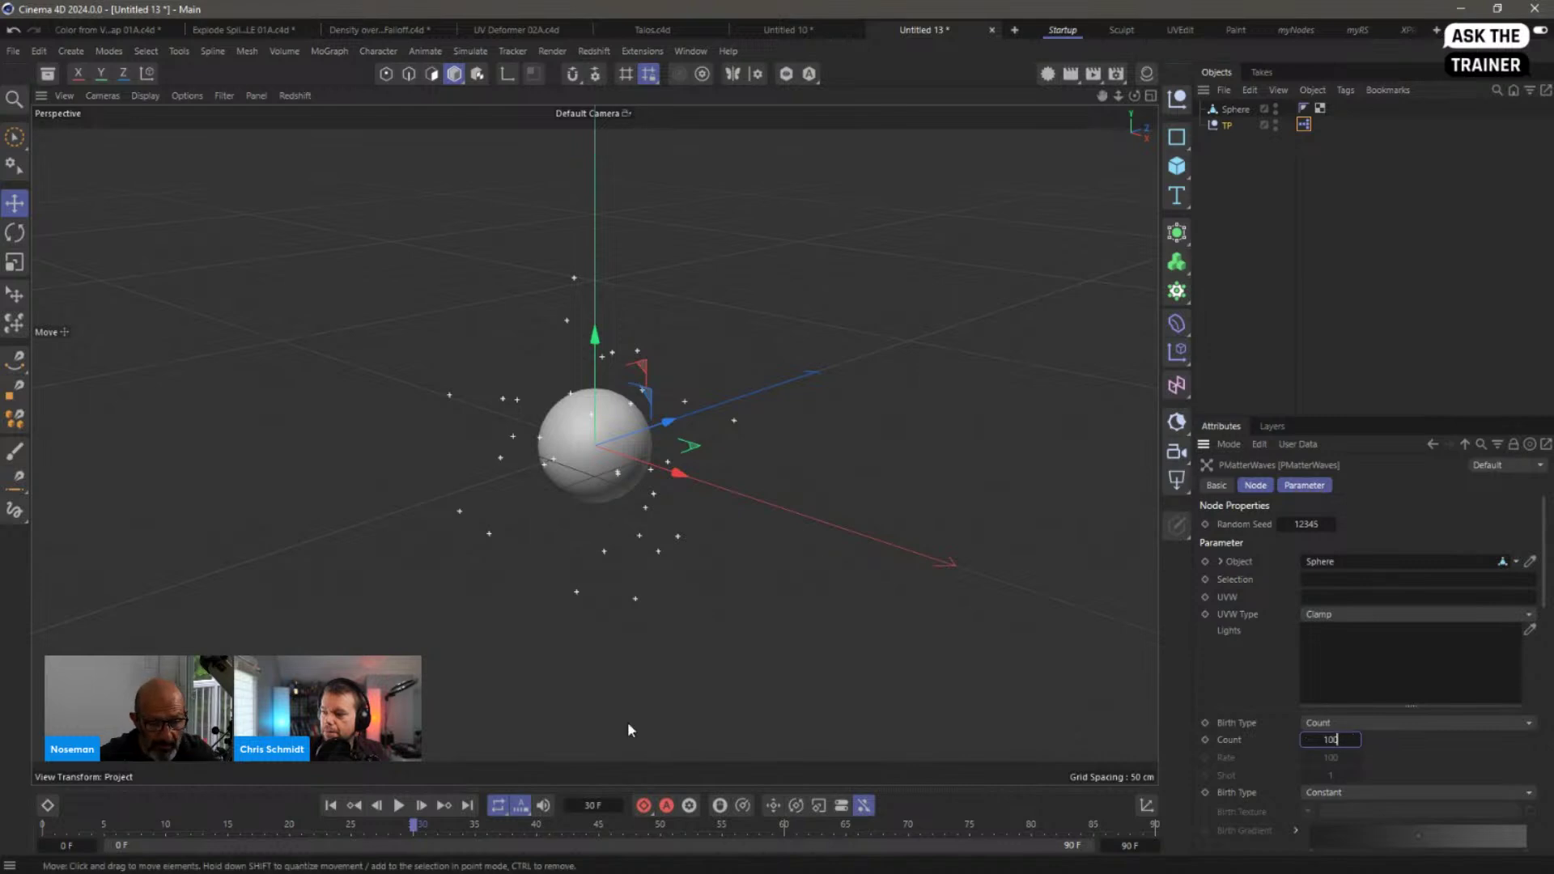
left_click(331, 806)
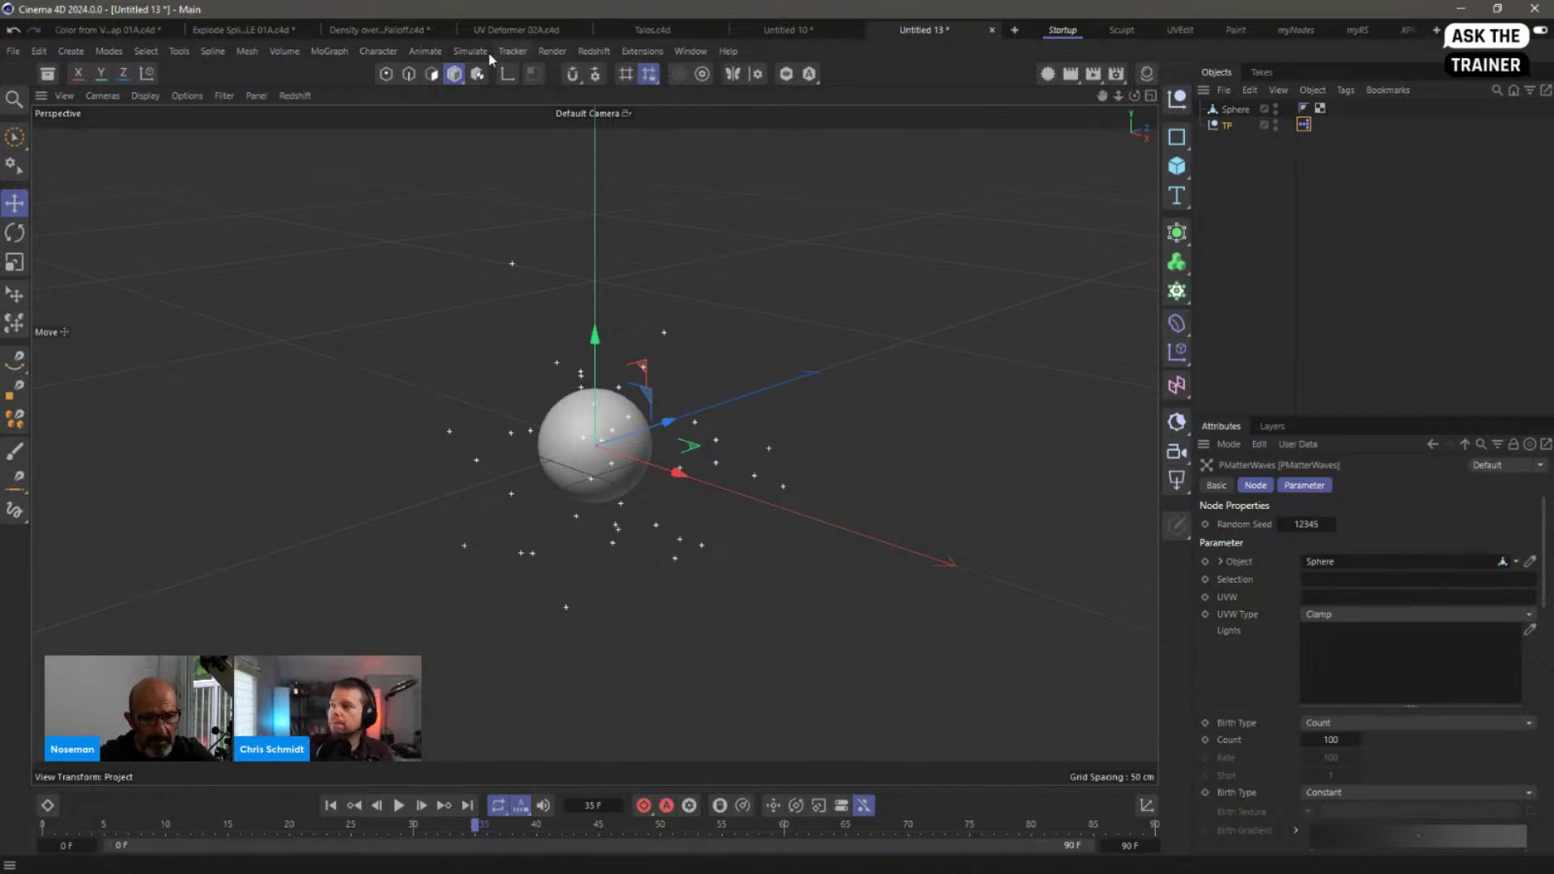
Step: Switch to the XPresso layout and open the Thinking Particles settings at their data channels
left_click(1402, 29)
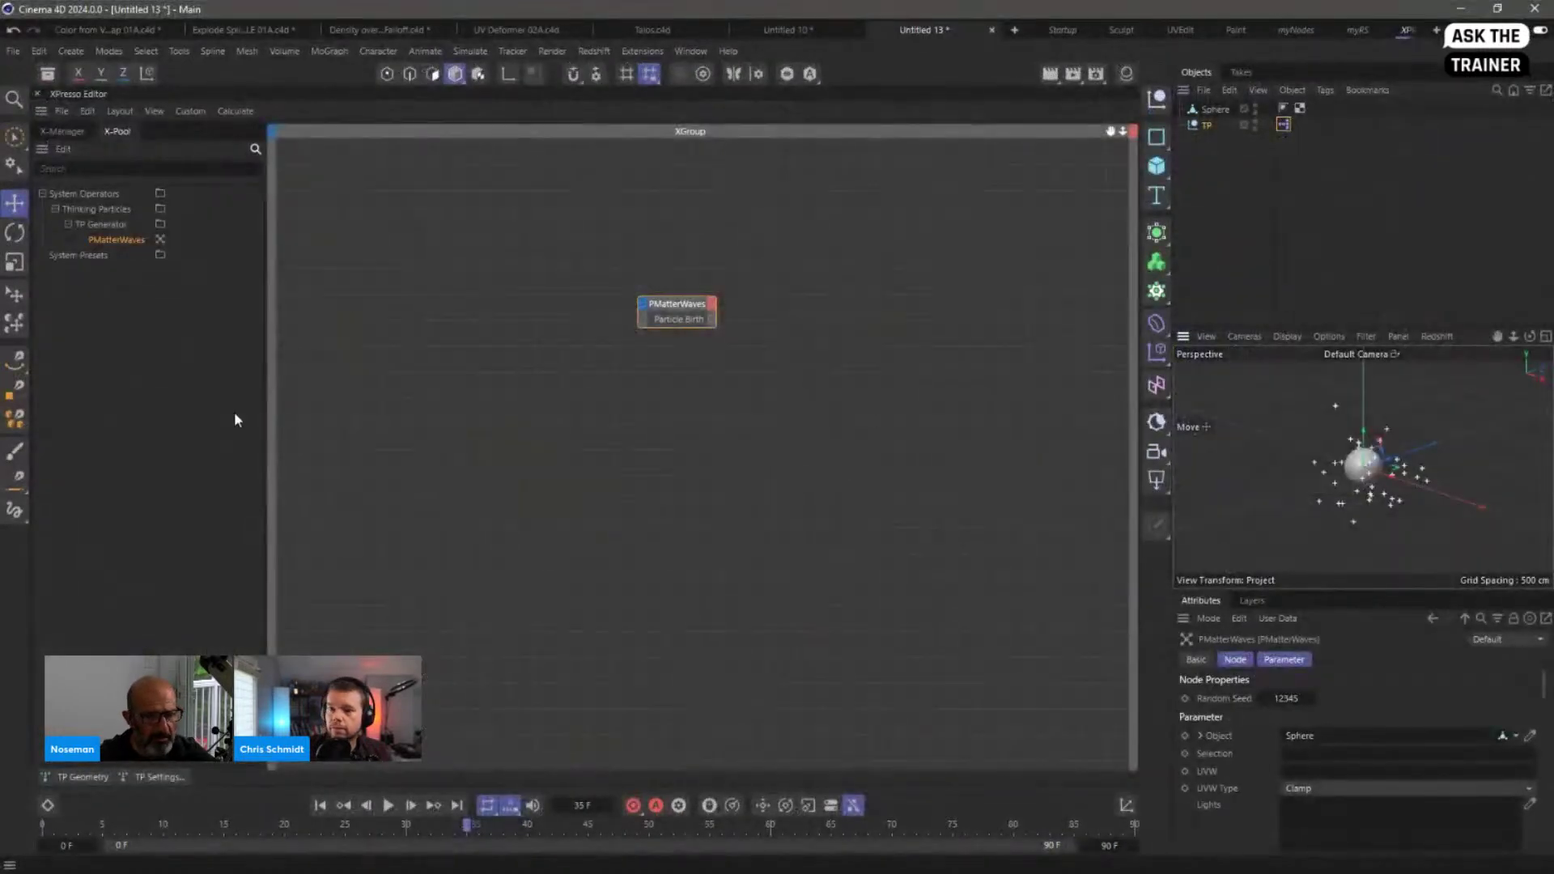
left_click(157, 779)
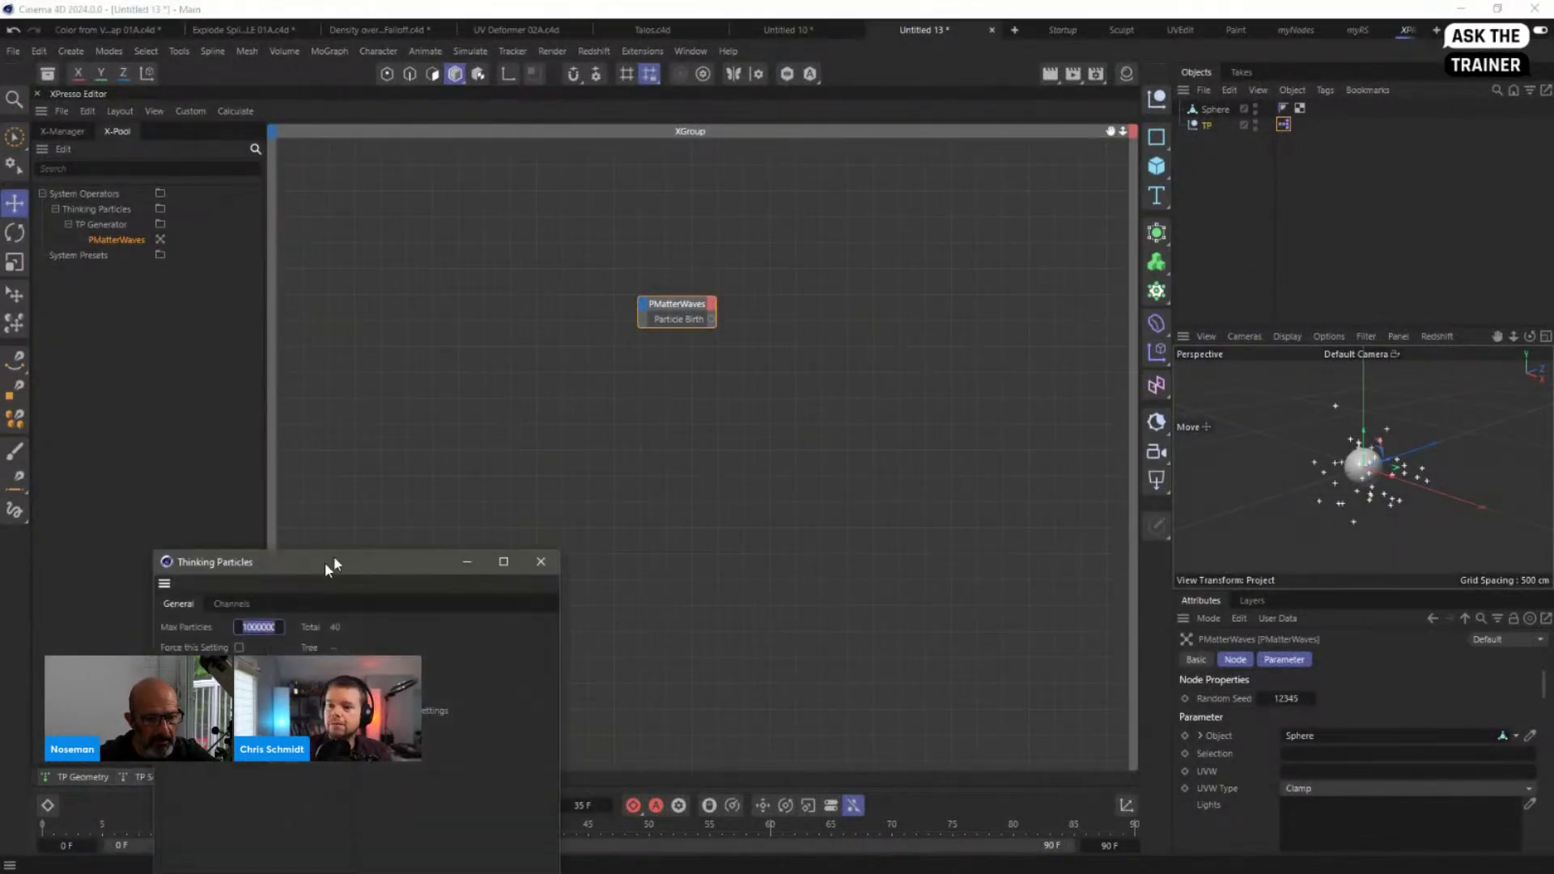
left_click_drag(328, 565, 491, 303)
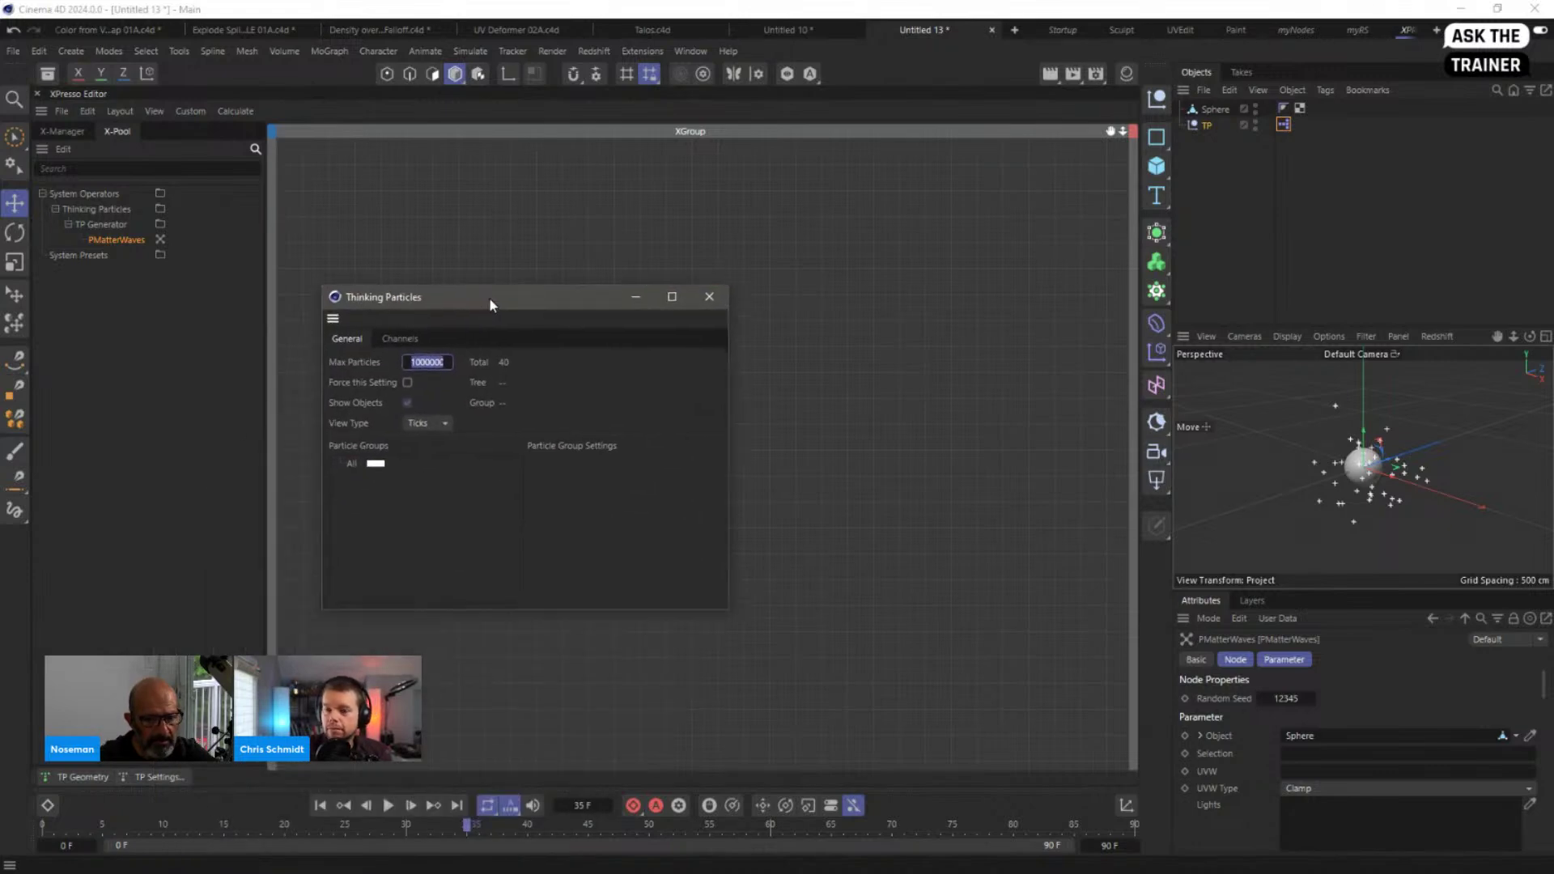
left_click(405, 338)
left_click_drag(438, 298, 711, 518)
Step: Search the node pool for data and add a PSetData node beside the PMatterWaves node
left_click(111, 167)
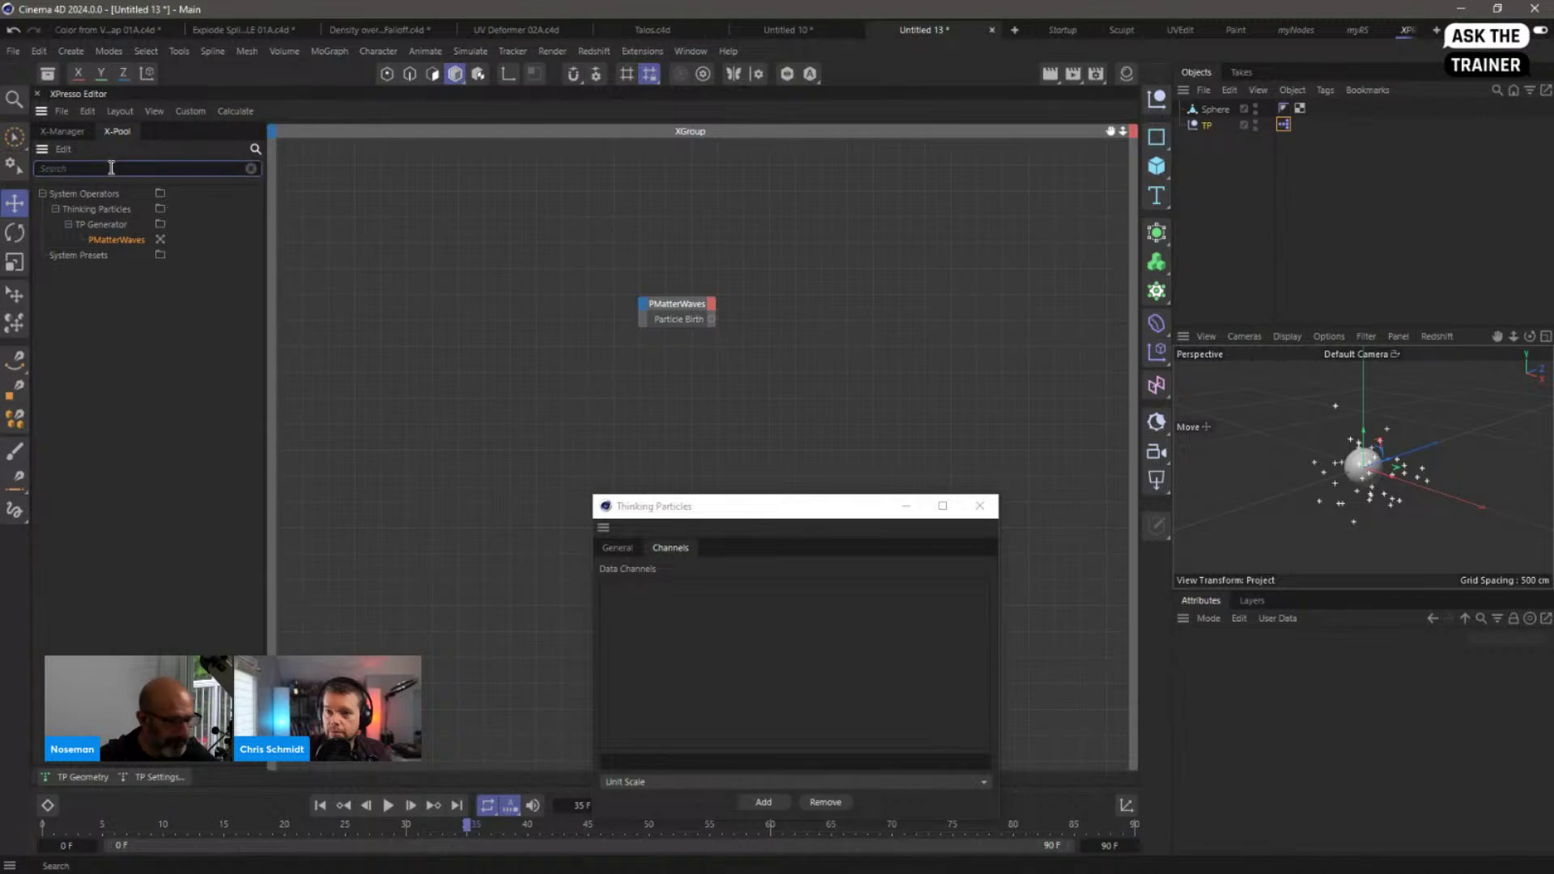
type("data")
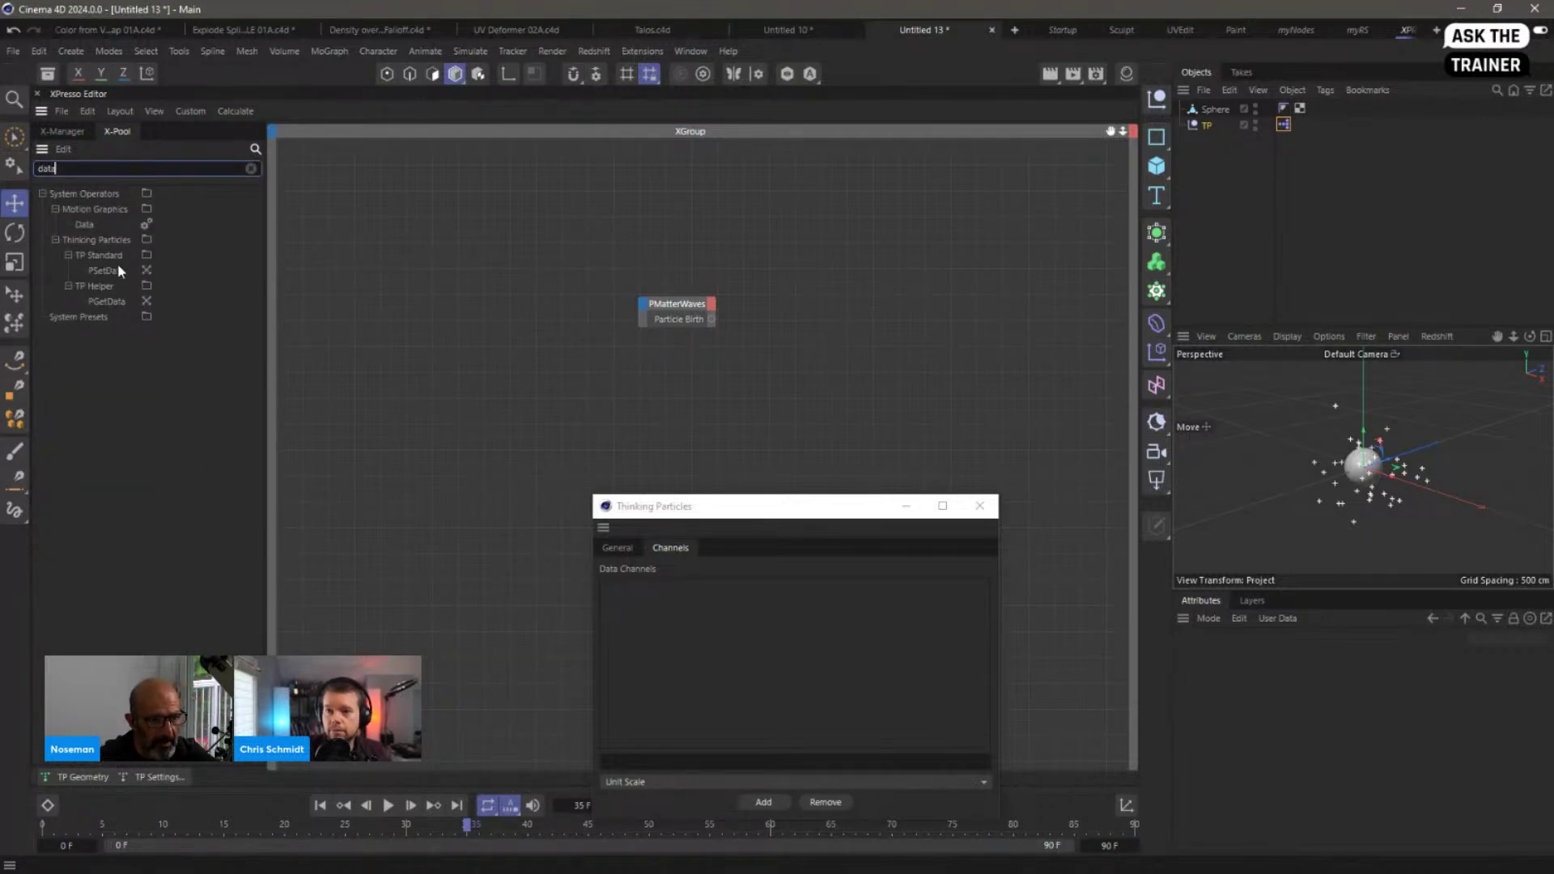
left_click_drag(110, 274, 407, 316)
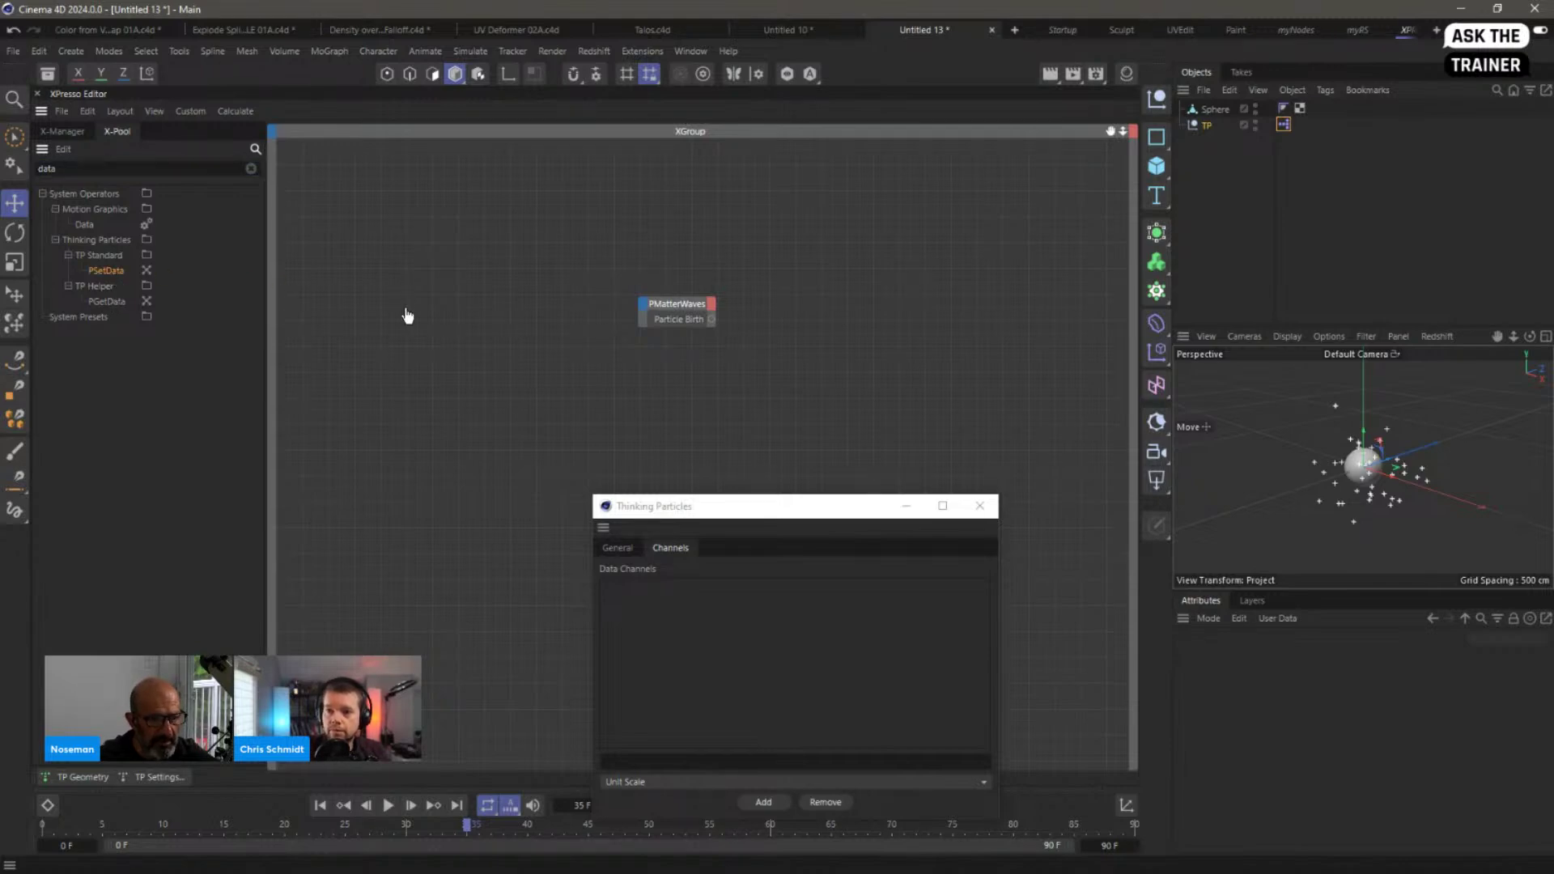
left_click_drag(846, 309, 873, 303)
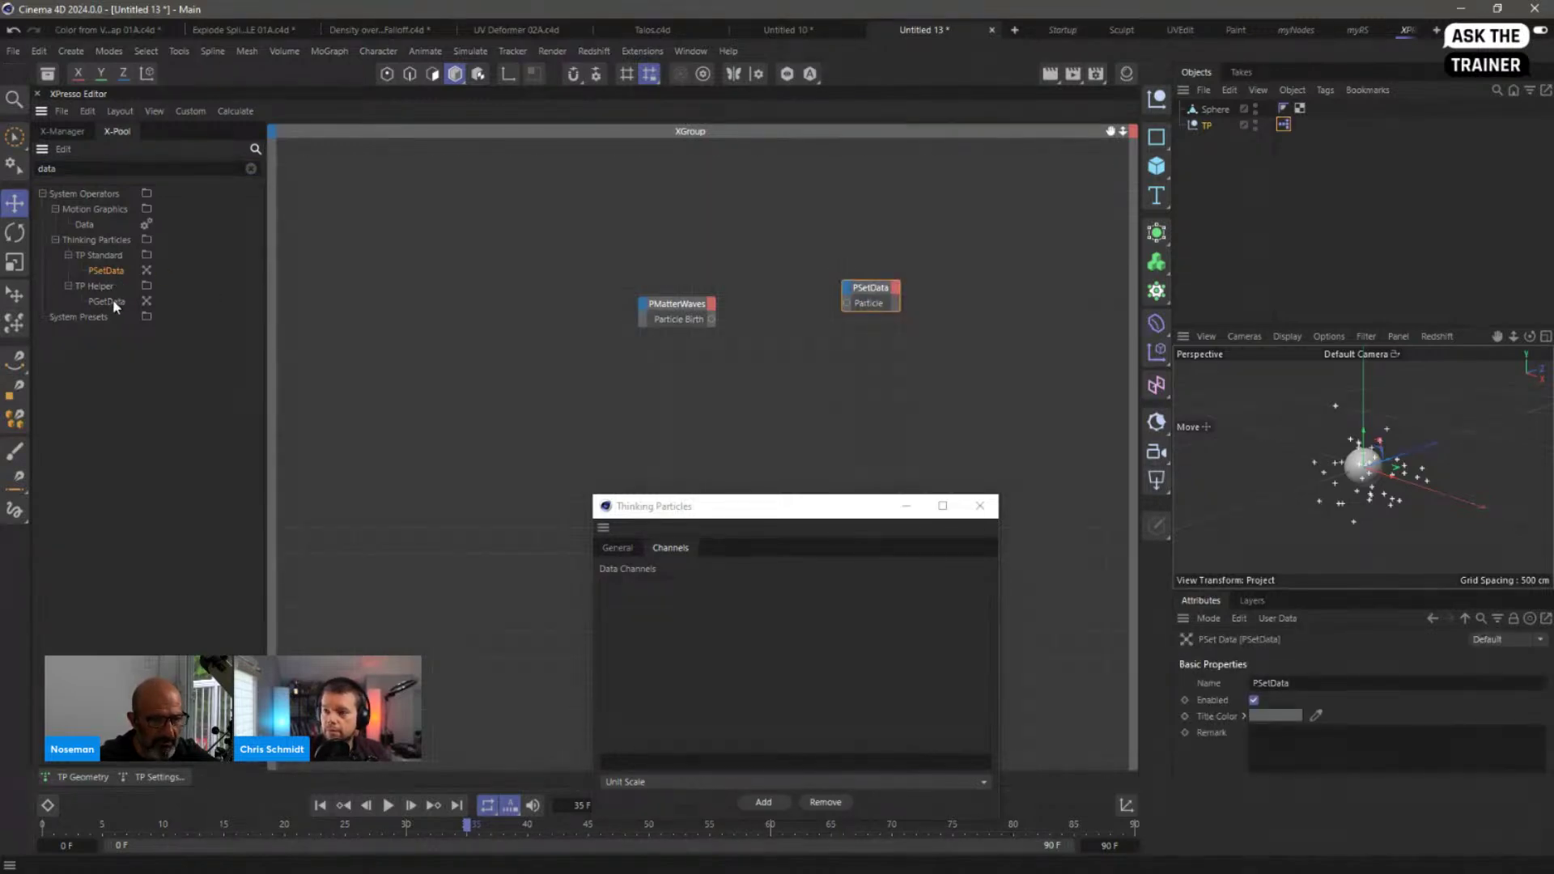
Step: Add a PGetData node beside the PMatterWaves node and list the PSetData node's available input ports
left_click_drag(109, 301, 484, 316)
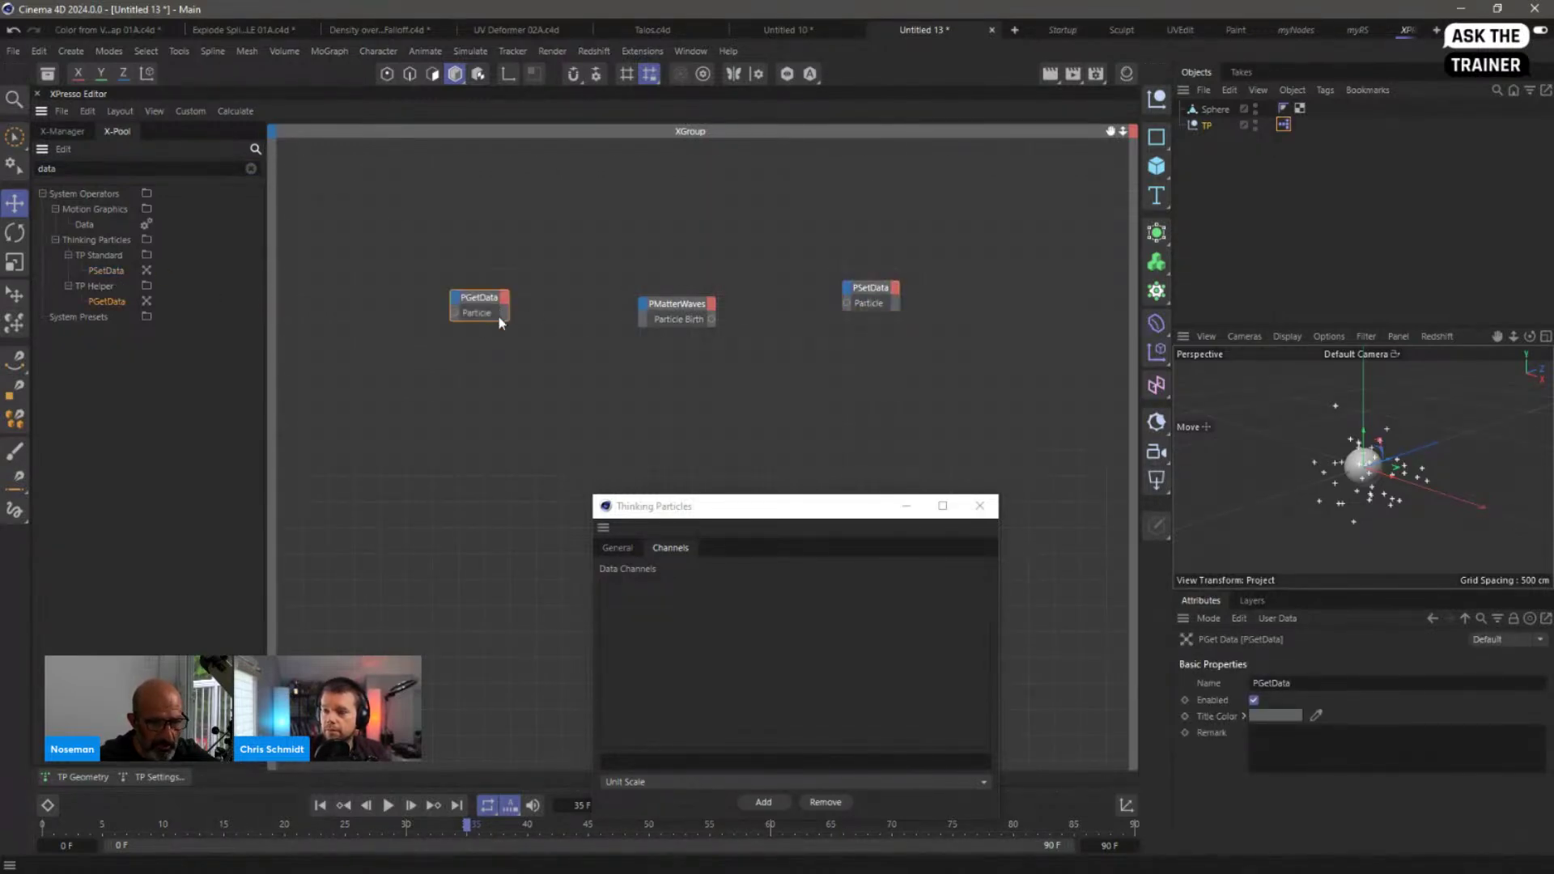
left_click(874, 284)
left_click(847, 289)
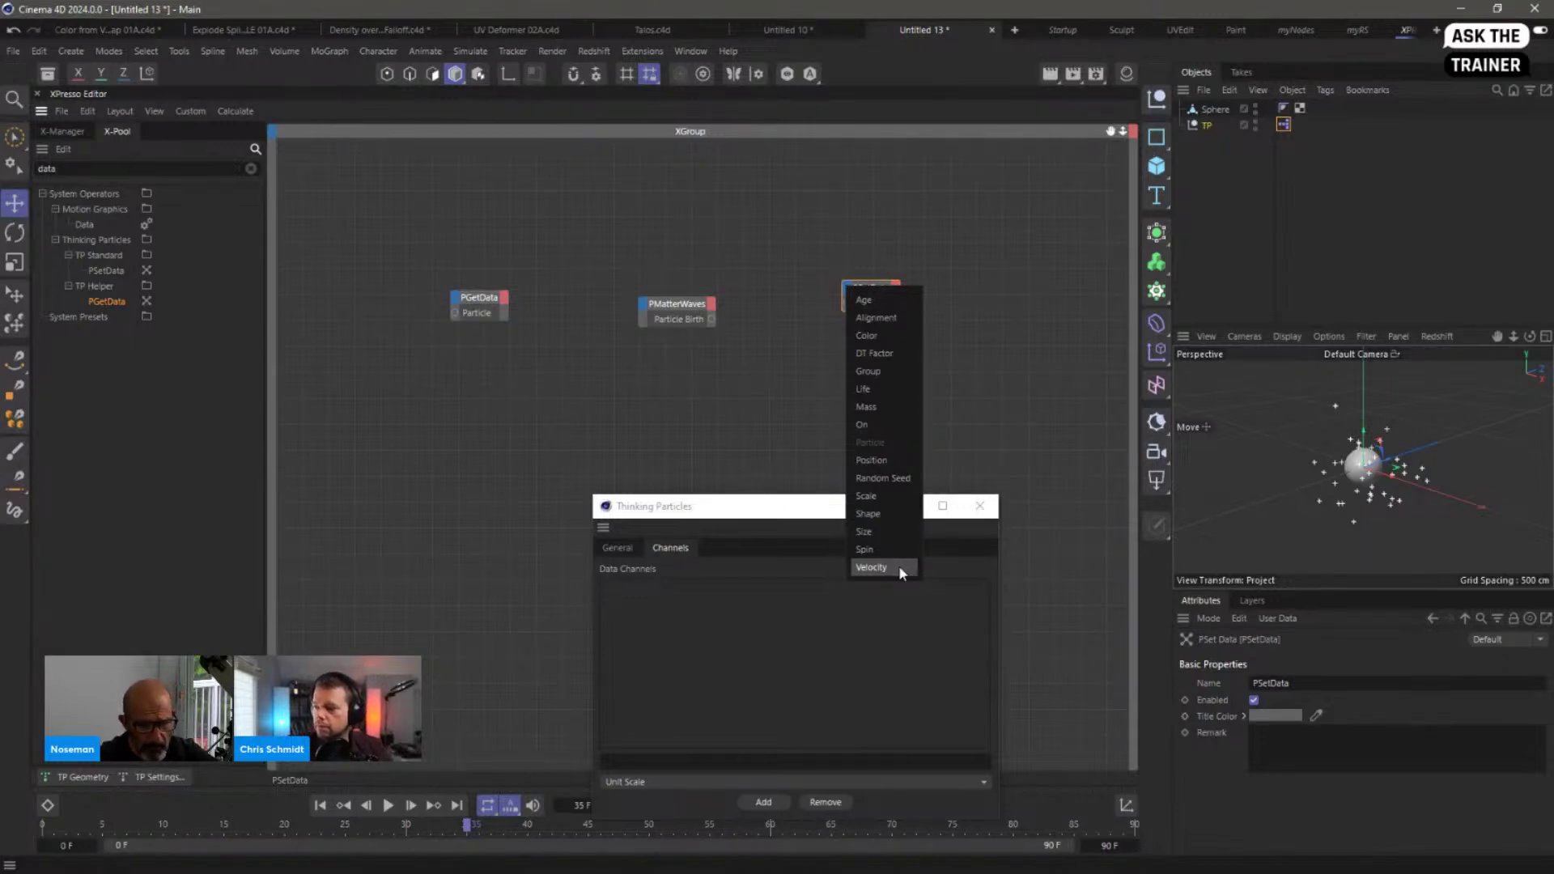
Step: Add a Real data channel named density in the Thinking Particles settings
left_click(765, 510)
left_click_drag(782, 510, 735, 378)
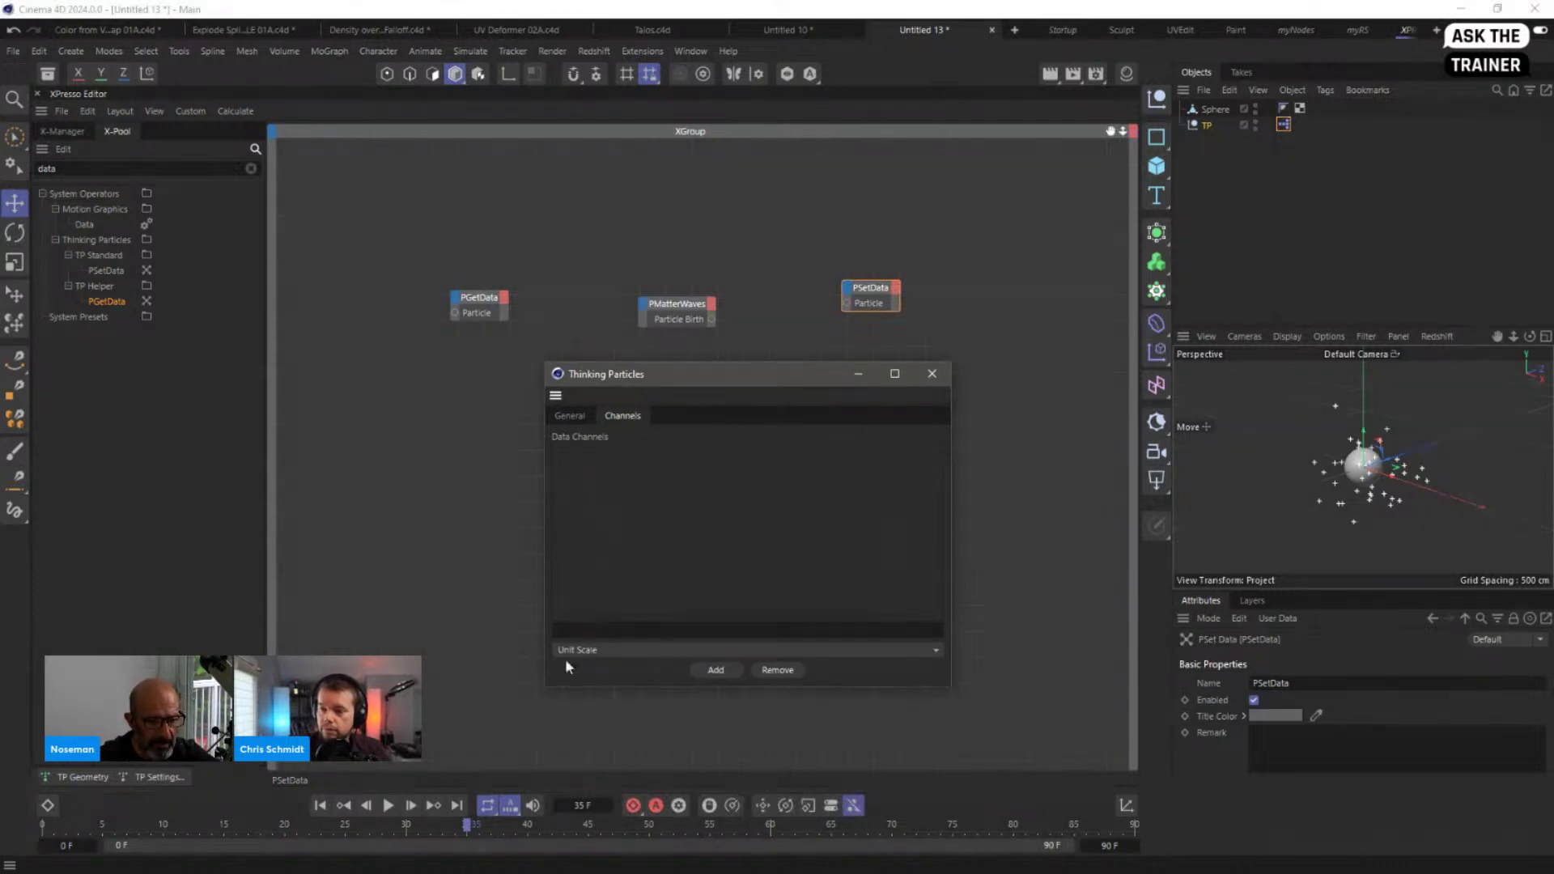
left_click(589, 649)
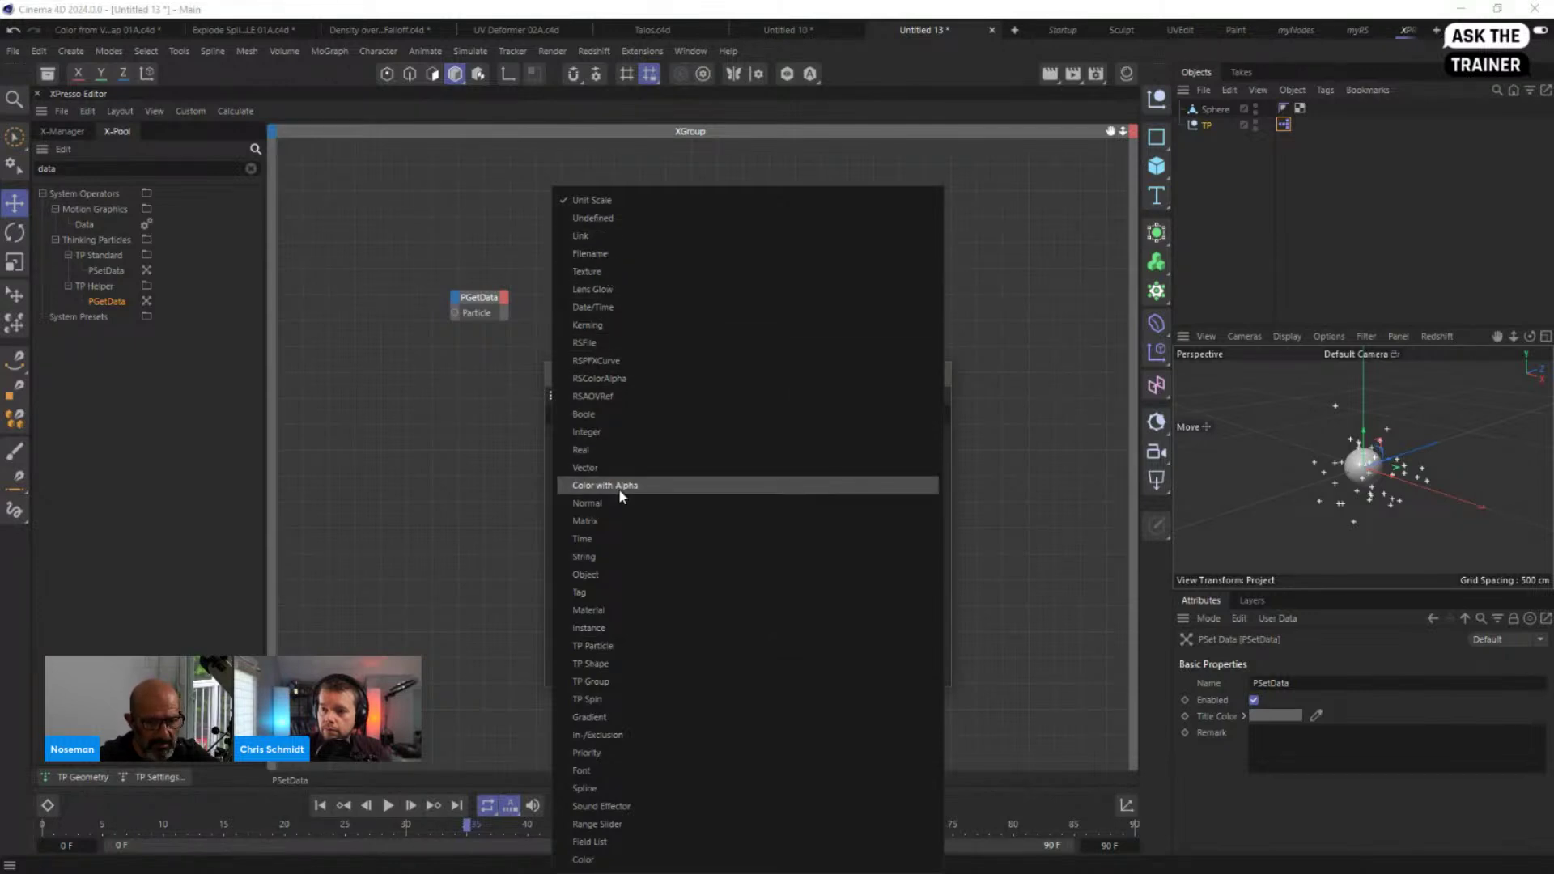
left_click(618, 450)
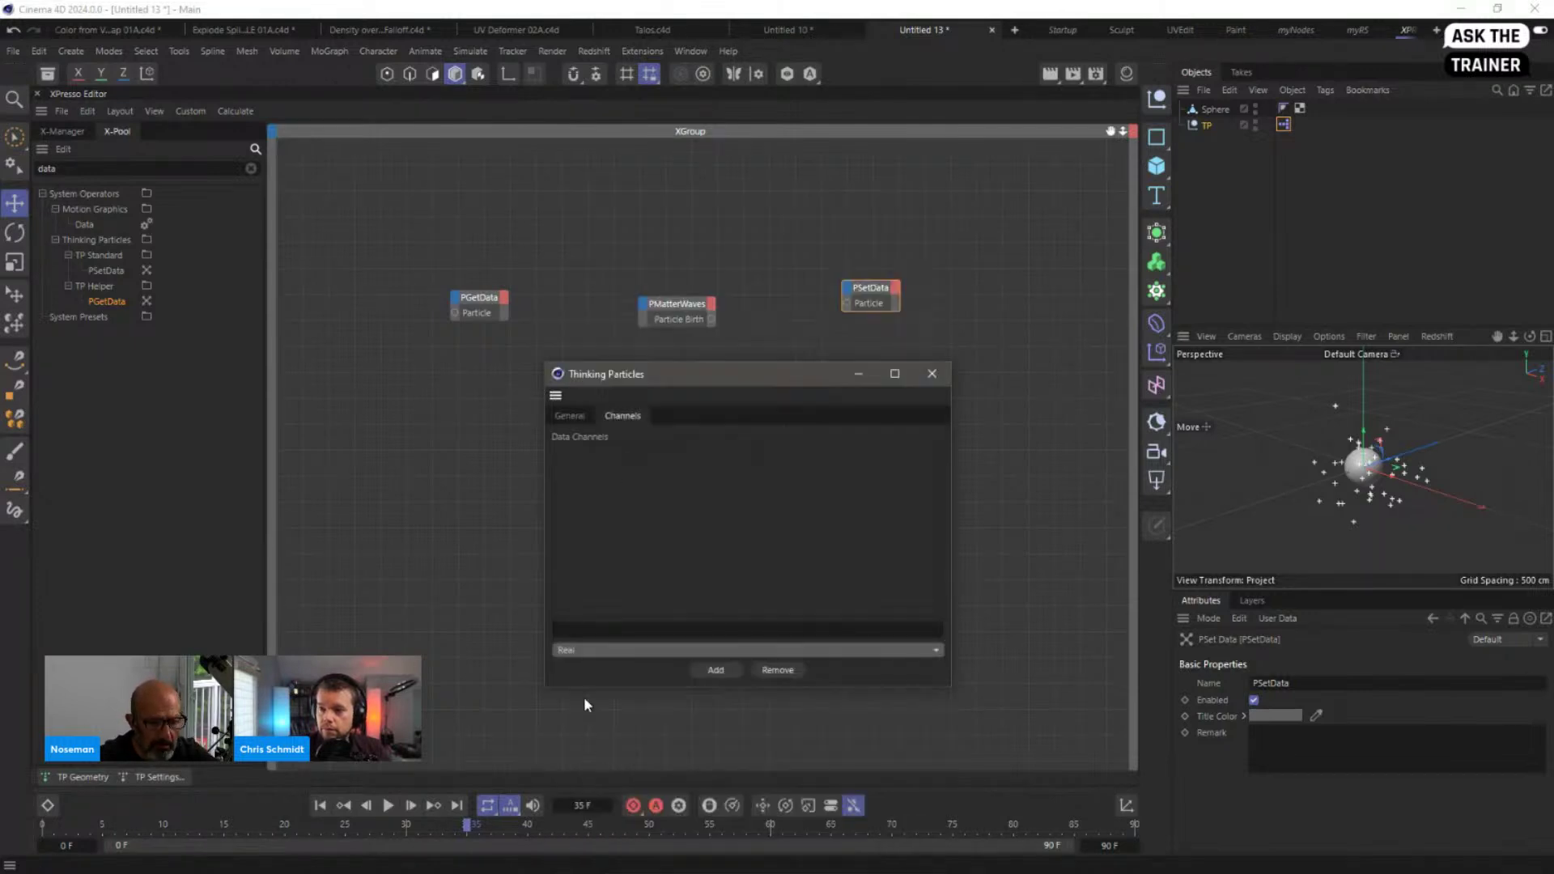
left_click(575, 632)
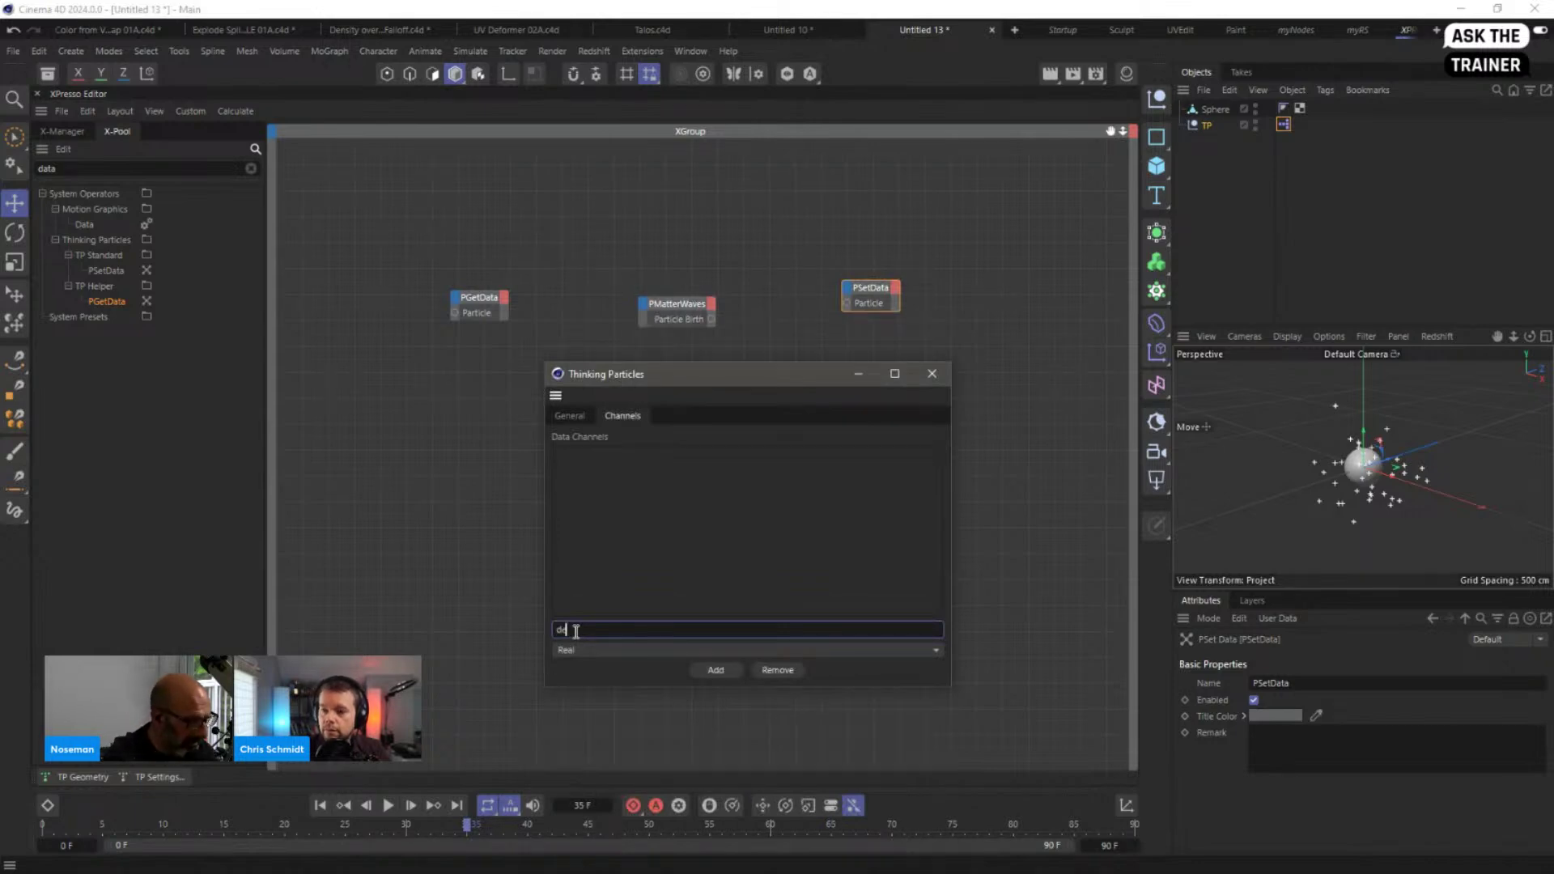
left_click(728, 669)
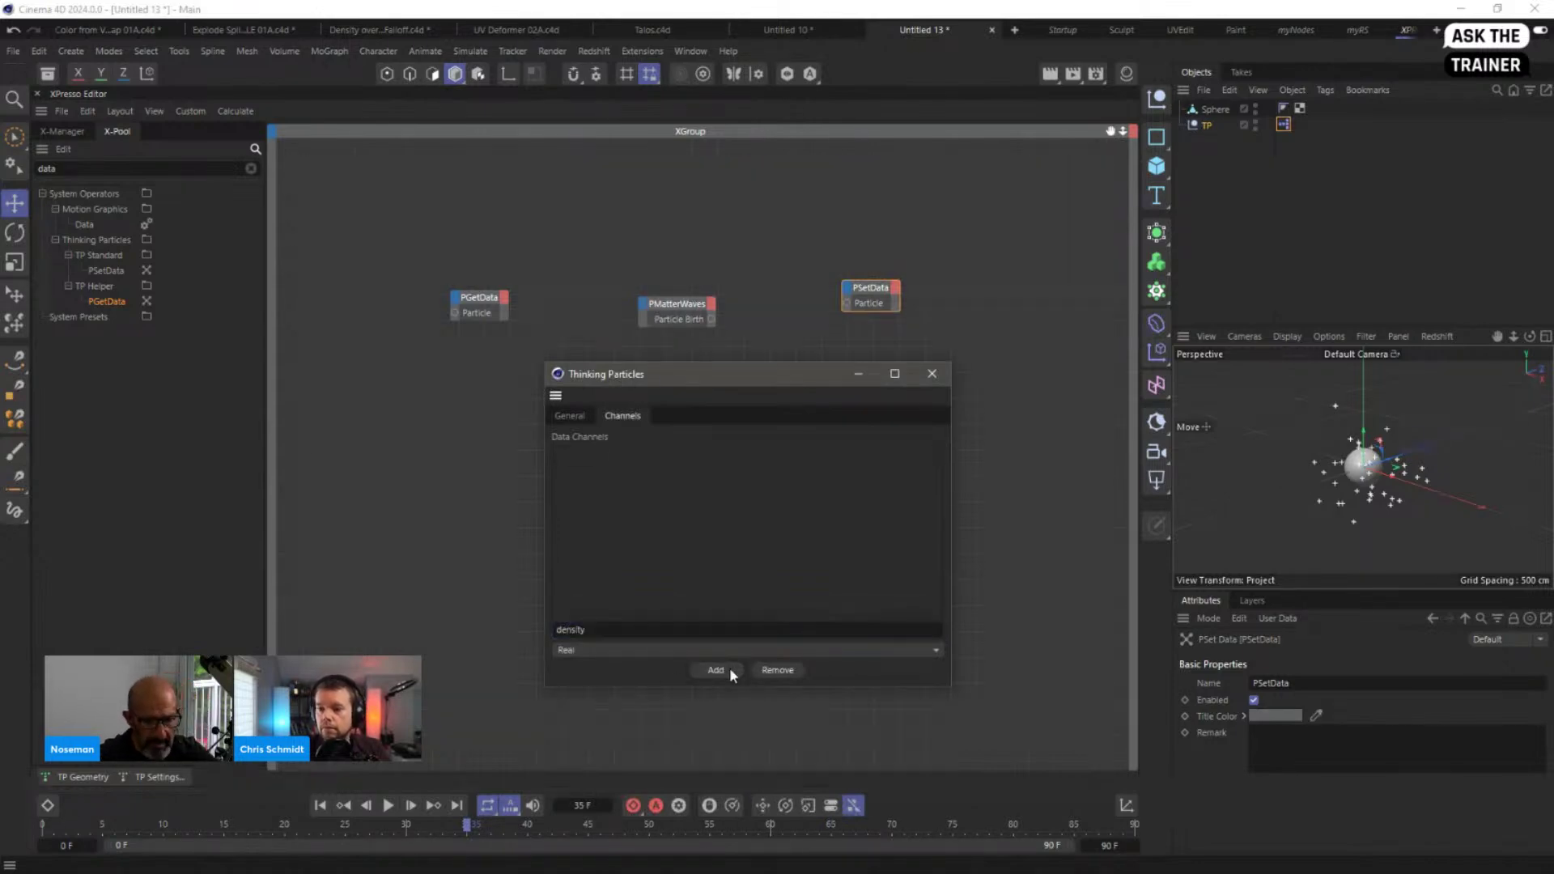
Step: Add Real data channels named temperature and fuel, and close the Thinking Particles settings
left_click(603, 630)
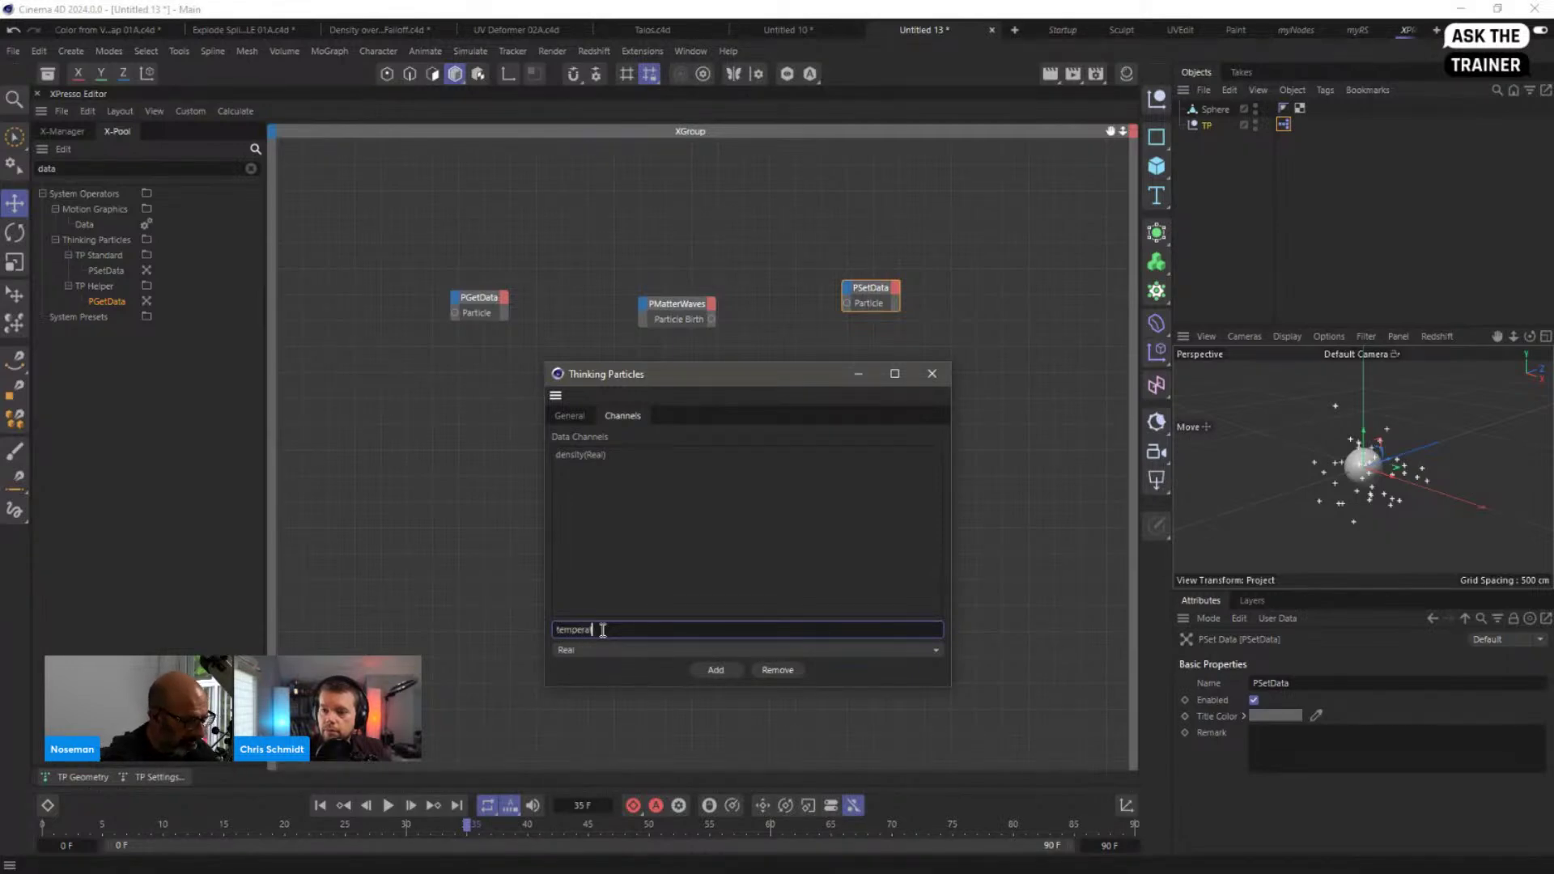
type("temperature")
left_click(732, 669)
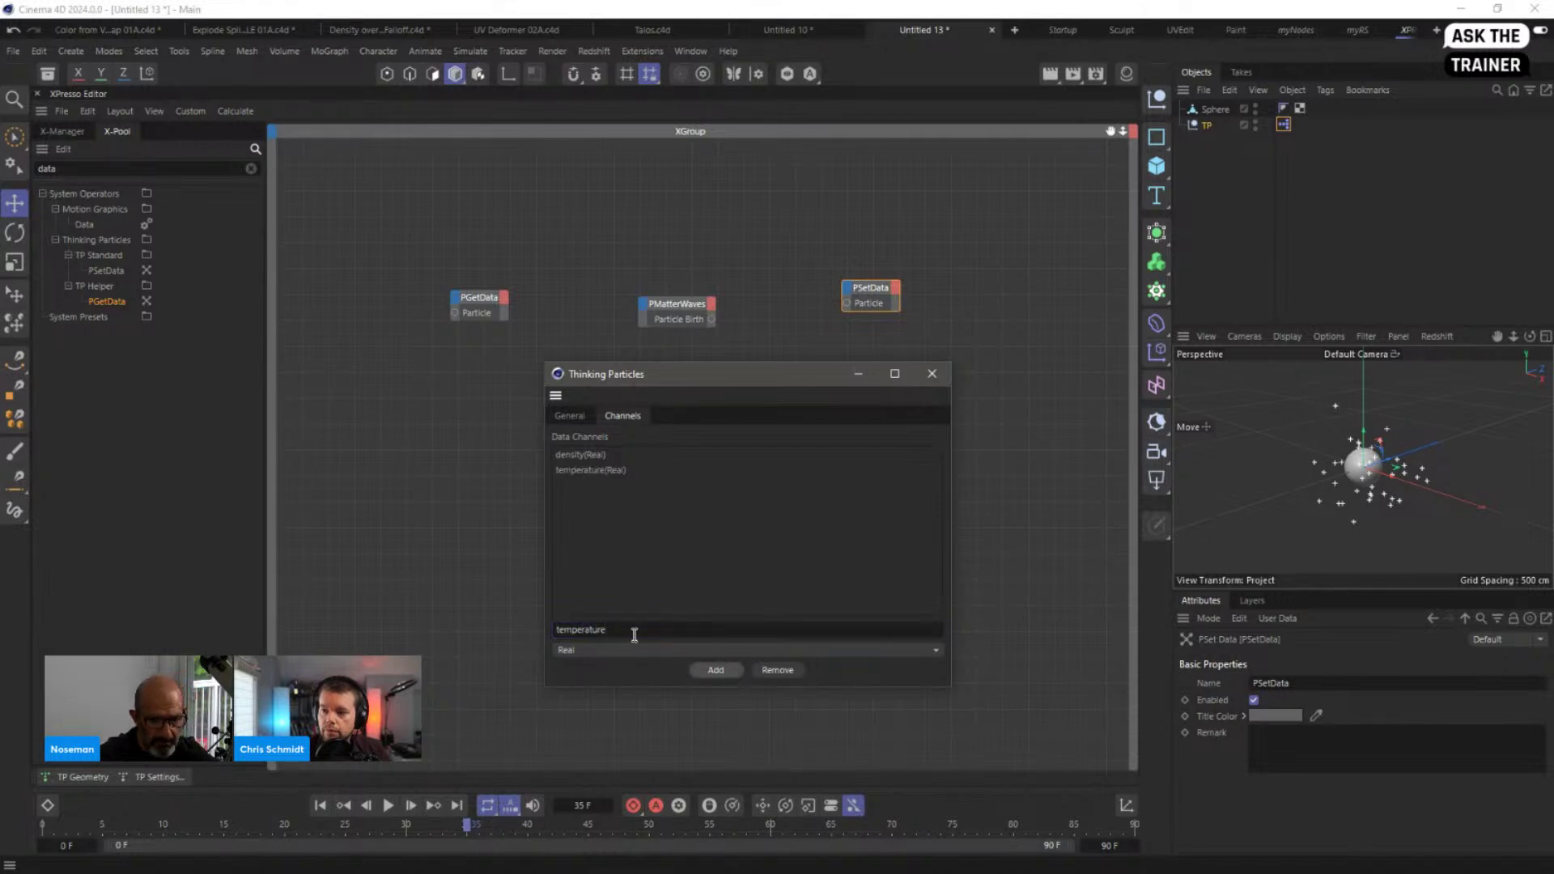
left_click(627, 631)
left_click_drag(628, 631, 531, 629)
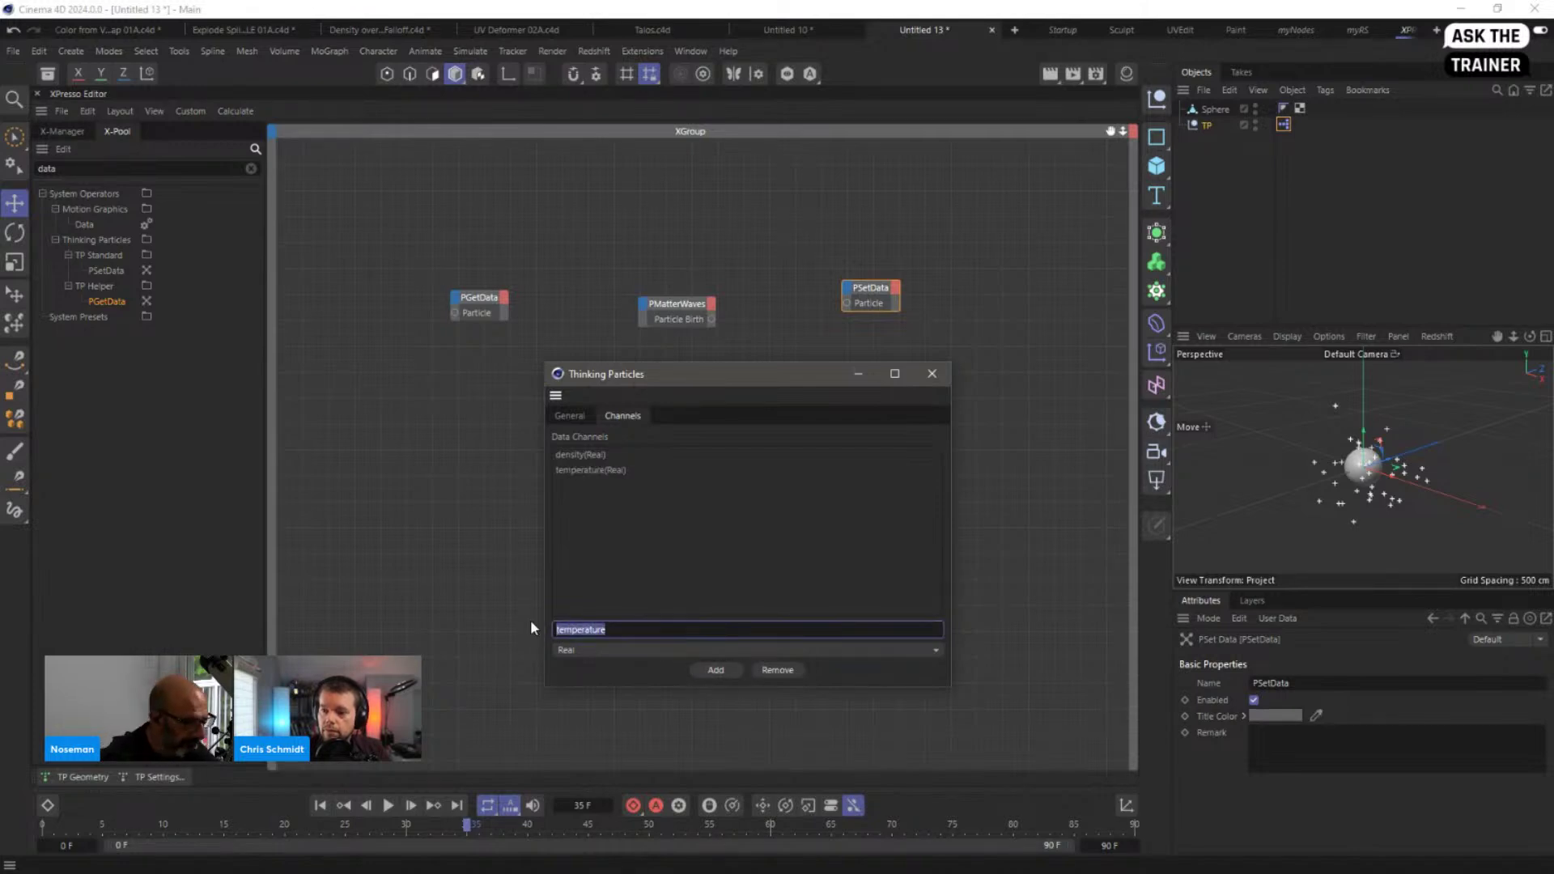
type("N")
type("uel")
left_click(716, 670)
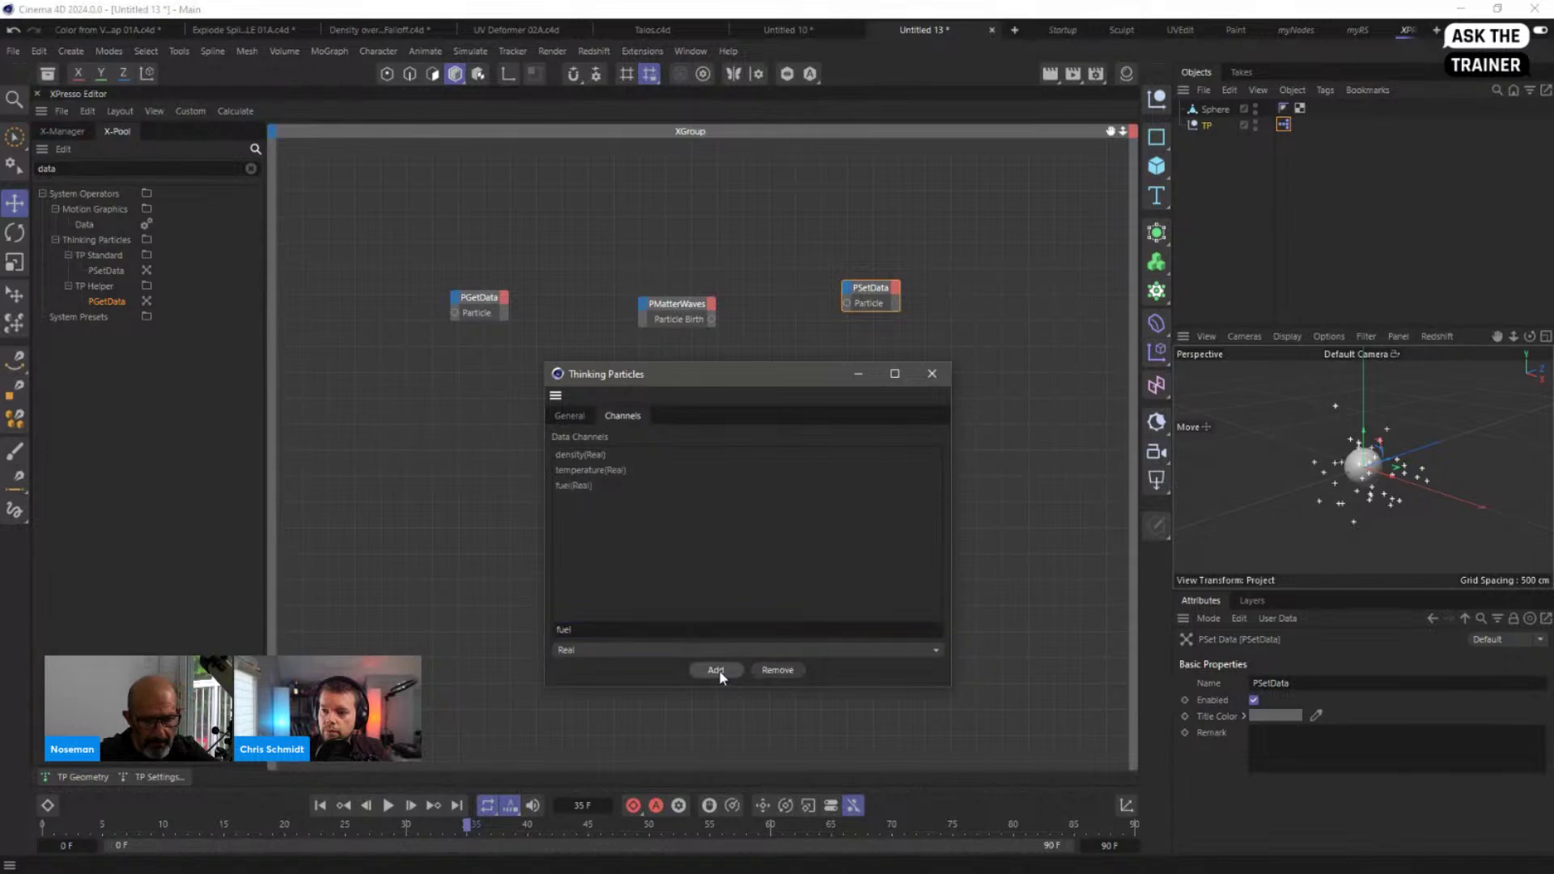
left_click(932, 373)
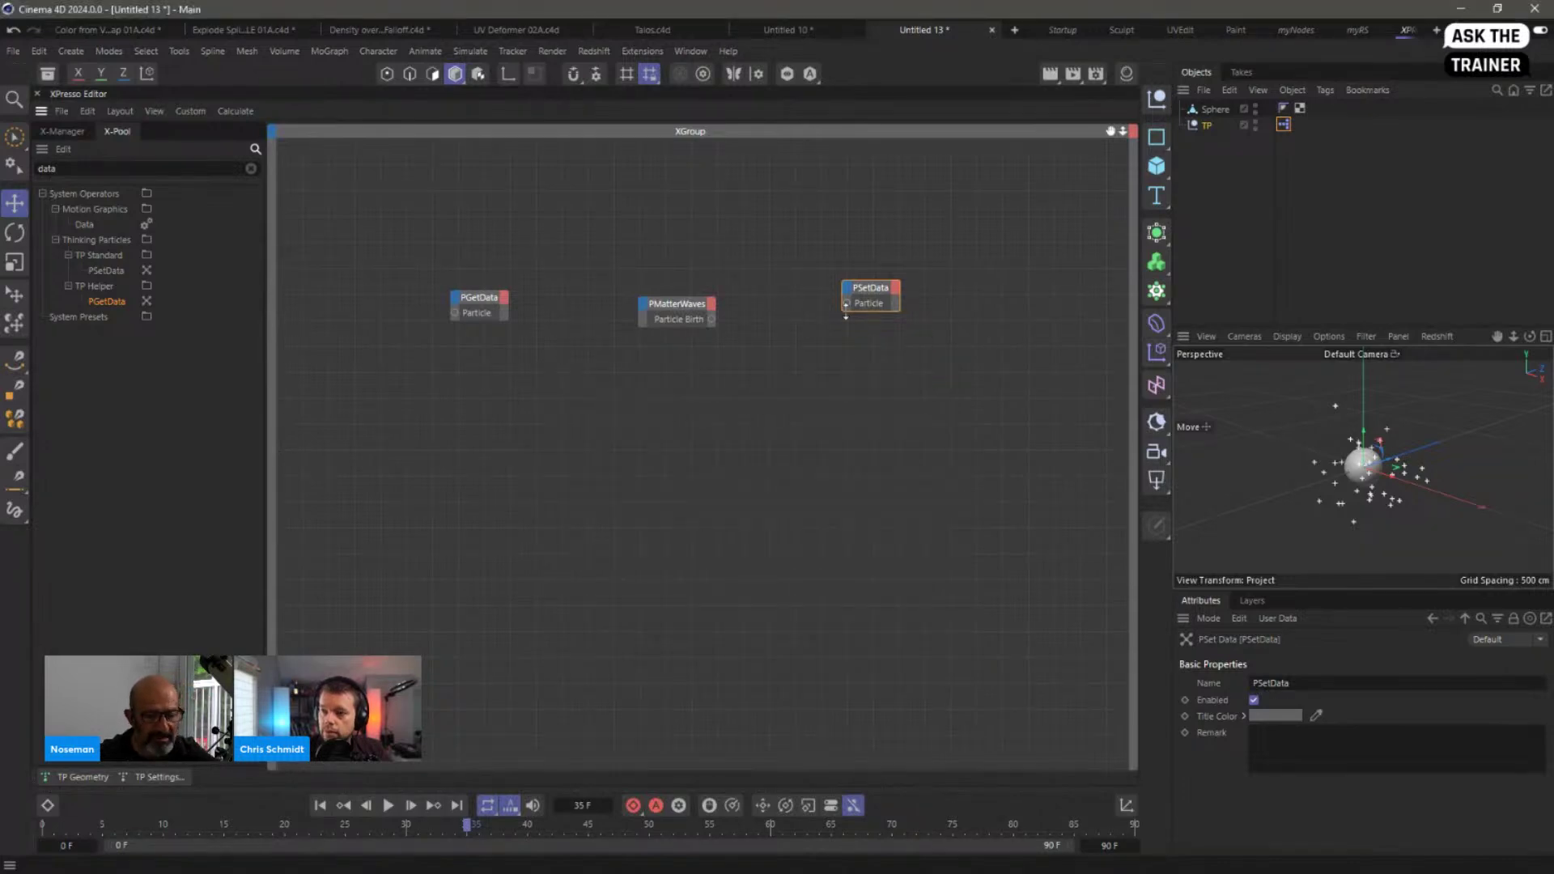
Step: Check the PSetData node's input list for the custom channels and move the node slightly lower in the graph
left_click(847, 289)
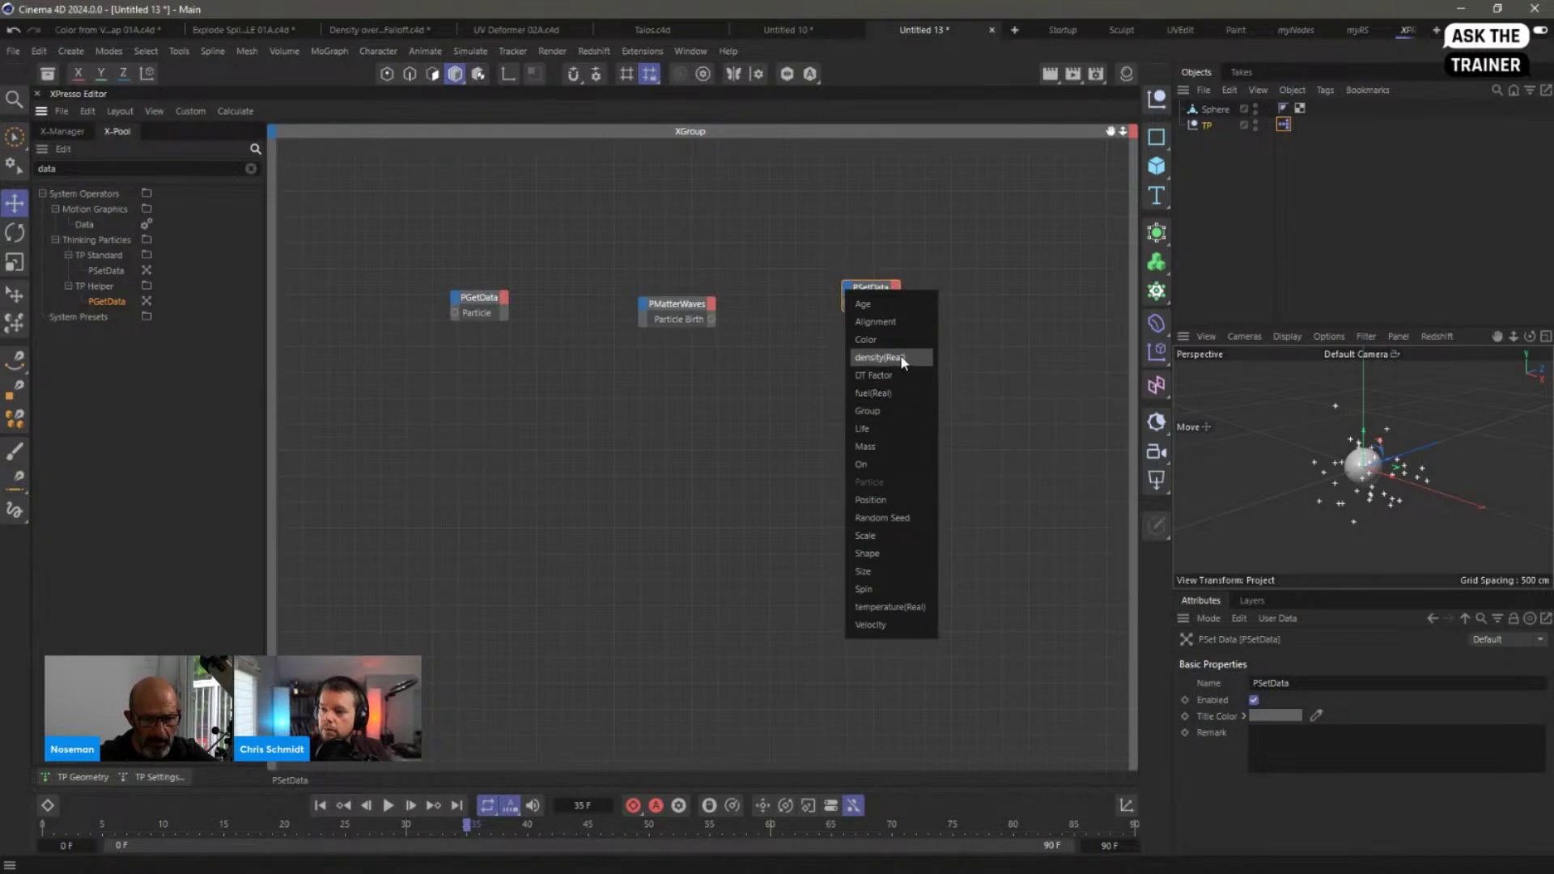
left_click(790, 376)
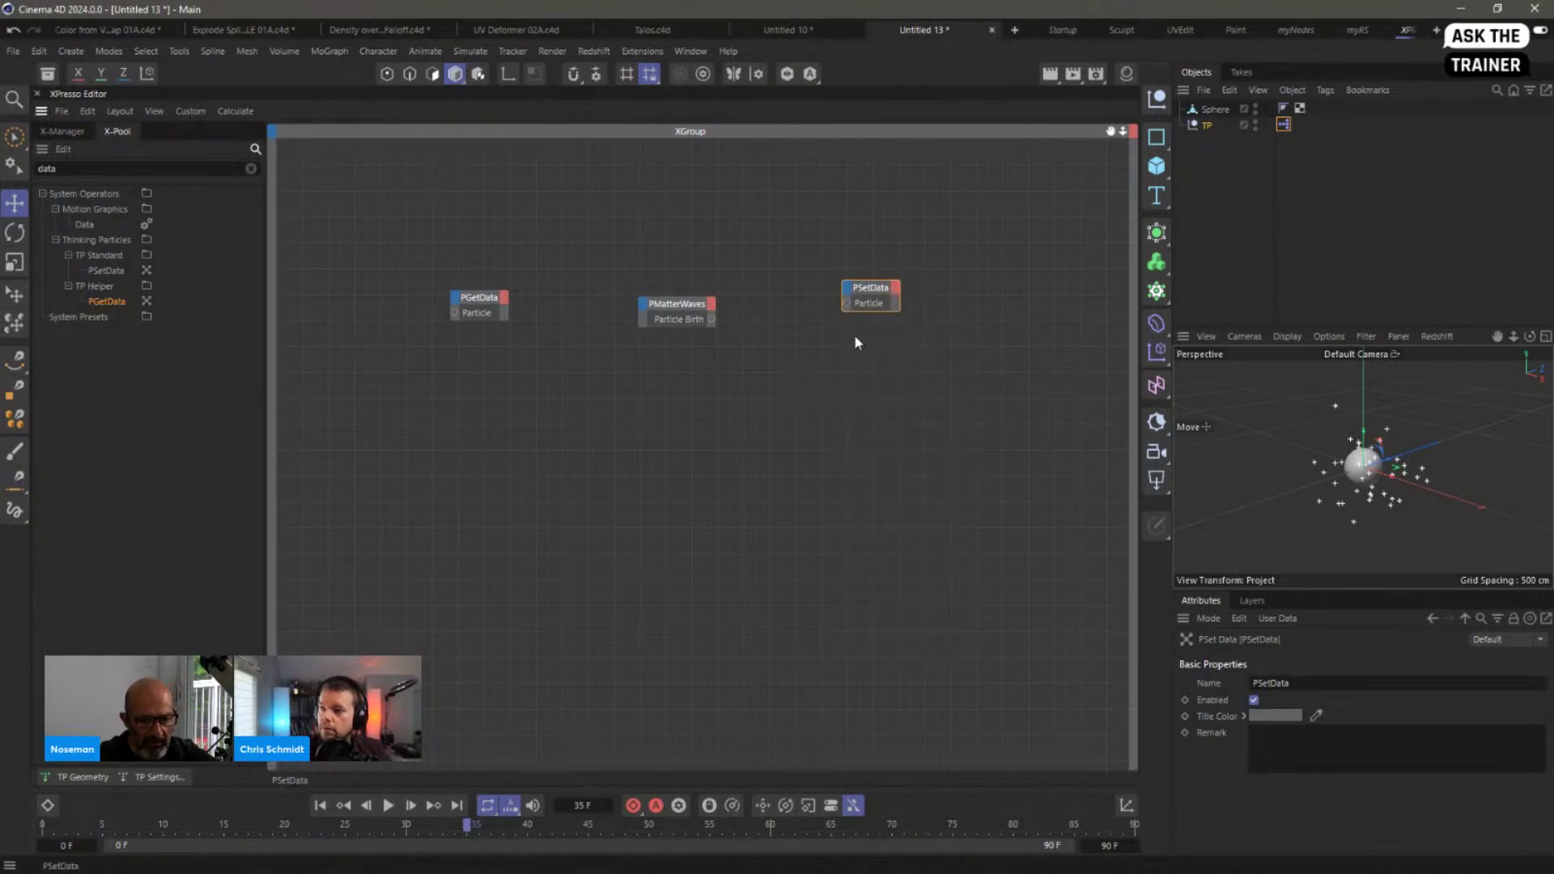
left_click_drag(865, 288, 847, 340)
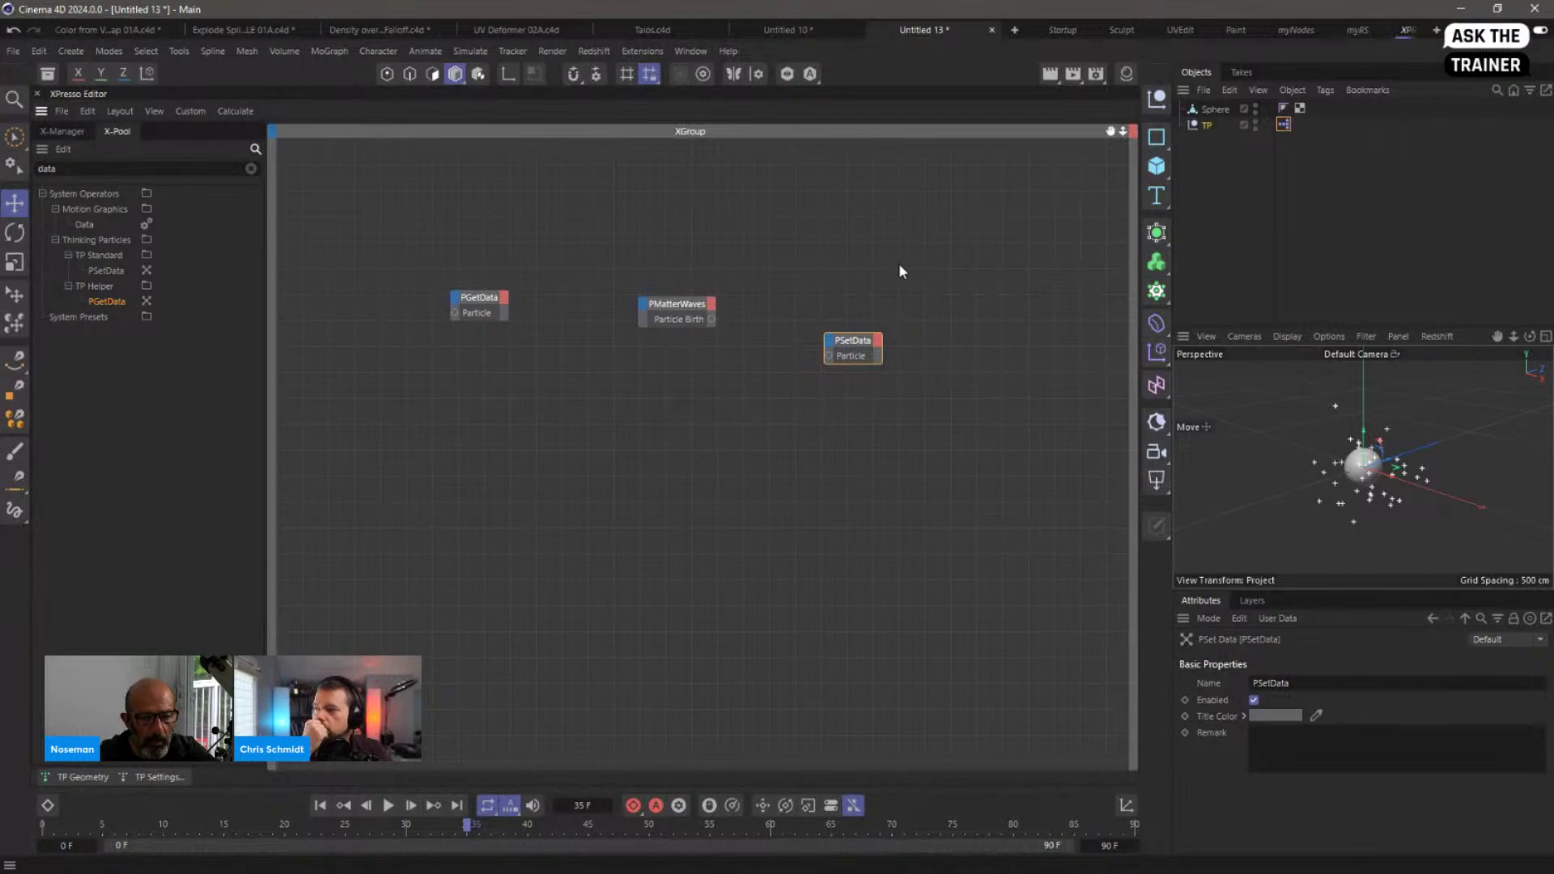
Step: Create a TP Geometry object and apply a Pyro Emitter tag to it
left_click(72, 774)
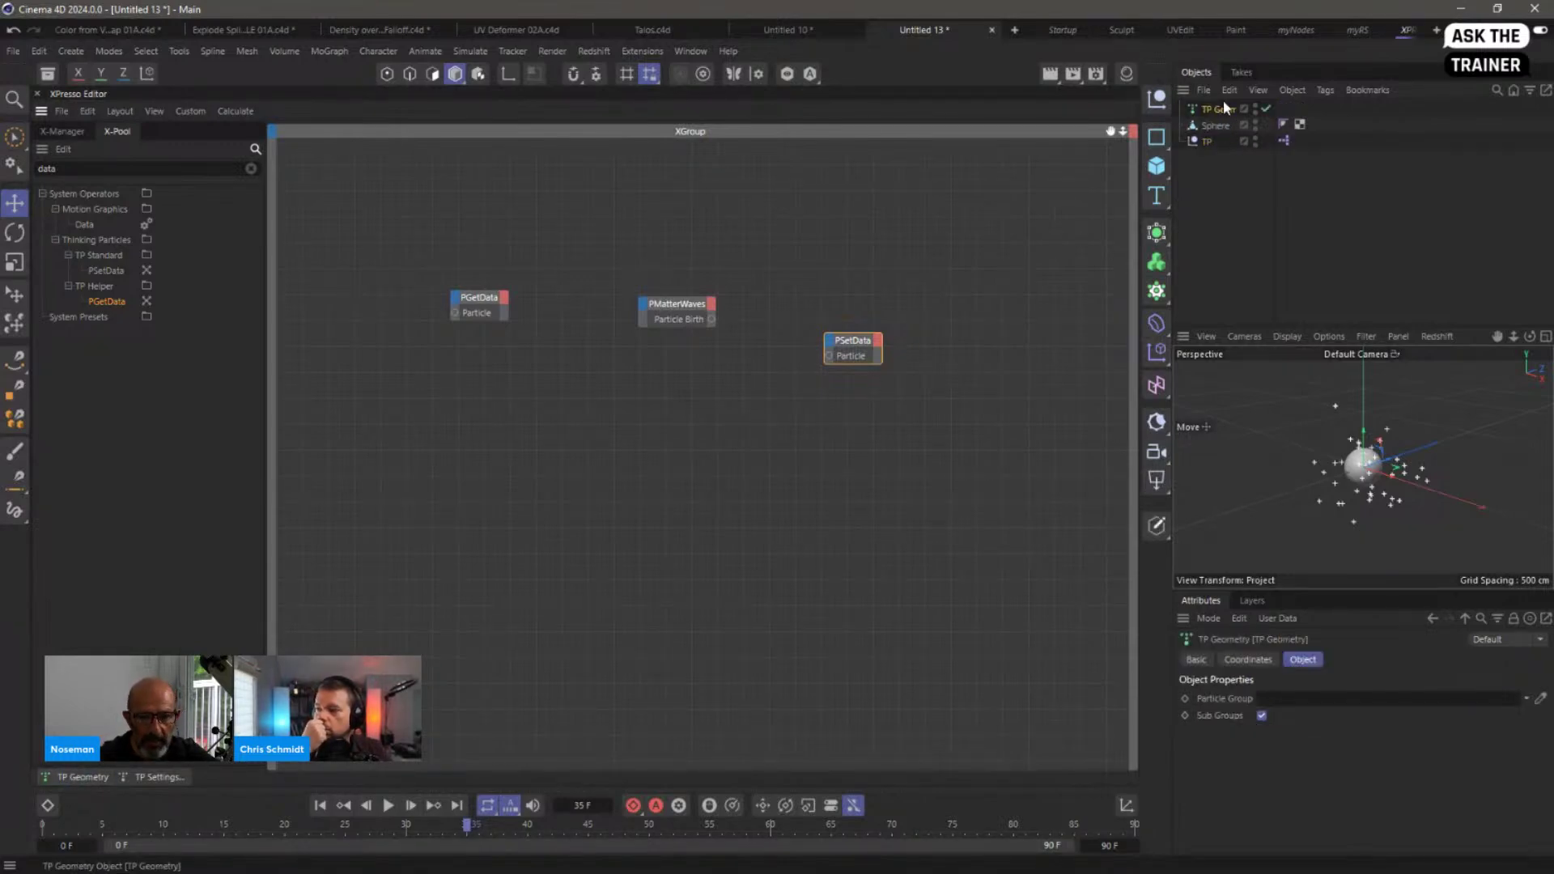
left_click_drag(1274, 197, 1315, 197)
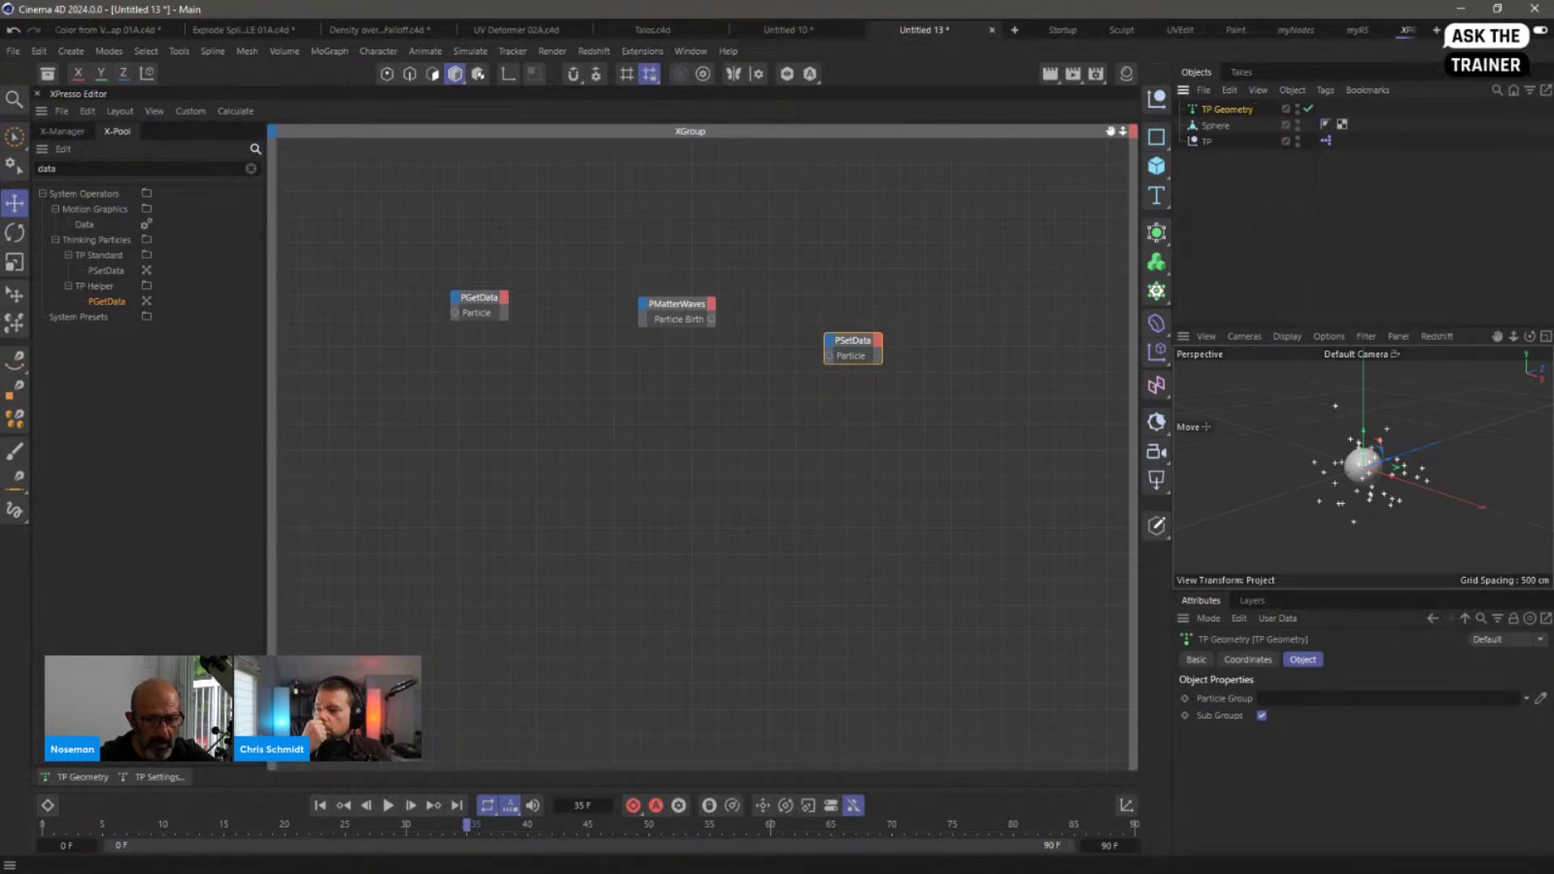
right_click(1213, 107)
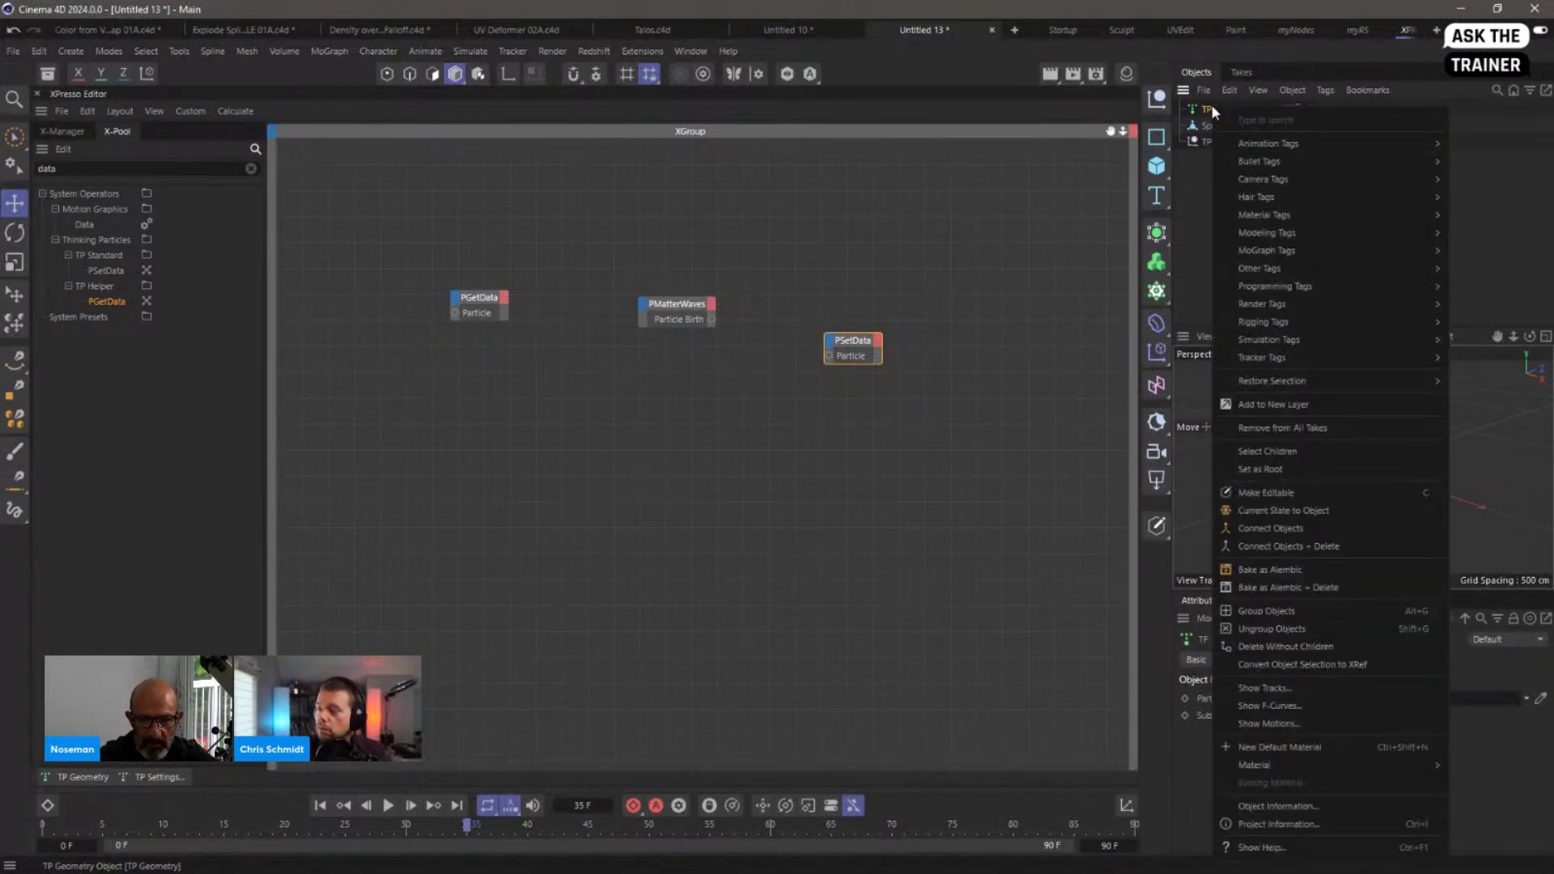
mouse_move(1305, 323)
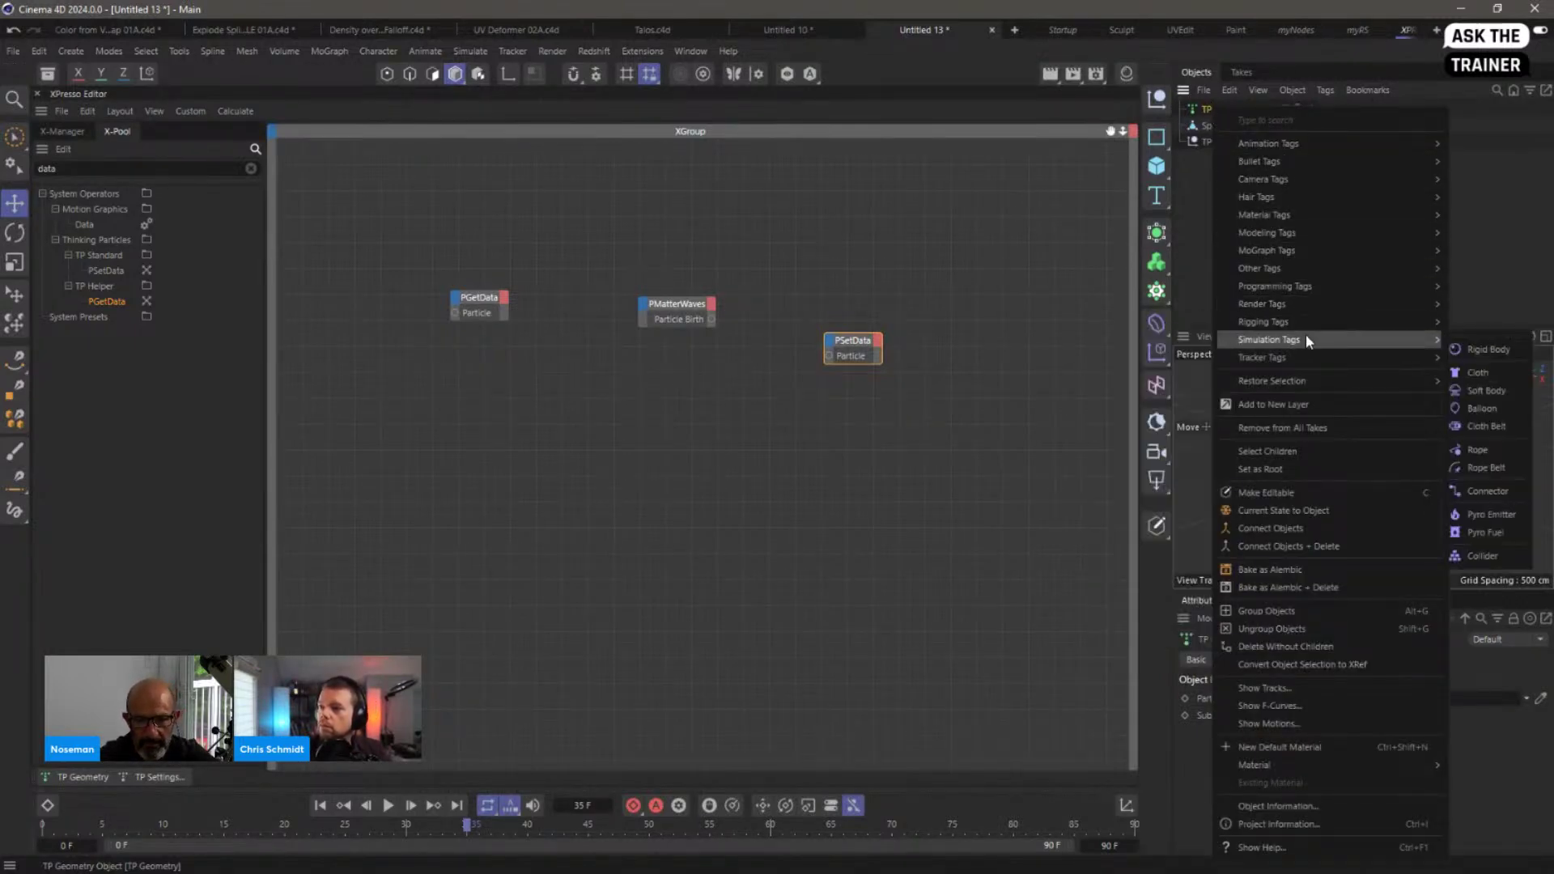
left_click(1492, 514)
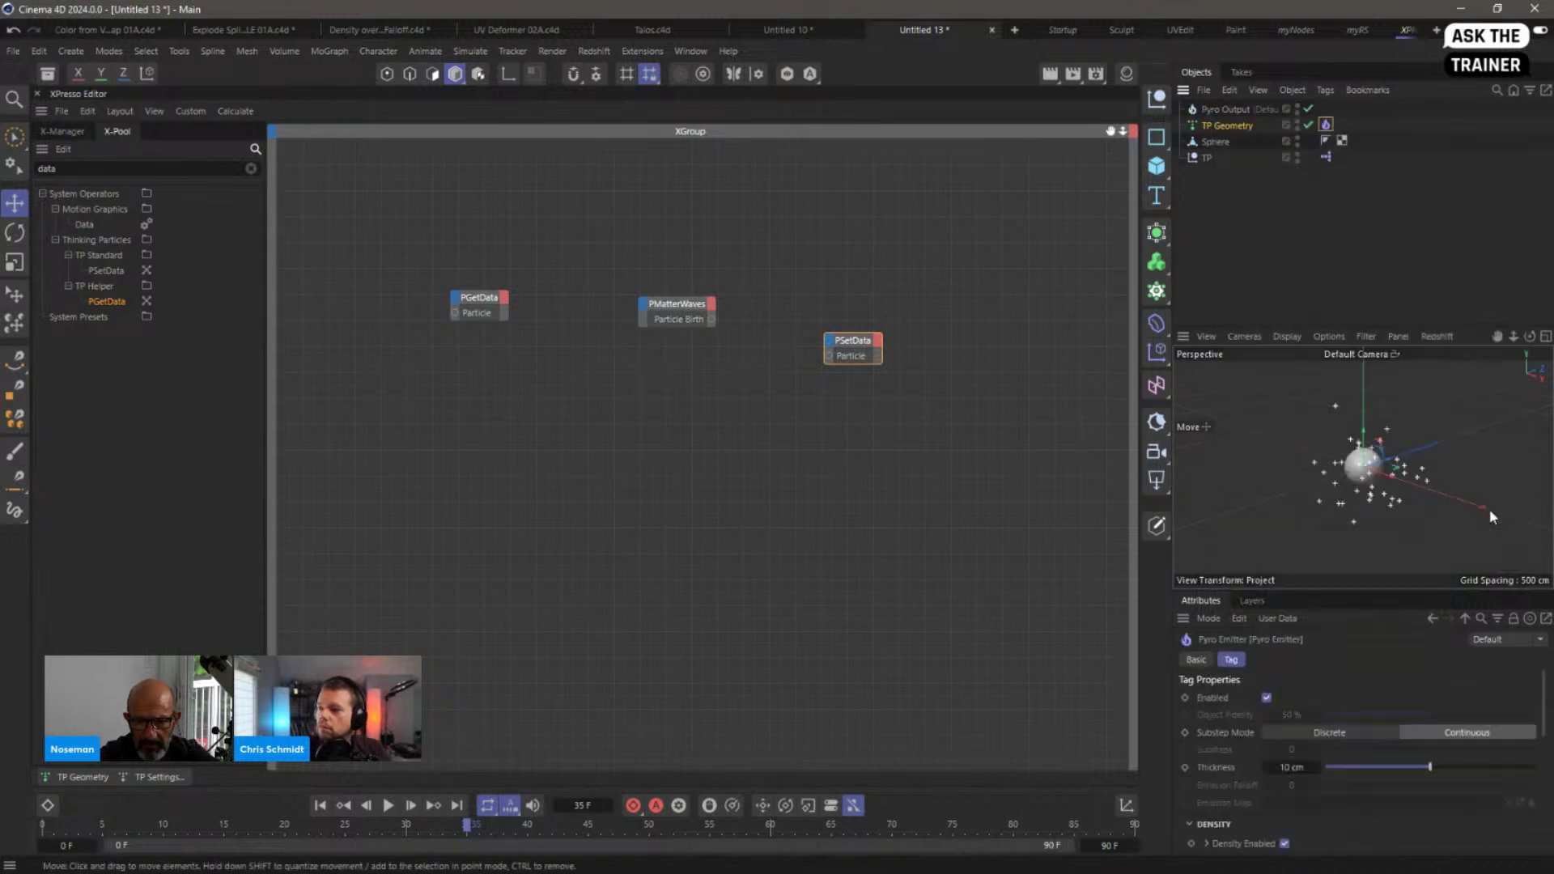
Step: Assign the All particle group to the TP Geometry object and preview the Pyro simulation from the first frame
left_click(1208, 125)
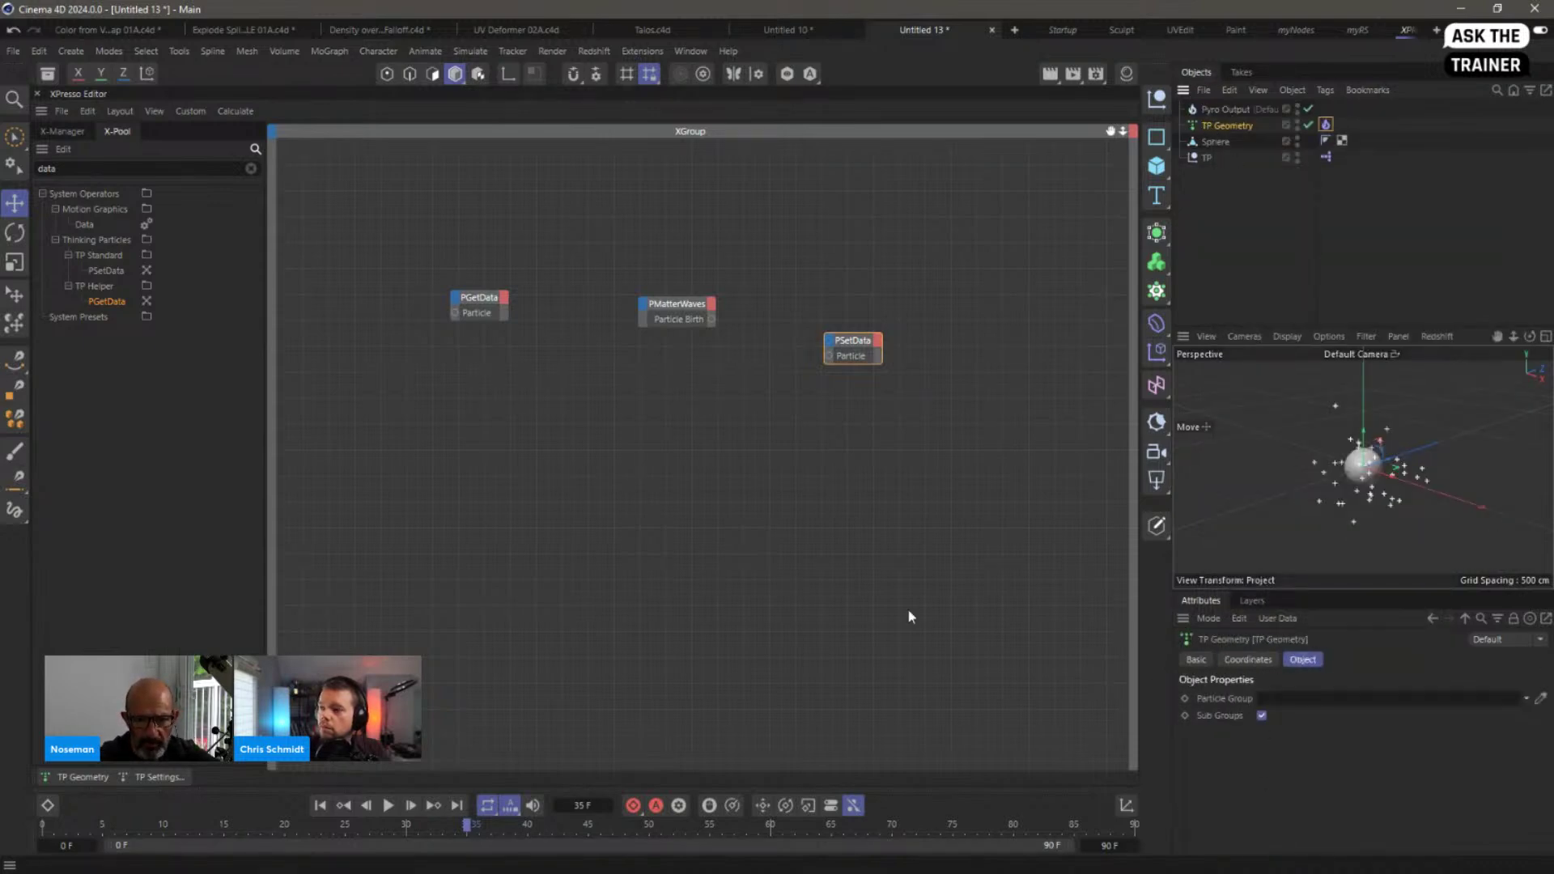
left_click(162, 779)
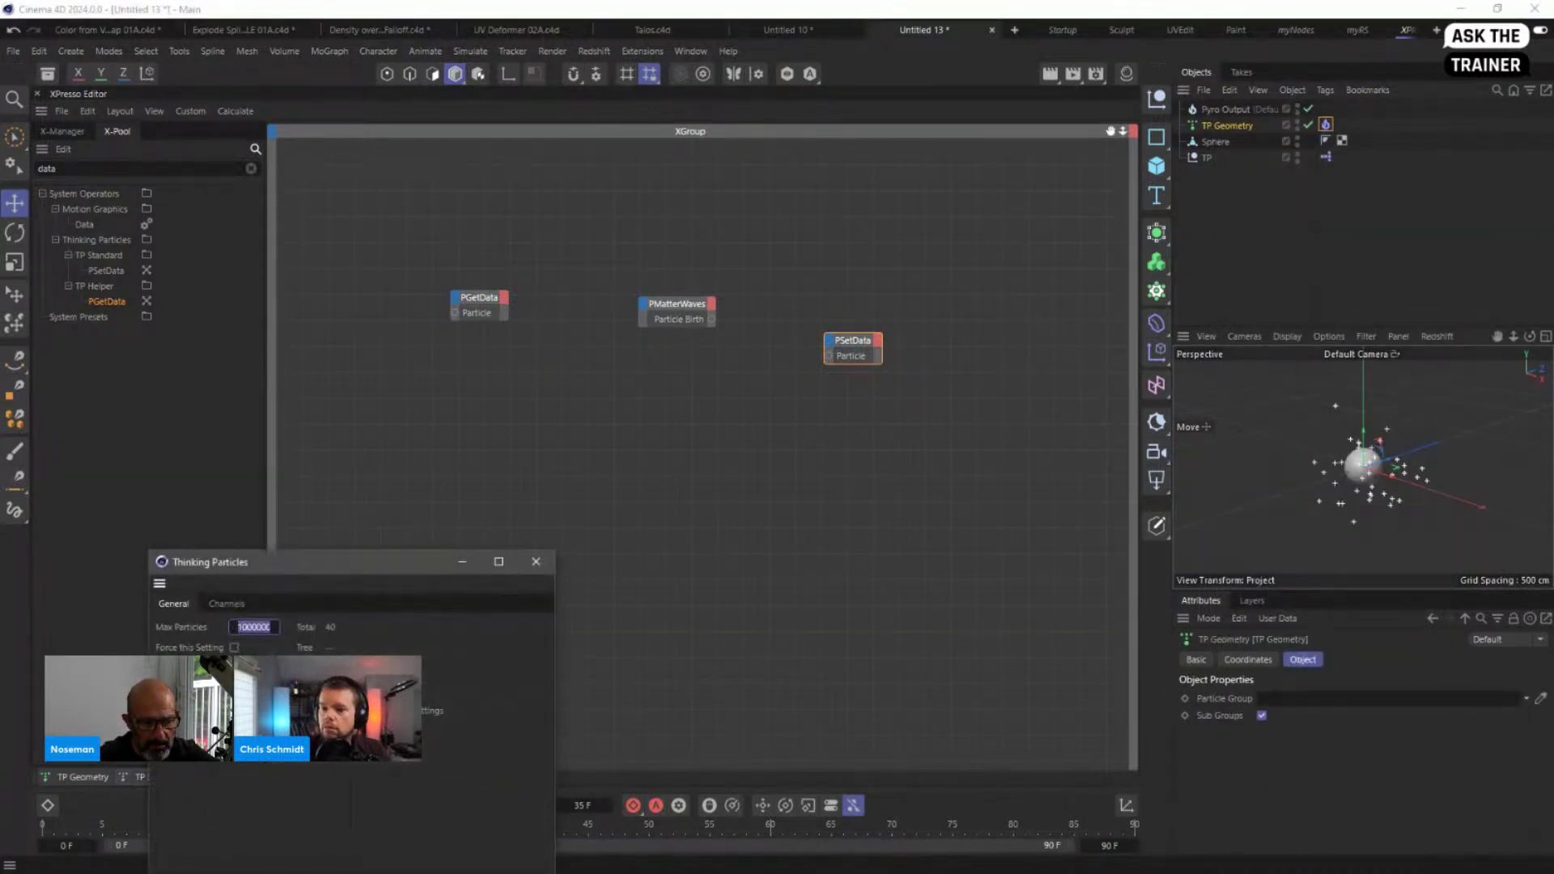
left_click(536, 561)
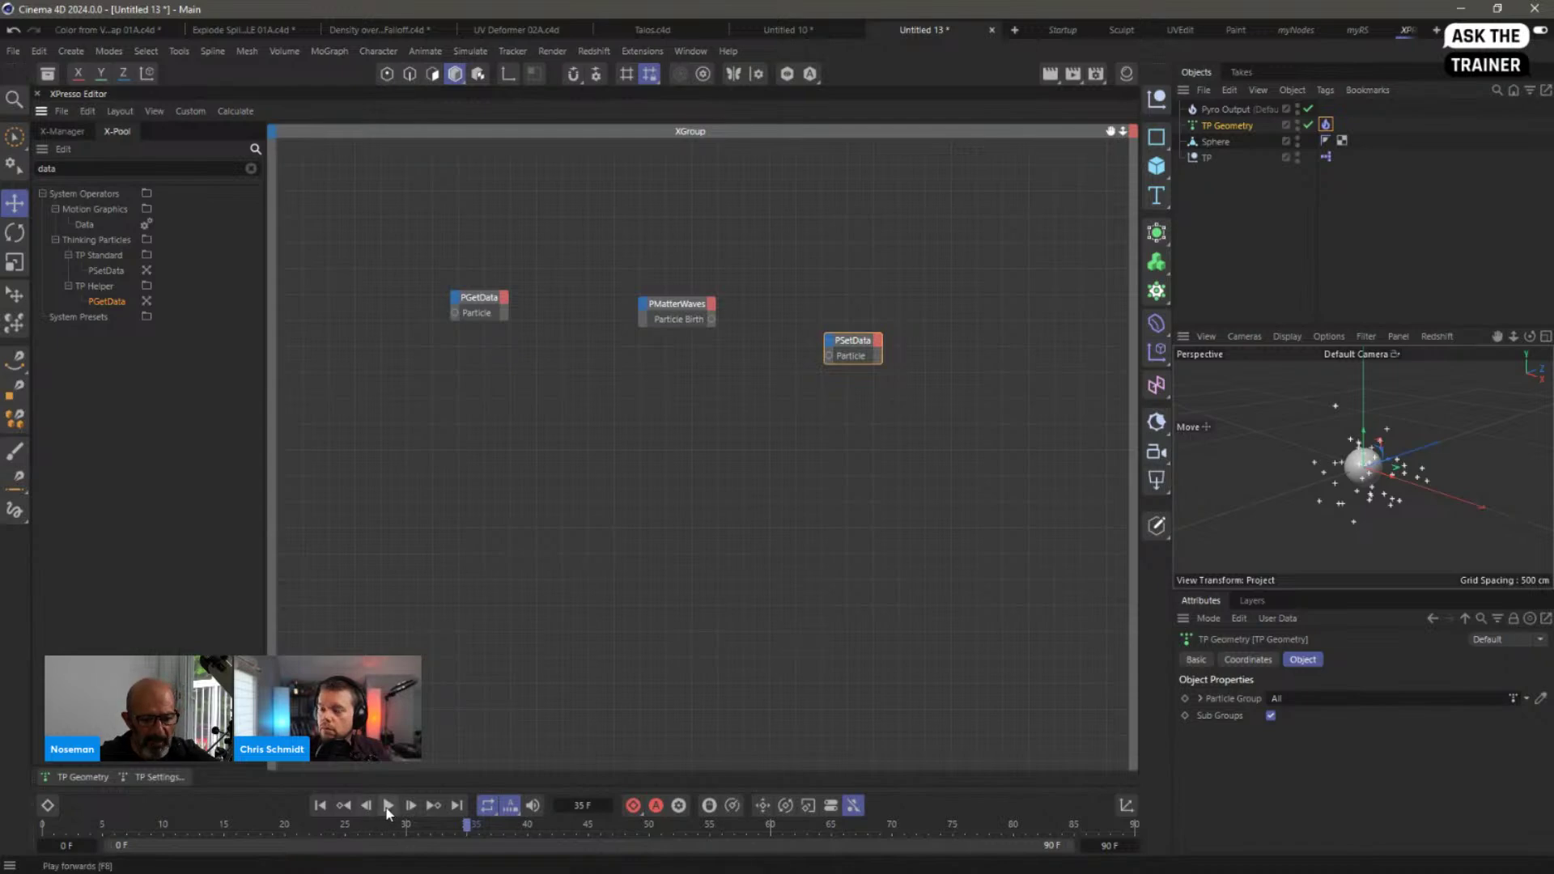
left_click(318, 805)
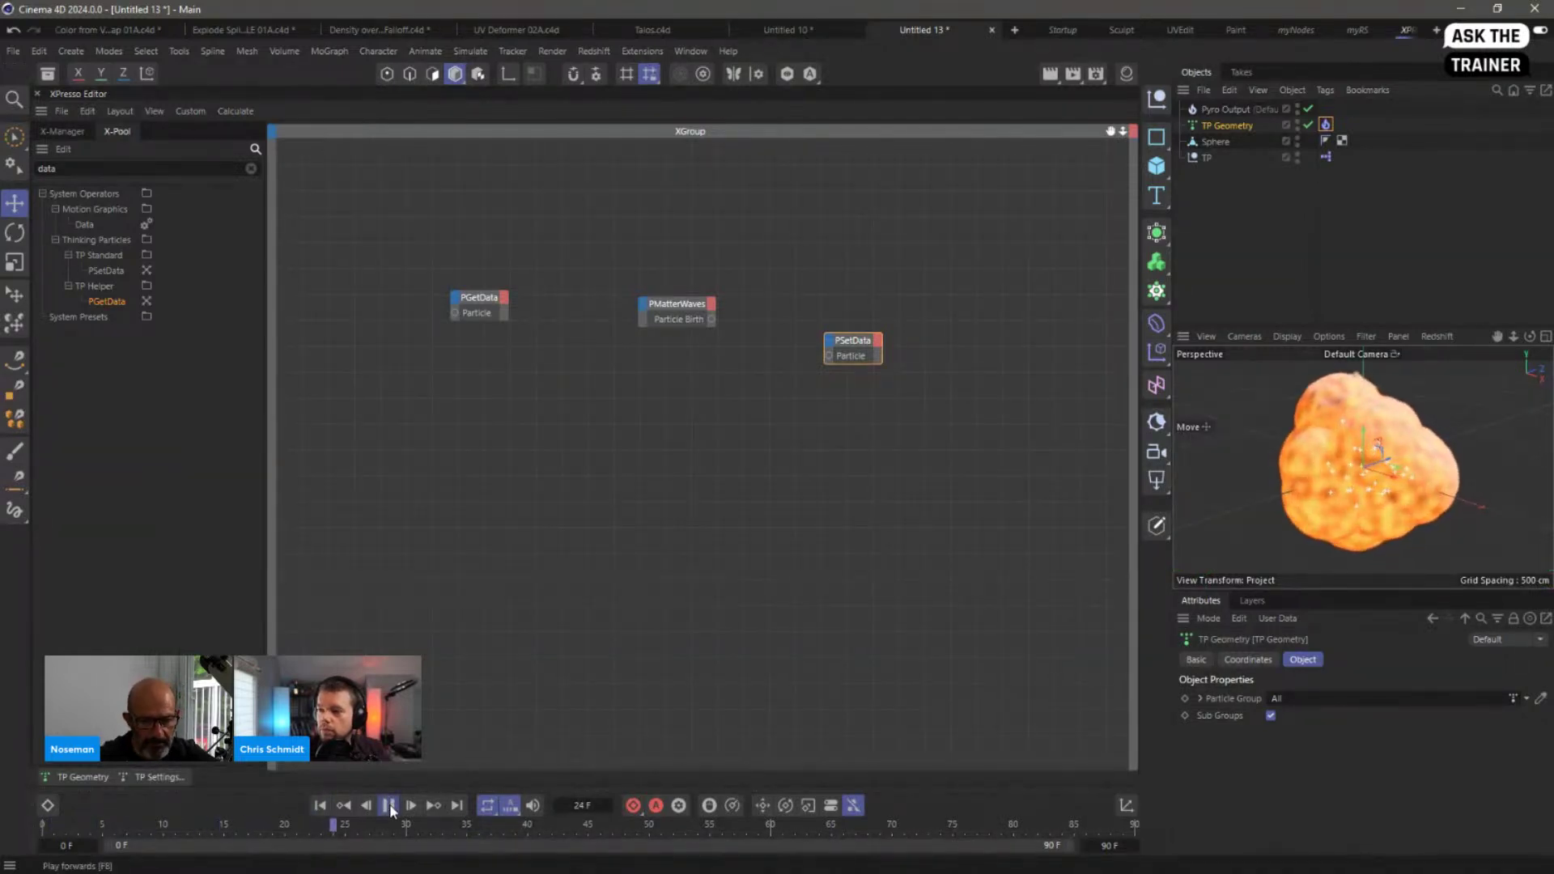
left_click(390, 806)
Step: Move the PMatterWaves node above the other nodes, set its particle Size to 2, and replay the simulation
left_click_drag(685, 314, 635, 212)
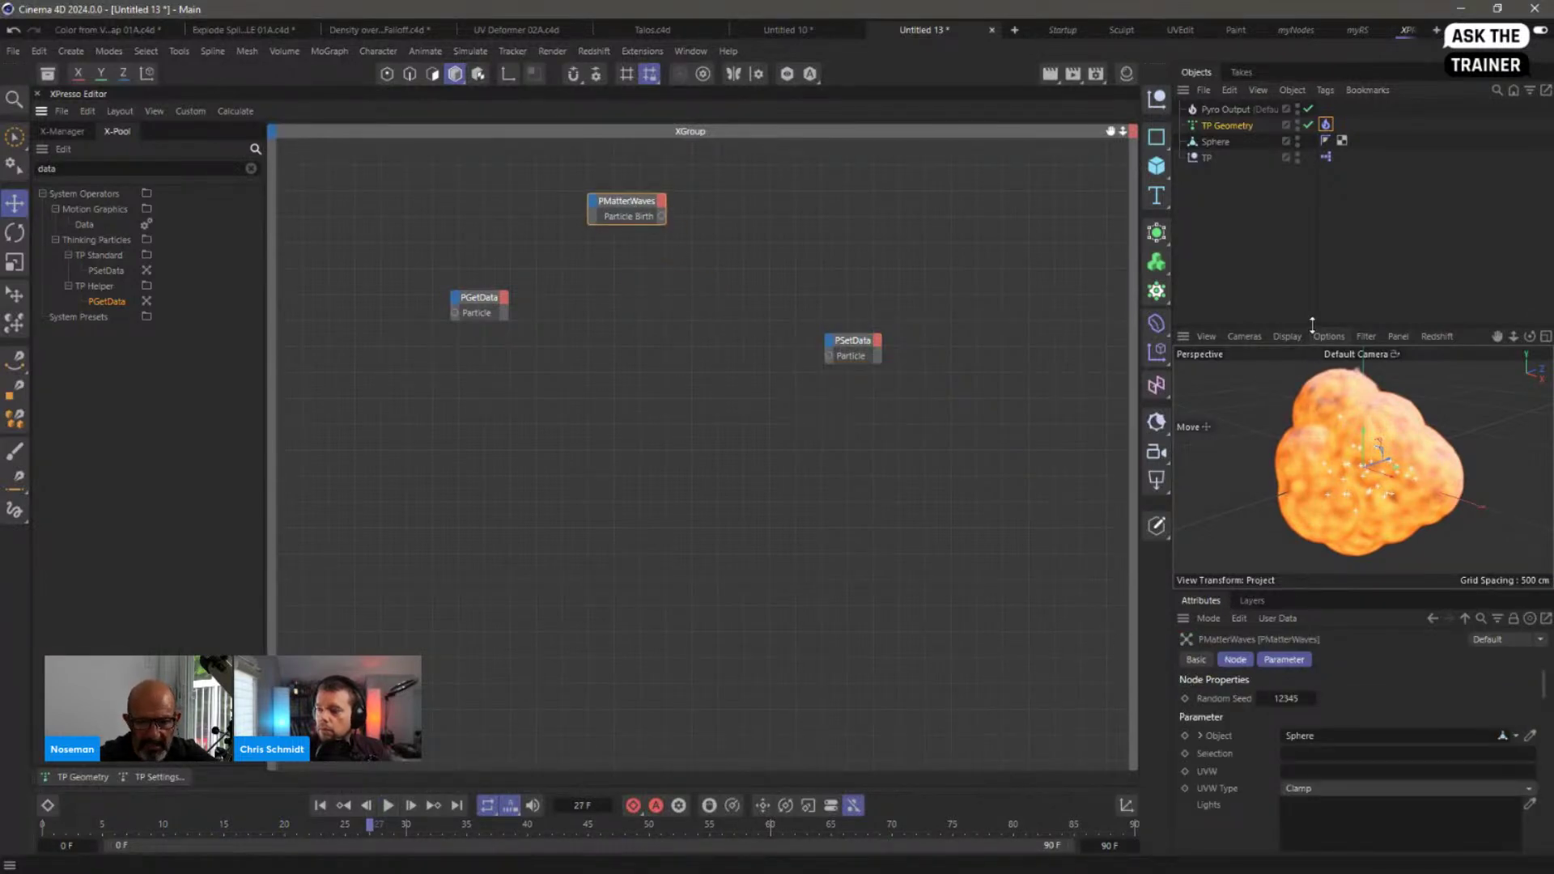
left_click_drag(1313, 326, 1312, 215)
left_click_drag(1376, 590, 1377, 442)
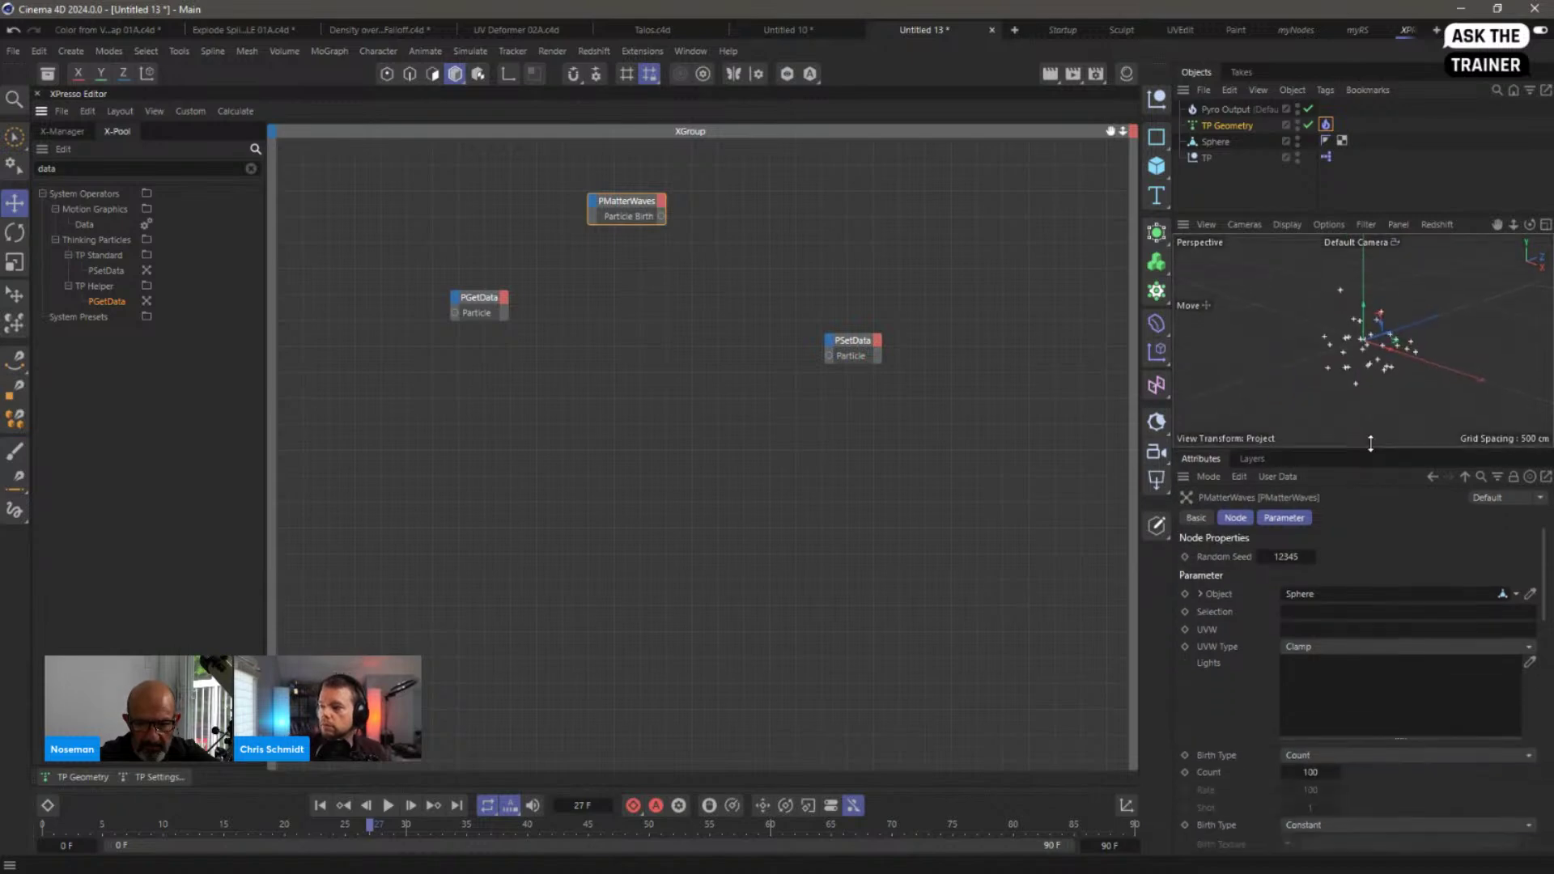
left_click_drag(1542, 580, 1548, 769)
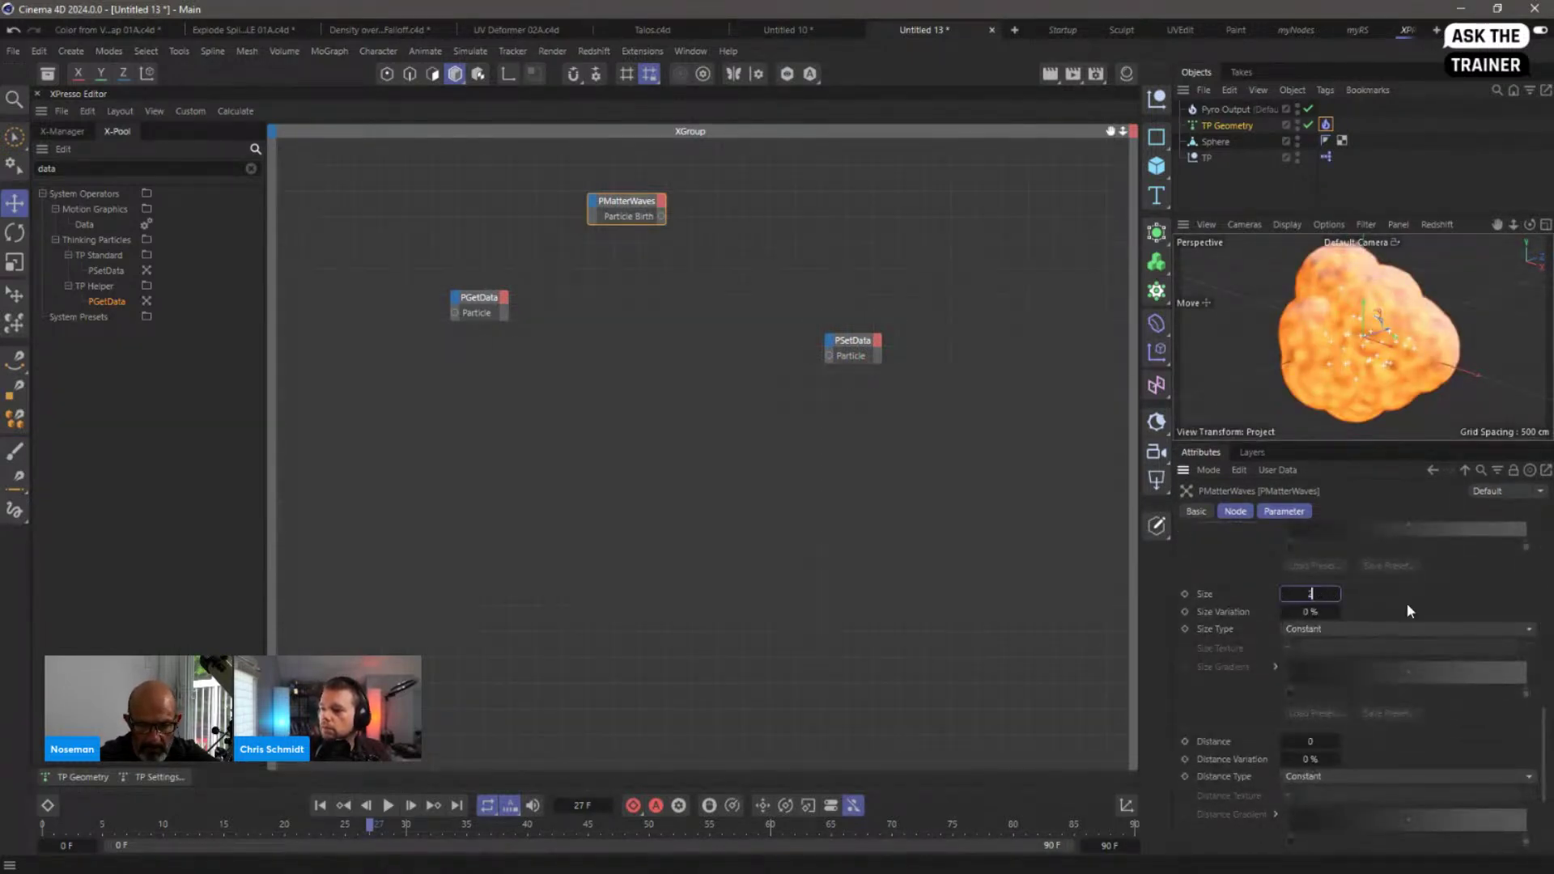
key("Return")
left_click(389, 806)
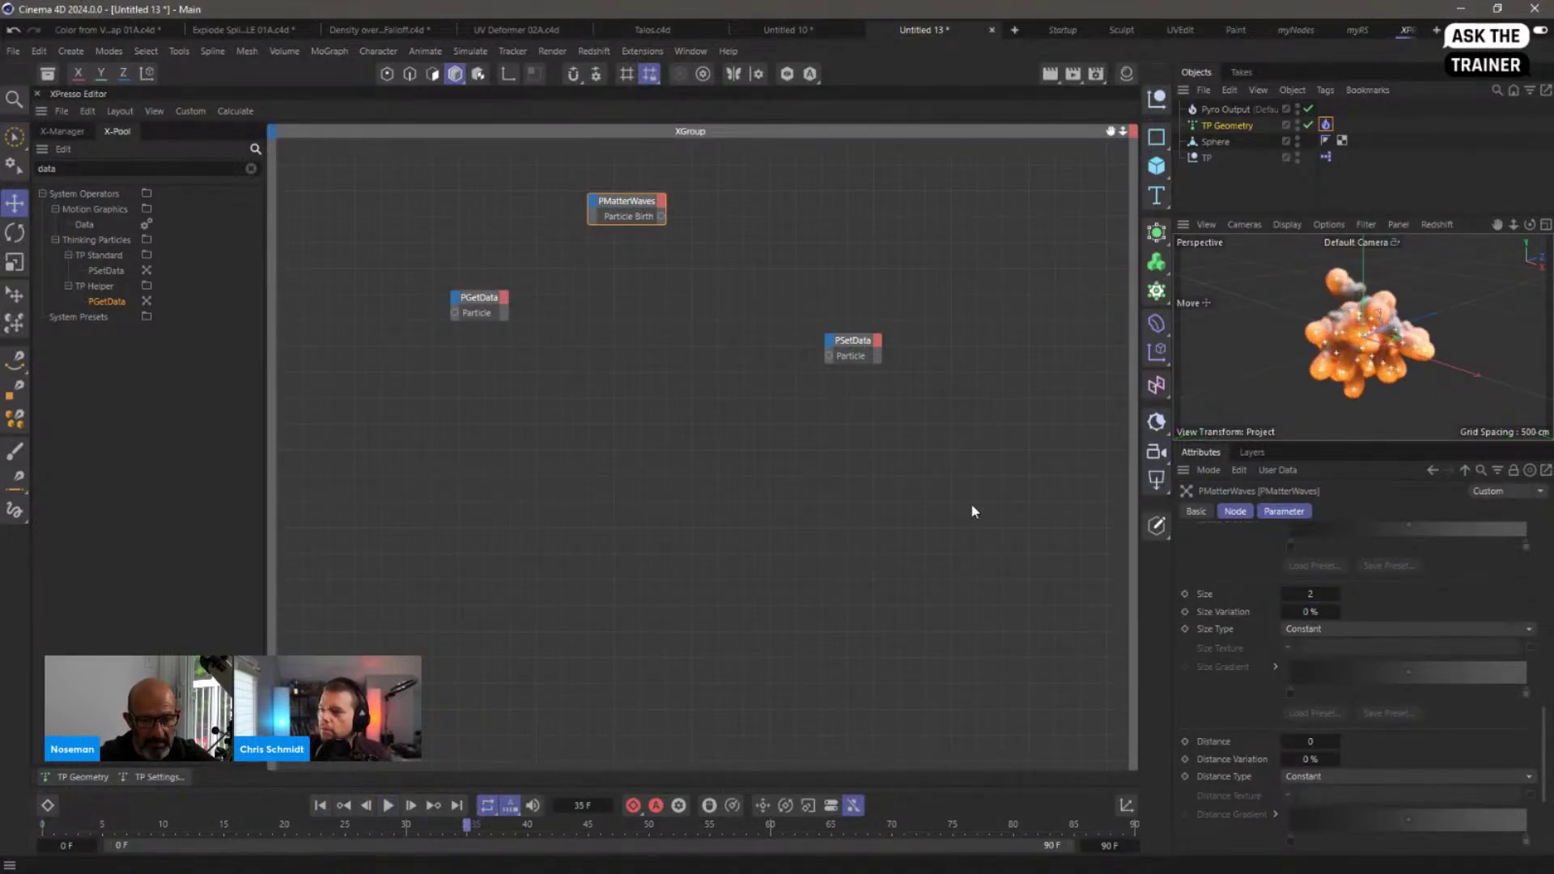
Step: Disable temperature emission in the TP Geometry's Pyro Emitter tag
left_click(1326, 123)
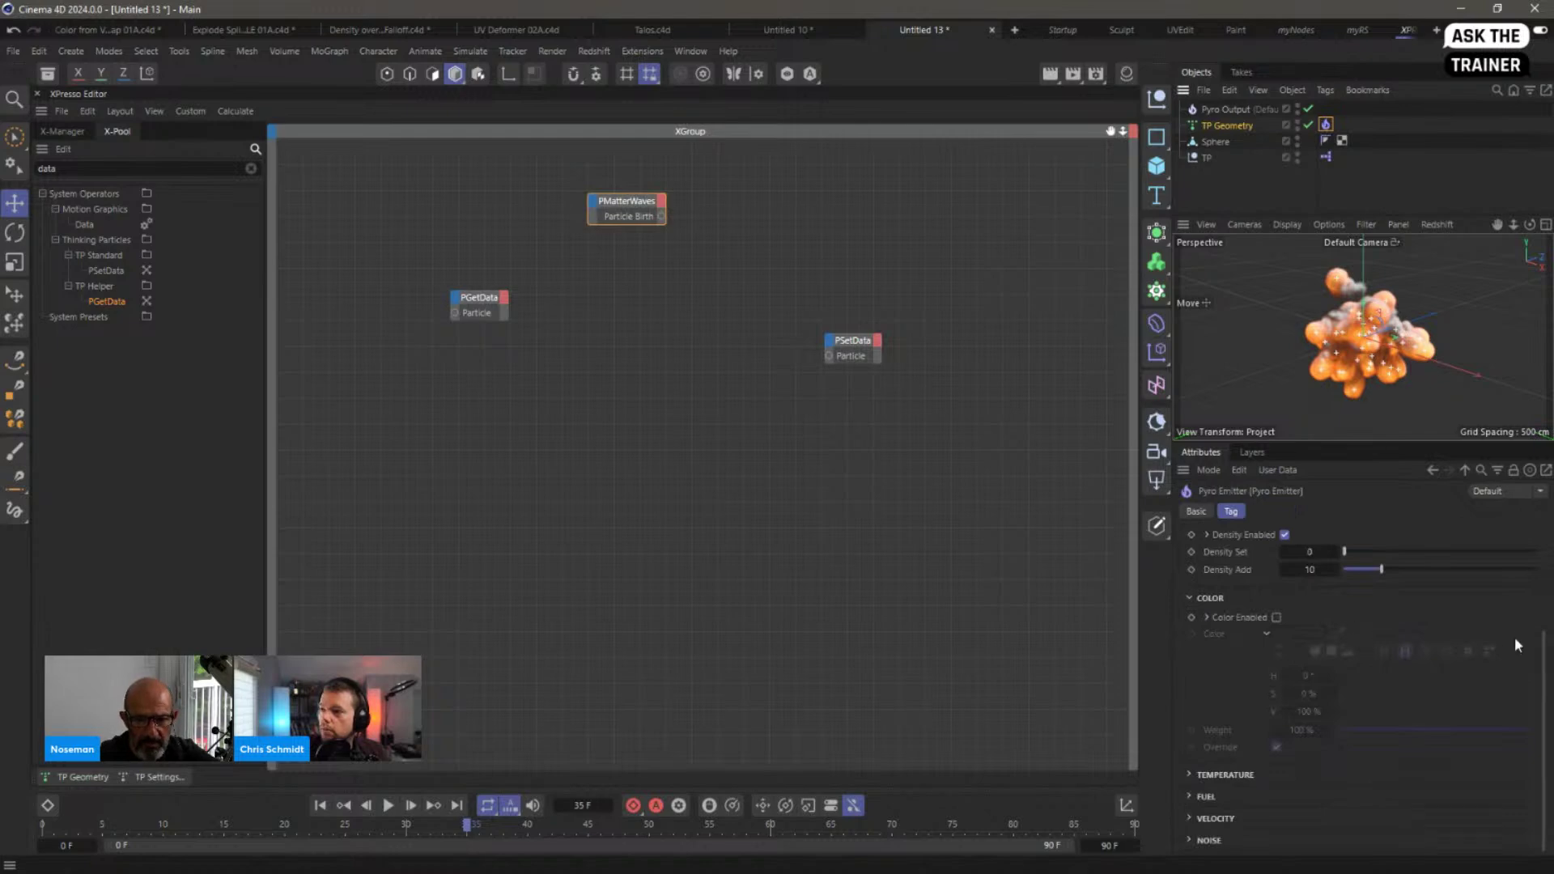
mouse_move(1546, 678)
left_mouse_down()
mouse_move(1546, 534)
mouse_move(1545, 668)
left_mouse_up()
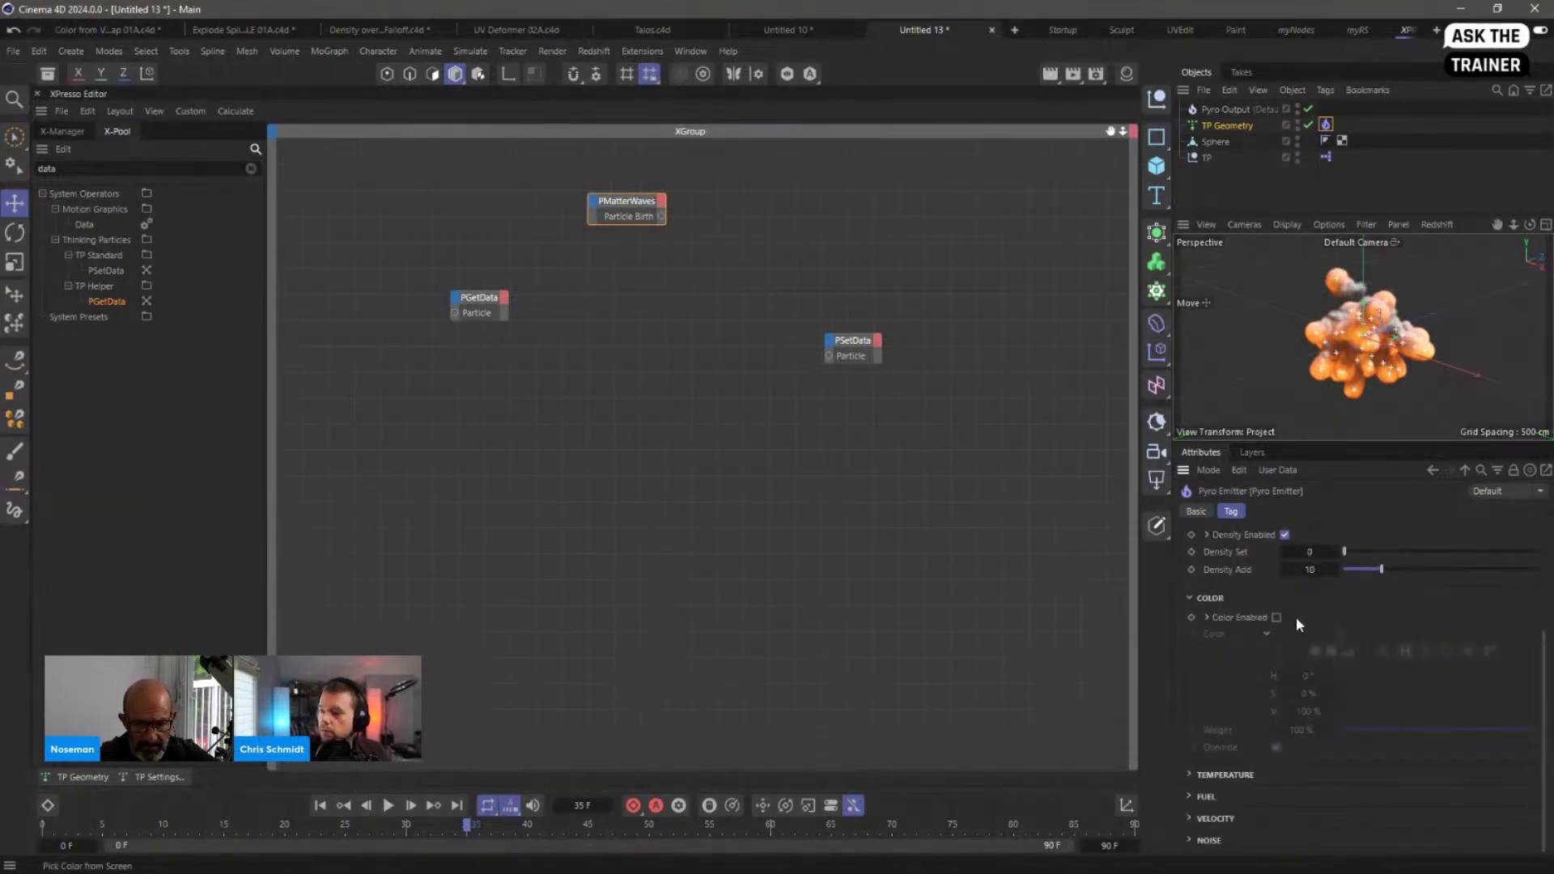
left_click(1225, 775)
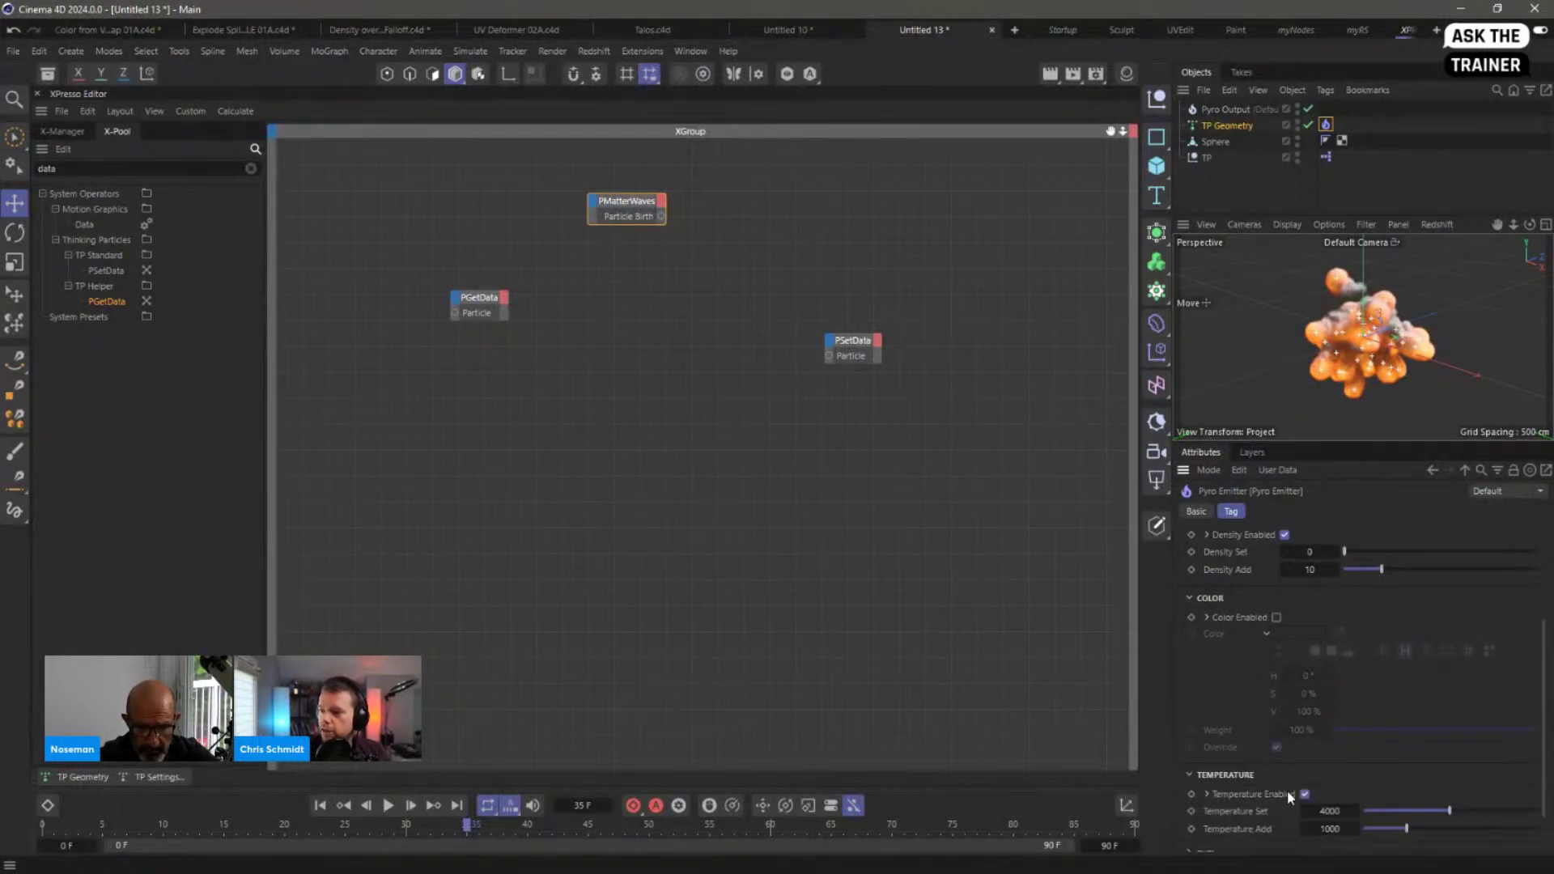
left_click(1305, 794)
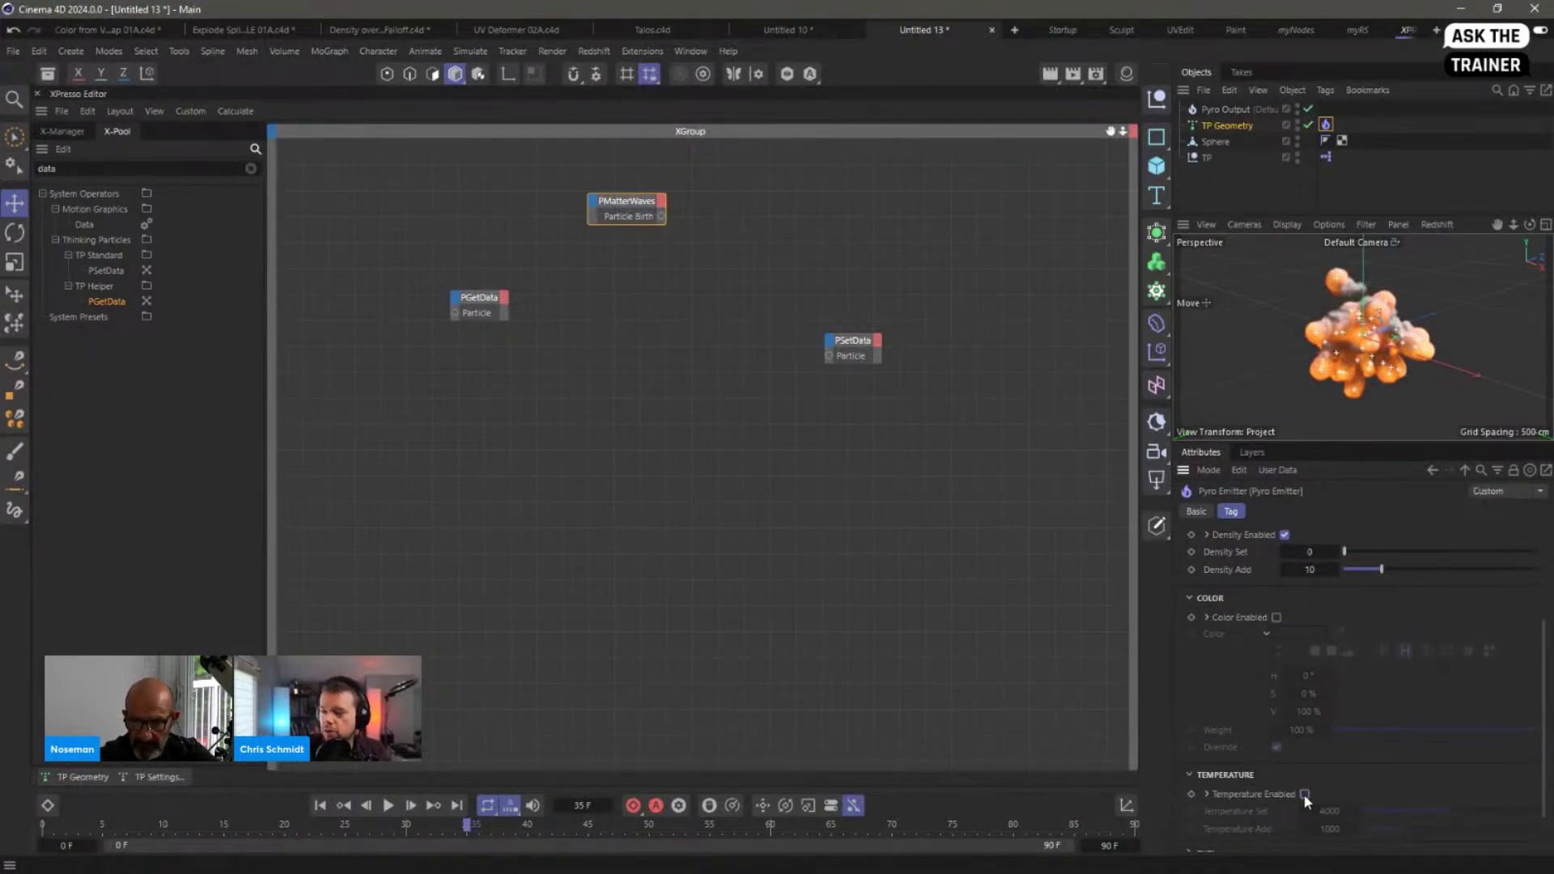
left_click(1203, 777)
scroll(1549, 627, "up", 3)
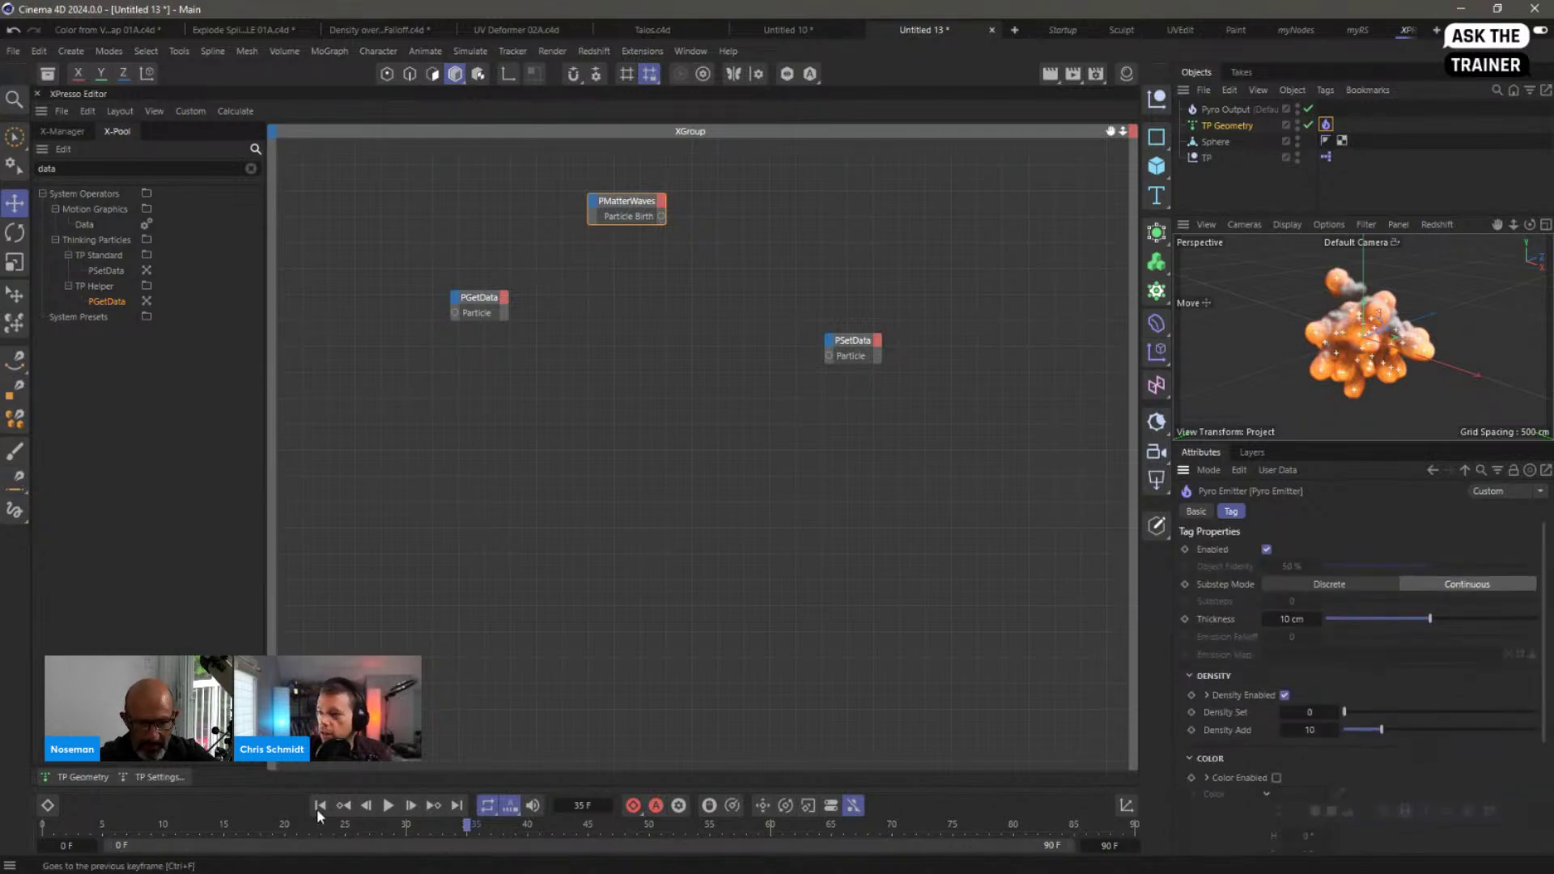
Step: Play the Pyro simulation from the first frame to preview the density-only emission, and stop it
left_click(320, 805)
left_click(389, 805)
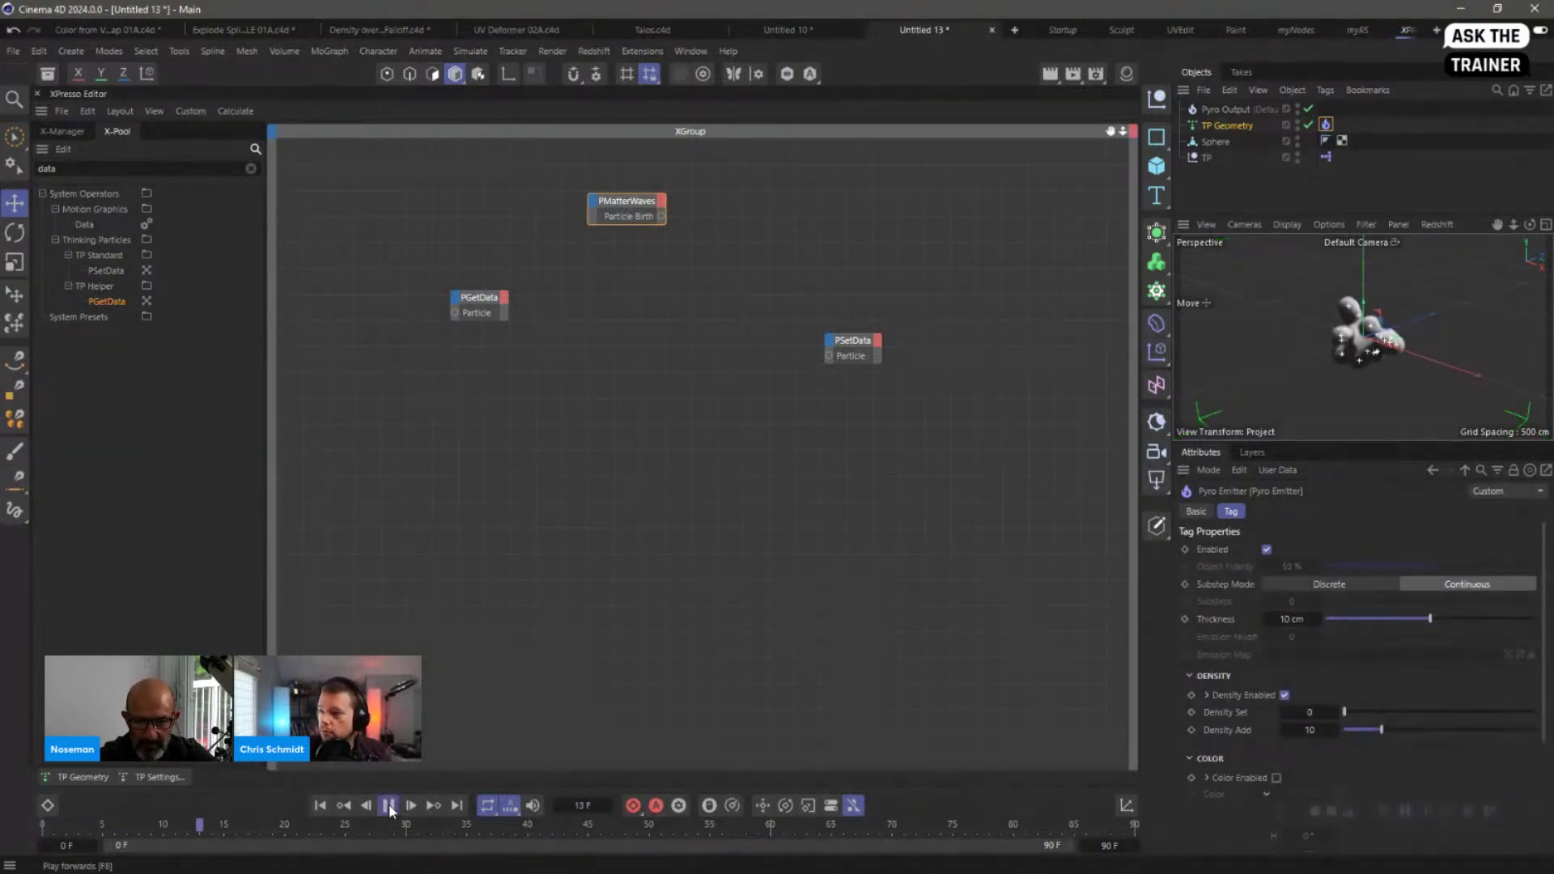
left_click(391, 811)
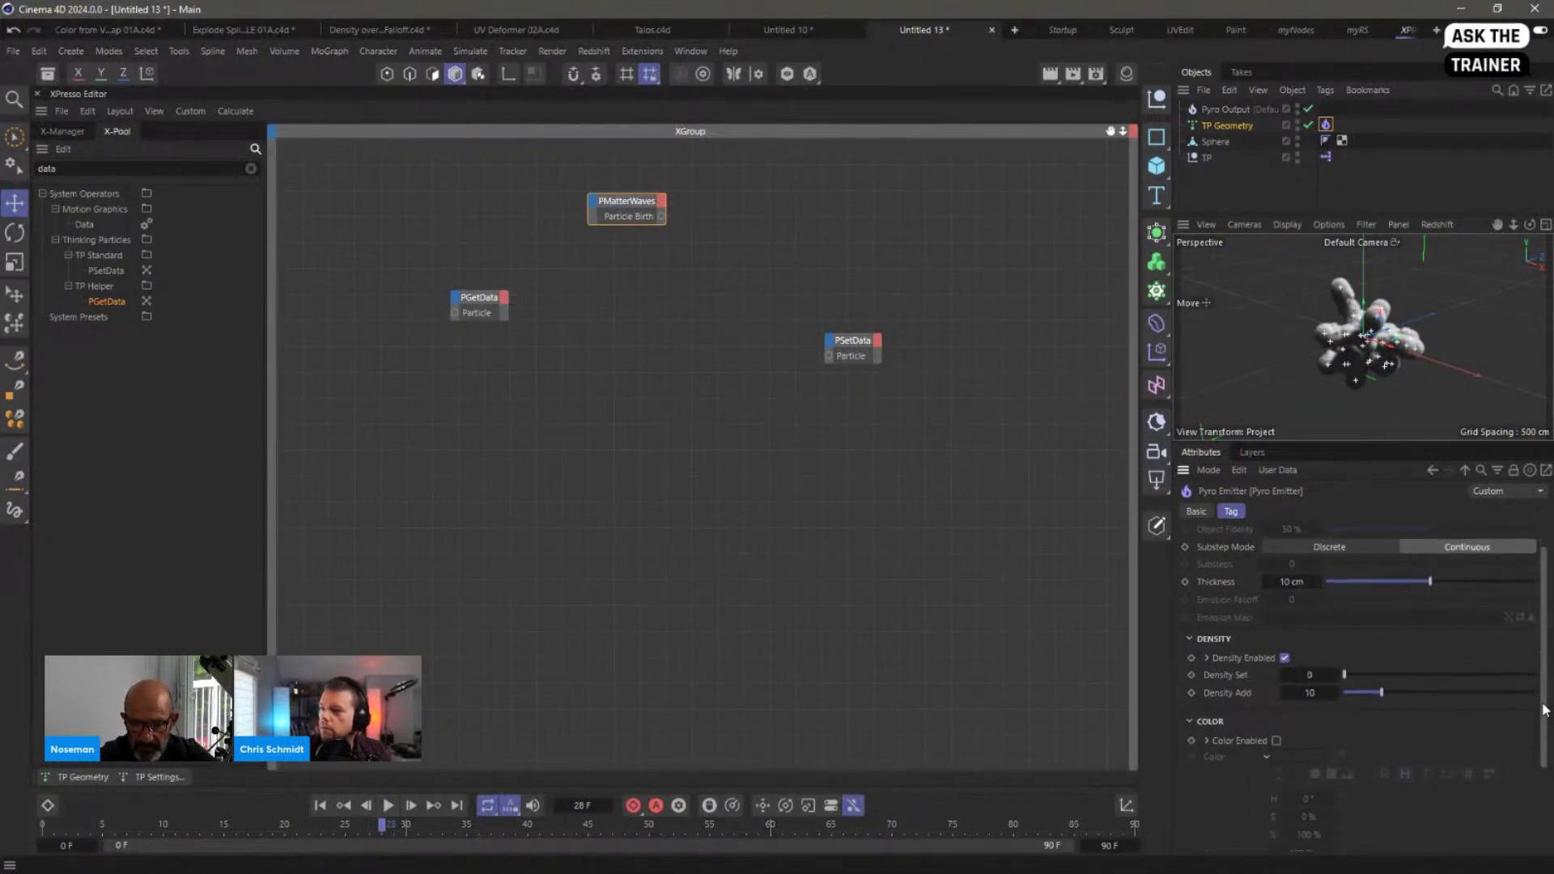
Step: Set the Pyro Emitter tag's Density Set to 1 and its Density Add to 0
scroll(1544, 685, "down", 1)
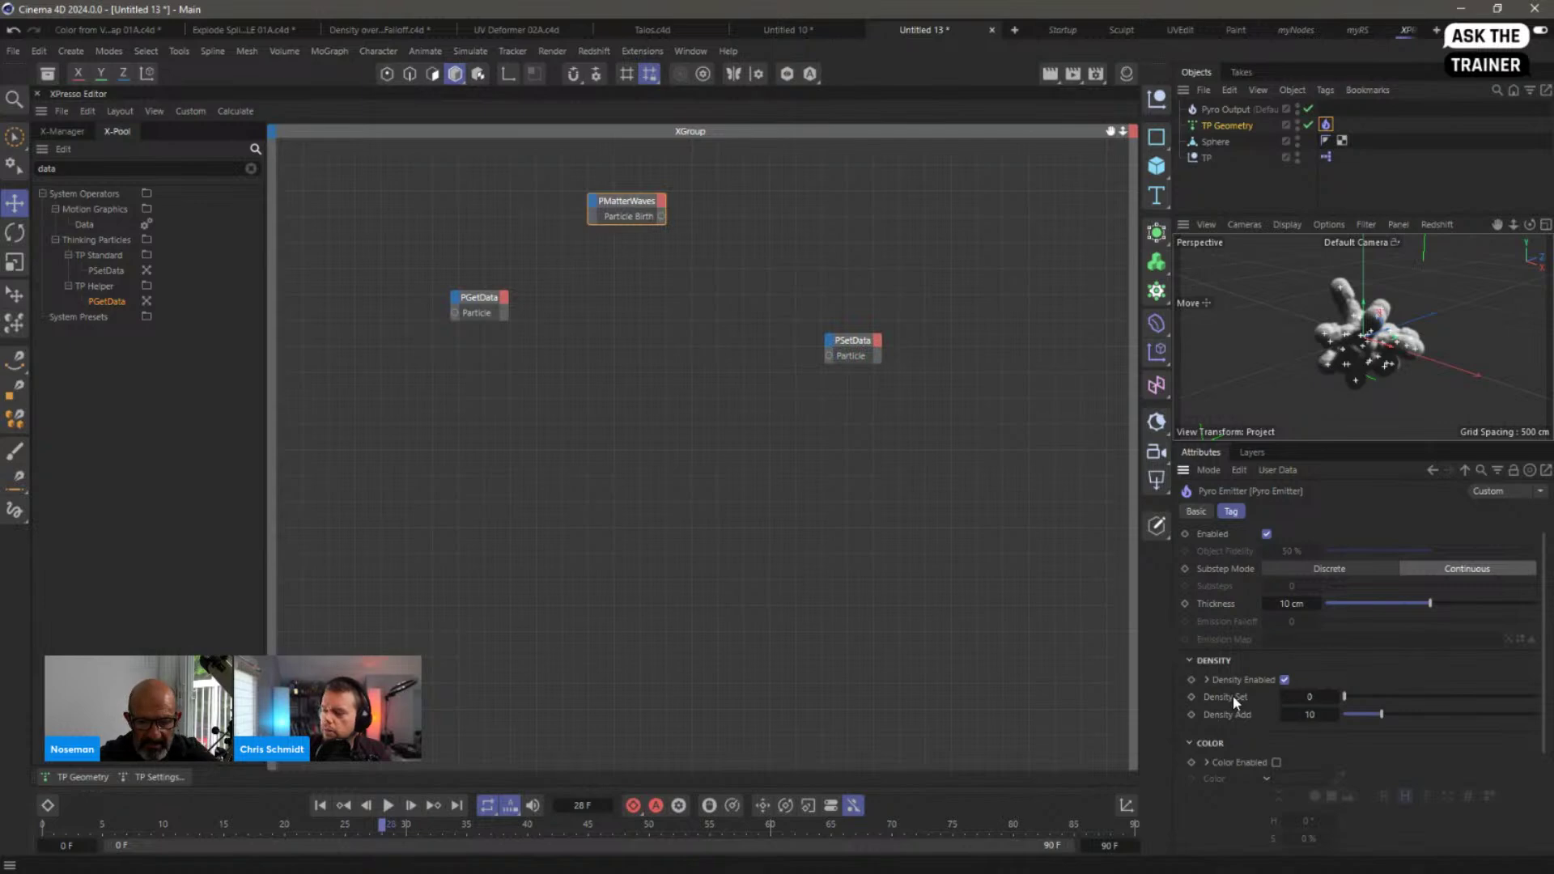
left_click(1309, 698)
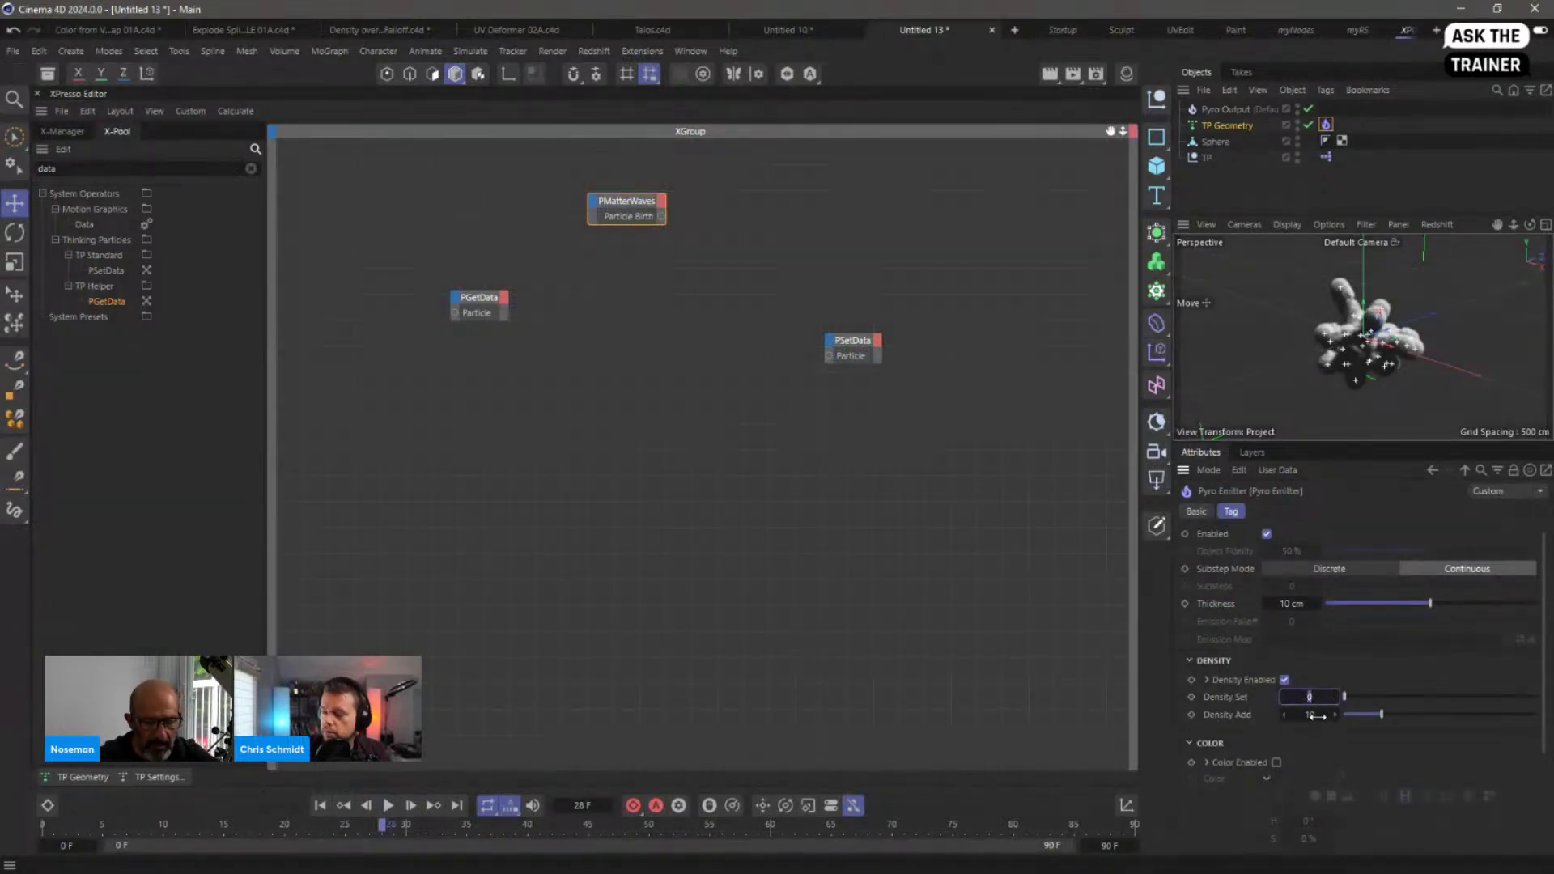
type("1")
left_click(1311, 715)
type("0")
key("Return")
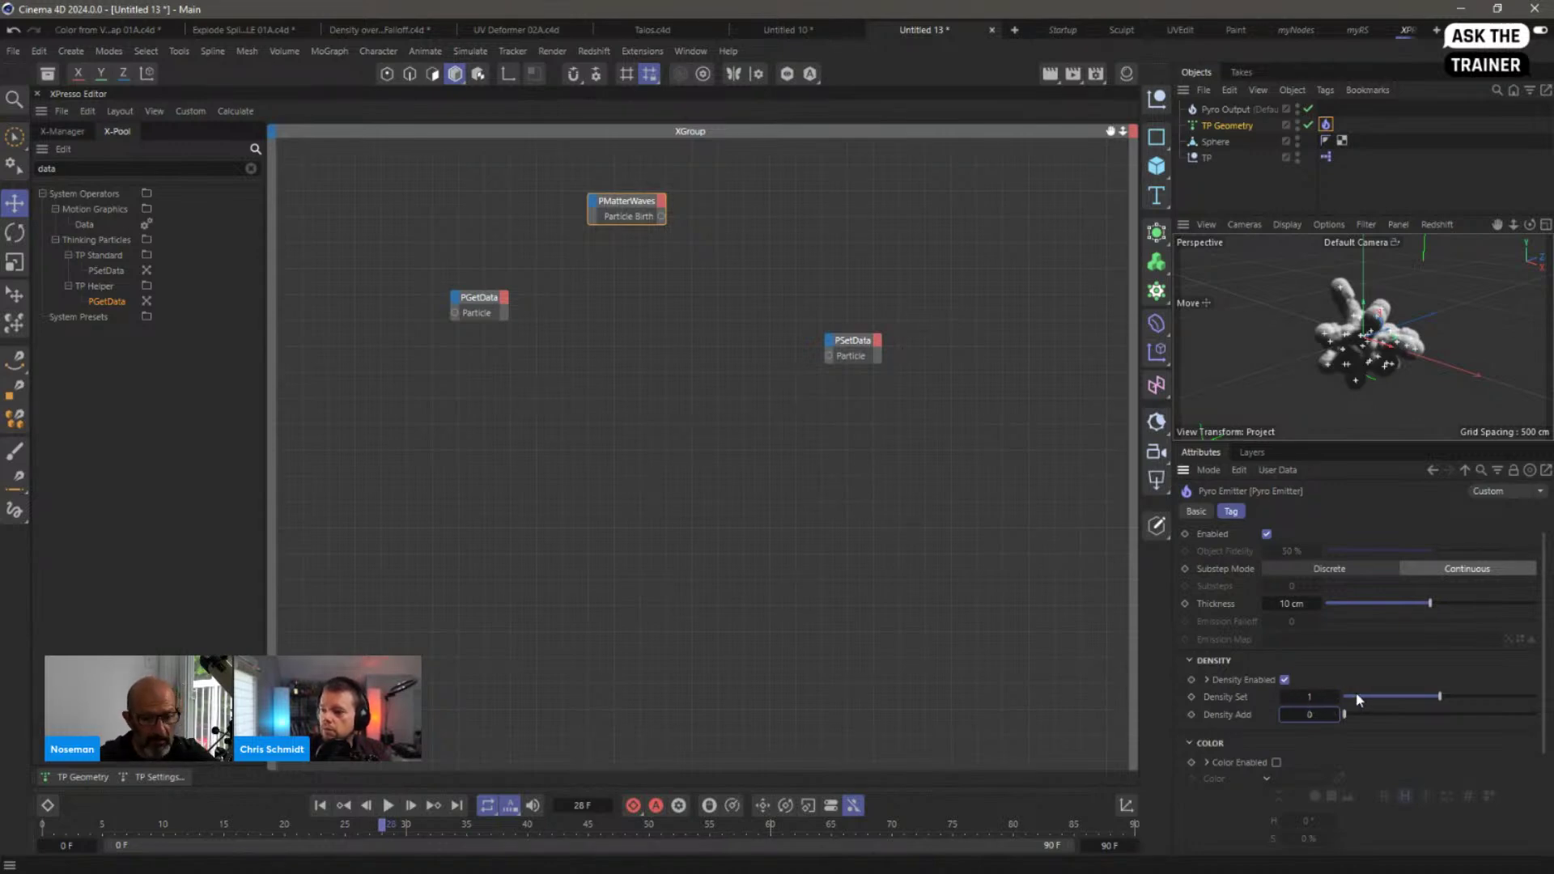
Step: Try the opposite density emission settings, with Density Set at 0 and Density Add at 1
left_click(1313, 697)
type("0")
key("Tab")
type("1")
key("Return")
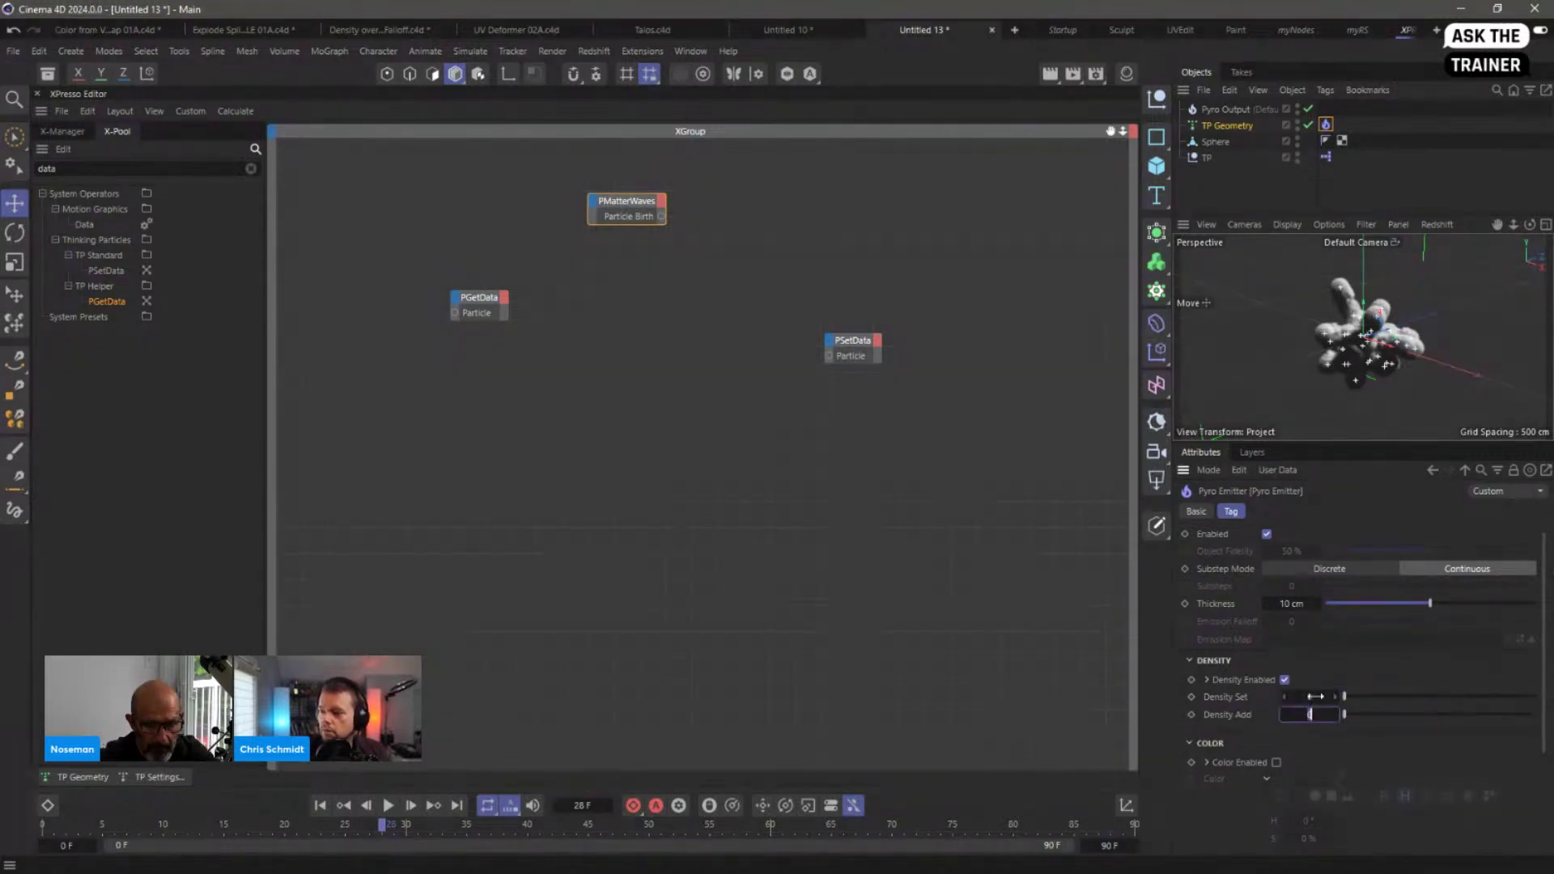
Step: Return the Pyro Emitter to Density Set 1 and Density Add 0, and enable color emission
left_click(1308, 697)
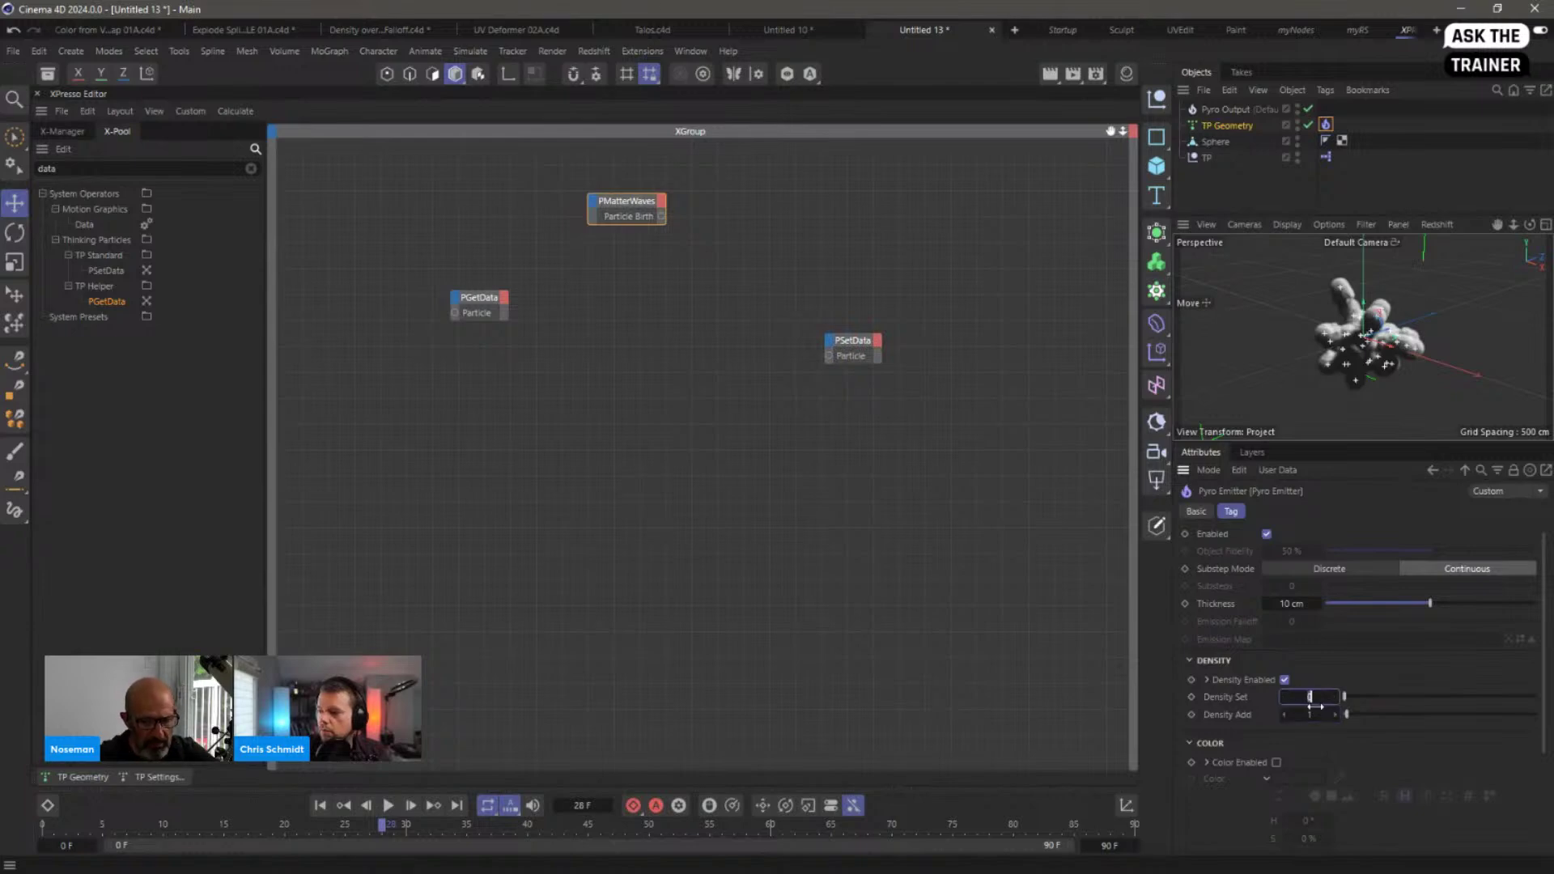
type("1")
key("Tab")
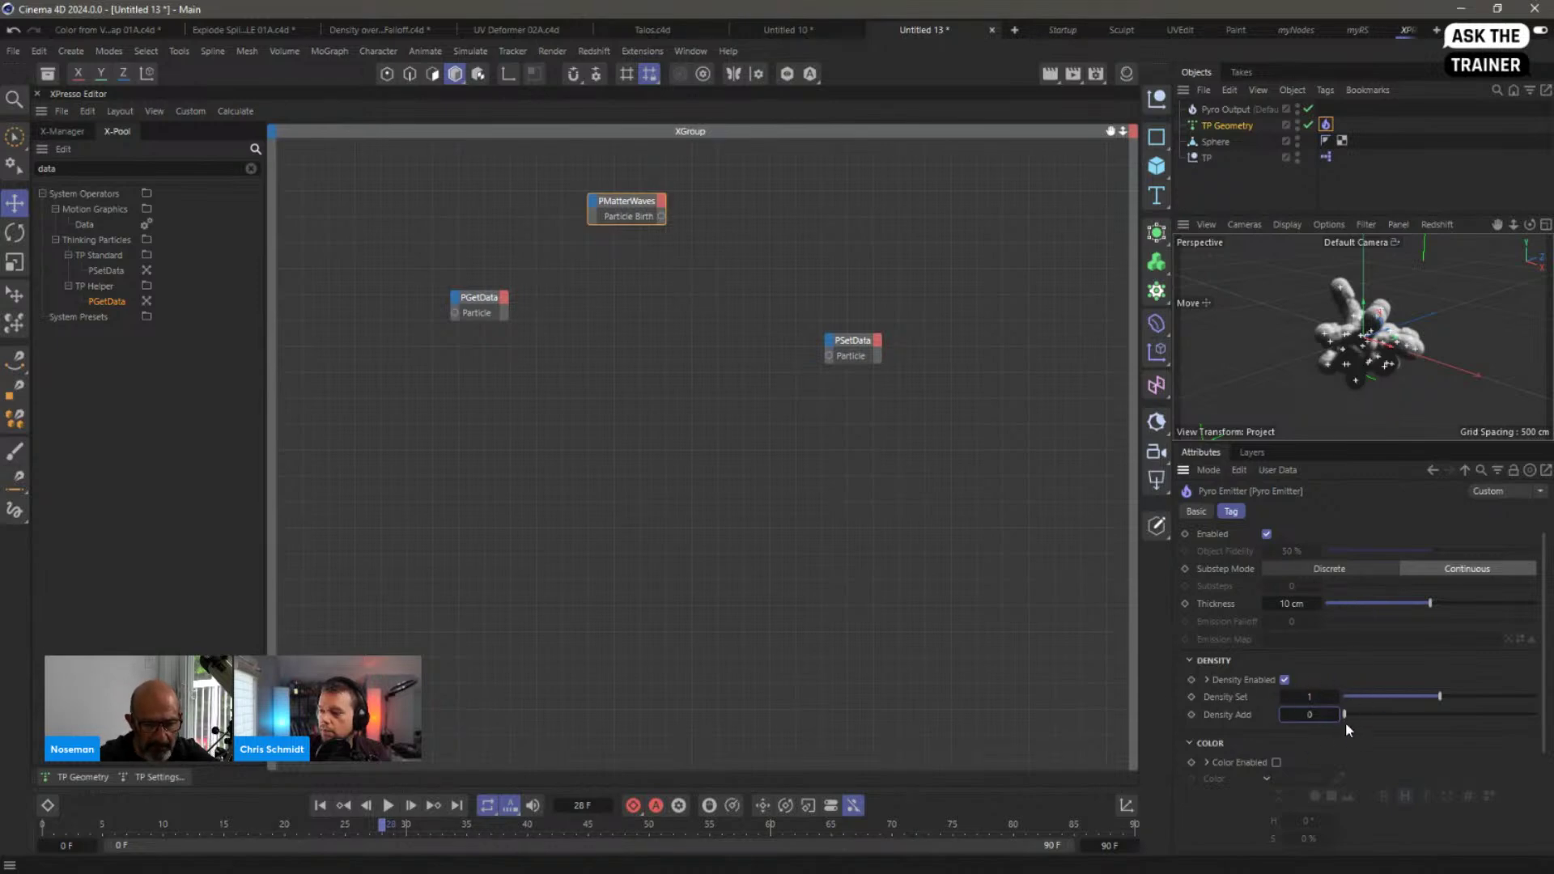
left_click(1277, 763)
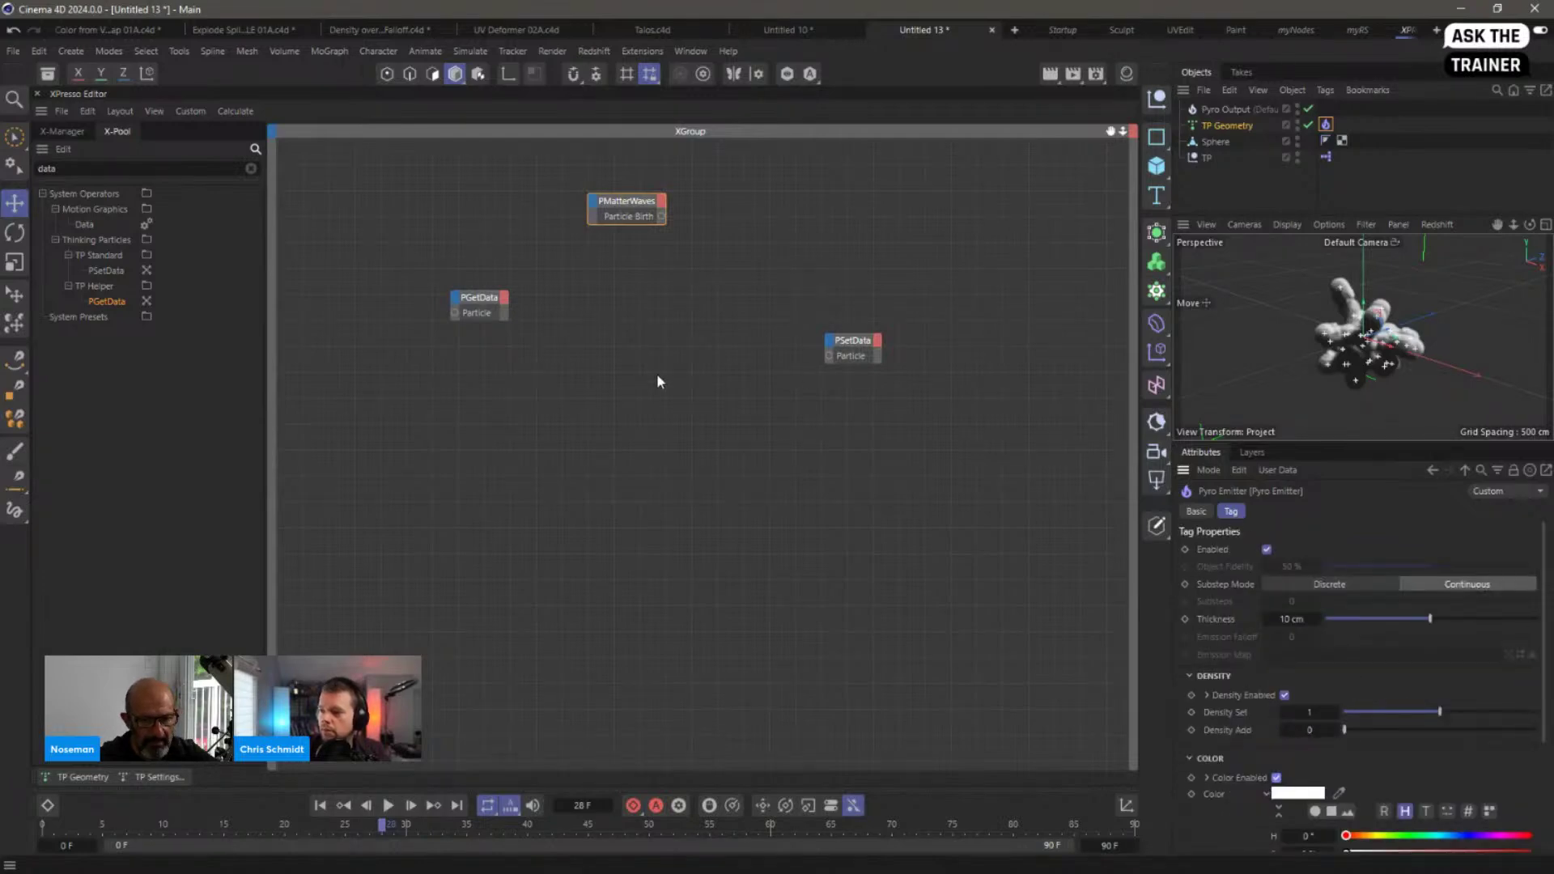
Step: Rearrange the XPresso nodes with PMatterWaves uppermost, PGetData below it, and PSetData lower to its right
left_click_drag(618, 202, 617, 187)
left_click(462, 317)
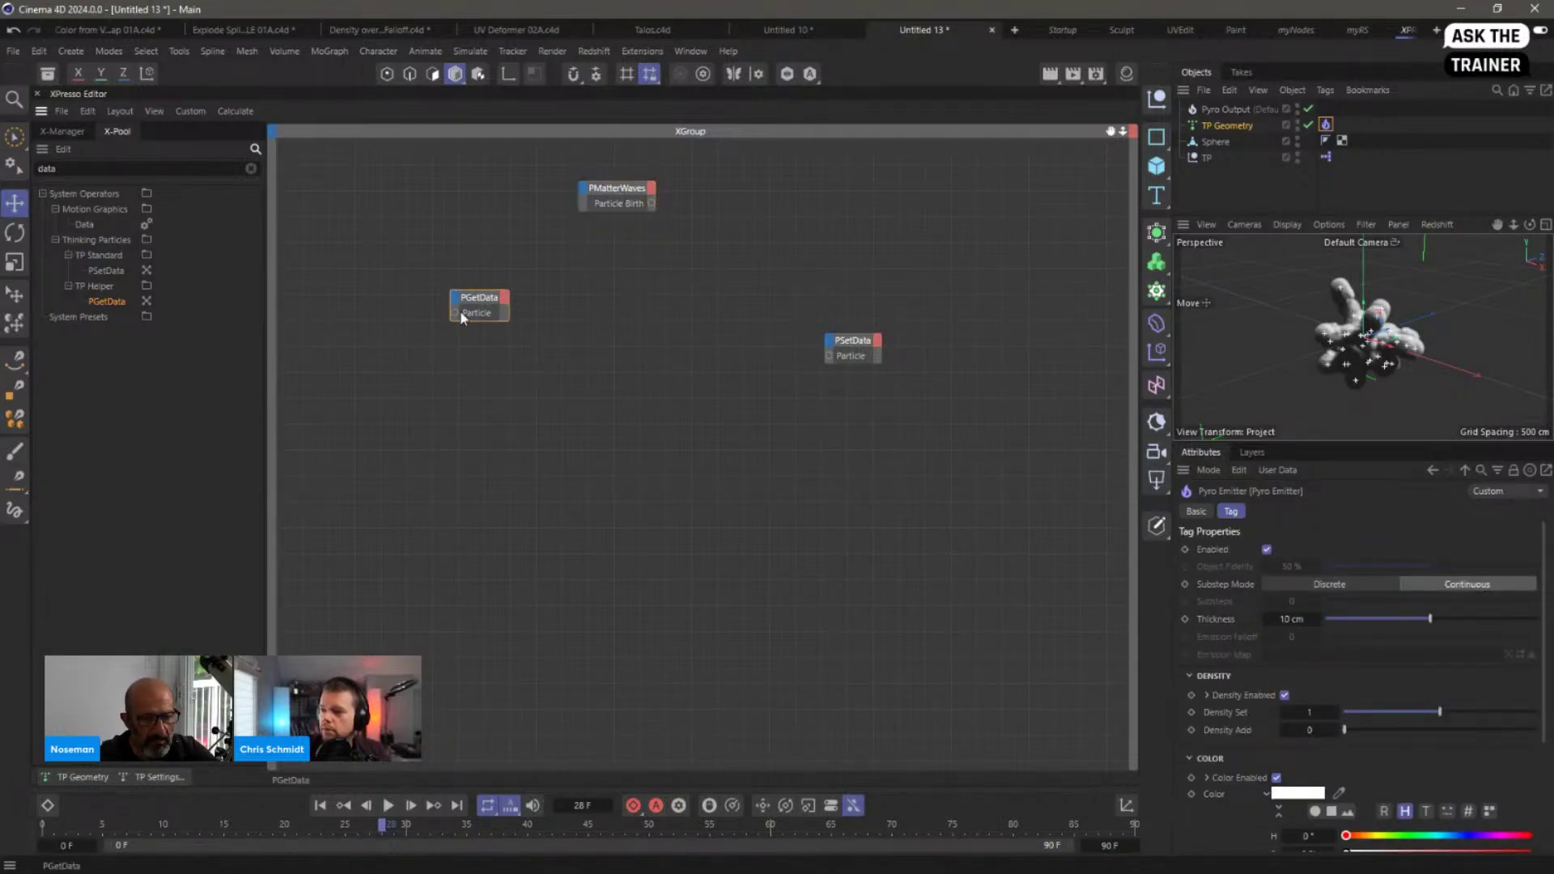
left_click_drag(463, 316, 690, 315)
left_click_drag(859, 348, 857, 371)
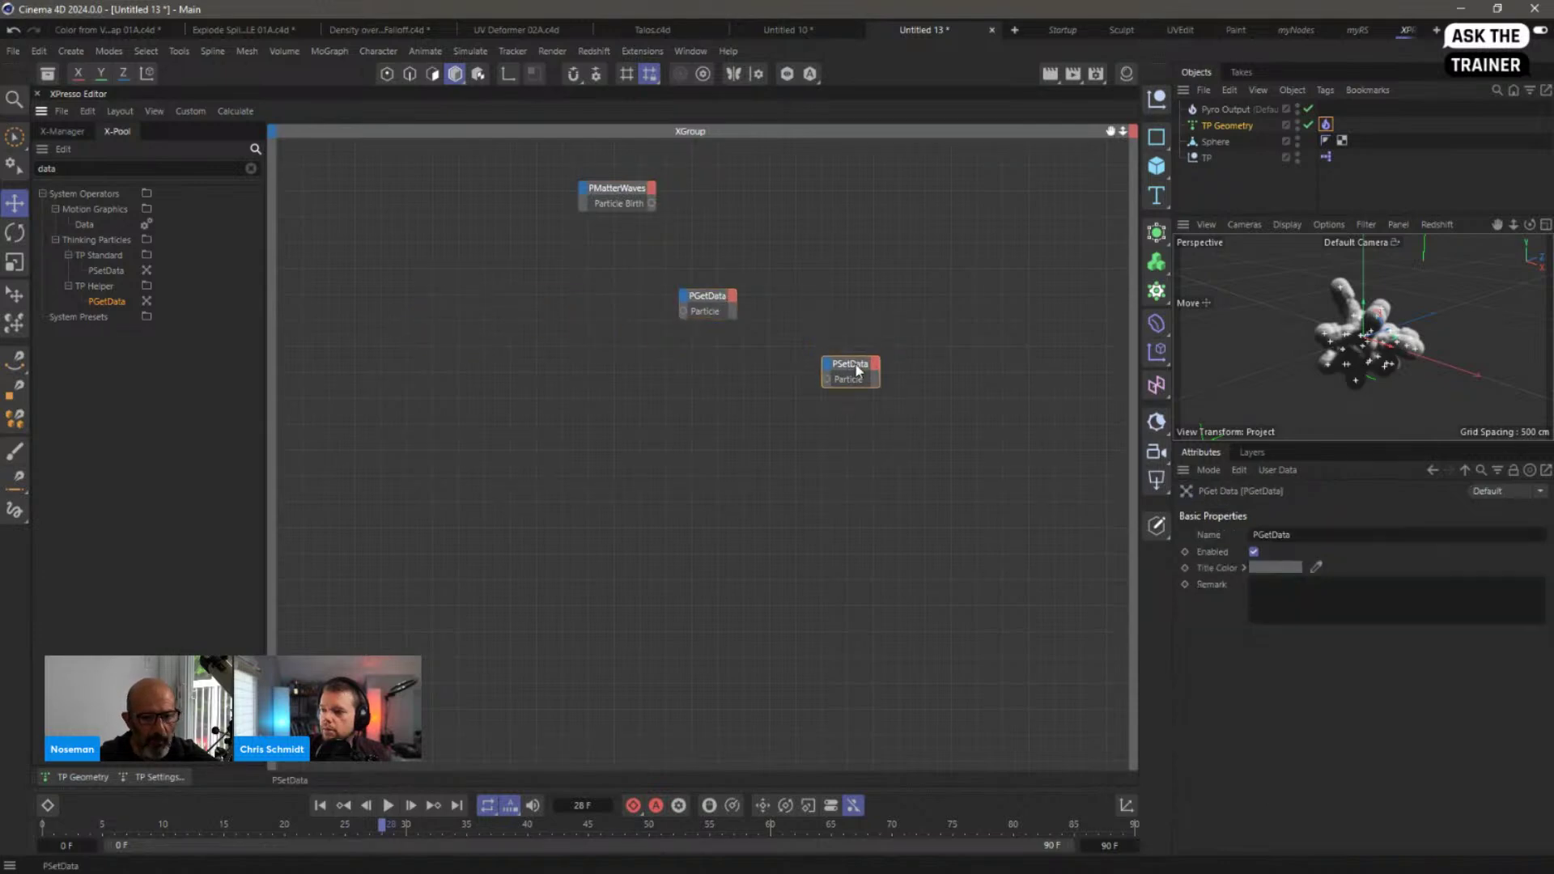
Step: Set the PMatterWaves node's birth Count to 20
left_click(627, 192)
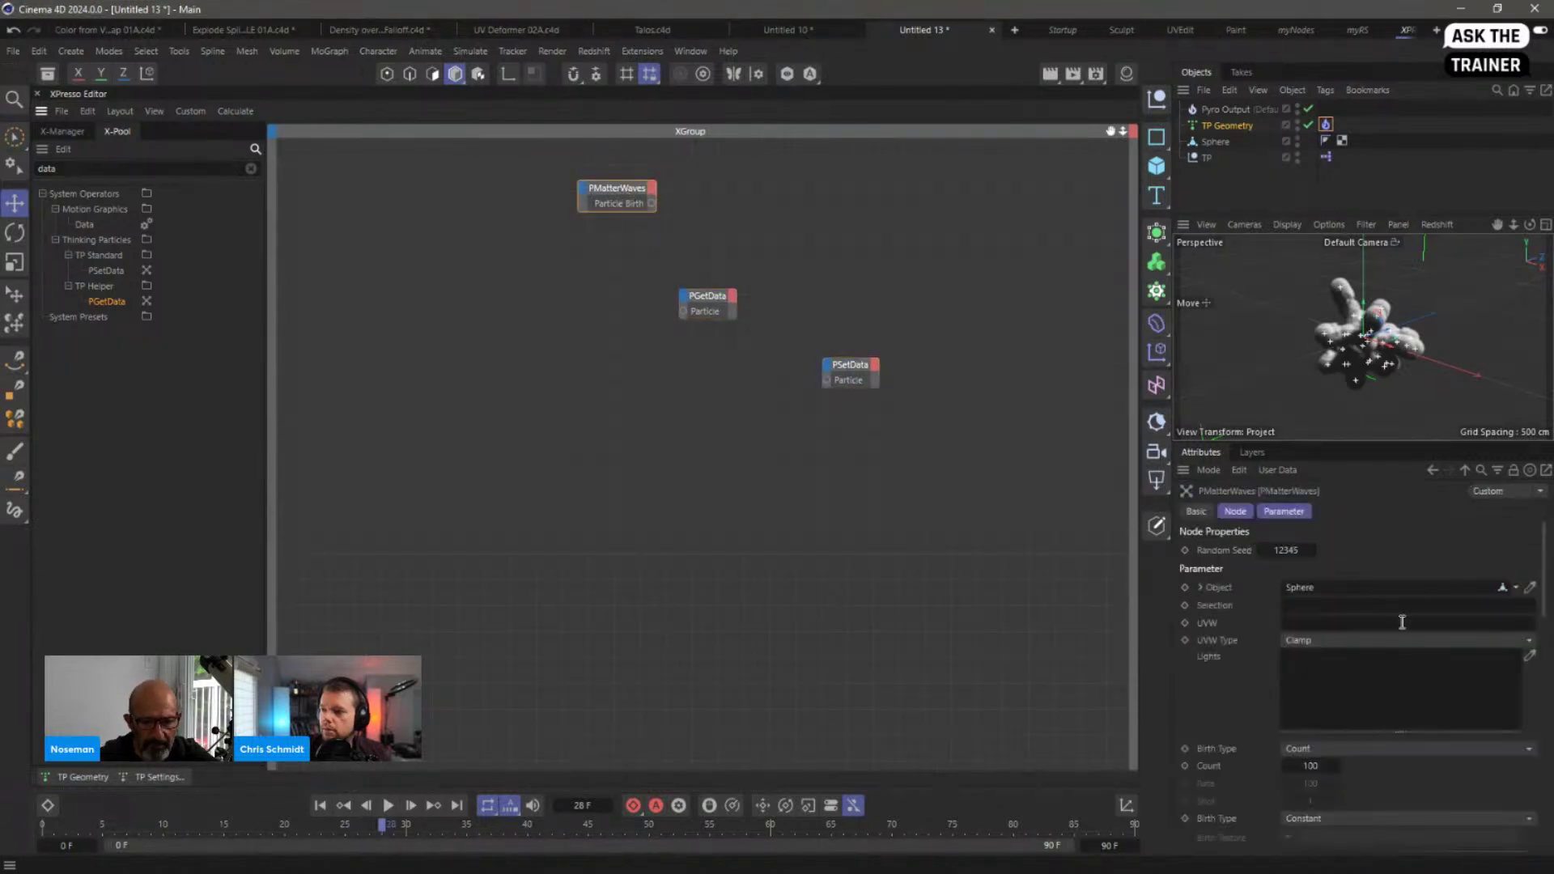
scroll(1514, 648, "down", 2)
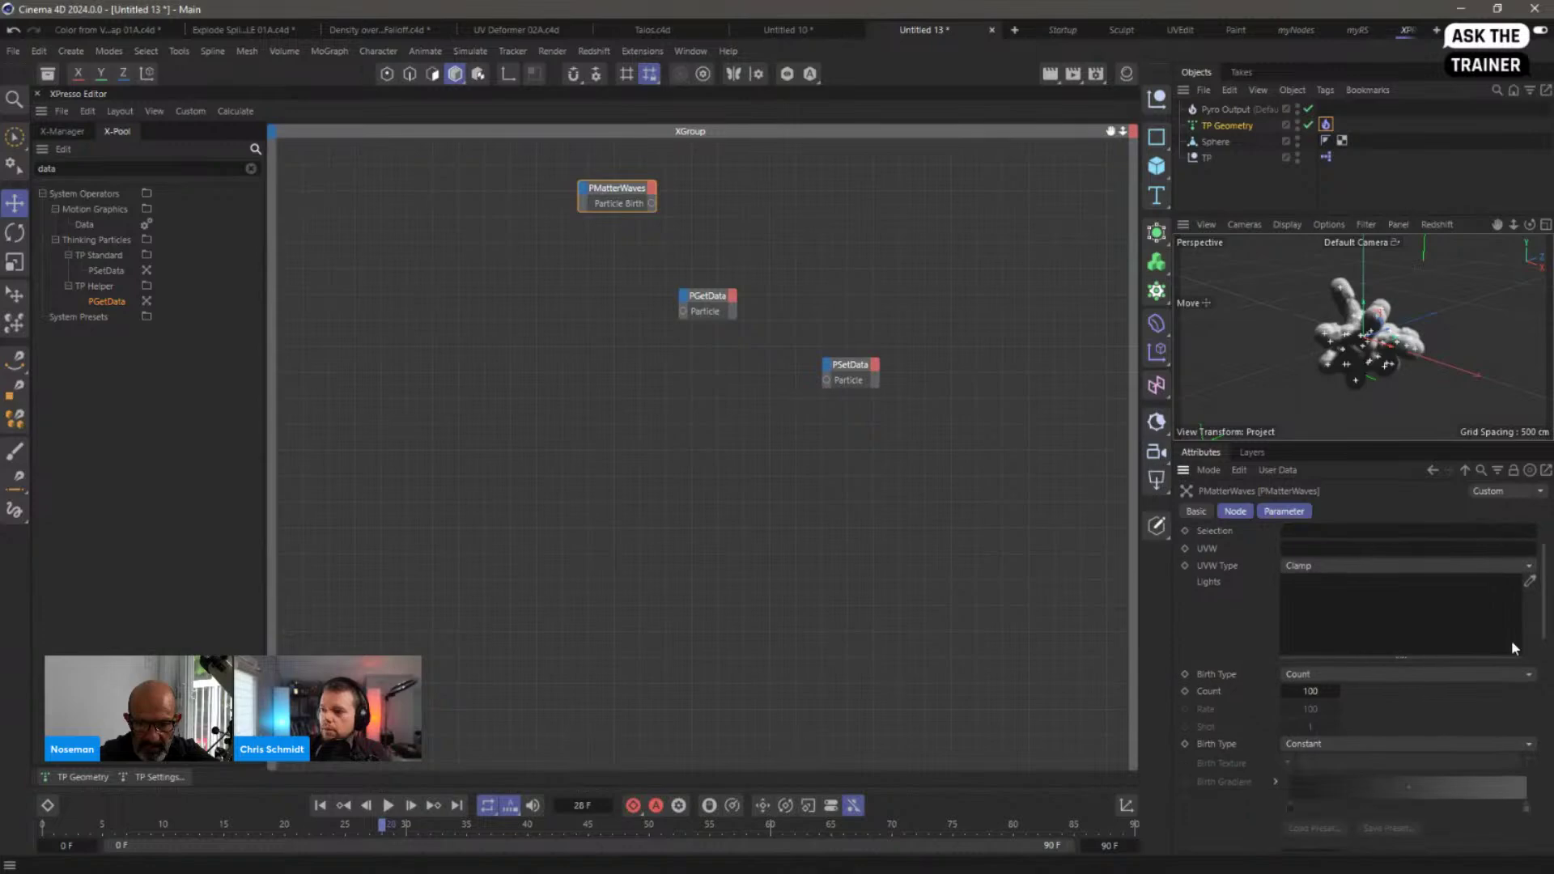
double_click(1323, 691)
type("20")
key("Return")
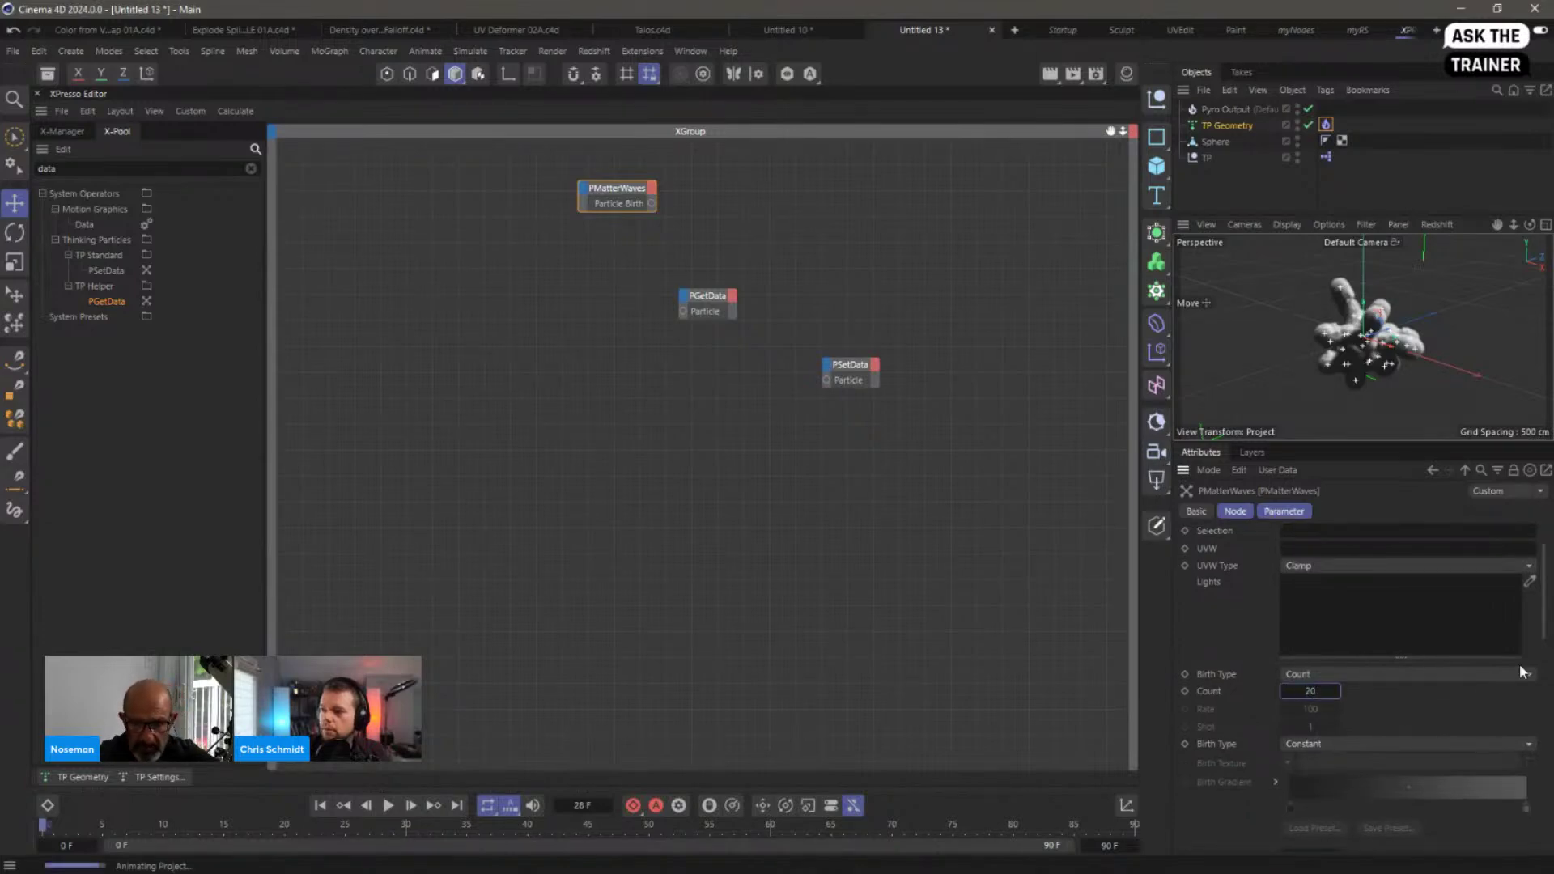
Step: Set the PMatterWaves particle Life to 30 frames and deselect the node
scroll(1454, 678, "down", 5)
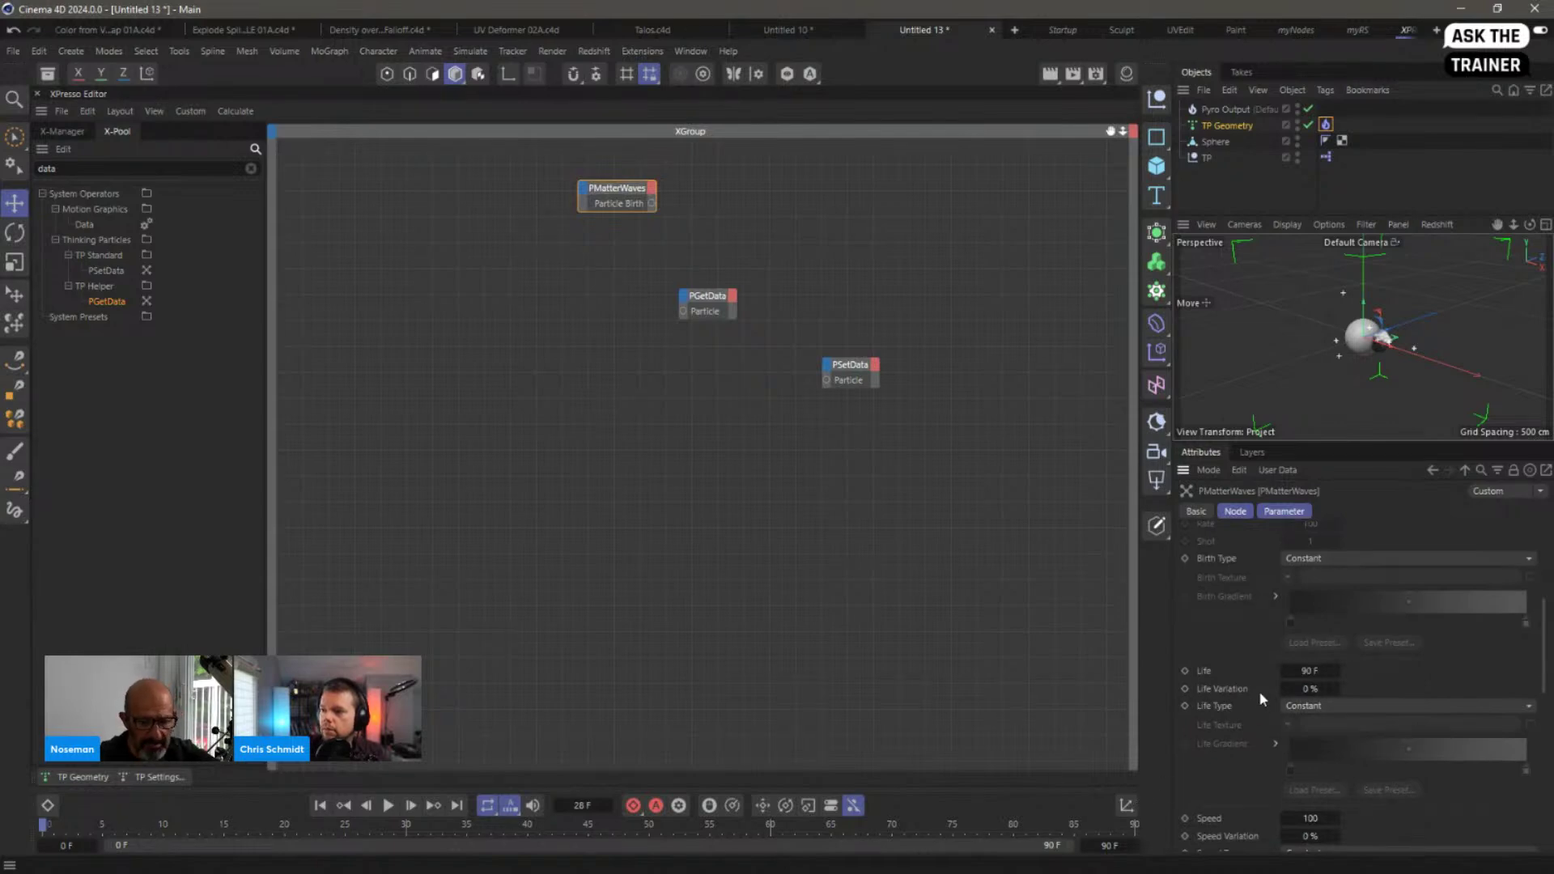
left_click(1314, 671)
type("3")
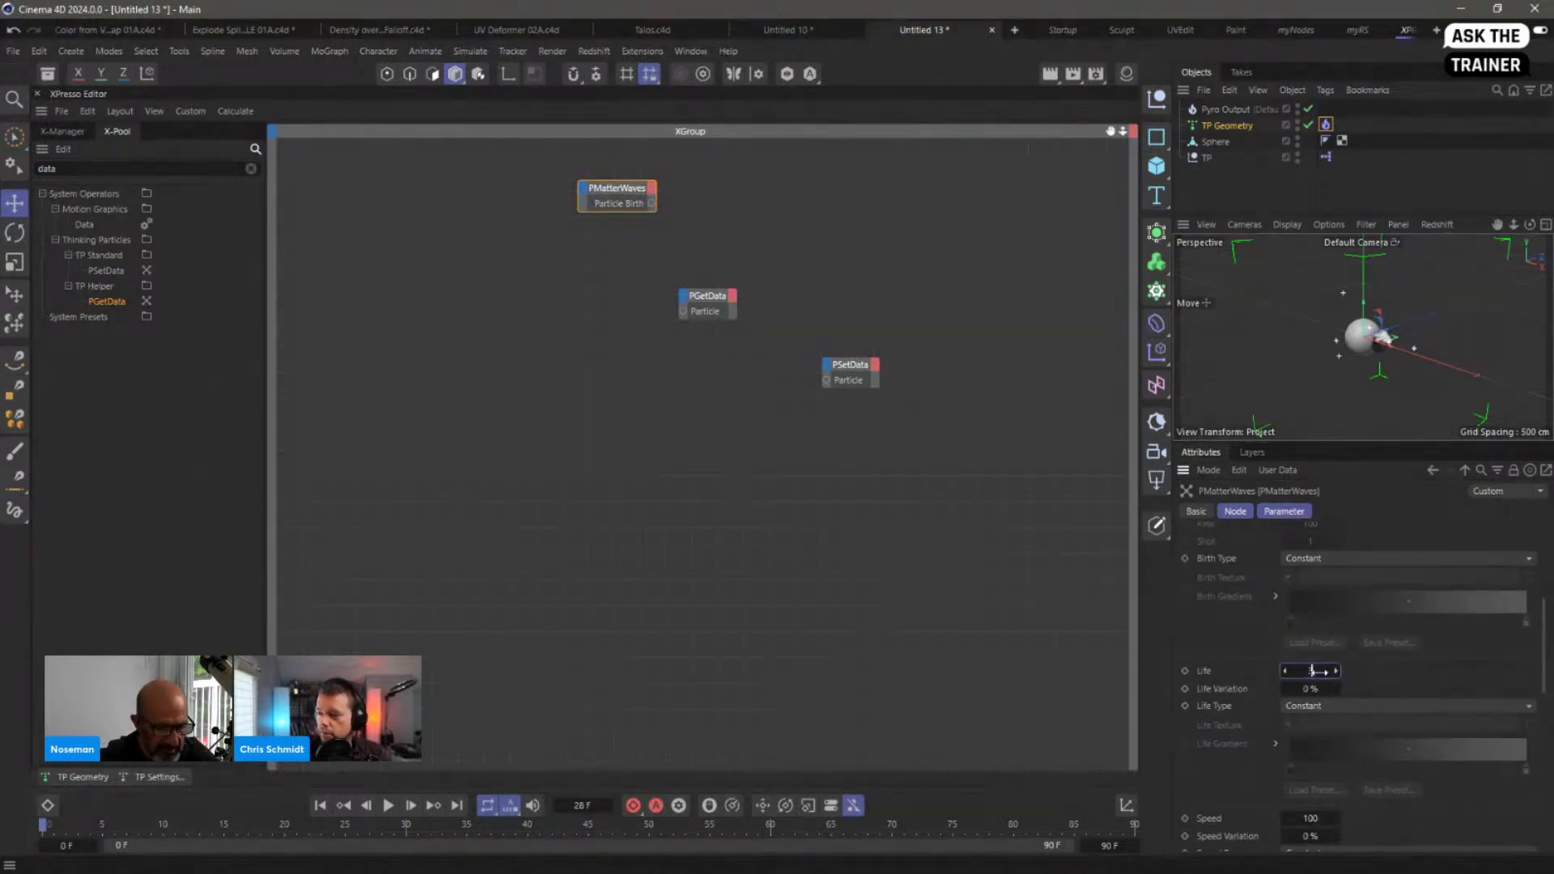
type("0")
key("Return")
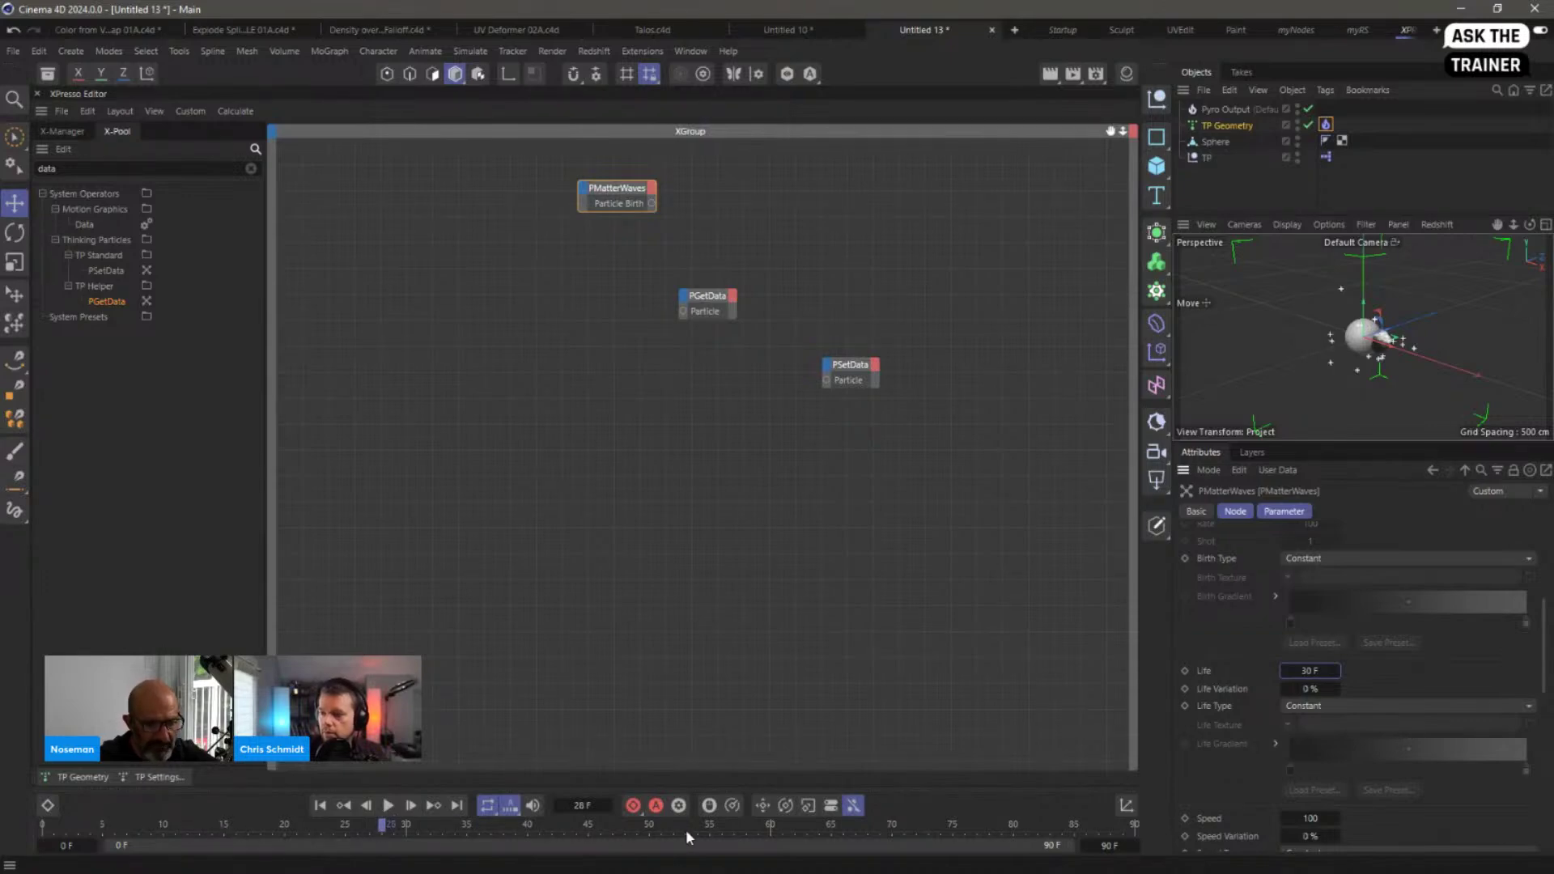
left_click(616, 494)
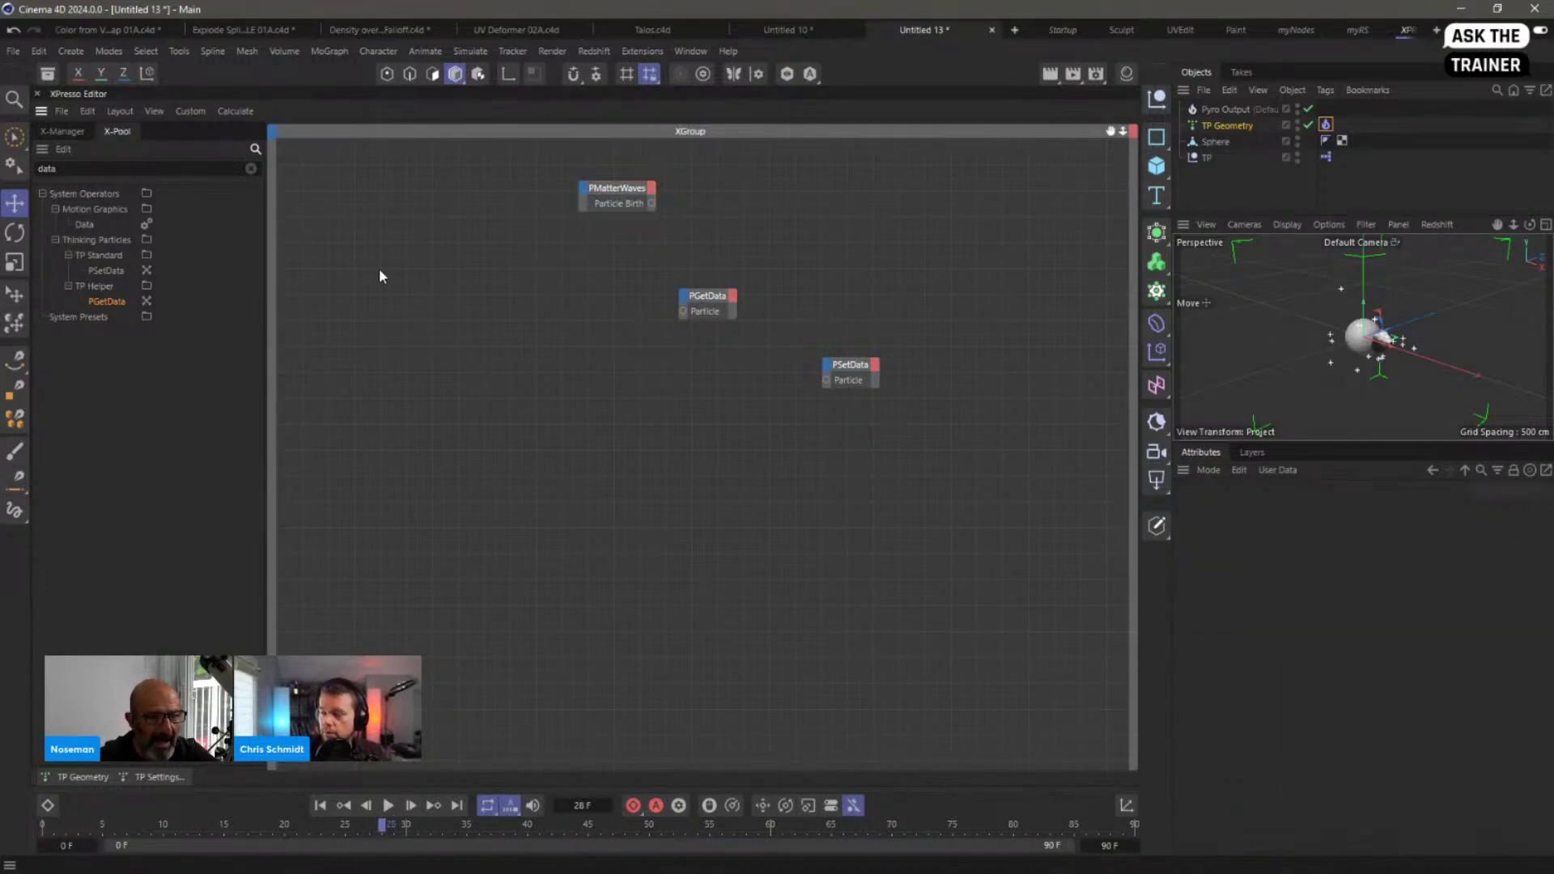
Step: Find the P Pass node by searching for "pass" and place it on the left side of the XPresso graph
double_click(116, 168)
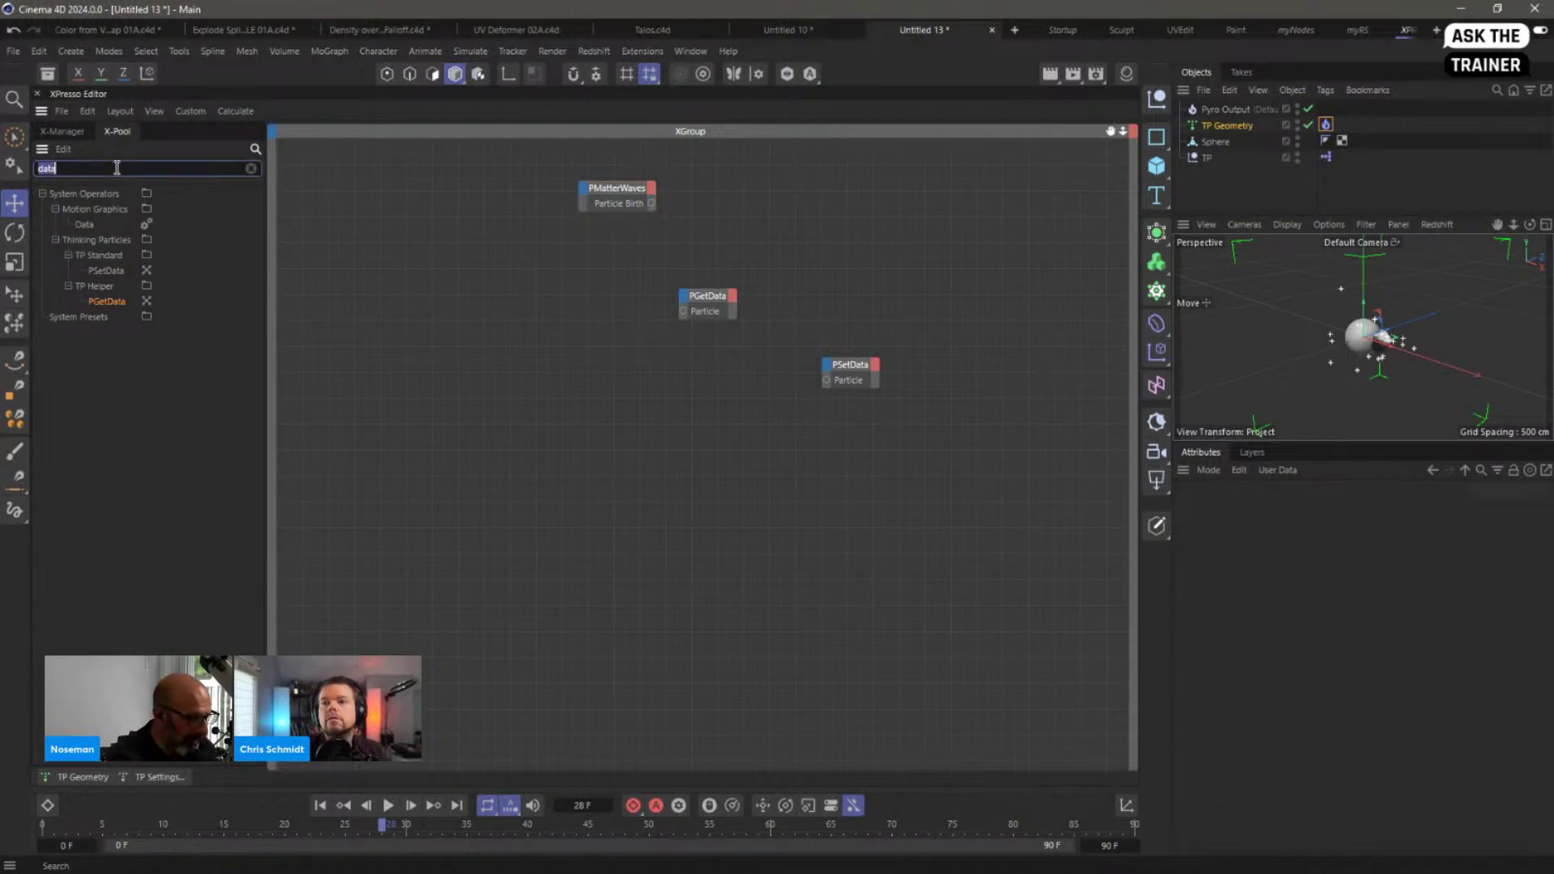
type("pass")
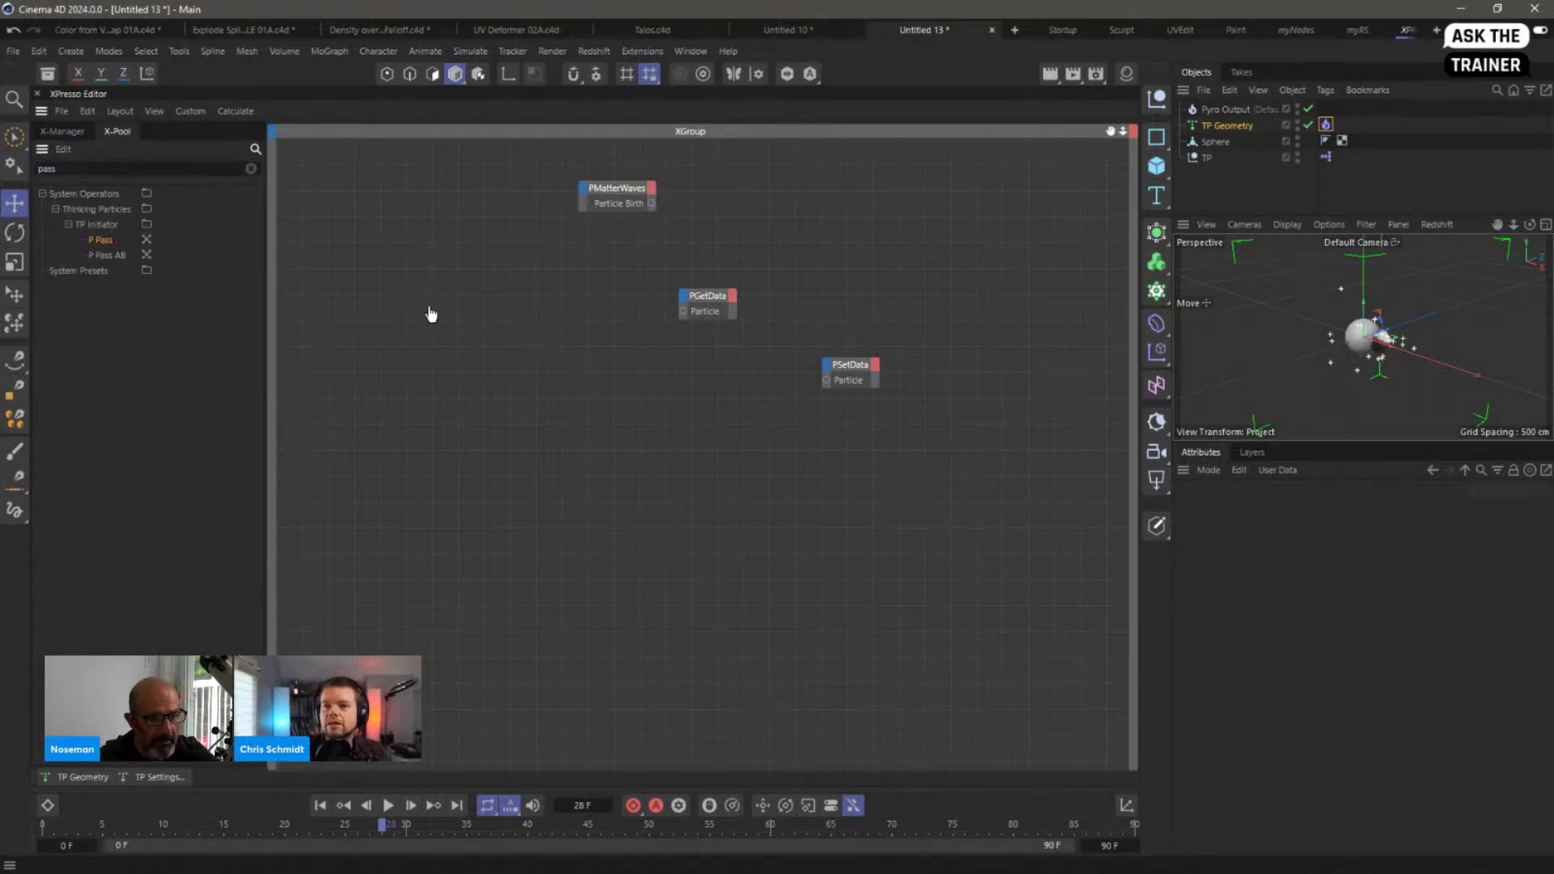
left_click_drag(431, 314, 421, 356)
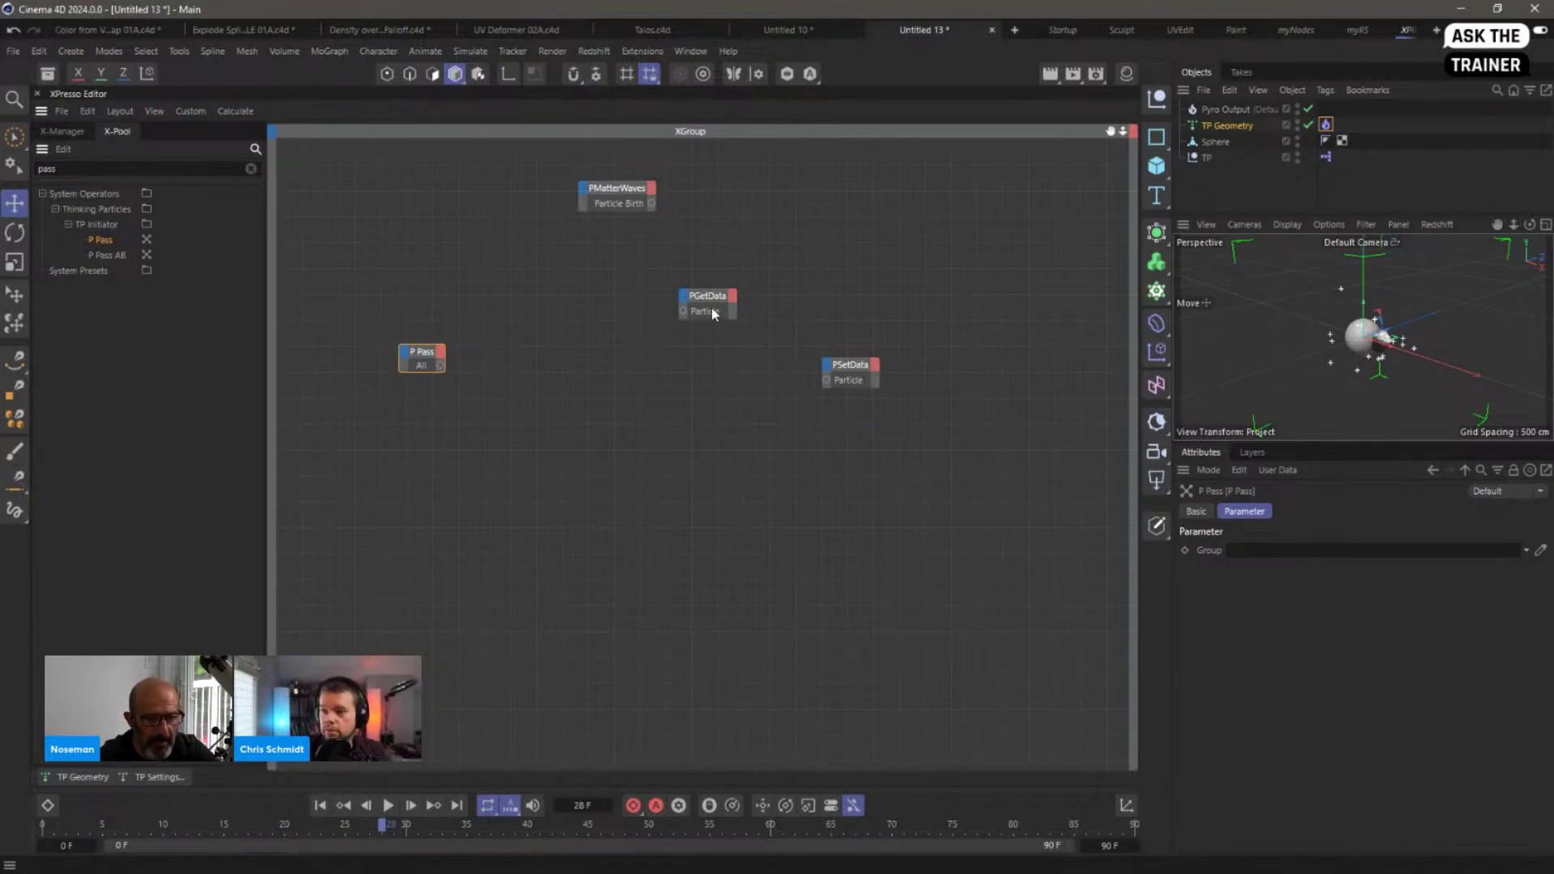
left_click_drag(416, 356, 406, 356)
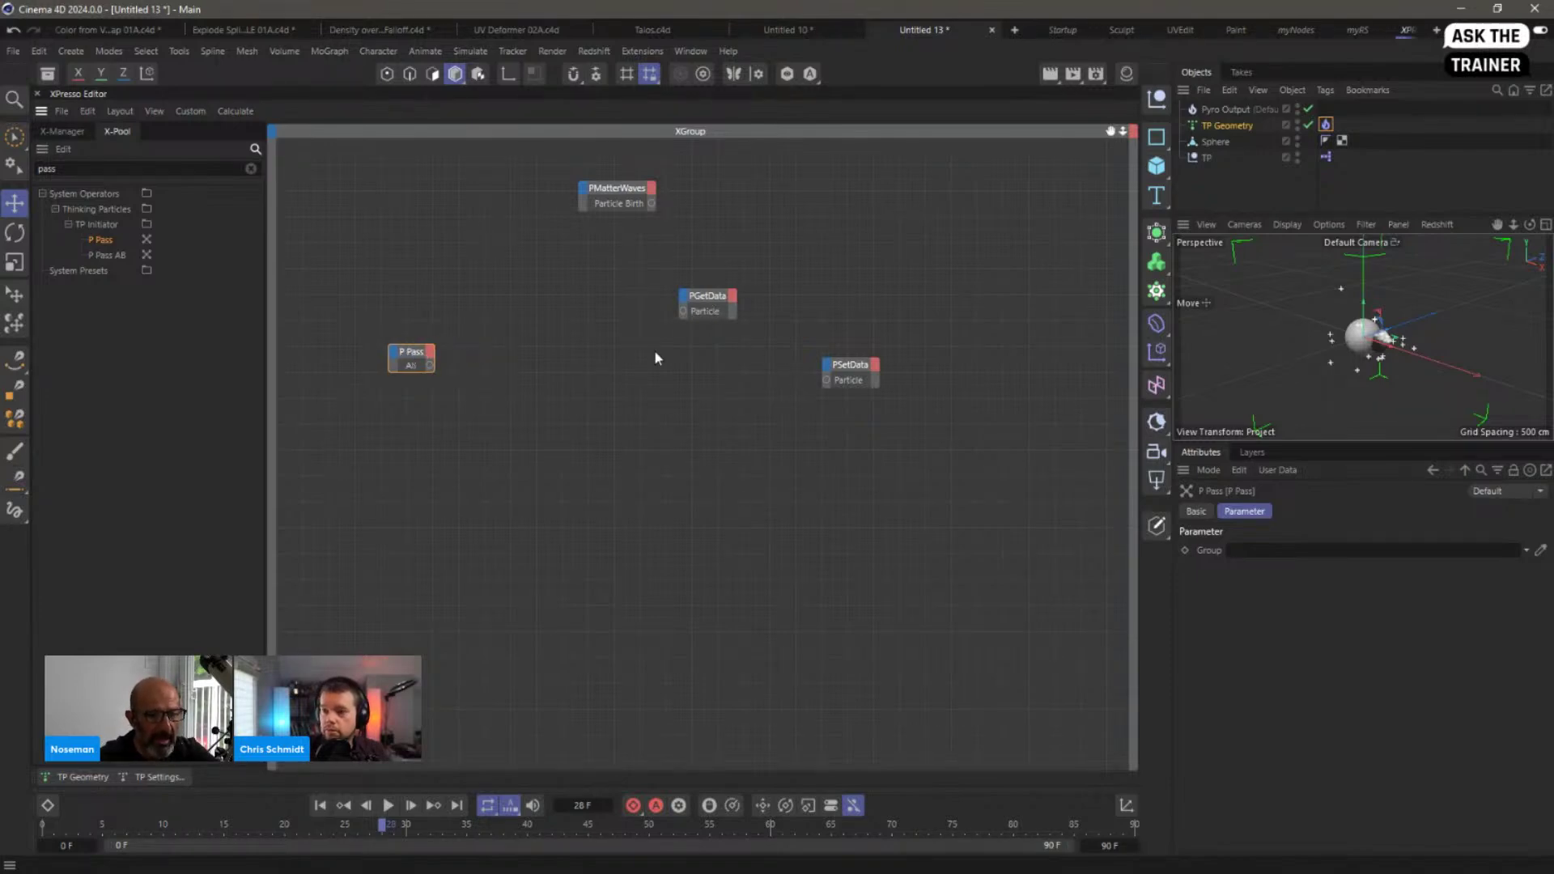
Step: Connect P Pass's All output to PGetData's Particle input, placing PGetData just below and to the right of P Pass
left_click_drag(714, 305, 607, 390)
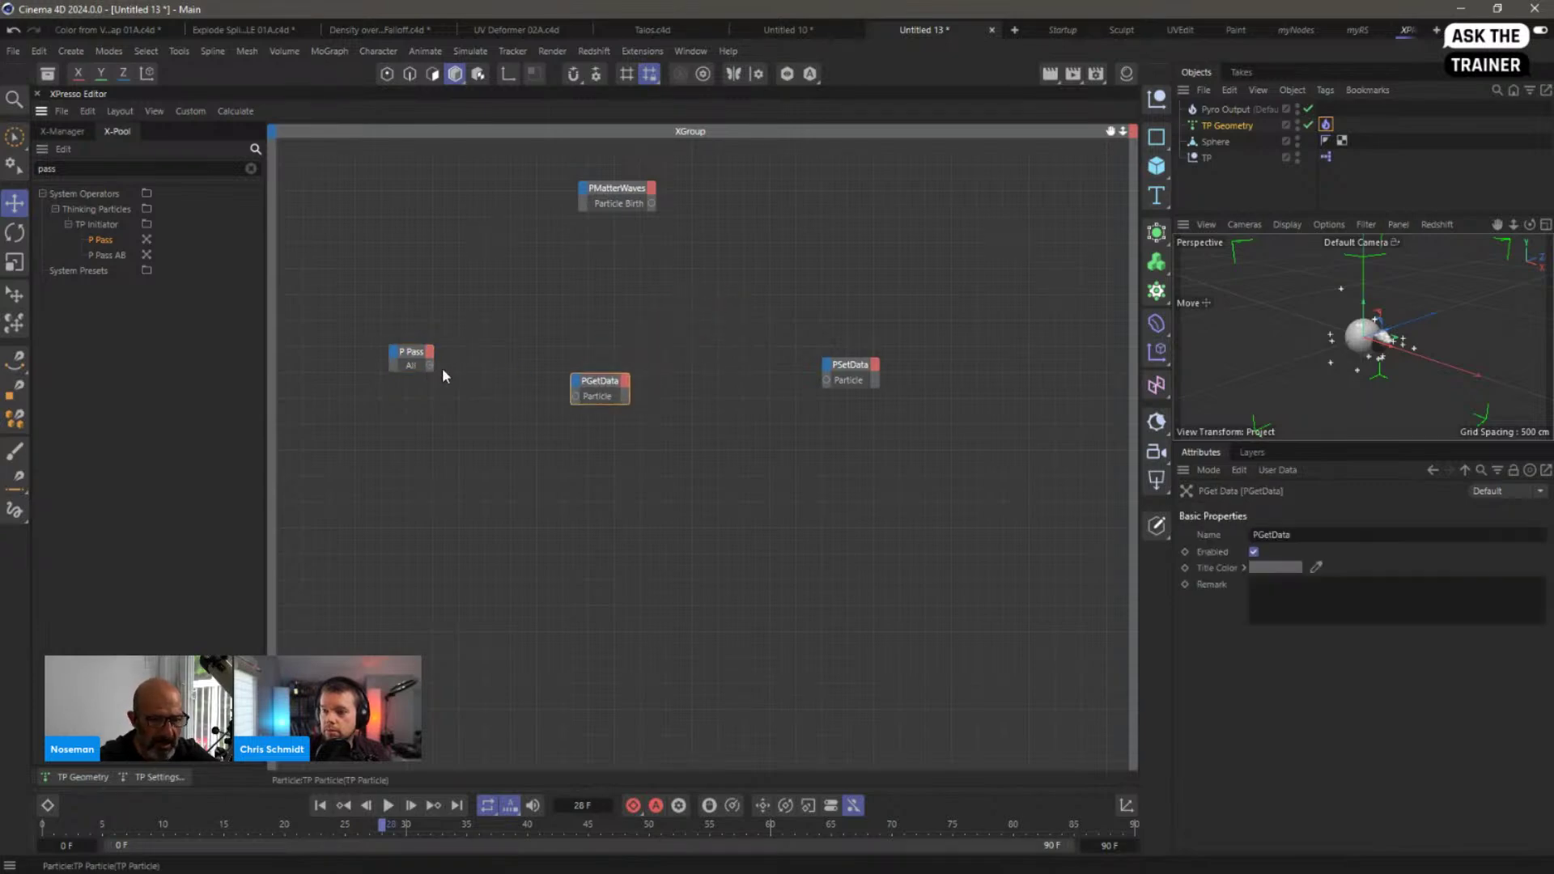
left_click_drag(429, 366, 549, 417)
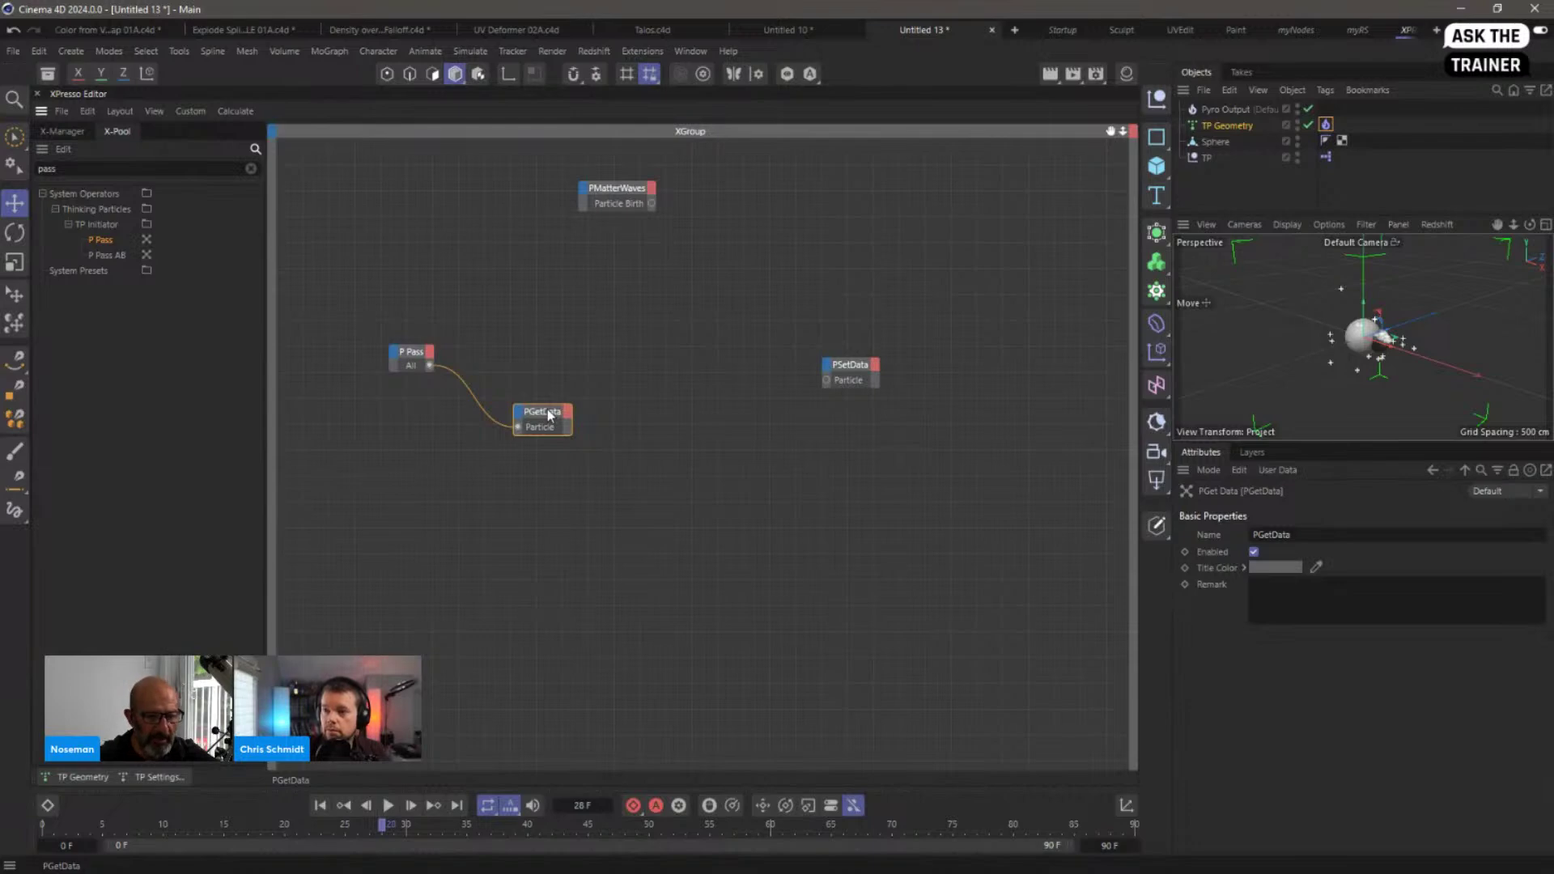
left_click_drag(549, 415, 525, 414)
Step: Add Age and Life output ports to the PGetData node
left_click(544, 408)
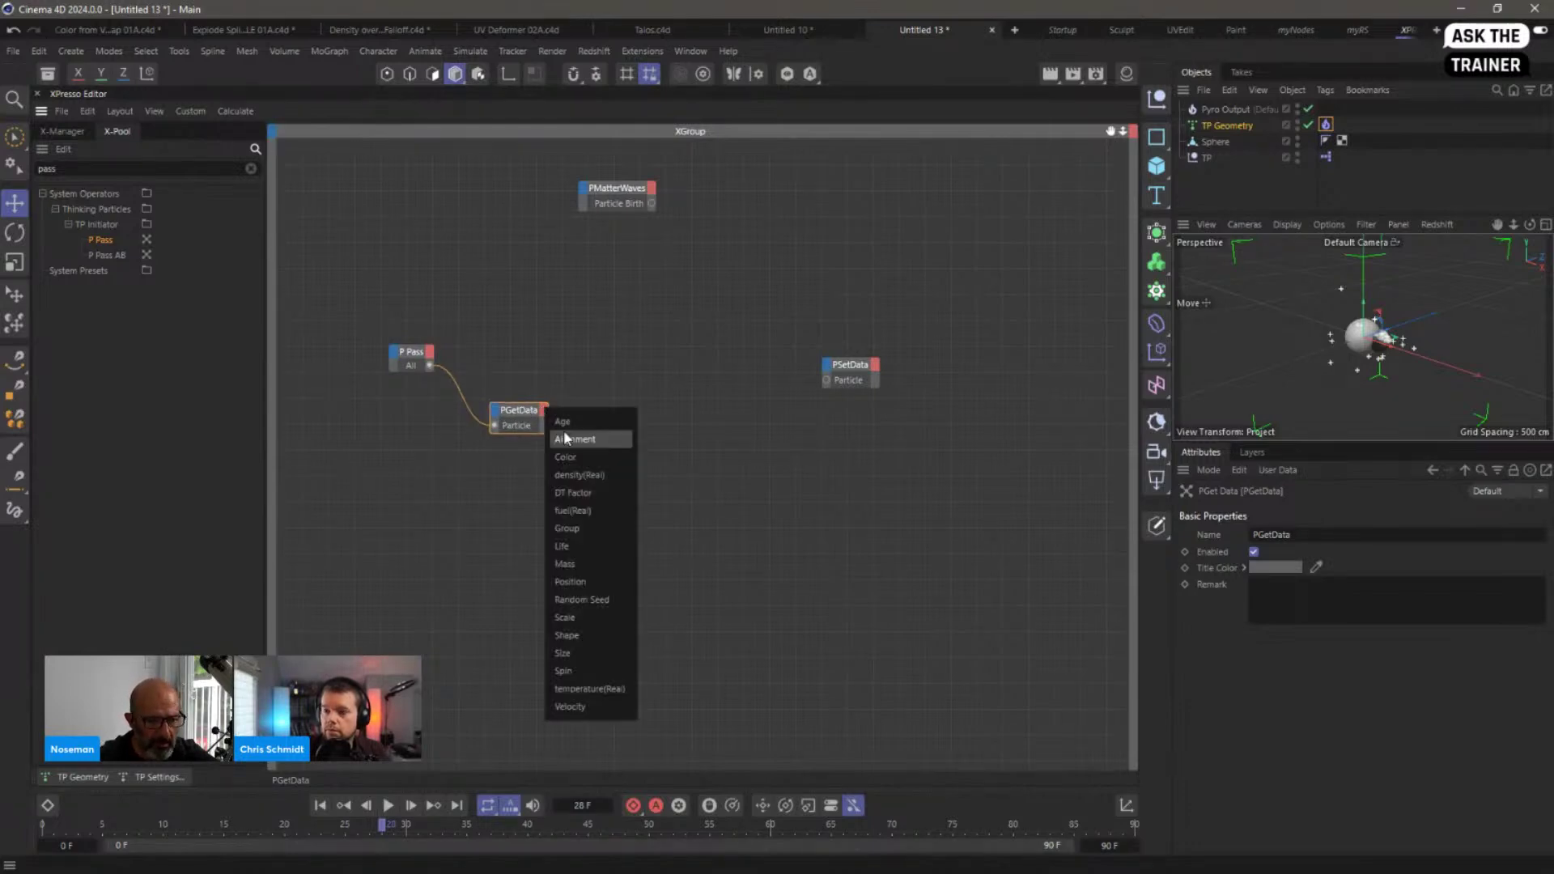
left_click(562, 422)
left_click(544, 408)
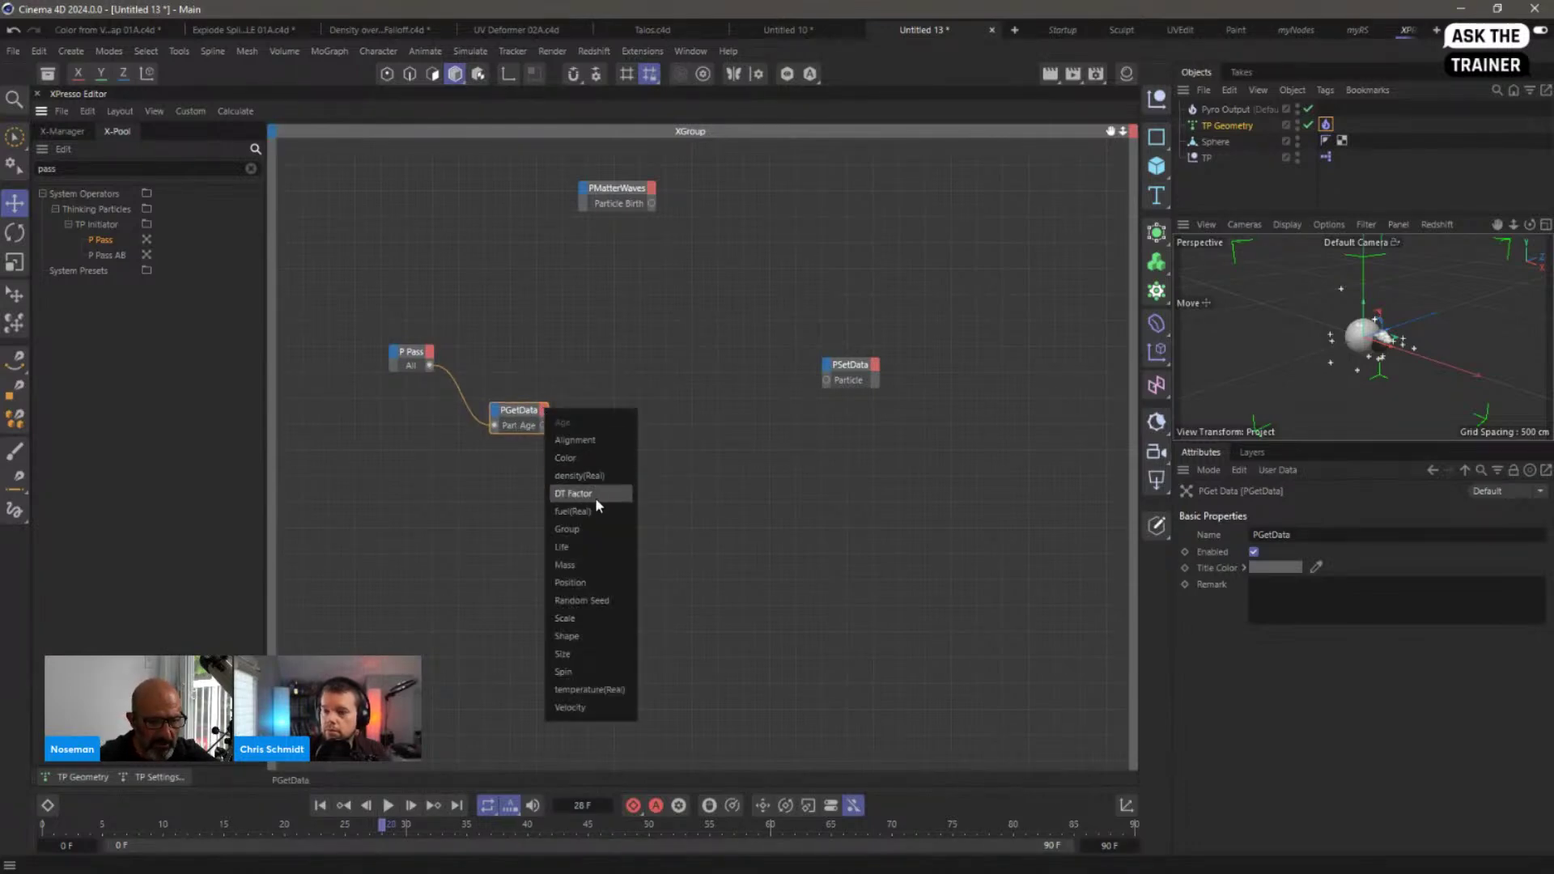
left_click(589, 547)
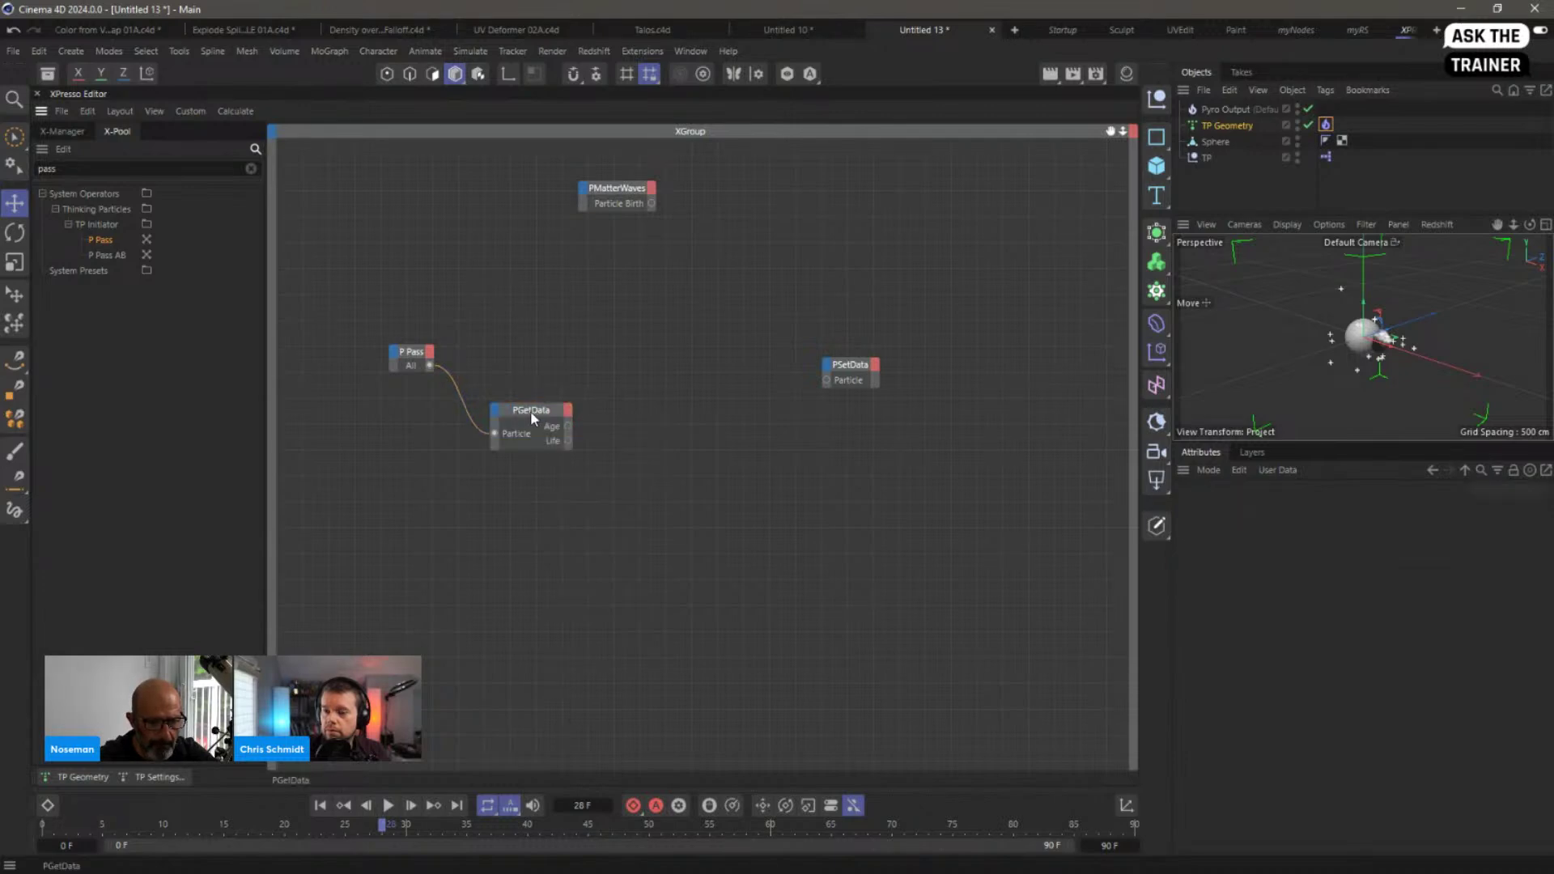
Step: Add a Math node set to Divide and connect PGetData's Age and Life outputs to its two inputs
left_click_drag(102, 169, 4, 153)
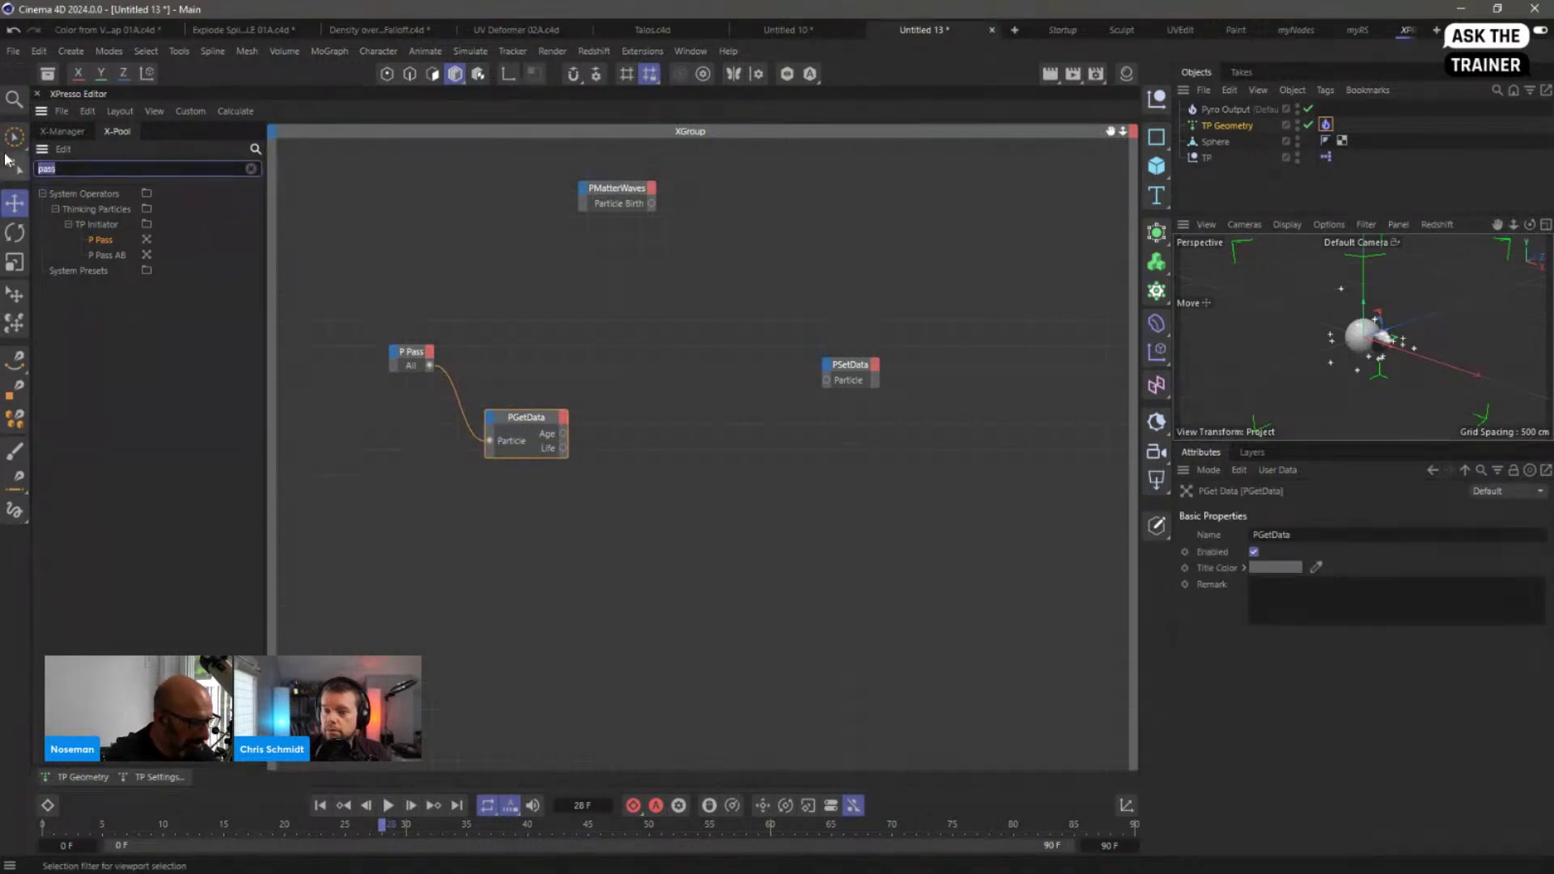
type("math")
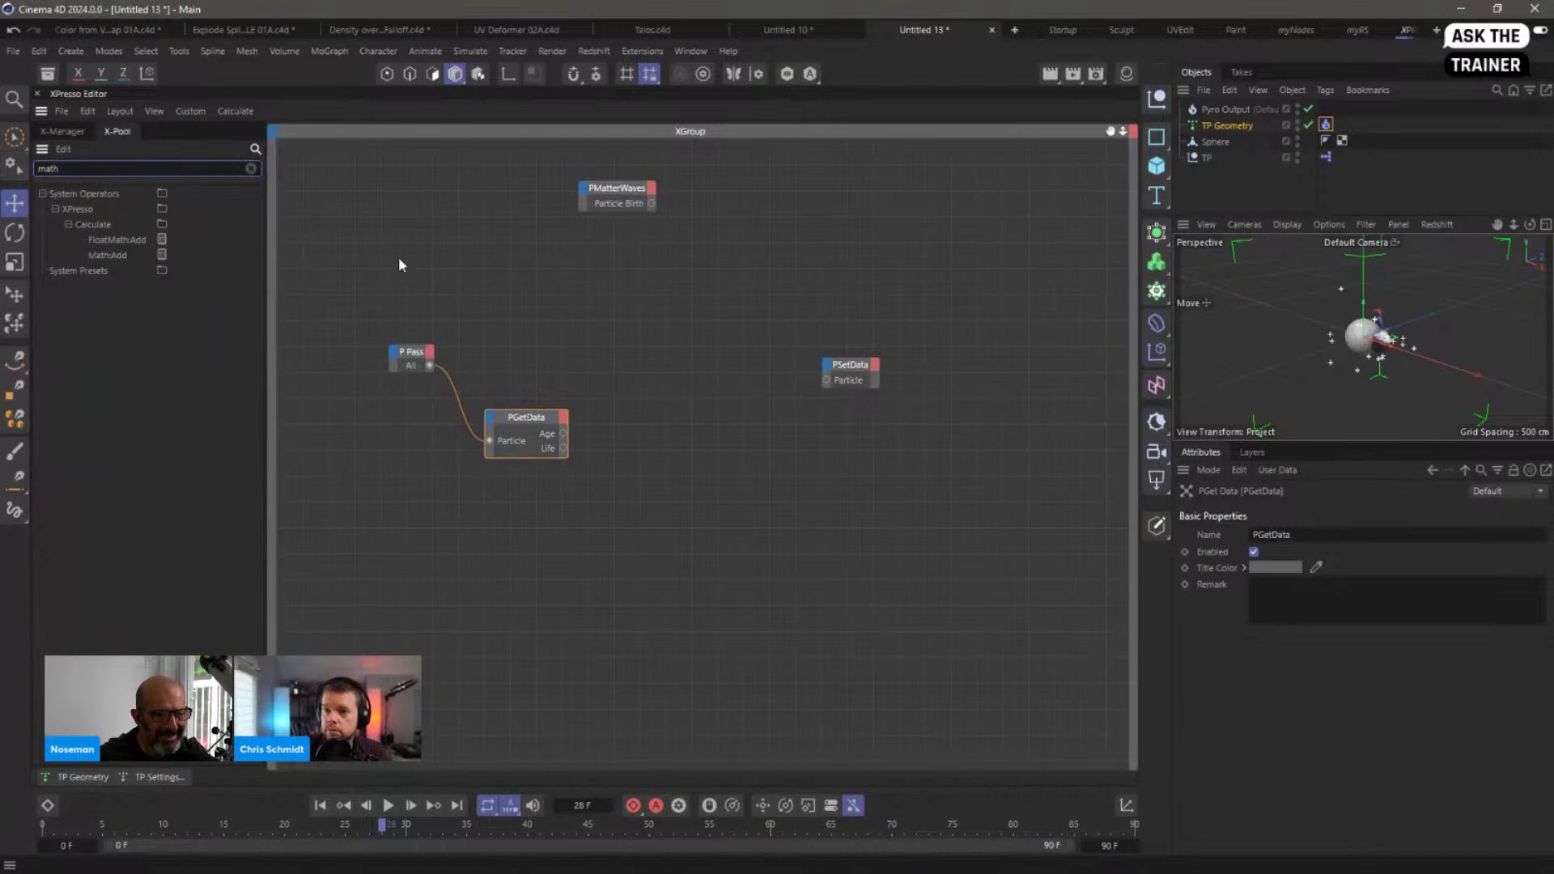
left_click_drag(108, 255, 643, 459)
left_click(1288, 566)
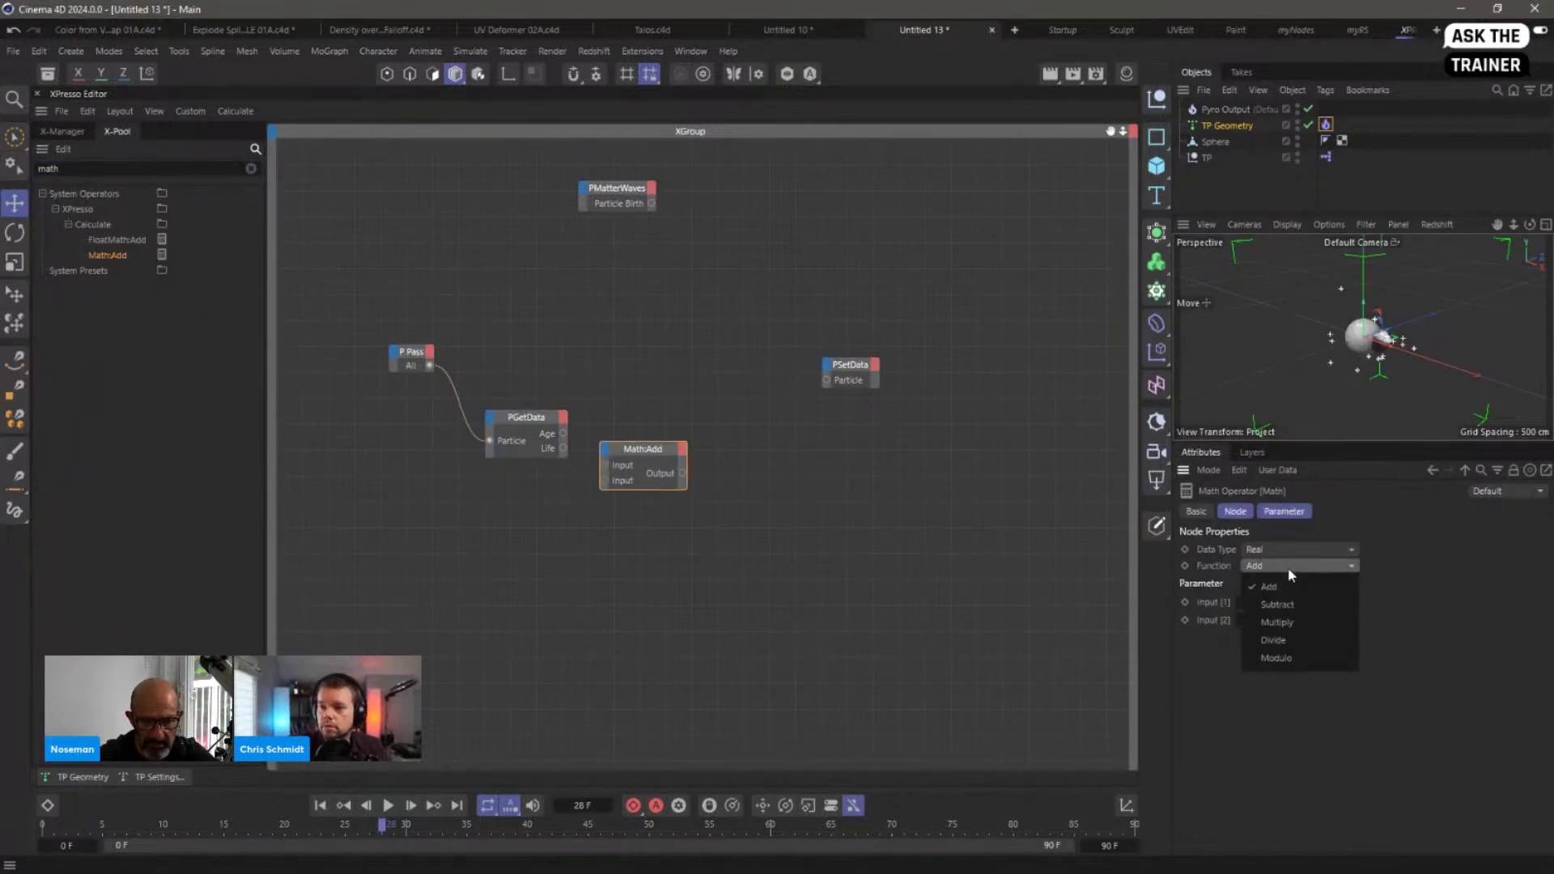
left_click(1308, 633)
left_click_drag(562, 435, 662, 492)
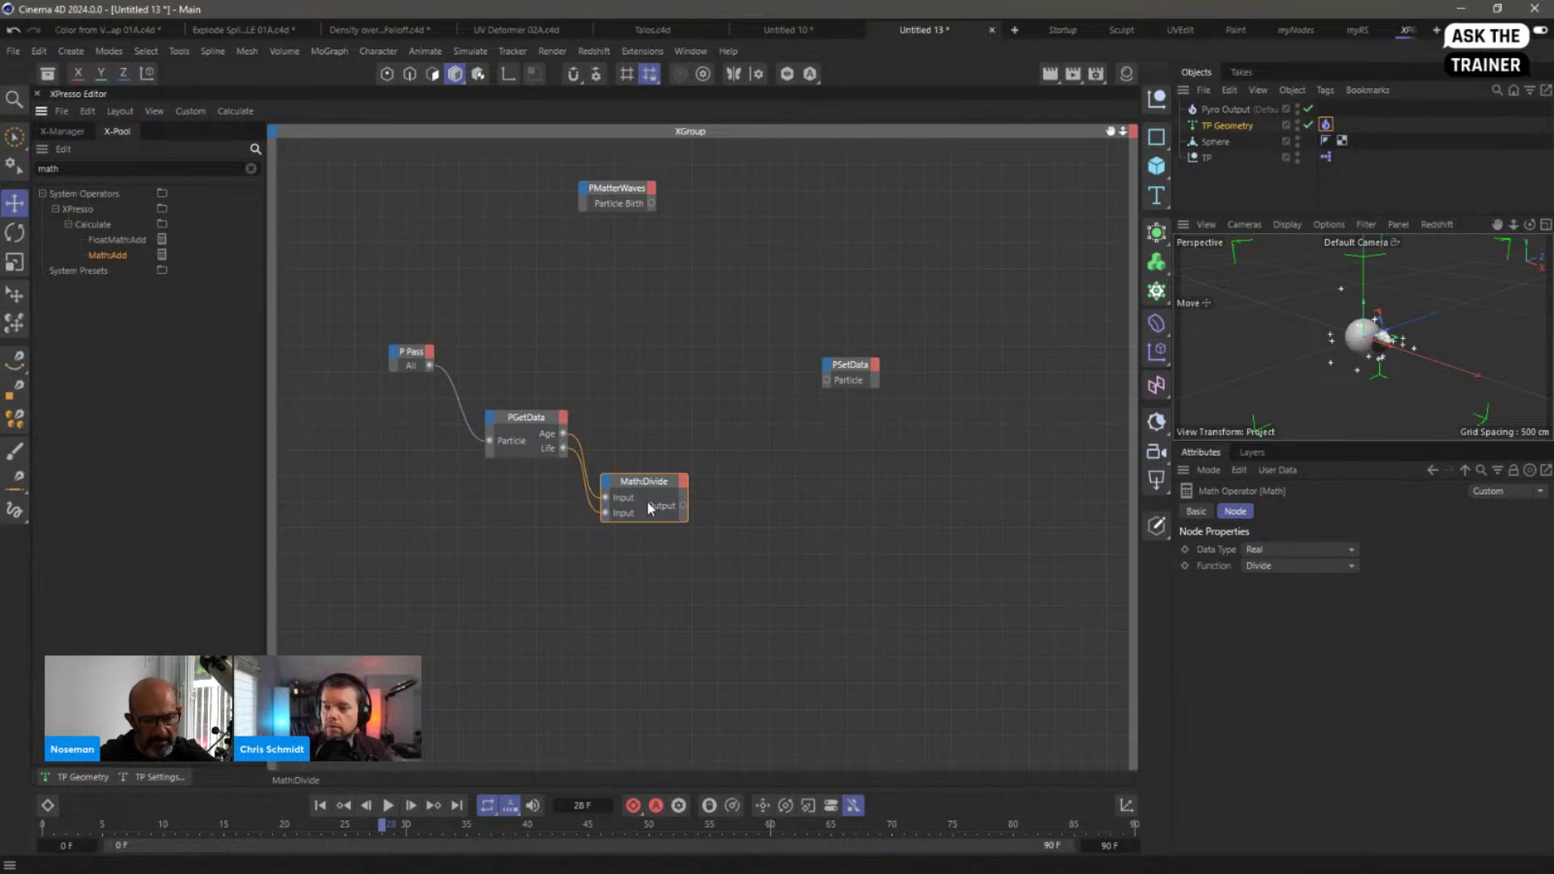
left_click_drag(640, 483, 633, 503)
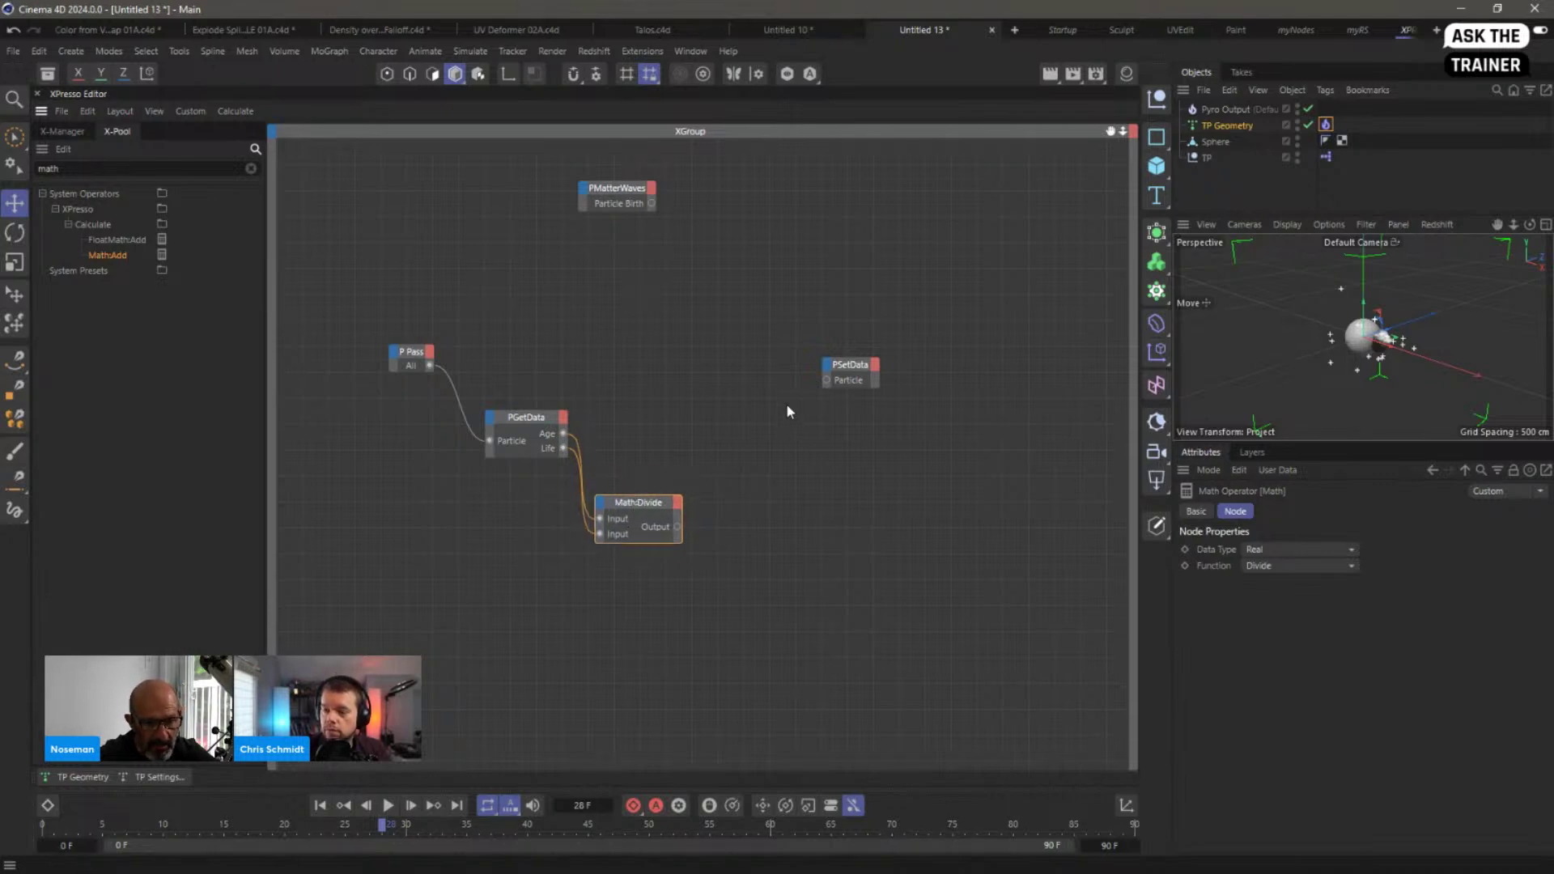
Step: Connect P Pass to PSetData's Particle input, and add a density(Real) input driven by the Divide node's output
left_click_drag(429, 366, 831, 370)
left_click(832, 370)
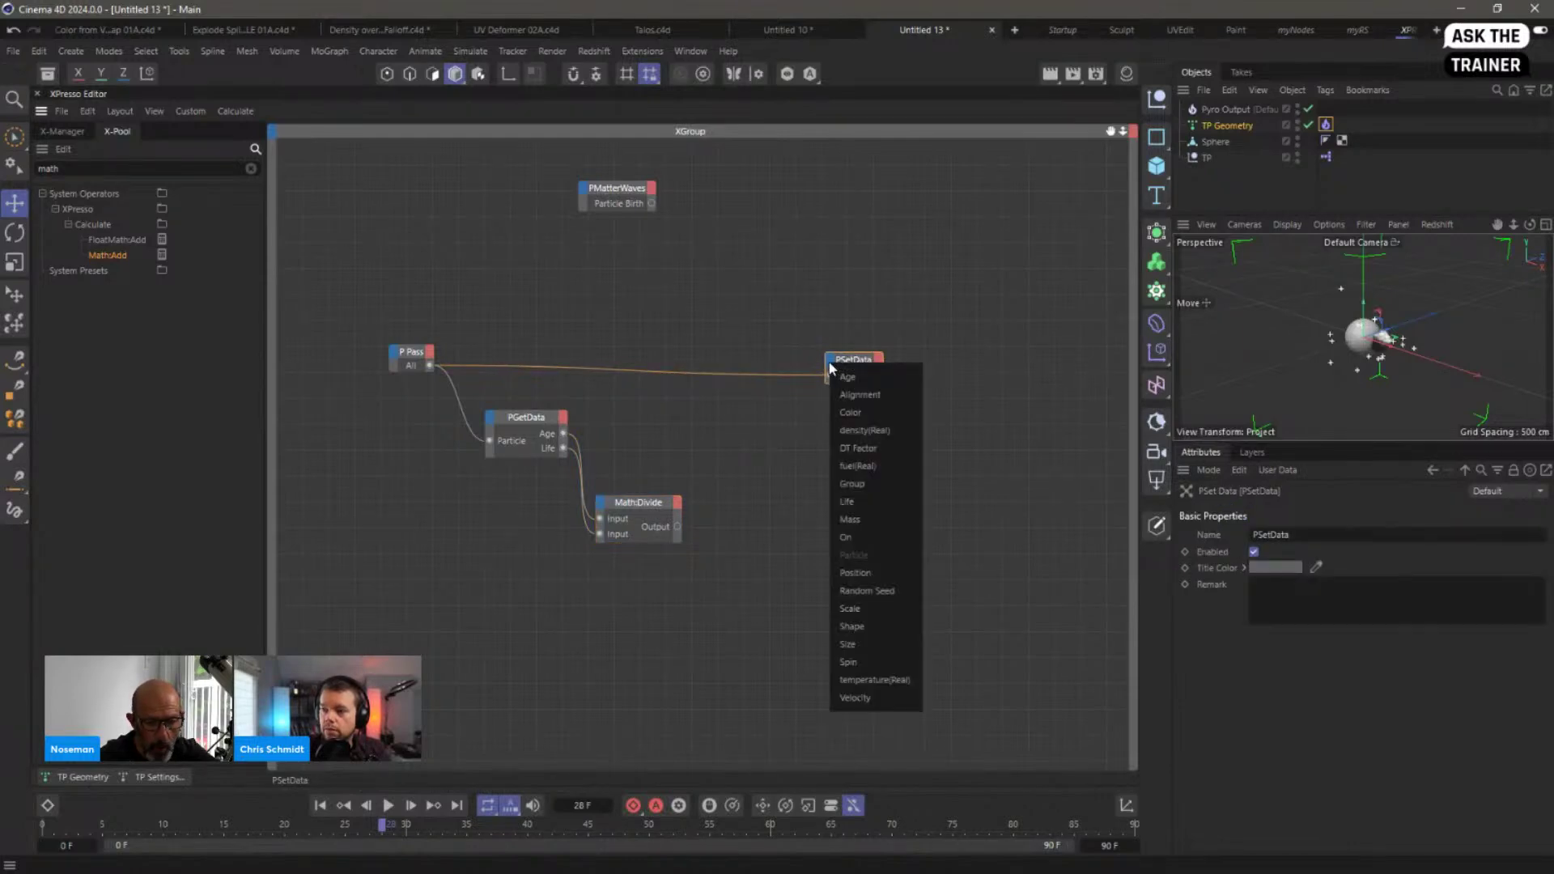
left_click(861, 430)
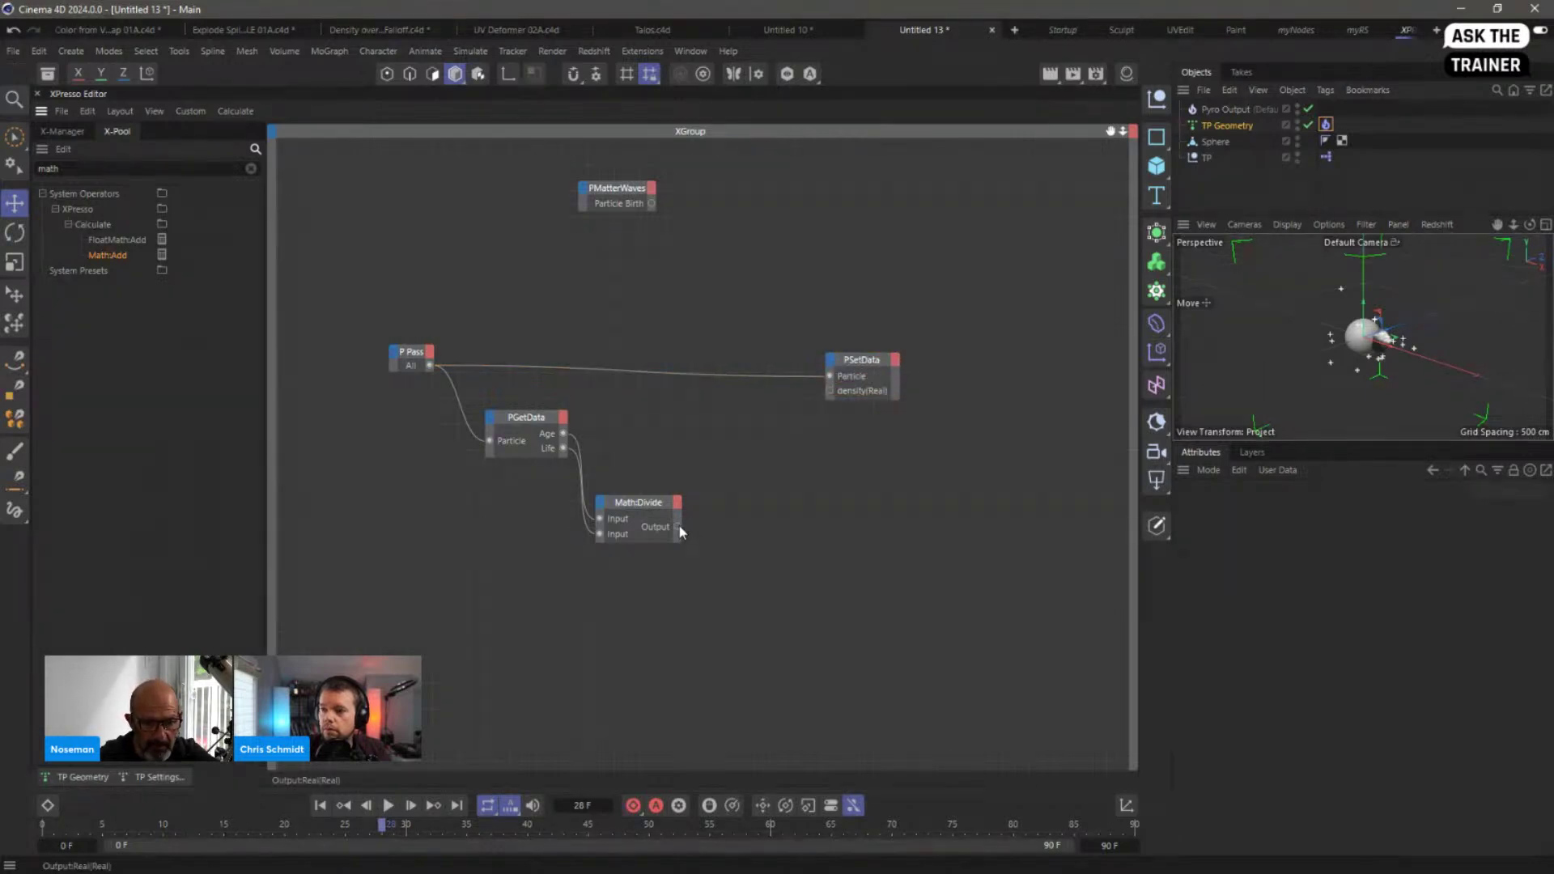
left_click_drag(679, 526, 823, 398)
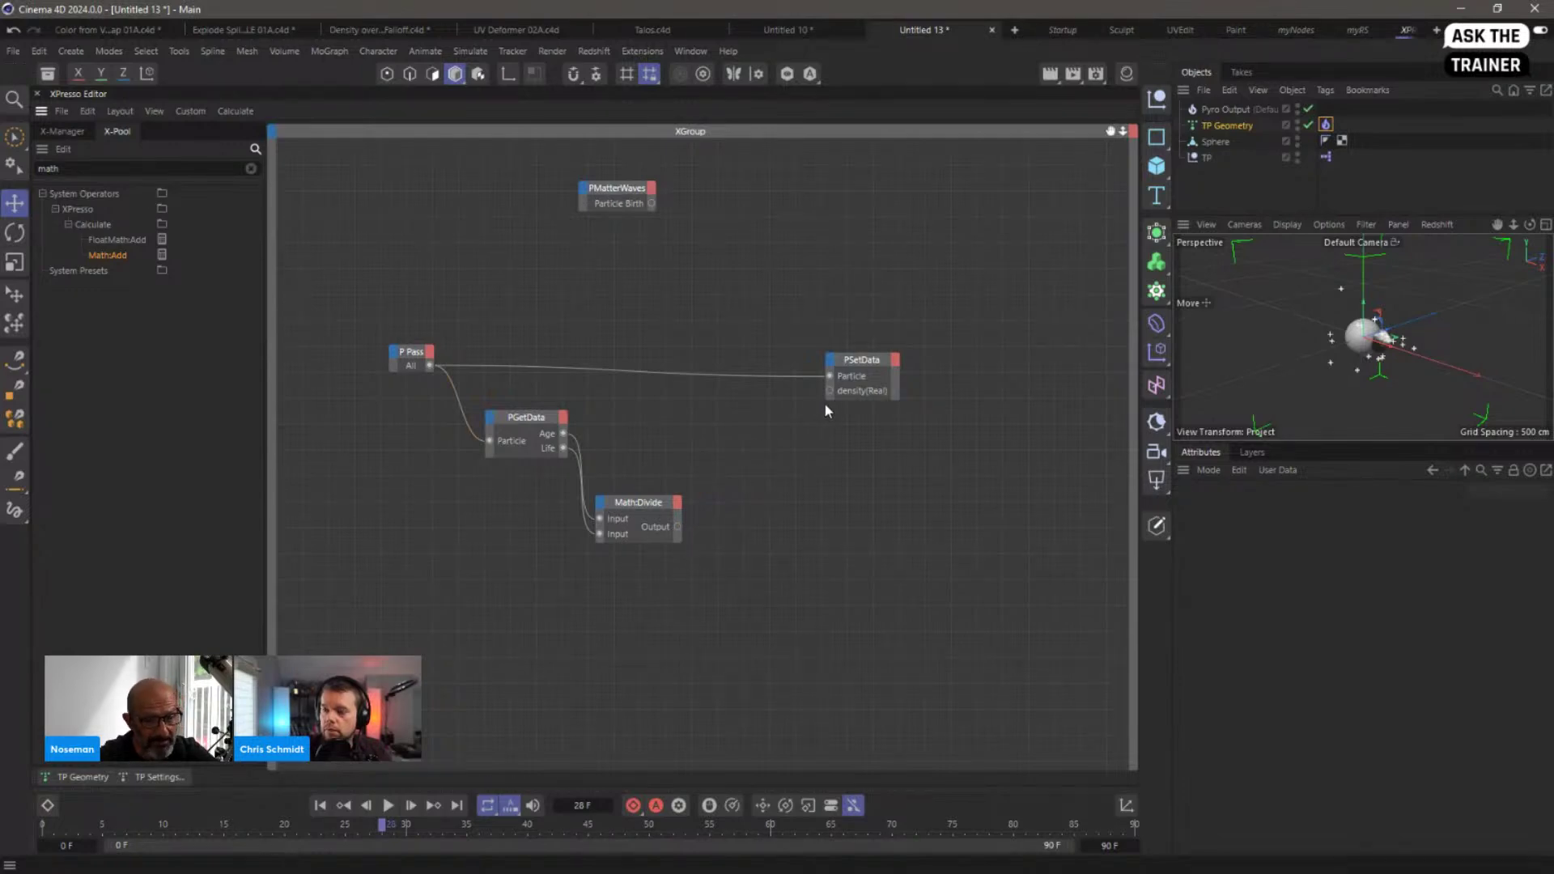
left_click_drag(829, 391, 677, 527)
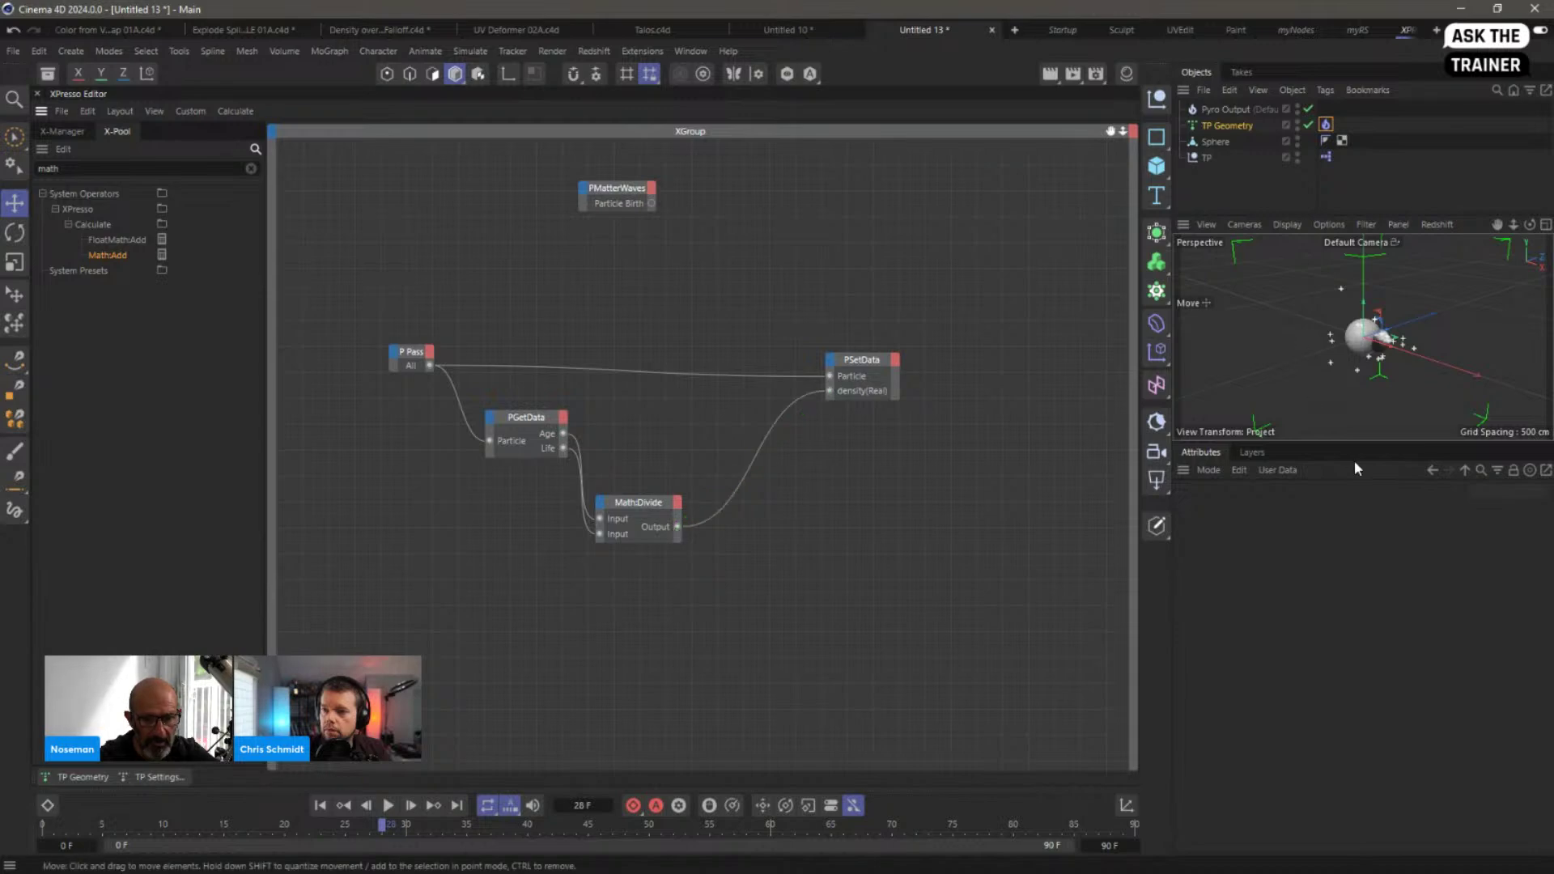
Step: Play the simulation from the start to preview the age-driven density, and rewind to the first frame
left_click(321, 805)
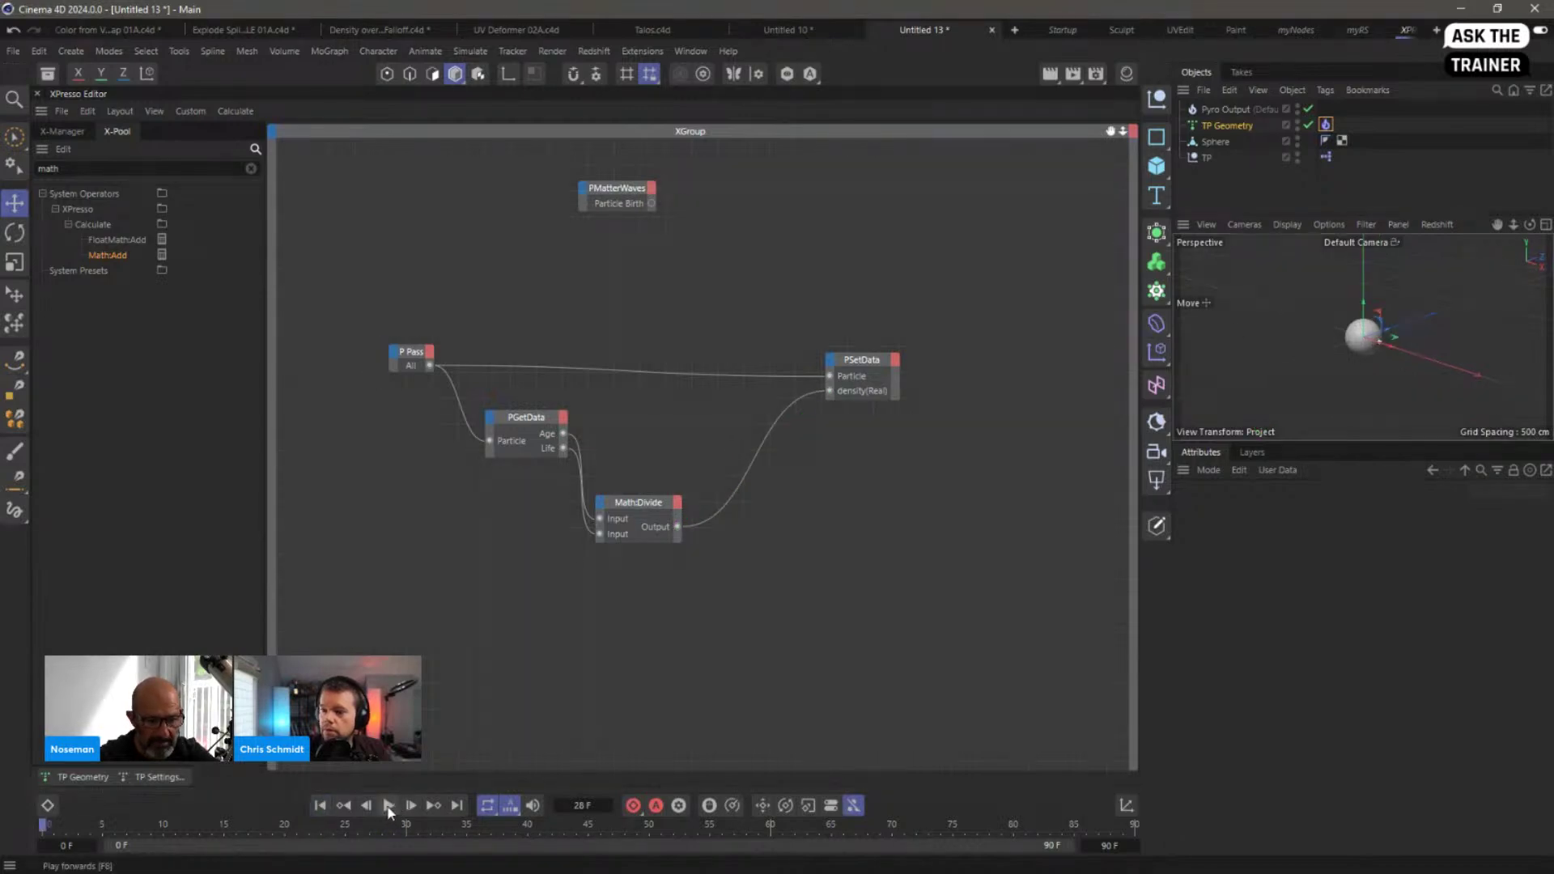
left_click(389, 806)
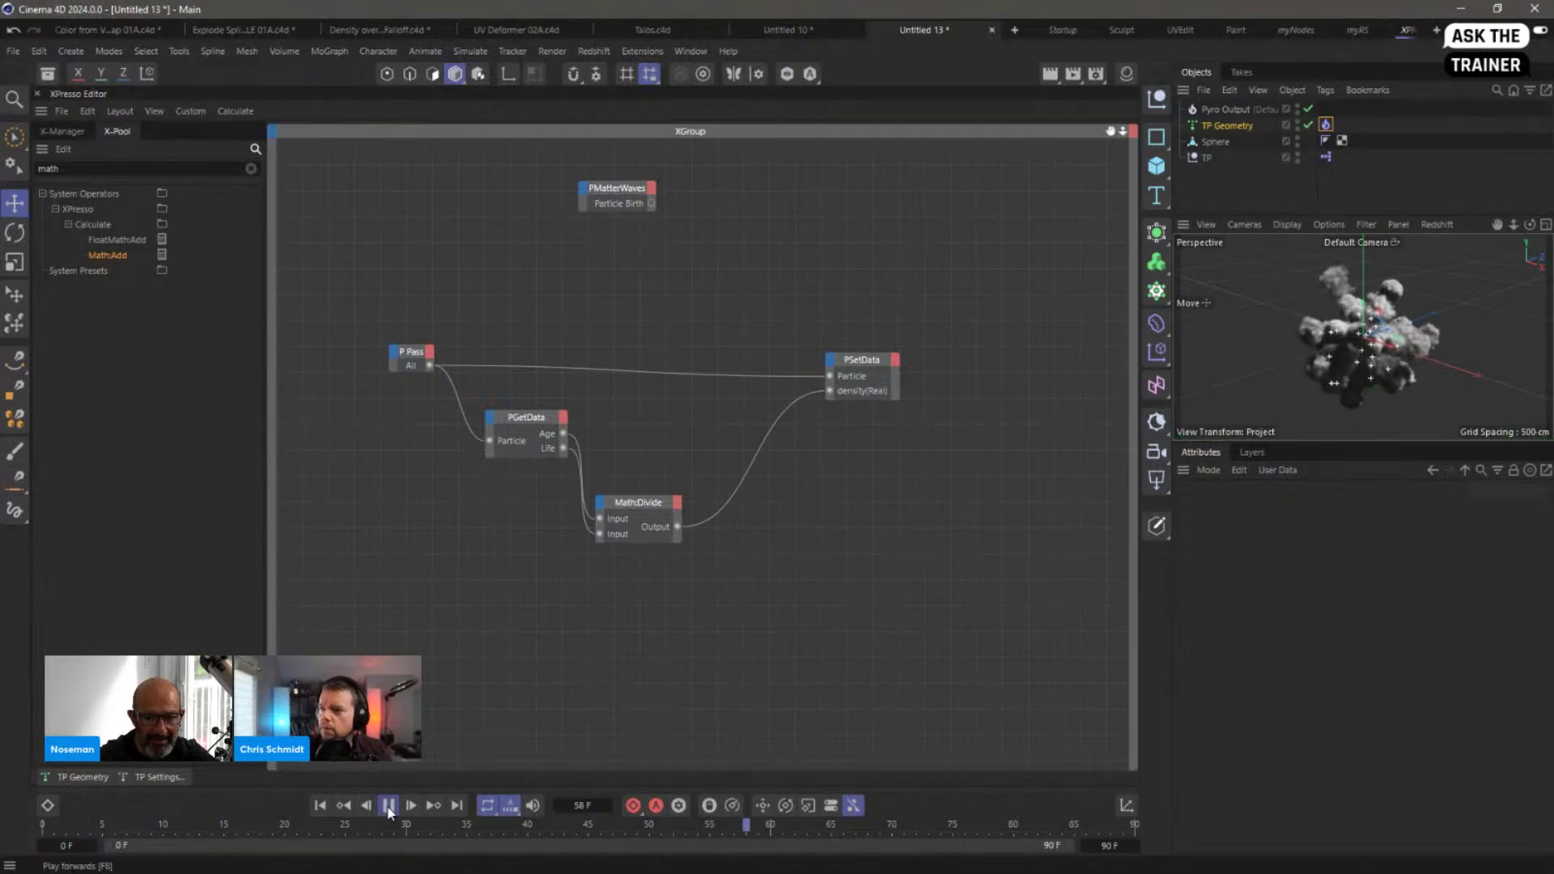
left_click(389, 808)
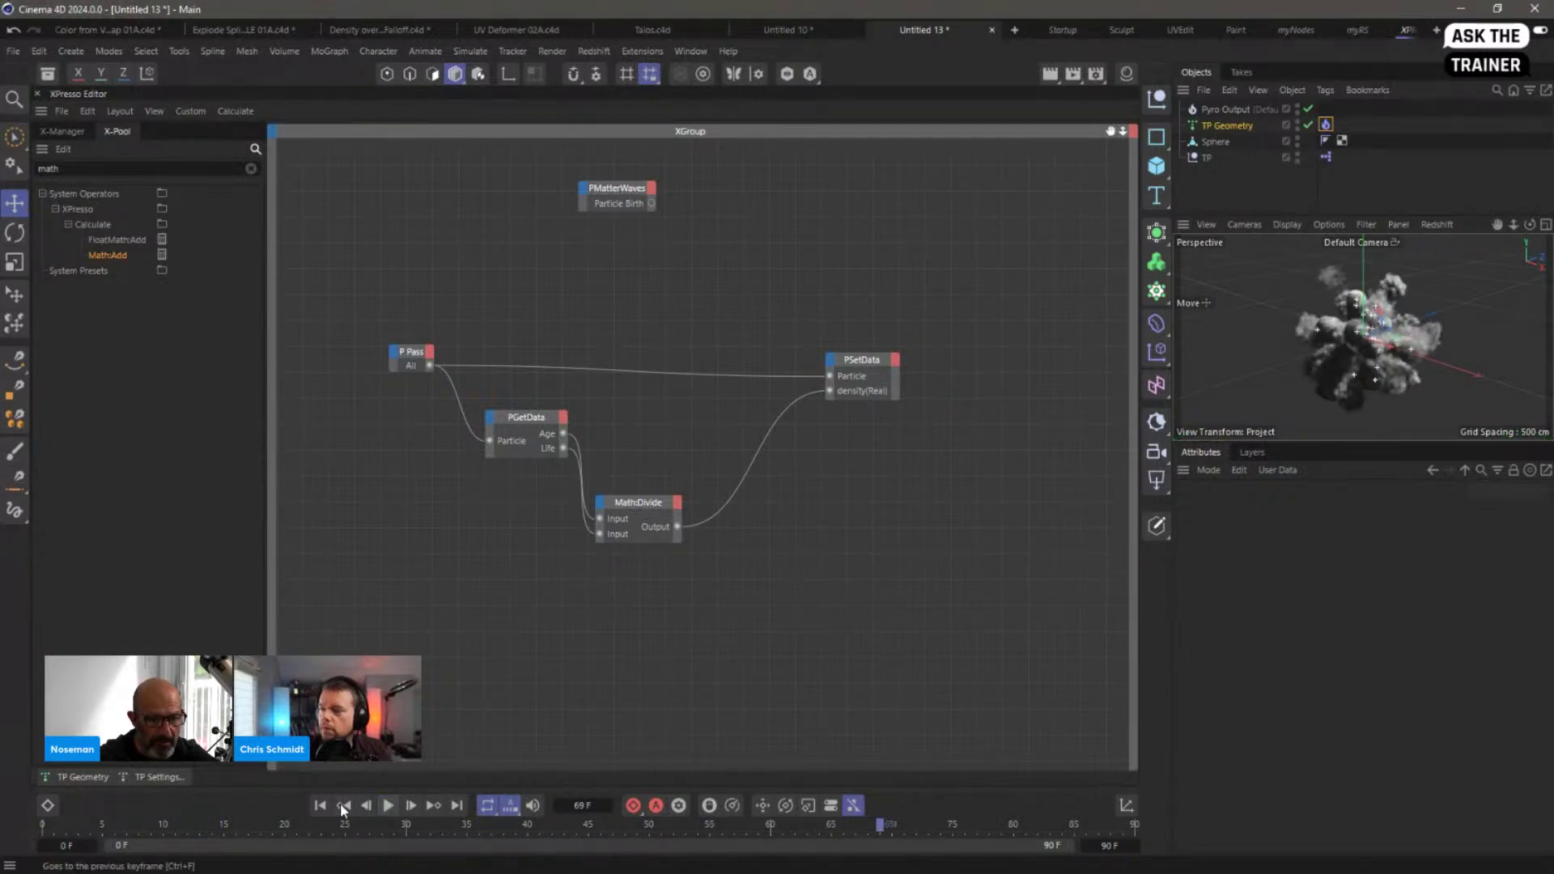
left_click(320, 805)
Step: Set the particle Life in the PMatterWaves node to 60 F and play the simulation
left_click(623, 187)
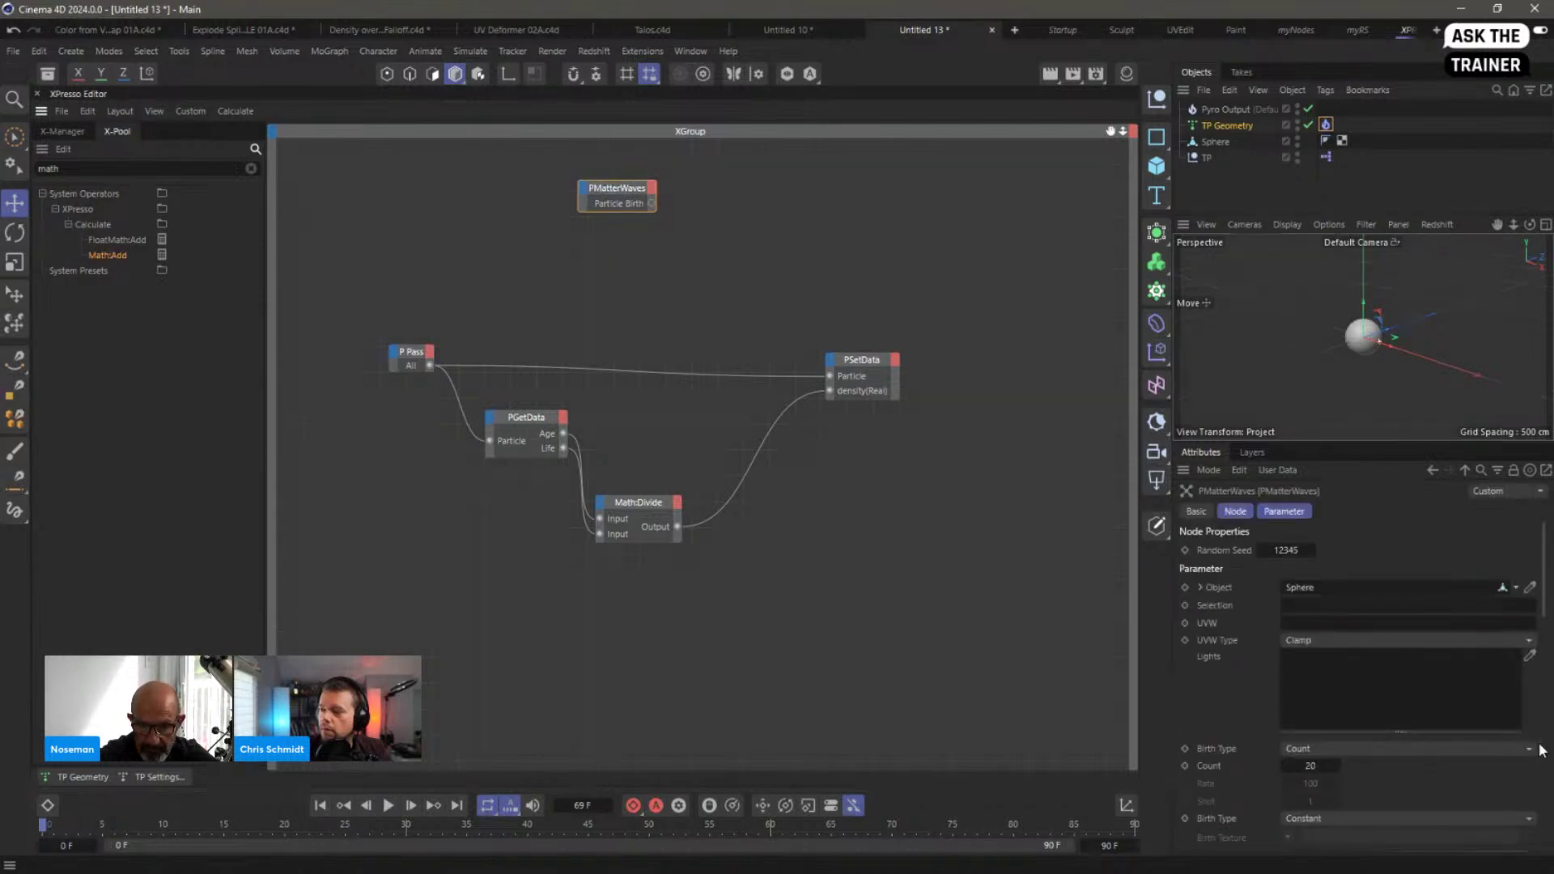
scroll(1545, 634, "down", 5)
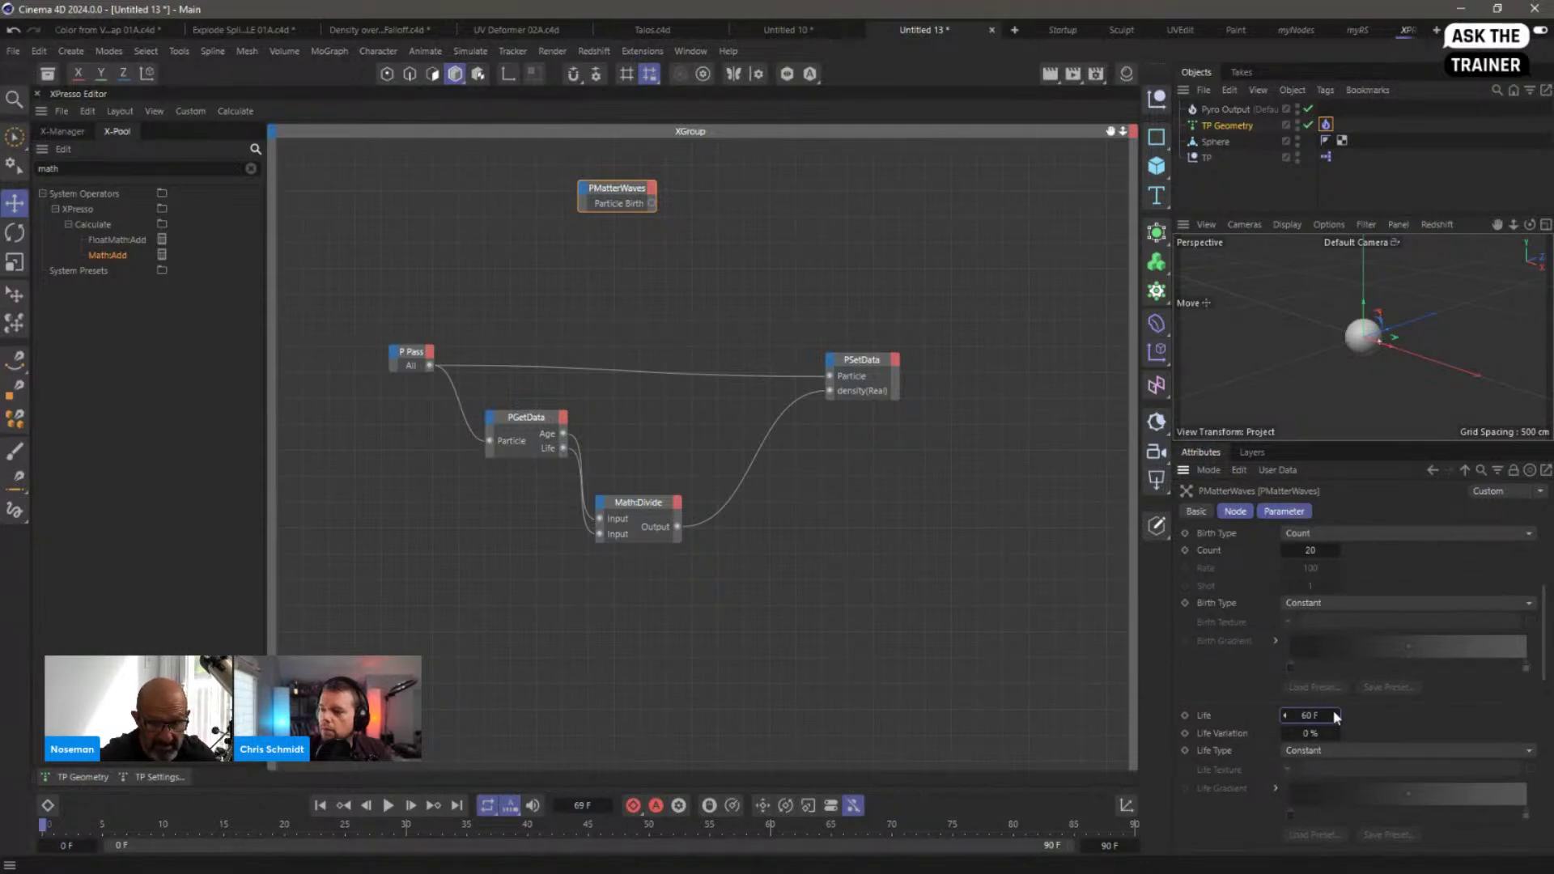
left_click(389, 805)
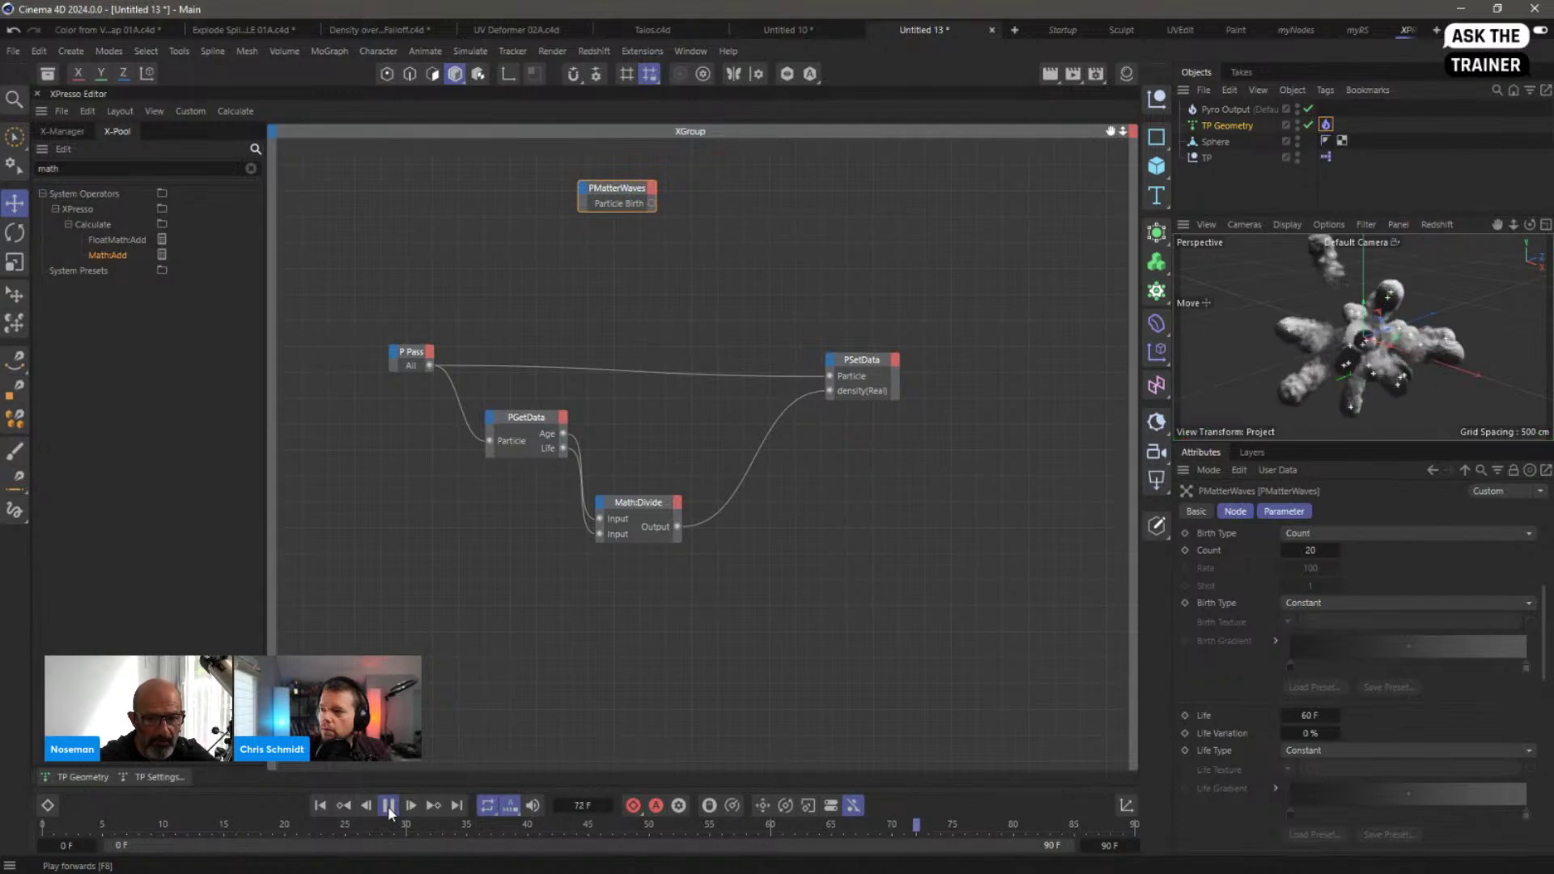
left_click(387, 806)
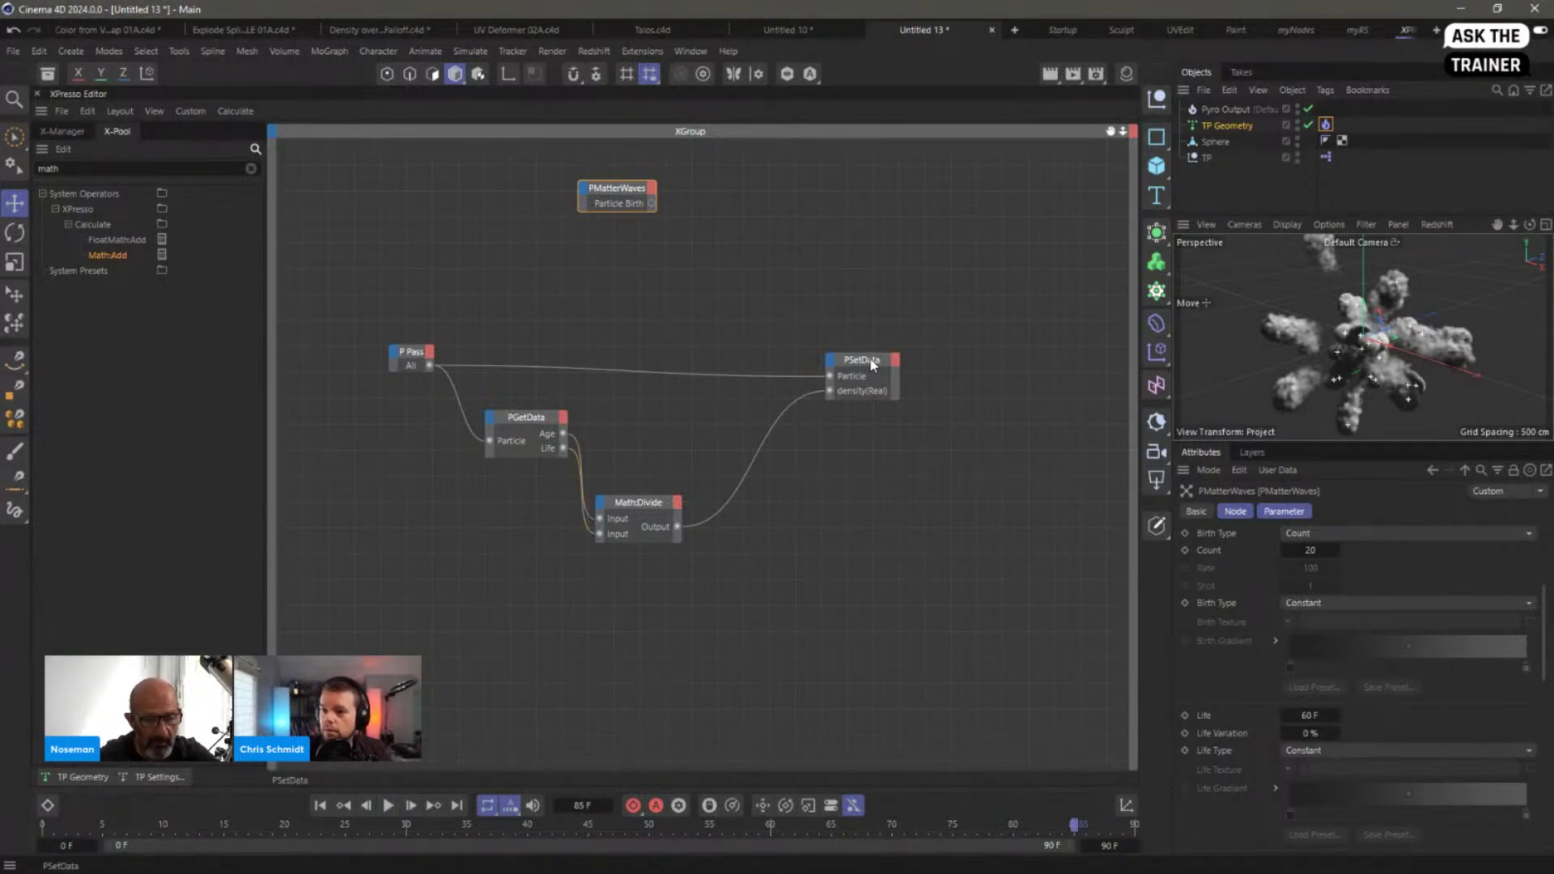
Step: Move the PSetData node up and slightly right, and add a temperature(Real) input to it
left_click_drag(869, 354, 888, 298)
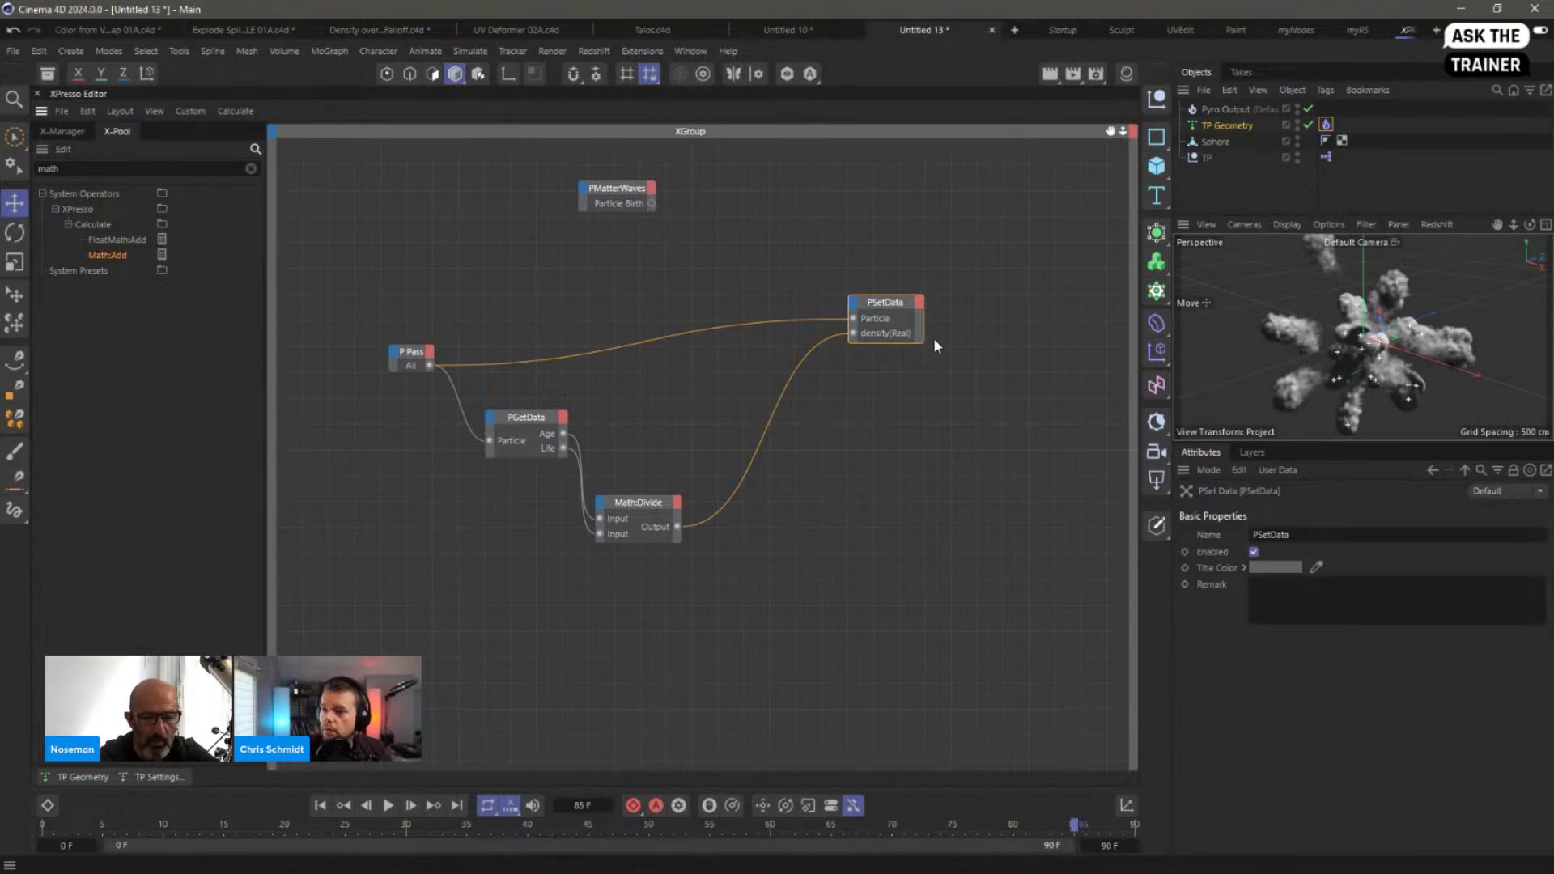
left_click(852, 304)
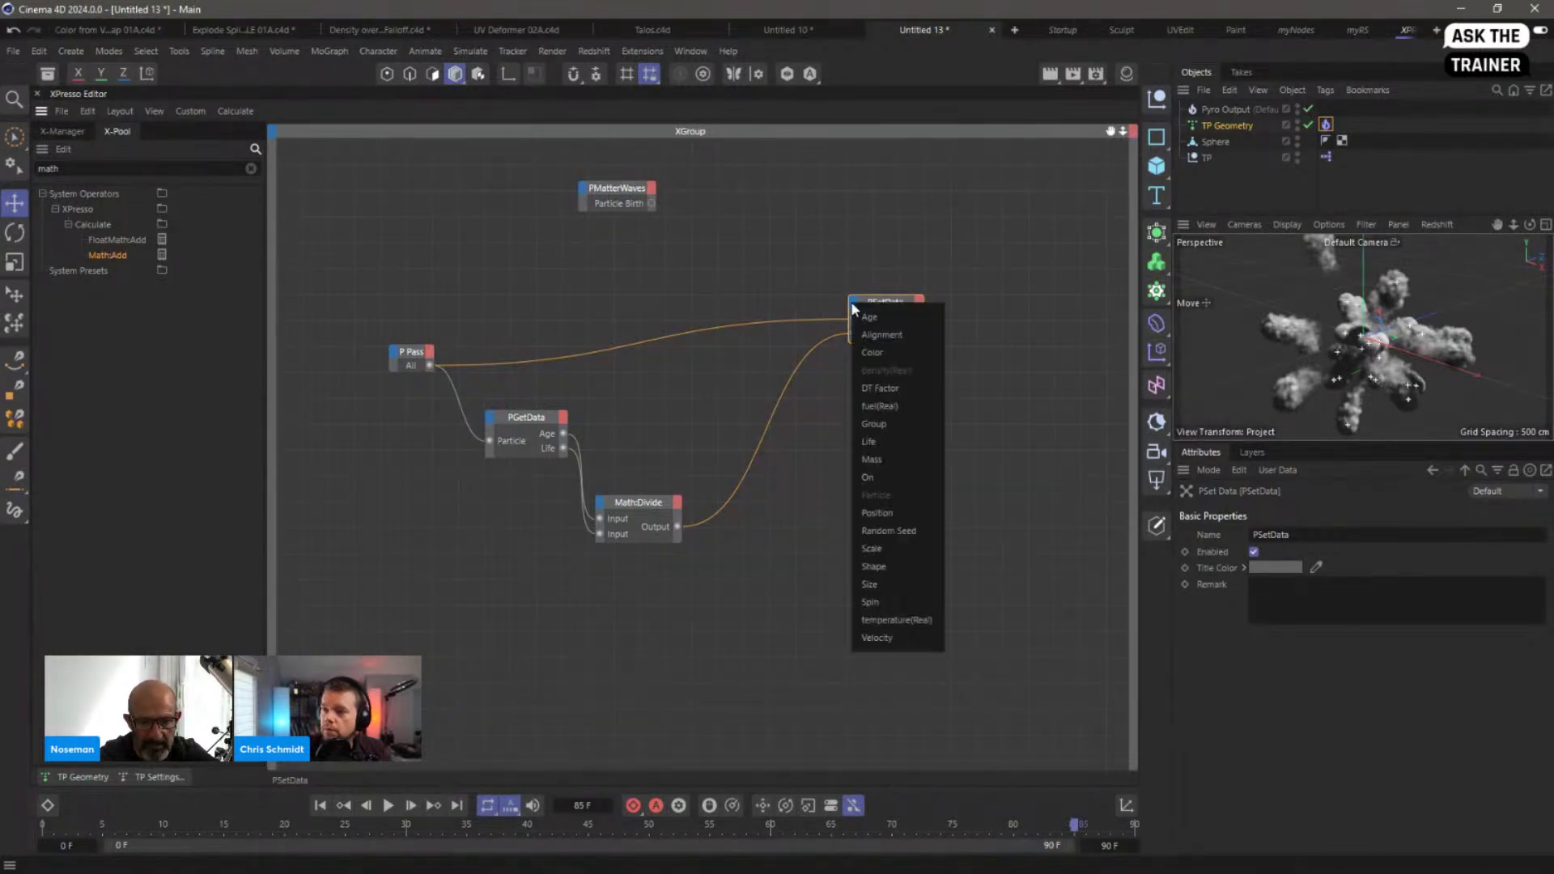
left_click(916, 620)
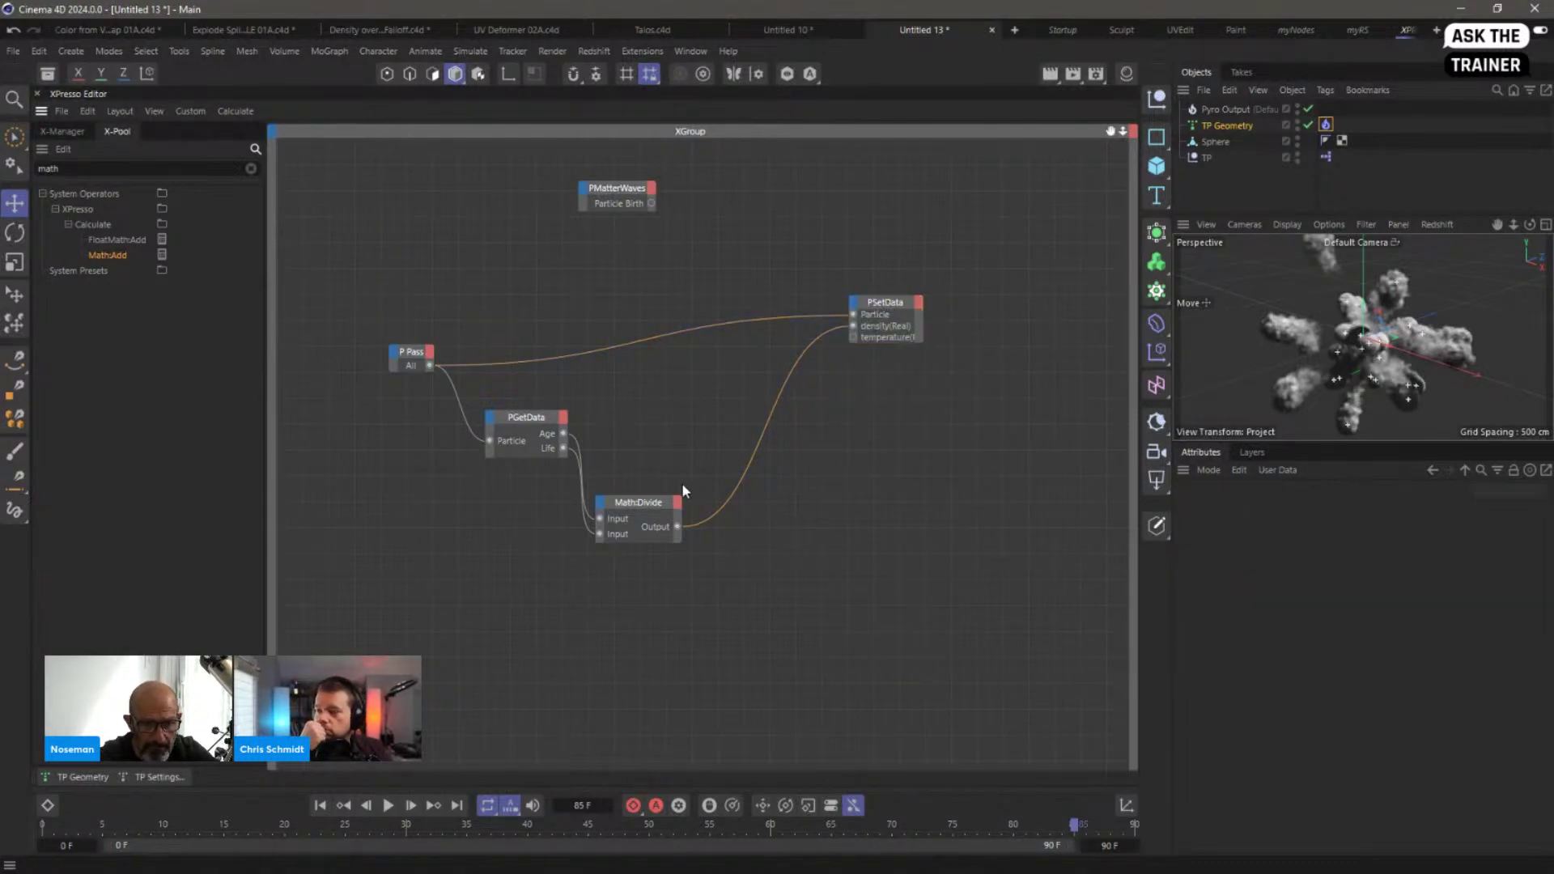
Step: Add a Range Mapper node, feeding it the Divide node's output and connecting its output to PSetData's temperature(Real) input
mouse_move(664, 506)
left_mouse_down()
mouse_move(649, 509)
mouse_move(666, 500)
left_mouse_up()
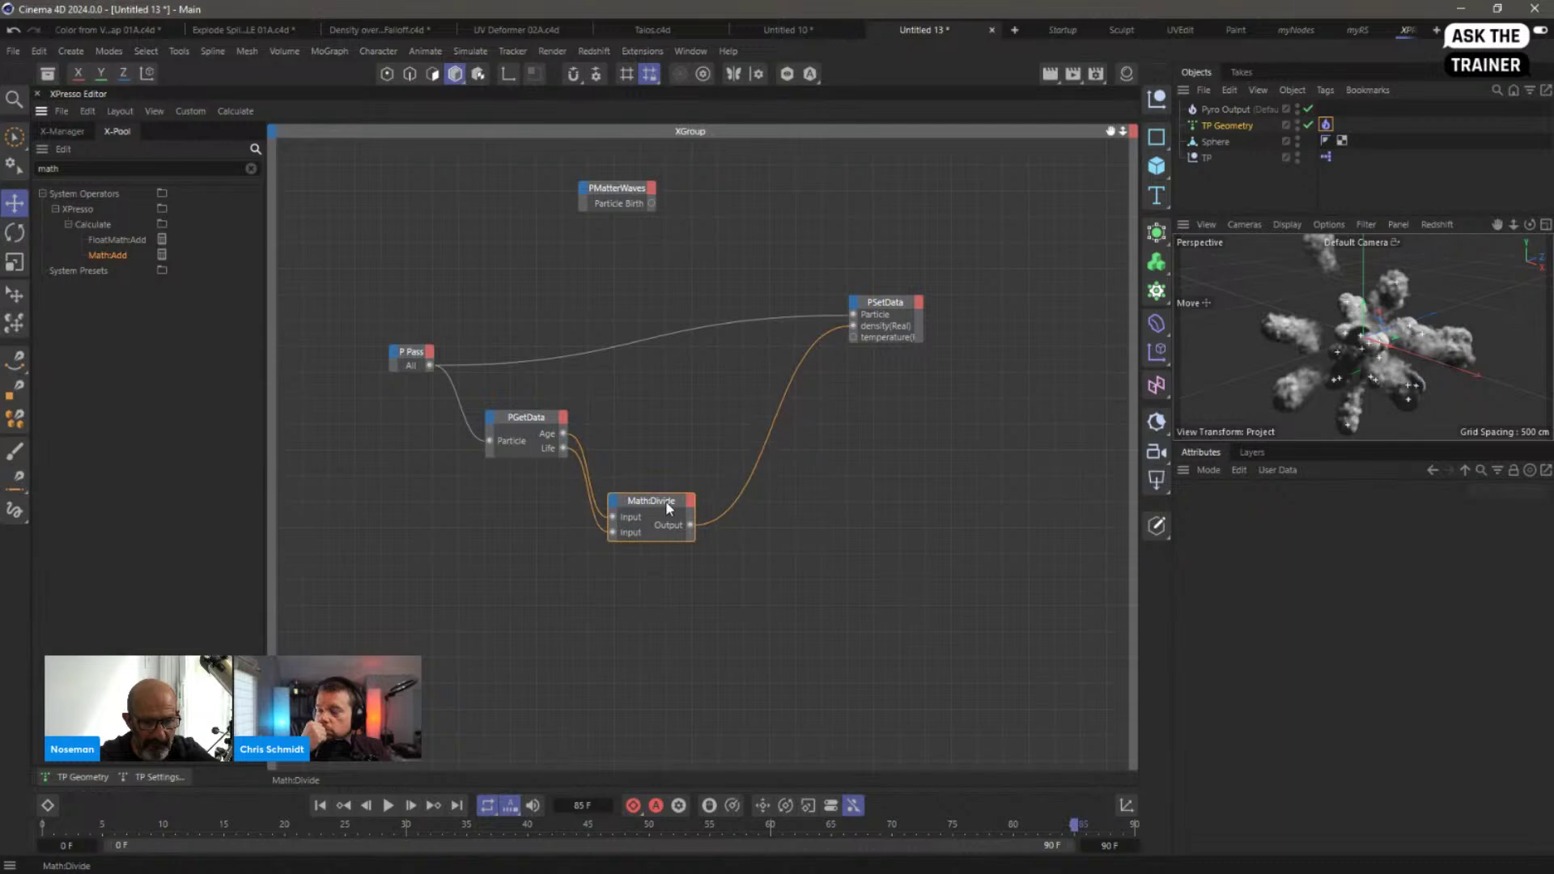
left_click(825, 519)
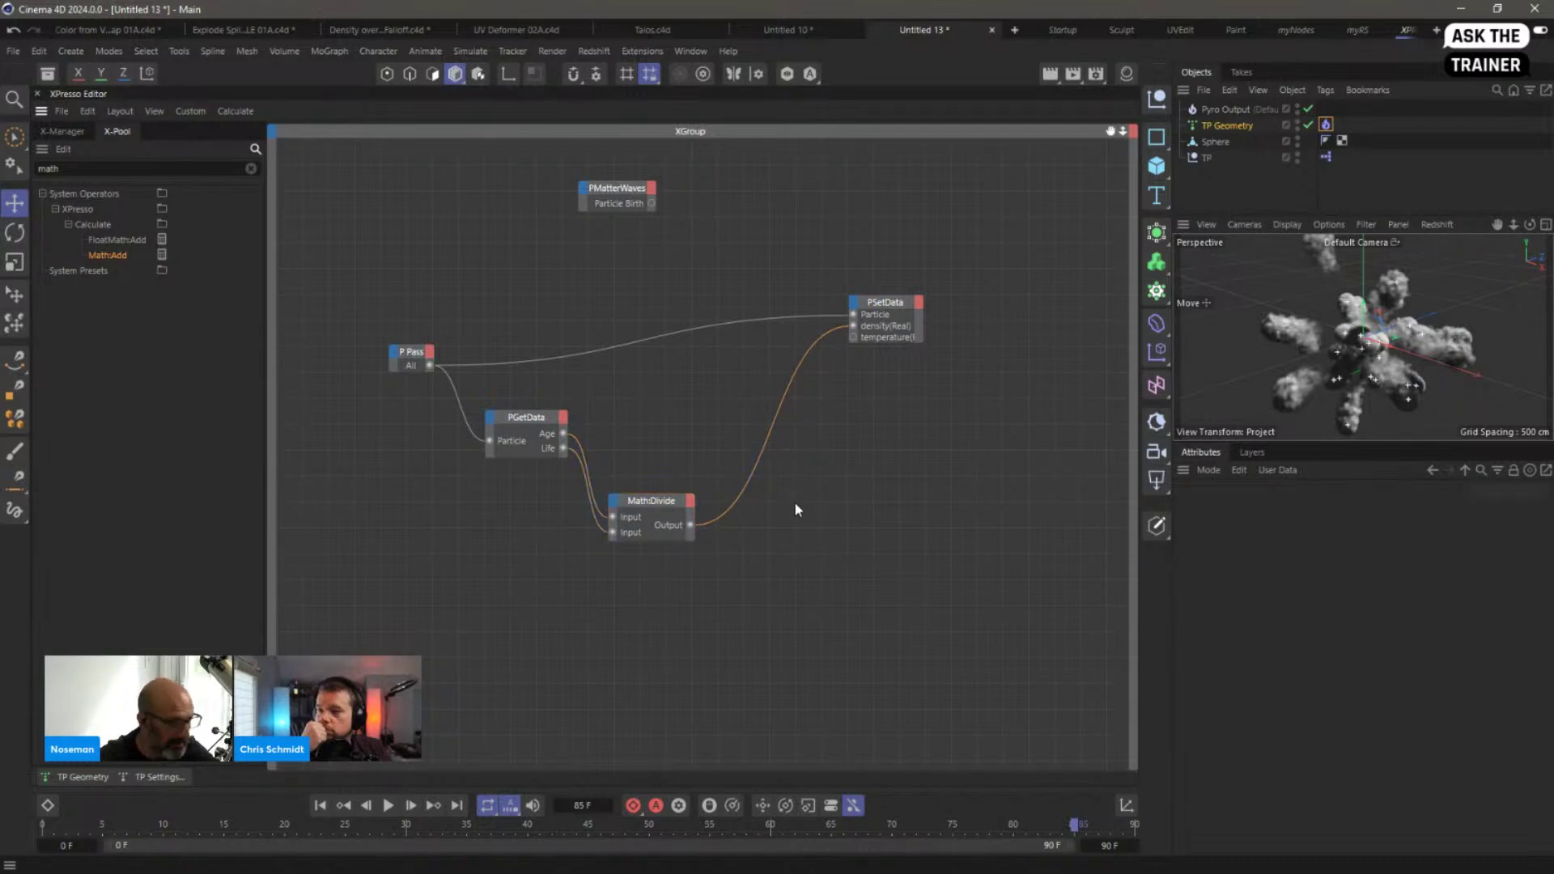
left_click(147, 170)
double_click(147, 170)
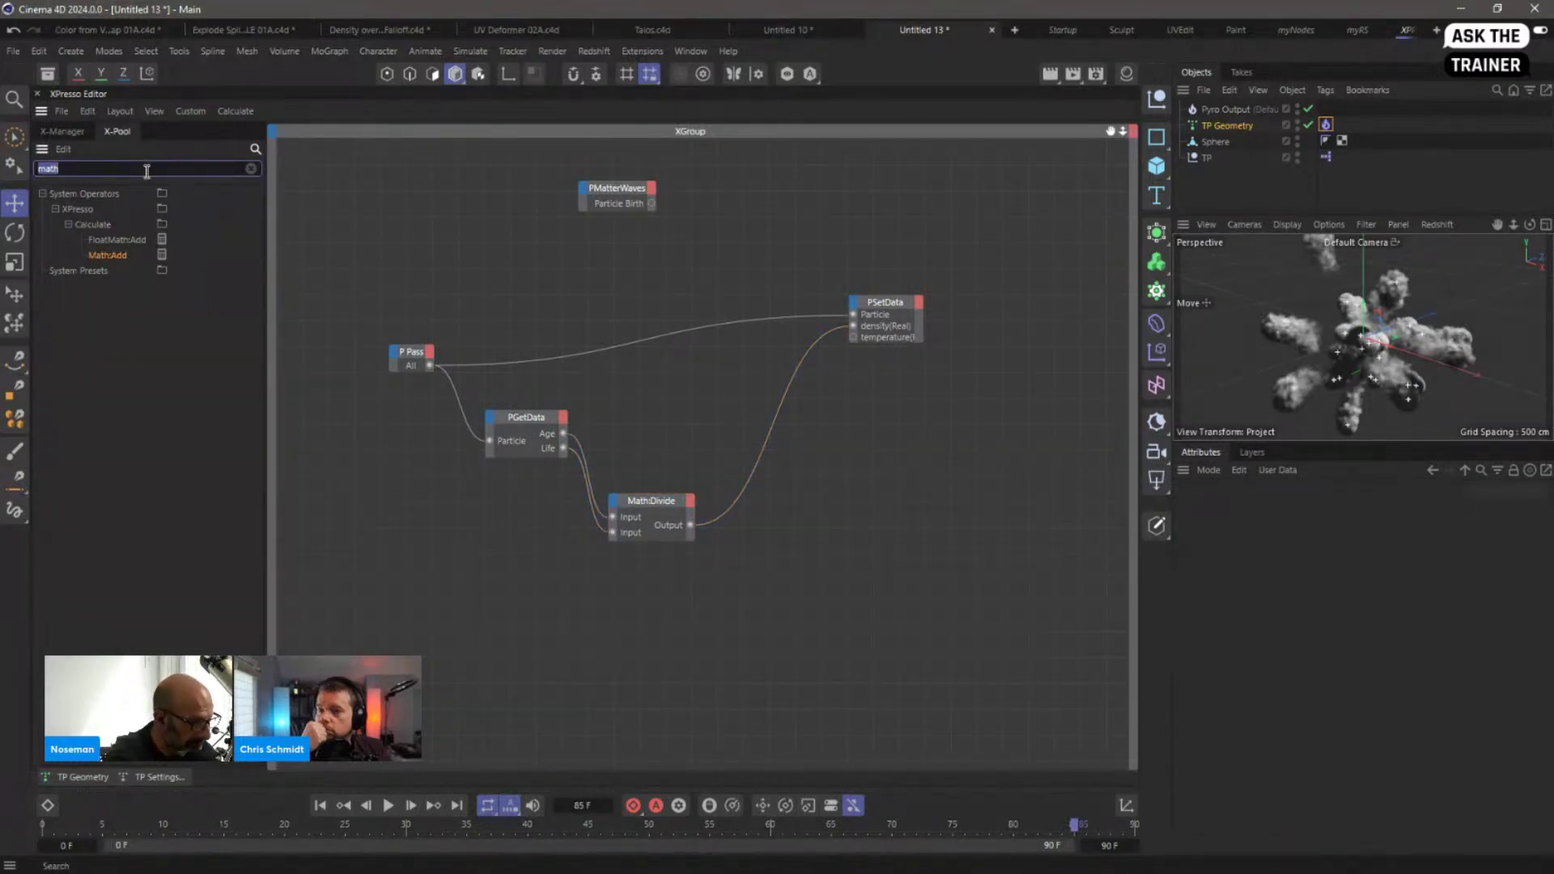
type("range")
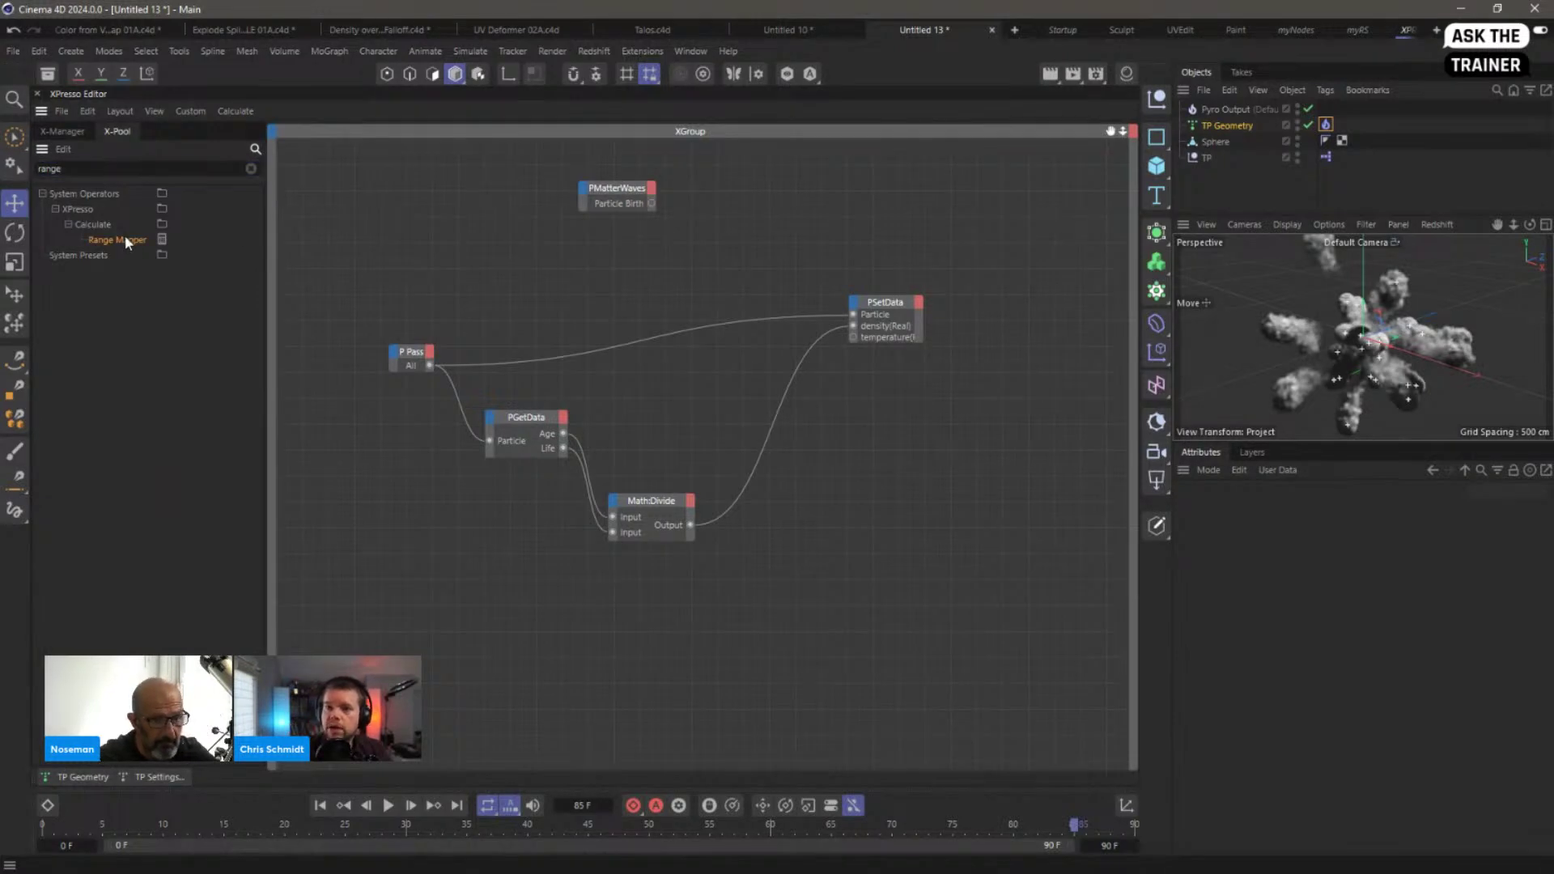
left_click_drag(125, 239, 690, 526)
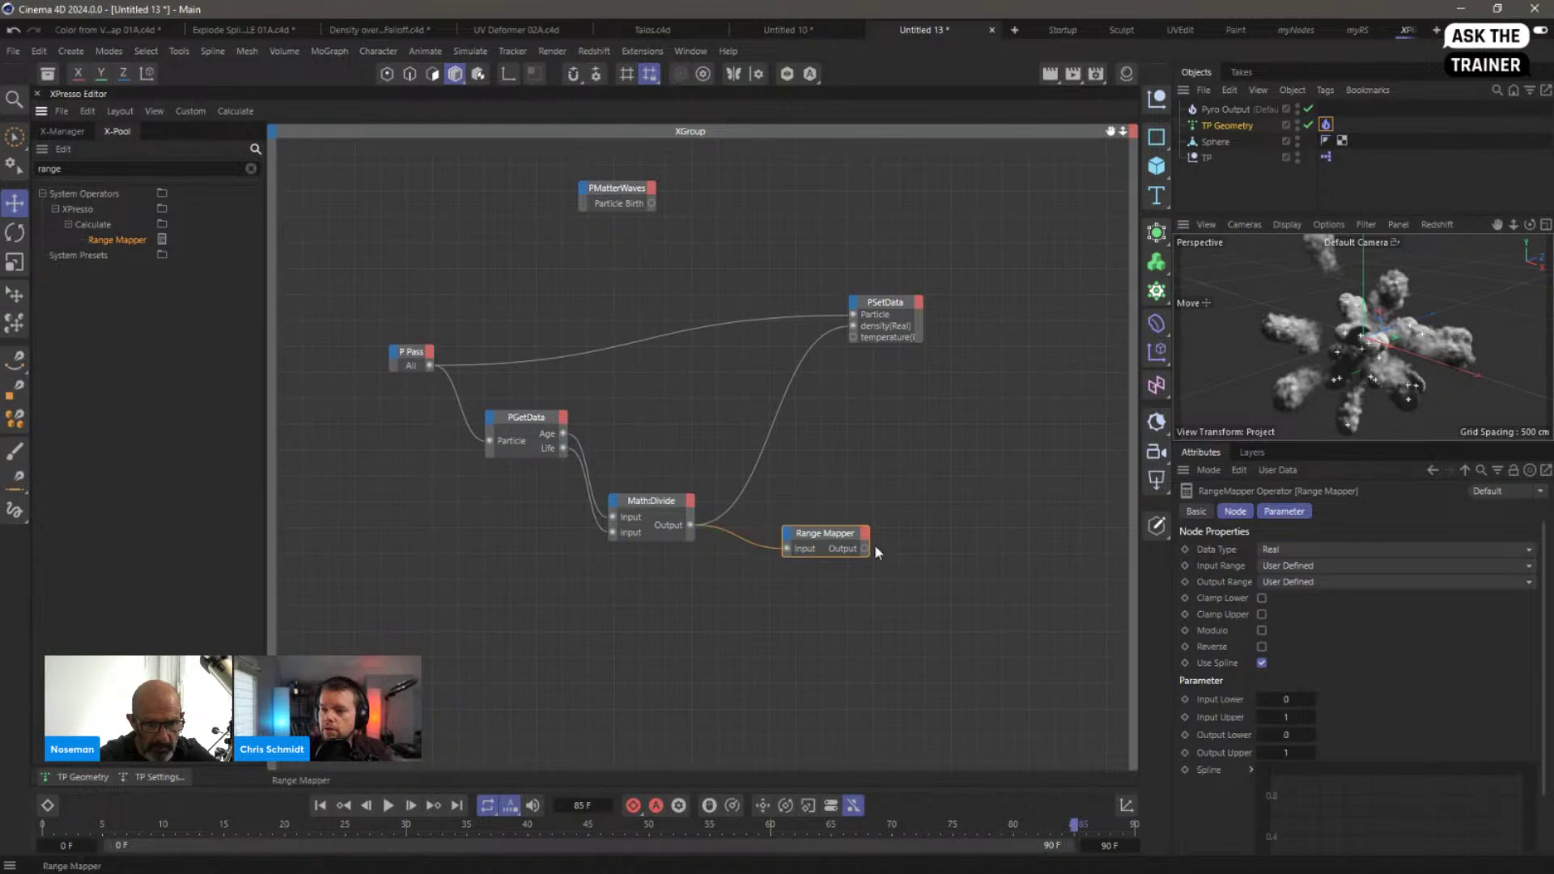
left_click_drag(867, 548, 853, 336)
Step: Set the Range Mapper's Output Upper to 10
left_click(839, 541)
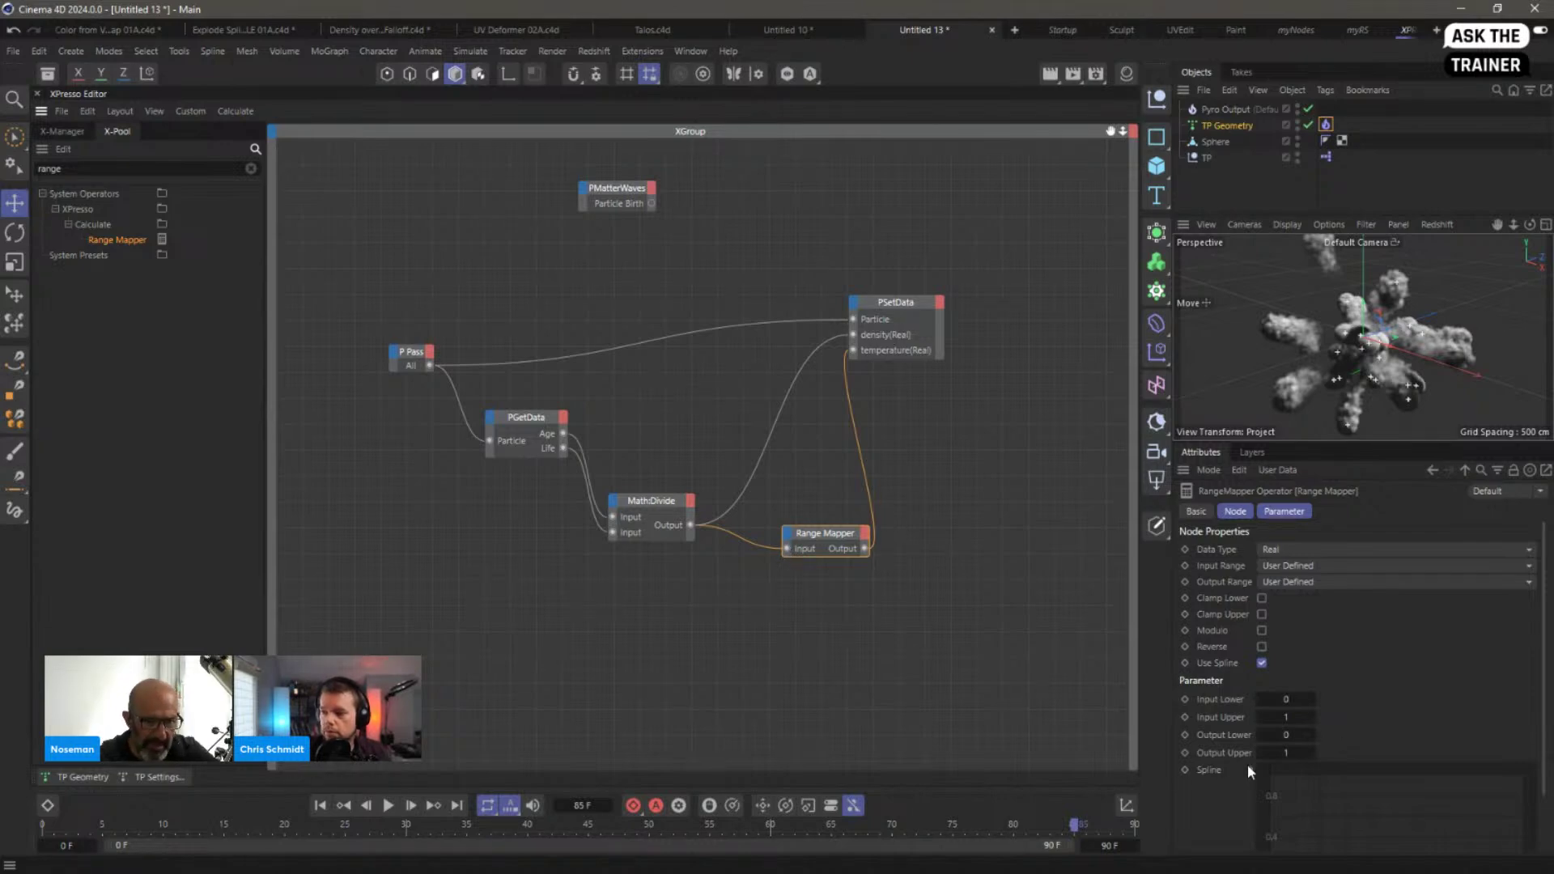
left_click(1293, 752)
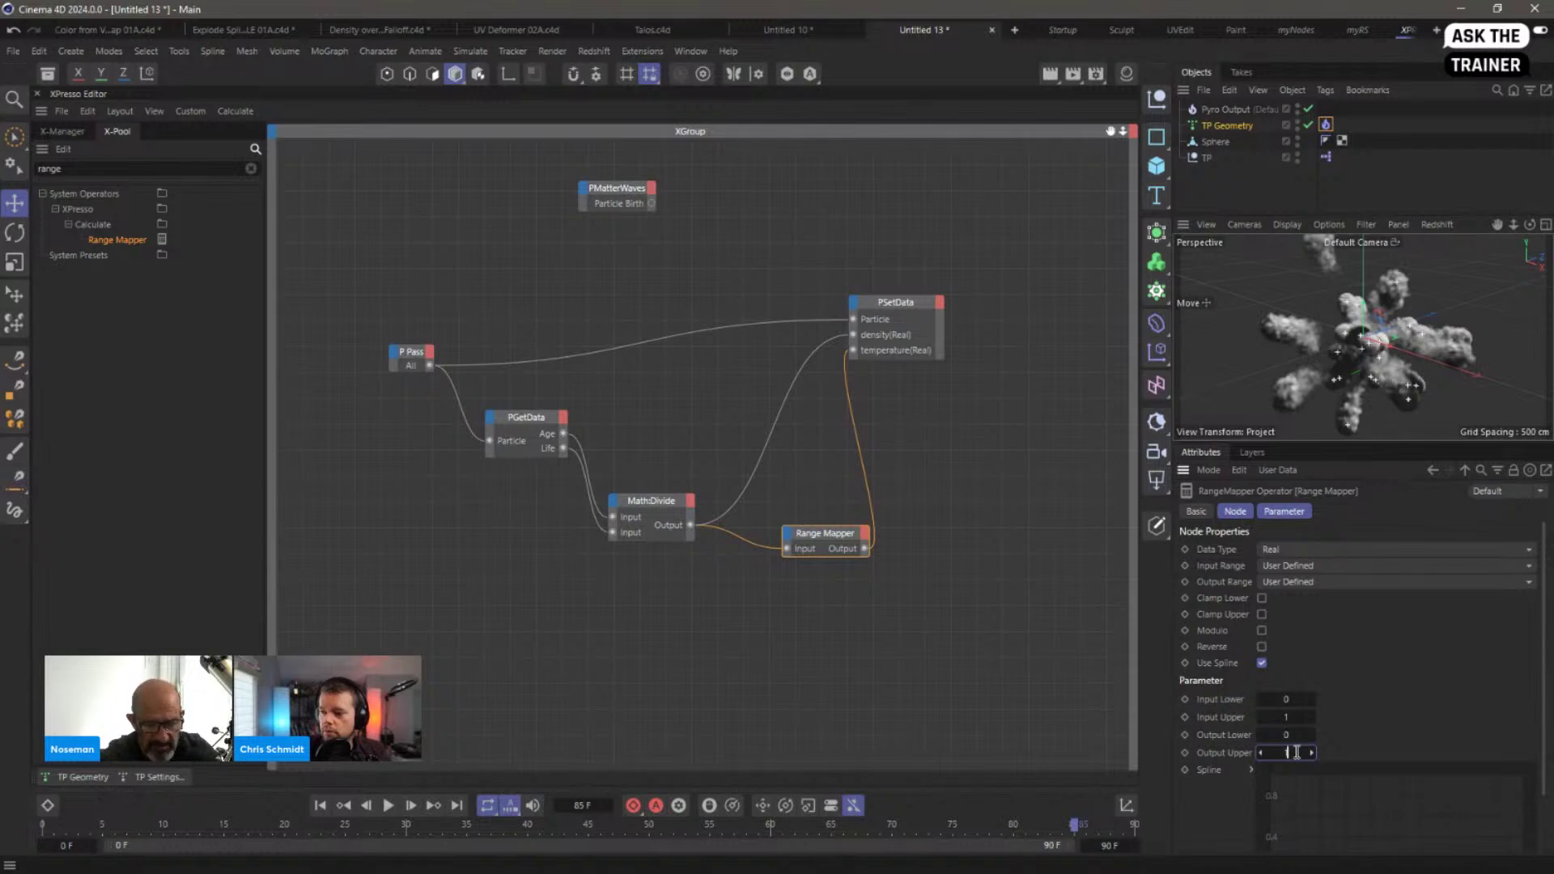
type("0")
key("Return")
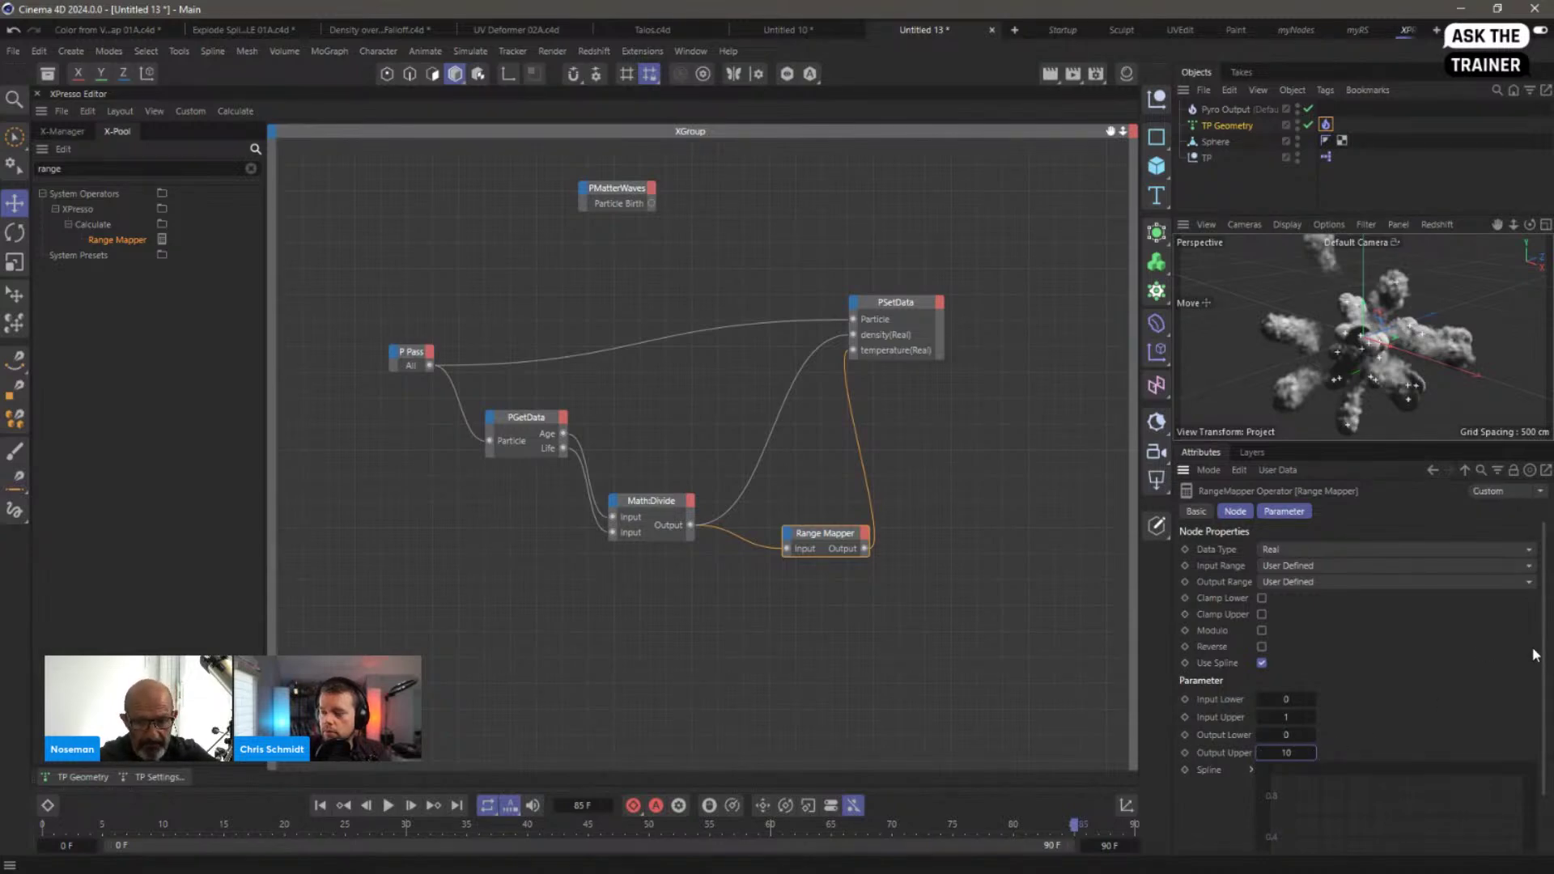
Step: Reset the Range Mapper's spline and shift its start point to about 0.9 and end point to about 0.95 for a steep late rise
scroll(1515, 688, "down", 2)
right_click(1324, 777)
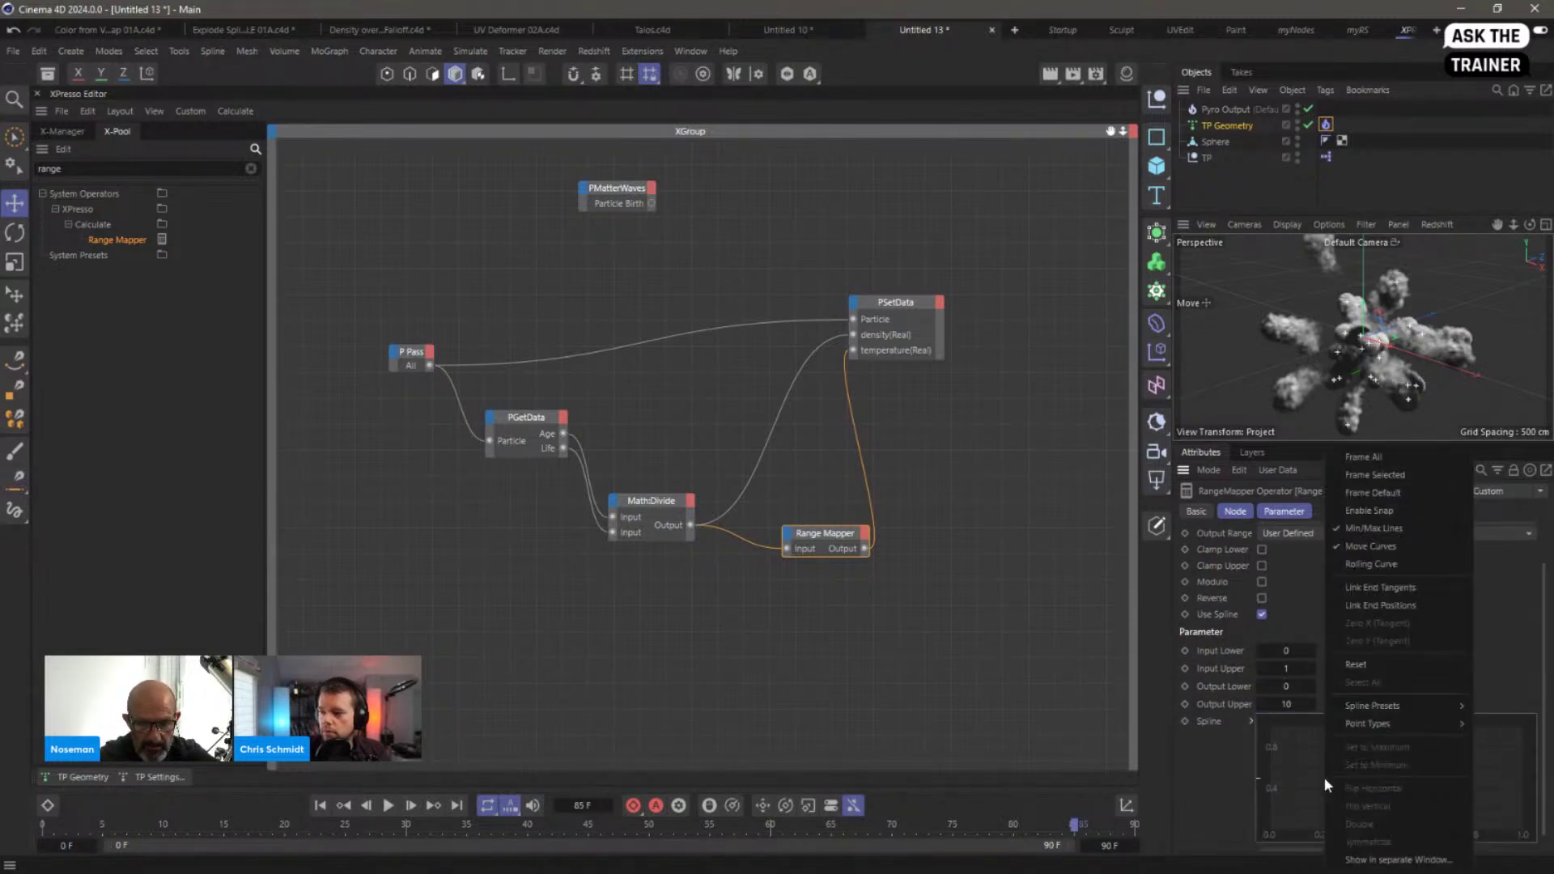
left_click(1401, 664)
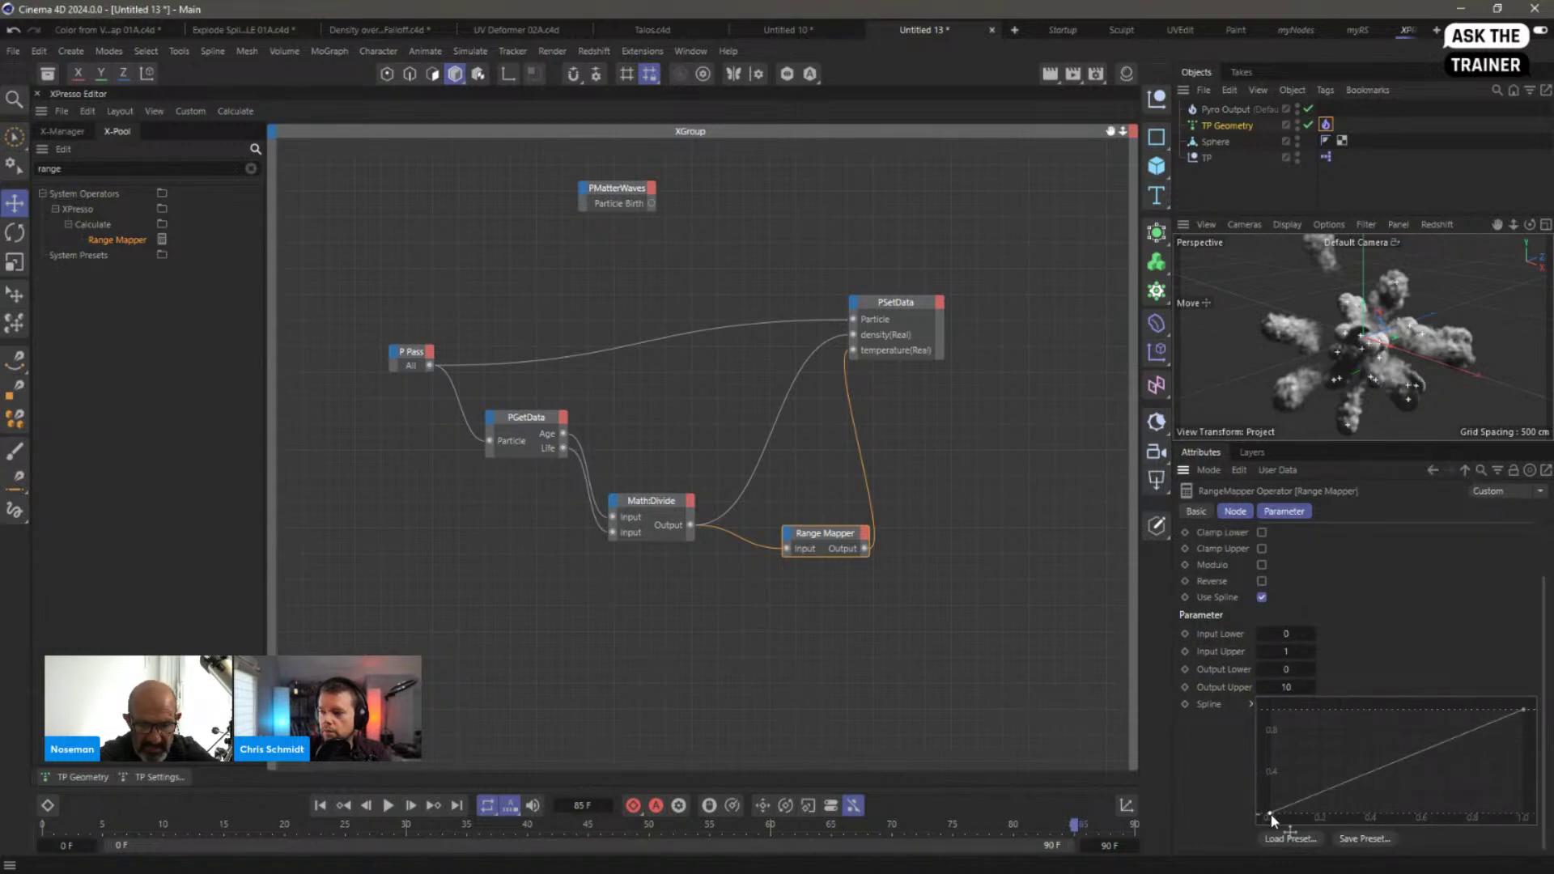
left_click_drag(1271, 809, 1494, 824)
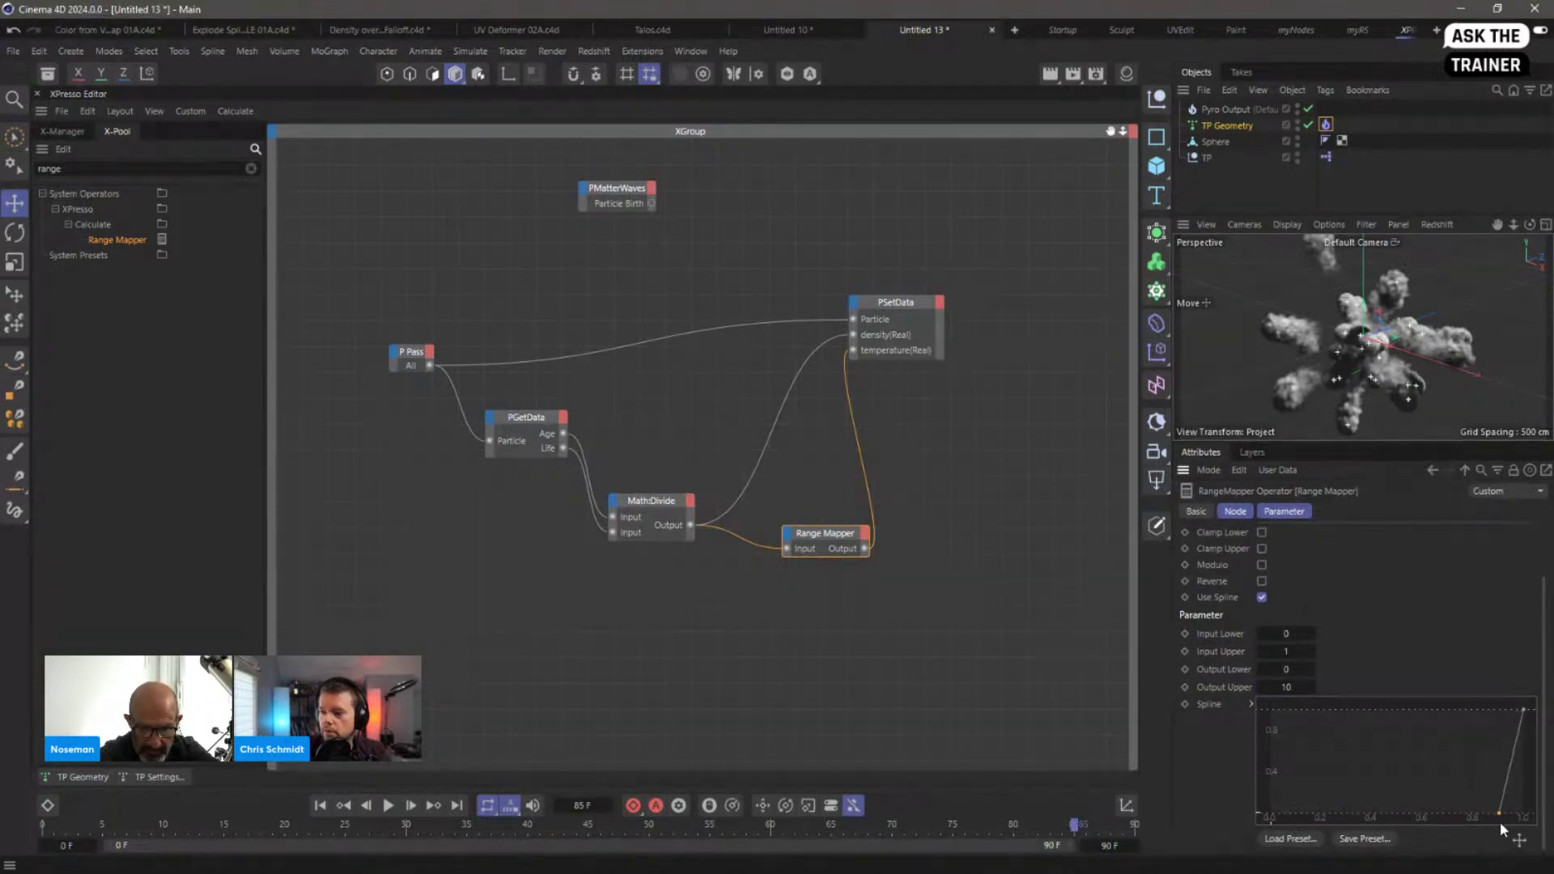
left_click_drag(1524, 710, 1512, 710)
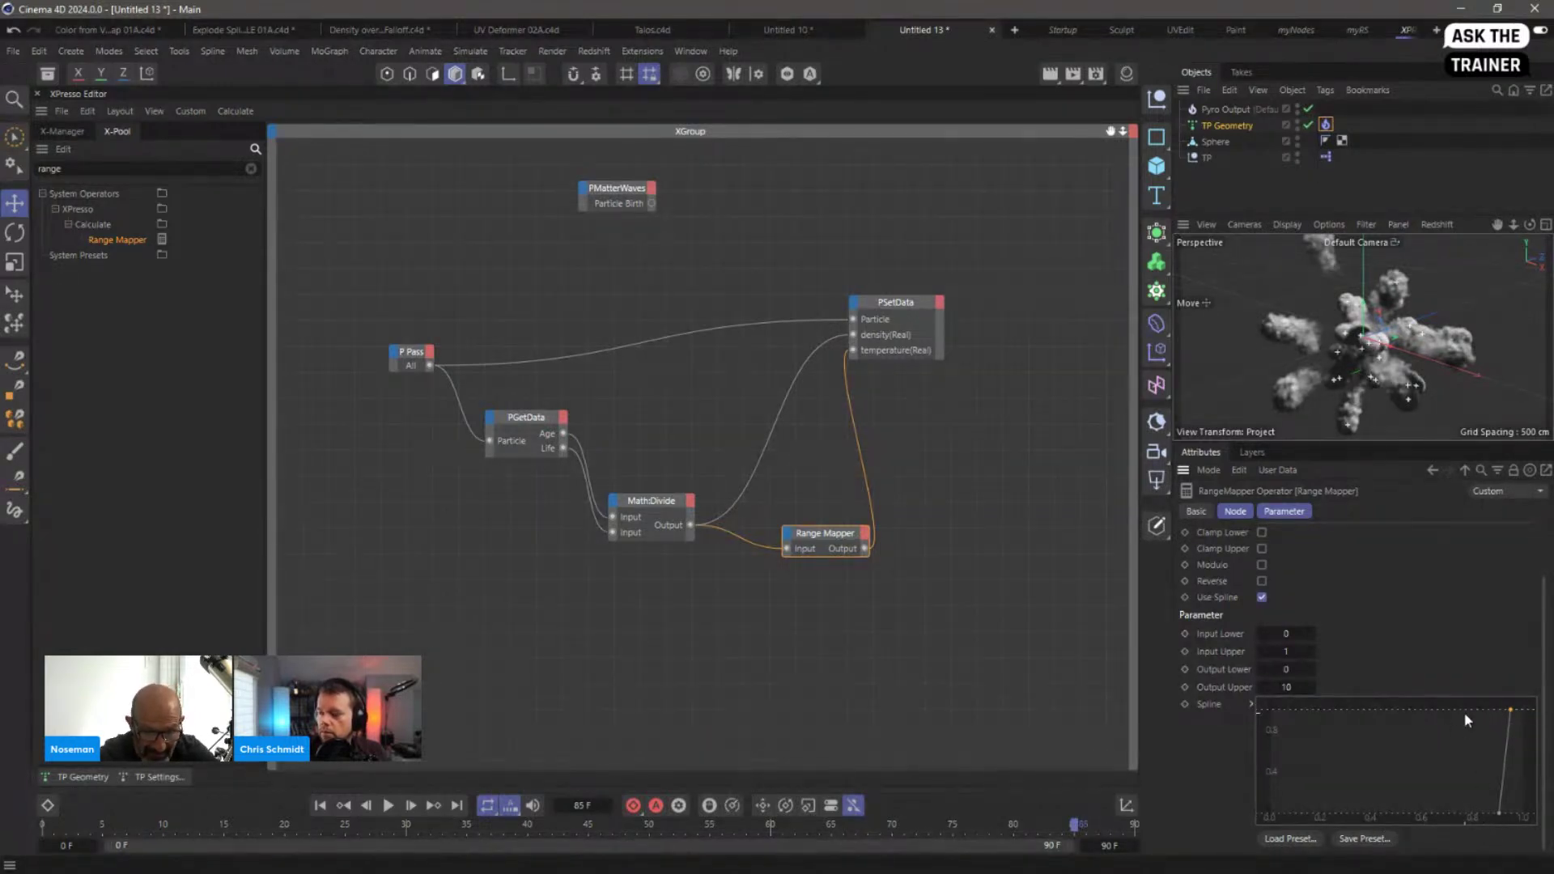
Step: Rewind the simulation and enable Temperature in TP Geometry's Pyro Emitter tag, with Temperature Set and Temperature Add at 0
left_click(353, 803)
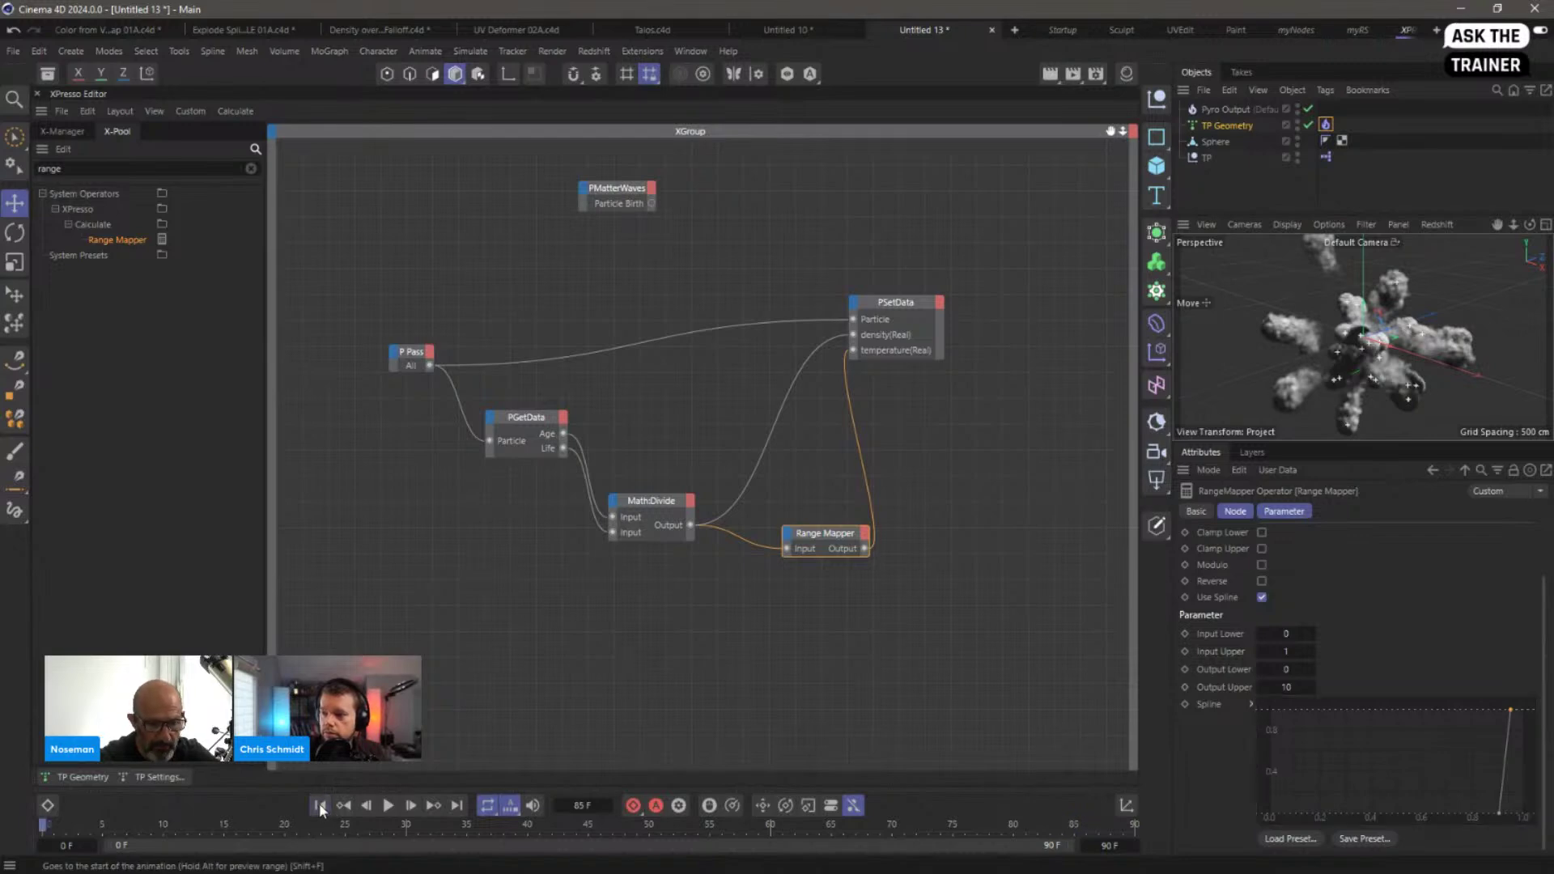
left_click(1326, 126)
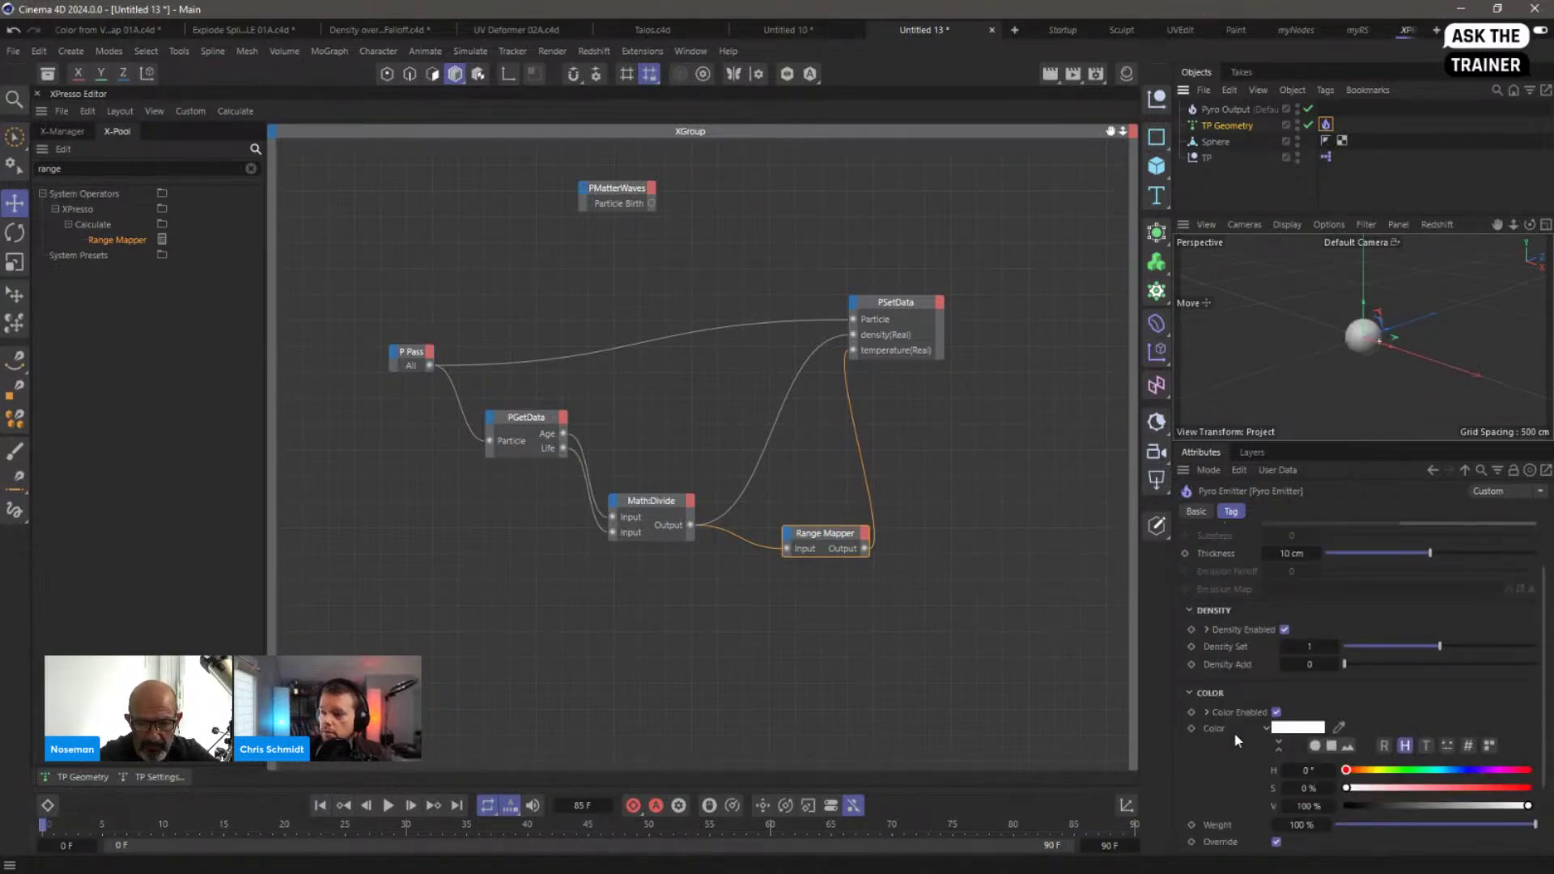
left_click(1193, 693)
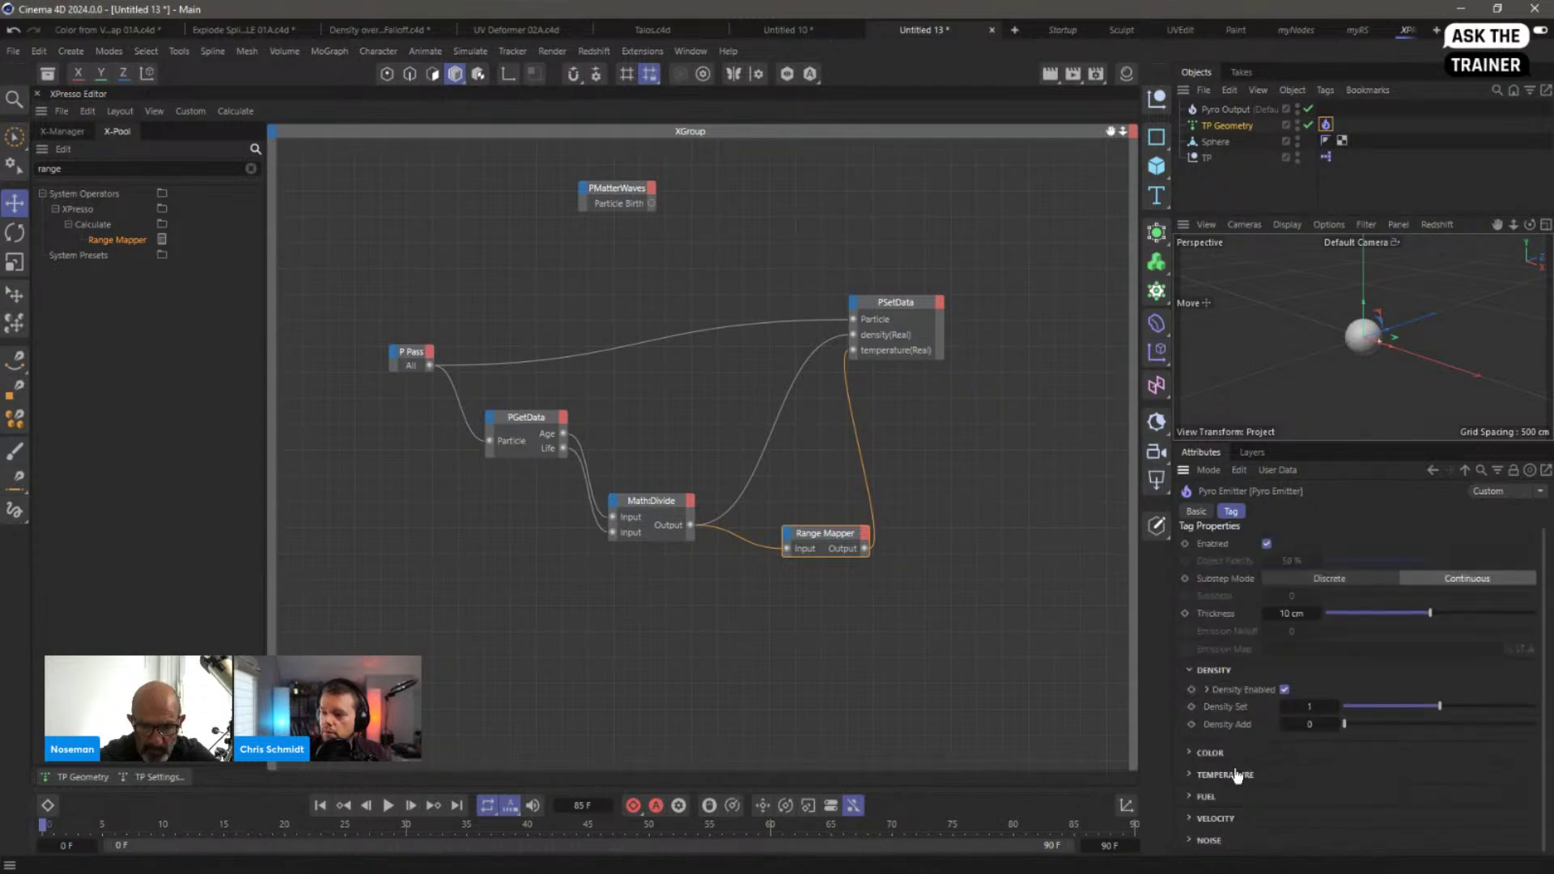
left_click(1190, 776)
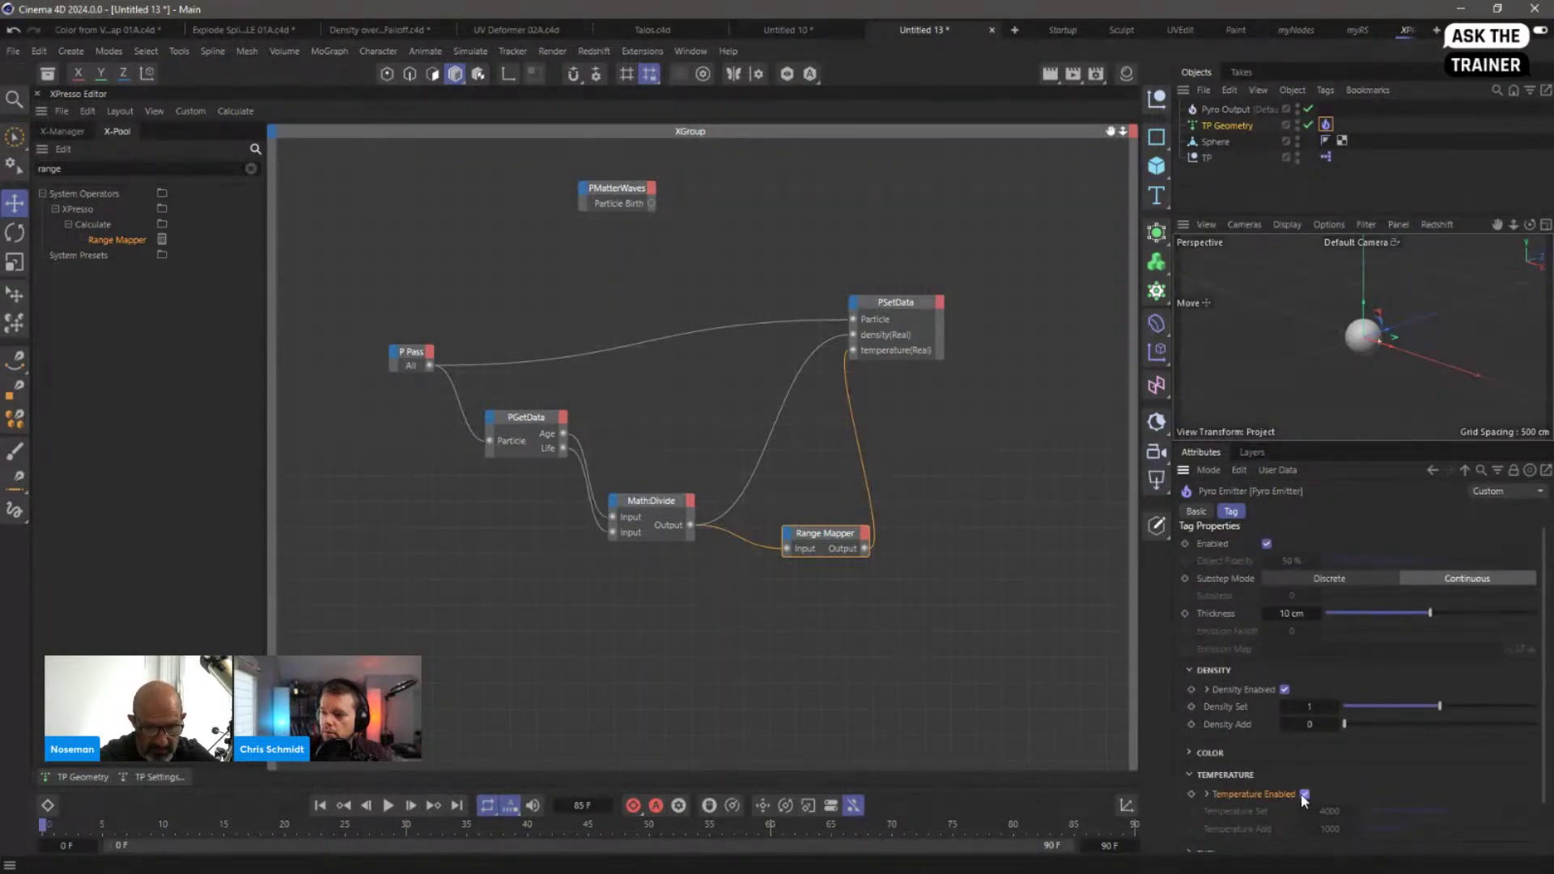
left_click(1303, 796)
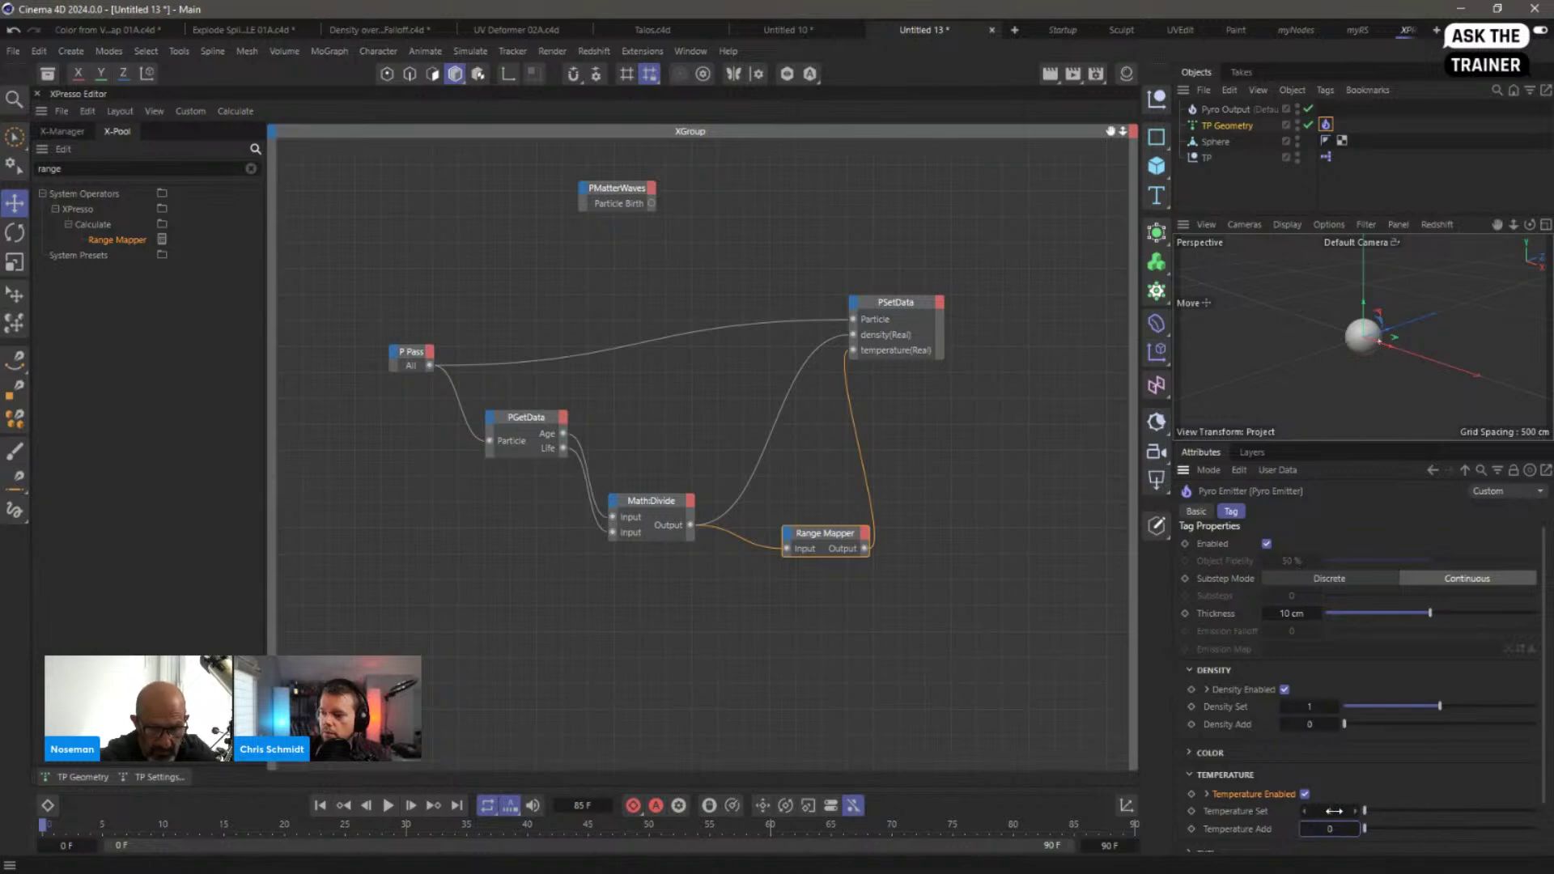
Step: Raise the Range Mapper's Output Upper to 1000 and on to 10000 while playing the simulation, and rewind it
left_click(820, 538)
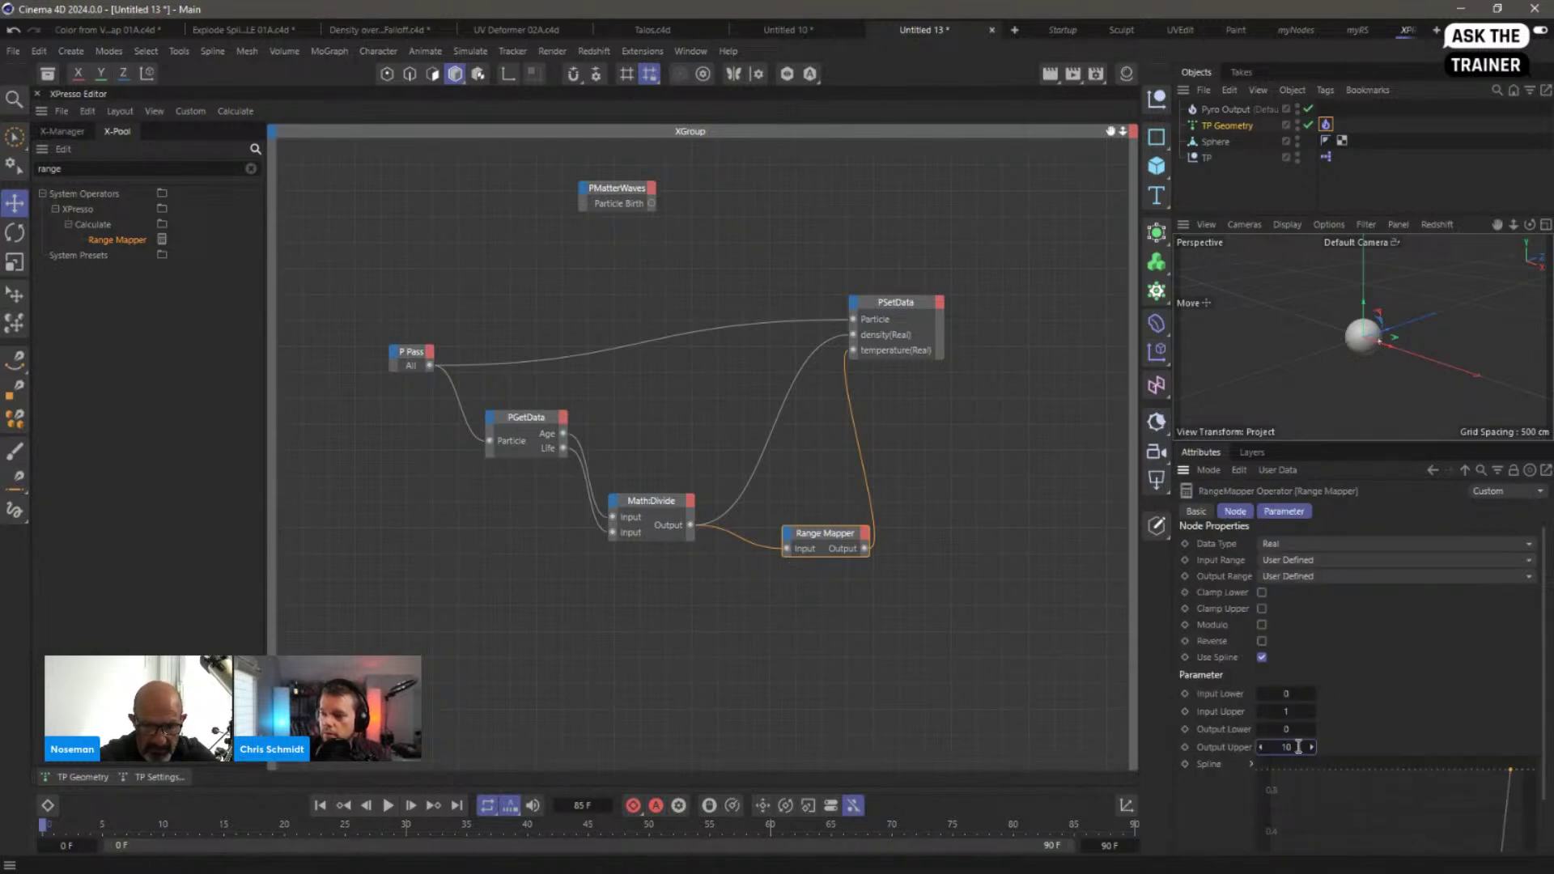
key("Return")
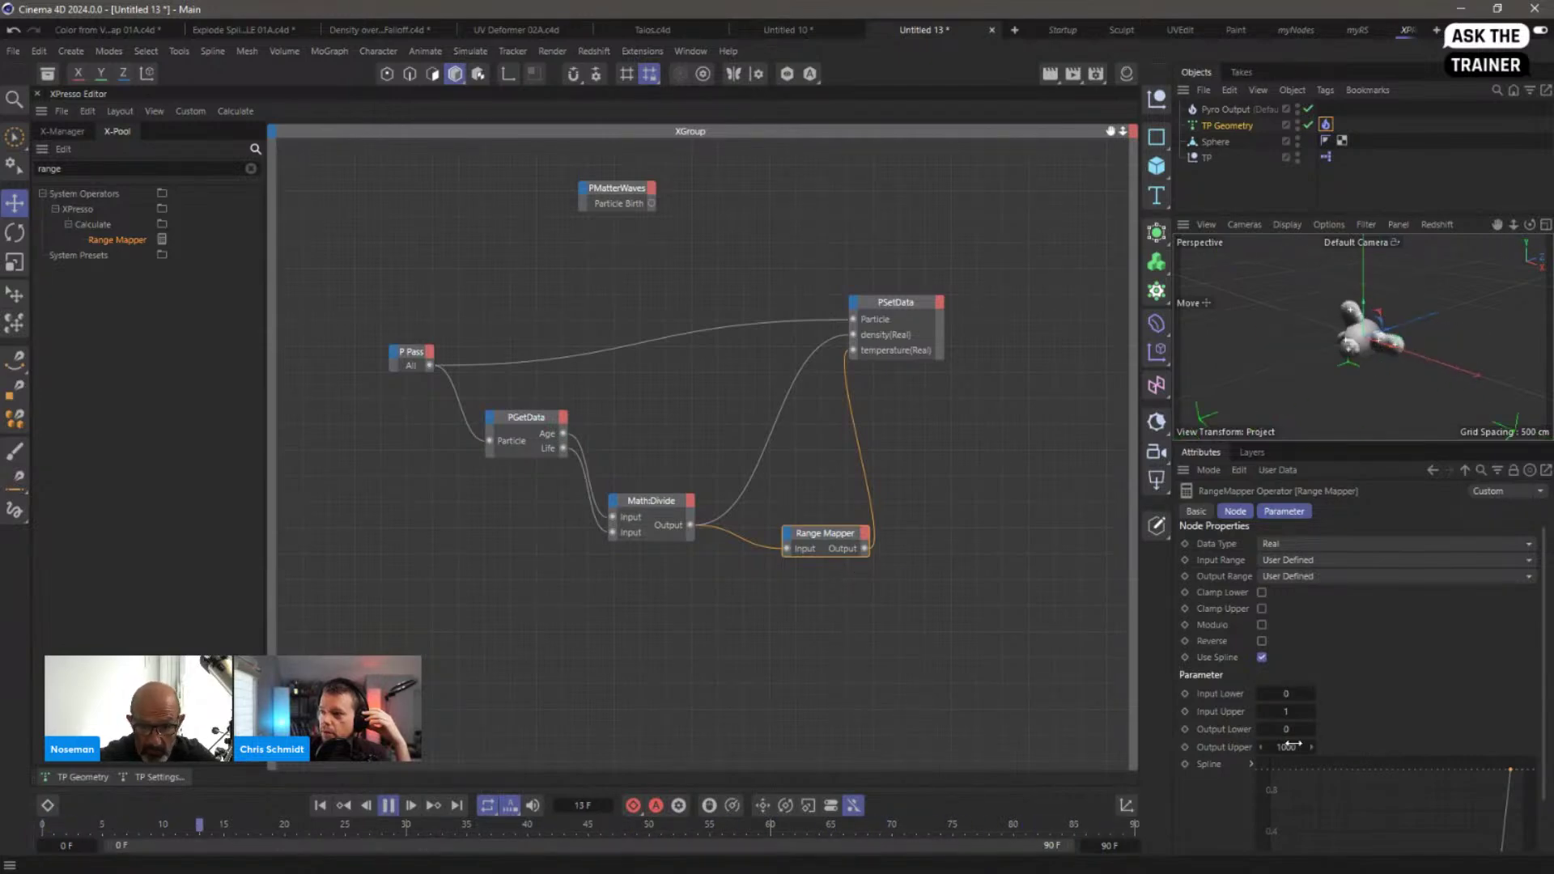
type("10000")
key("Return")
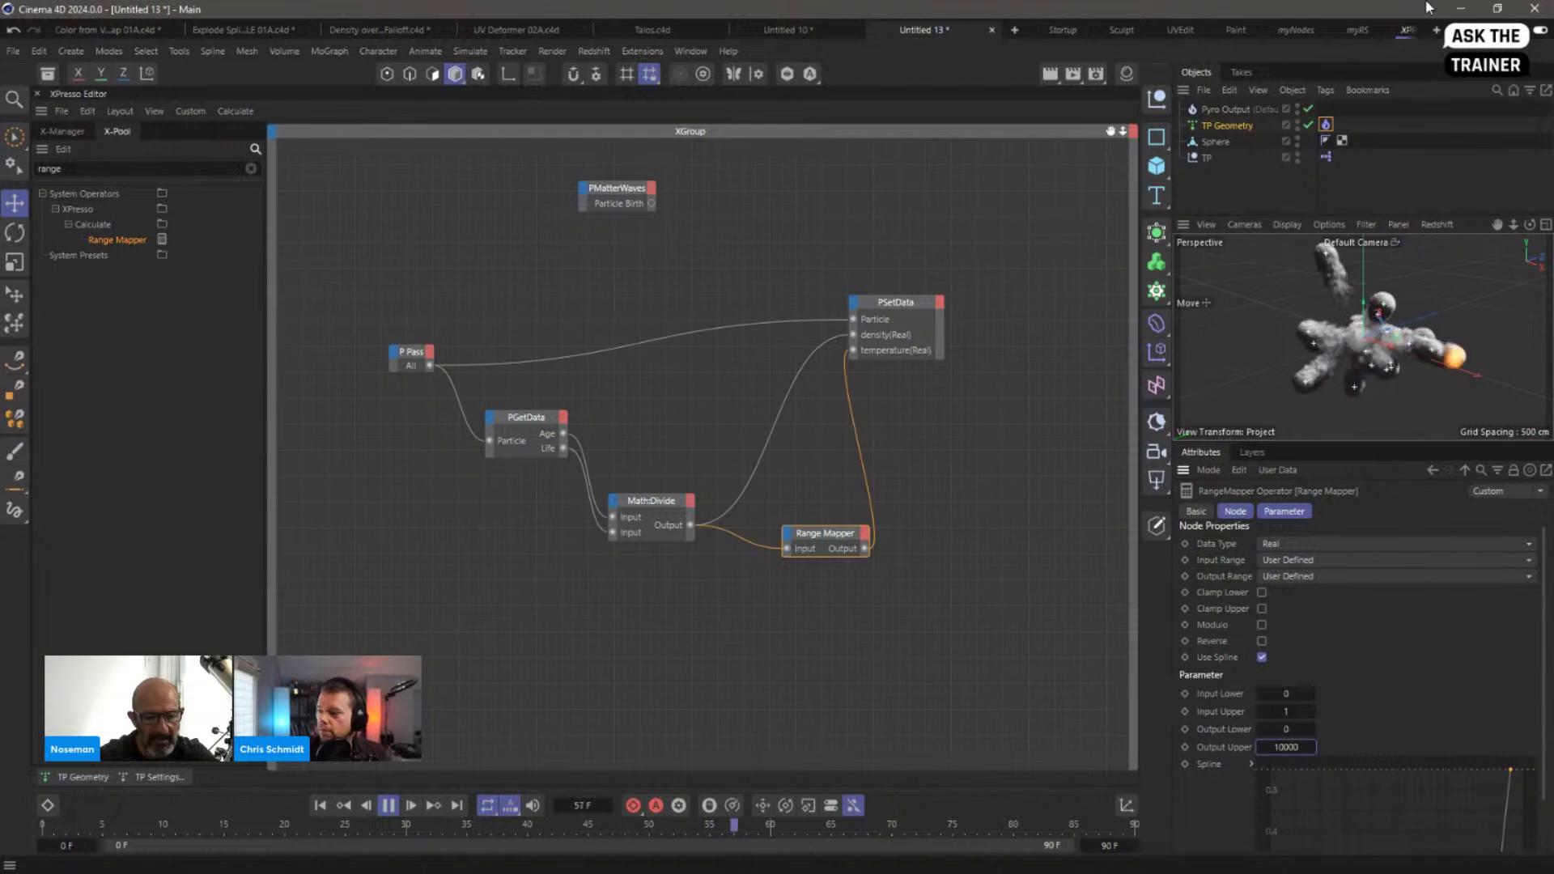
left_click(388, 805)
left_click(321, 807)
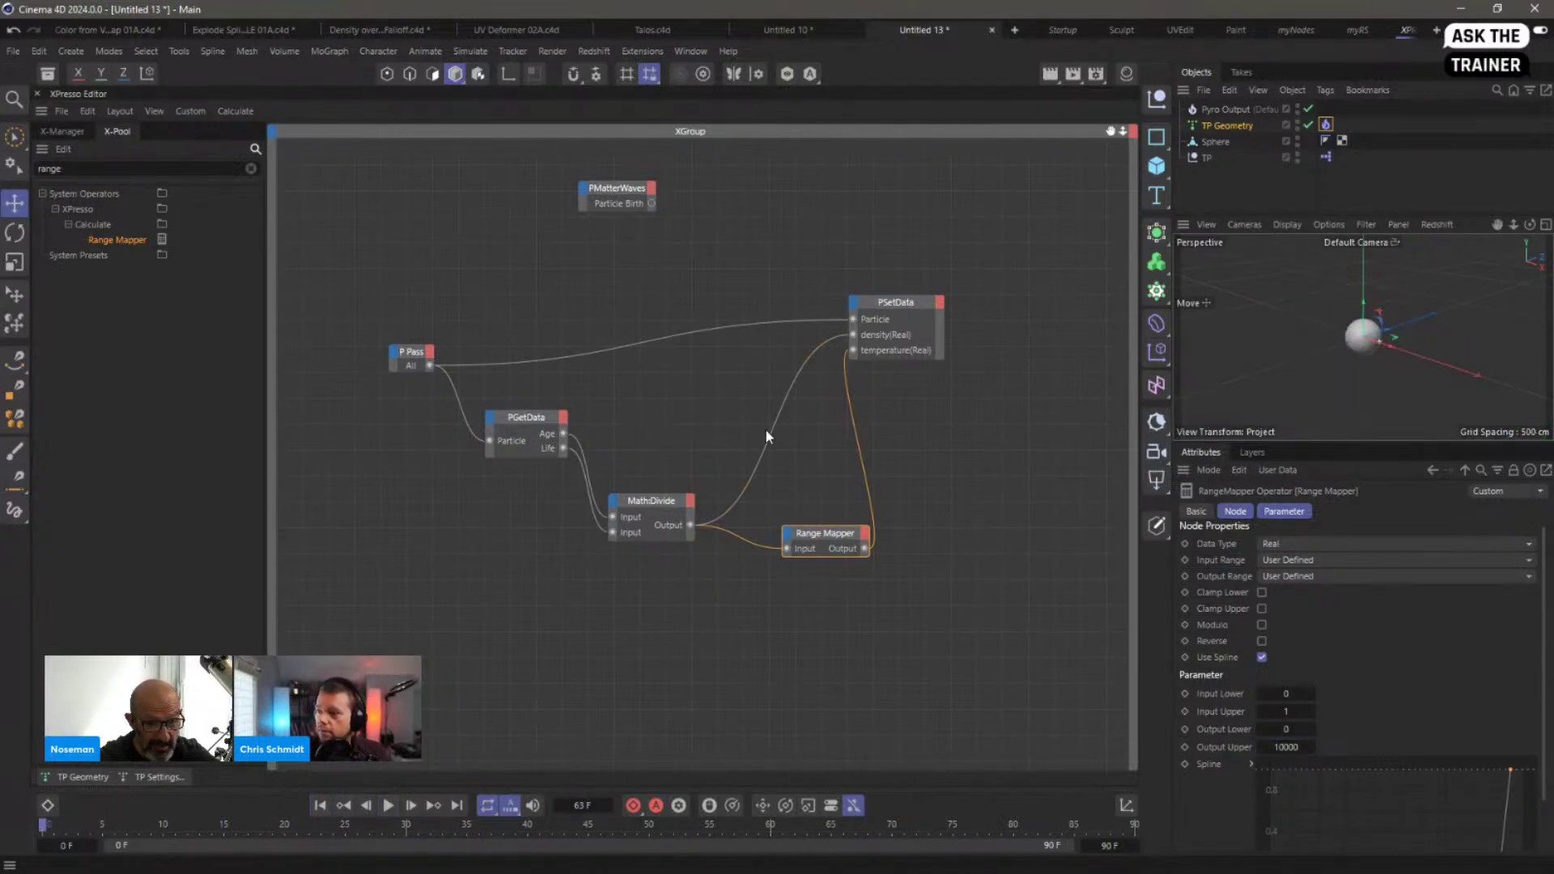
Step: Add a fuel(Real) input to PSetData and move the node slightly up and to the right
left_click(853, 303)
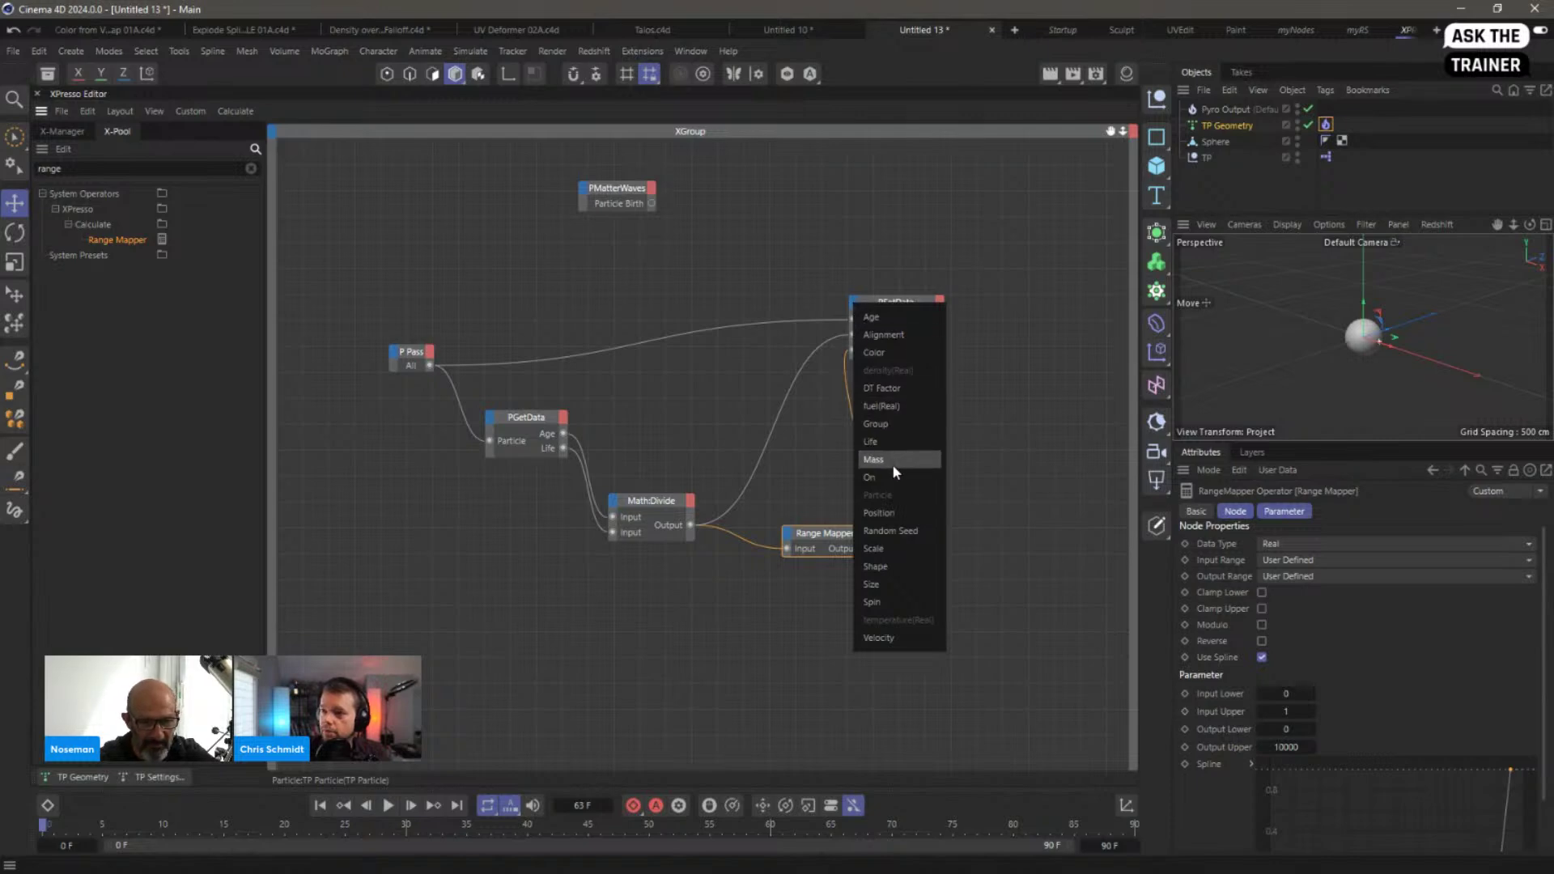
left_click(889, 407)
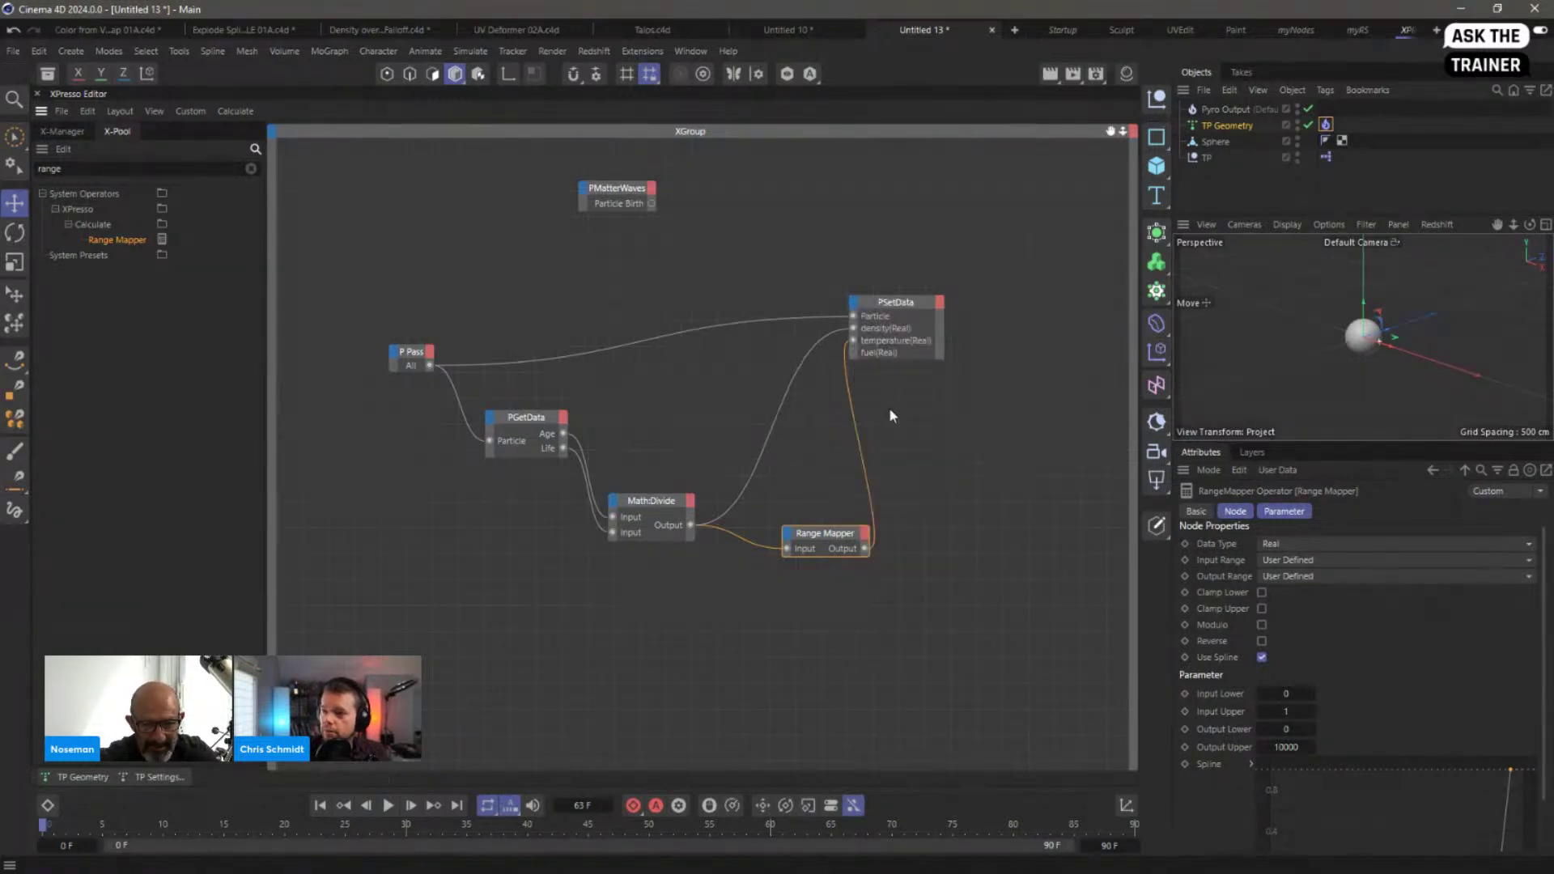
left_click_drag(876, 301, 912, 290)
Step: Duplicate the Range Mapper, connect it between the Divide output and PSetData's fuel(Real) input, and set its Output Upper to 5
left_click_drag(835, 538, 888, 342, "ctrl")
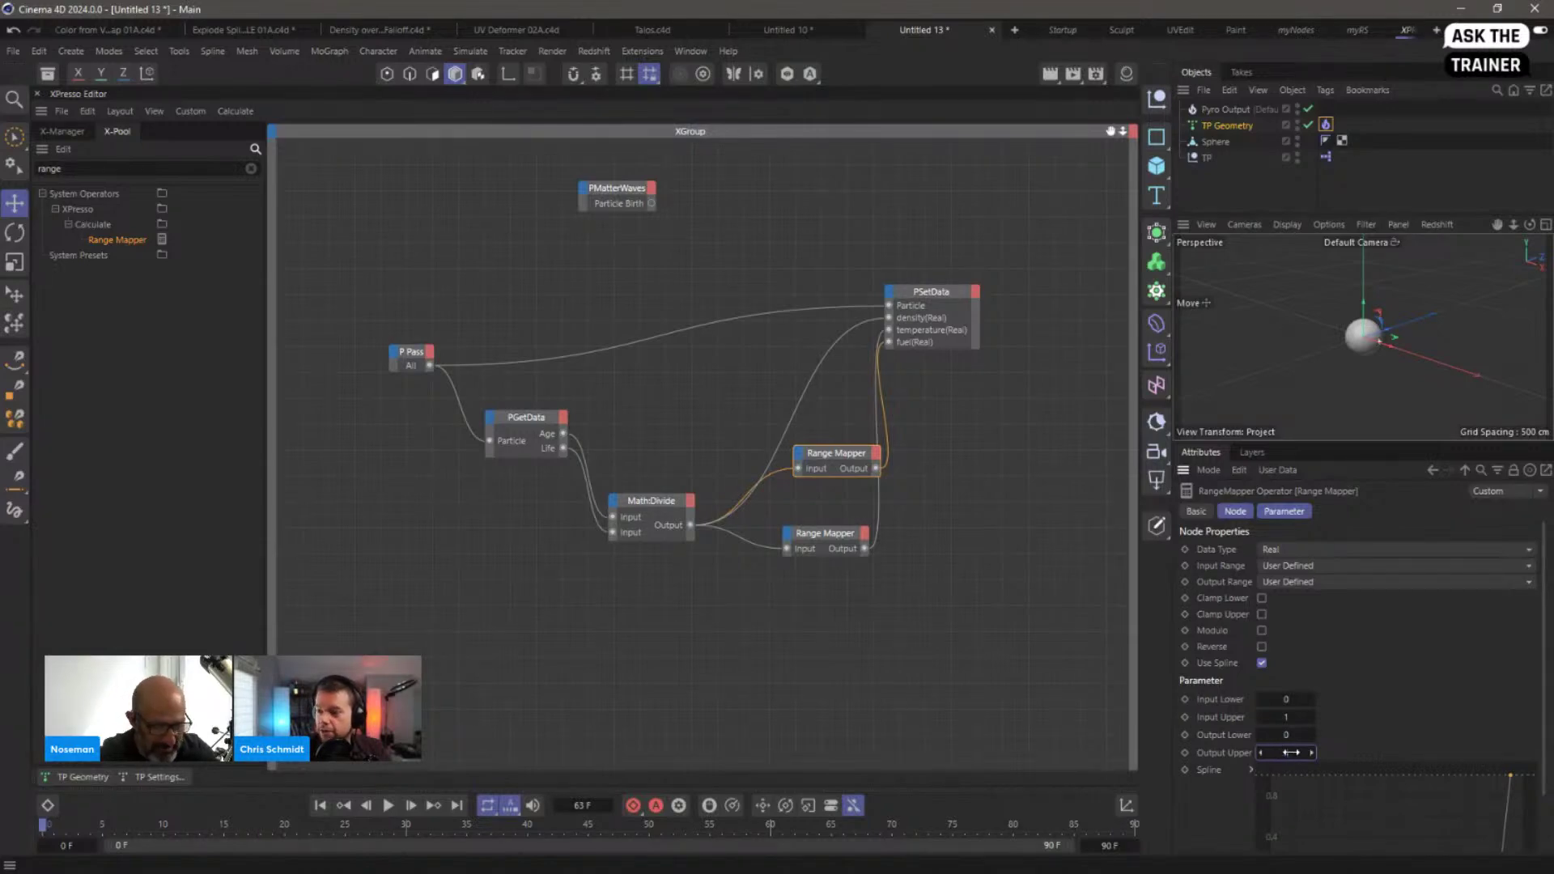
left_click(324, 805)
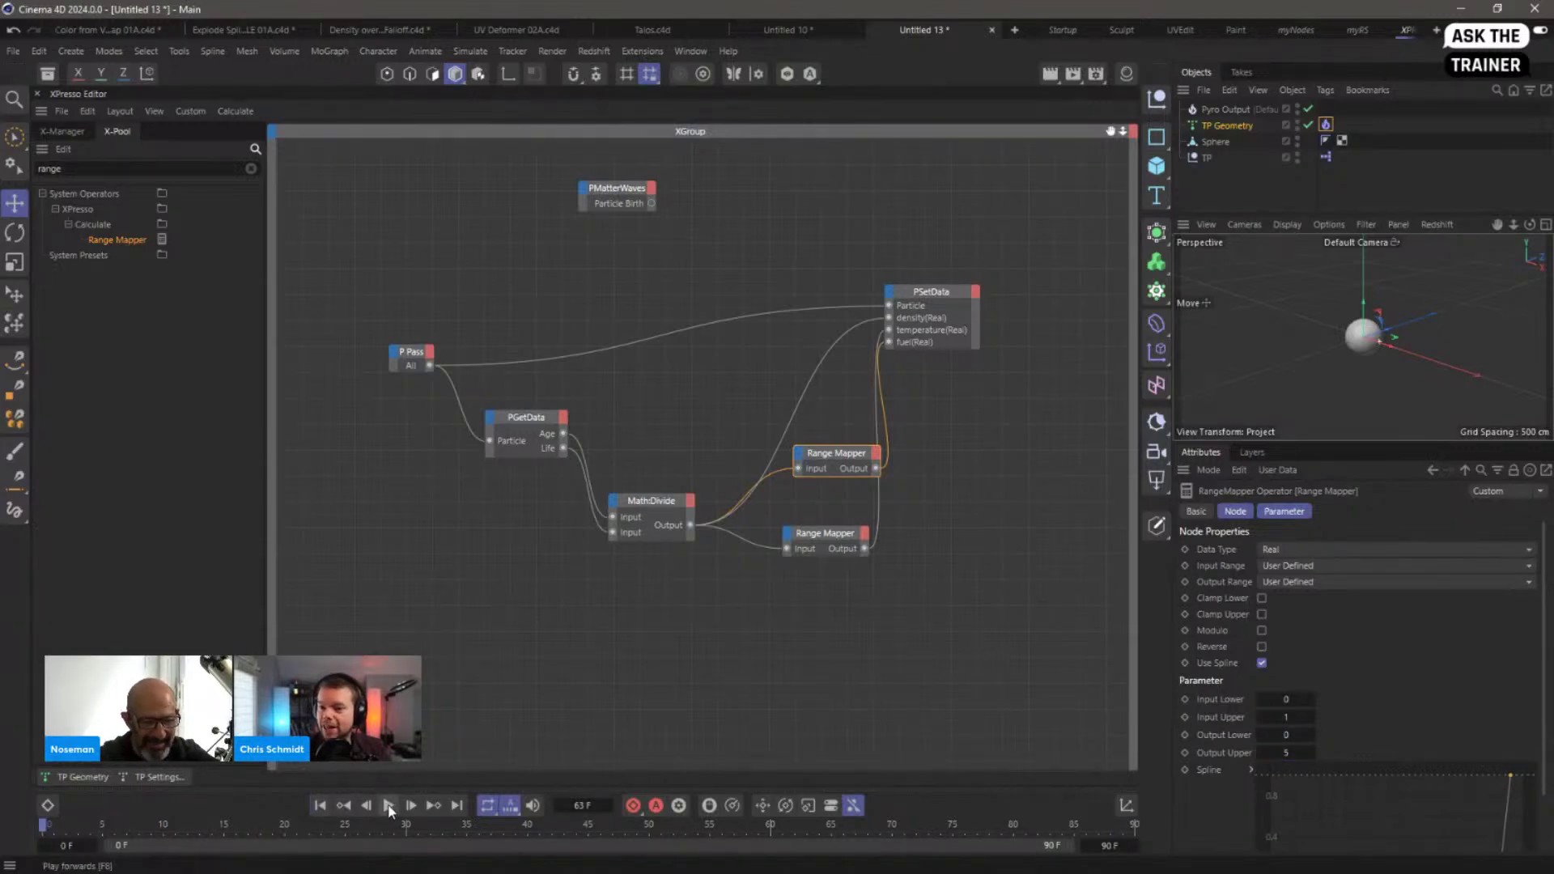
Step: Set the fuel Range Mapper's Output Upper to 50 while playing the simulation, and restart the playback from the beginning
left_click(389, 805)
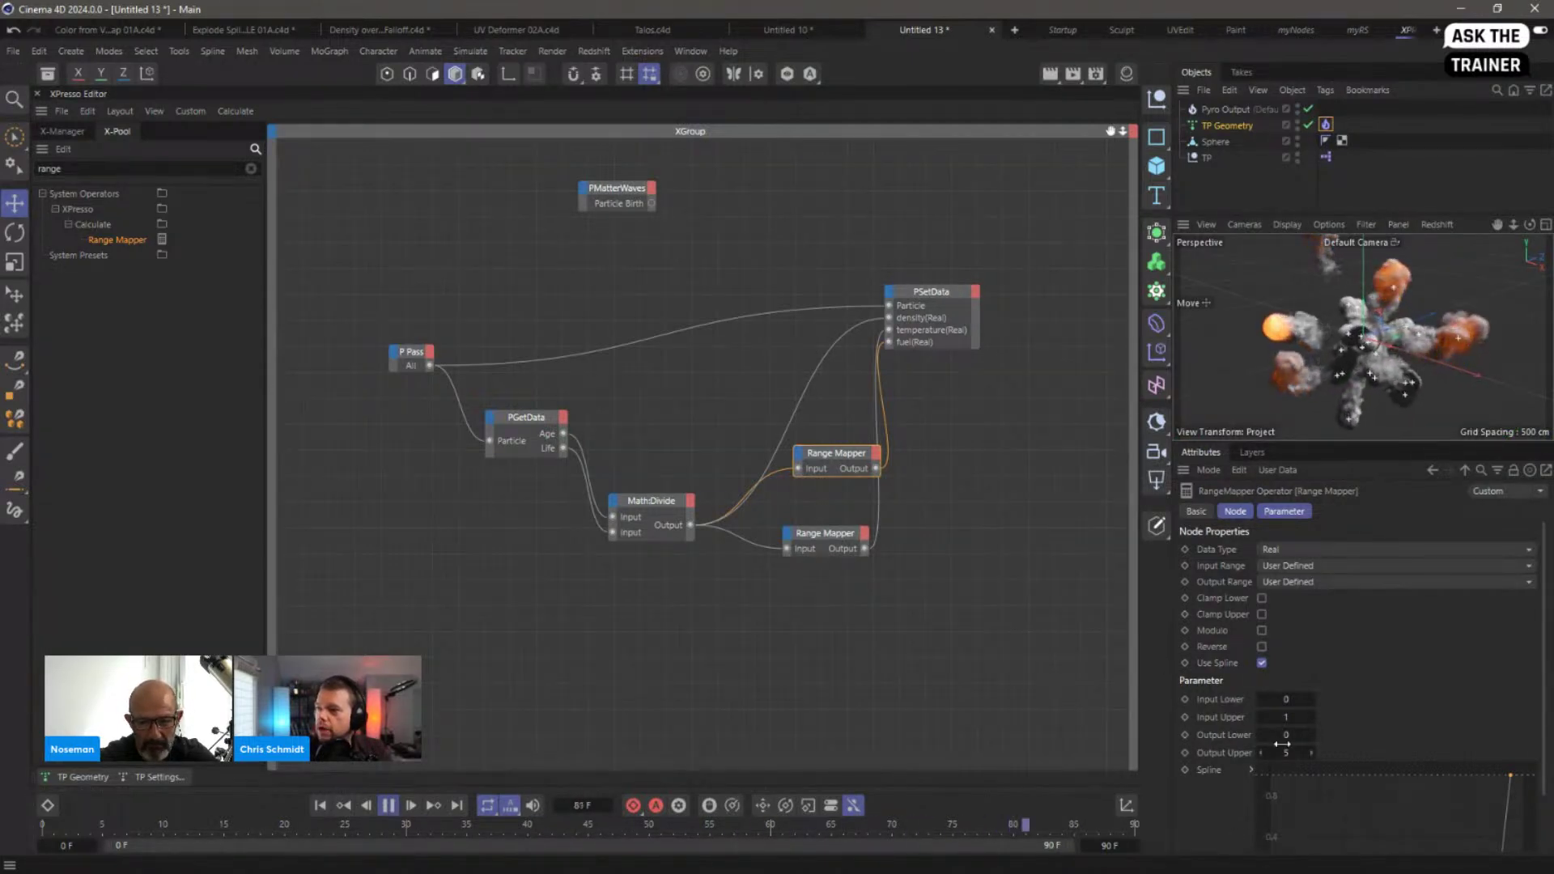
type("50")
key("Return")
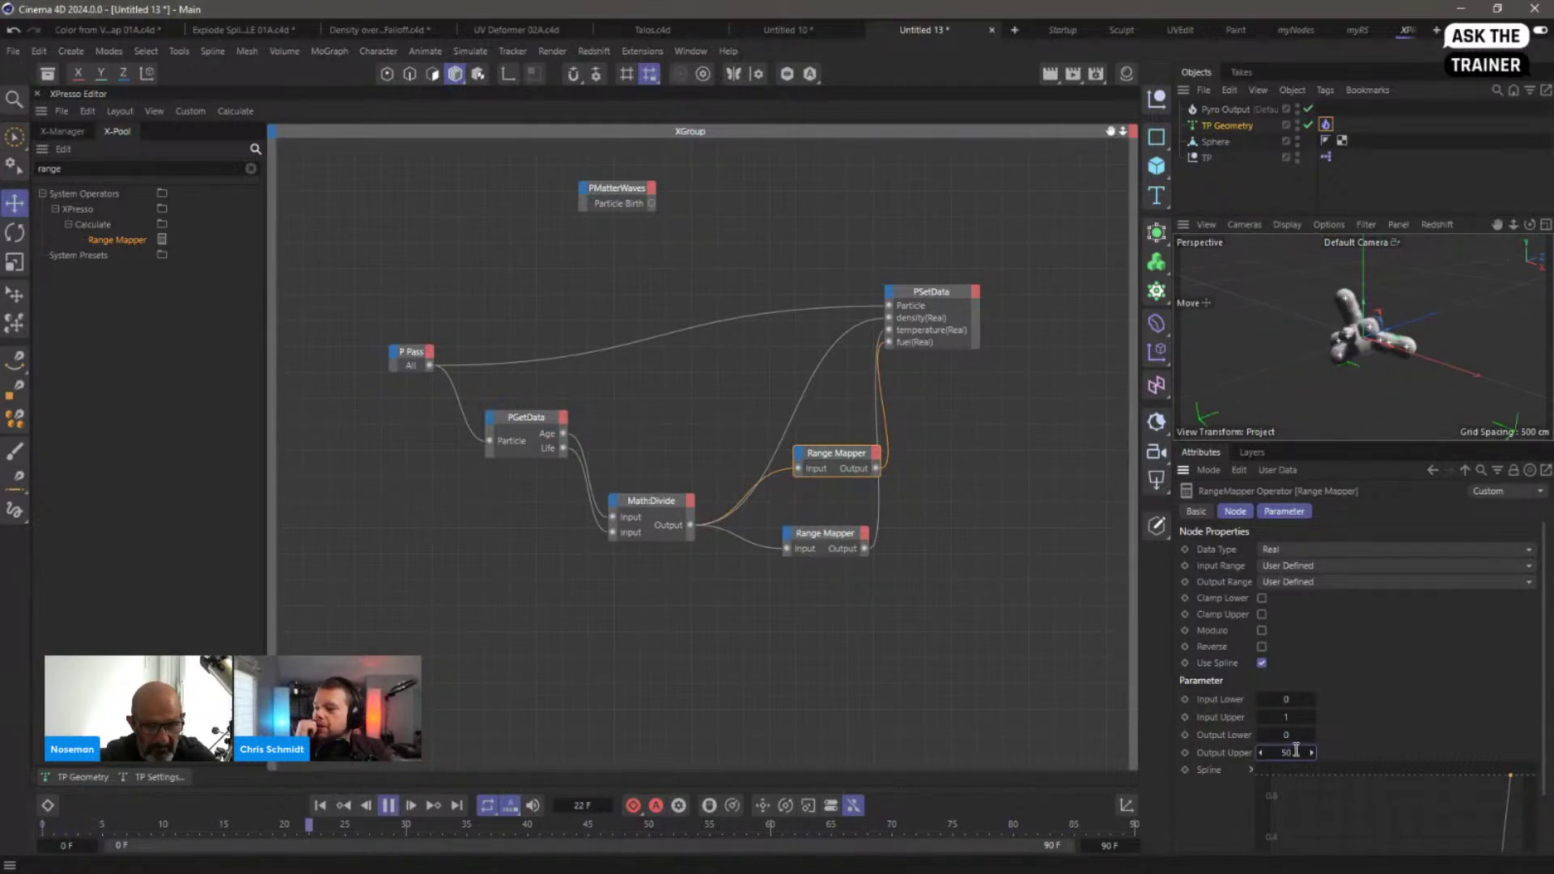
left_click(320, 806)
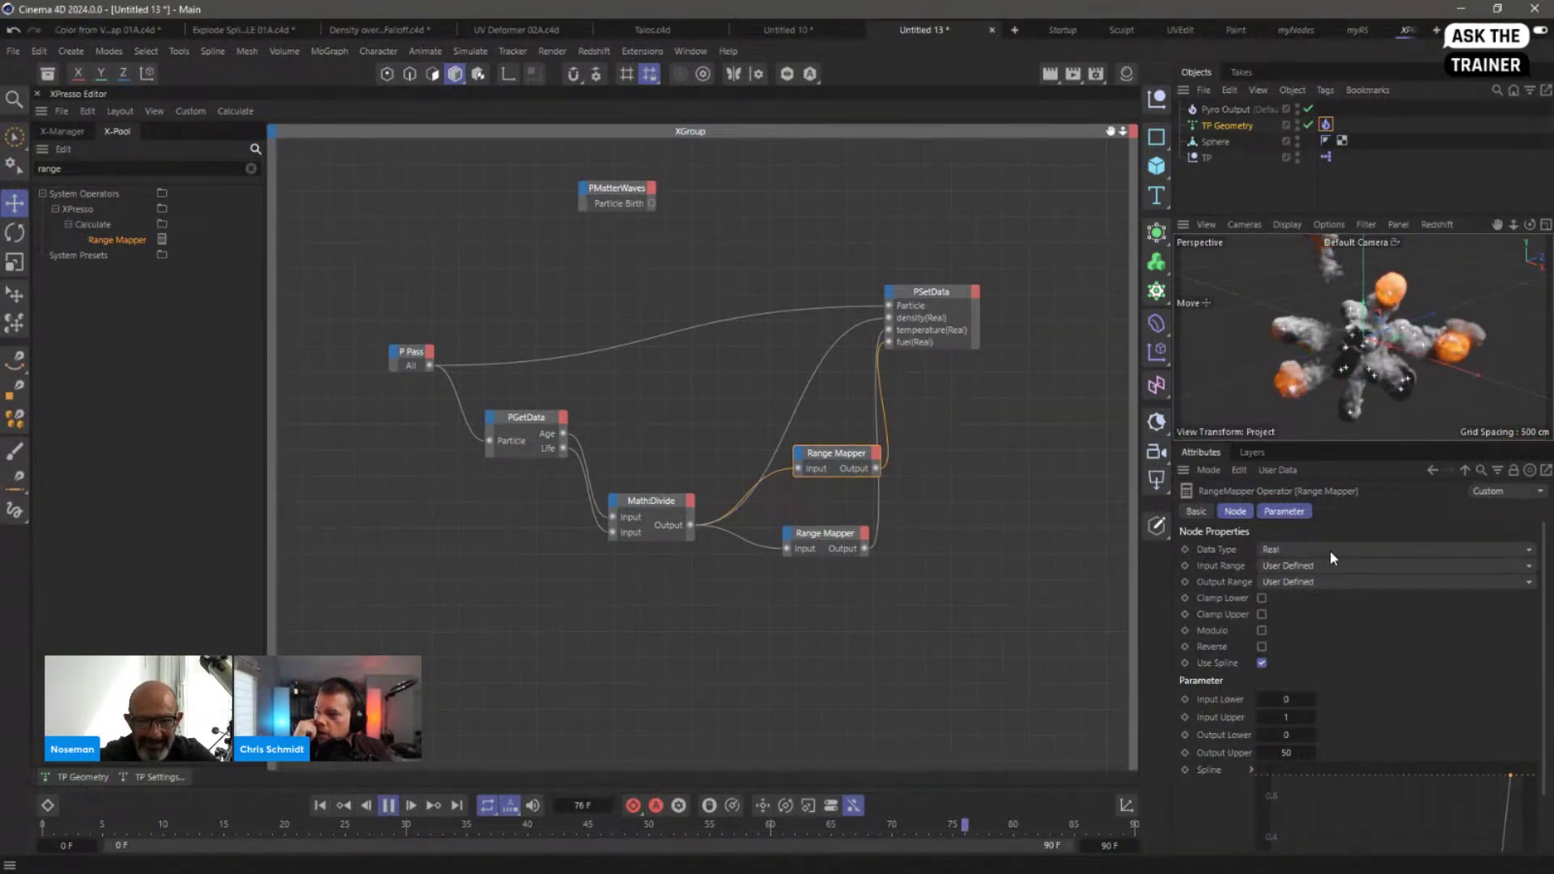
Step: Enable Fuel in TP Geometry's Pyro Emitter tag with Fuel Set at 1, stop playback, and nudge the PGetData node down and left
left_click(1326, 124)
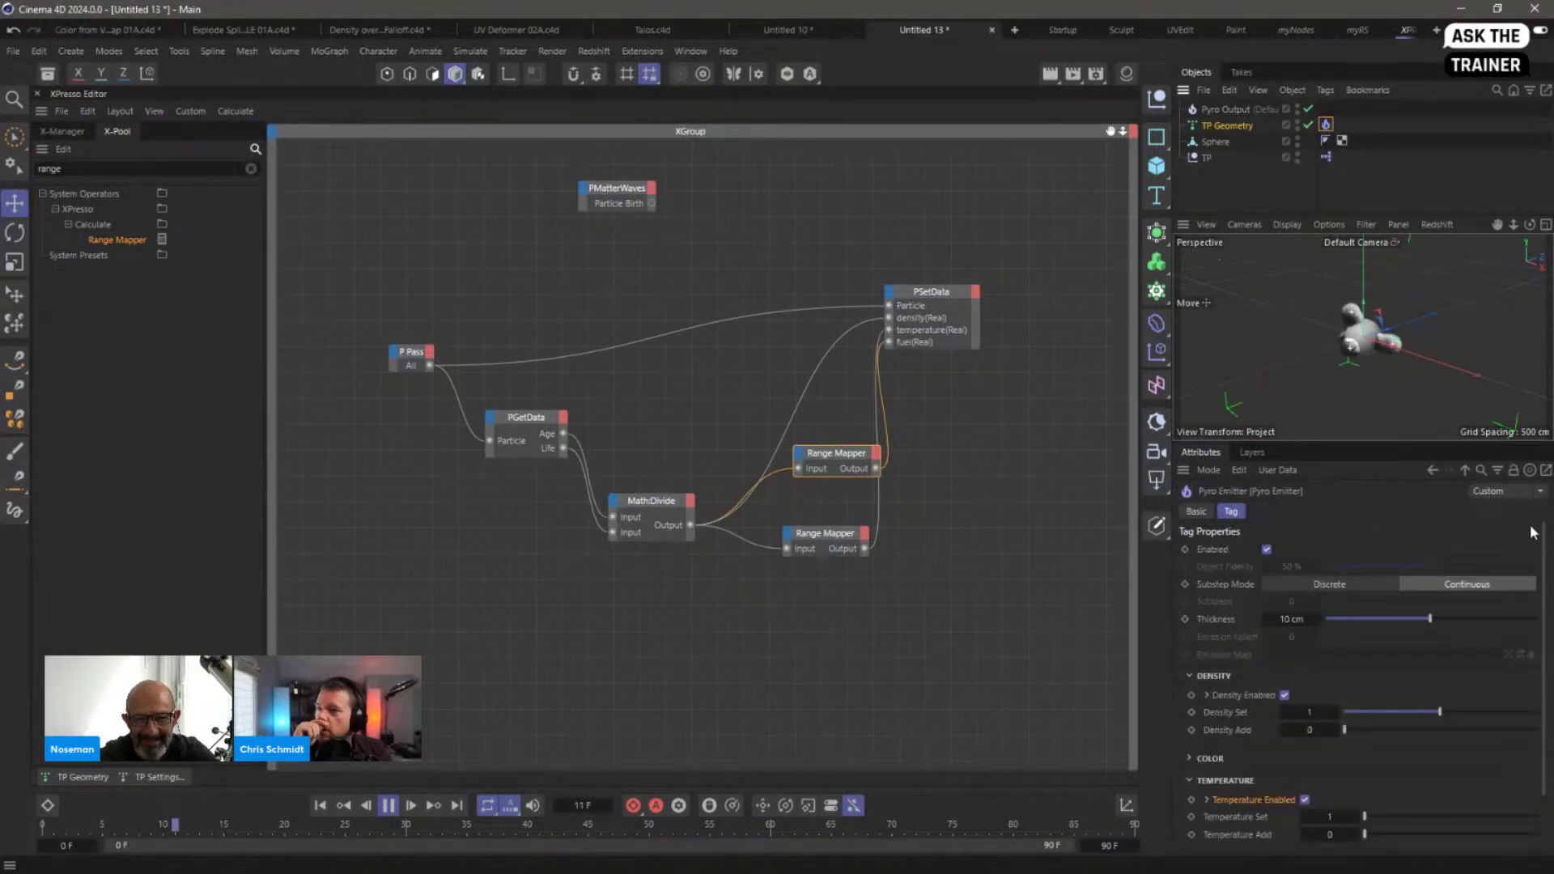
scroll(1545, 548, "down", 2)
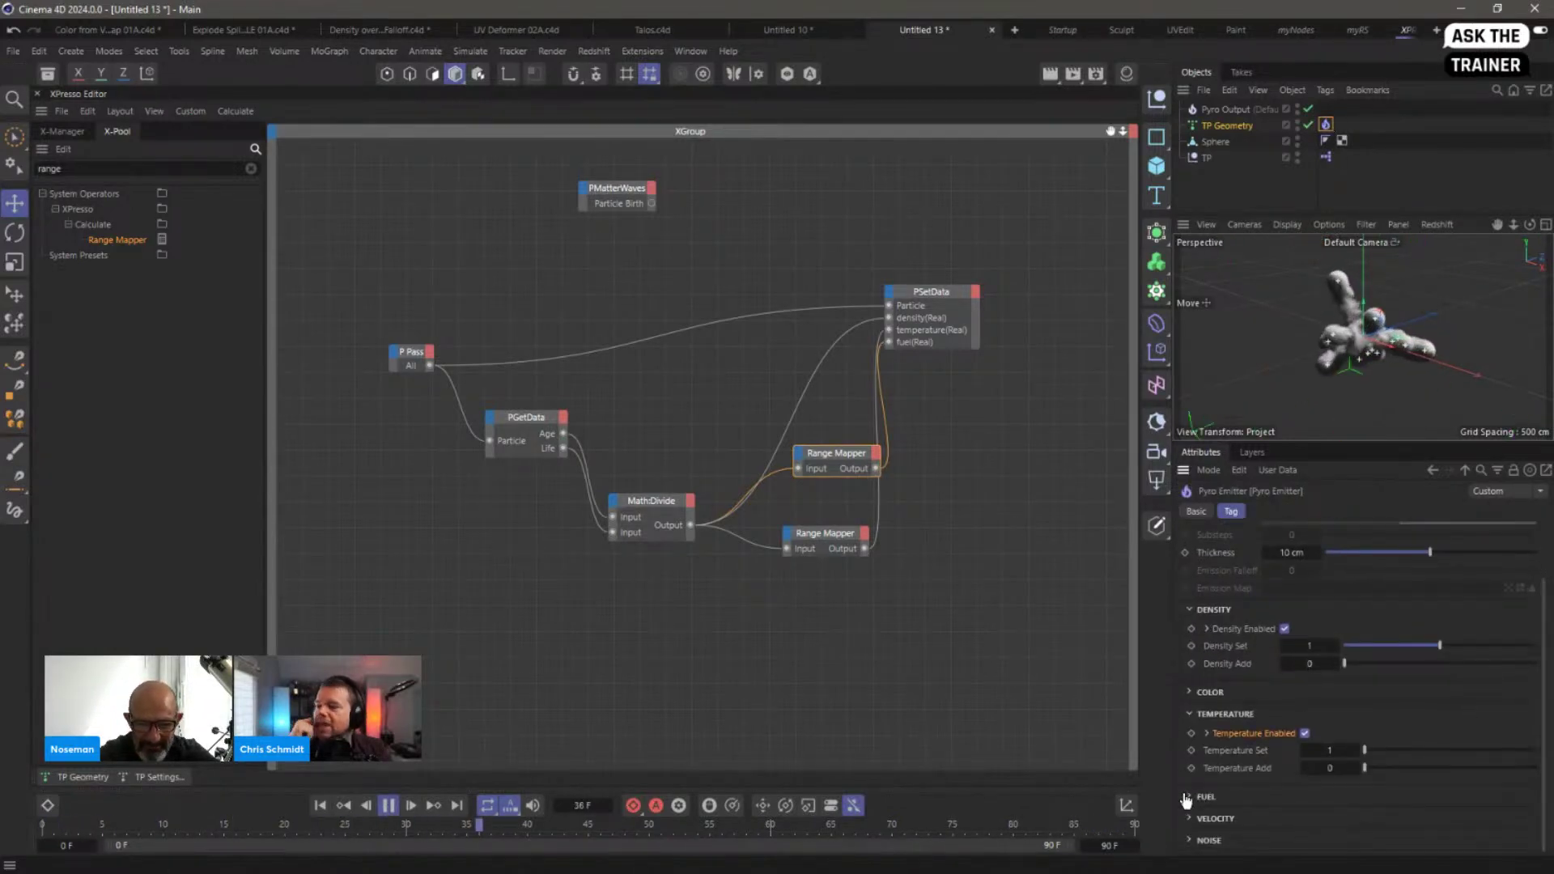
scroll(1328, 745, "down", 2)
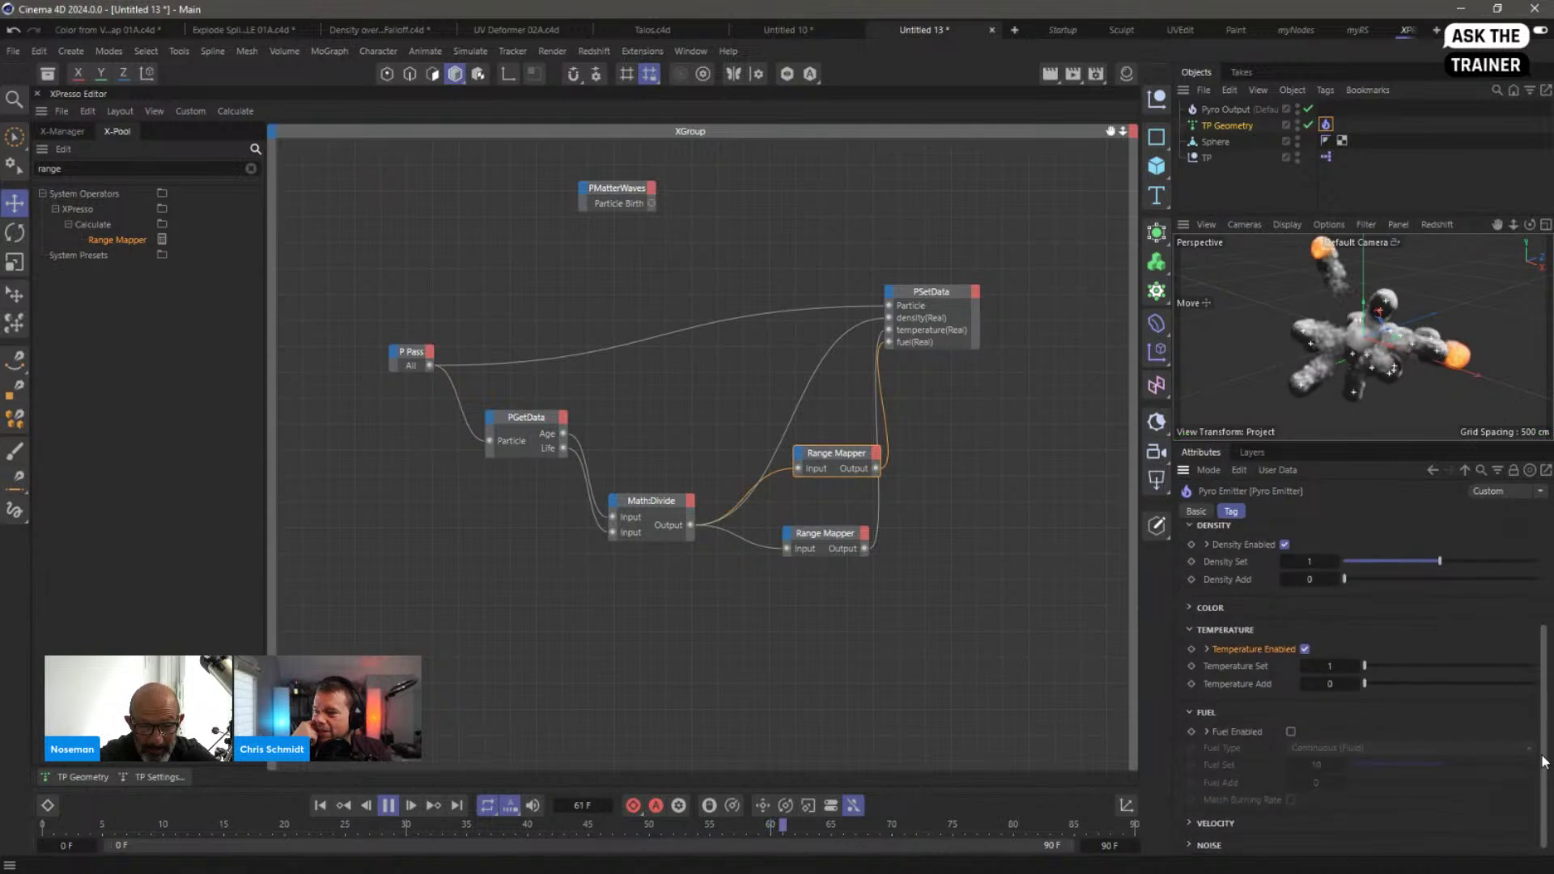
left_click(1292, 731)
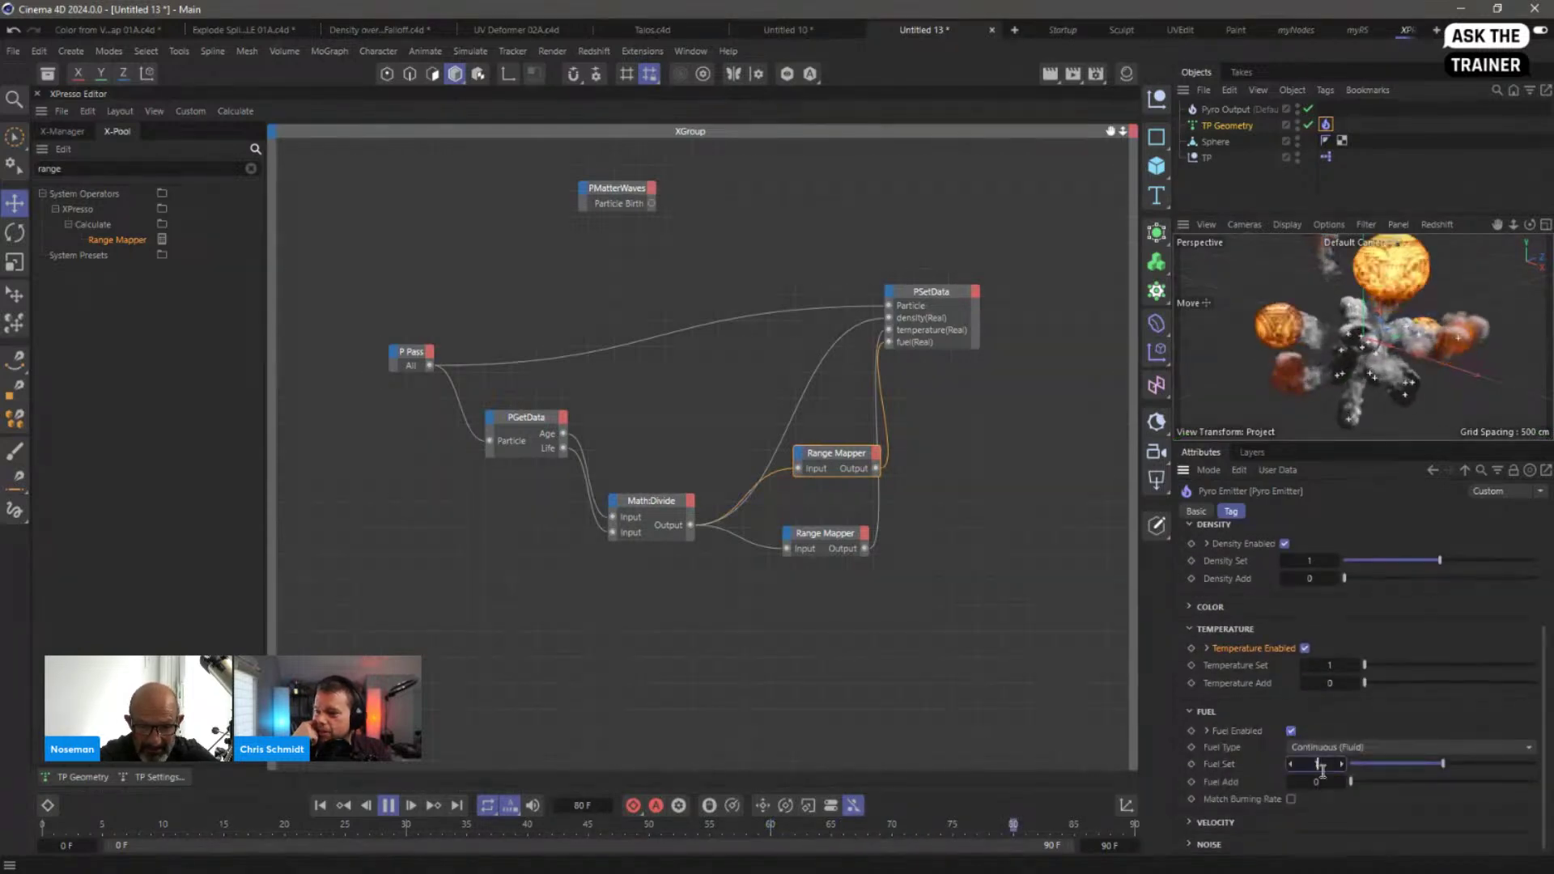
key("Return")
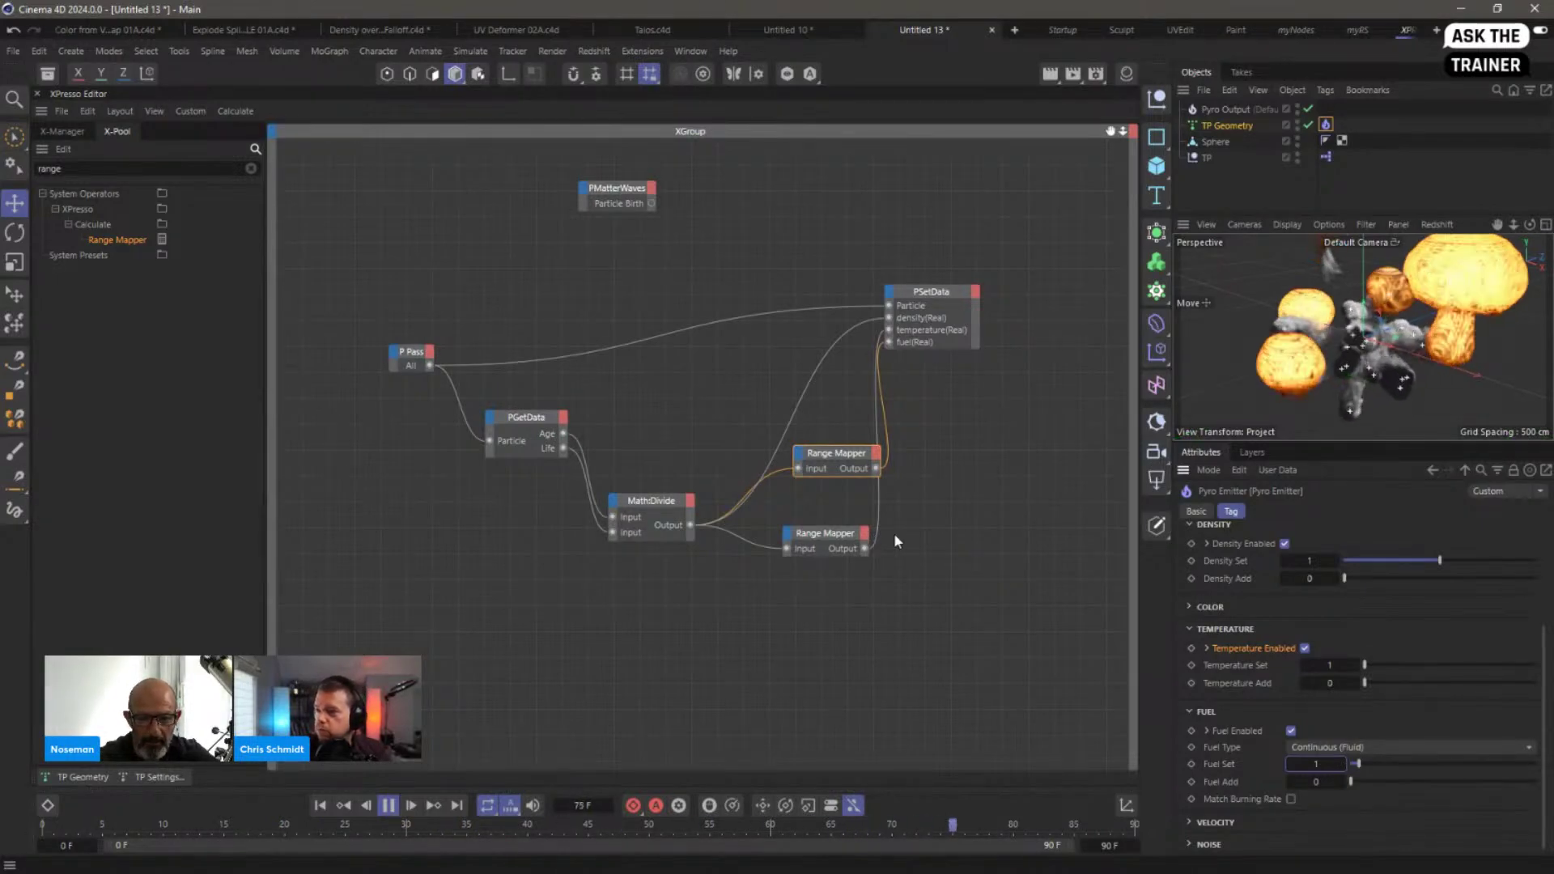
left_click(388, 805)
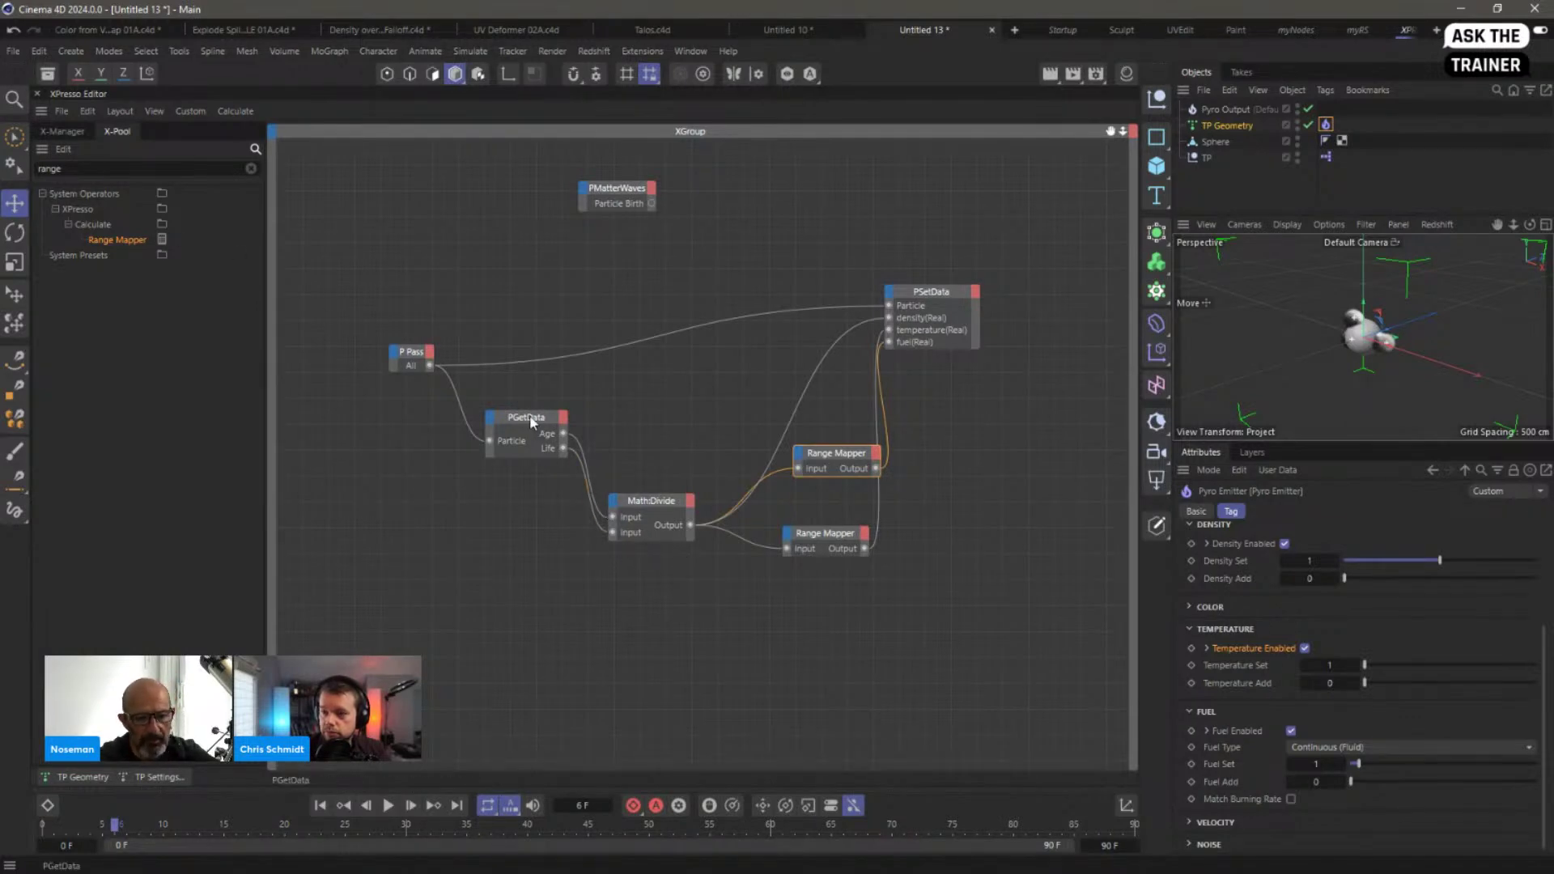
left_click_drag(531, 418, 509, 425)
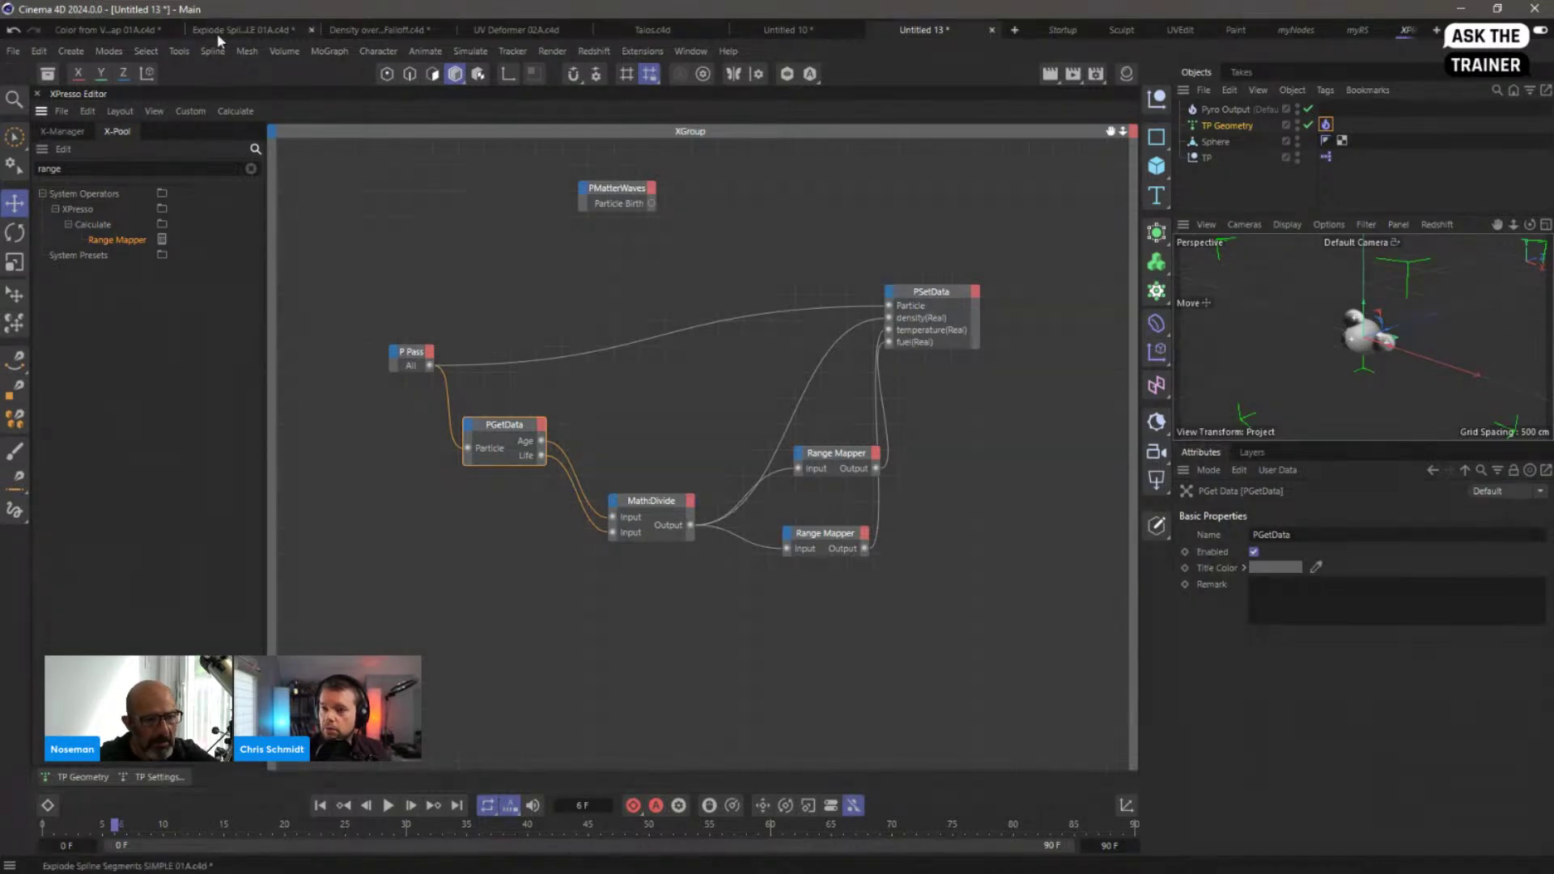
Step: Switch to the Density over Age 02A Falloff document and show it in the Startup layout
left_click(239, 30)
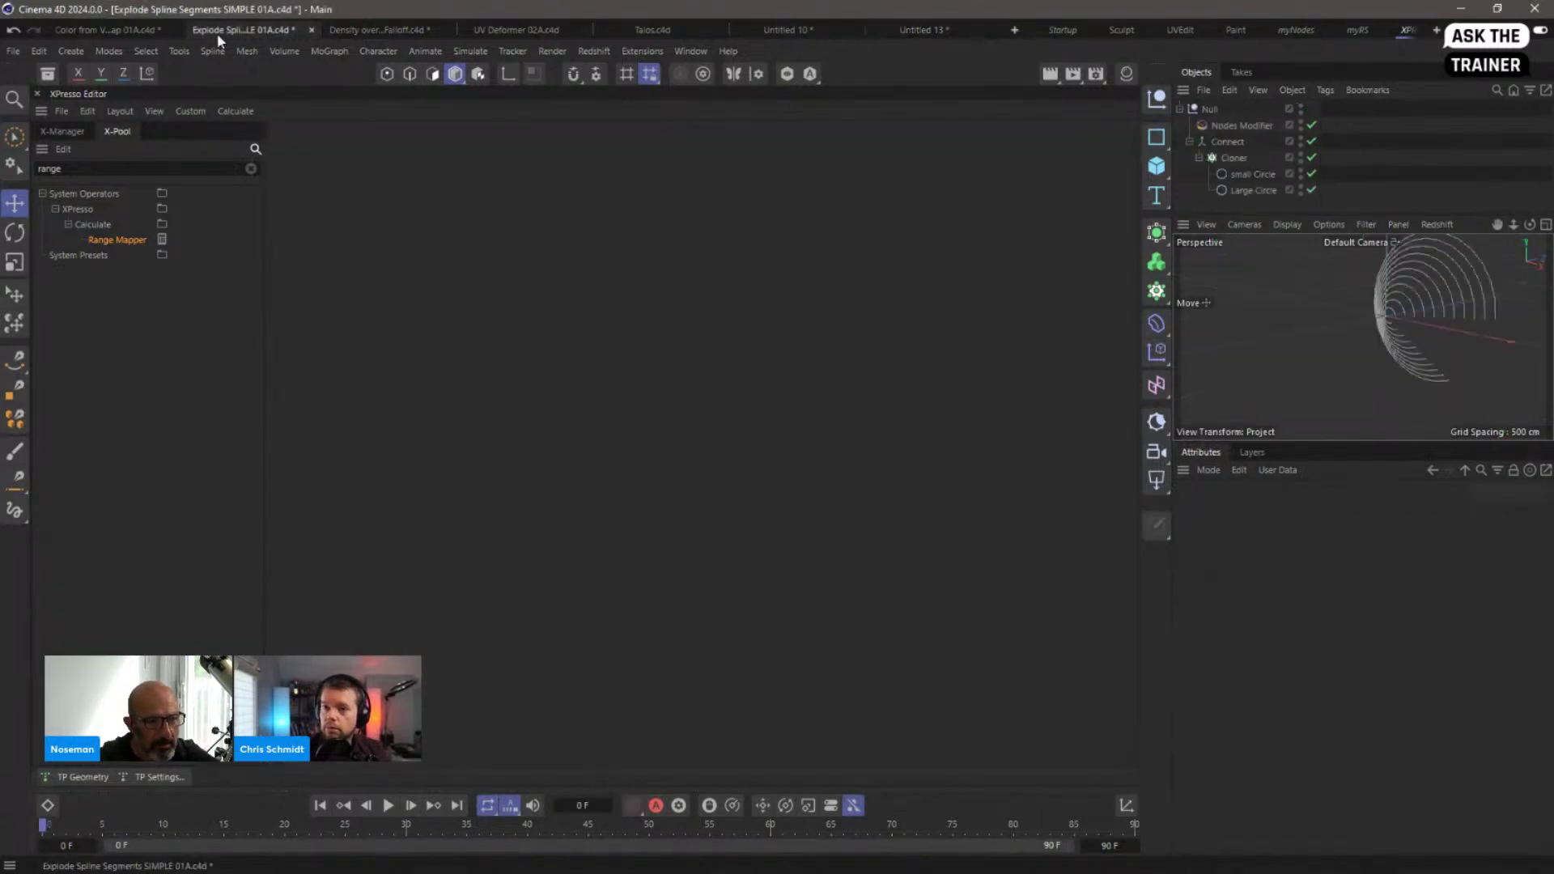
left_click(125, 30)
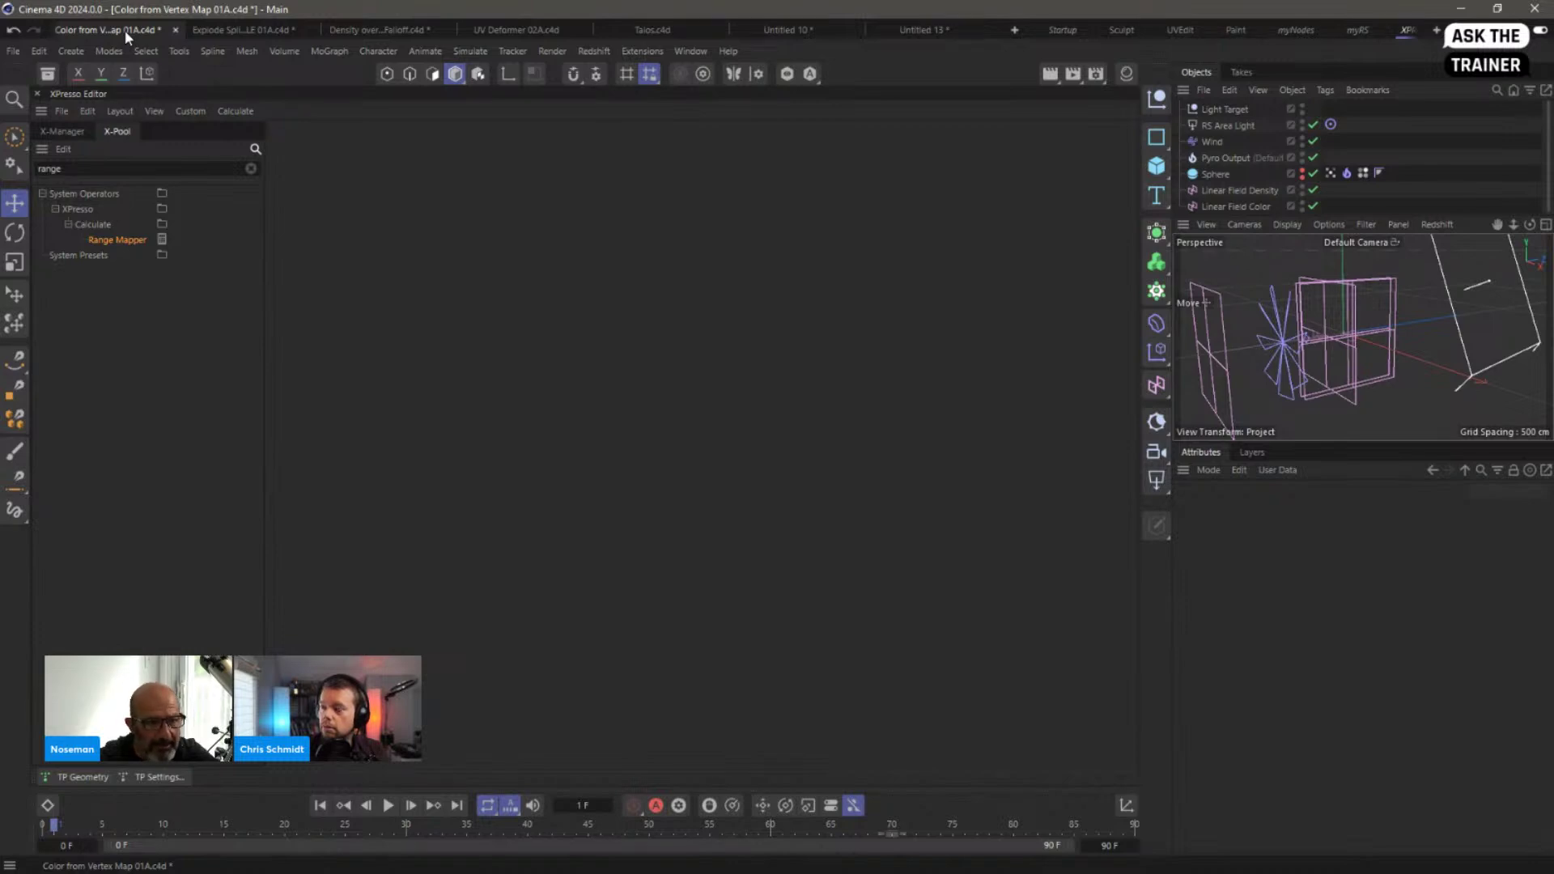
left_click(378, 30)
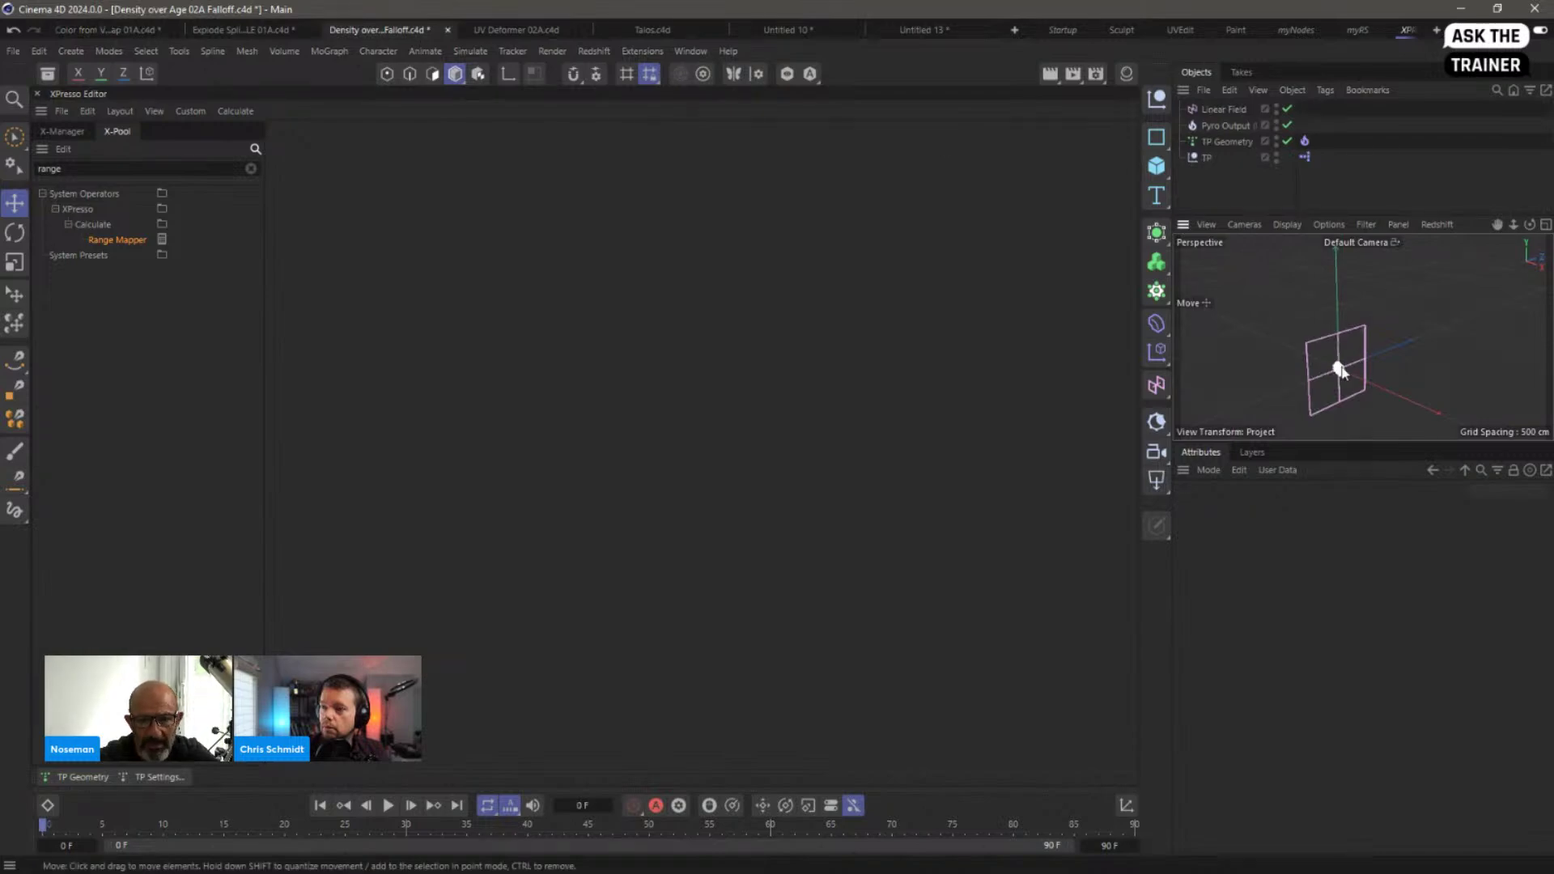
left_click(1062, 29)
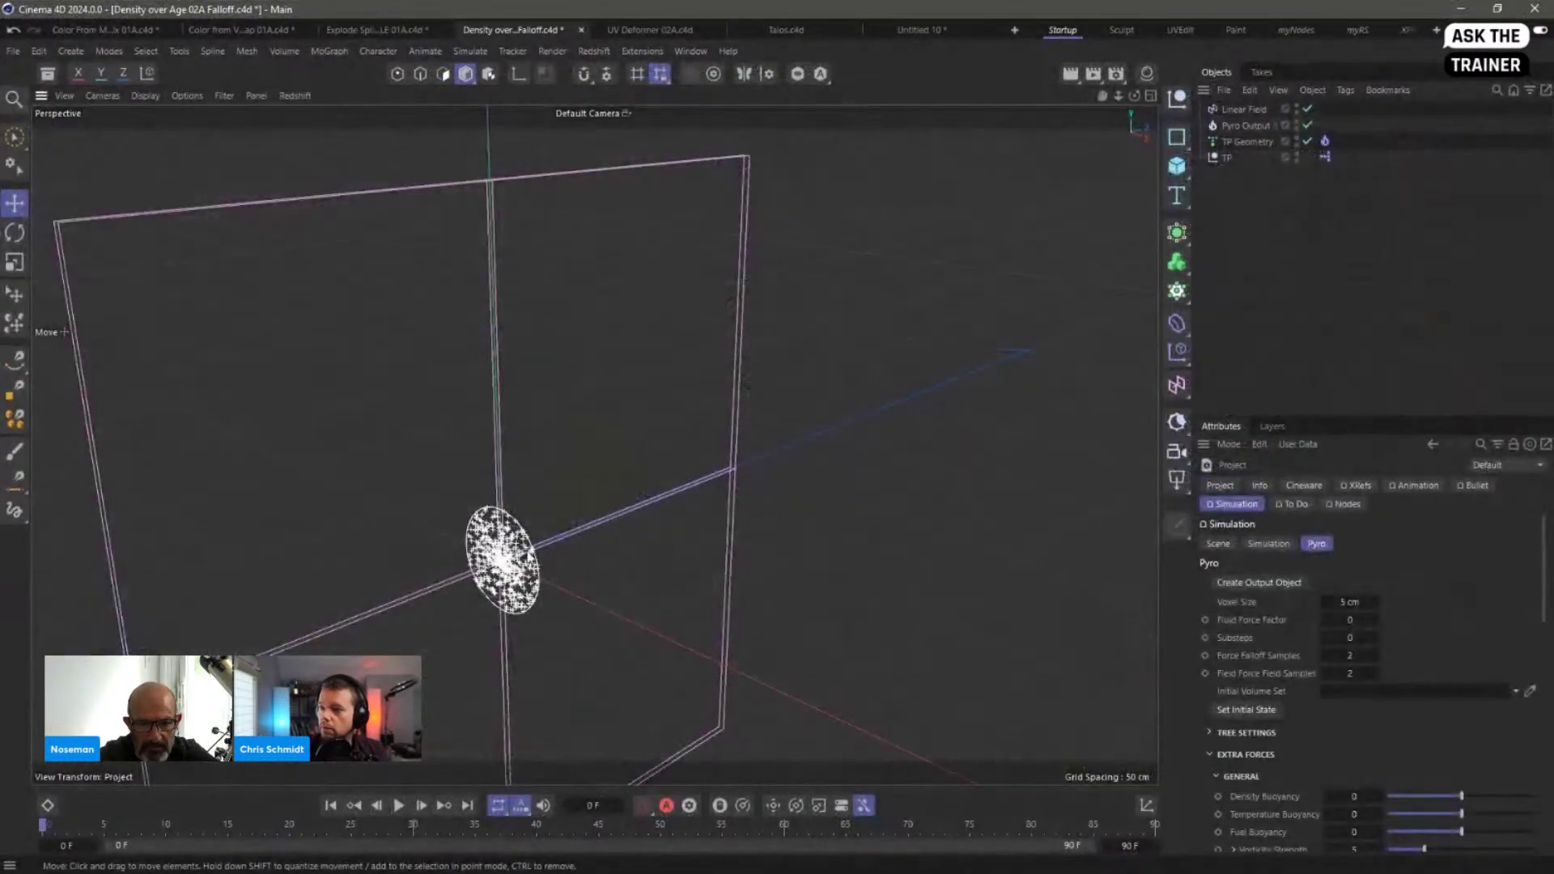
left_click_drag(530, 554, 371, 544, "alt")
Step: Inspect TP's XPresso graph in an enlarged editor, moving the Compare node up and selecting the Reals2Vector and Falloff nodes, and close it
double_click(1325, 157)
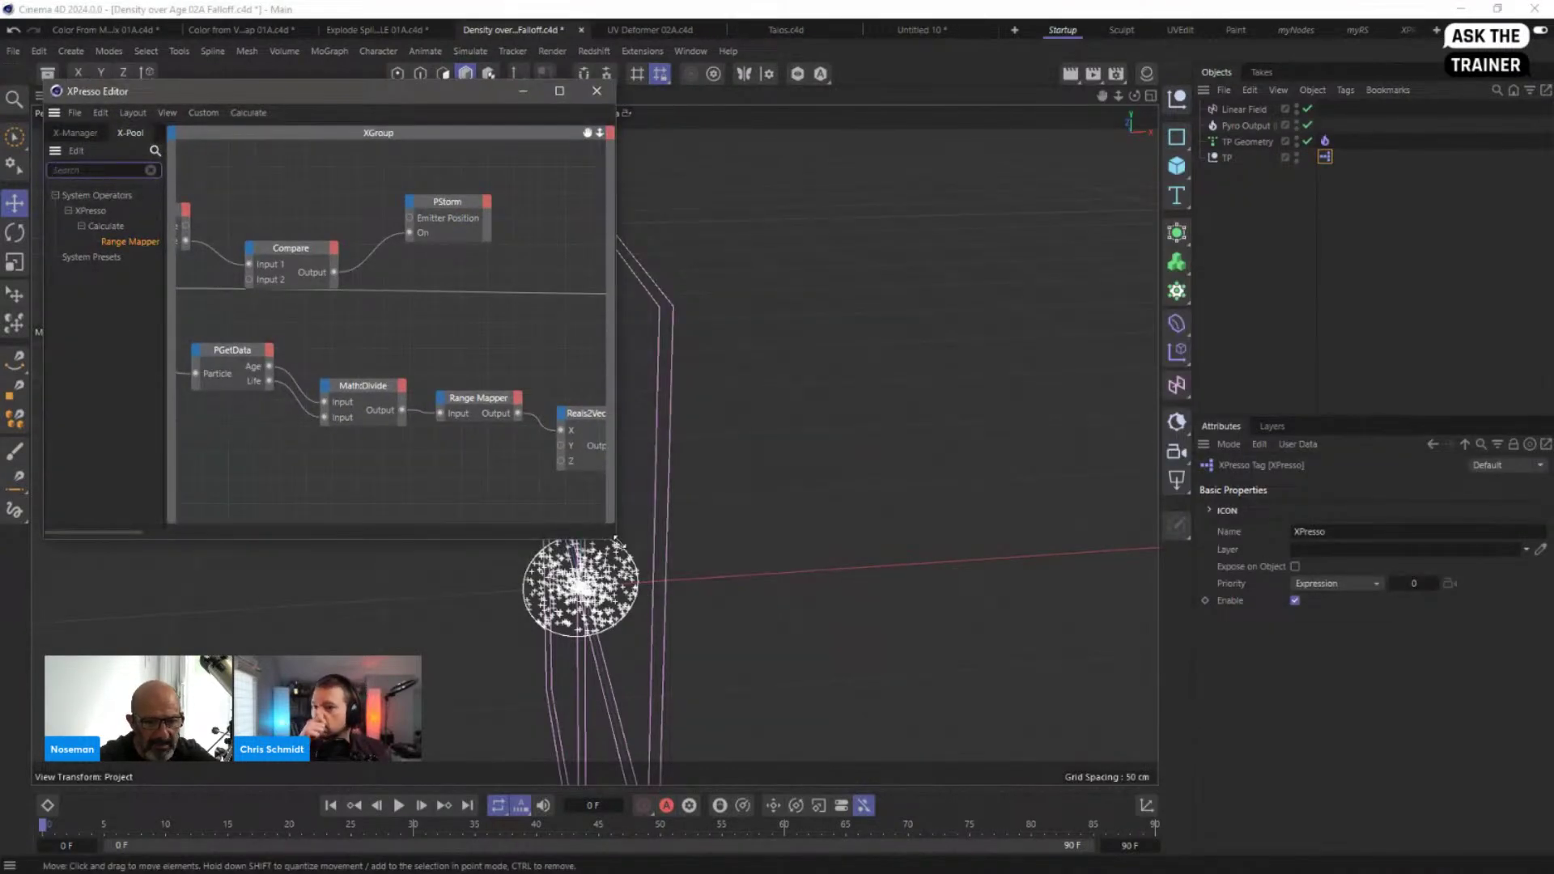
left_click_drag(615, 538, 1251, 816)
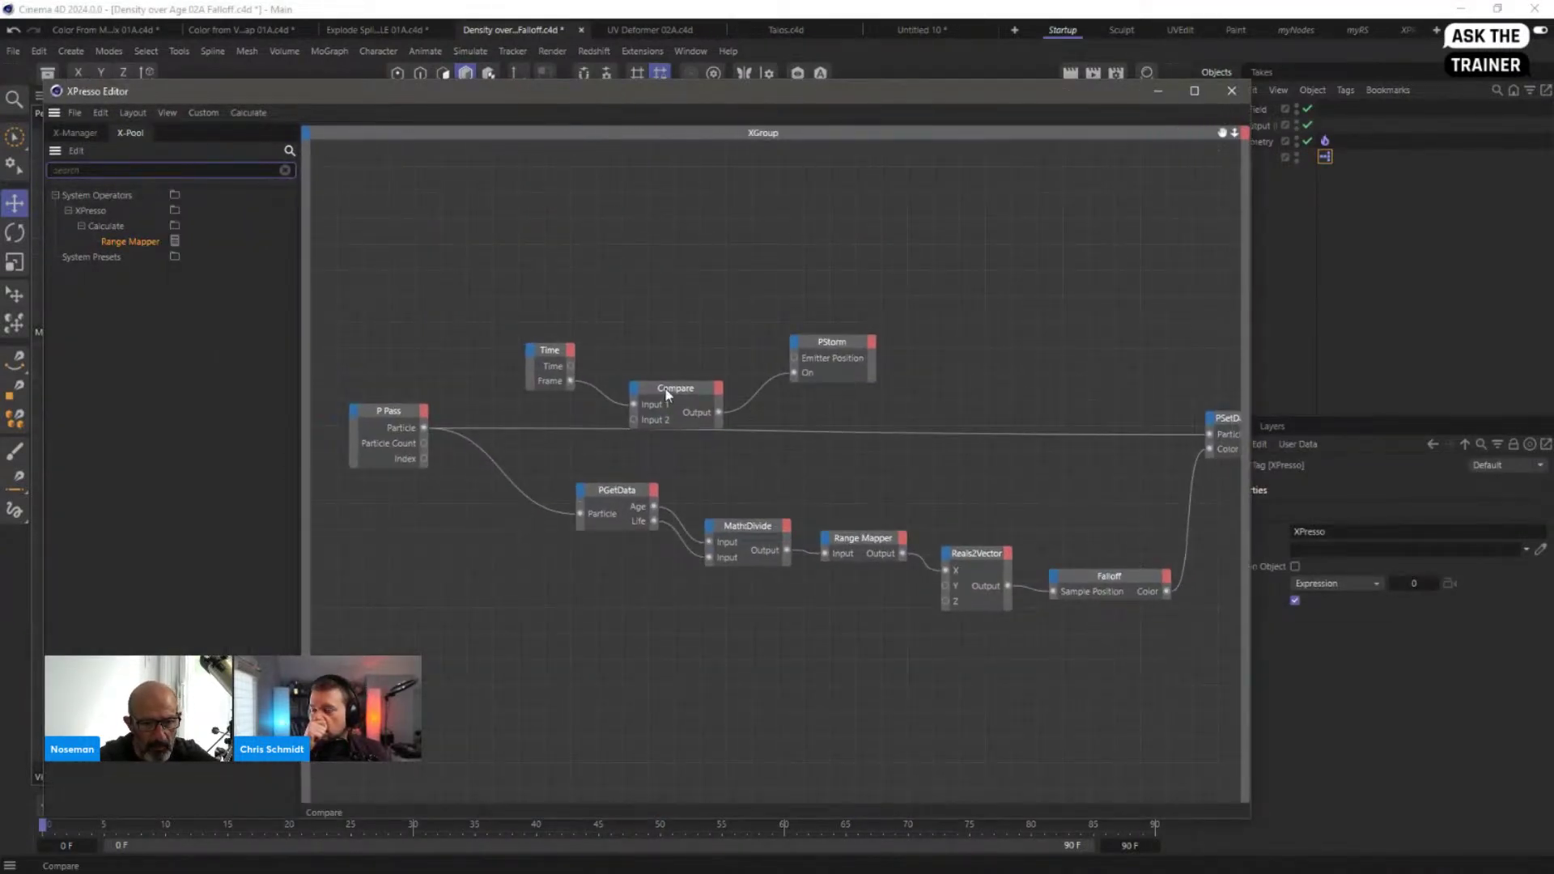
left_click_drag(668, 387, 675, 358)
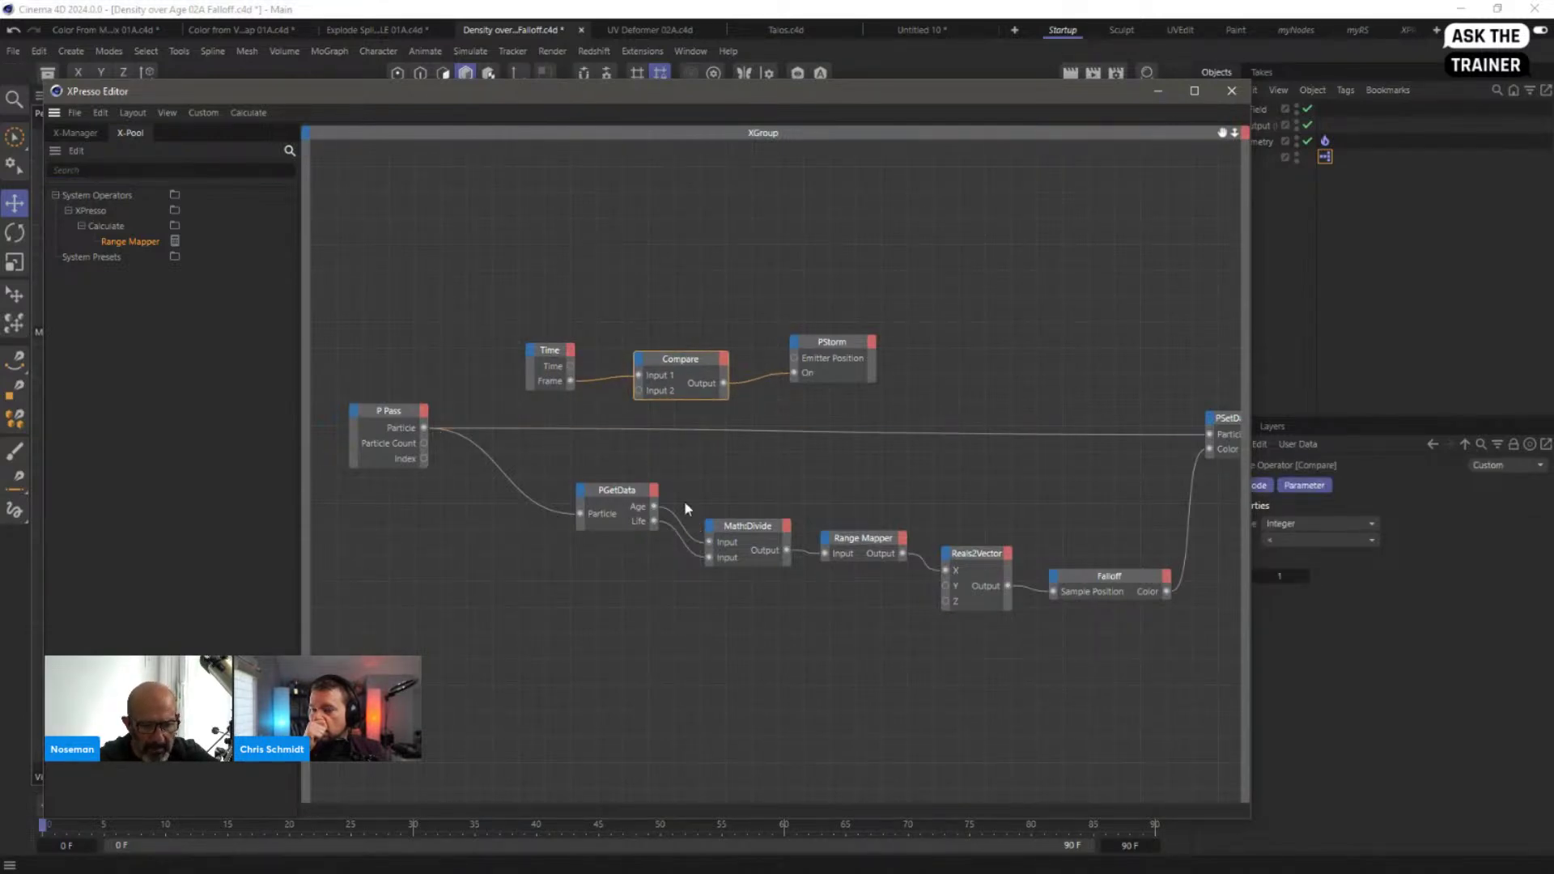
left_click(1113, 676)
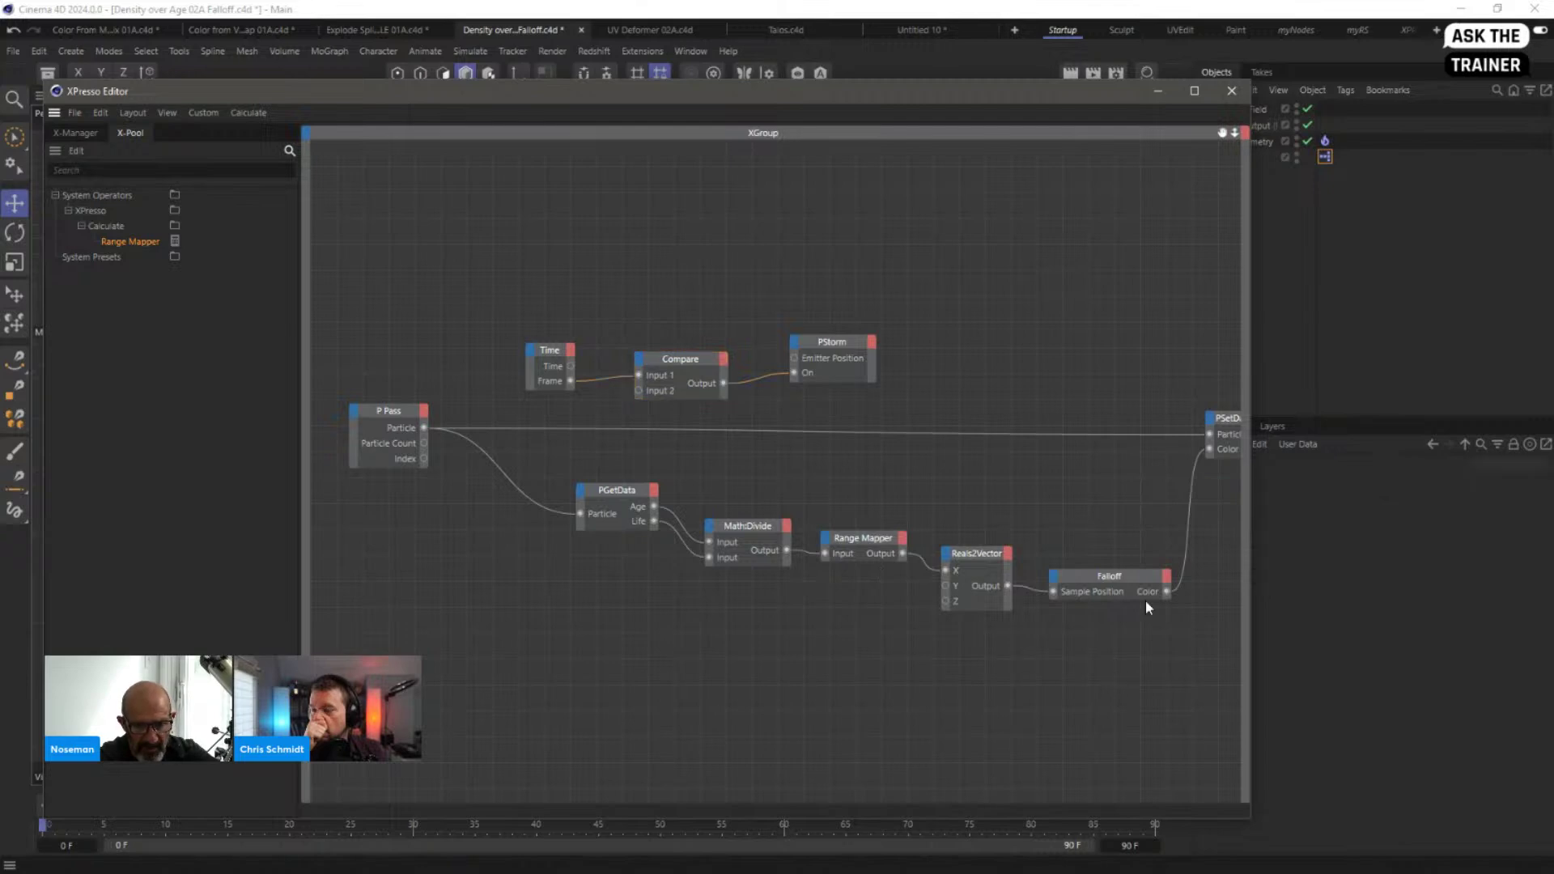
middle_click_drag(1117, 547, 1045, 530)
left_click_drag(863, 502, 1184, 672)
left_click(1232, 91)
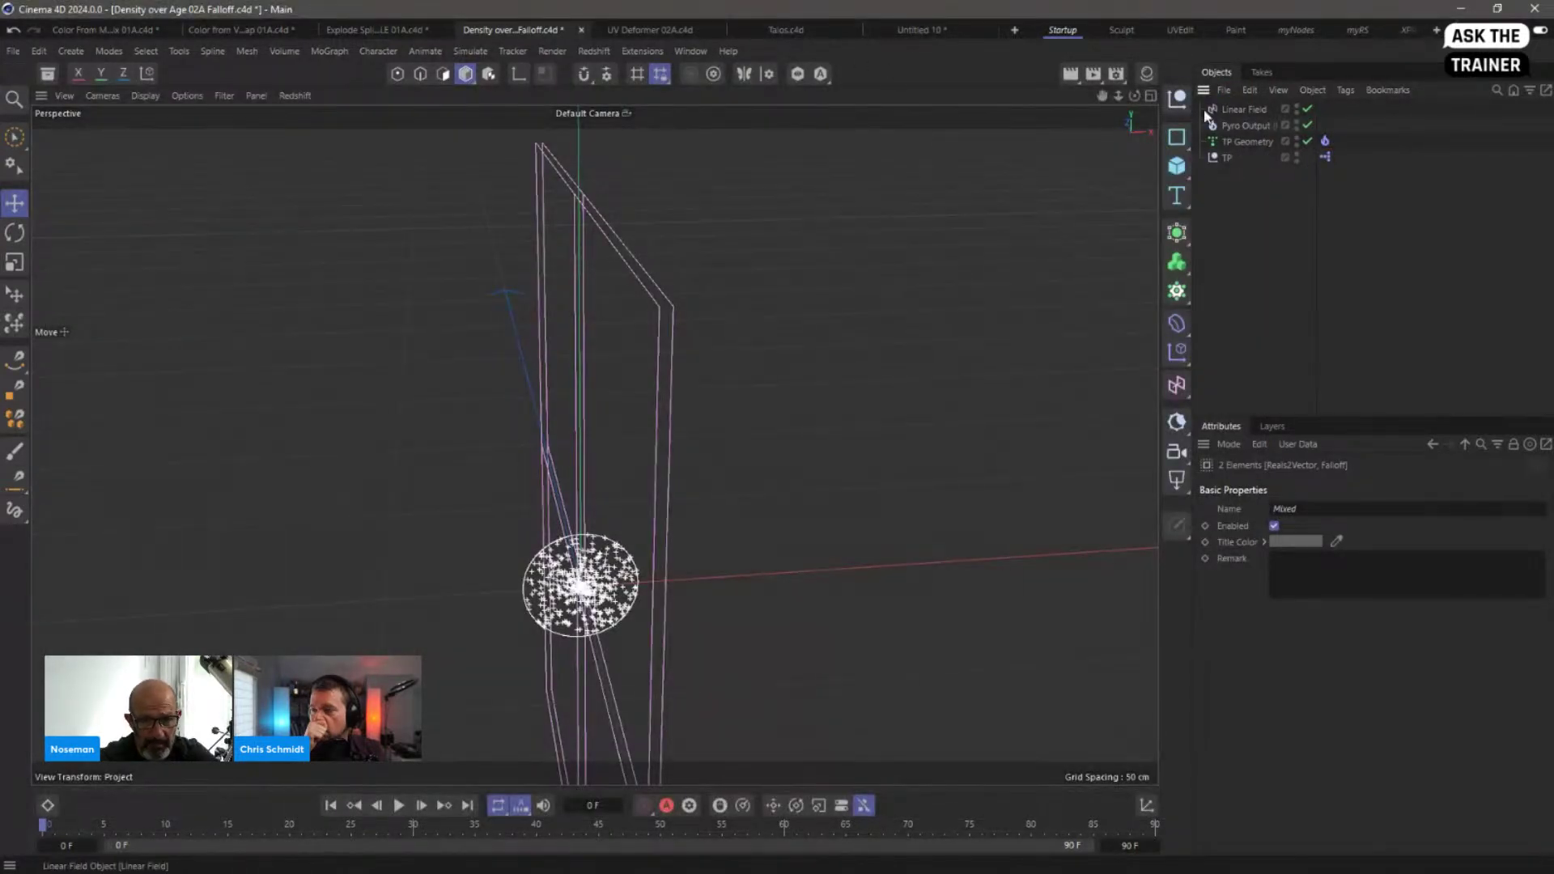
Step: Reopen TP's XPresso graph, examine the Falloff node's Linear Field color gradient, and close the editor
double_click(1326, 157)
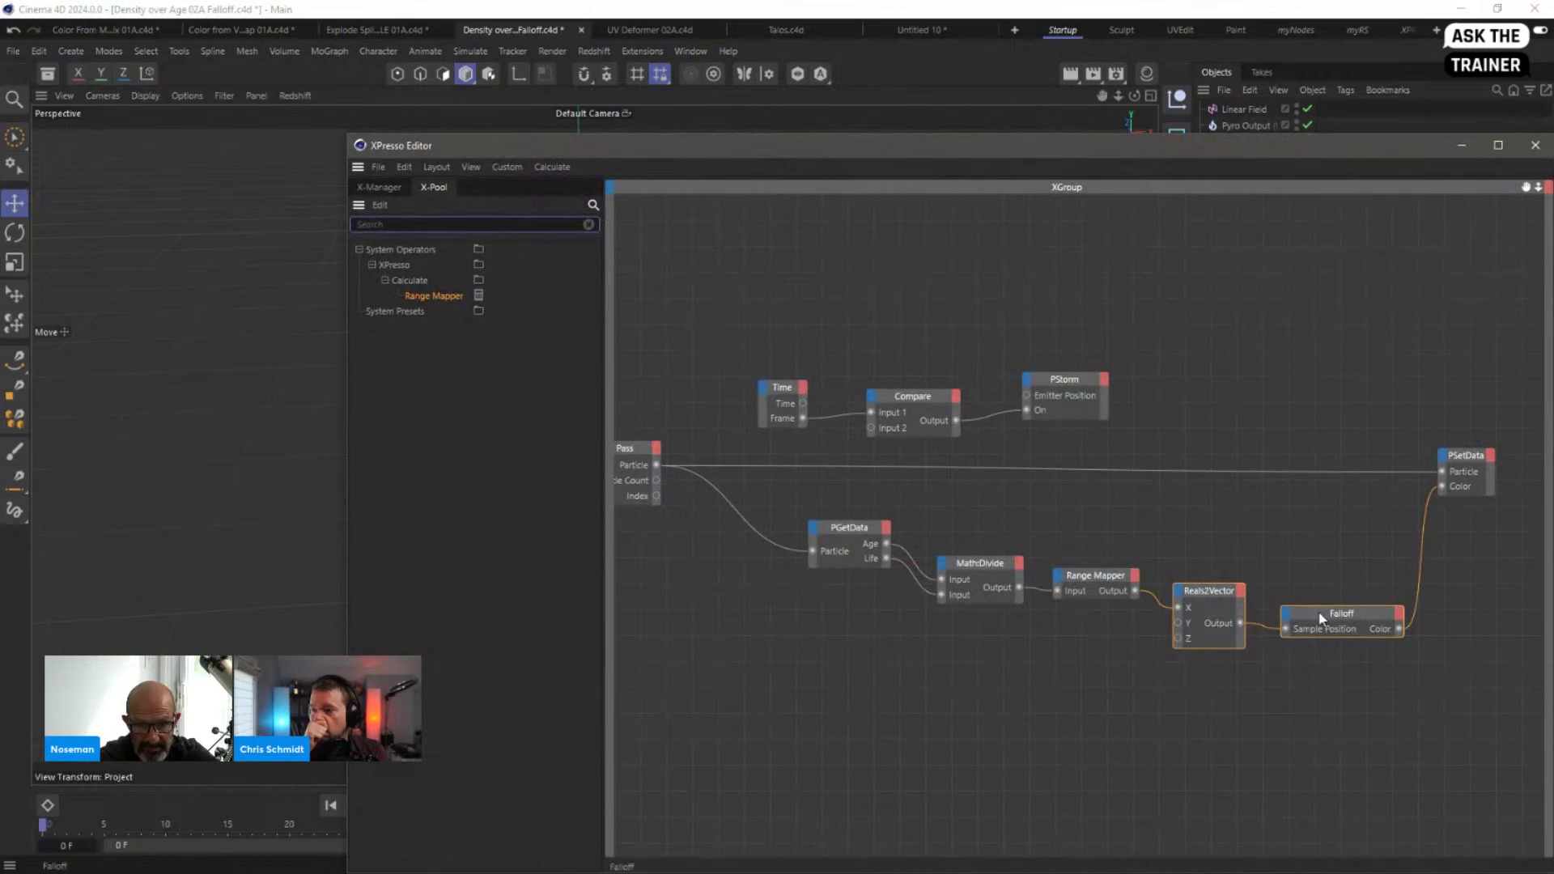
left_click_drag(1255, 151, 781, 122)
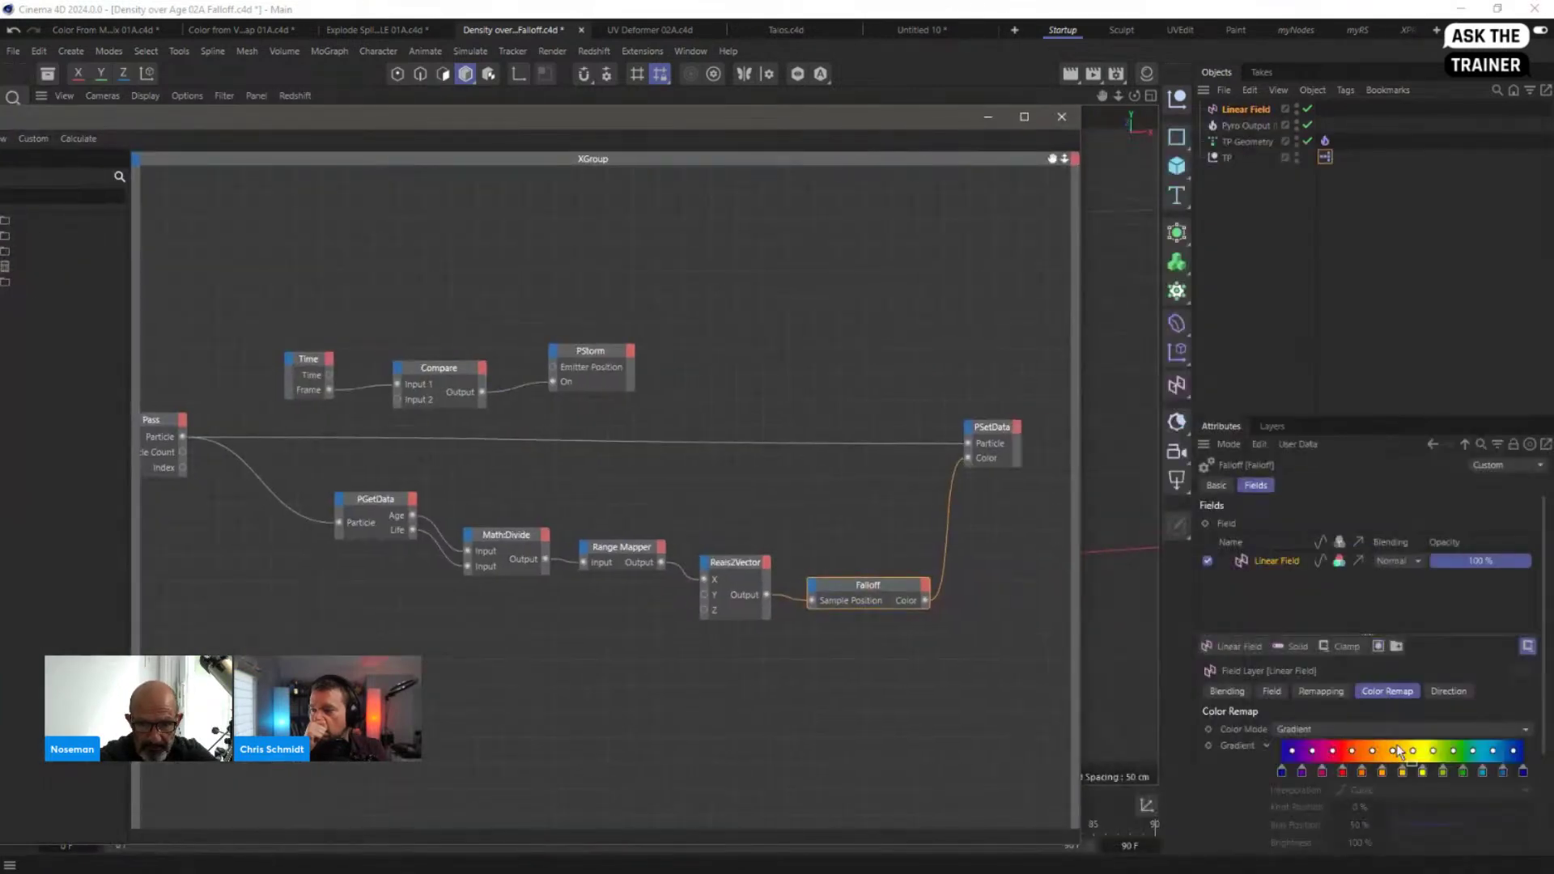
left_click(1062, 116)
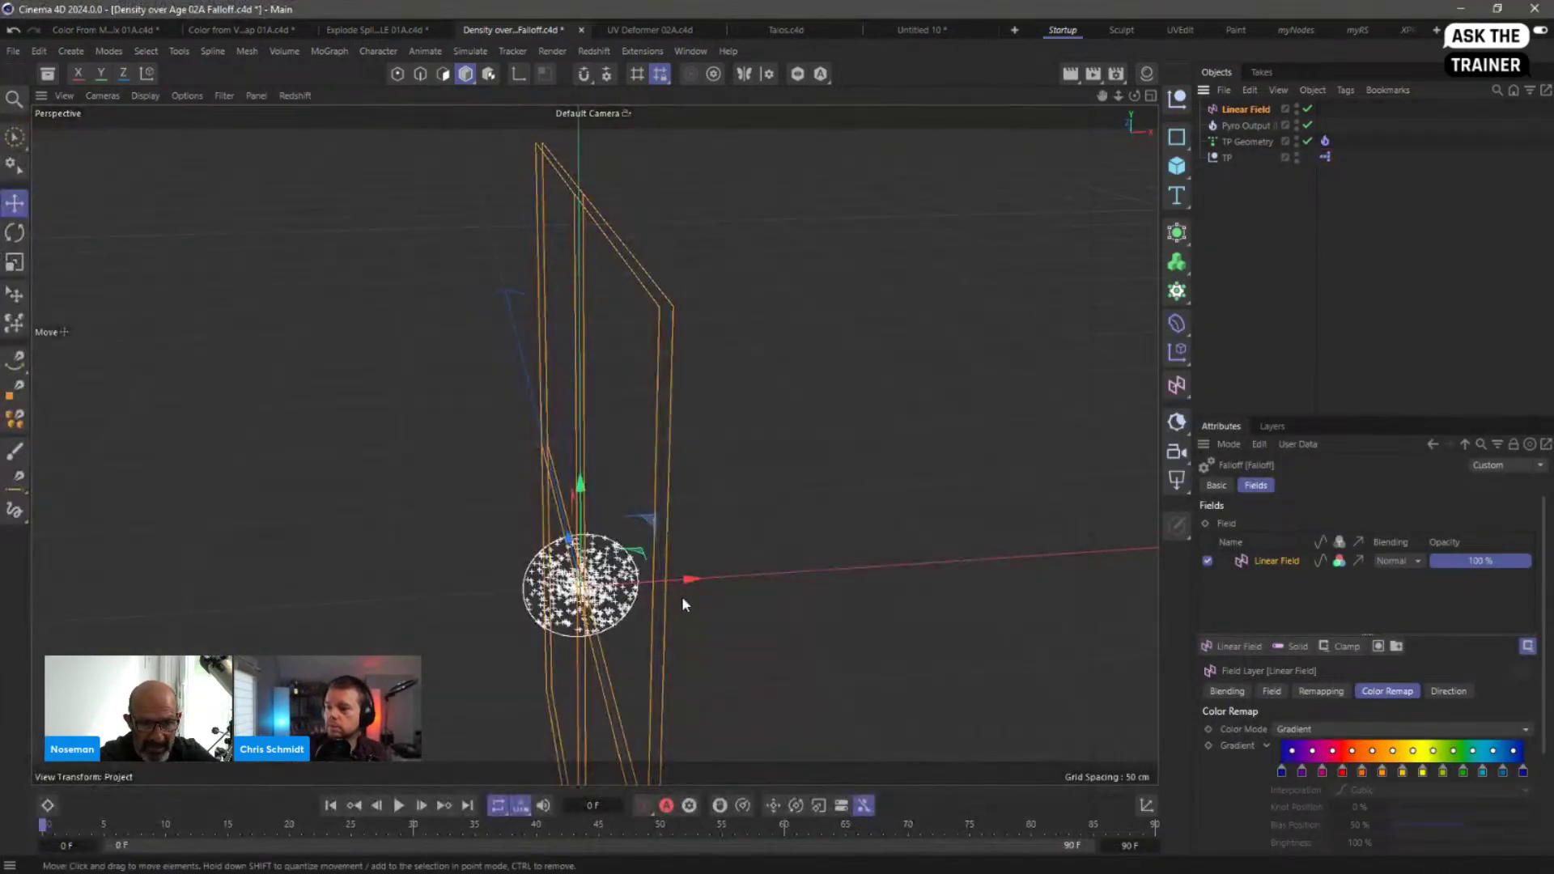
Step: Play the simulation to examine how the smoke color changes with particle age, and restart it
left_click_drag(899, 595, 757, 590, "alt")
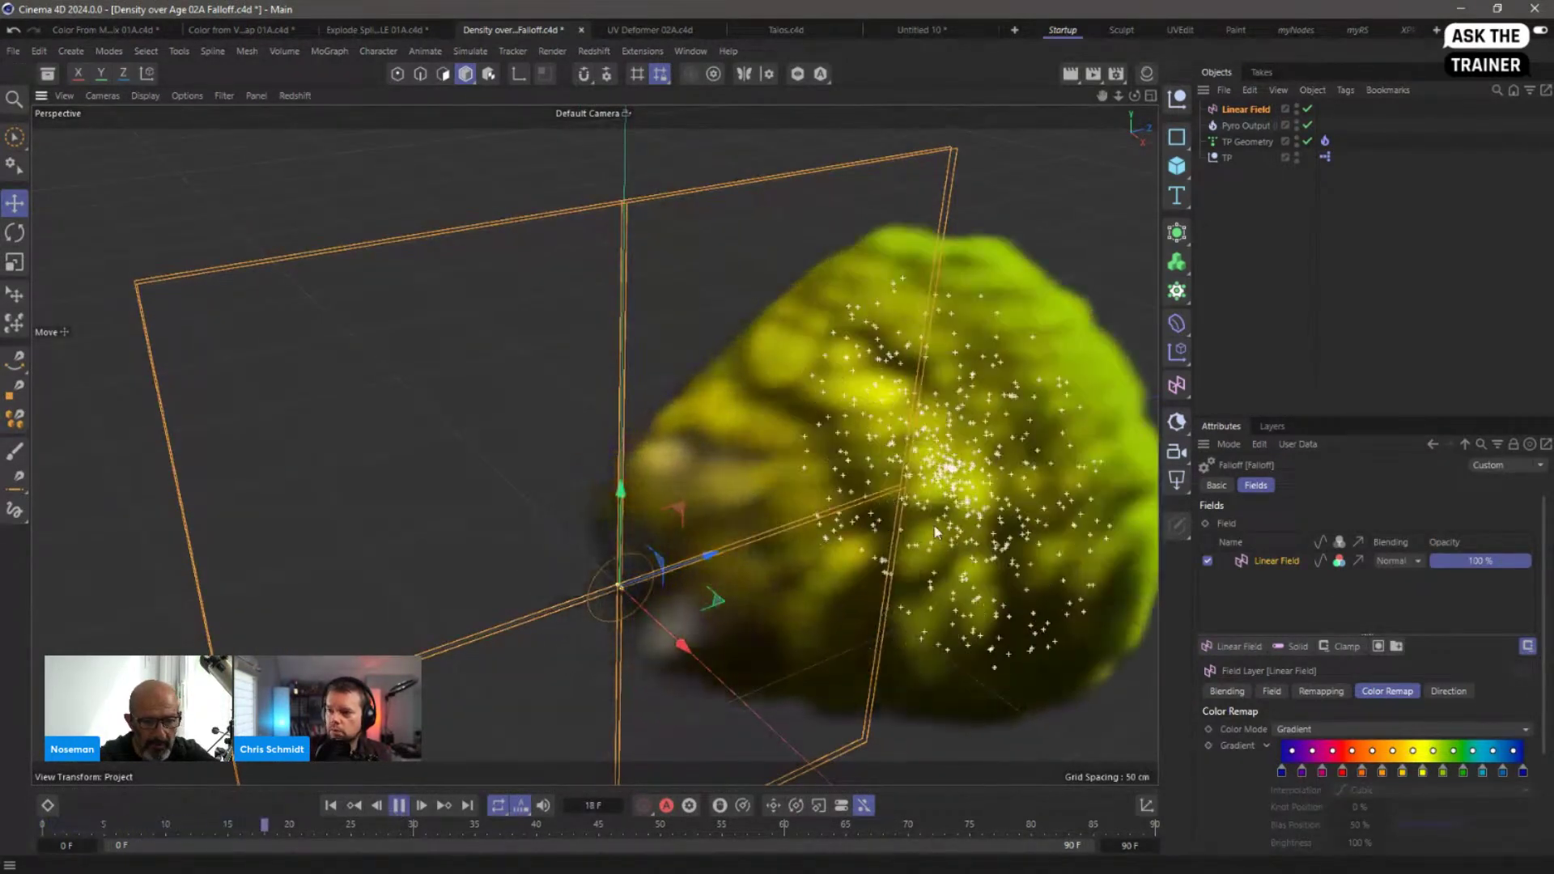
right_click_drag(931, 524, 733, 566, "alt")
middle_click_drag(949, 506, 740, 520, "alt")
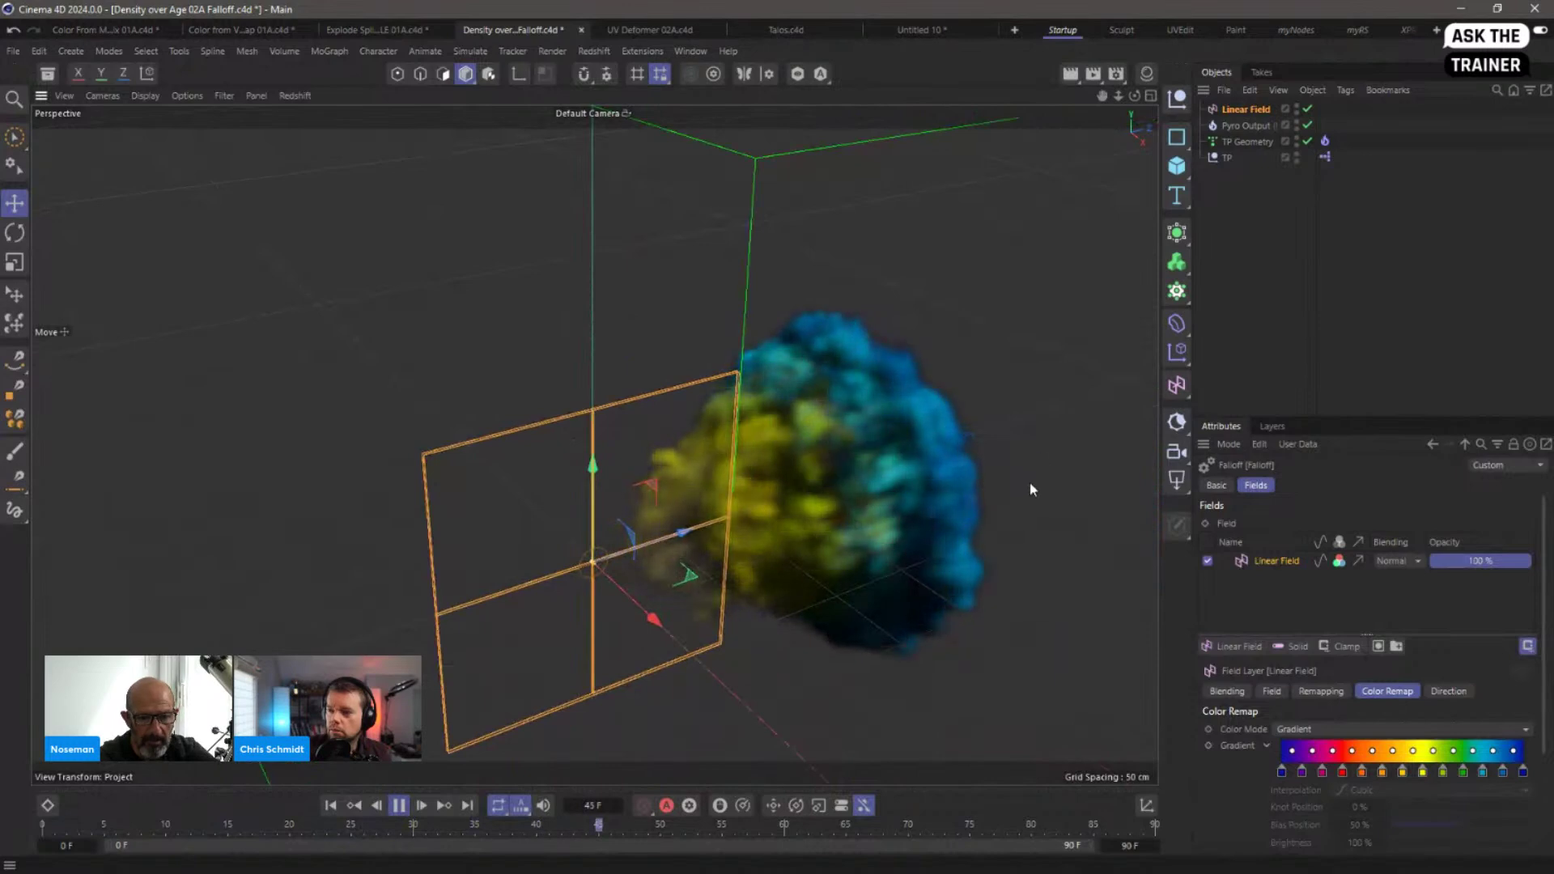
left_click(331, 806)
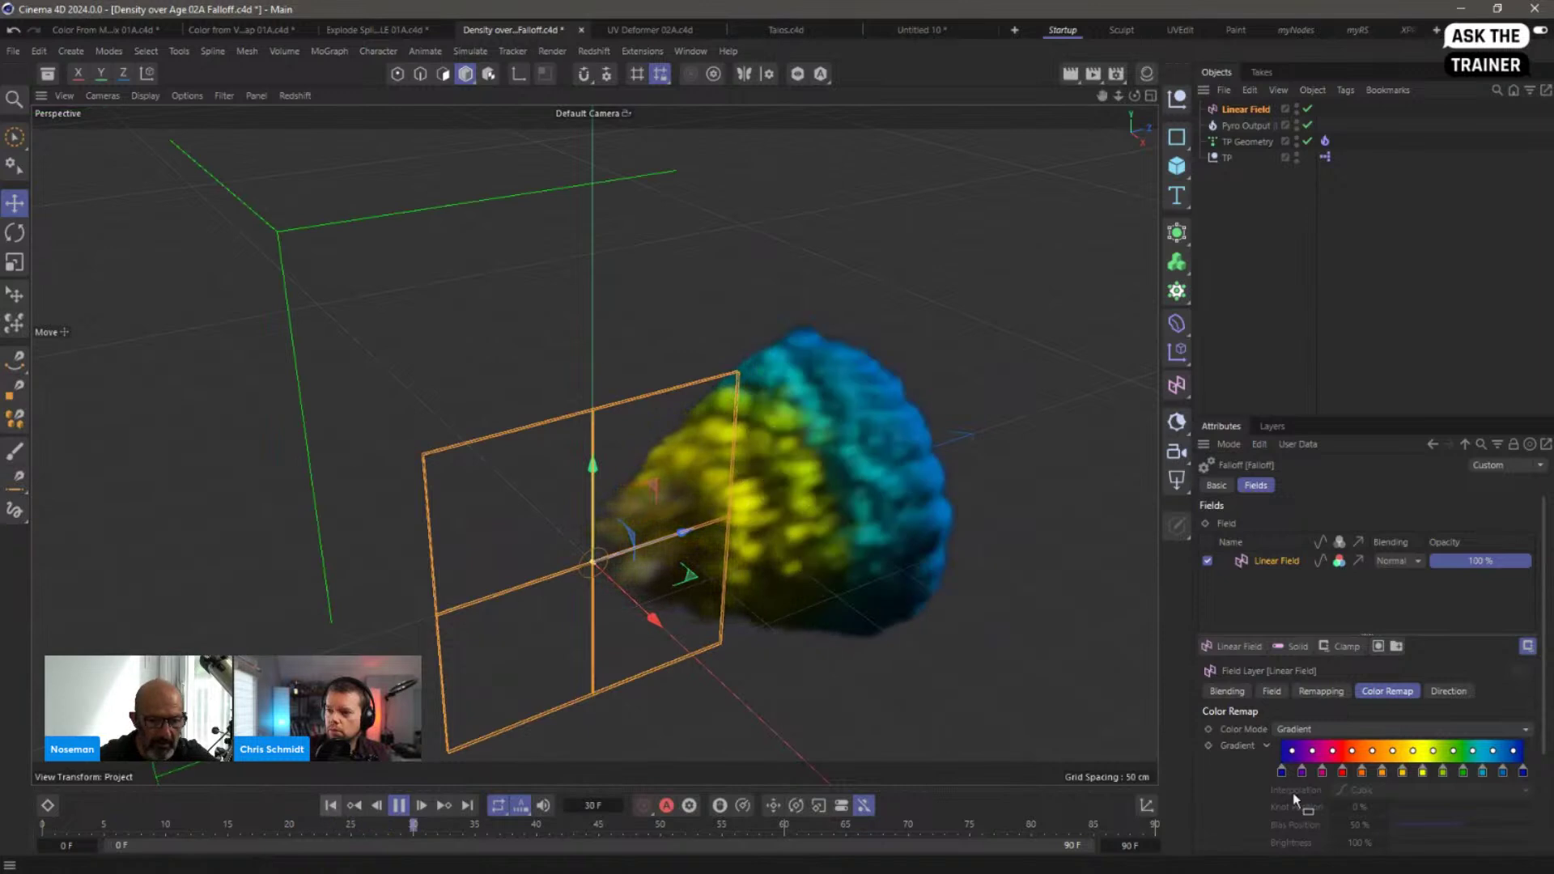
Step: Load the Scheme 3 gradient preset into the Linear Field's Color Remap, replay the simulation from the start, and stop it
scroll(1335, 810, "down", 3)
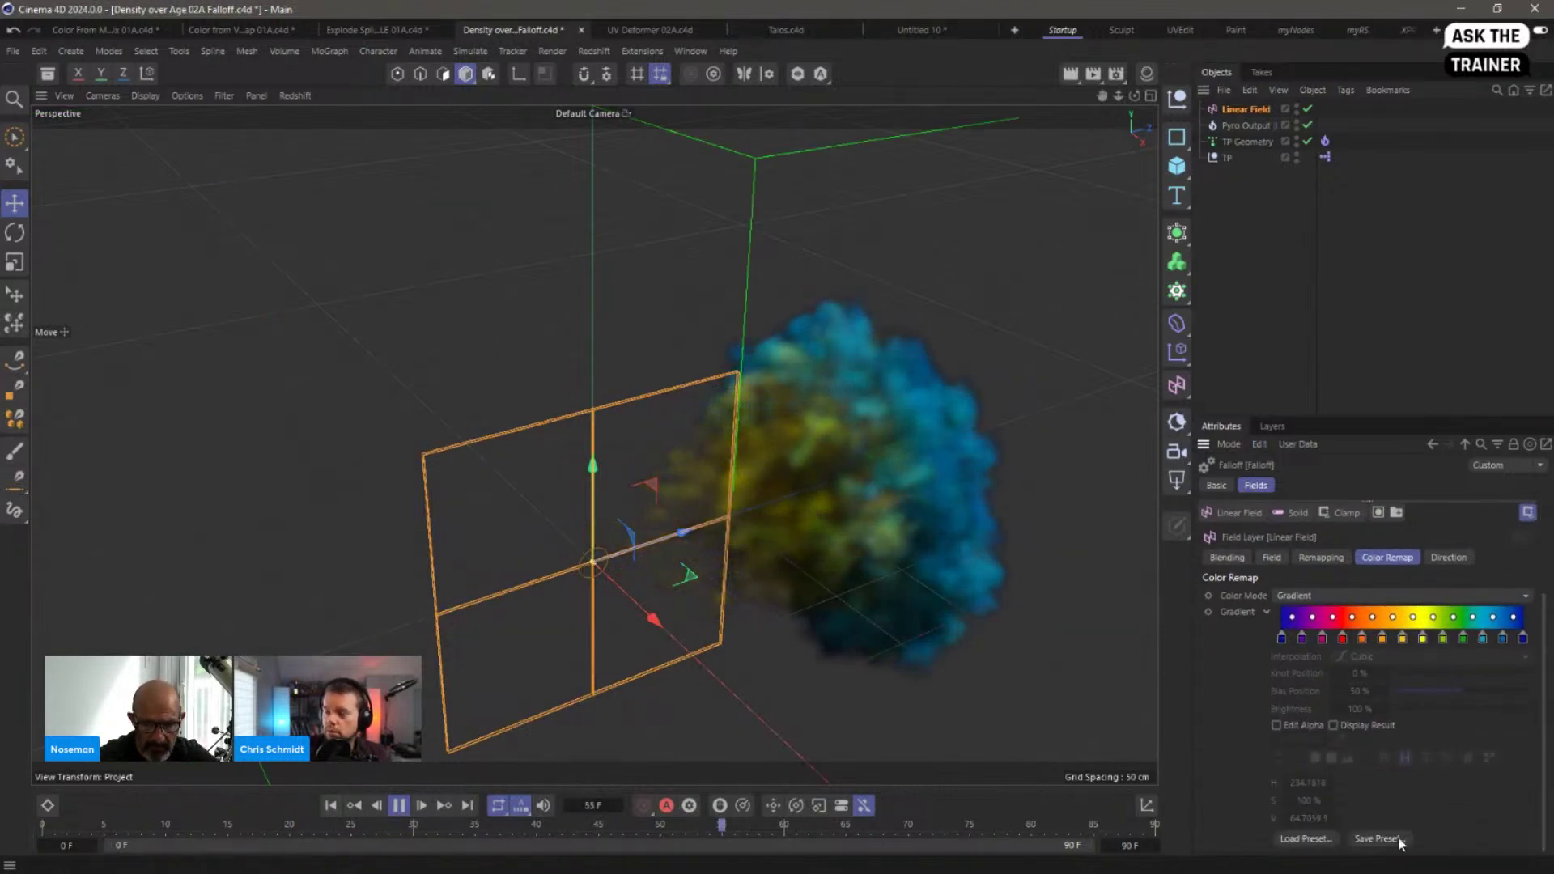
left_click(1307, 838)
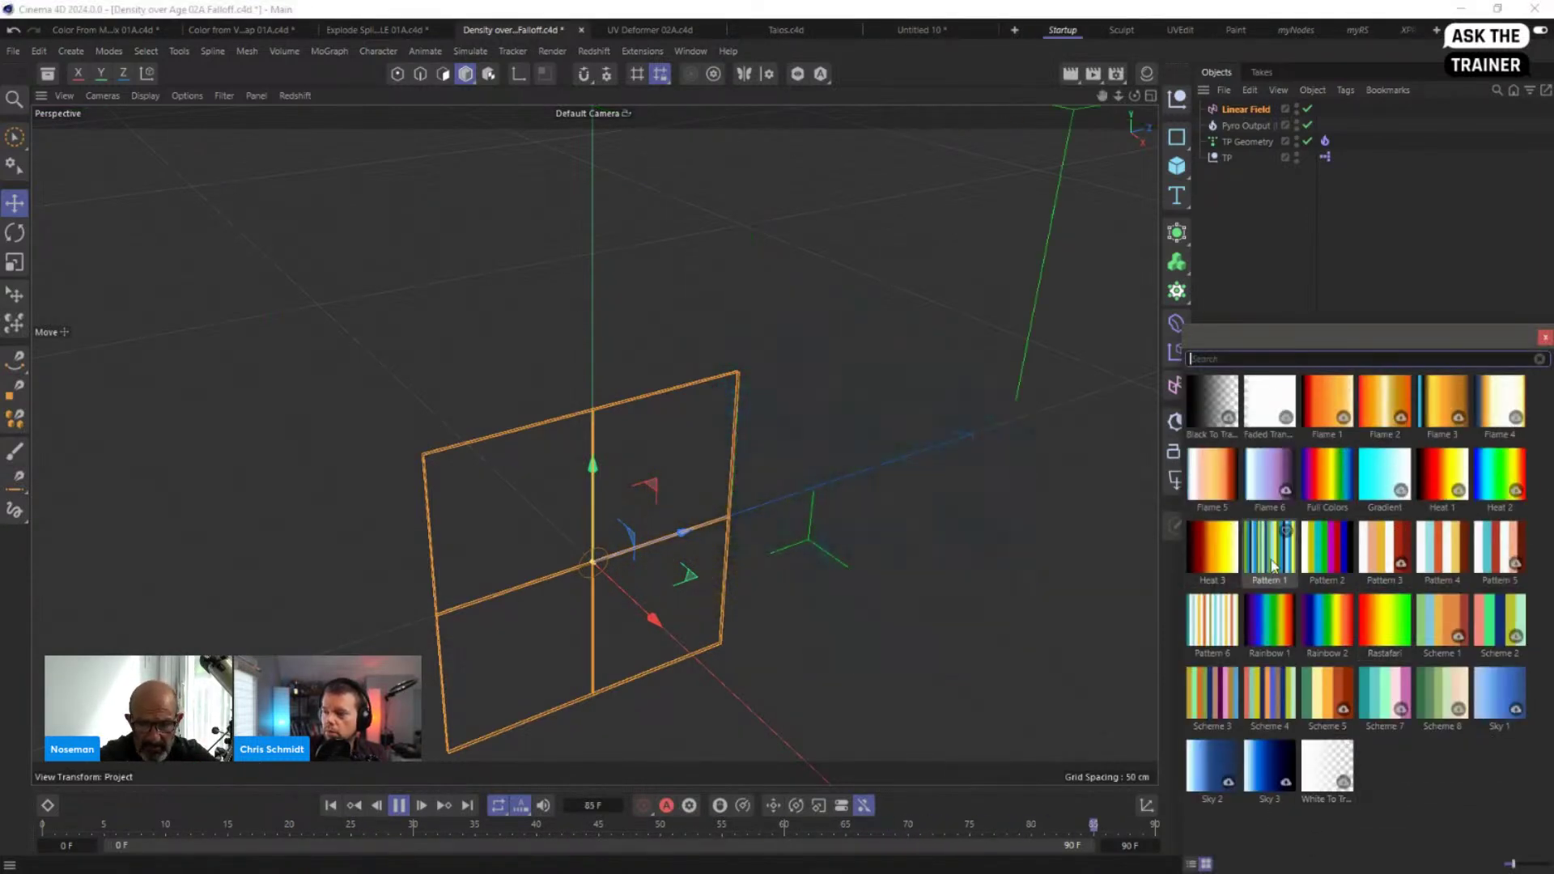
double_click(1211, 711)
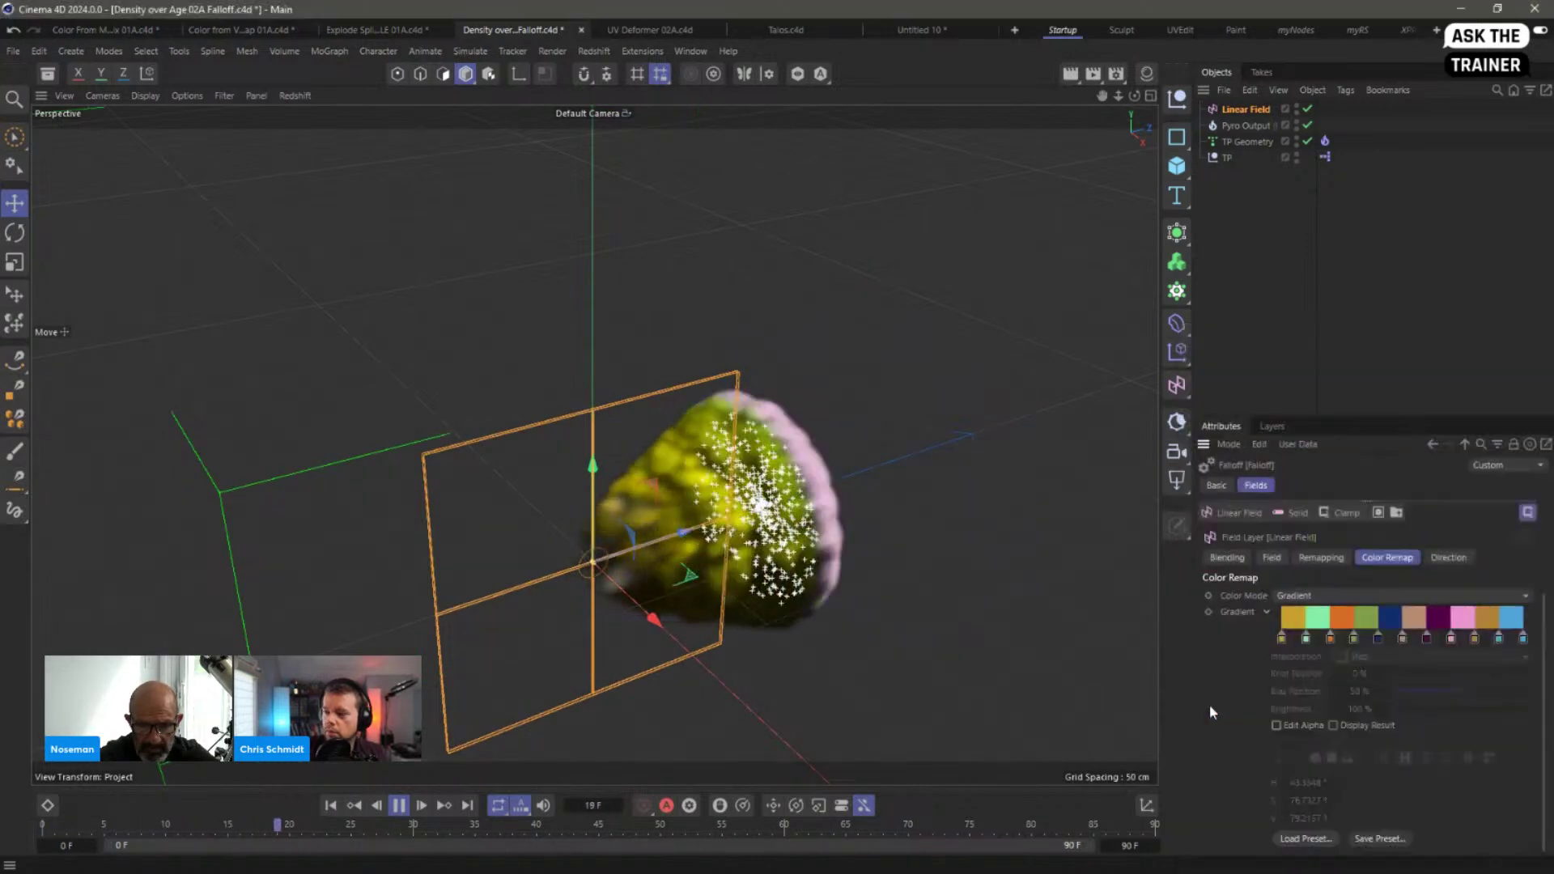
left_click(329, 808)
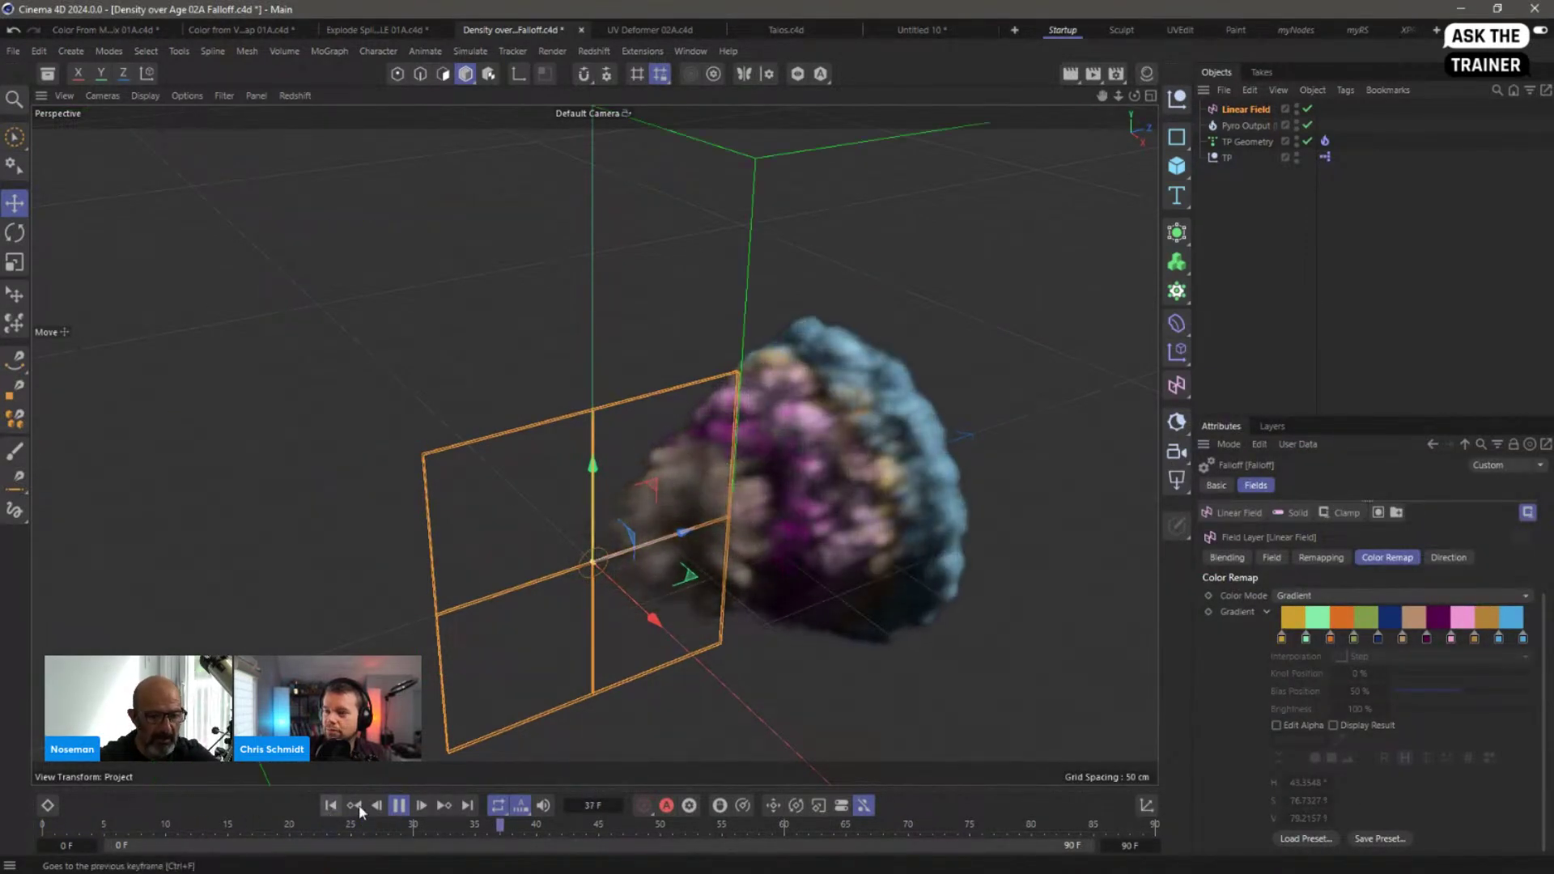
left_click(399, 805)
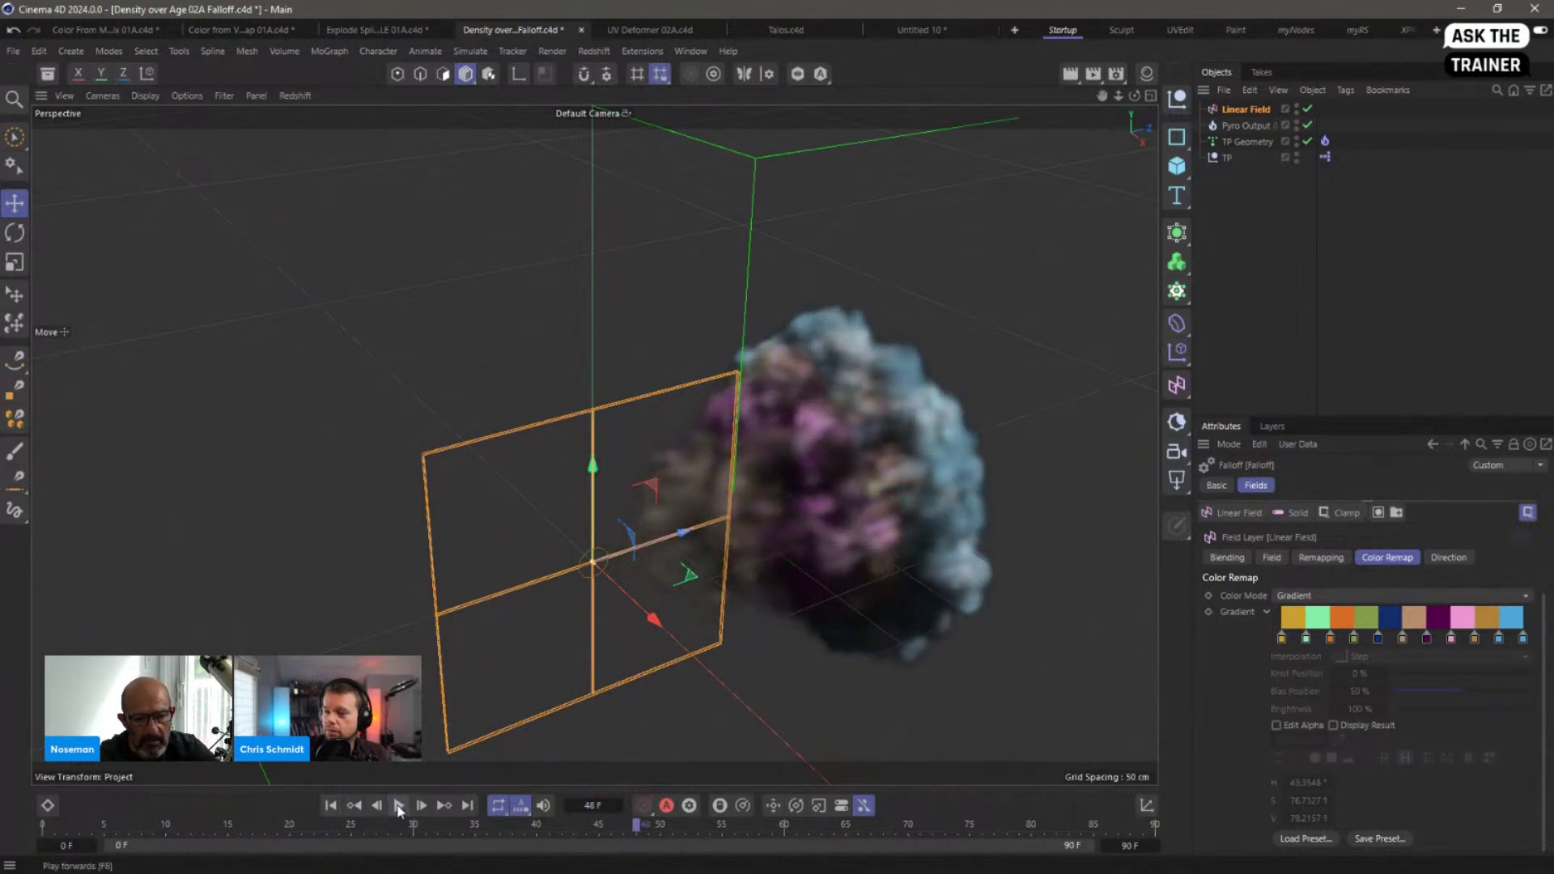
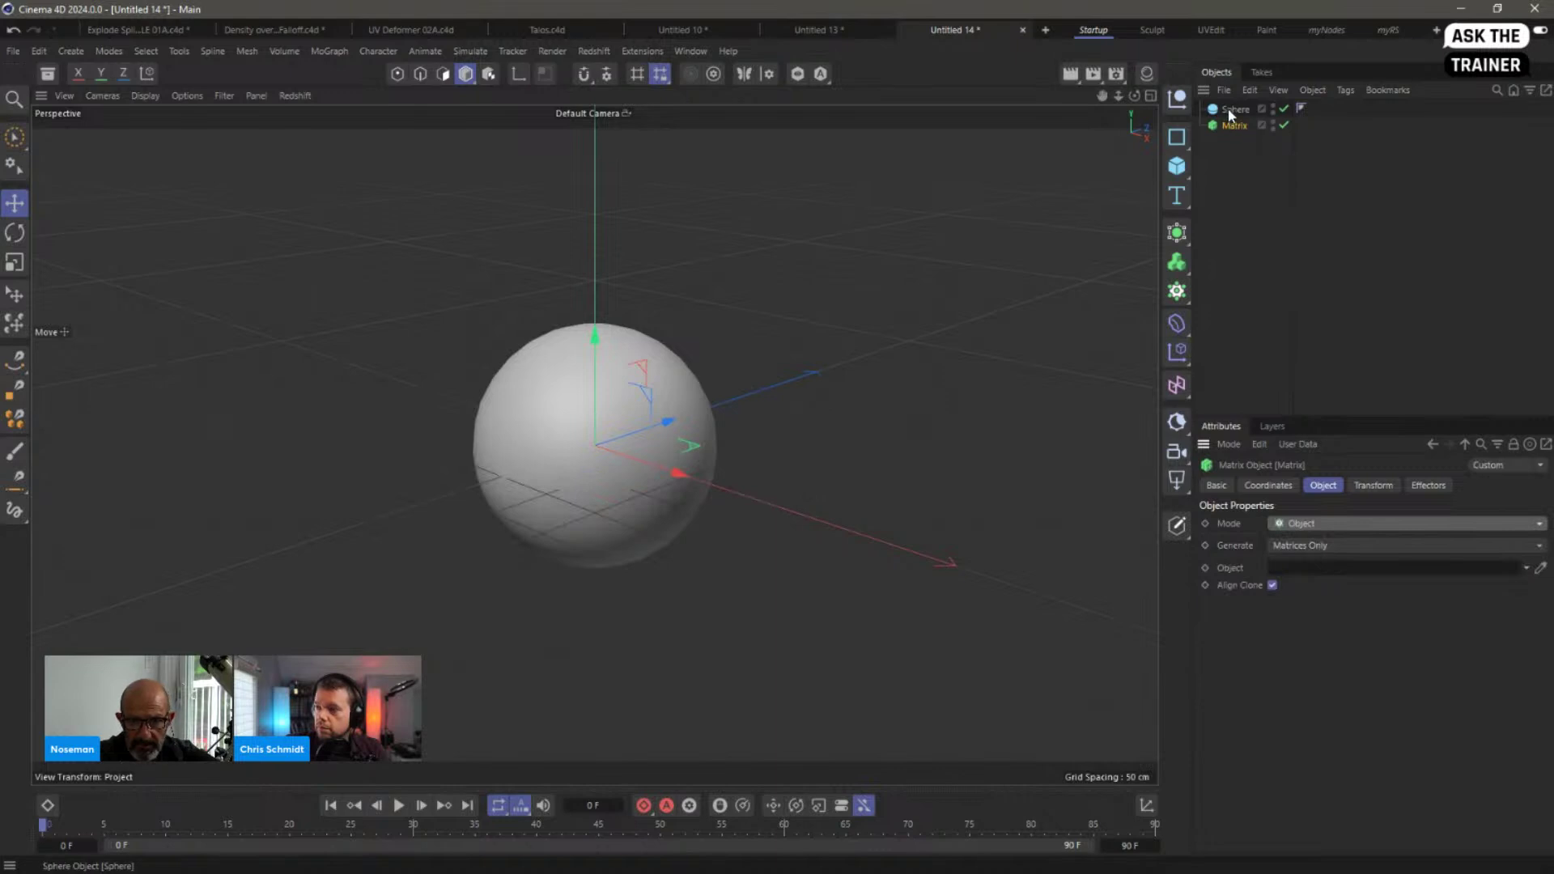
Step: Distribute the Matrix object over the Sphere and add a Plain effector to the Matrix
left_click_drag(1229, 114, 1329, 572)
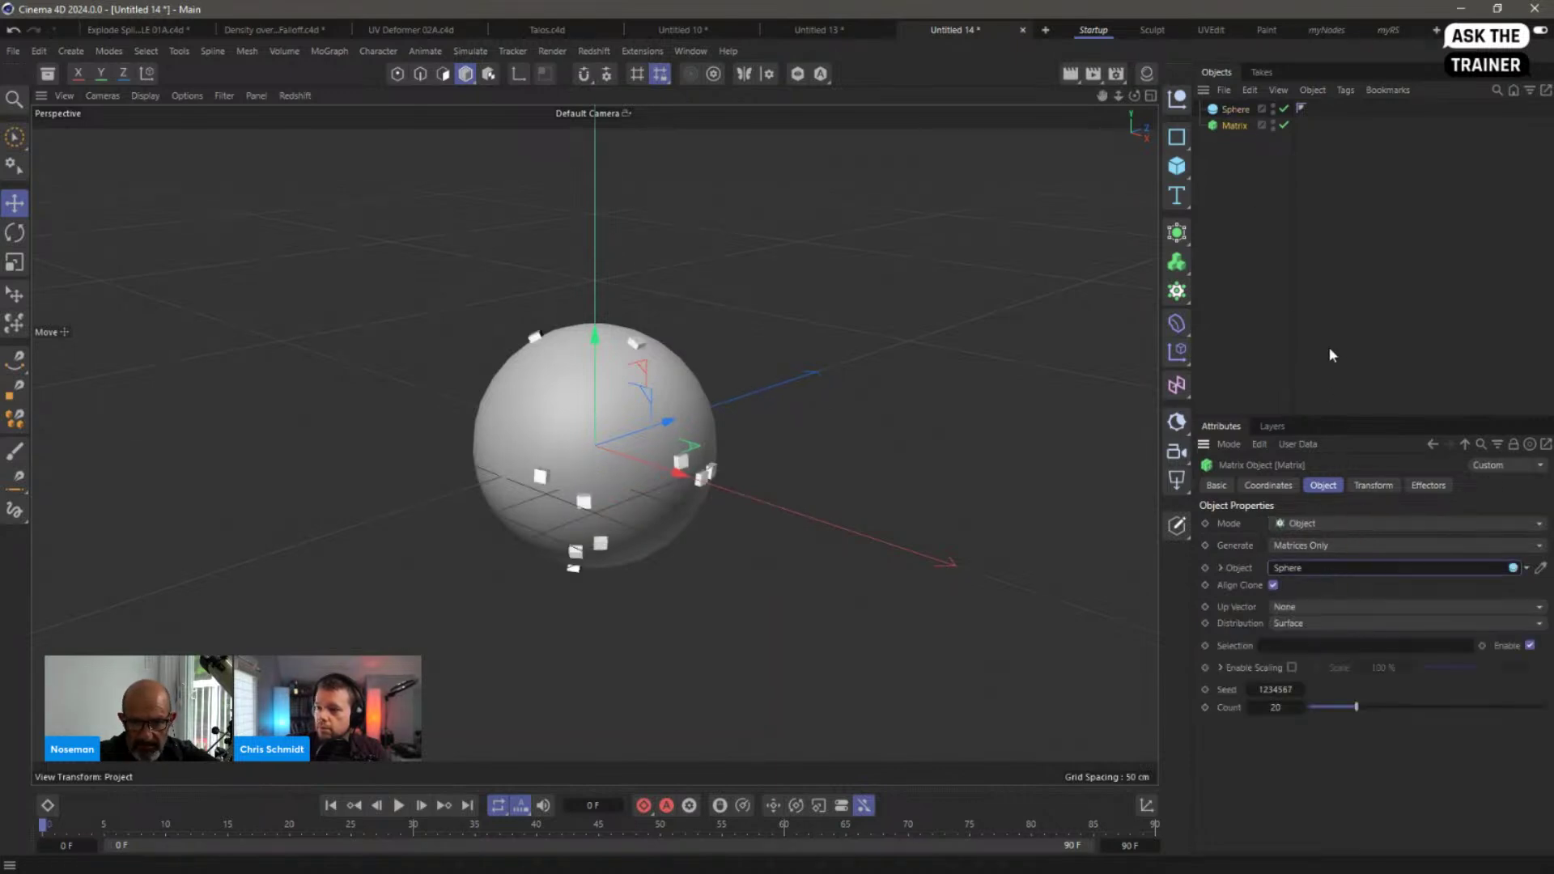
left_click(1285, 279)
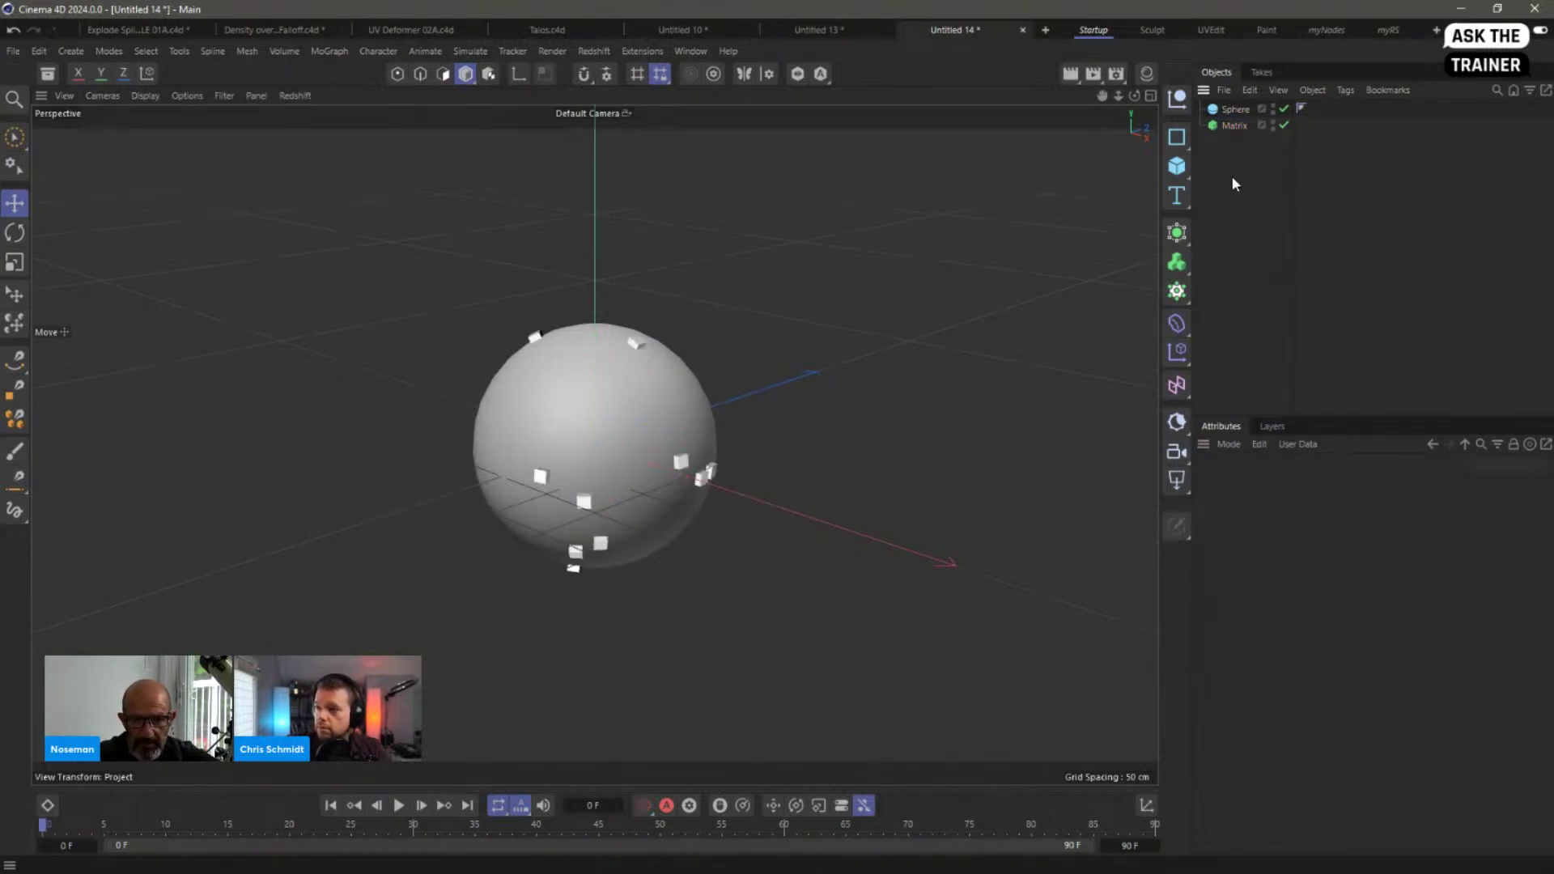
left_click(1225, 131)
left_click(330, 51)
mouse_move(381, 82)
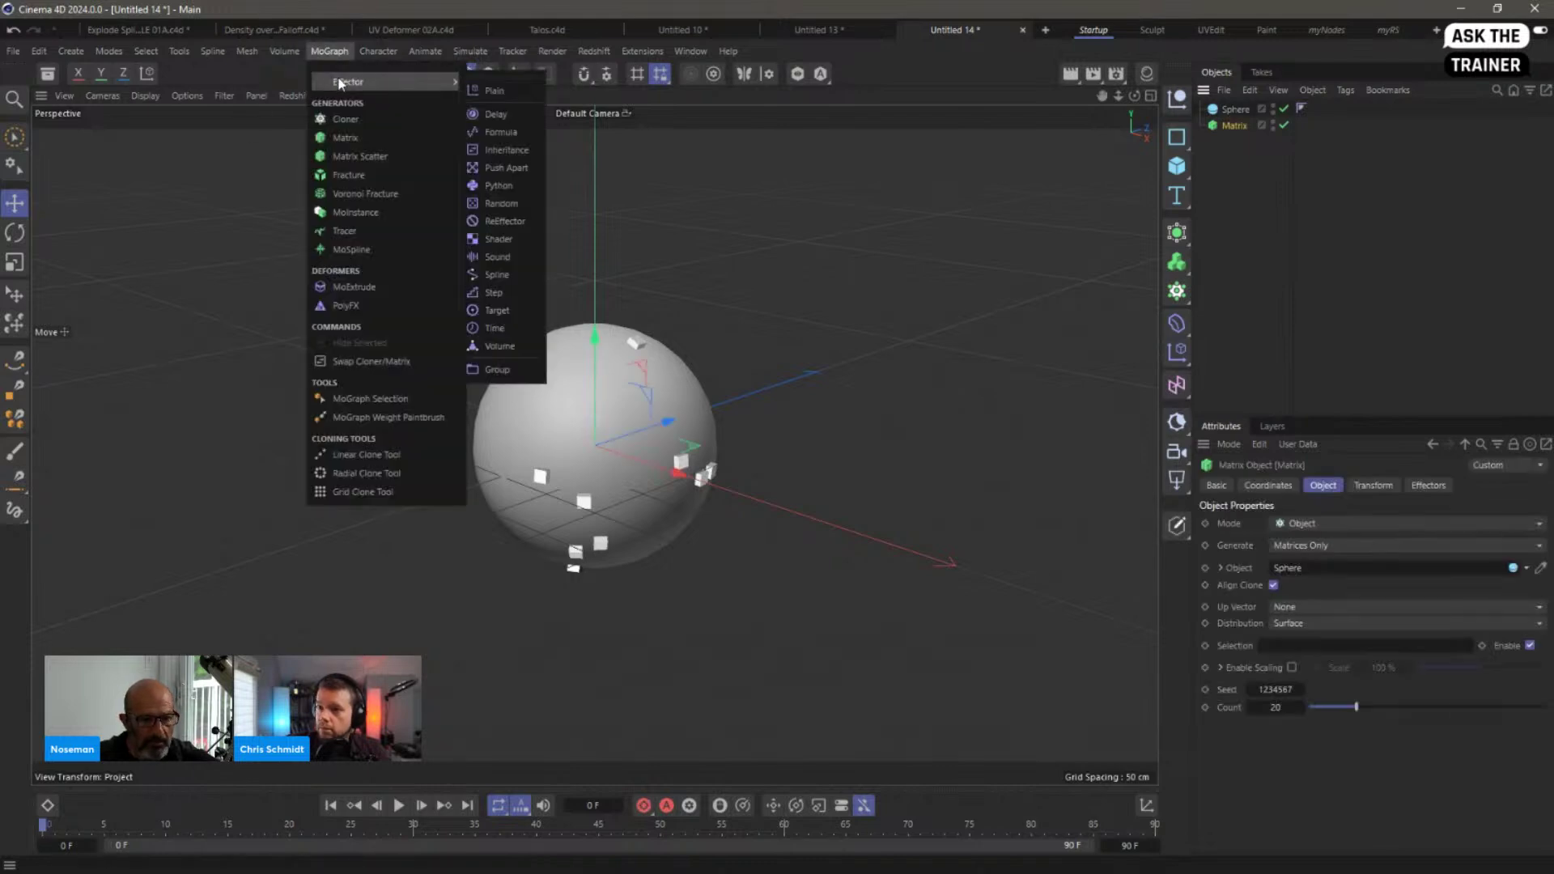
left_click(495, 91)
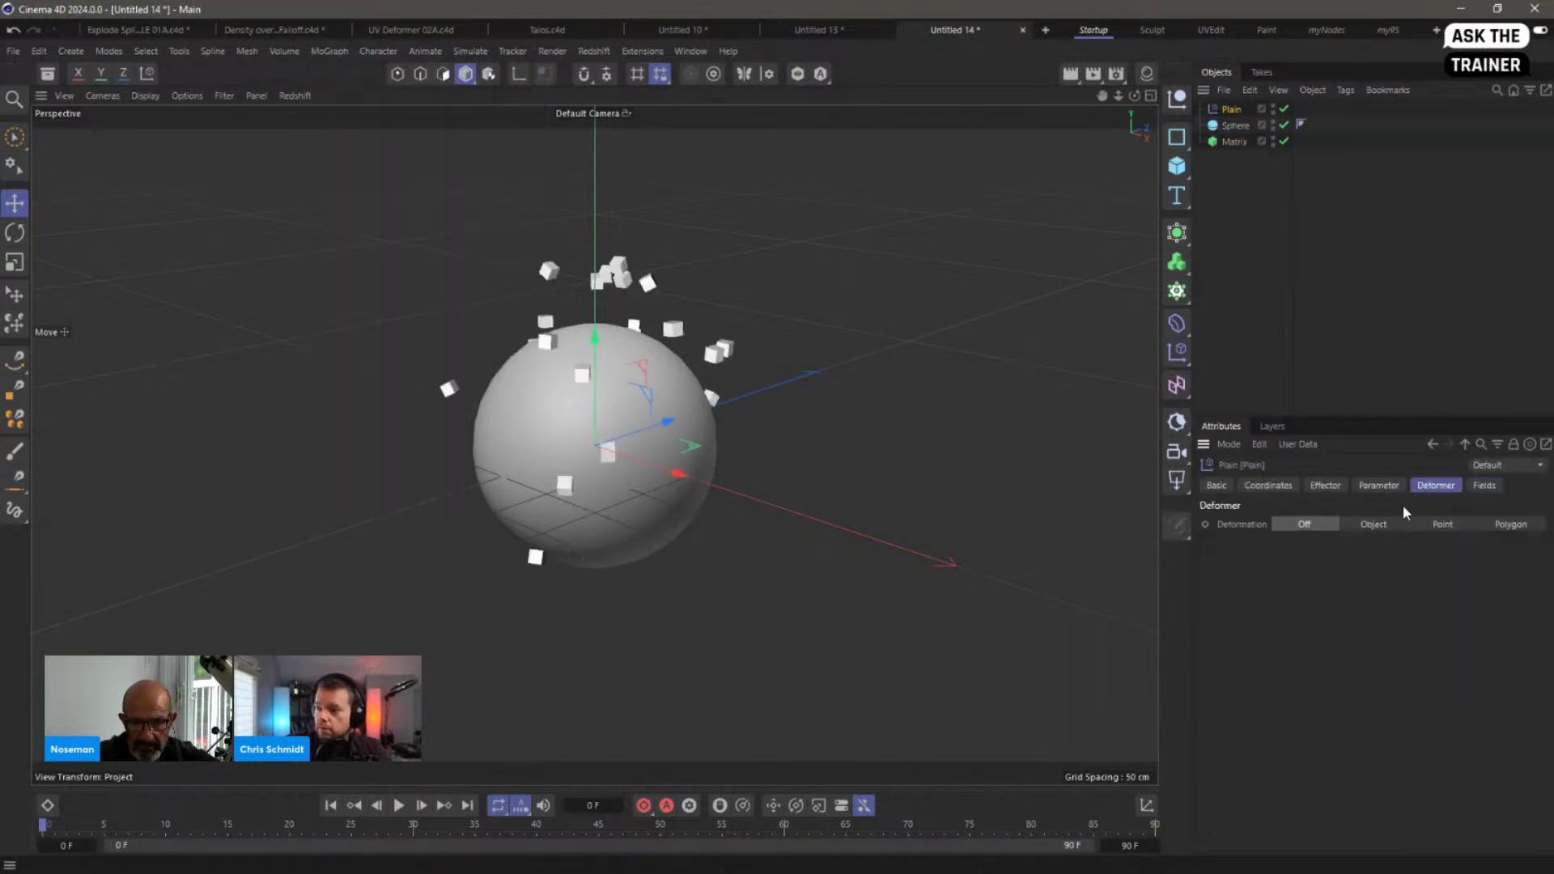
Step: Set the Plain effector's position offset to 0 cm in Y and 100 cm in Z
left_click(1378, 487)
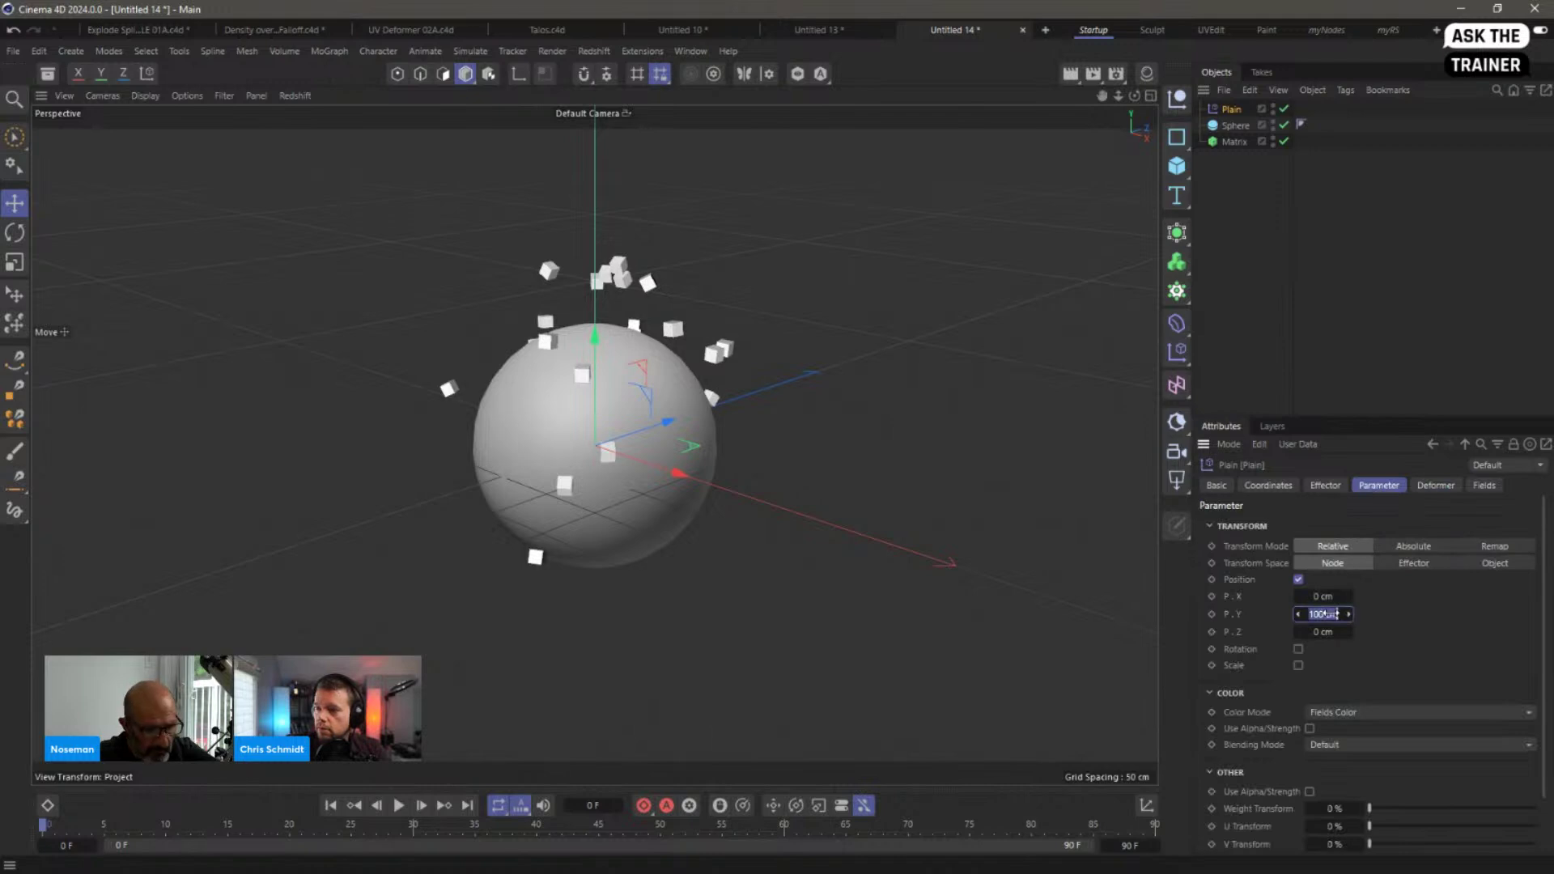
type("0")
key("Tab")
left_click_drag(1327, 632, 1378, 640)
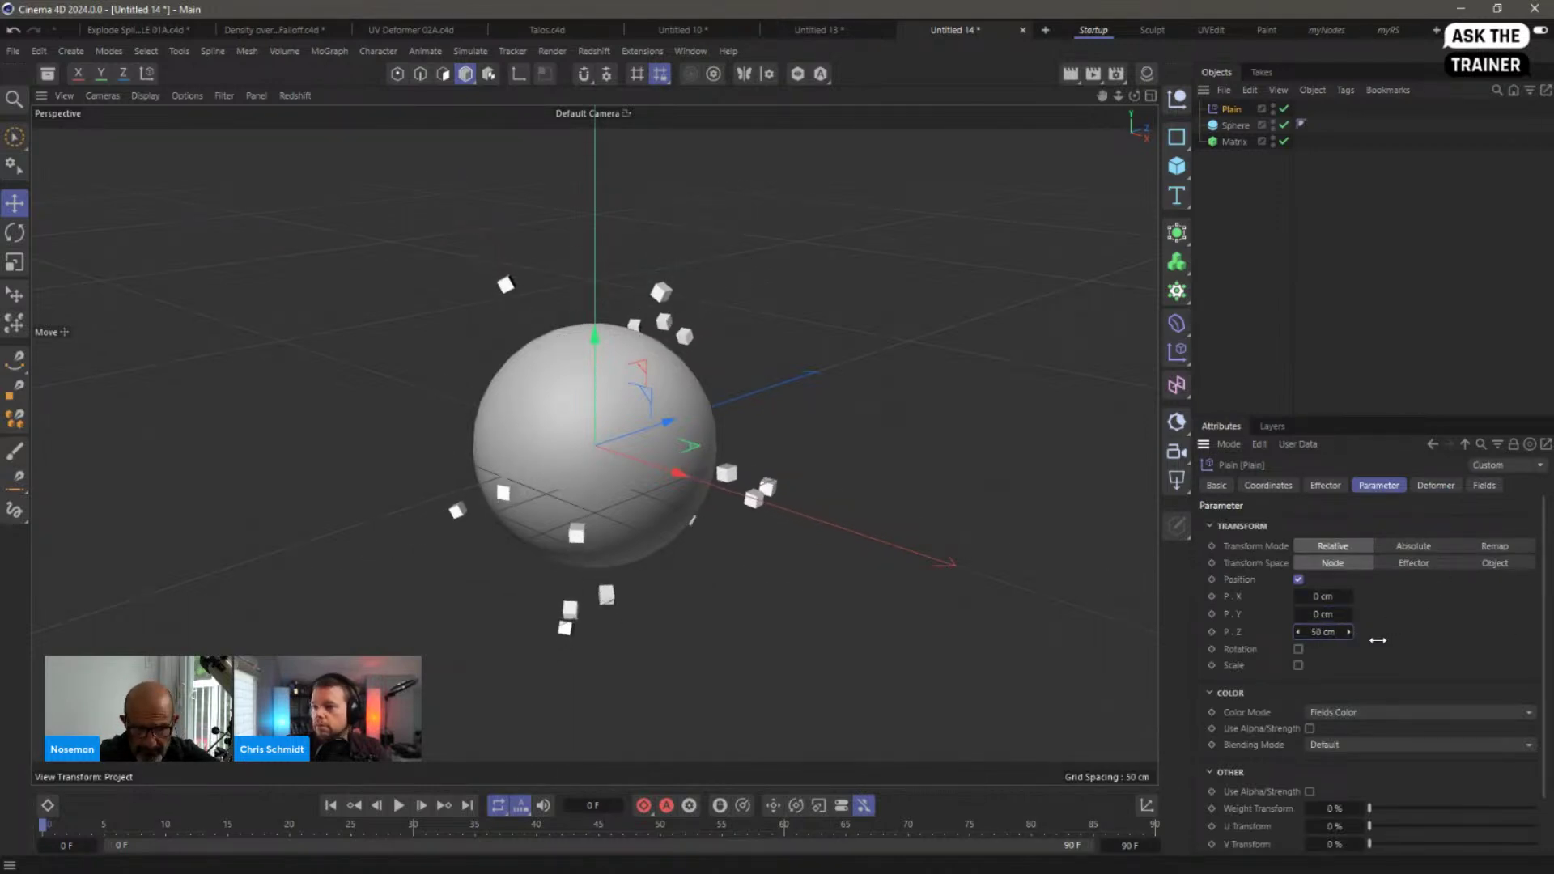
type("100")
key("Return")
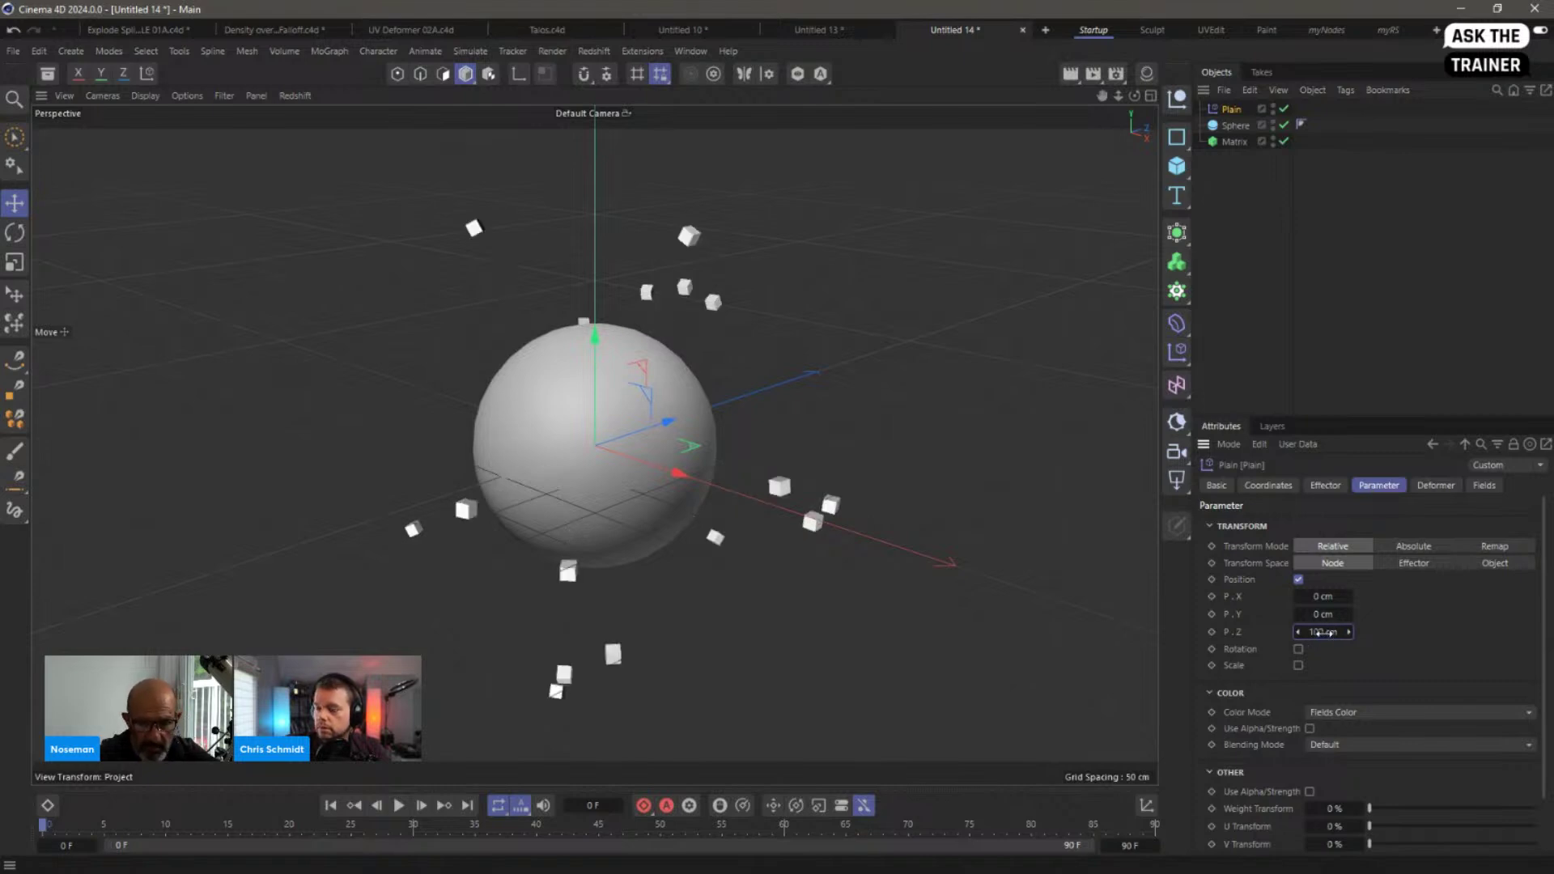
Step: Add a Time field layer to the Plain effector's fields
left_click(1486, 485)
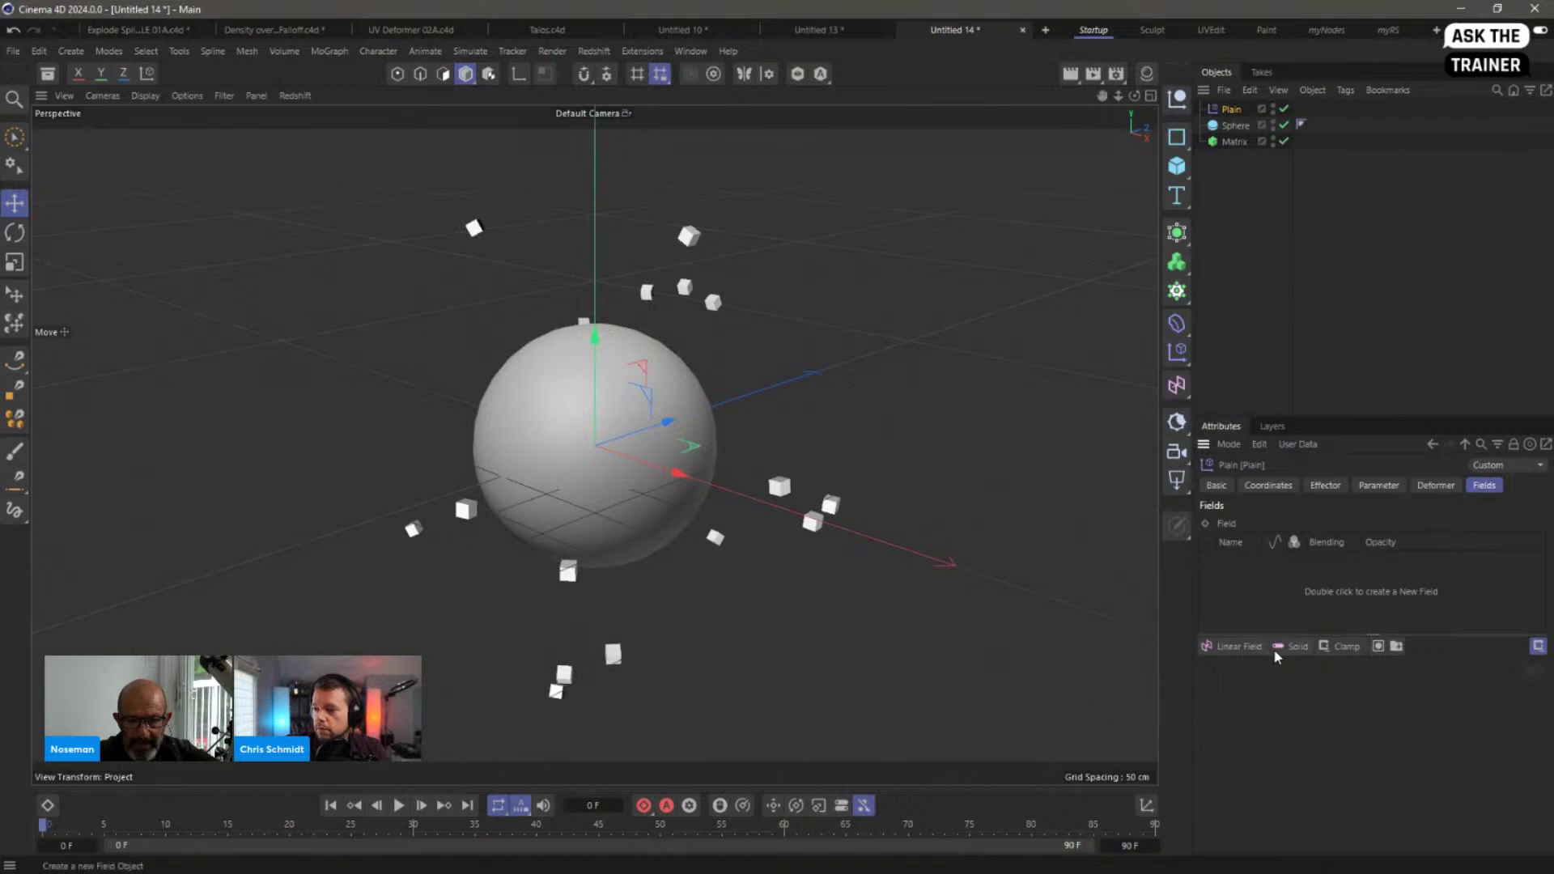
left_click(1251, 654)
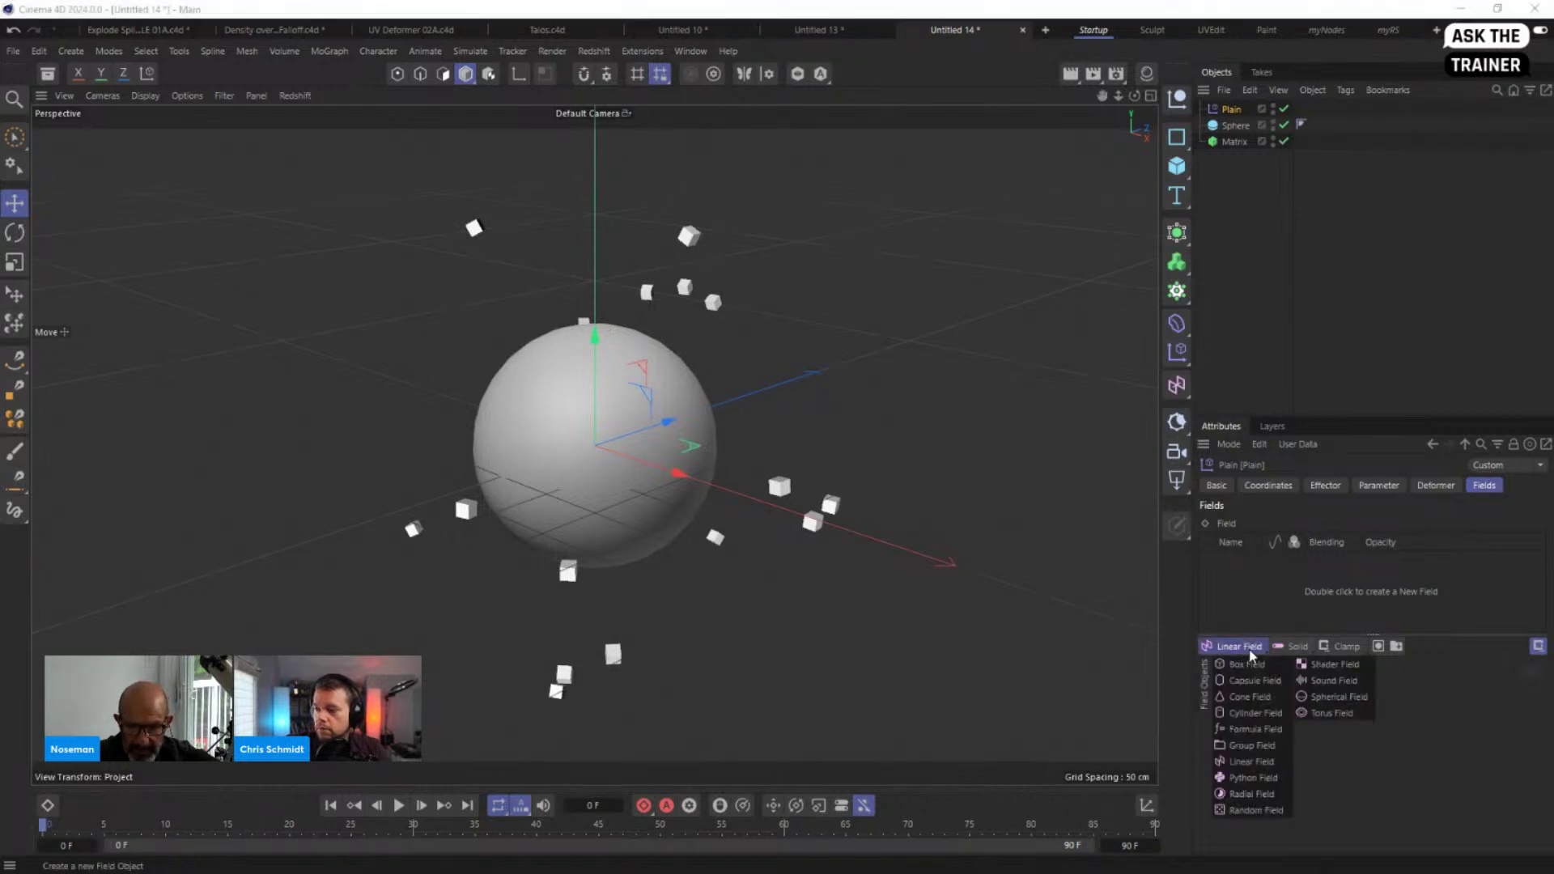
left_click(1293, 646)
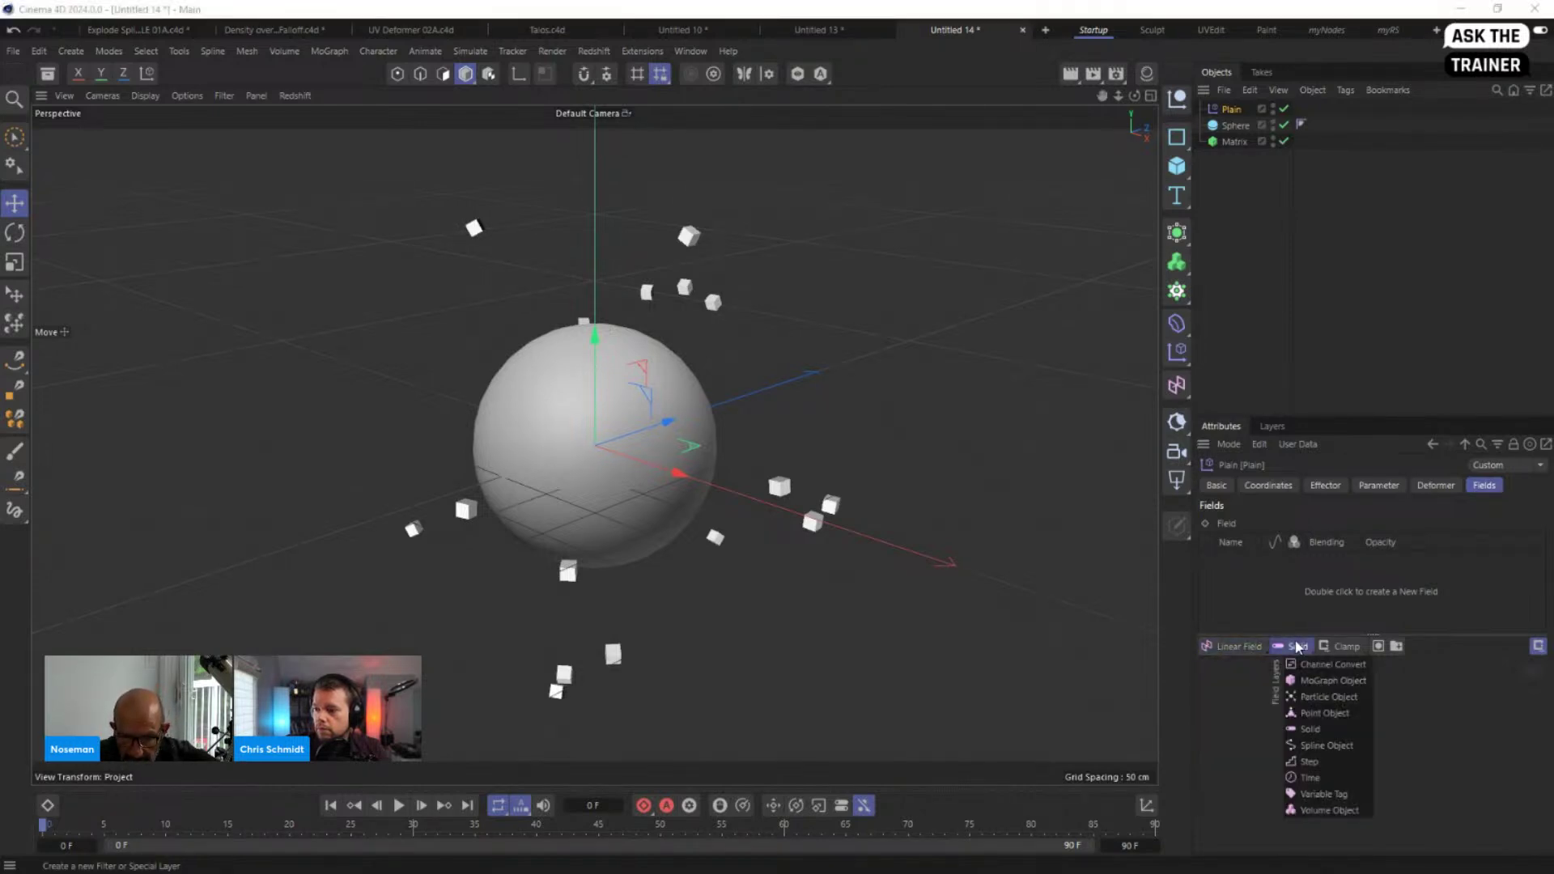
left_click(1310, 778)
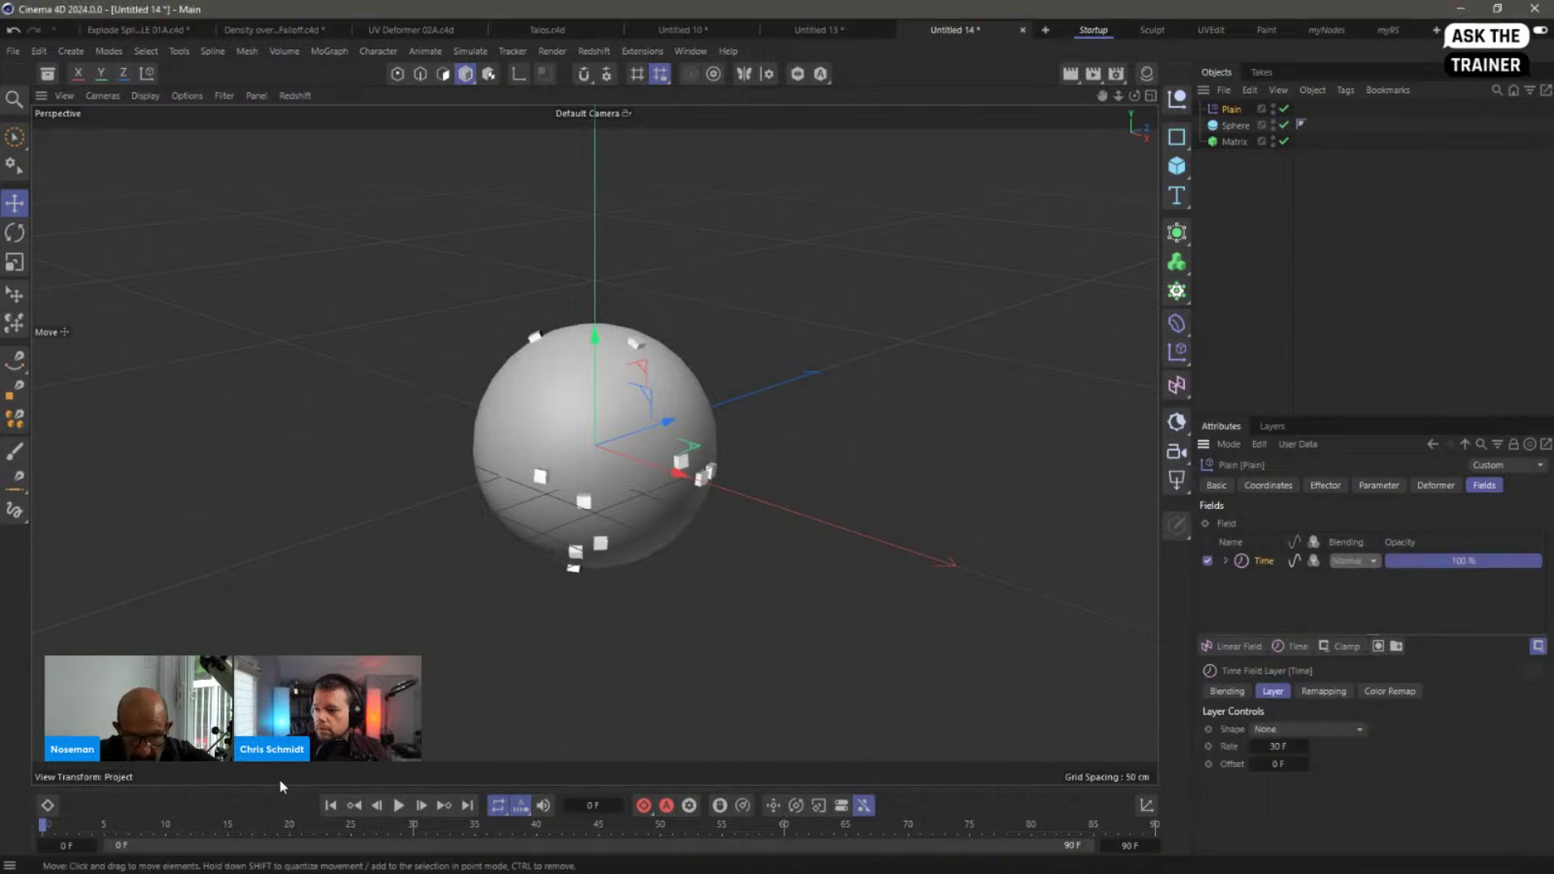
Step: Play the animation to watch the matrices fly outward, and extend the project length to 90000 frames
left_click(399, 806)
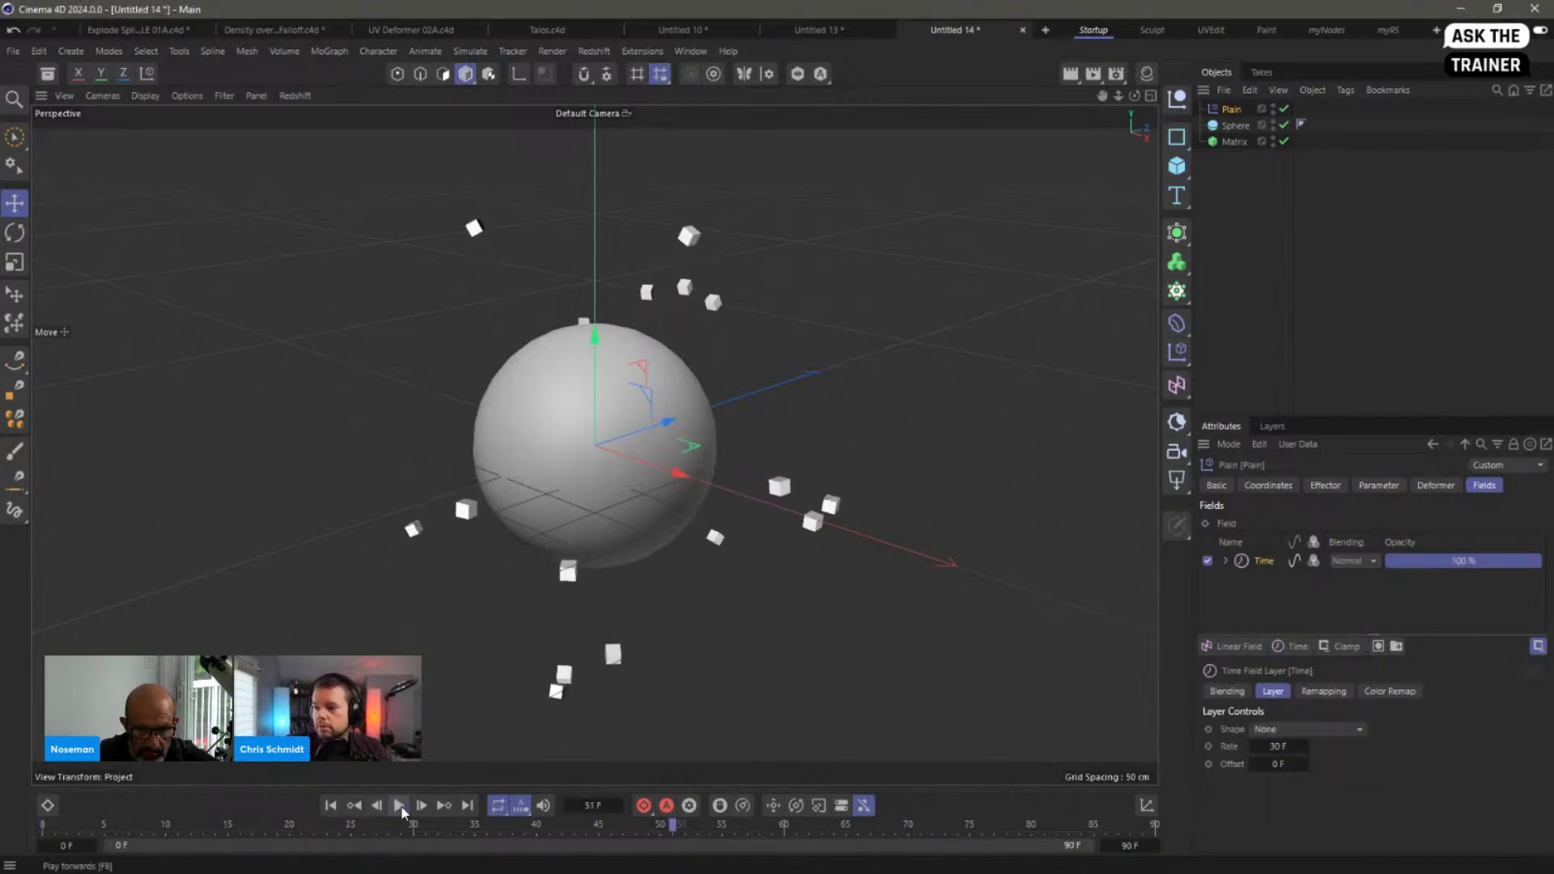
left_click(332, 806)
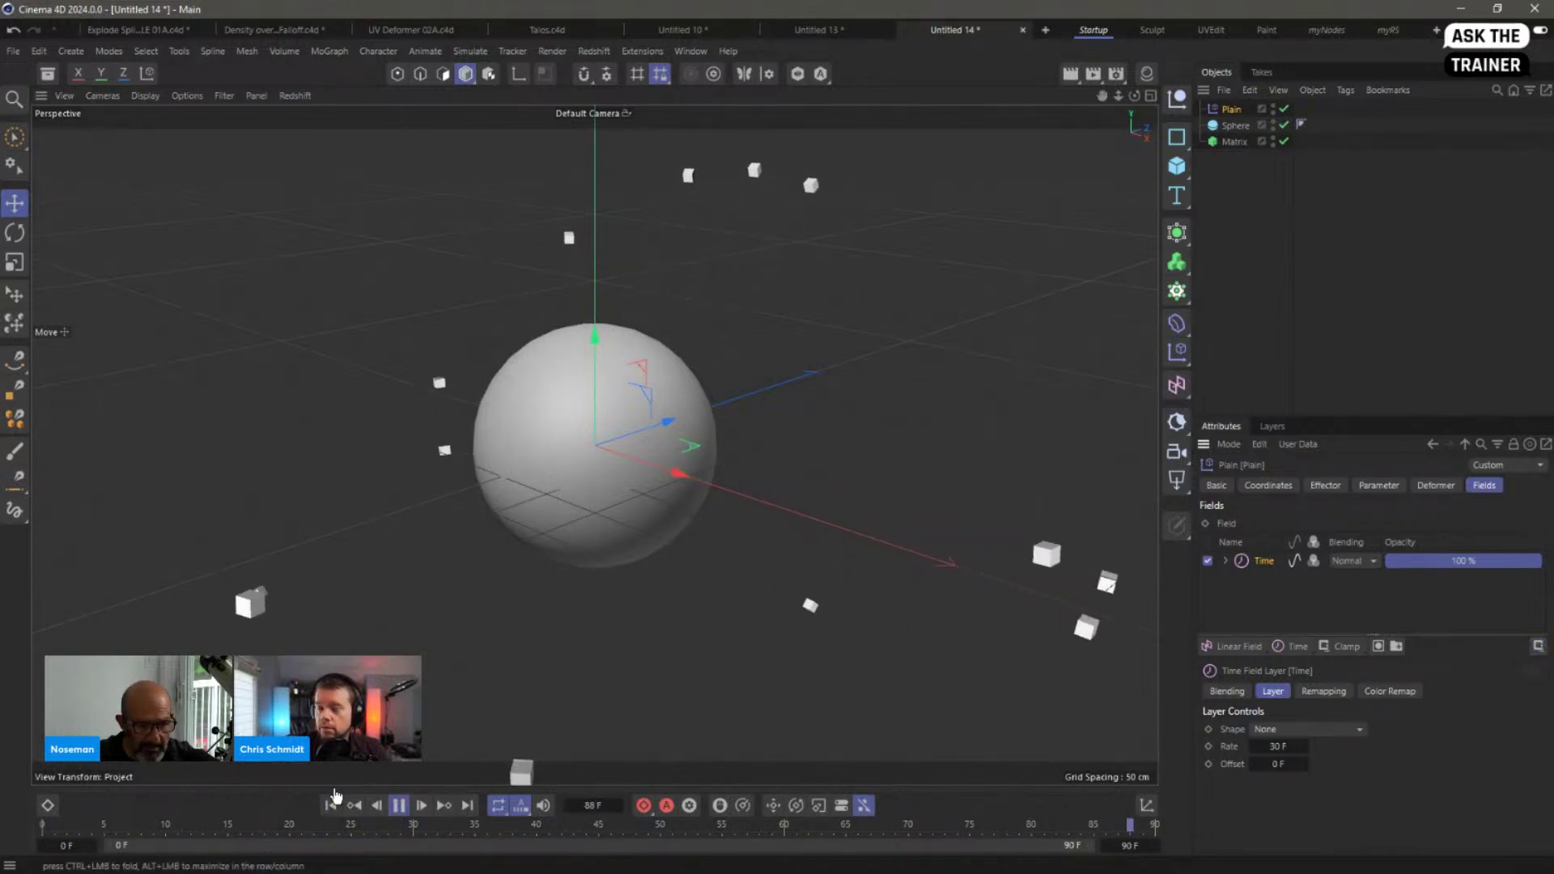
scroll(466, 616, "down", 5)
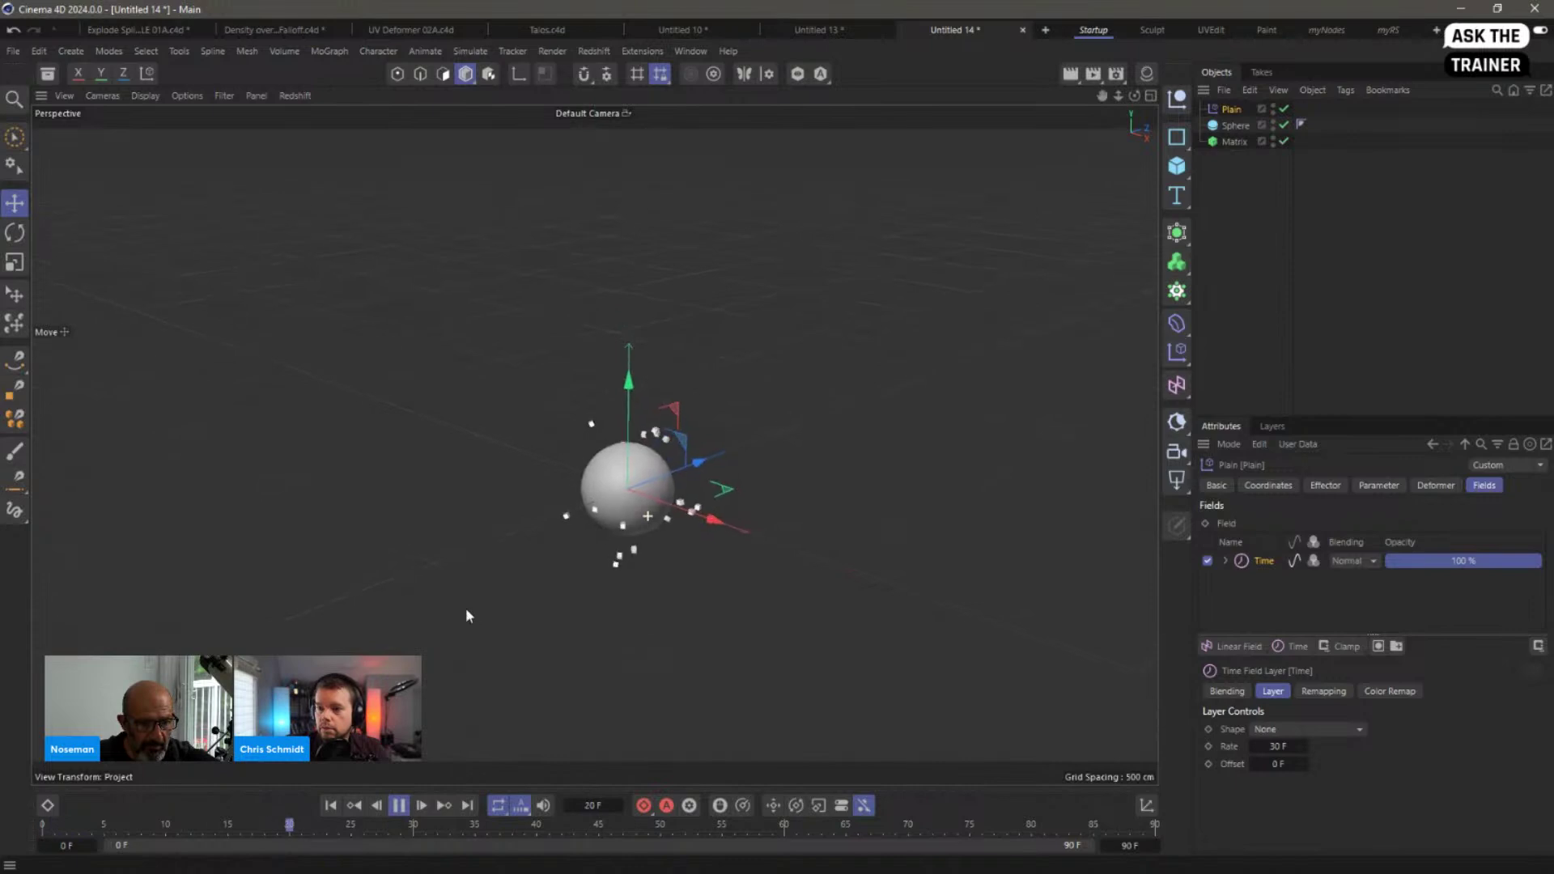
scroll(593, 566, "down", 5)
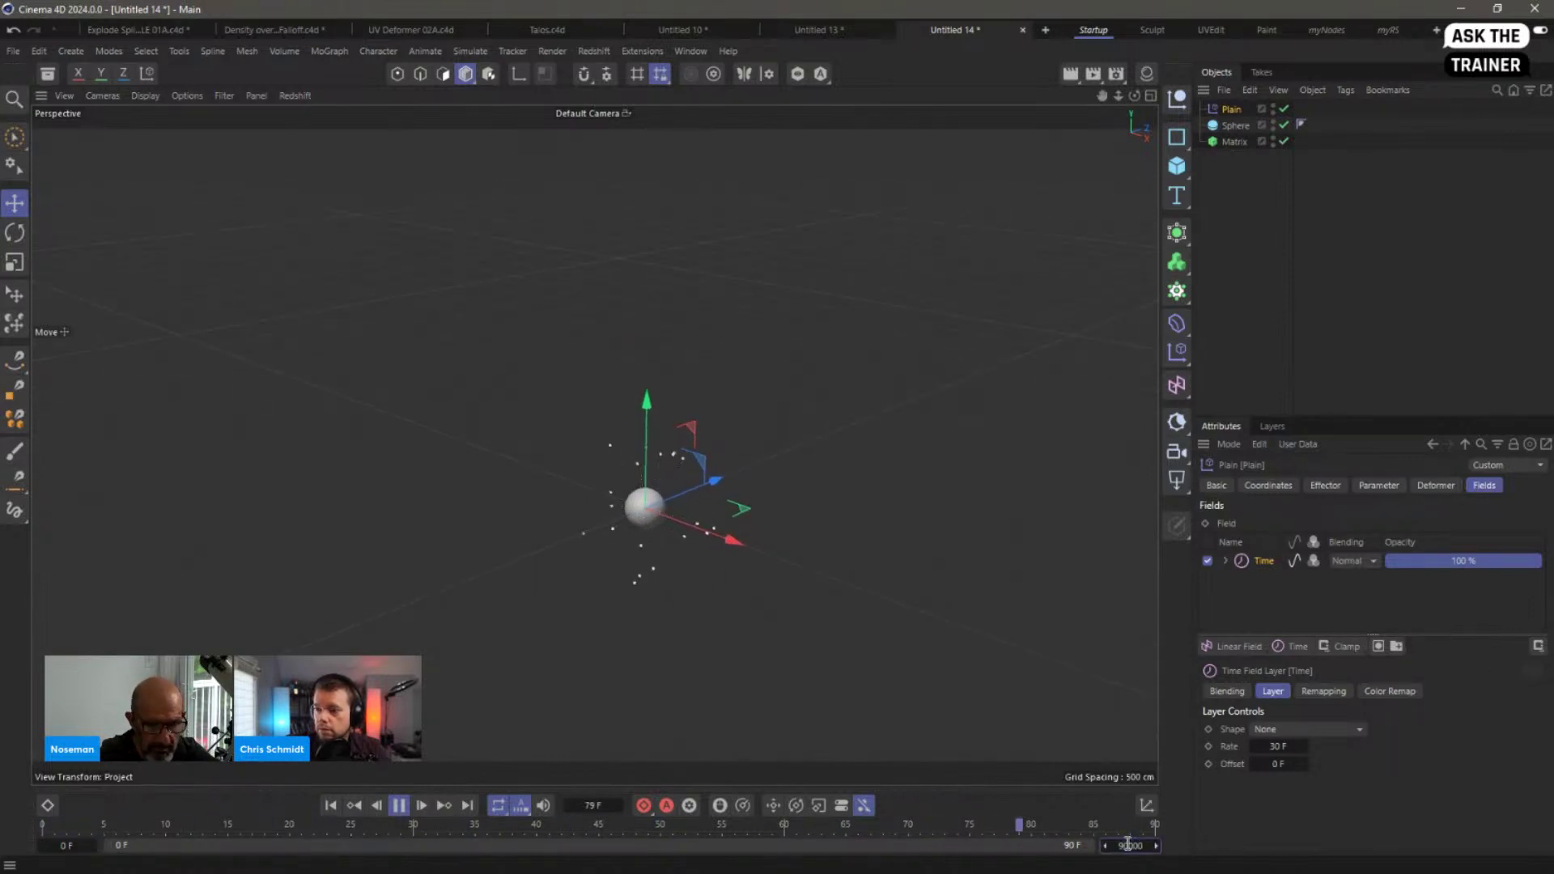
key("Return")
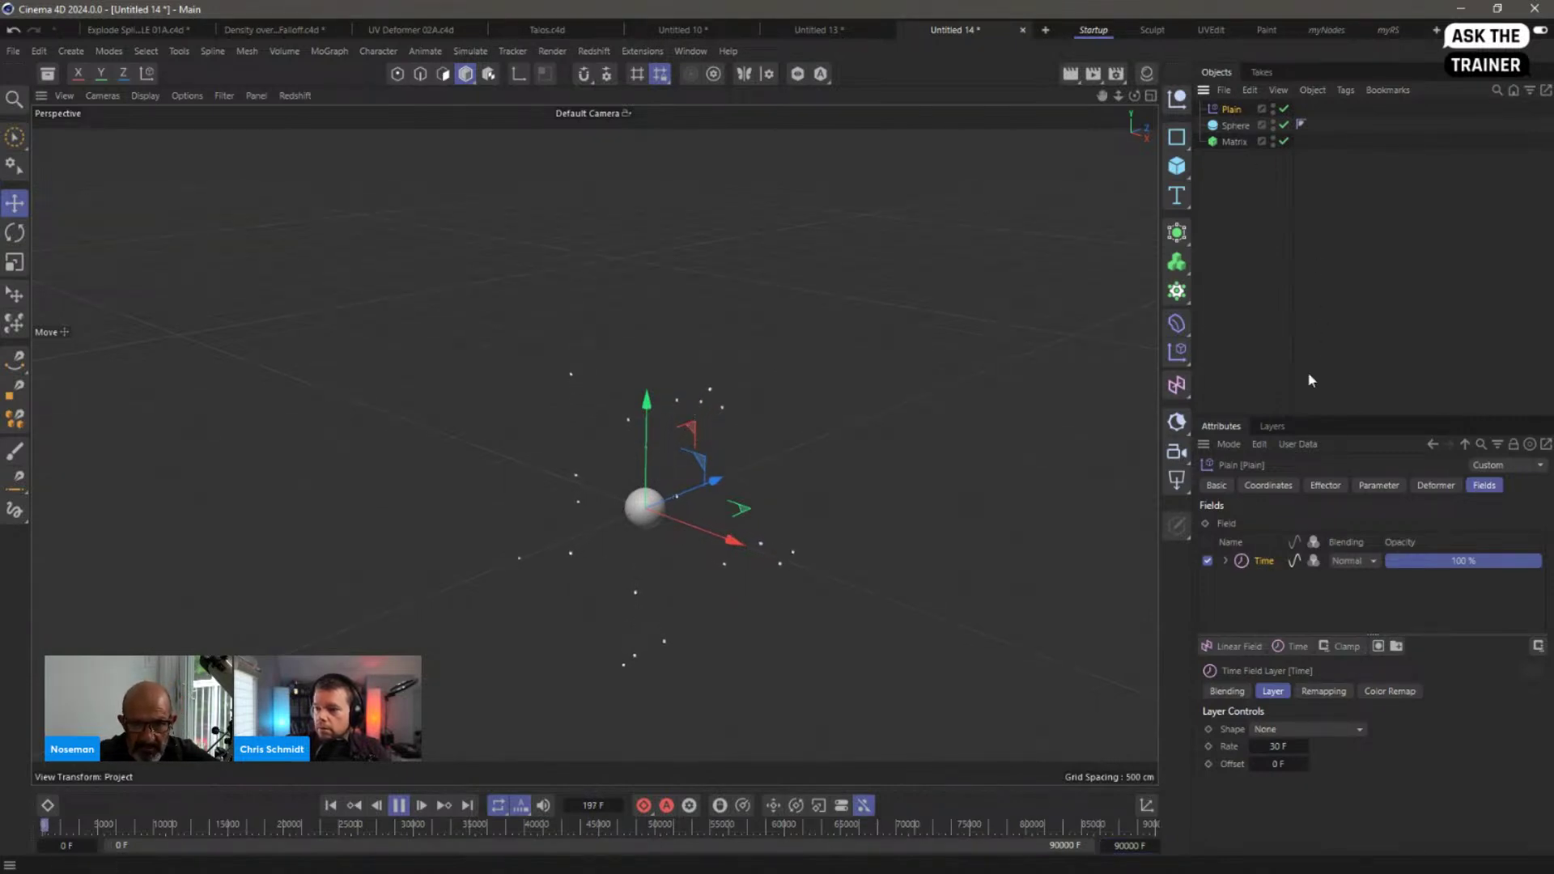
Step: Set the Plain effector's Z position offset to 1000 cm and replay the animation from the start
left_click(1378, 485)
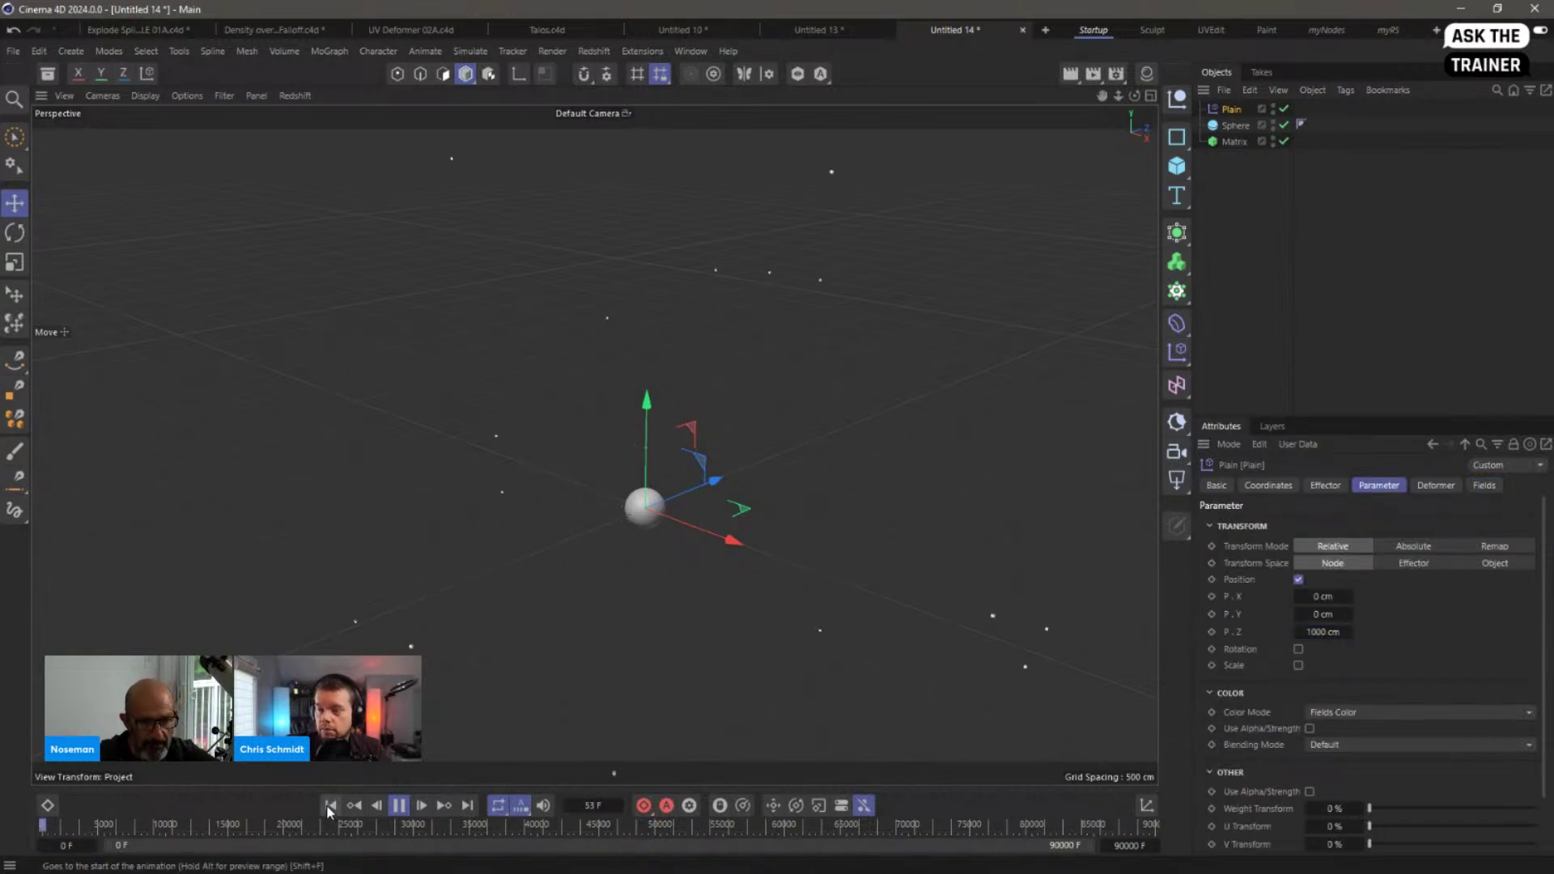
left_click(396, 813)
left_click(331, 806)
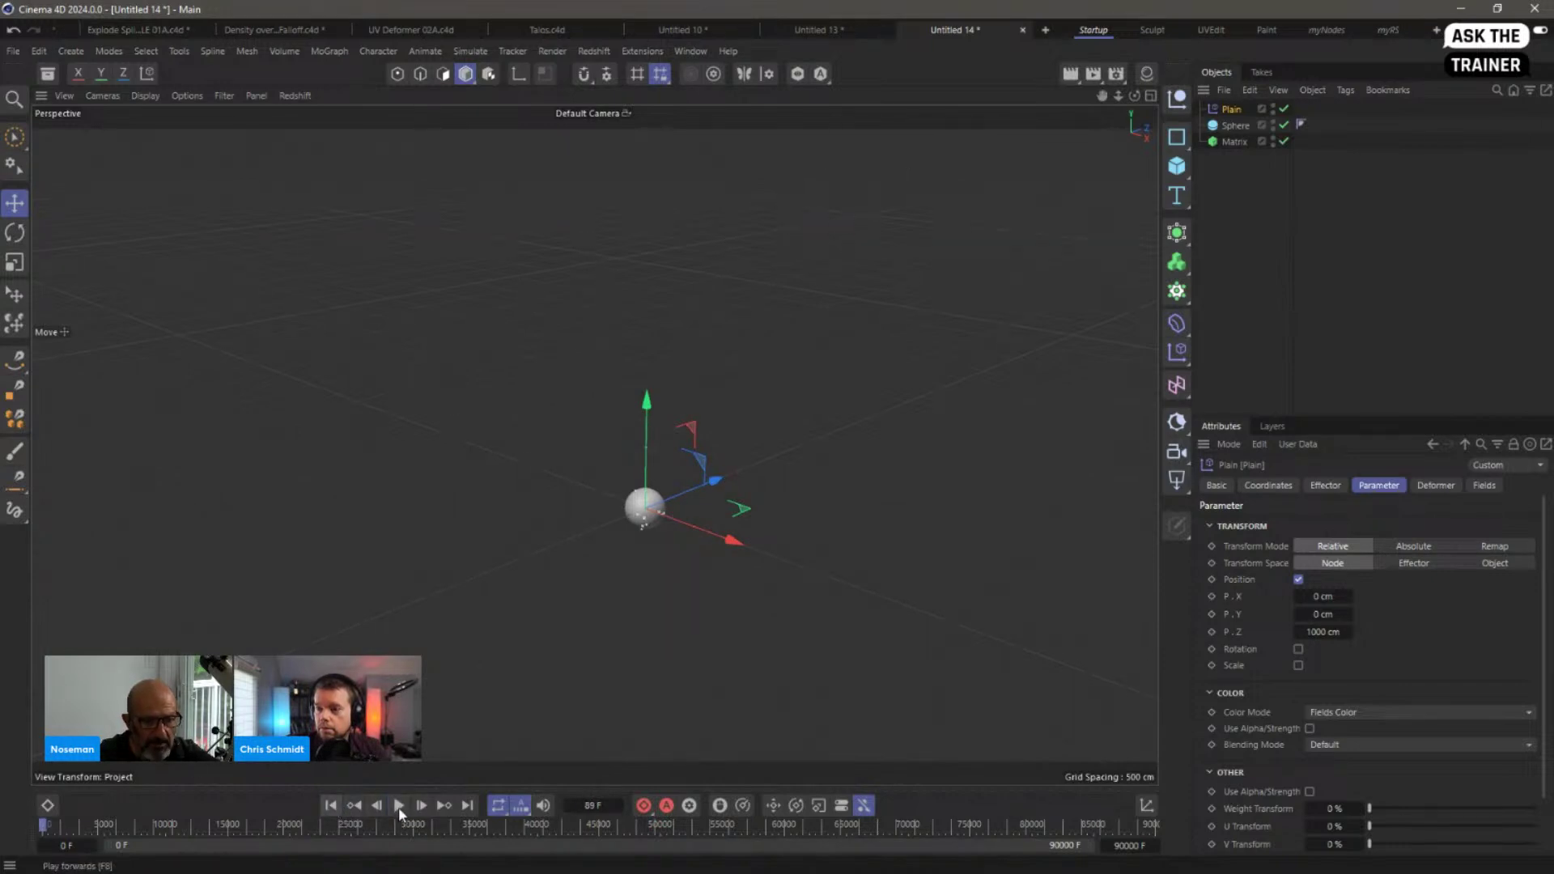
left_click(397, 806)
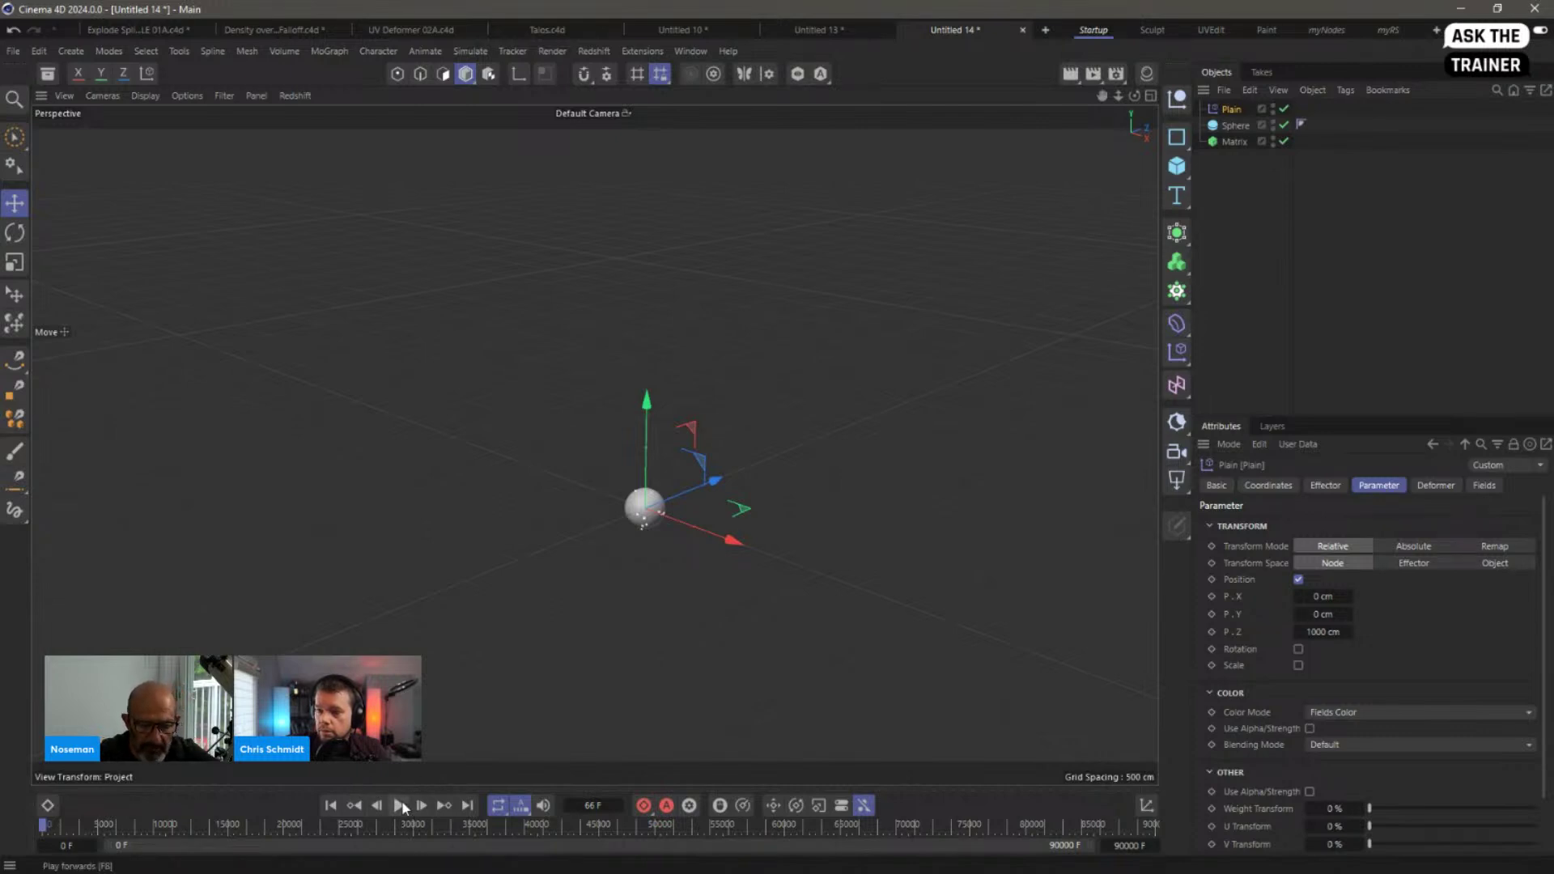
Step: Raise the Matrix object's count to 8893 and play the animation briefly
left_click(1234, 141)
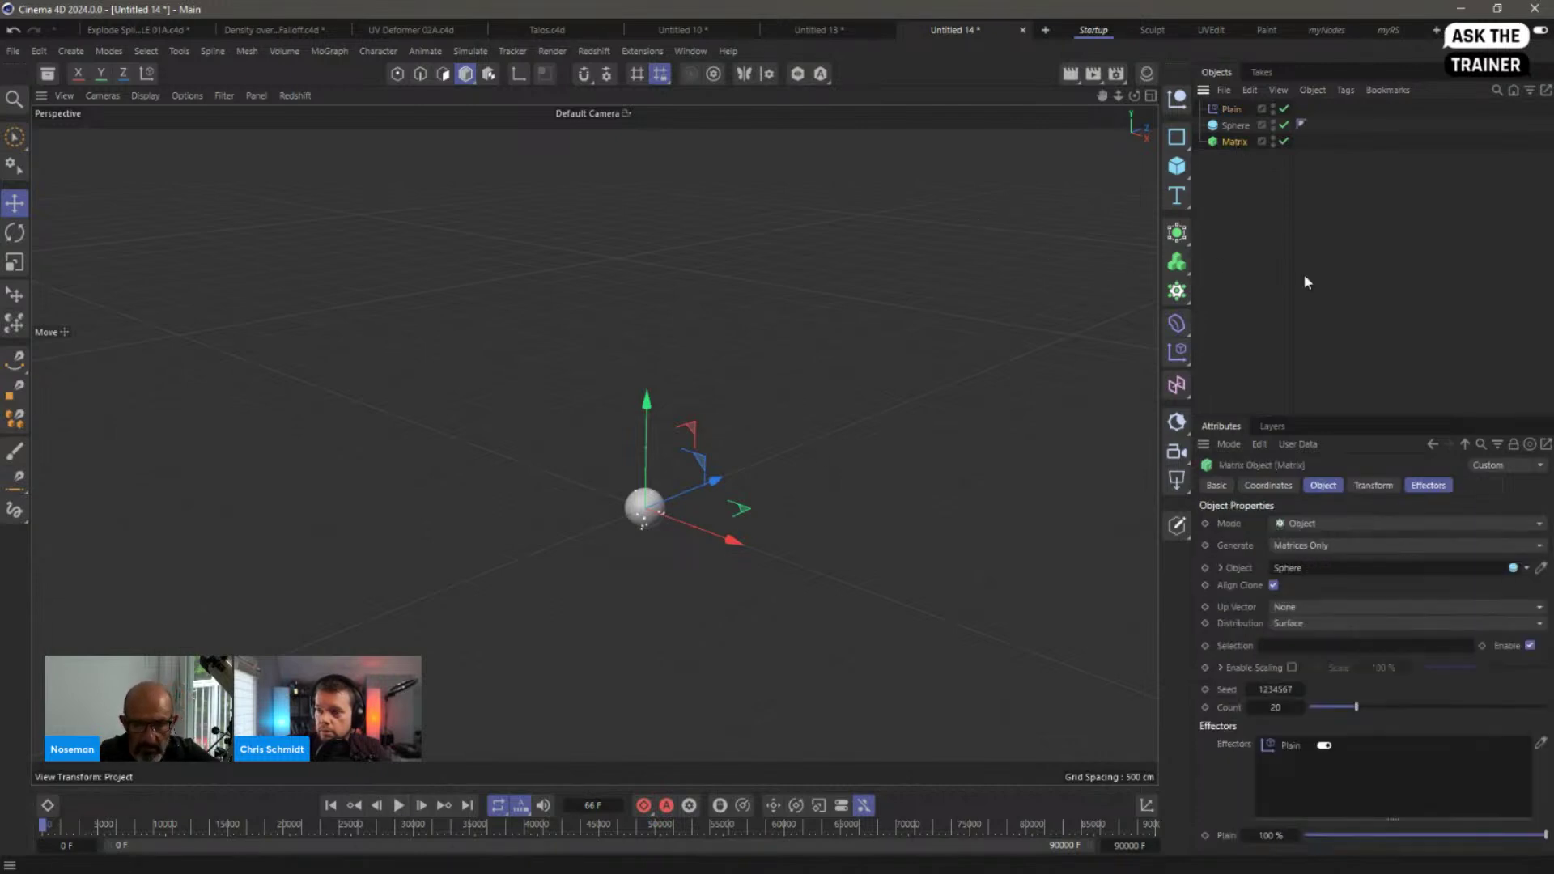
left_click_drag(1279, 714, 1416, 709)
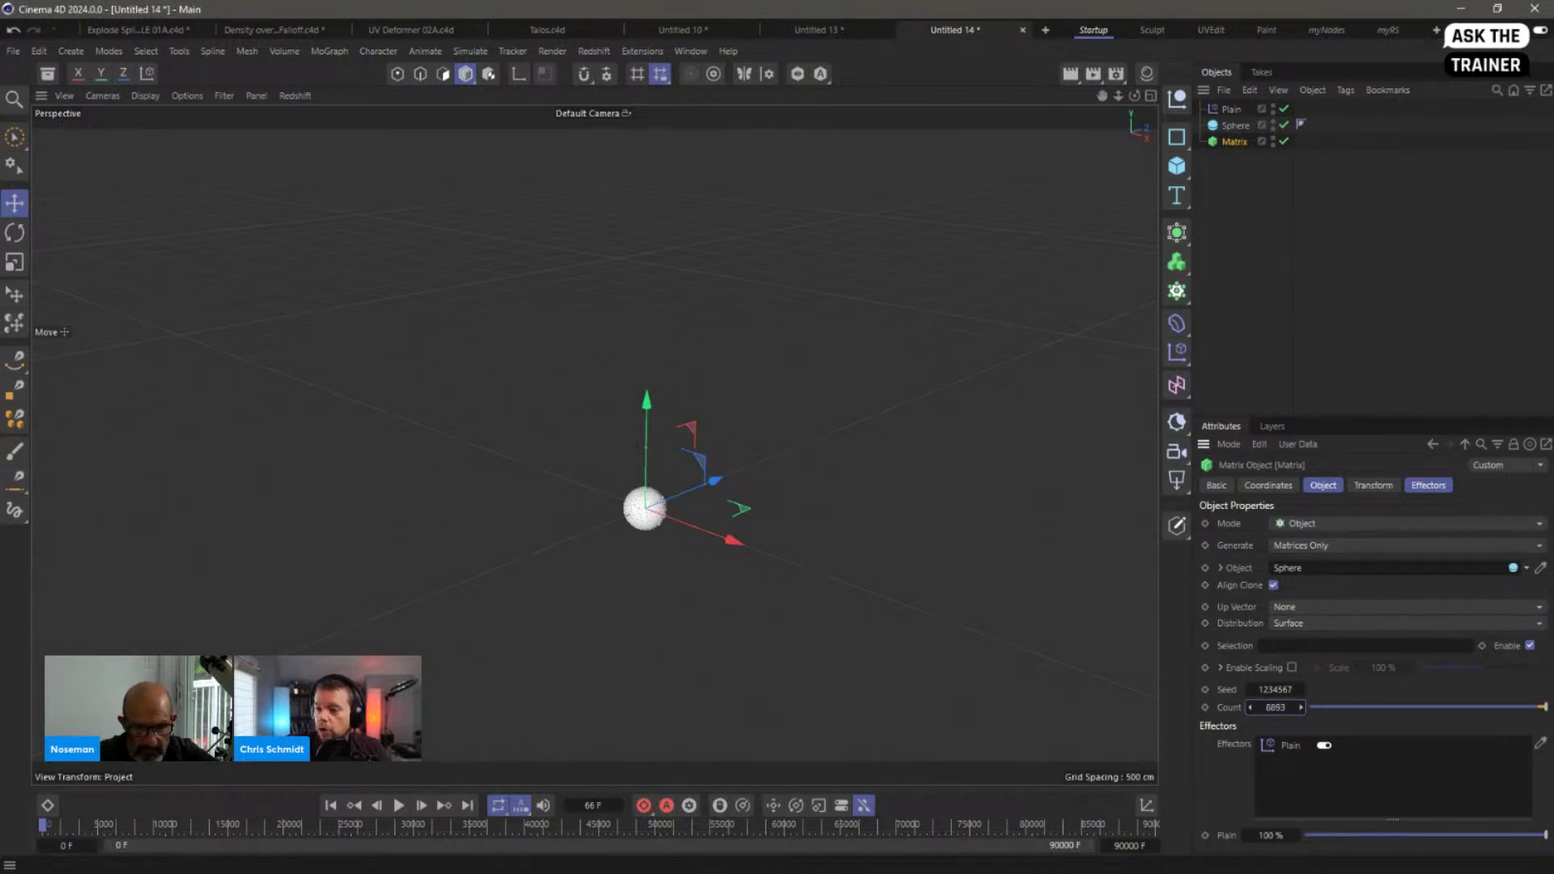
left_click(399, 806)
left_click(403, 806)
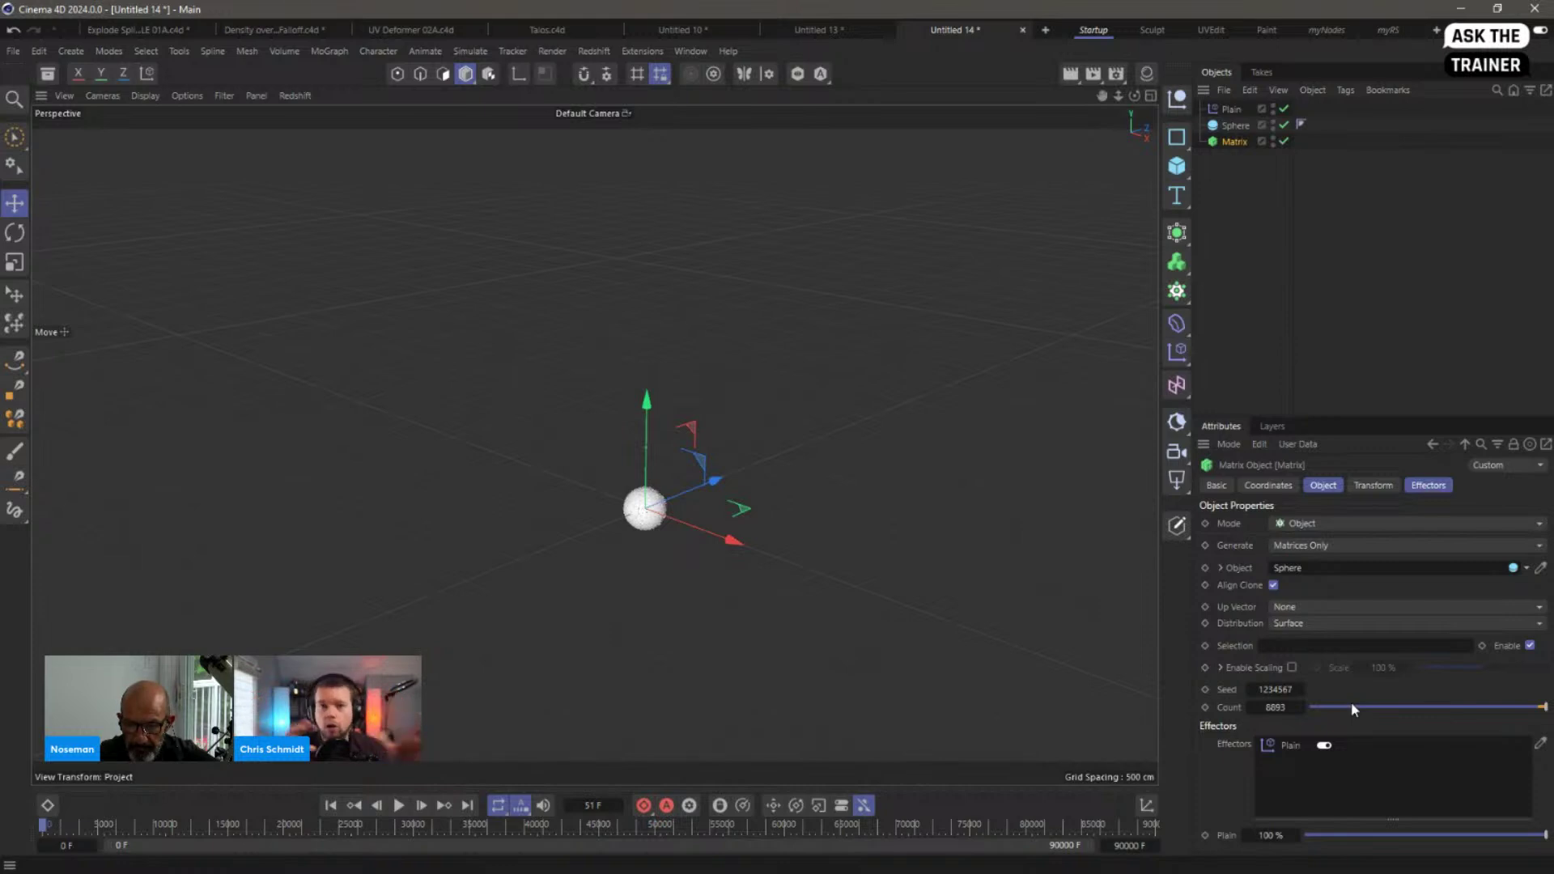
Step: Keyframe the Matrix count from 11 at frame 0 to 17161 at frame 8640, and play the animation from the start
mouse_move(1352, 706)
left_mouse_down()
mouse_move(1304, 706)
mouse_move(1336, 717)
left_mouse_up()
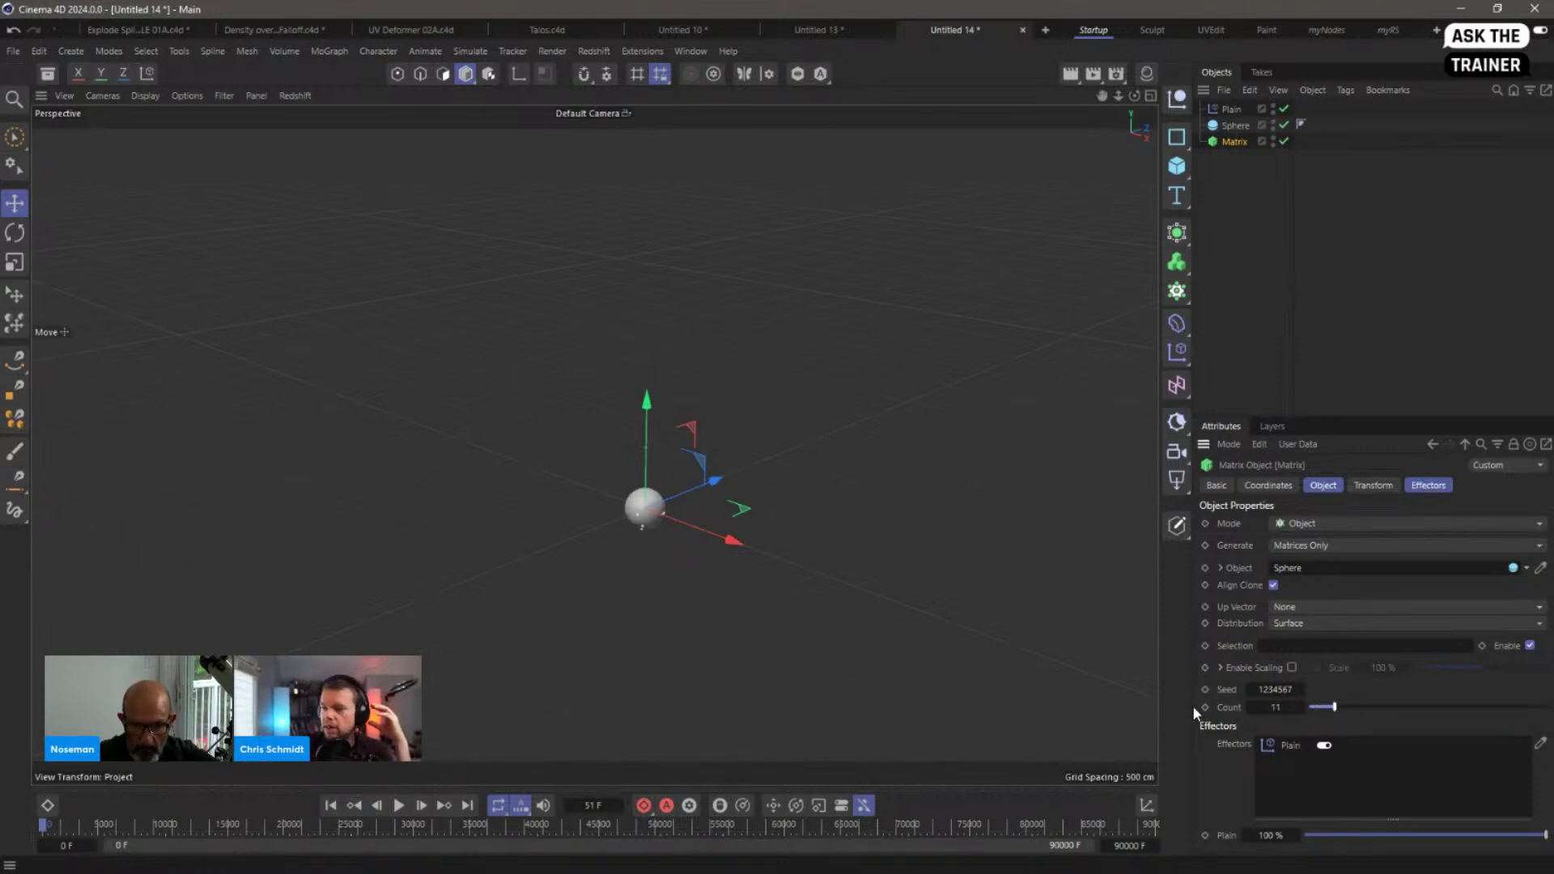
left_click(122, 826)
left_click_drag(121, 826, 148, 826)
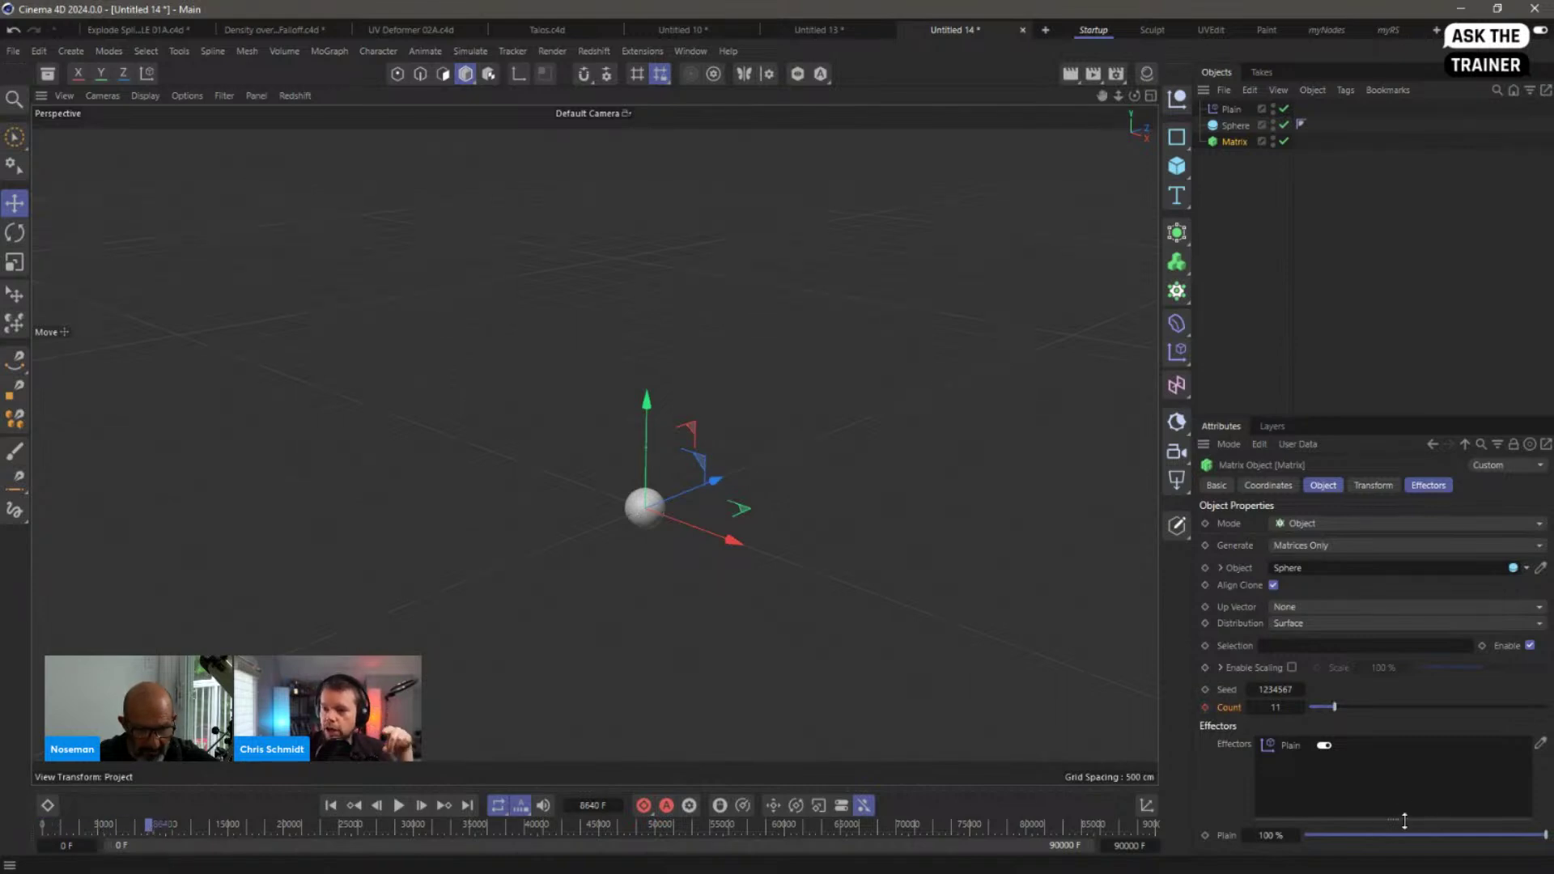
left_click_drag(1334, 707, 1513, 712)
left_click_drag(1301, 707, 1376, 707)
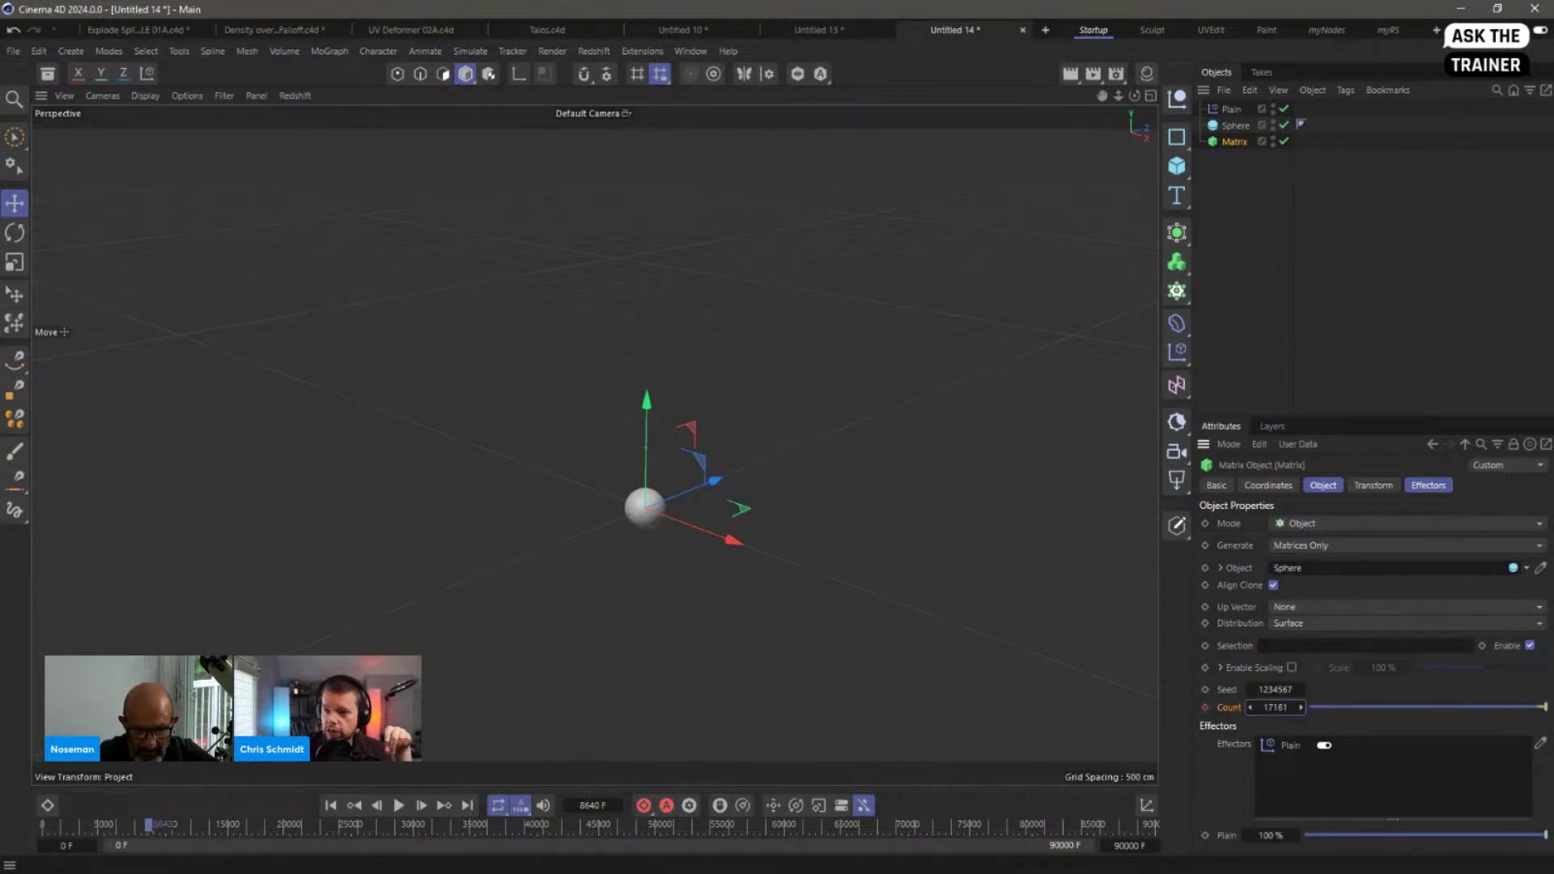
left_click(1205, 708)
left_click(330, 806)
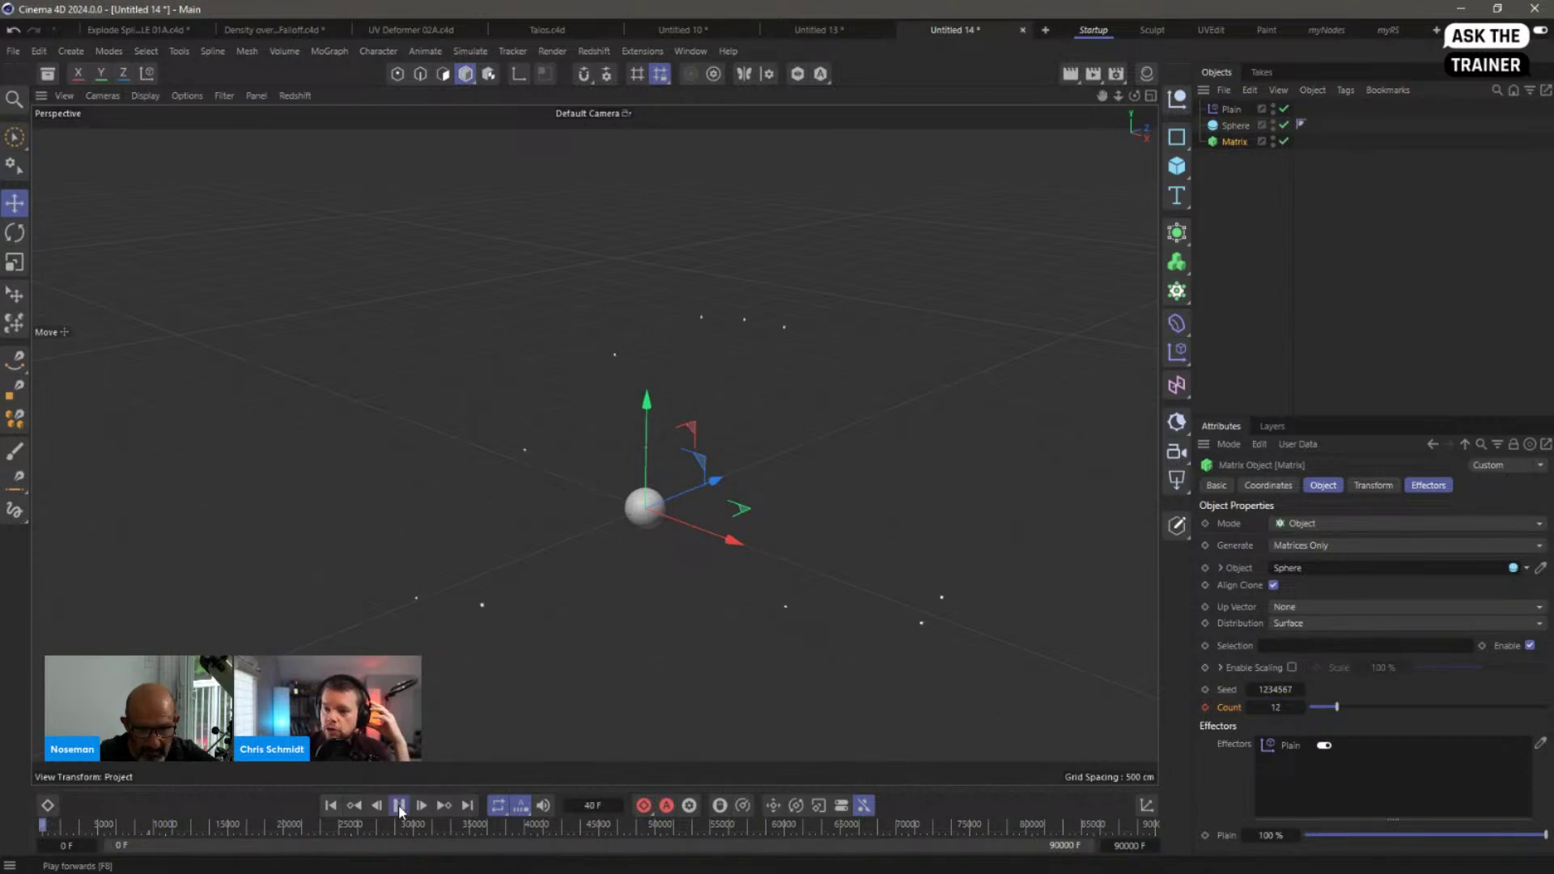
left_click(399, 806)
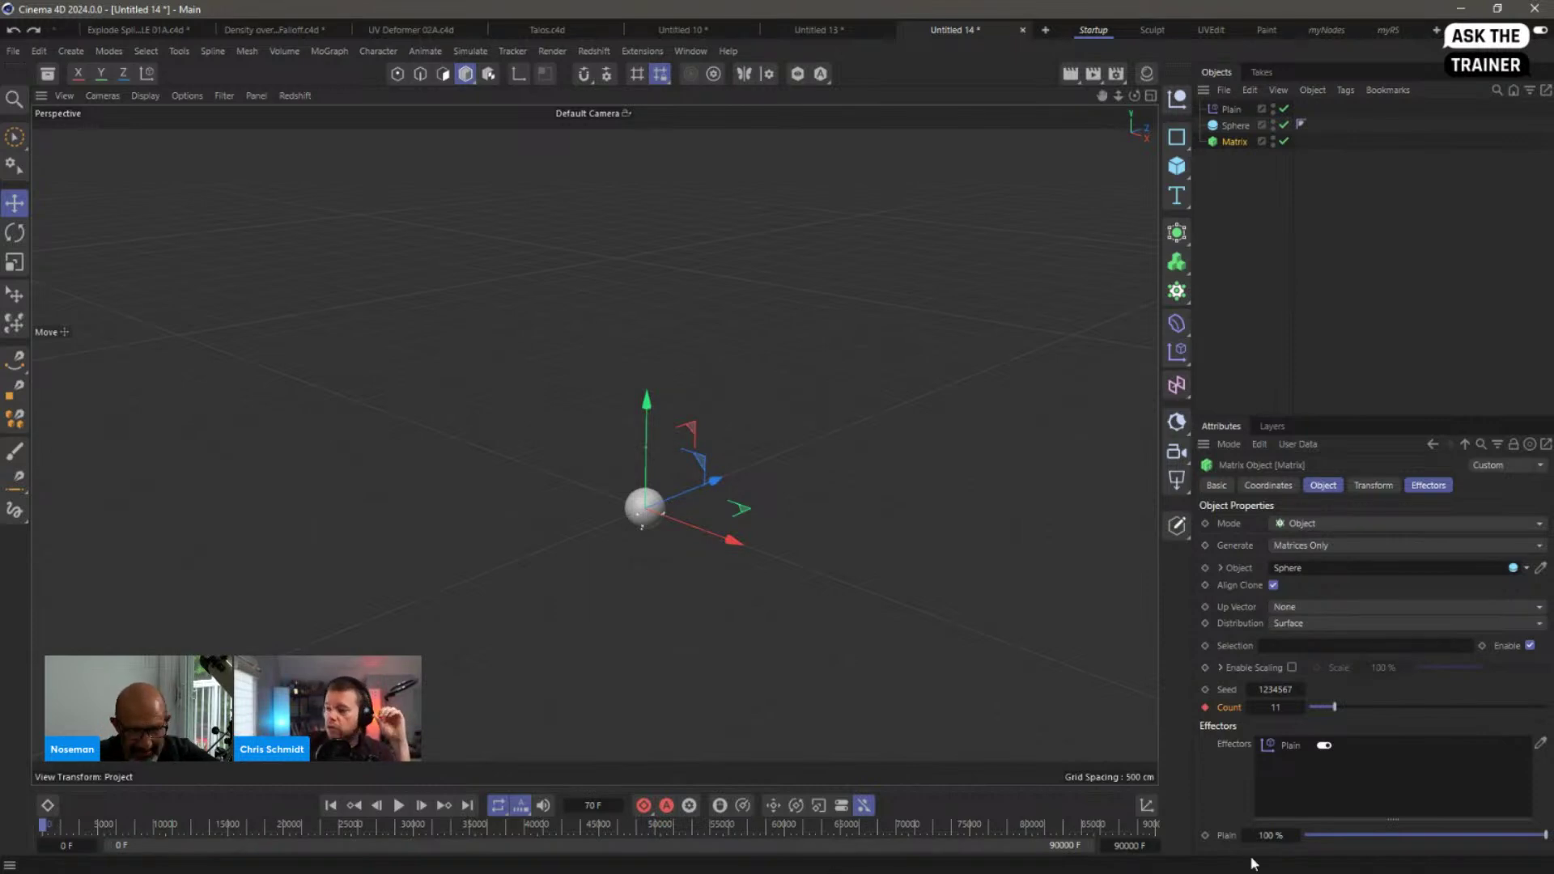
Step: Set the project length to 900 frames and keyframe the Matrix count at 15221 on frame 900
double_click(1126, 845)
type("900")
key("Return")
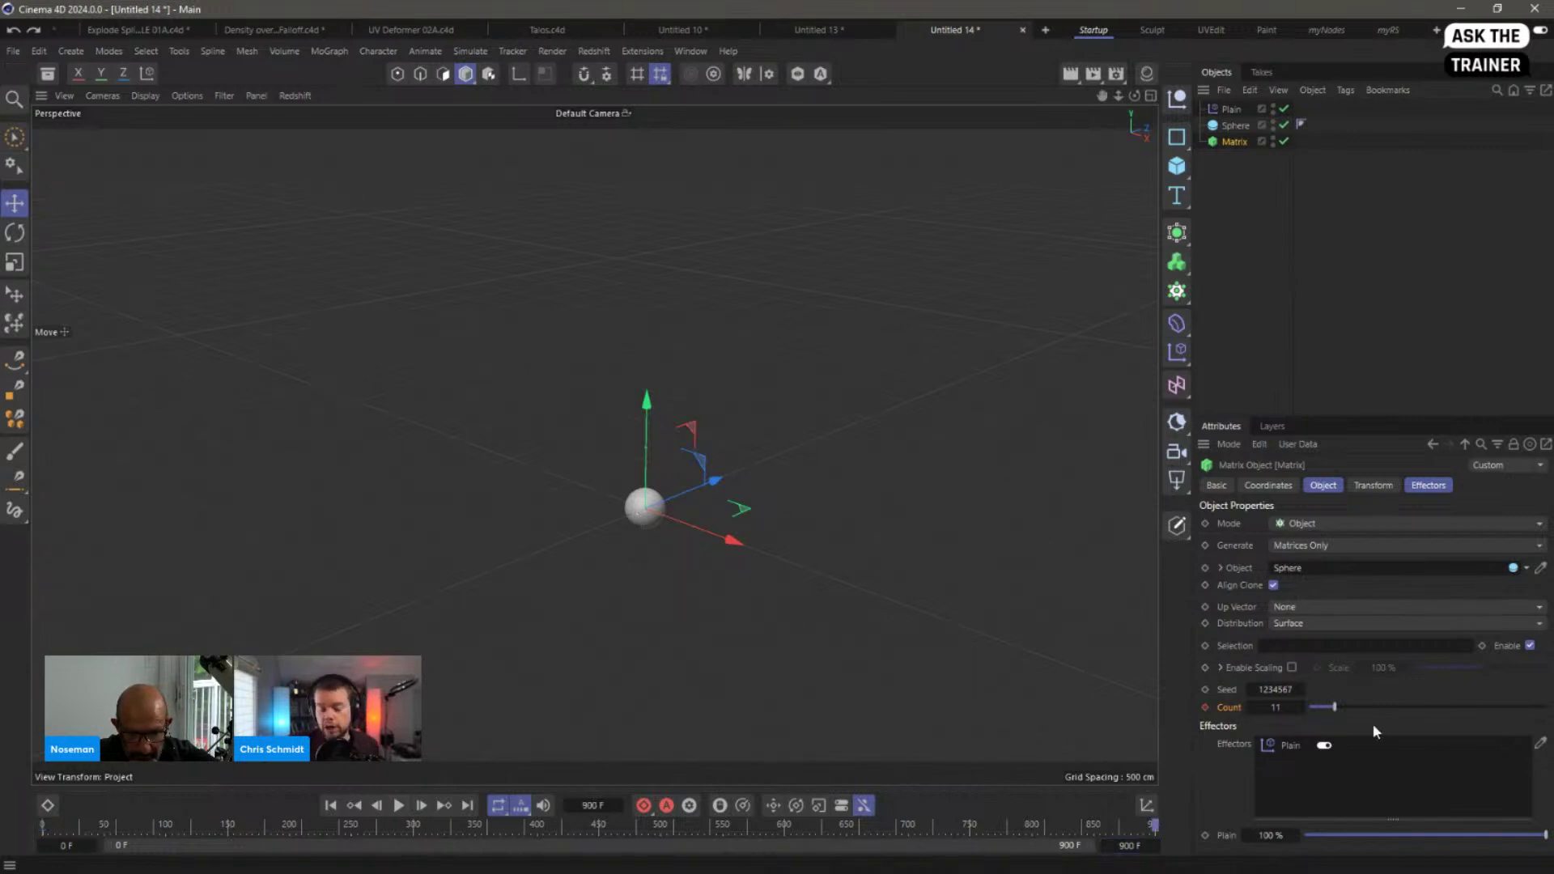
left_click_drag(1300, 708, 1438, 721)
left_click_drag(1300, 708, 1437, 708)
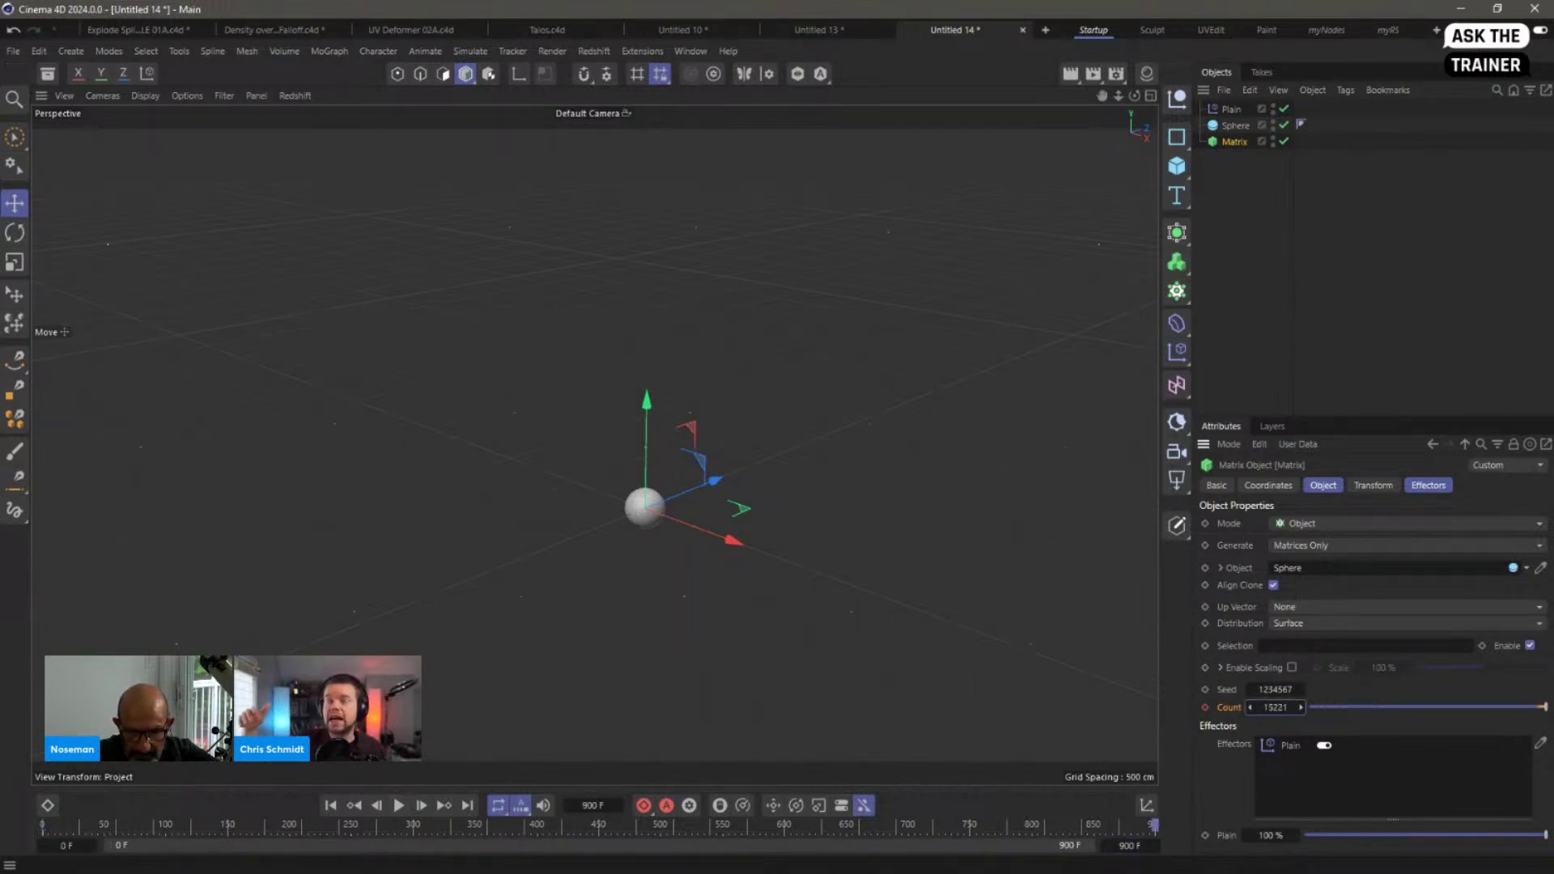
left_click(1205, 707)
Step: Play the animation from the start to examine how the matrices multiply as they spread, and rewind it
left_click(331, 806)
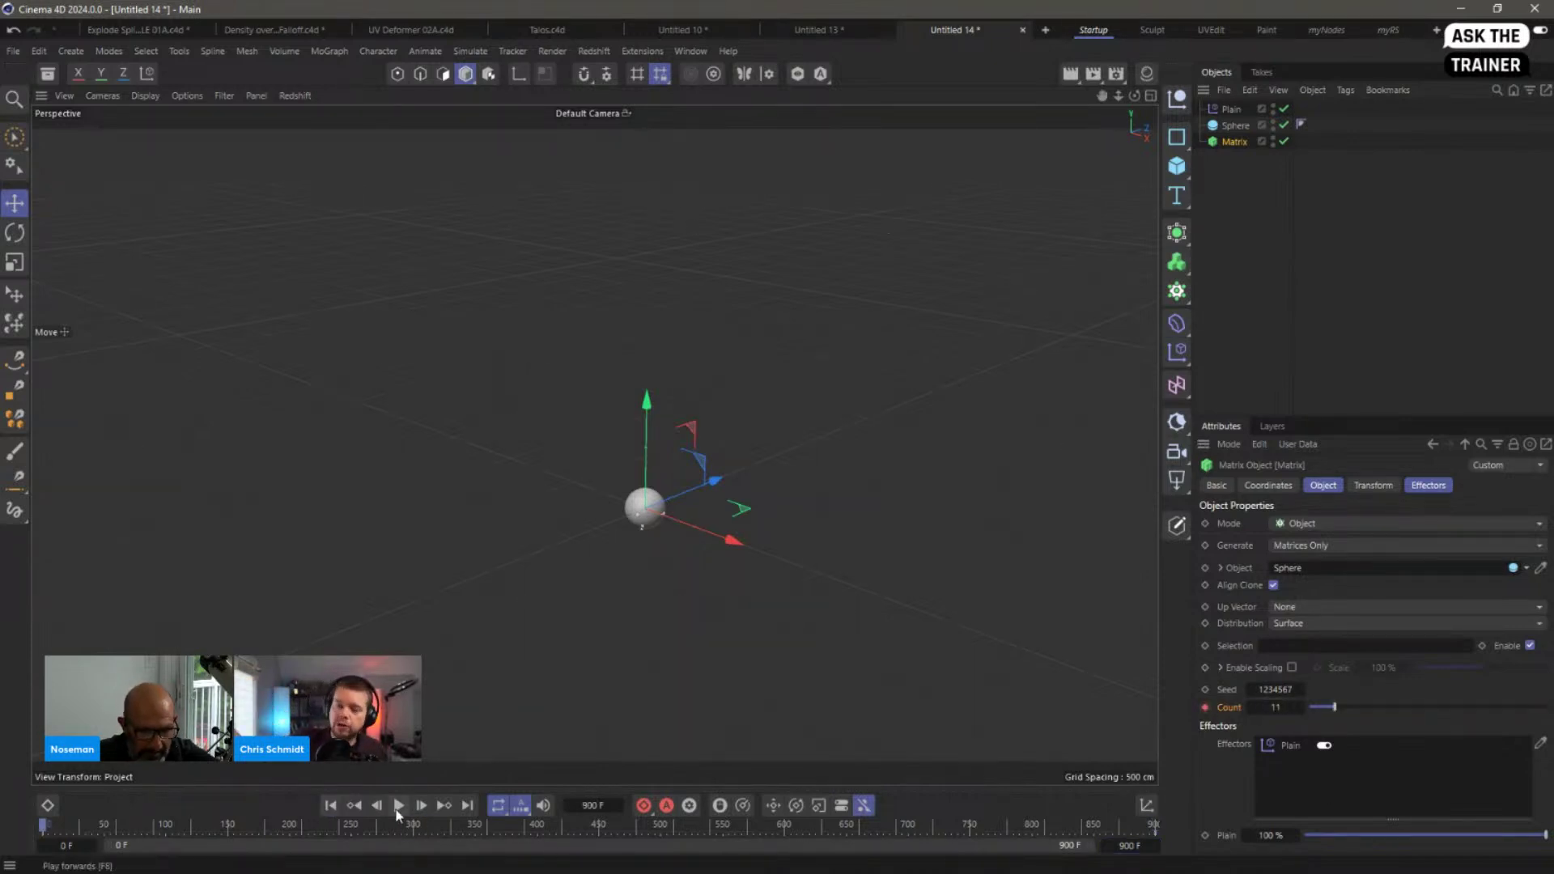
left_click(399, 805)
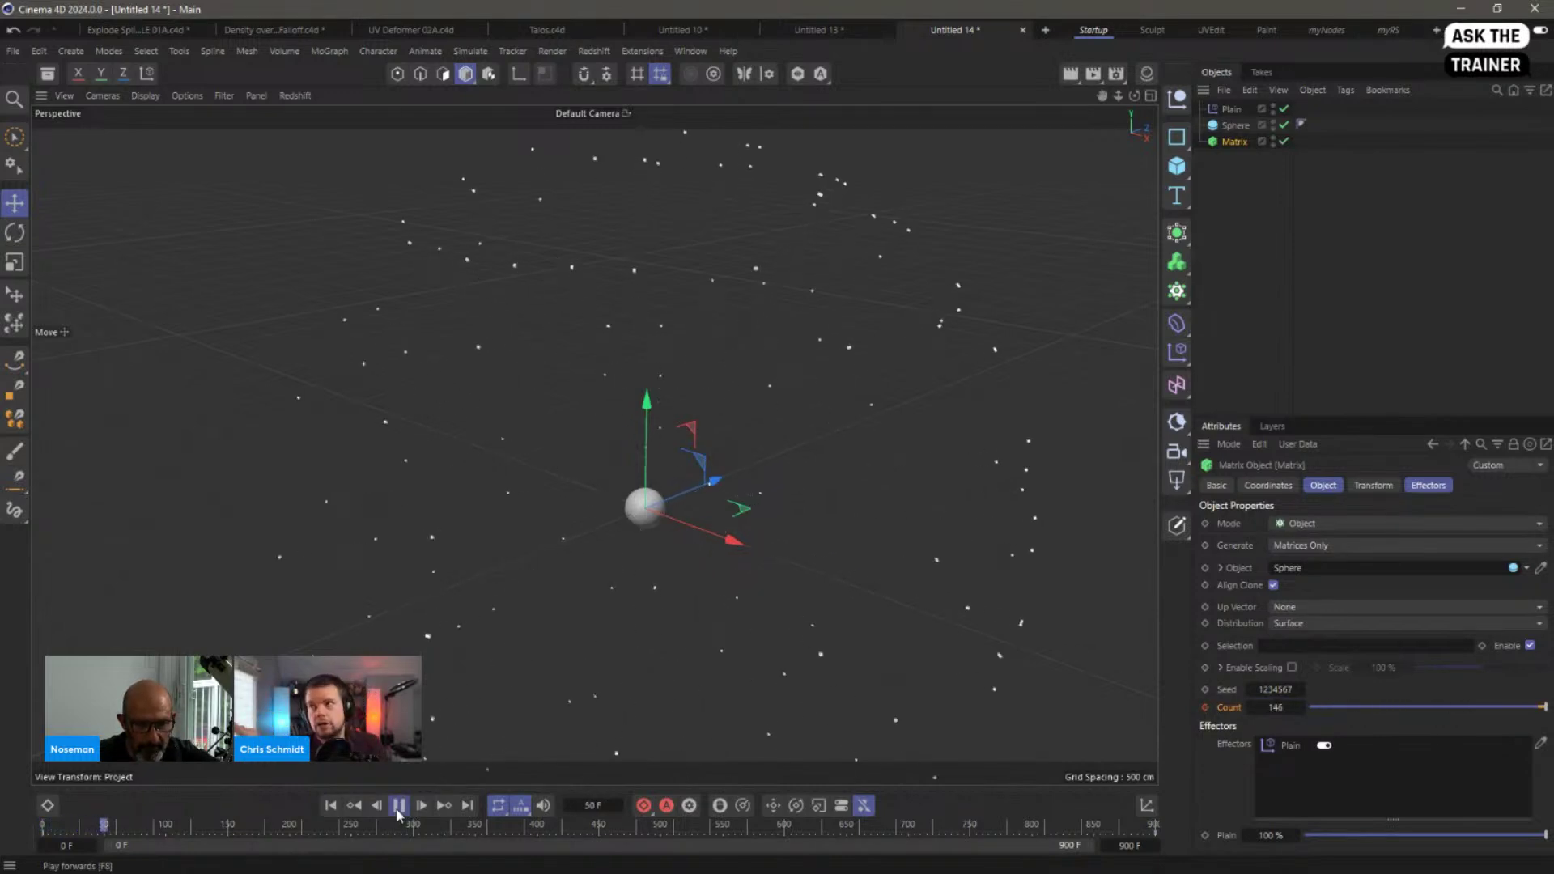
left_click(398, 806)
left_click(330, 806)
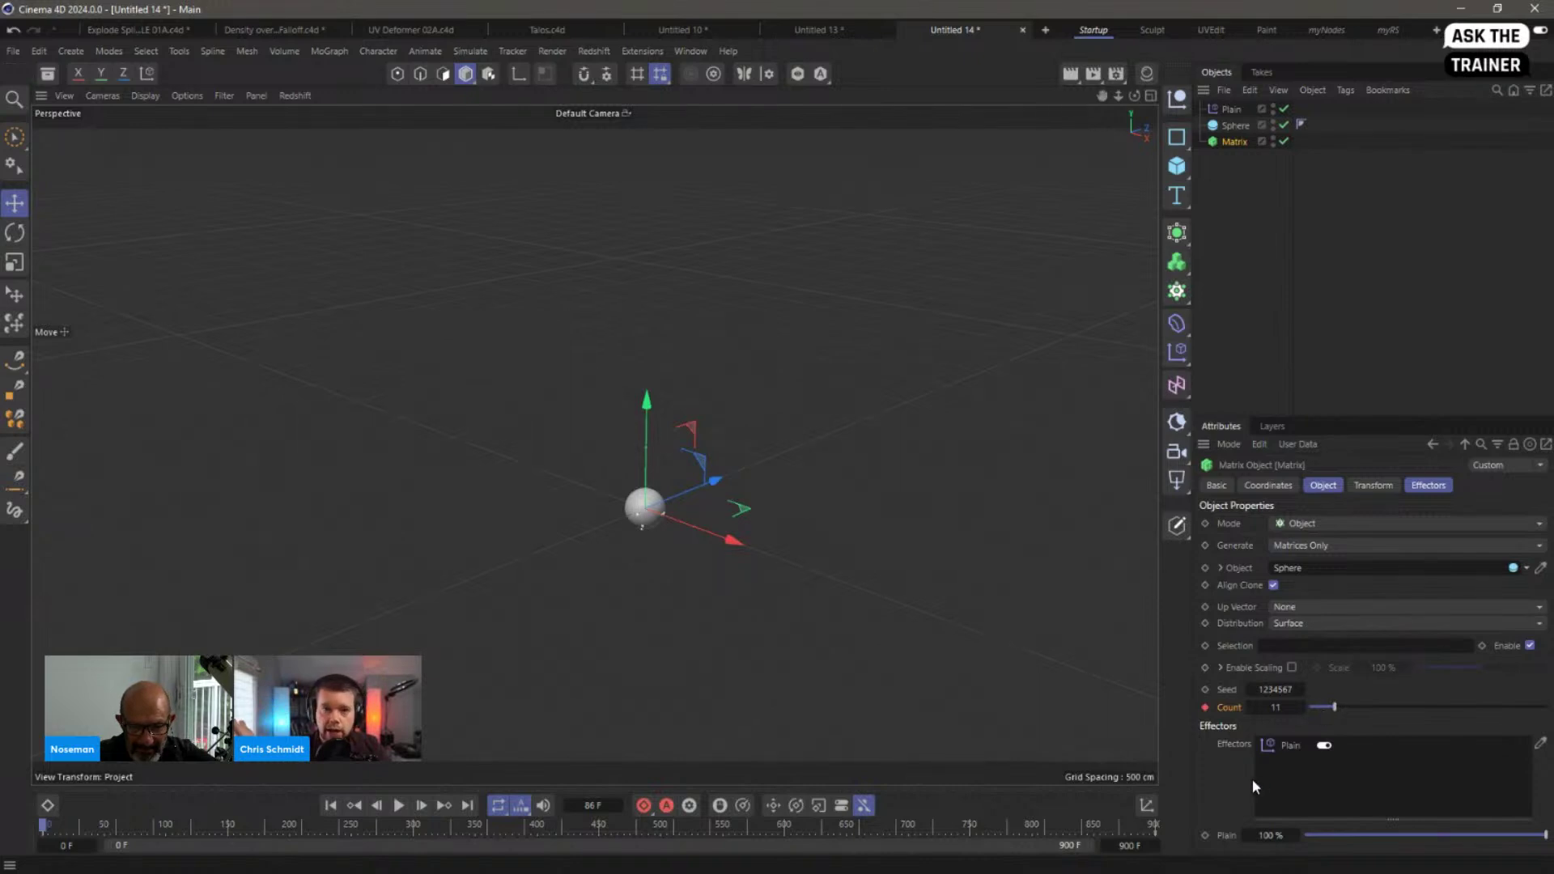
Step: Set the Matrix count keyframe at frame 0 to 579 and play the animation to check the spread
left_click_drag(1334, 707, 1404, 709)
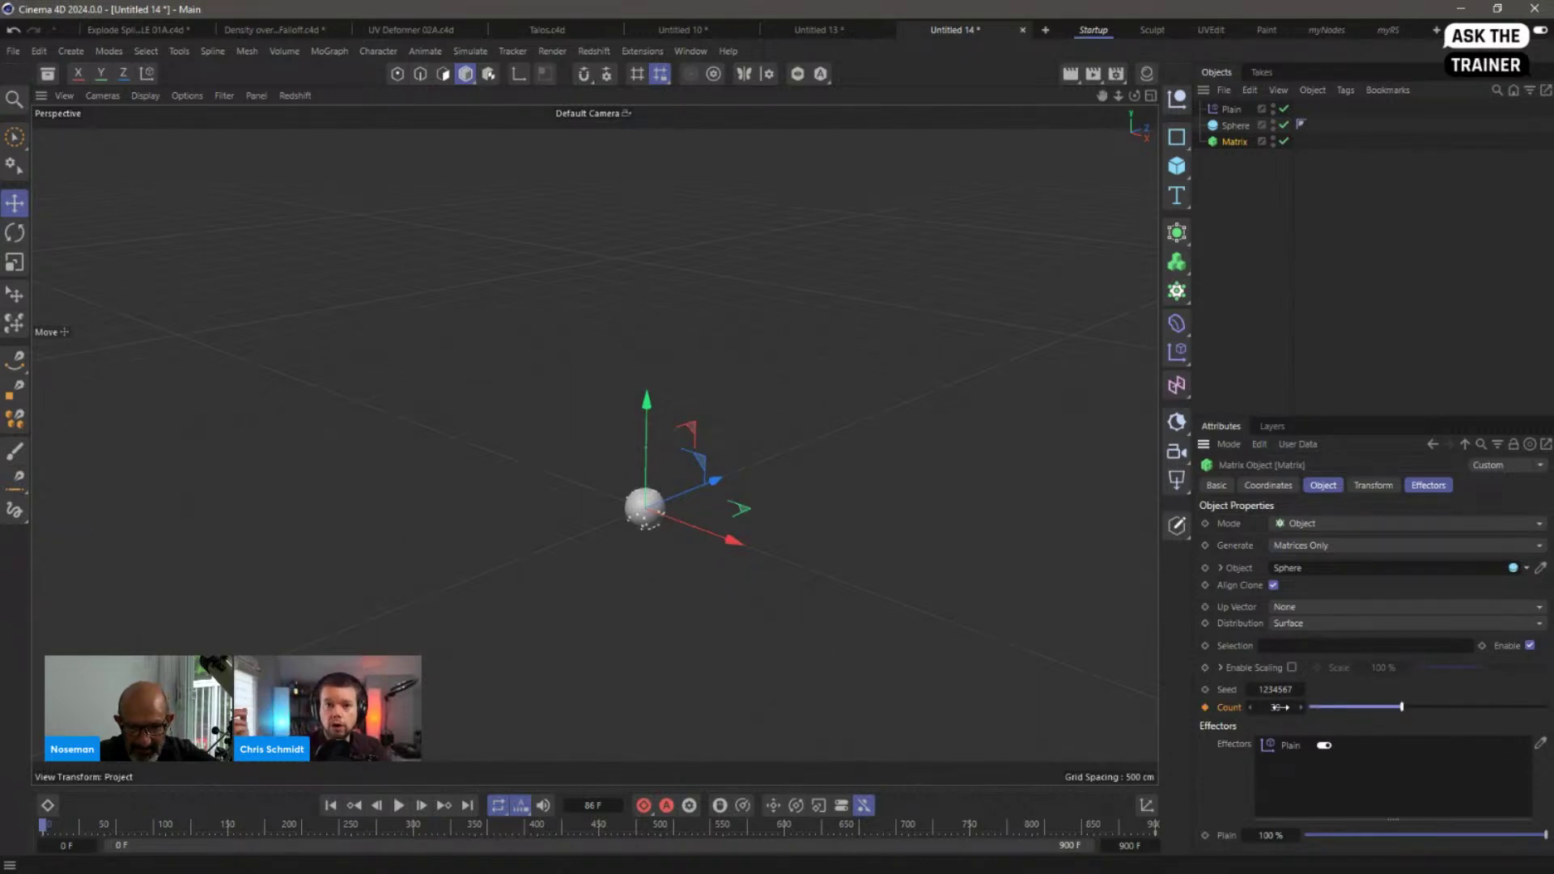
left_click_drag(1298, 710, 1333, 713, "shift")
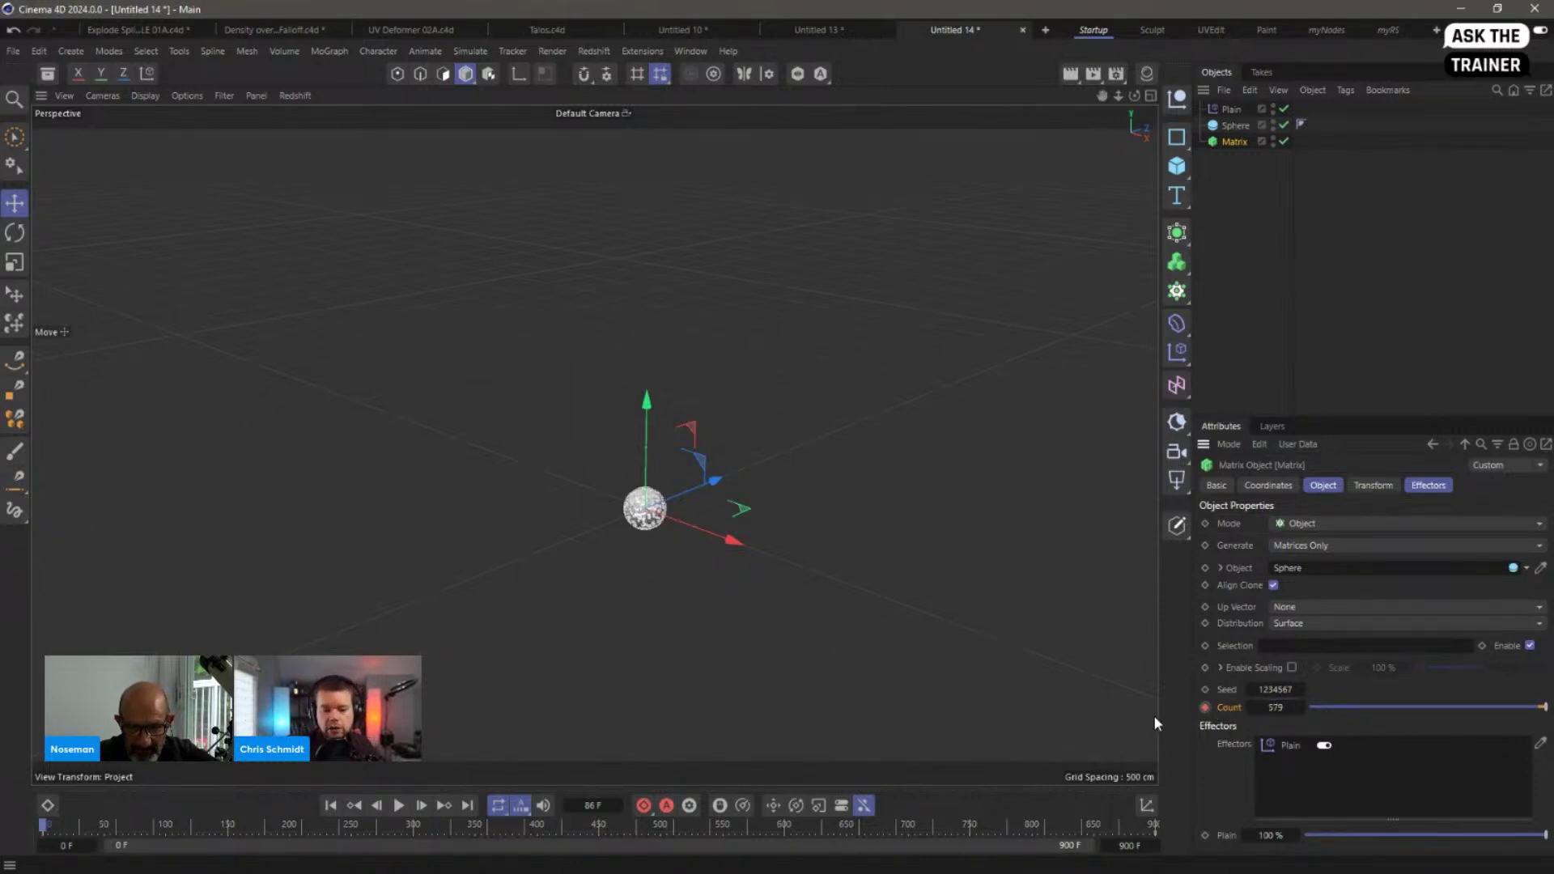
left_click(399, 806)
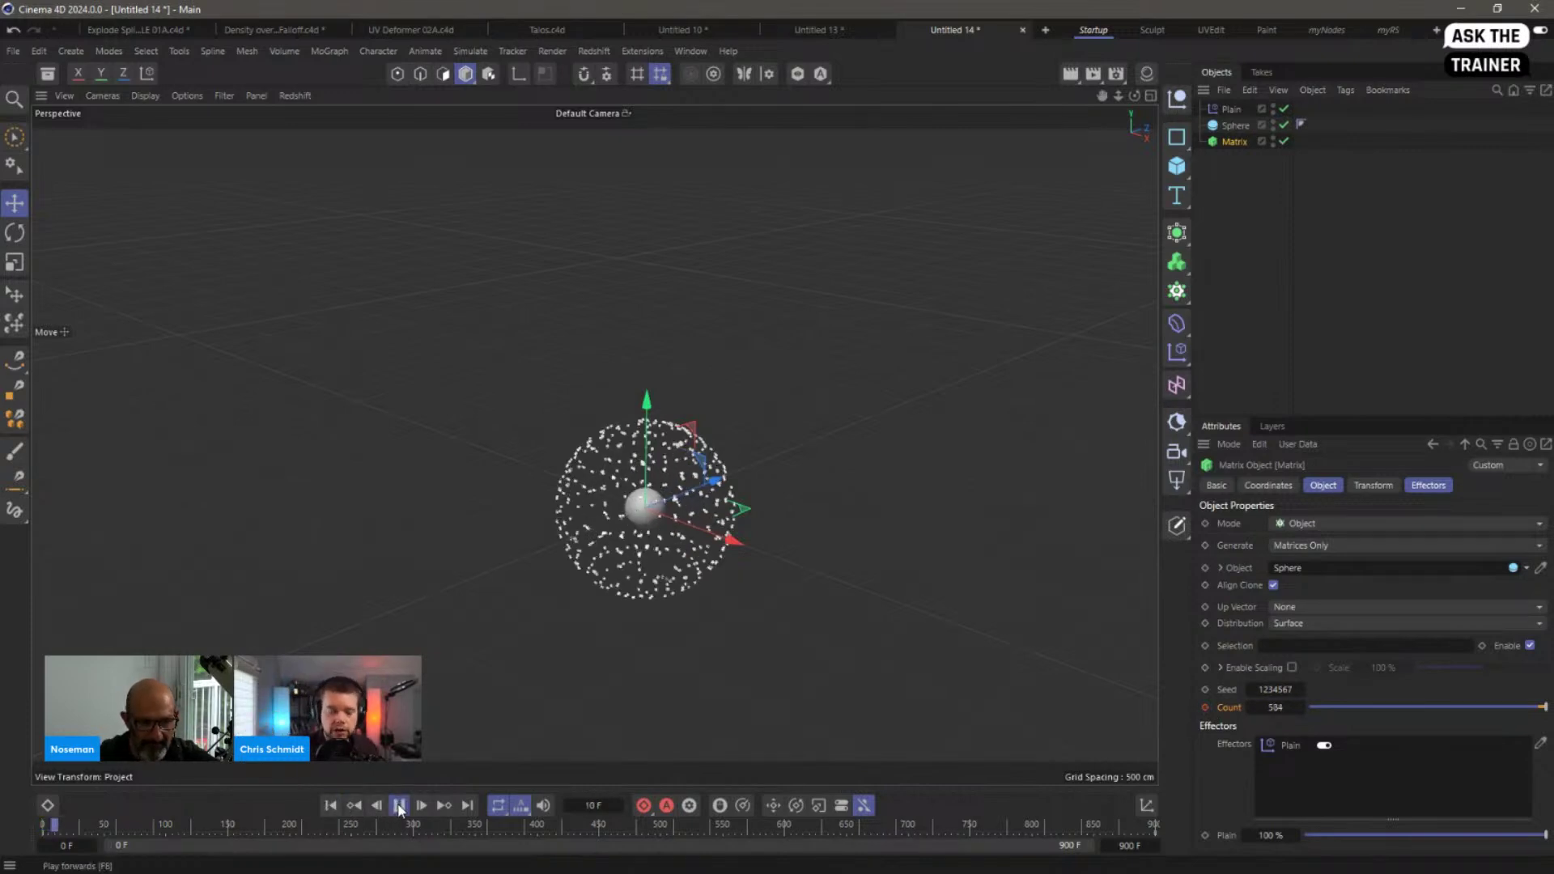
left_click(331, 806)
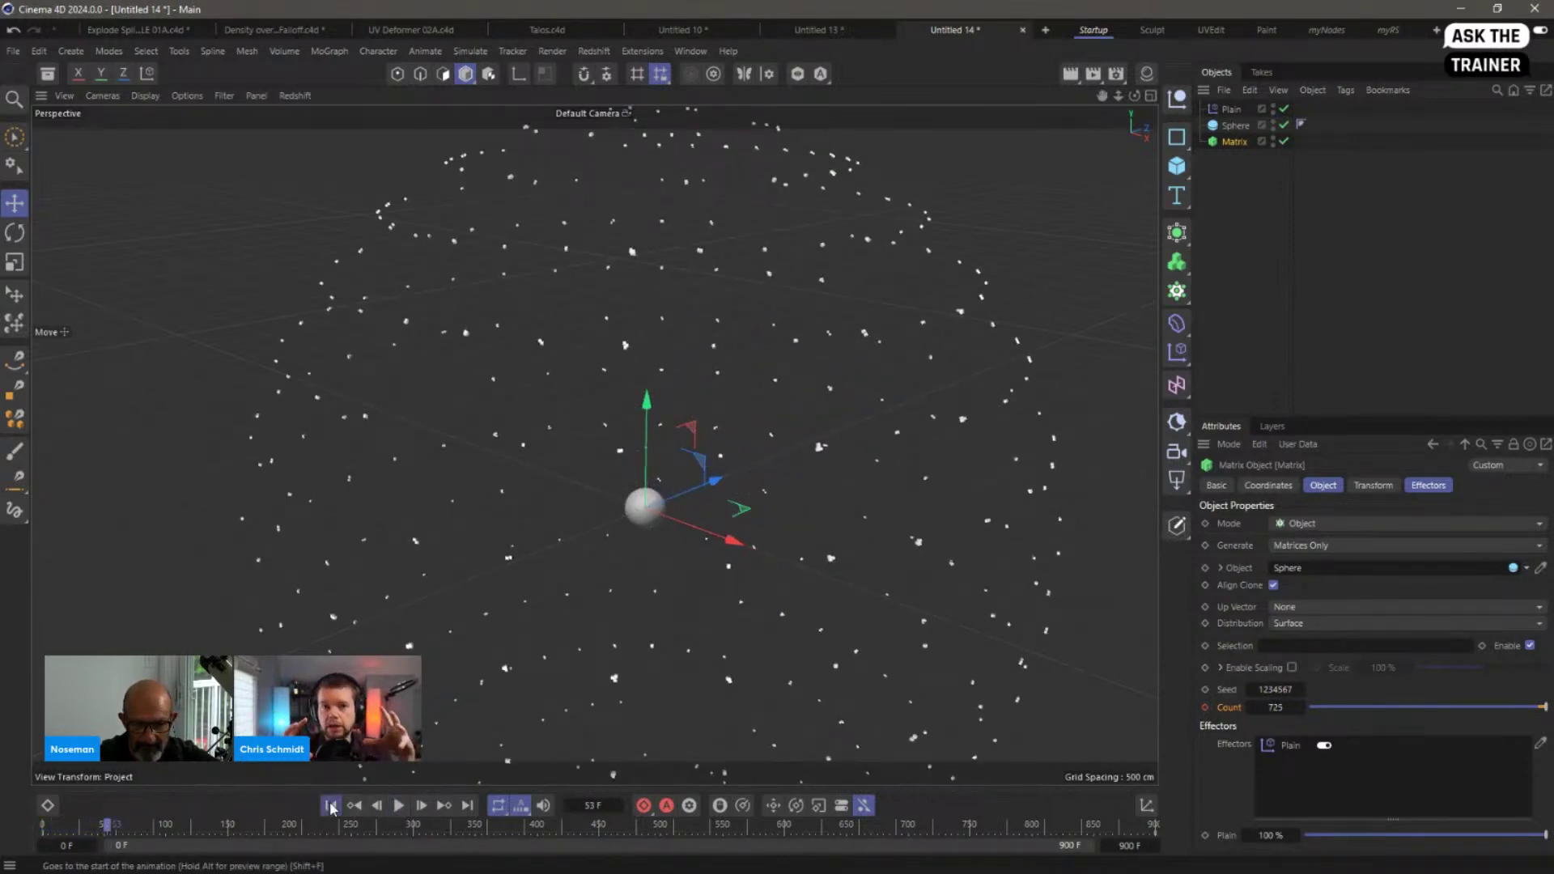
Step: Set the Matrix count keyframe at frame 900 to 41331, replay the animation from the start, and rewind it
left_click(1154, 826)
left_click_drag(1294, 708, 1398, 618)
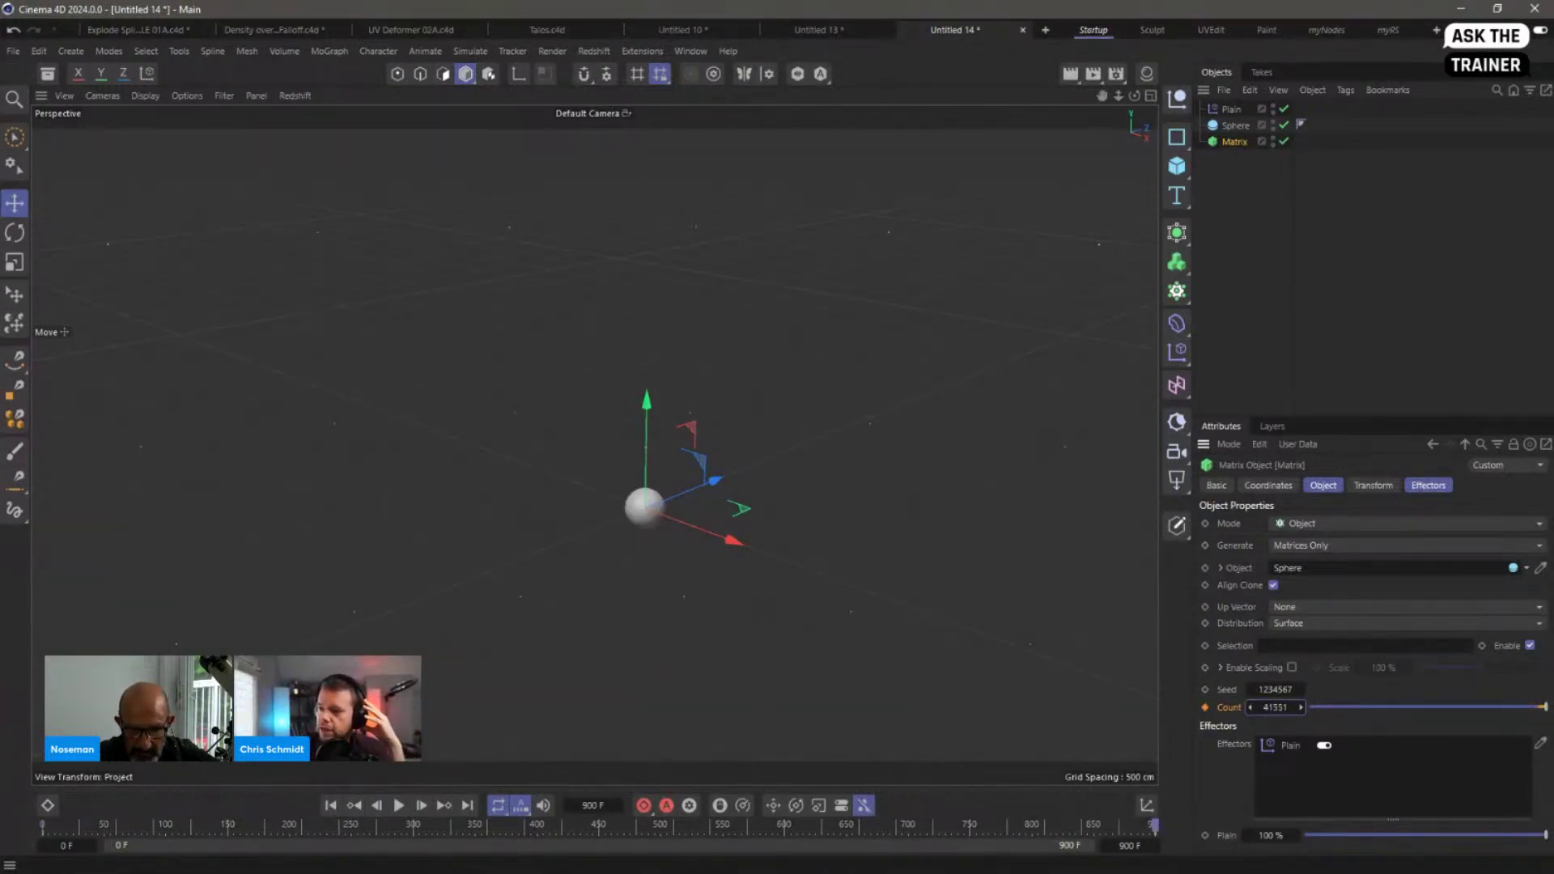
left_click(331, 806)
left_click(399, 806)
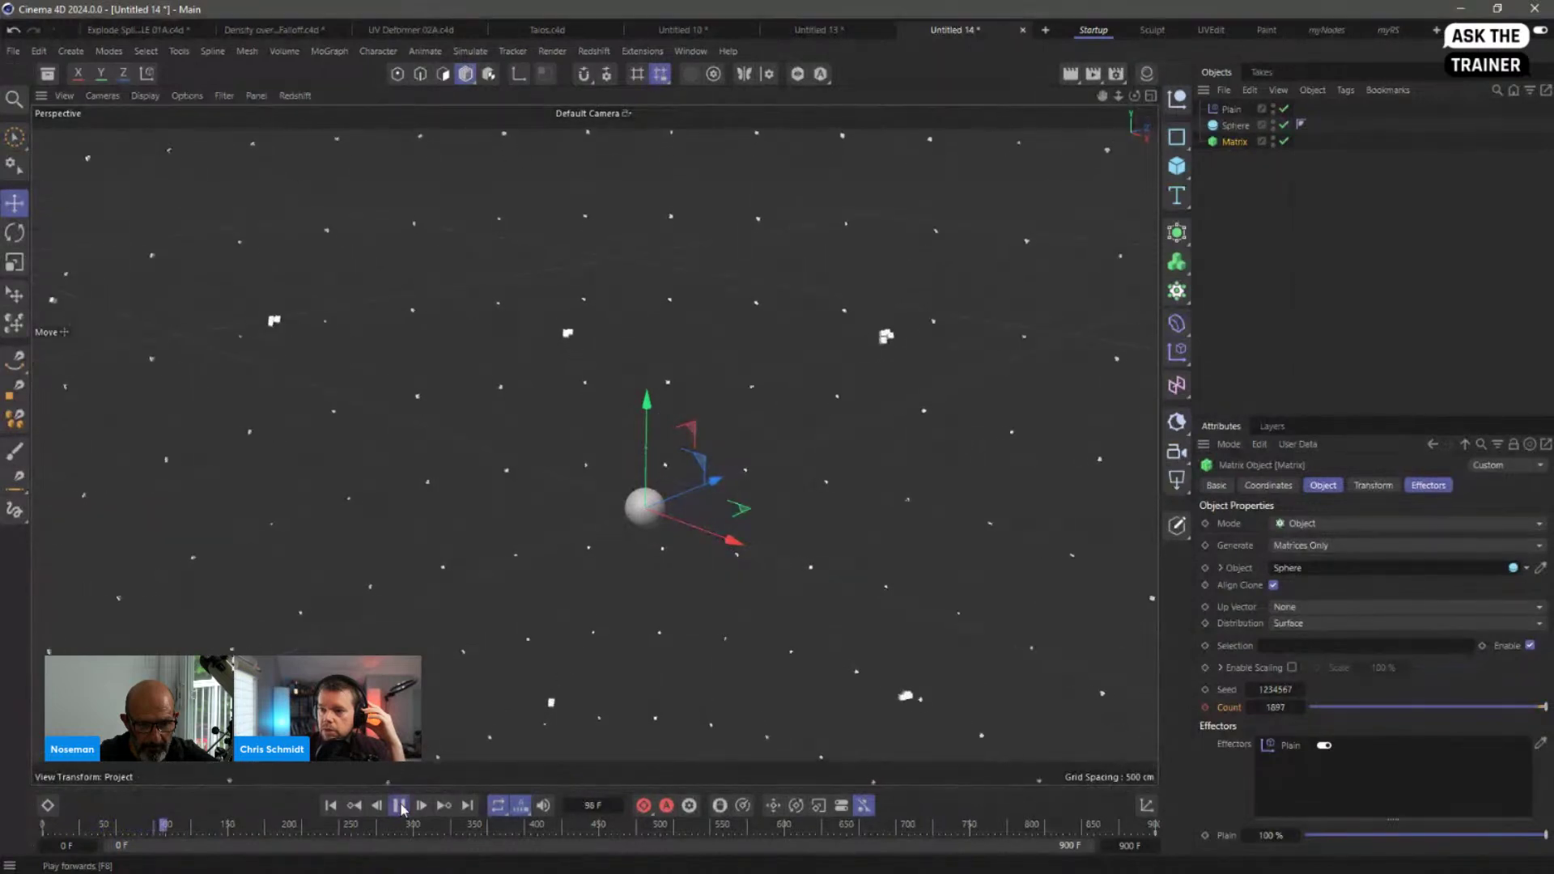
left_click(399, 807)
left_click(331, 806)
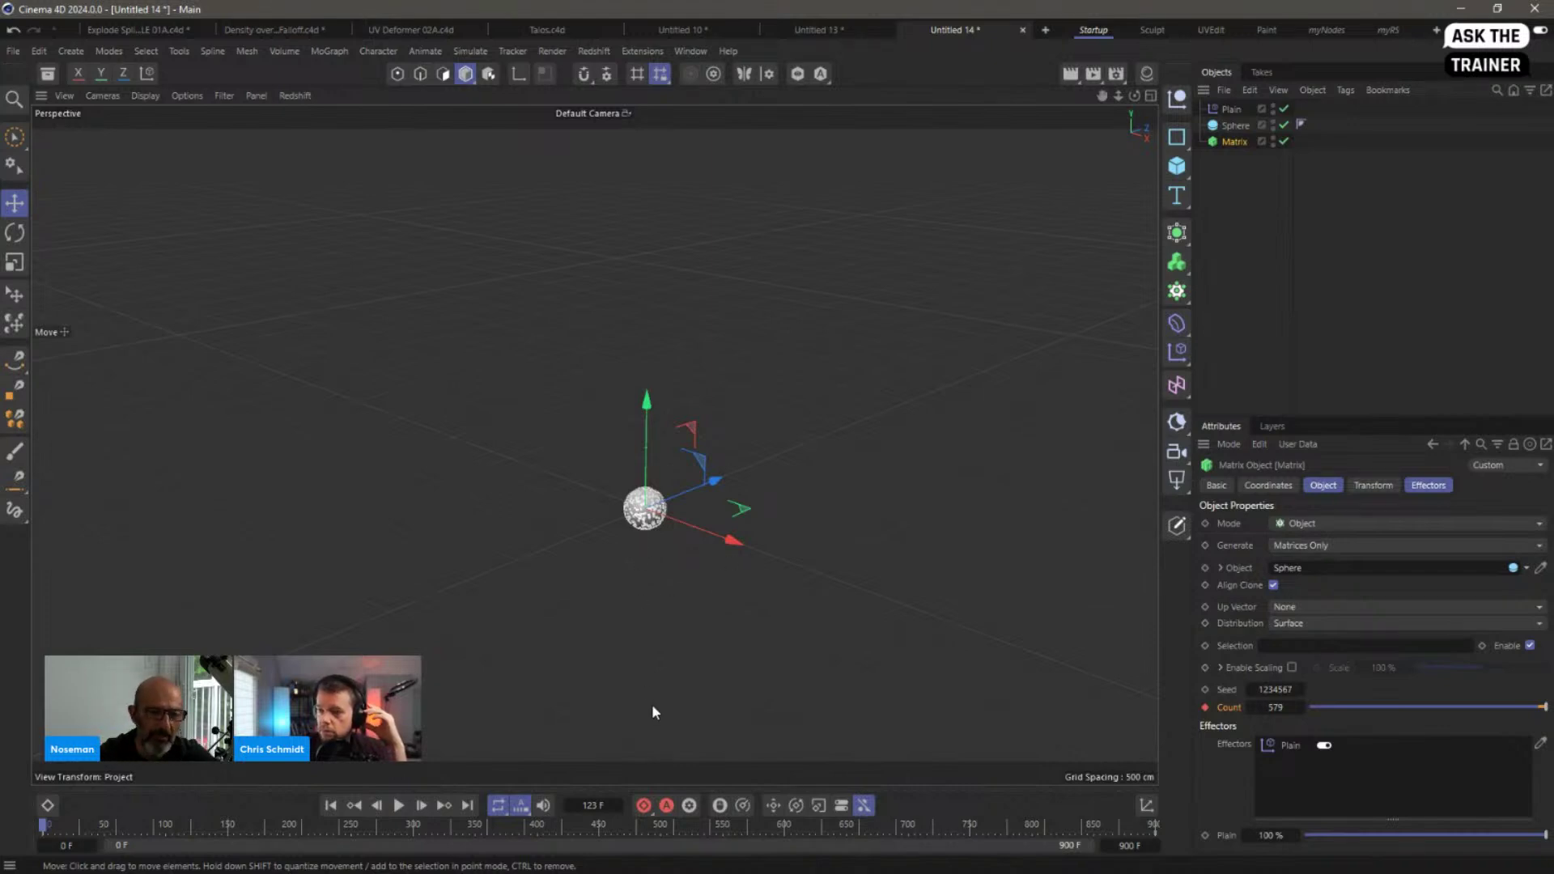
Step: Close the Matrix-on-Sphere project without saving its changes
left_click(1022, 30)
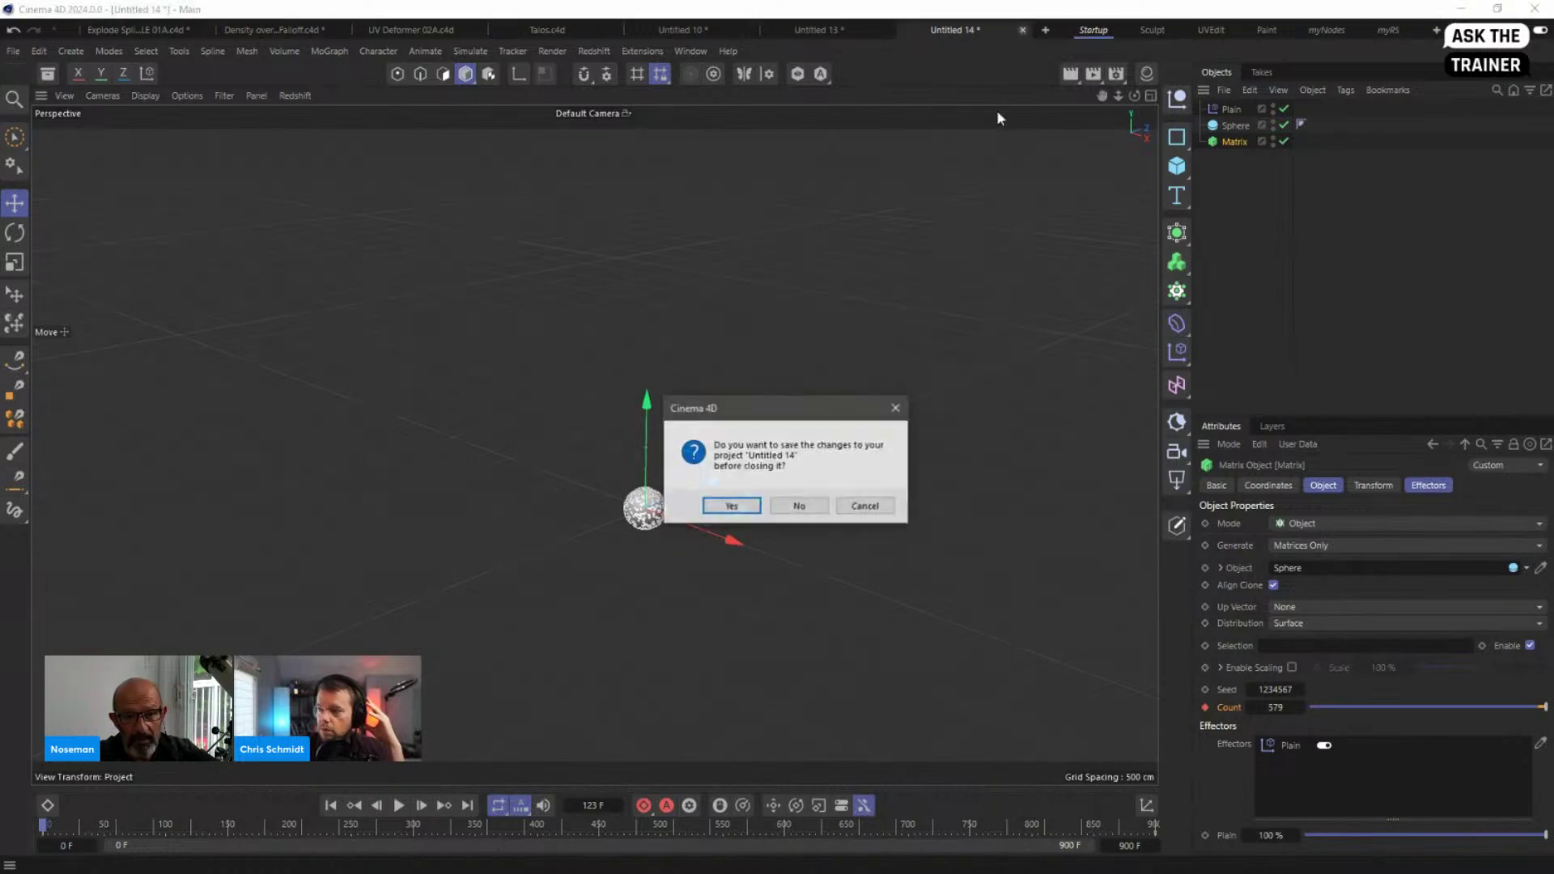
left_click(798, 406)
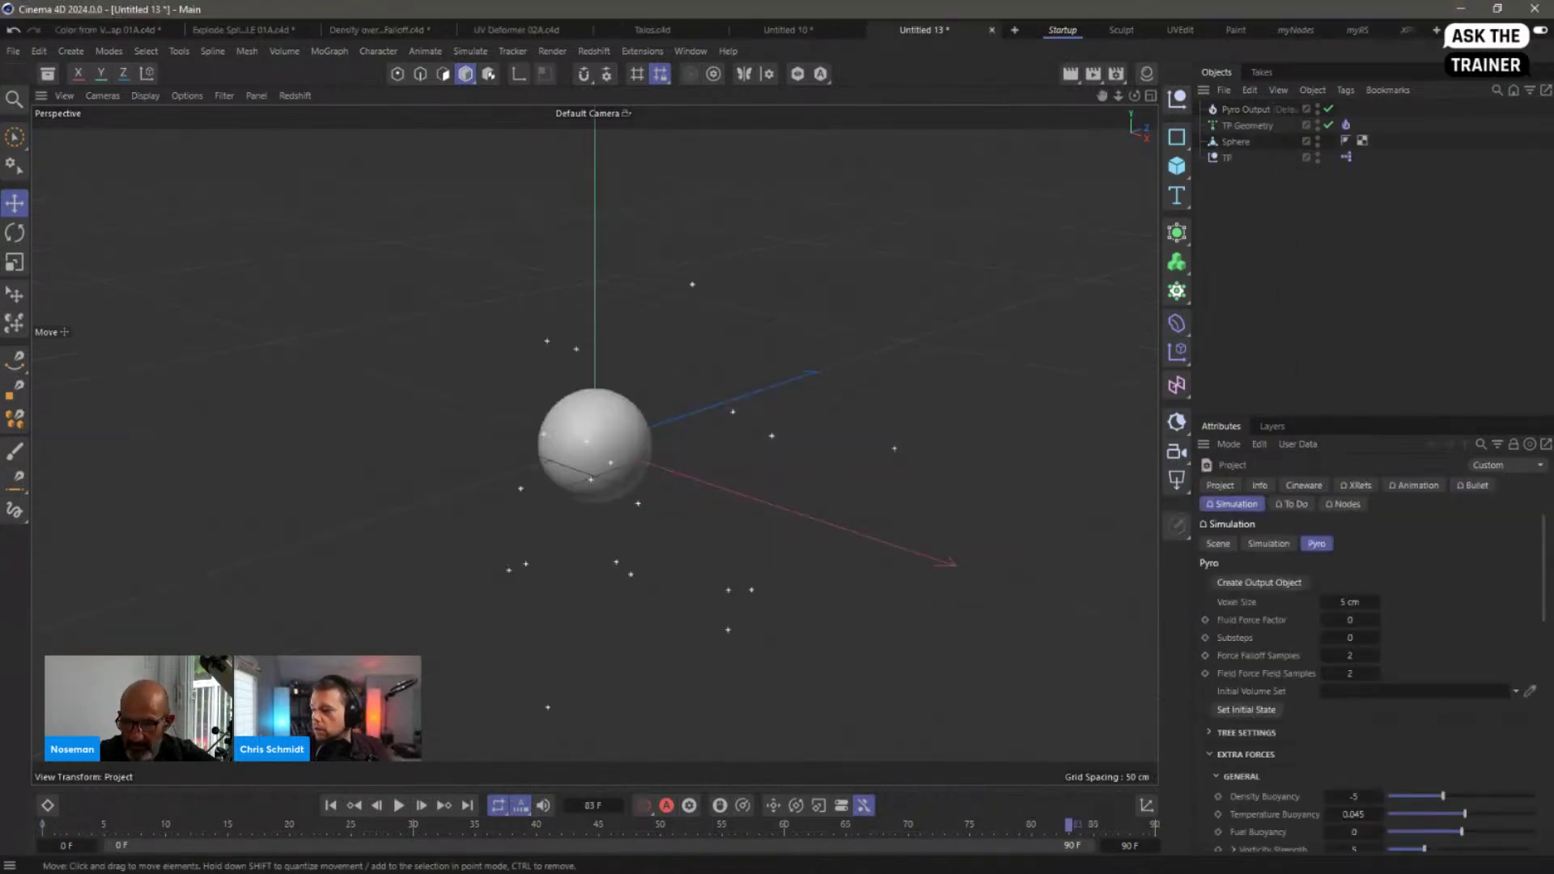
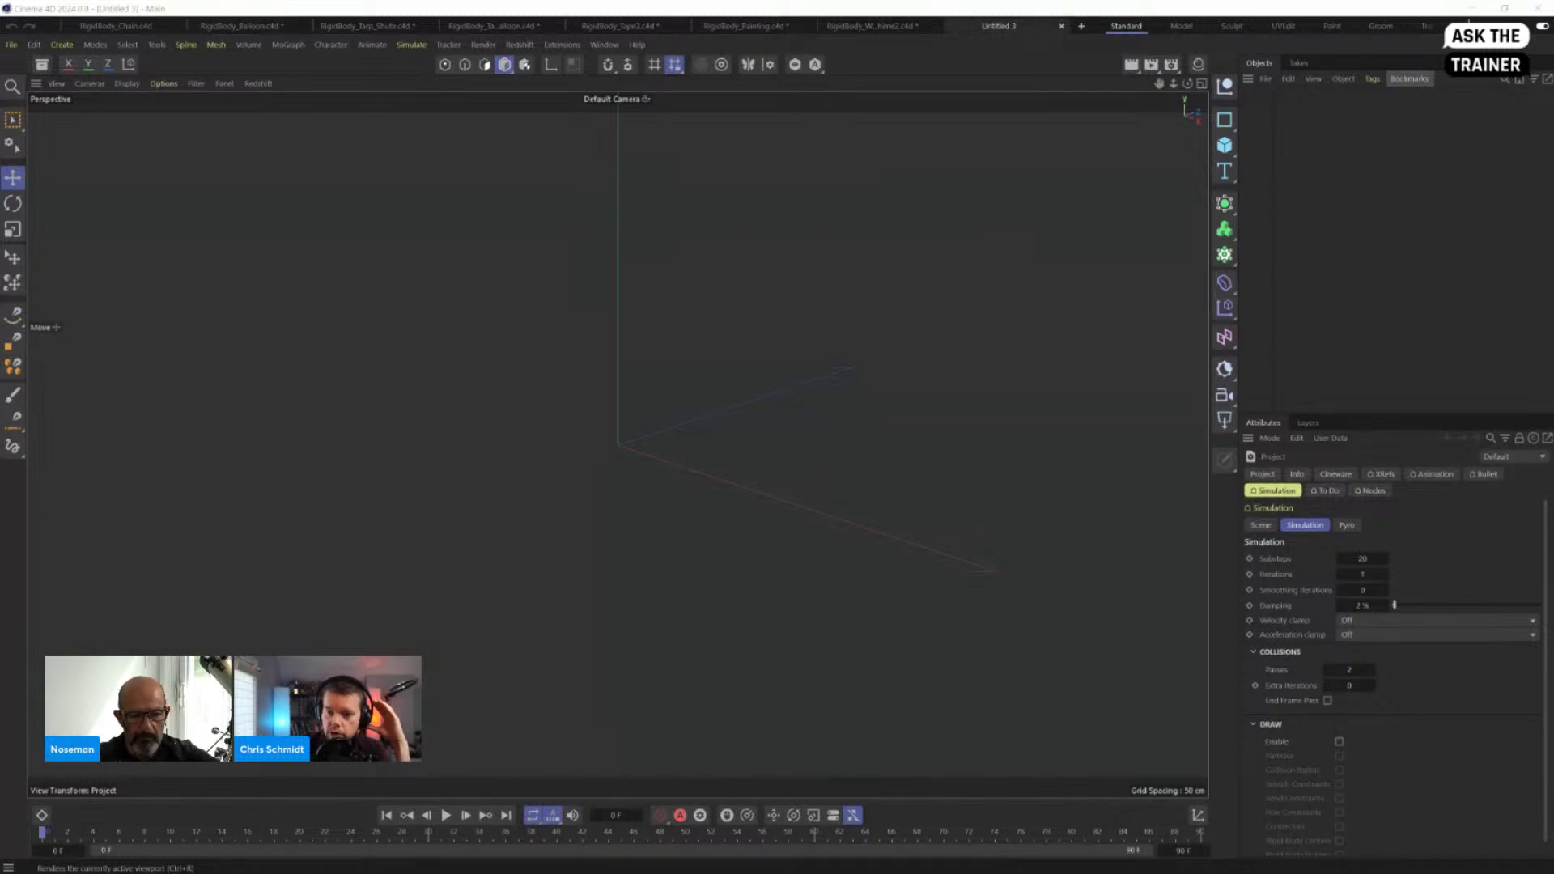
Step: Open the Projection_LinesFace2.c4d scene and examine the relief face mesh from several angles
left_click_drag(1099, 532, 640, 320)
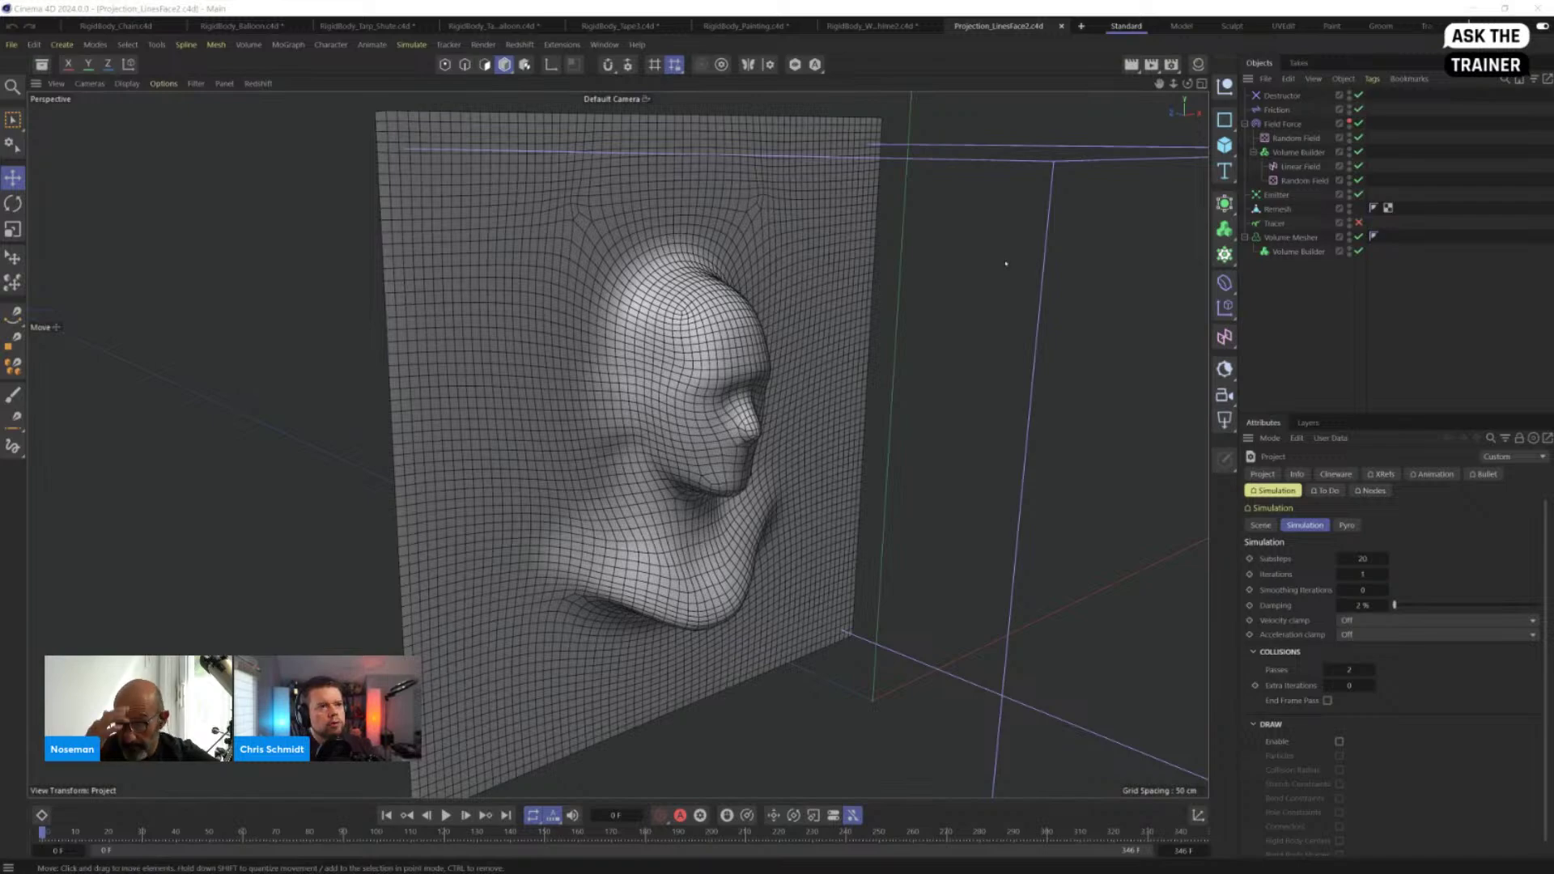
left_click_drag(1006, 260, 733, 362, "alt")
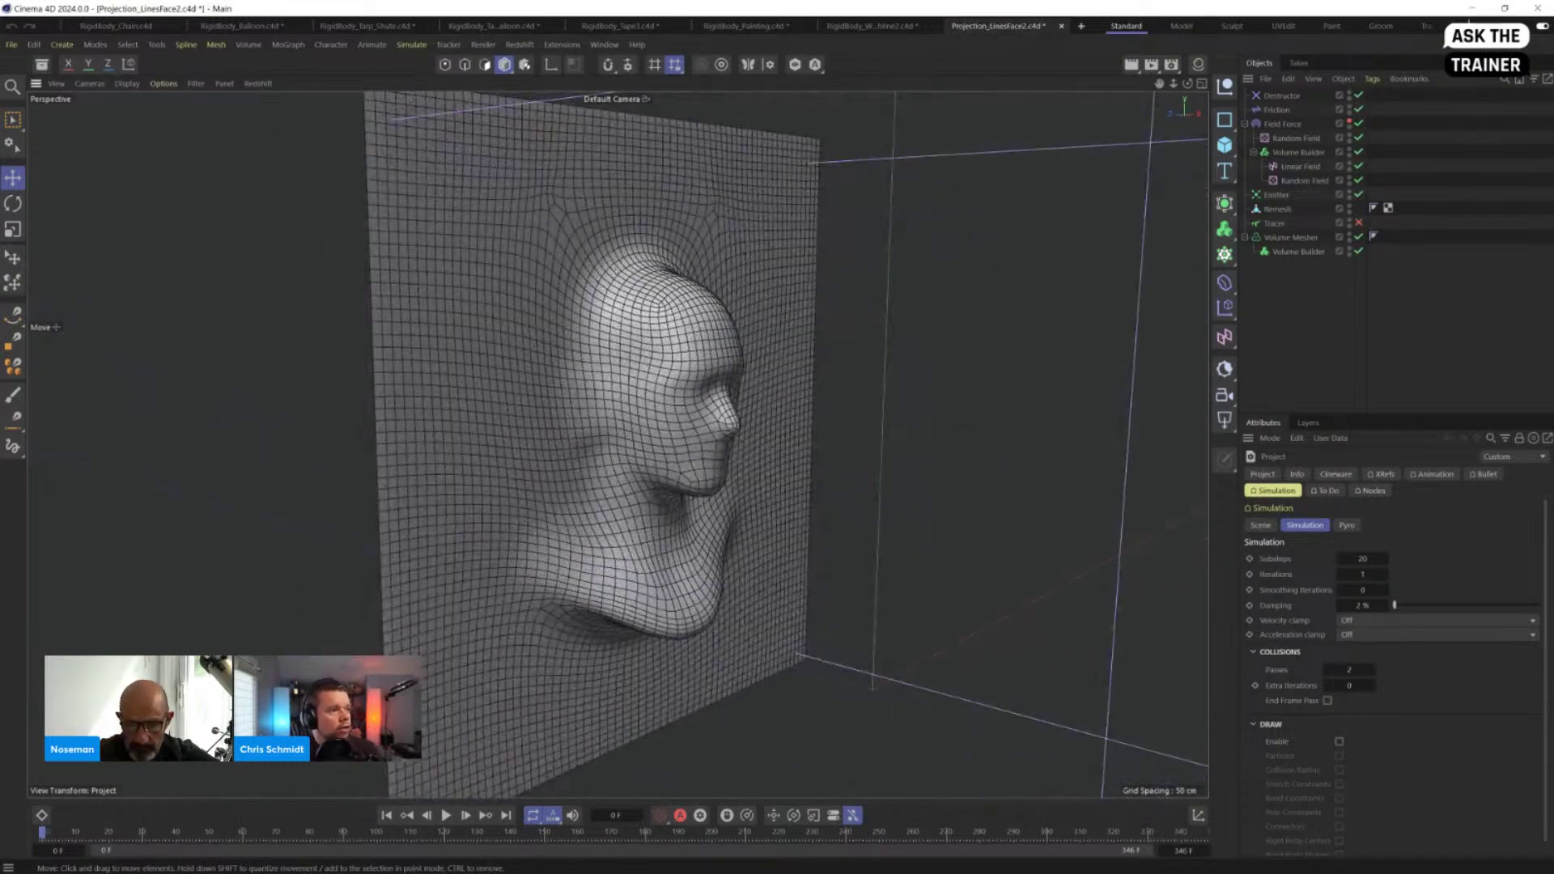
mouse_move(562, 437)
left_mouse_down("alt")
mouse_move(545, 405)
mouse_move(567, 421)
left_mouse_up("alt")
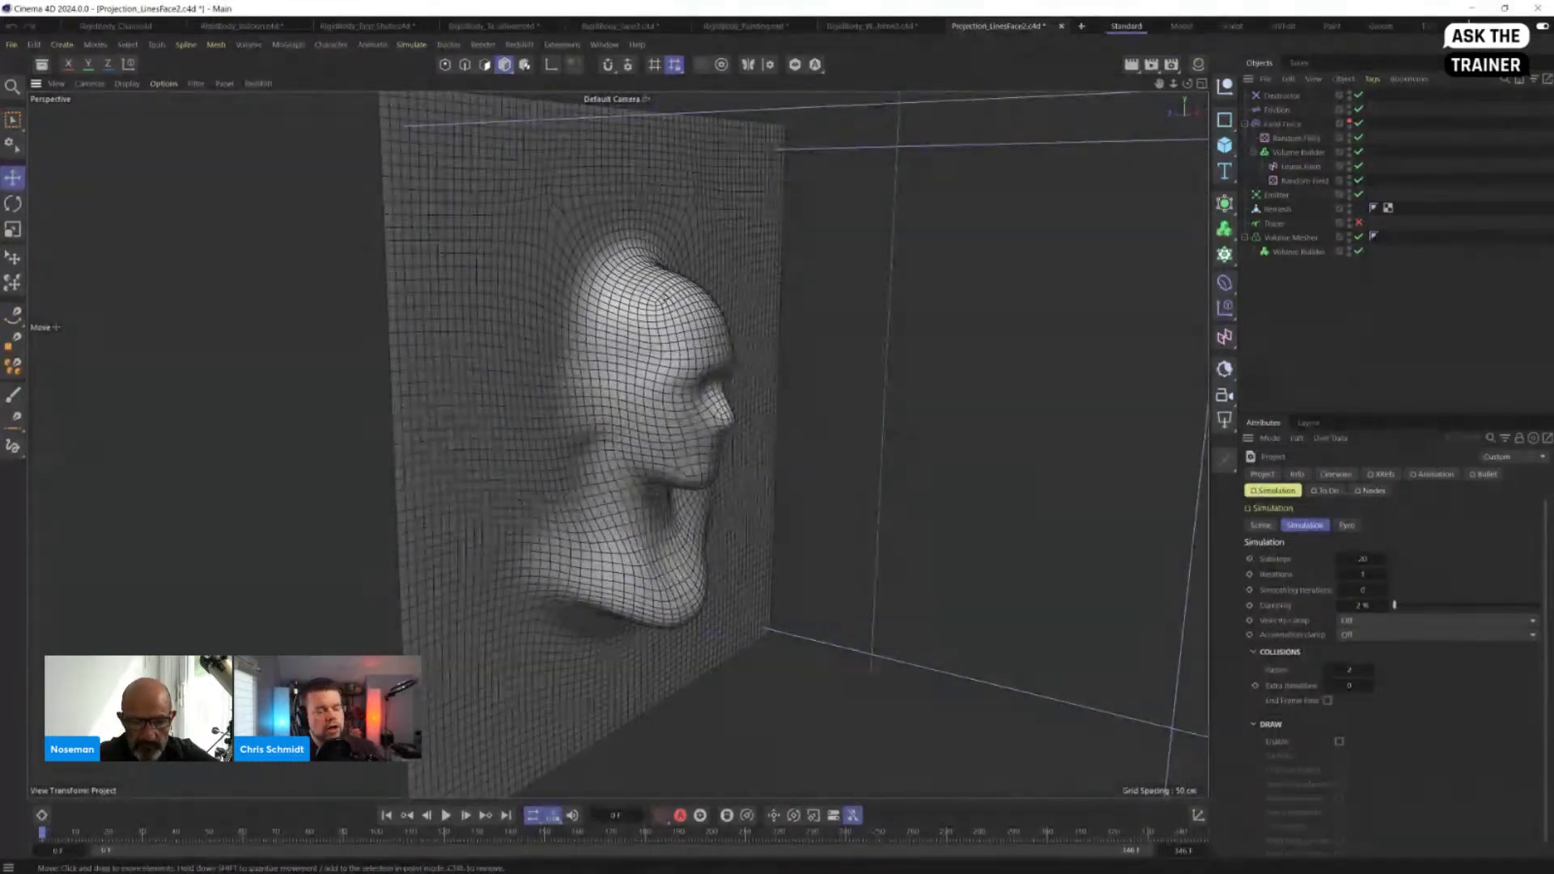
left_click_drag(672, 397, 682, 362, "alt")
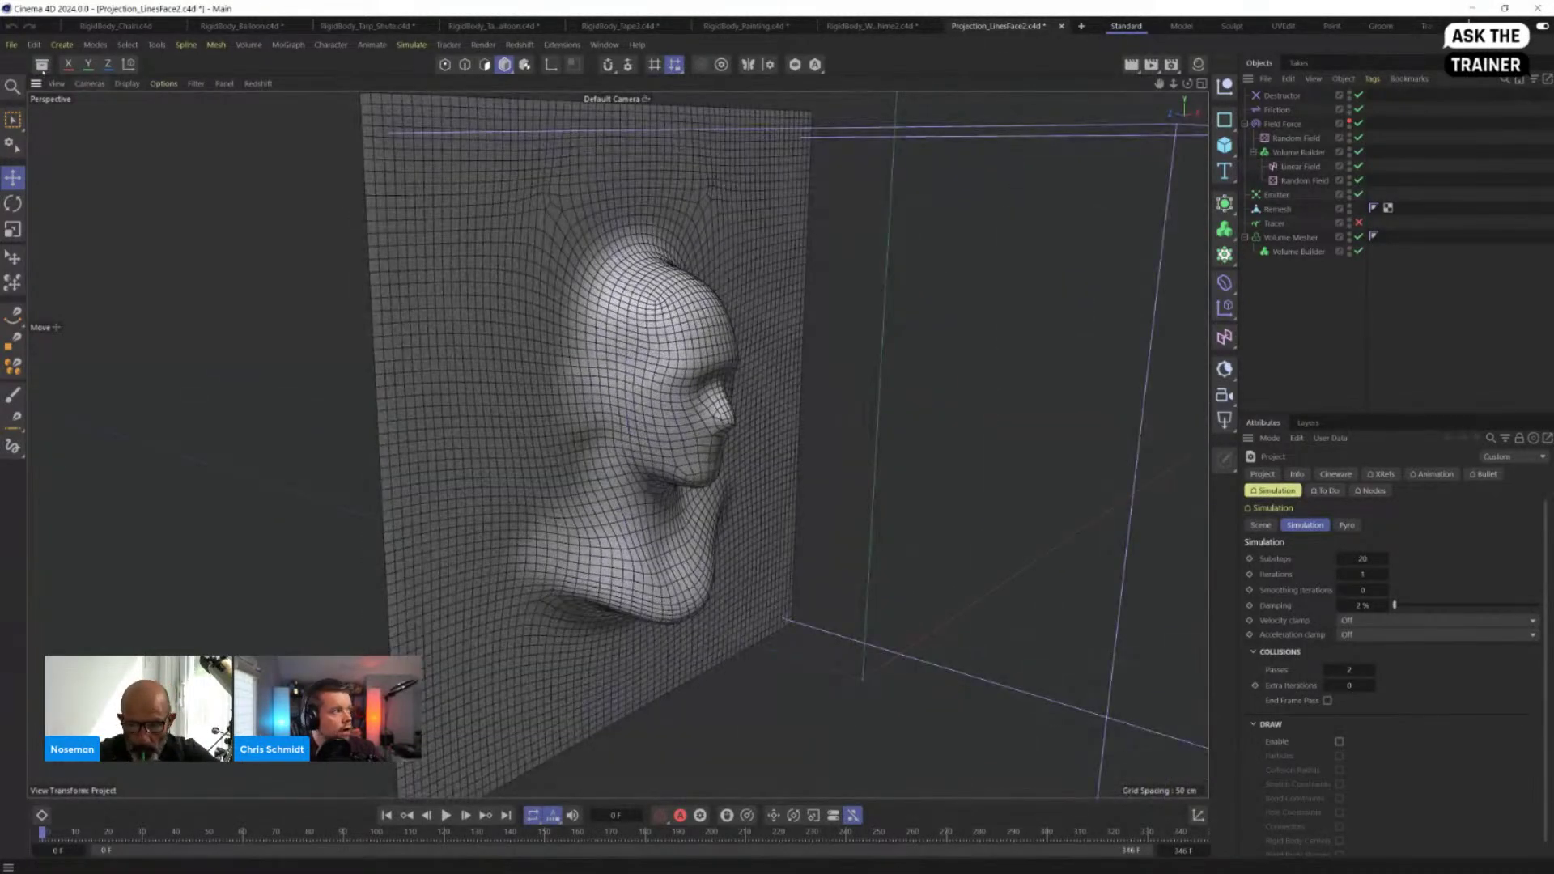
left_click(41, 65)
left_click(41, 64)
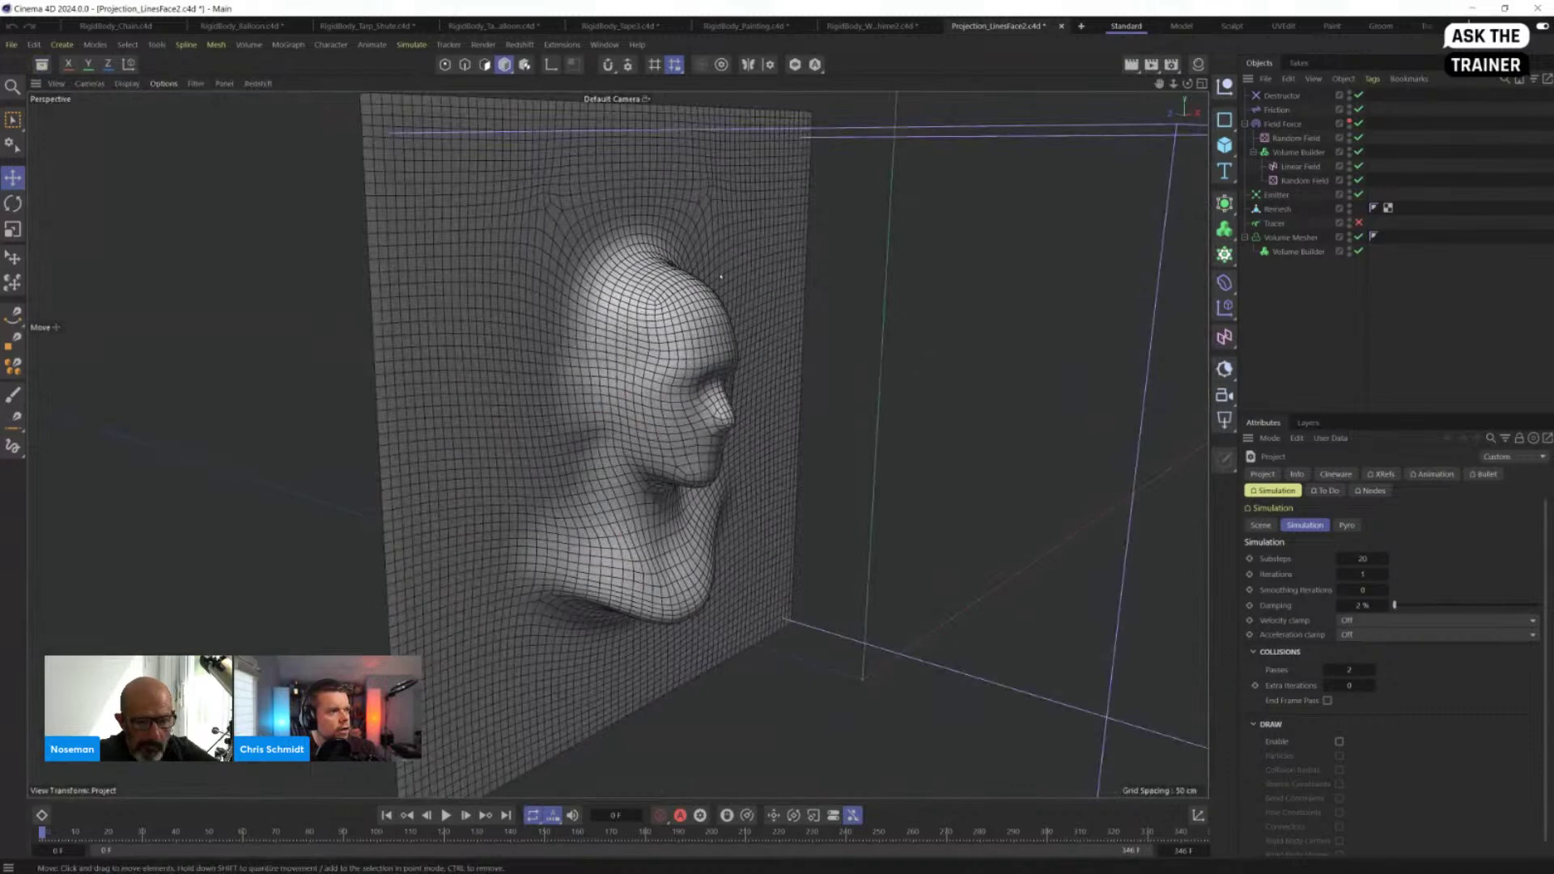
left_click_drag(721, 277, 631, 318, "alt")
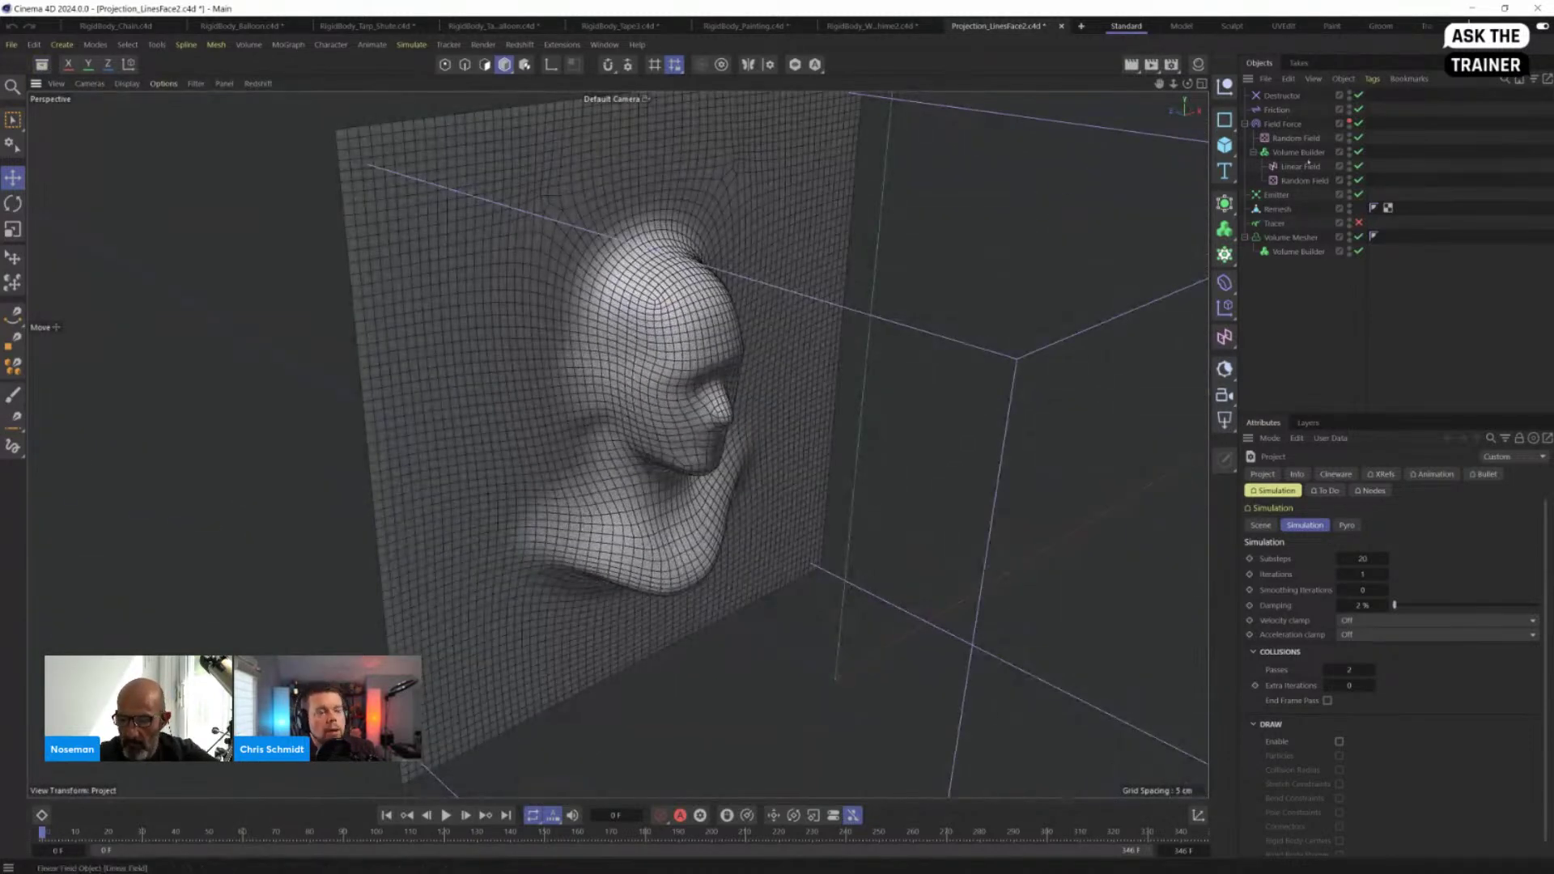
middle_click_drag(823, 361, 775, 319, "alt")
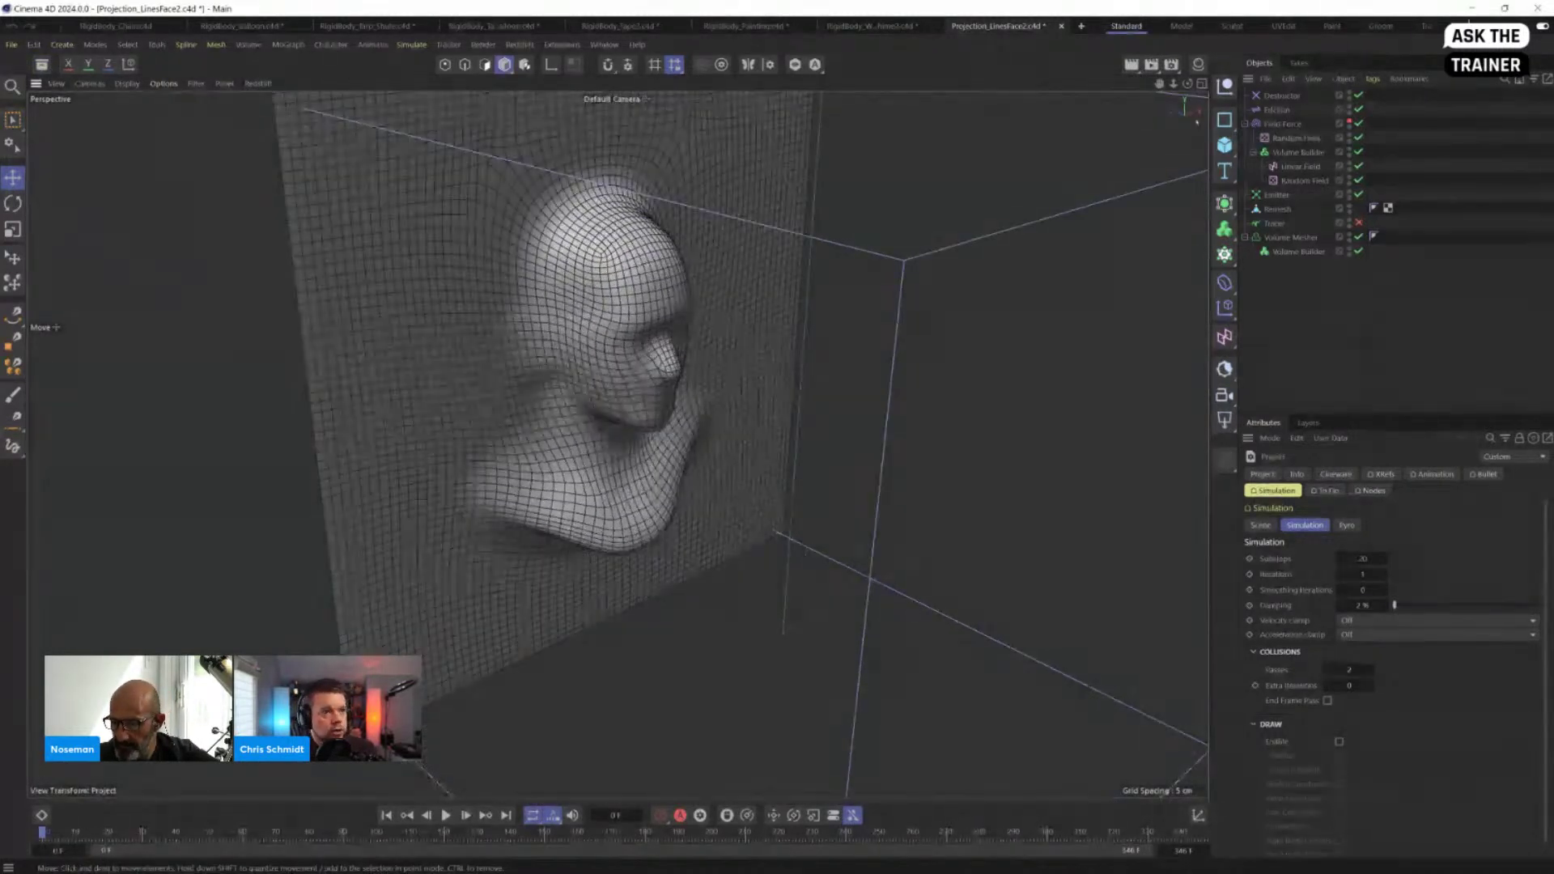
Step: Add a Disc oriented along +Z, move it in front of the face mesh and scale it down to roughly the face's size
left_click(1225, 145)
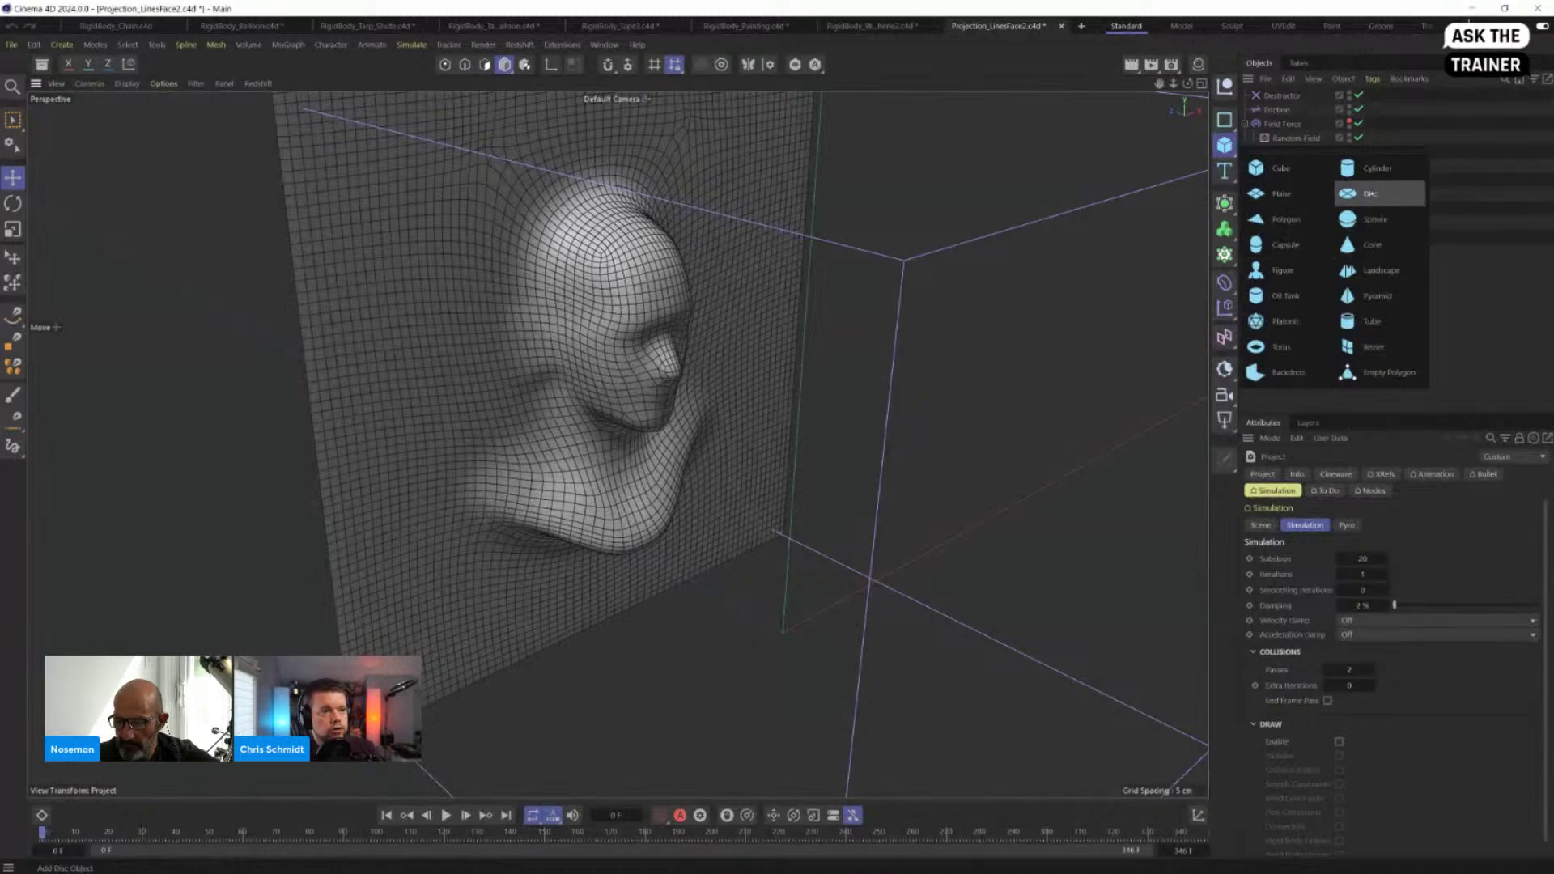
left_click(1368, 194)
left_click(1499, 571)
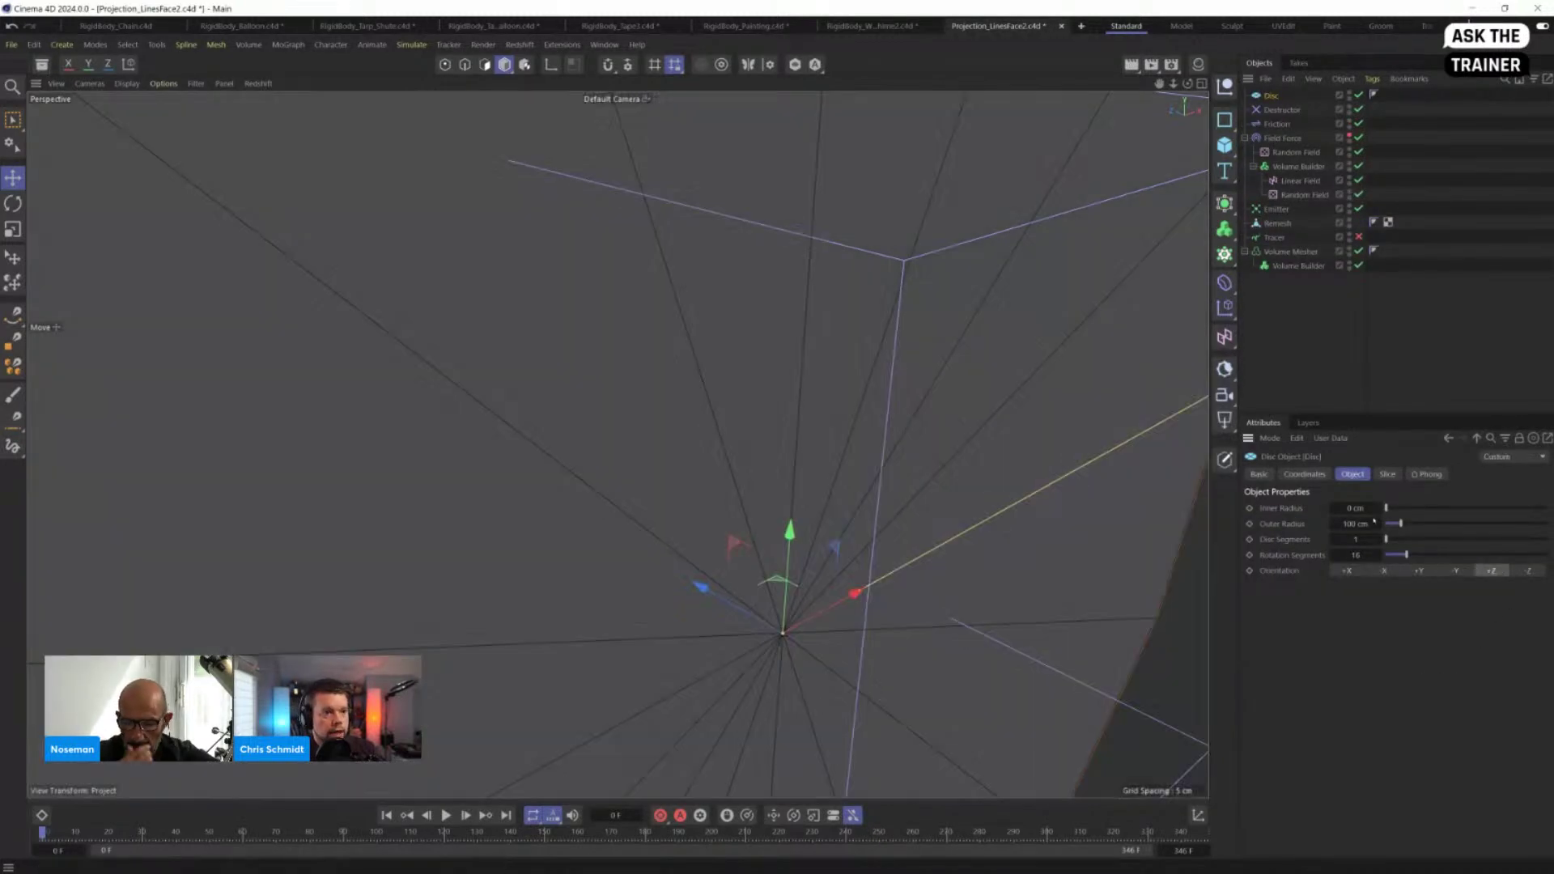
key("t")
left_click_drag(1065, 372, 808, 272)
key("e")
key("t")
left_click_drag(842, 322, 764, 447)
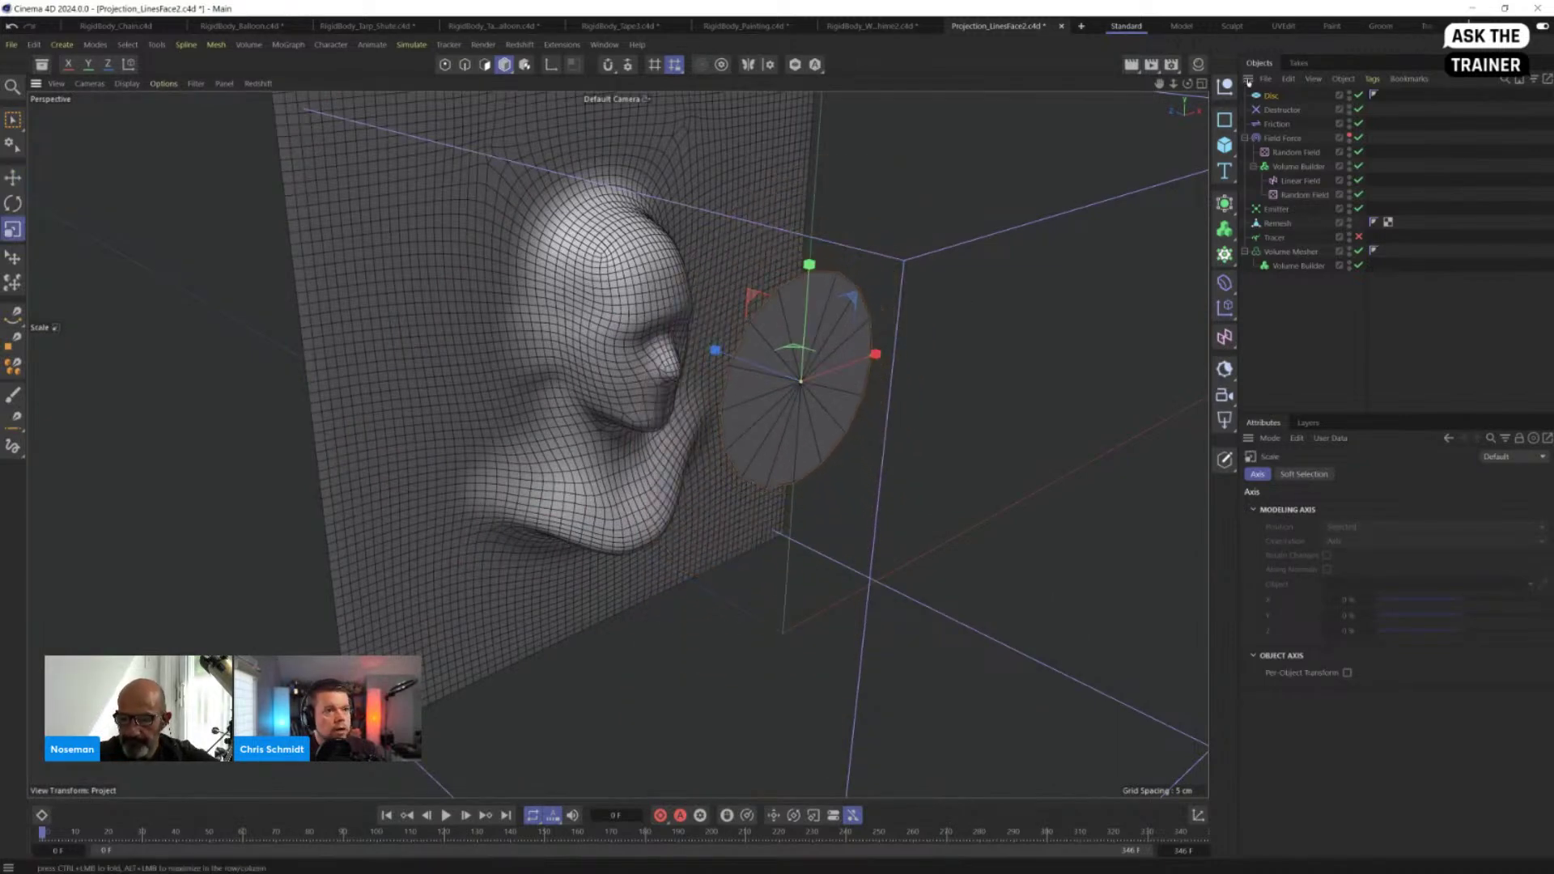
Step: Raise the disc's rotation segments to 77 and its disc segments to about 35
left_click(1272, 95)
left_click_drag(1403, 555, 1461, 540)
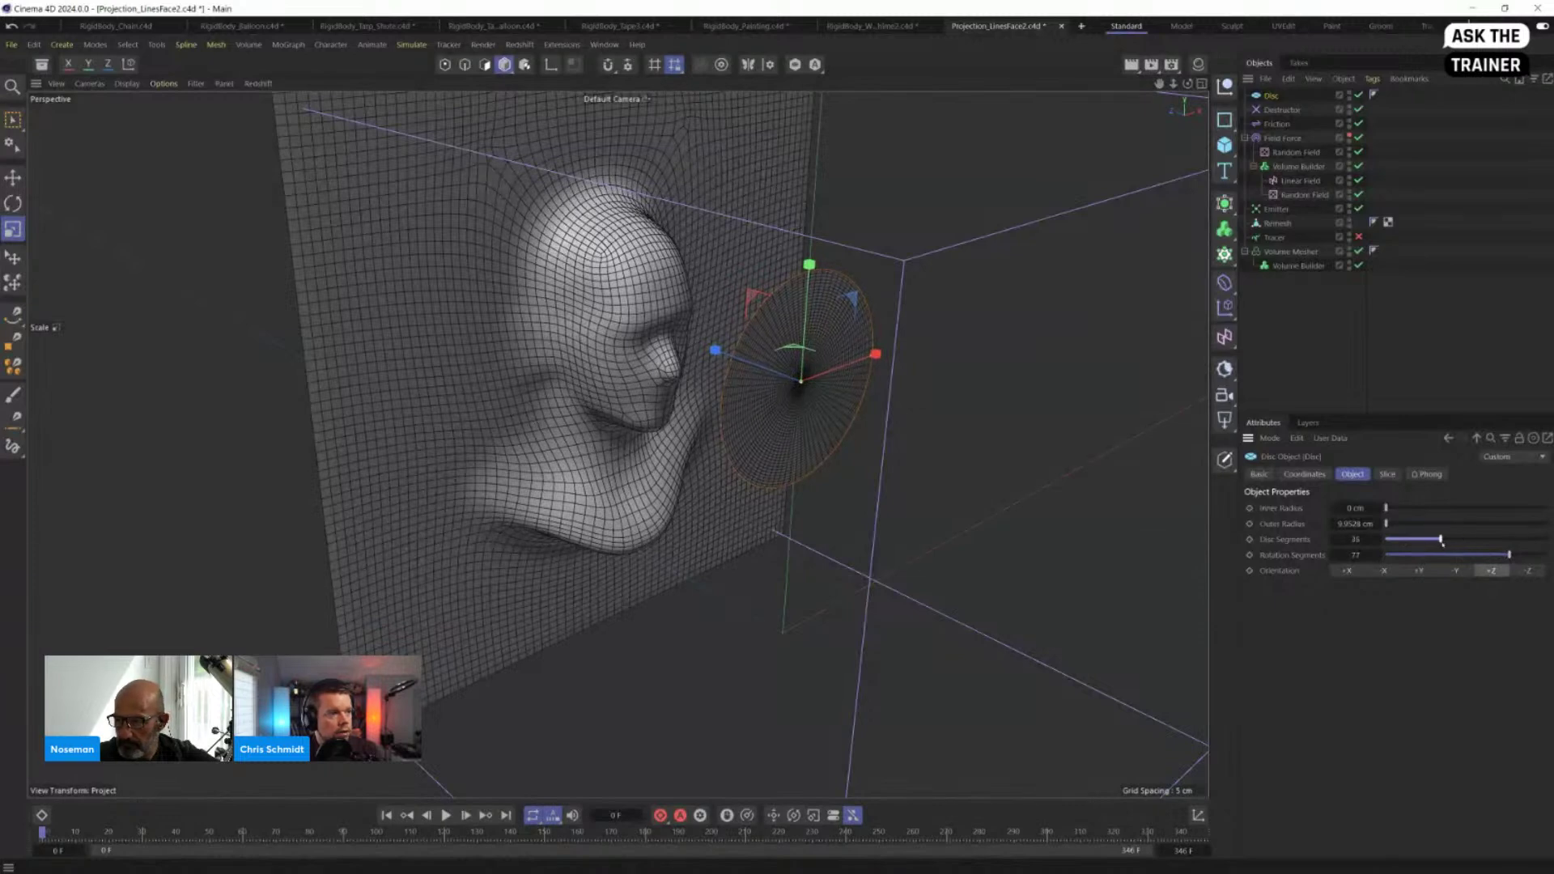
left_click_drag(996, 421, 858, 429, "alt")
Step: Set the disc's display color mode to Automatic and its color to blue by lowering red and green
right_click(1264, 94)
left_click(1260, 107)
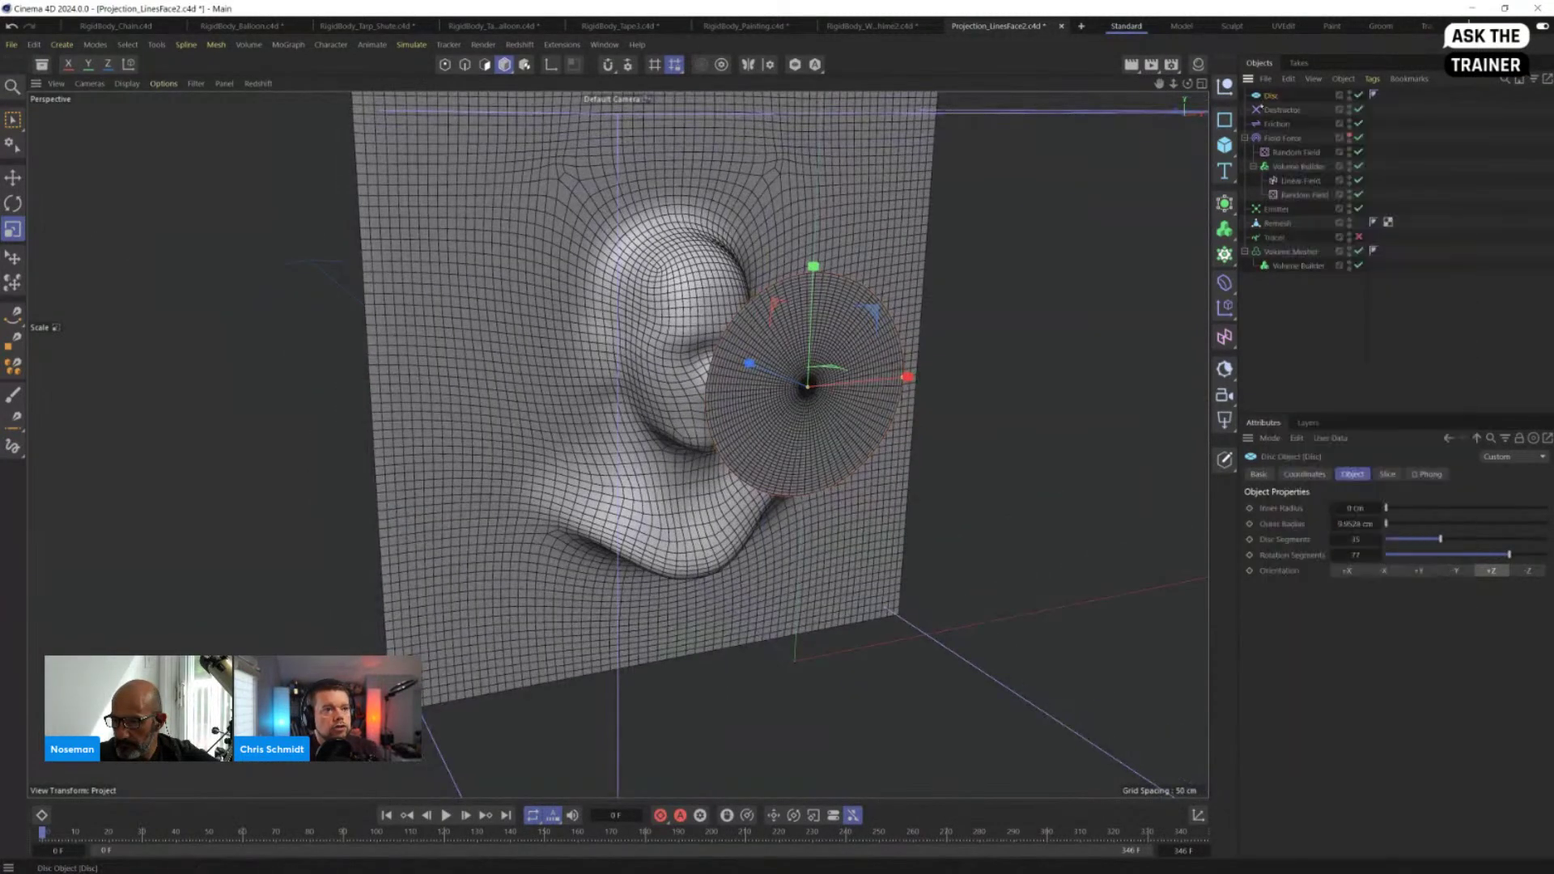
left_click(1259, 475)
left_click(1340, 606)
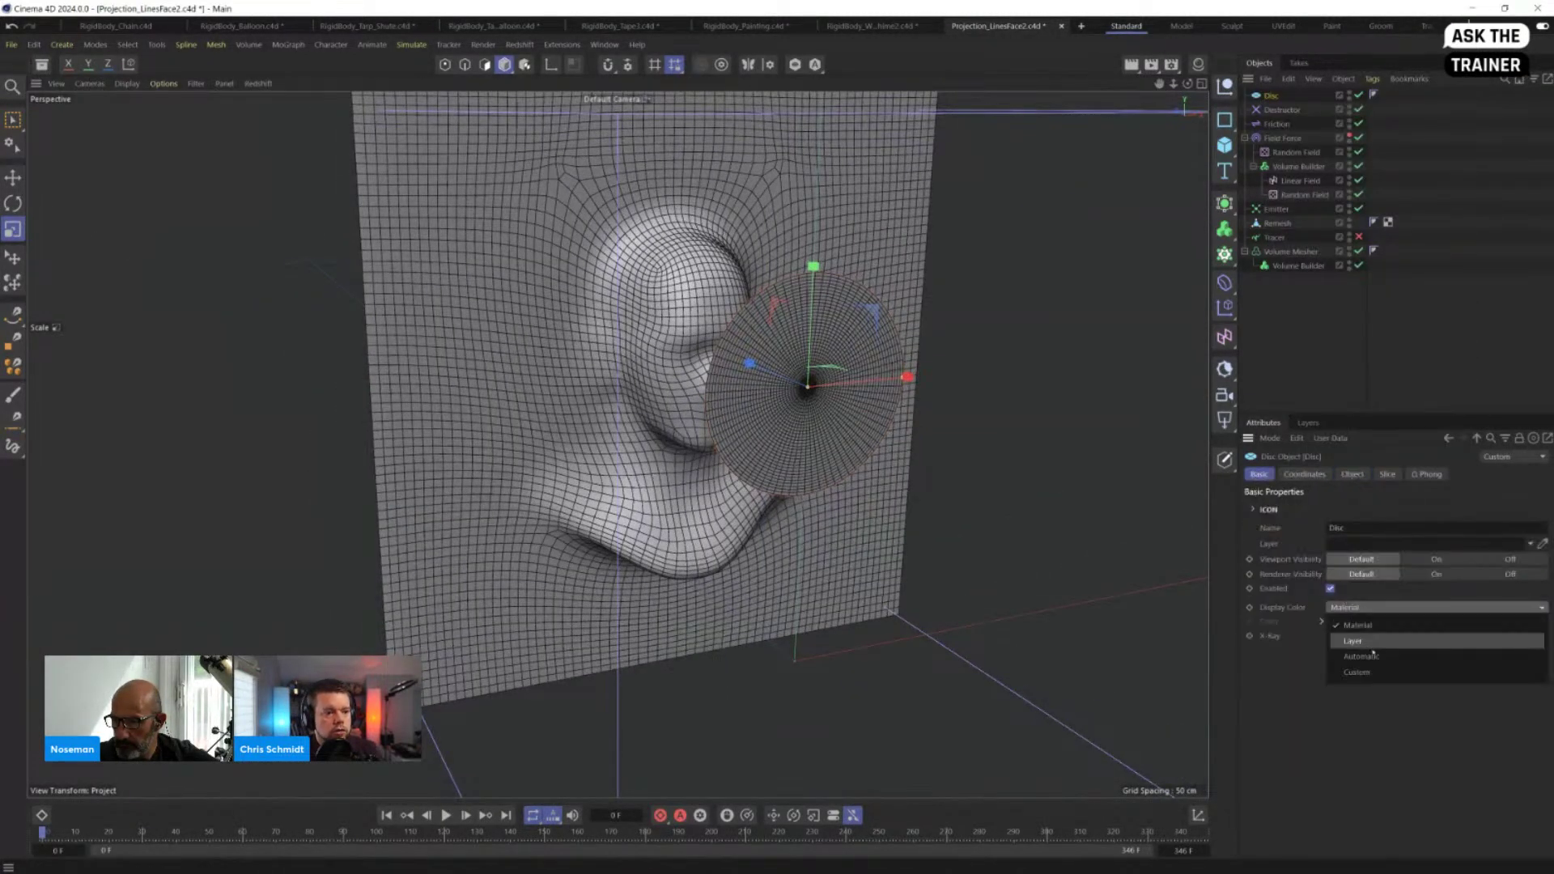
left_click(1357, 630)
left_click(1355, 623)
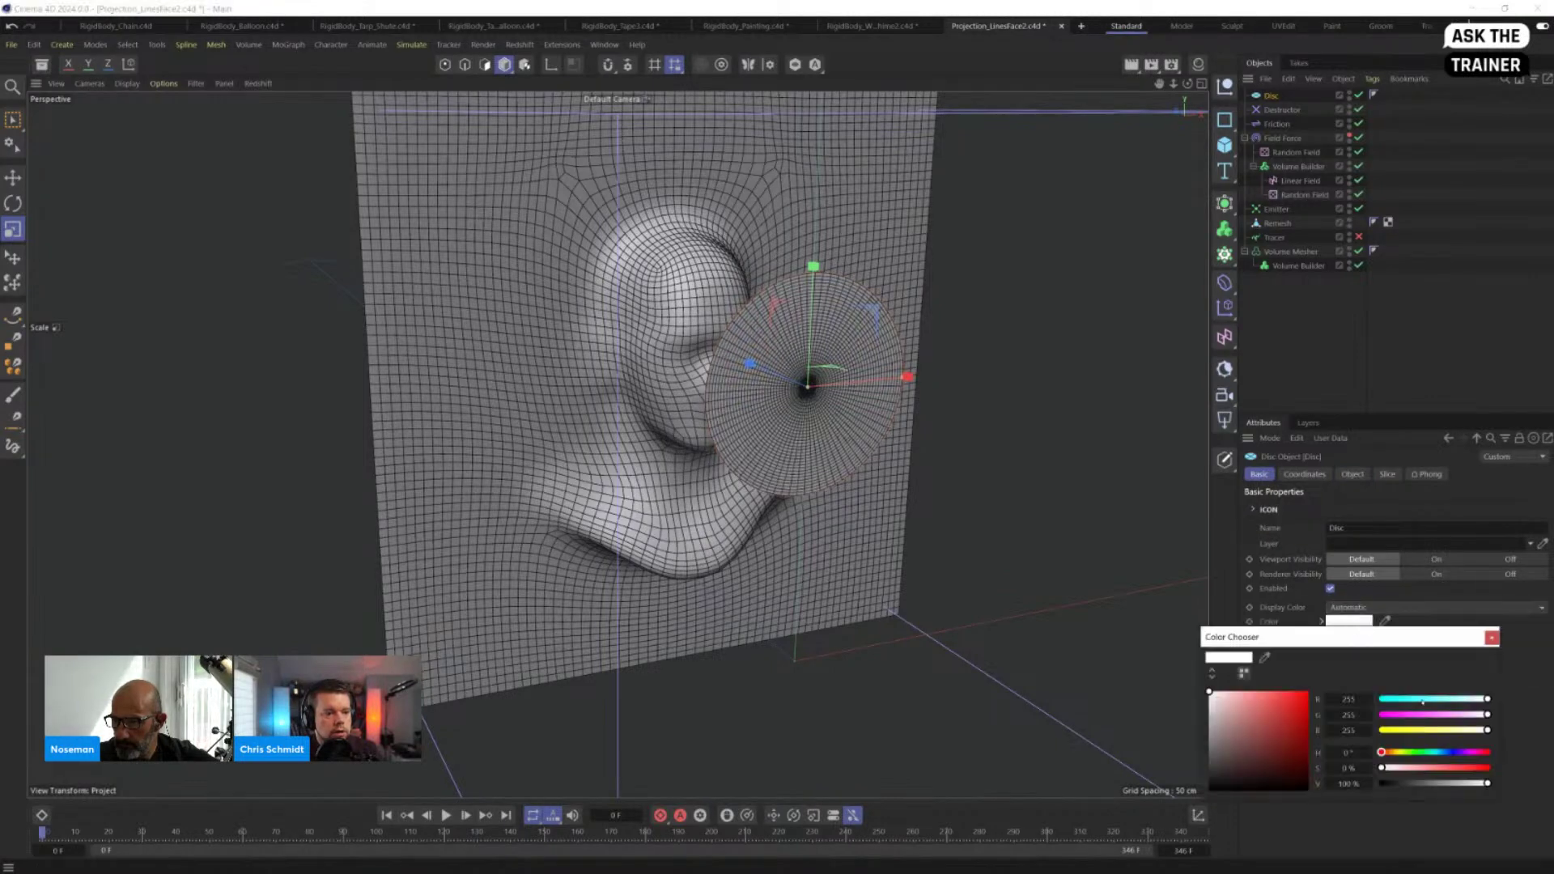
left_click(1409, 700)
left_click(1409, 715)
left_click(1422, 355)
left_click_drag(901, 308, 923, 356, "alt")
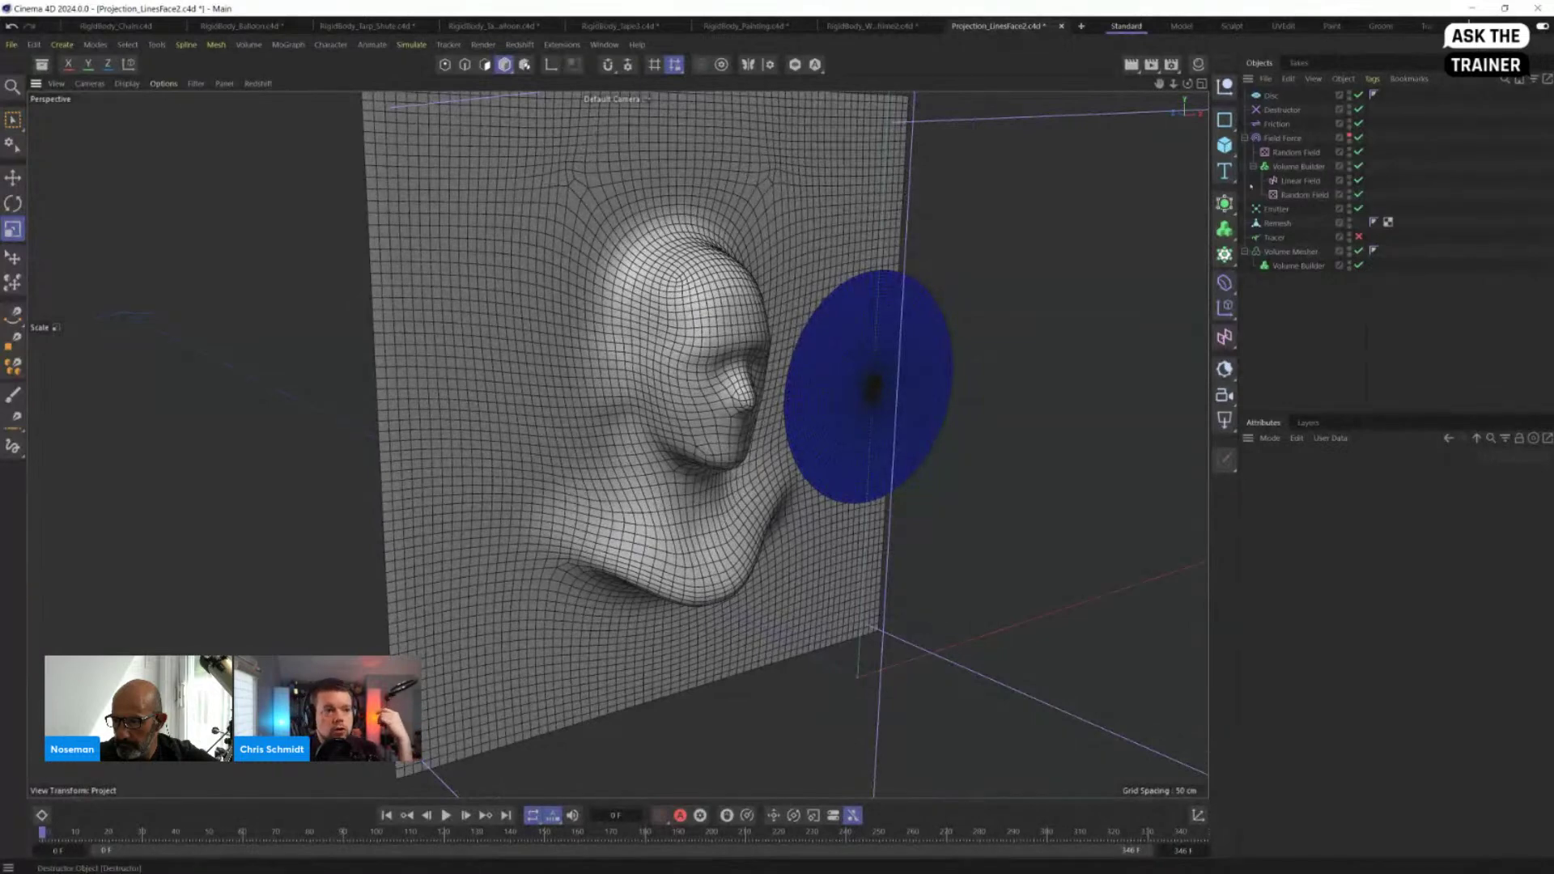
Step: Add a Projection deformer and check its projection direction relative to the disc and the face mesh
left_click(1225, 284)
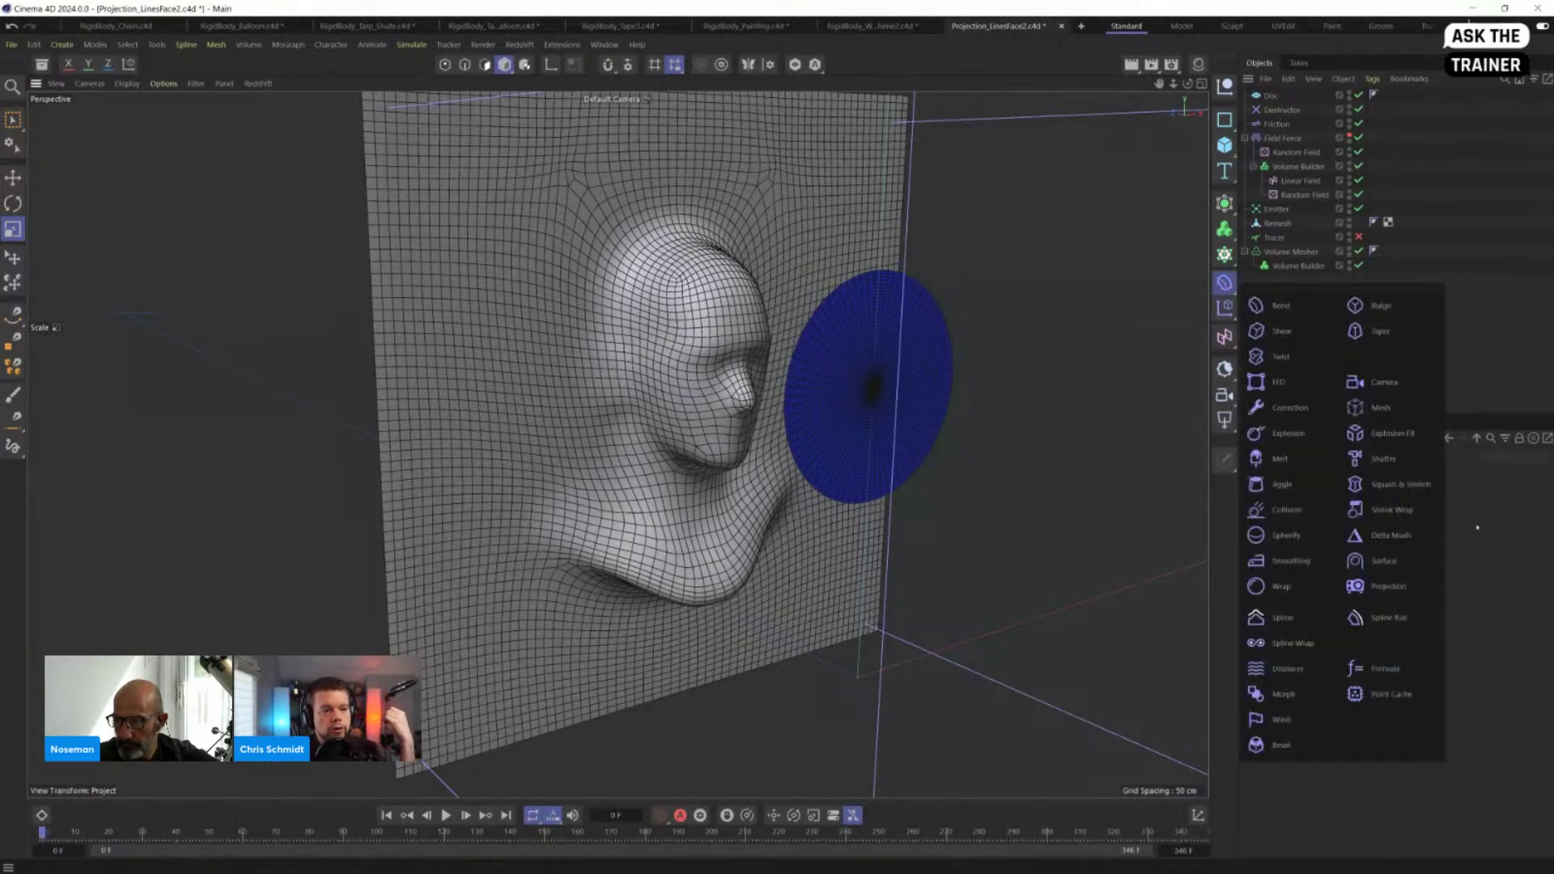
left_click(1366, 594)
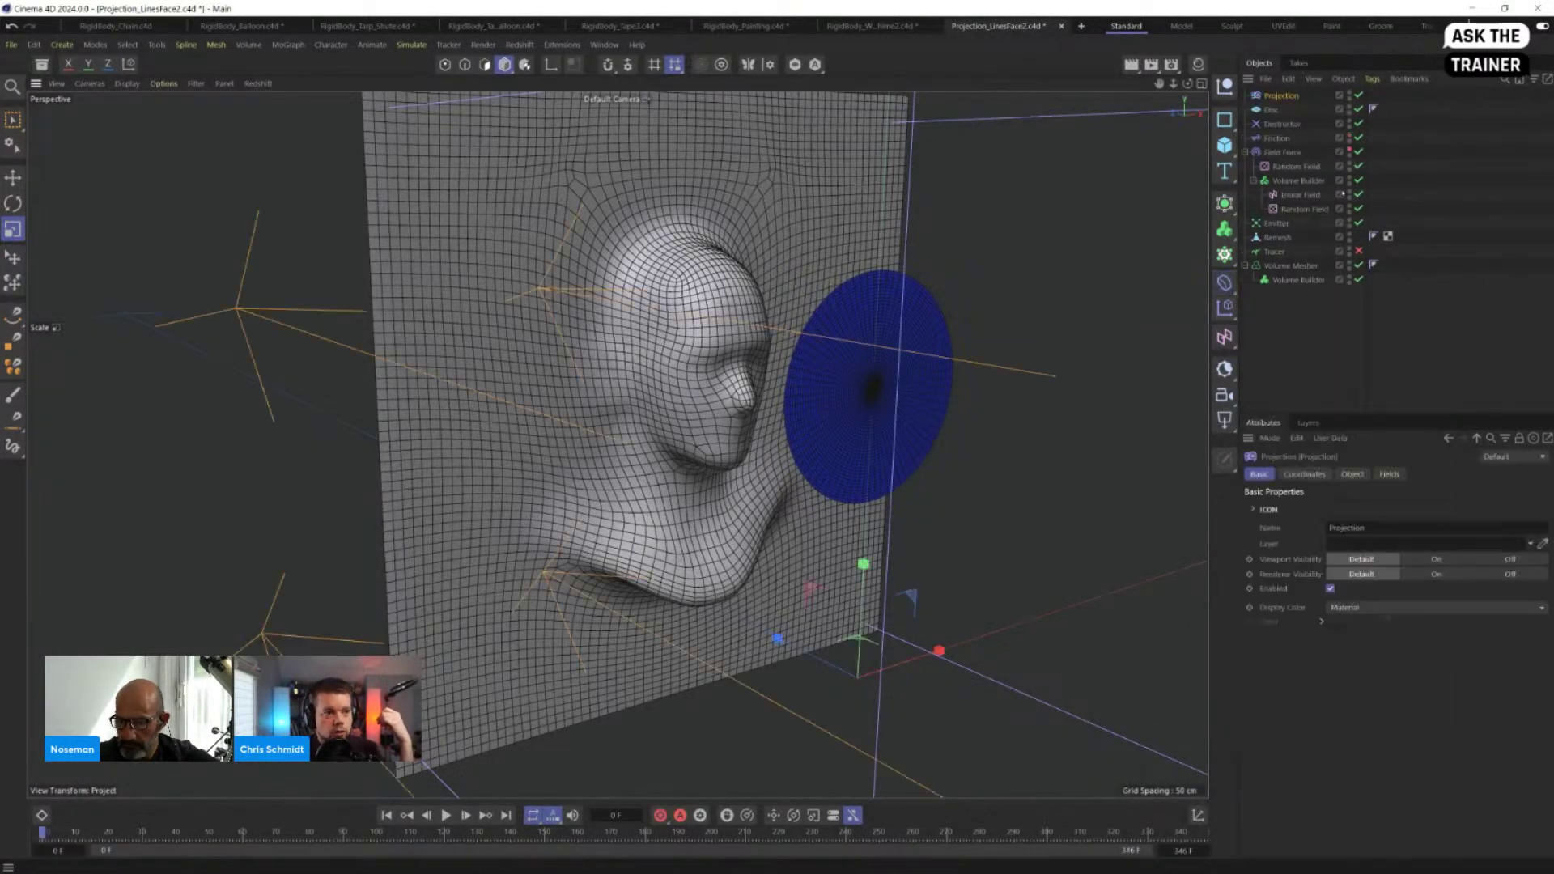
left_click_drag(913, 407, 946, 371, "alt")
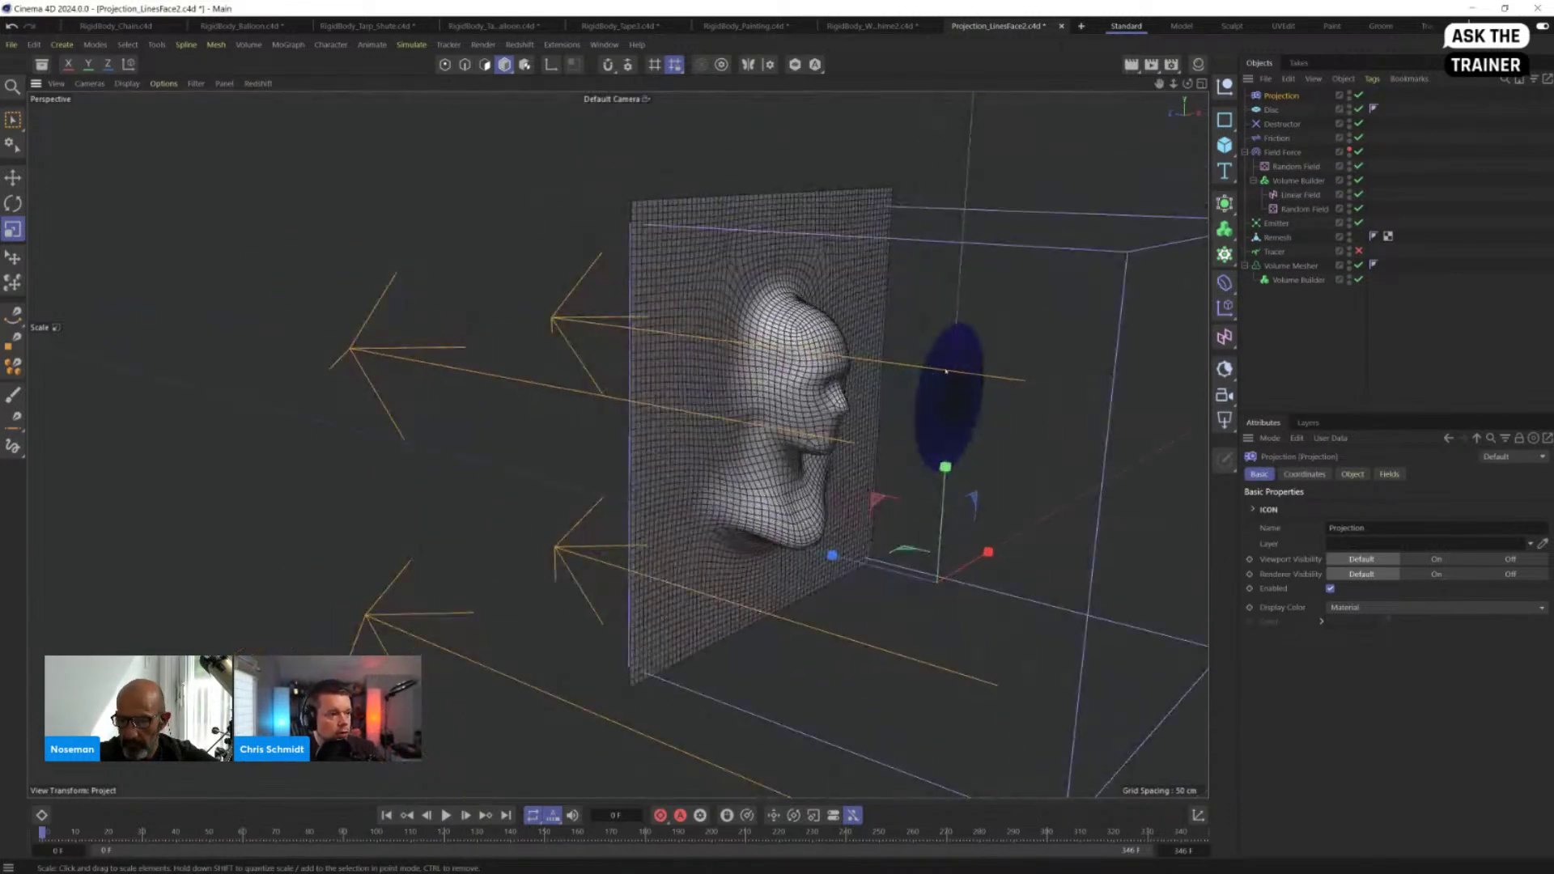
left_click_drag(934, 497, 806, 484, "alt")
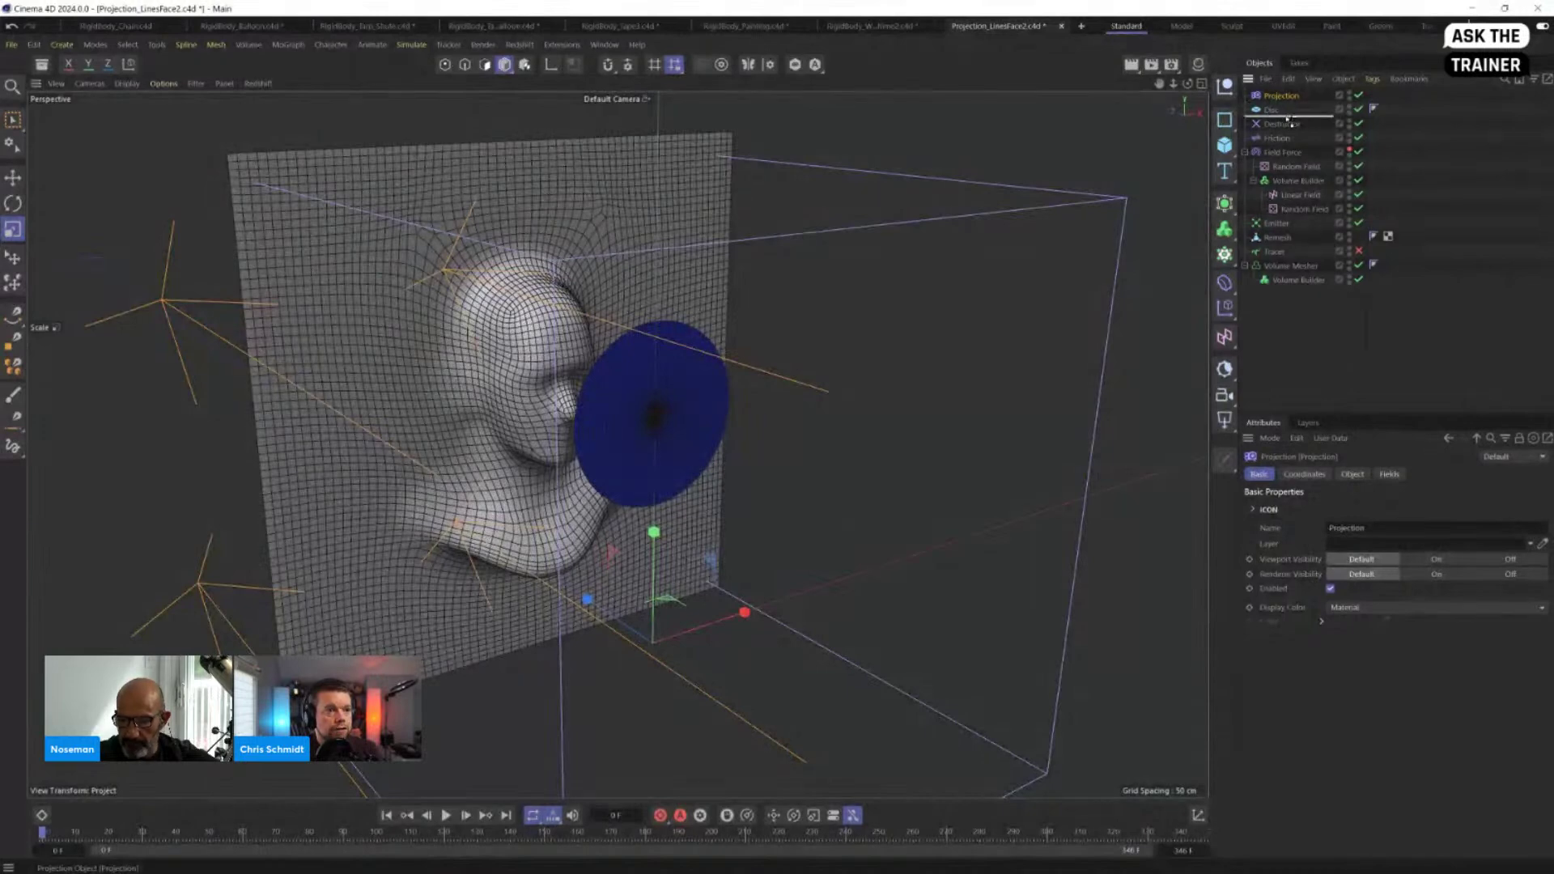
Step: Nest the Projection deformer under the Disc and set Remesh as its target object
left_click_drag(1287, 119, 1276, 105)
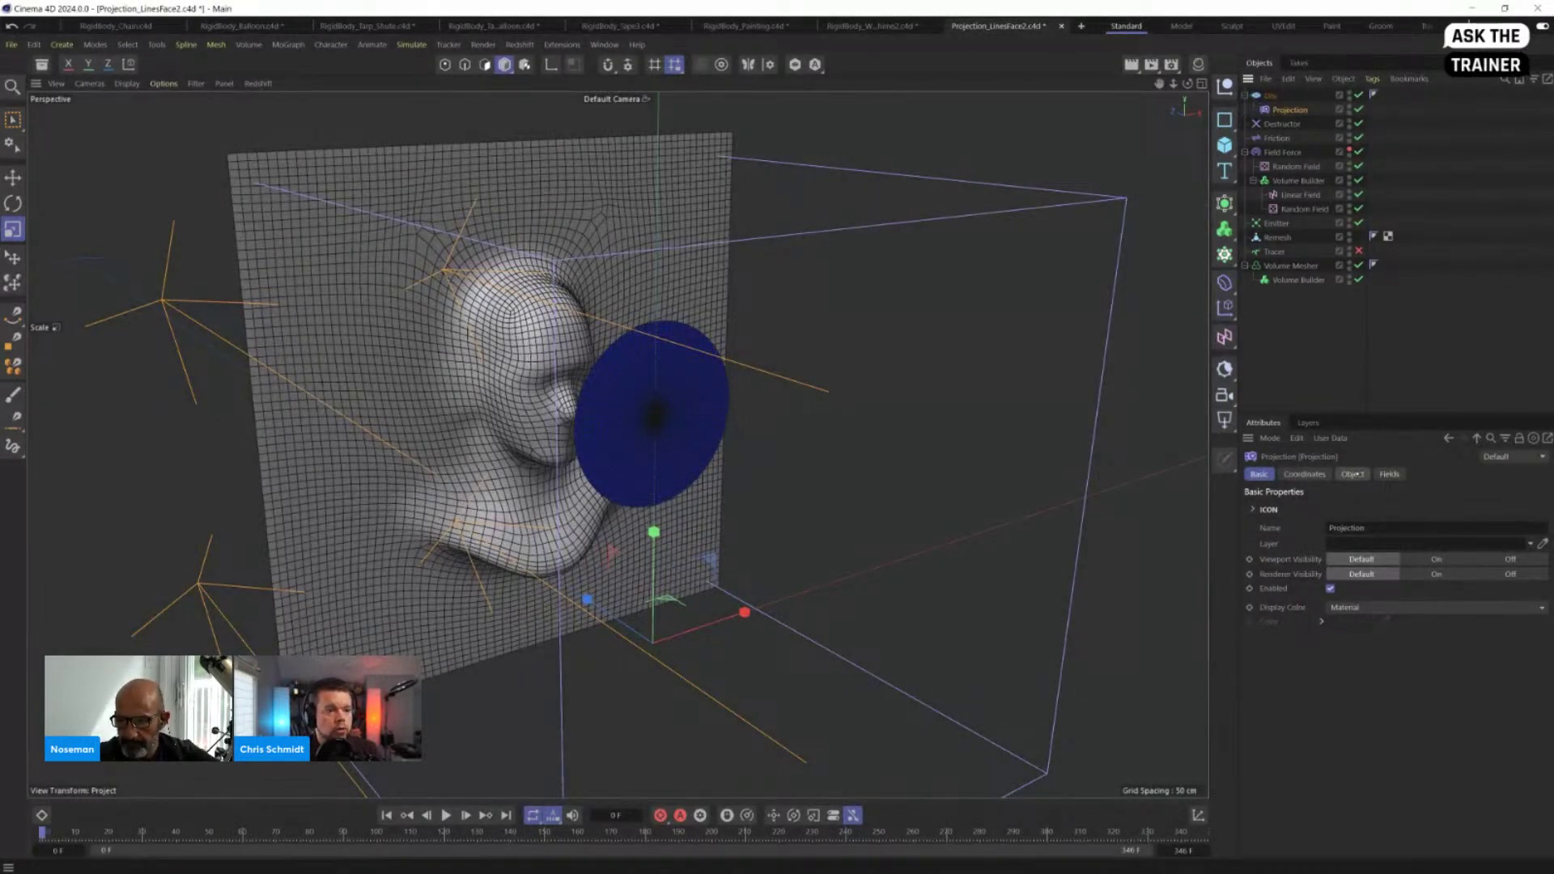
left_click(1359, 474)
middle_click_drag(761, 430, 1029, 425, "alt")
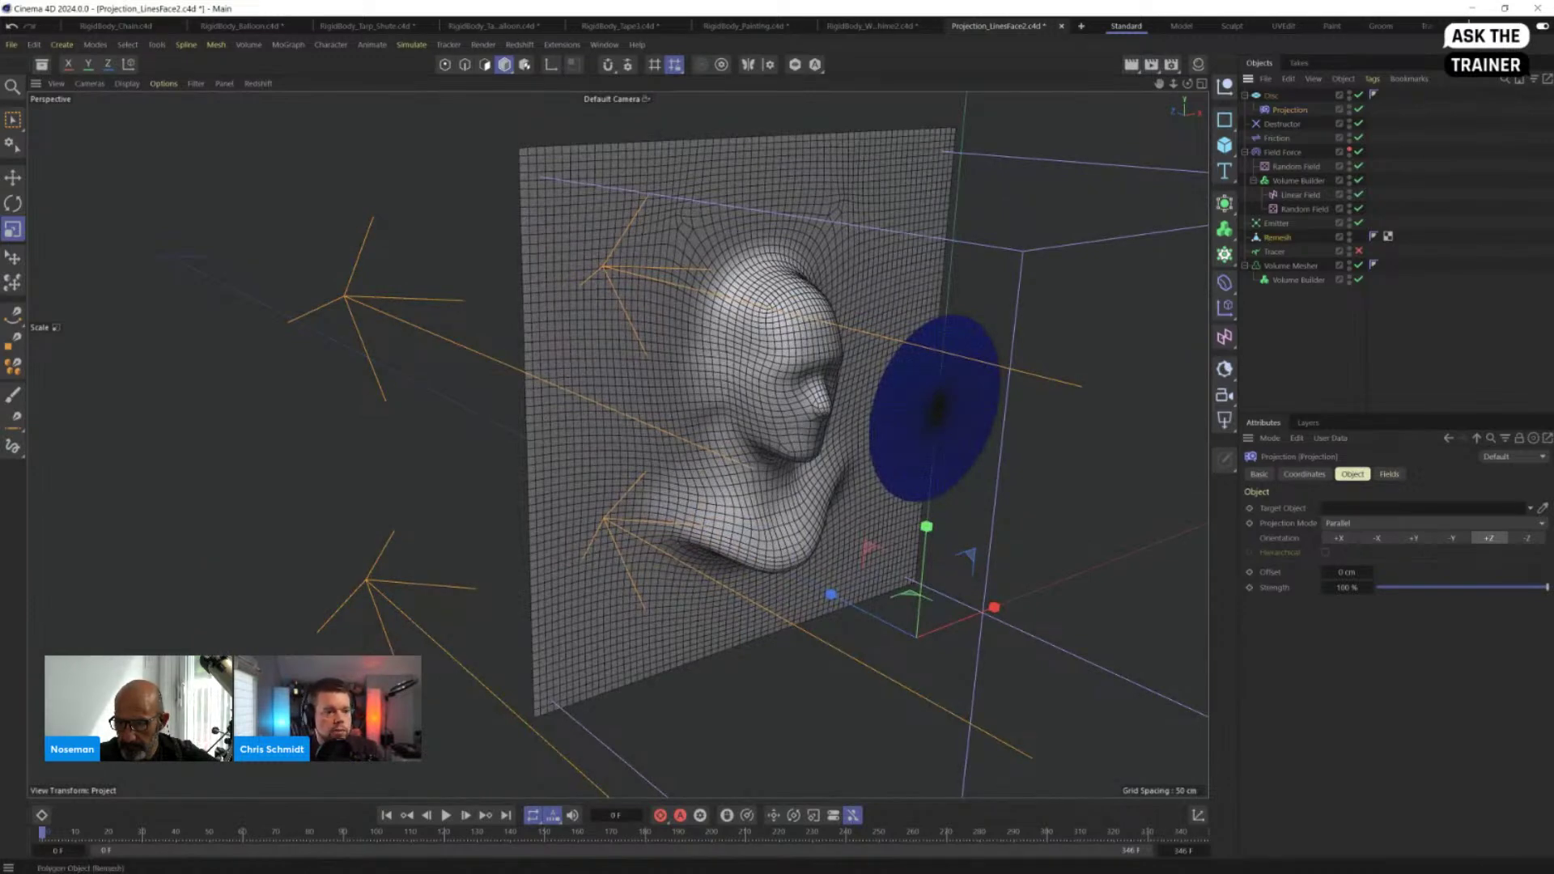
left_click_drag(1350, 508, 1349, 508)
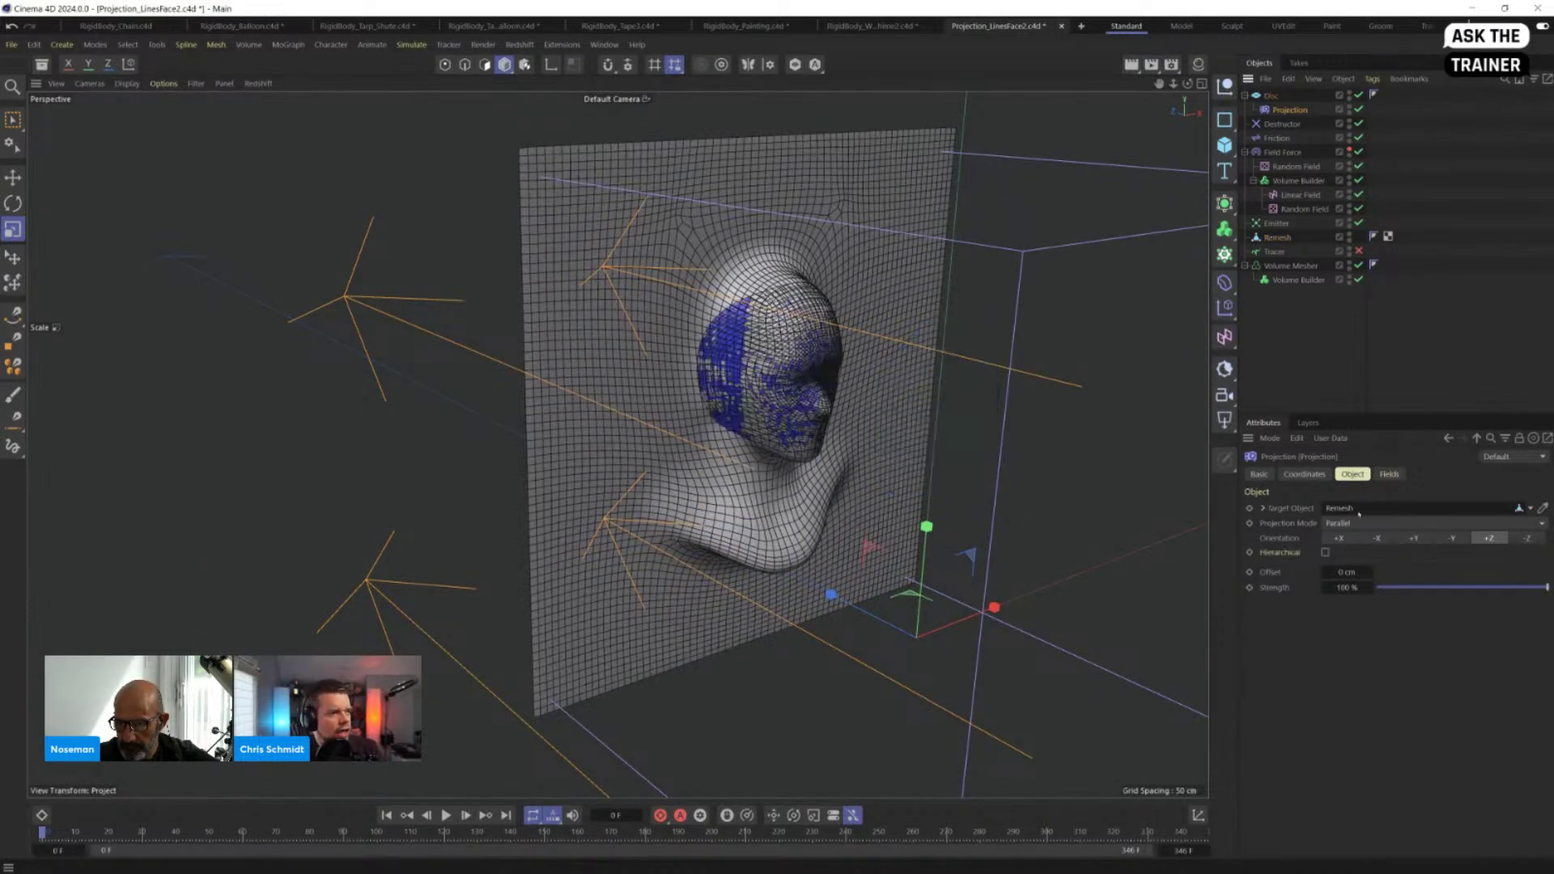
Step: Try a slightly reduced Projection strength while viewing the face up close, and restore it to 100 %
left_click_drag(842, 428, 767, 373, "alt")
right_click_drag(768, 372, 826, 340, "alt")
left_click_drag(666, 322, 757, 312, "alt")
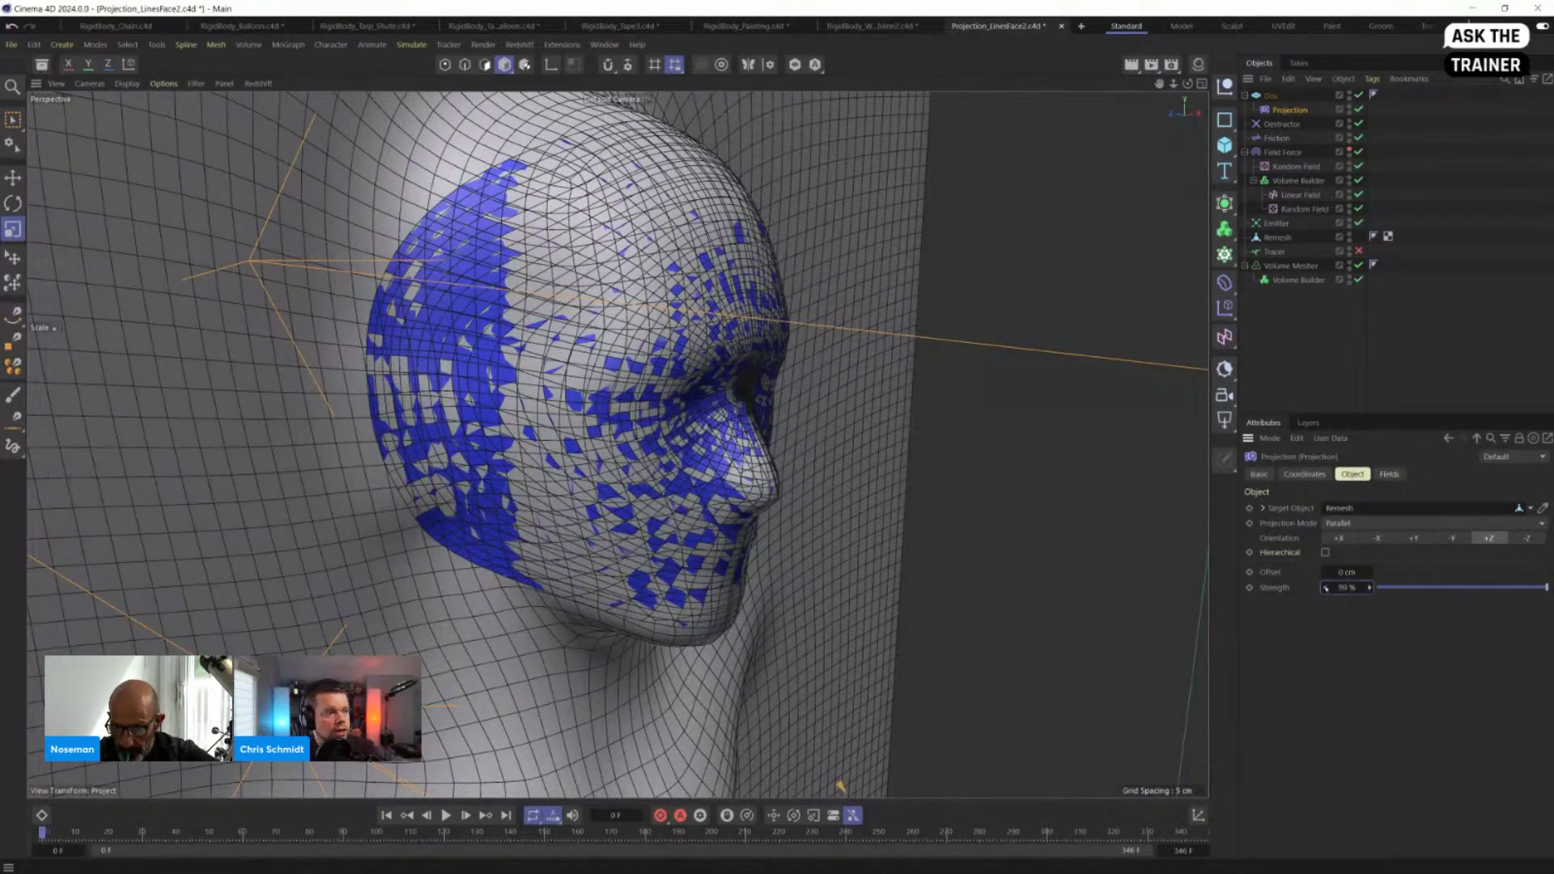
left_click_drag(846, 402, 806, 406, "alt")
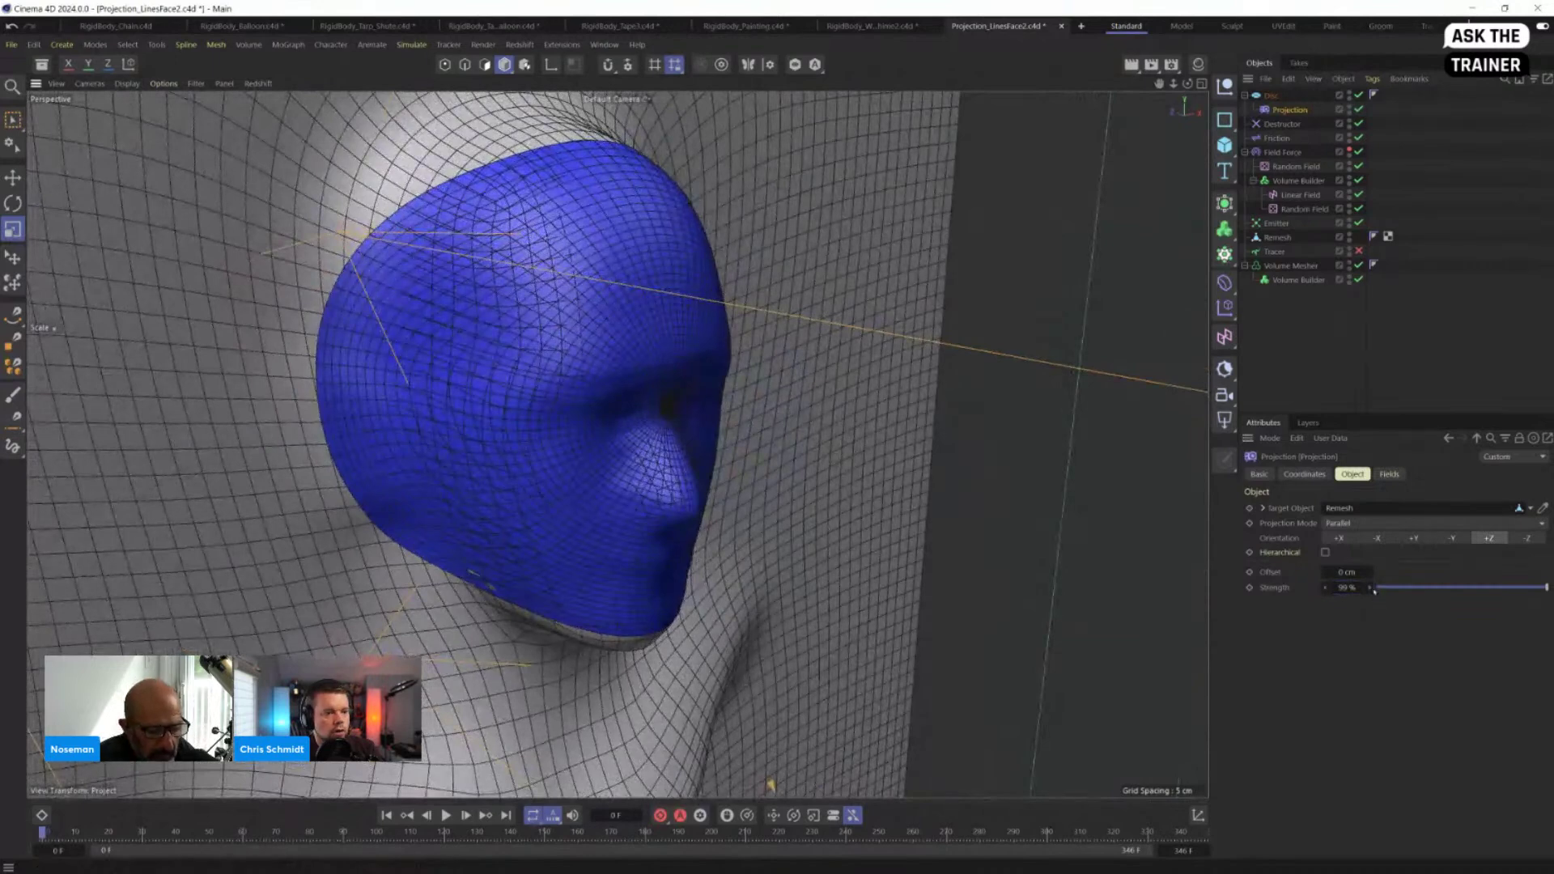
left_click(1372, 589)
Step: Test larger offsets for the Disc's Projection deformer and set the offset to 0.1 cm
scroll(1347, 573, "up", 6)
scroll(1347, 573, "down", 6)
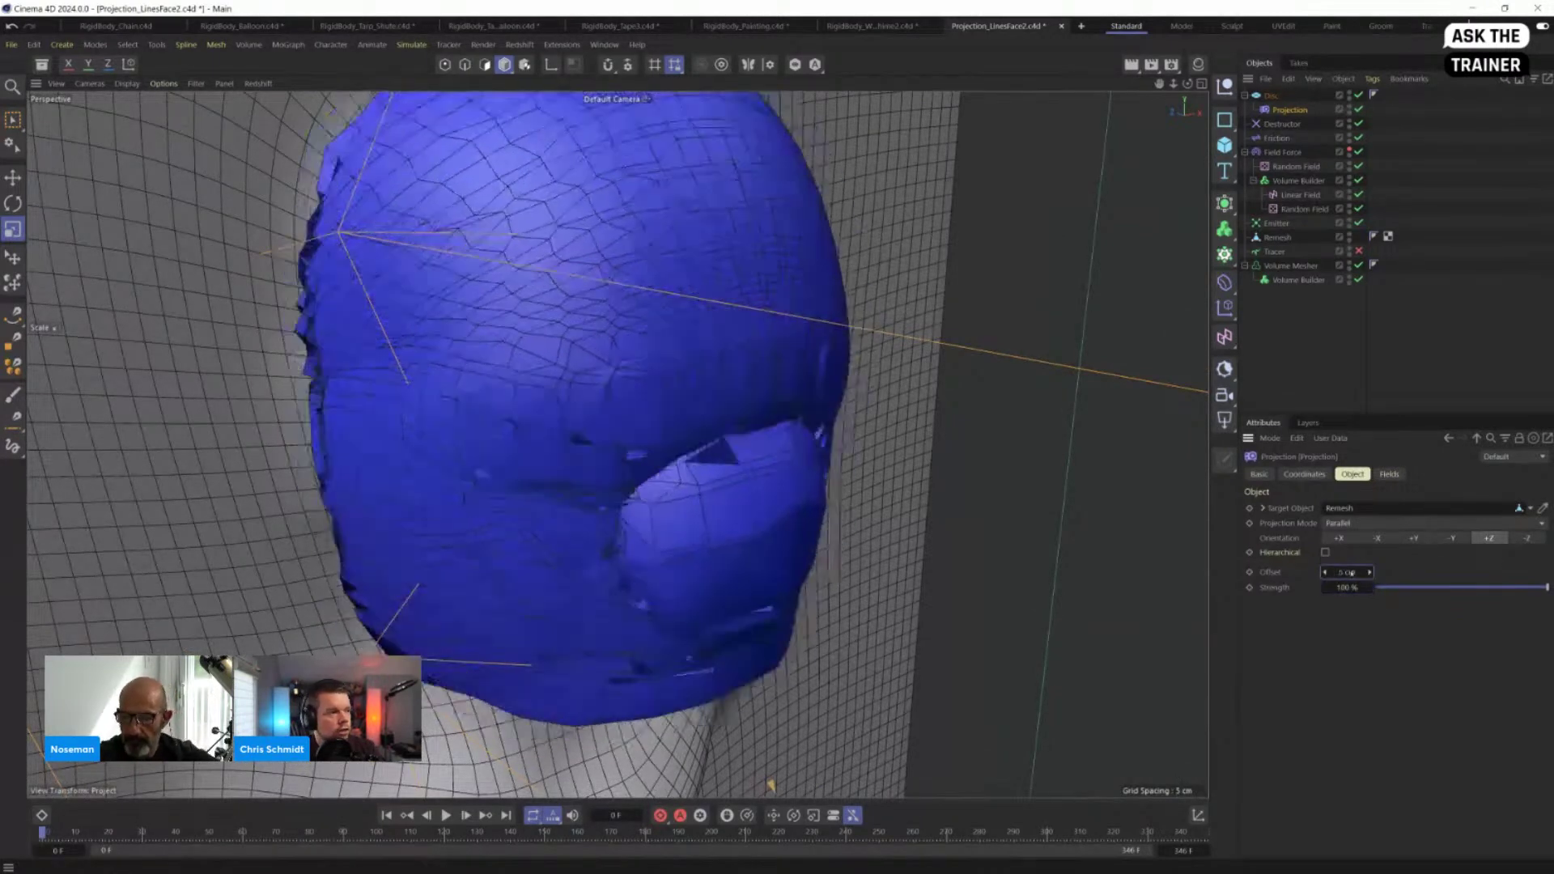
scroll(1347, 573, "up", 3)
scroll(1349, 572, "down", 1)
double_click(1356, 572)
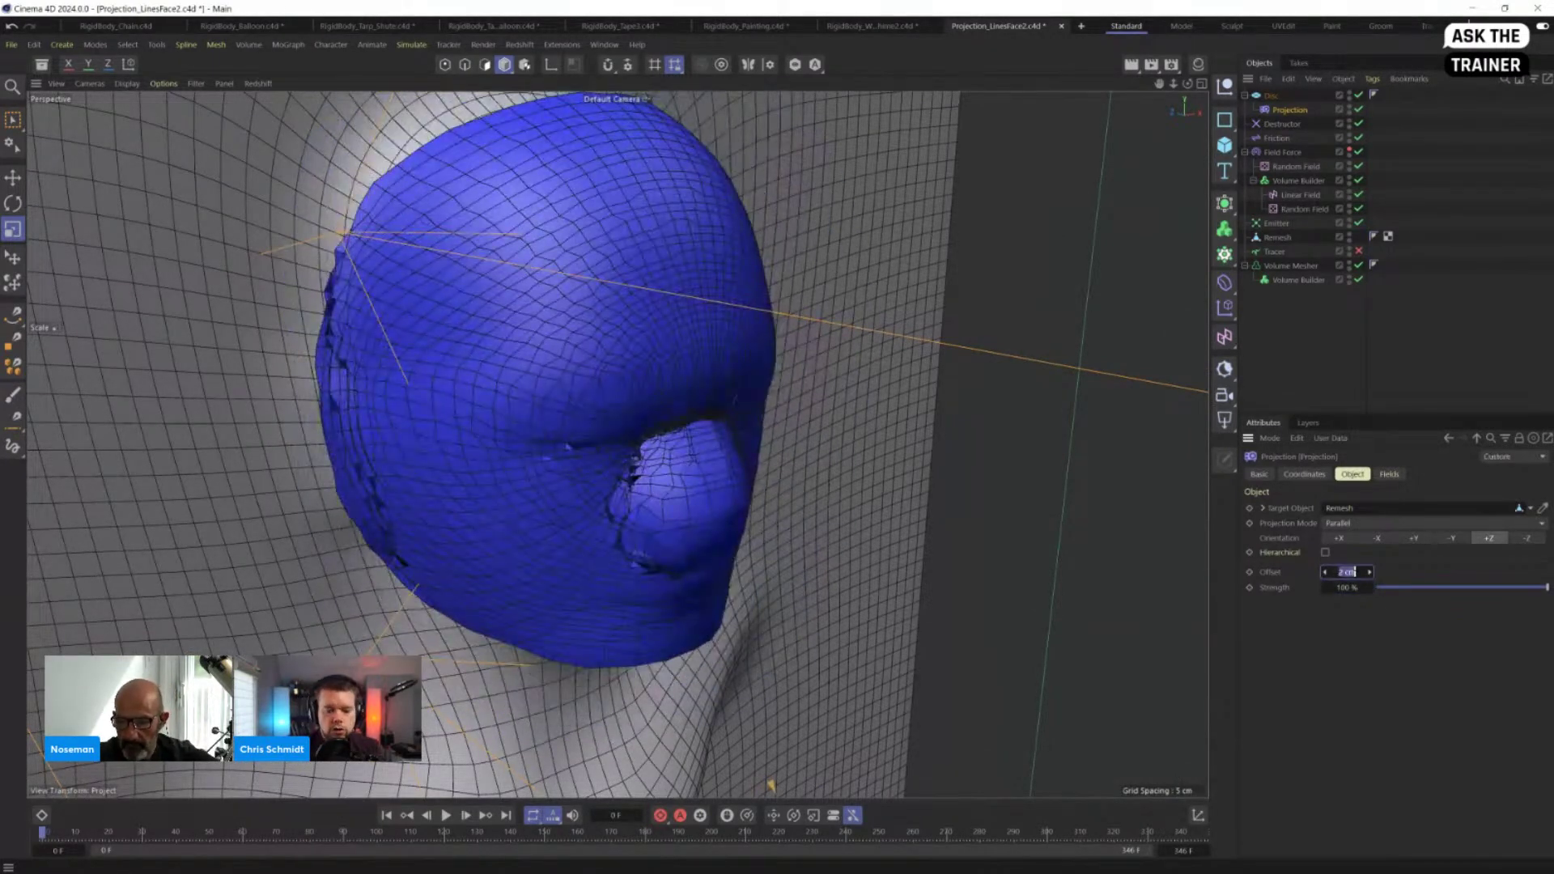
mouse_move(716, 459)
left_mouse_down("alt")
mouse_move(683, 475)
mouse_move(718, 447)
left_mouse_up("alt")
right_click_drag(718, 447, 683, 462, "alt")
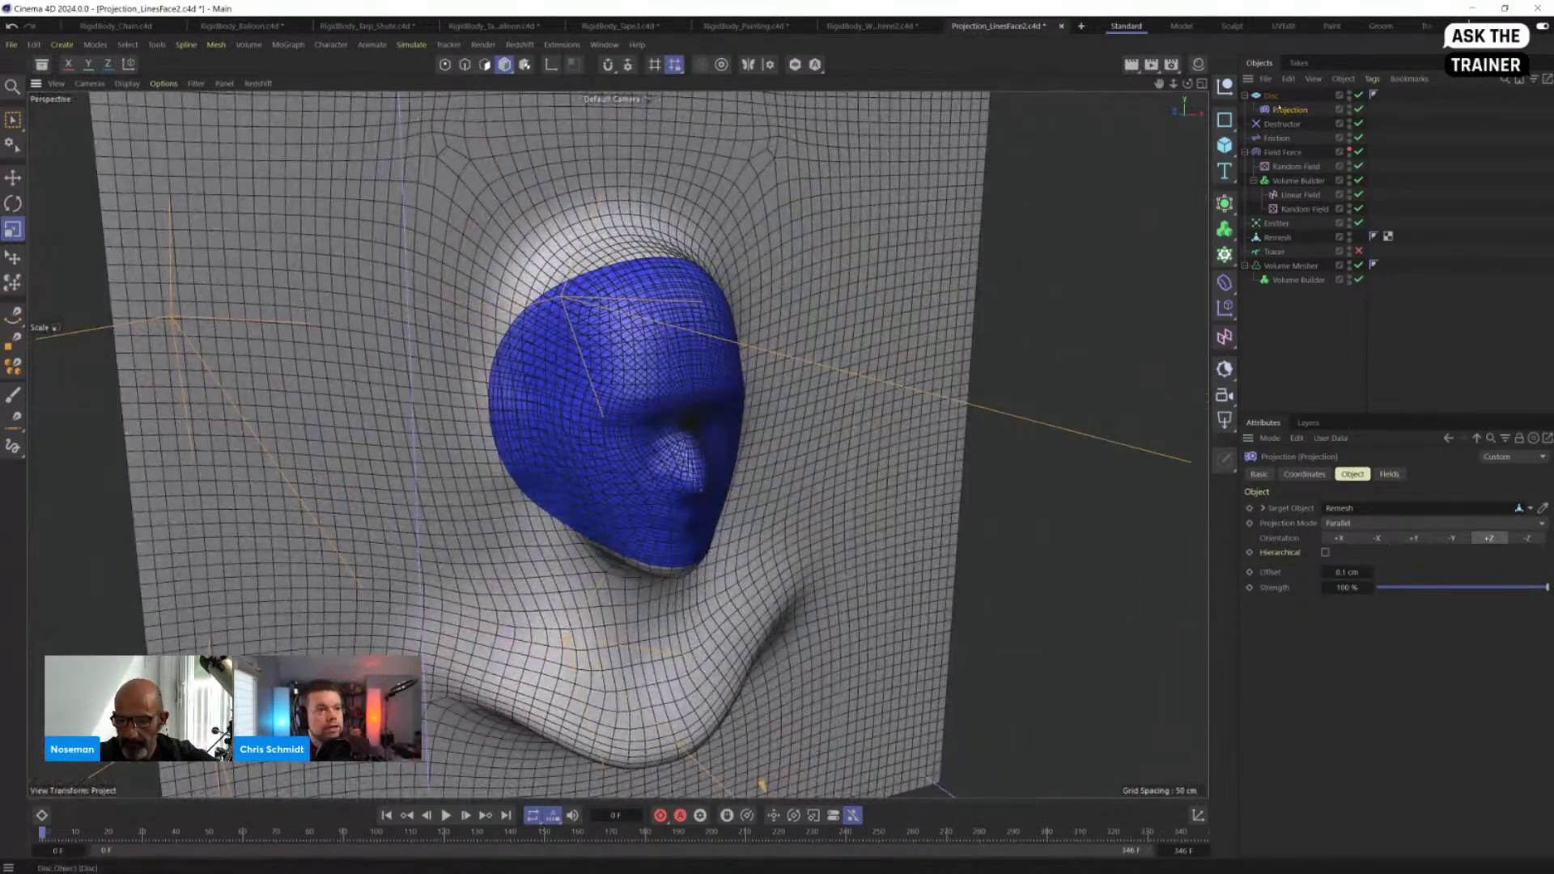
Step: Move the Disc and scale it down so it projects onto a smaller area of the upper face
left_click(1269, 96)
key("o")
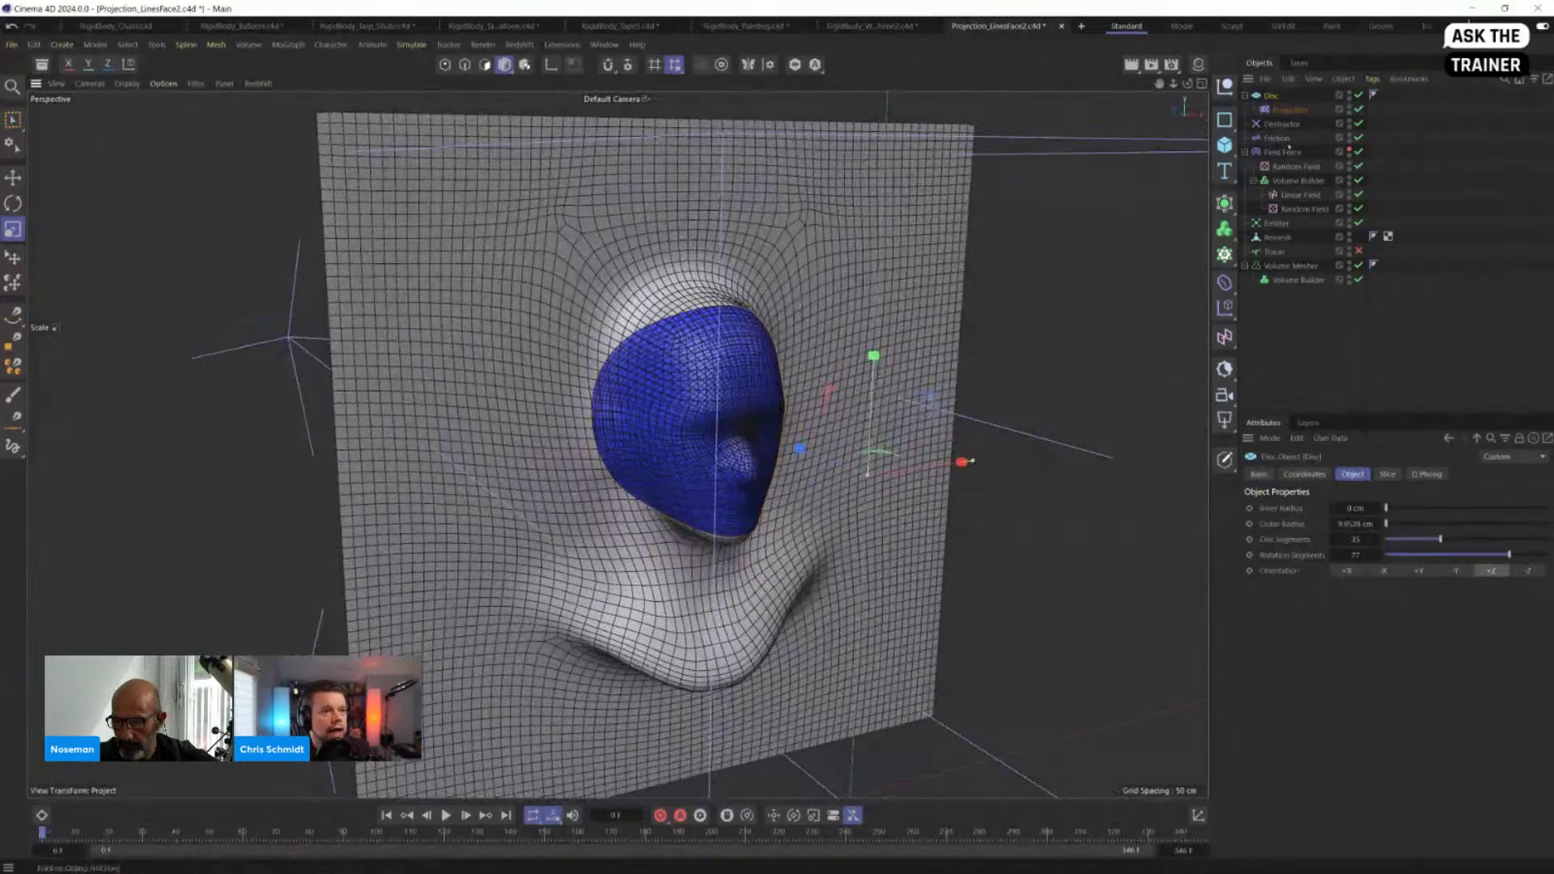
key("e")
mouse_move(871, 398)
left_mouse_down()
mouse_move(876, 305)
mouse_move(860, 615)
mouse_move(870, 404)
left_mouse_up()
key("t")
left_click_drag(988, 324, 922, 361)
key("e")
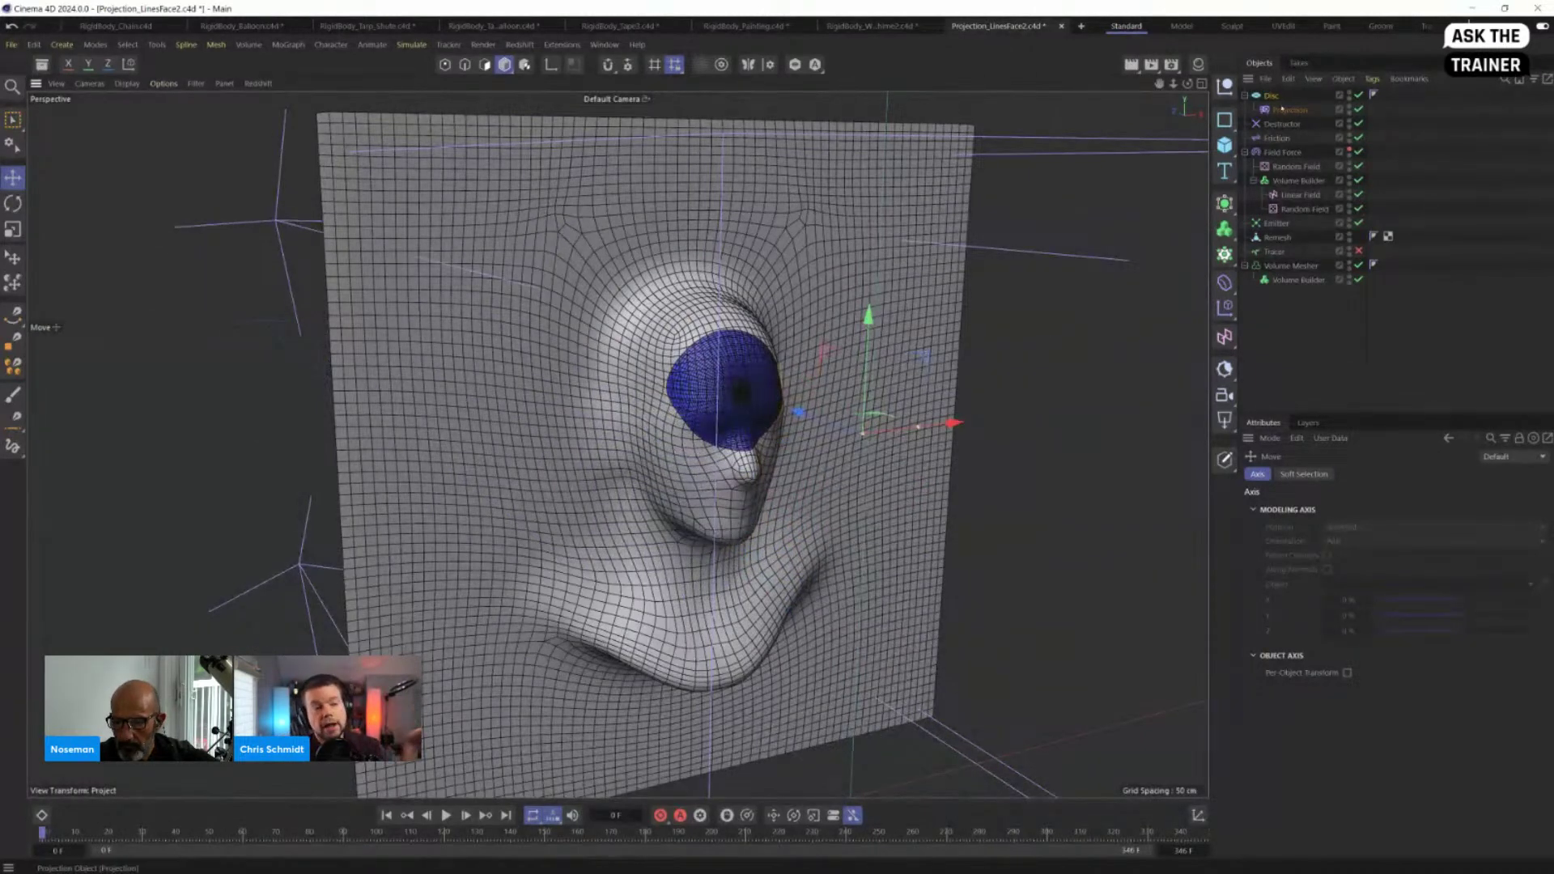
Step: Delete the Disc together with its nested Projection deformer
left_click(1271, 95)
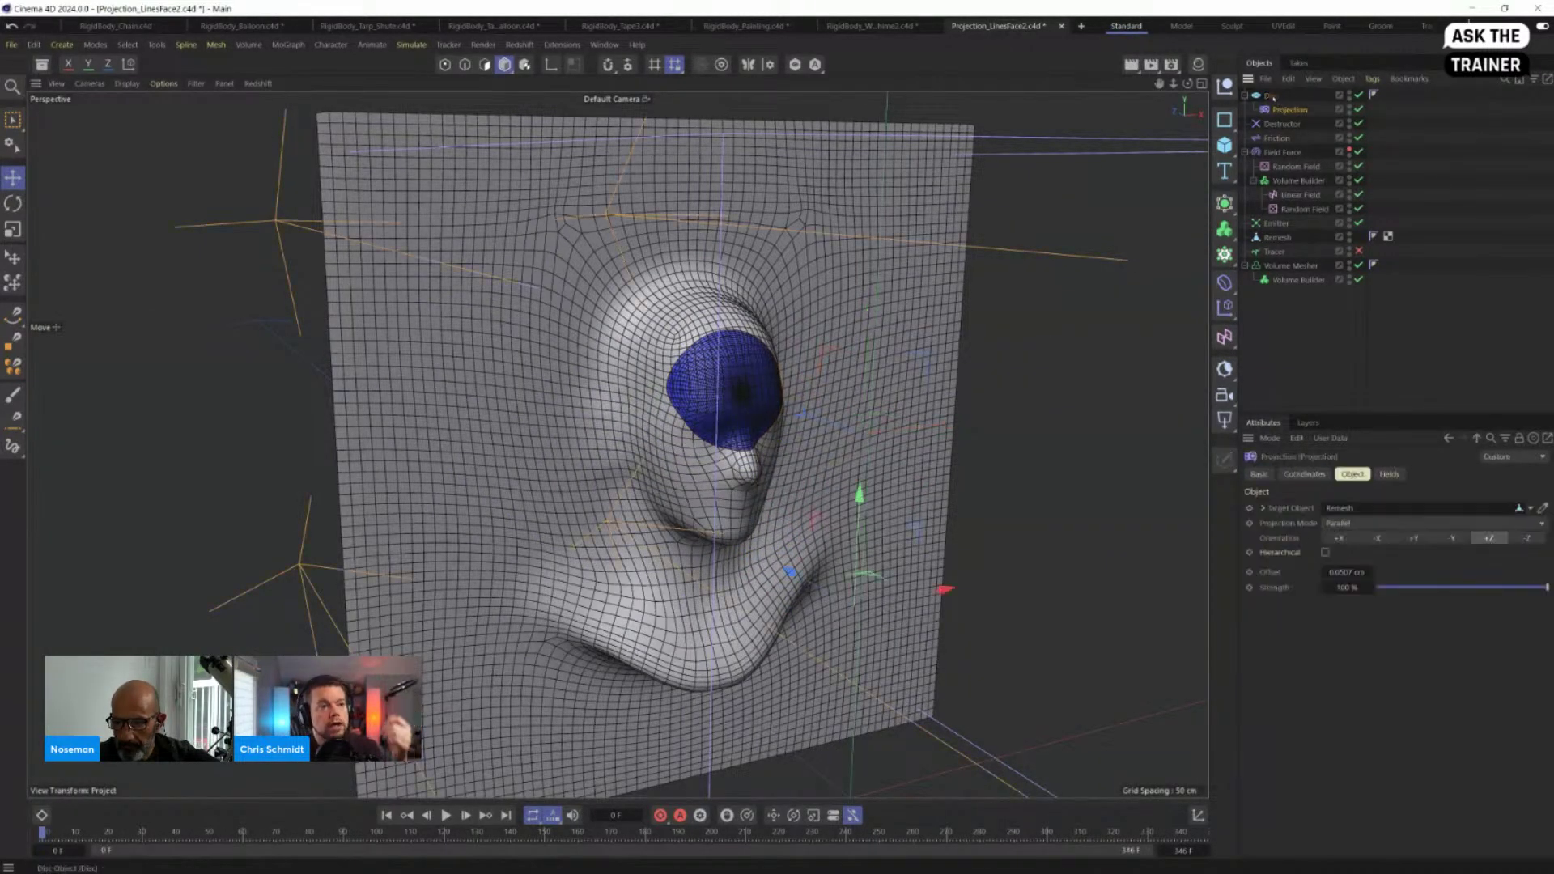
key("Delete")
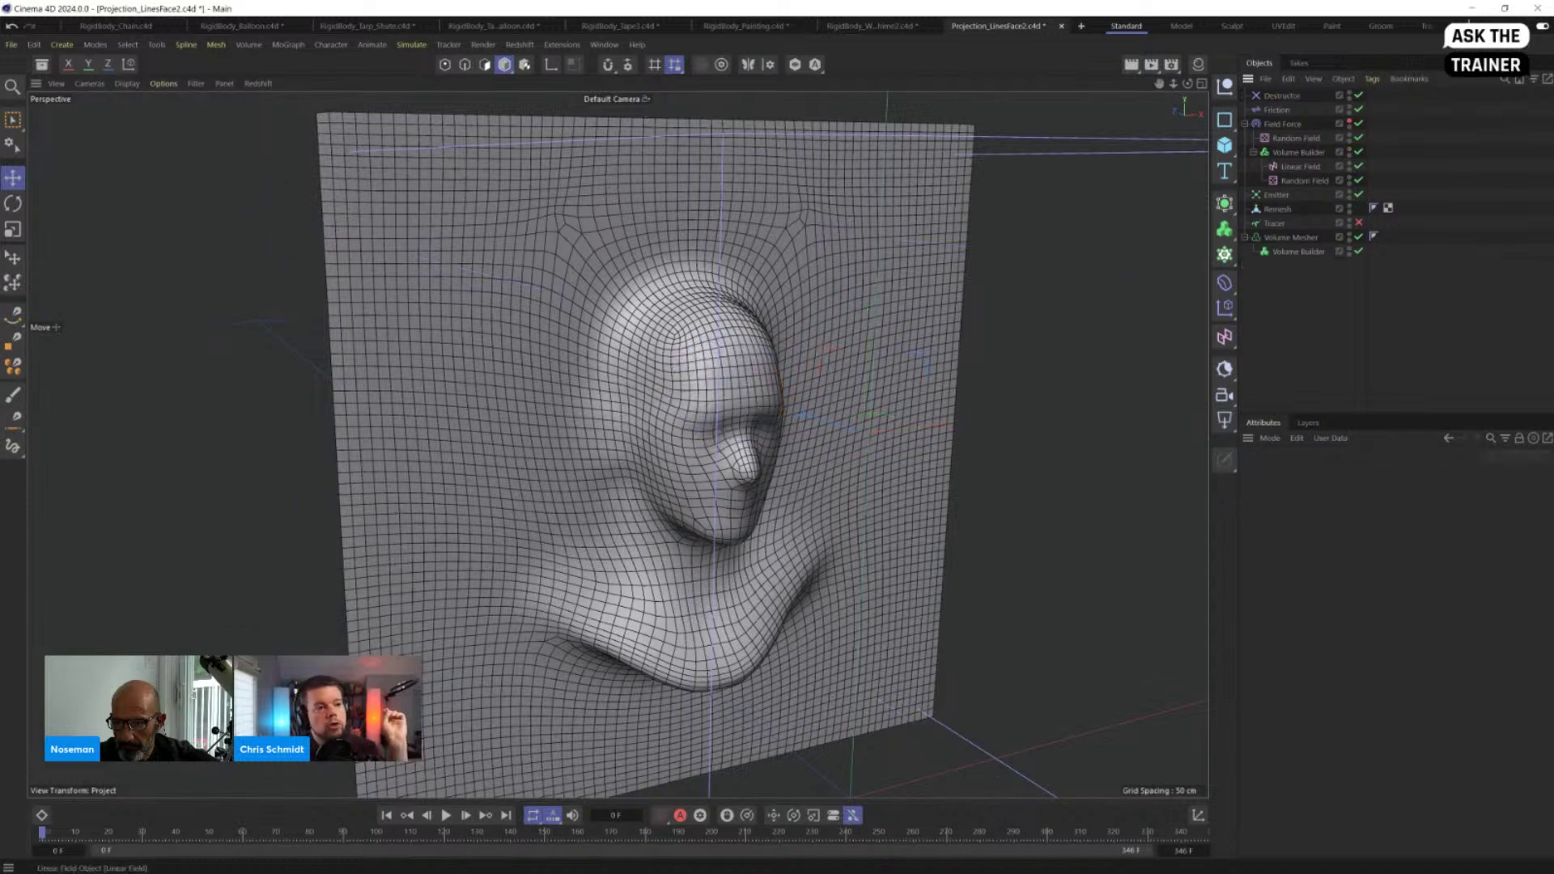
Step: Examine the Emitter, Field Force and vector Volume Builder settings, temporarily displaying the force's vector field around the head
left_click(1271, 195)
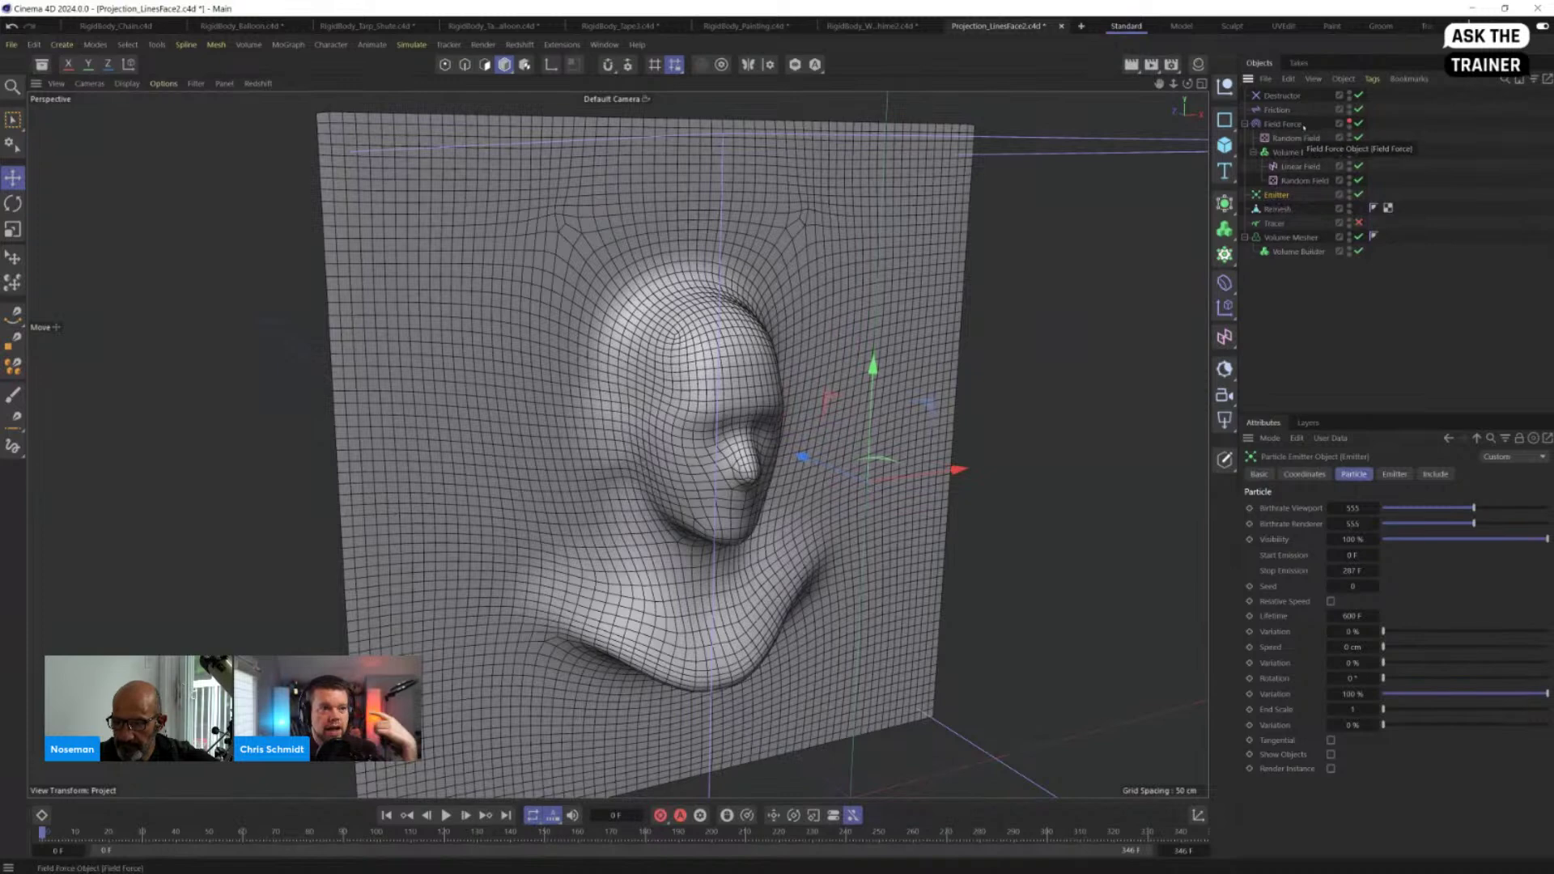
left_click(1283, 124)
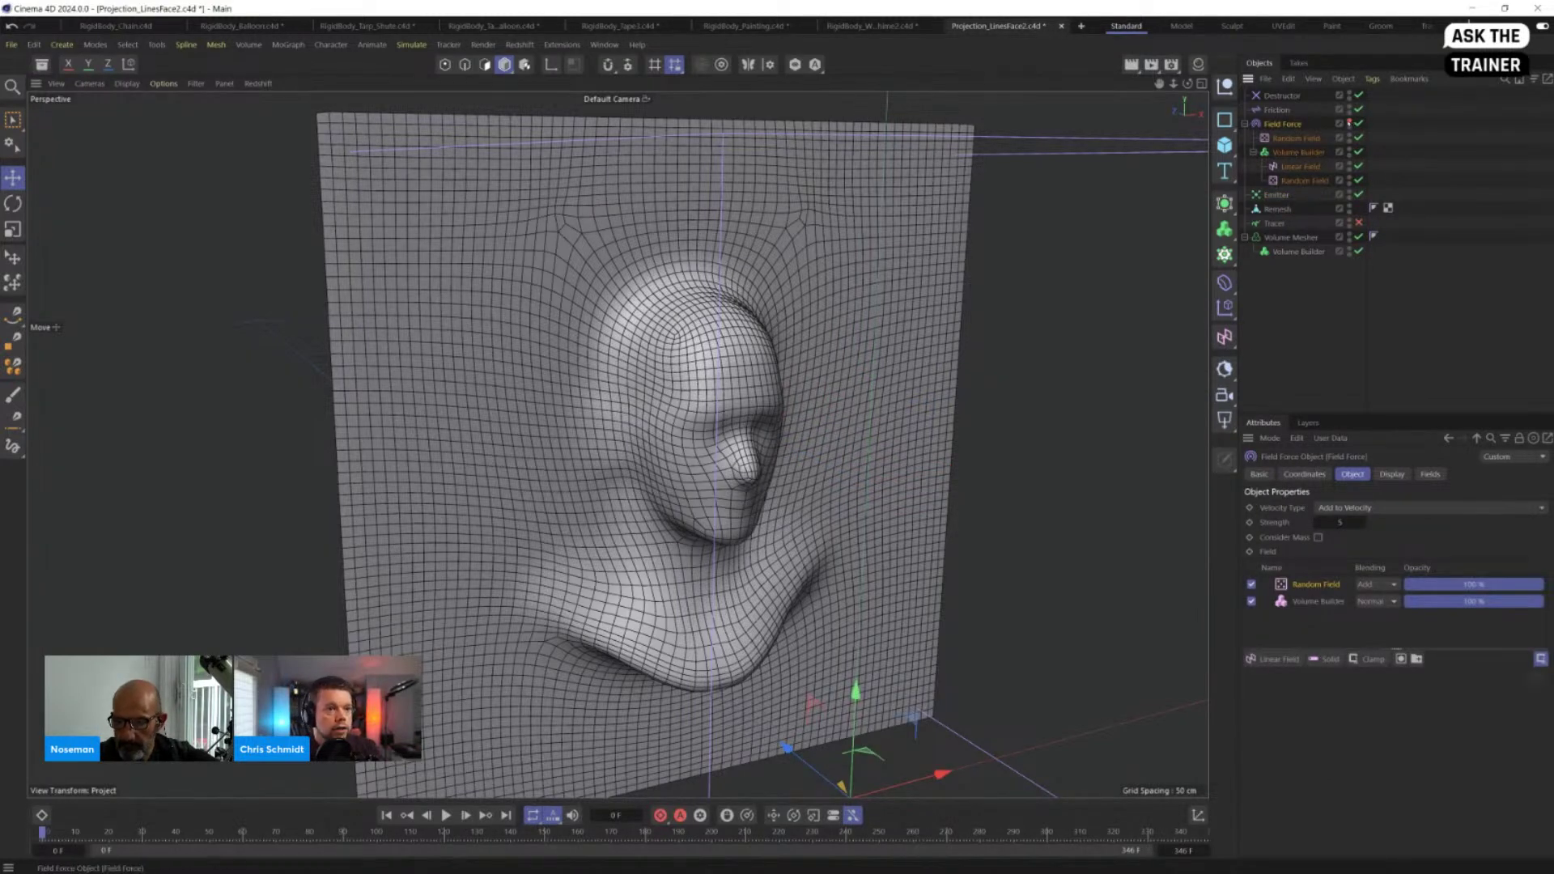
left_click(1349, 124)
left_click_drag(785, 492, 842, 491, "alt")
left_click(1295, 153)
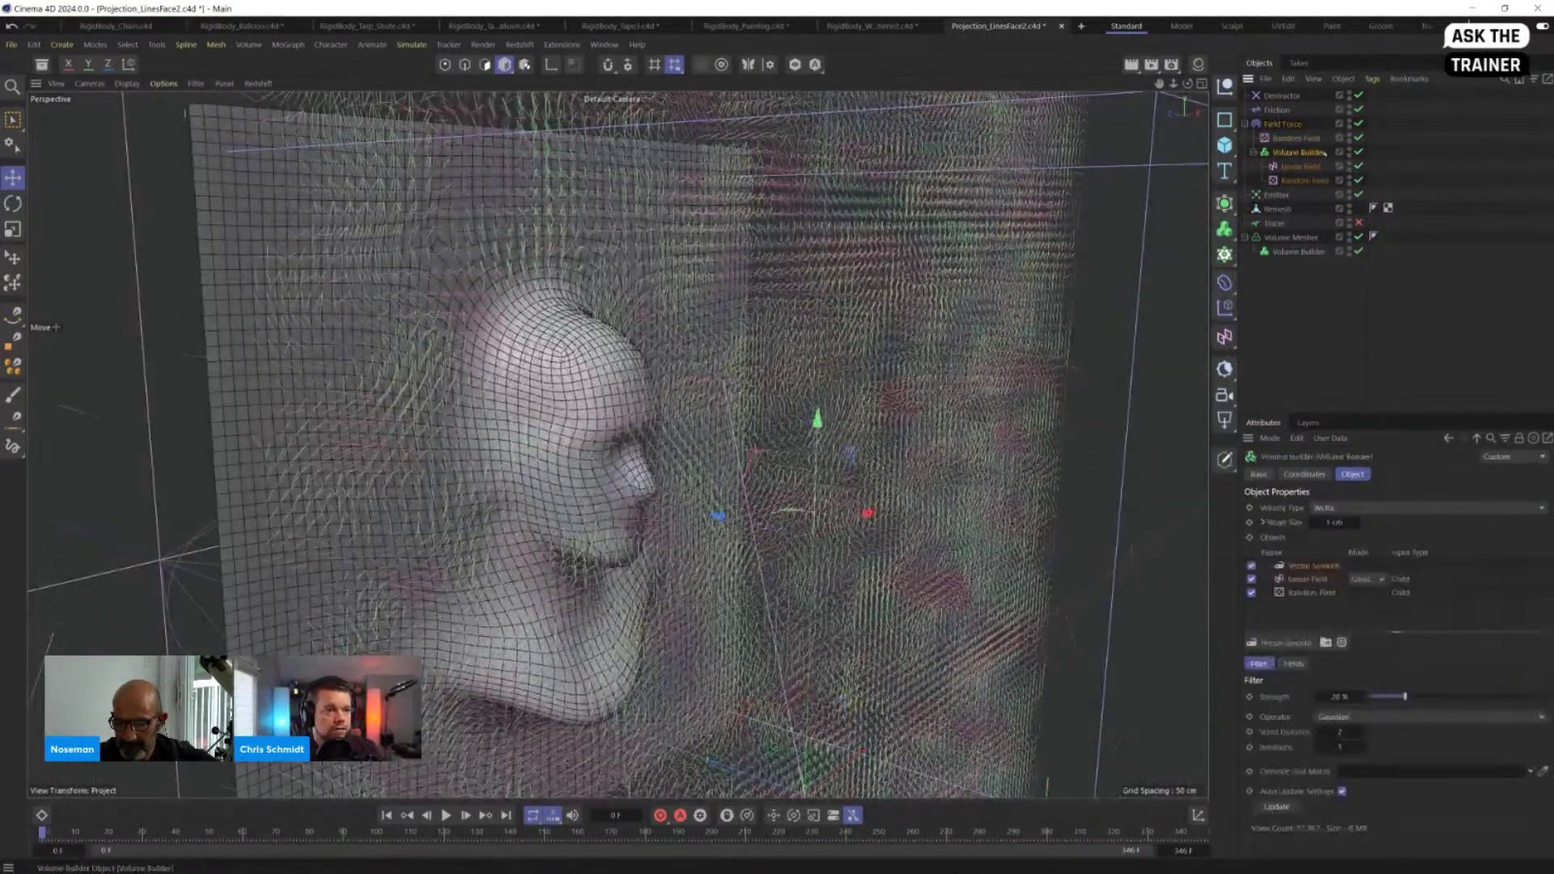
scroll(795, 468, "down", 5)
left_click_drag(797, 467, 745, 473, "alt")
scroll(761, 470, "up", 3)
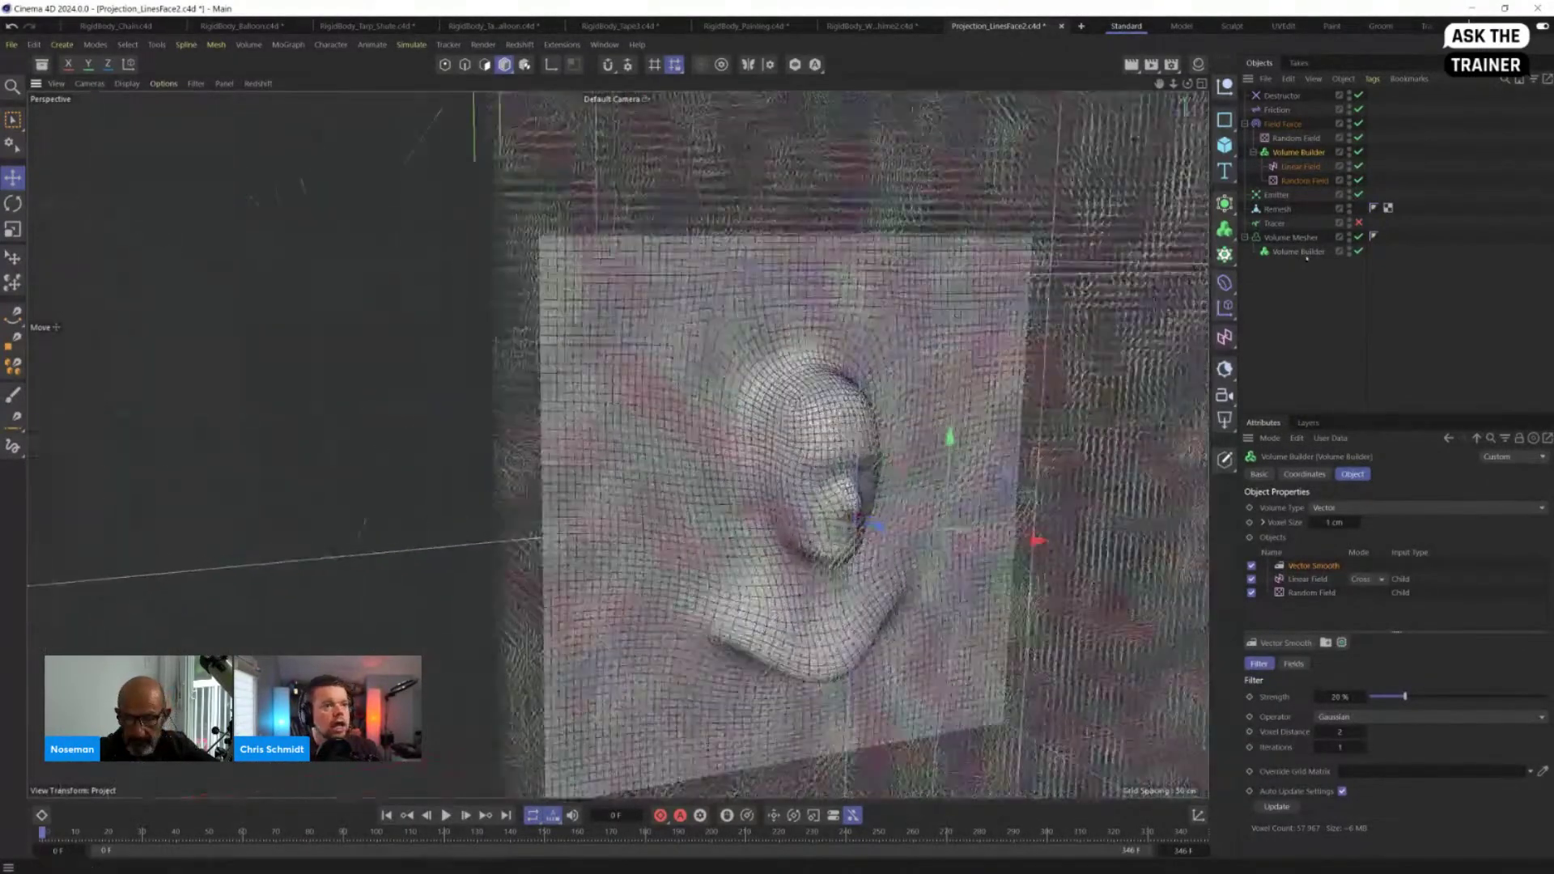
left_click(1349, 122)
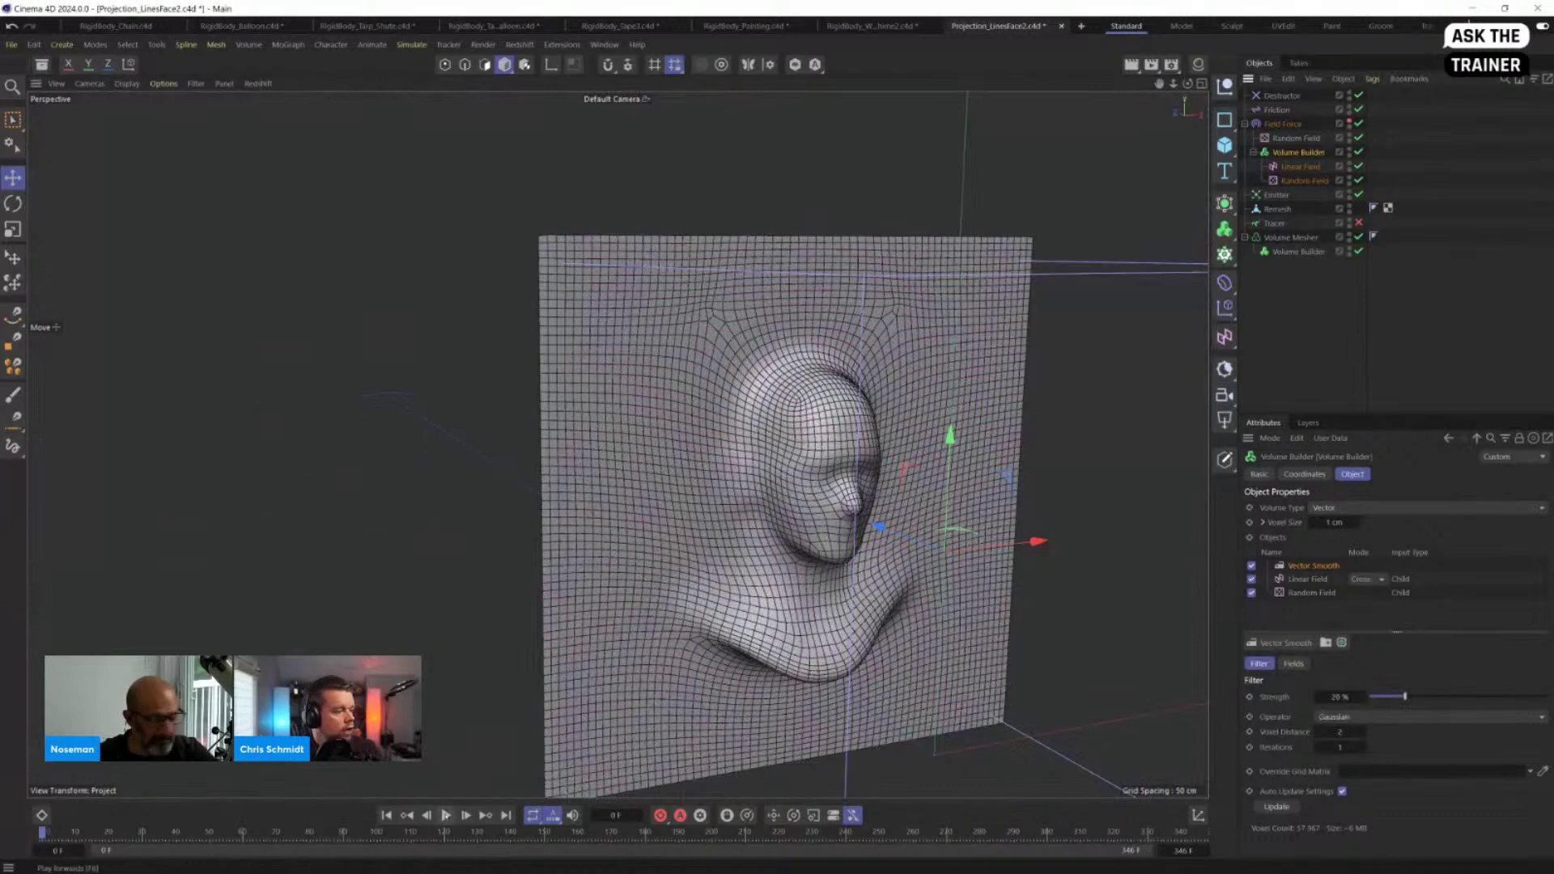
Step: Play the Emitter's particle simulation to watch how the particles move in front of the face, and rewind it
left_click(1277, 196)
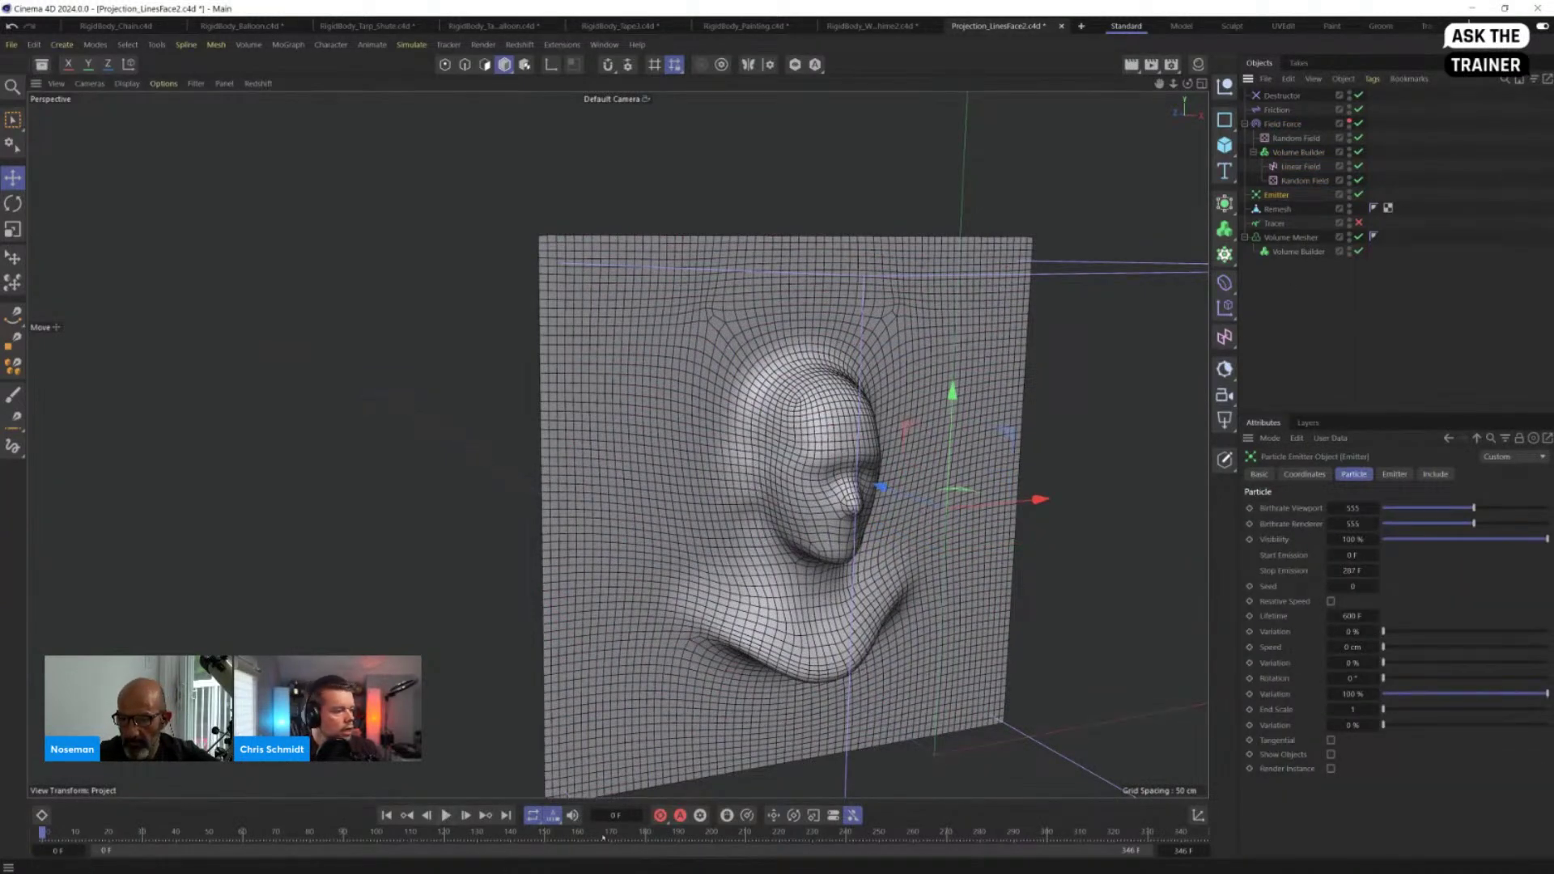
left_click_drag(915, 518, 846, 489, "alt")
left_click(446, 815)
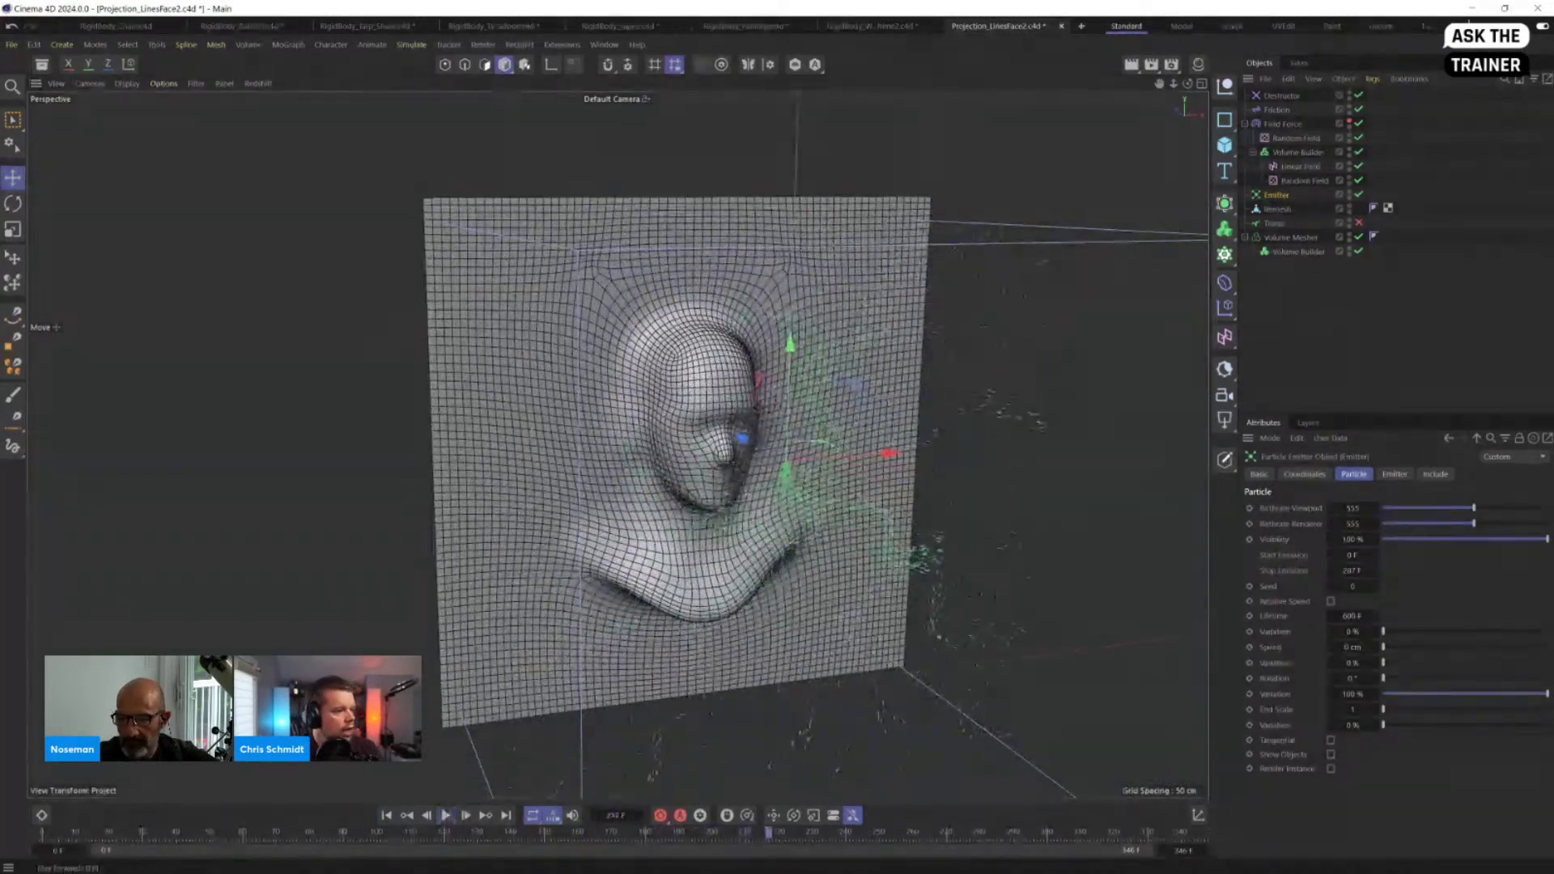
left_click(386, 816)
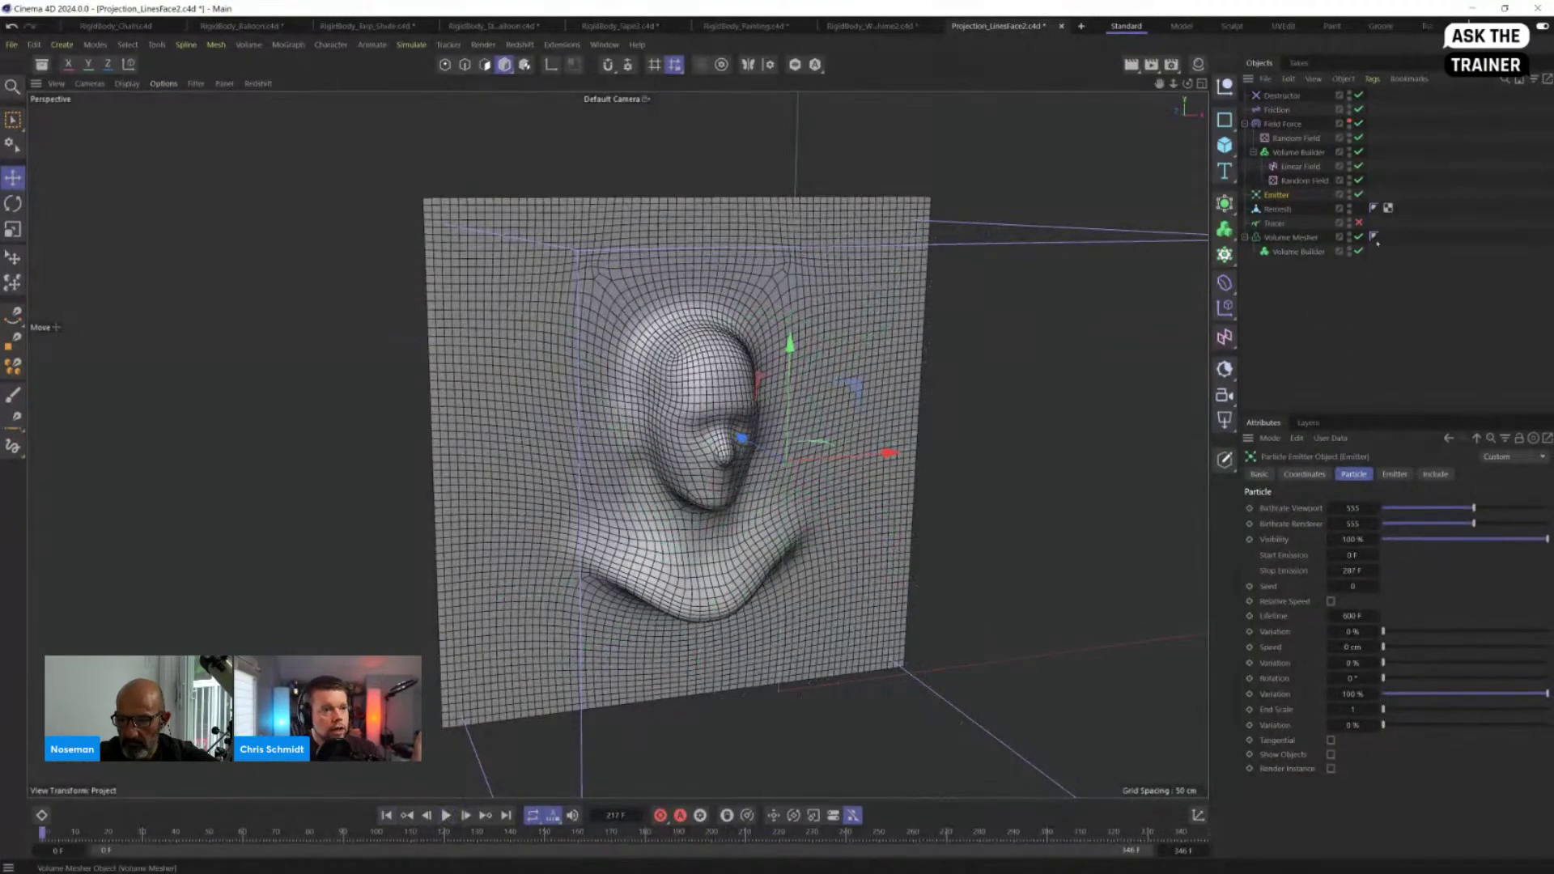
Step: Enable the Tracer and play the simulation to draw the particle paths, checking the tracing modes and replaying from the start to frame 30
left_click(1272, 224)
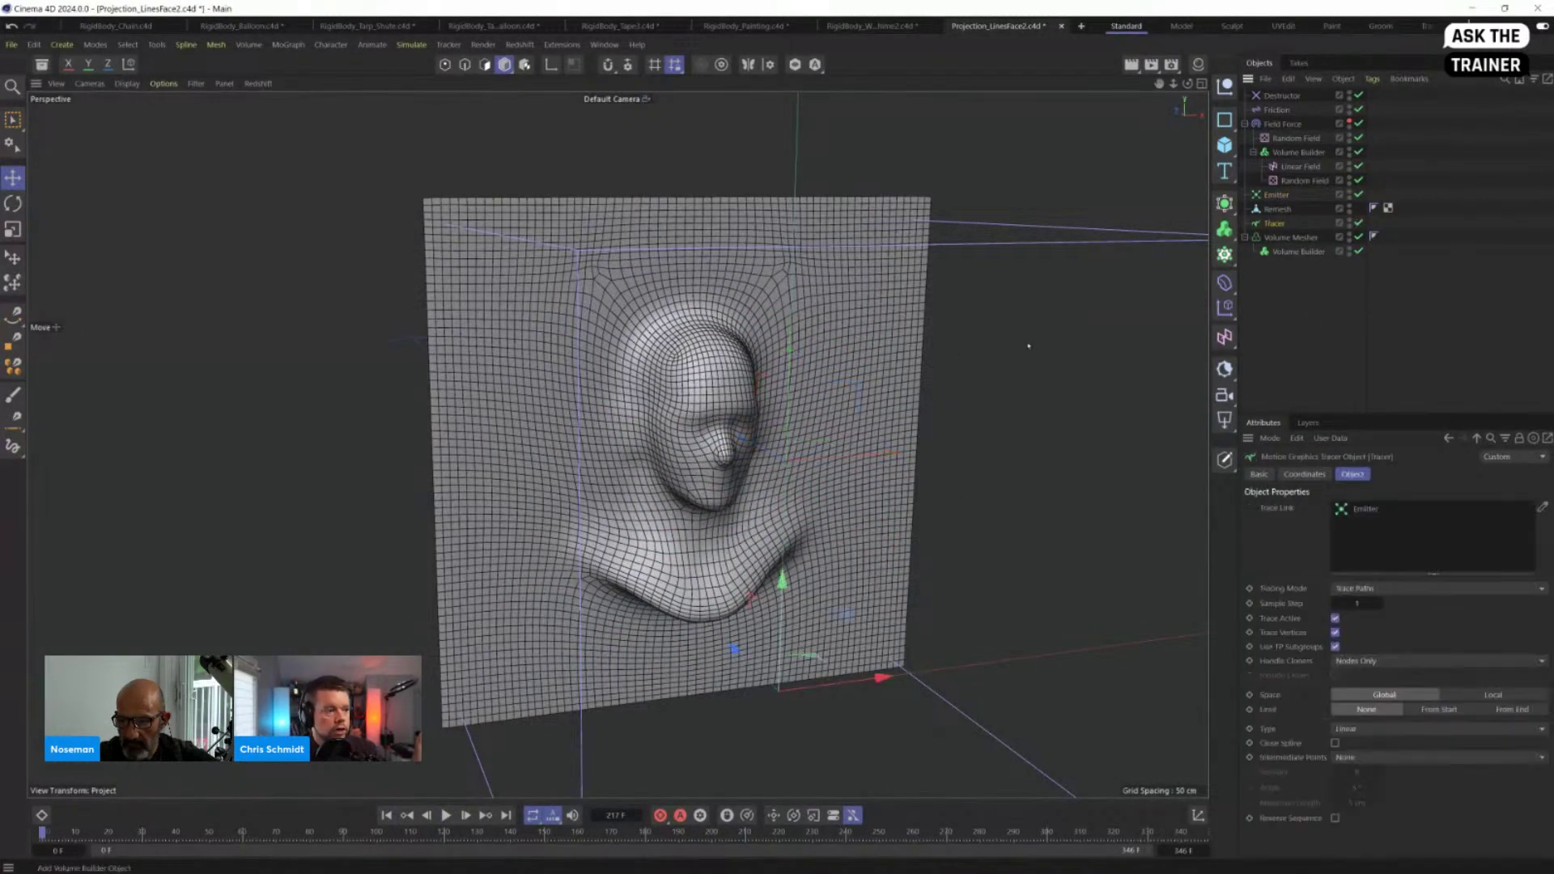
left_click(446, 815)
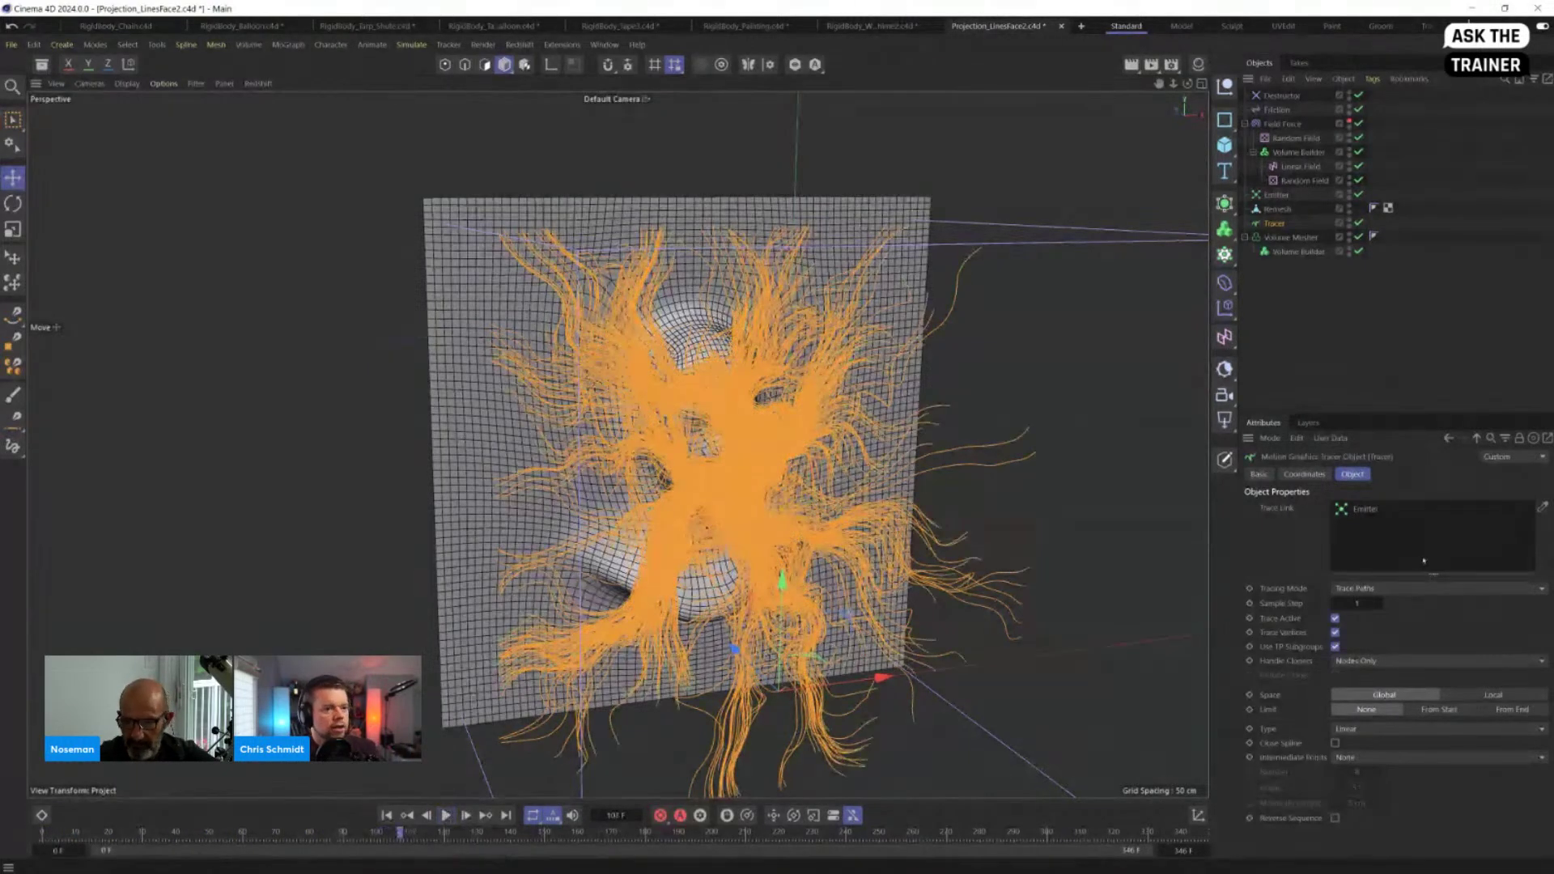
left_click(1344, 589)
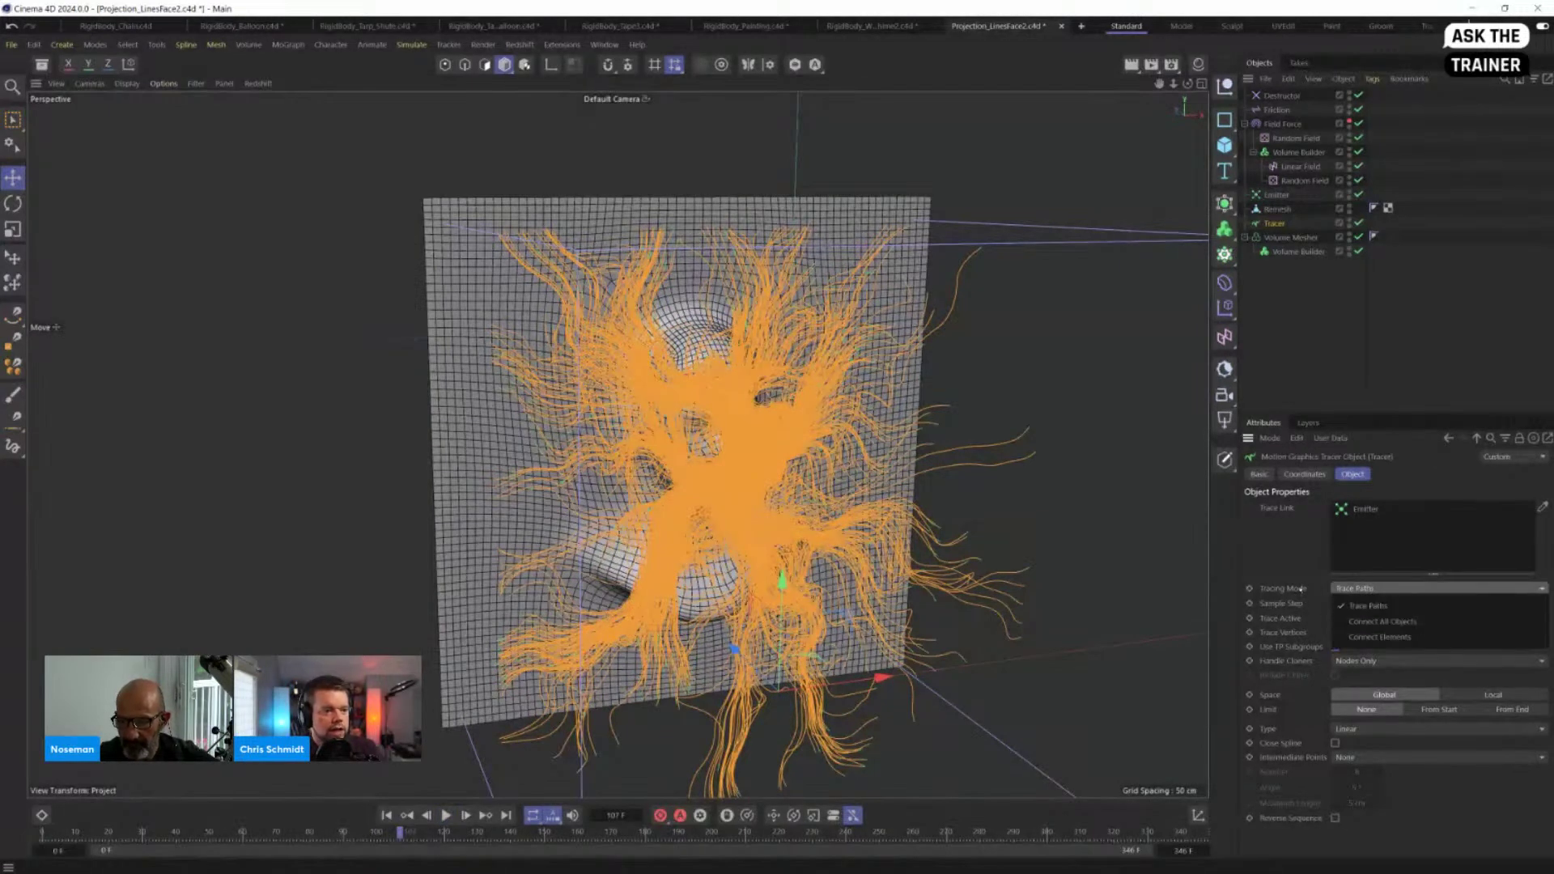
left_click(1436, 463)
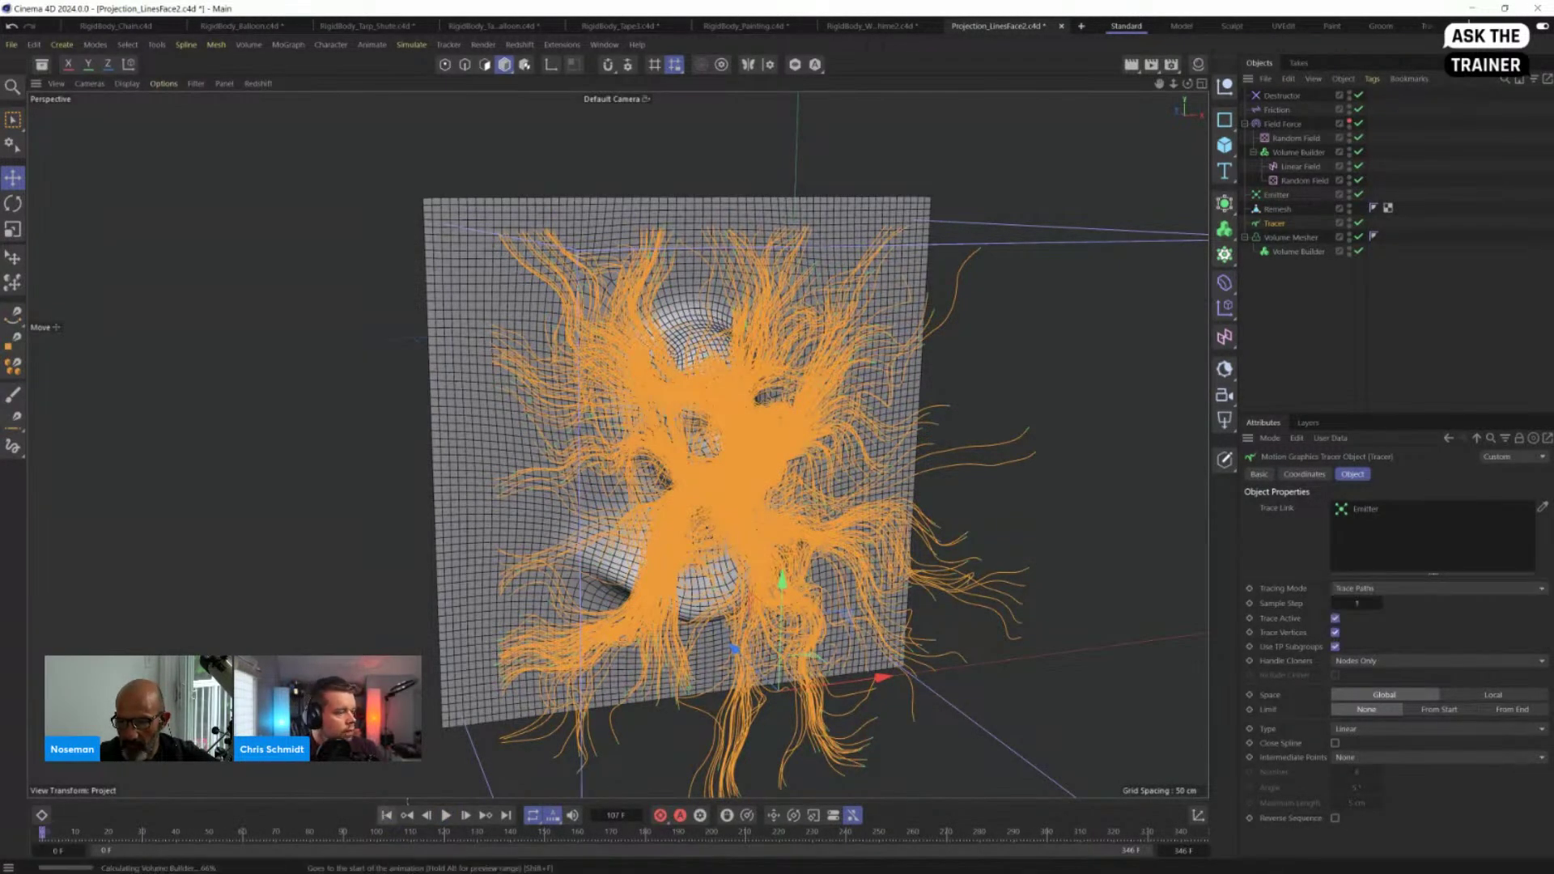
key("shift+f")
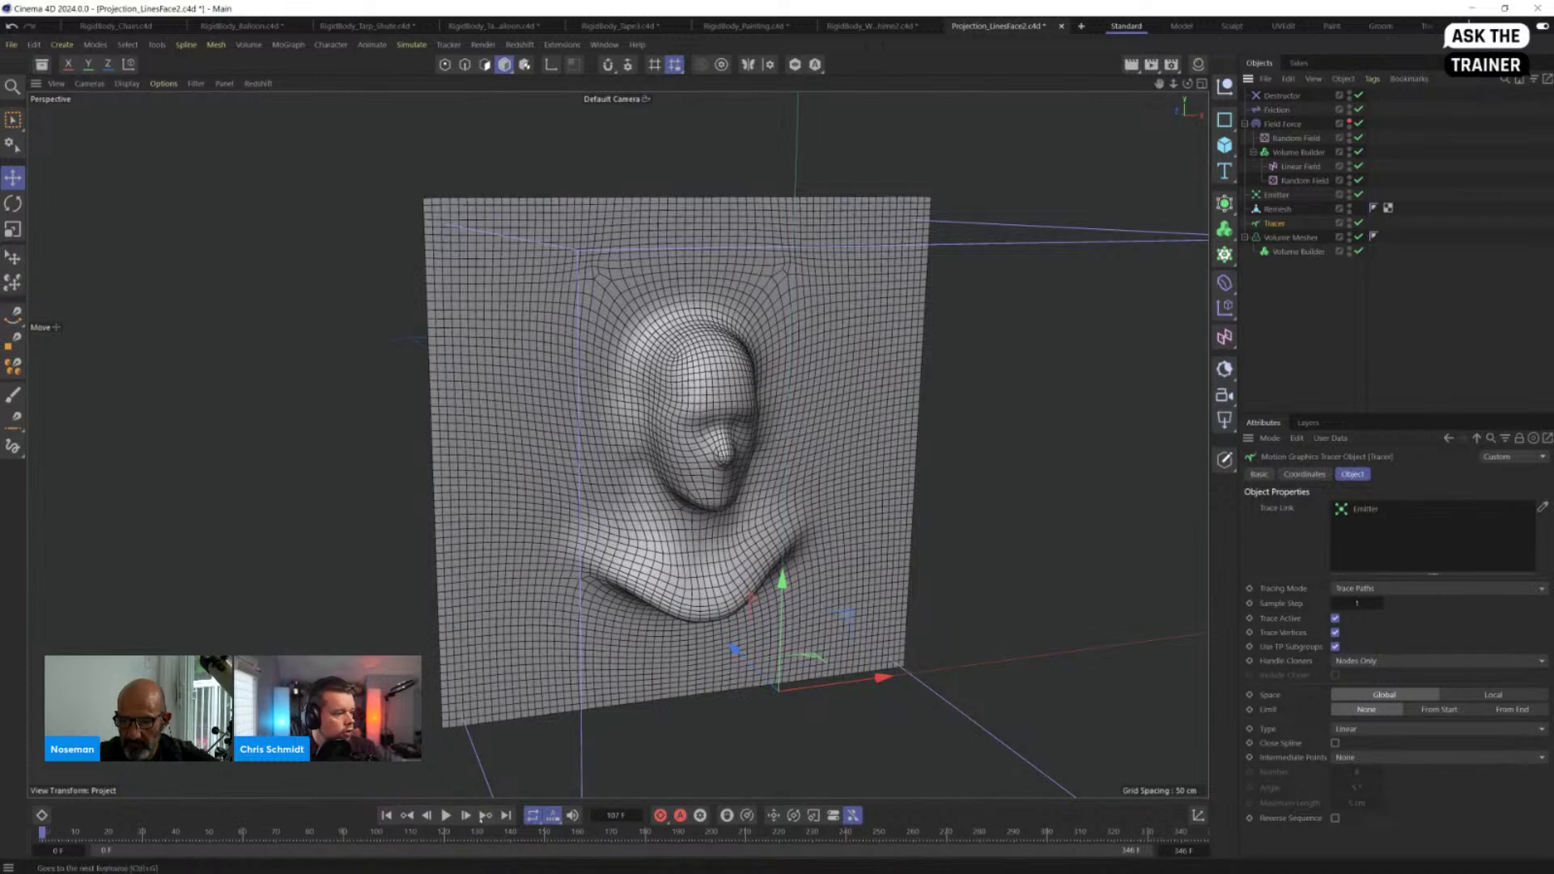
left_click(450, 817)
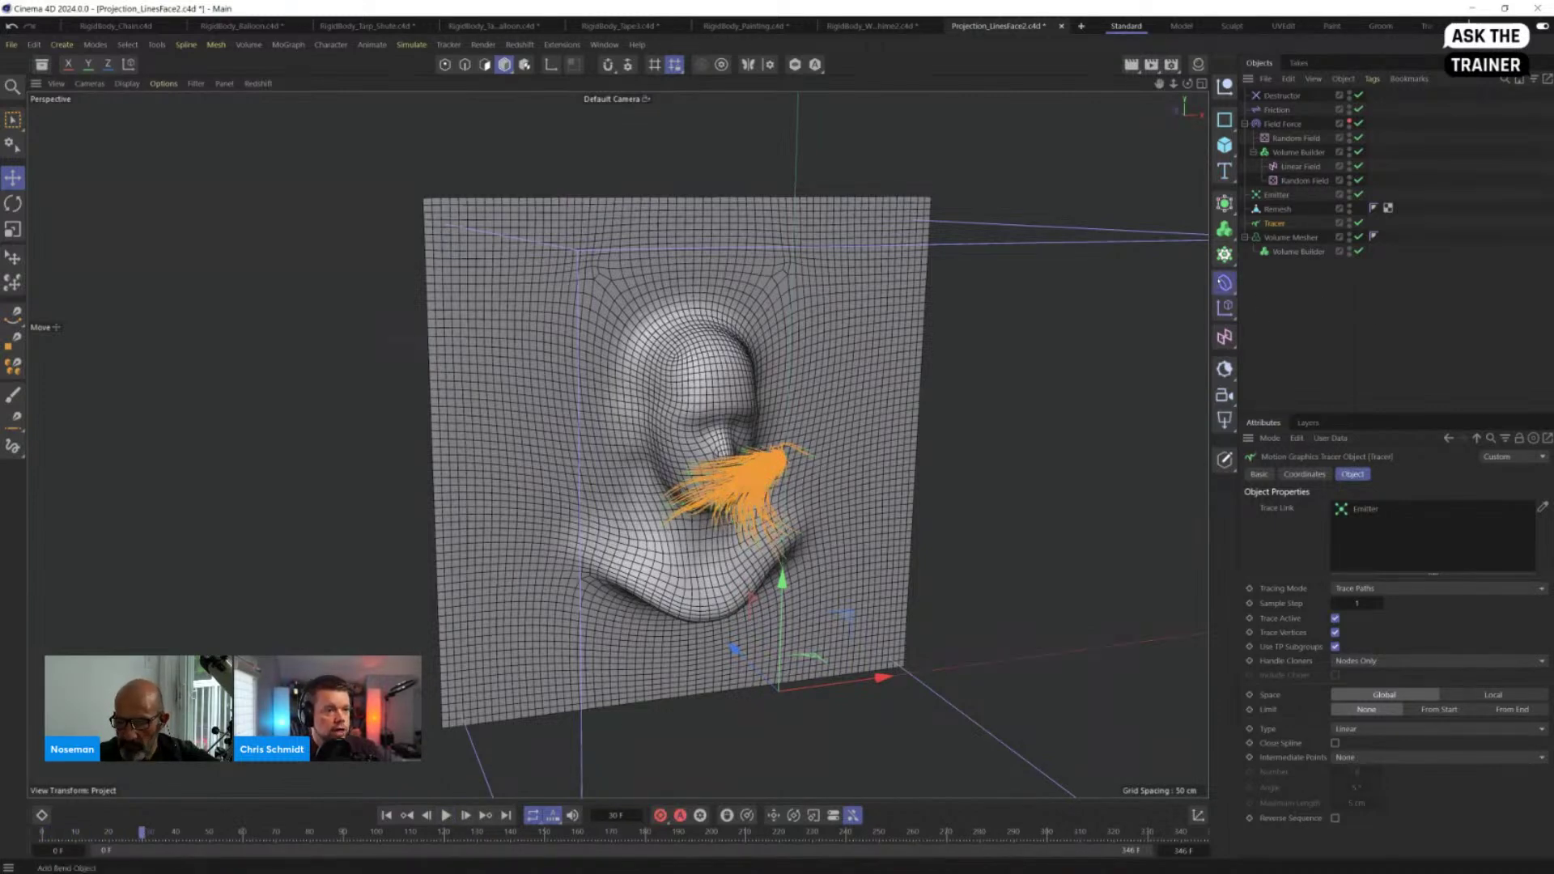
Step: Add a Projection deformer under the Tracer and set Remesh as its target object
left_click(1225, 284)
left_click(1391, 586)
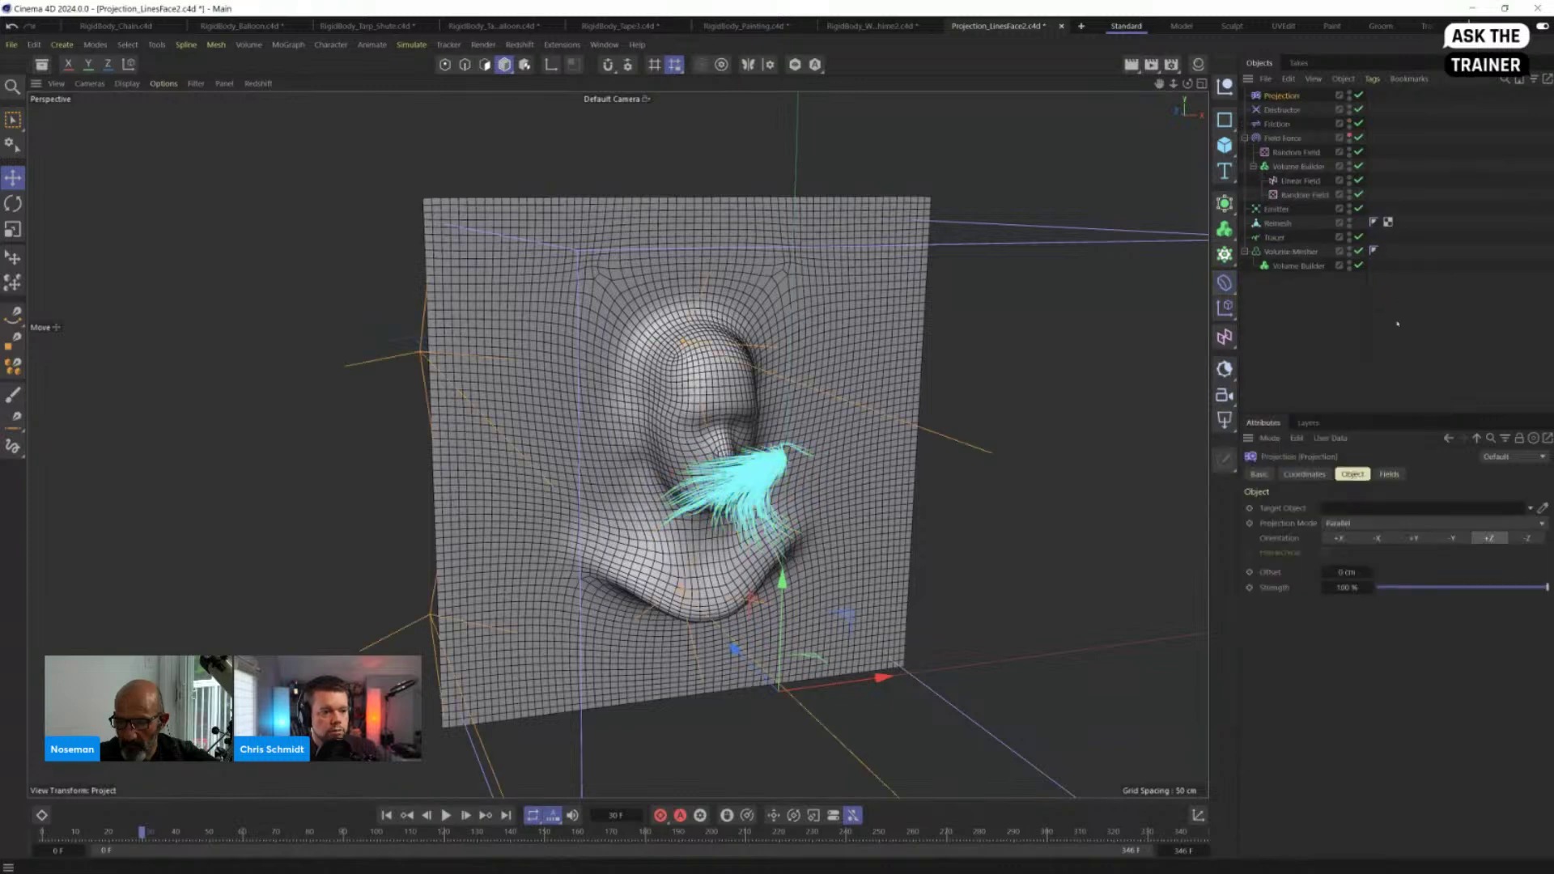
left_click_drag(1287, 98, 1283, 249)
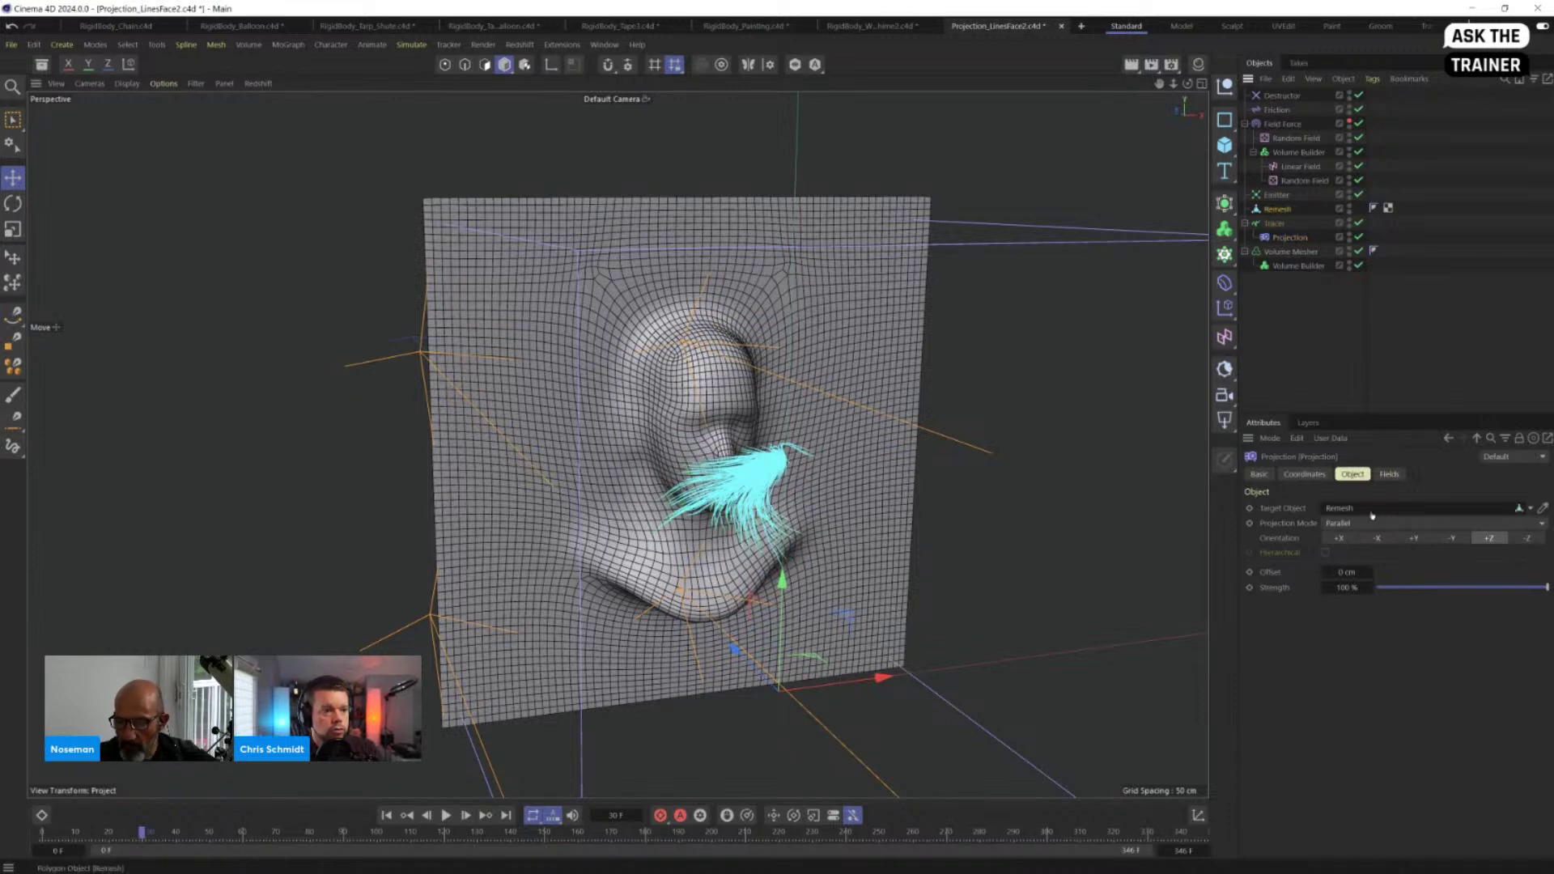
left_click_drag(1373, 515, 1372, 511)
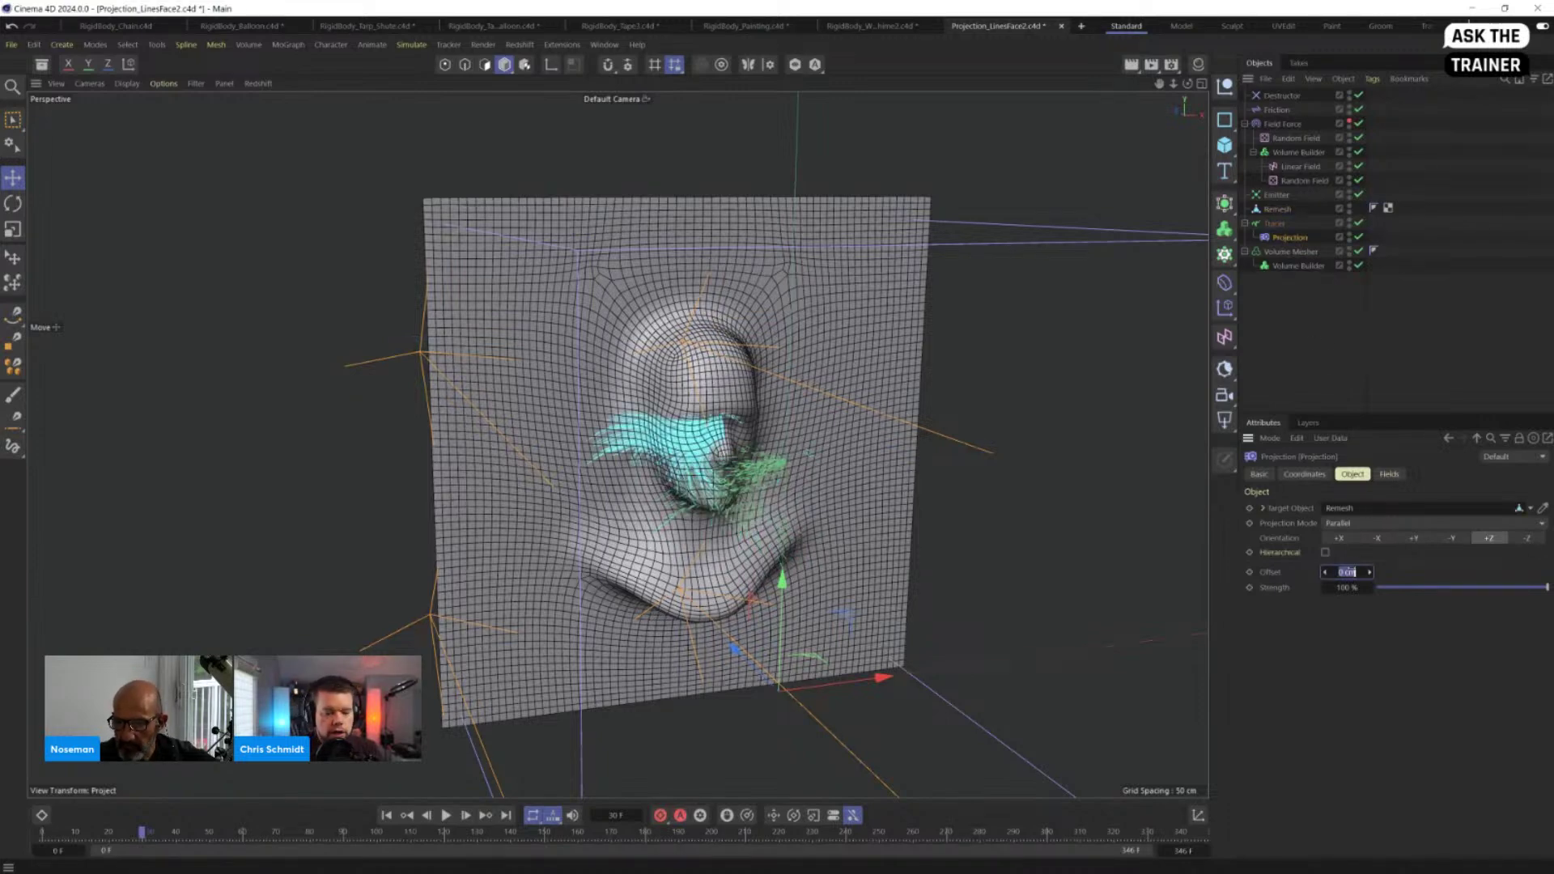
Step: Set the offset of the Tracer's Projection deformer to 0.2 cm
type("0.2")
key("Return")
scroll(722, 451, "up", 5)
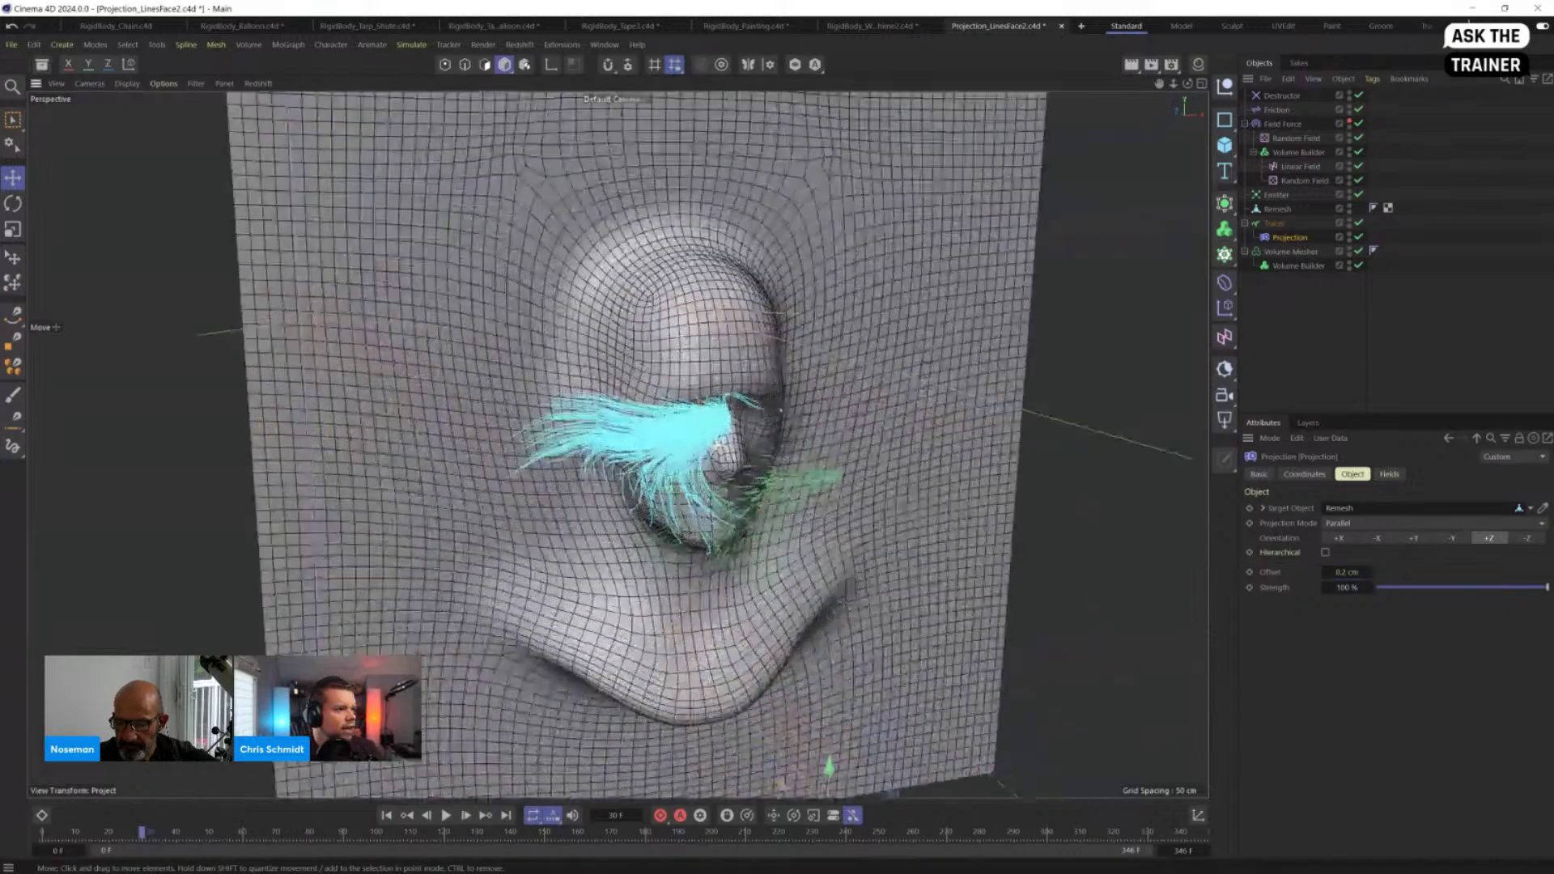
scroll(683, 458, "down", 6)
Step: Replay the simulation from the start to frame 102 and examine the traced lines projected onto the face from several angles
left_click(386, 816)
left_click(446, 815)
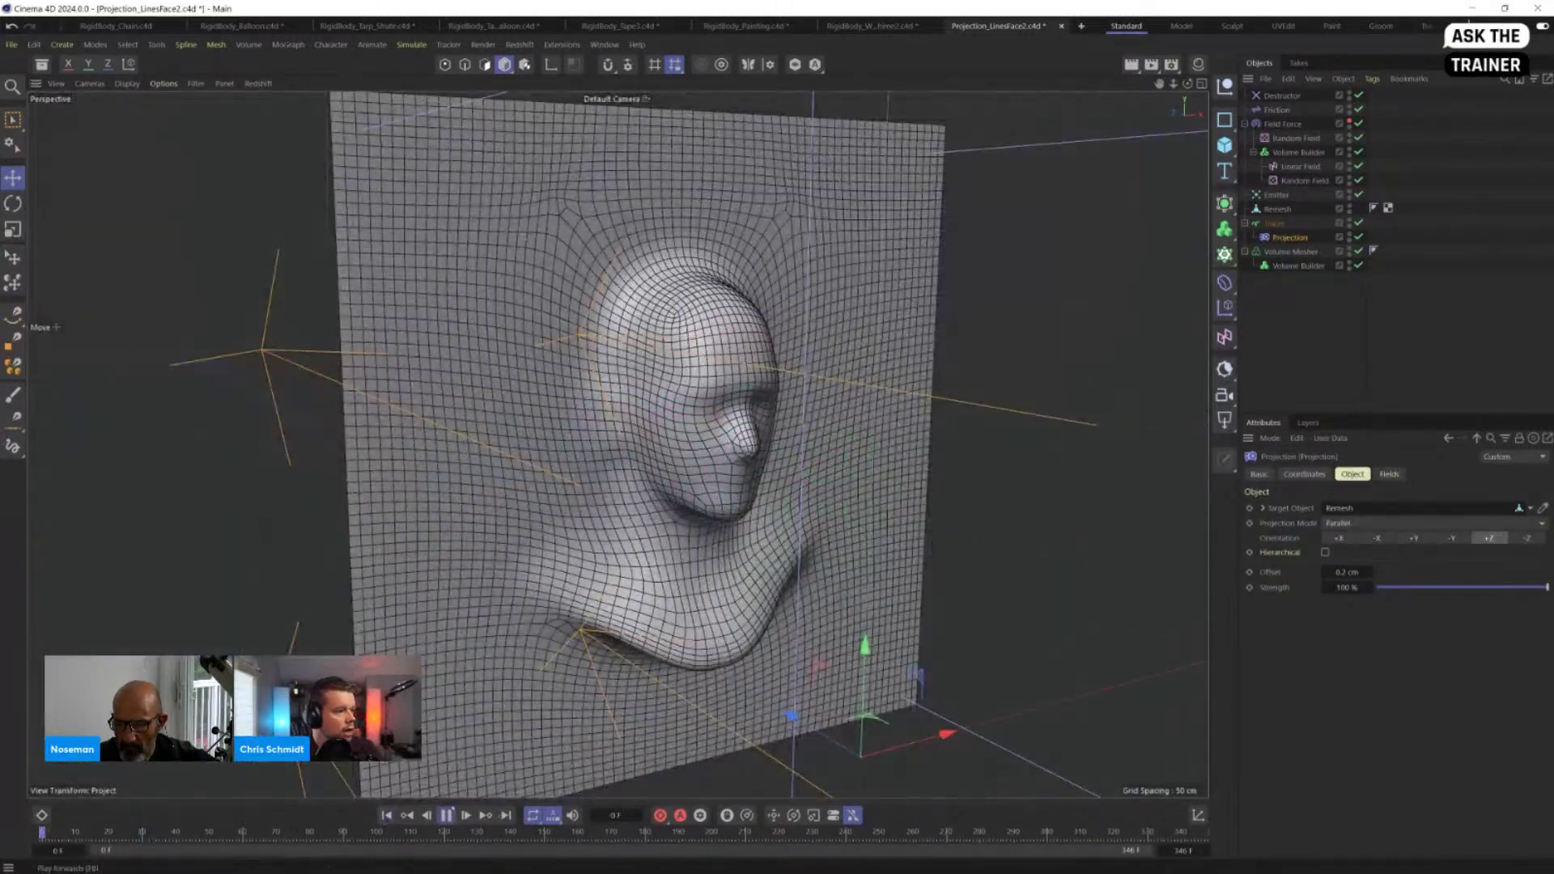
left_click_drag(740, 476, 713, 379, "alt")
key("F8")
right_click_drag(713, 379, 777, 389, "alt")
left_click_drag(777, 389, 753, 413, "alt")
right_click_drag(752, 413, 689, 434, "alt")
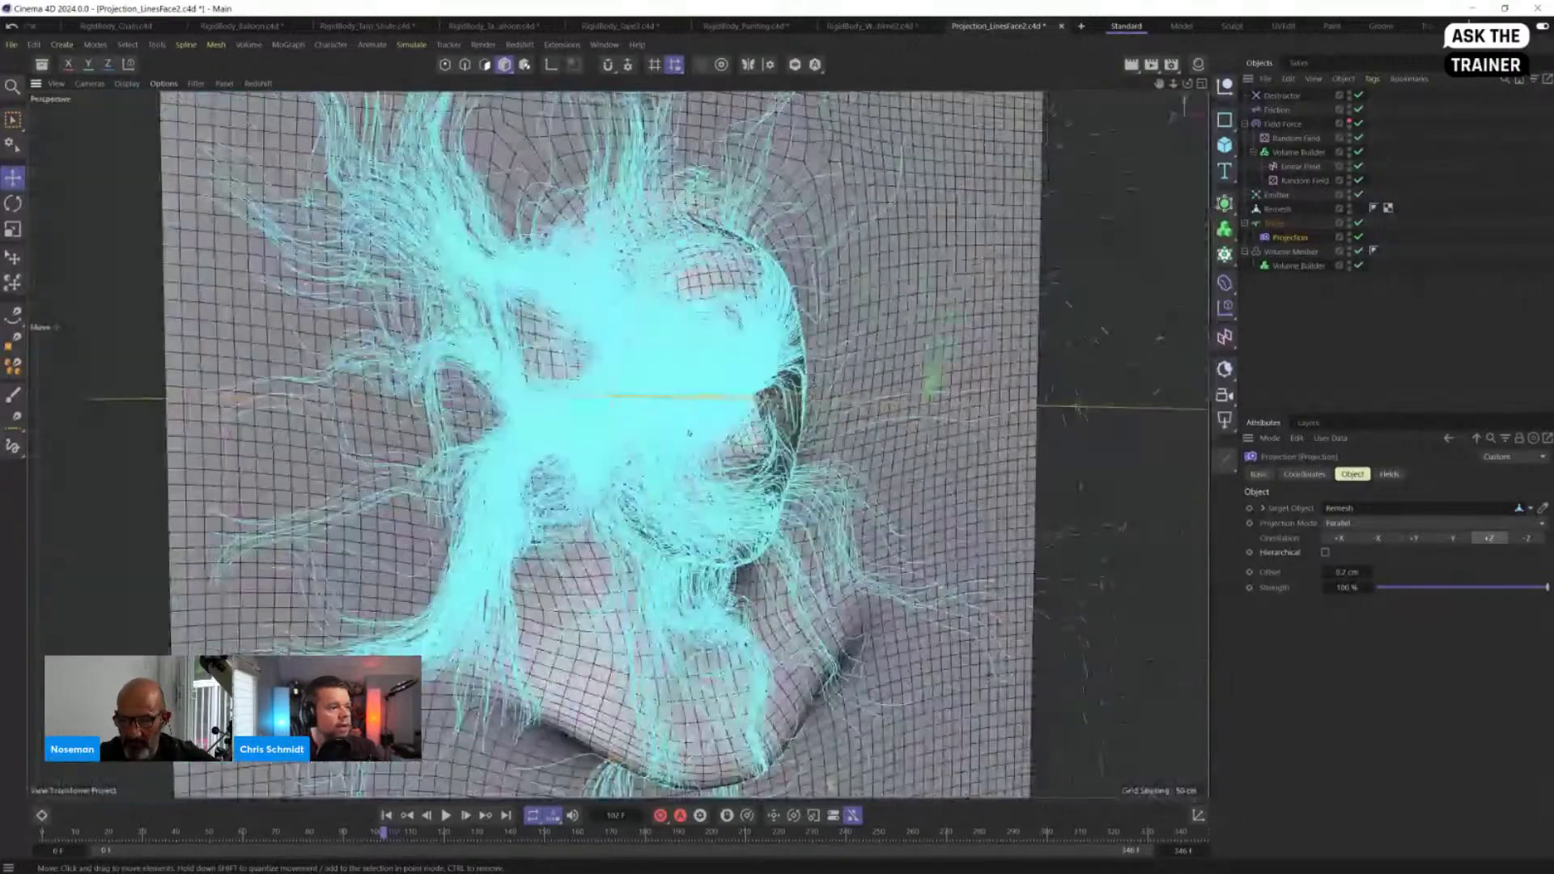
left_click_drag(689, 434, 733, 389, "alt")
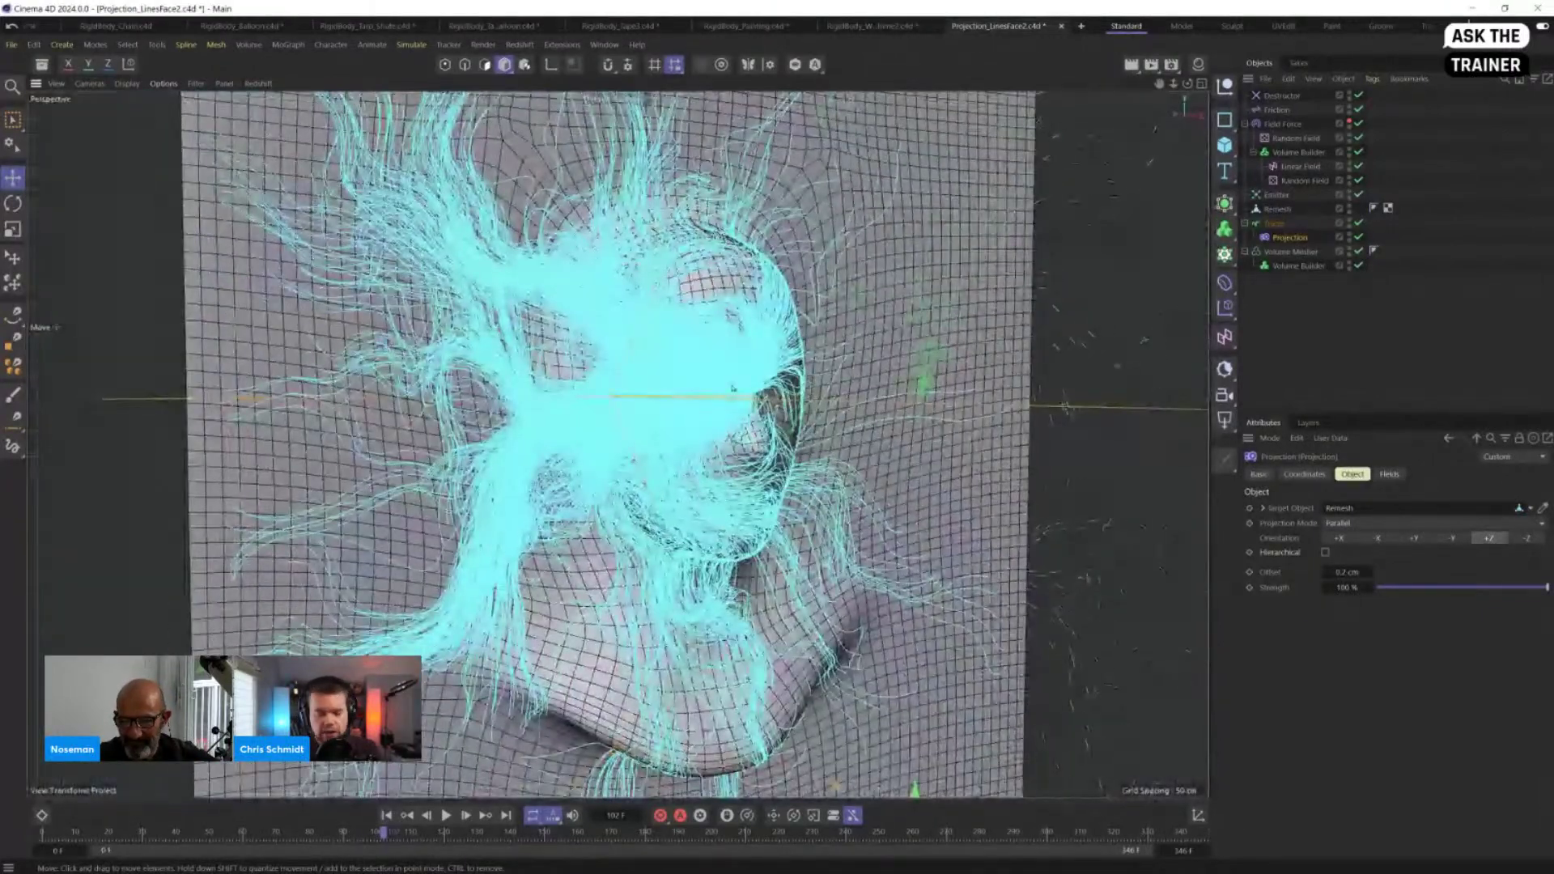
left_click_drag(624, 333, 583, 323, "alt")
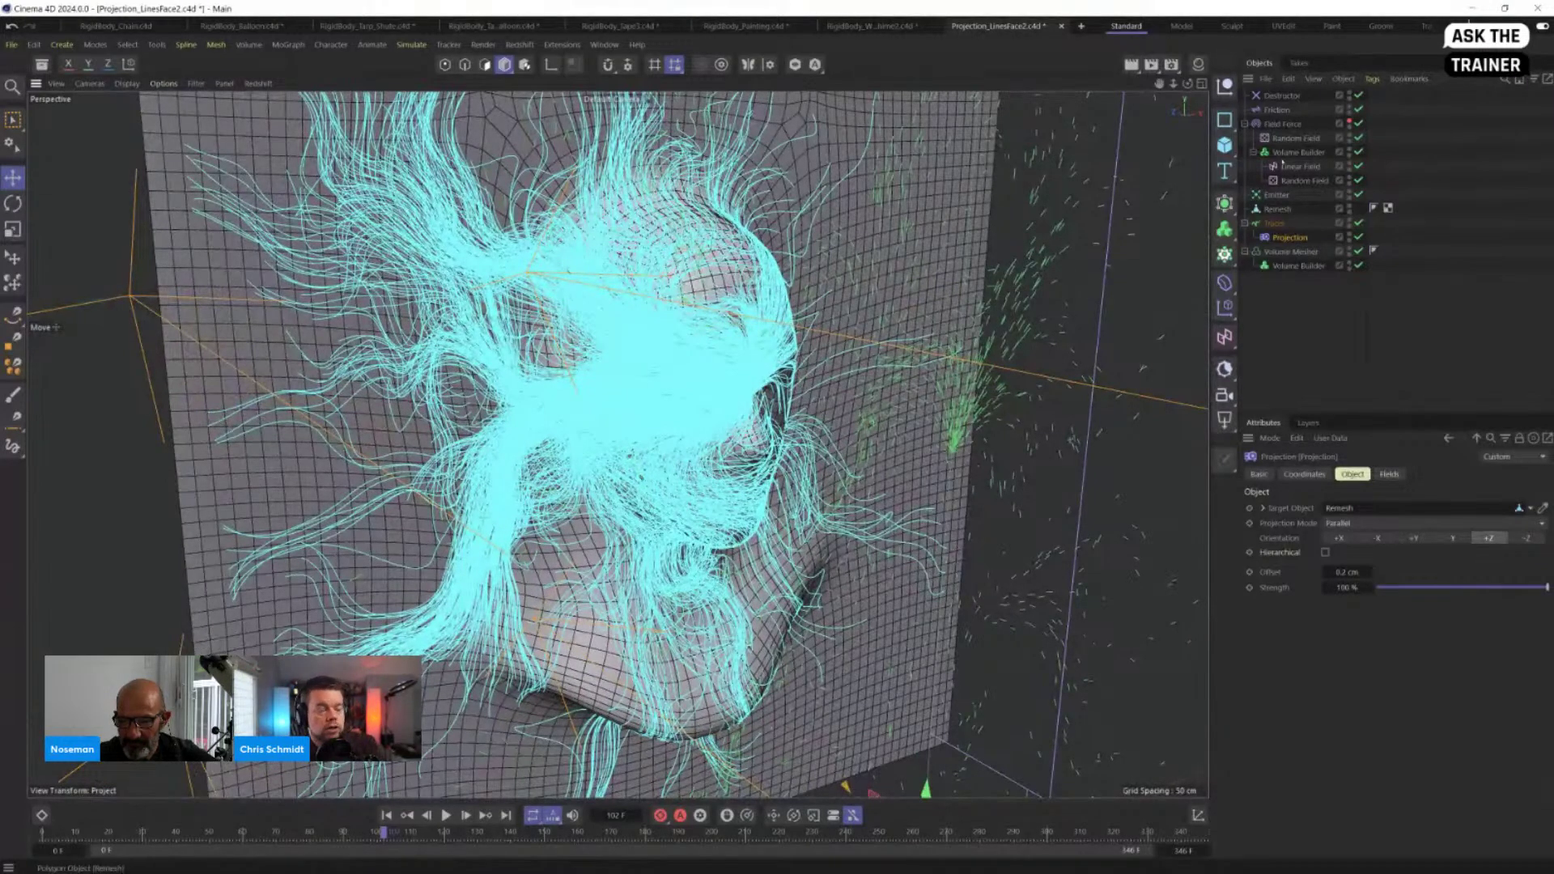
scroll(858, 400, "down", 5)
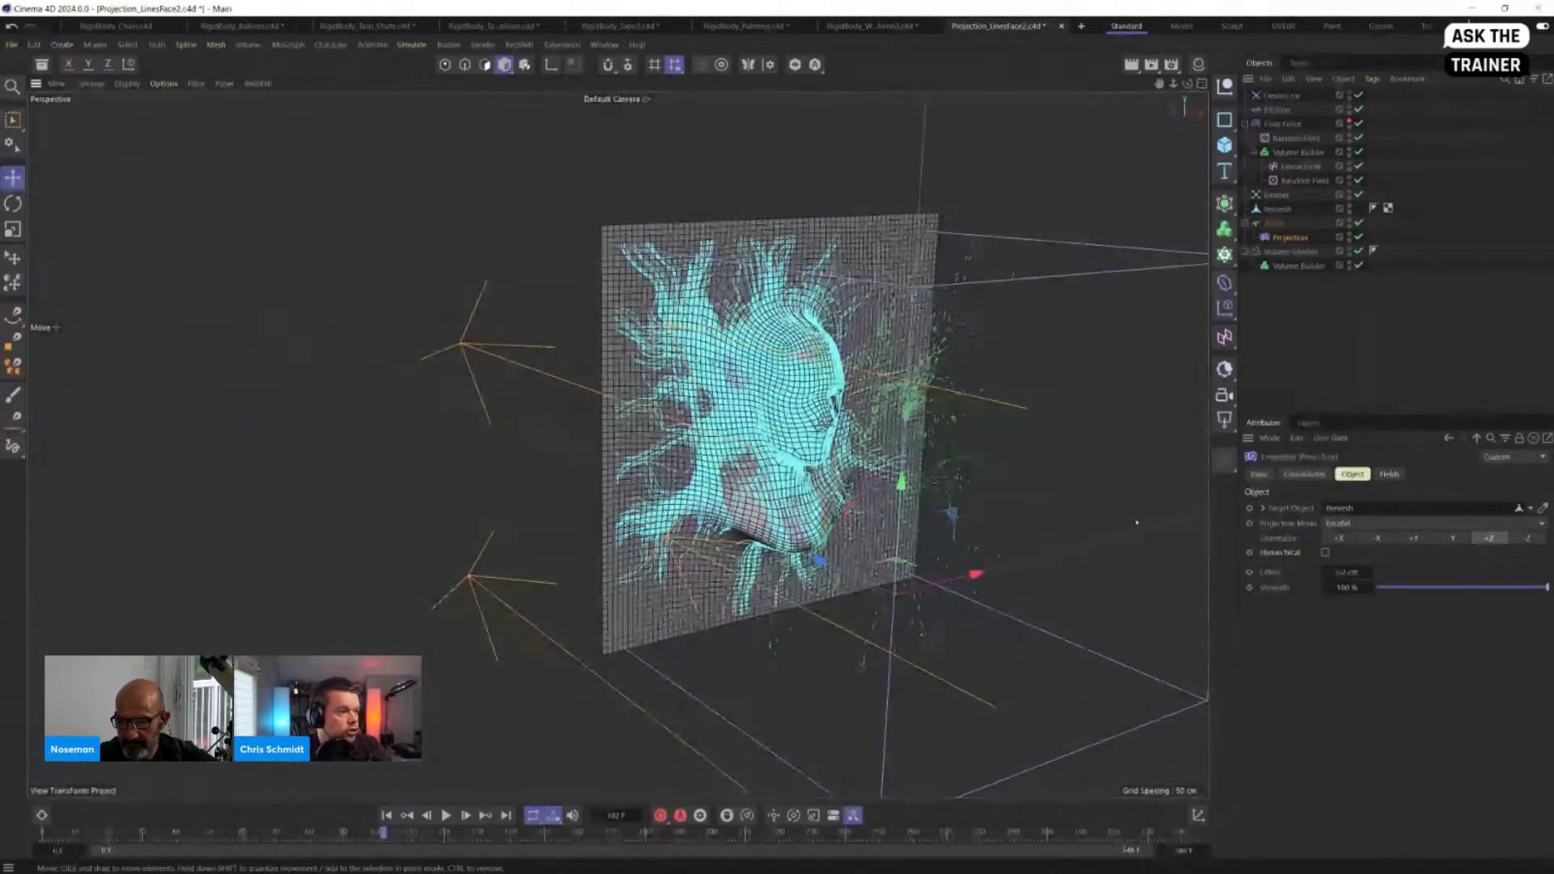
Step: Nest the Tracer with its Projection deformer under the Volume Builder and switch the viewport to Gouraud shading without wireframe lines
scroll(860, 409, "up", 6)
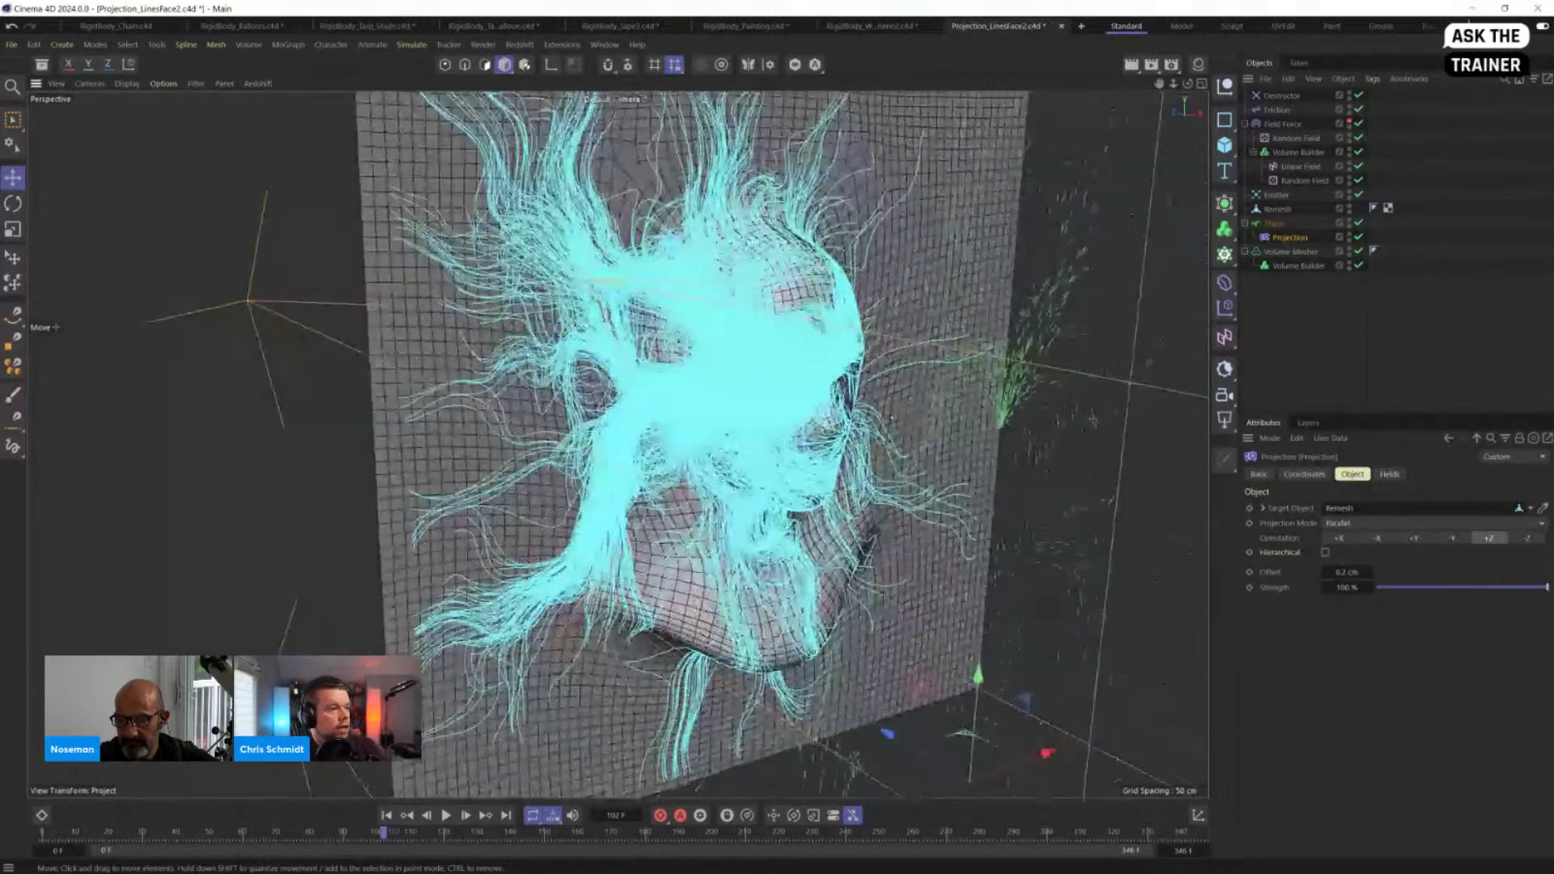
left_click(1302, 266)
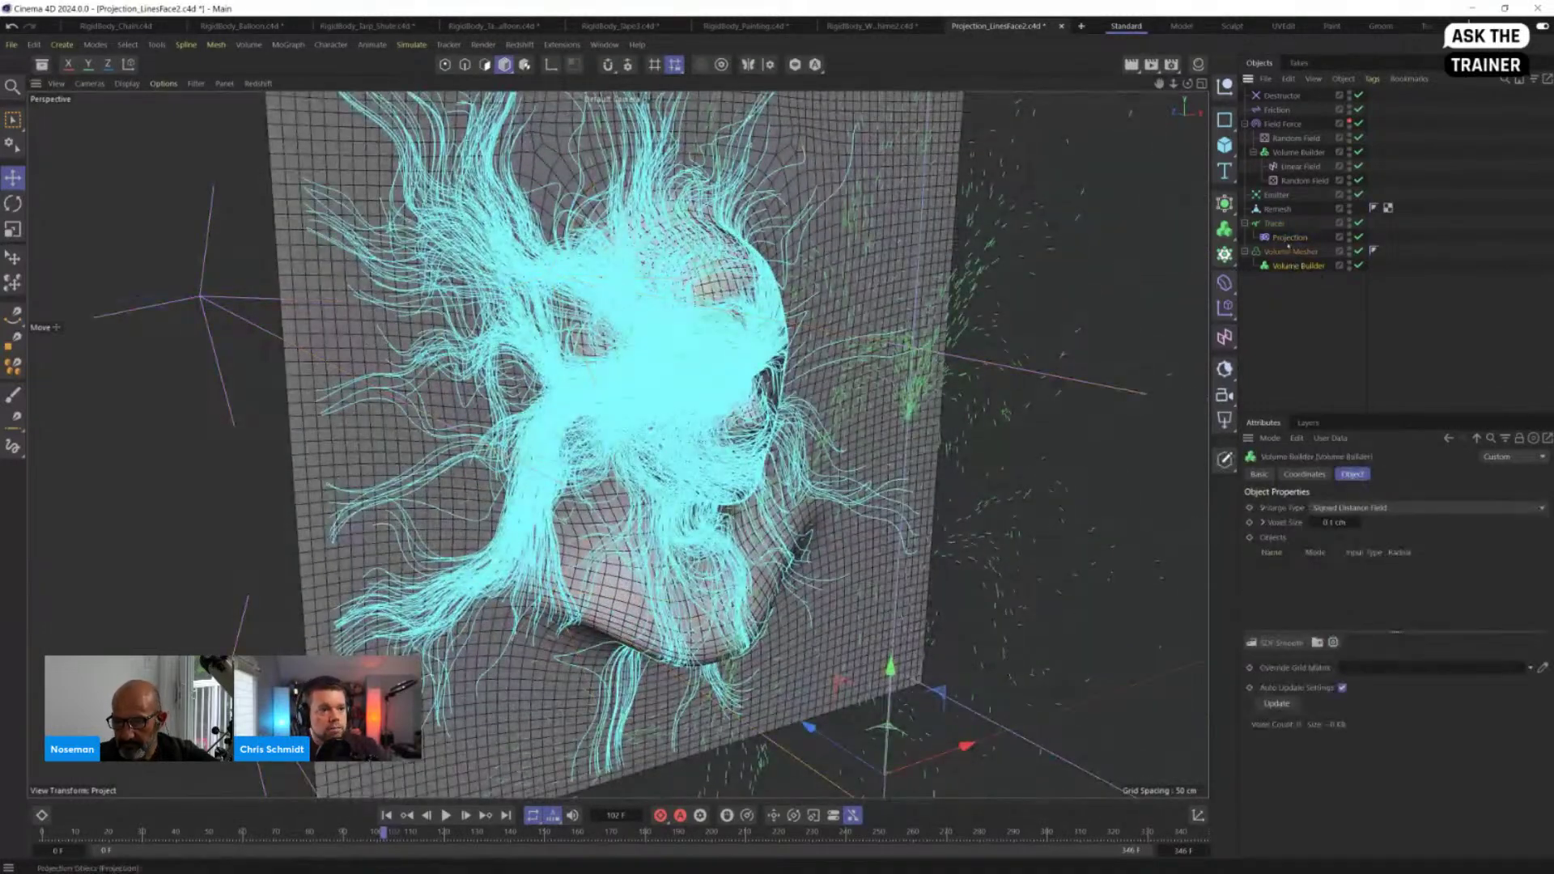
left_click_drag(1304, 277, 1300, 273)
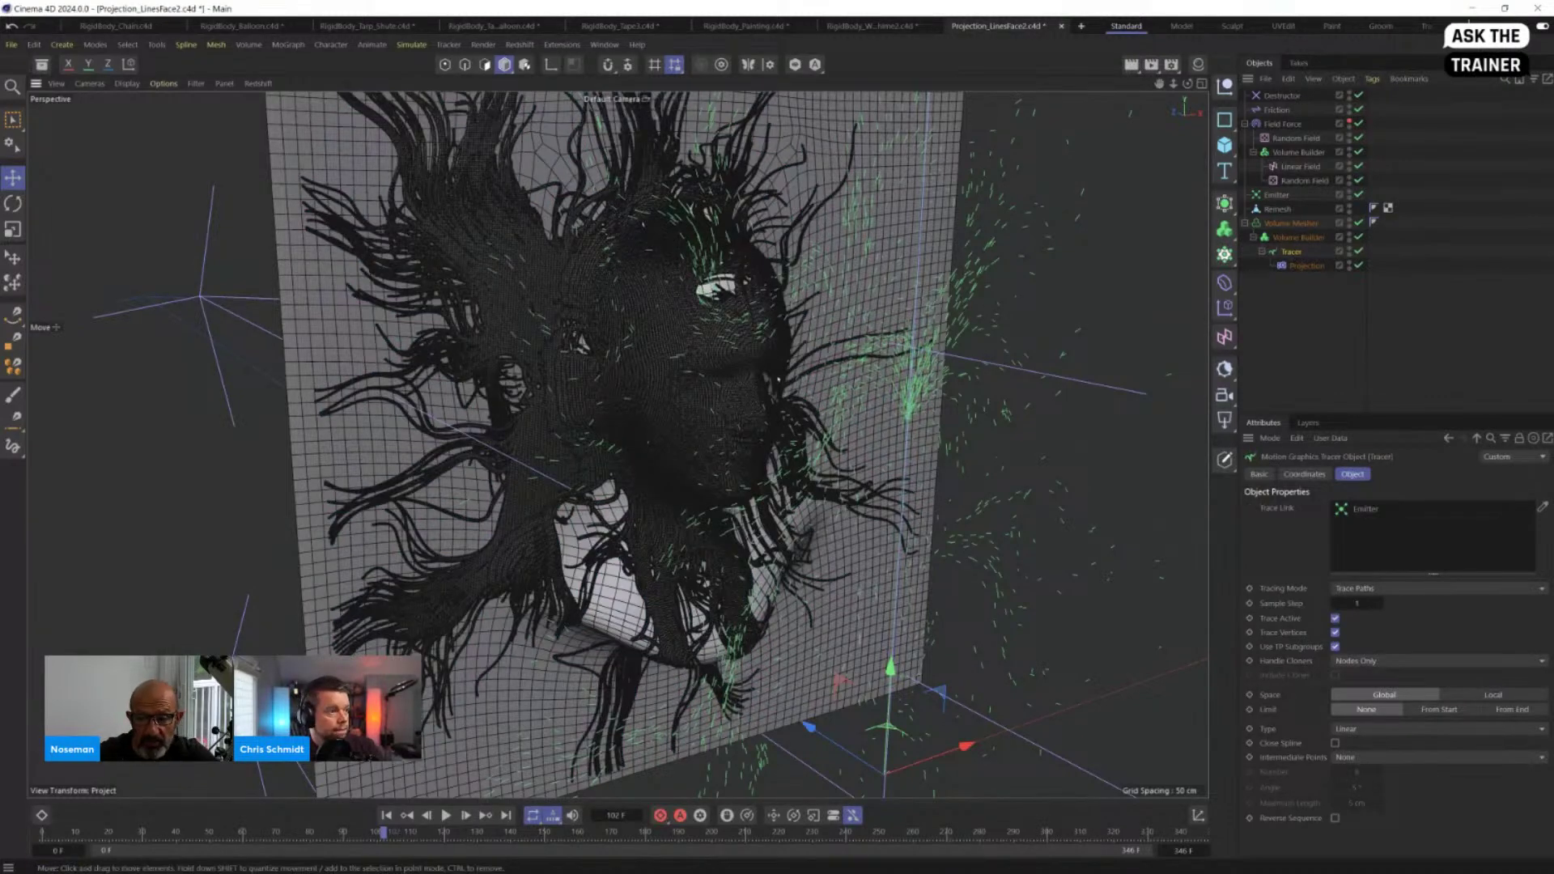
scroll(717, 400, "up", 6)
key("n")
key("a")
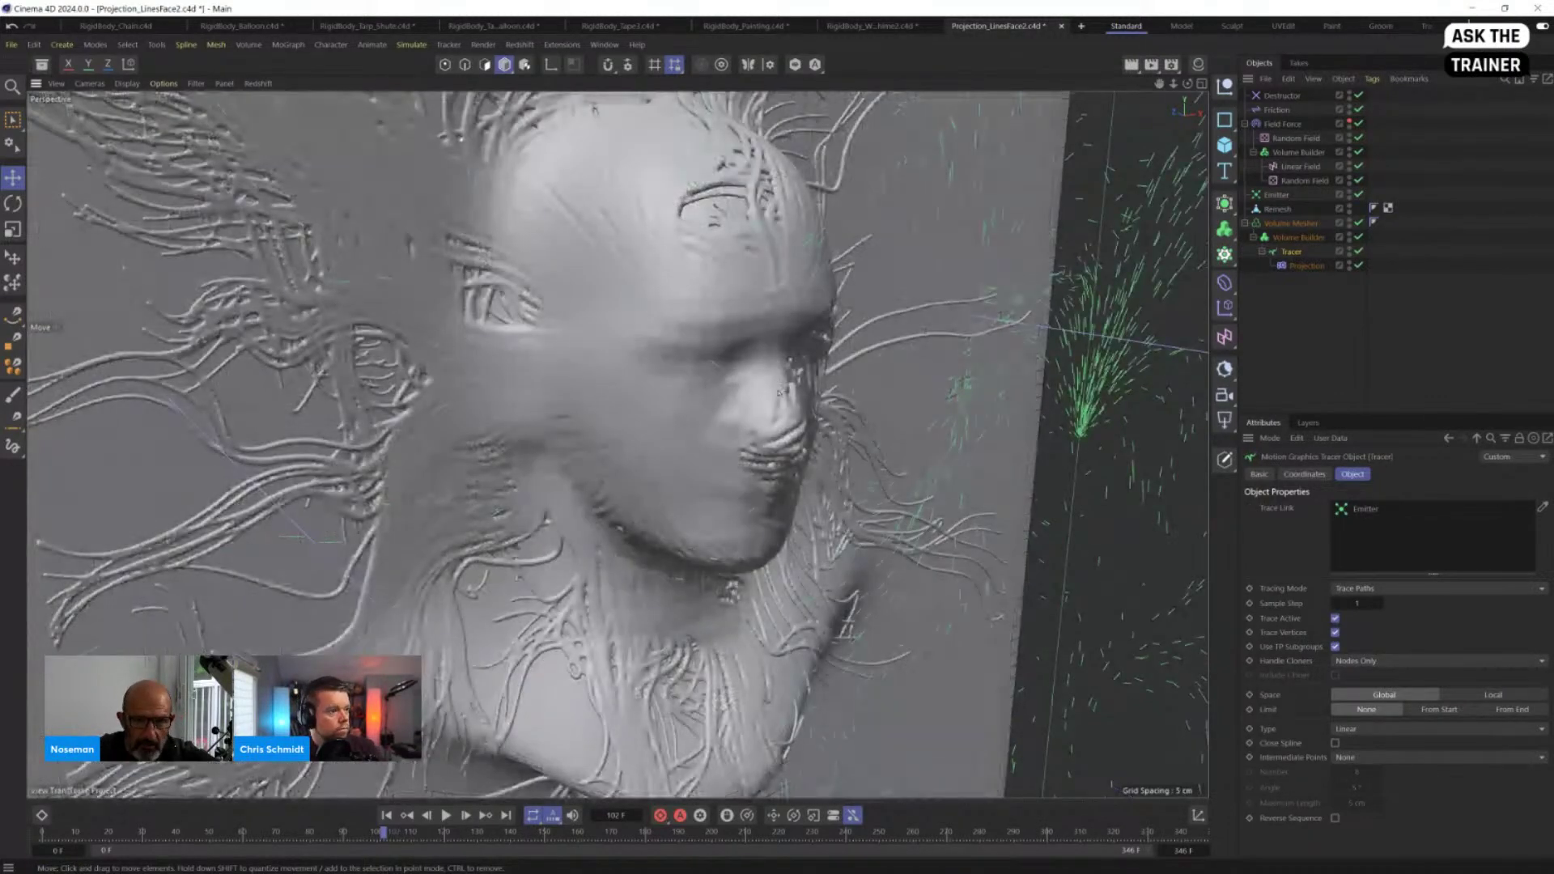
scroll(781, 392, "down", 5)
left_click_drag(781, 392, 746, 386, "alt")
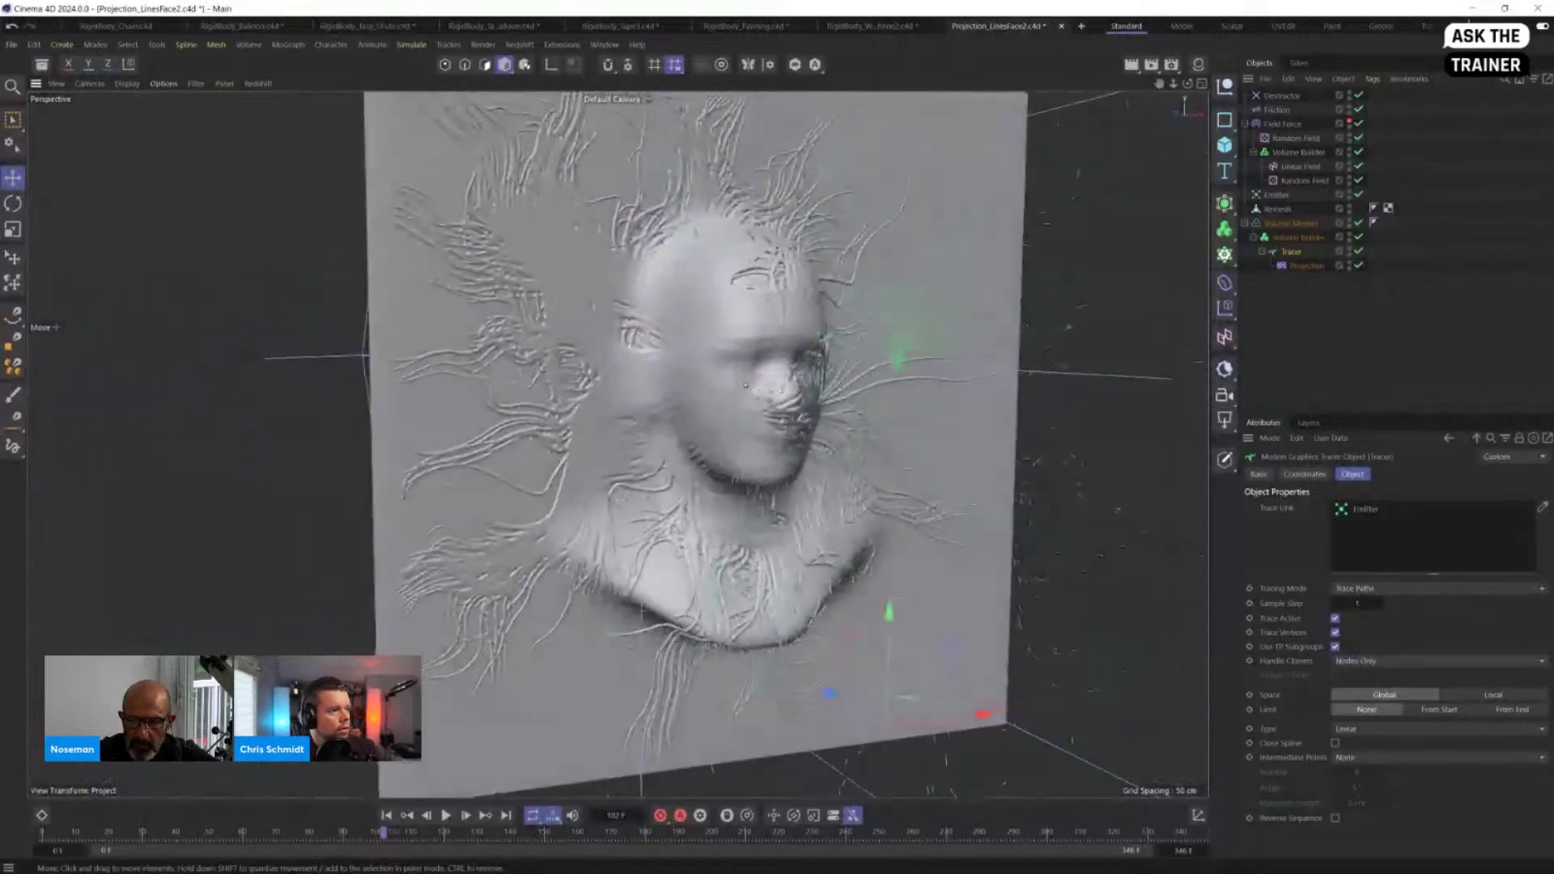
Step: Replay the simulation from the start to frame 63, examine the meshed lines growing over the face, and rewind to the start
scroll(746, 386, "up", 4)
right_click_drag(559, 418, 599, 445, "alt")
middle_click_drag(599, 446, 378, 348, "alt")
left_click(386, 816)
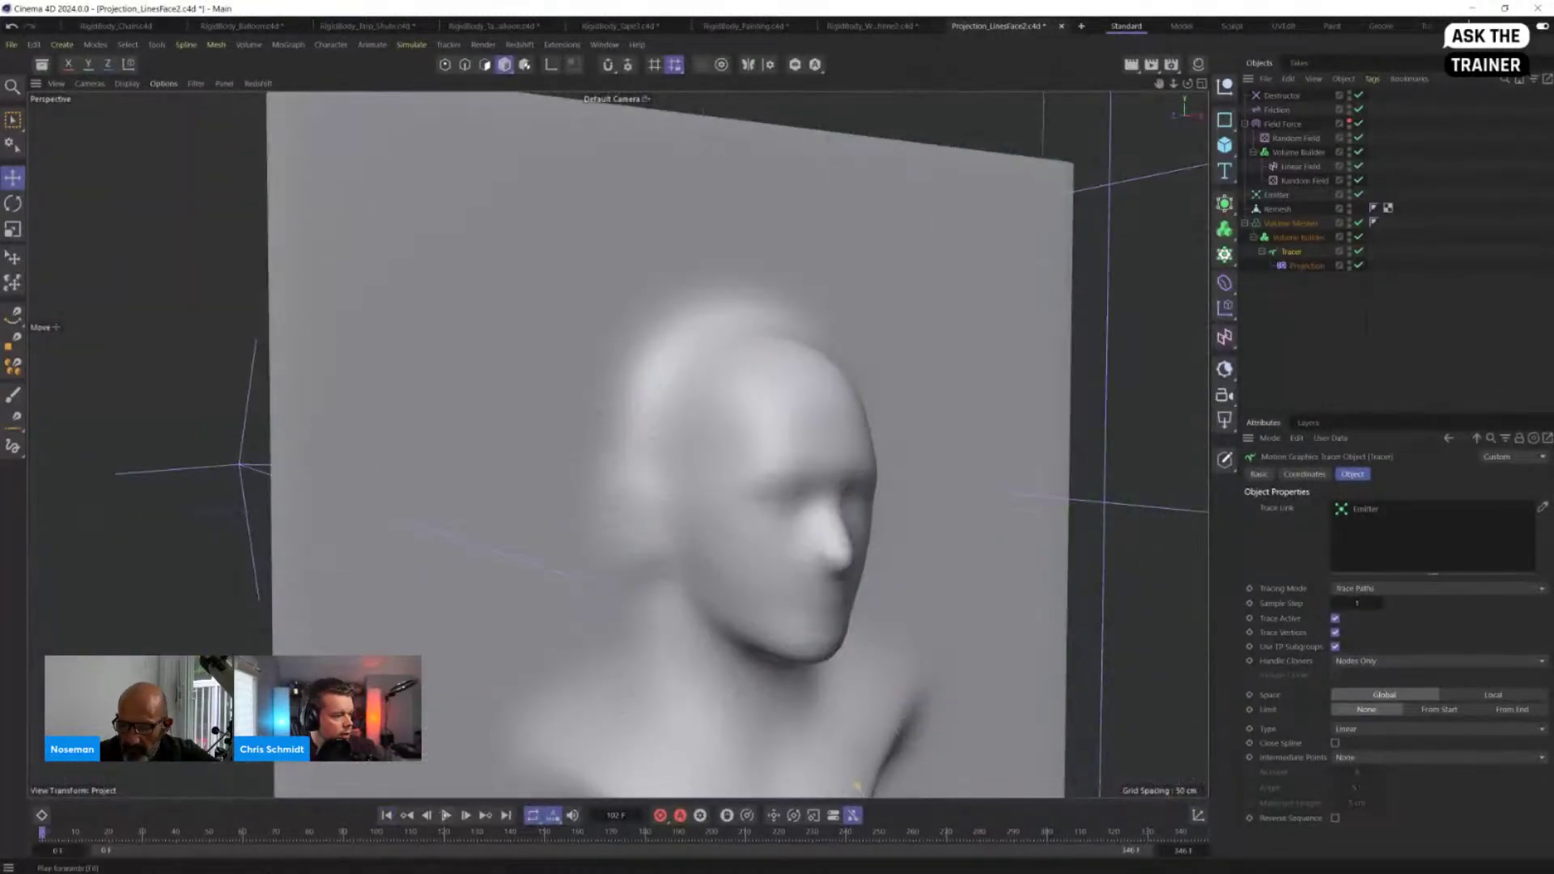
left_click(446, 815)
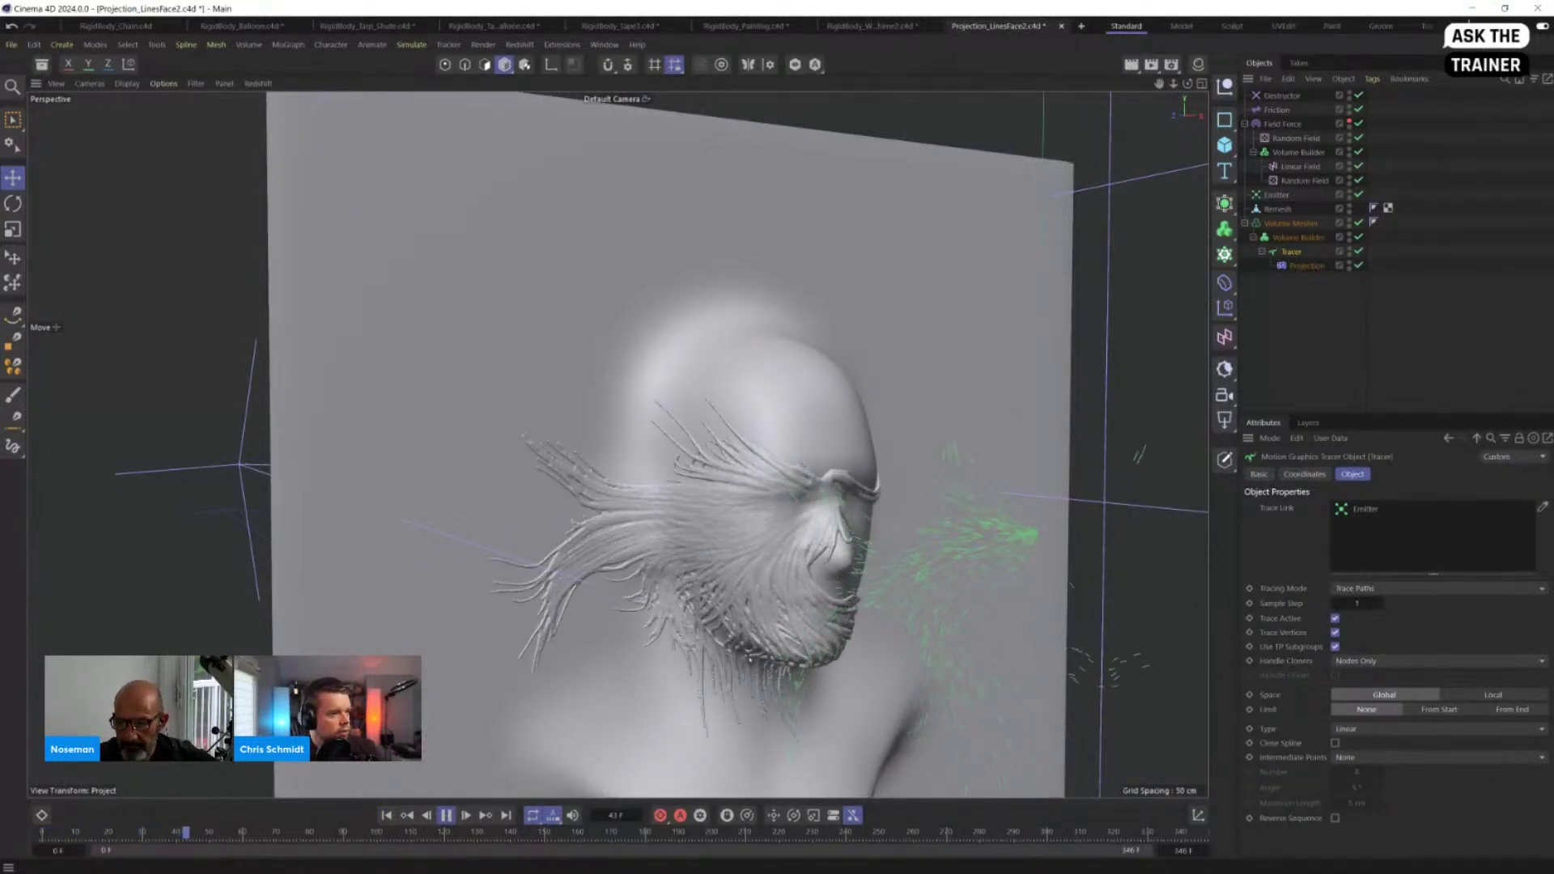
scroll(731, 505, "up", 5)
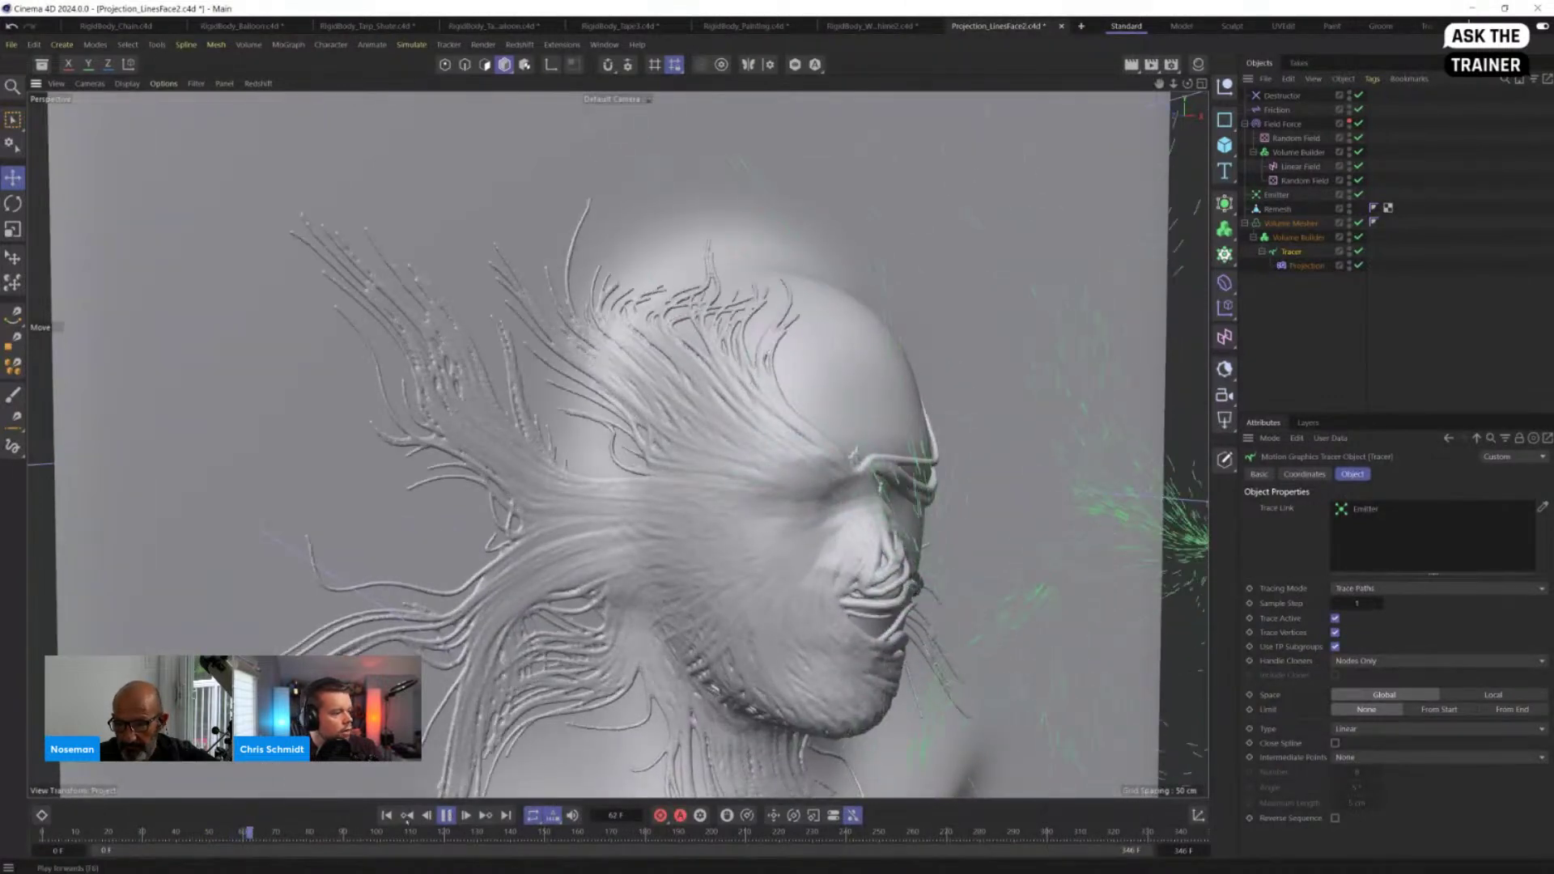
left_click(387, 817)
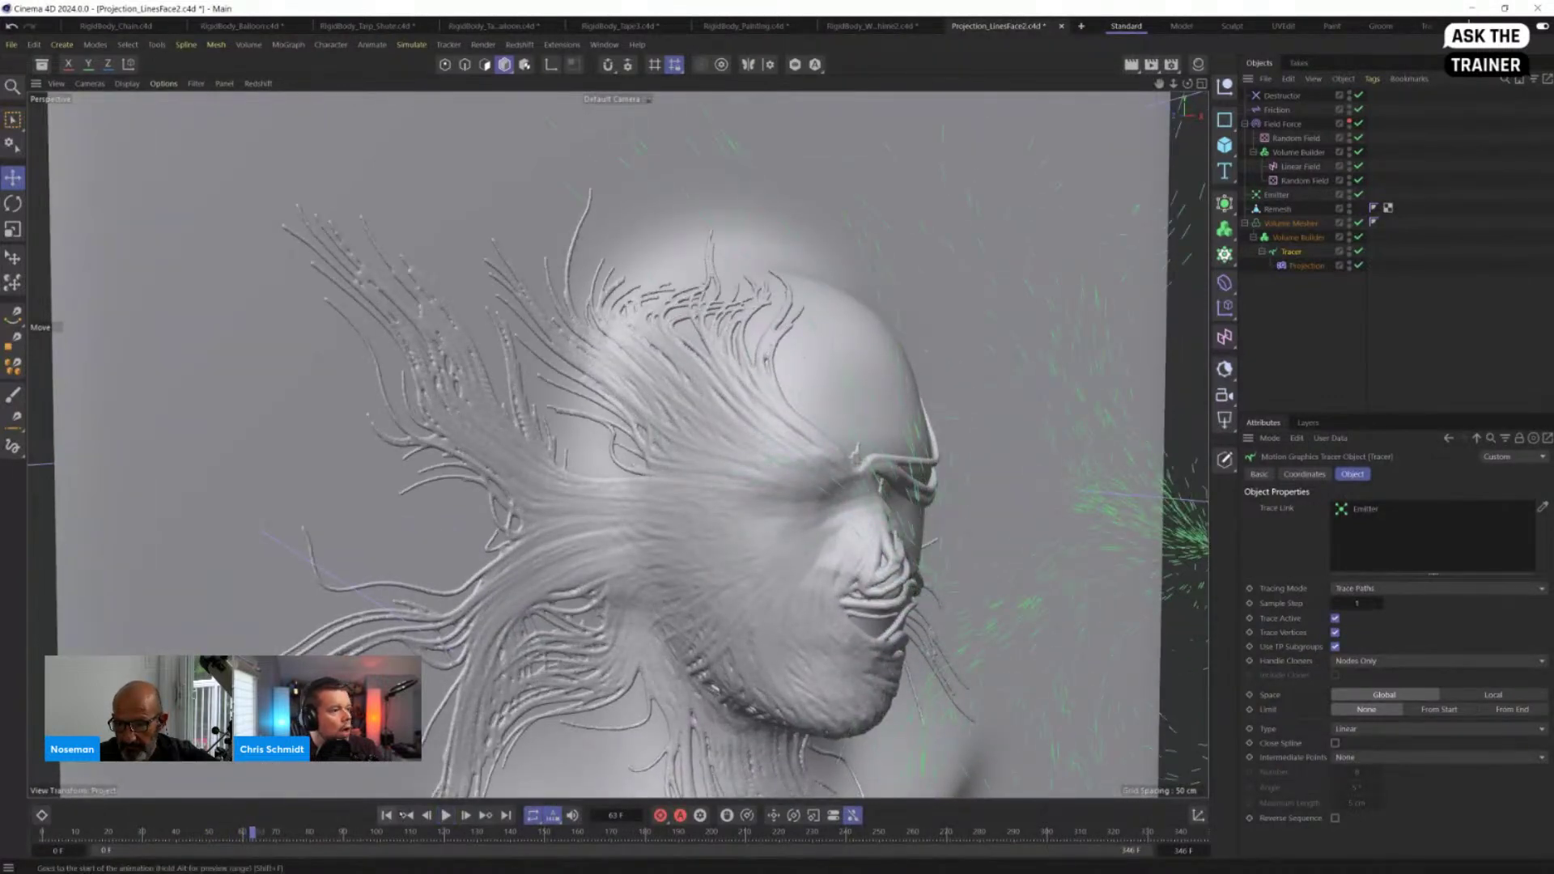
scroll(791, 573, "down", 2)
middle_click_drag(791, 572, 660, 565, "alt")
scroll(660, 565, "down", 3)
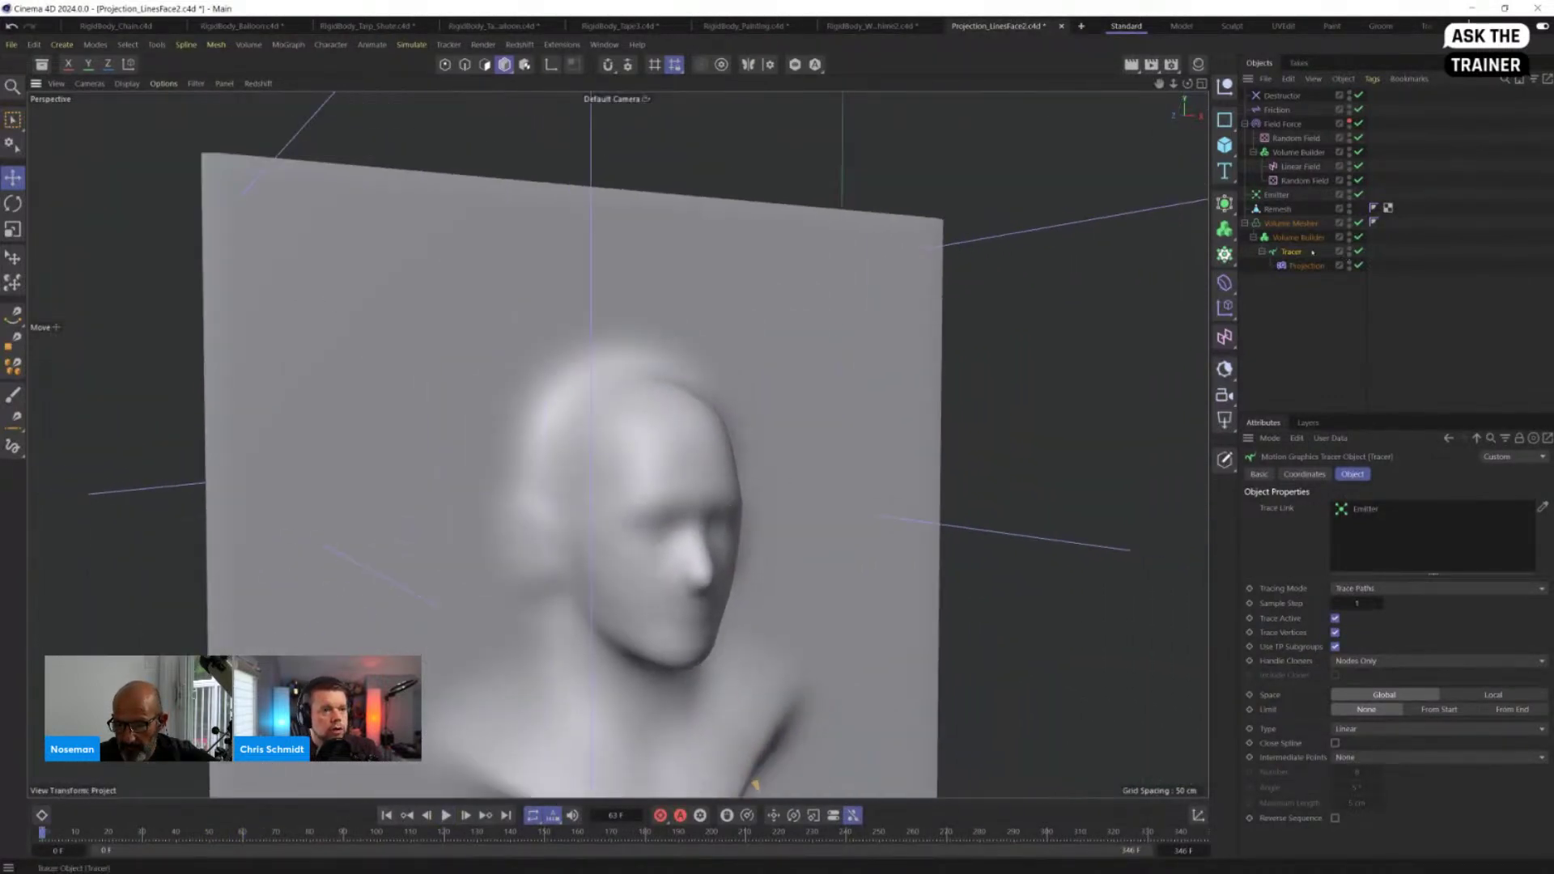
Step: Take the Tracer out of the Volume Builder and set its Projection deformer's projection mode to Directional
left_click_drag(1312, 252, 1297, 306)
left_click(1287, 266)
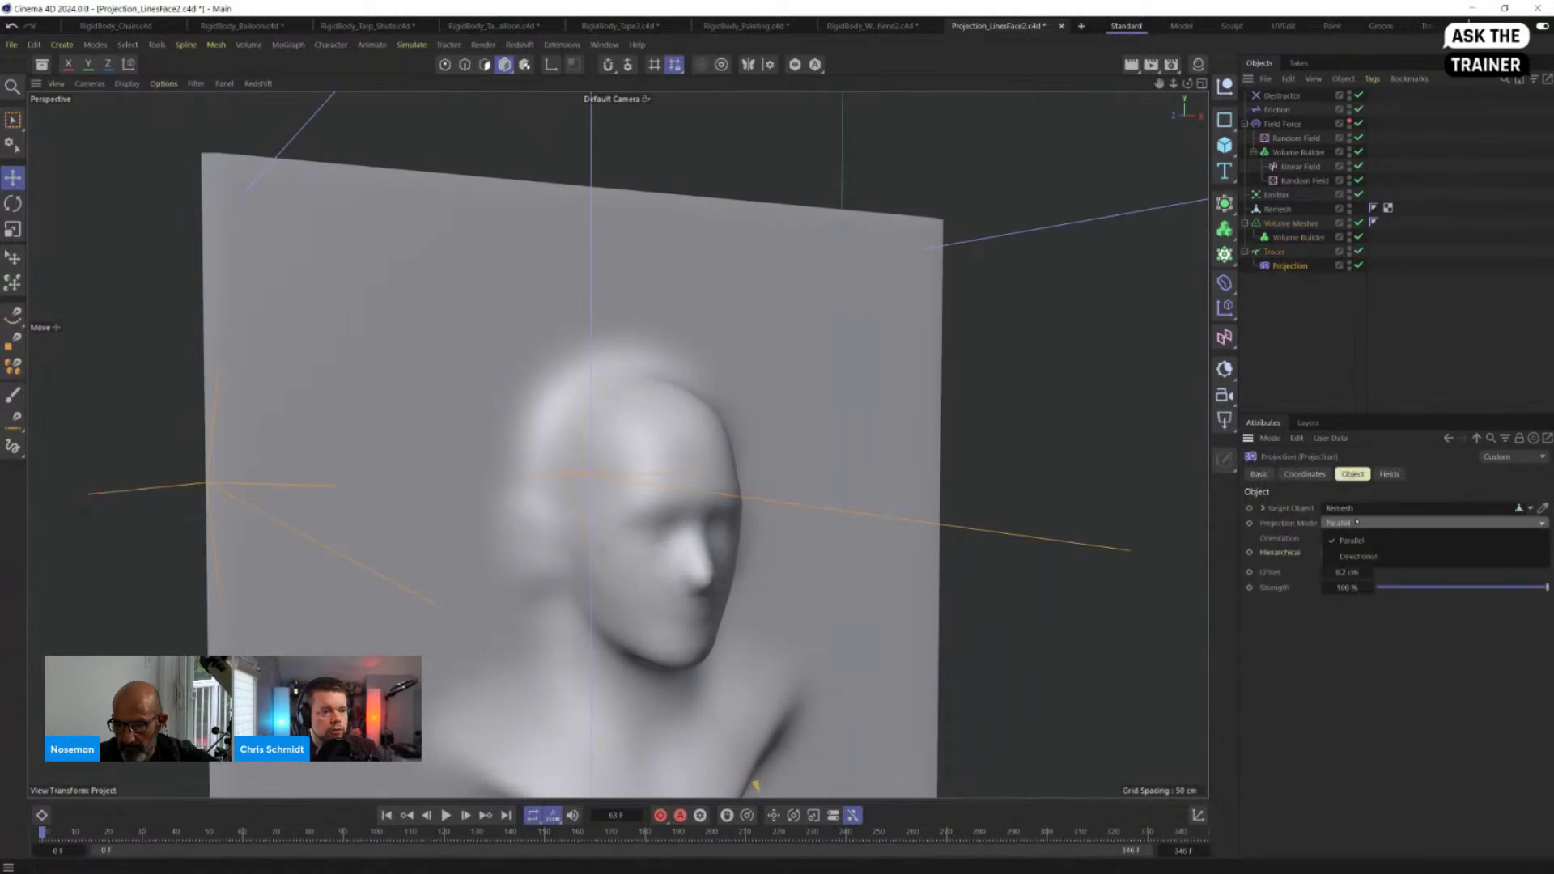
scroll(944, 556, "down", 8)
middle_click_drag(945, 556, 828, 536, "alt")
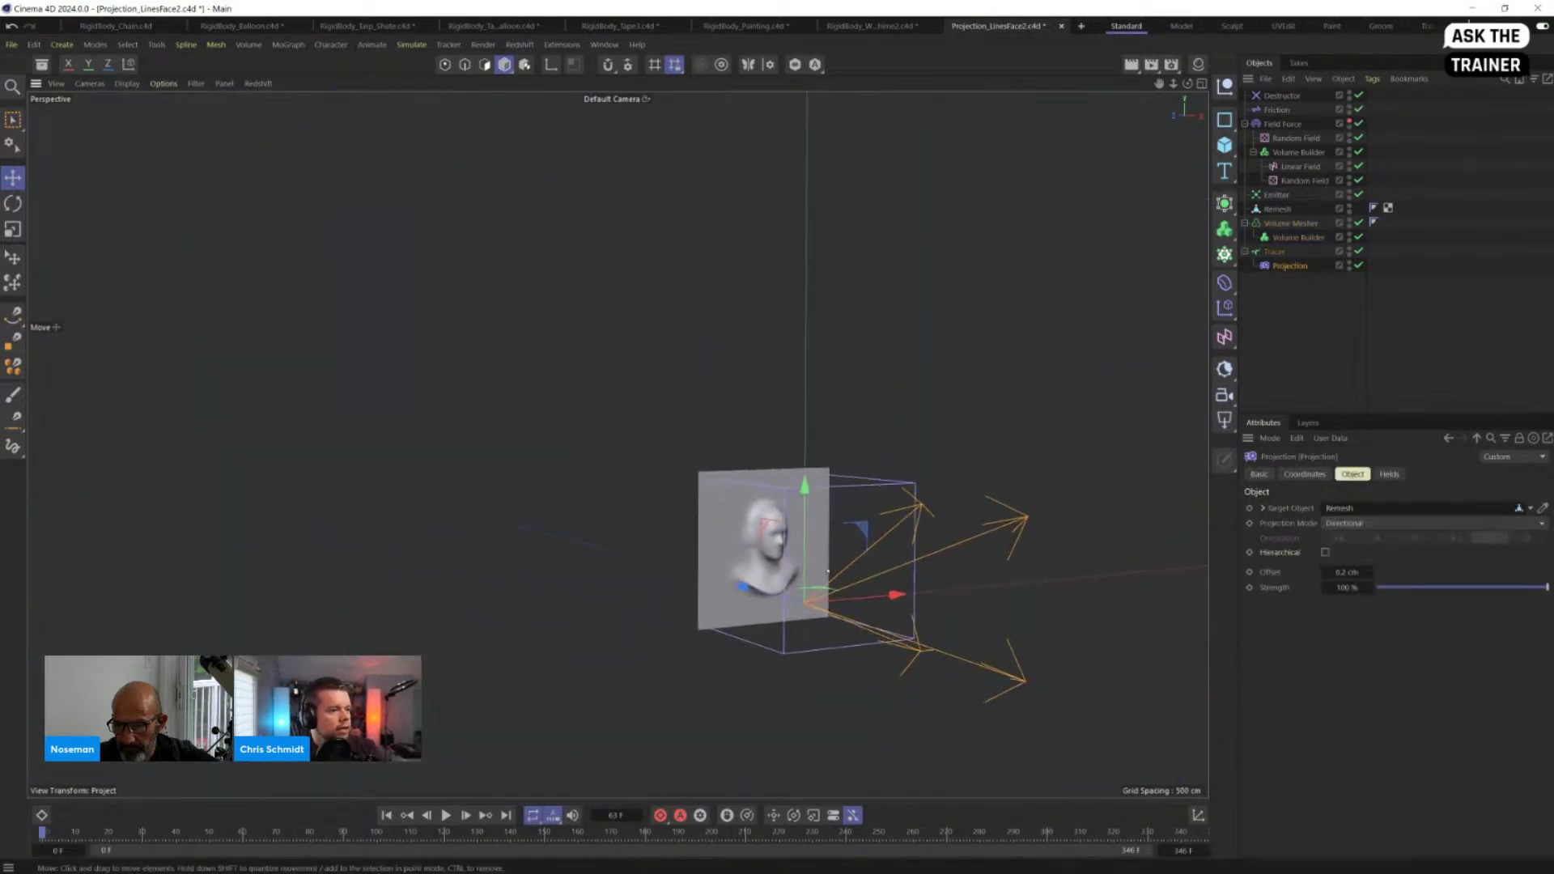
Step: Move the Projection deformer in front of the face so its directional rays aim at the Remesh object
left_click_drag(827, 537, 944, 571, "alt")
left_click_drag(816, 613, 872, 606)
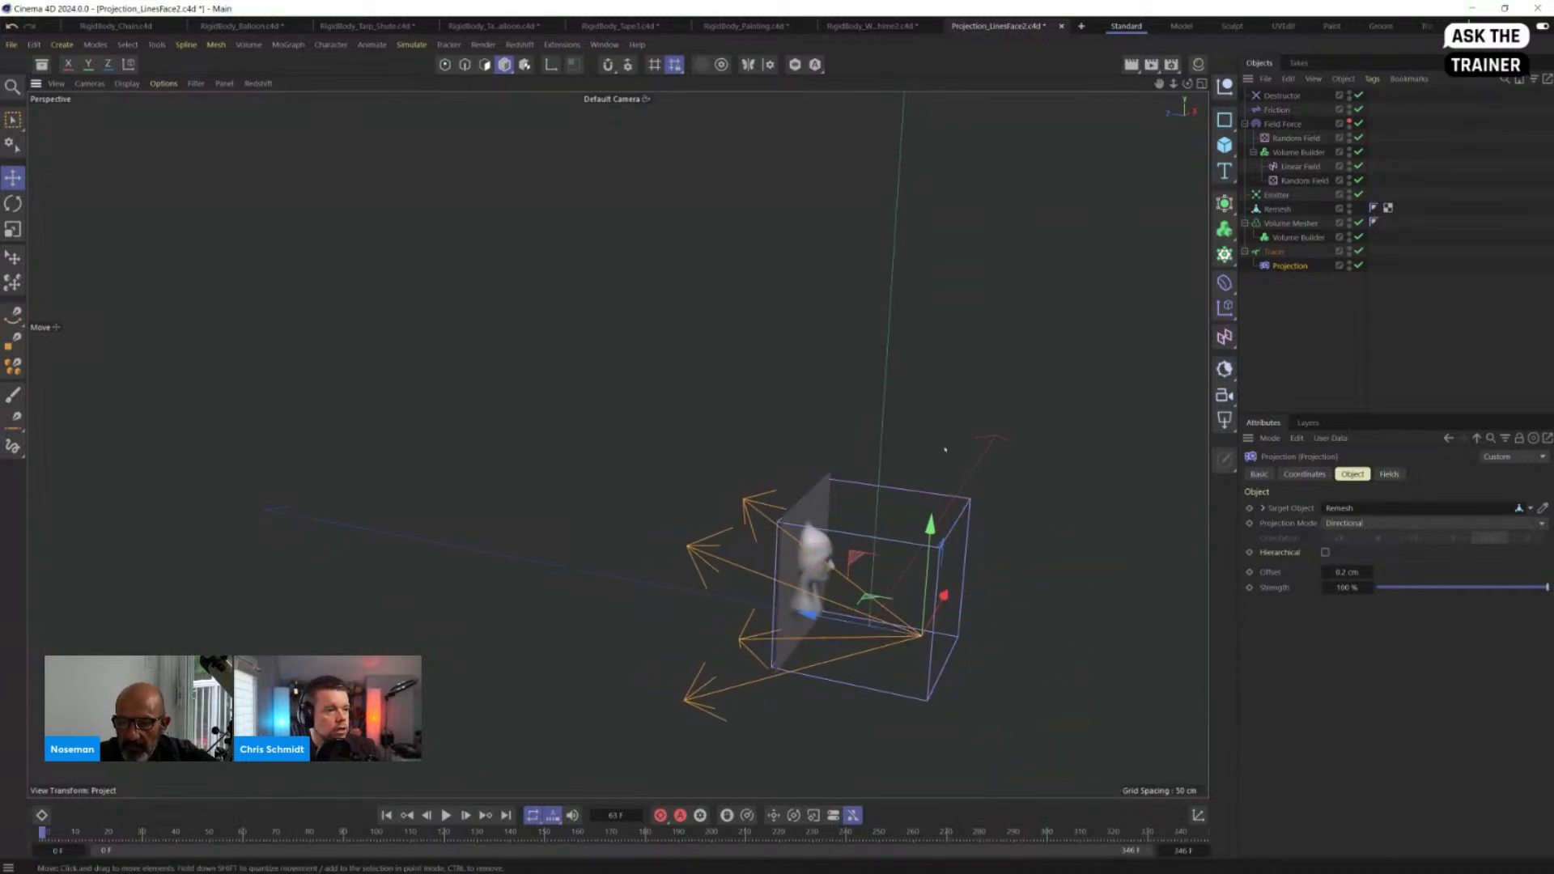
middle_click_drag(856, 564, 759, 531, "alt")
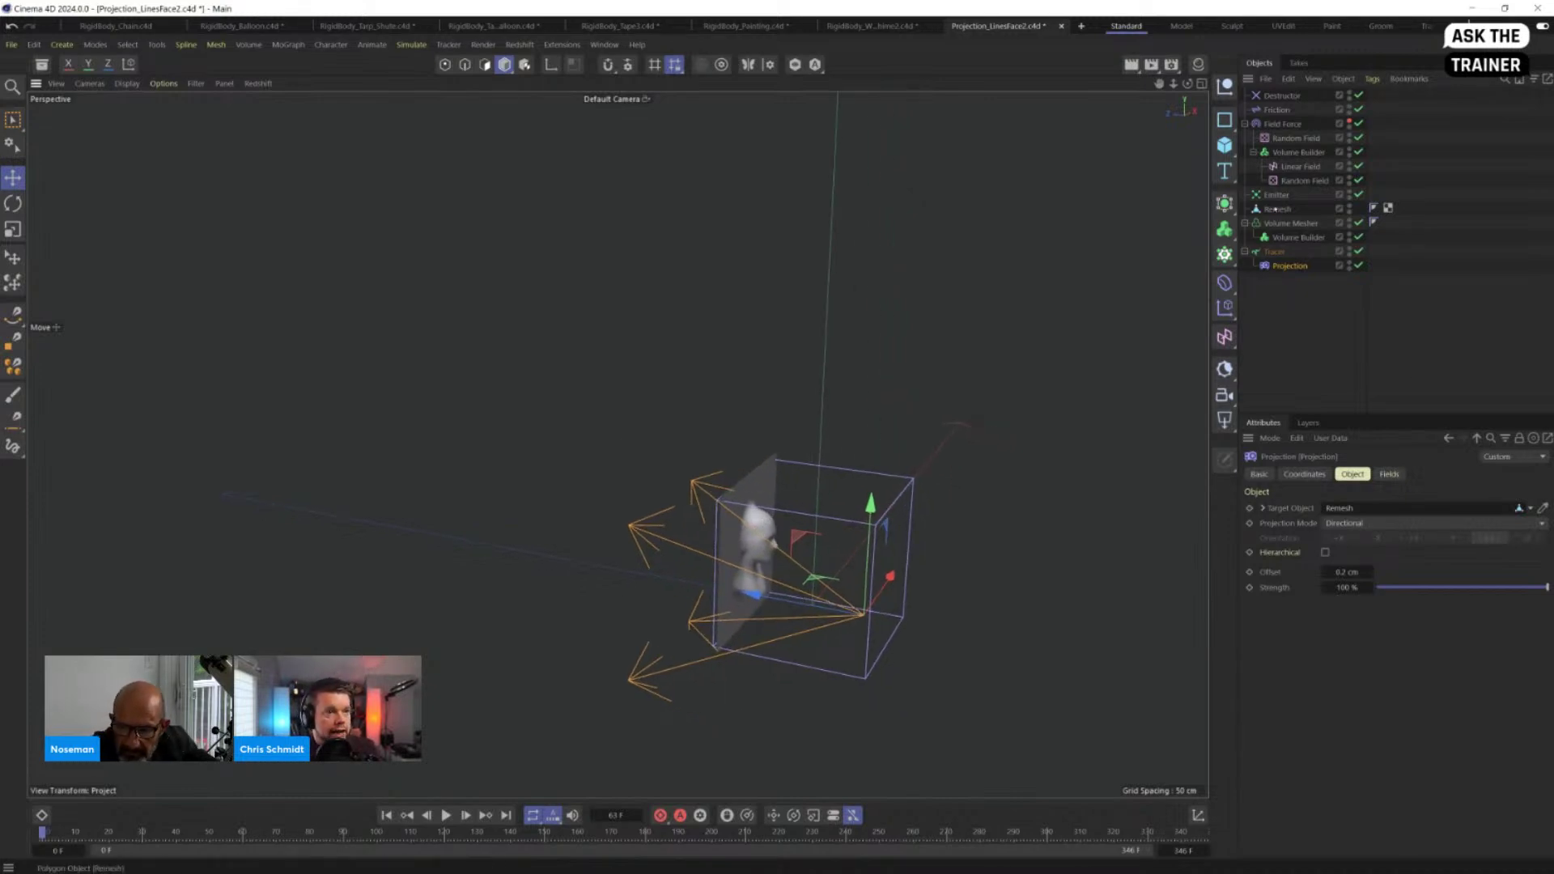
left_click(779, 554)
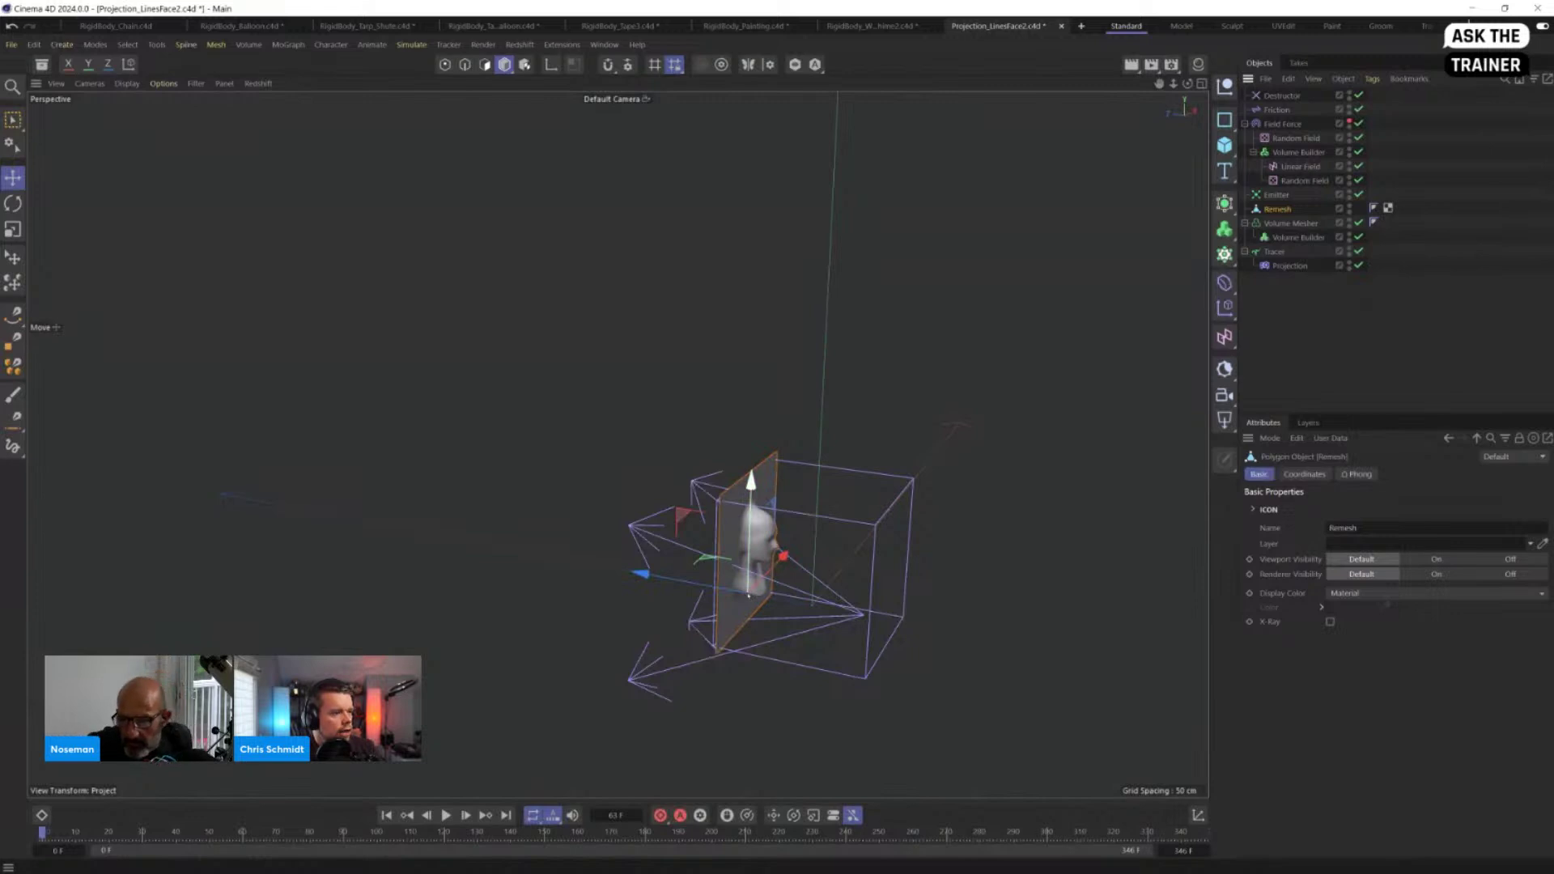
Step: Select the Tracer, play the simulation to frame 44, and examine how the directional projection places the traced lines
left_click(1274, 251)
scroll(867, 479, "up", 2)
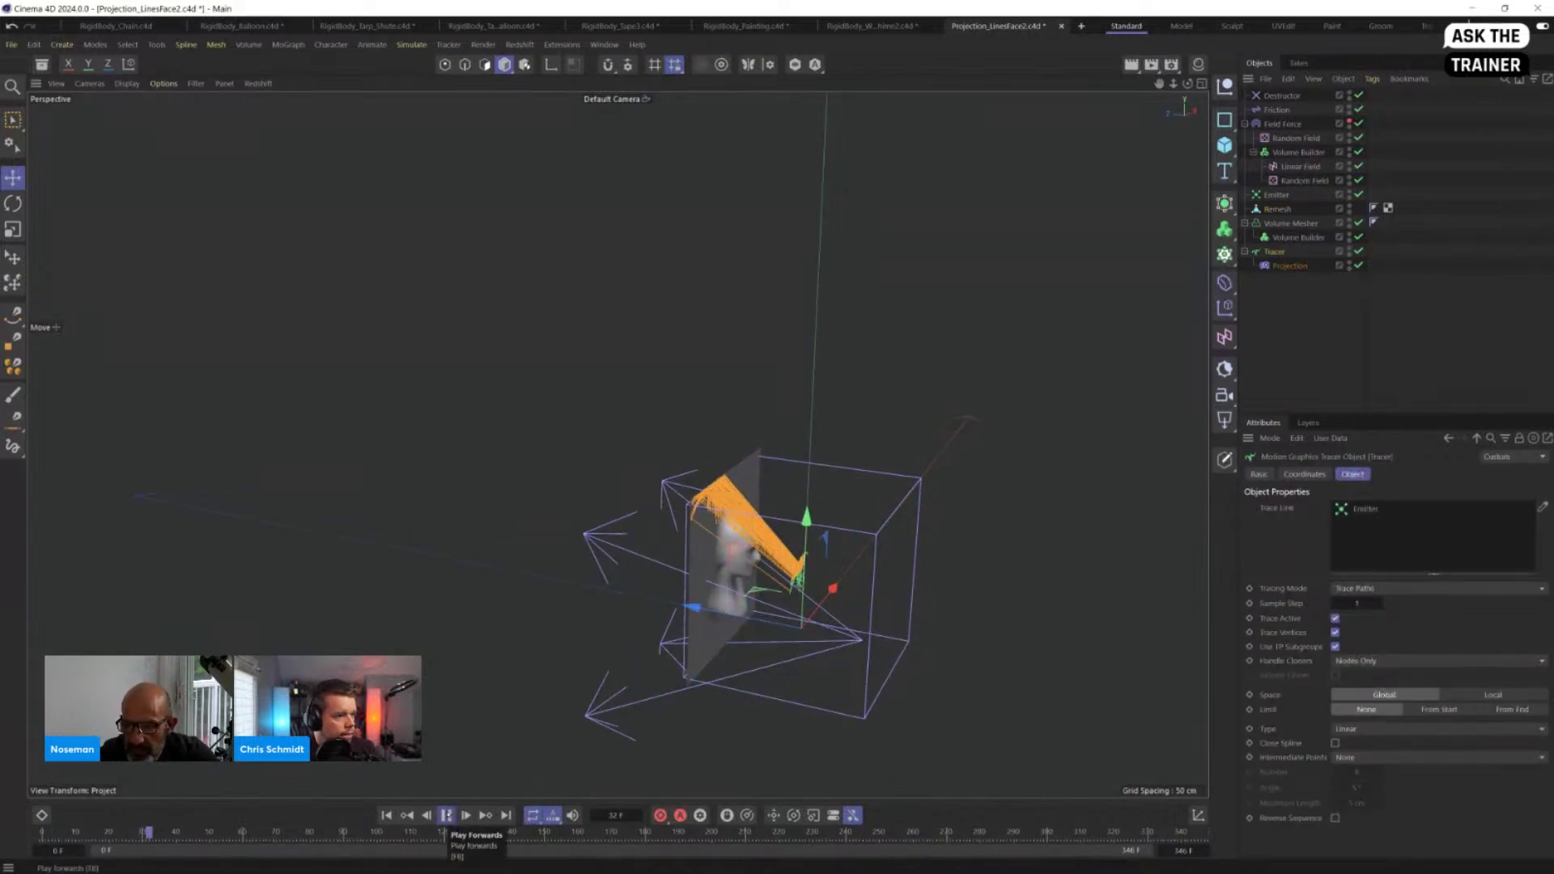
left_click(447, 816)
left_click_drag(779, 608, 763, 601, "alt")
scroll(762, 601, "up", 4)
middle_click_drag(763, 600, 696, 574, "alt")
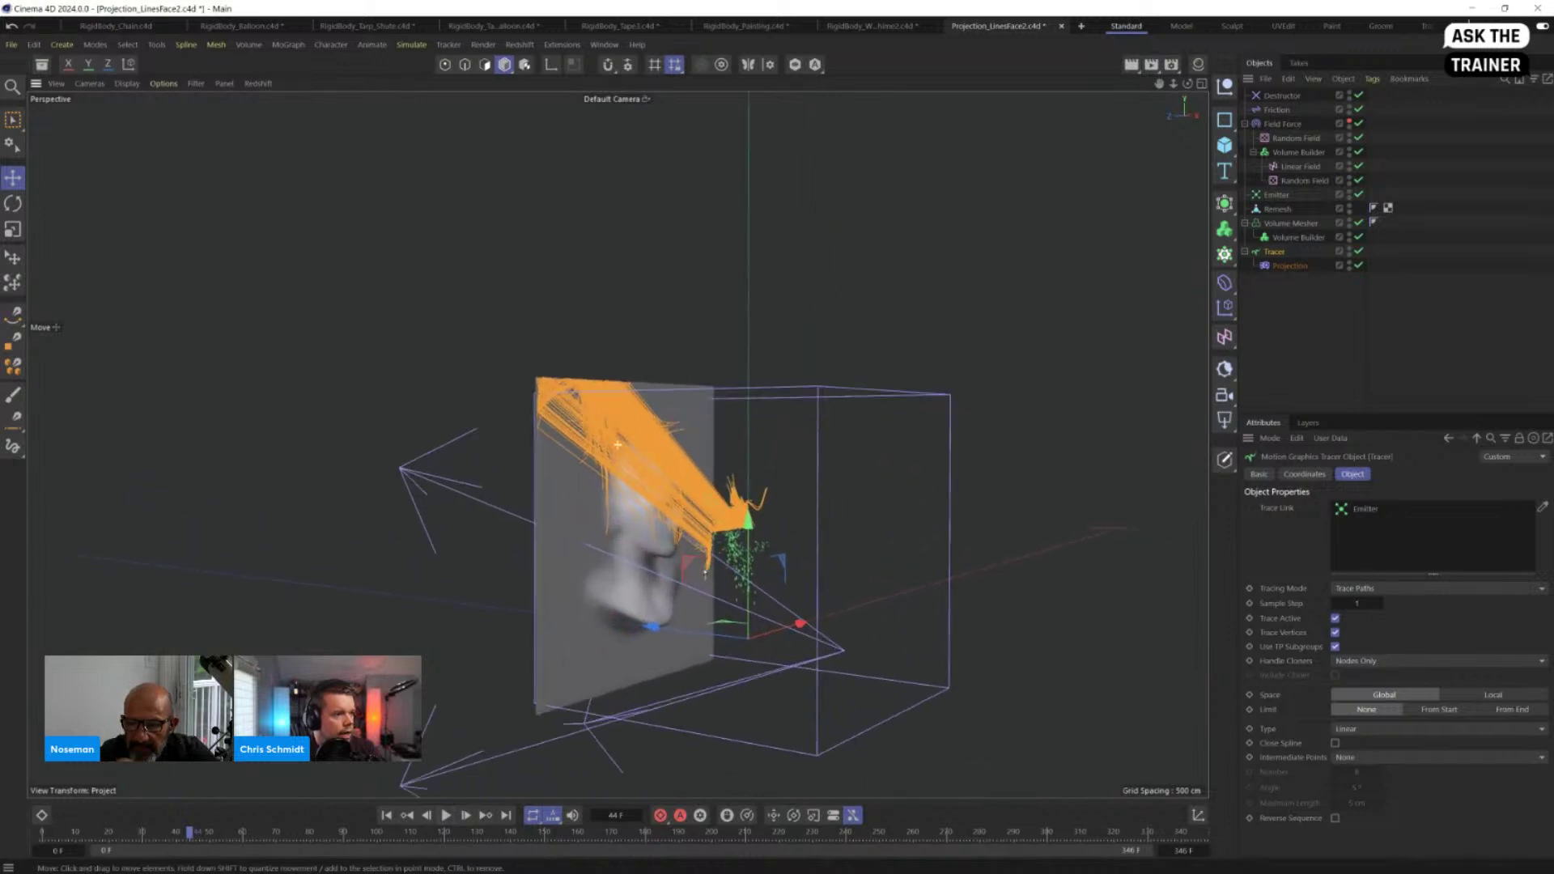
left_click_drag(696, 573, 645, 561, "alt")
Step: Move the Projection deformer farther back from the face and reposition it until the traced lines wrap around the head
left_click(1291, 265)
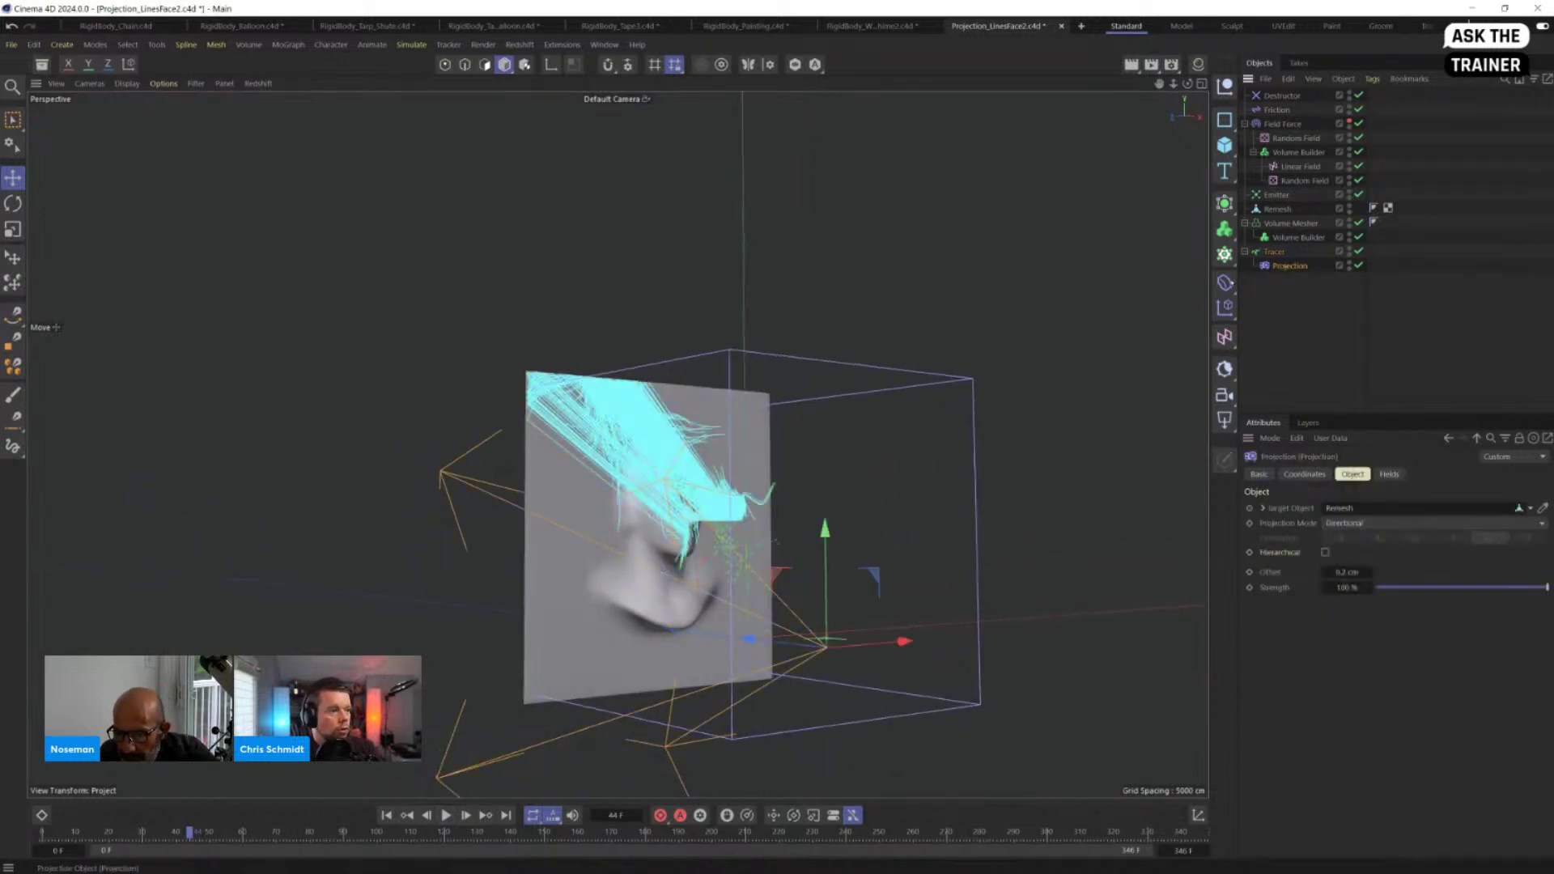
left_click_drag(752, 645, 918, 620)
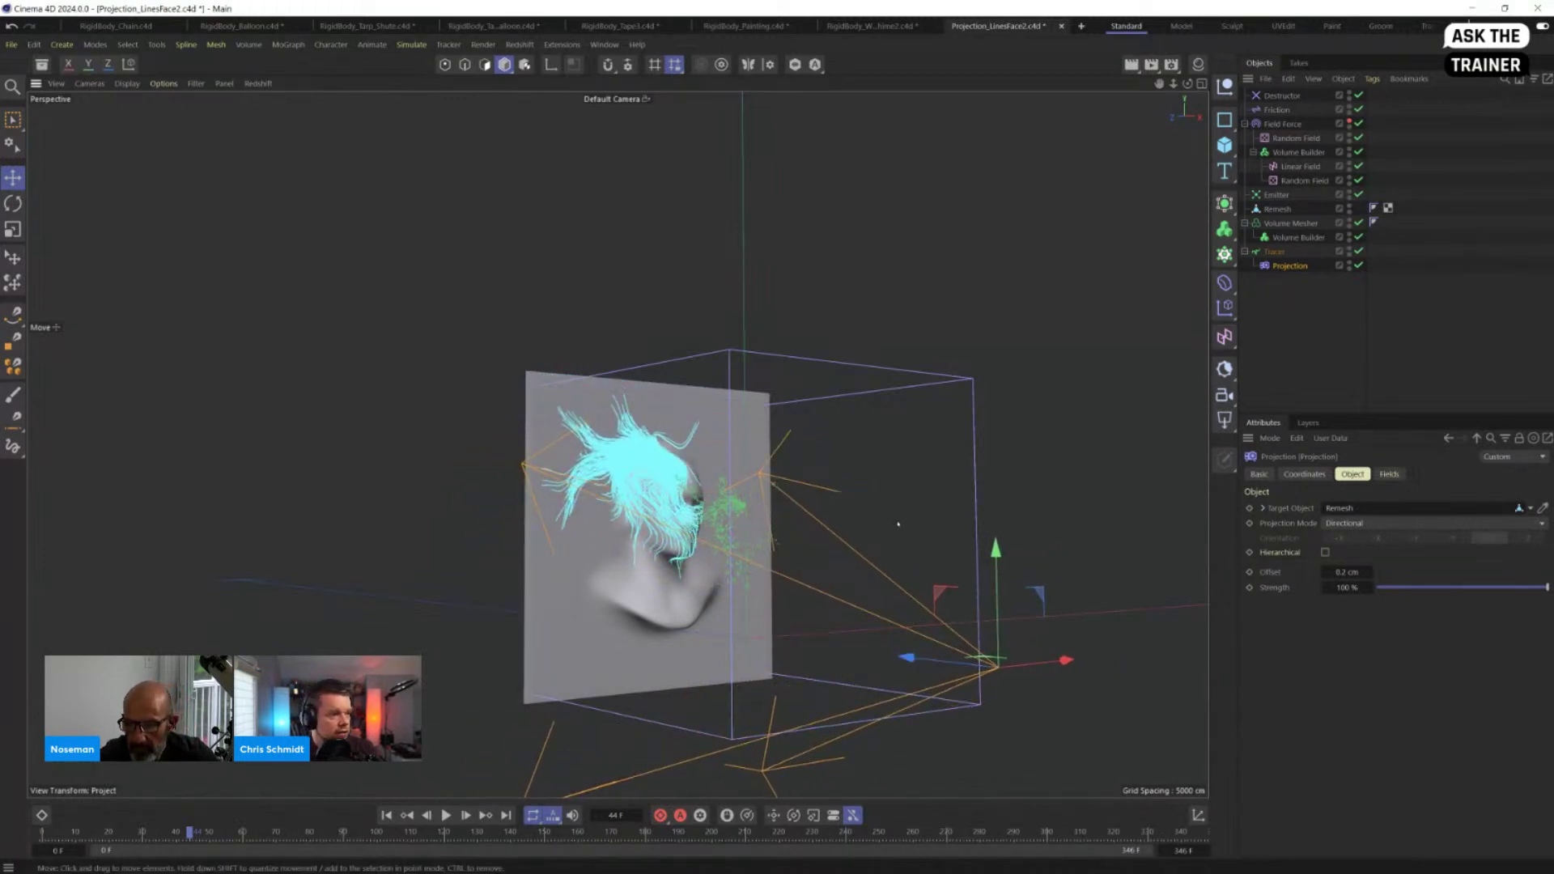
left_click_drag(898, 524, 981, 562, "alt")
left_click_drag(1070, 632, 890, 623)
left_click_drag(764, 582, 672, 546, "alt")
right_click_drag(671, 547, 624, 555, "alt")
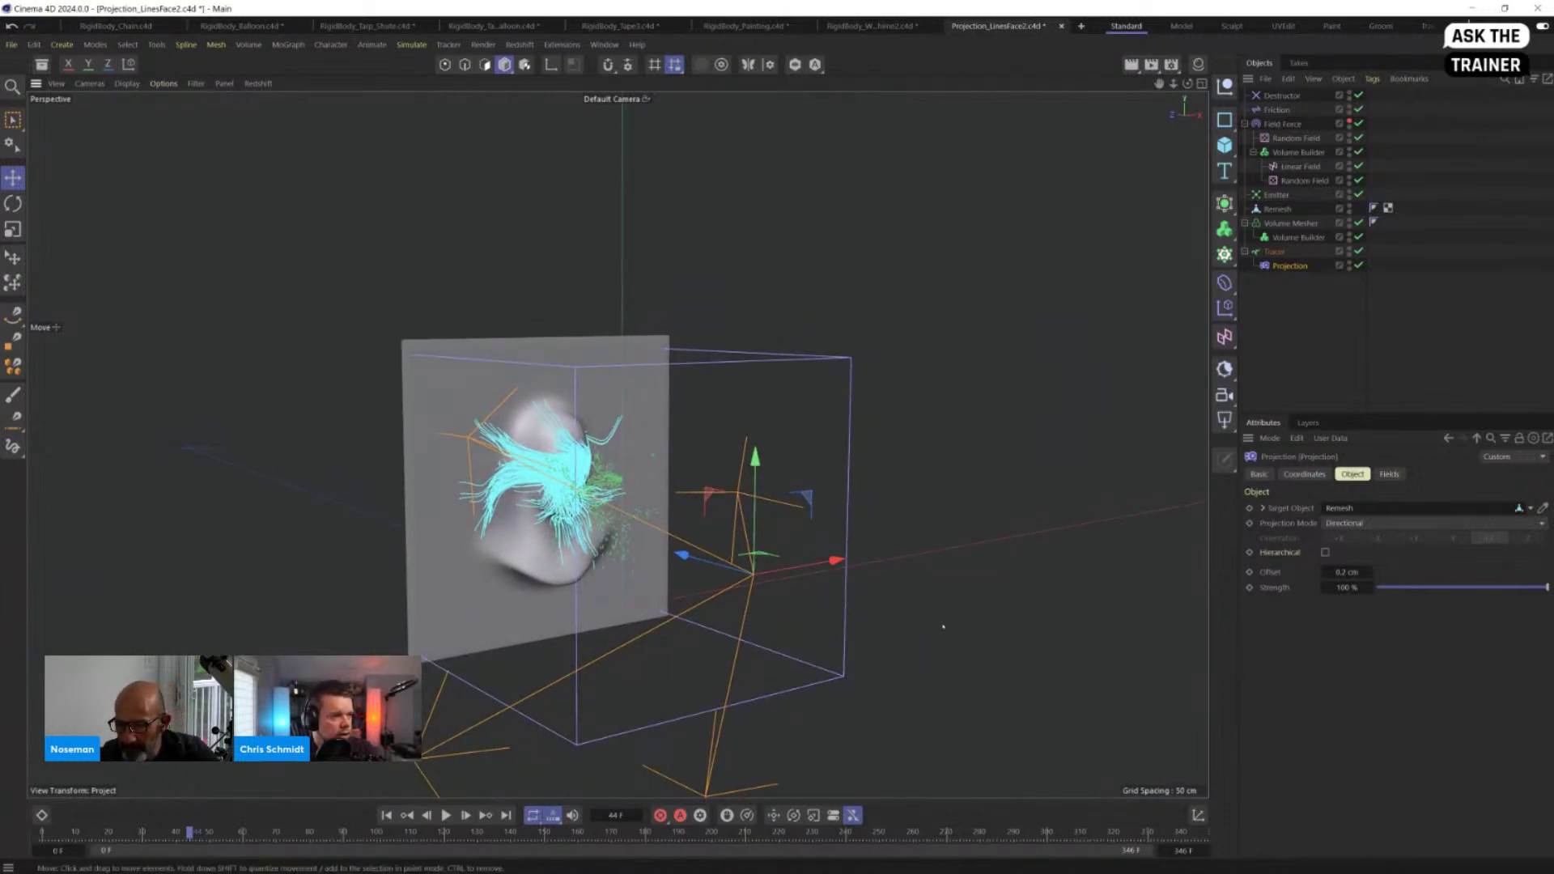
right_click_drag(586, 436, 592, 436, "alt")
left_click_drag(583, 438, 610, 426, "alt")
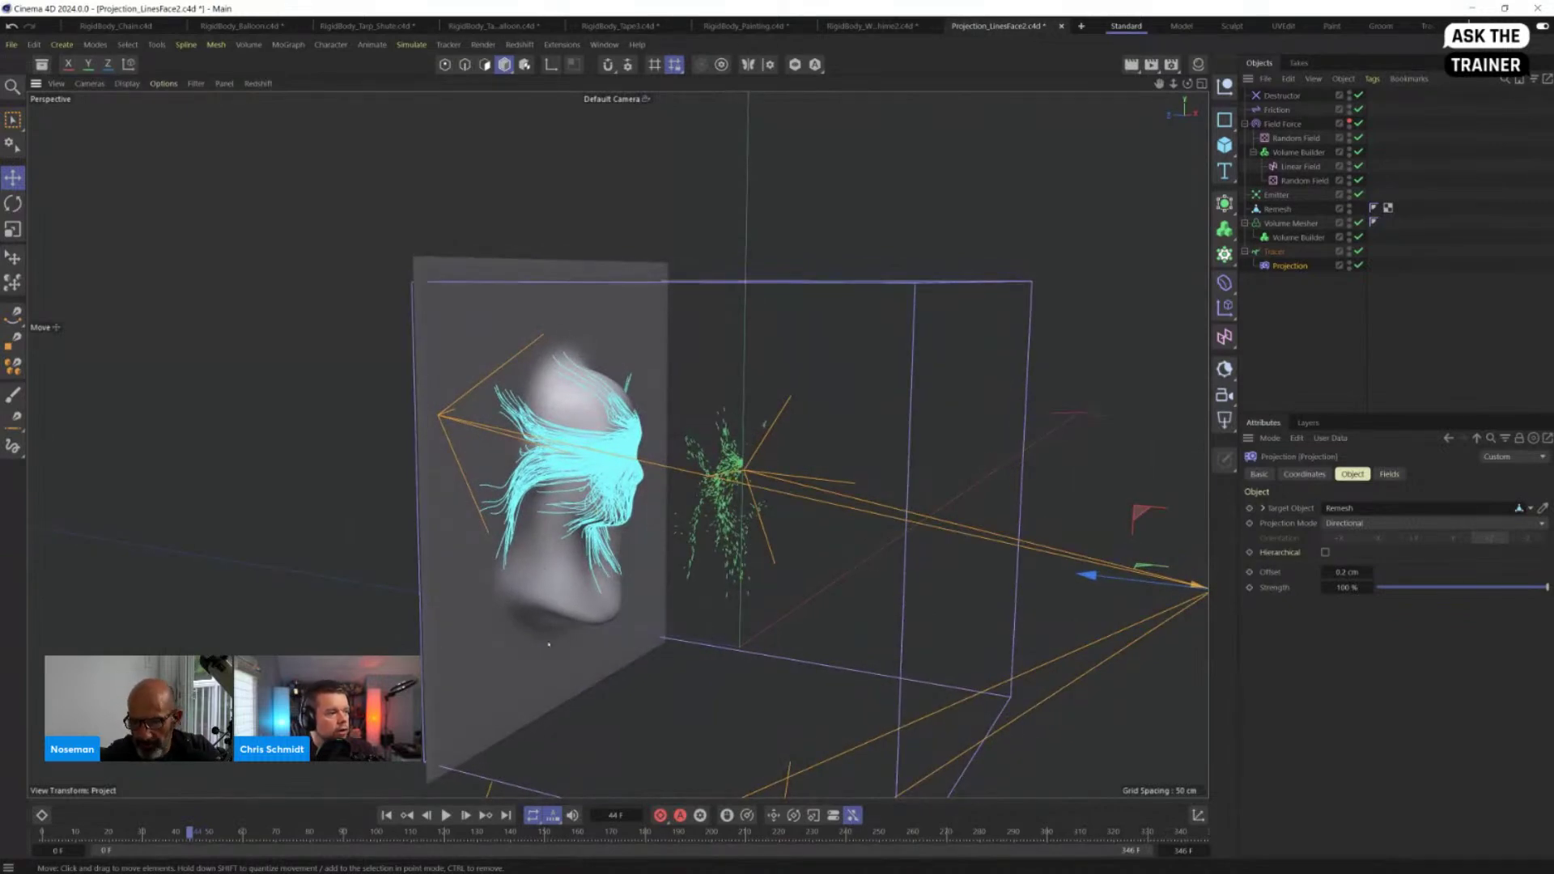
Step: Continue the simulation in stages to frame 107 and examine the directionally projected lines around the edges of the panel
left_click_drag(664, 506, 665, 503, "alt")
left_click(447, 817)
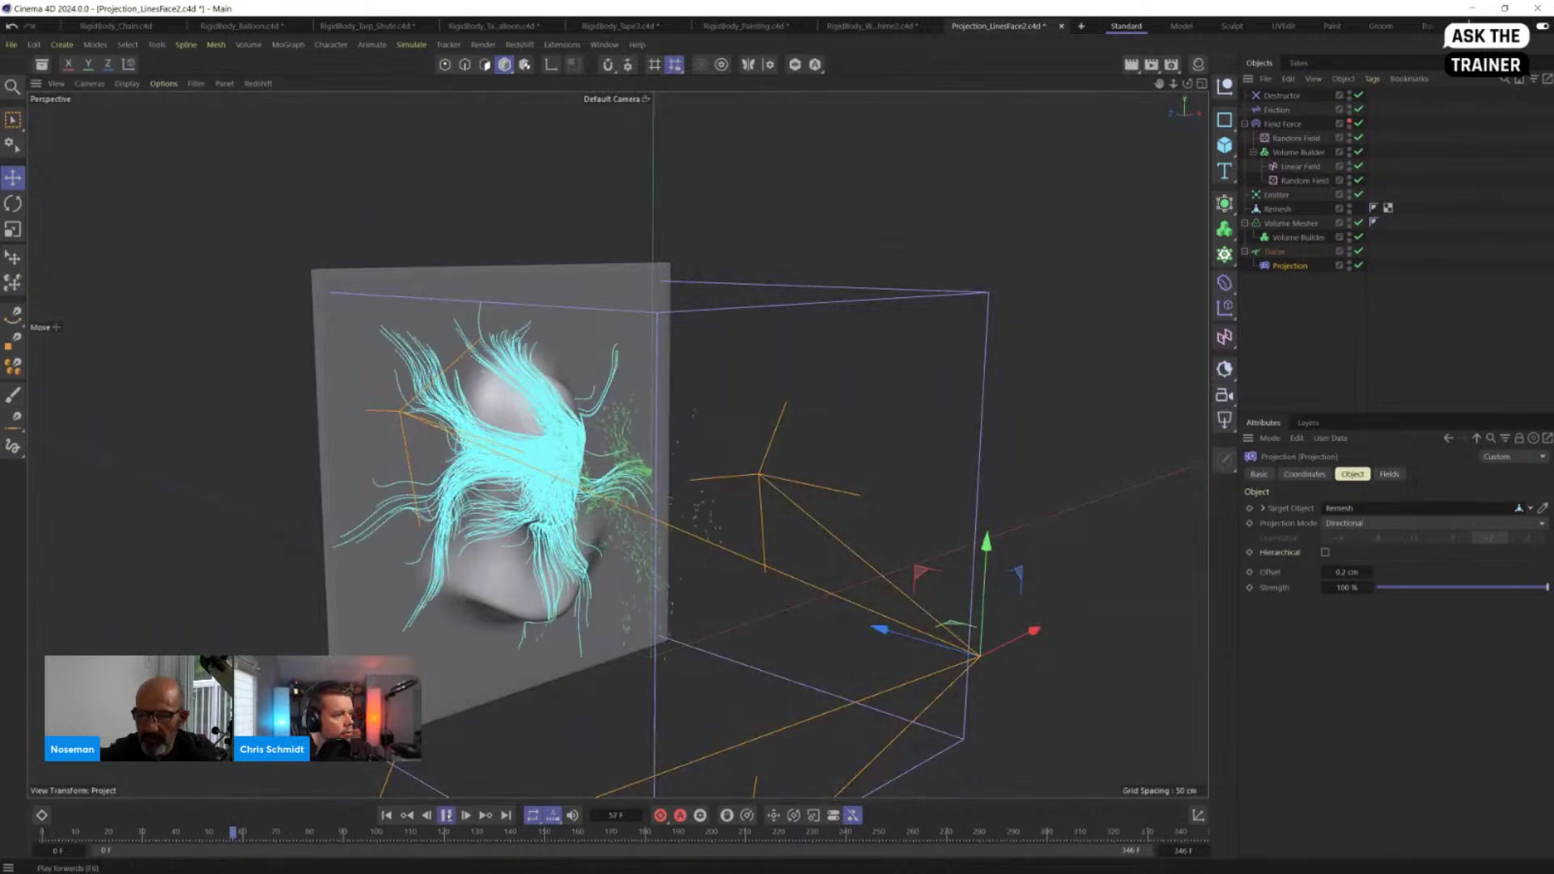
left_click(446, 815)
left_click_drag(558, 276, 568, 263, "alt")
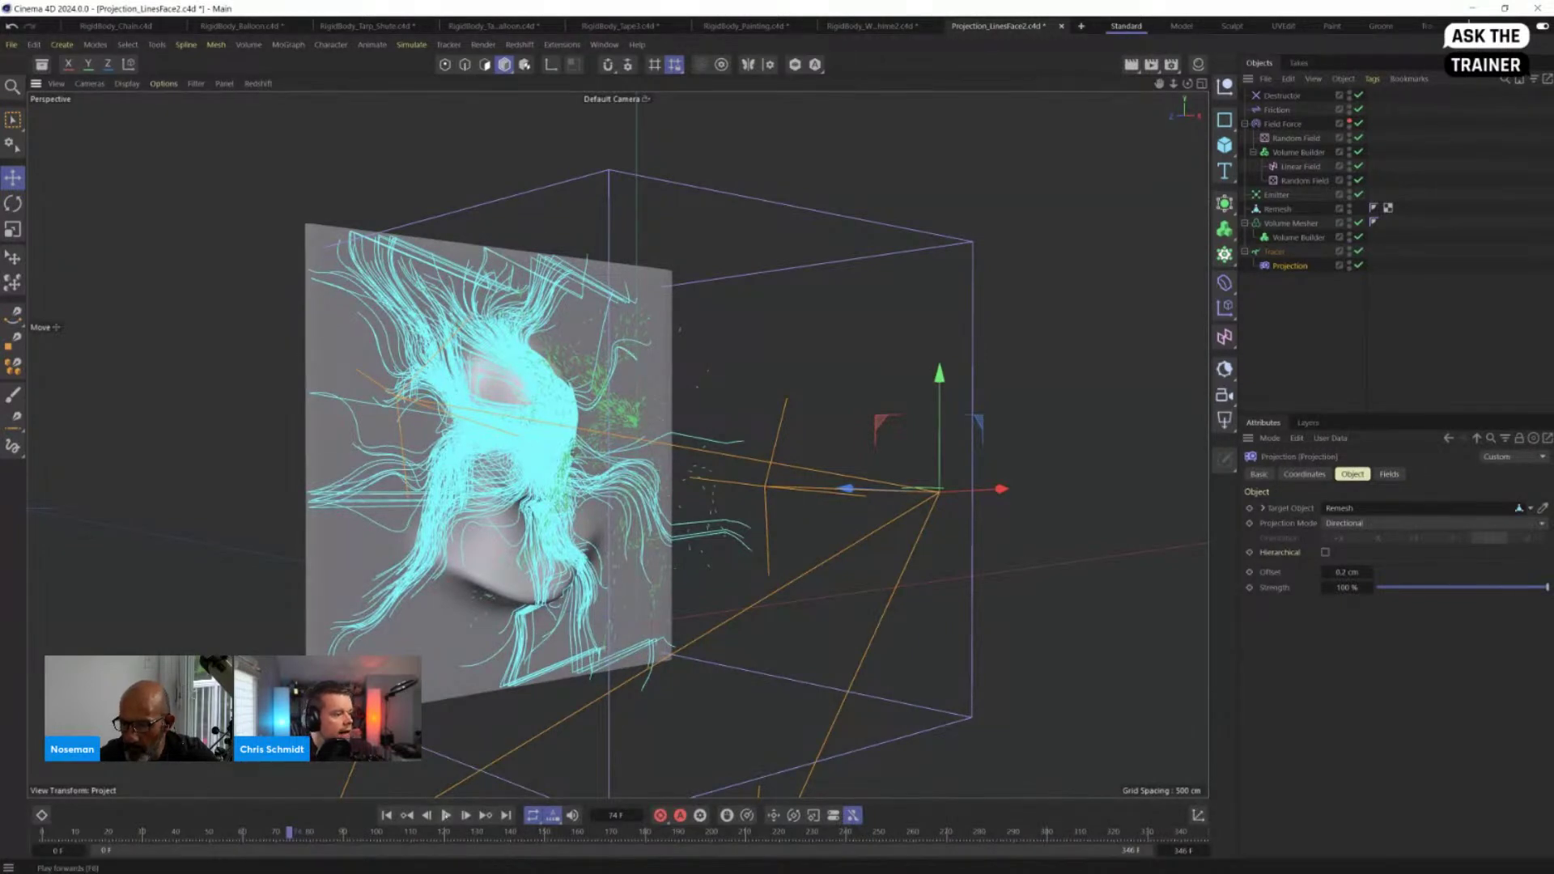
left_click(446, 815)
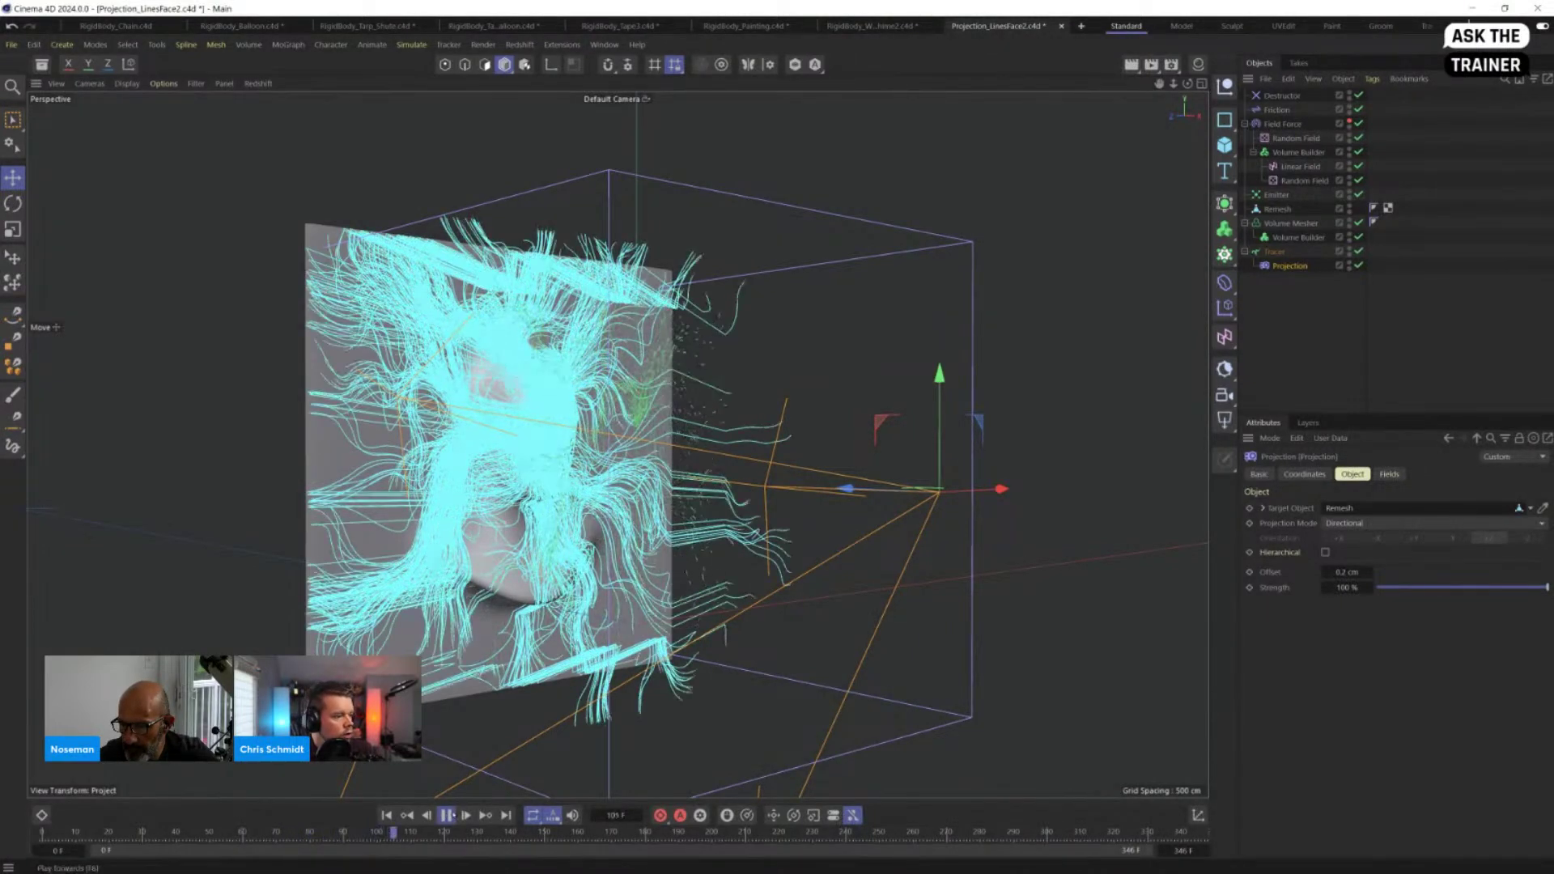
left_click(446, 815)
left_click_drag(551, 518, 712, 478, "alt")
left_click_drag(779, 345, 679, 539, "alt")
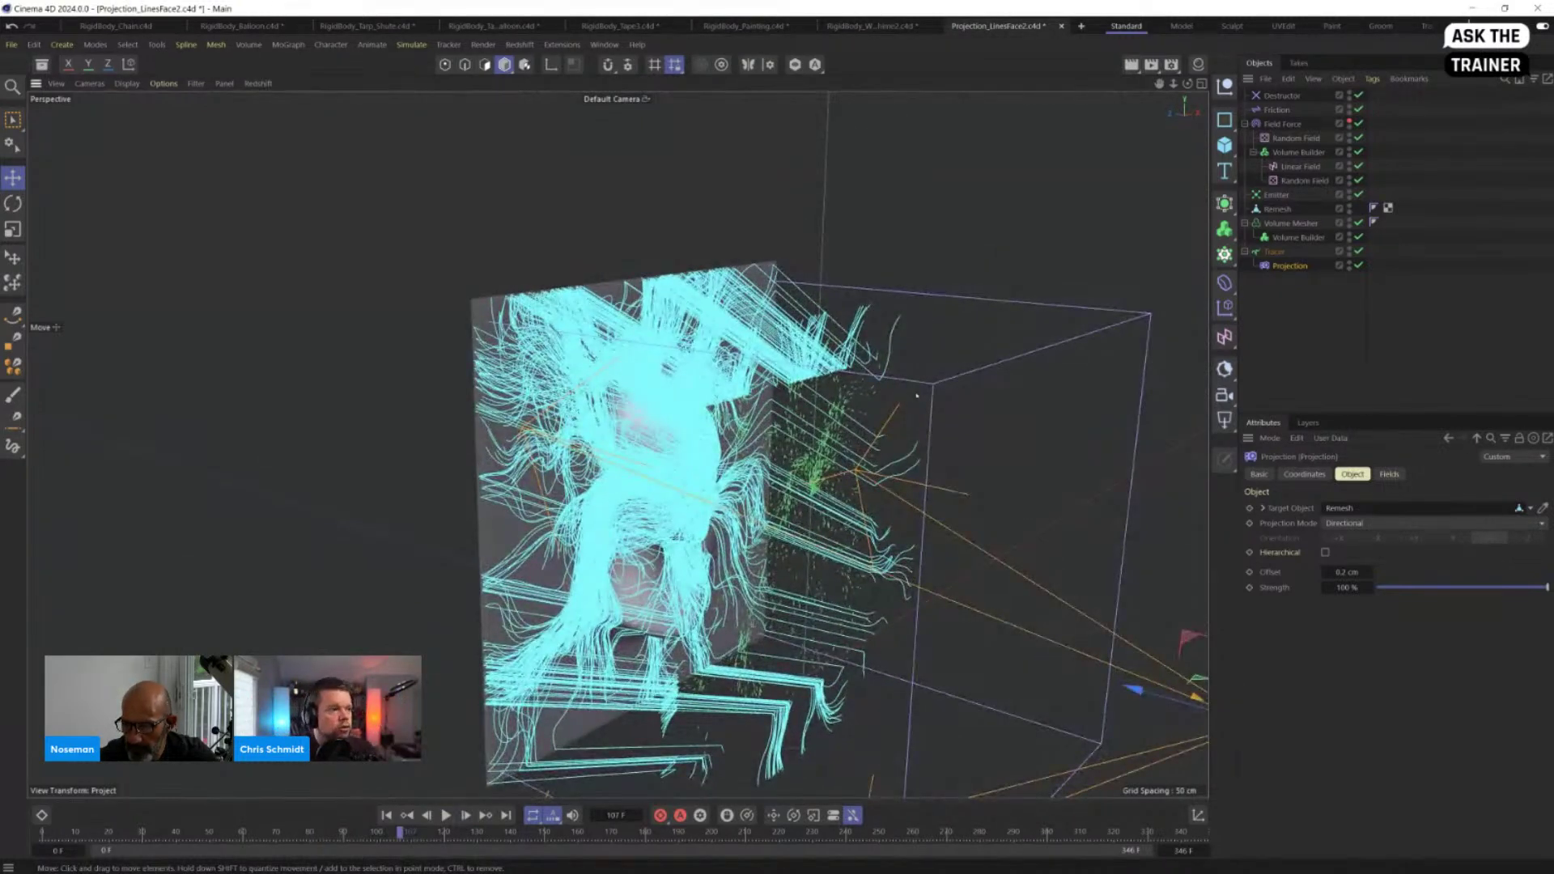
Step: Set the deformer's projection mode back to Parallel and examine the traced lines over the face
left_click(1352, 523)
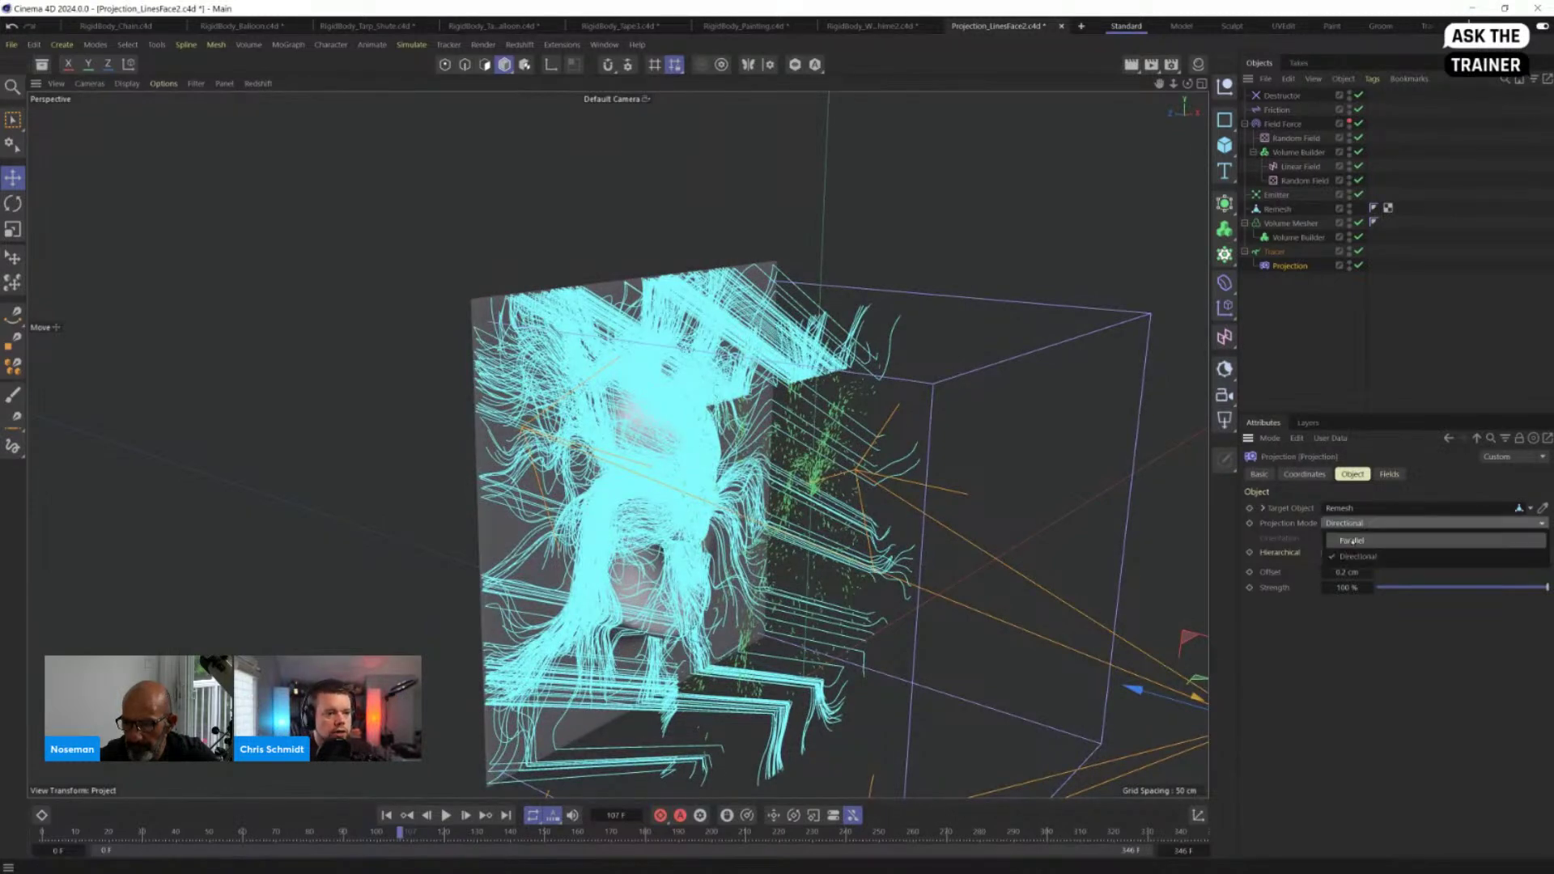
left_click(1348, 536)
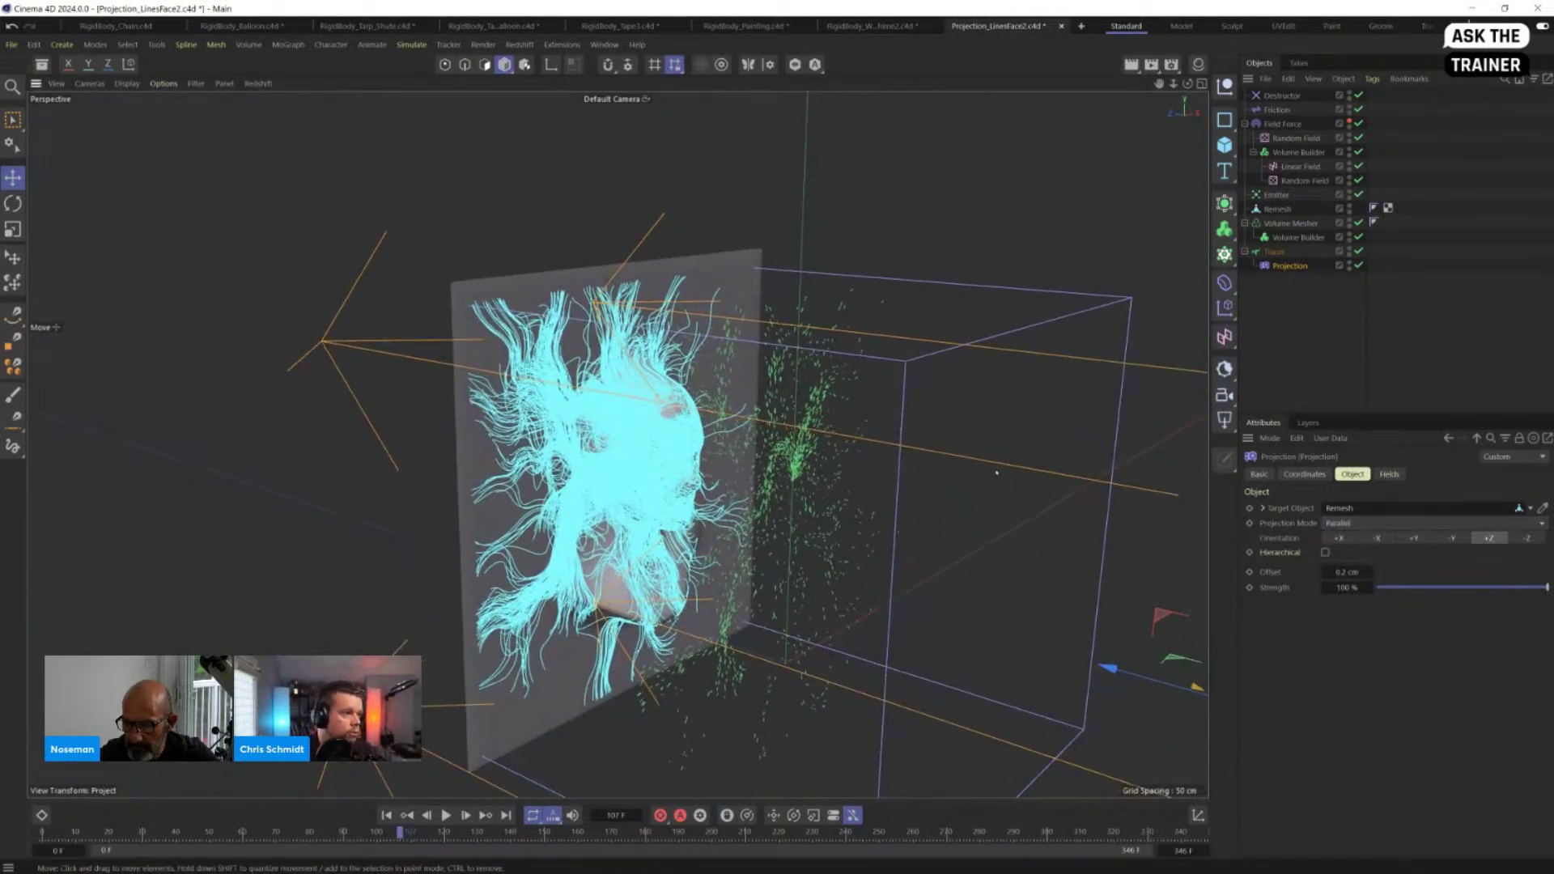
left_click_drag(997, 473, 794, 254, "alt")
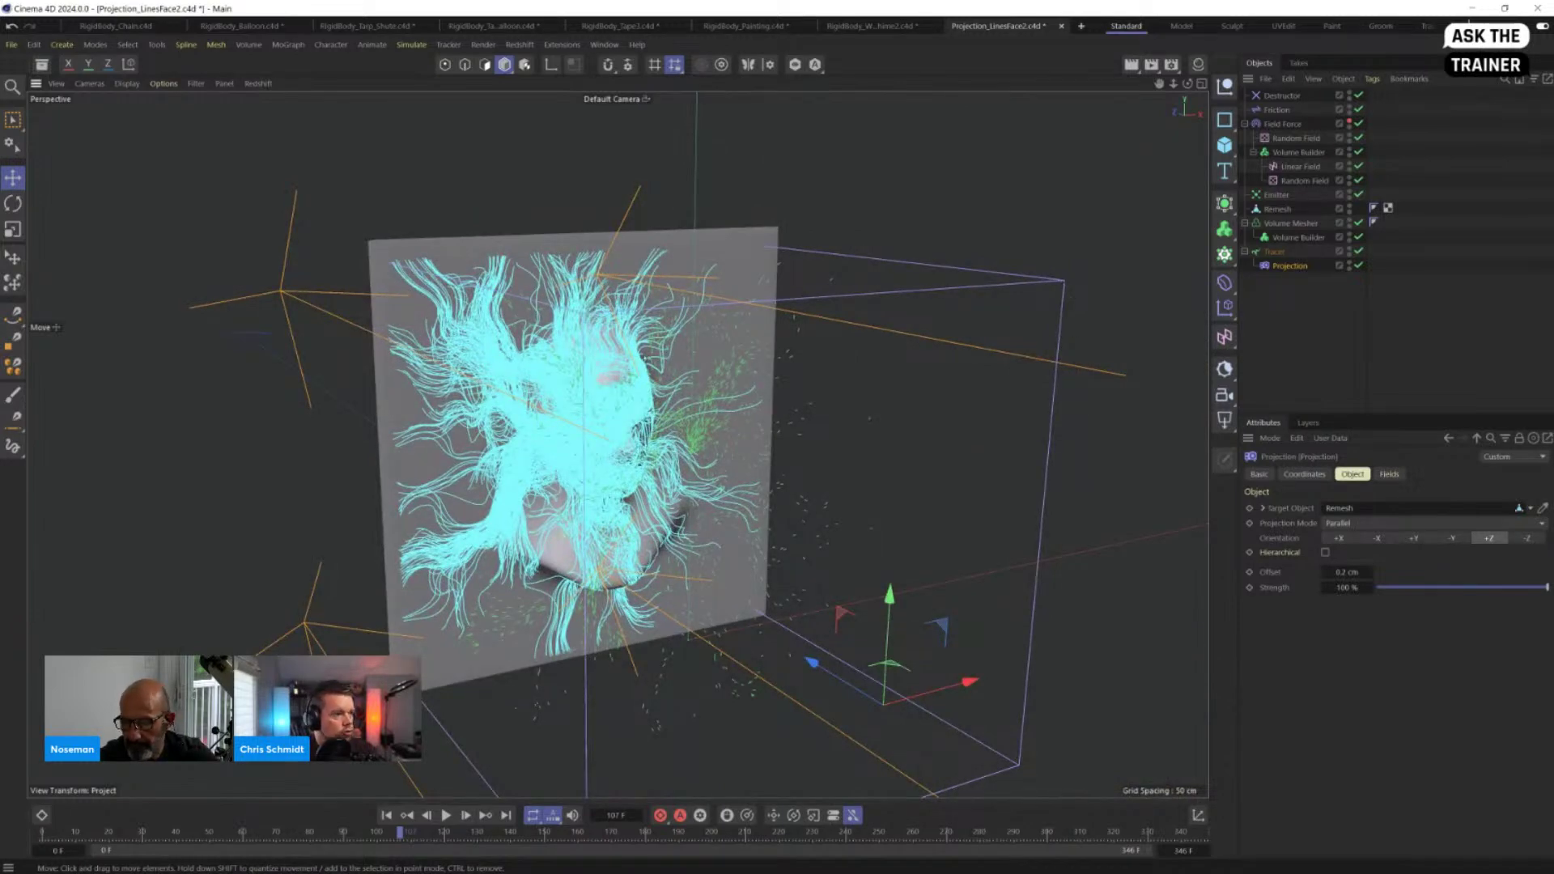
left_click_drag(713, 518, 636, 466, "alt")
right_click_drag(636, 465, 777, 453, "alt")
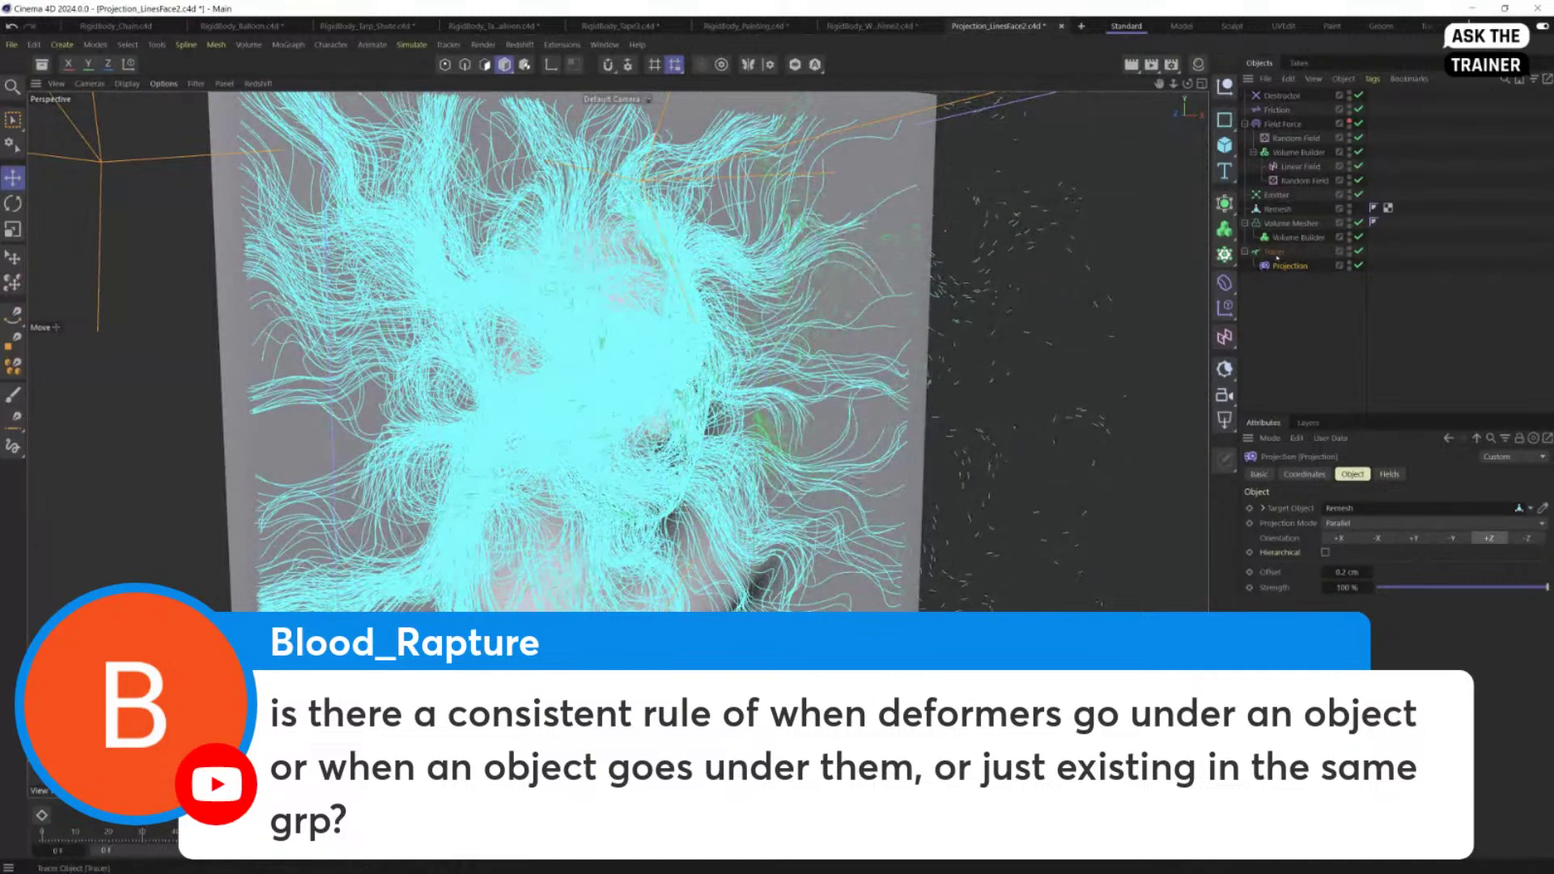
Step: Nest the Tracer under the Volume Builder again, run the simulation further, and hide the Emitter's particles in the viewport
left_click_drag(1275, 252, 1298, 238)
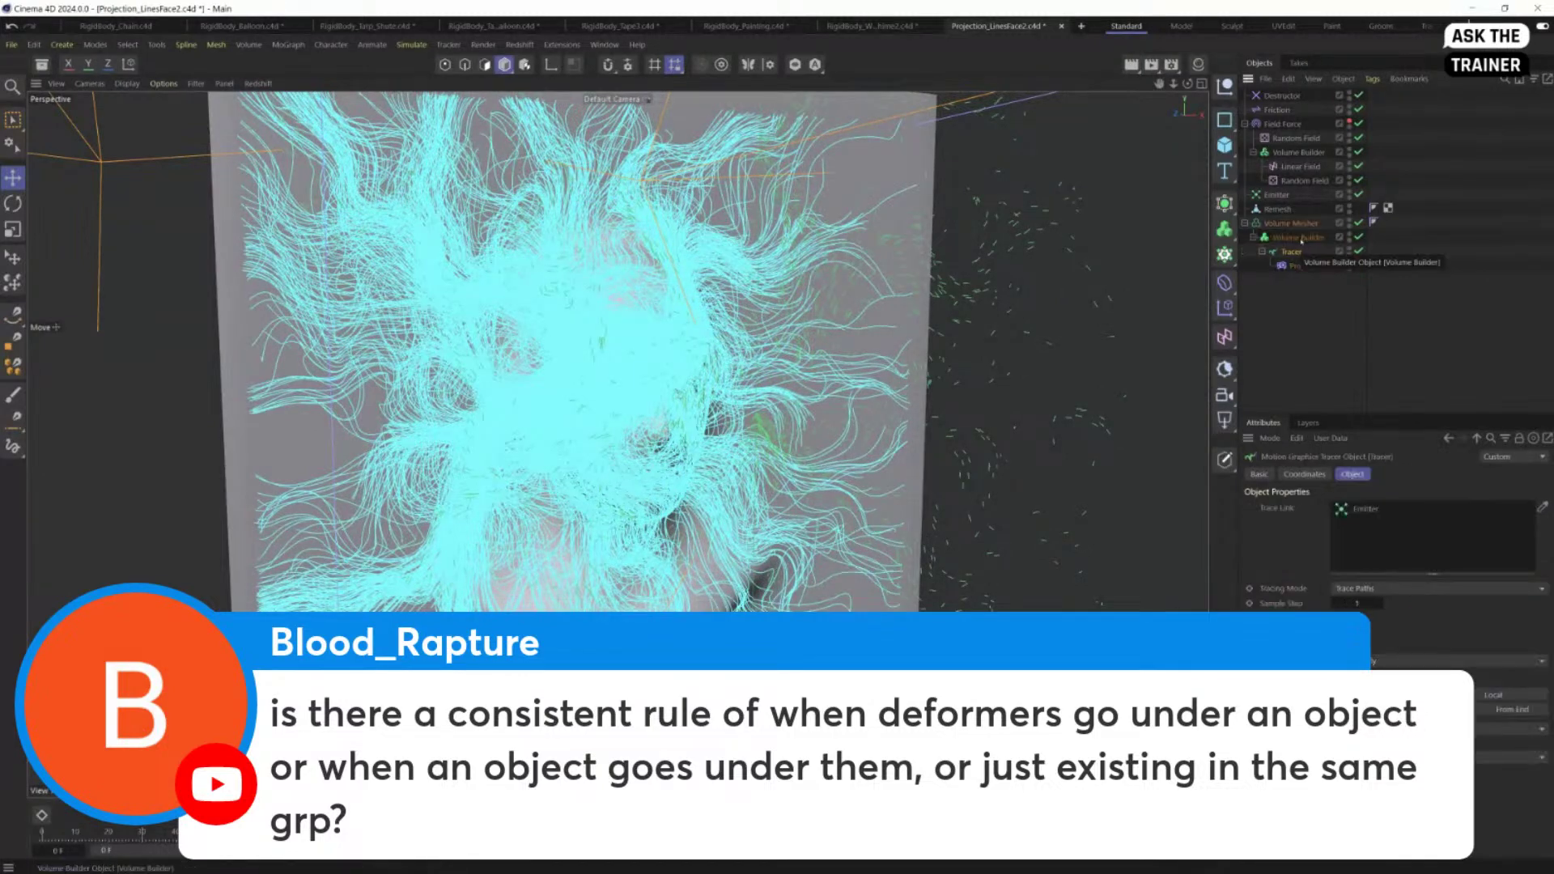
left_click_drag(618, 299, 696, 296, "alt")
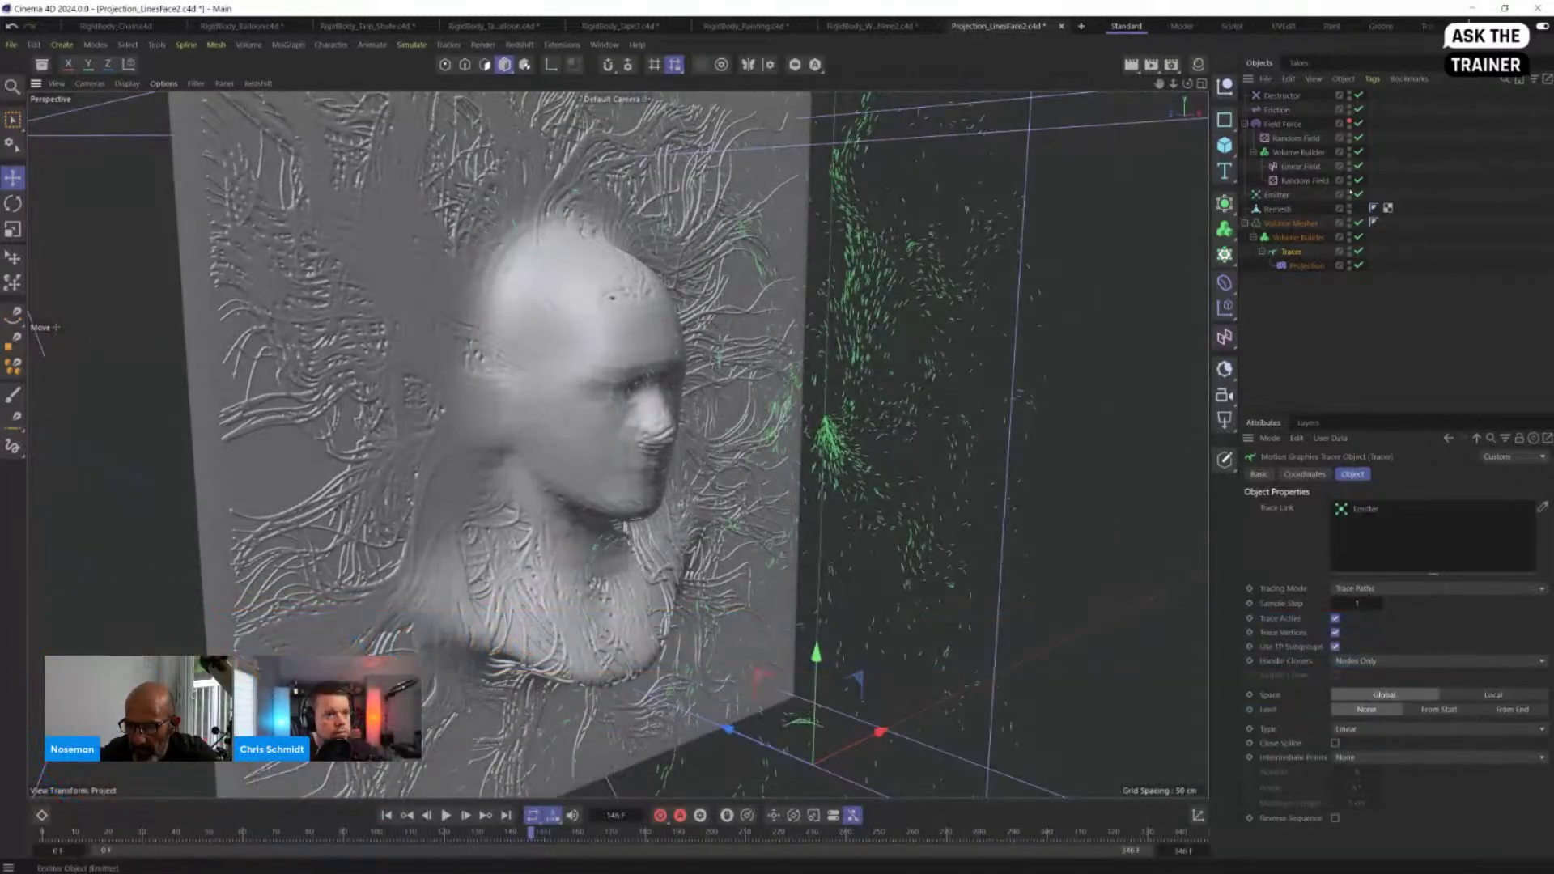
double_click(1349, 192)
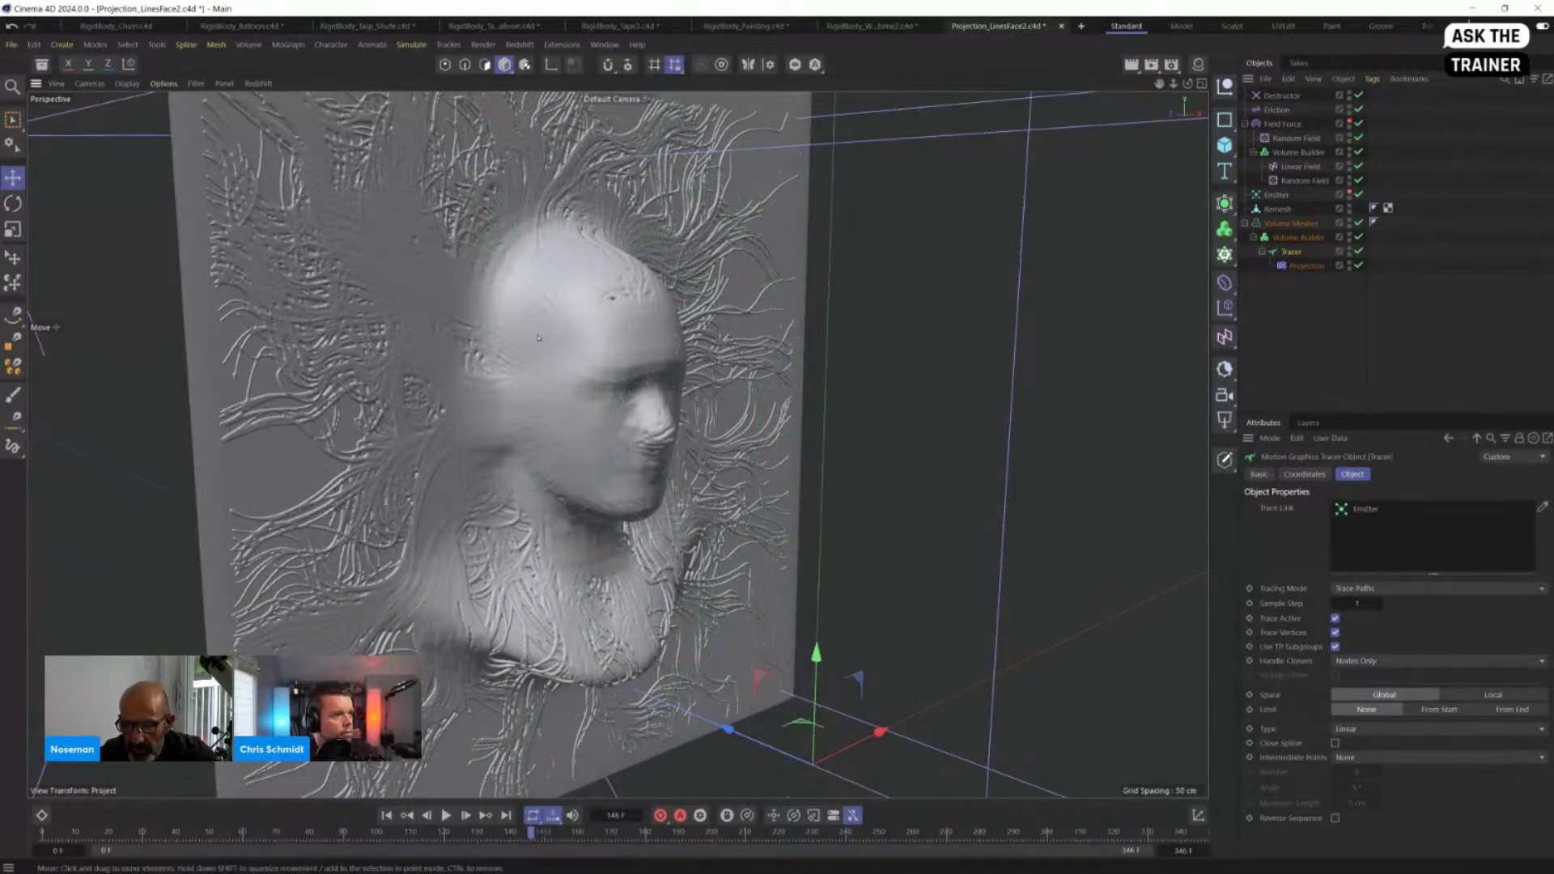
Step: Examine the meshed lines on the head and surrounding panel from the front and close up
left_click_drag(539, 337, 667, 442, "alt")
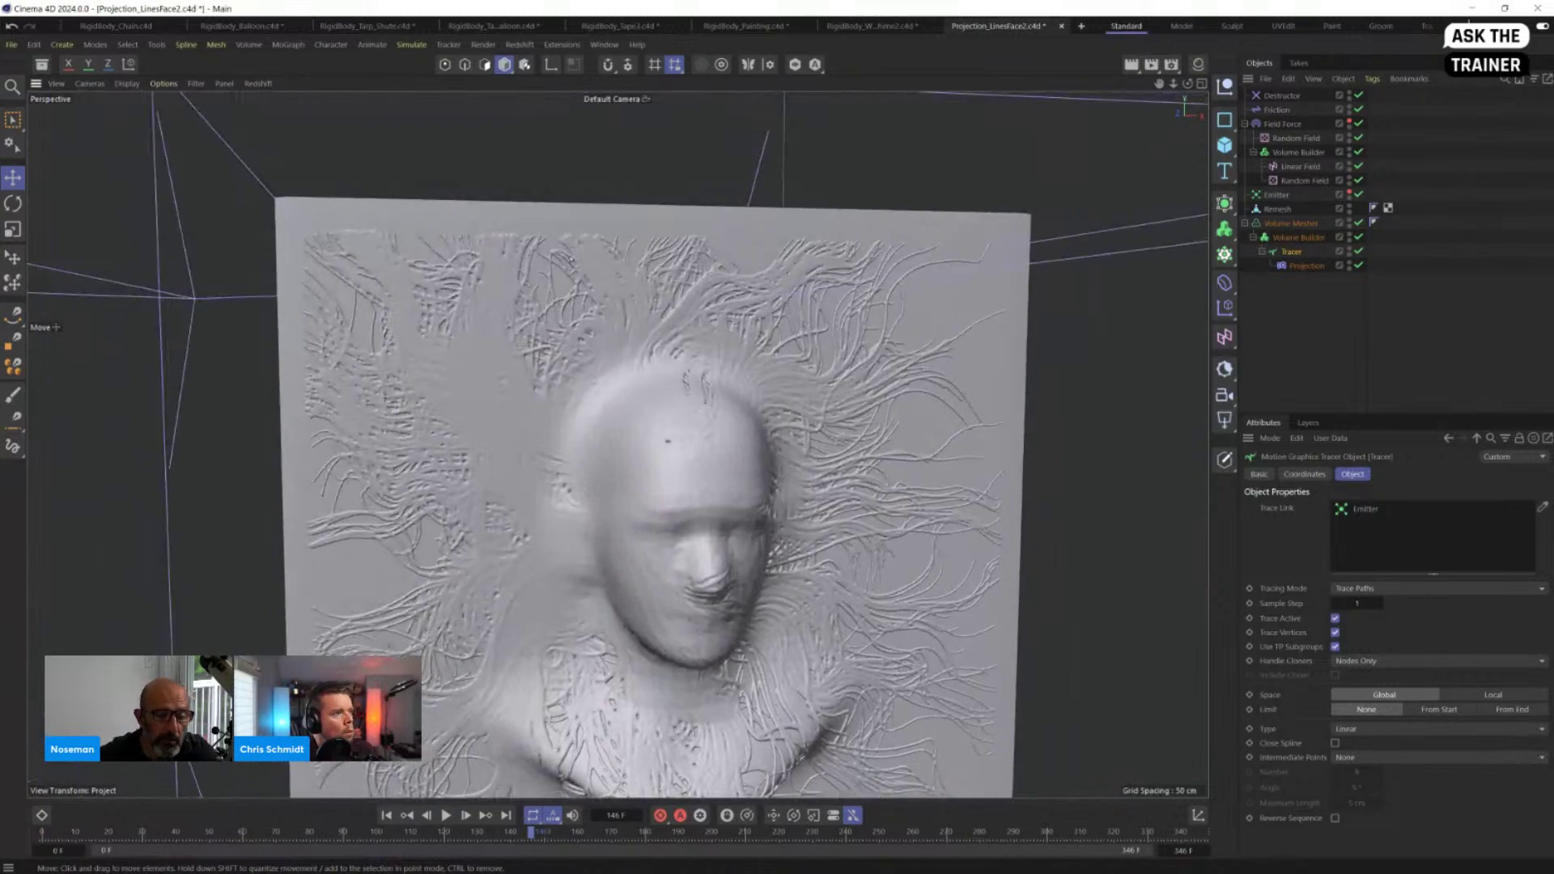
right_click_drag(567, 259, 680, 365, "alt")
middle_click_drag(868, 647, 727, 370, "alt")
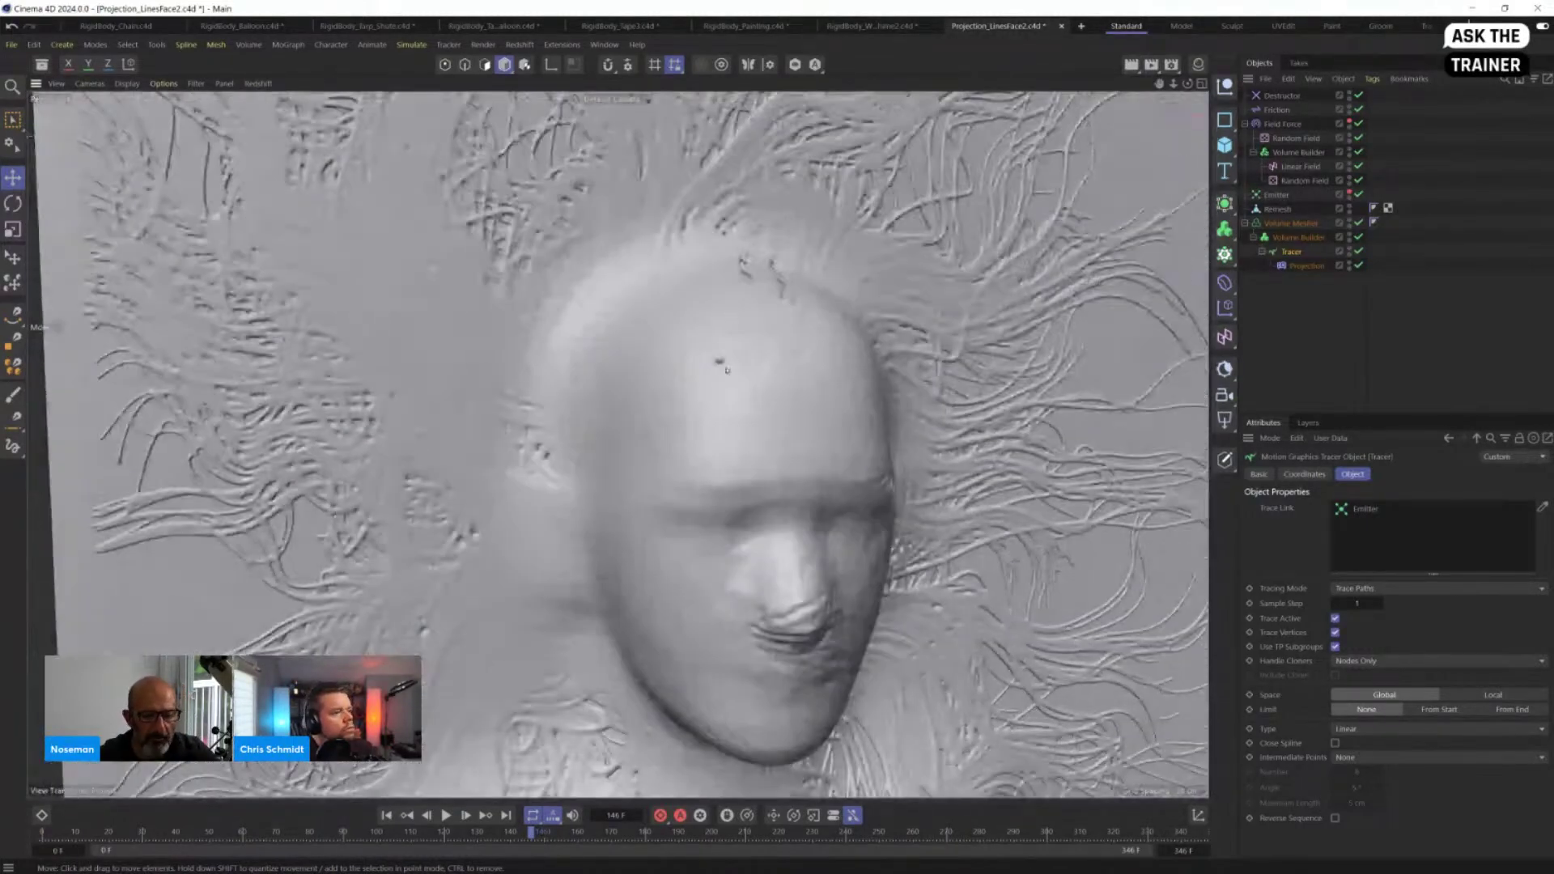
left_click_drag(727, 370, 743, 361, "alt")
right_click_drag(743, 362, 648, 362, "alt")
middle_click_drag(736, 405, 695, 357, "alt")
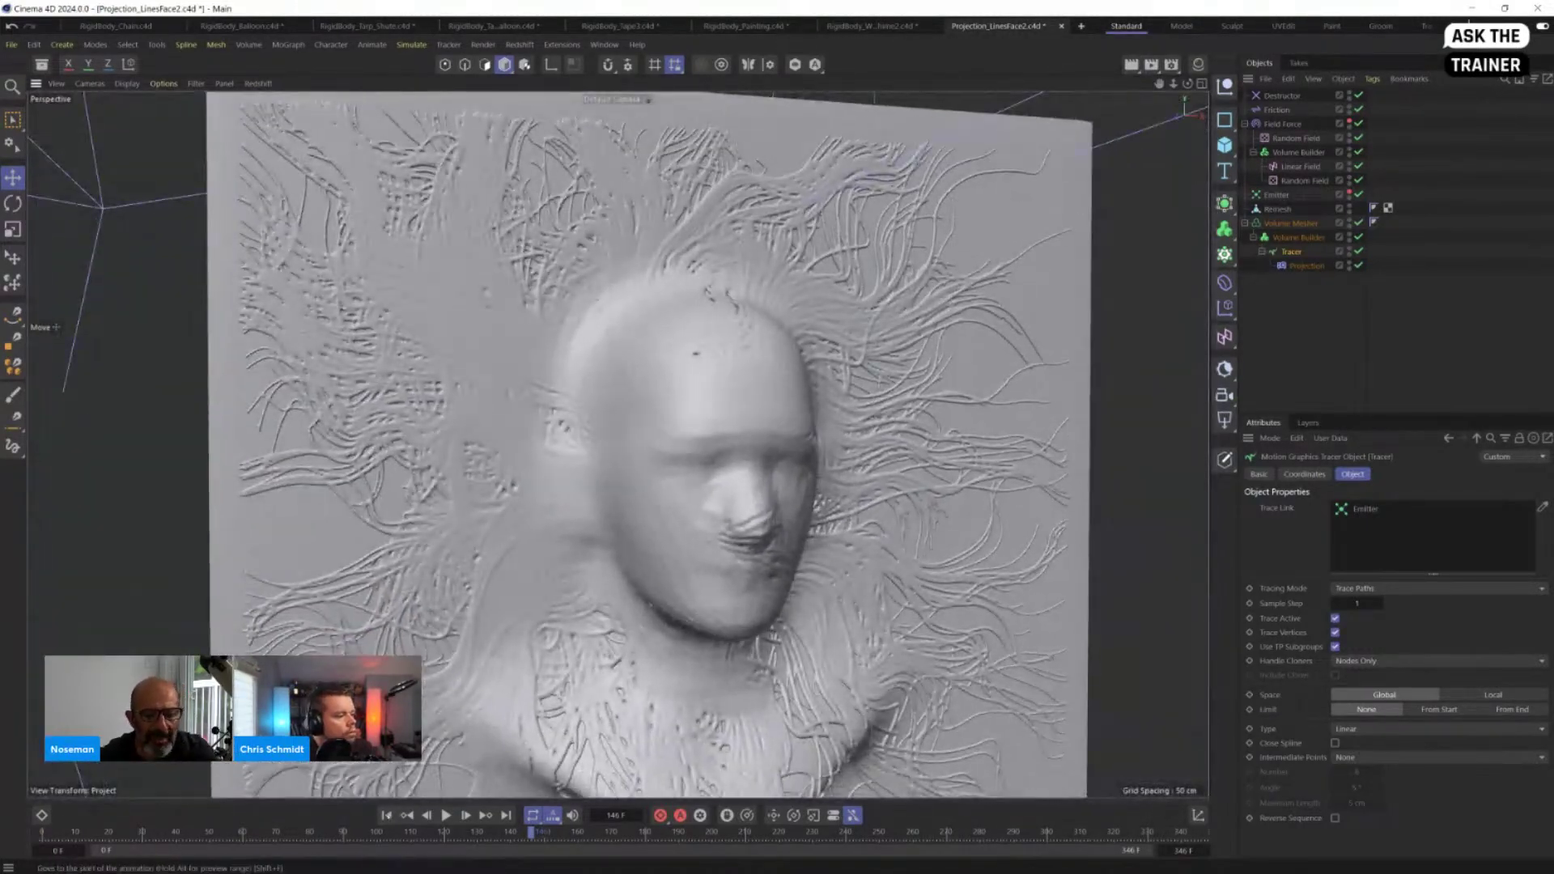
Step: Restart the simulation from the first frame and run it to frame 33
left_click(386, 815)
left_click(446, 816)
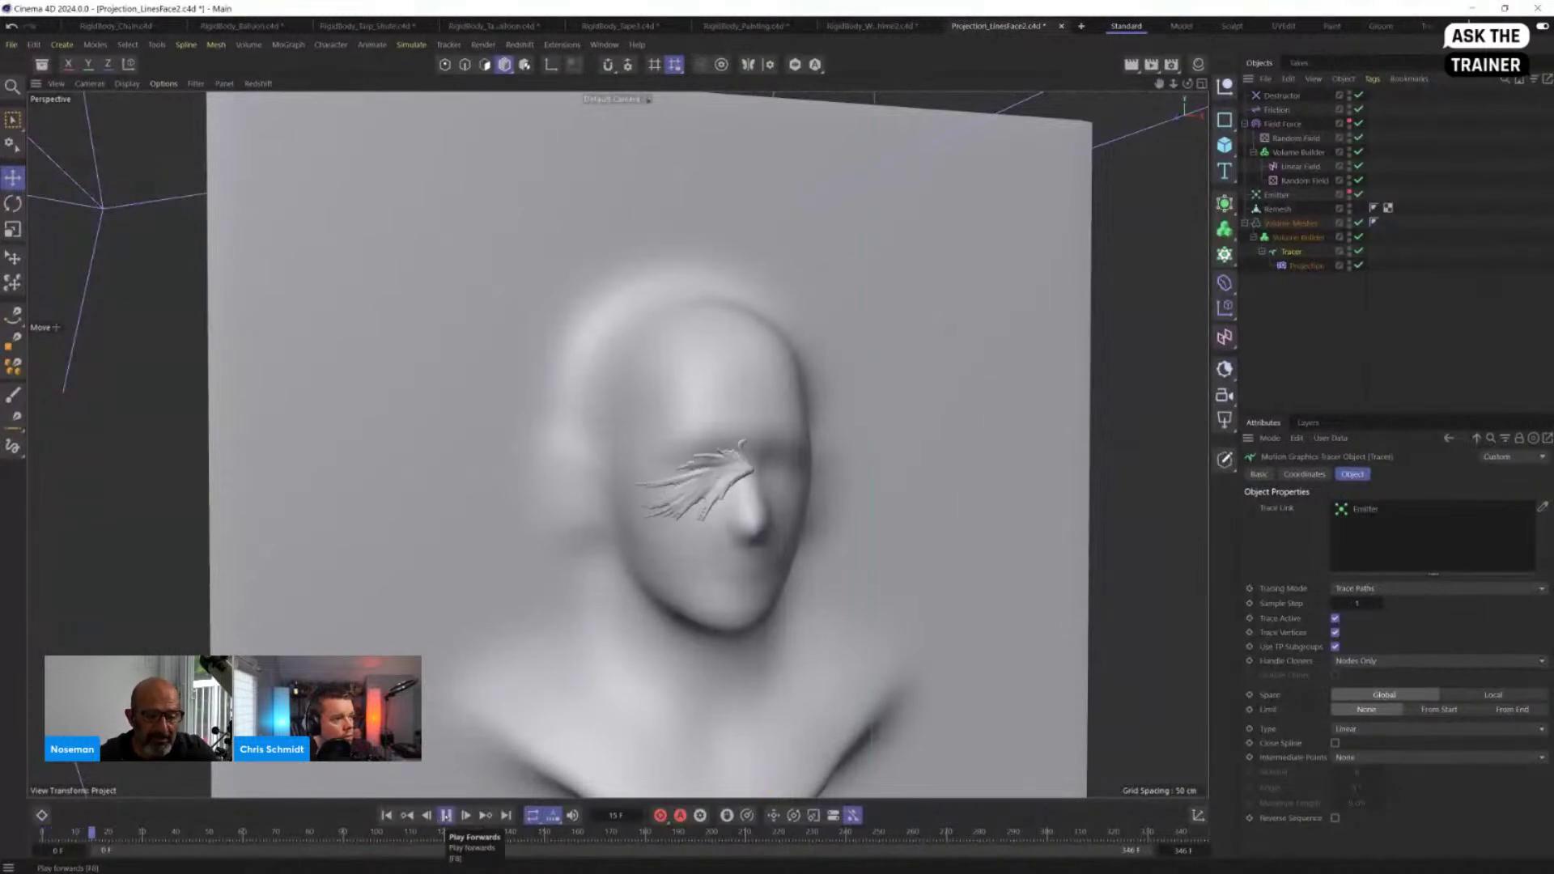
left_click(447, 815)
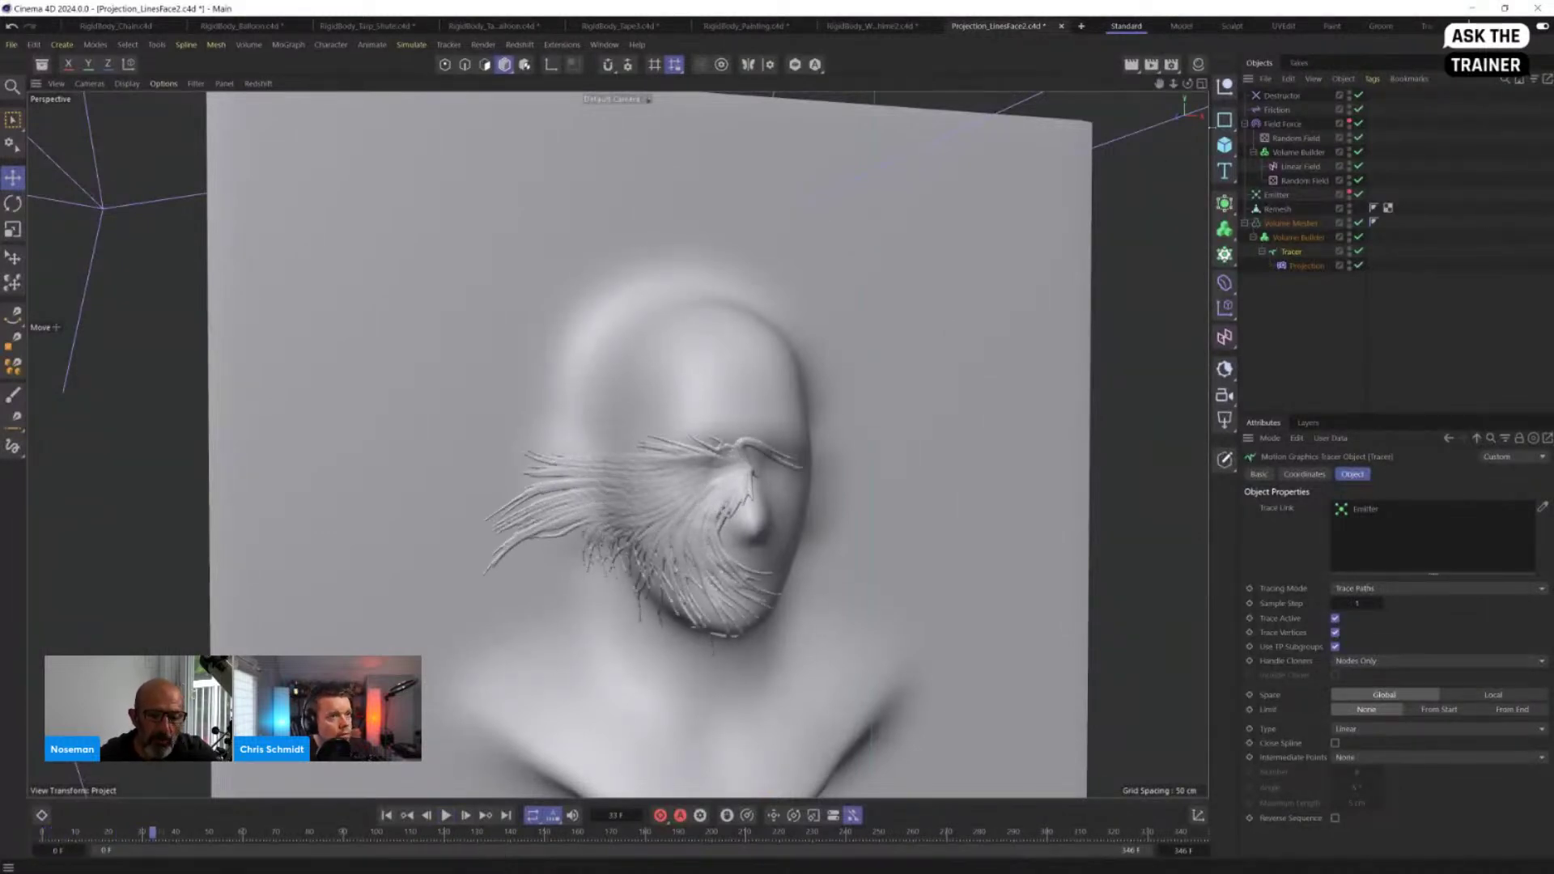
Step: Create a material with metalness 1 and roughness about 0.267 and apply it to the Volume Mesher
left_click(1198, 64)
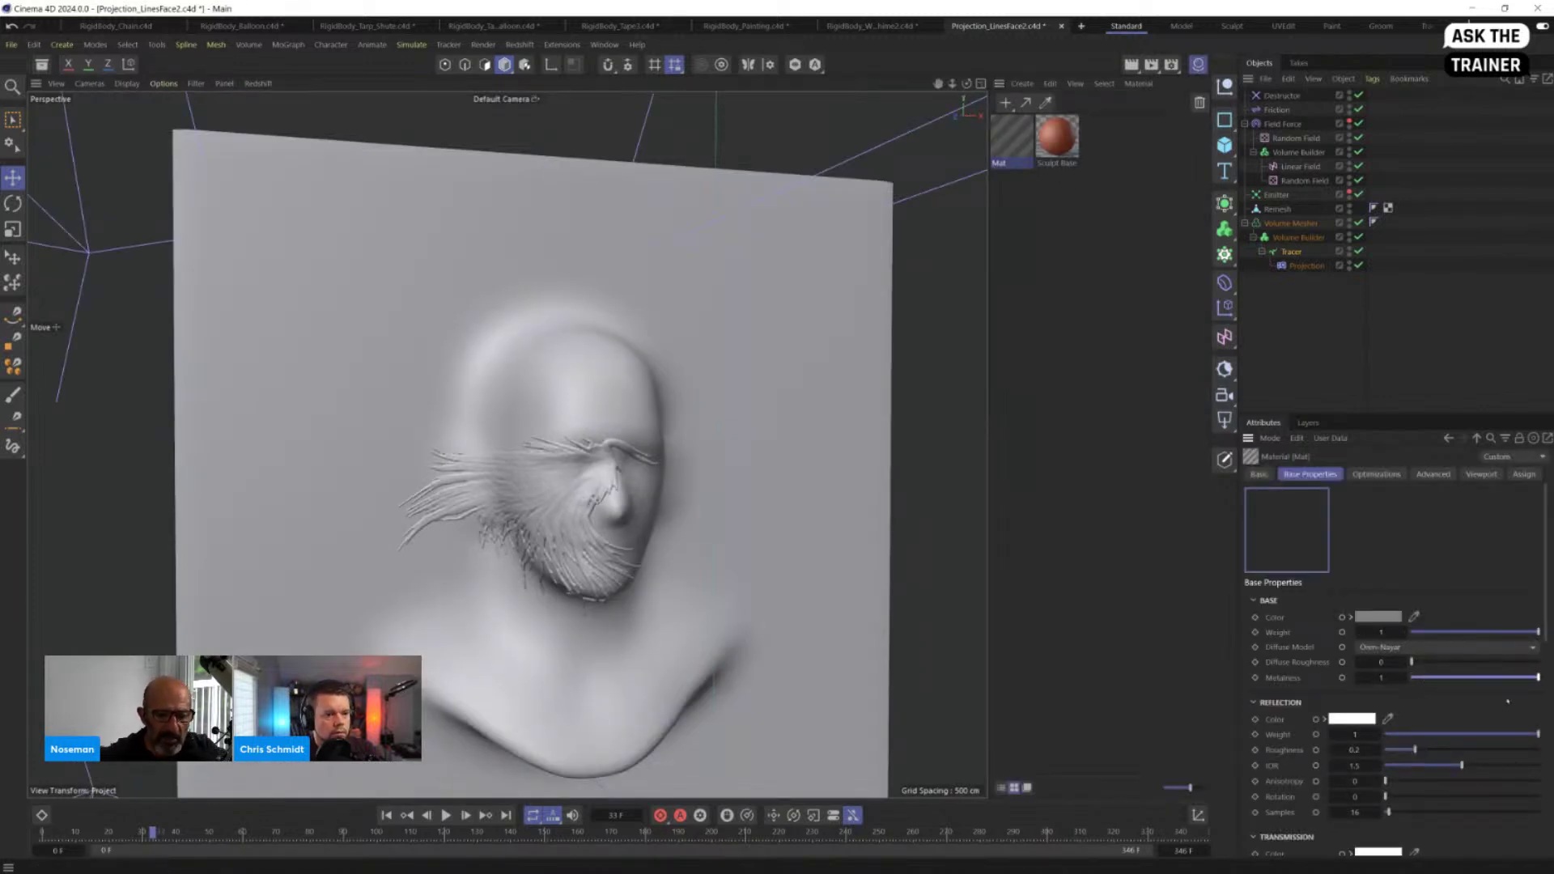
left_click_drag(1410, 750, 1402, 750)
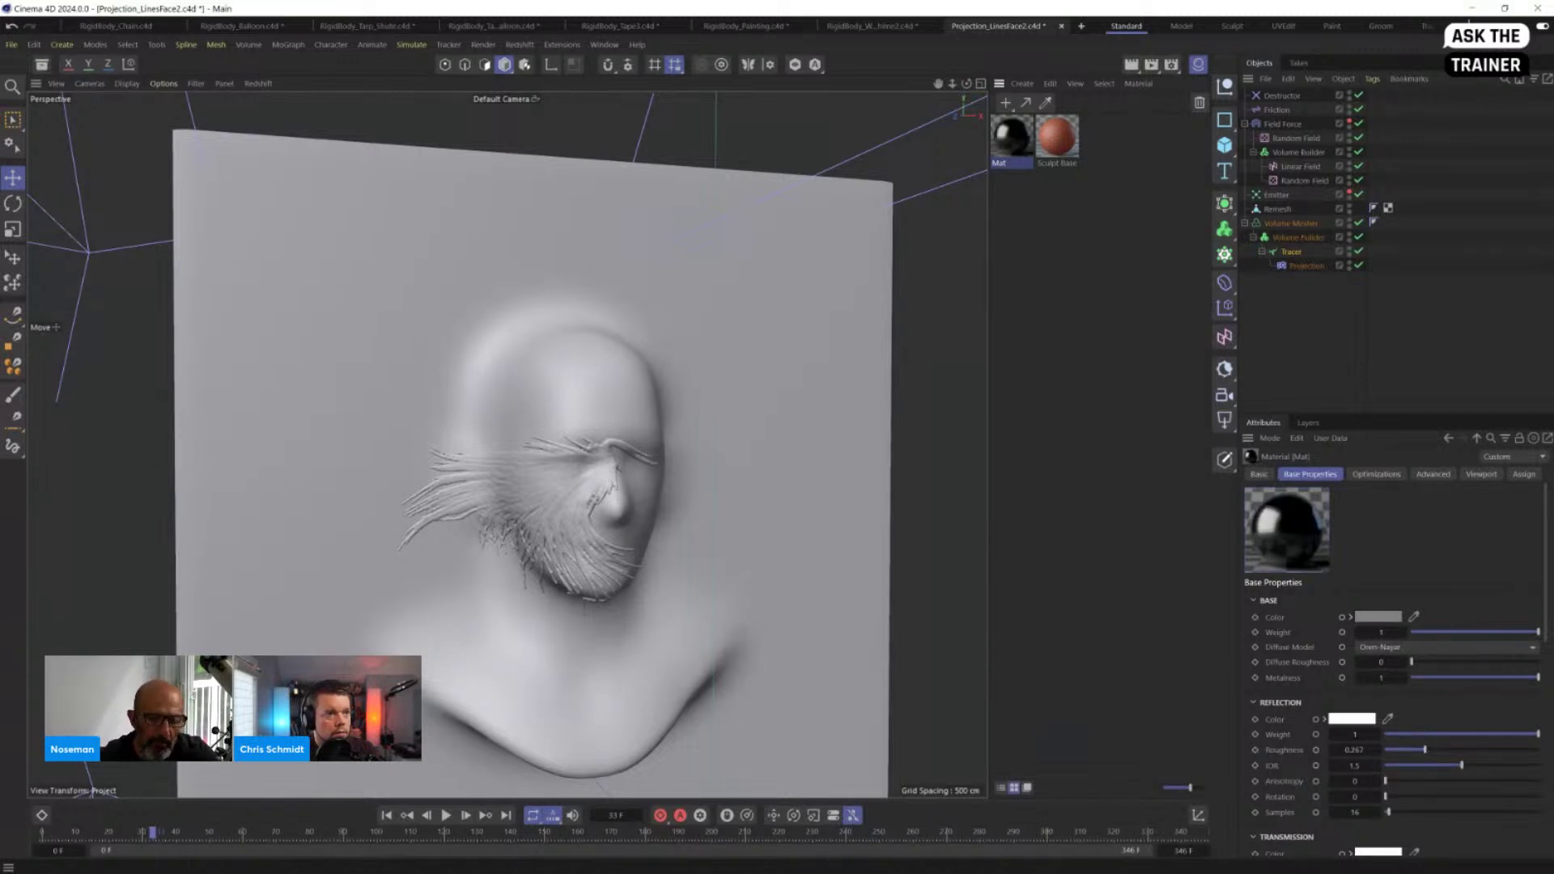
left_click_drag(1287, 208, 1277, 210)
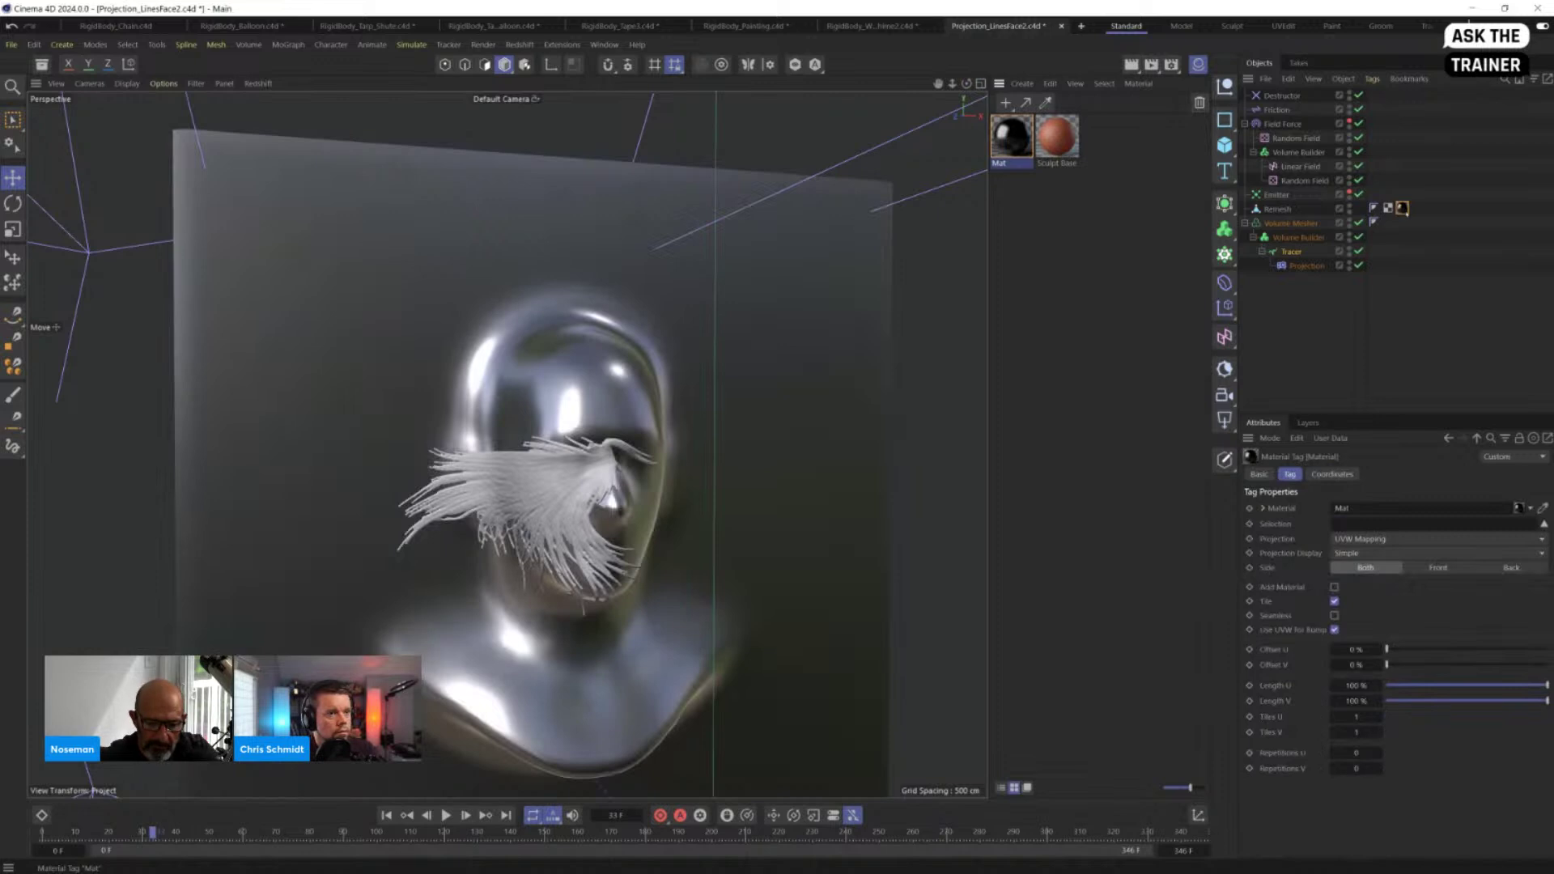
left_click_drag(1404, 230, 1389, 221)
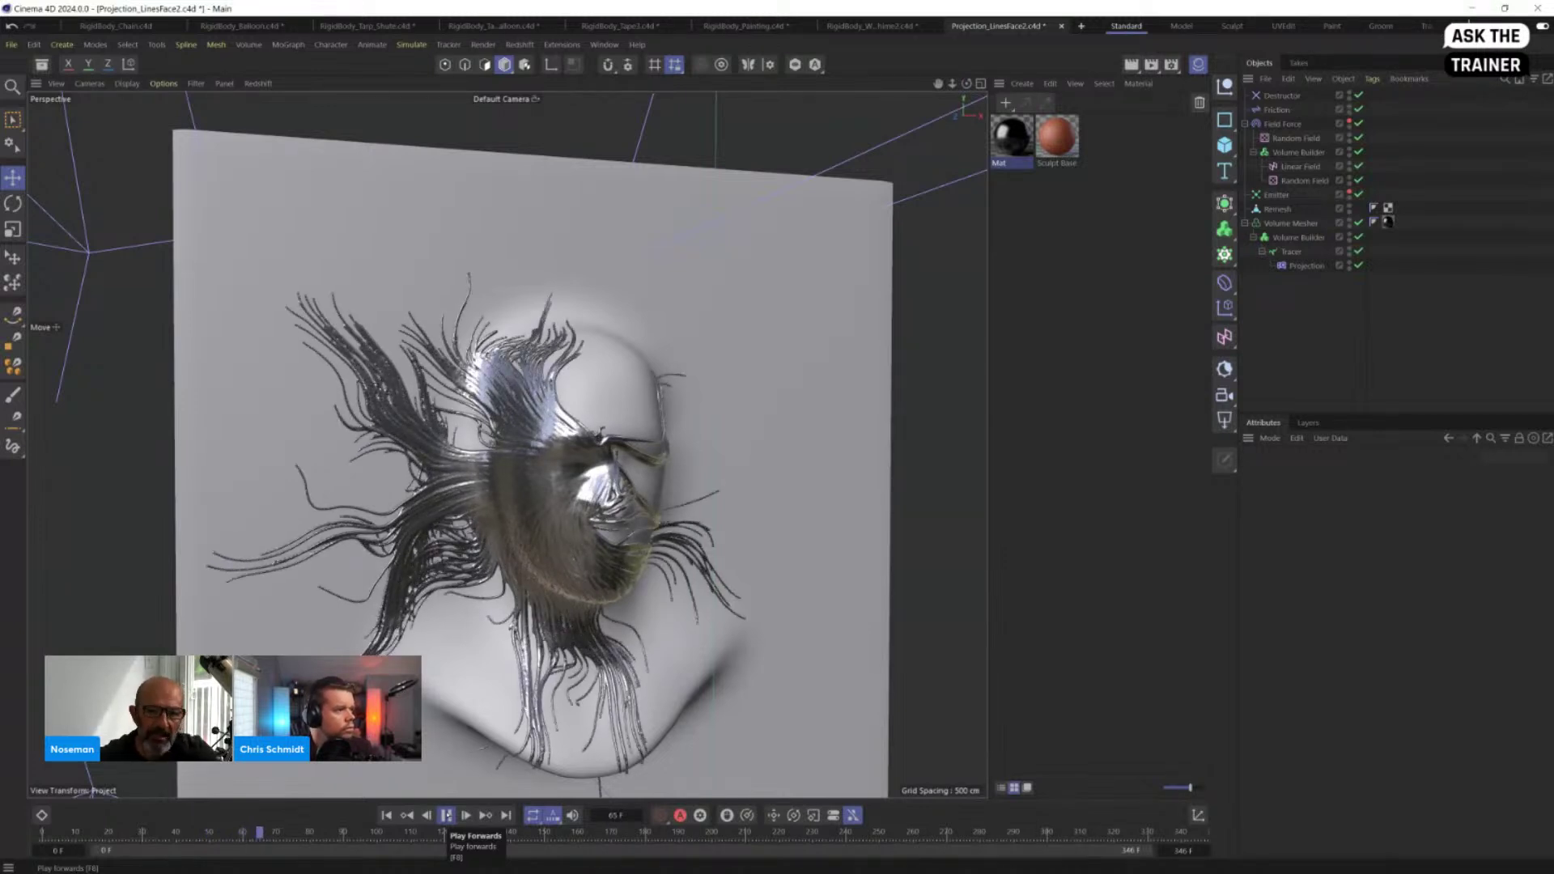
Step: Continue the simulation to frame 68 and examine the metallic meshed lines on the face from several angles and close up
left_click(446, 815)
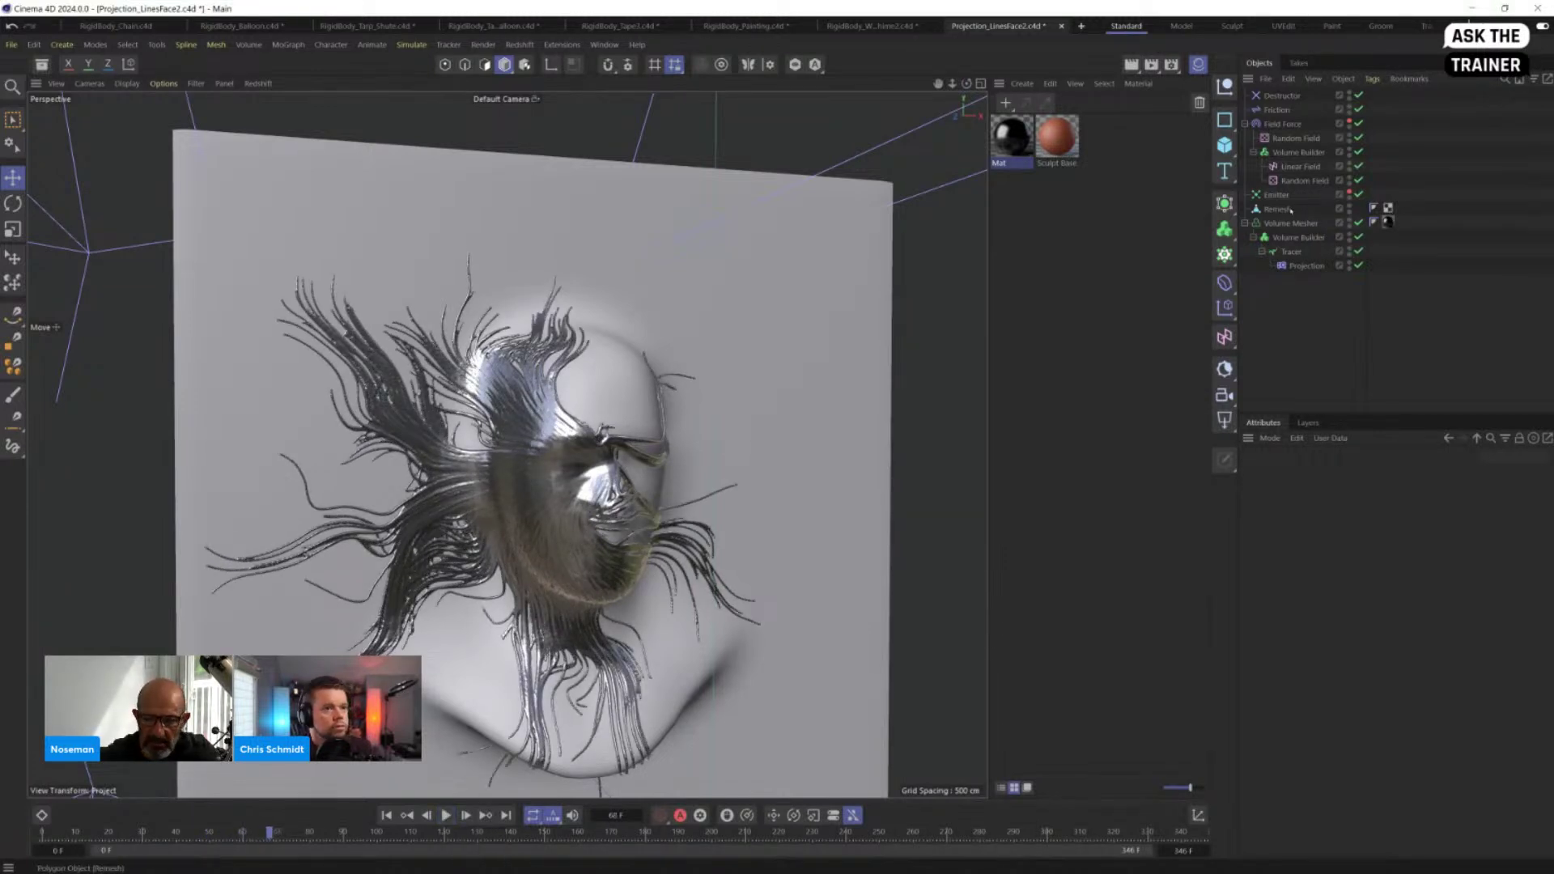
scroll(743, 437, "down", 4)
mouse_move(707, 464)
left_mouse_down("alt")
mouse_move(647, 464)
mouse_move(753, 464)
mouse_move(631, 470)
mouse_move(684, 474)
left_mouse_up("alt")
right_click_drag(654, 486, 741, 483, "alt")
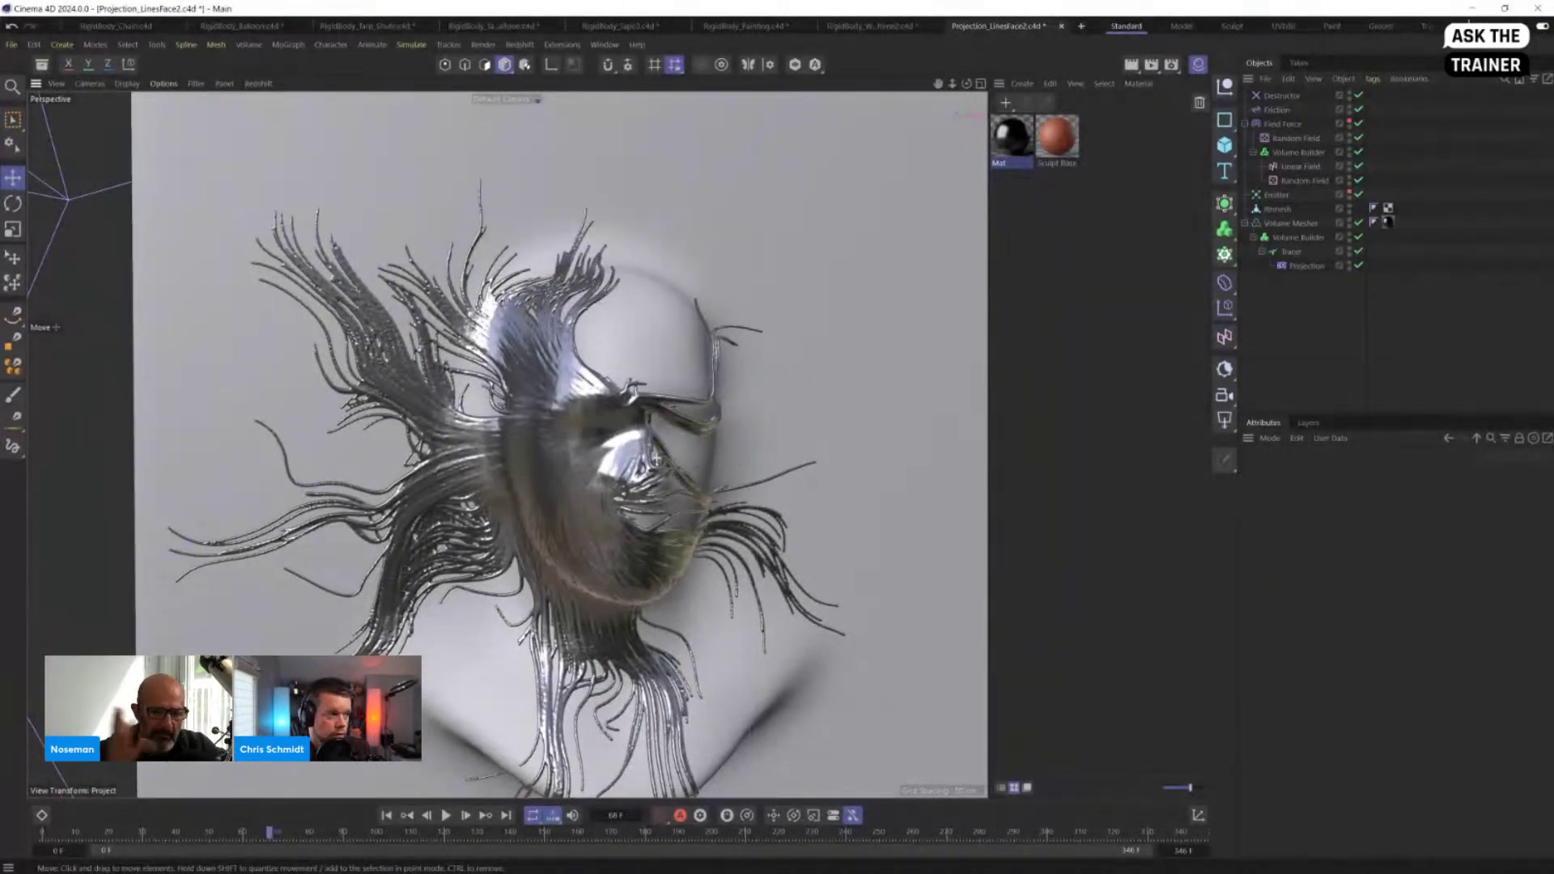
mouse_move(739, 466)
left_mouse_down("alt")
mouse_move(818, 468)
mouse_move(761, 466)
left_mouse_up("alt")
right_click_drag(688, 453, 599, 452, "alt")
left_click_drag(567, 433, 578, 392, "alt")
right_click_drag(578, 392, 518, 397, "alt")
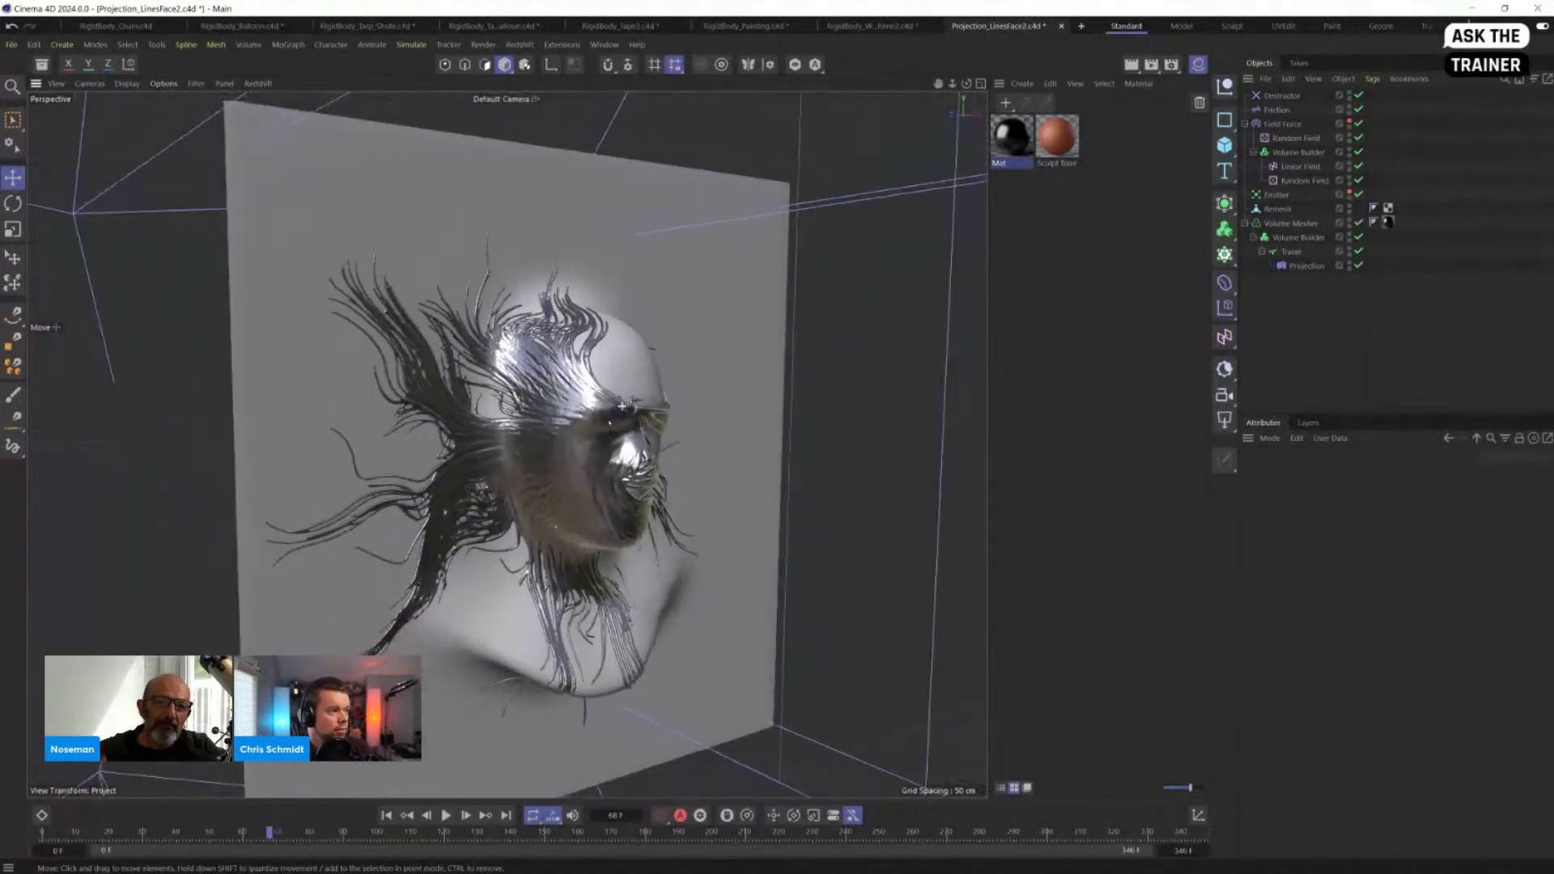
left_click_drag(518, 397, 526, 478, "alt")
right_click_drag(527, 477, 600, 472, "alt")
mouse_move(601, 471)
left_mouse_down("alt")
mouse_move(494, 447)
mouse_move(577, 457)
left_mouse_up("alt")
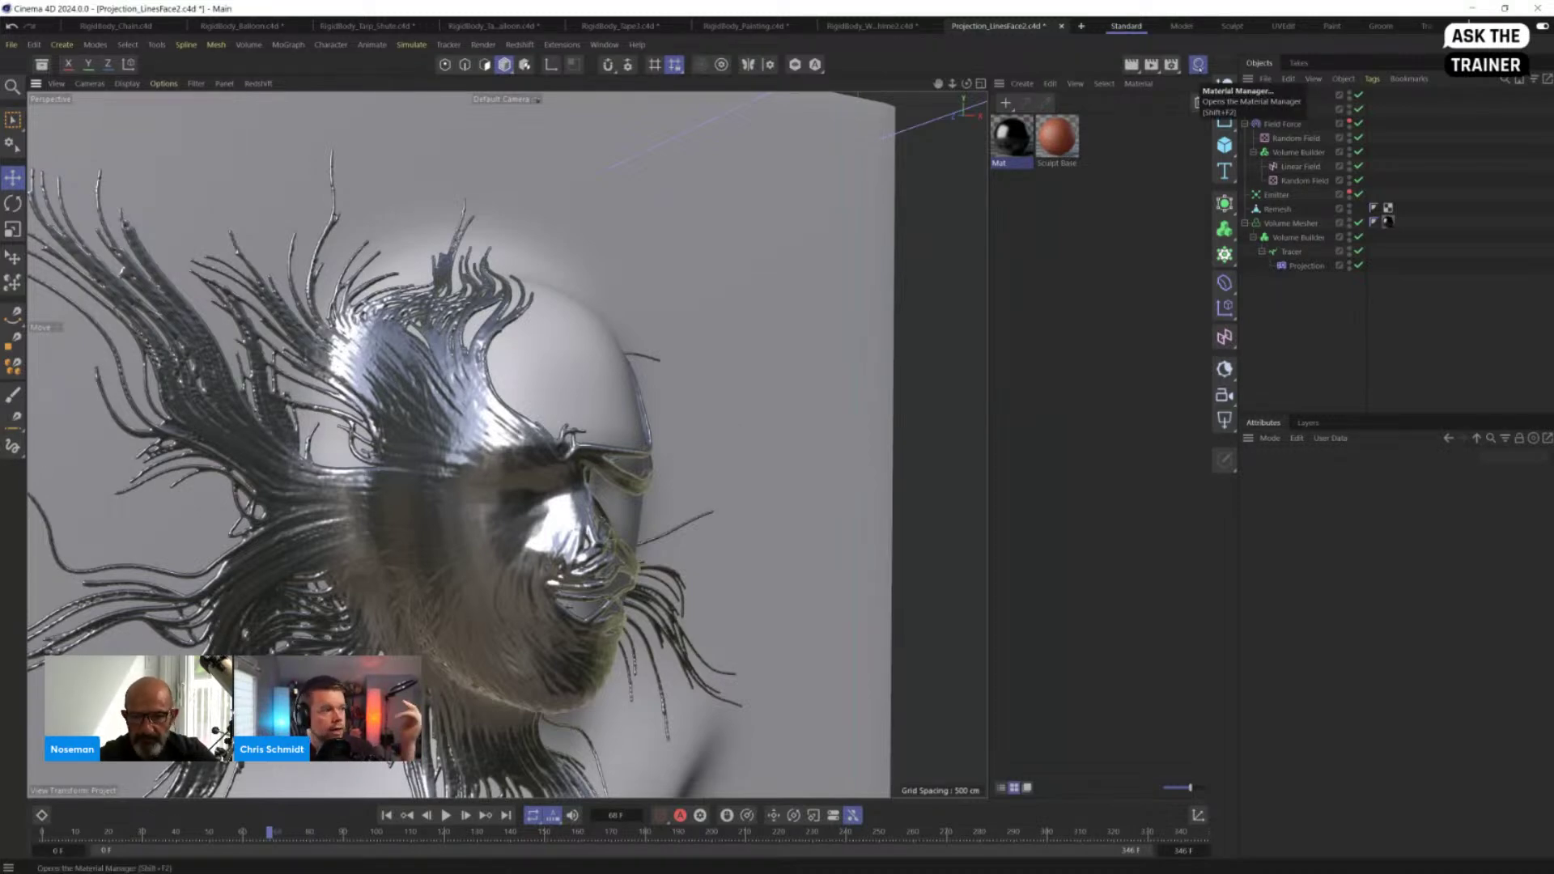
left_click(1199, 65)
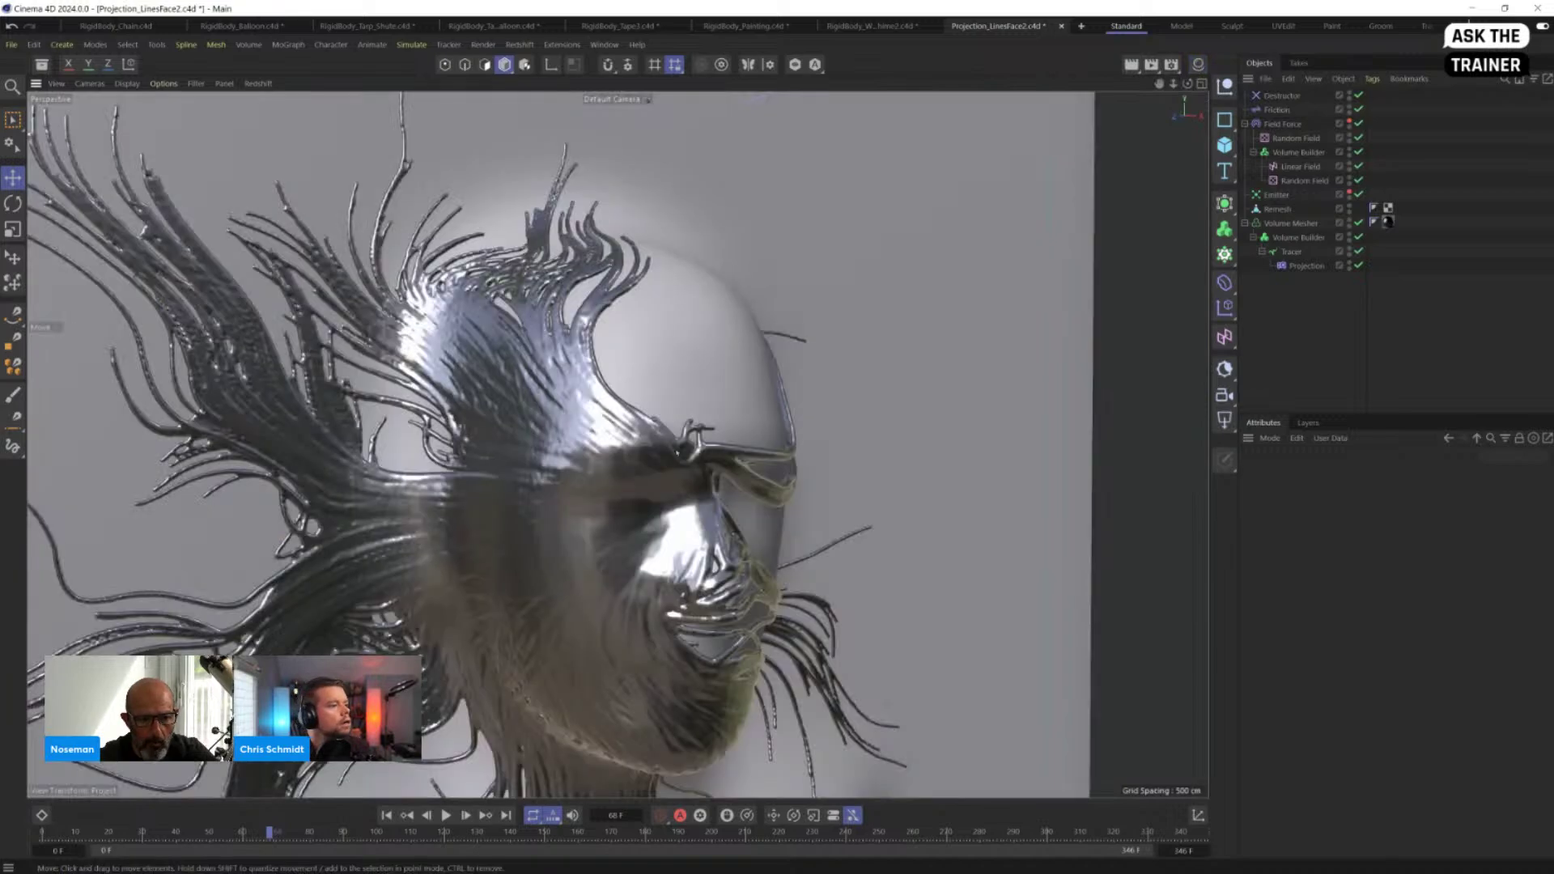
scroll(617, 445, "down", 5)
scroll(616, 444, "up", 3)
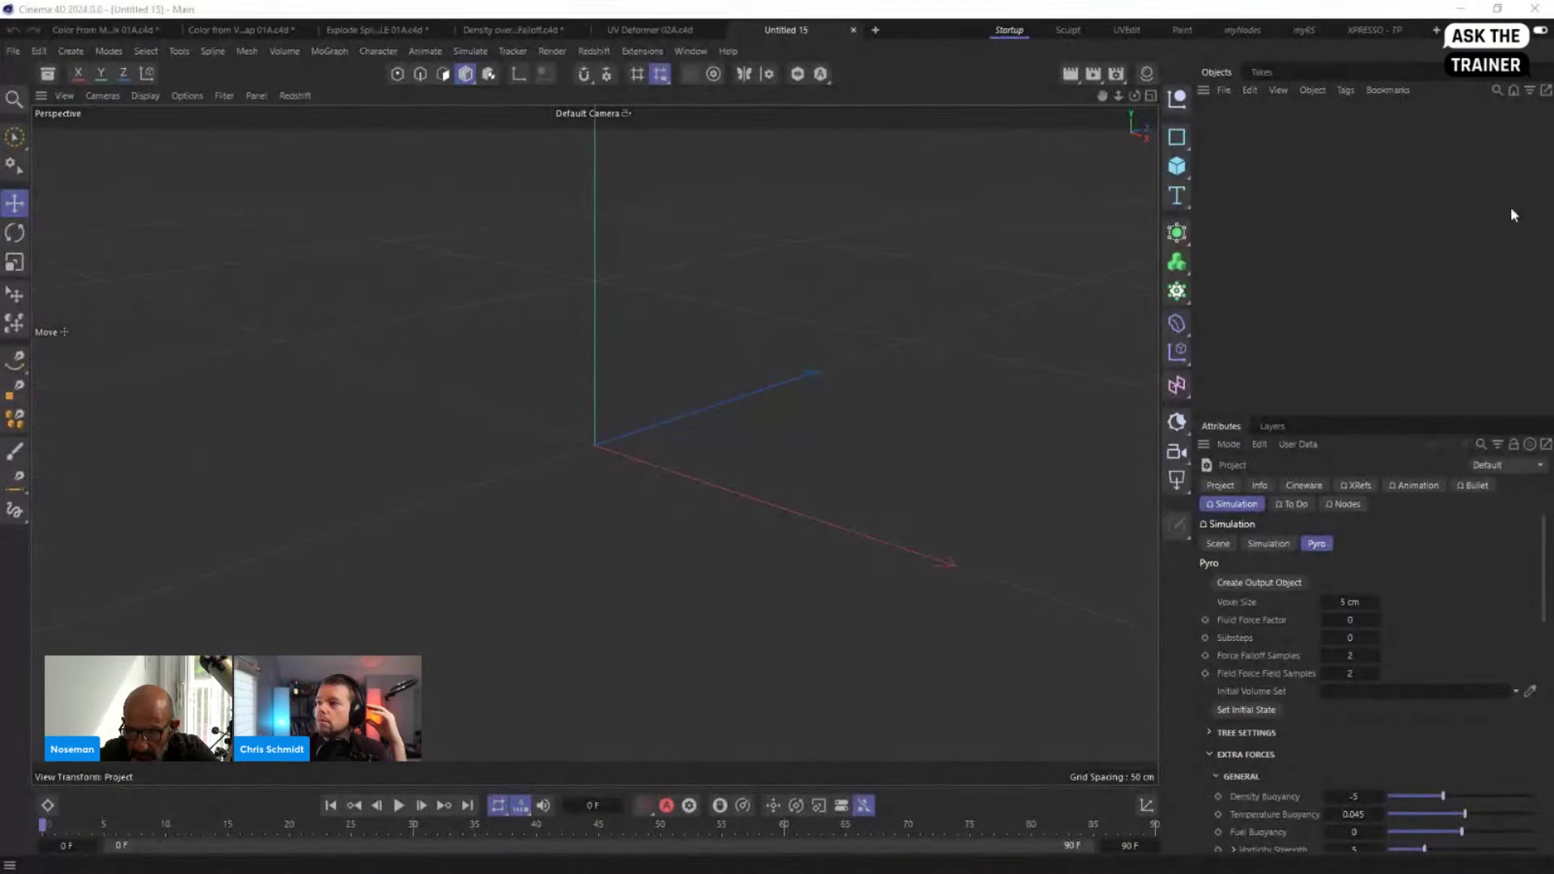
Step: Add a Sphere to the empty scene and display its shading with mesh lines
left_click(1178, 167)
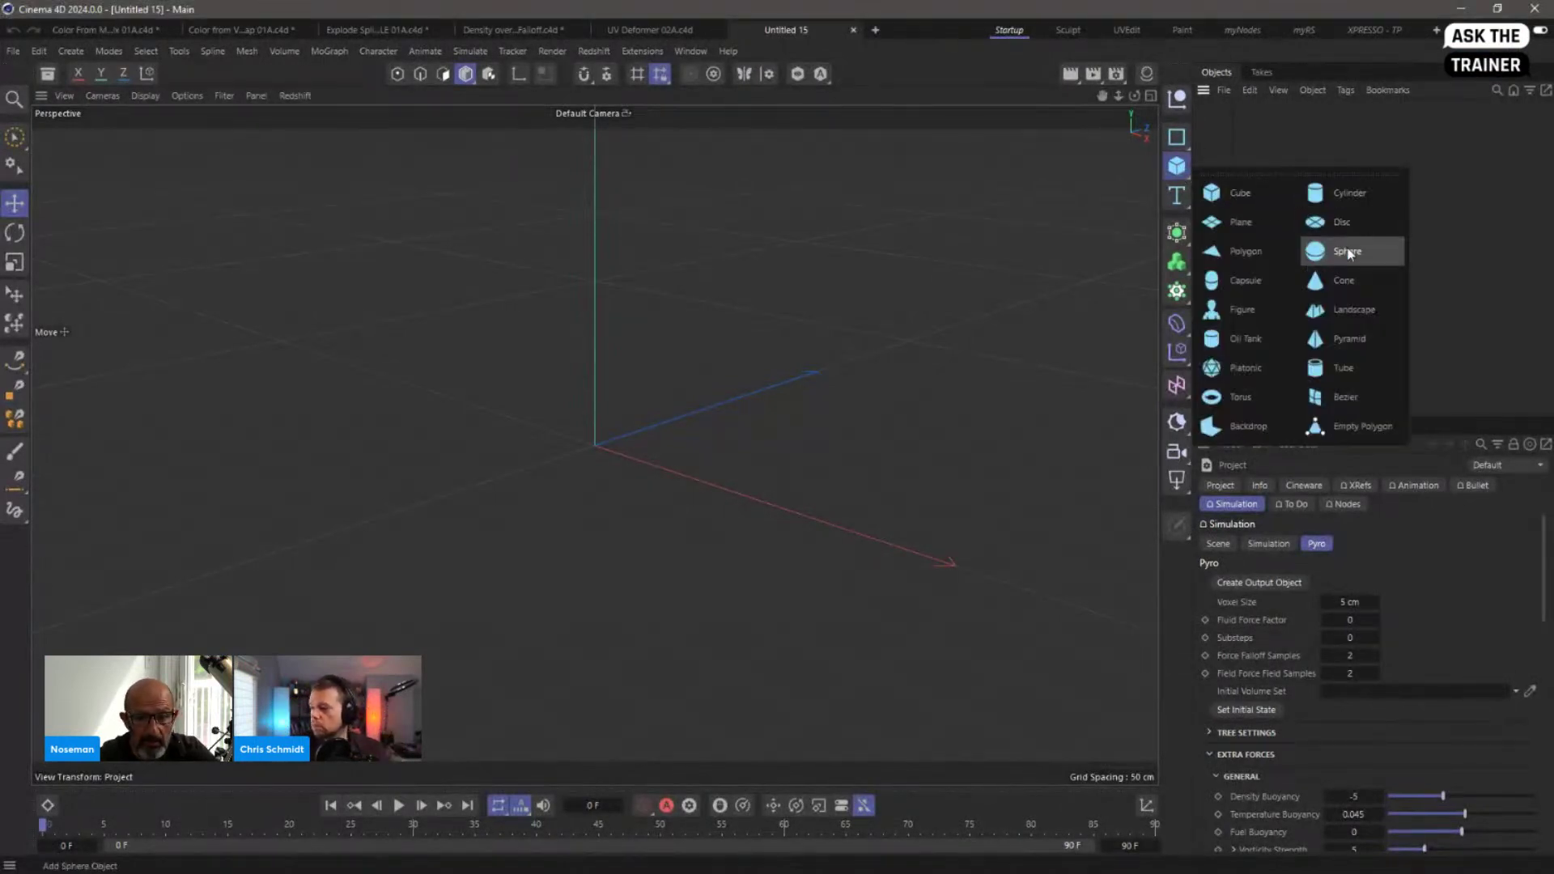
left_click(1344, 251)
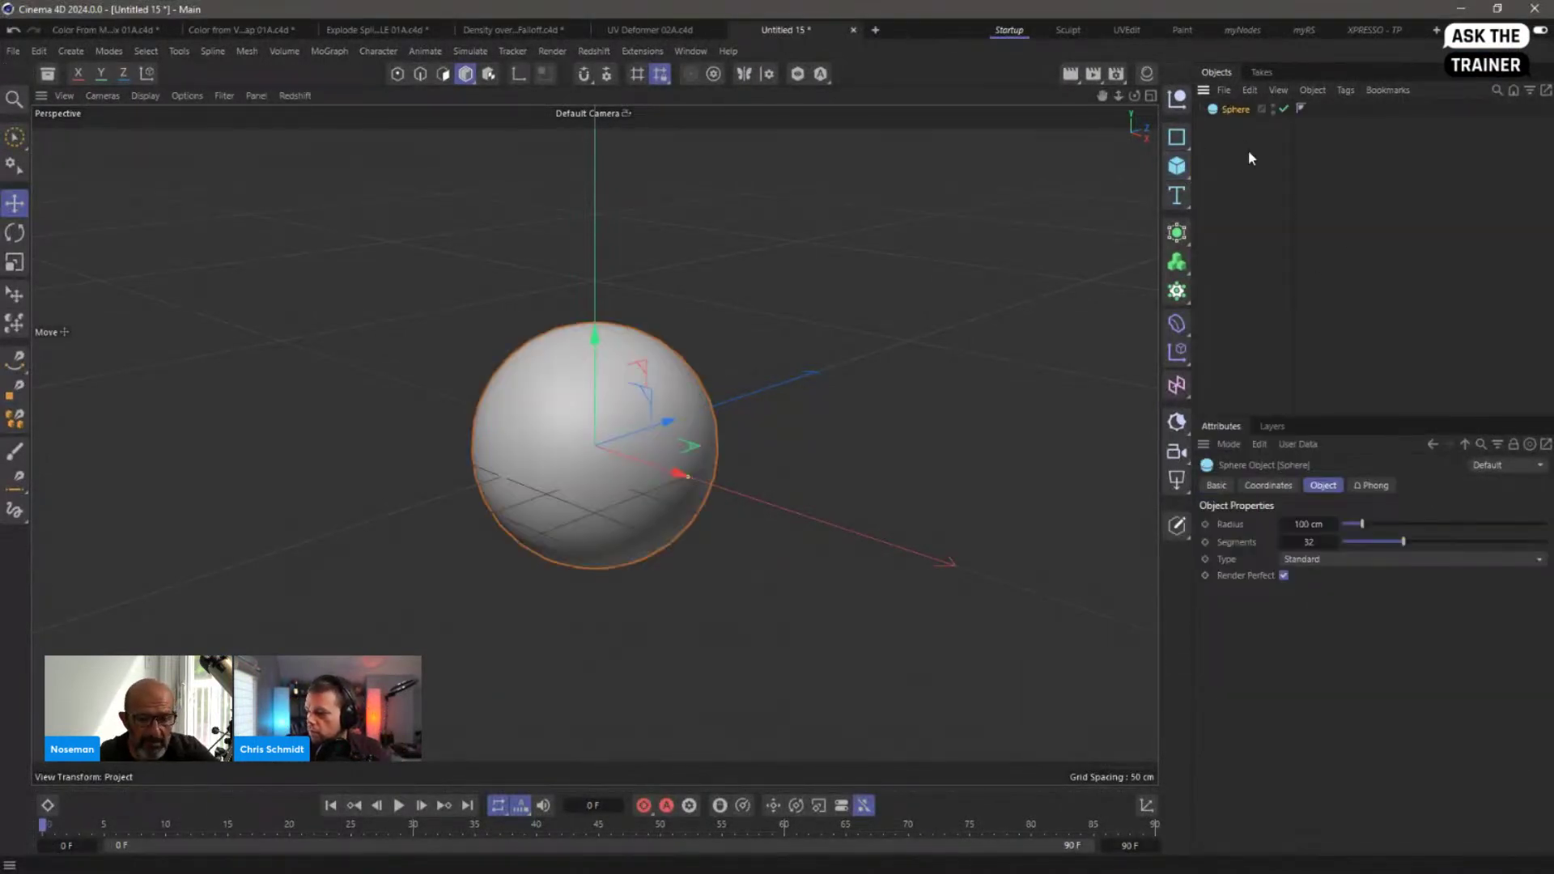
left_click(146, 96)
left_click(155, 162)
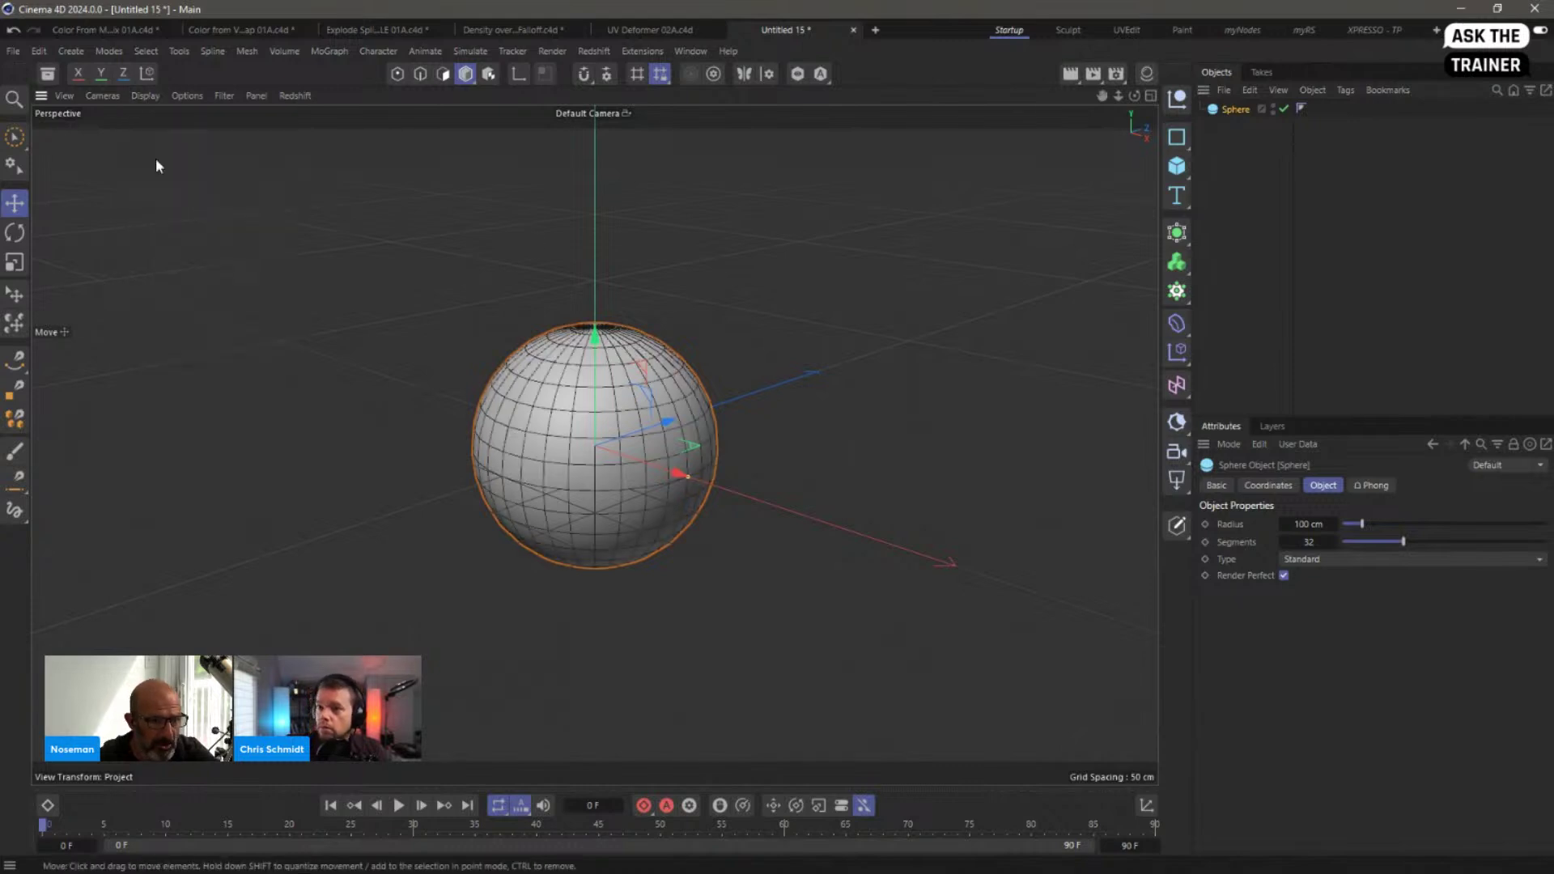
Step: Check the sphere's Phong tag settings and convert the sphere to an editable polygon object
left_click(1302, 109)
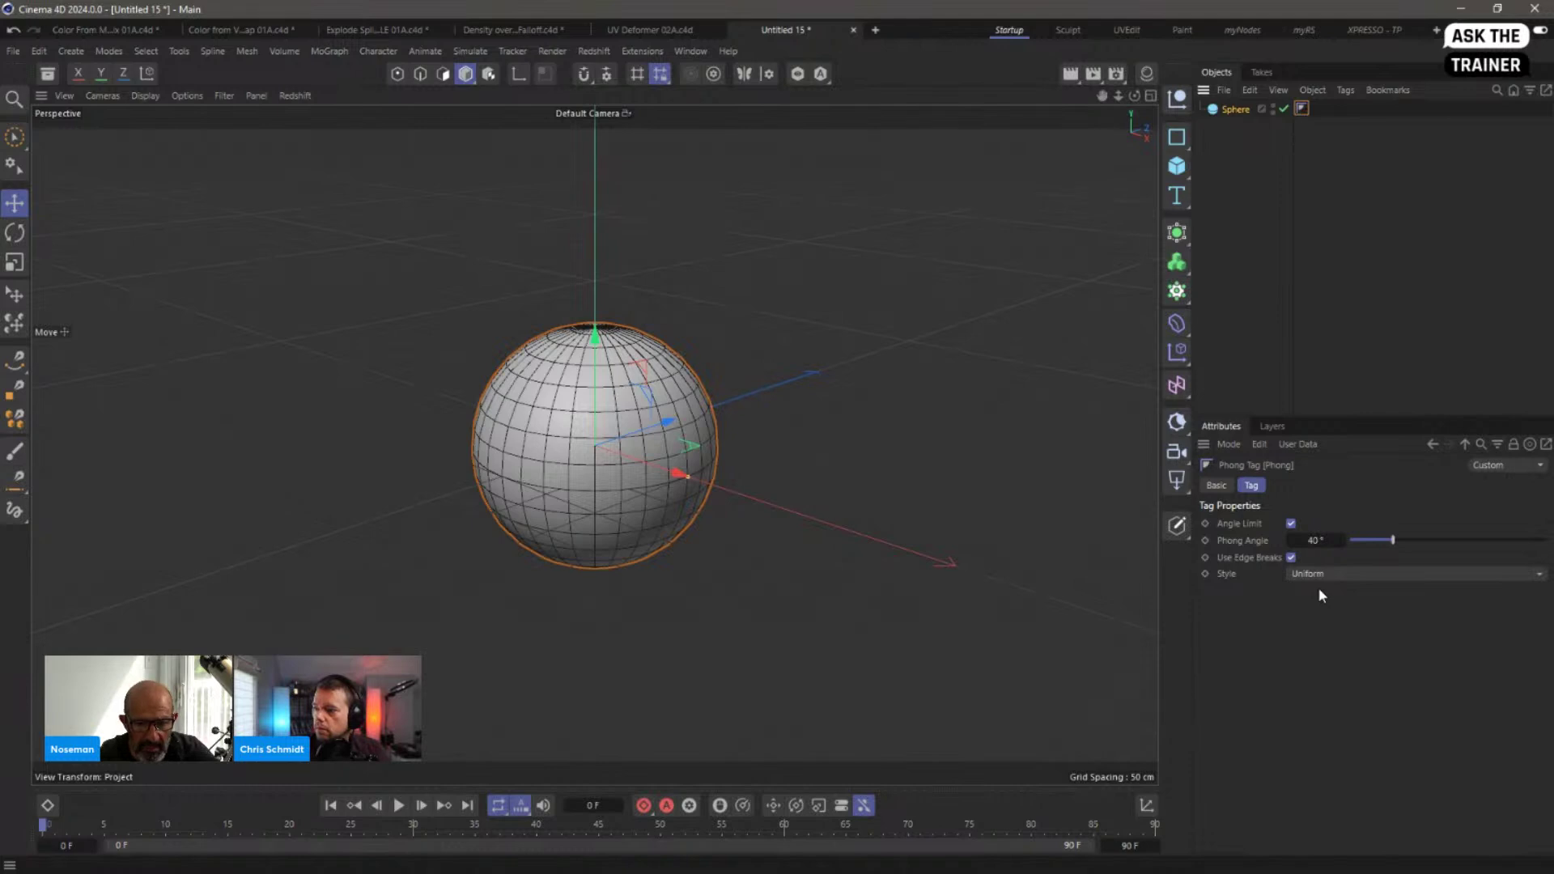
left_click(1224, 110)
key("c")
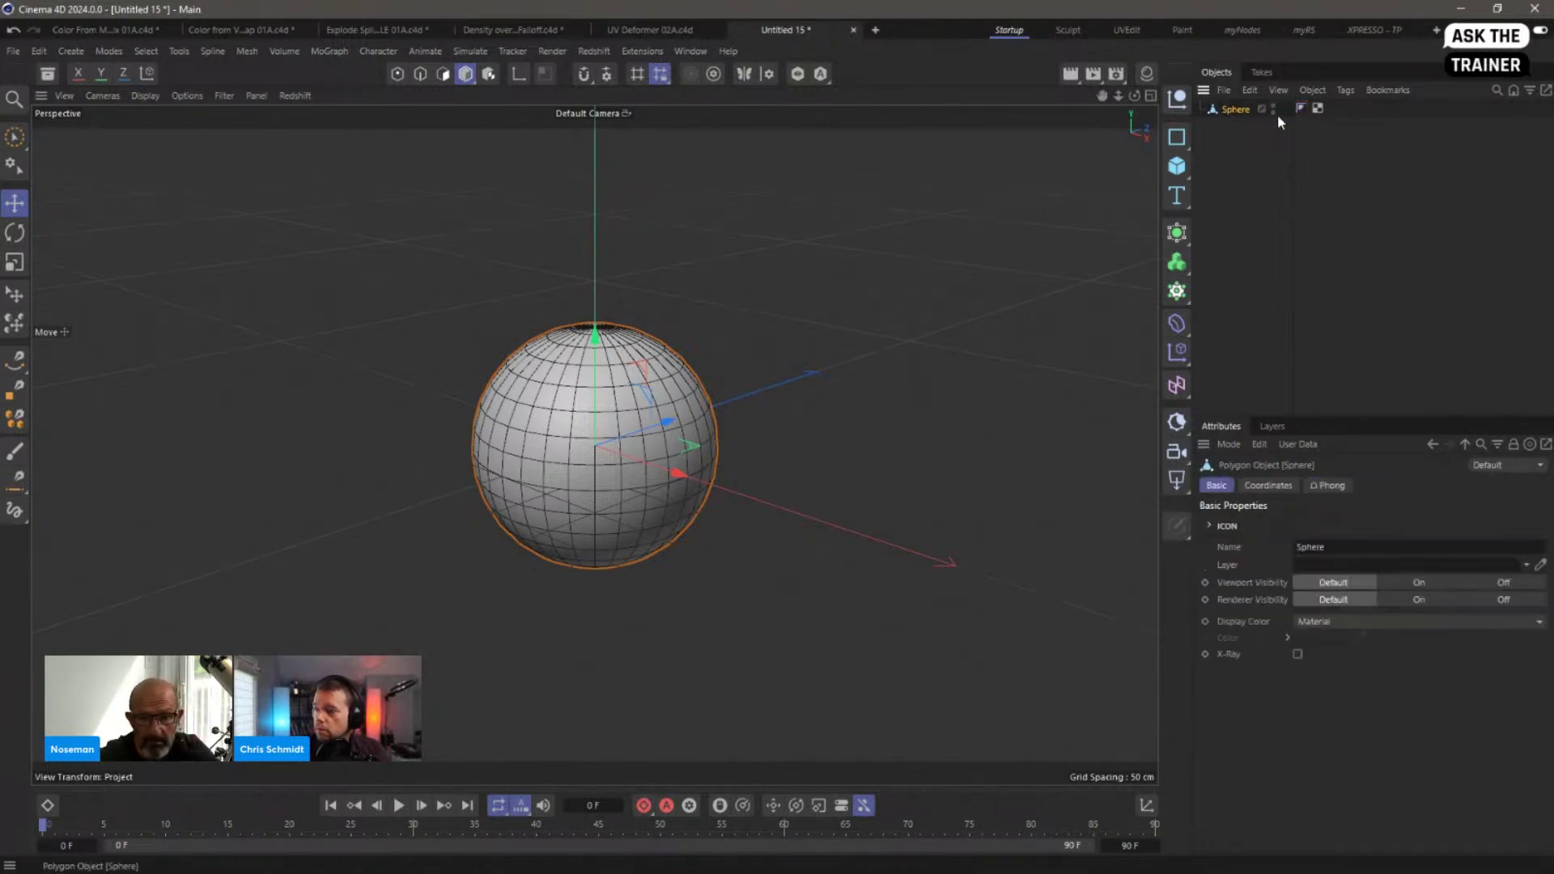
Step: Create a Normal tag from the sphere's Phong tag and delete the Phong tag
left_click(1301, 108)
left_click(1257, 593)
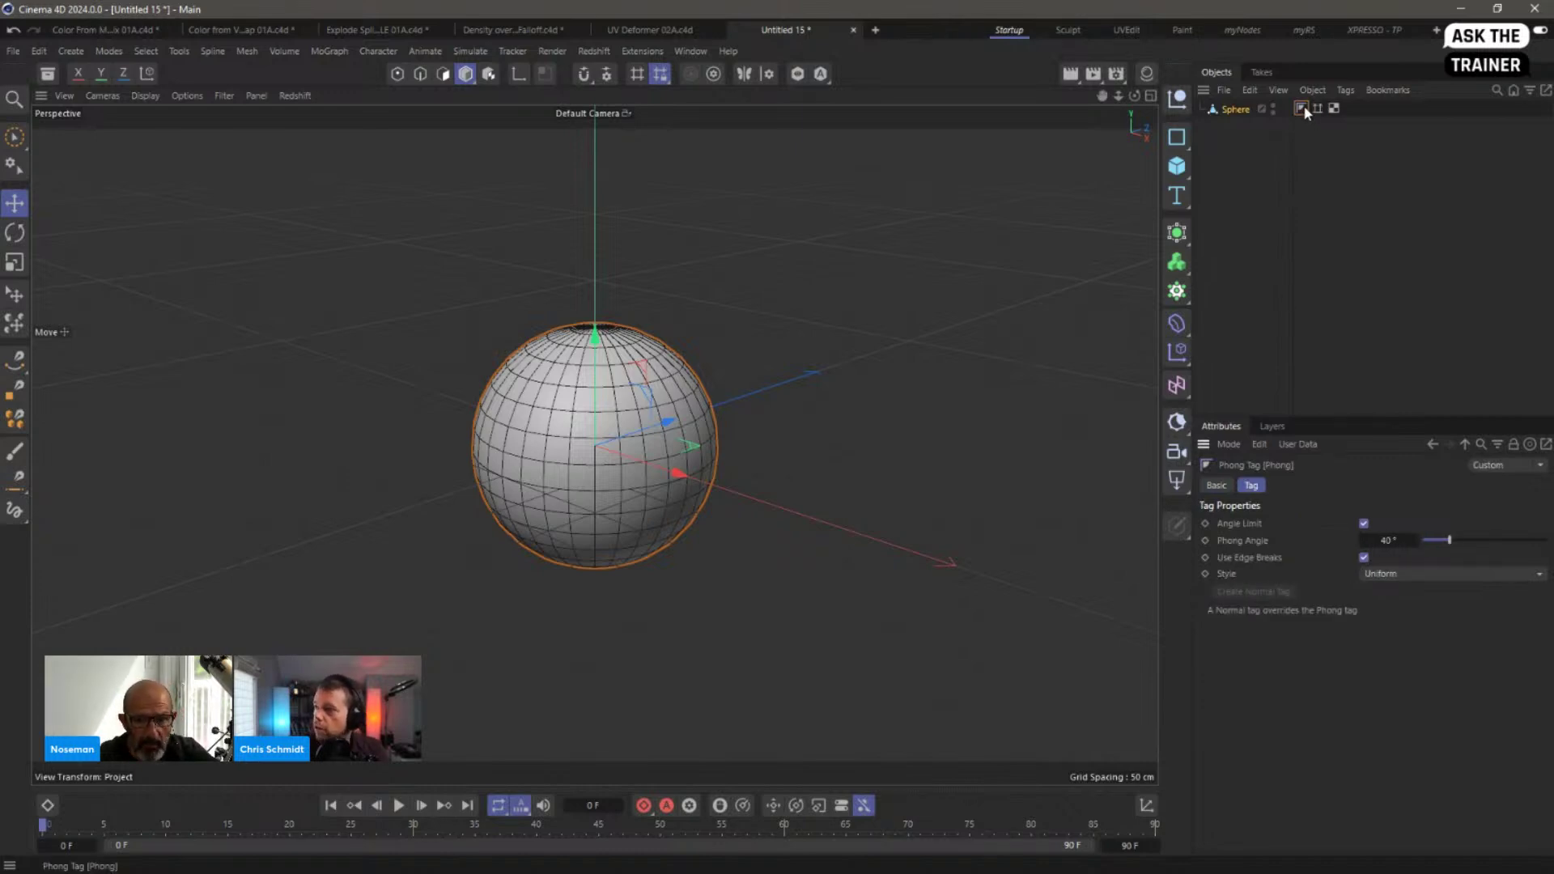
key("Delete")
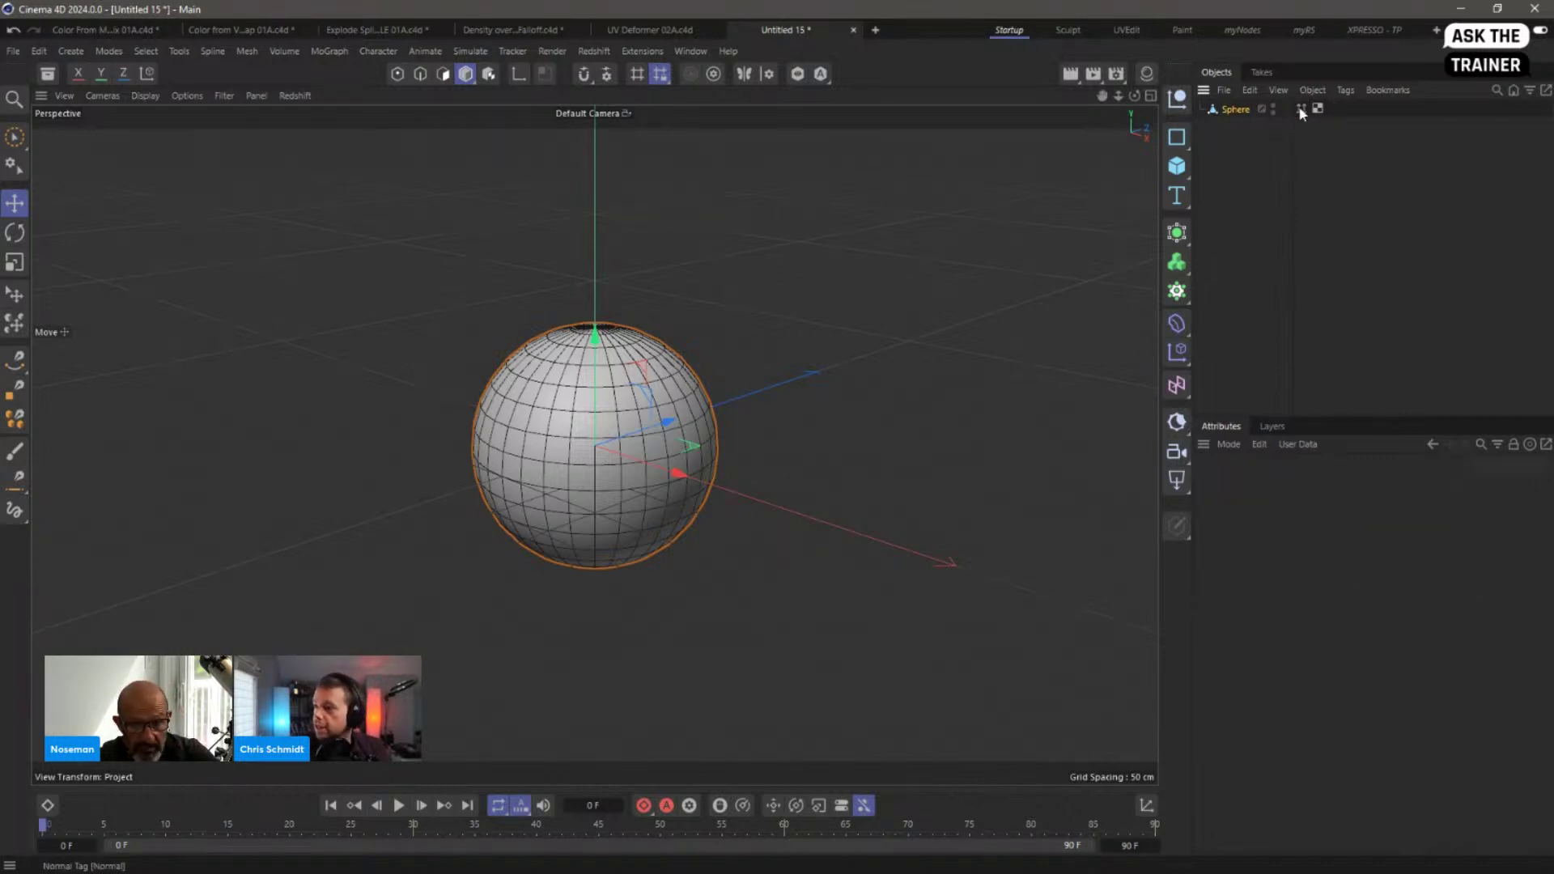
Step: Enable the use of fields in the sphere's Normal tag
left_click(1302, 109)
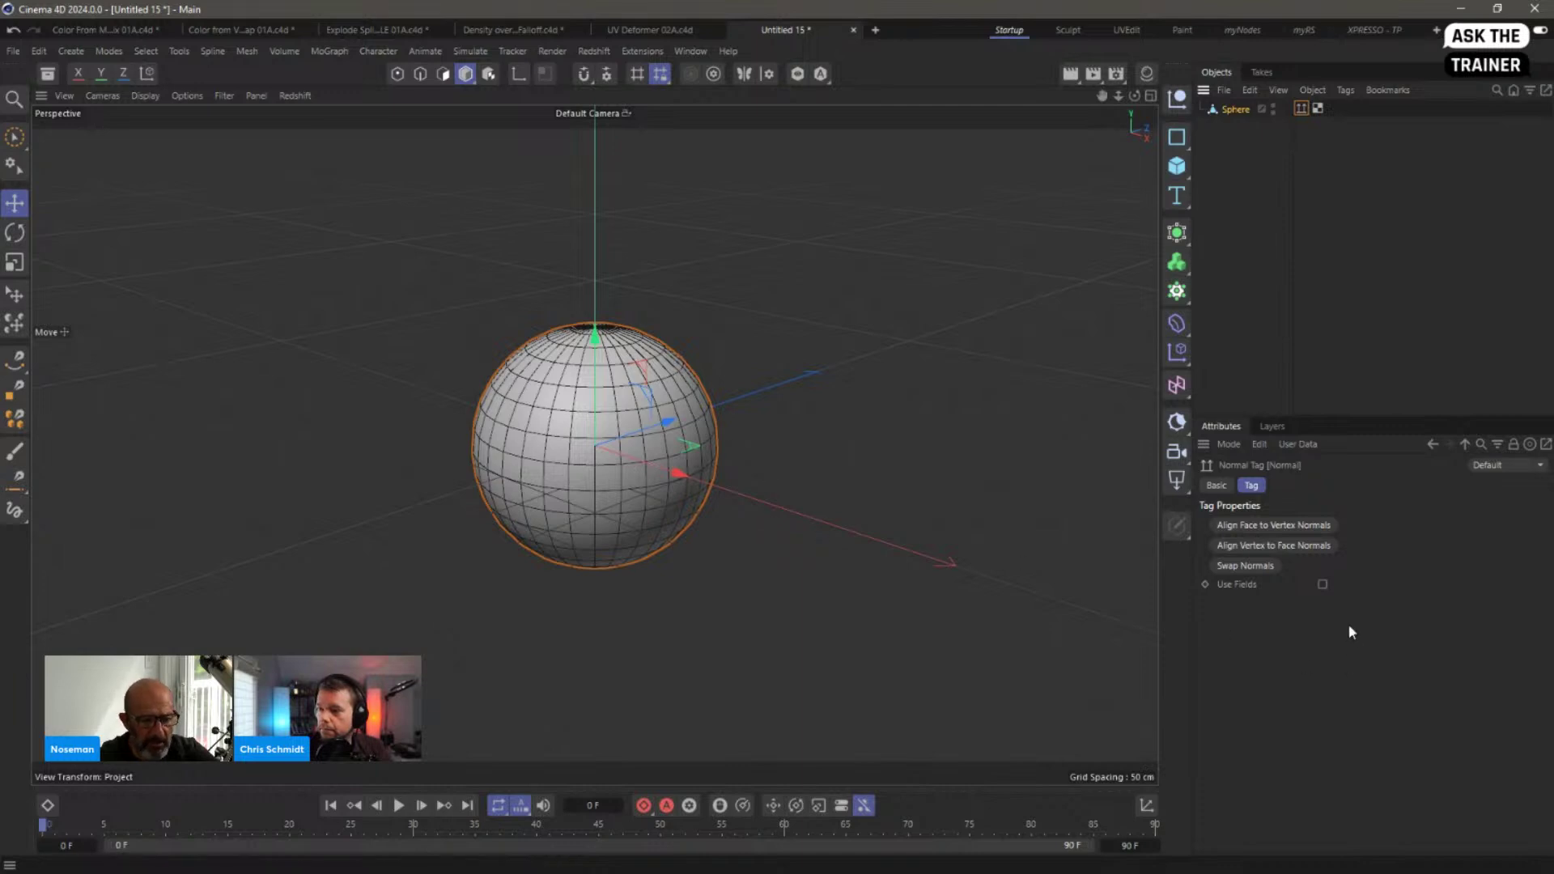
left_click(1323, 585)
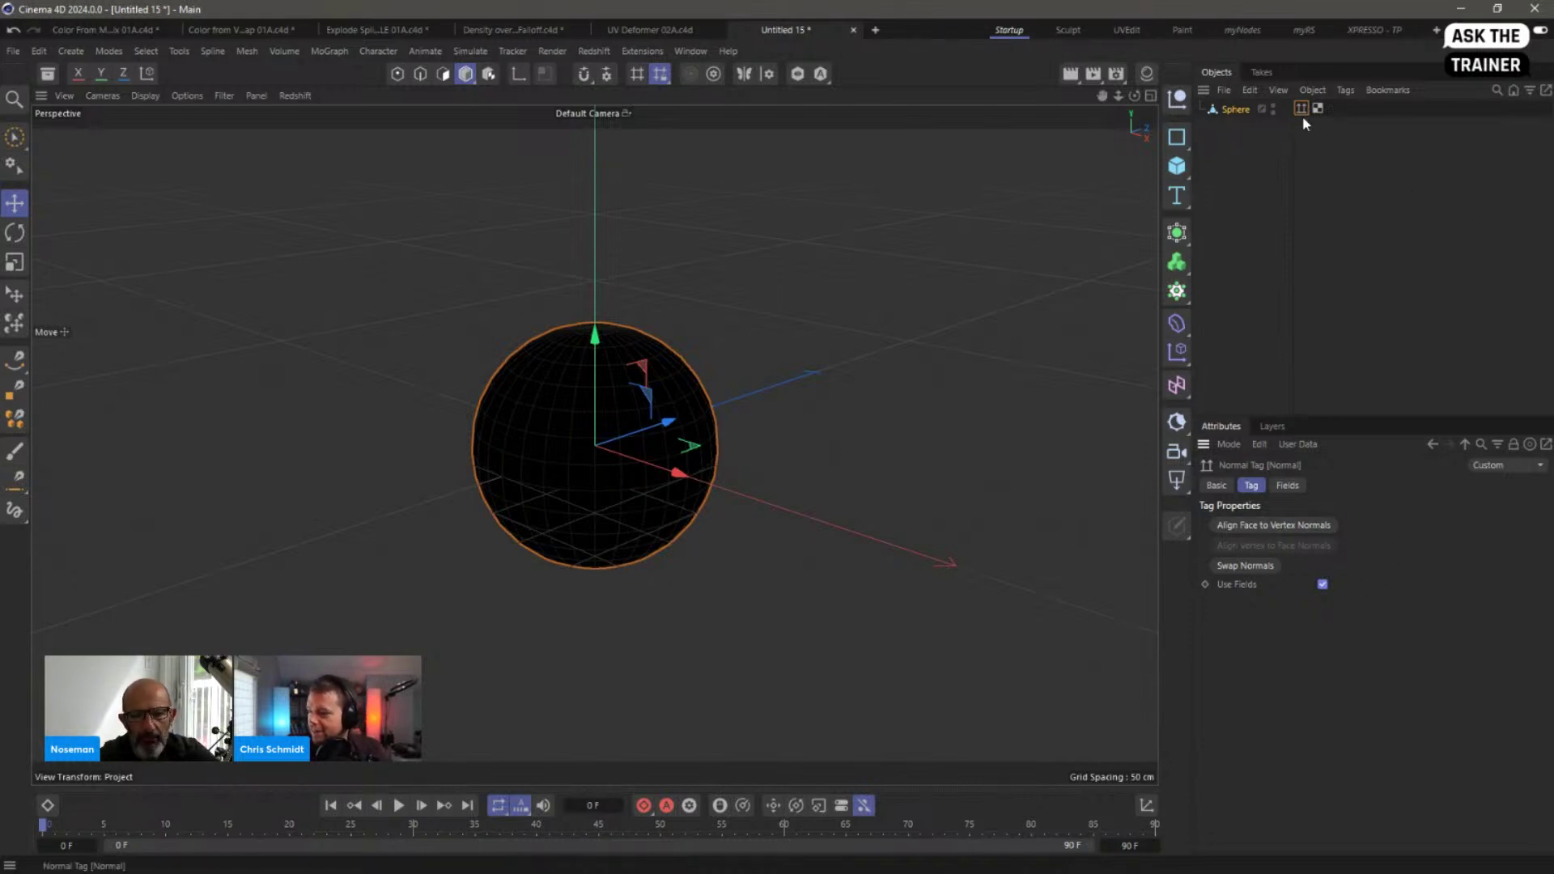
left_click(1247, 115)
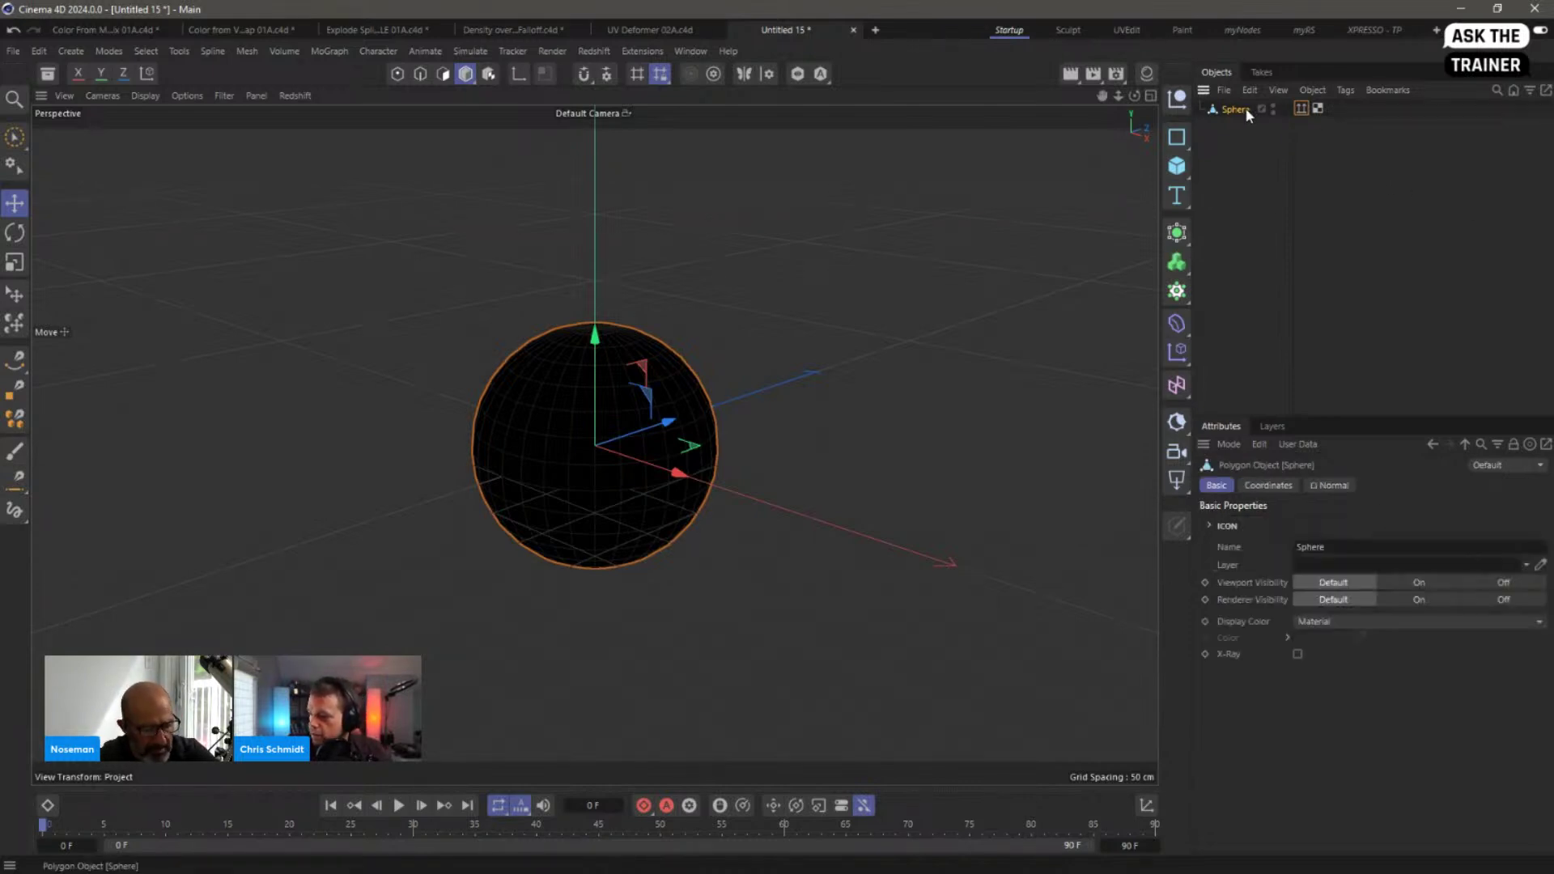
Step: Delete the sphere's Normal tag and add a new Phong tag in its place
left_click(1303, 110)
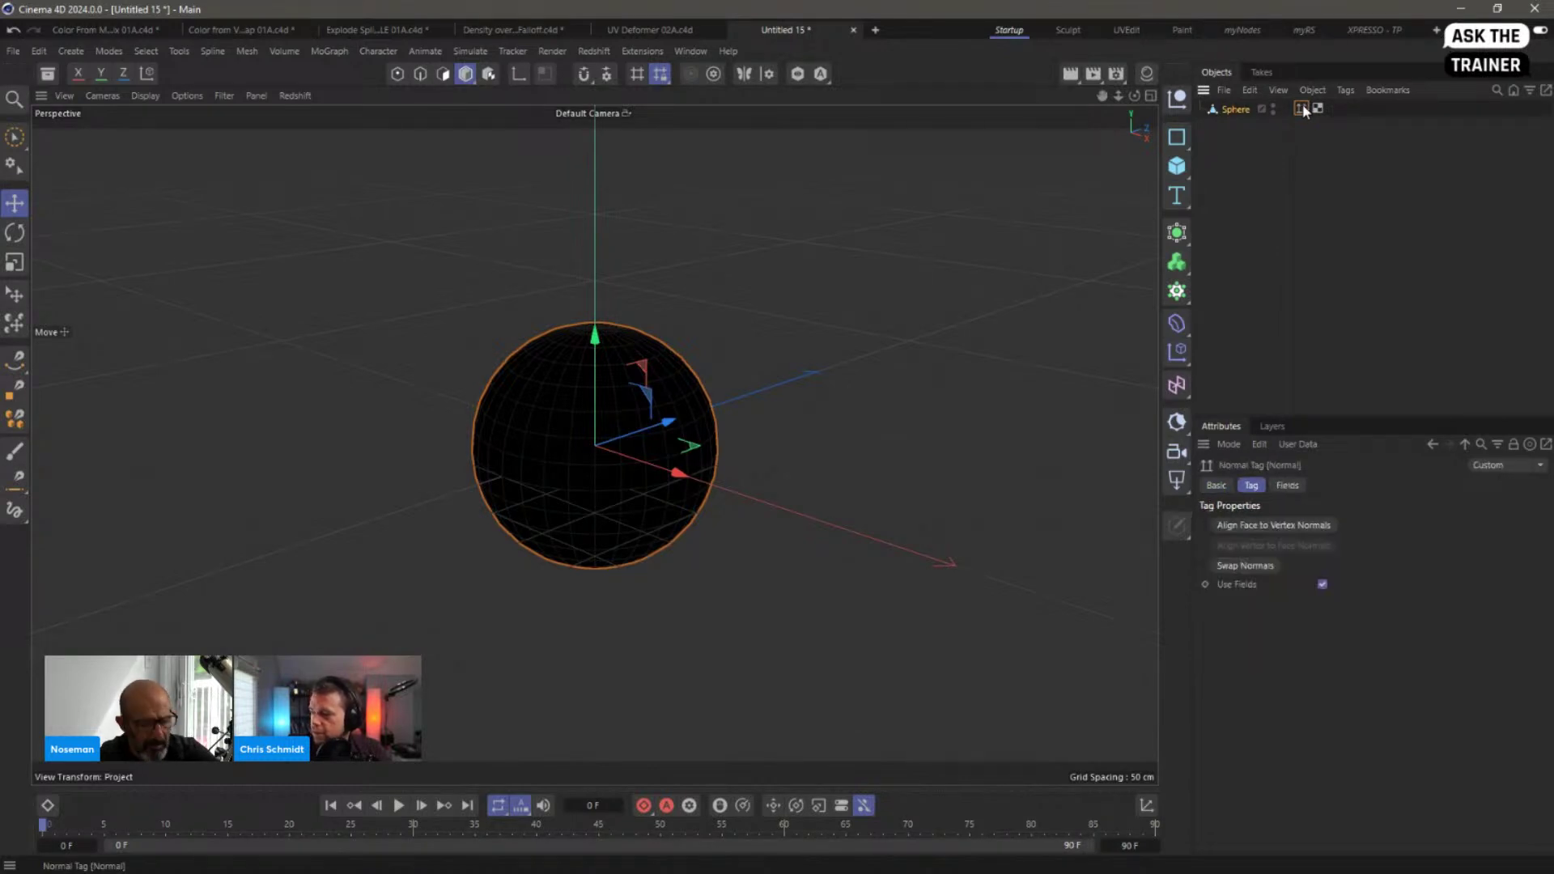
key("Delete")
right_click(1236, 113)
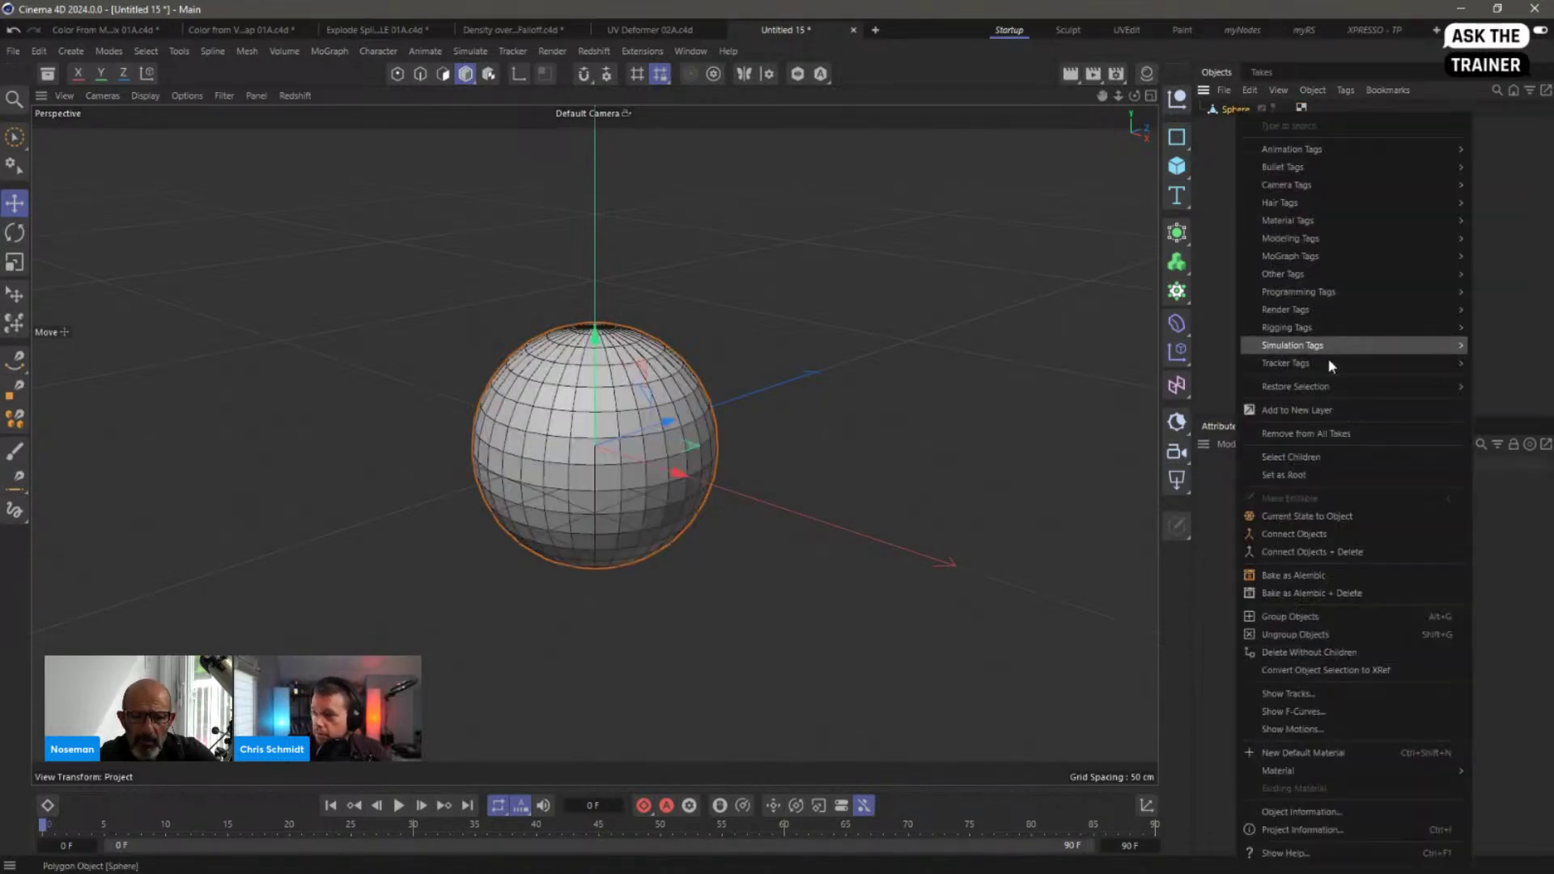
mouse_move(1425, 240)
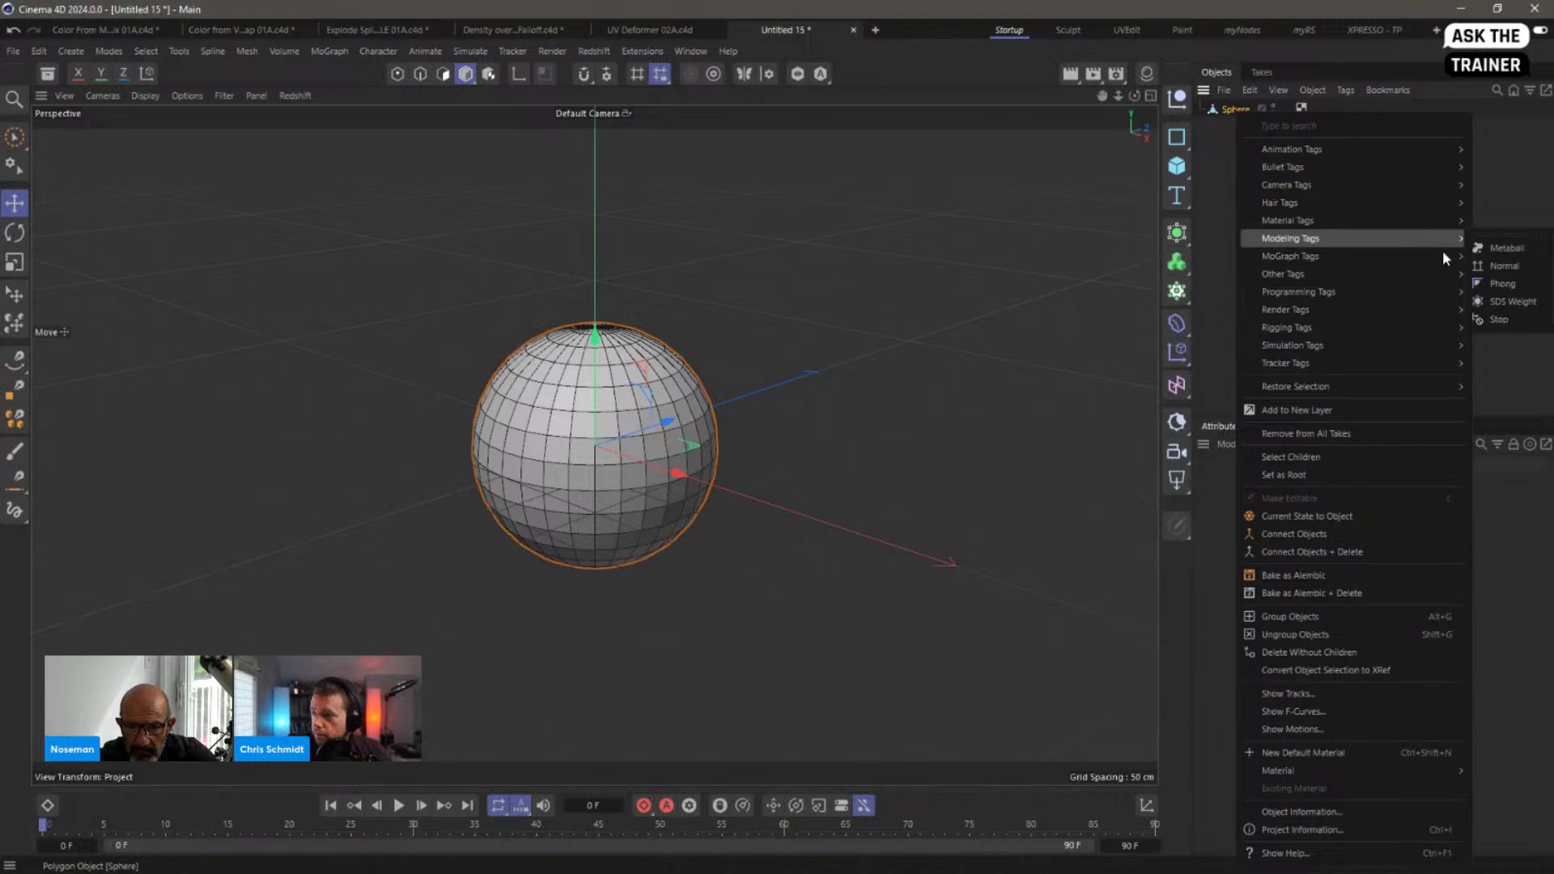
left_click(1503, 284)
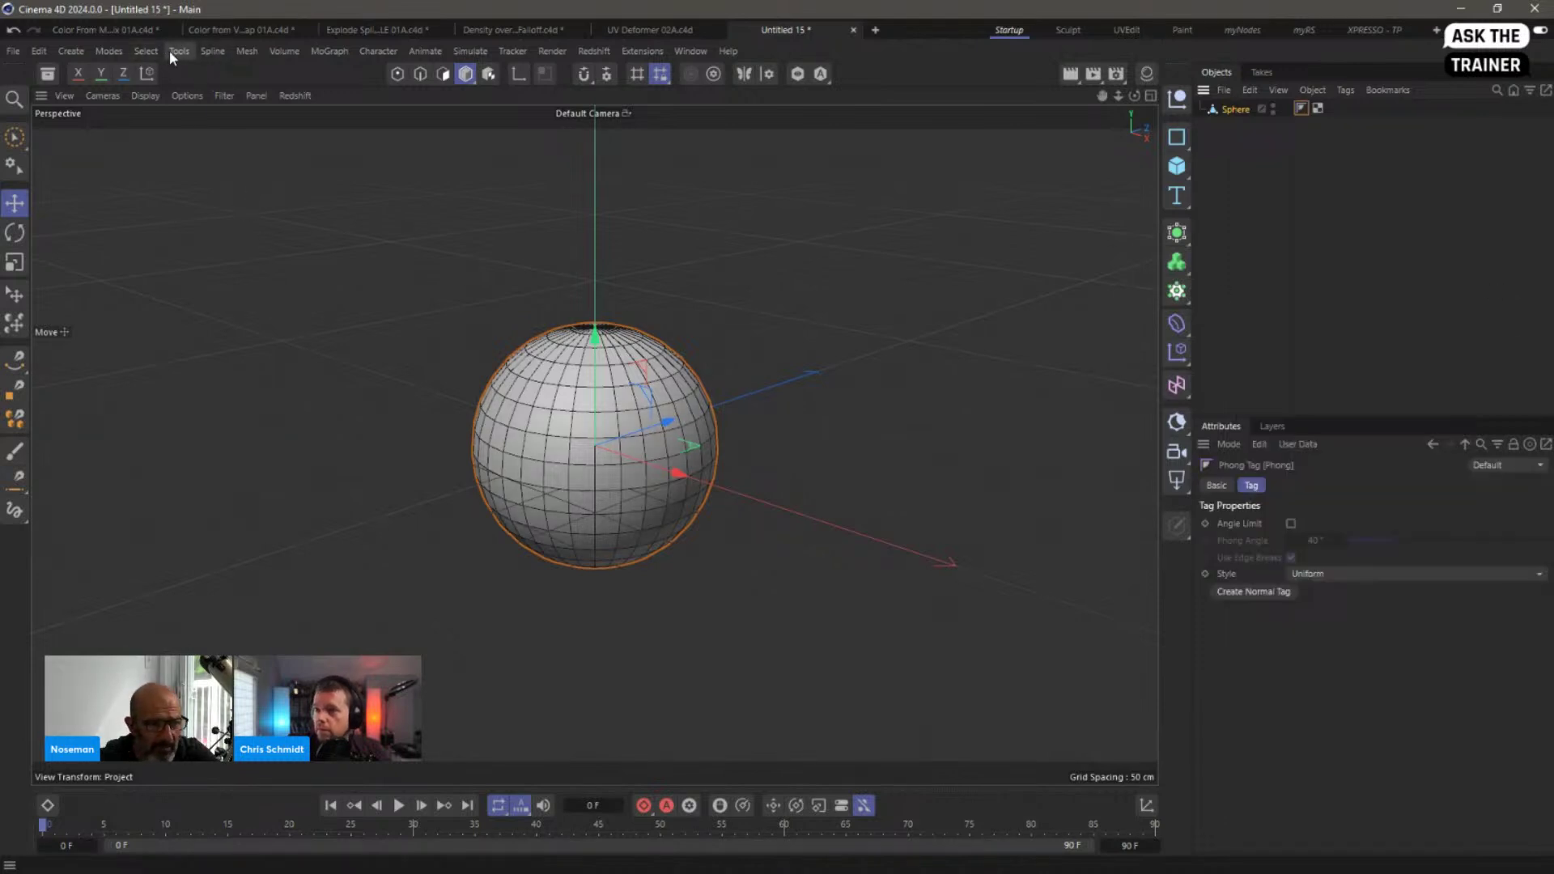
Step: Open the Normal Editing tool and place its window beside the sphere
left_click(247, 50)
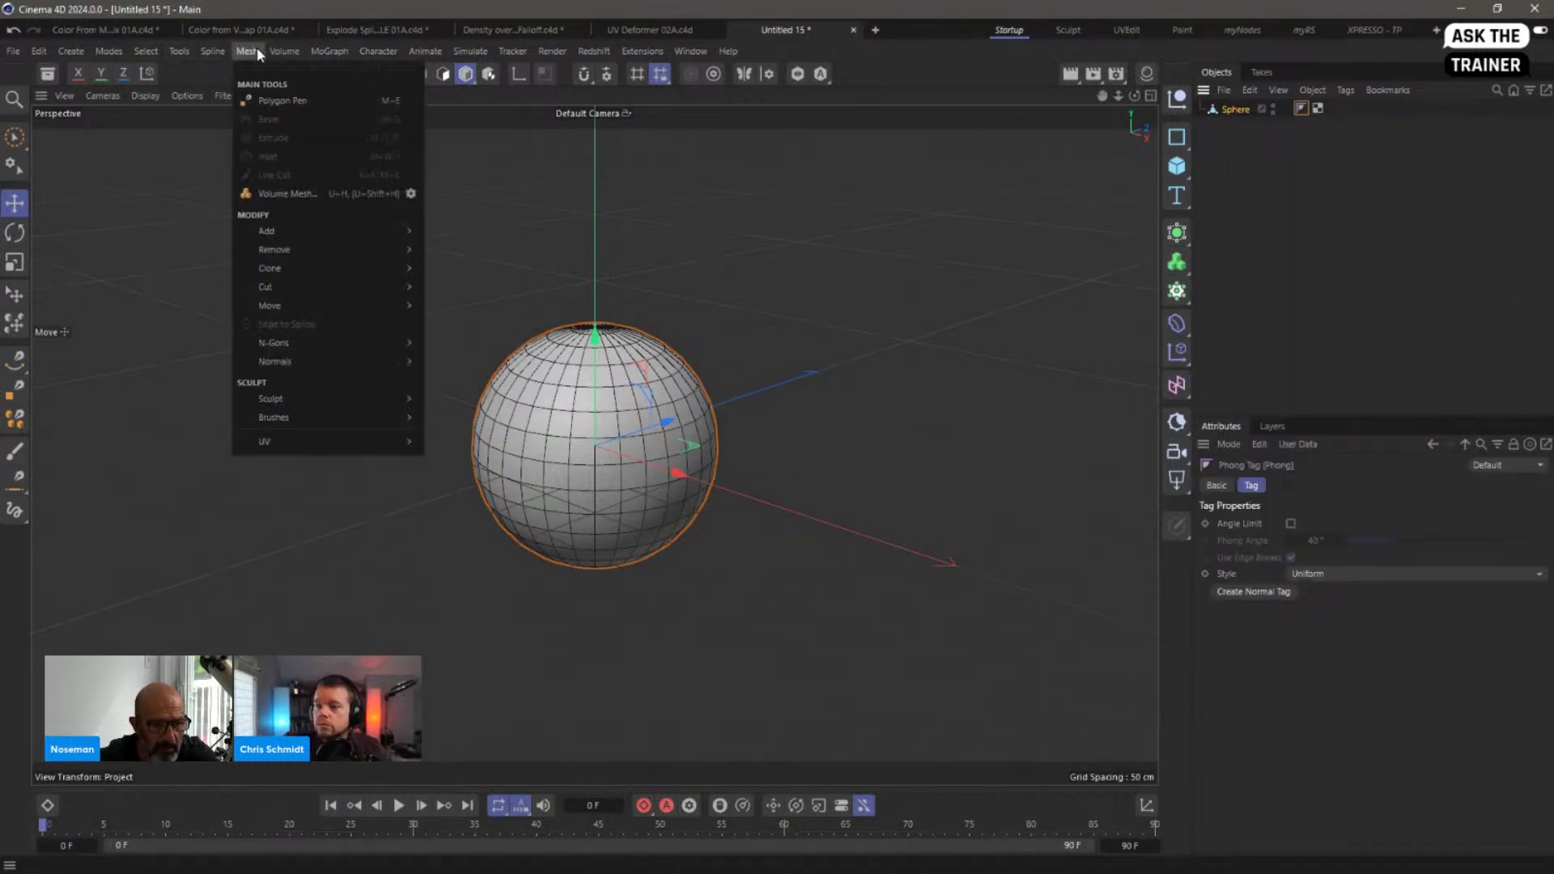
mouse_move(313, 362)
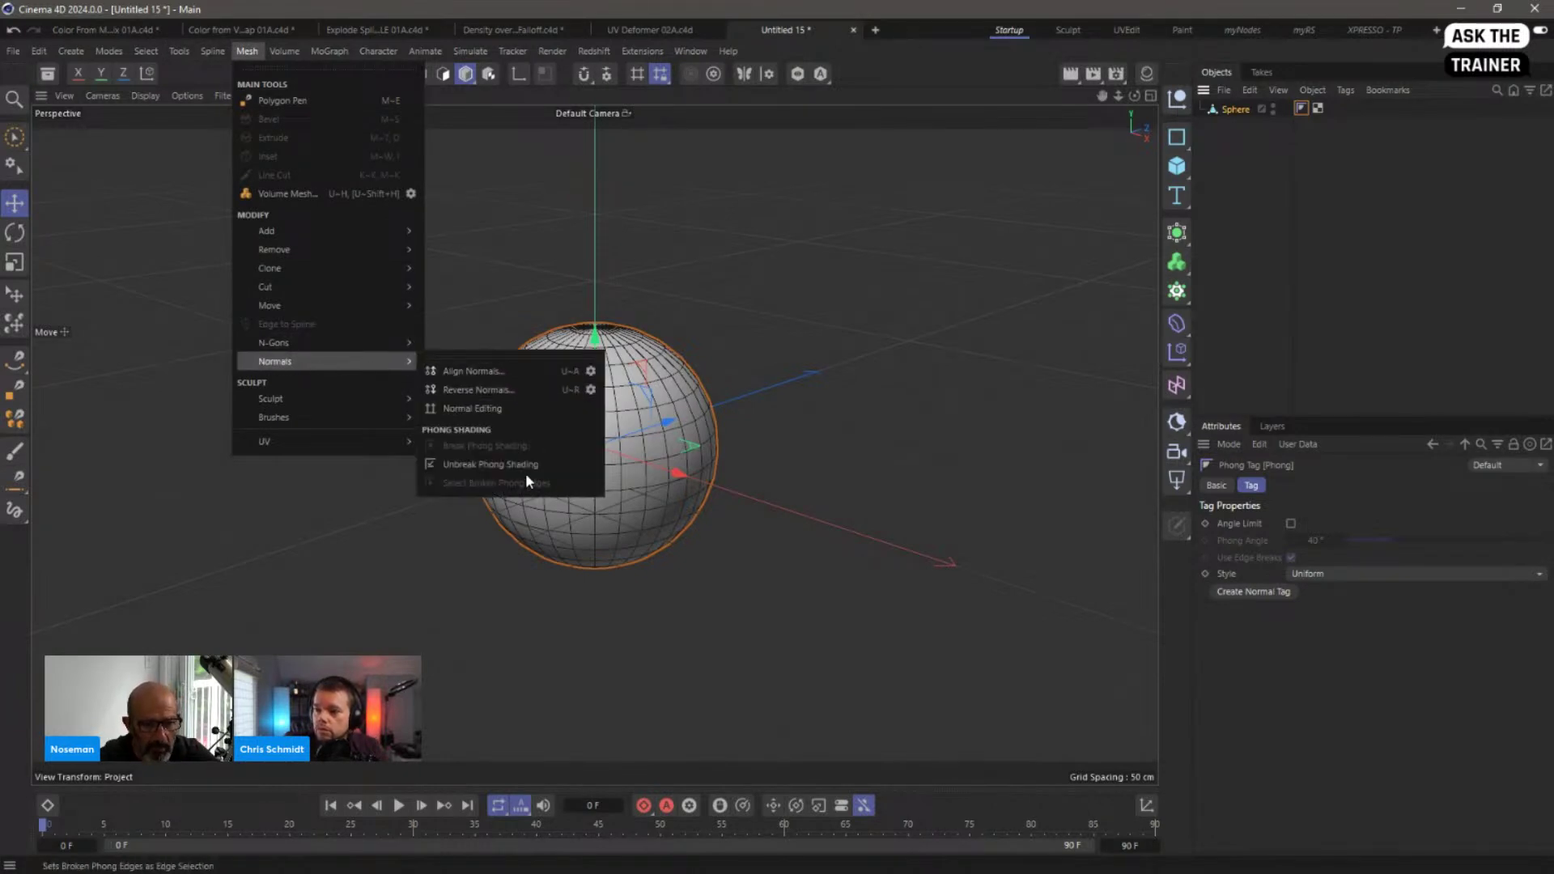
left_click(525, 408)
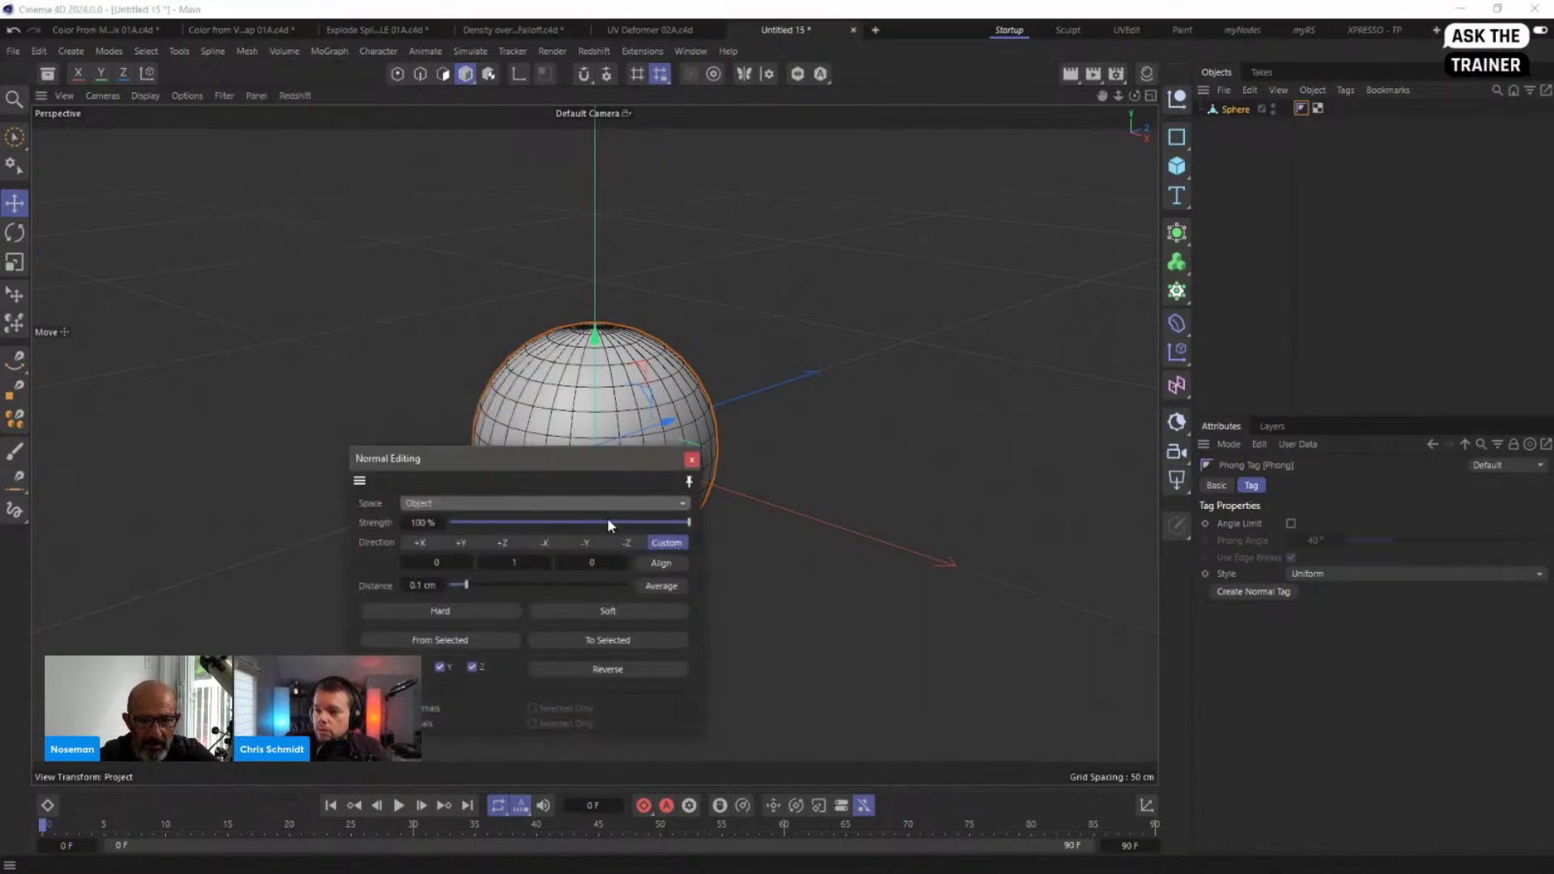
left_click_drag(571, 459, 289, 294)
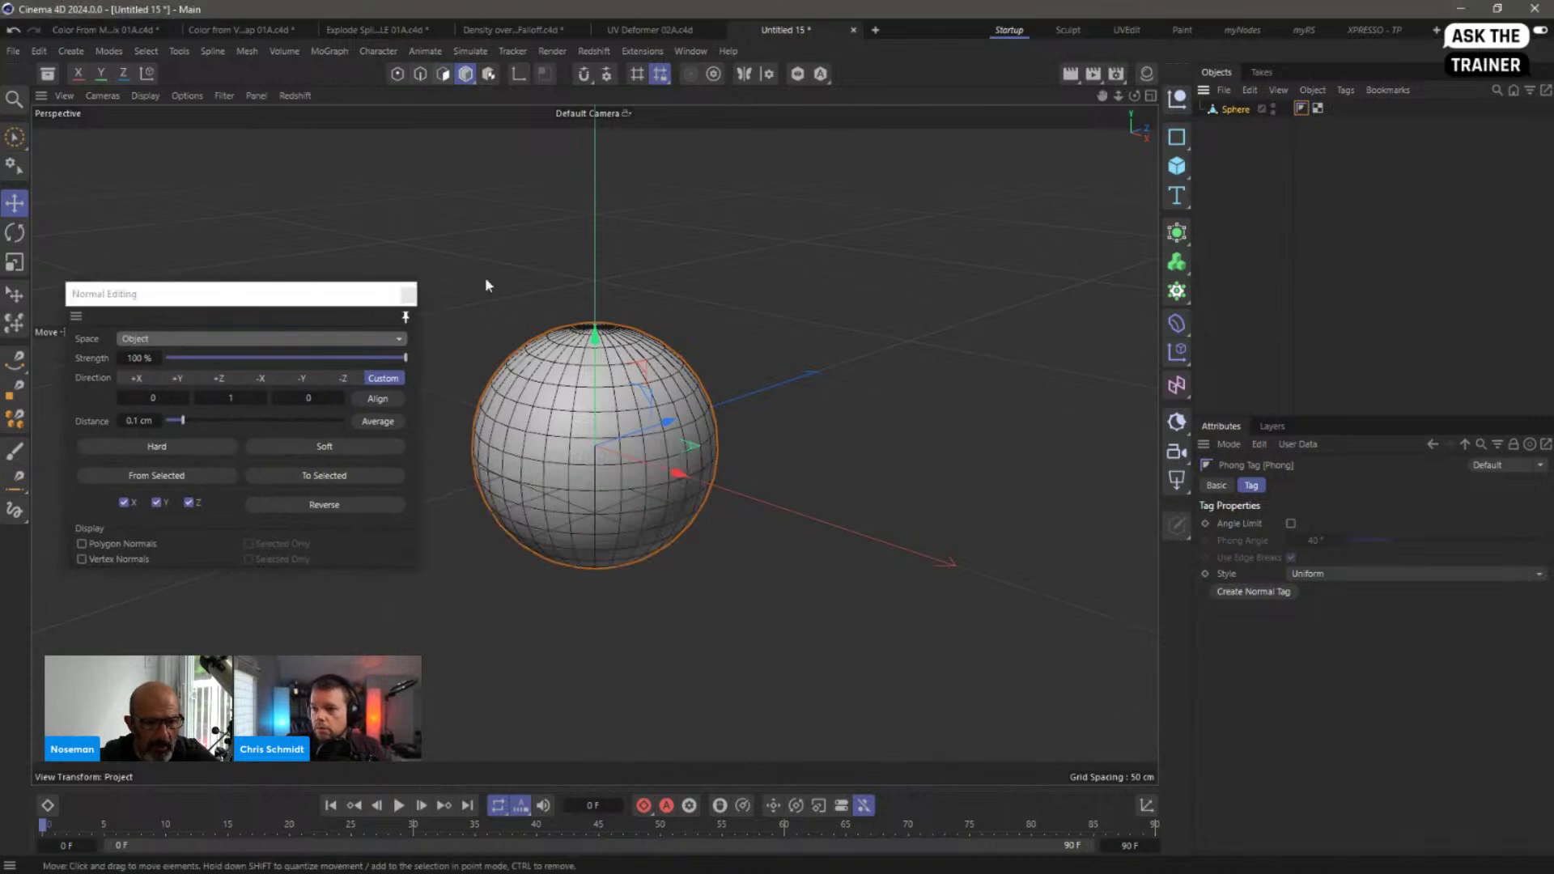
Step: Select all of the sphere's polygons and align their normals to the custom direction 0, 1, 0
left_click(1236, 110)
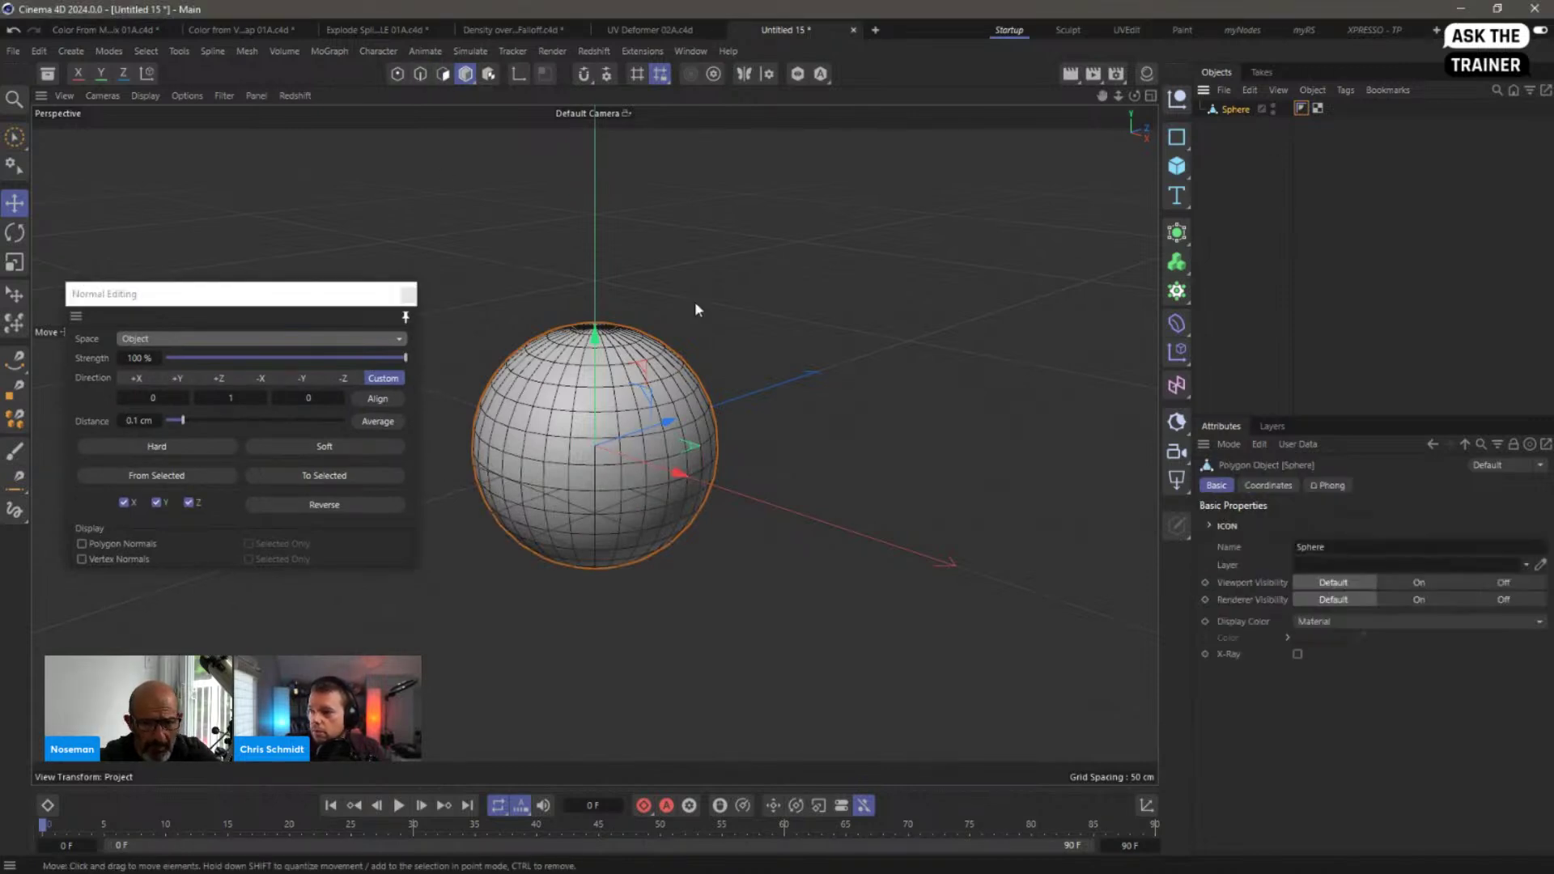
left_click(443, 74)
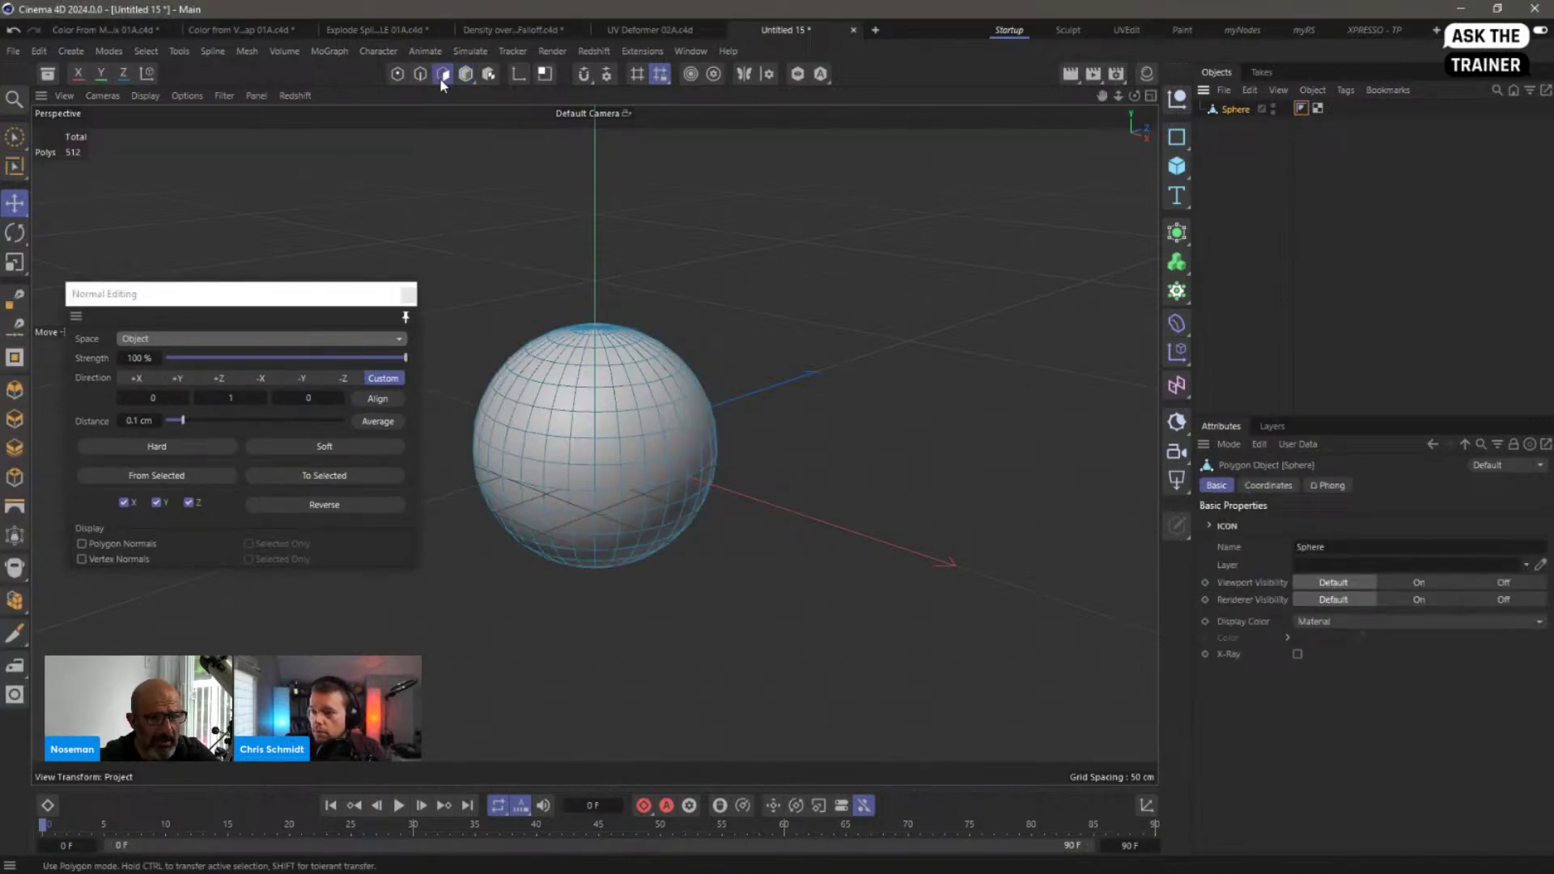
left_click(534, 447)
key("ctrl+a")
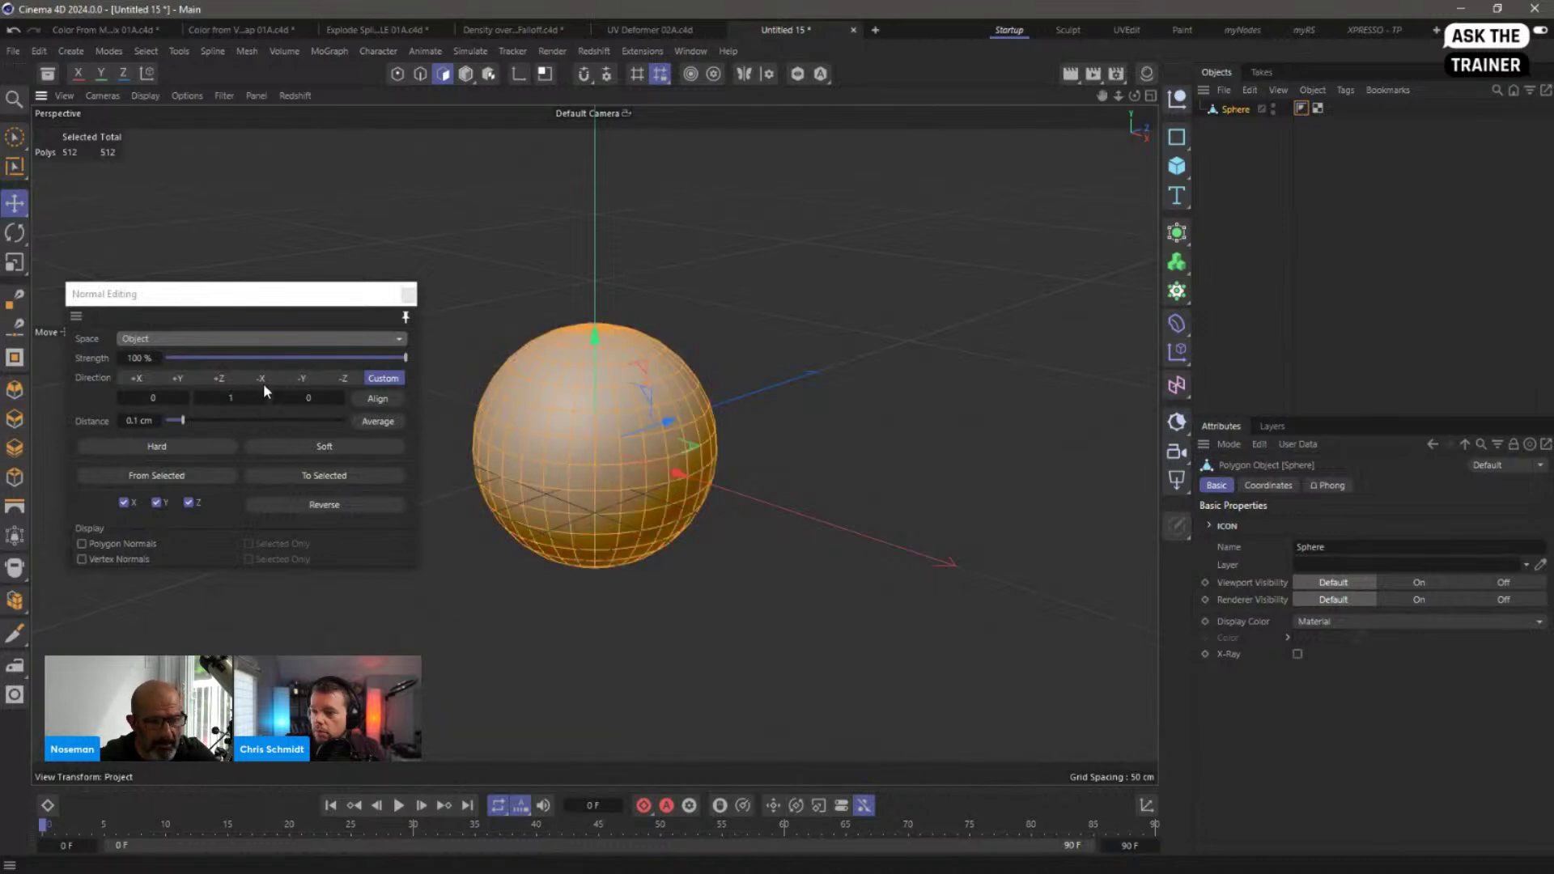
left_click(378, 398)
Step: Replace the full polygon selection with a patch of polygons on the sphere's side using Brush Selection
mouse_move(648, 441)
left_mouse_down("alt")
mouse_move(994, 502)
mouse_move(657, 441)
left_mouse_up("alt")
middle_click_drag(565, 473, 663, 455, "alt")
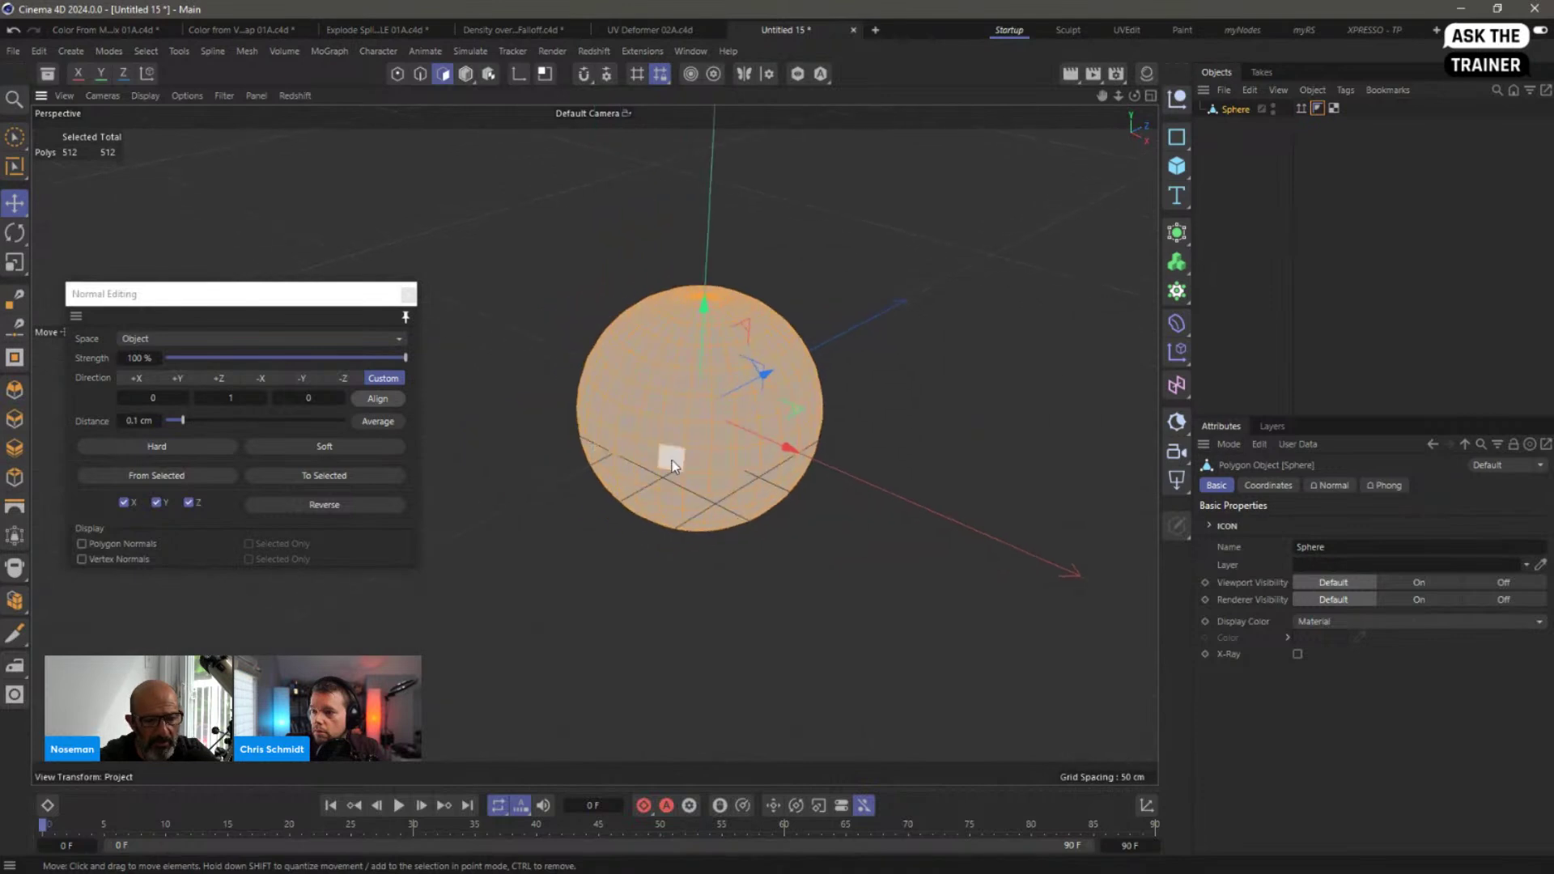
left_click(658, 455)
left_click(765, 455, "shift")
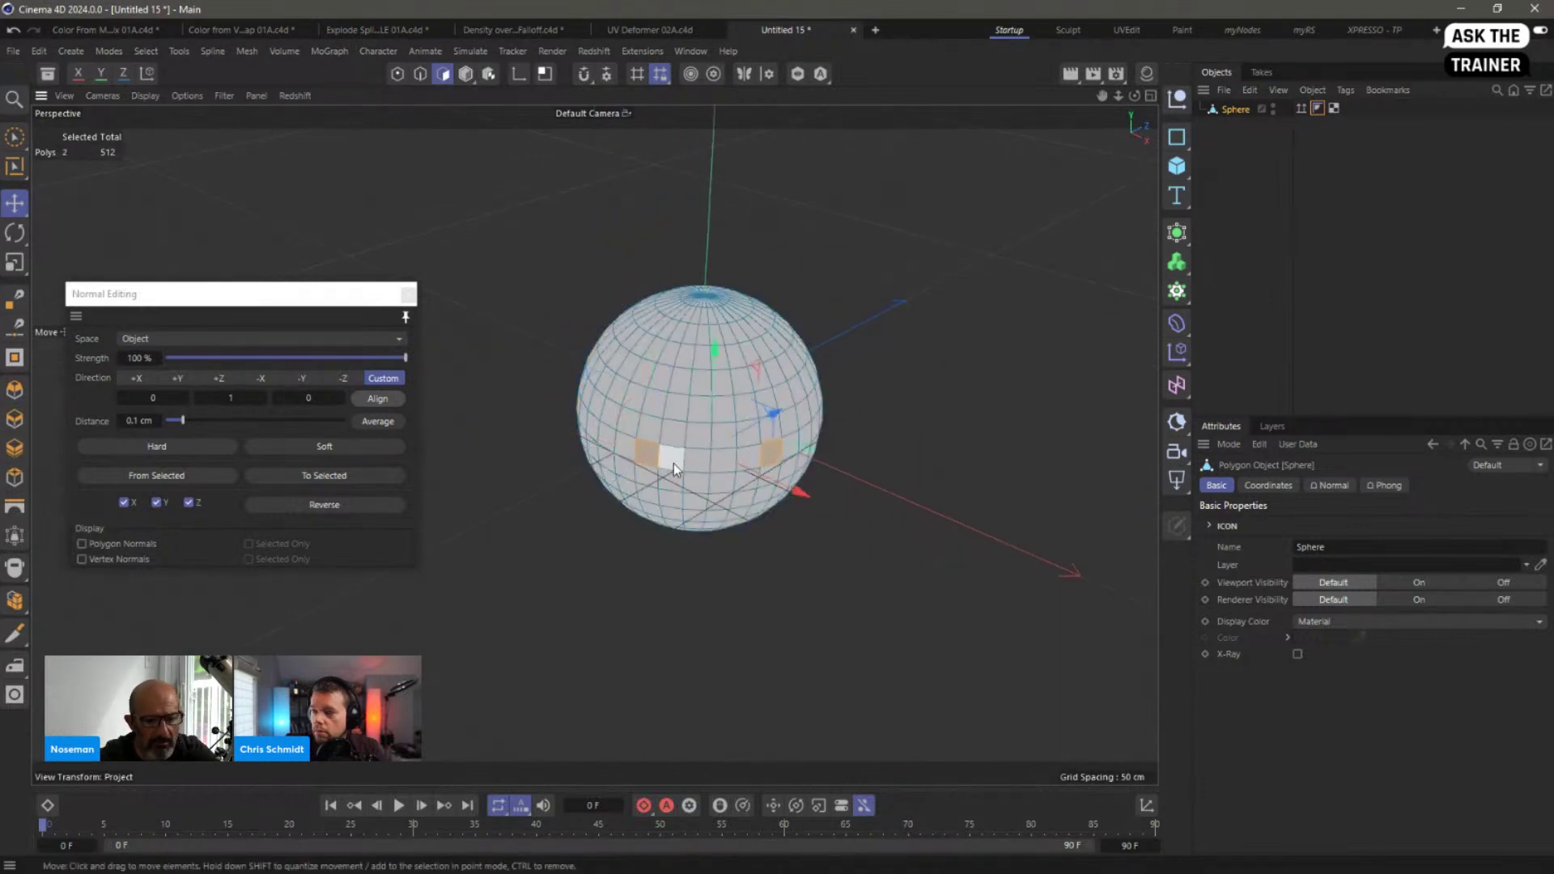
left_click(24, 139)
mouse_move(698, 380)
left_mouse_down()
mouse_move(664, 392)
mouse_move(770, 435)
mouse_move(709, 479)
mouse_move(708, 441)
mouse_move(836, 435)
left_mouse_up()
Step: Turn on the viewport display of both polygon normals and vertex normals for the sphere
left_click(187, 95)
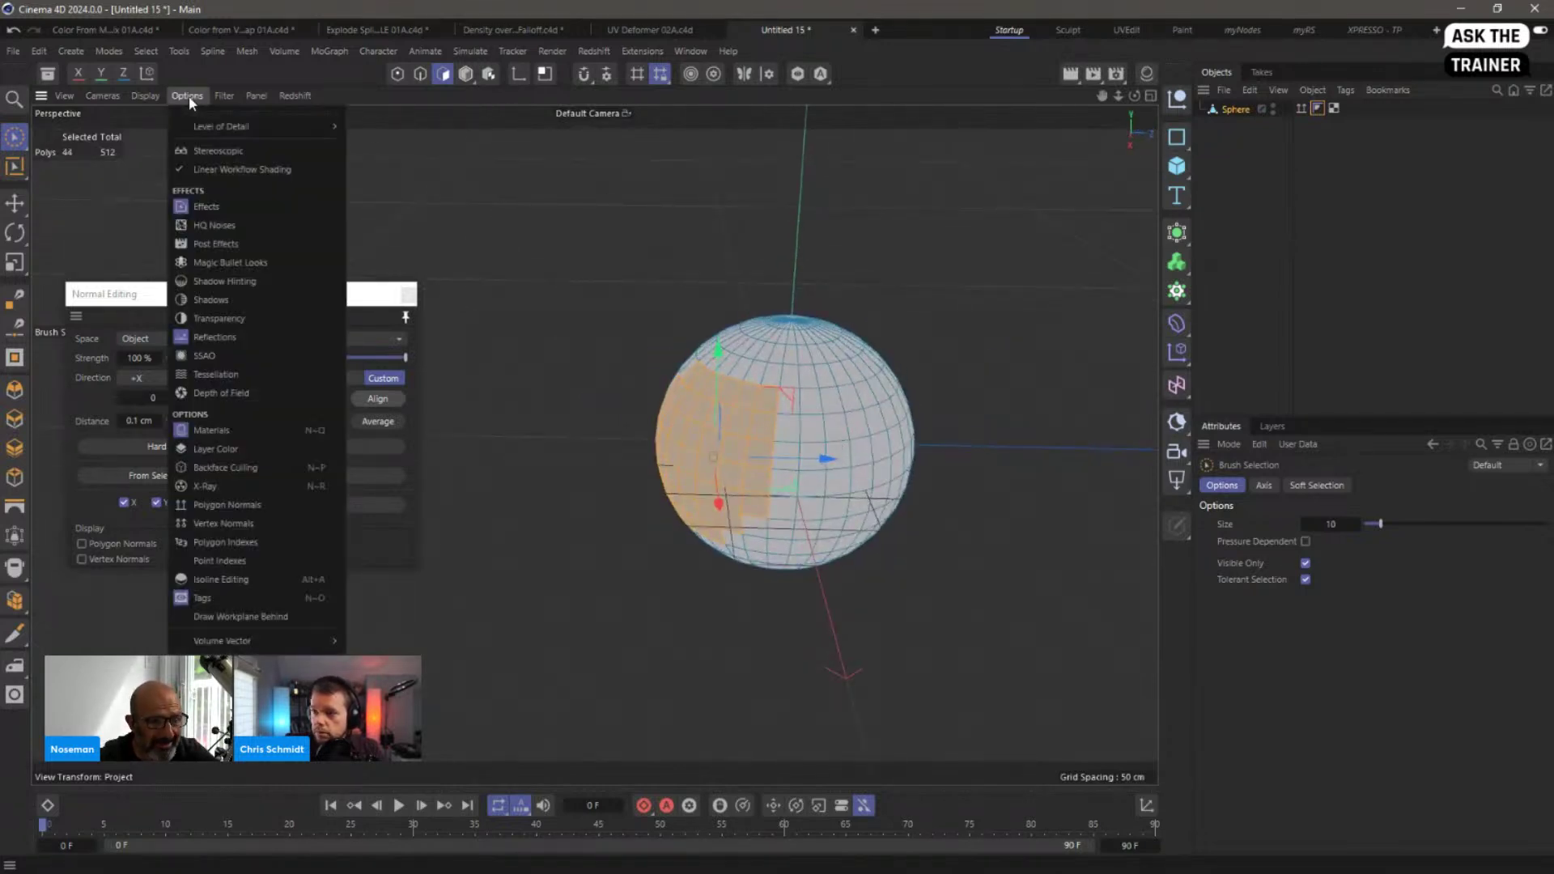
left_click(225, 505)
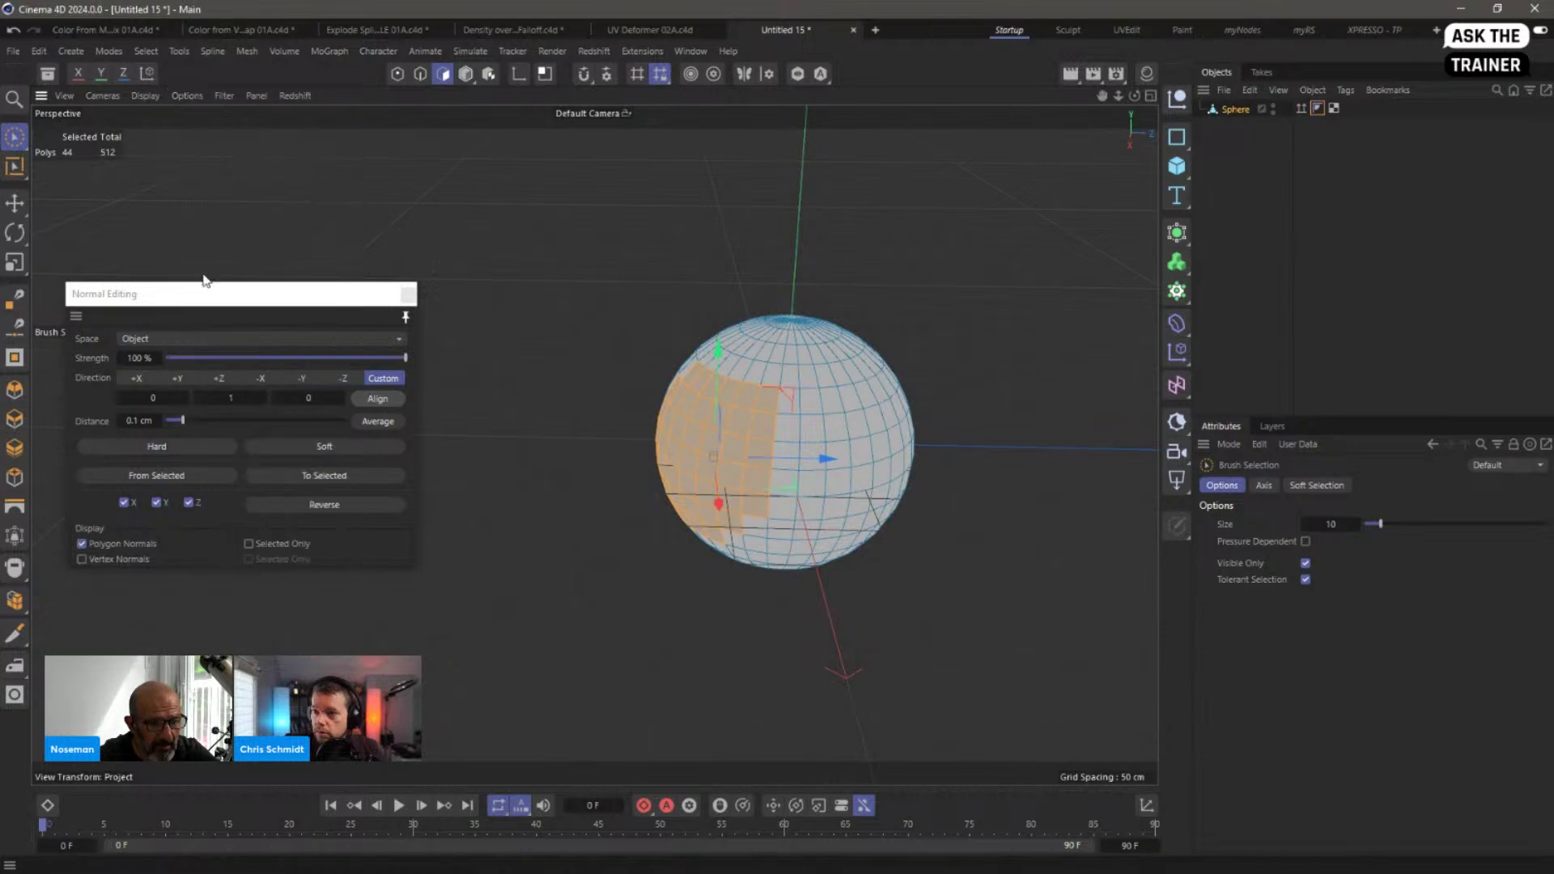
left_click(185, 97)
left_click(245, 524)
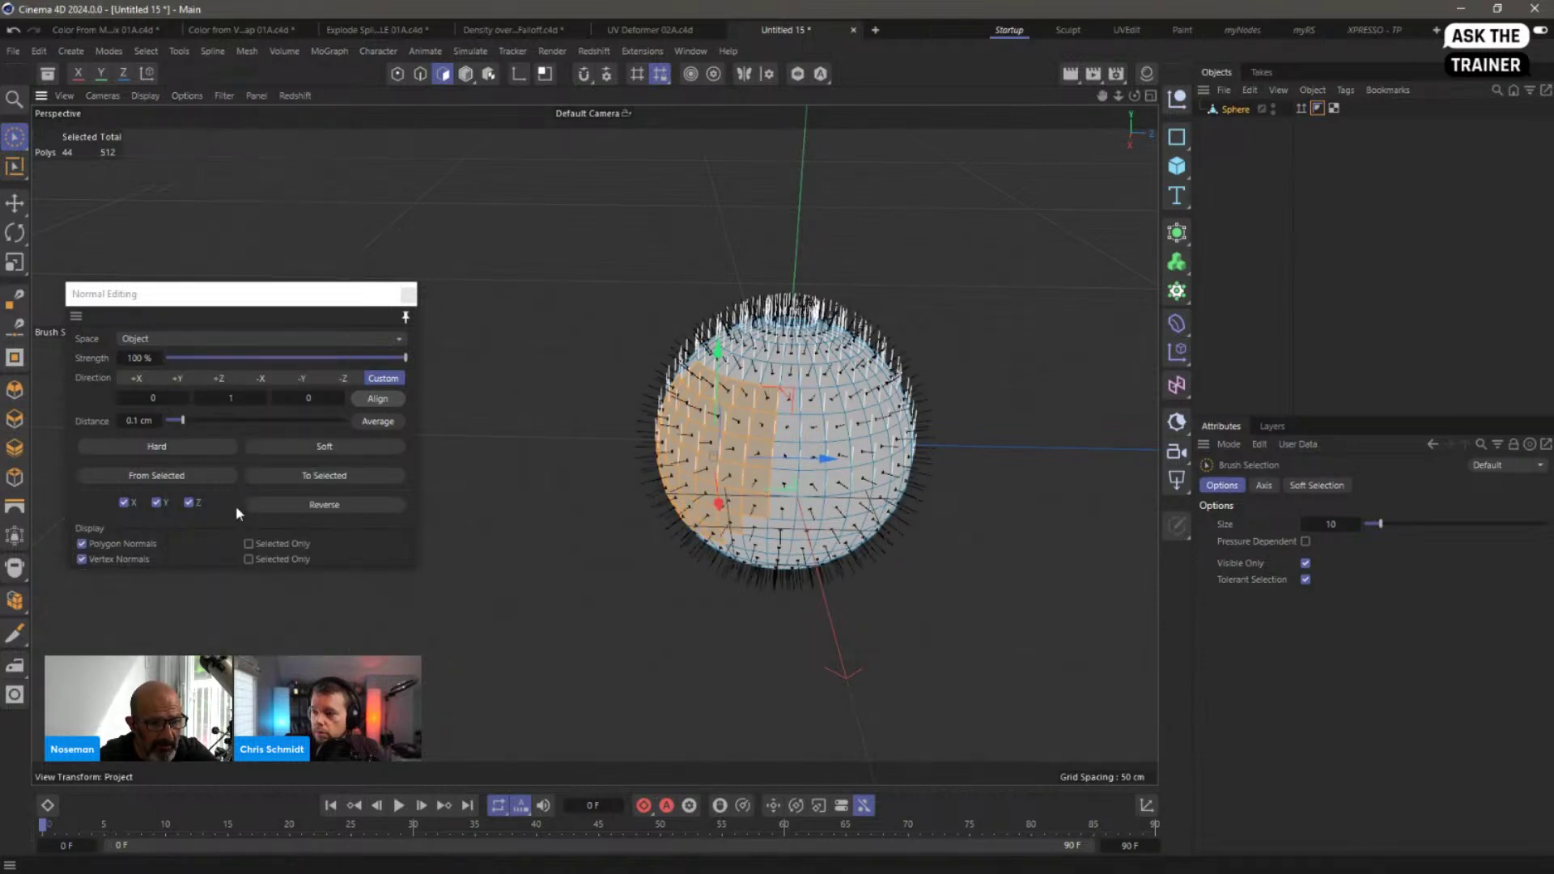
left_click_drag(810, 340, 802, 320, "alt")
right_click_drag(804, 336, 846, 384, "alt")
middle_click_drag(846, 385, 884, 407, "alt")
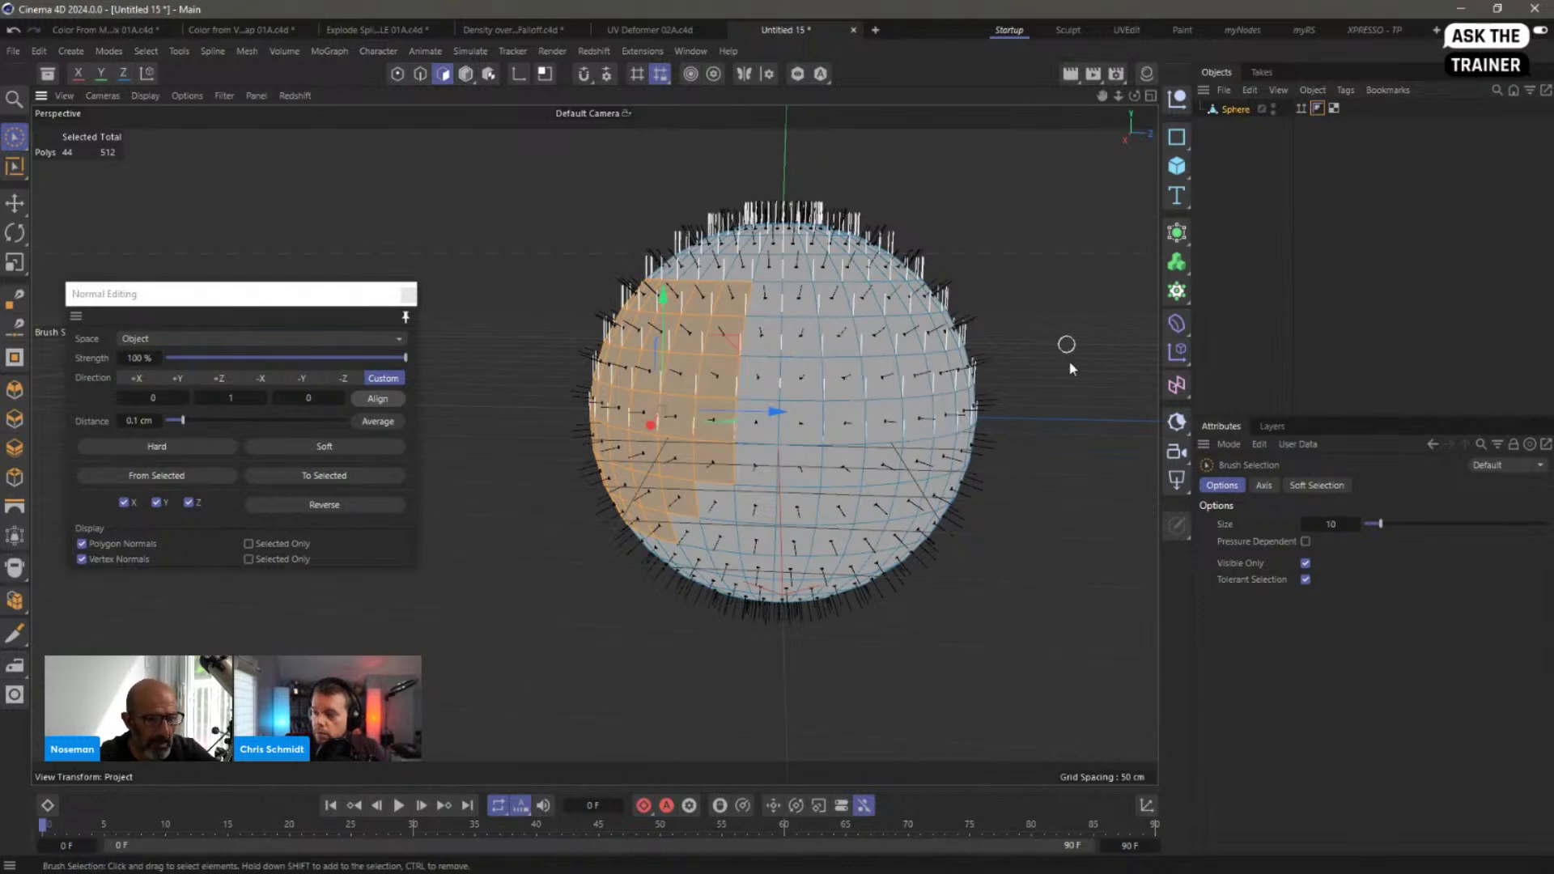
left_click(187, 96)
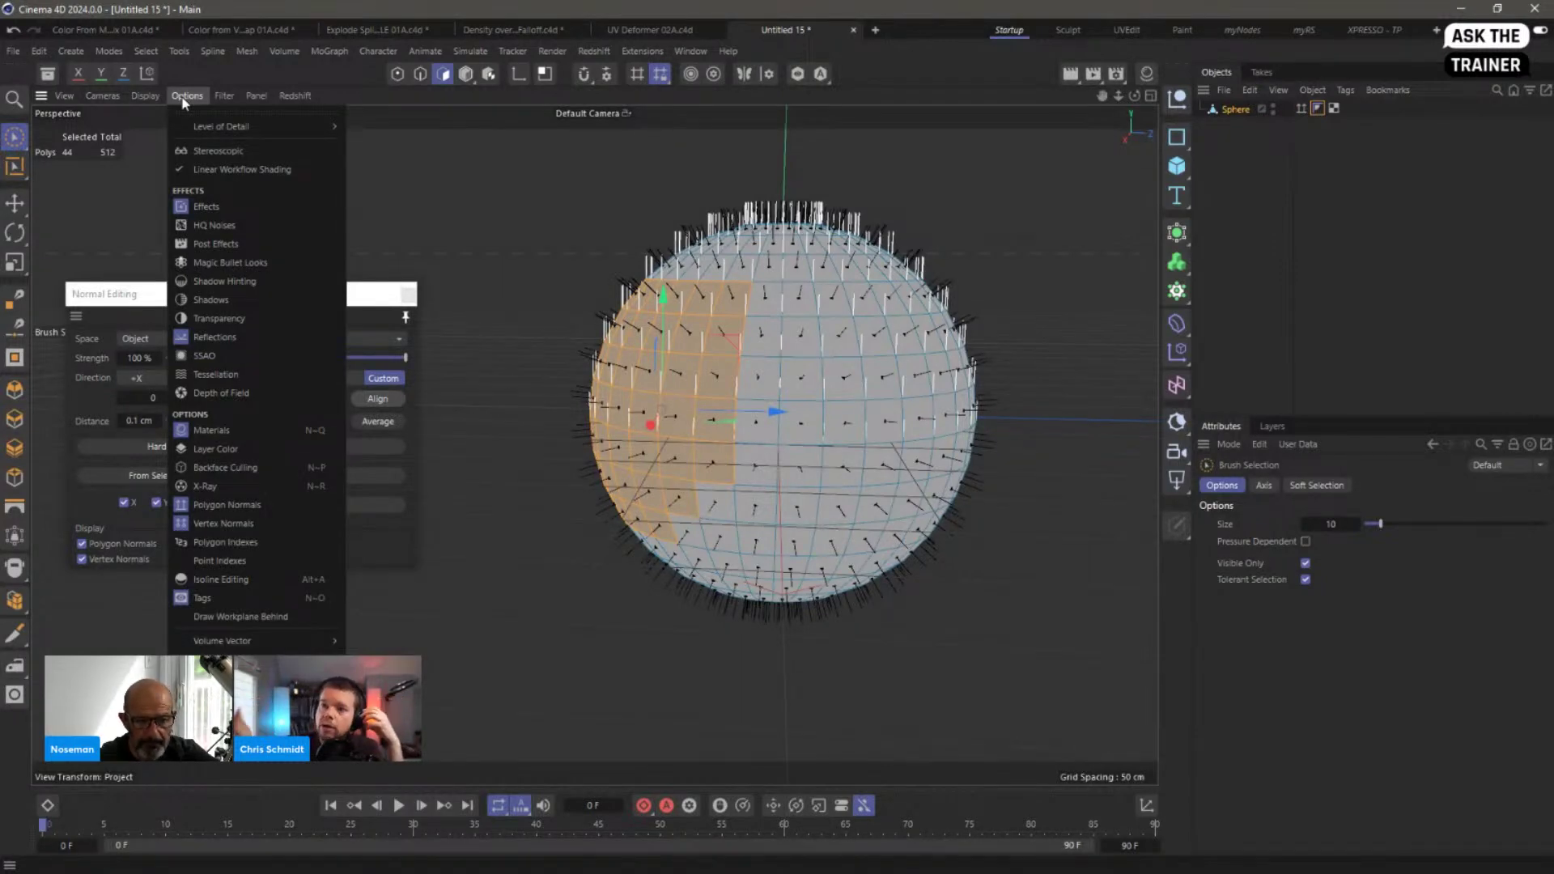
left_click(391, 134)
Step: Average the vertex normals of the brushed polygon patch with a distance of 0.1 cm
left_click_drag(549, 222, 674, 350, "alt")
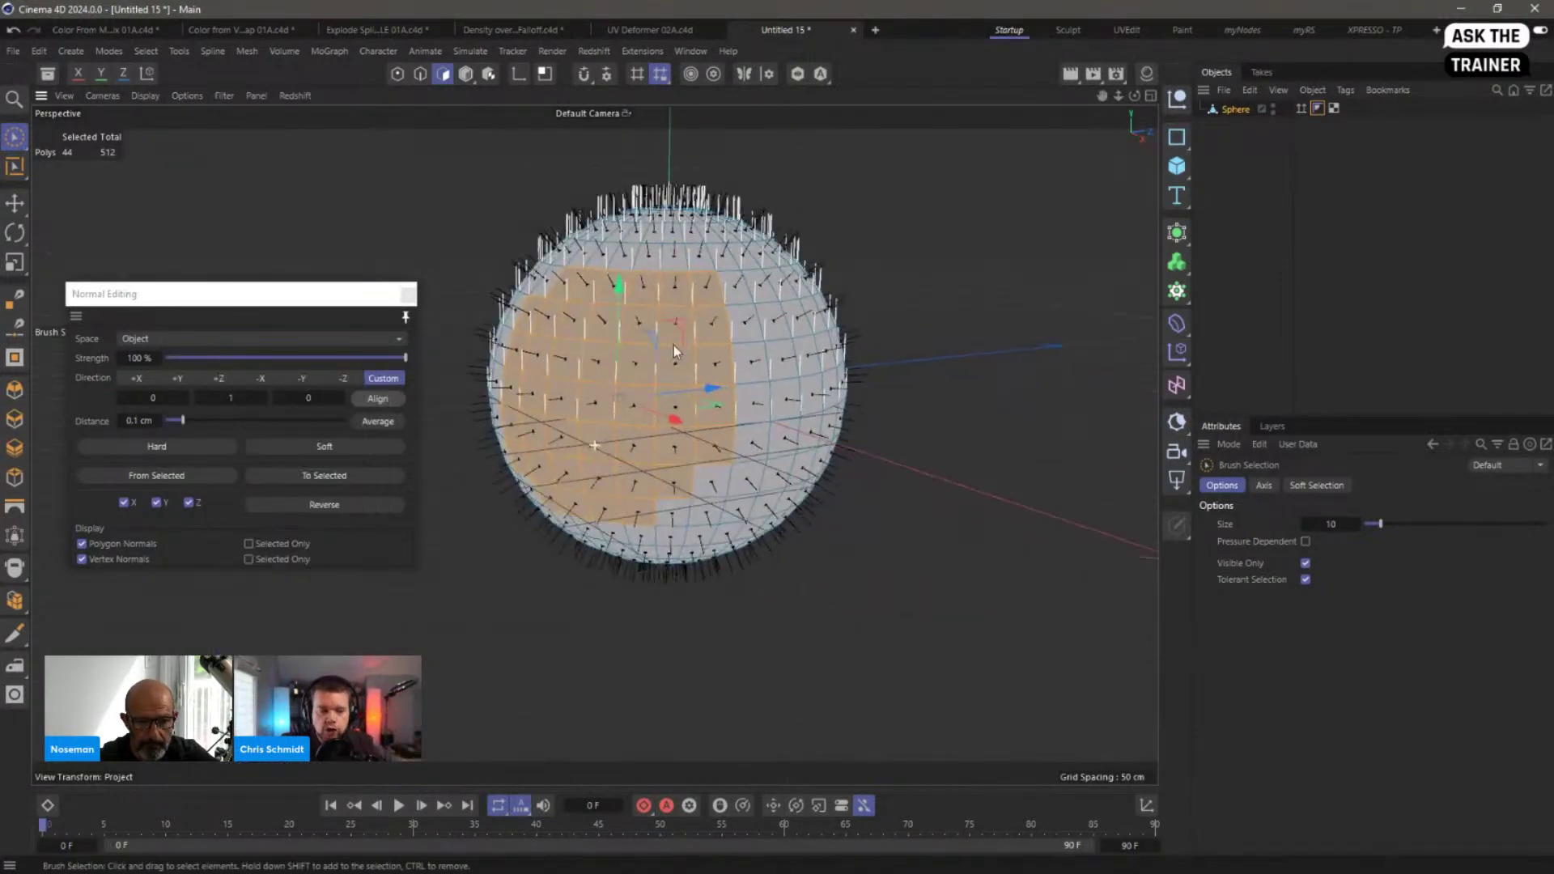
middle_click_drag(673, 351, 759, 356, "alt")
left_click(392, 425)
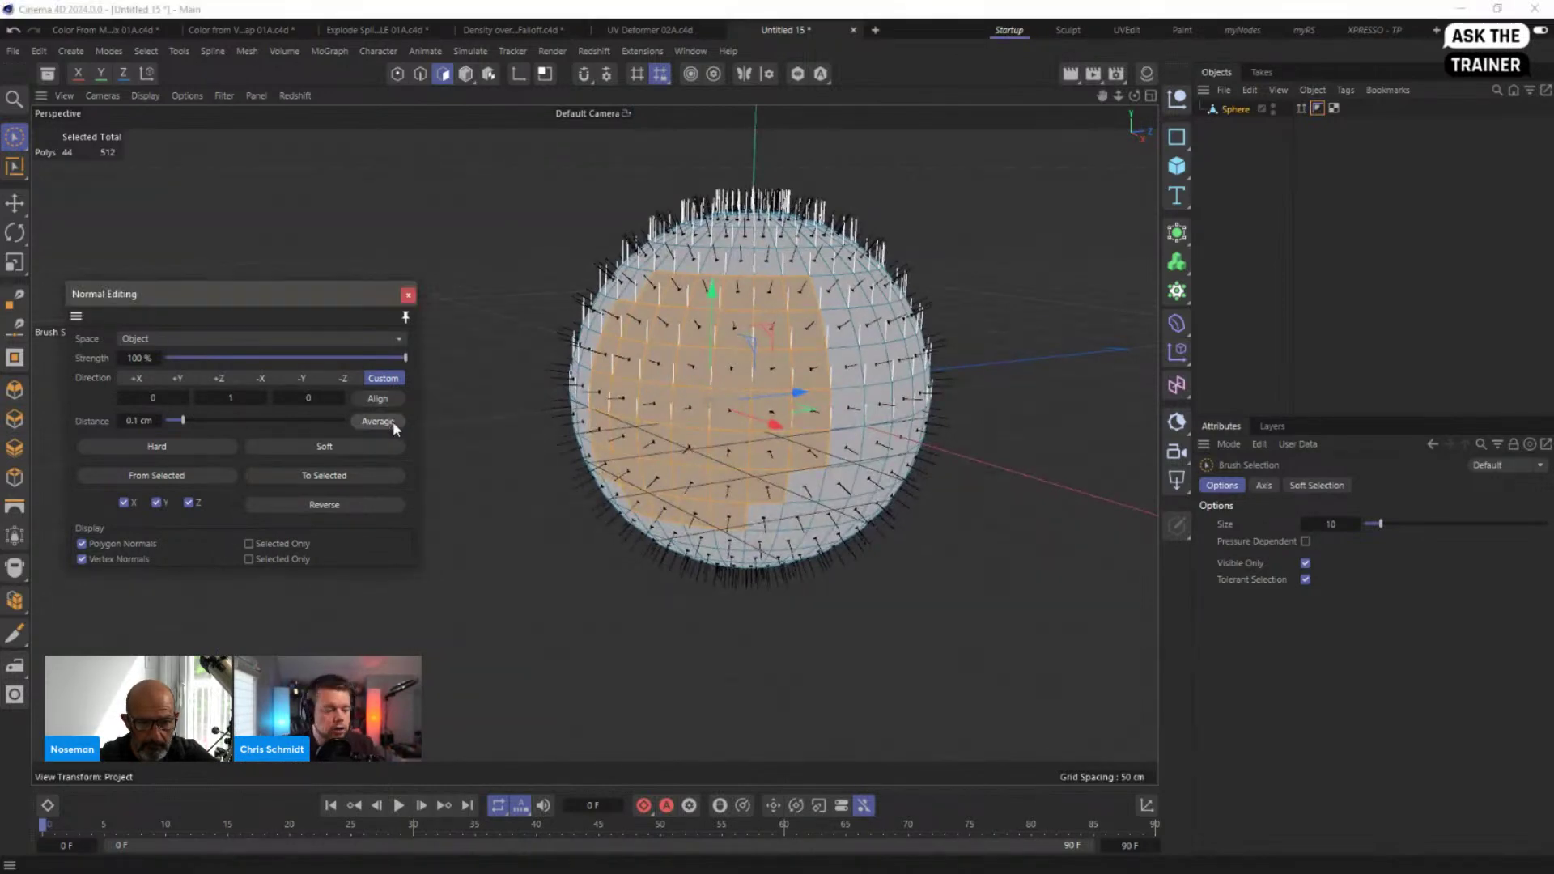
Step: Select all of the sphere's polygons, average their normals, and make the normals Soft
key("ctrl+a")
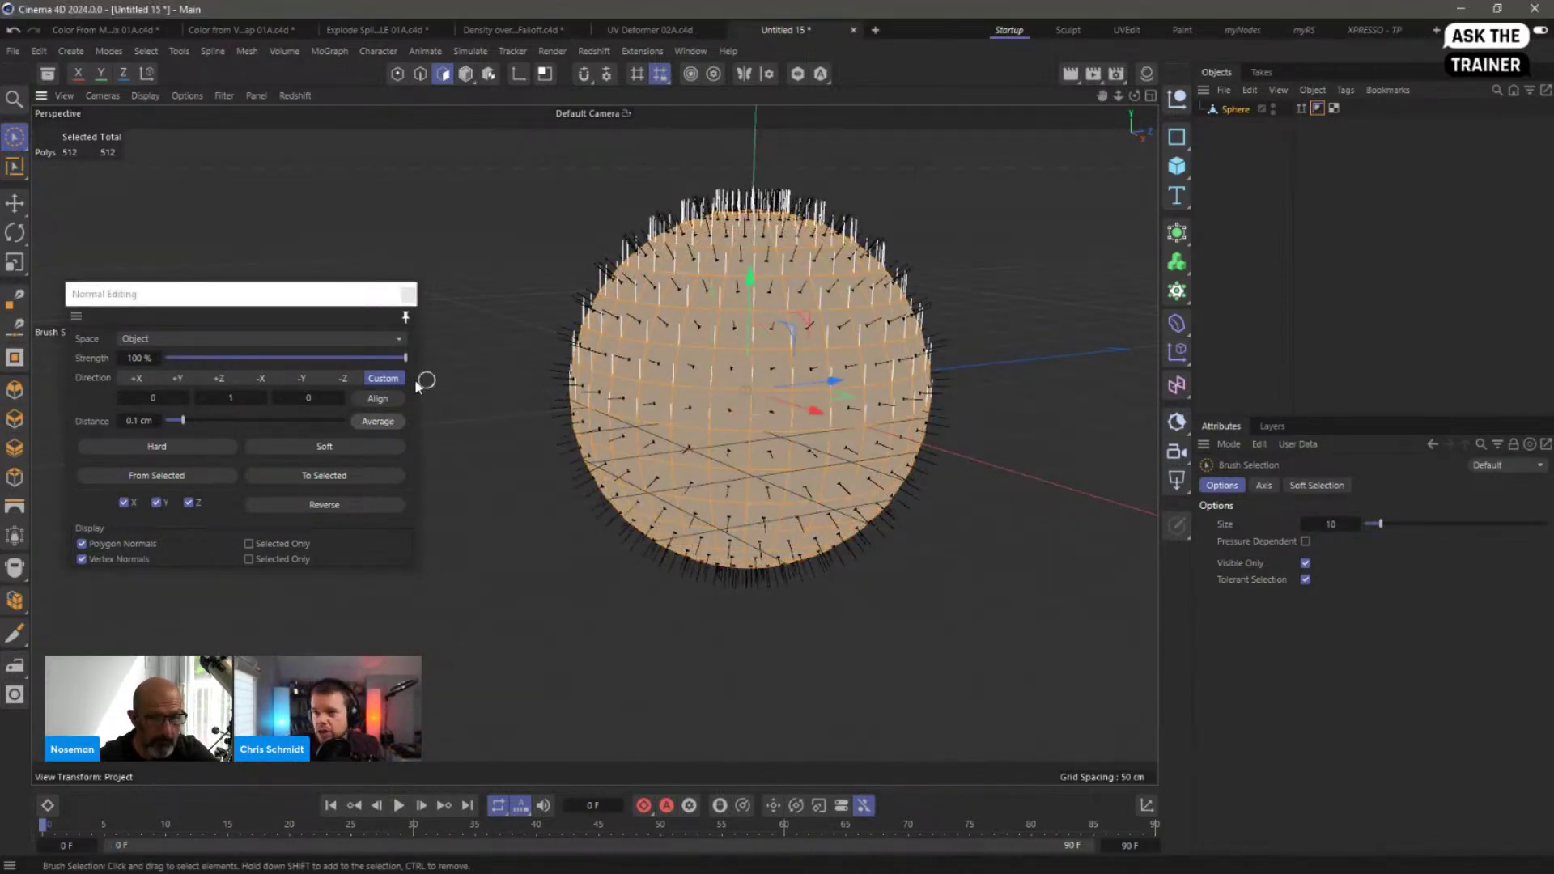
left_click(372, 425)
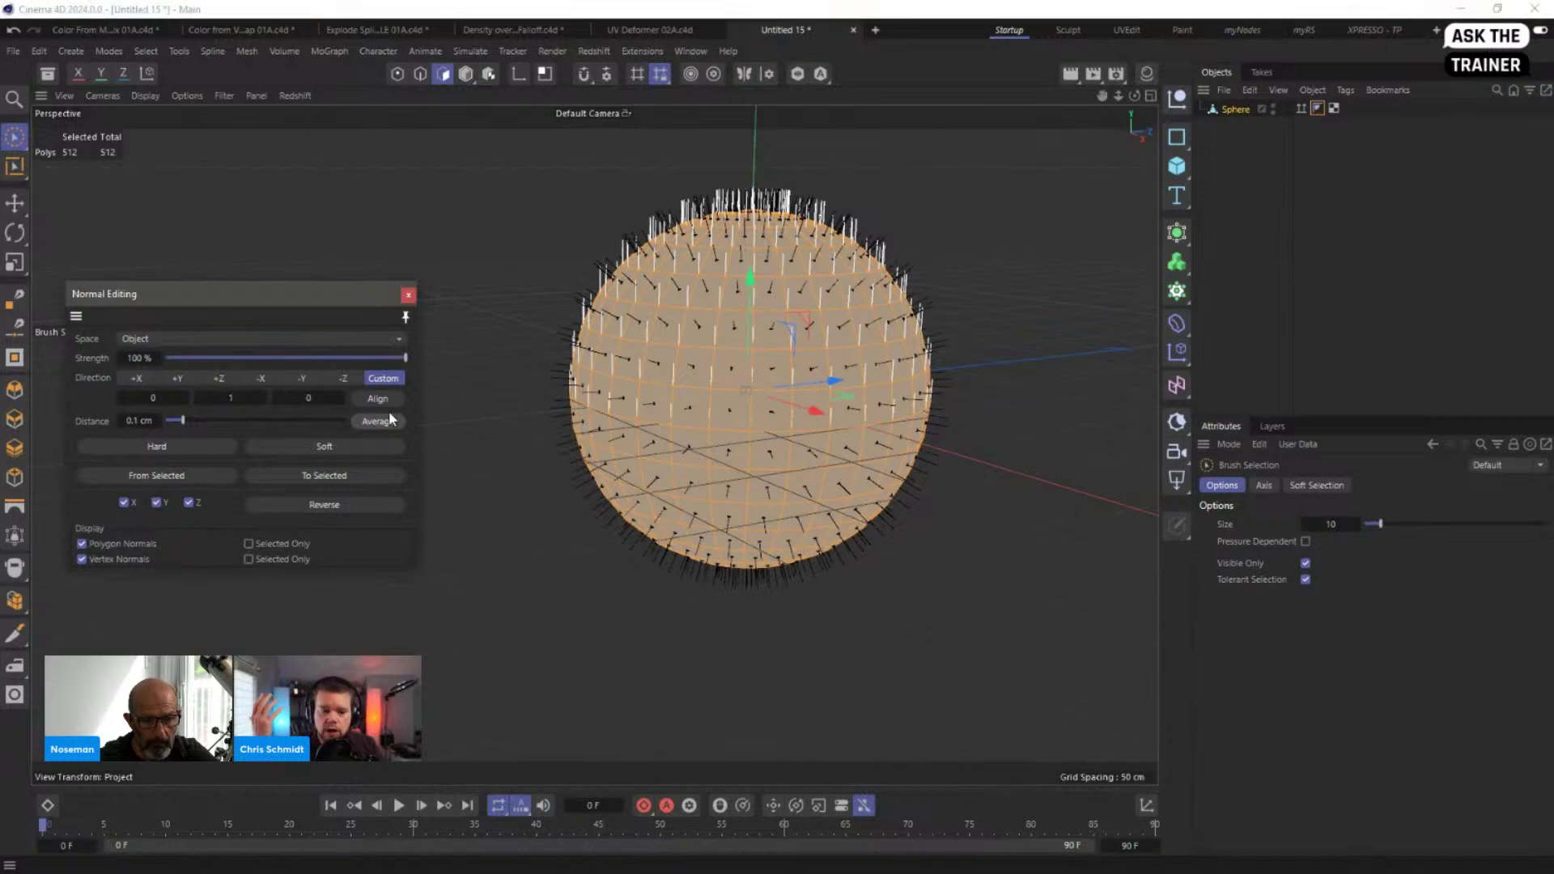
left_click(332, 446)
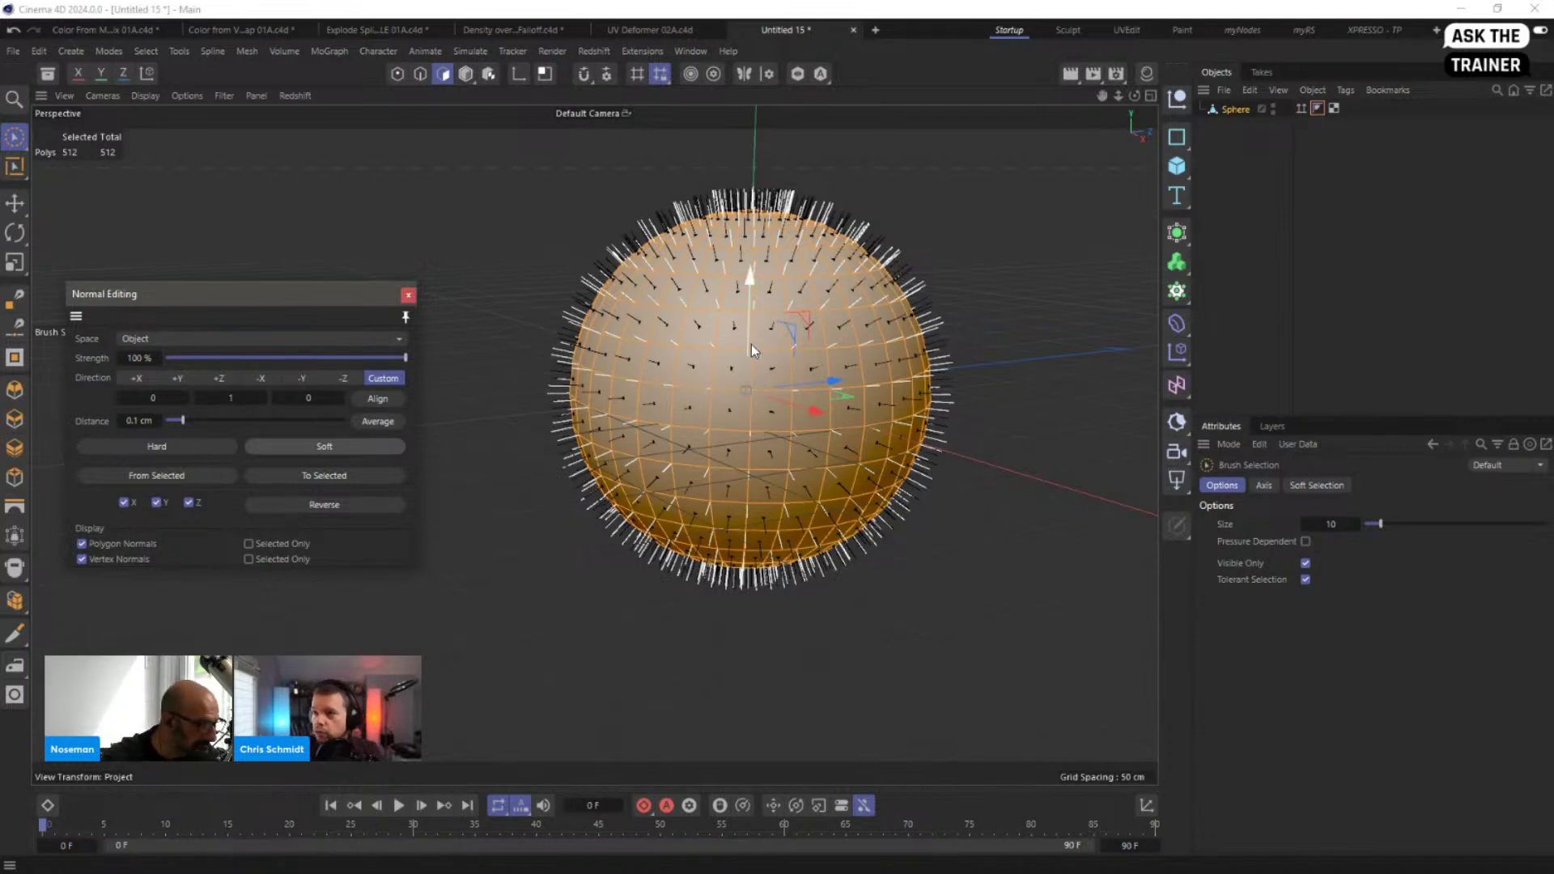
Step: Loop-select three adjacent horizontal polygon rings on the sphere's upper half and align their normals to the custom direction 0, 1, 0
key("u")
key("l")
left_click_drag(755, 342, 756, 279)
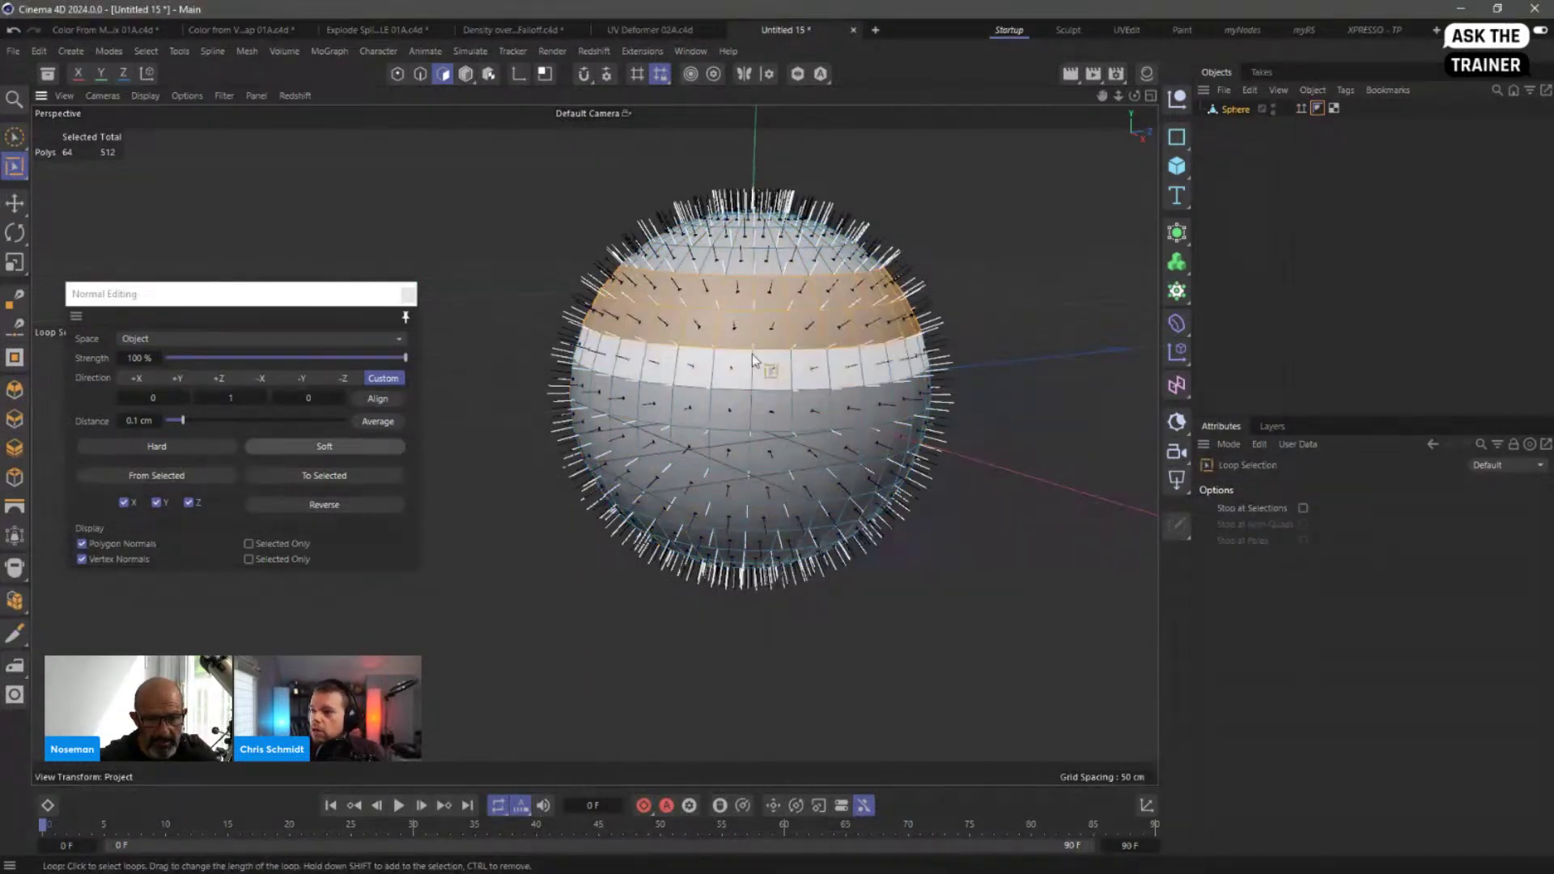
left_click(390, 400)
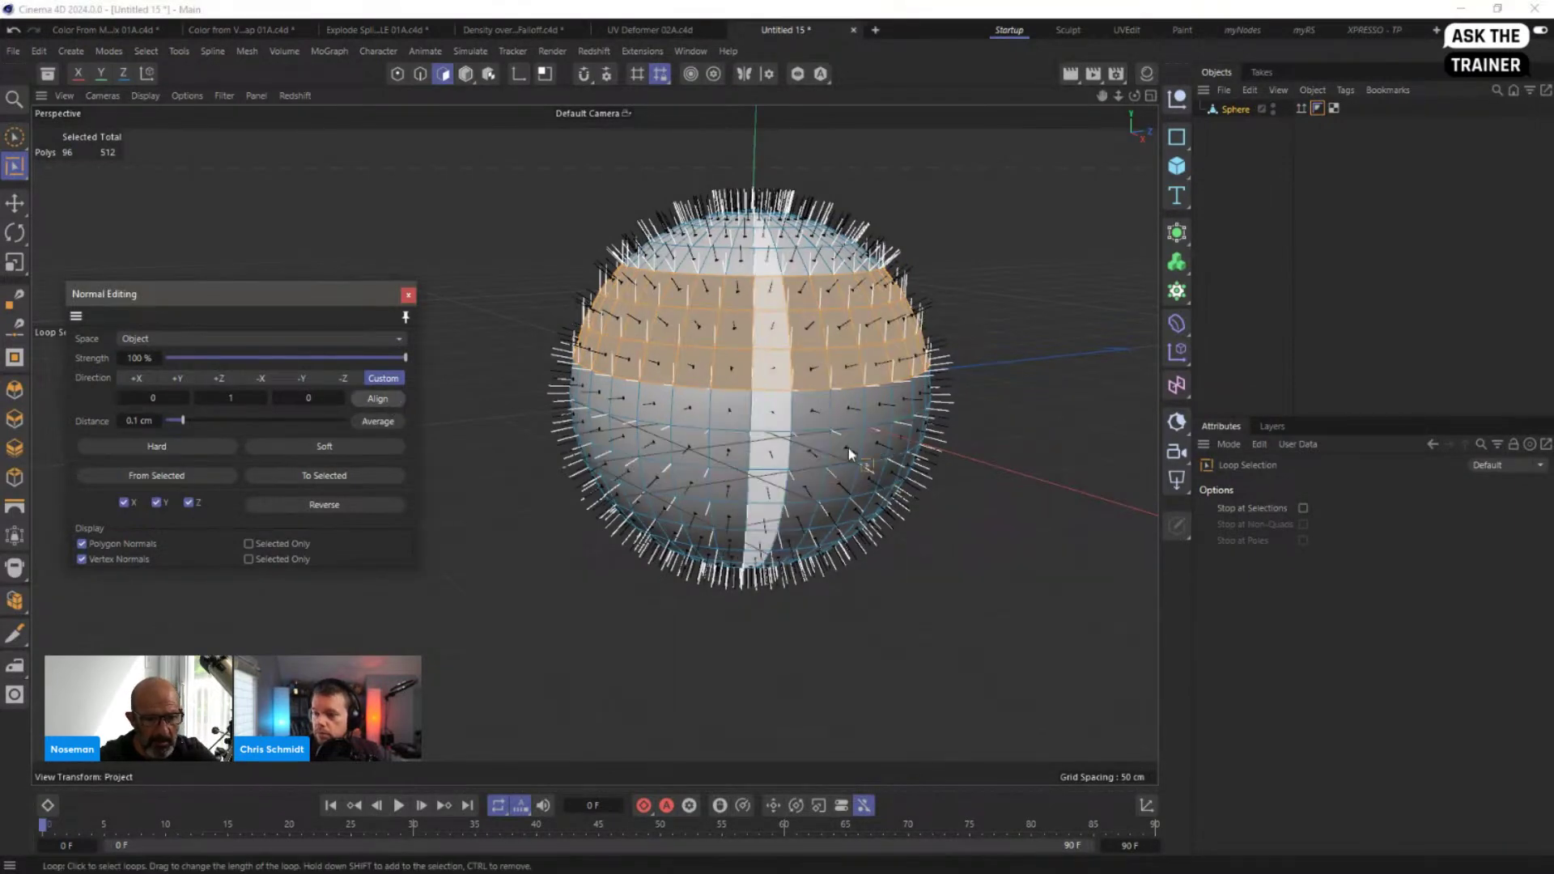
Step: Deselect the sphere and examine the shading of the aligned band from above without the wireframe
left_click(1296, 231)
left_click(146, 96)
left_click(187, 145)
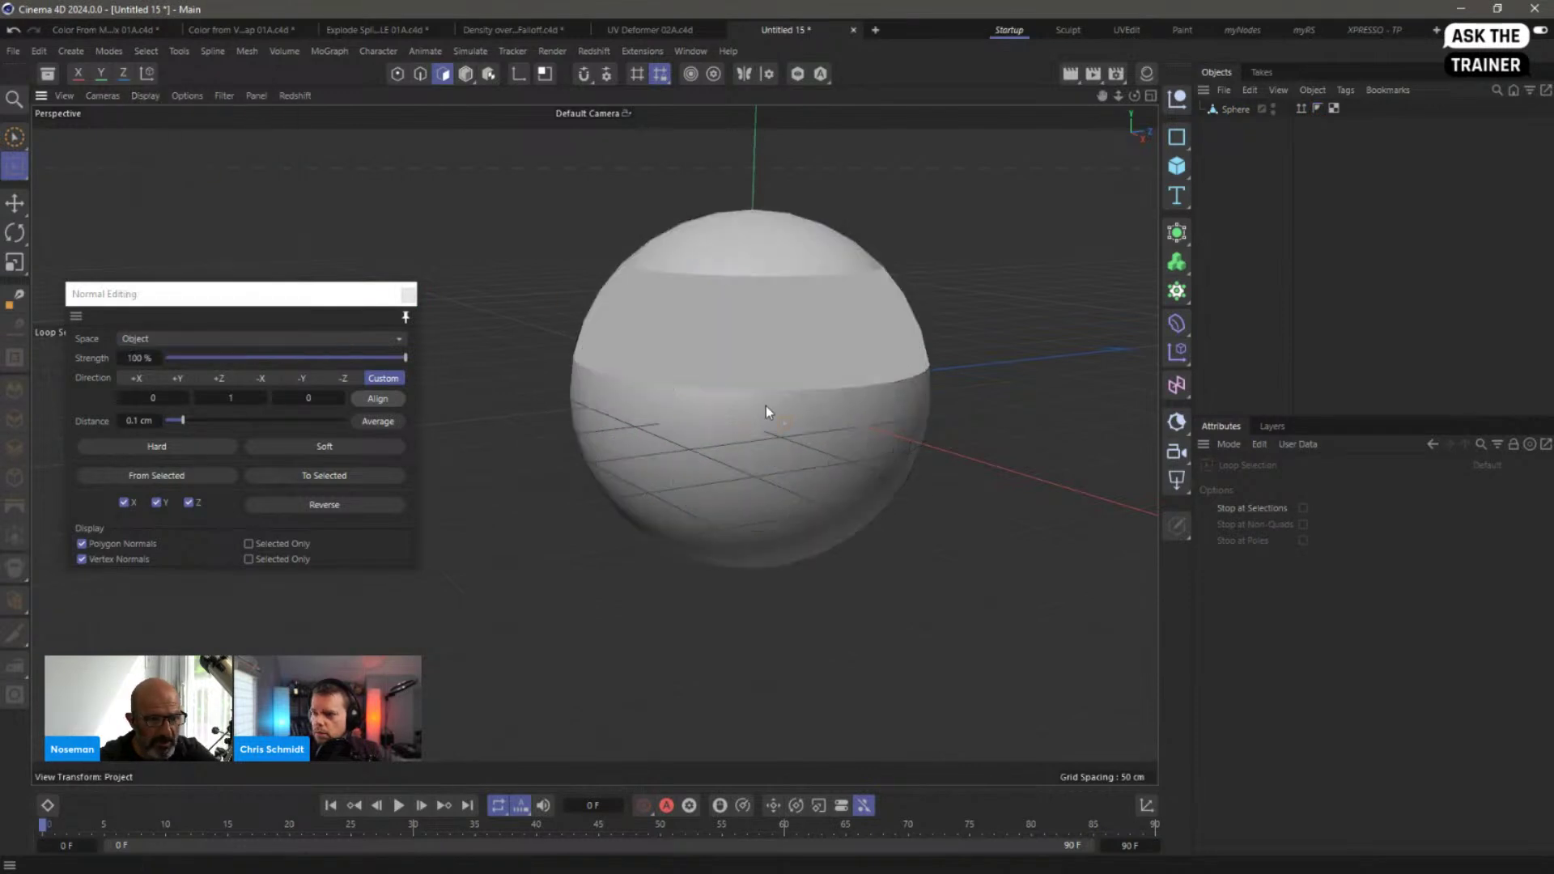
mouse_move(766, 406)
left_mouse_down("alt")
mouse_move(858, 497)
mouse_move(727, 398)
mouse_move(767, 307)
mouse_move(871, 421)
mouse_move(808, 476)
mouse_move(757, 283)
mouse_move(604, 388)
mouse_move(785, 420)
mouse_move(764, 353)
mouse_move(718, 400)
mouse_move(765, 429)
left_mouse_up("alt")
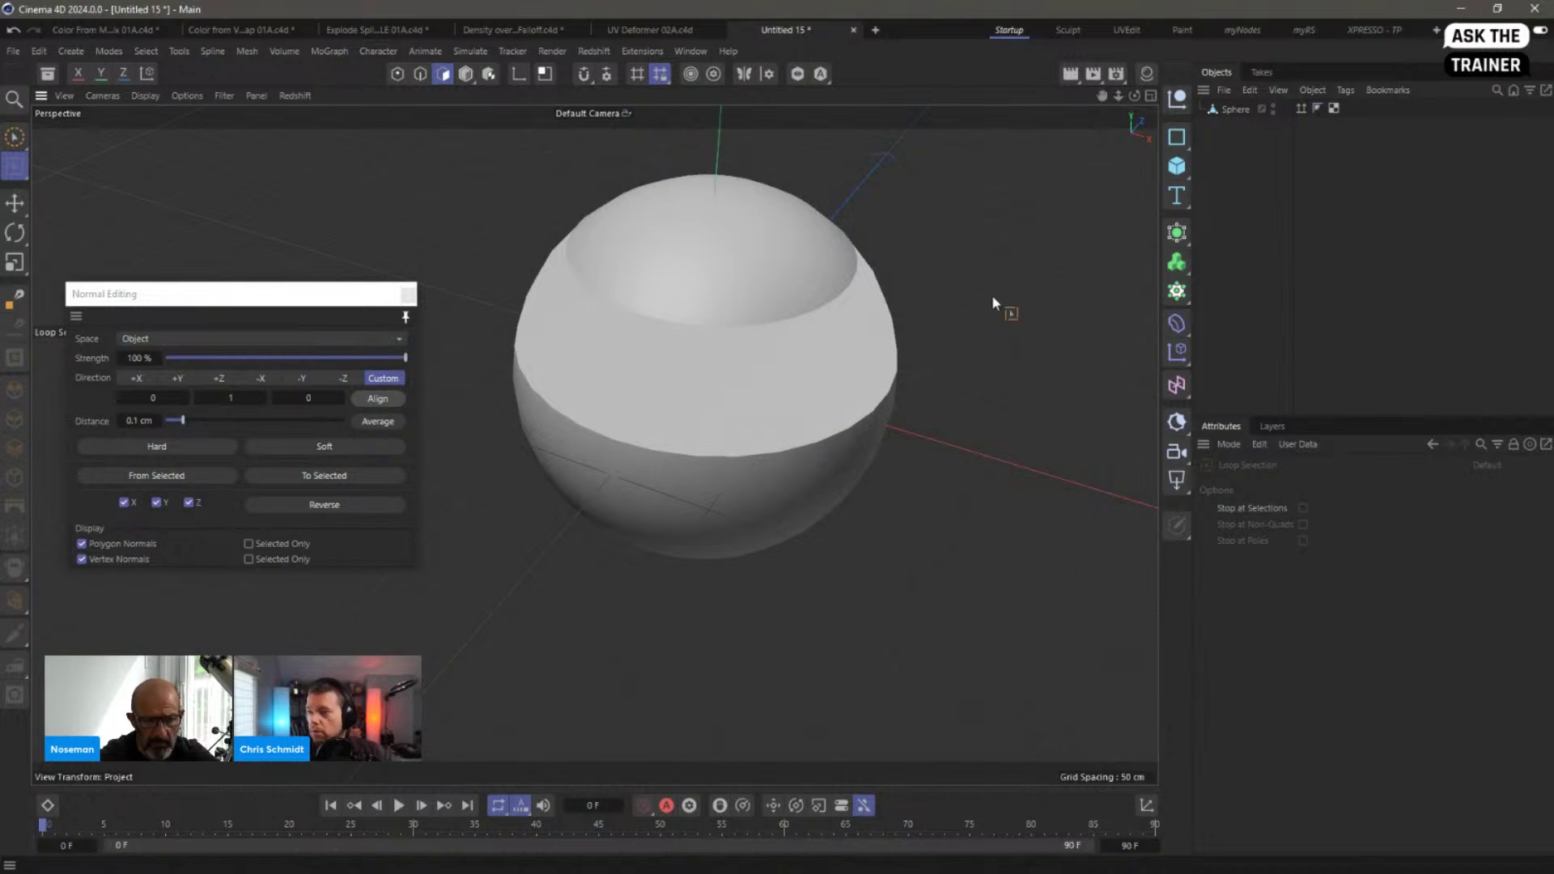
Step: Reselect the sphere and turn on the viewport display of polygon indexes and point indexes
left_click(1237, 108)
left_click(187, 96)
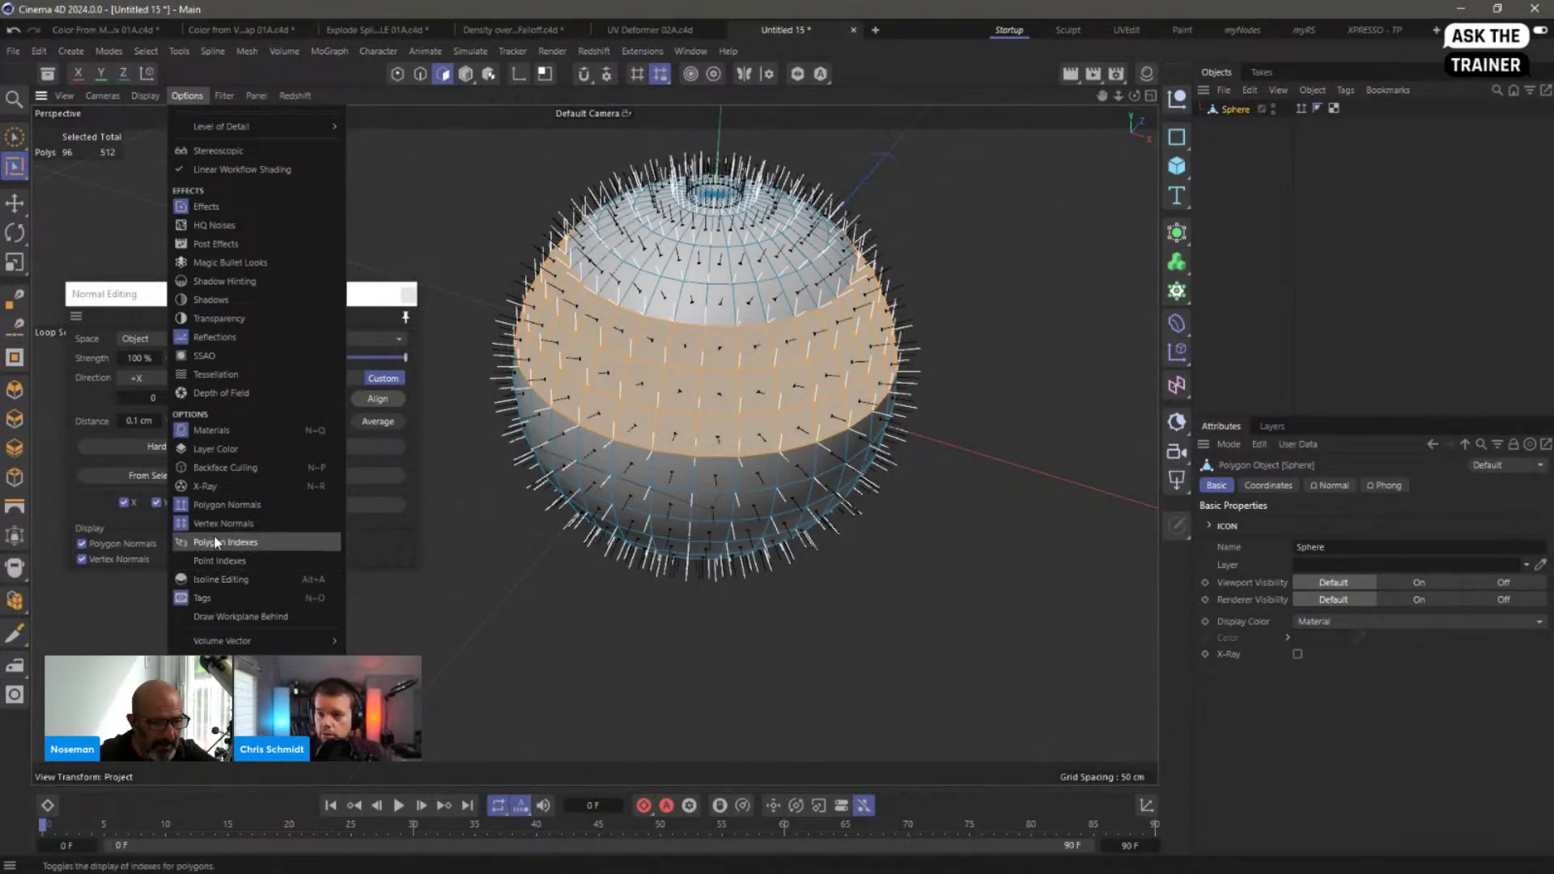
left_click(243, 543)
scroll(685, 431, "up", 5)
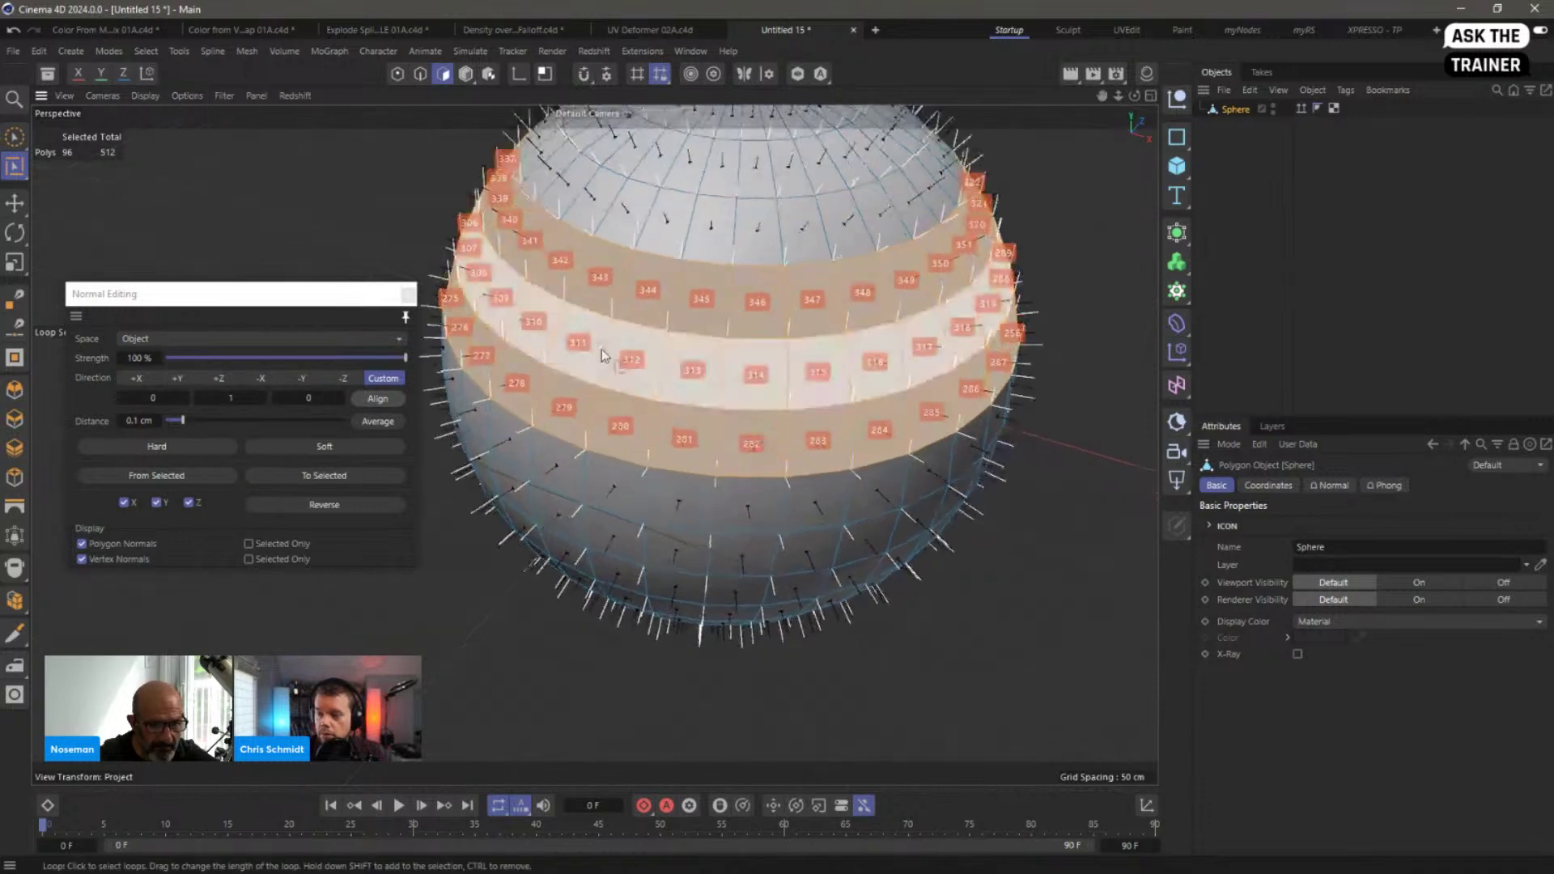
left_click(224, 96)
mouse_move(183, 98)
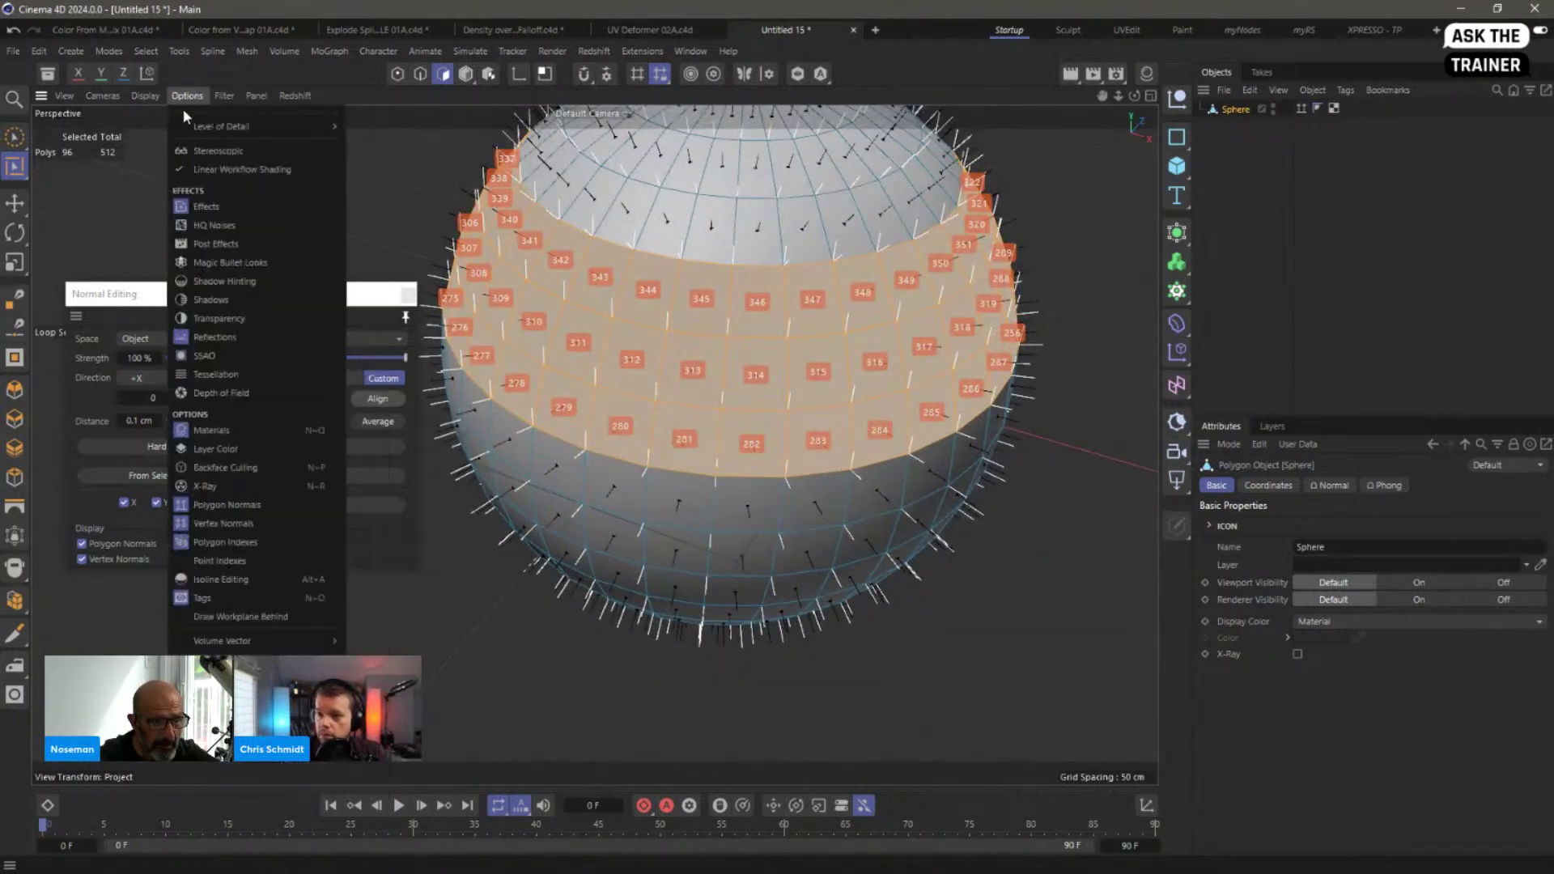
left_click(241, 561)
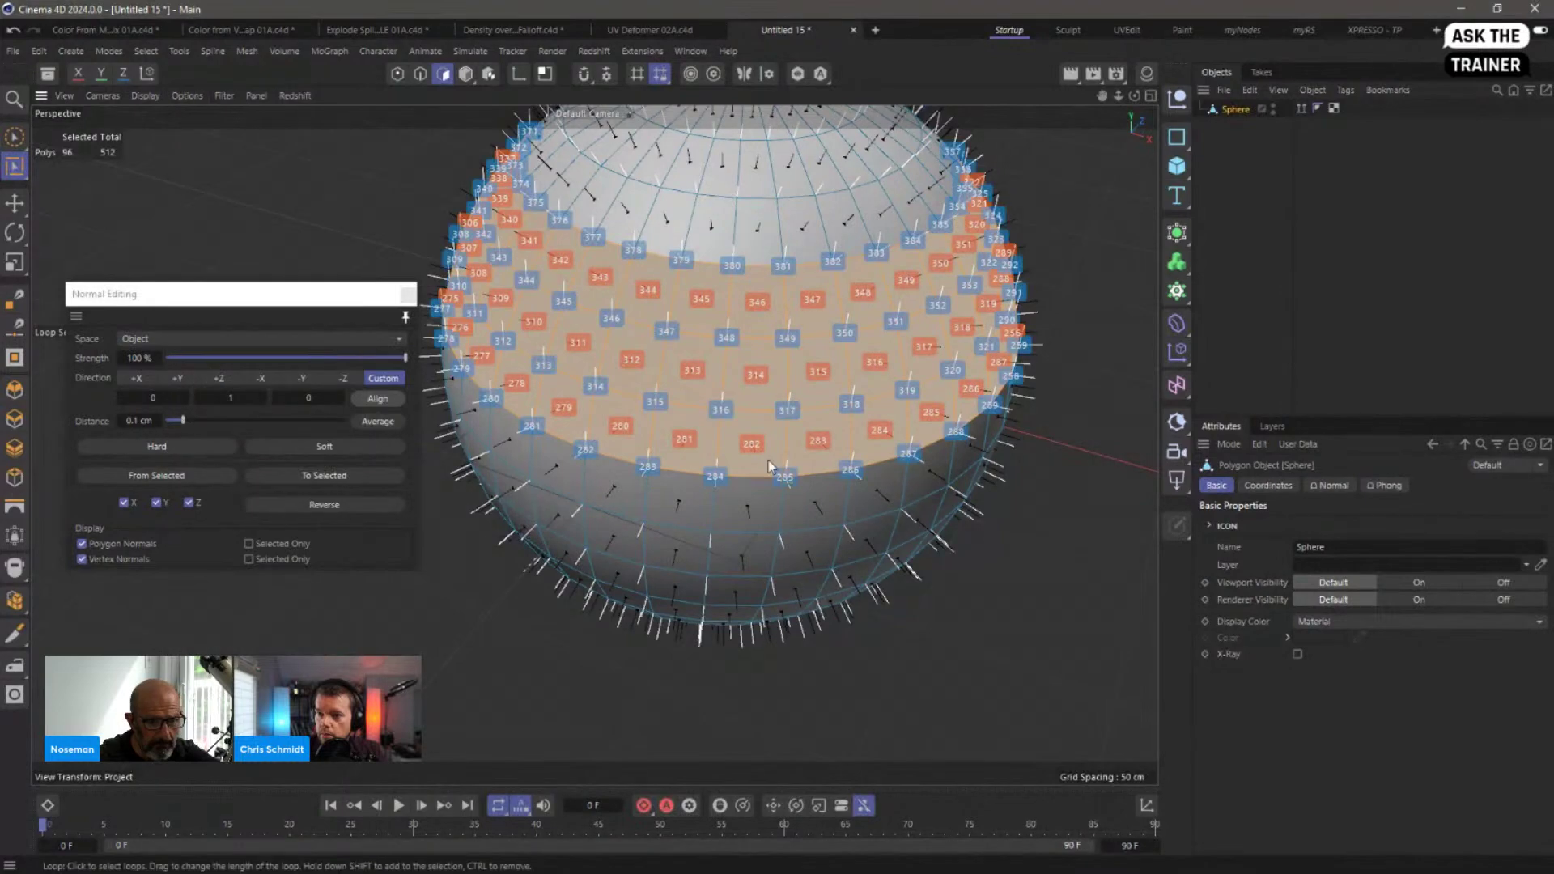
scroll(860, 512, "up", 4)
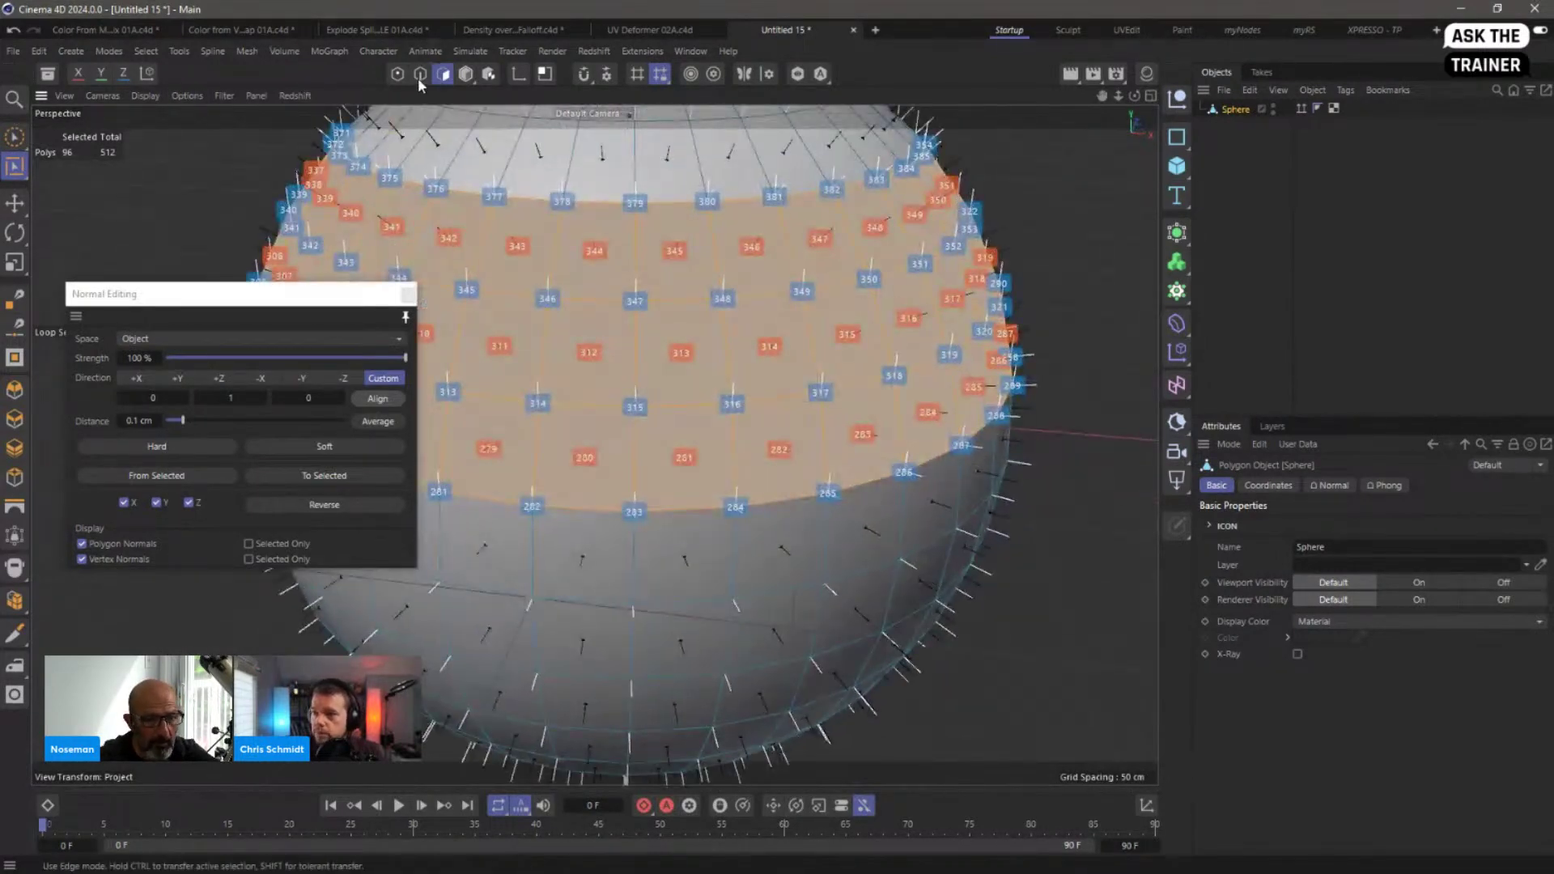
Step: Compare the sphere's index labels in point mode and polygon mode, finishing in point mode
left_click(398, 74)
middle_click_drag(657, 417, 795, 384, "alt")
left_click_drag(794, 384, 764, 354, "alt")
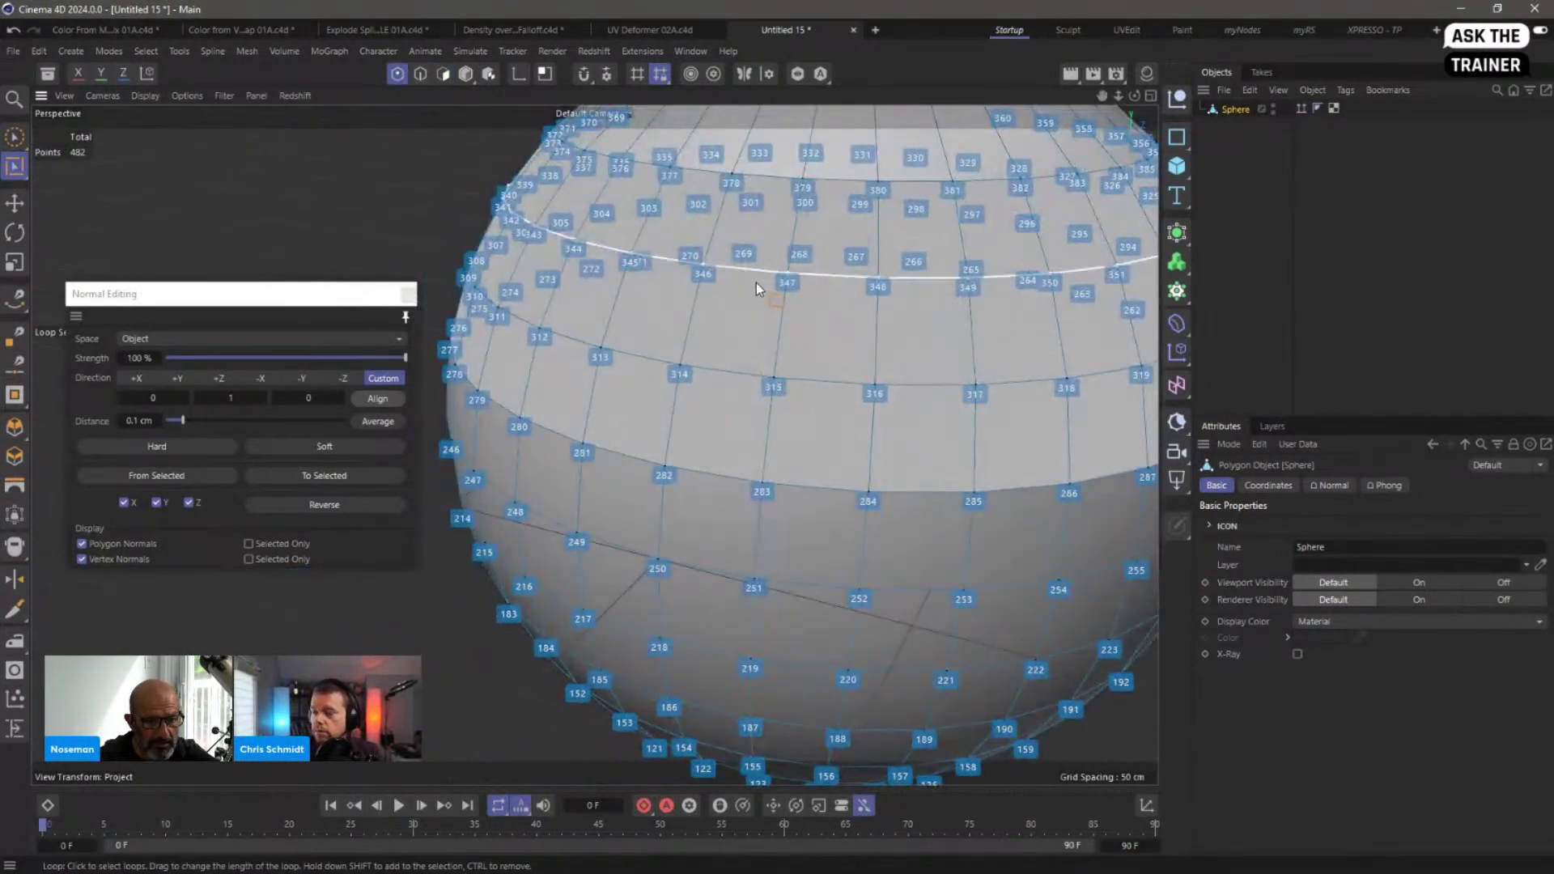
left_click(445, 75)
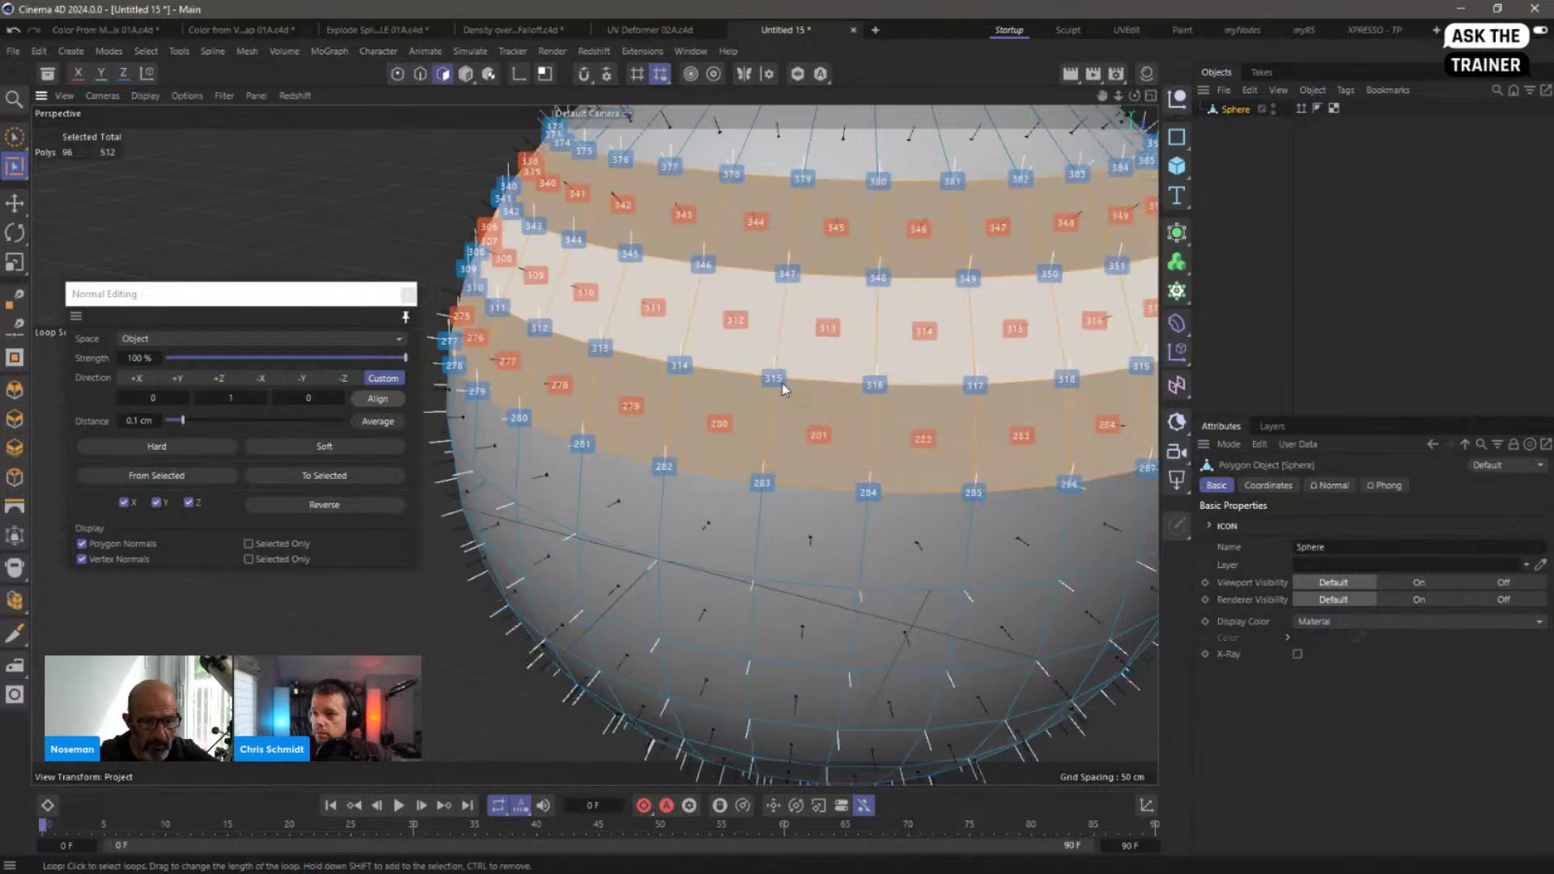
middle_click_drag(808, 437, 788, 442, "alt")
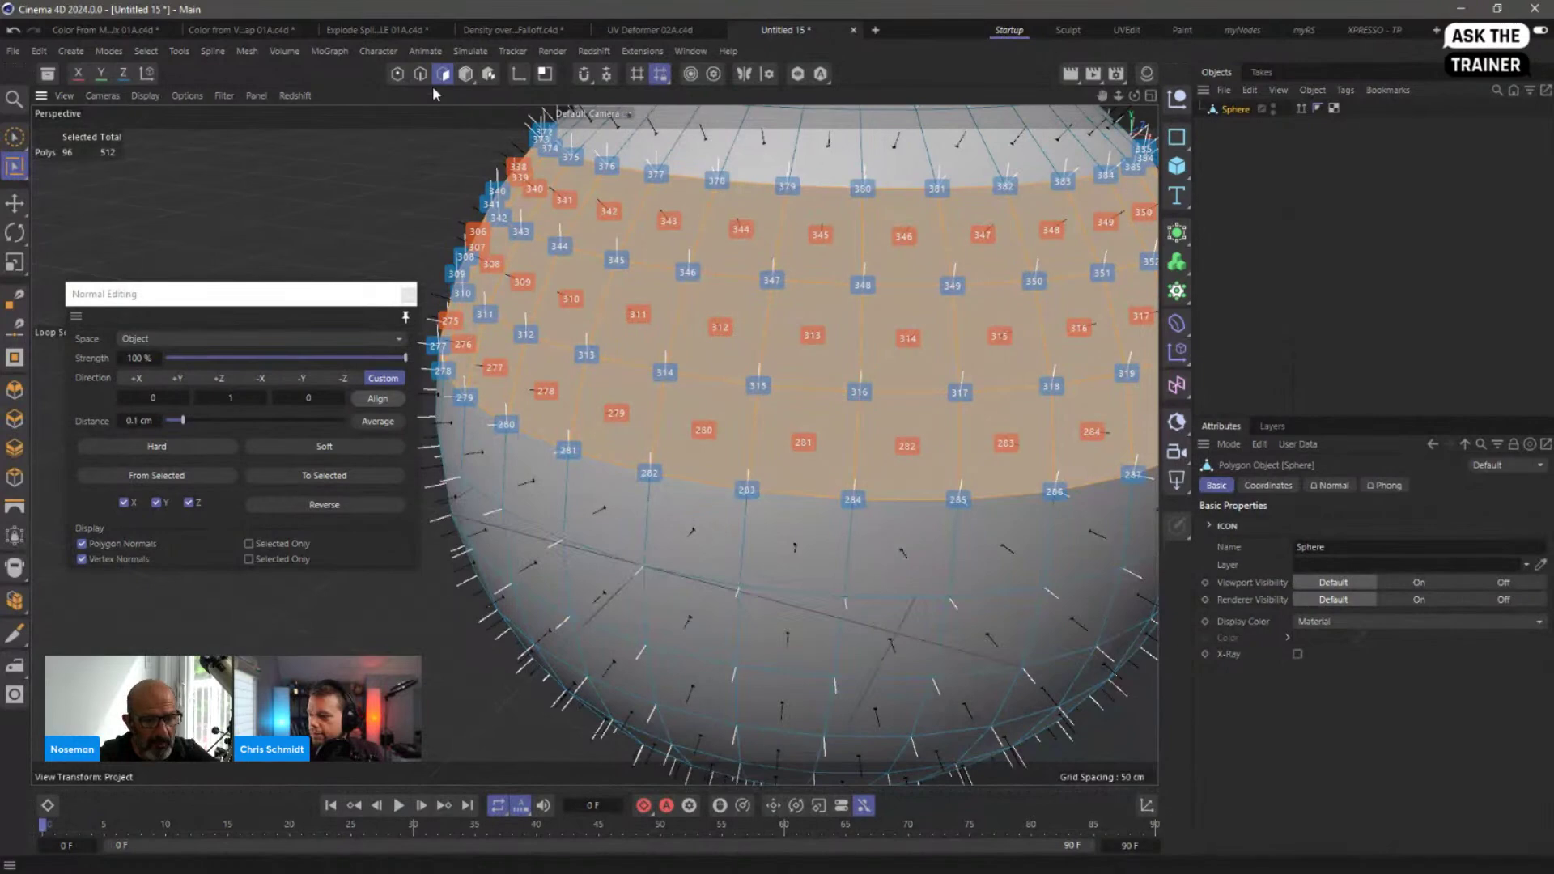
left_click(398, 74)
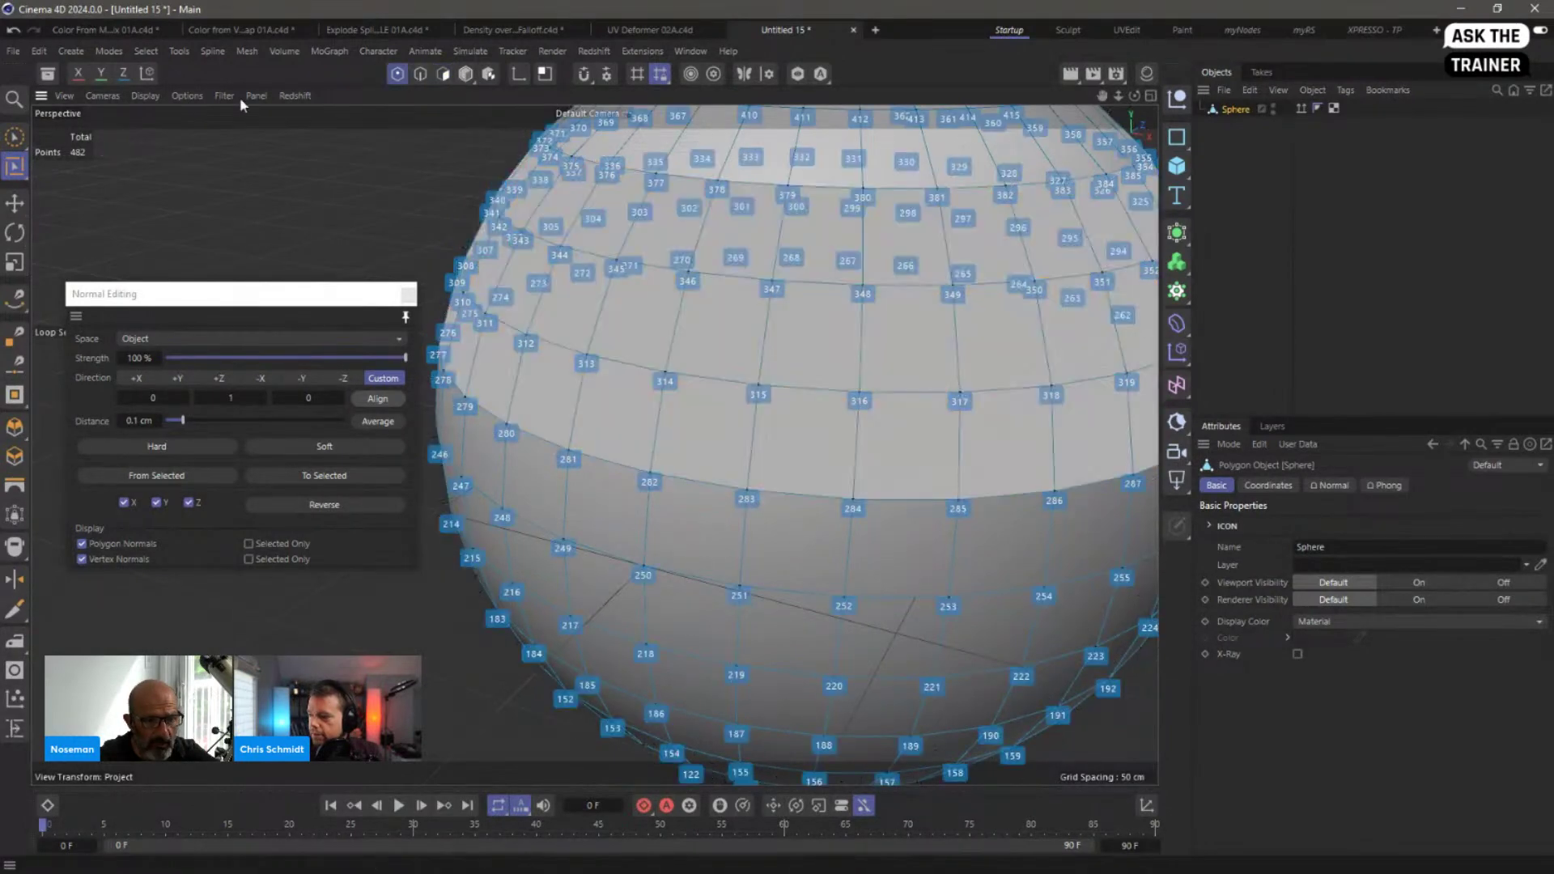
Step: Use Brush Selection to pick point 249 below the aligned band and point 283 on its lower edge, isolating each index label
left_click(22, 143)
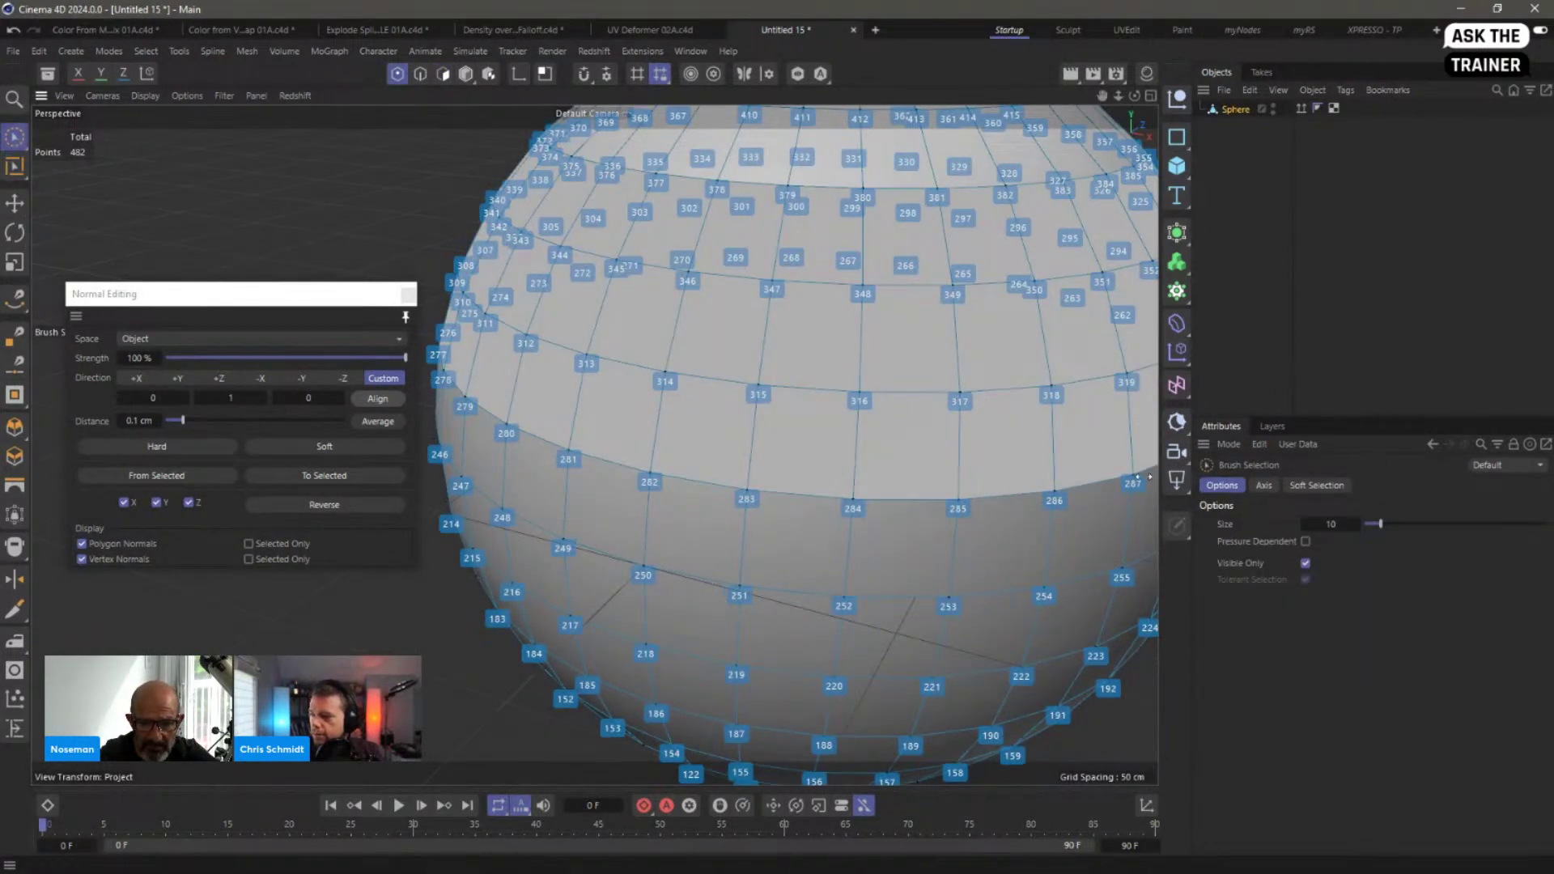
left_click(571, 532)
right_click_drag(591, 587, 722, 566, "alt")
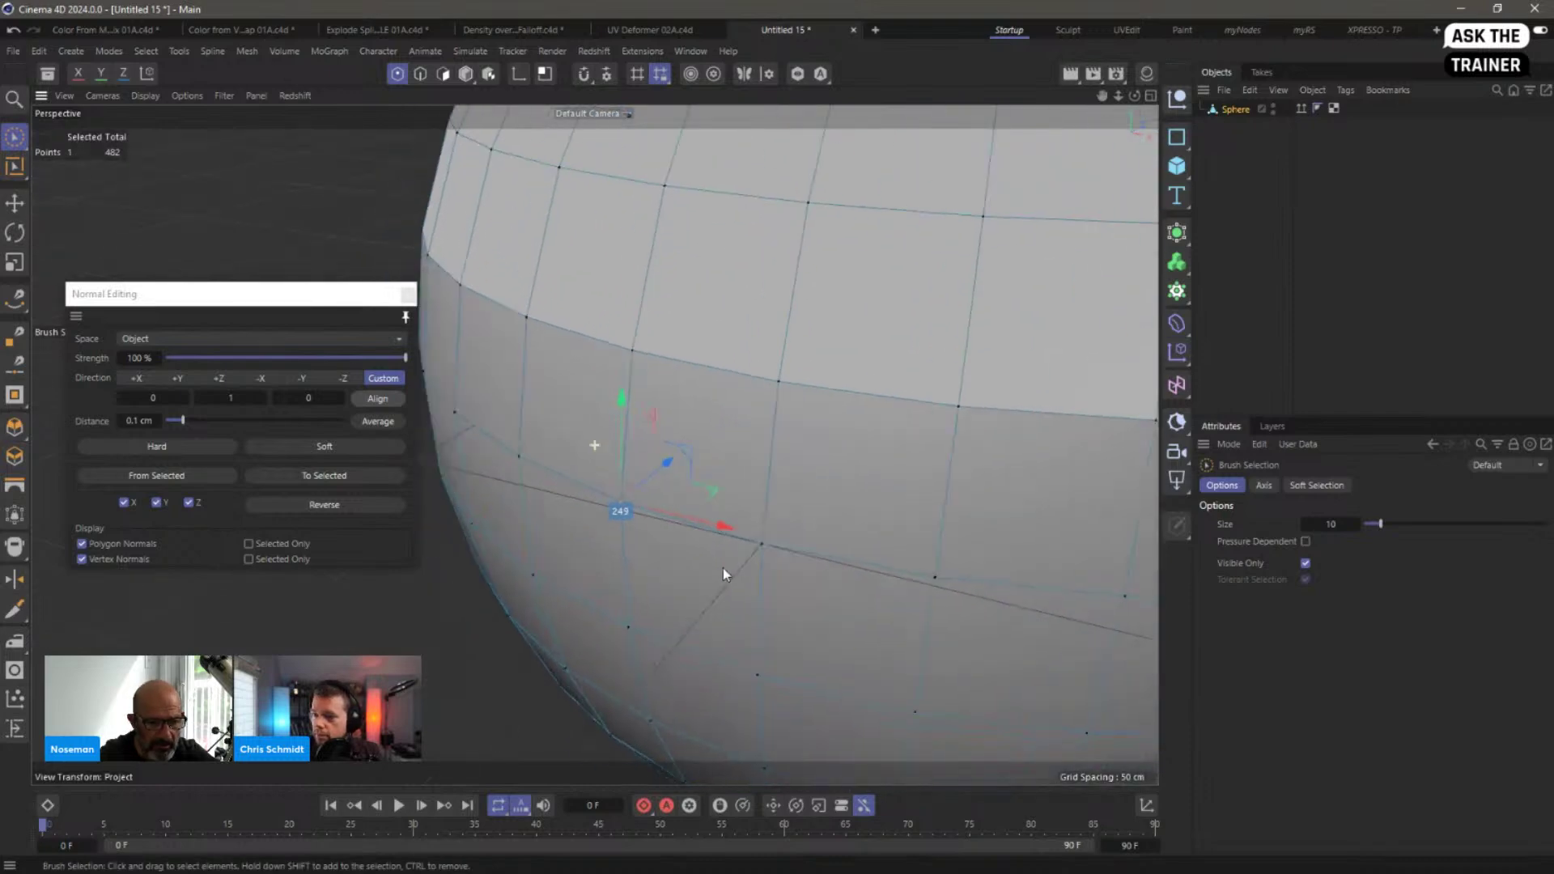
left_click_drag(772, 542, 739, 442, "alt")
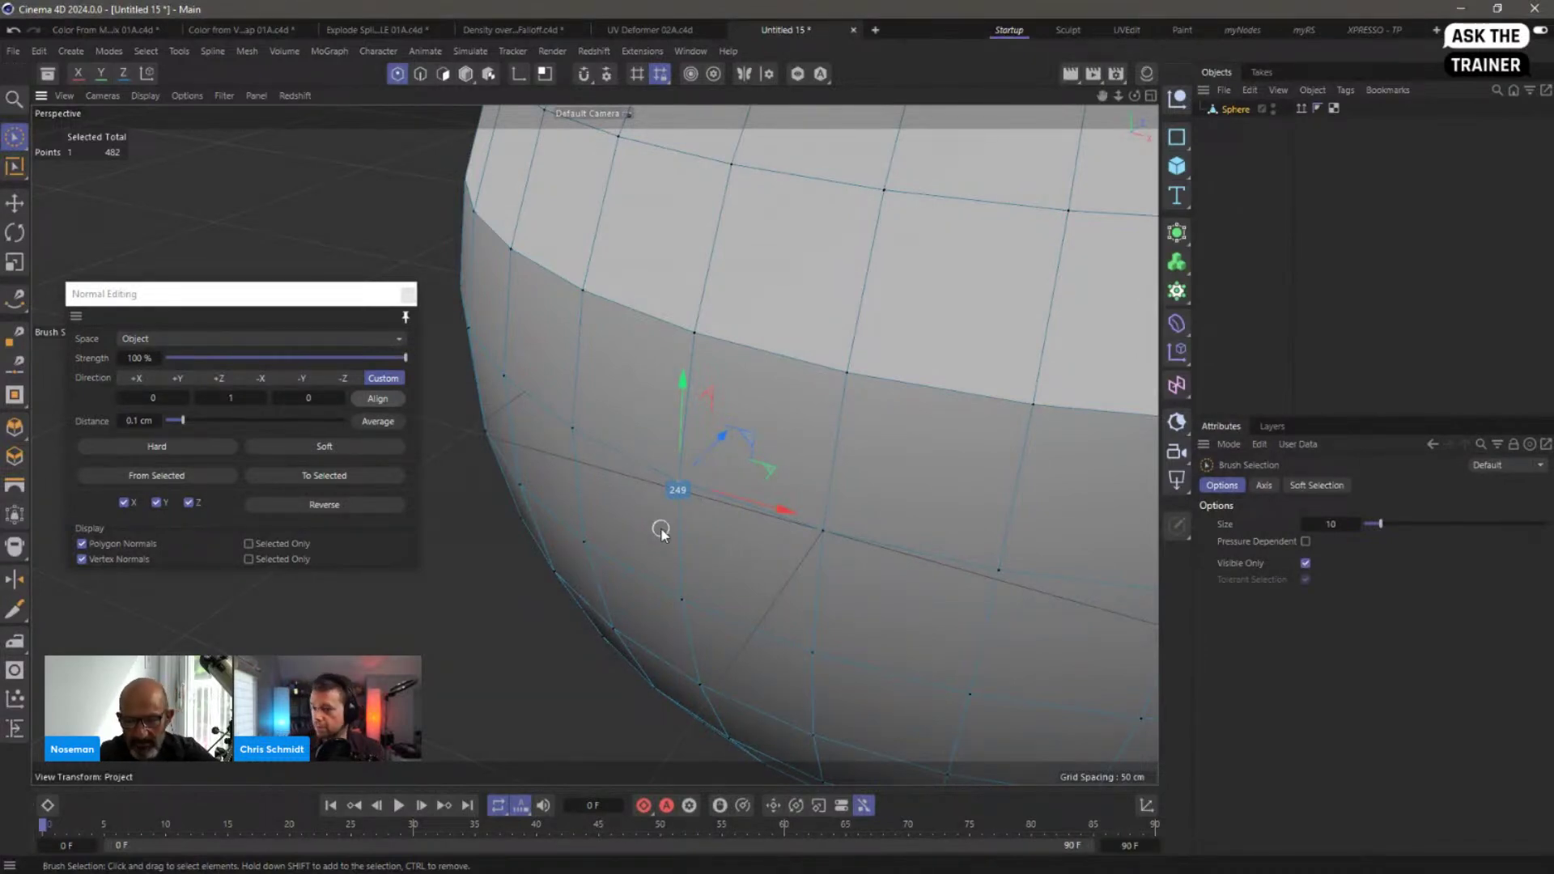
left_click_drag(725, 645, 740, 498, "alt")
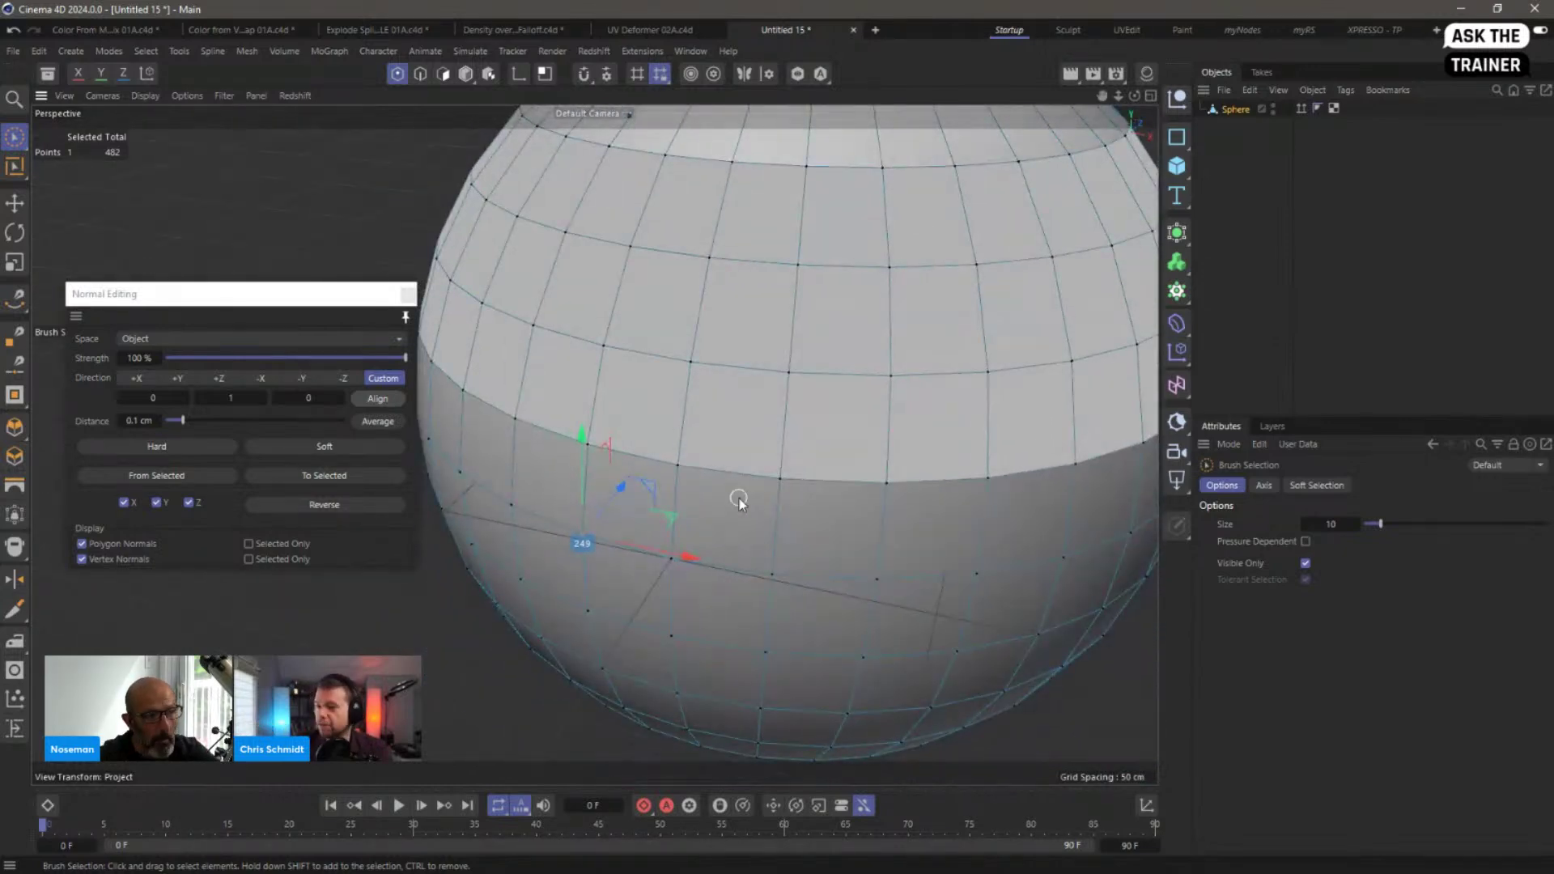
left_click(780, 480)
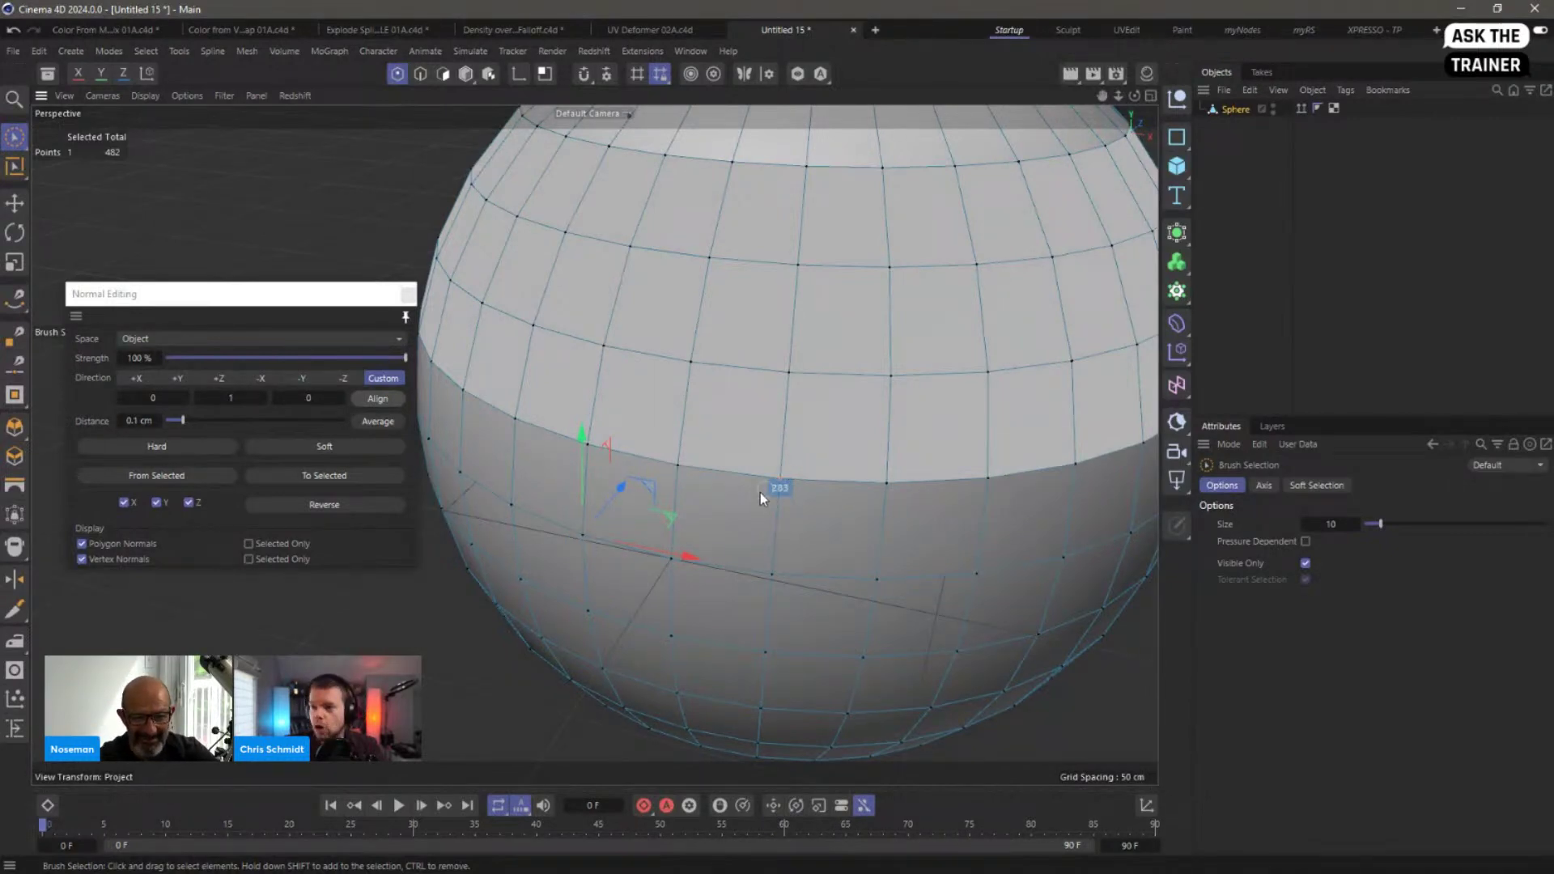
Step: Select points 250 and 217 together below the aligned band
left_click(188, 95)
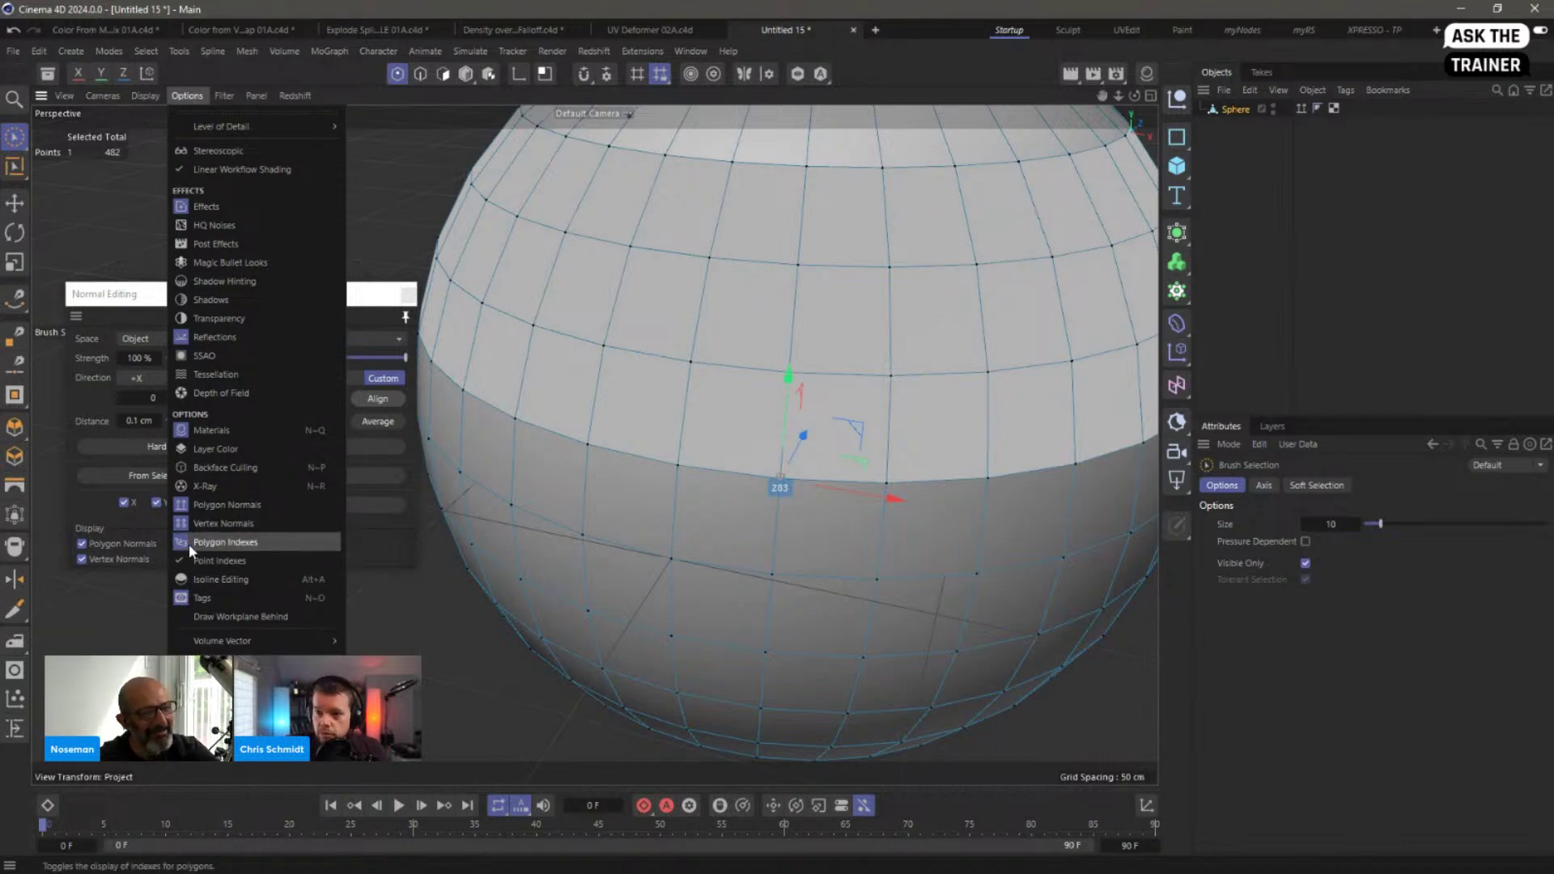
left_click(665, 546)
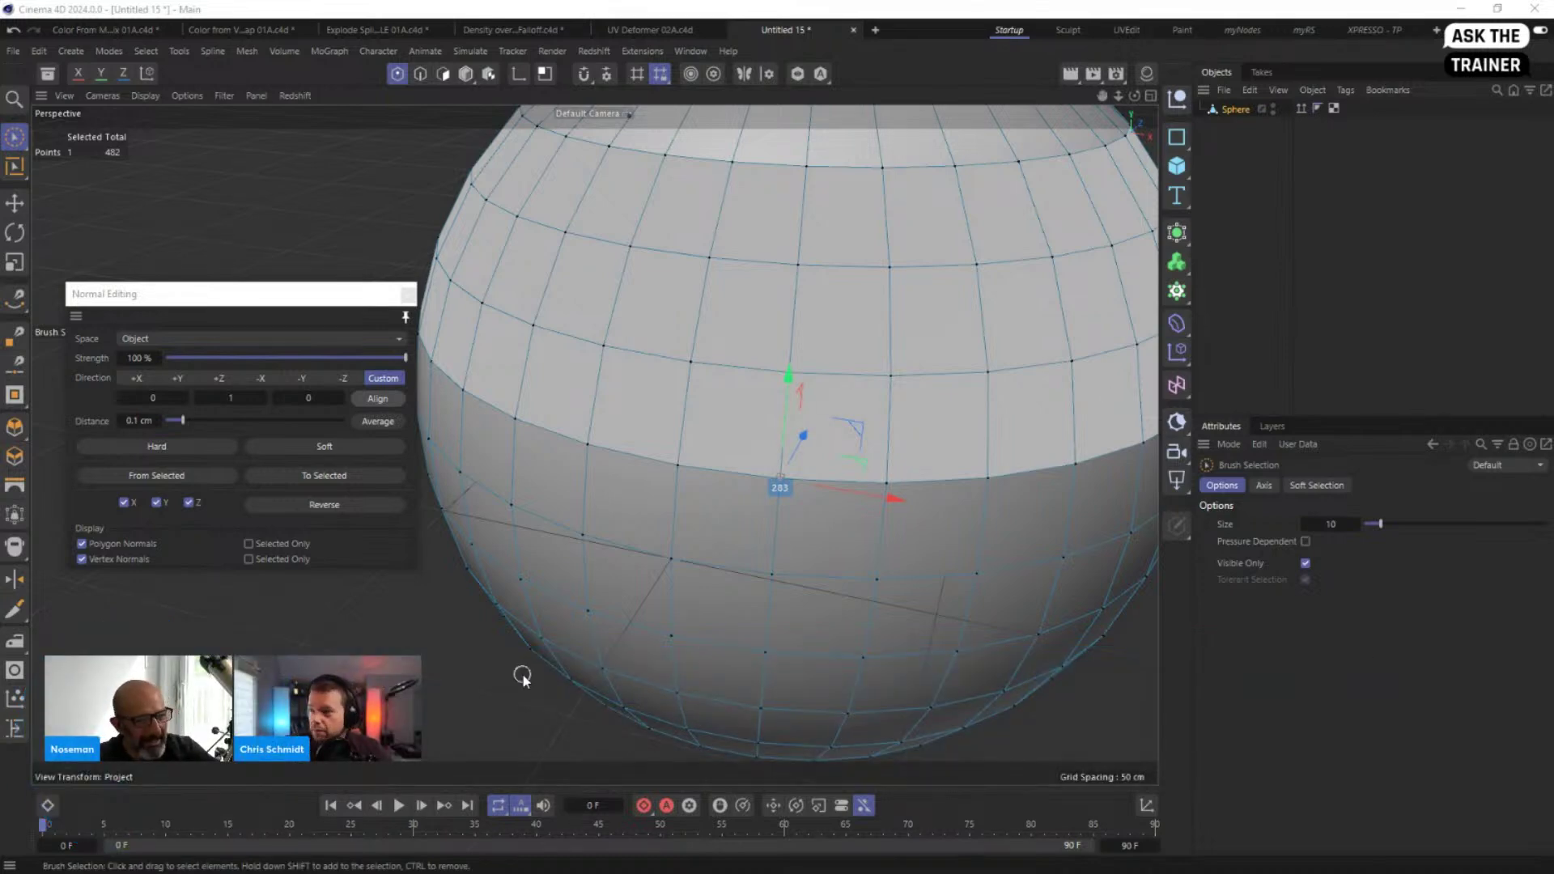
mouse_move(587, 612)
left_mouse_down()
mouse_move(674, 560)
mouse_move(591, 611)
left_mouse_up()
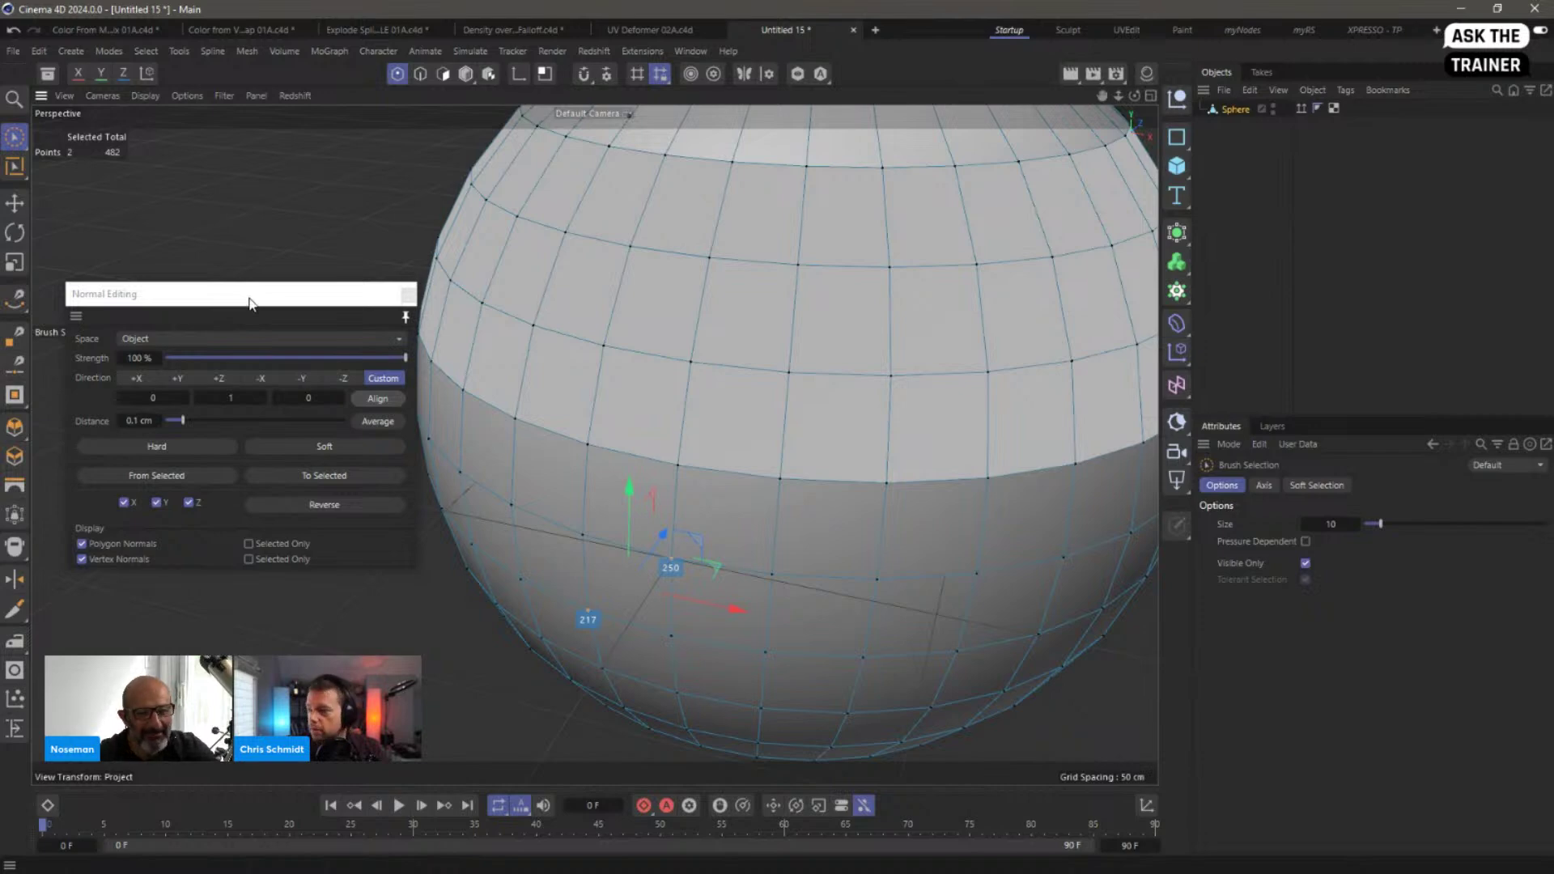
Step: Shift the Normal Editing window slightly away from the sphere and enlarge the Brush Selection size to 69
left_click_drag(248, 297, 233, 306)
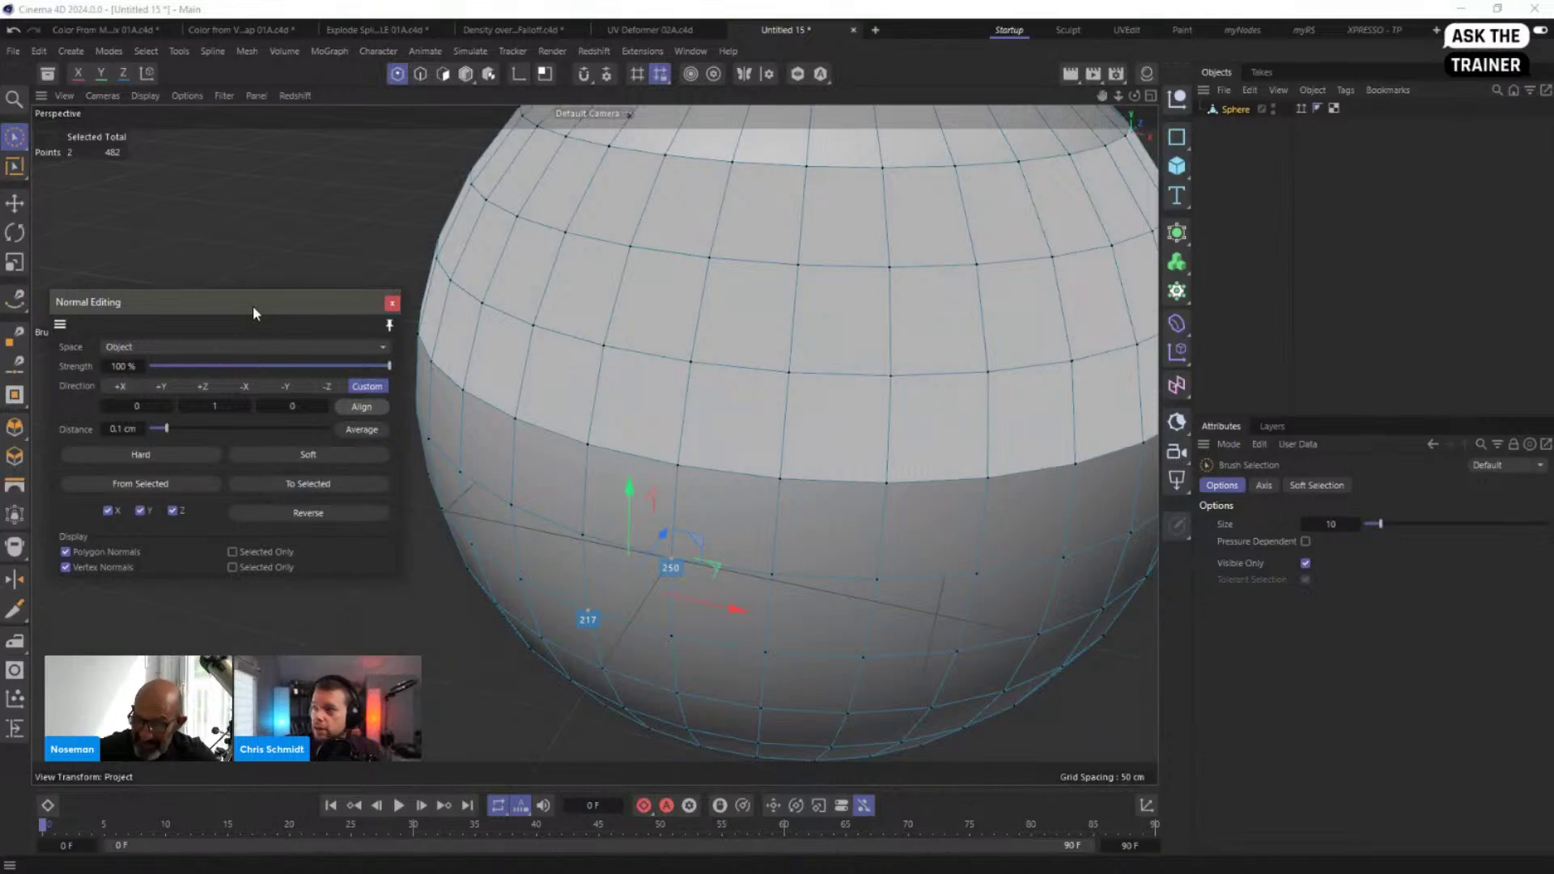
middle_click_drag(329, 202, 376, 202)
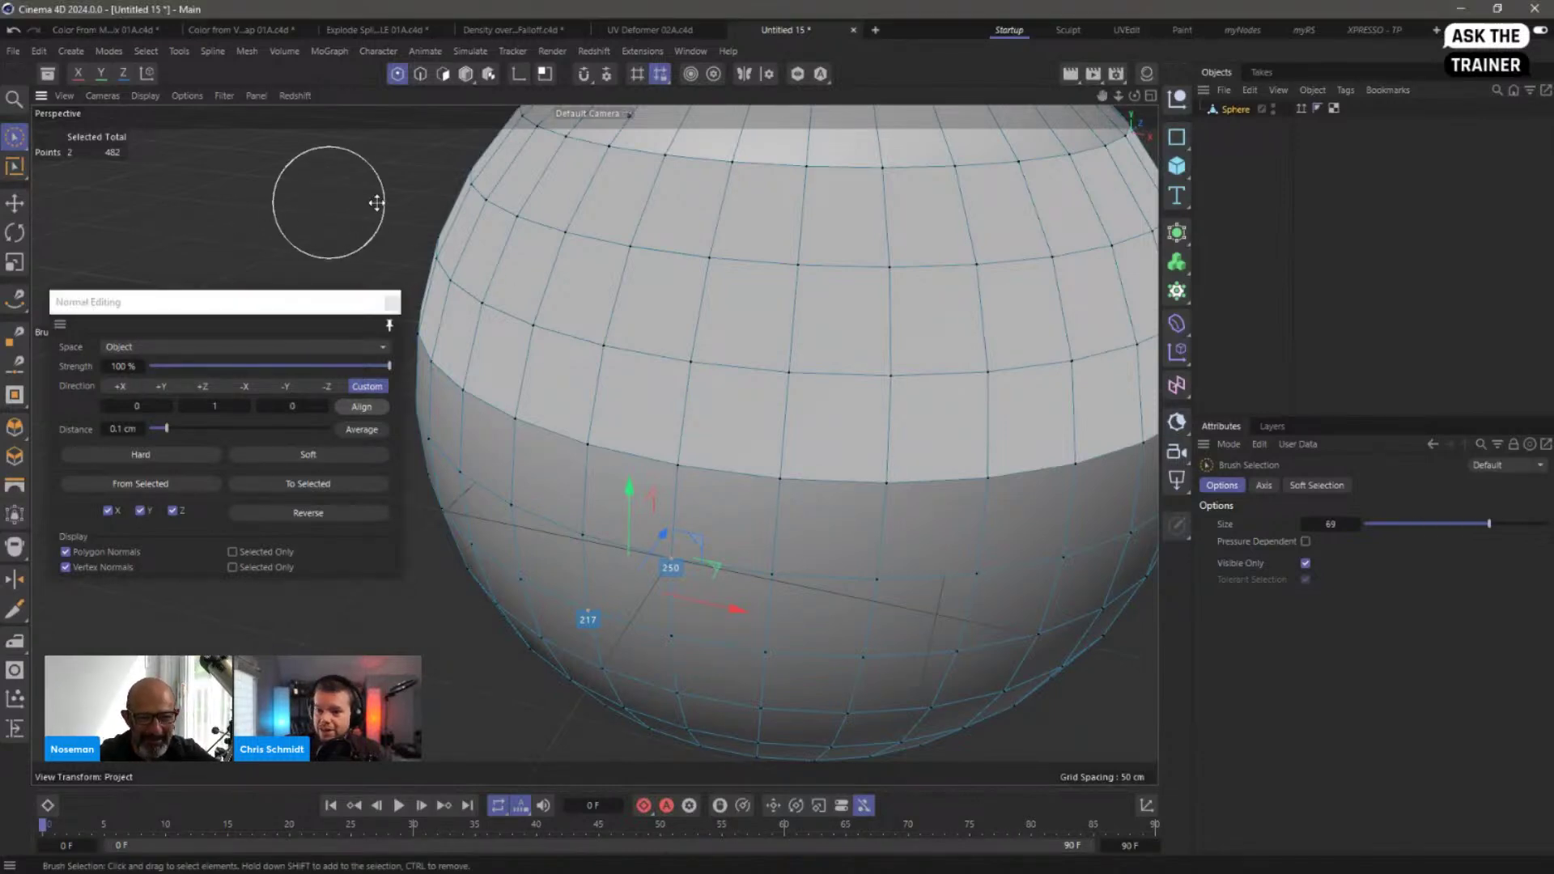
Step: Extend the Brush Selection to more points diagonally from below the aligned band up into it
mouse_move(747, 413)
left_mouse_down()
mouse_move(602, 620)
mouse_move(825, 507)
left_mouse_up()
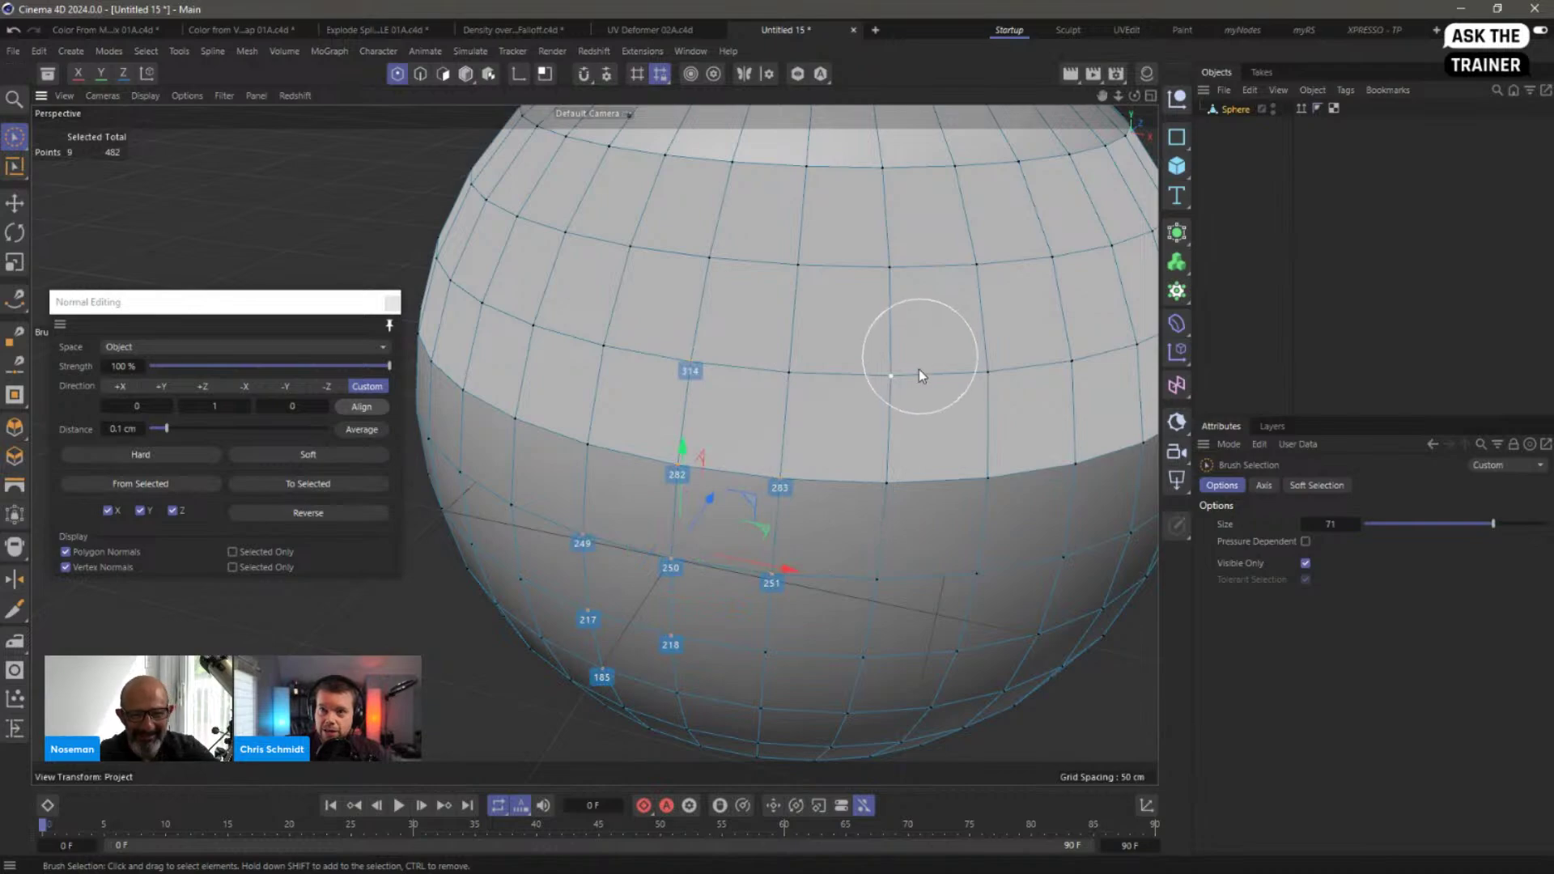
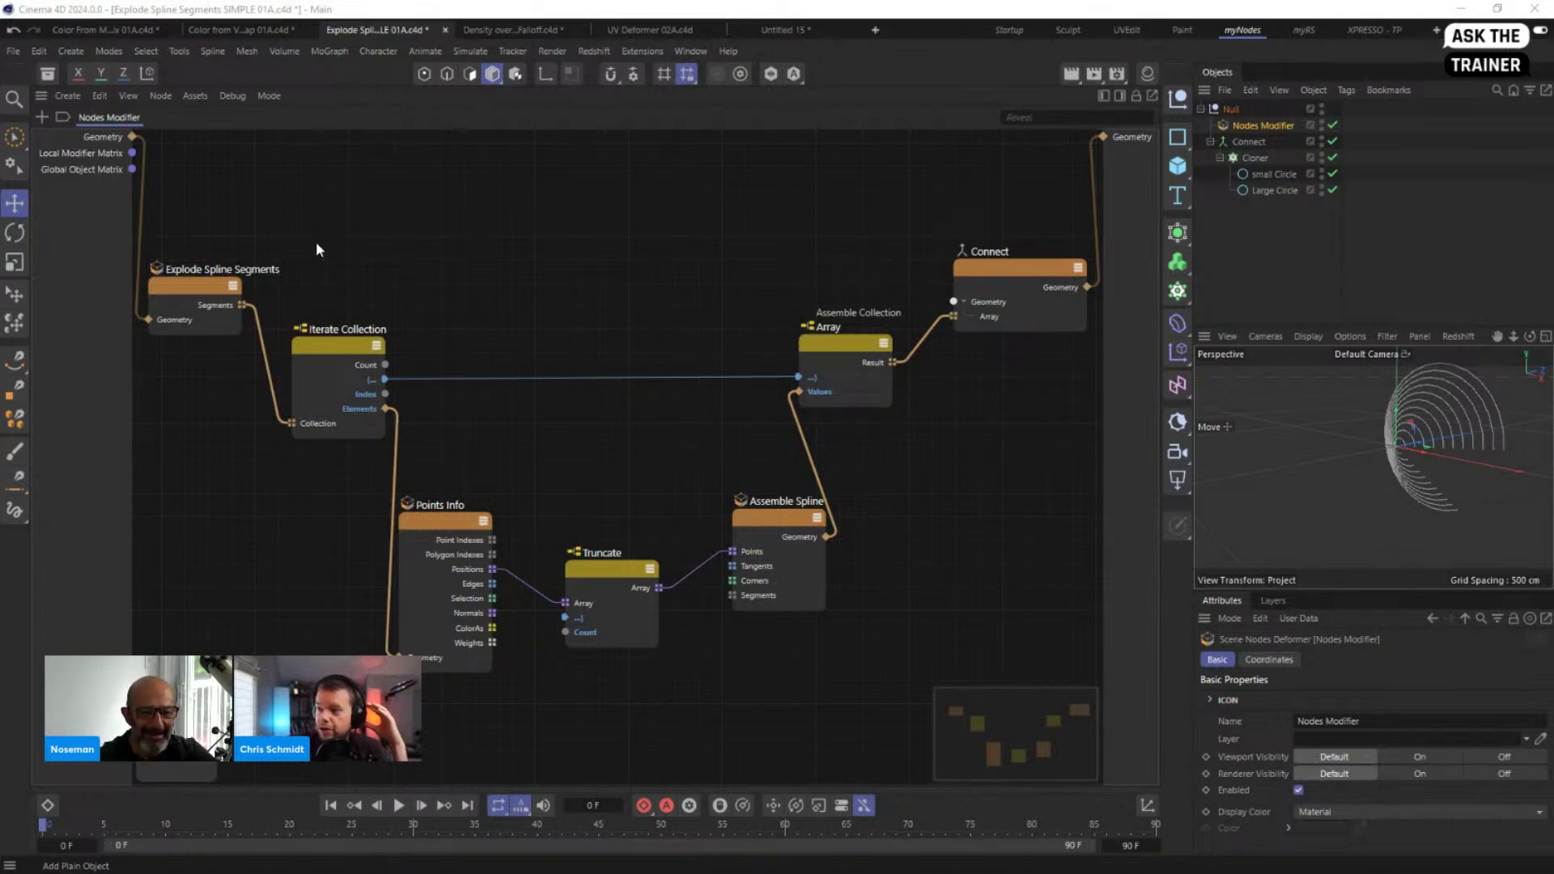
Step: Group the Iterate Collection, Points Info, Truncate, Assemble Spline and Array nodes in a scaffold, keeping the default name
left_click_drag(310, 245, 897, 703)
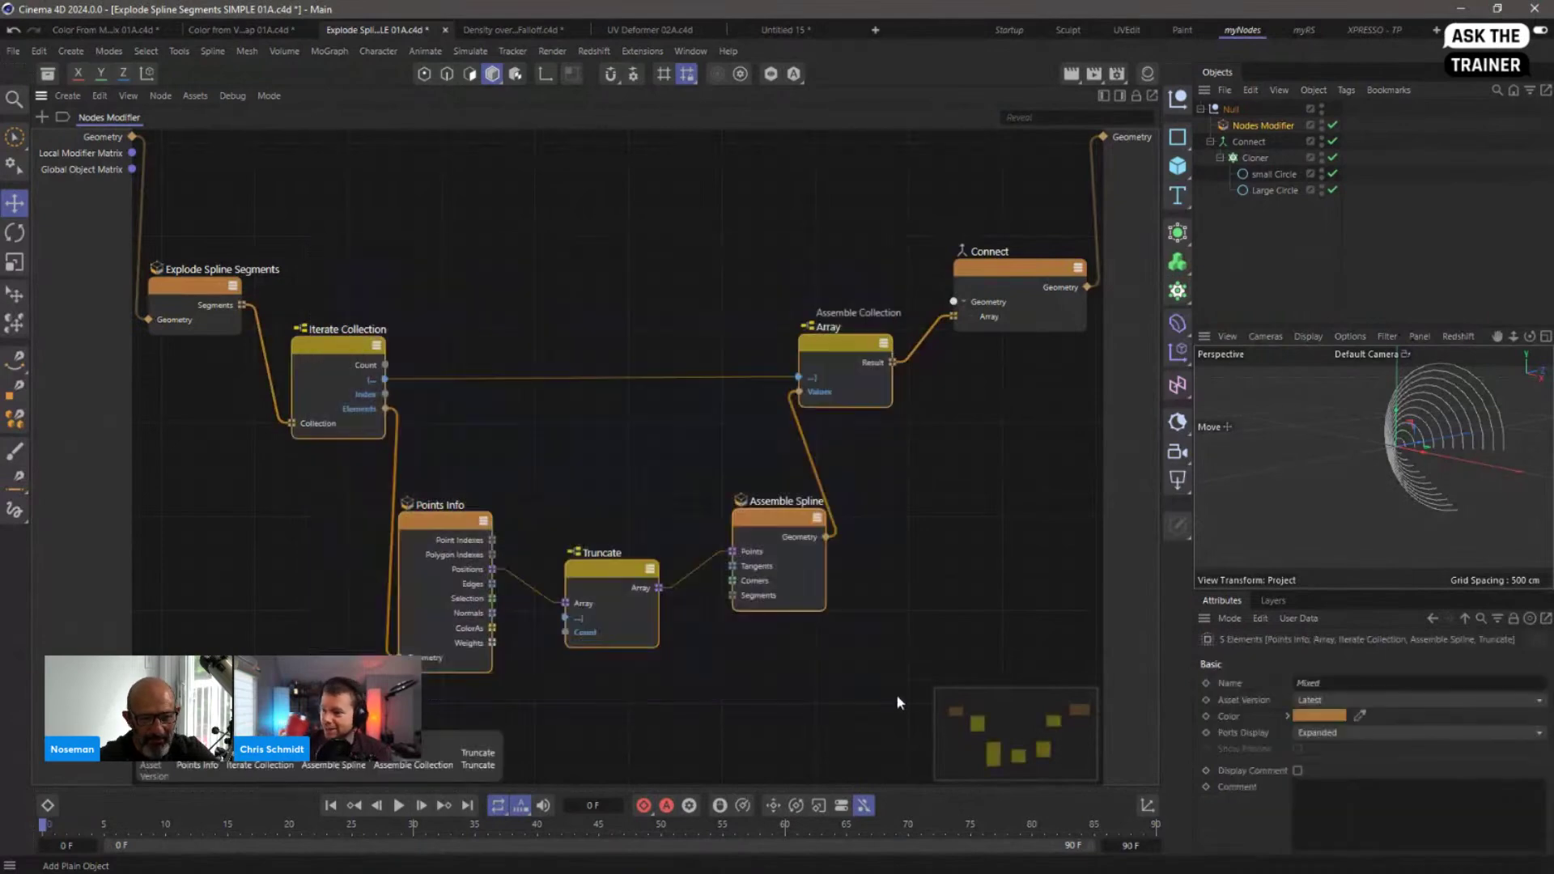
right_click(856, 373)
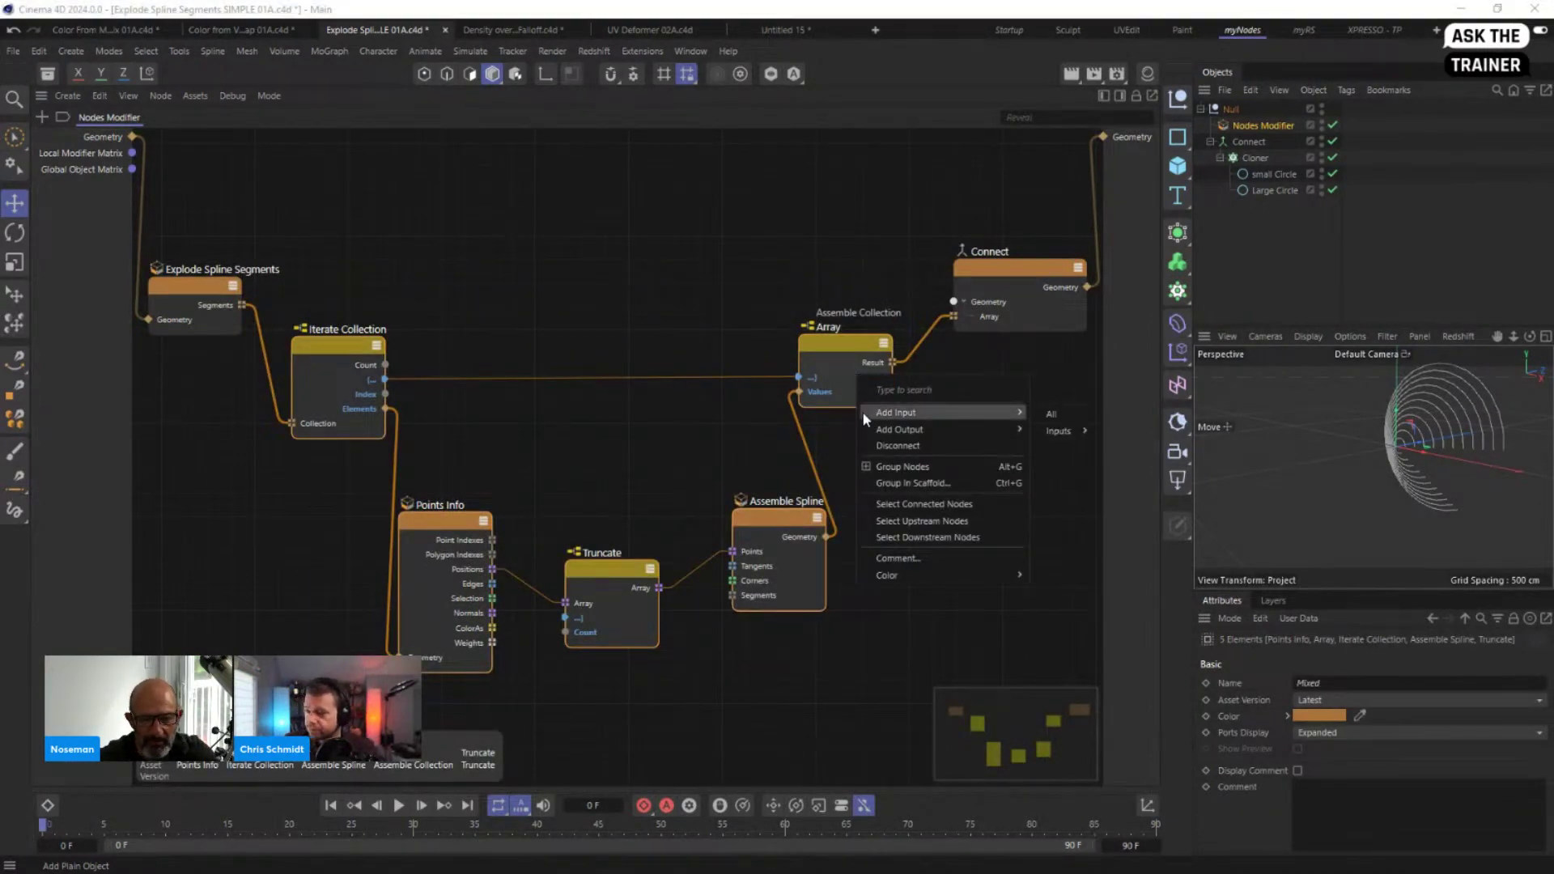
left_click(905, 480)
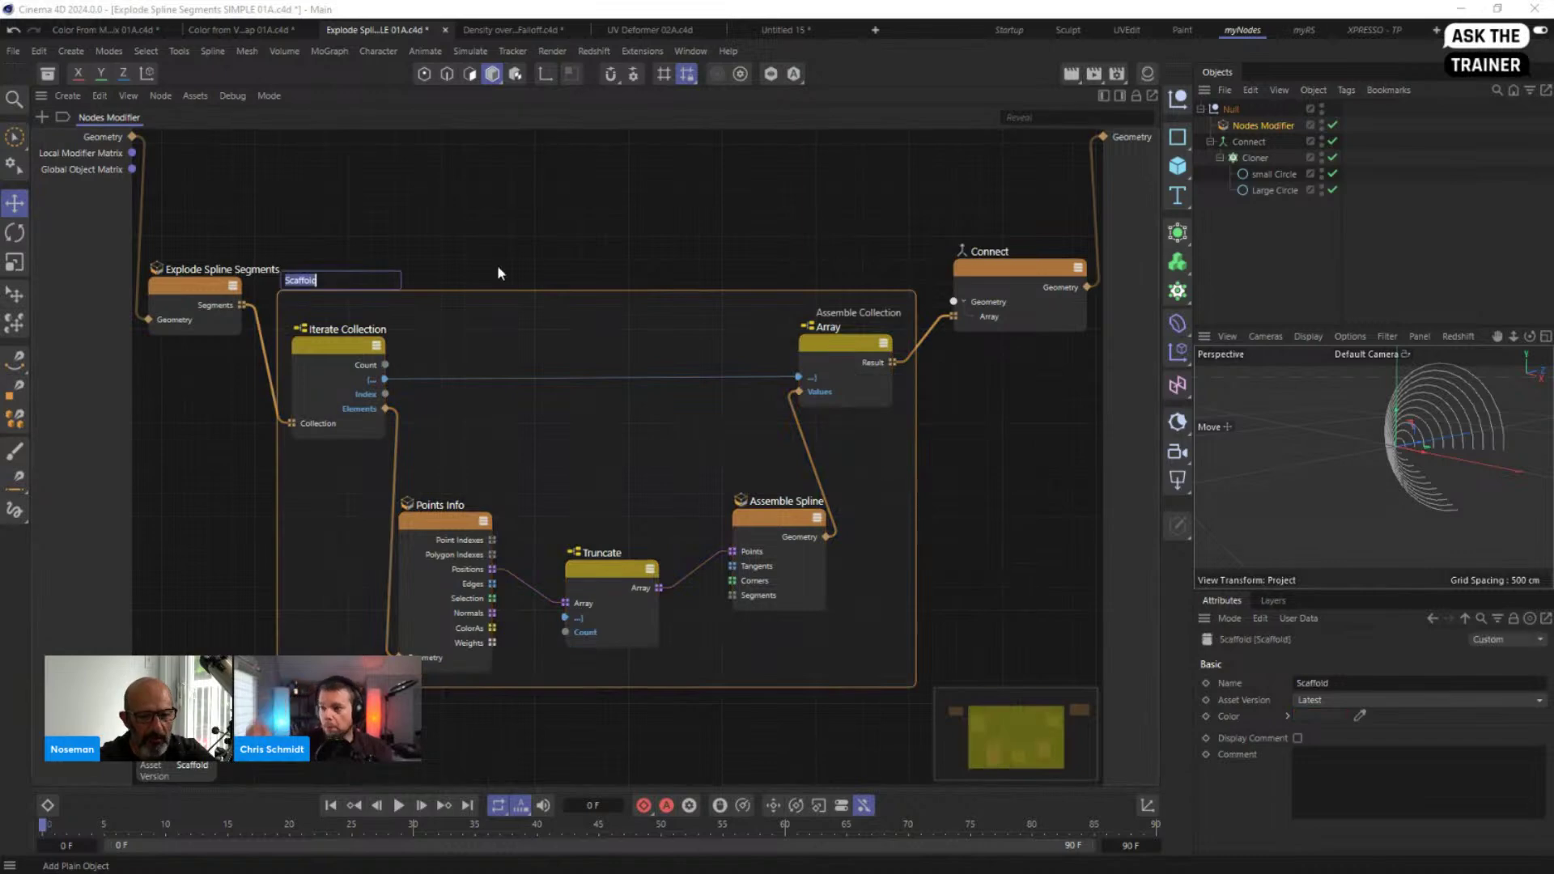
Step: Color the scaffold green with 73 % saturation and 69 % value
left_click(1288, 716)
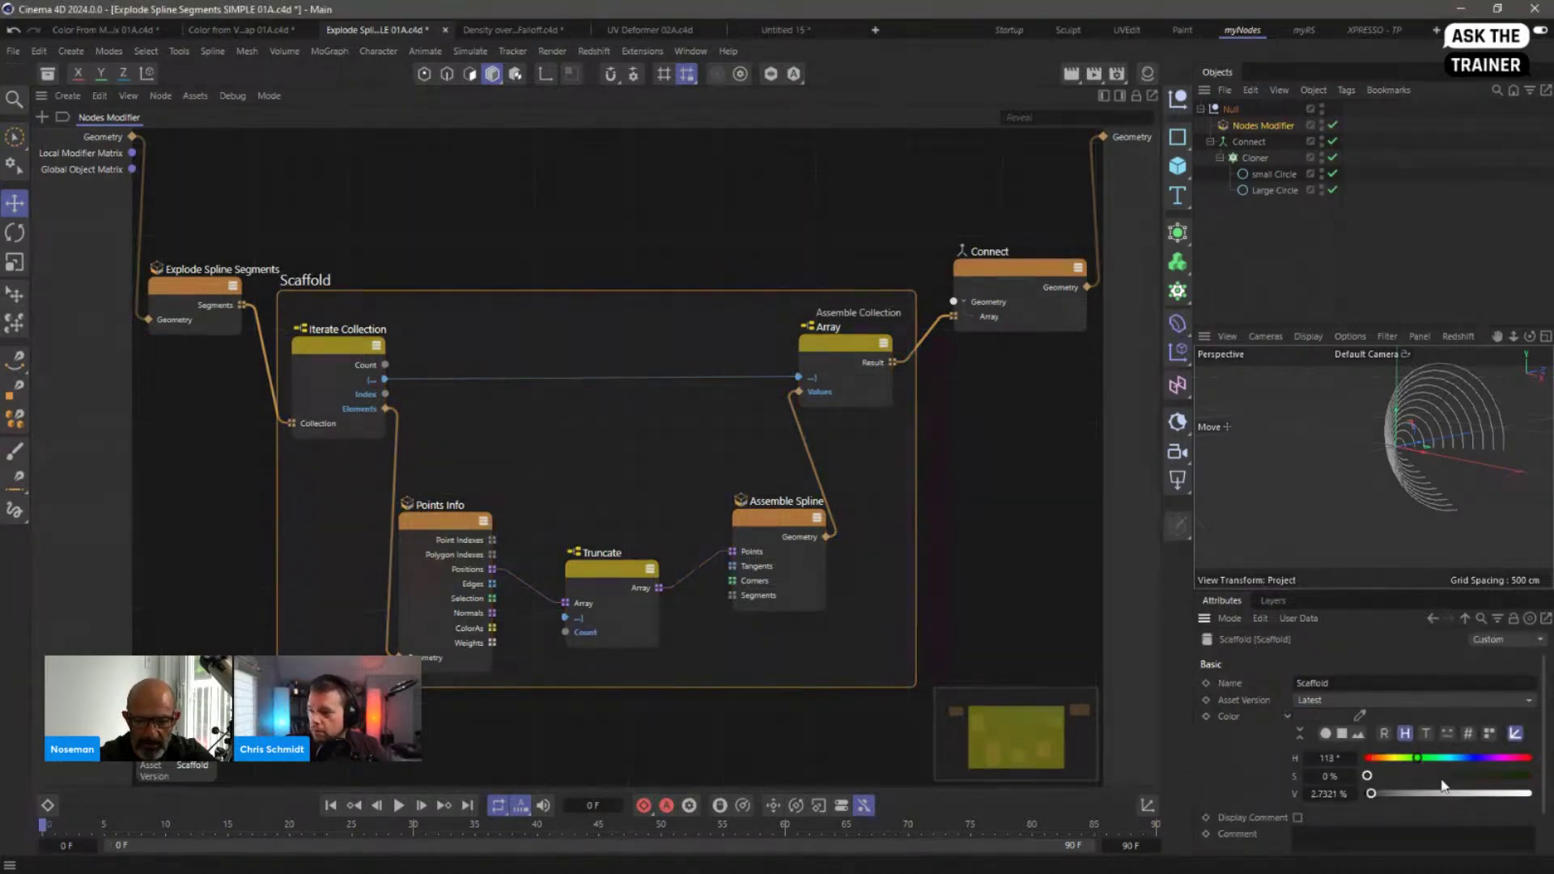
left_click(1485, 776)
left_click(1478, 794)
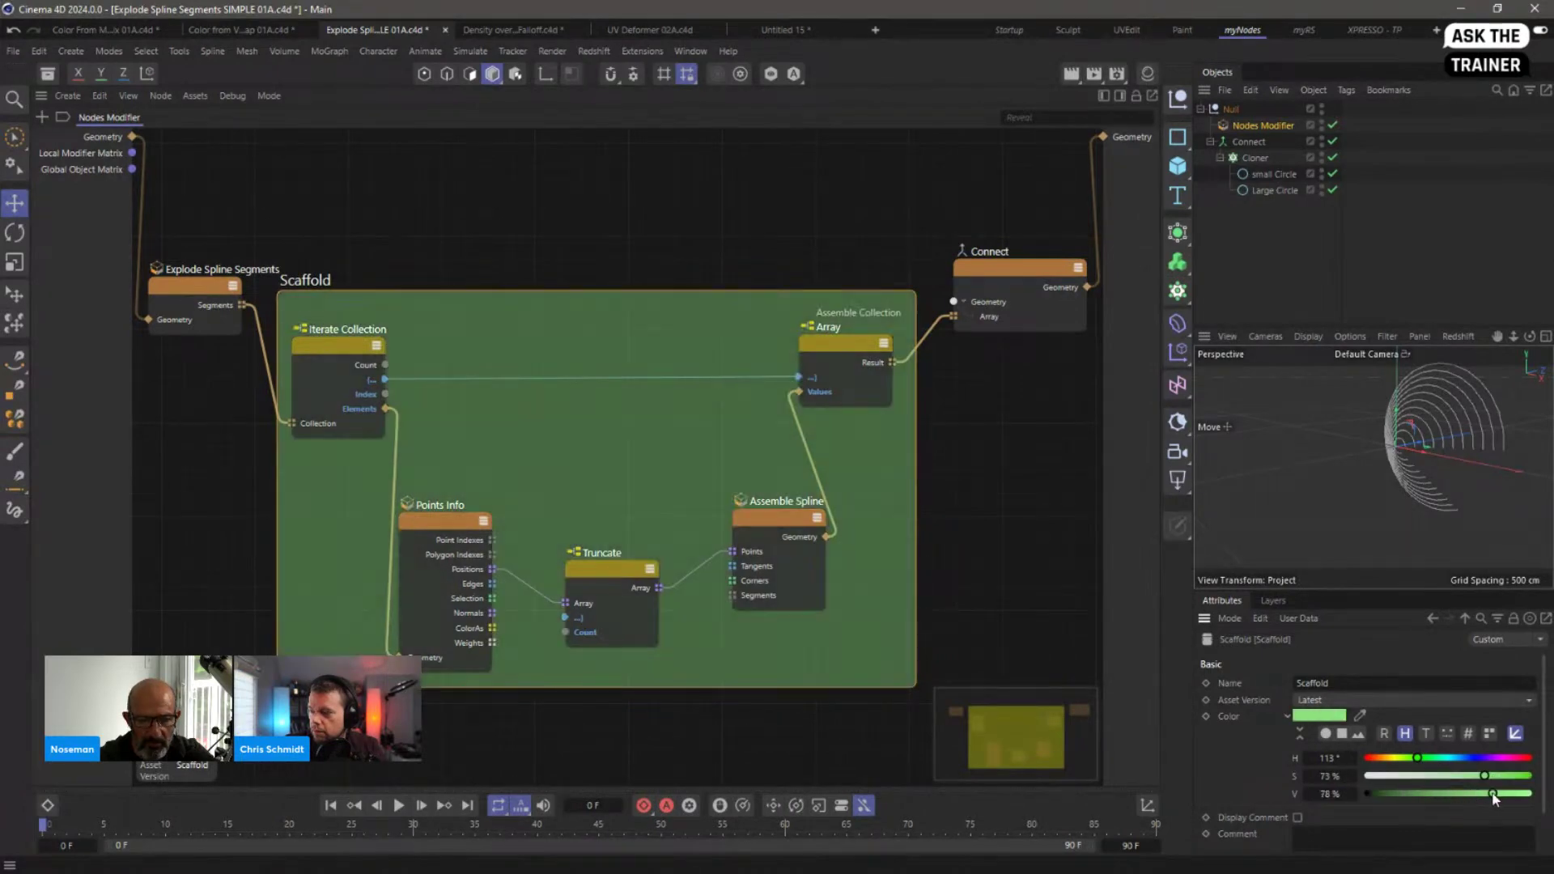
left_click(532, 240)
Step: Pull the Assemble Spline node out of the green scaffold, shift the scaffold slightly, and place the node back inside
scroll(624, 450, "down", 10)
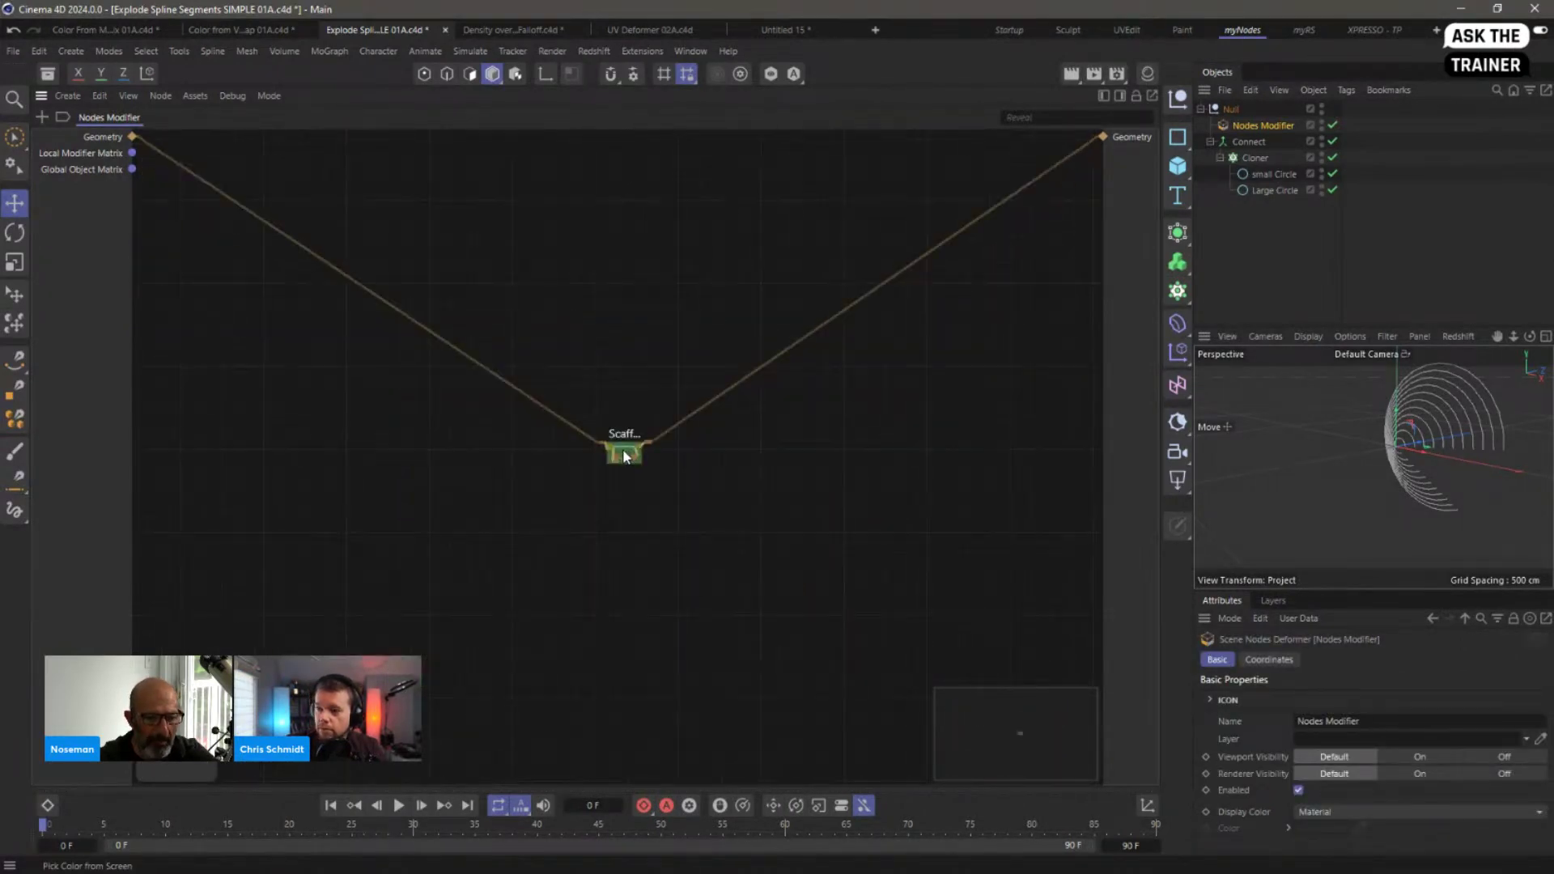
scroll(641, 484, "up", 10)
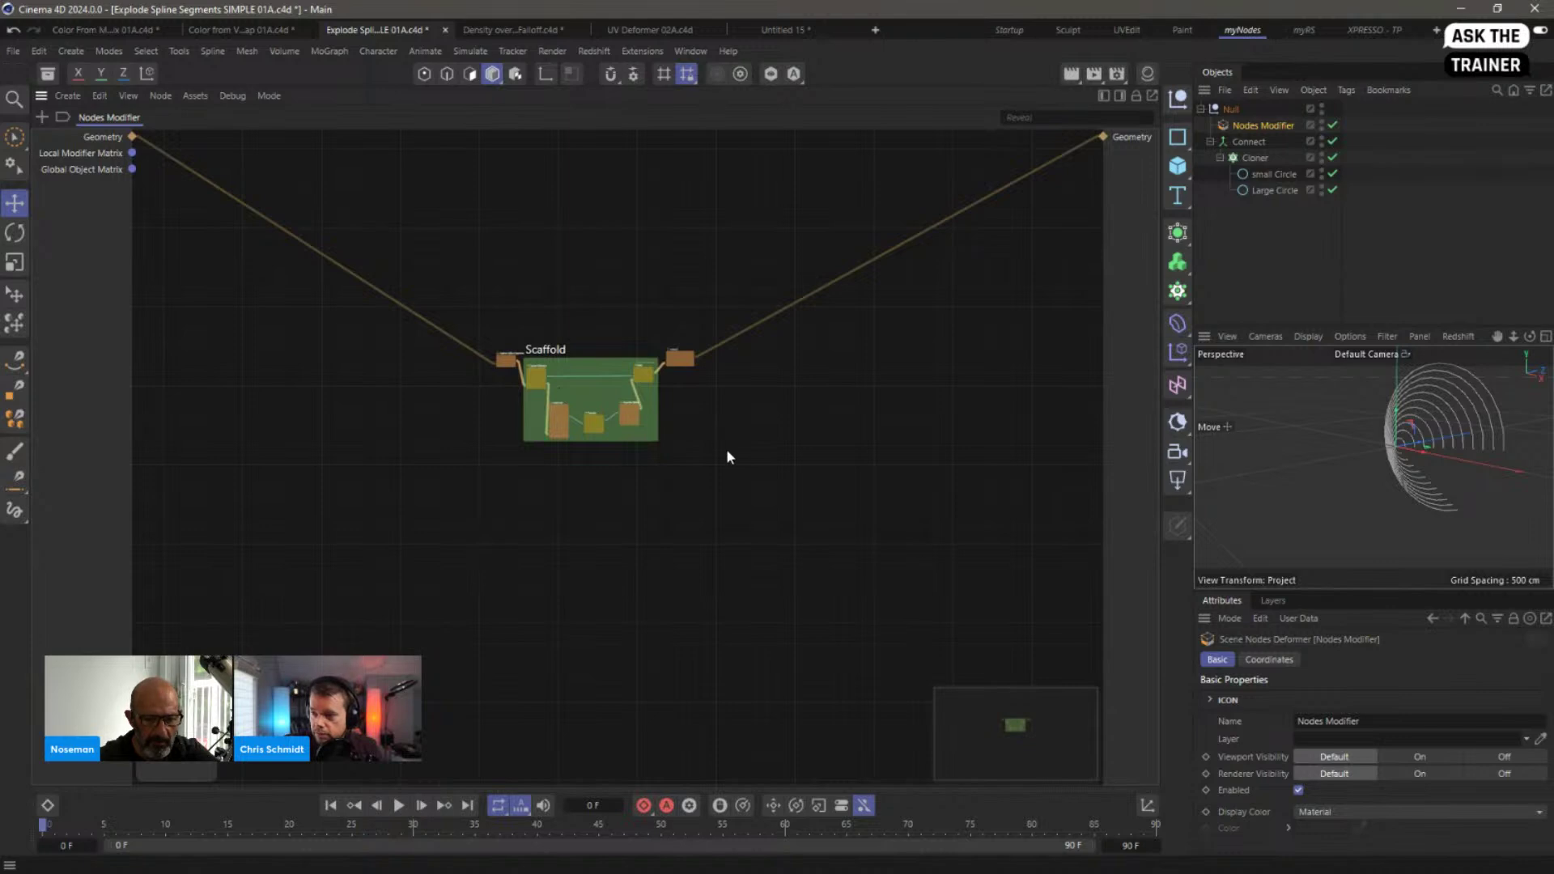
scroll(825, 421, "down", 2)
middle_click_drag(780, 420, 626, 469)
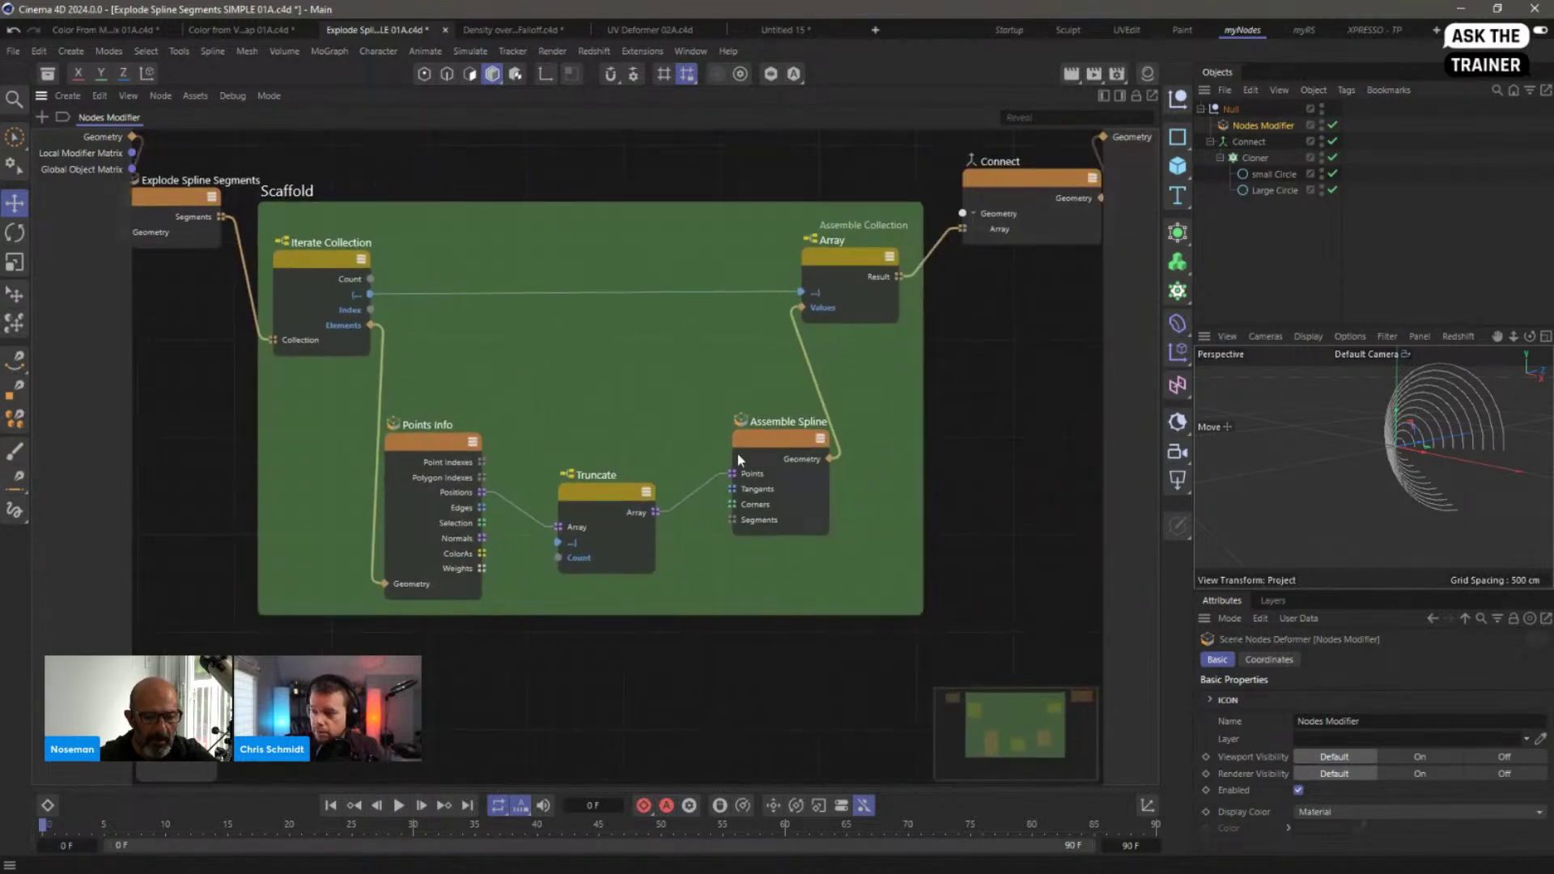
left_click_drag(768, 445, 987, 570)
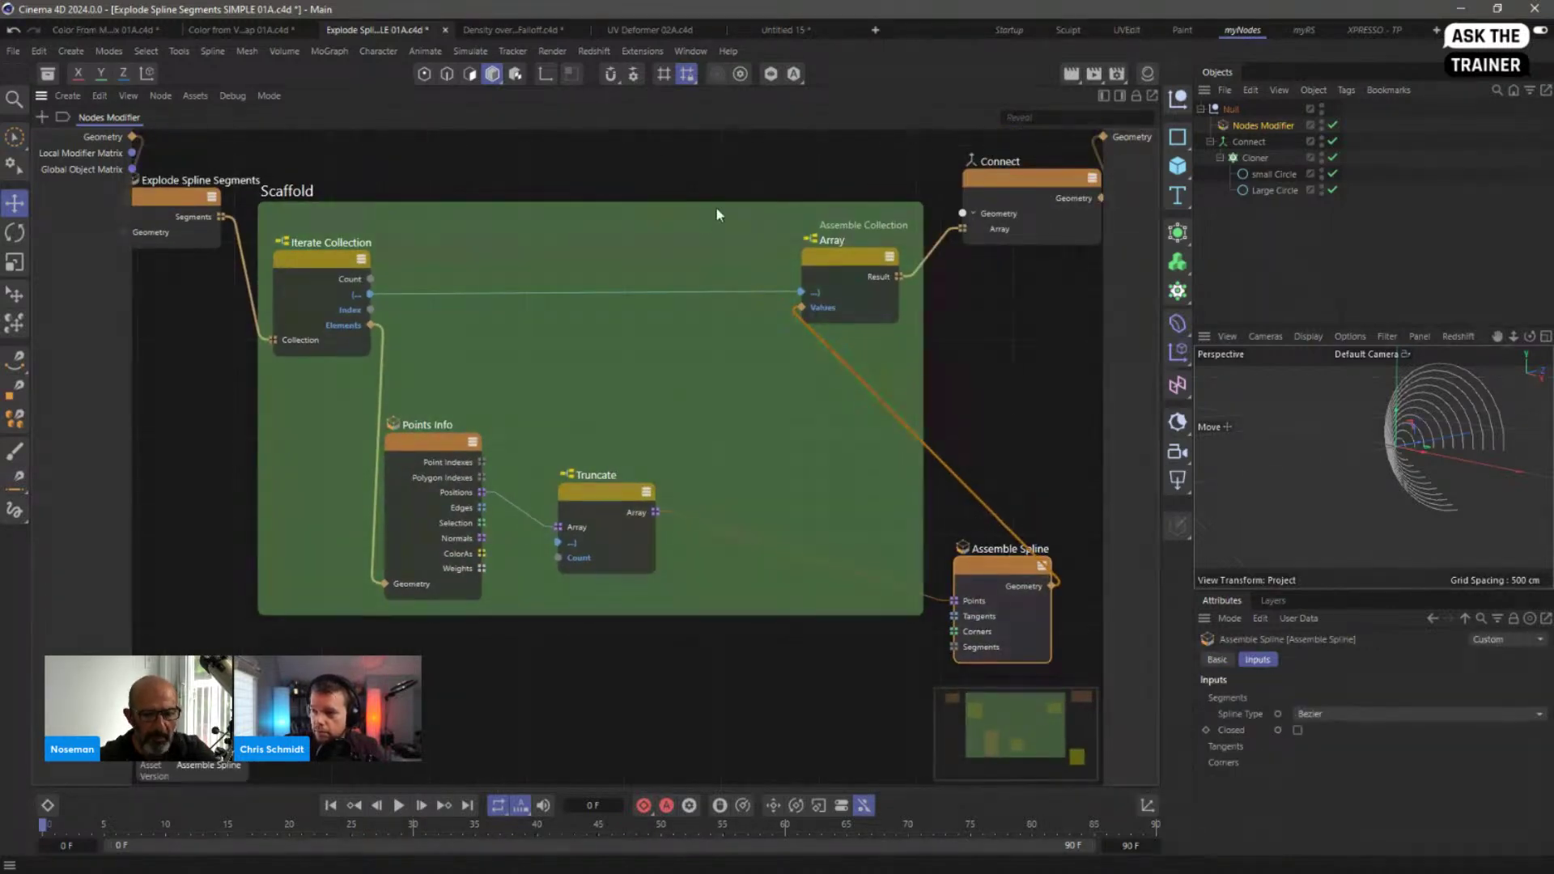
left_click(697, 216)
left_click_drag(698, 216, 660, 224)
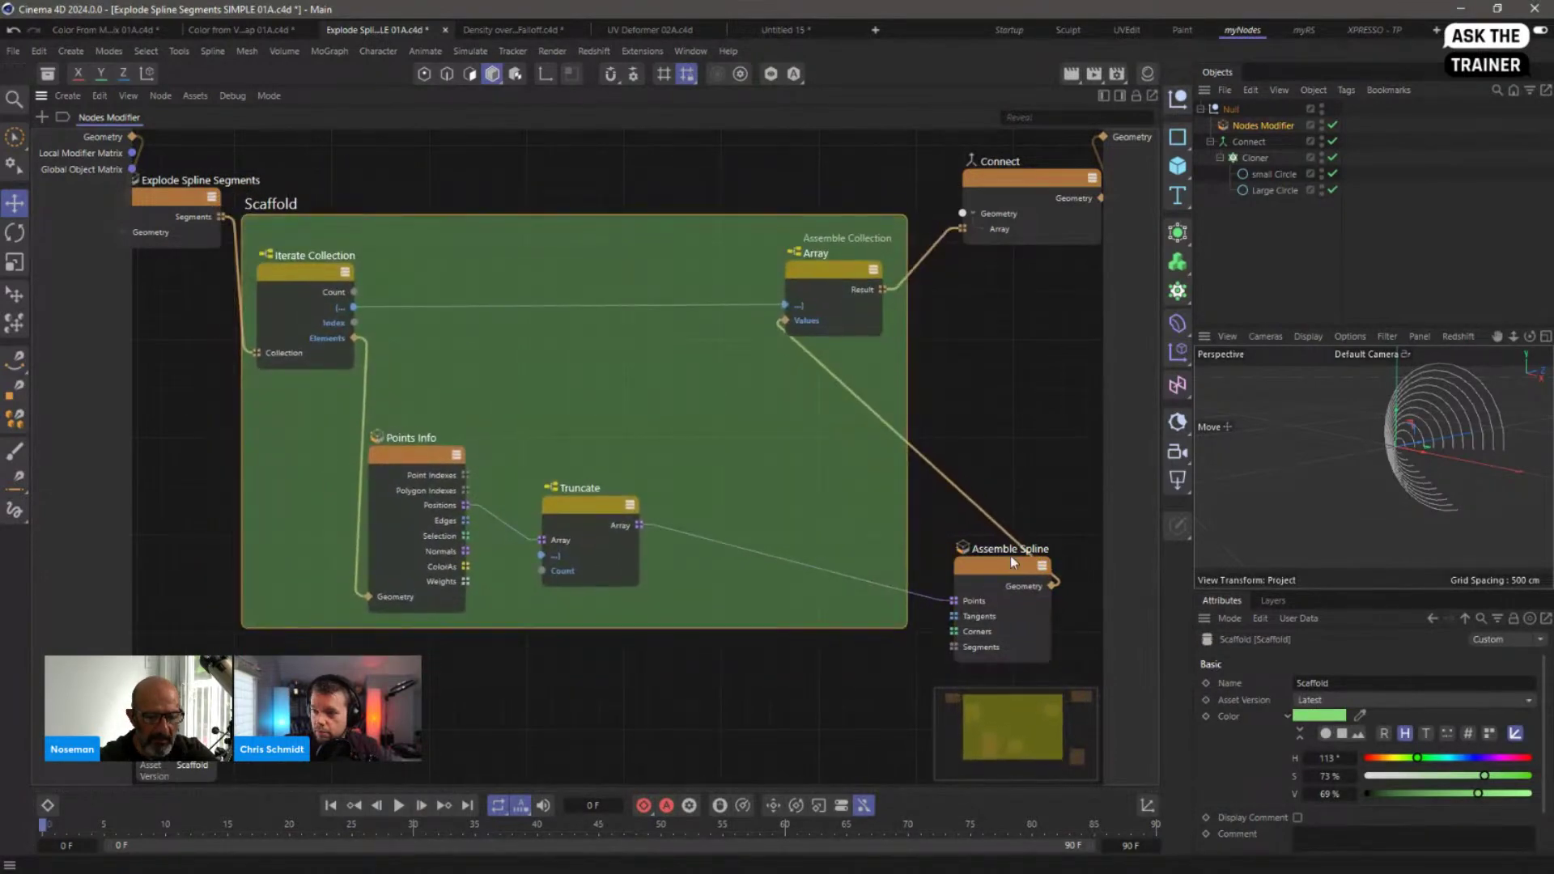
left_click_drag(1011, 555, 773, 458)
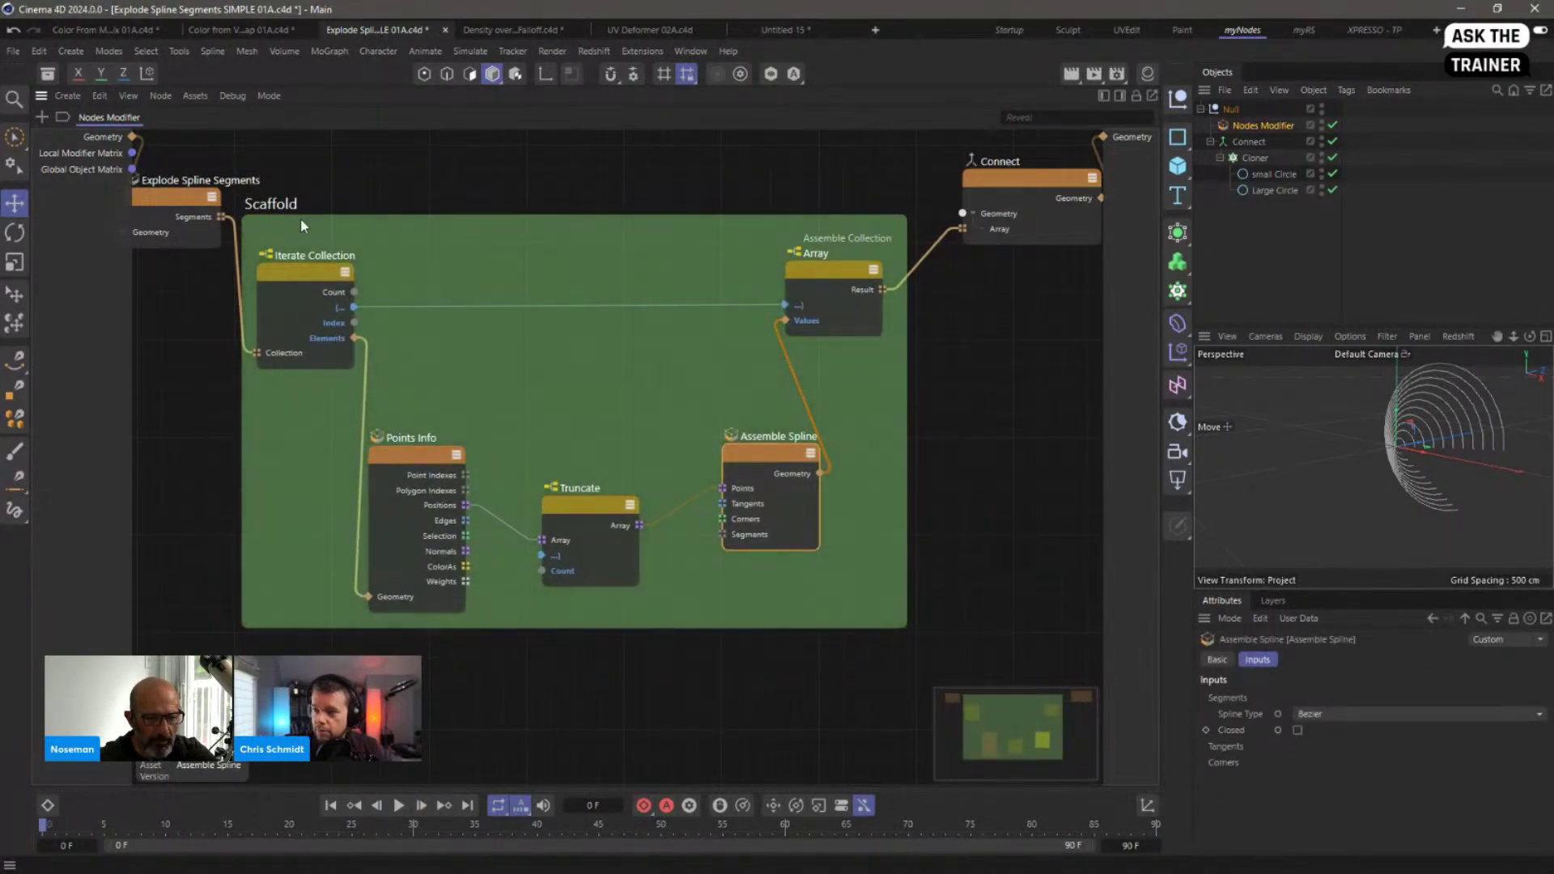
Step: Add an empty note to the node graph and place it just below the green scaffold
left_click(600, 401)
middle_click_drag(582, 467, 621, 363)
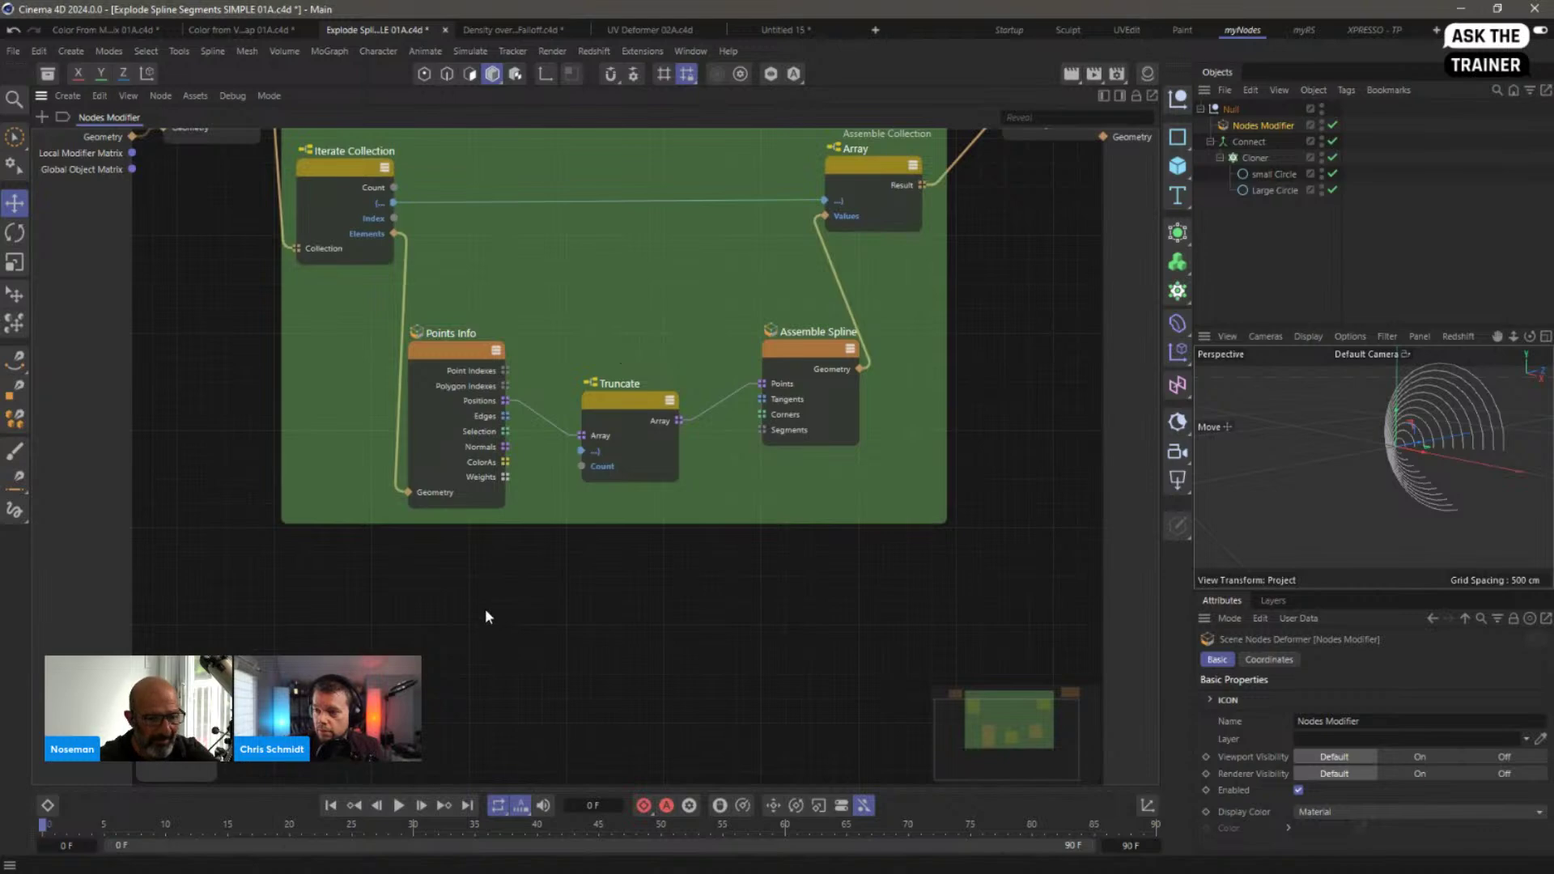
key("n")
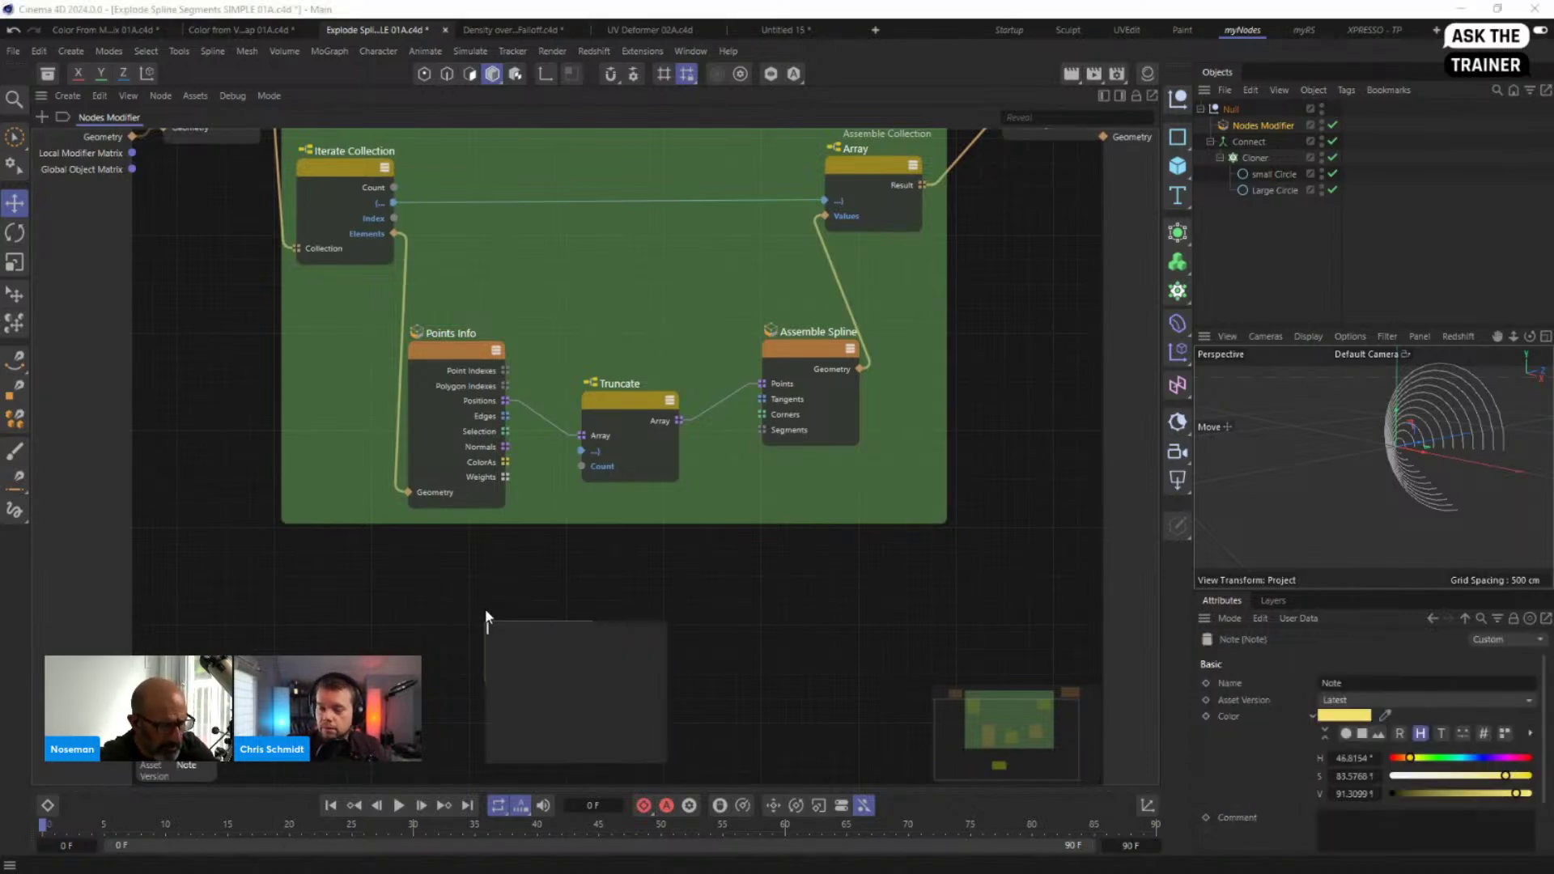
key("Escape")
left_click_drag(540, 632, 560, 582)
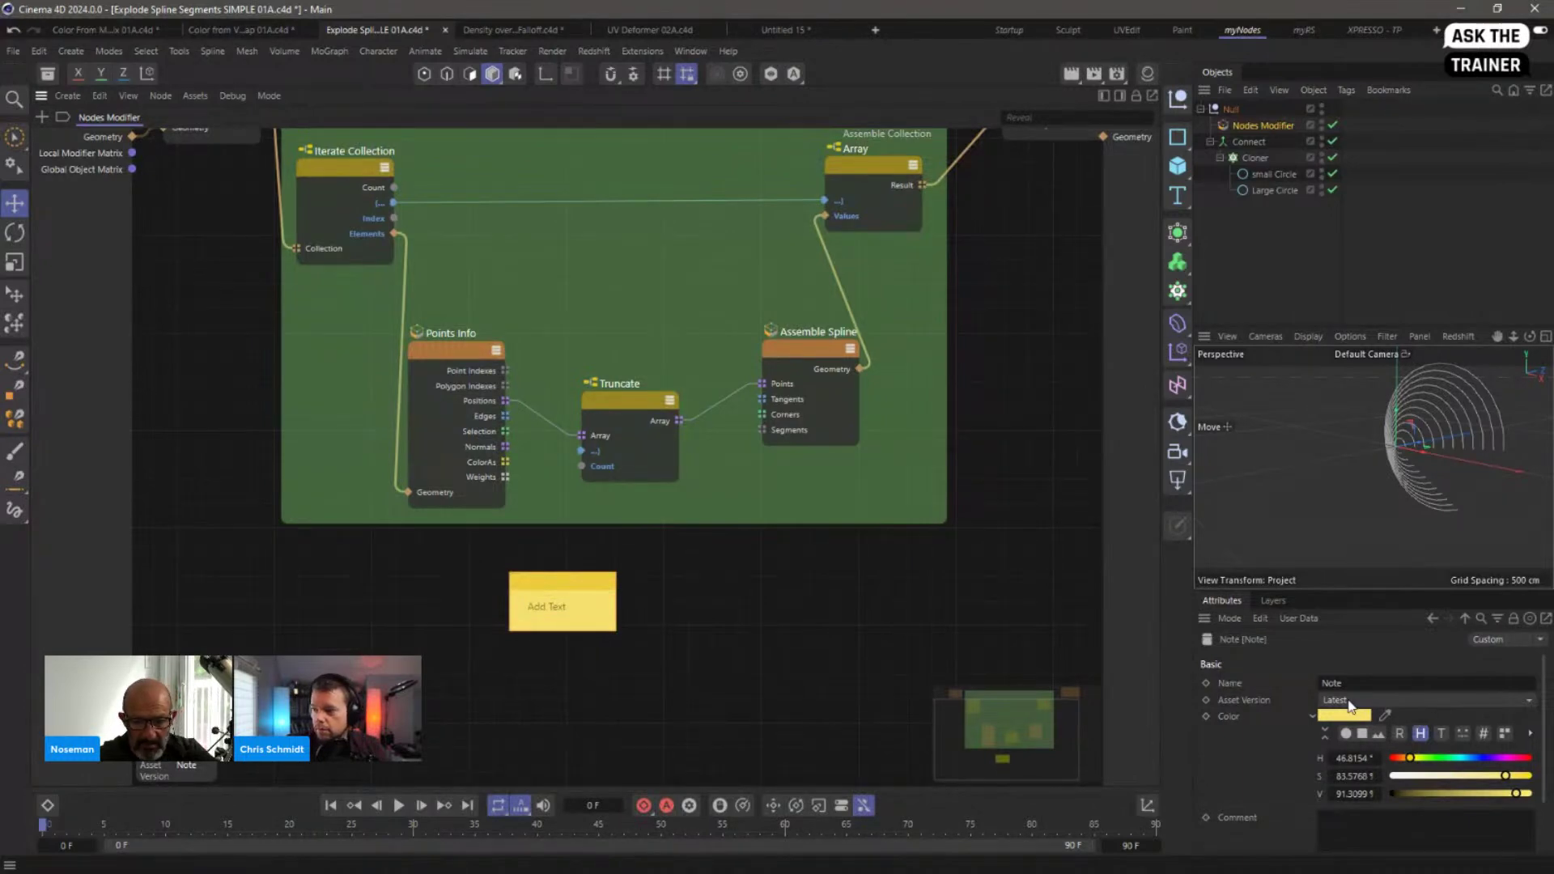
Step: Set the note's font size to Extra Large, widen it to fit its text on one line, and place it beneath the scaffold
scroll(1546, 718, "down", 2)
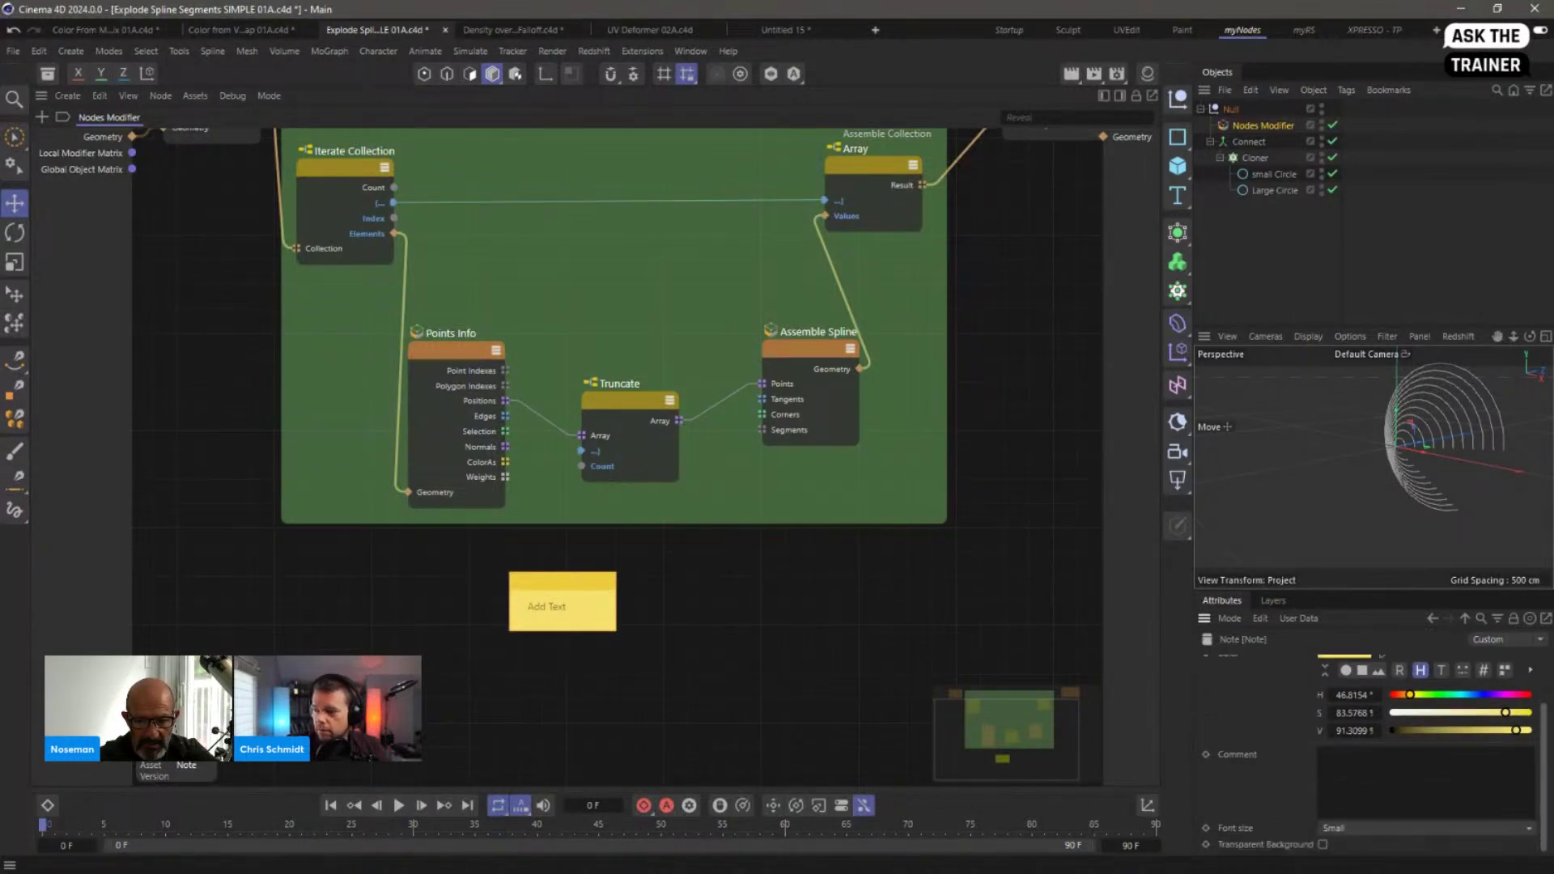
left_click(1362, 829)
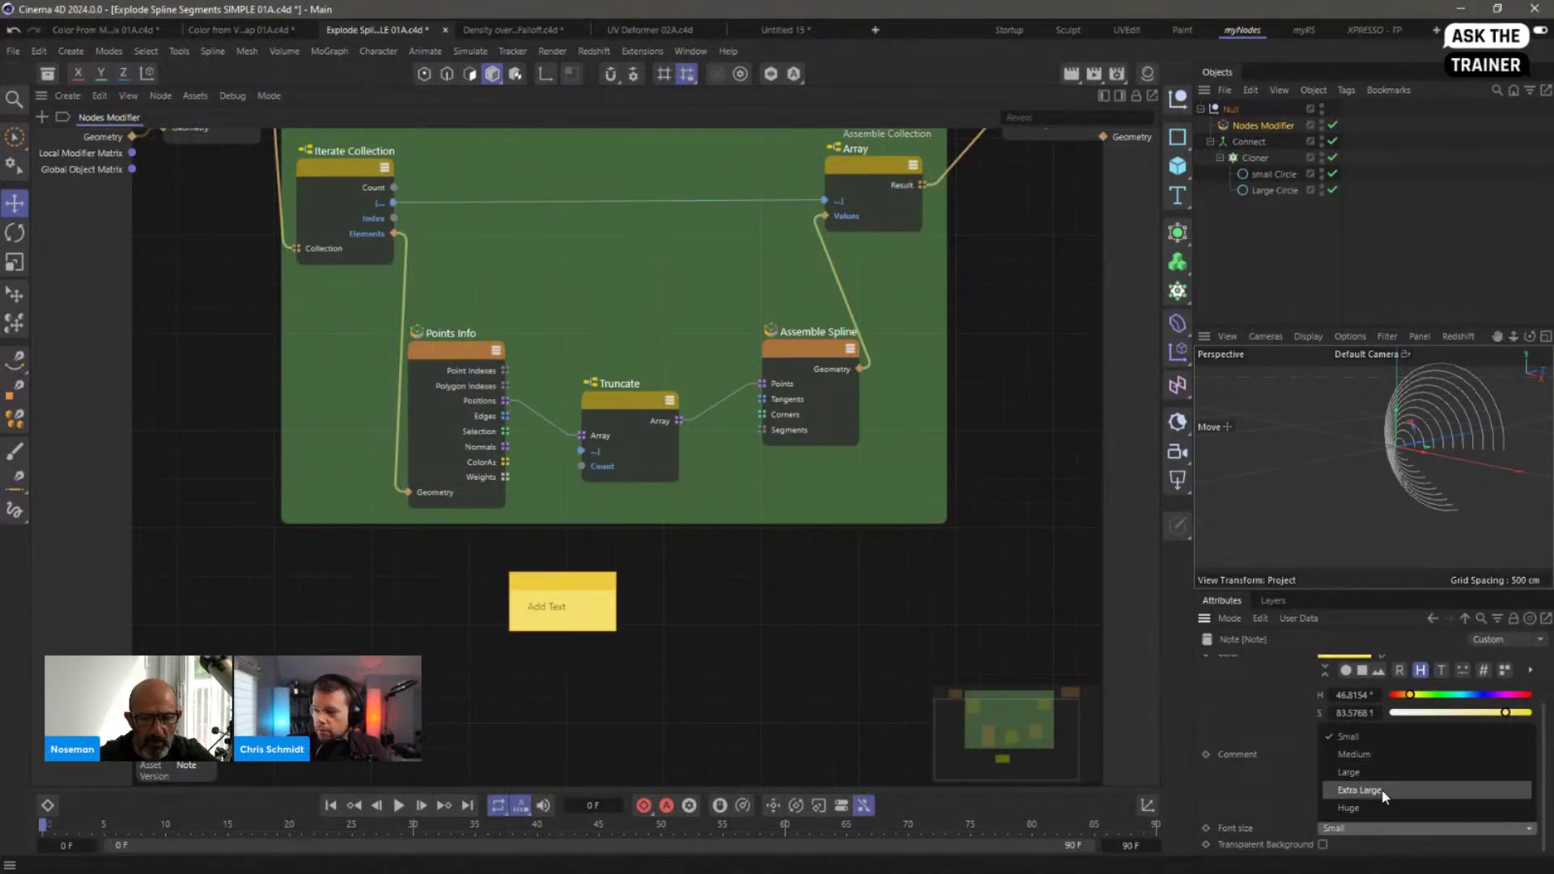
left_click(1361, 790)
left_click_drag(522, 591, 365, 576)
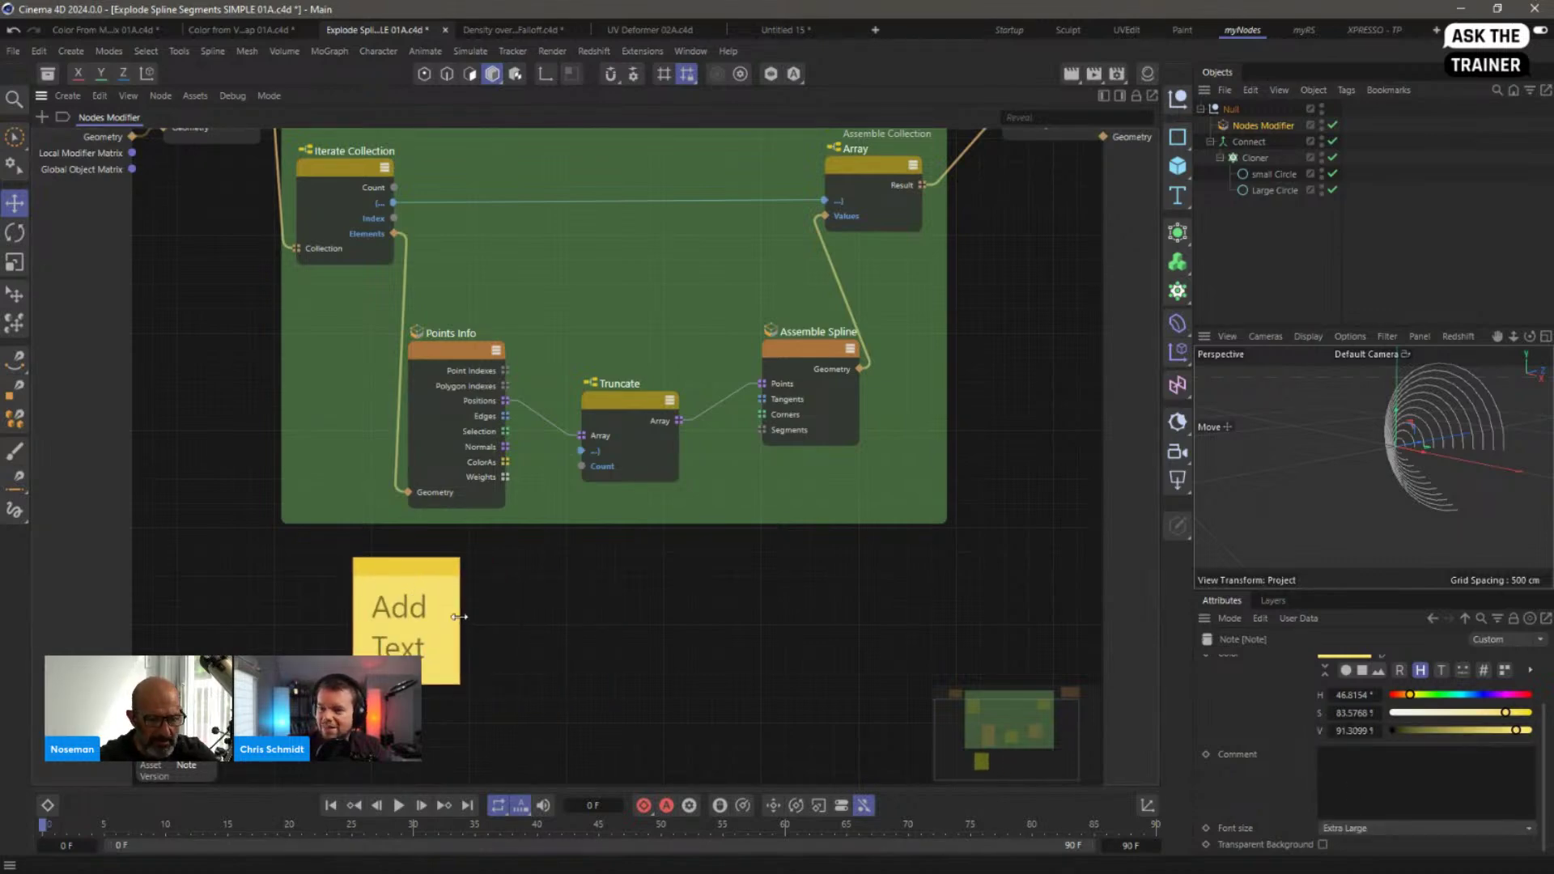
left_click_drag(461, 622, 600, 620)
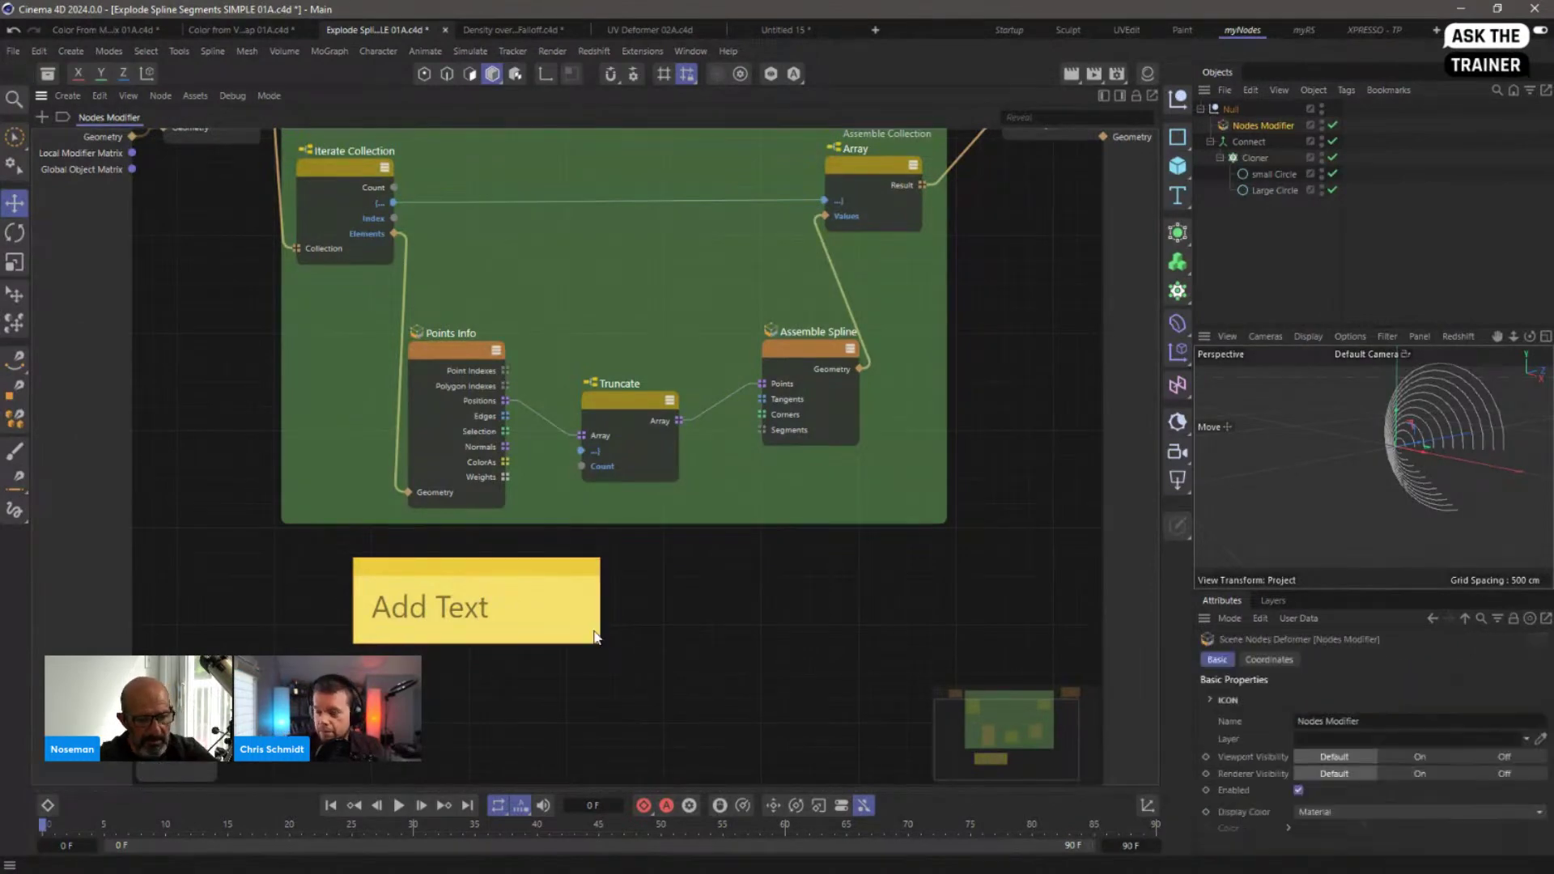
left_click_drag(512, 576, 462, 554)
middle_click_drag(680, 585, 701, 657)
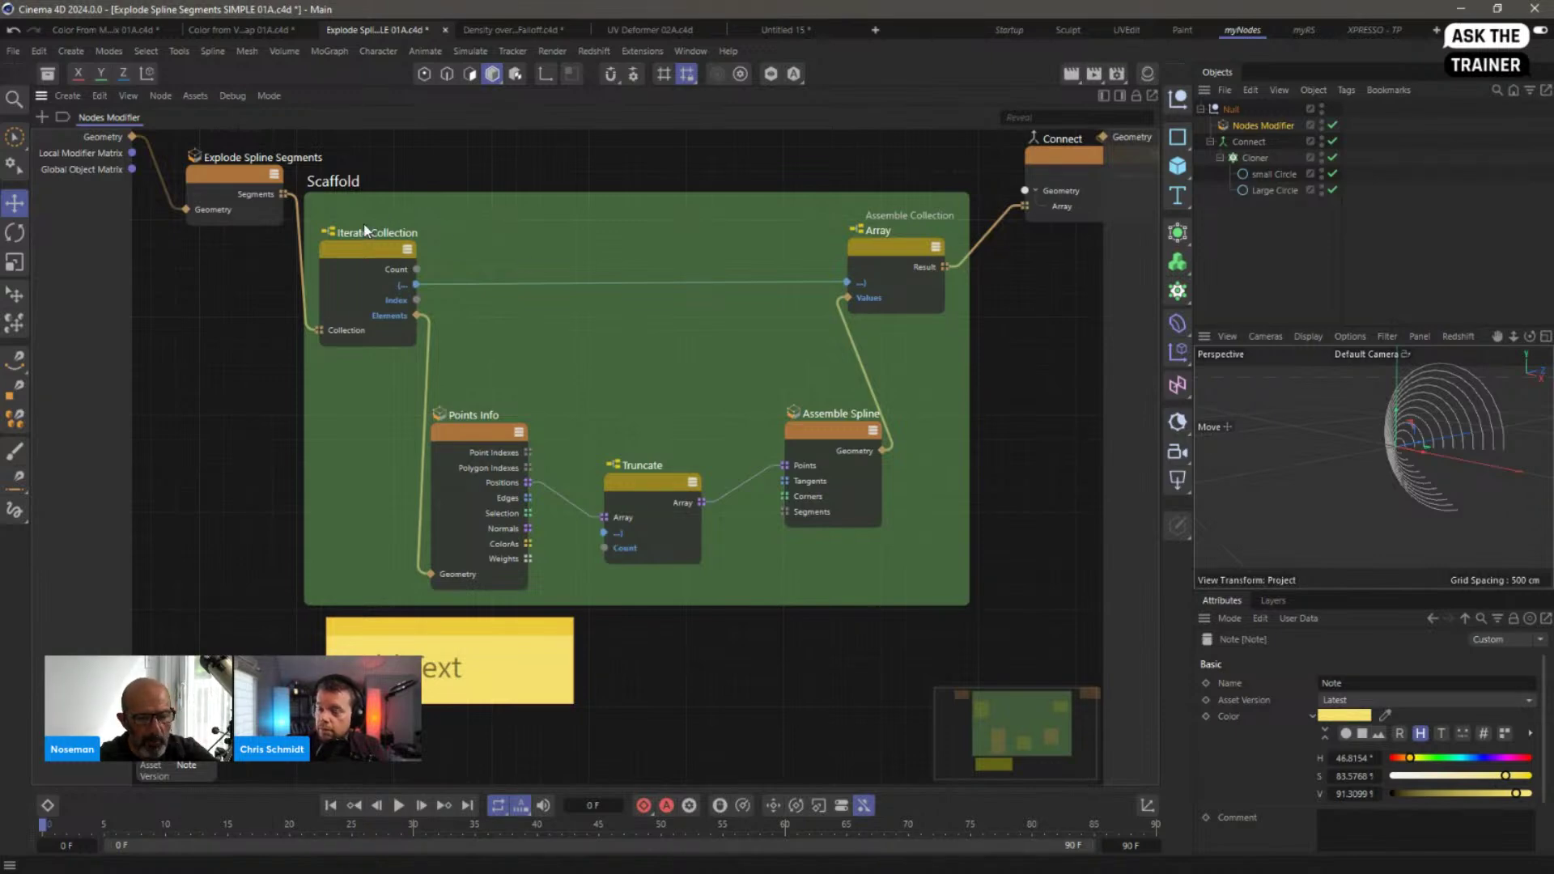
Step: Delete the green scaffold and the yellow note, keeping the nodes and their connections
left_click(427, 206)
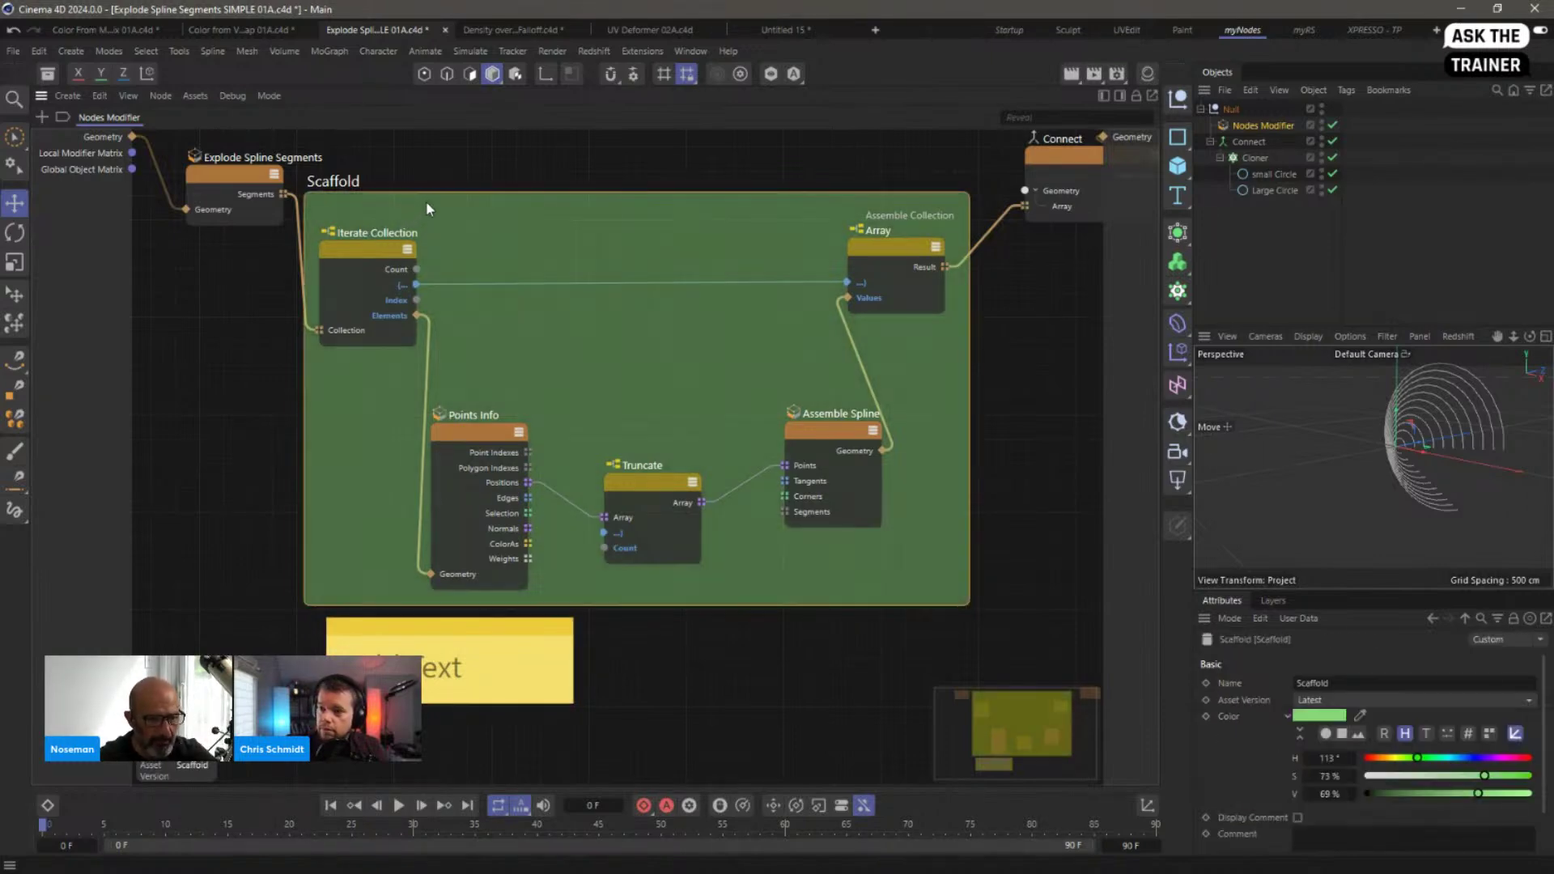
key("Delete")
left_click(478, 628)
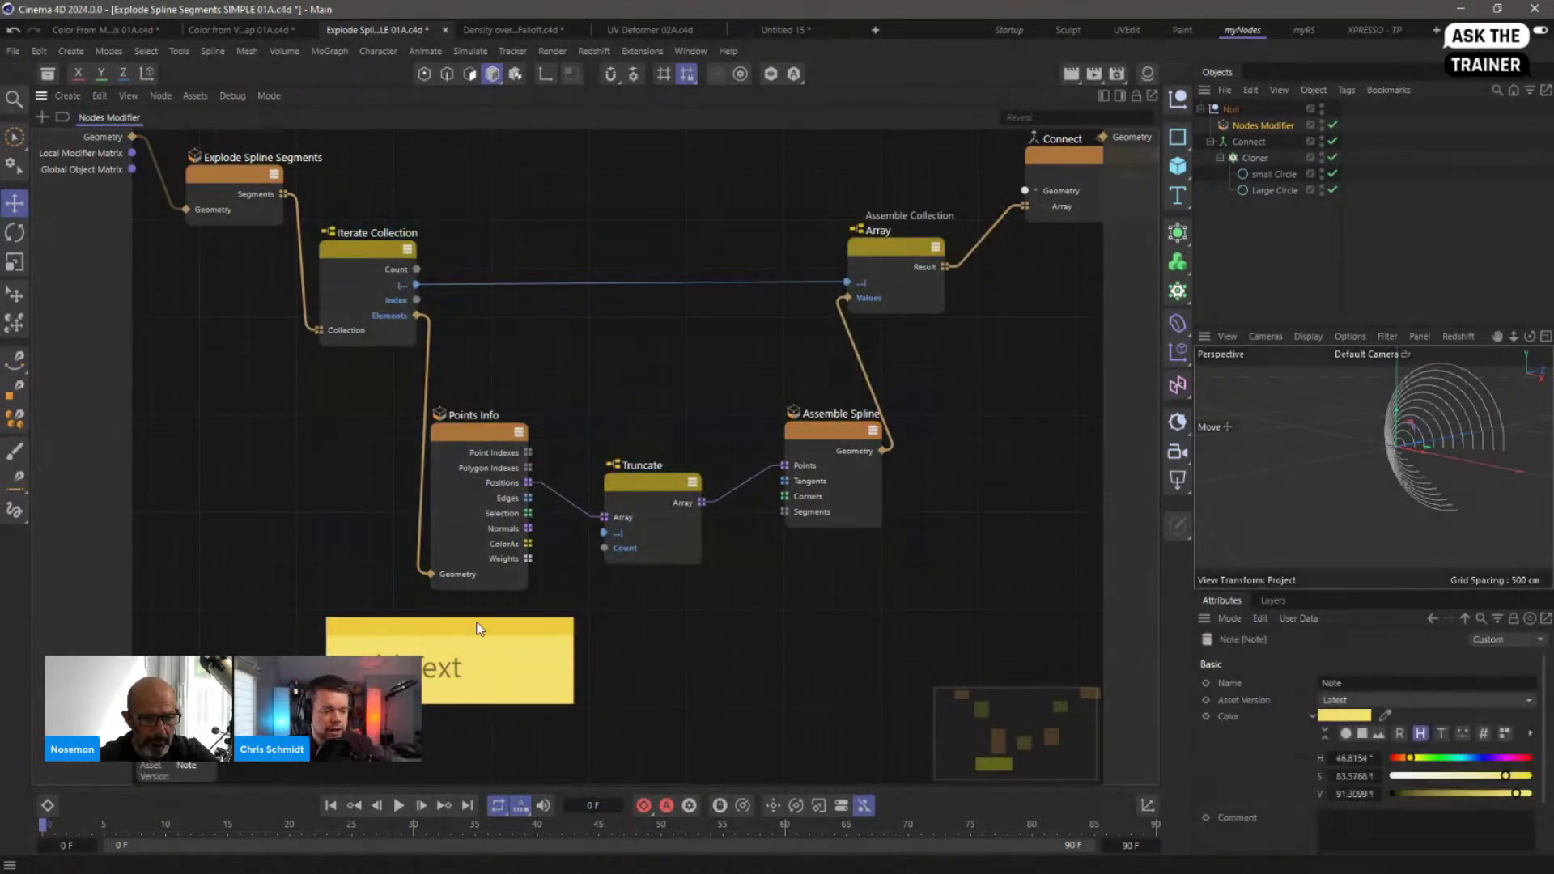
key("Delete")
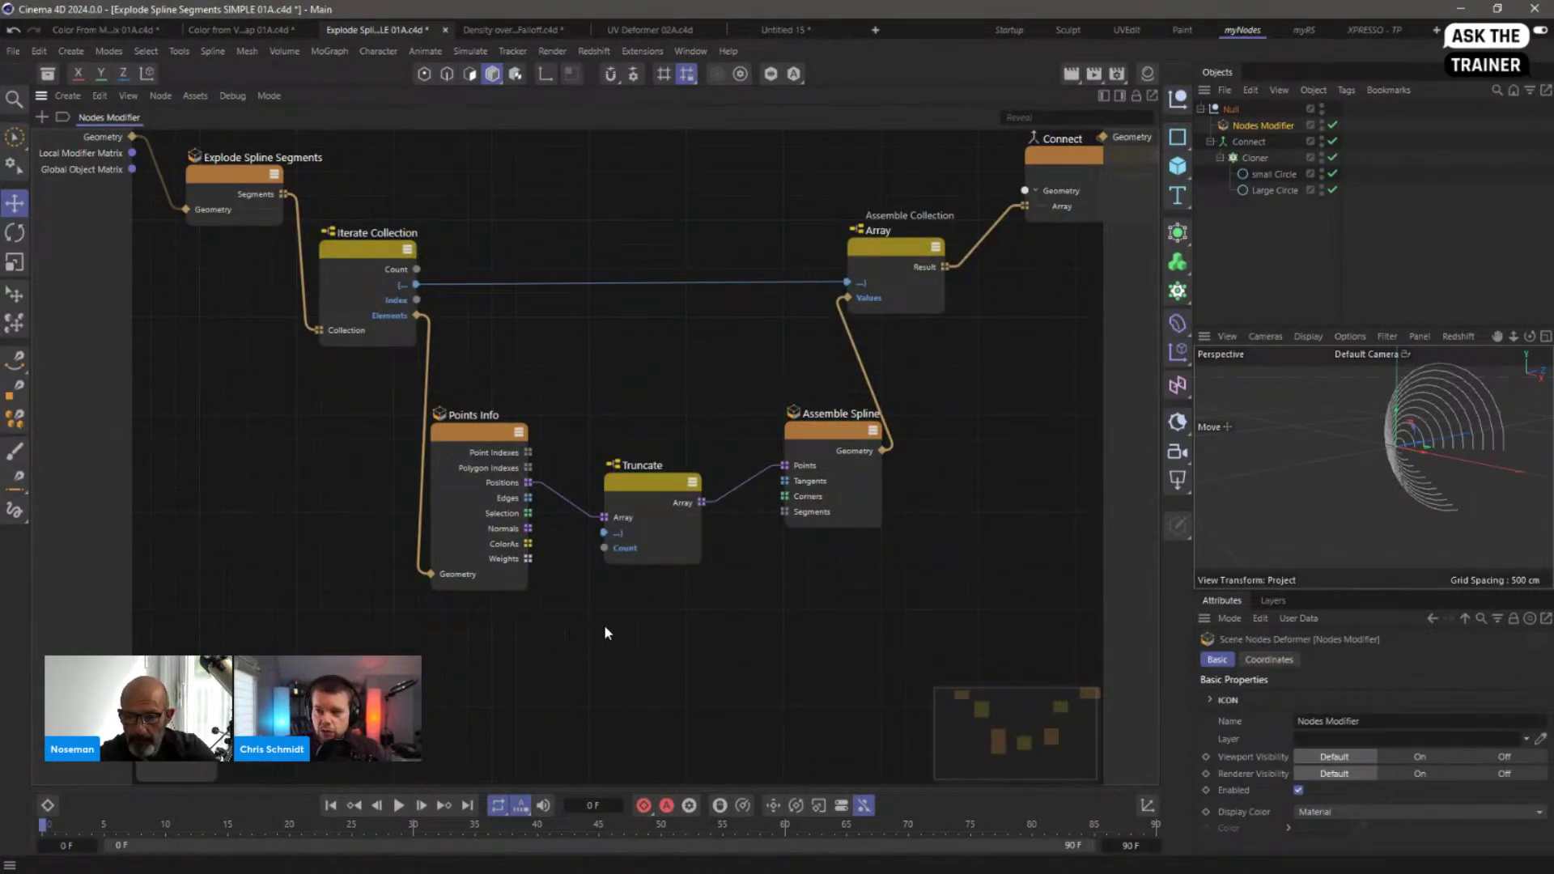
mouse_move(604, 626)
middle_mouse_down()
mouse_move(640, 644)
mouse_move(625, 648)
middle_mouse_up()
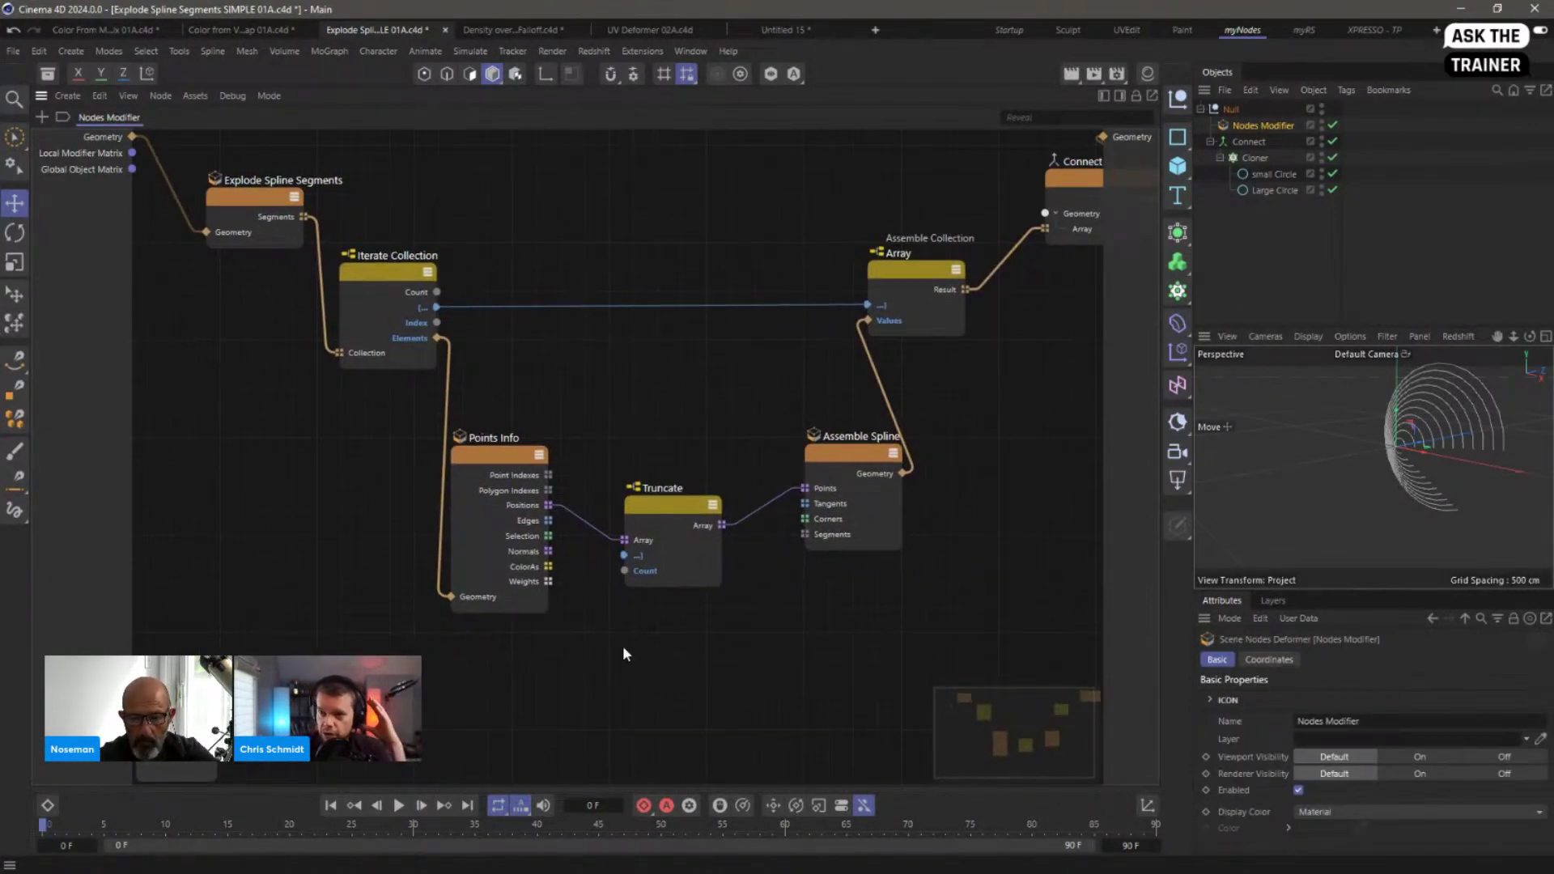
mouse_move(623, 648)
middle_mouse_down()
mouse_move(579, 647)
mouse_move(654, 649)
middle_mouse_up()
scroll(580, 647, "down", 1)
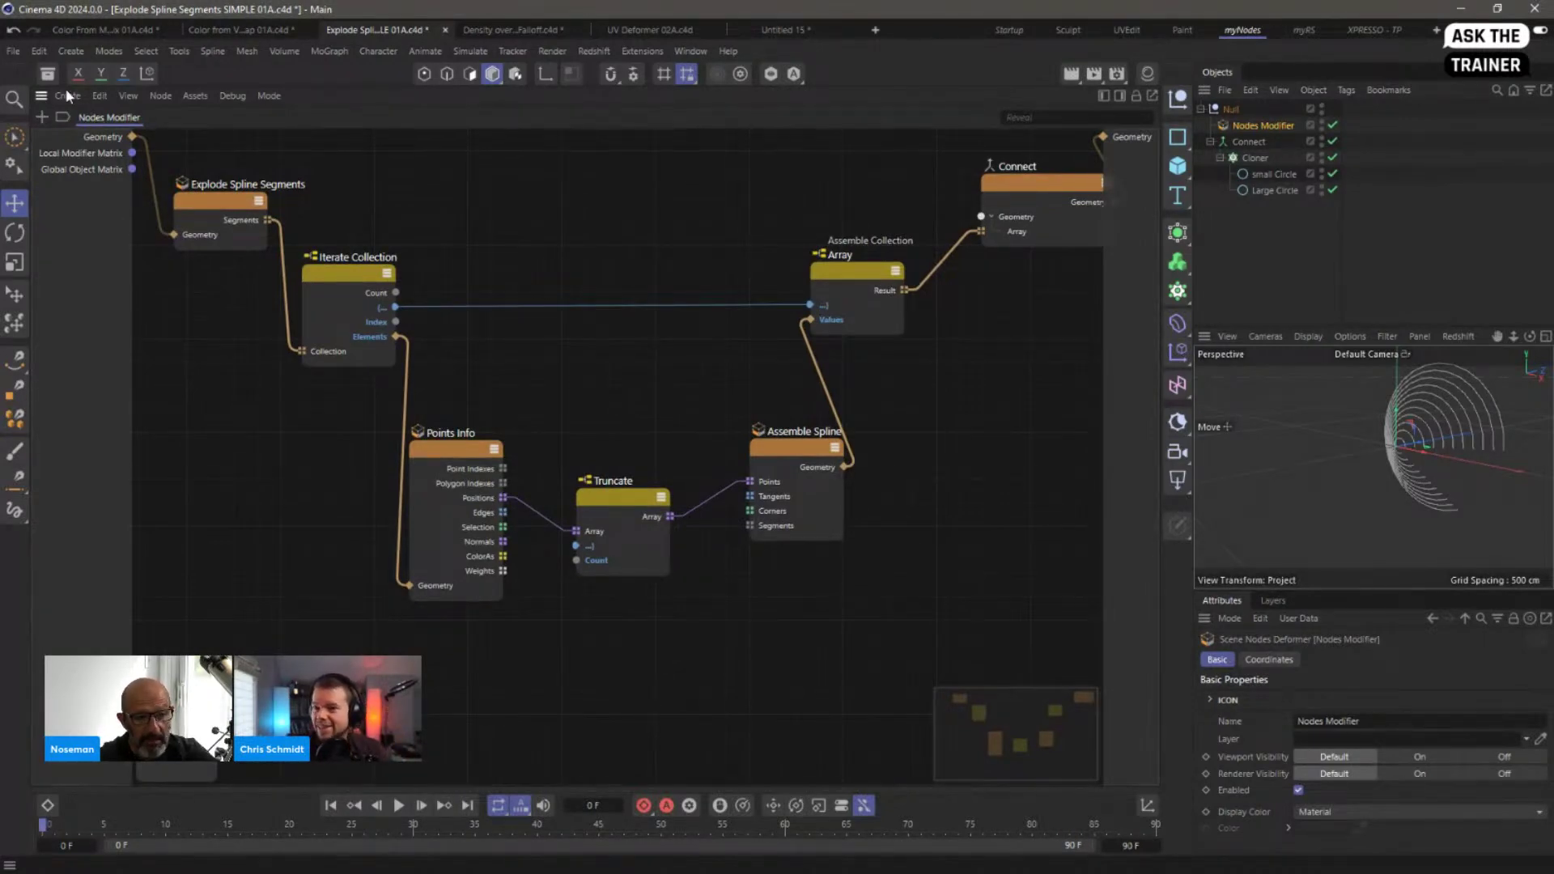
Step: Open the Asset Browser and replace its search term with "exper"
left_click(48, 75)
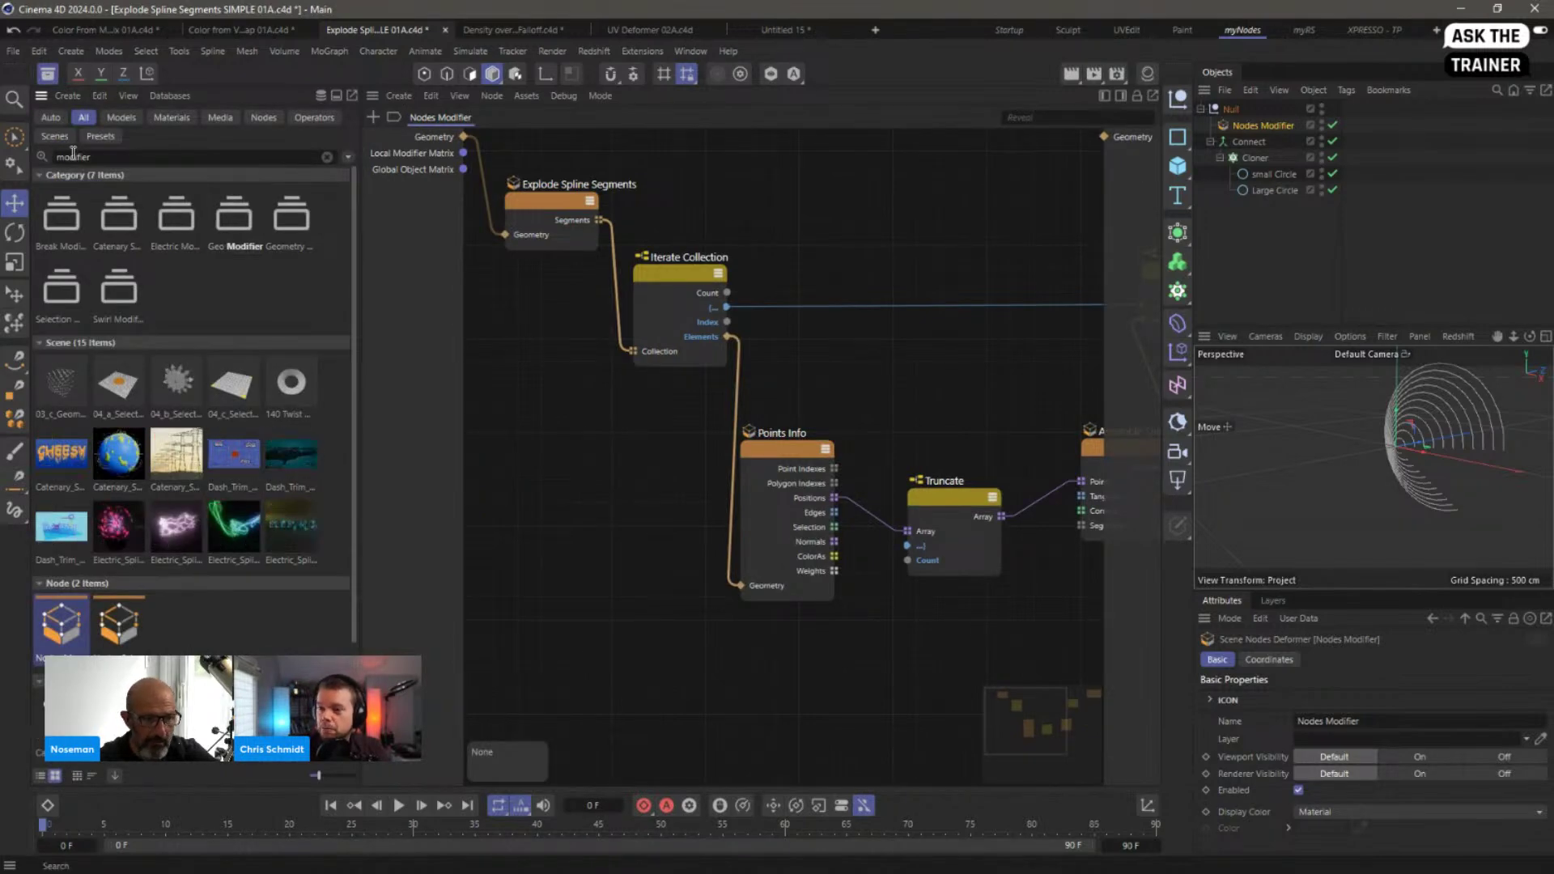
left_click(327, 157)
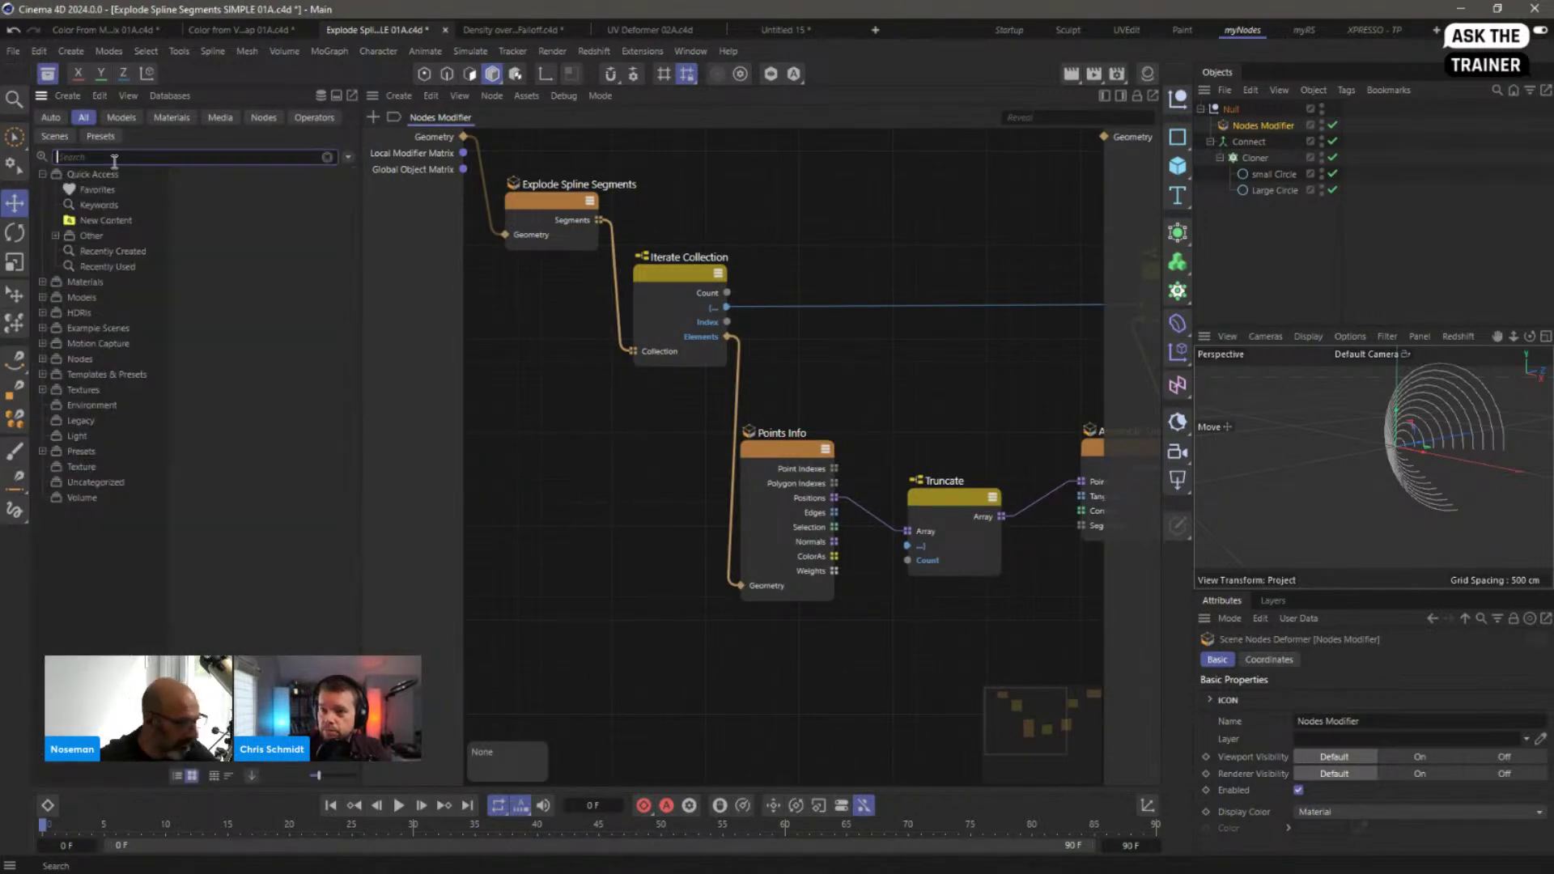
type("exper")
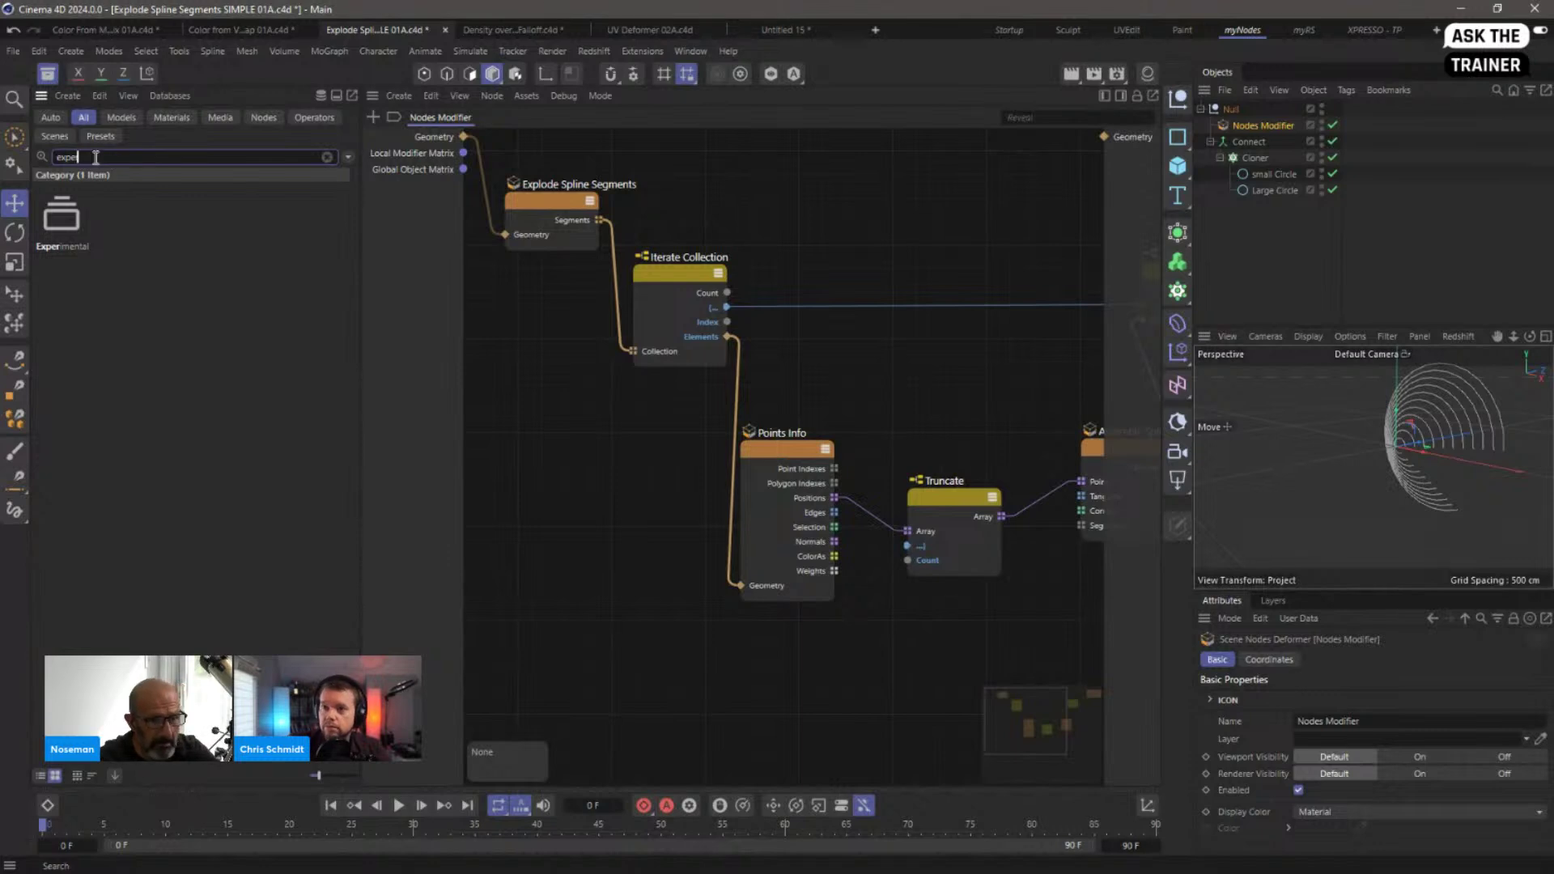
Step: Clear the asset search, filter the assets to Nodes, and browse the Experimental category, including the Object Link node
left_click_drag(95, 158, 38, 154)
key("BackSpace")
left_click(261, 123)
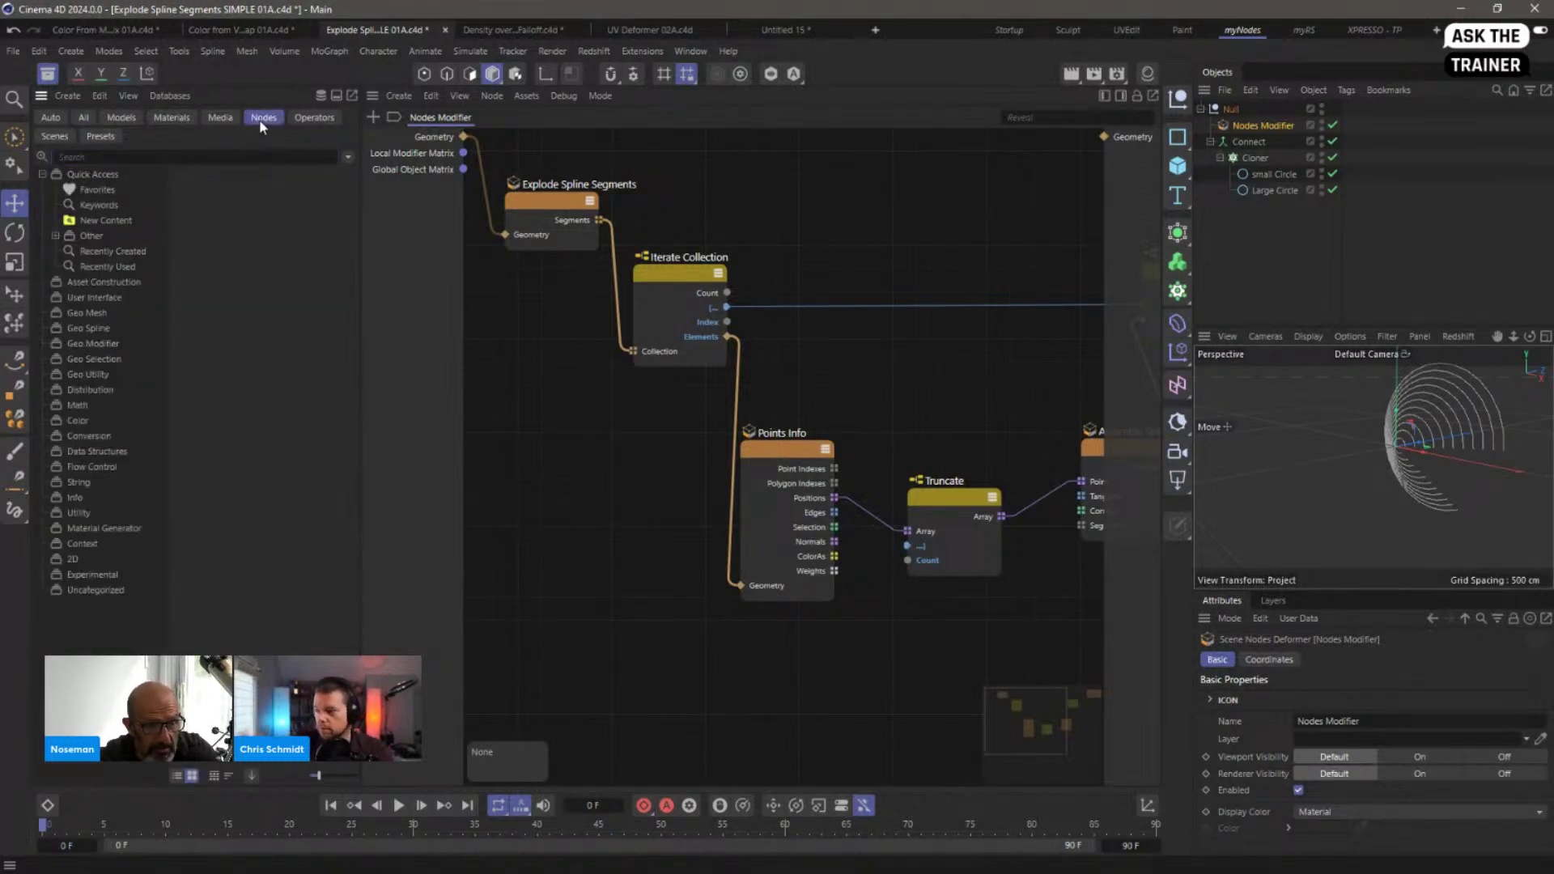
left_click(93, 573)
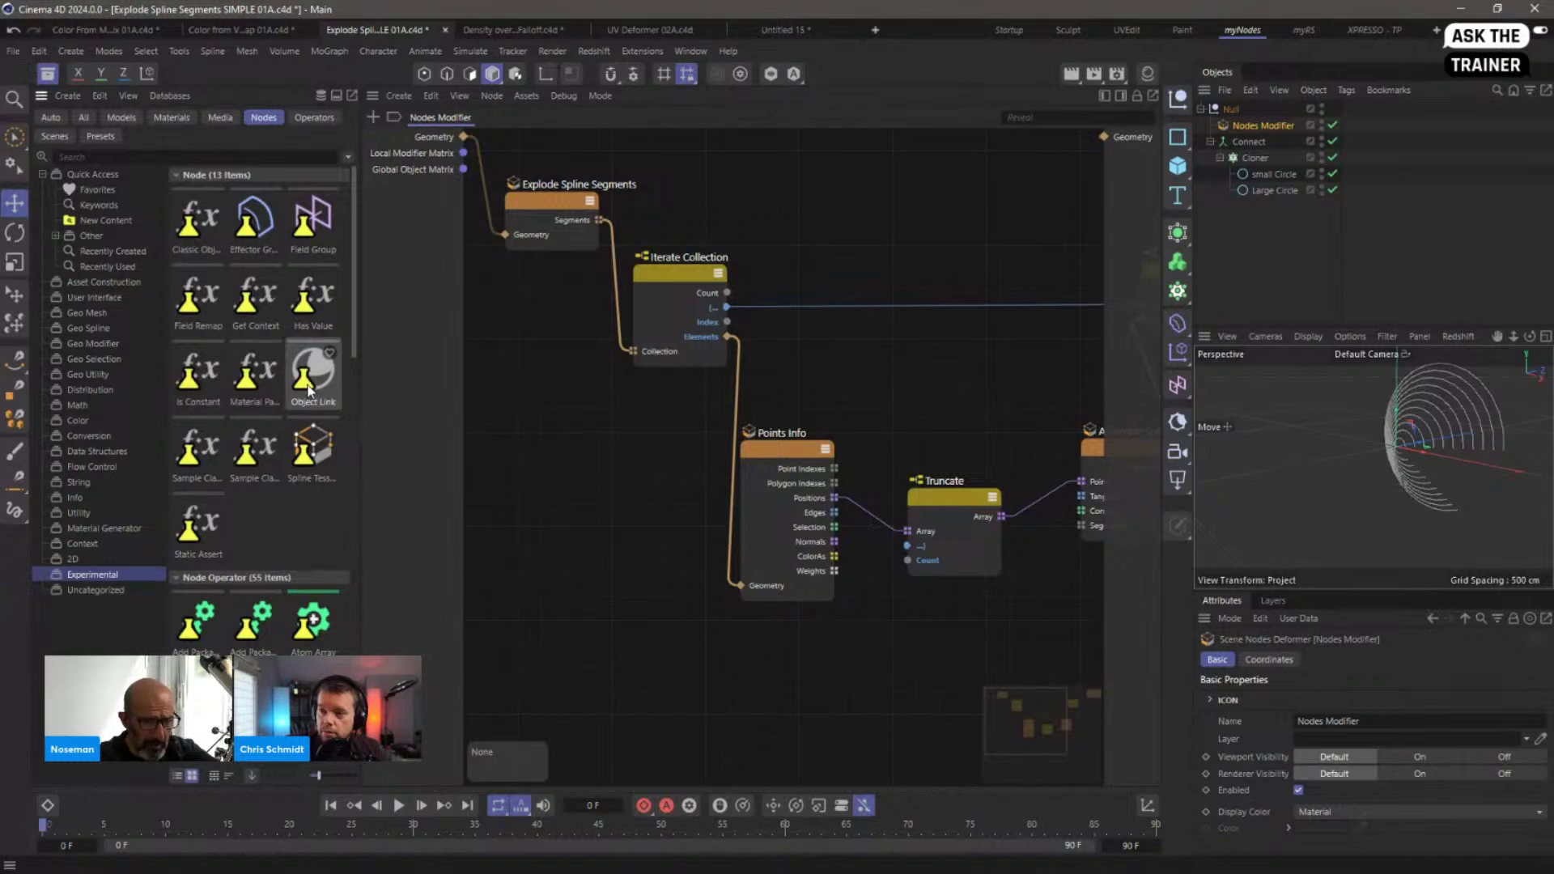
left_click_drag(354, 351, 357, 296)
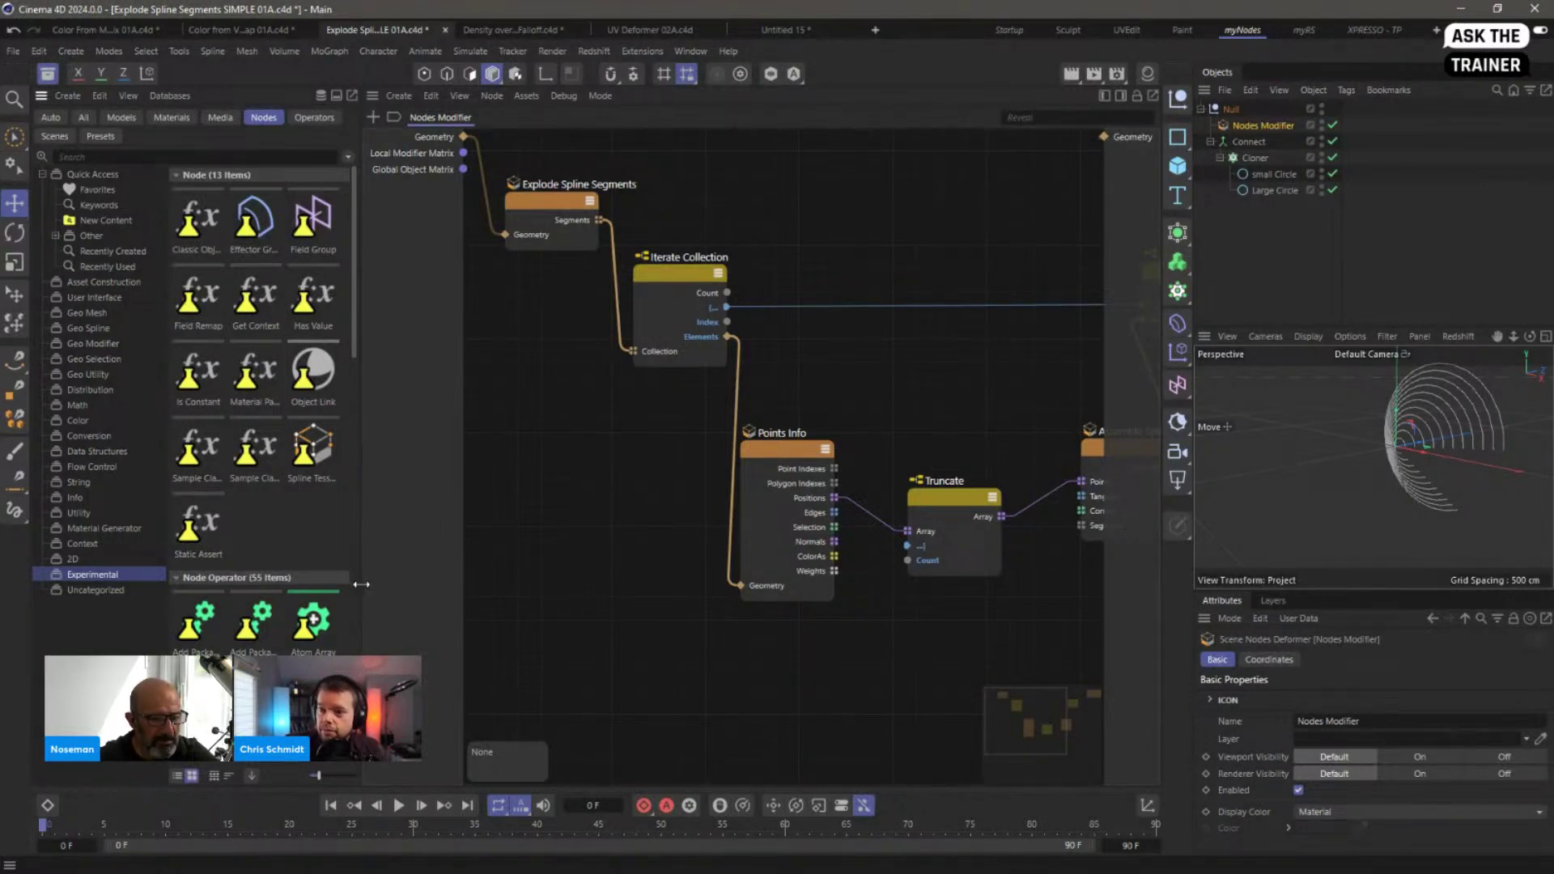
left_click_drag(363, 626, 339, 585)
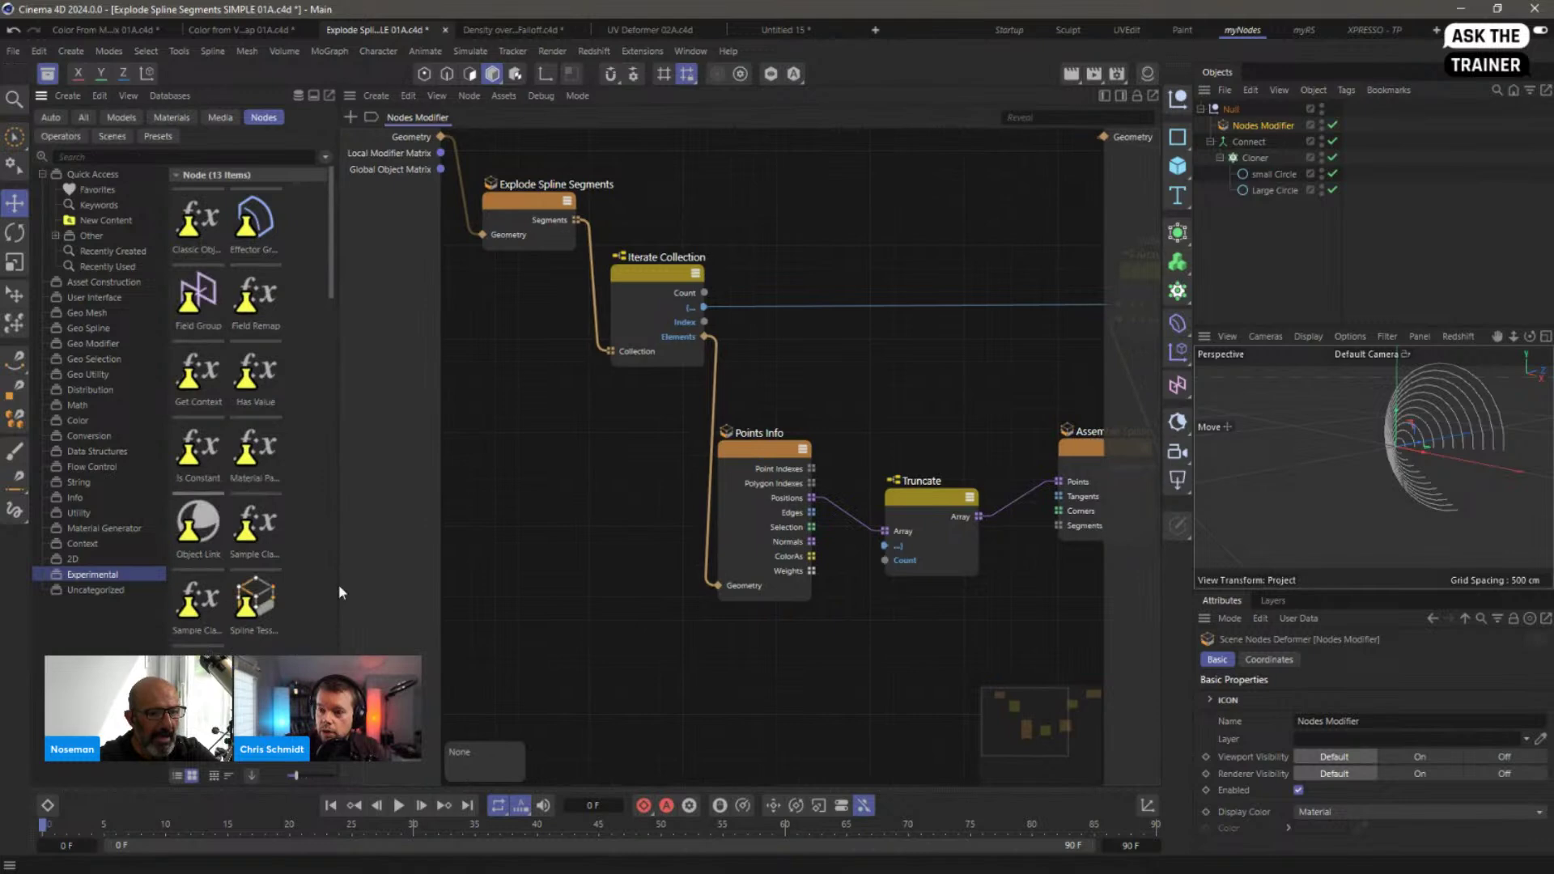
Step: Close the Asset Browser and frame the whole node graph from Explode Spline Segments to Connect
left_click(48, 77)
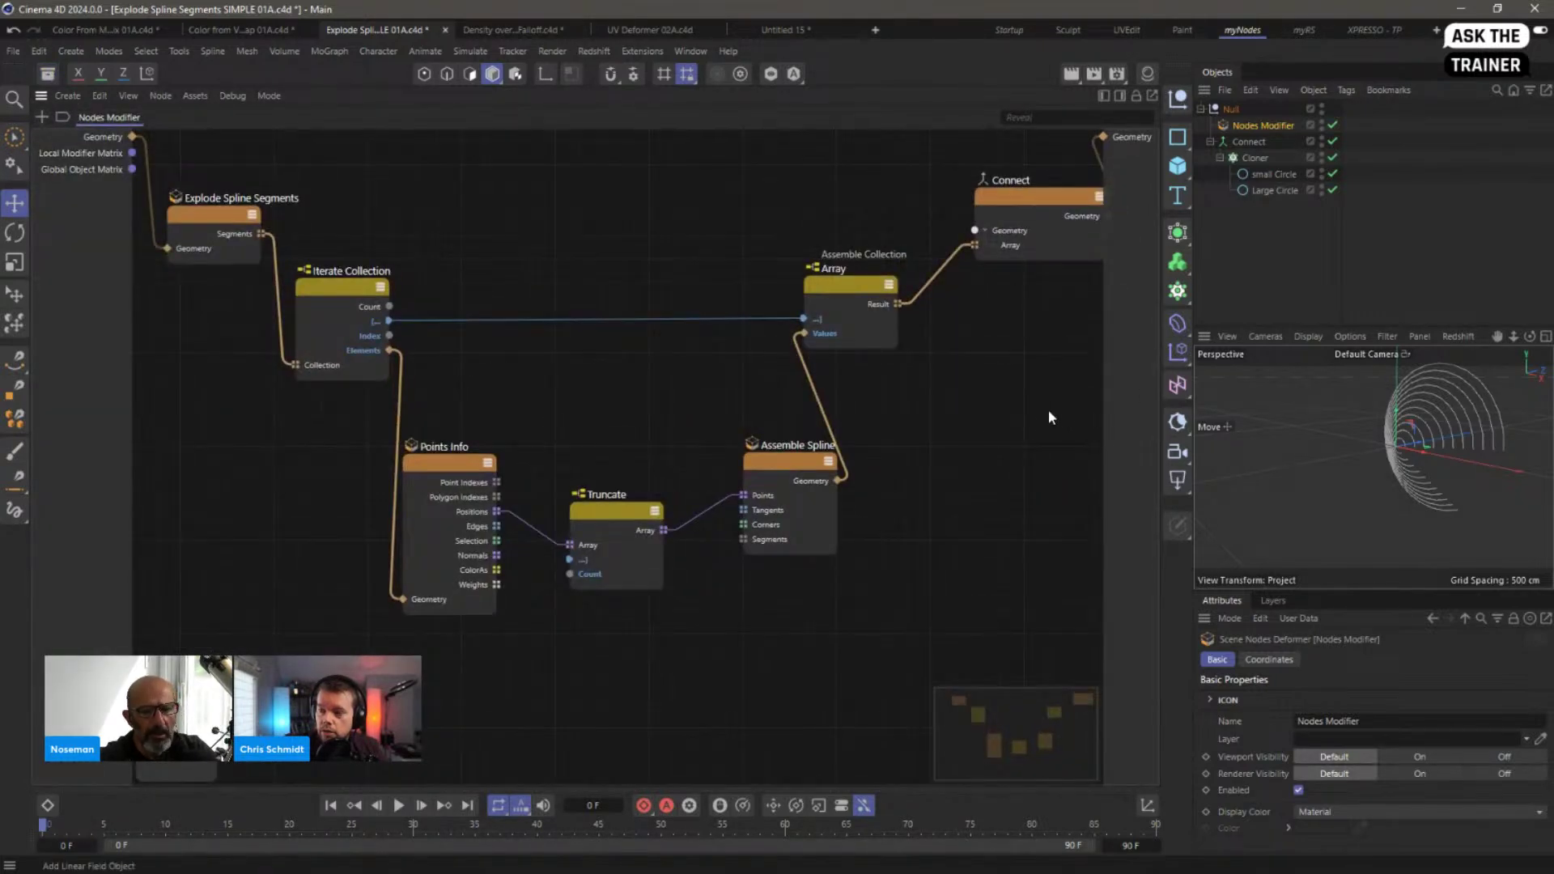
key("h")
middle_click_drag(956, 416, 956, 425)
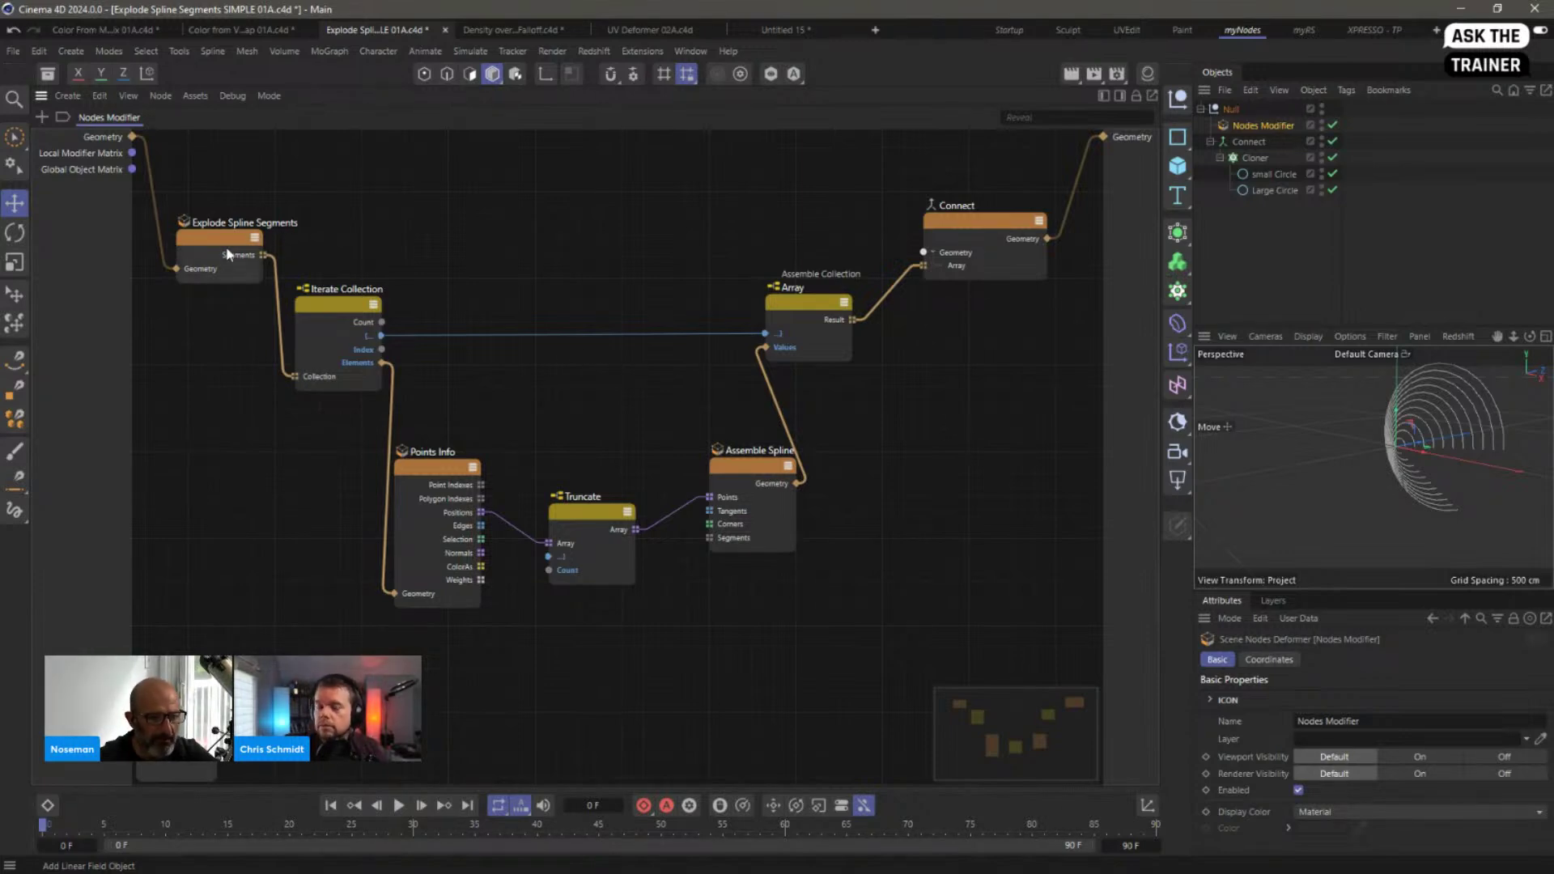
Step: Nudge the Explode Spline Segments node and the Connect node slightly upward in the graph
left_click_drag(219, 238, 217, 224)
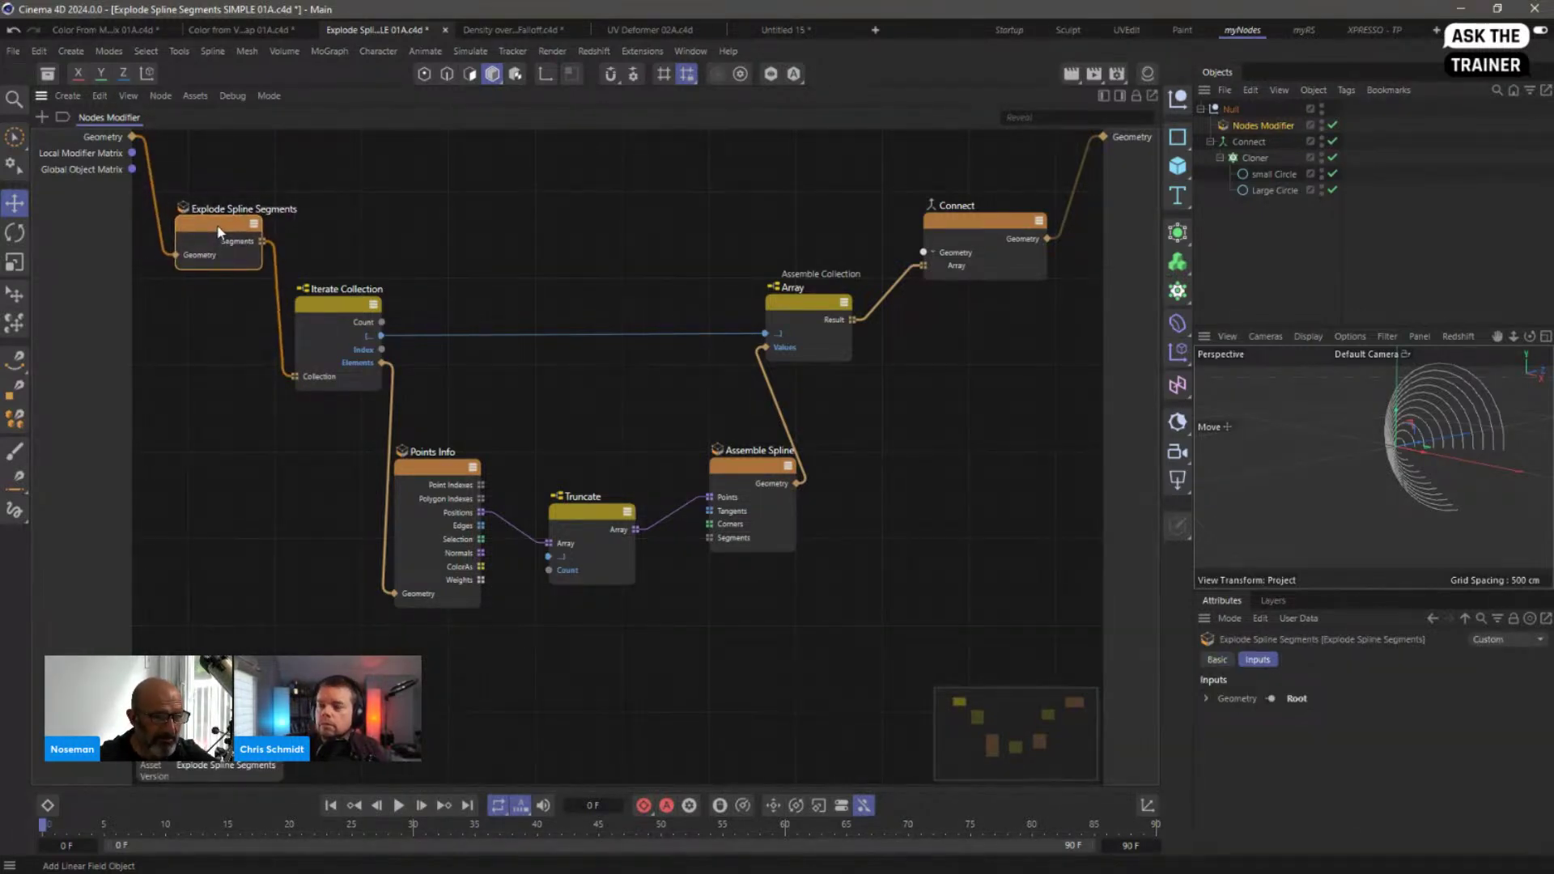
left_click_drag(979, 237, 984, 223)
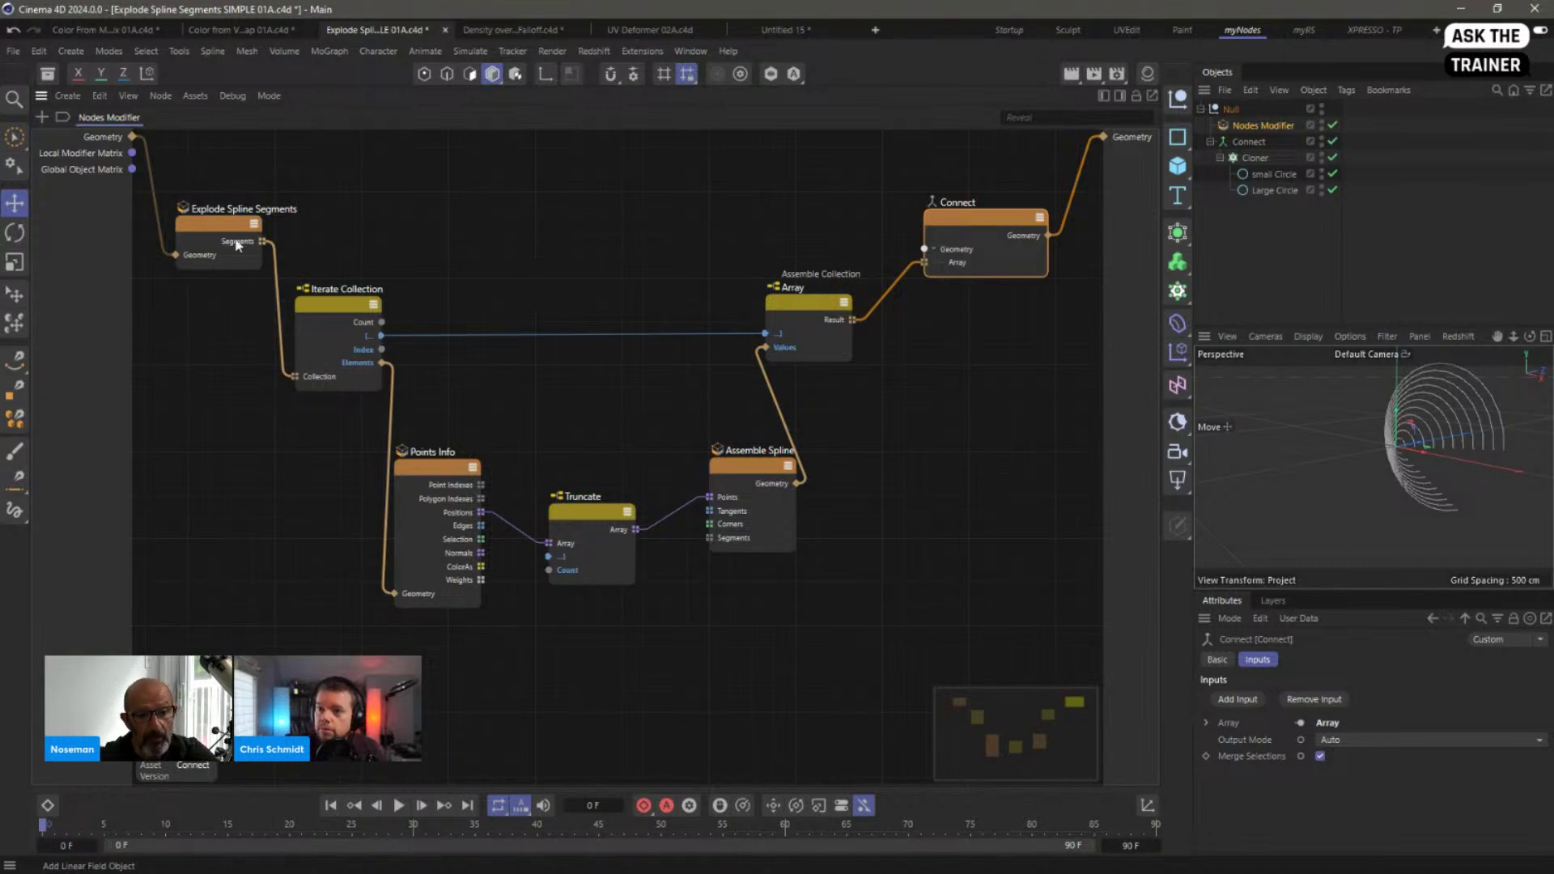
Step: Search the nodes for "explo", add an Explode Mesh Islands node below Iterate Collection, and delete it
left_click(245, 372)
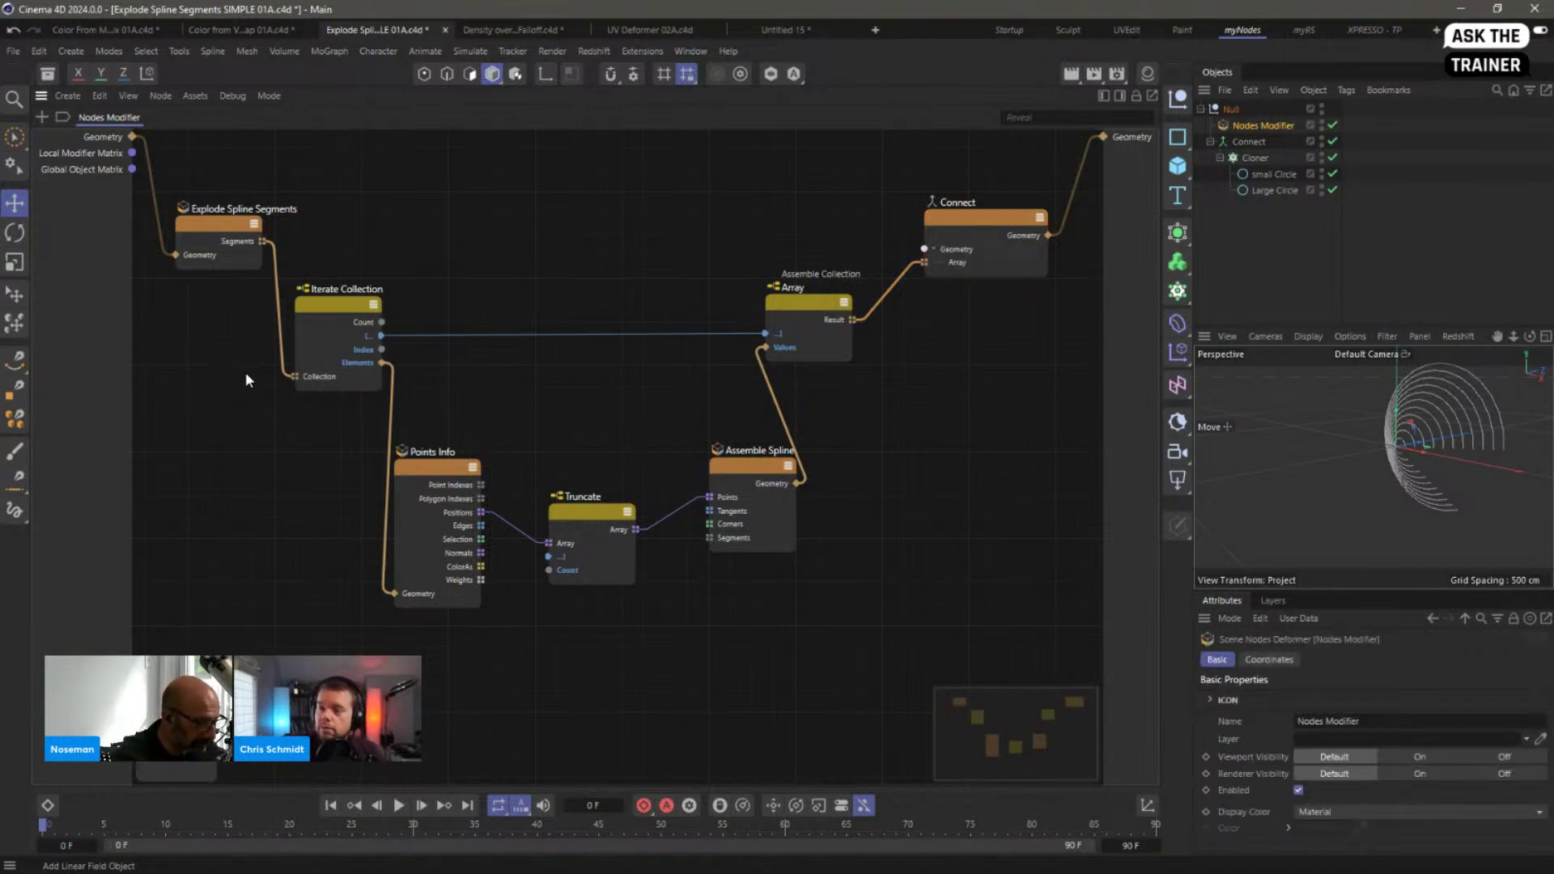
double_click(246, 371)
type("explo")
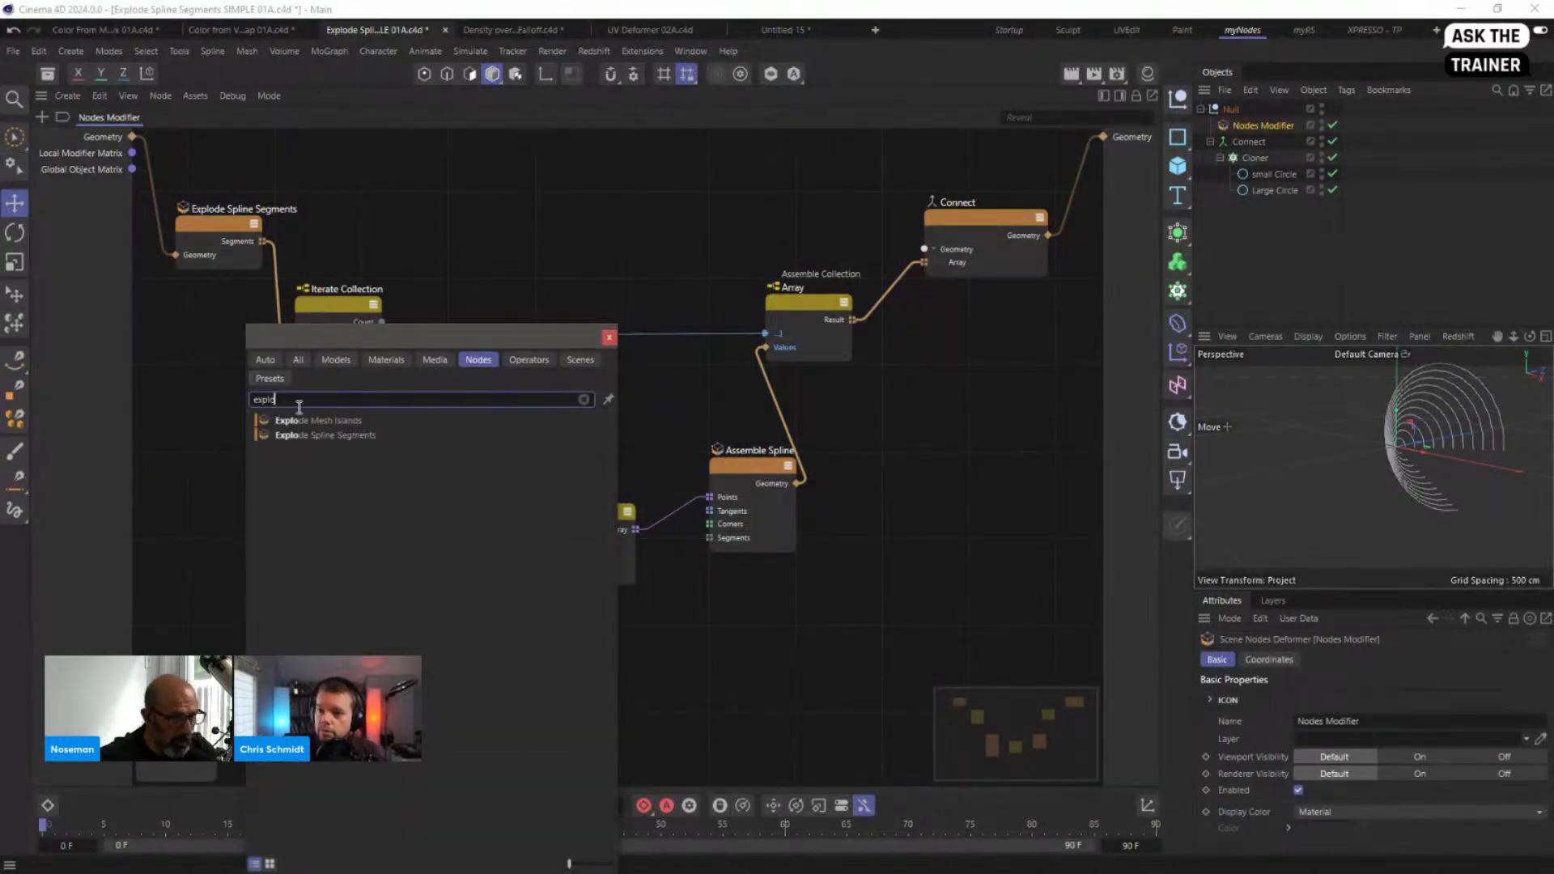
left_click_drag(311, 420, 221, 432)
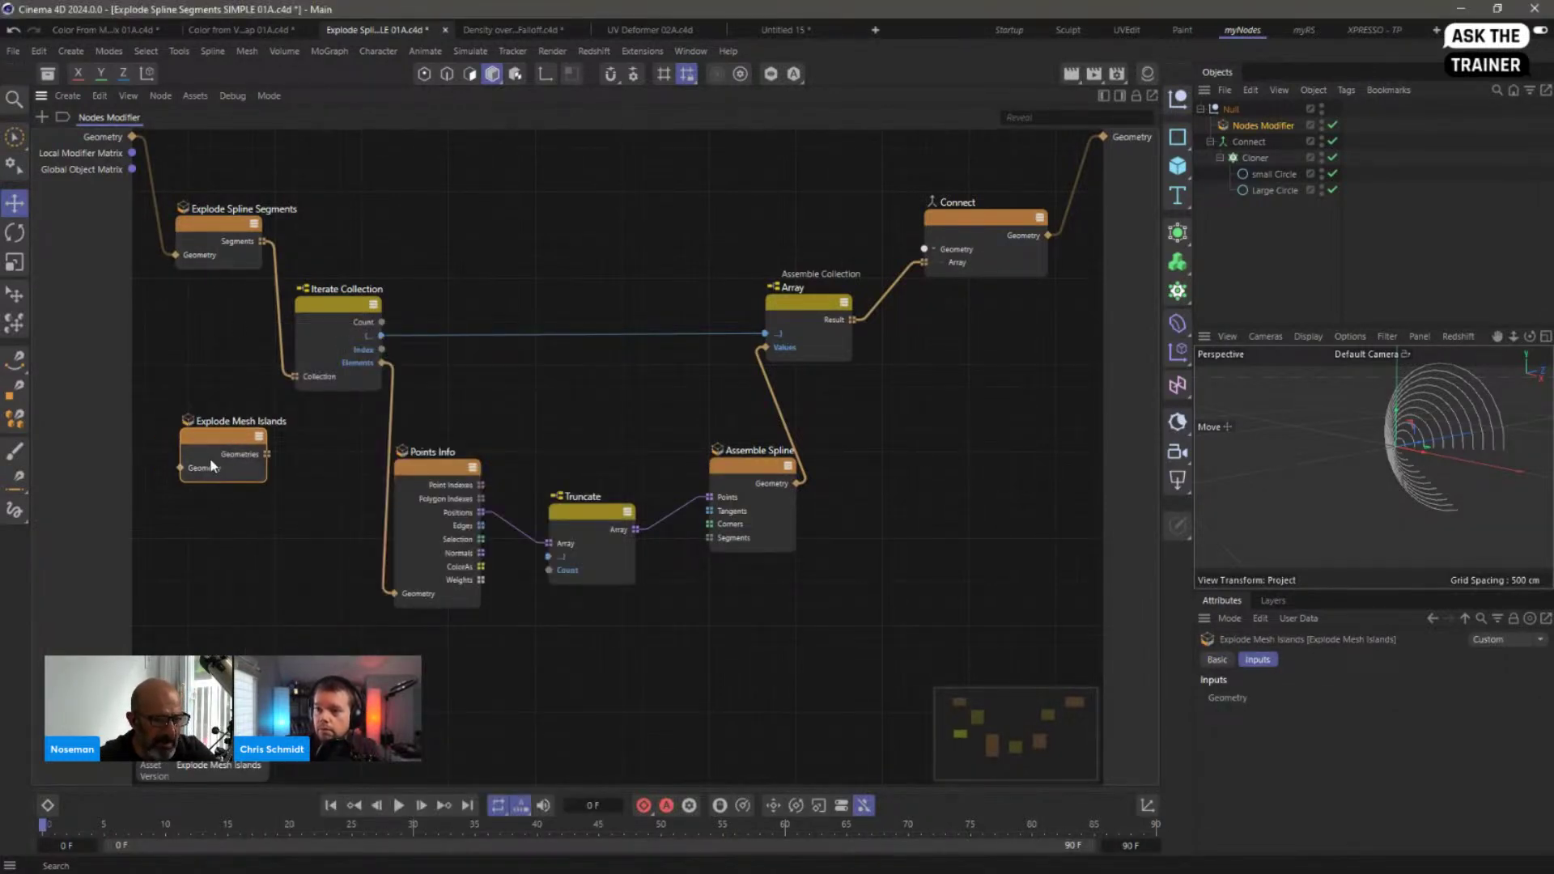
key("Delete")
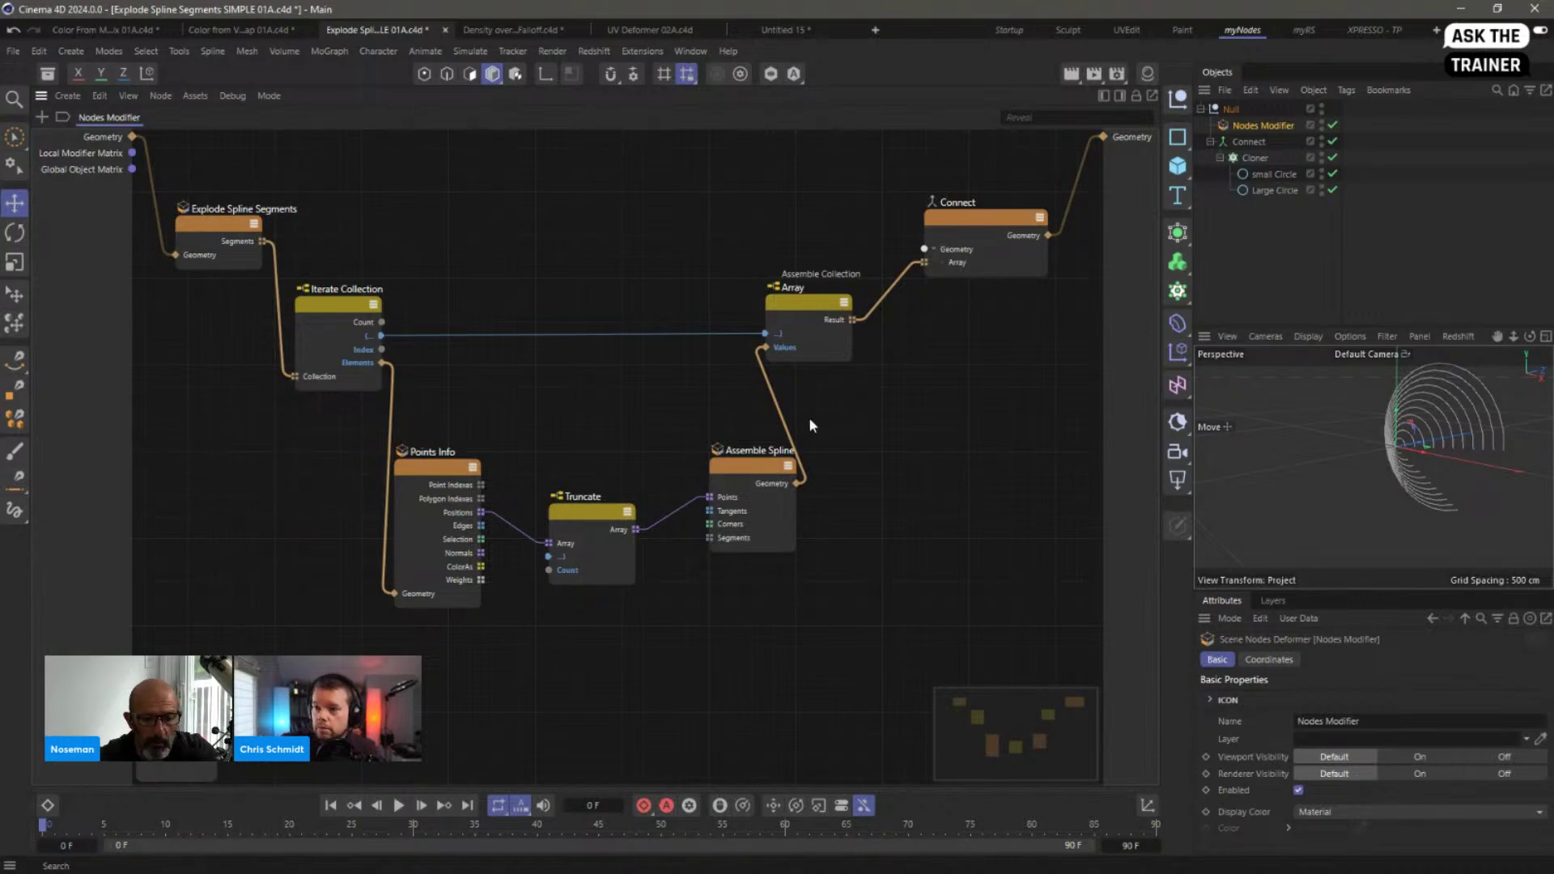
Step: Check the small and large circle splines, collapse the Connect object's hierarchy, and select the Nodes Modifier
left_click(1280, 254)
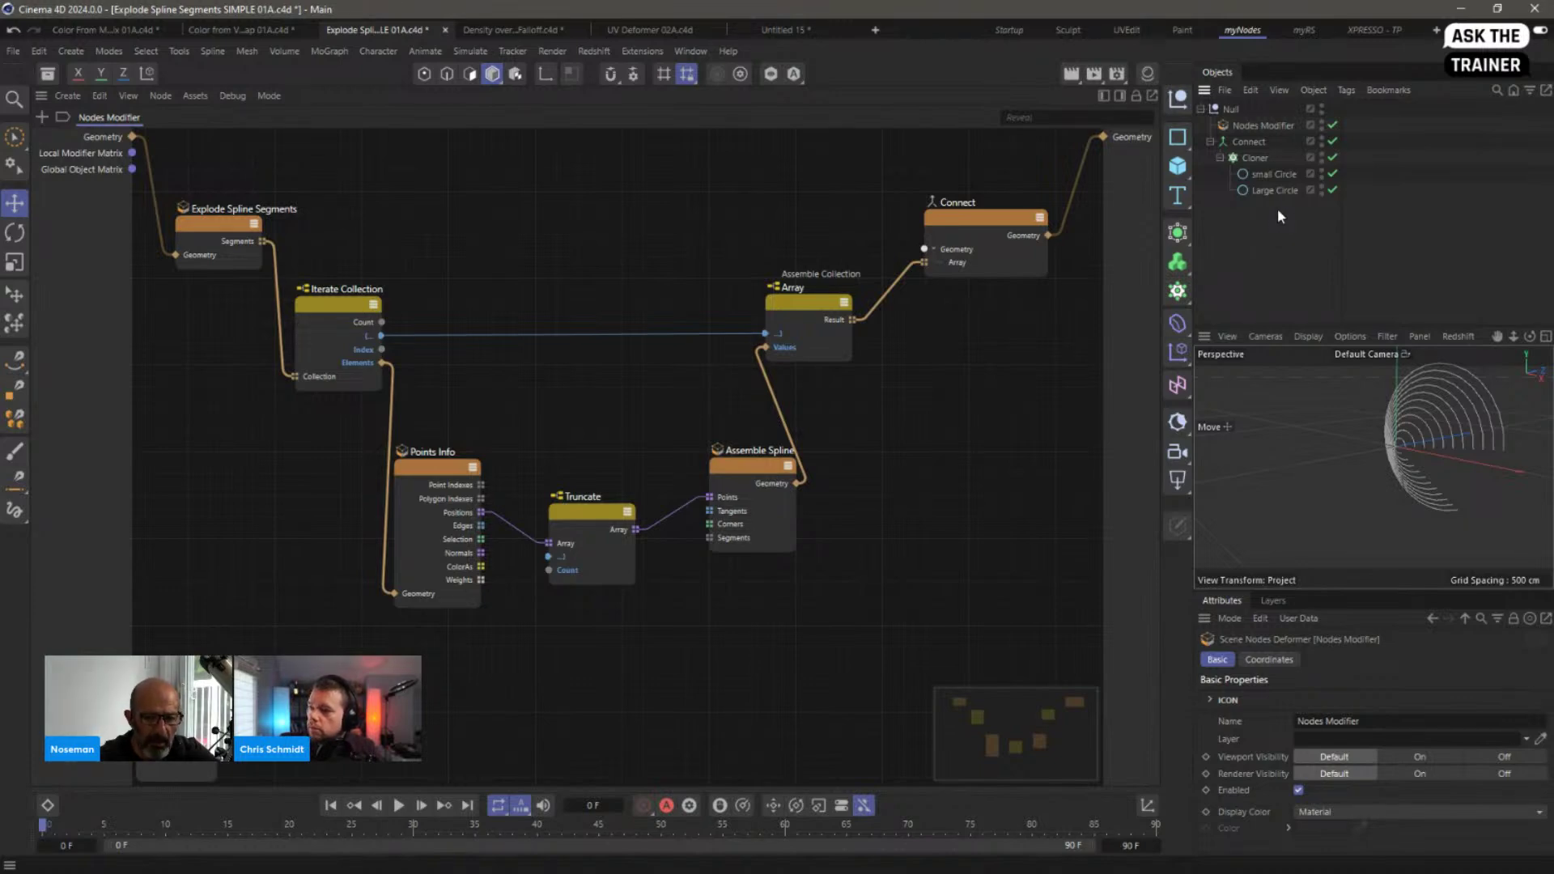
left_click_drag(1277, 219, 1251, 168)
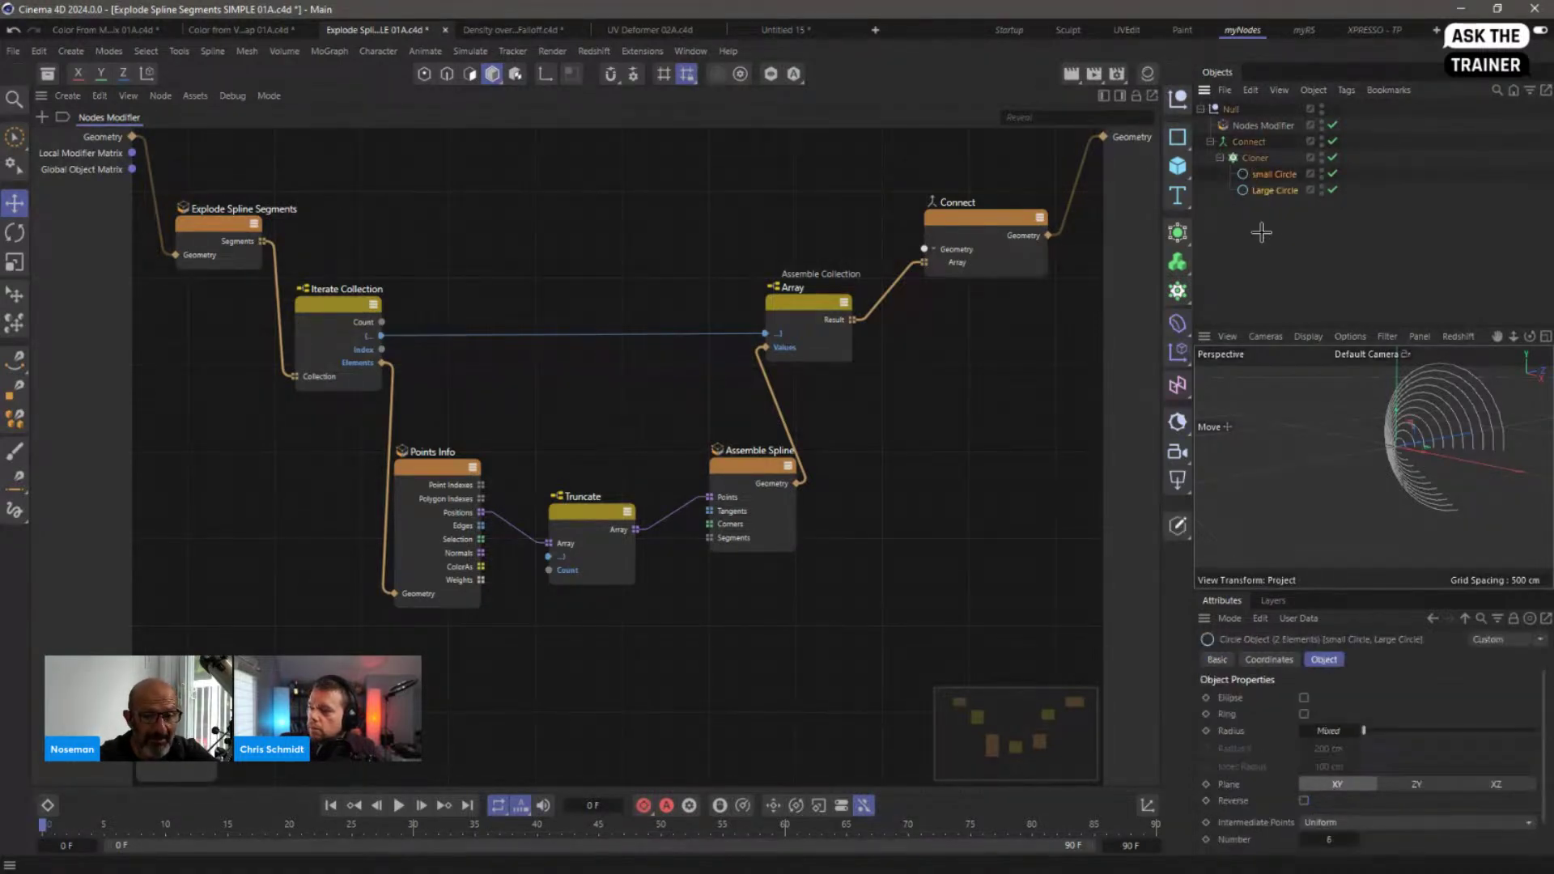
left_click(1263, 243)
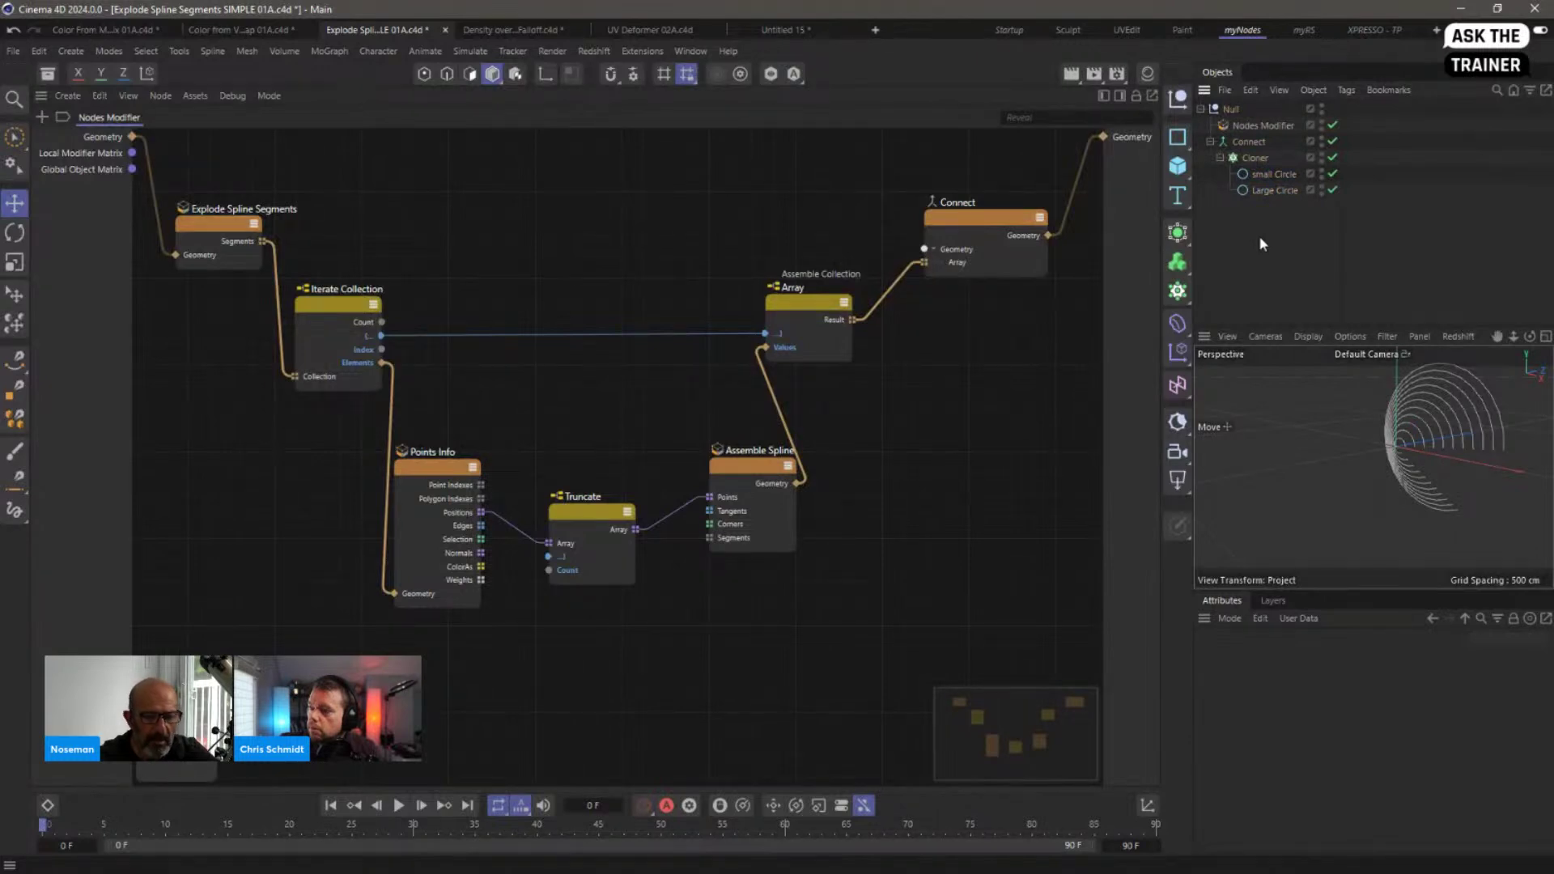
left_click(1249, 141)
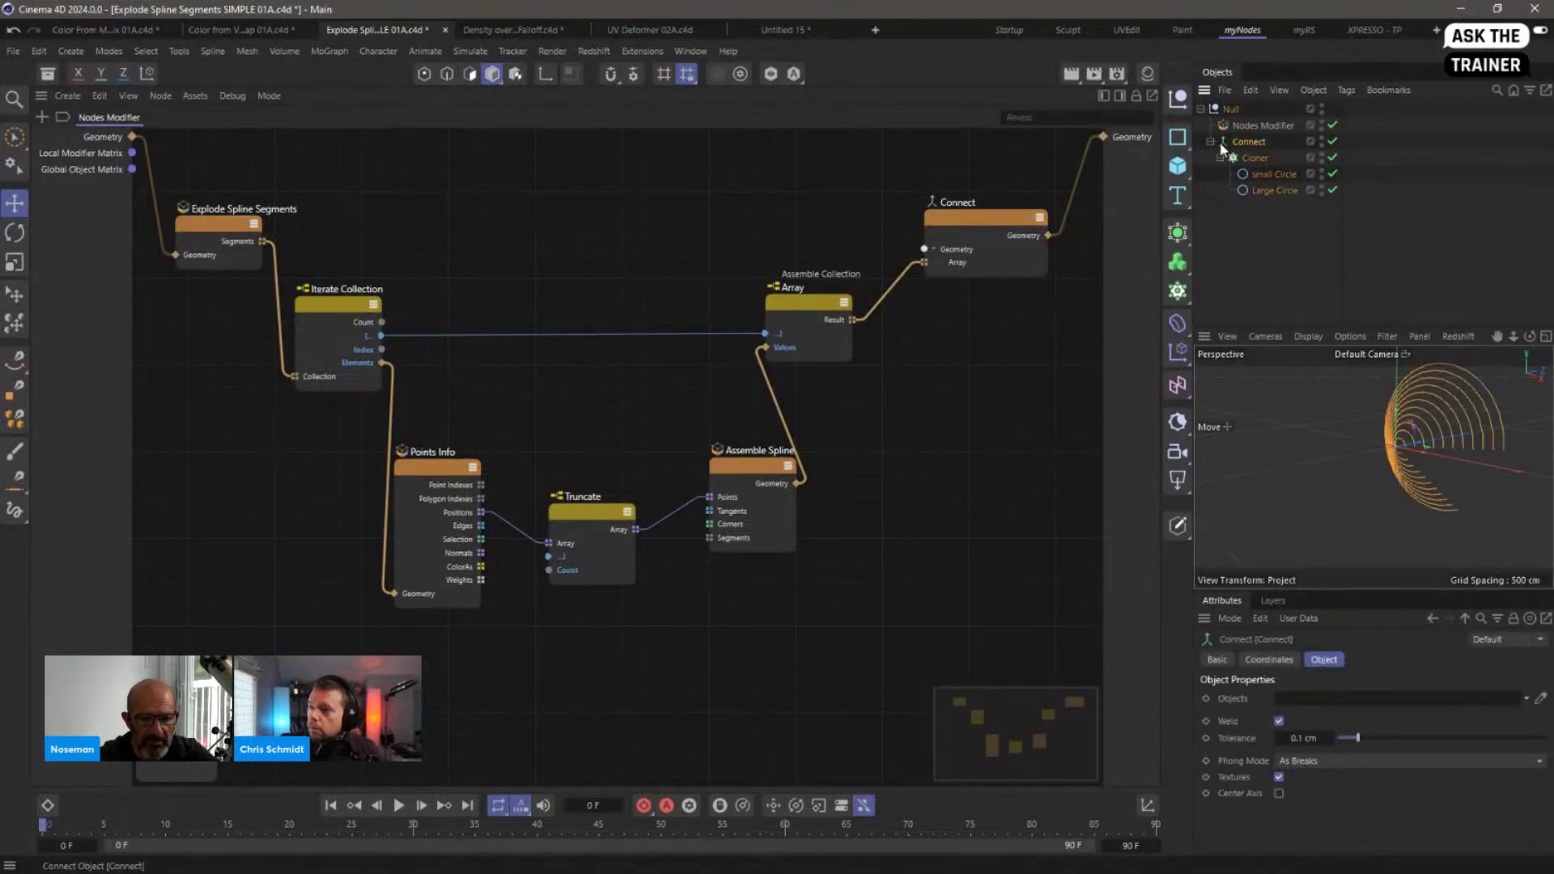
left_click(1210, 142)
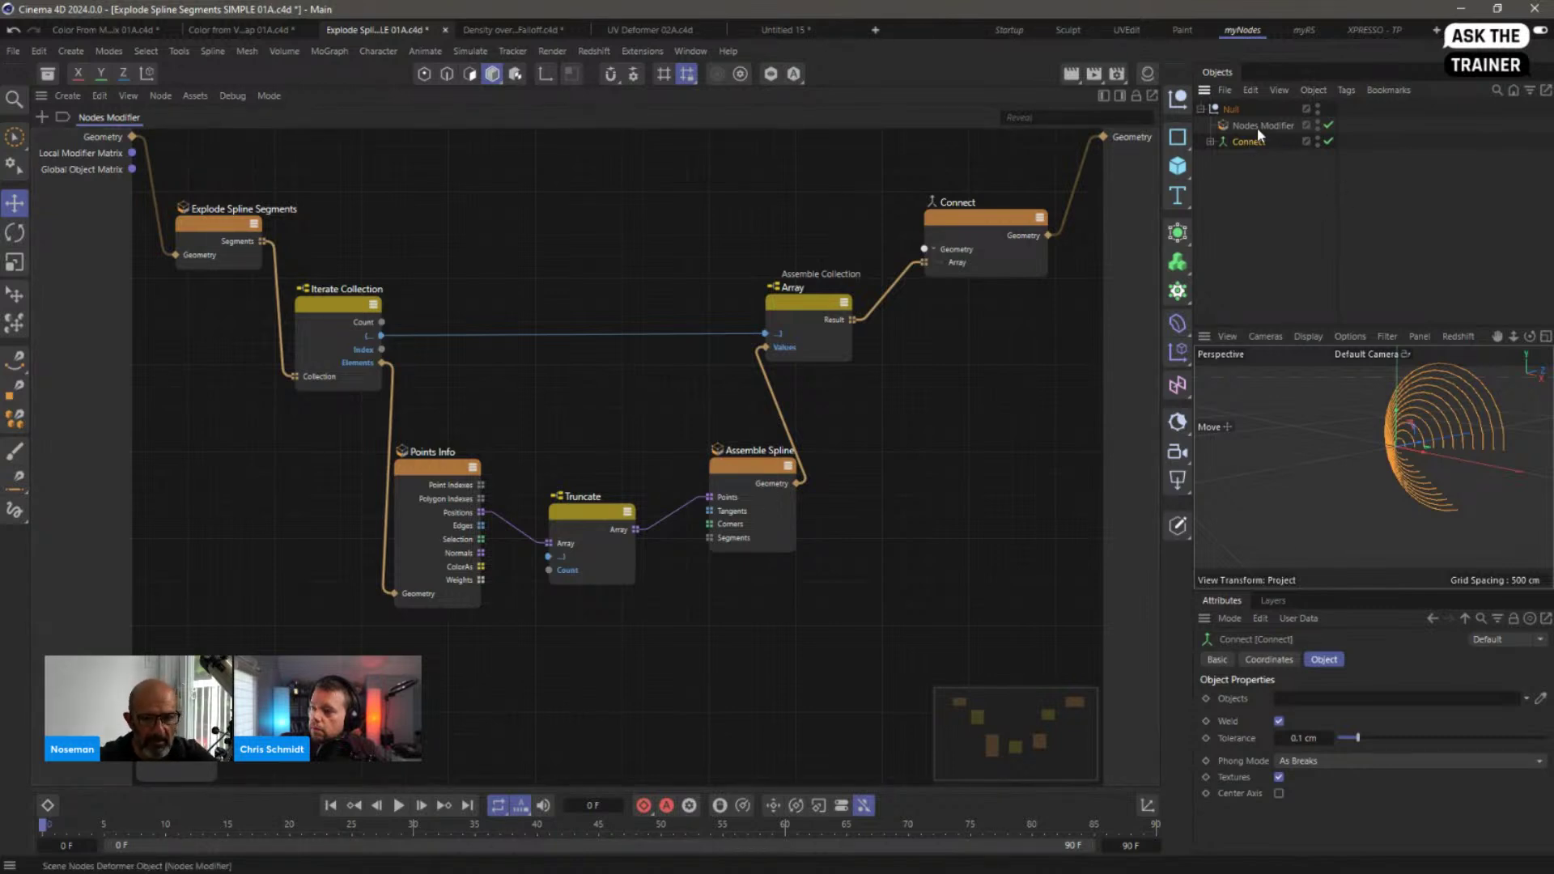
left_click(1257, 127)
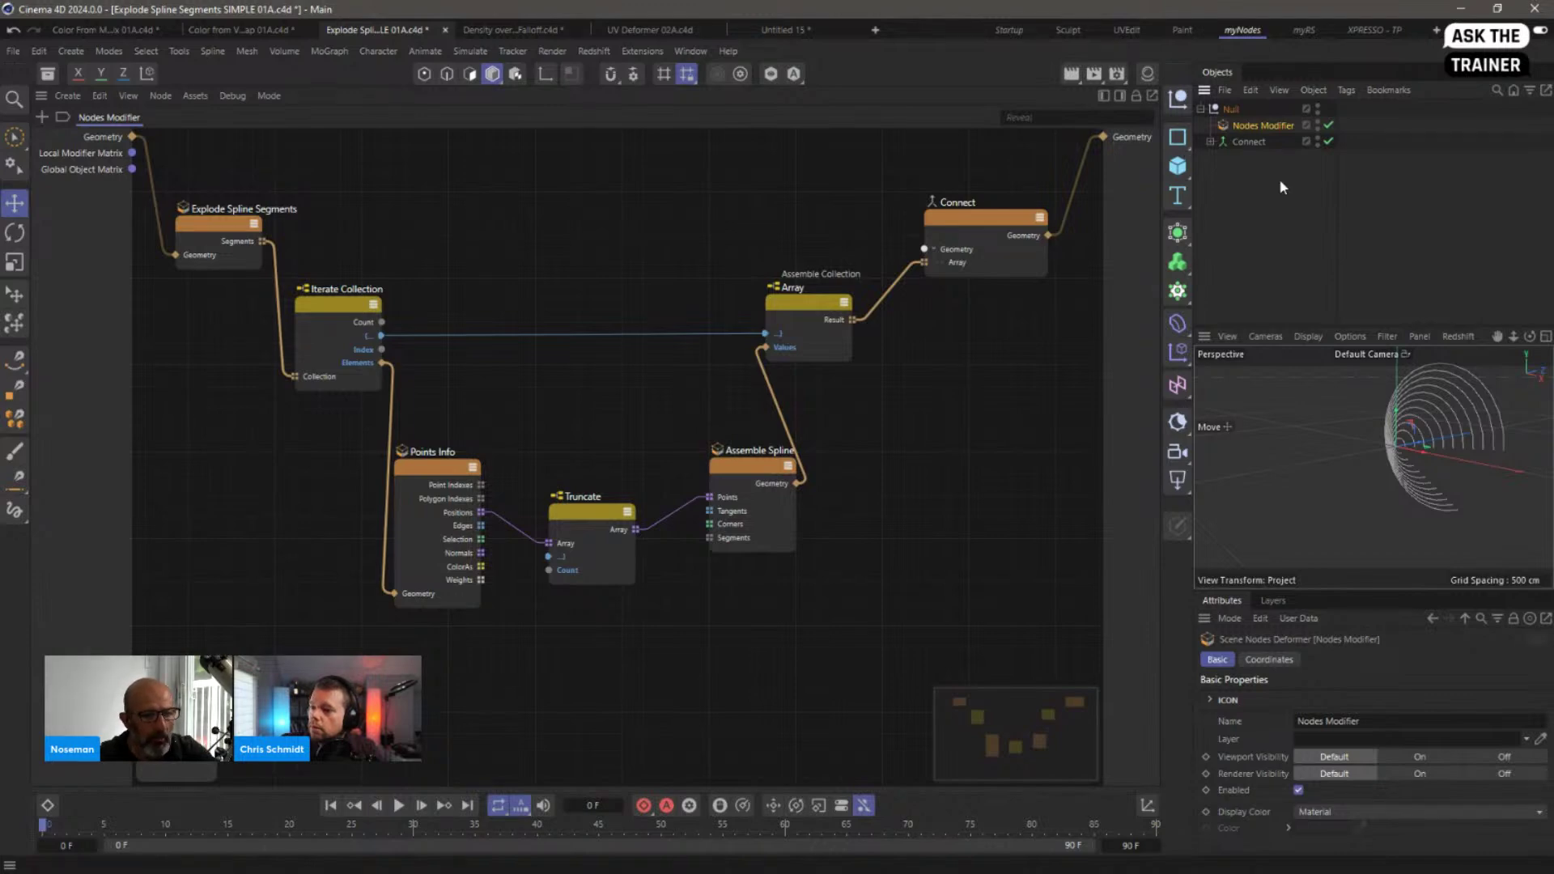
Step: Inspect and nudge the Explode Spline Segments node, and shift the Iterate Collection and Array nodes upward
left_click(212, 247)
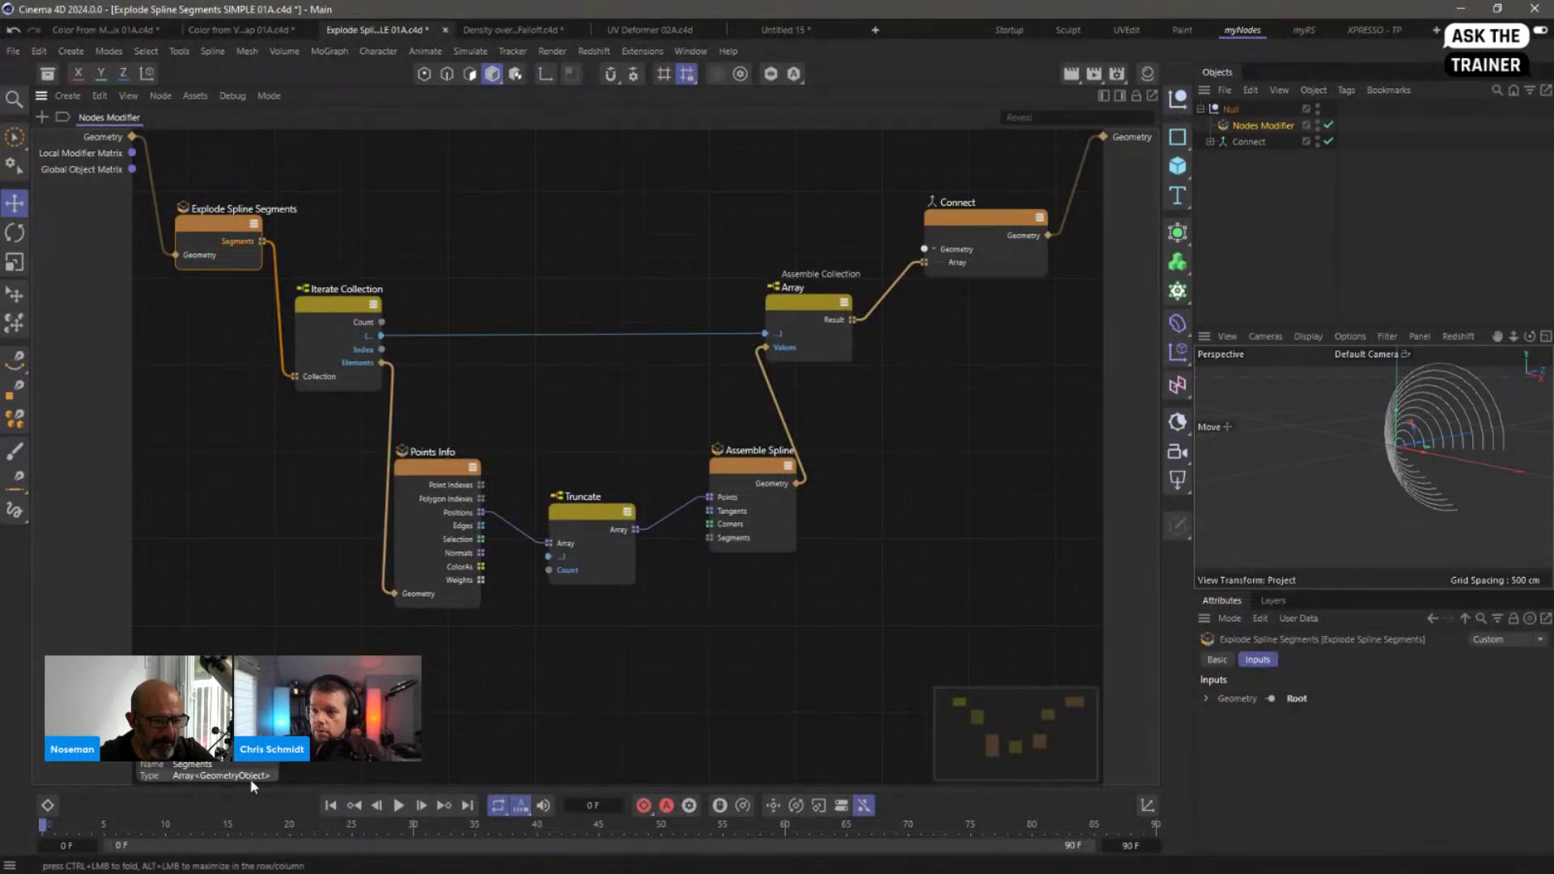
left_click_drag(234, 227, 230, 220)
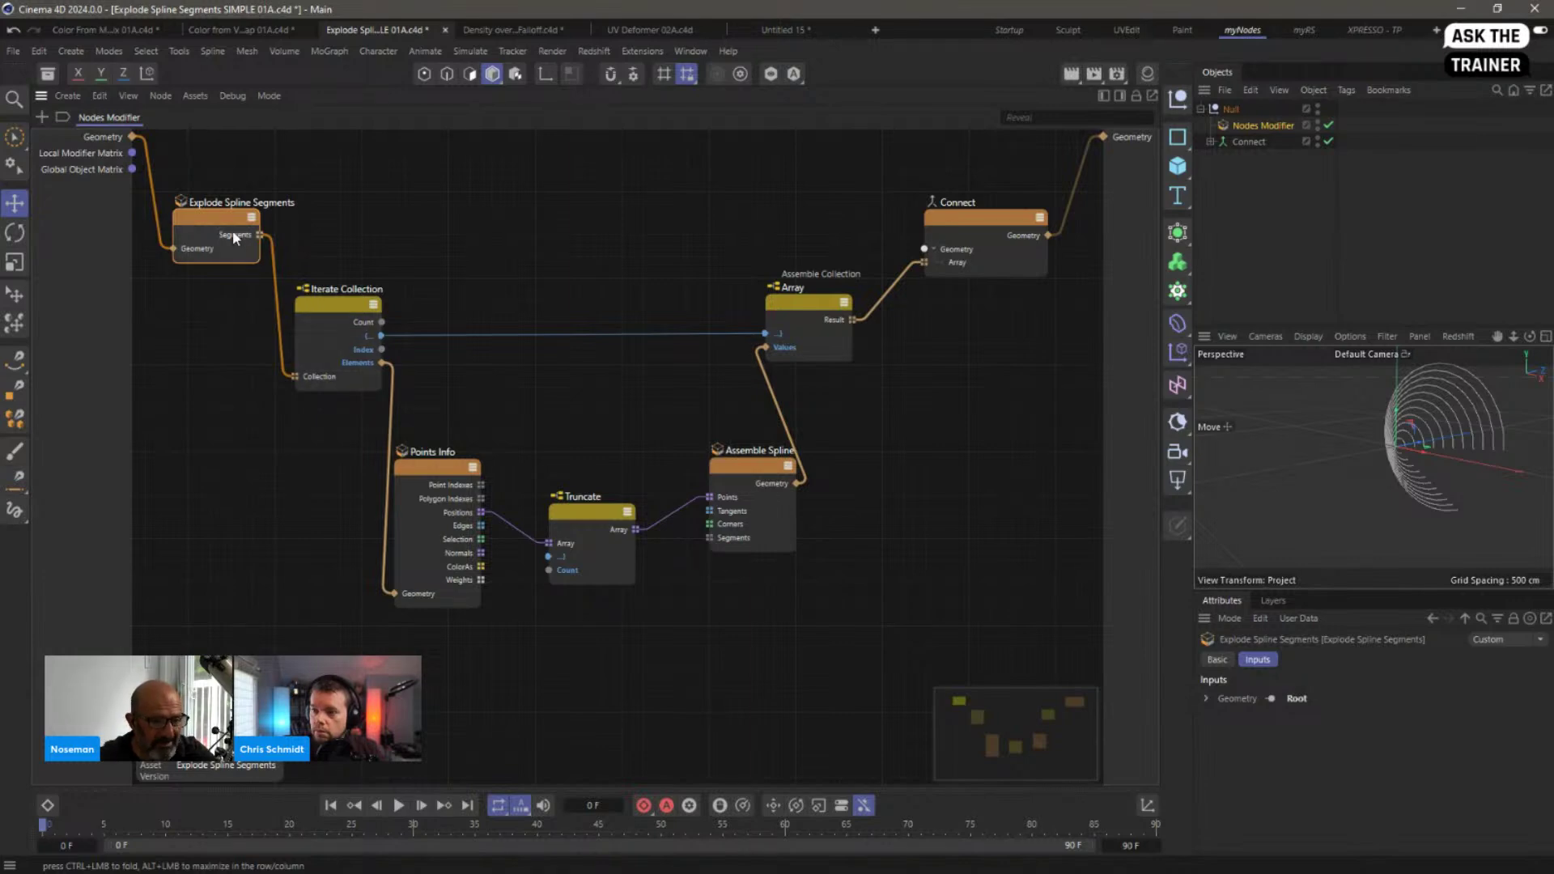
left_click_drag(230, 226, 231, 236)
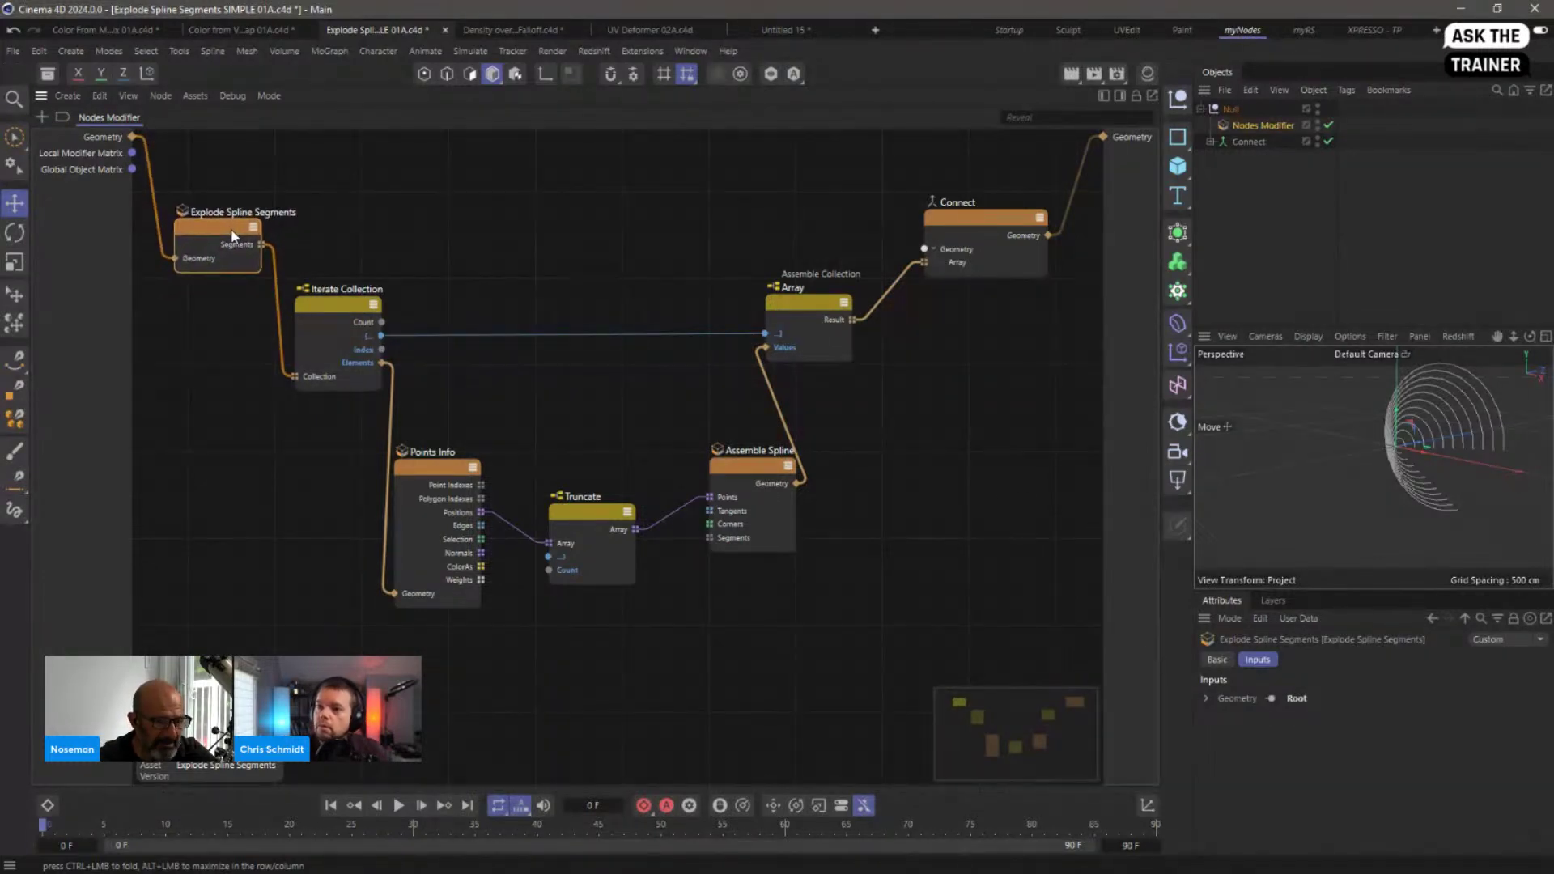
left_click_drag(344, 311, 359, 289)
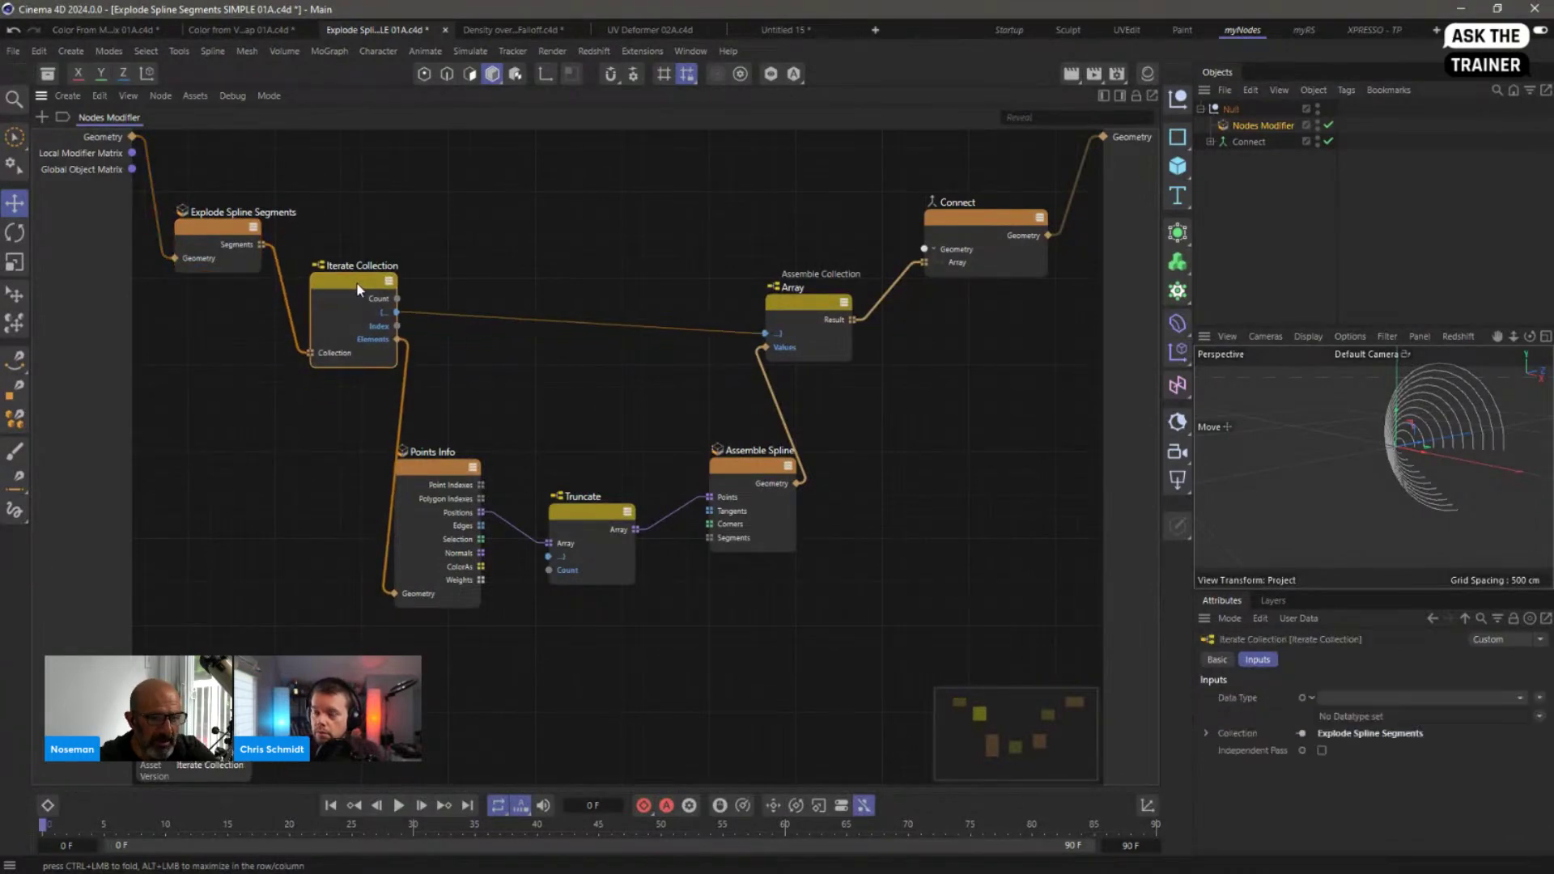
left_click(331, 234)
left_click_drag(572, 312, 824, 286)
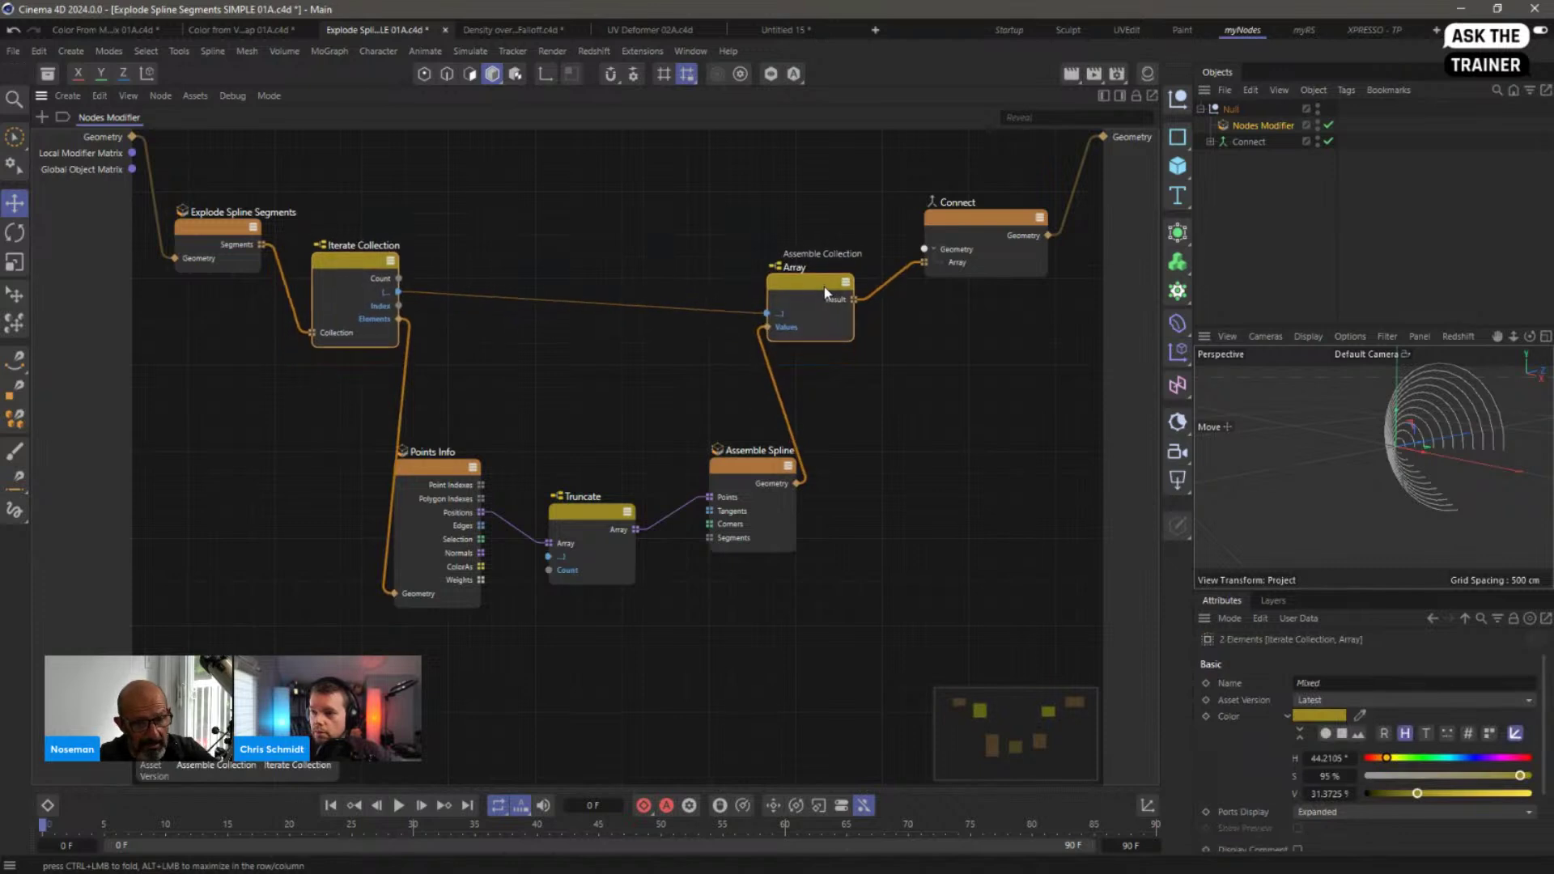
Step: Move the Points Info and Truncate nodes slightly upward in the graph
left_click(228, 236)
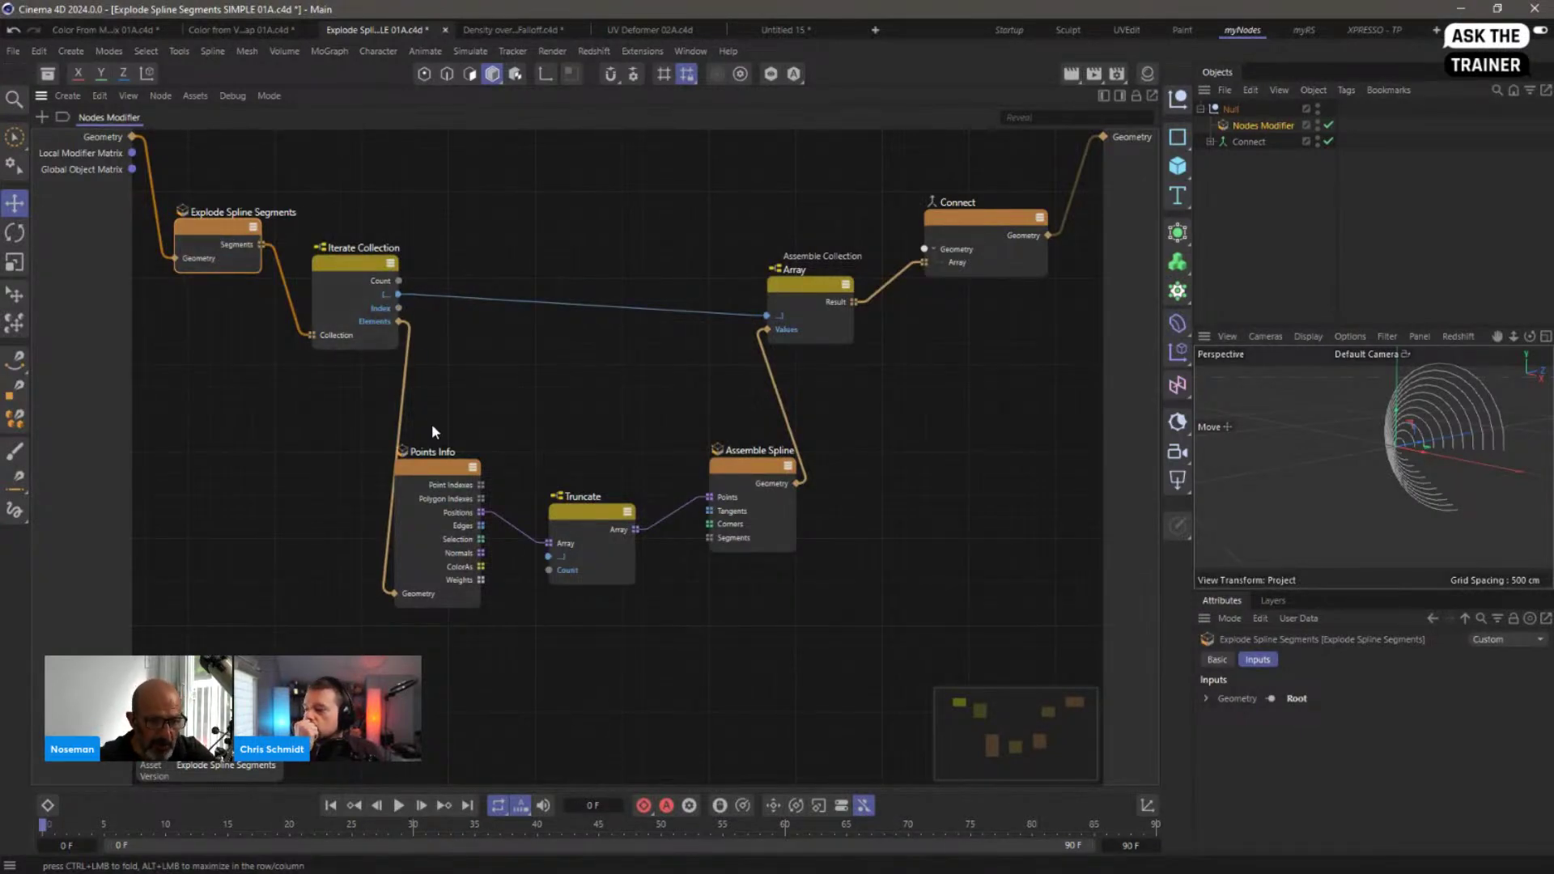
left_click_drag(429, 417, 538, 458)
left_click_drag(444, 477, 450, 455)
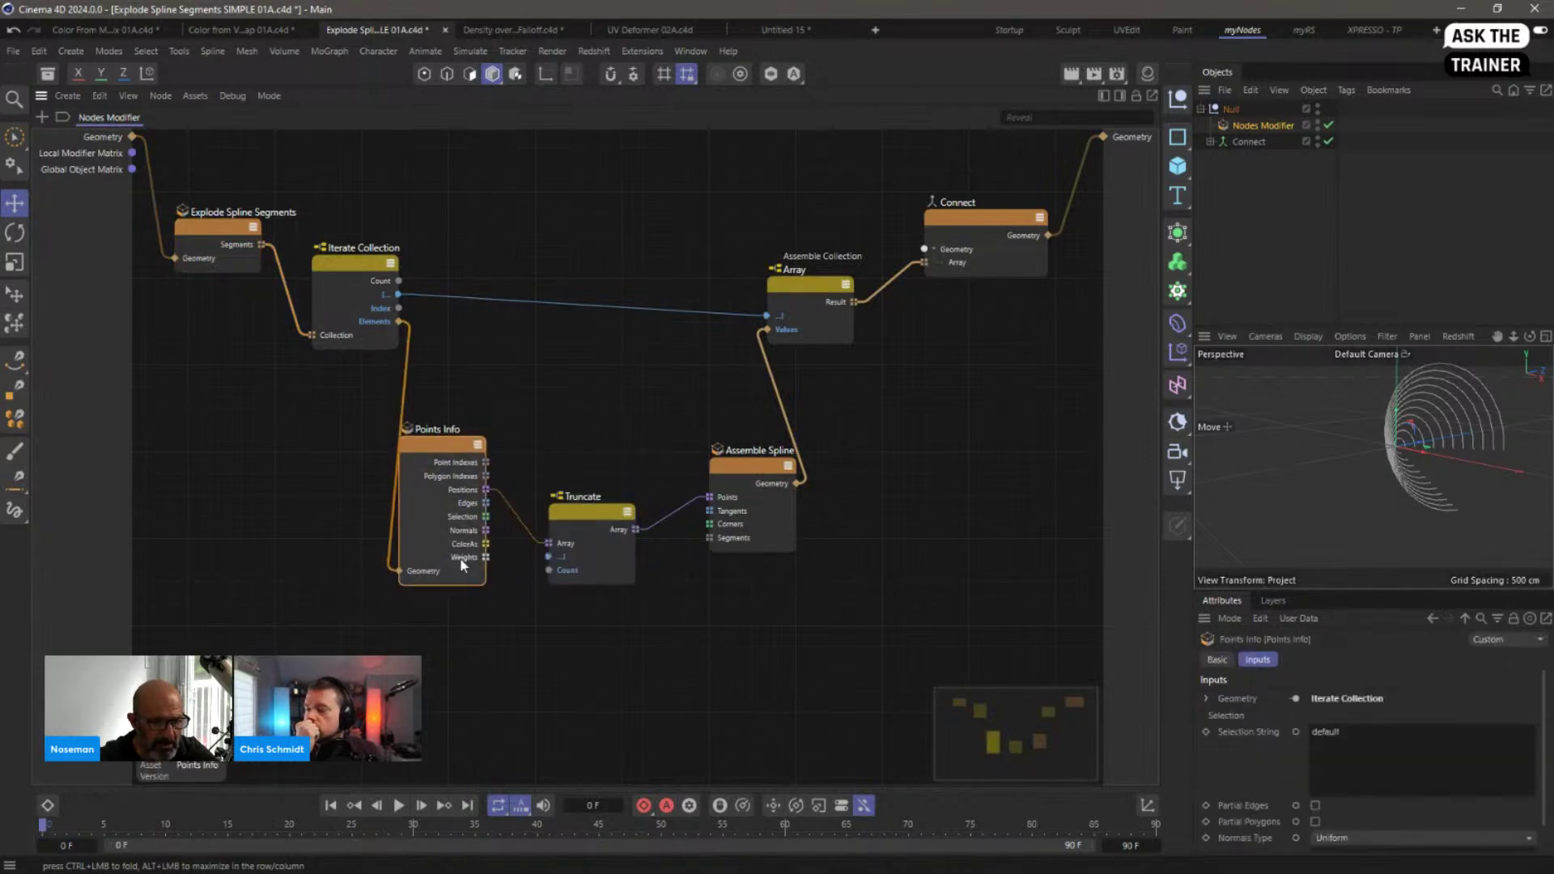
left_click_drag(589, 511, 595, 495)
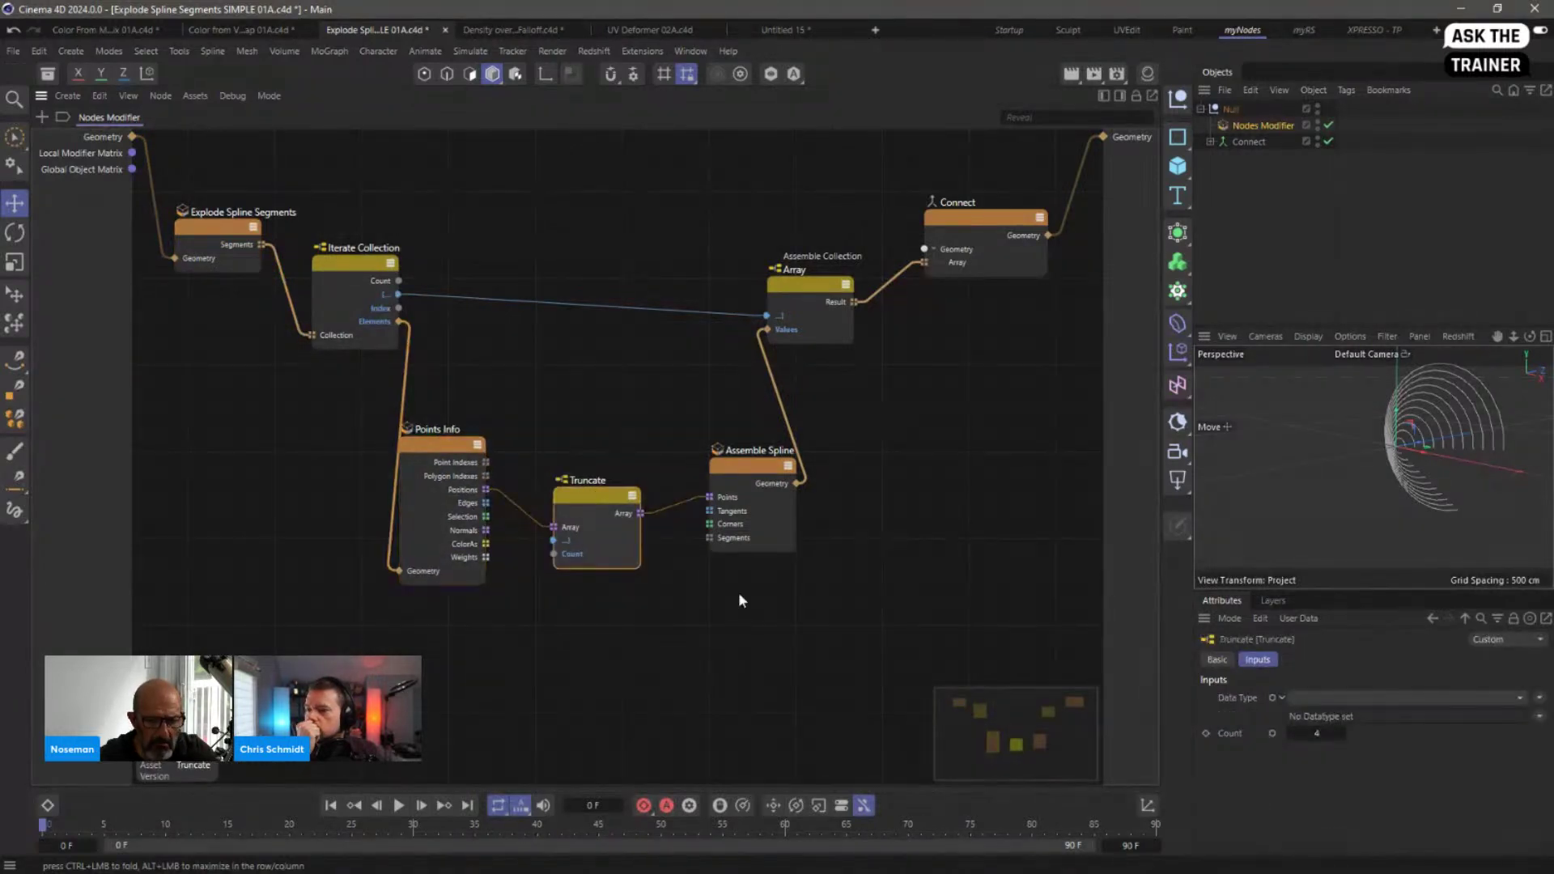
Step: Raise the Truncate node's Count in single increments, and lower it again to 3
left_click(1343, 735)
left_click(1343, 734)
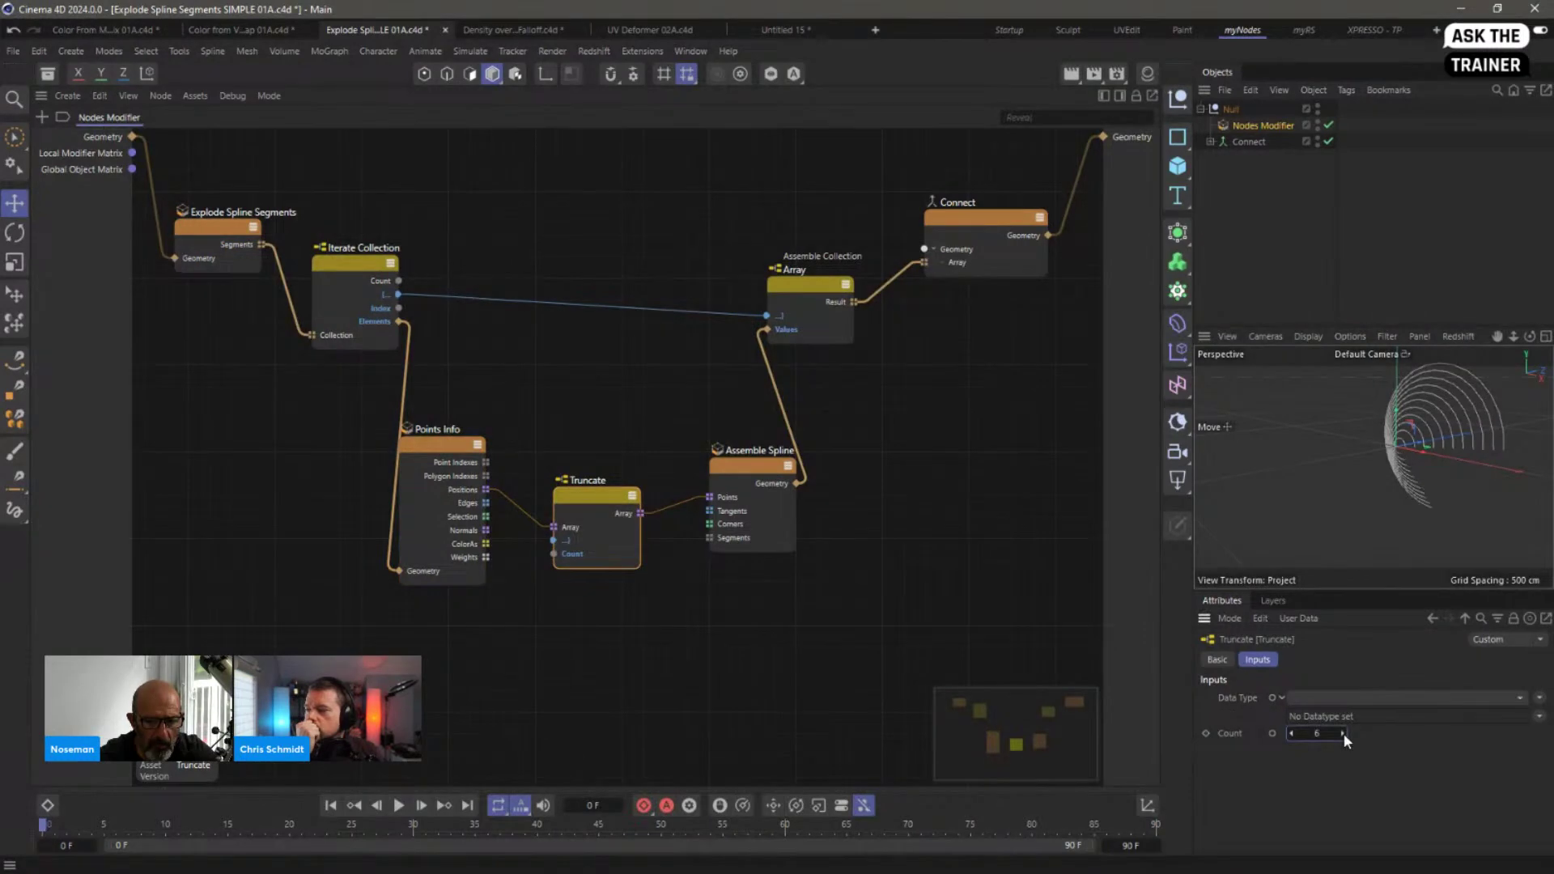
left_click(1343, 735)
left_click(1292, 734)
left_click(1292, 734)
left_click(1293, 733)
left_click(1292, 733)
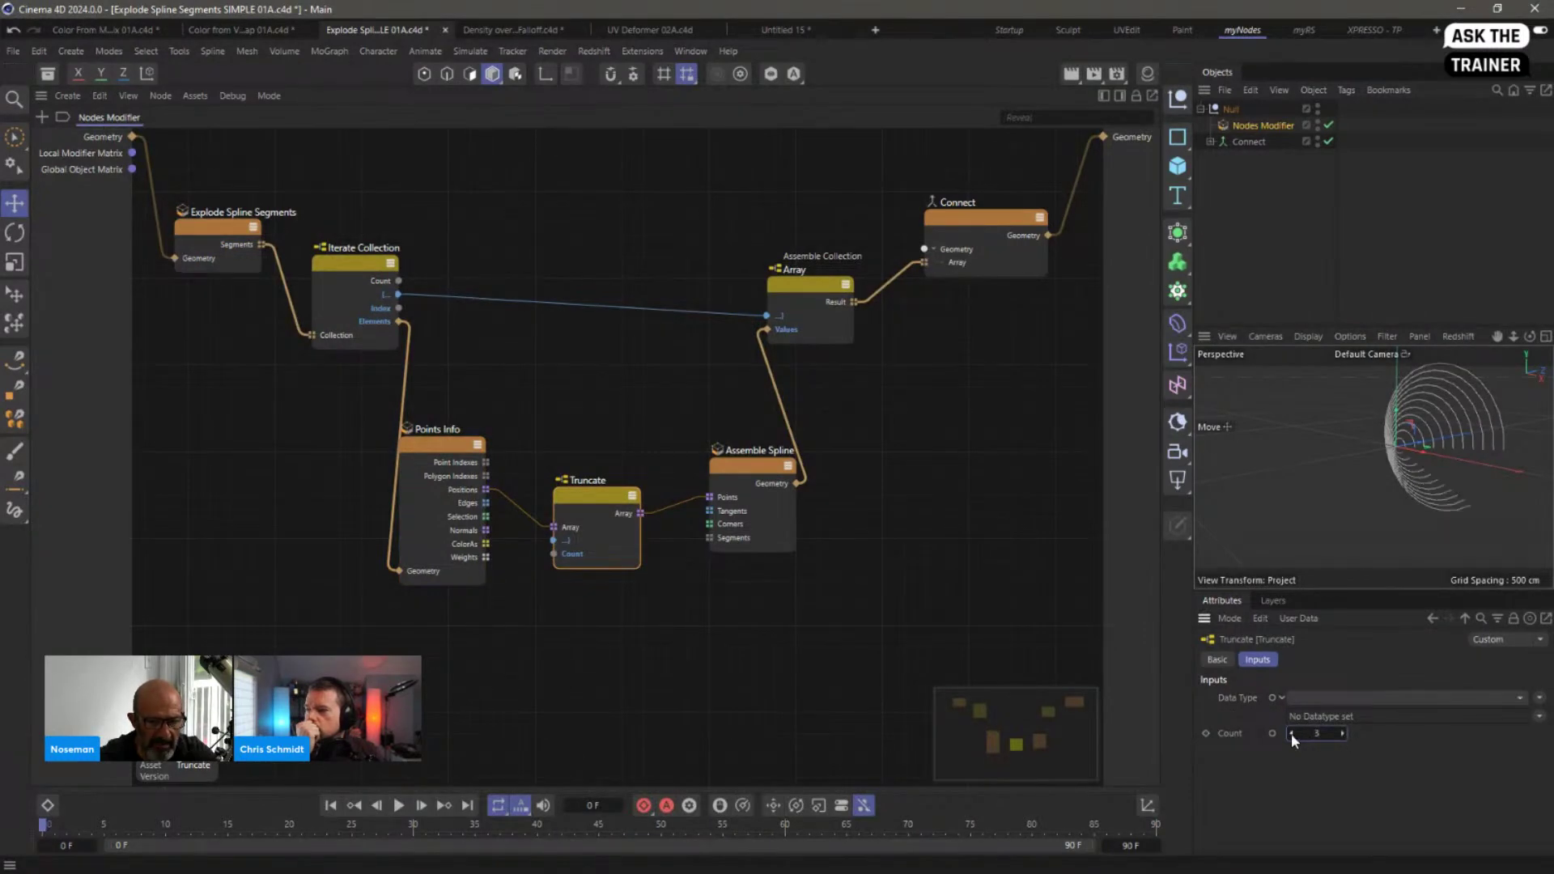
Step: Move the Assemble Spline and Array nodes slightly upward, and review the inputs of Iterate Collection, Array and Connect
left_click_drag(754, 474, 742, 453)
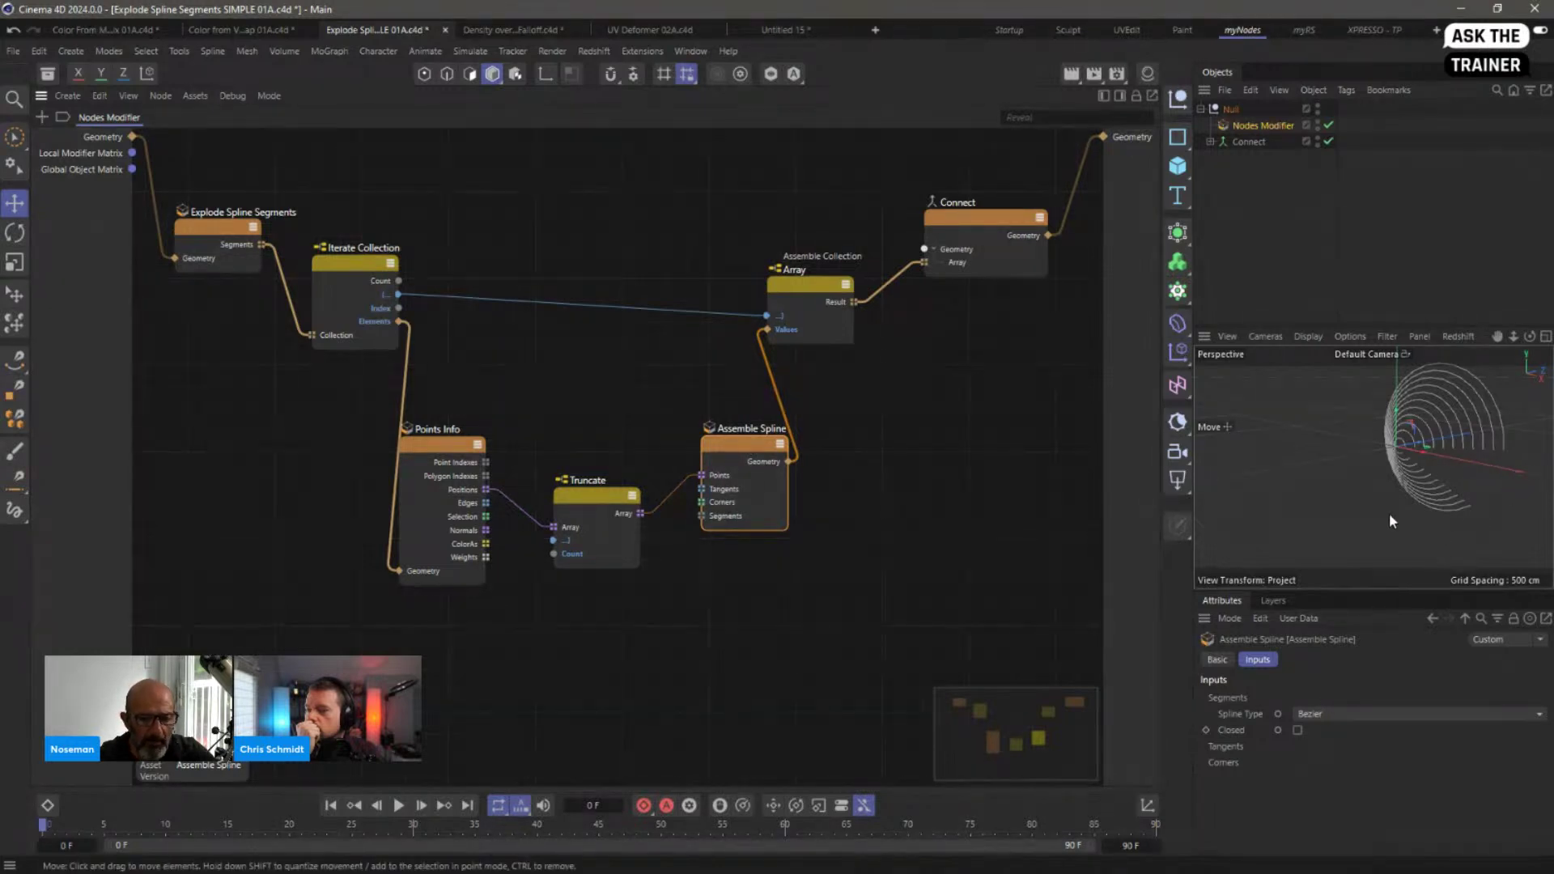
left_click_drag(810, 287, 810, 269)
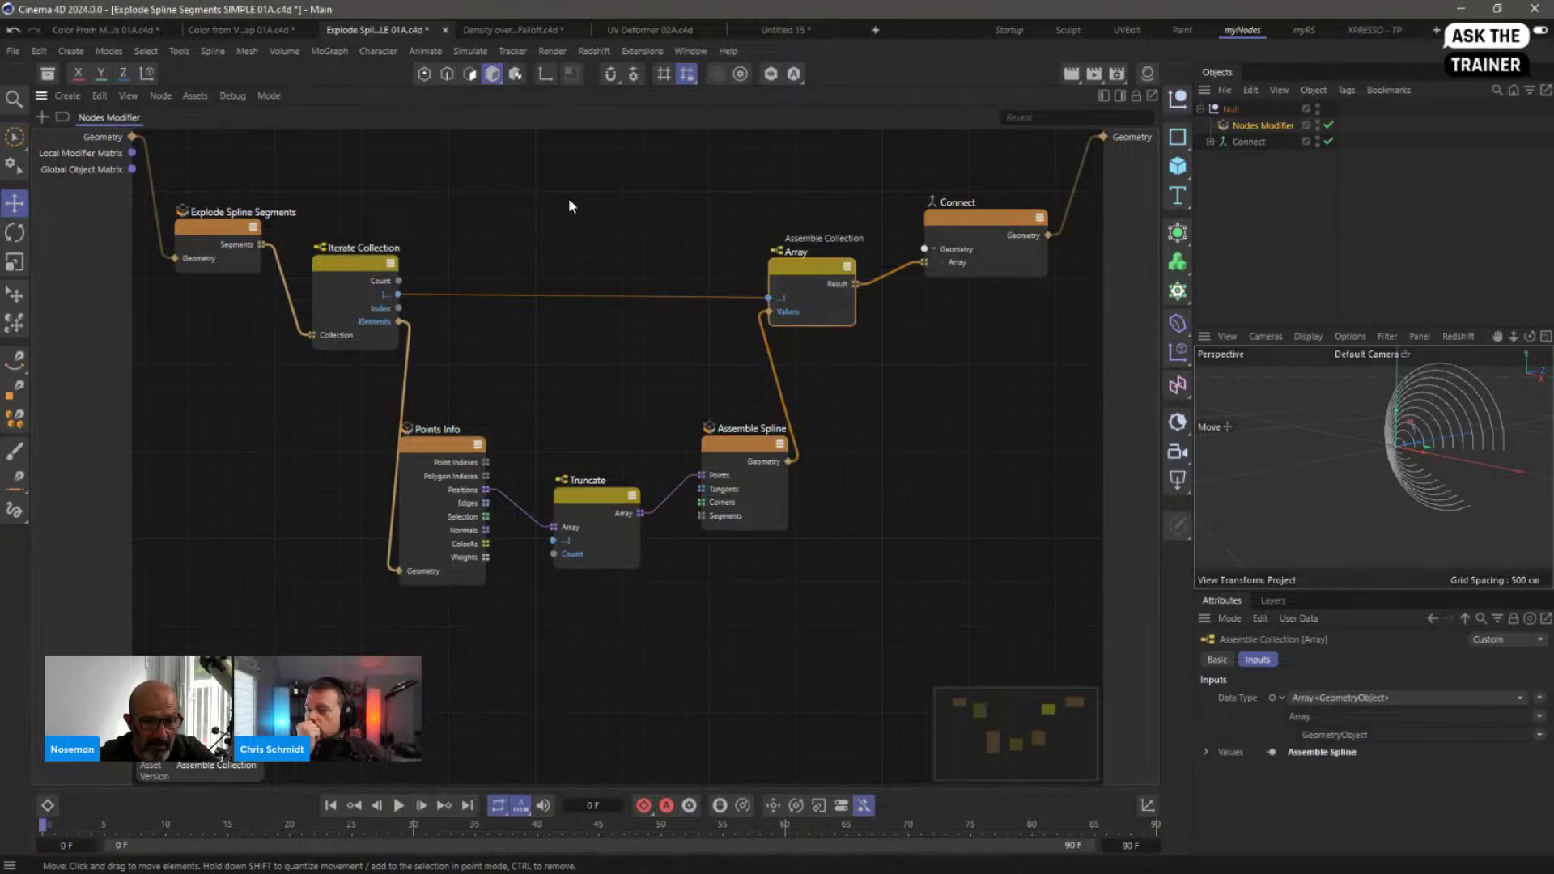
left_click_drag(356, 212, 821, 323)
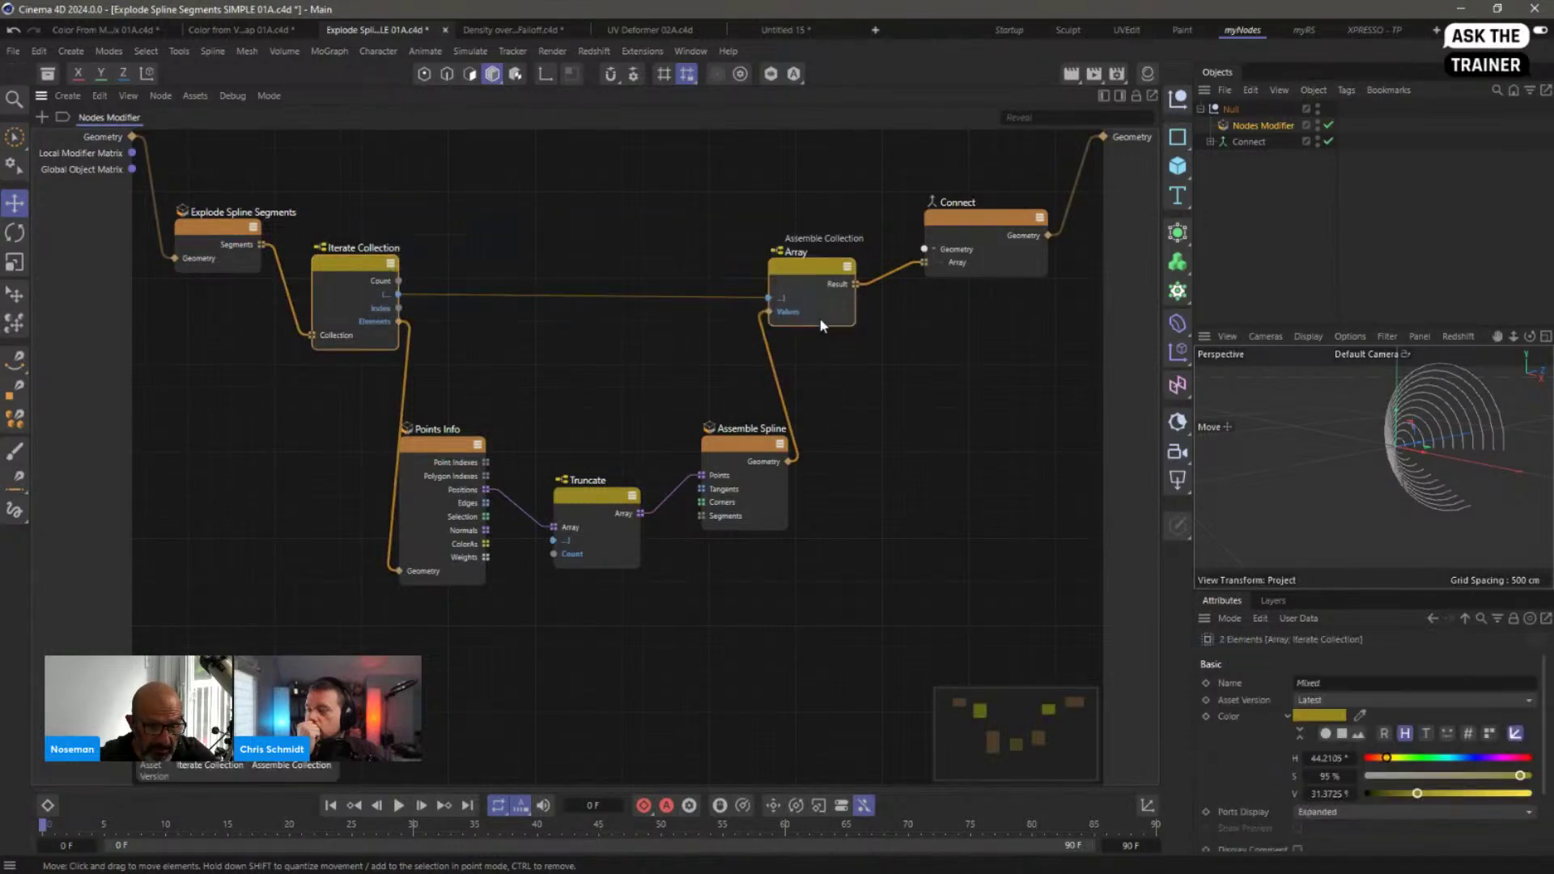
left_click(358, 261)
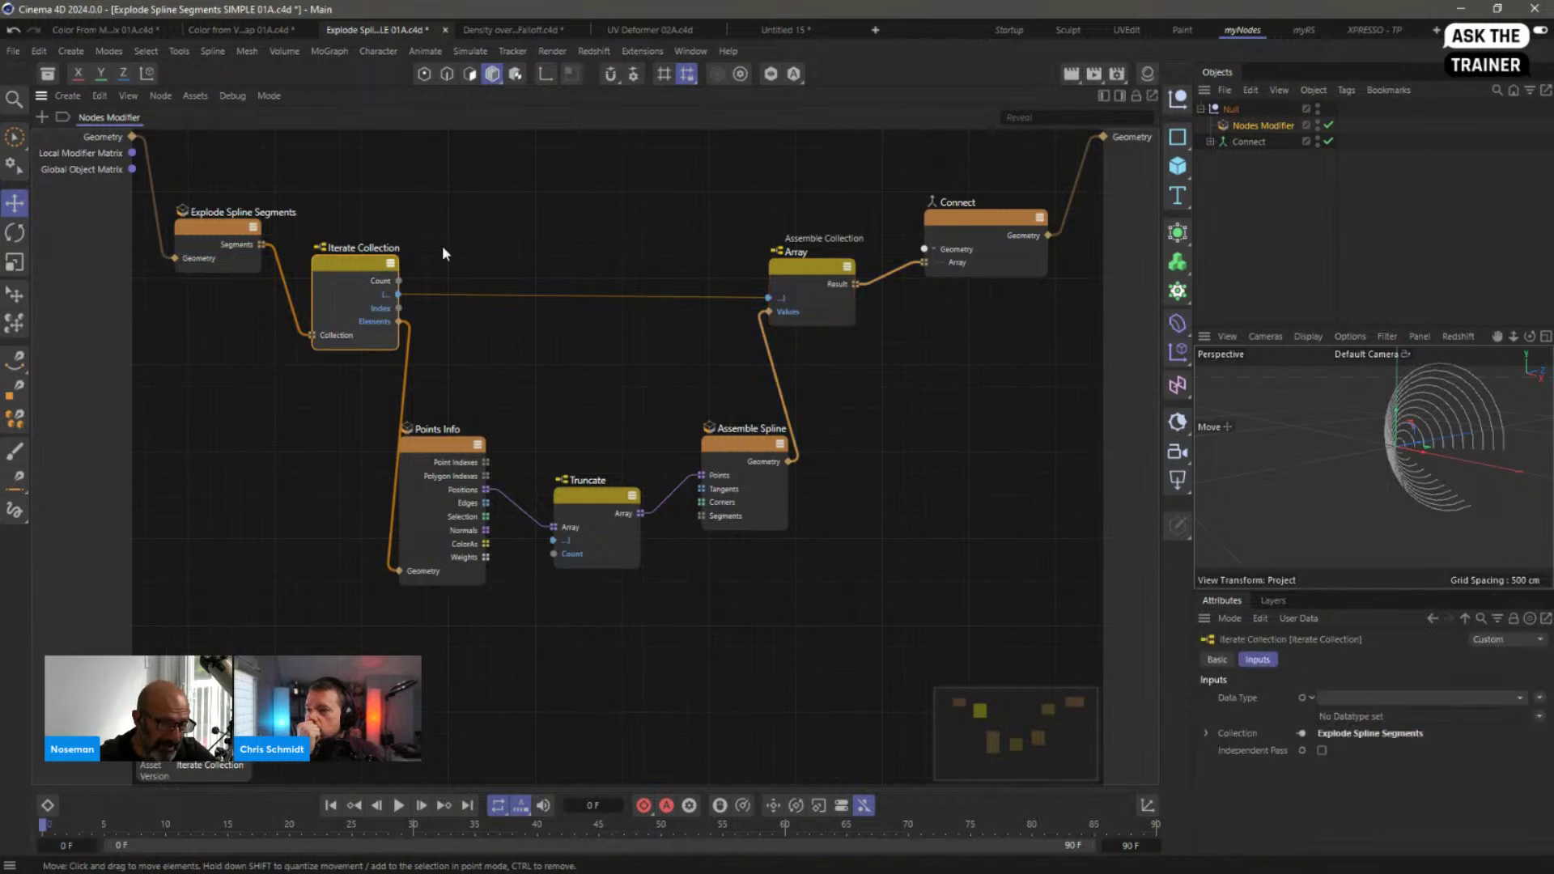
left_click(813, 270)
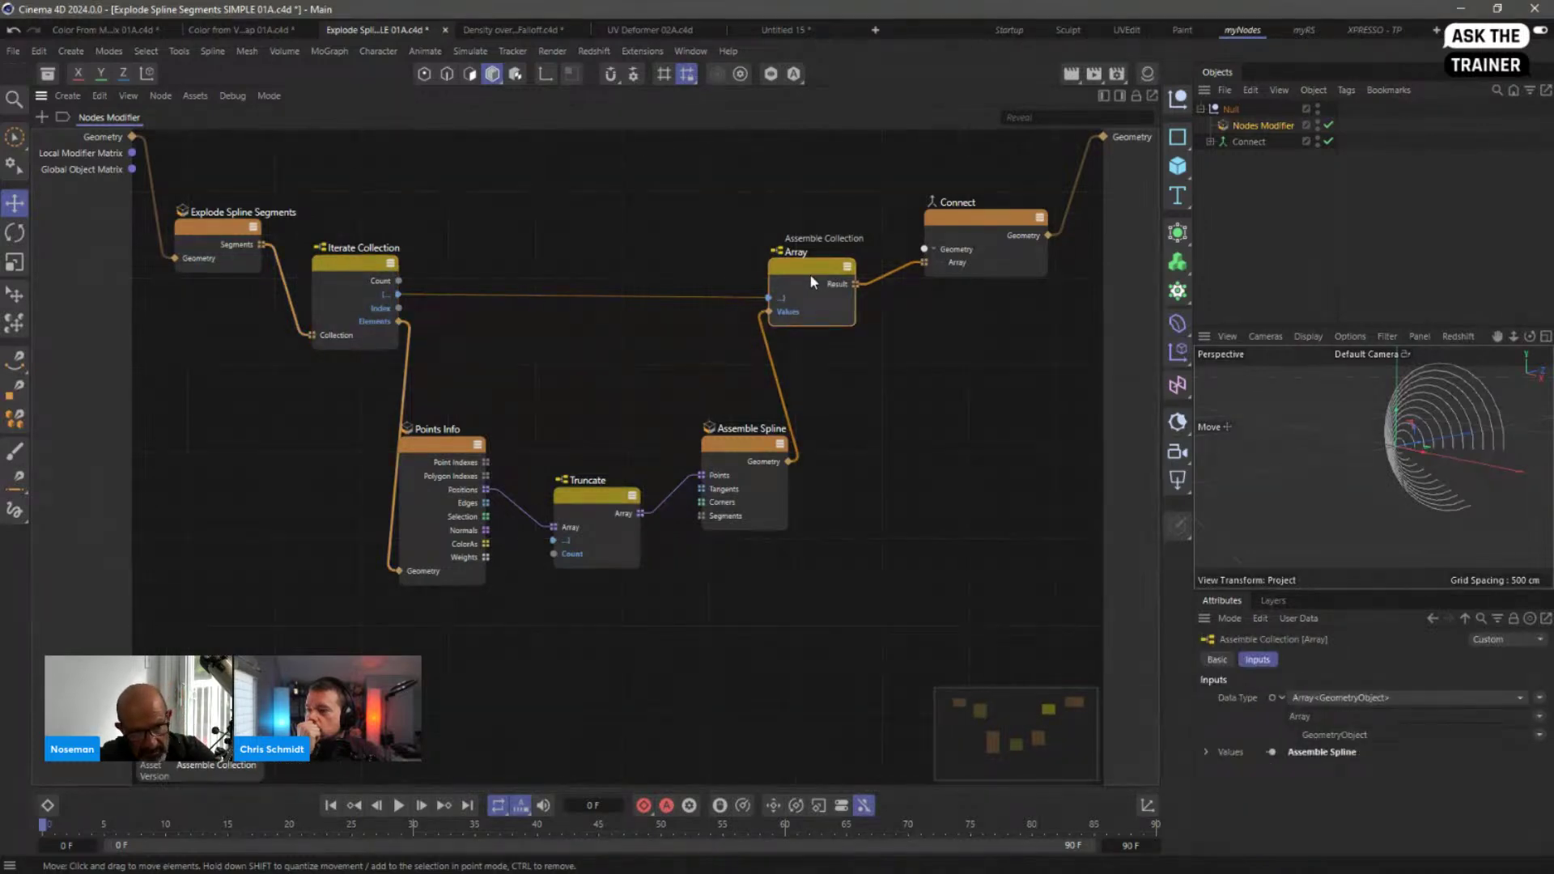
left_click(972, 221)
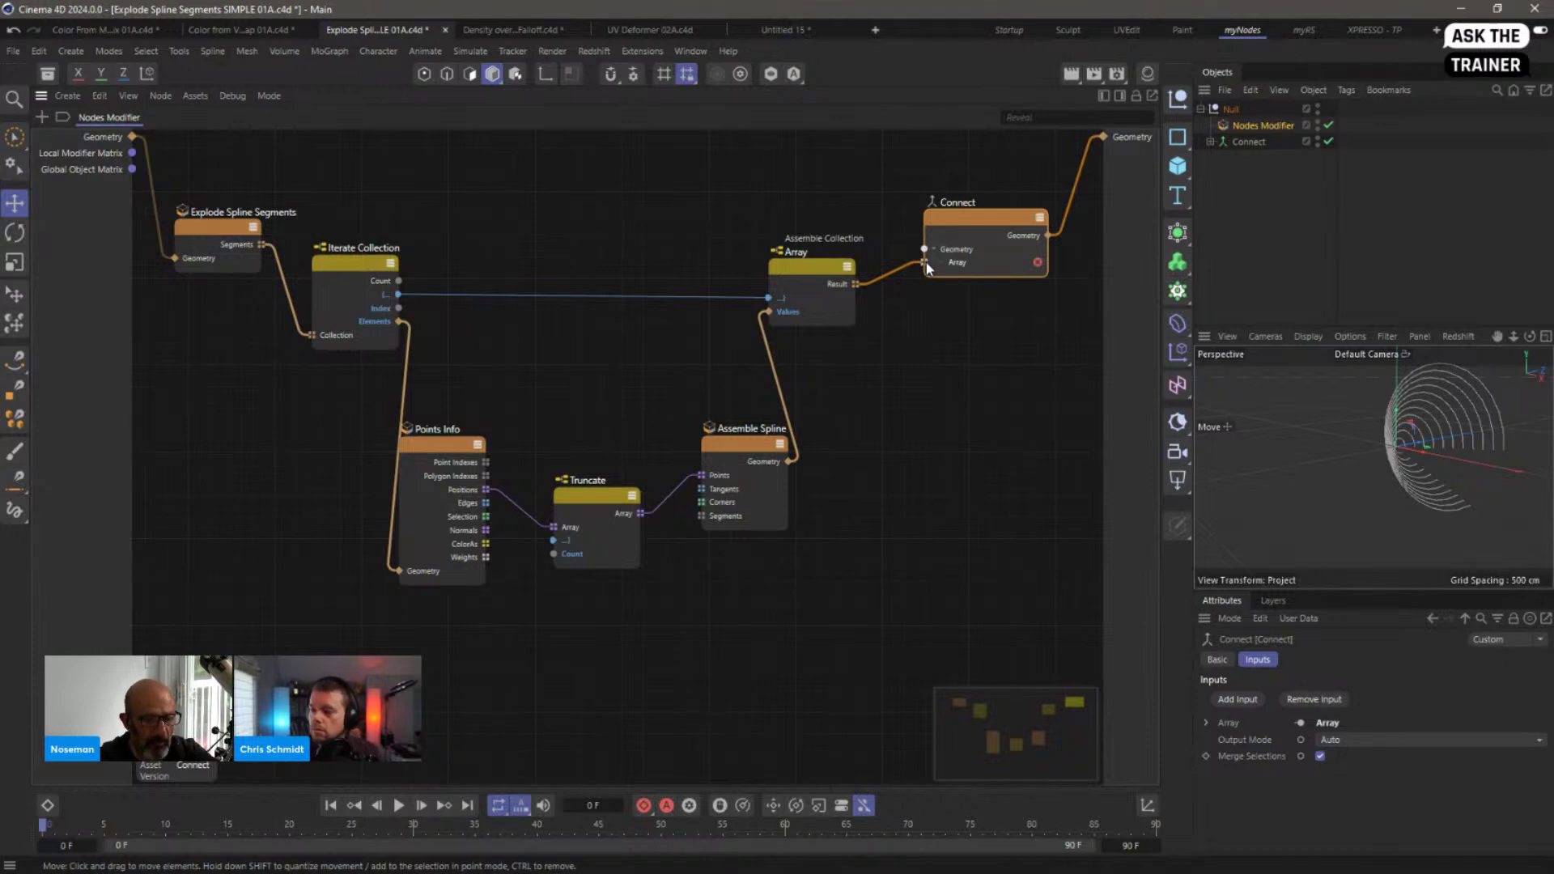
Step: Move the Explode Spline Segments node slightly upward and select the Connect node
left_click_drag(212, 228, 221, 212)
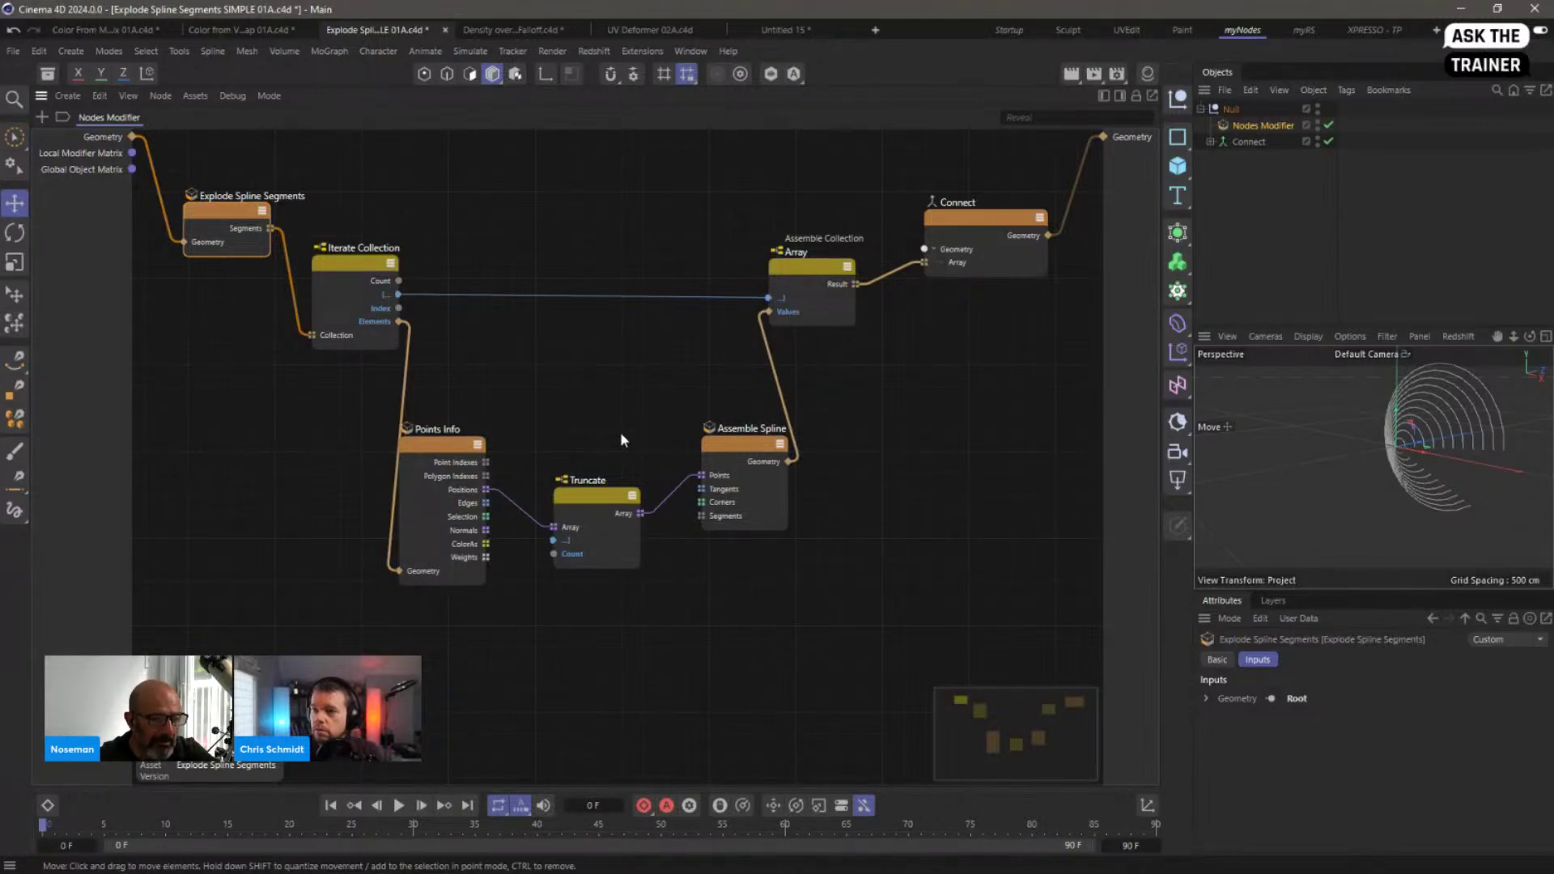
left_click(510, 227)
left_click_drag(202, 167, 236, 281)
left_click(1029, 212)
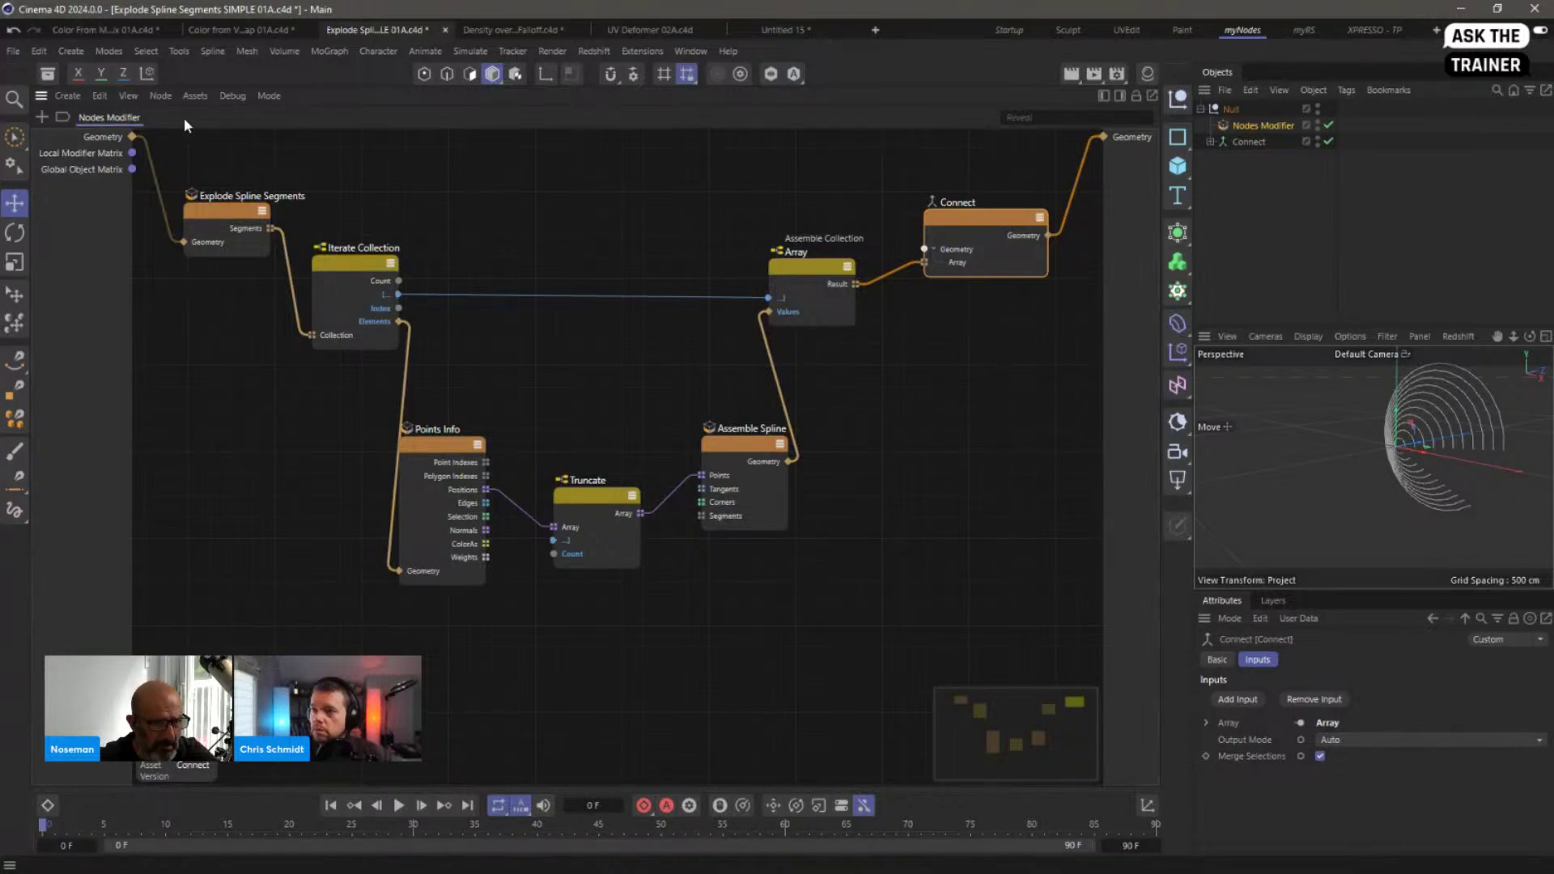
Step: Look through the other open scenes, including Color from Vertex Map and UV Deformer, and return to Explode Spline Segments
left_click(229, 29)
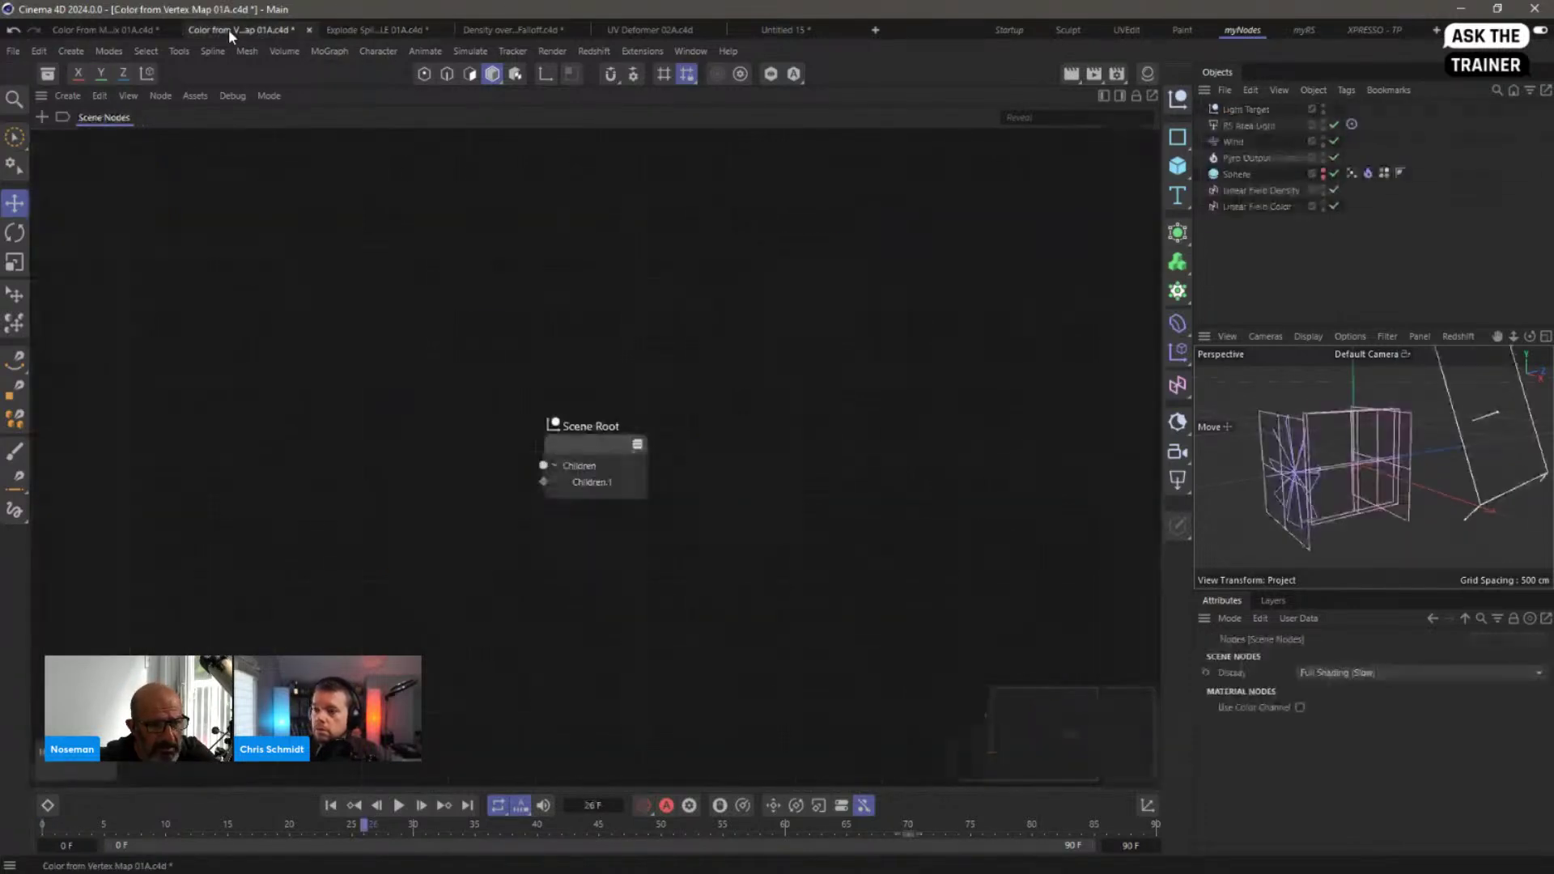
left_click(510, 30)
left_click(652, 31)
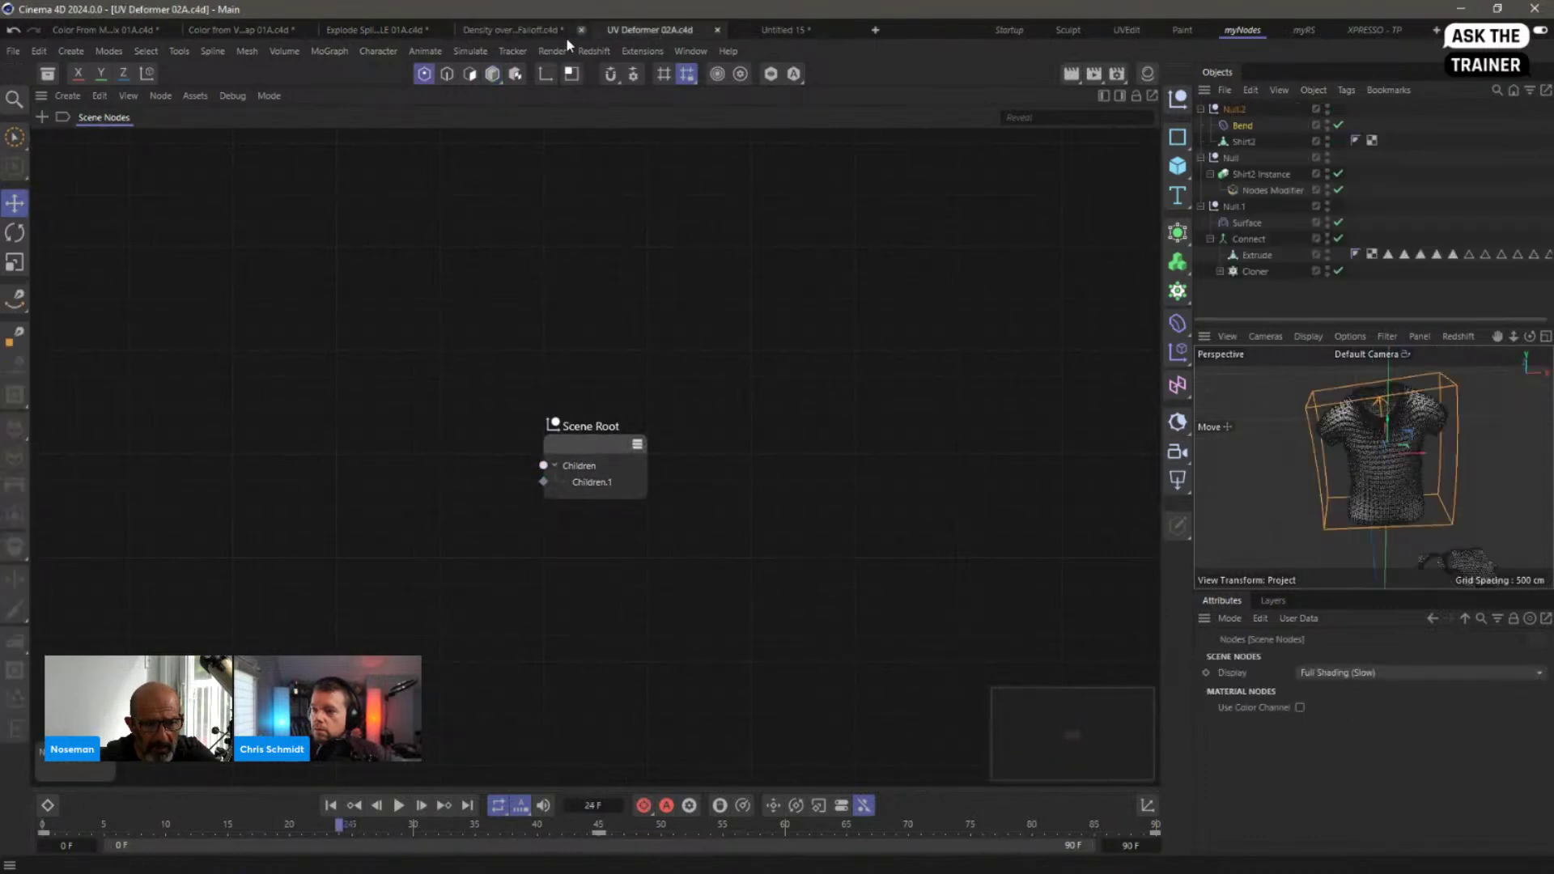
left_click(377, 30)
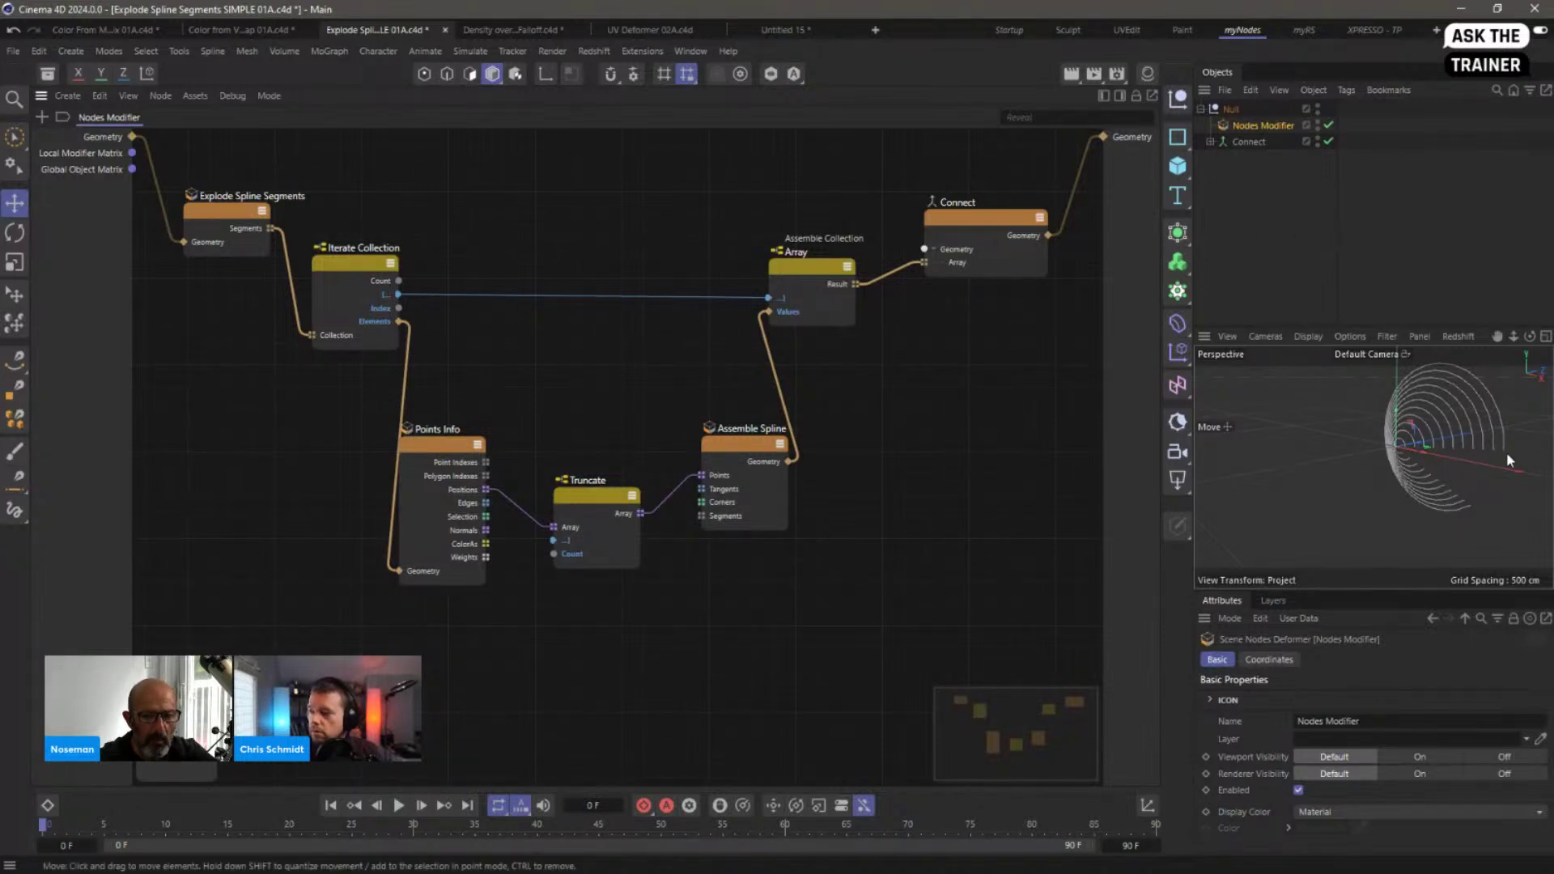
Step: Add a Vertex Map tag to the Connect object that holds the circle cloner
left_click(1250, 142)
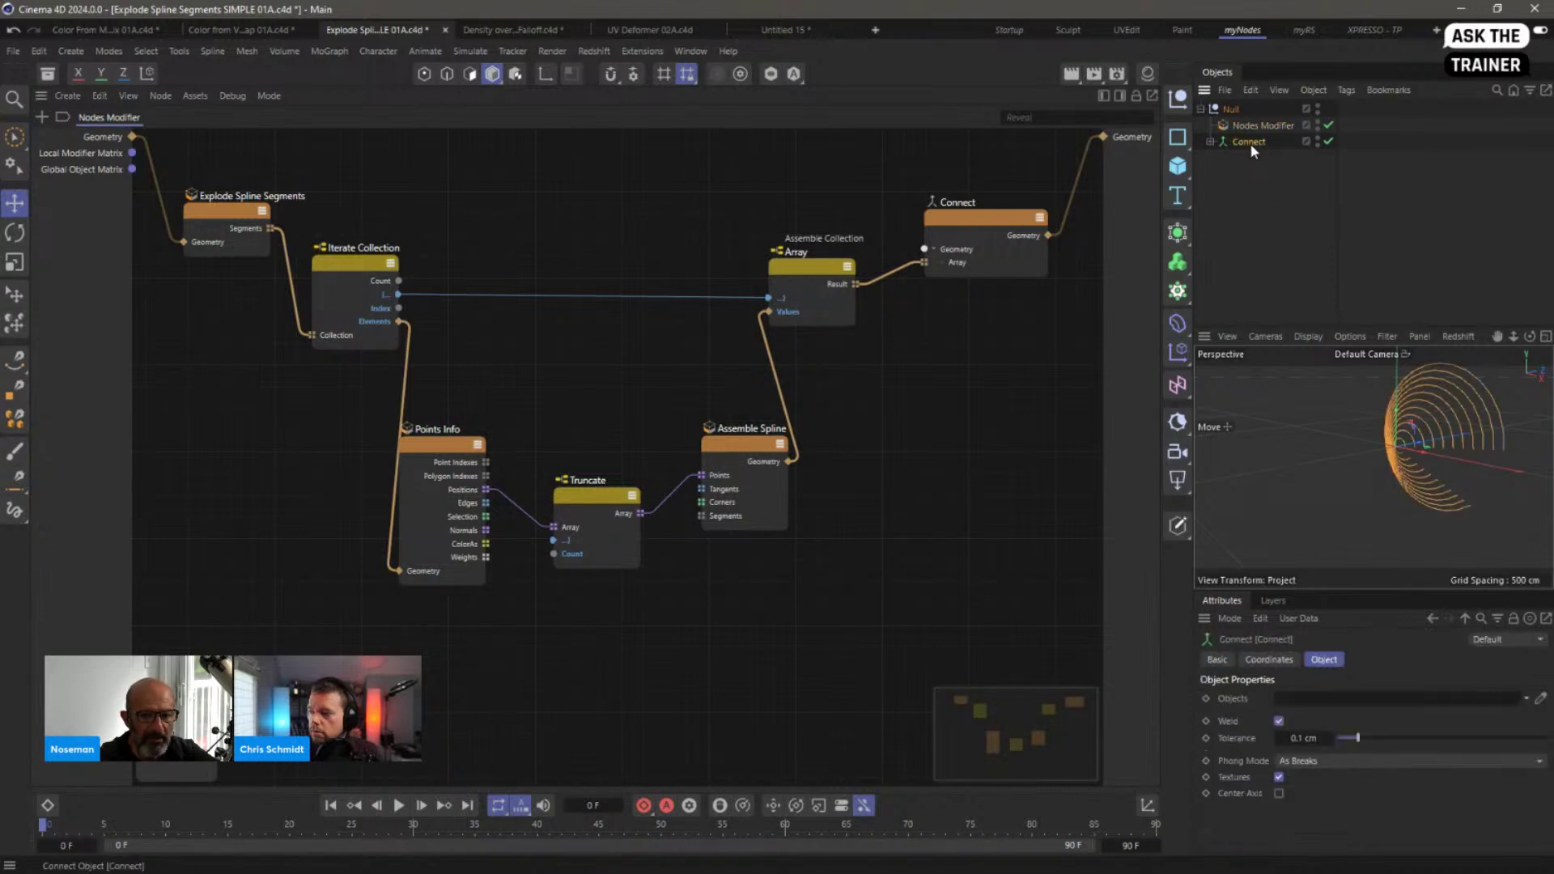
right_click(1253, 142)
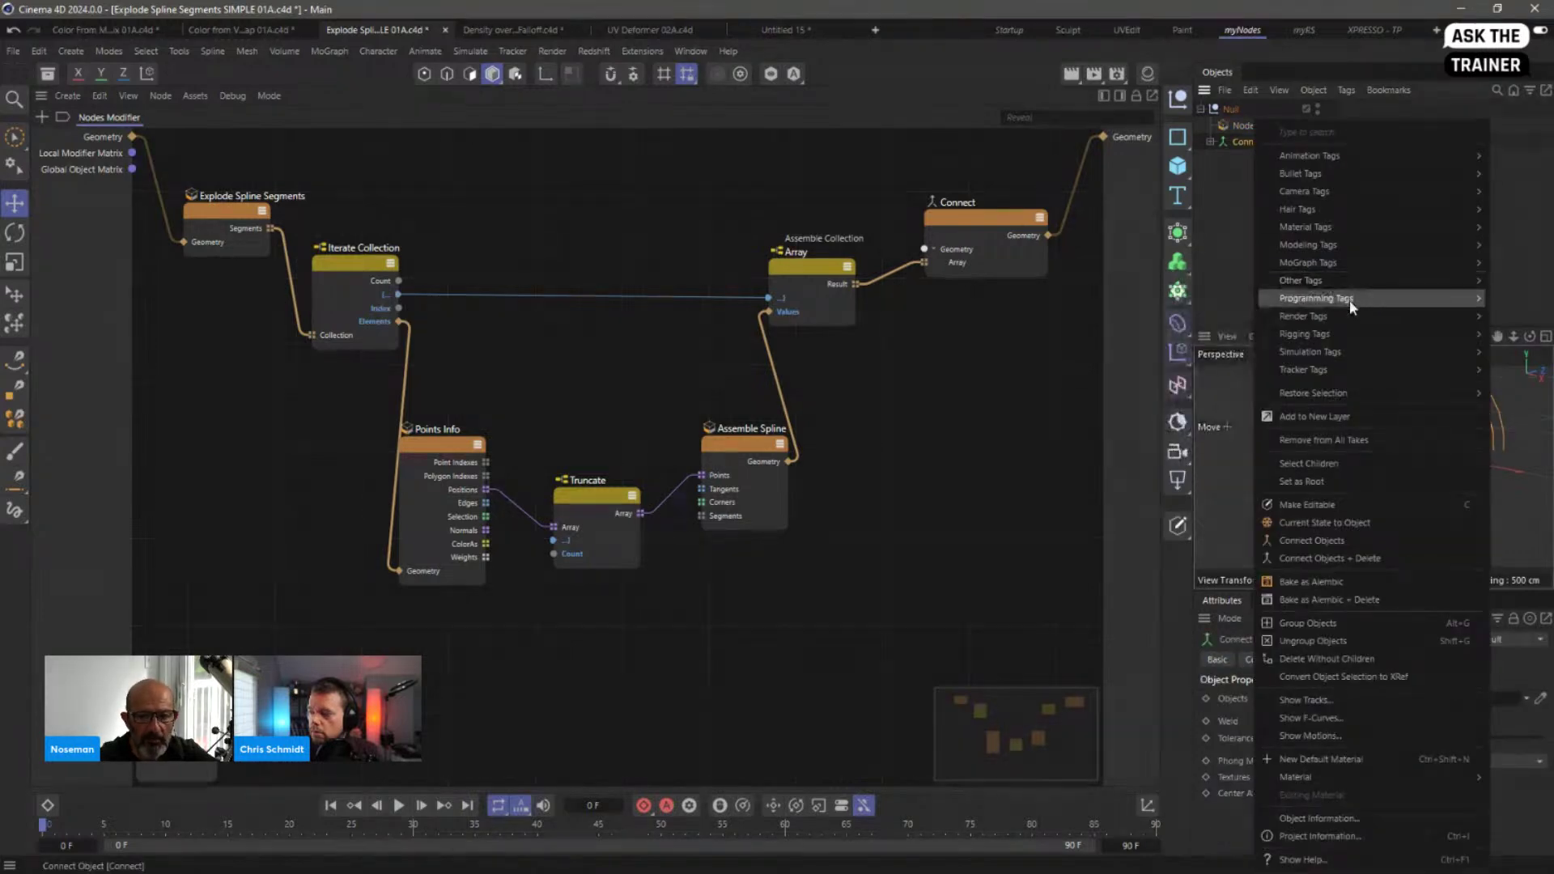
mouse_move(1349, 299)
left_click(282, 115)
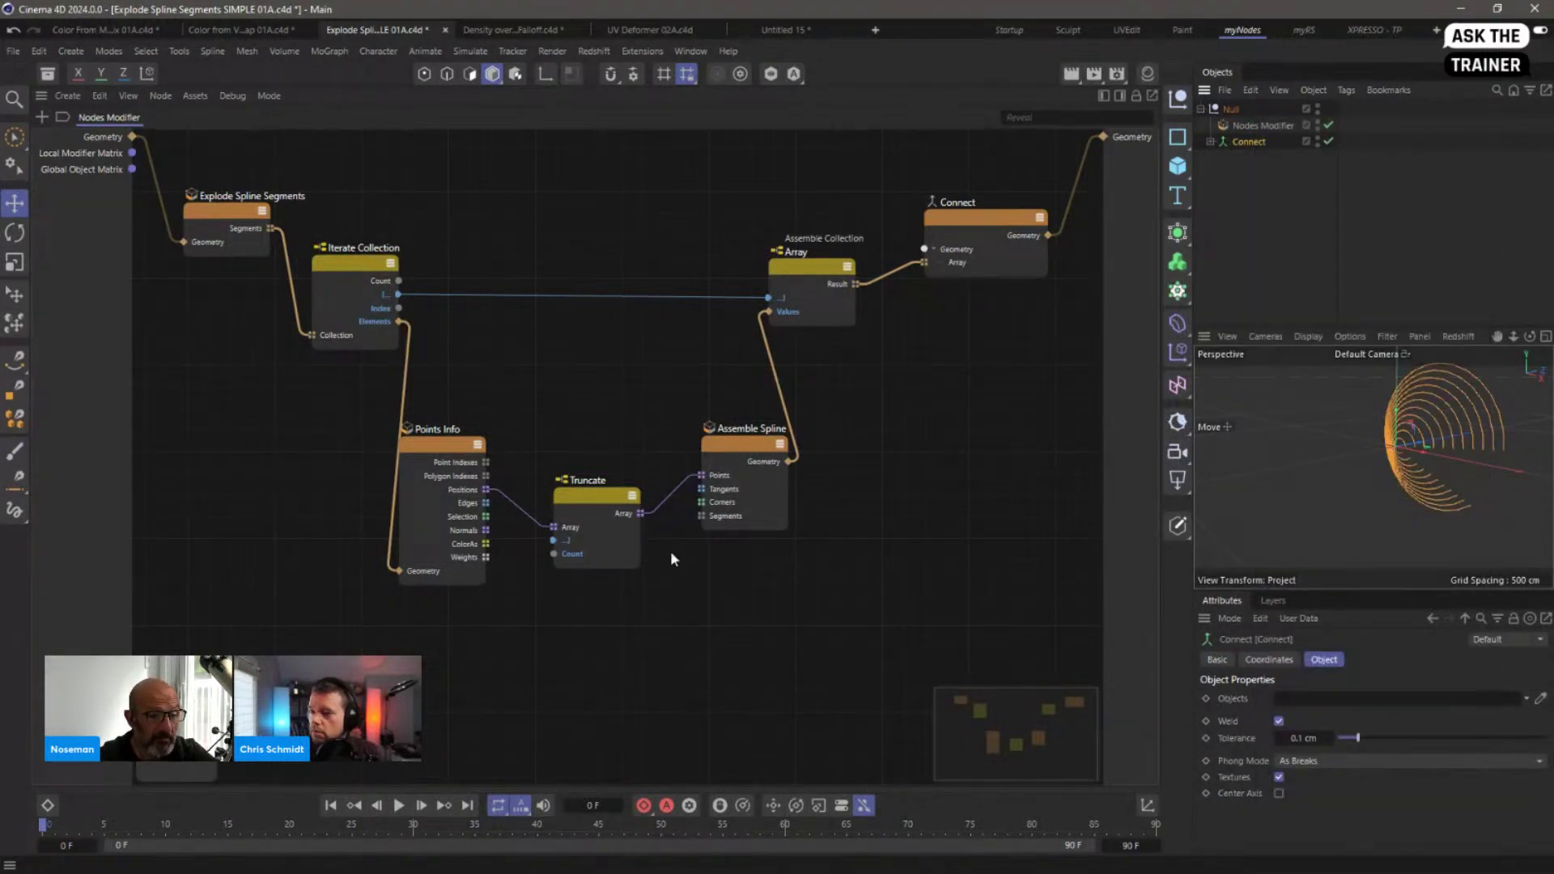
right_click(1252, 141)
mouse_move(1373, 254)
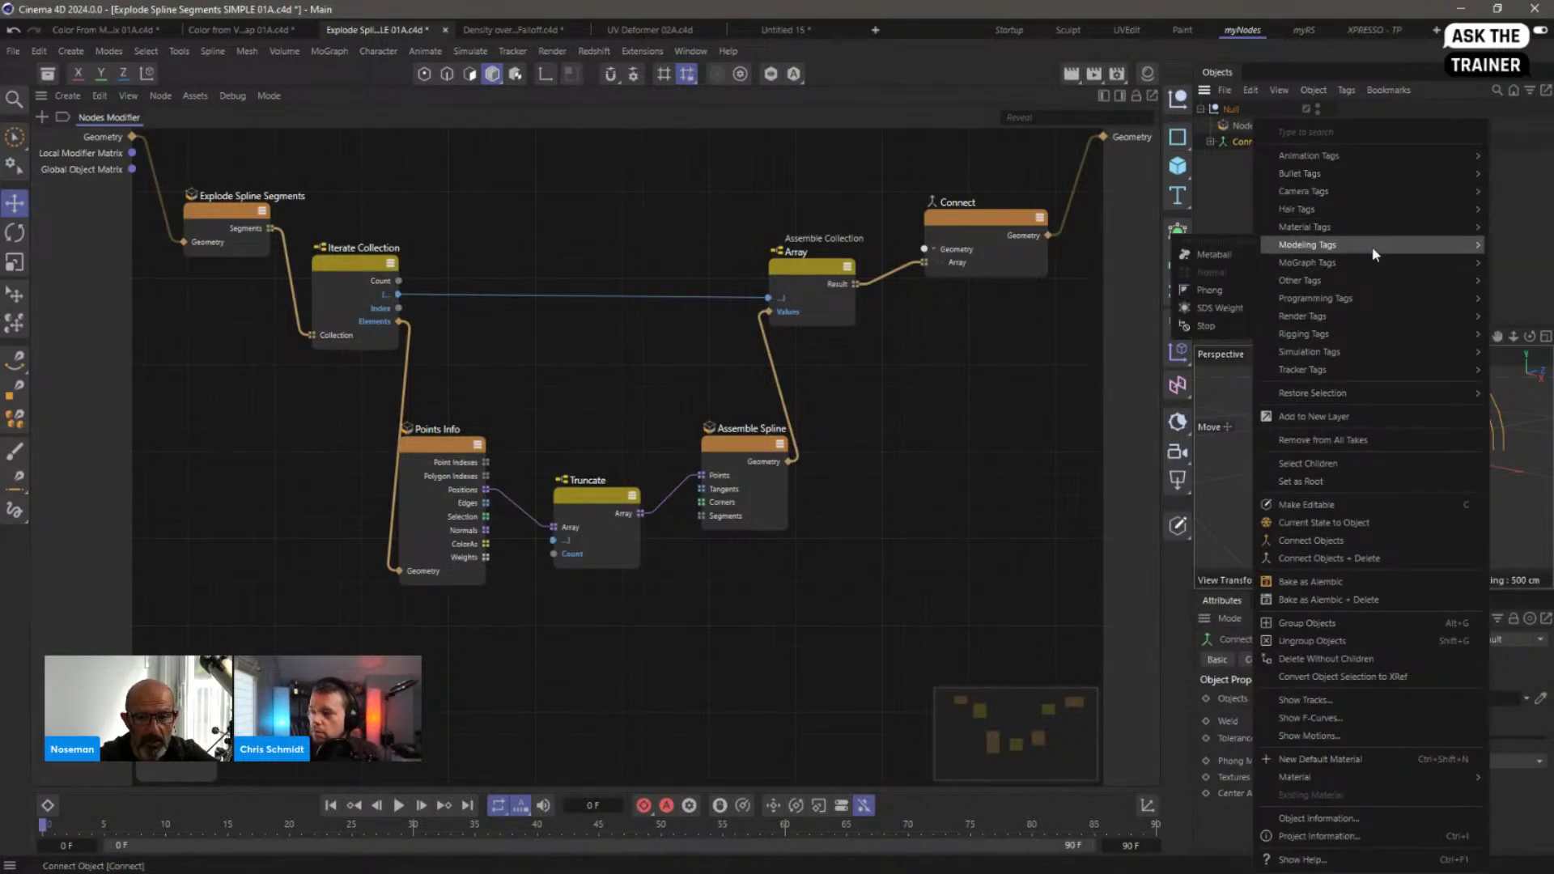
left_click(1196, 446)
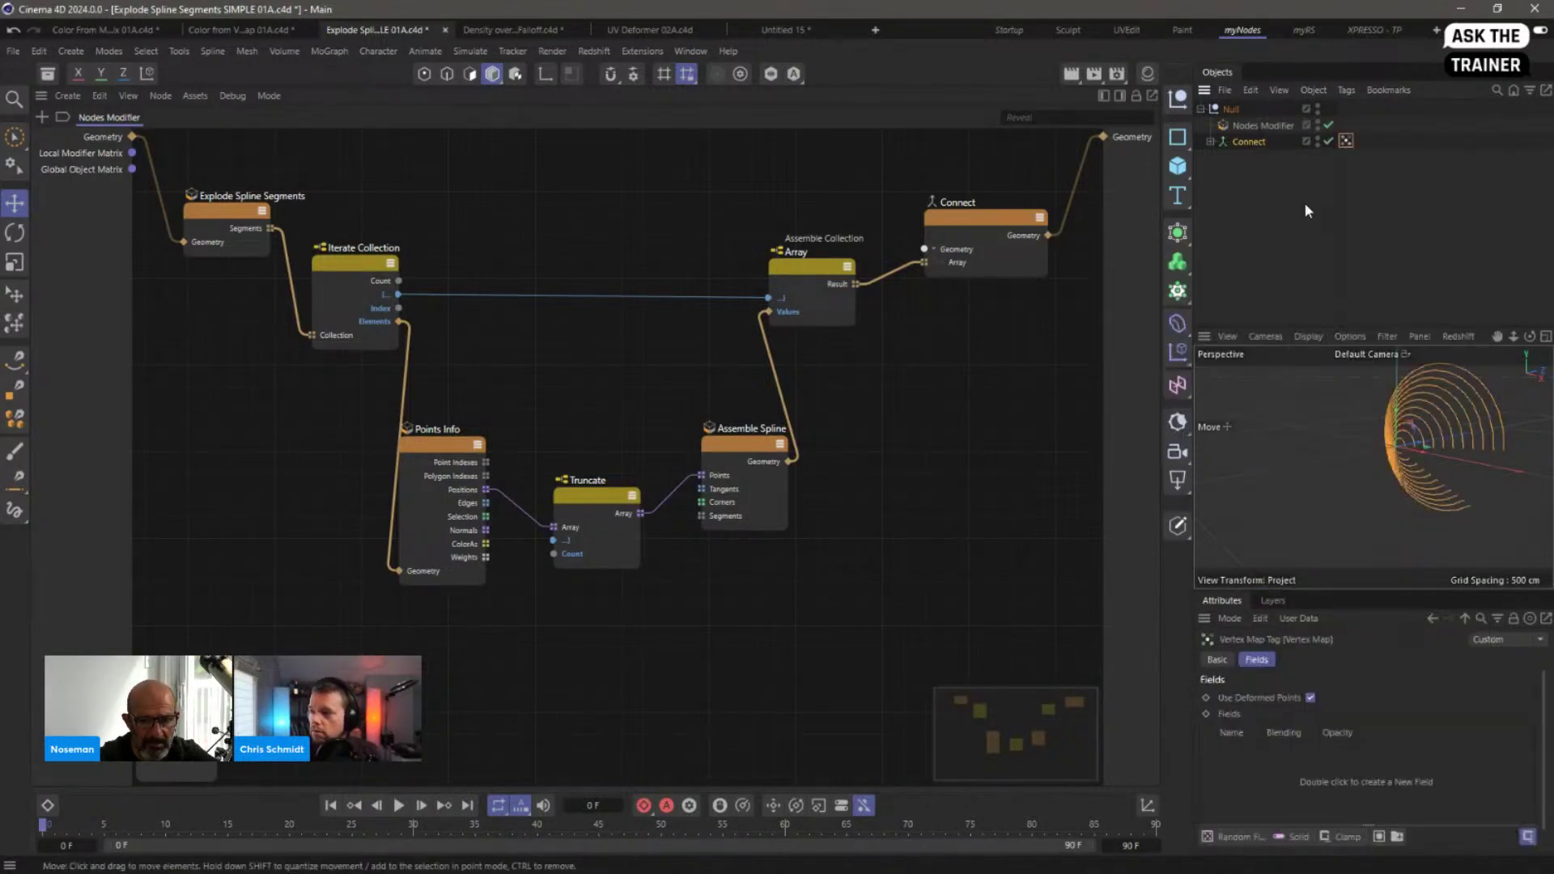
Step: Add a Linear Field to the Vertex Map tag's fields and display the tag's field list
left_click(1237, 833)
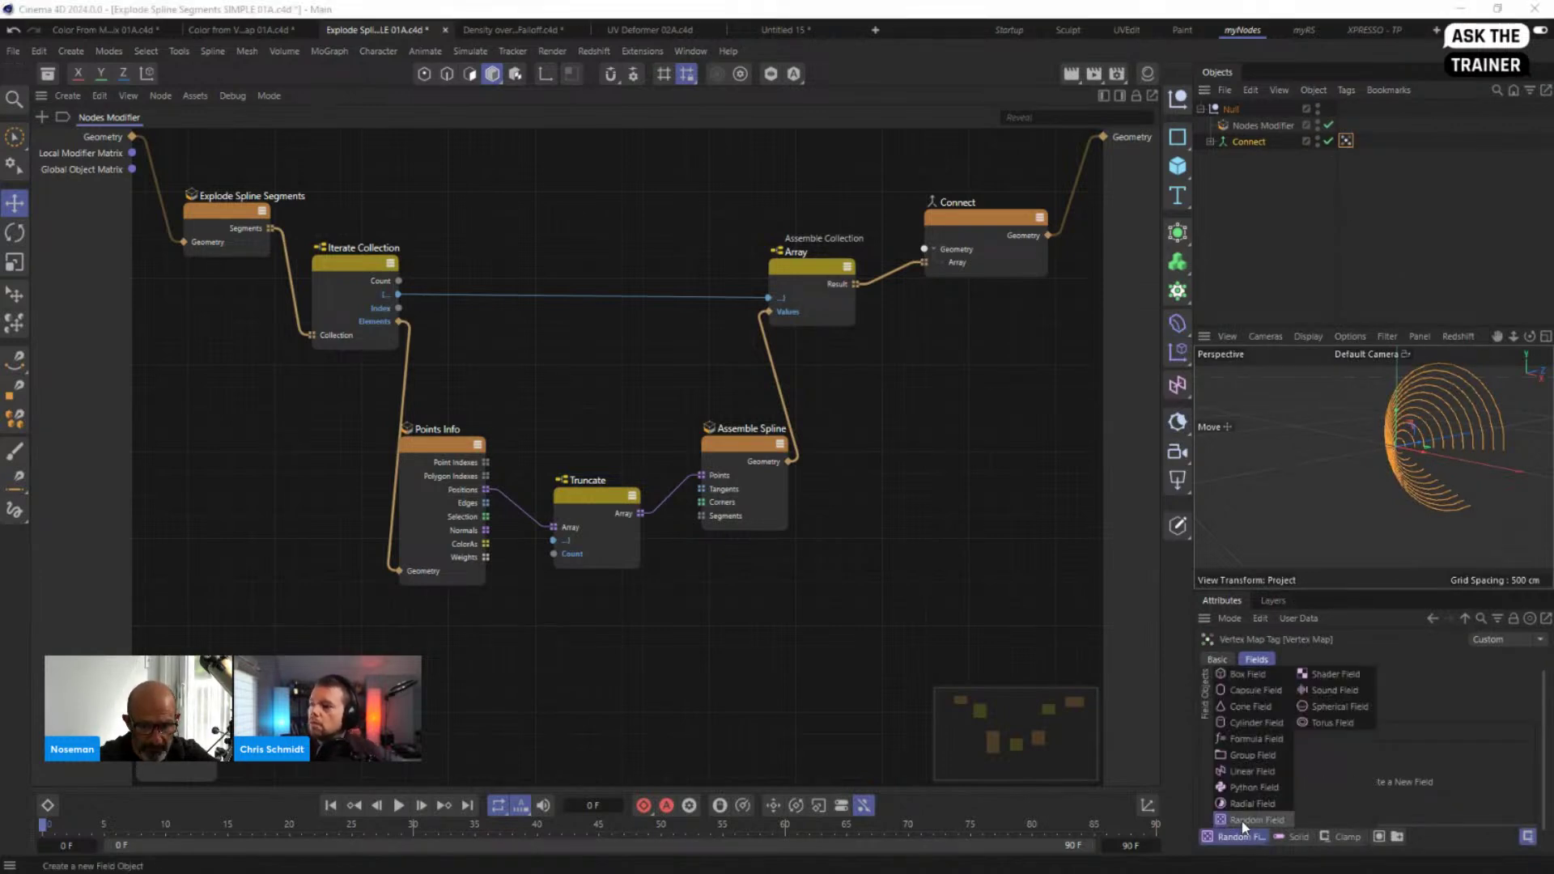
left_click(1272, 770)
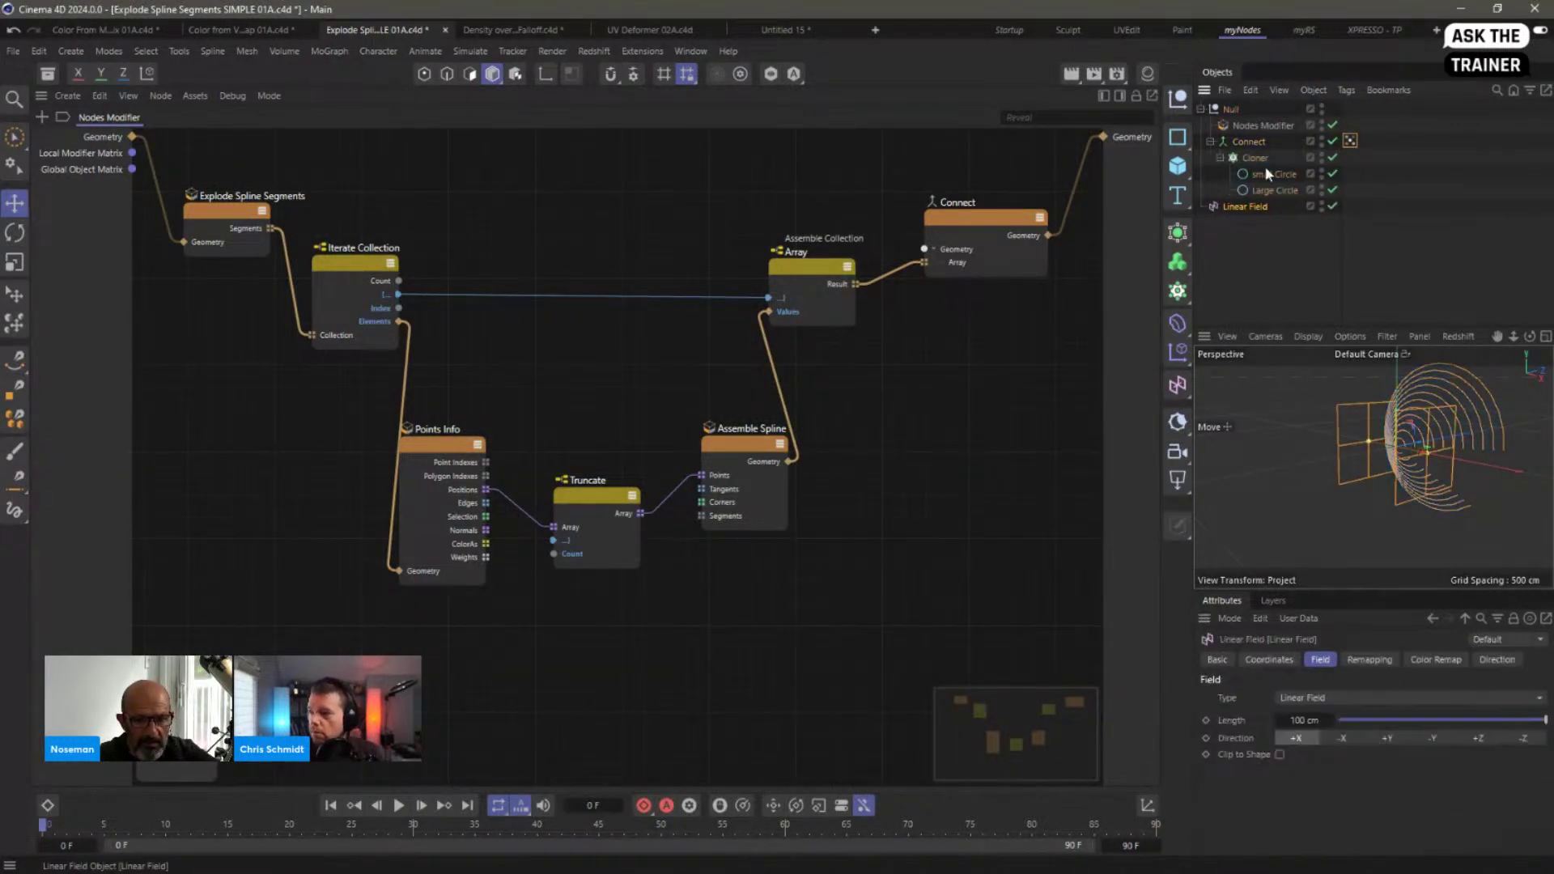
left_click(1350, 141)
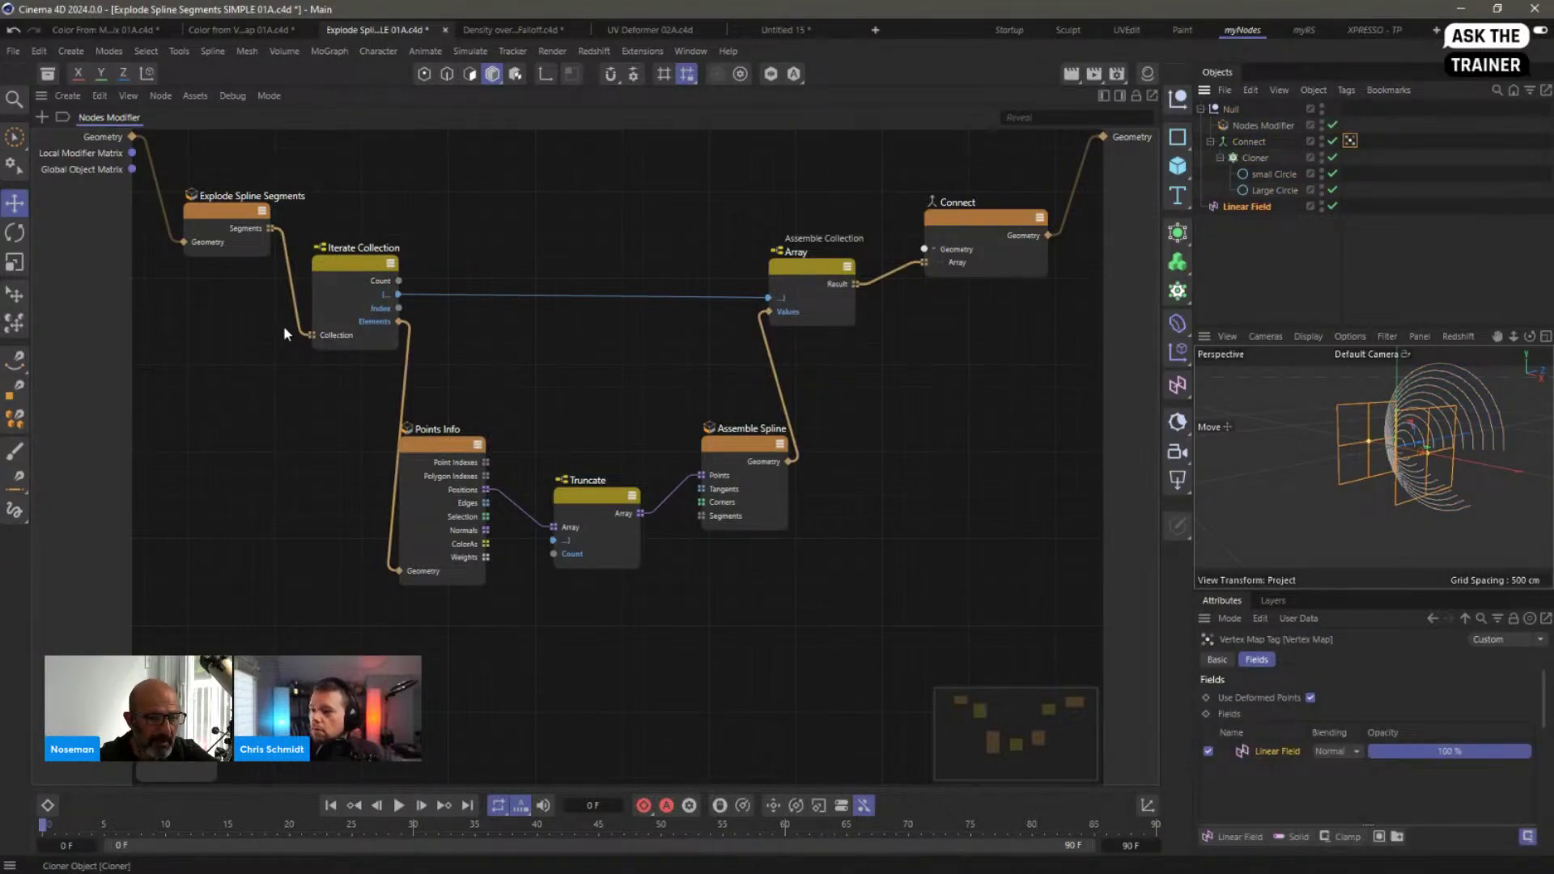
Step: Search the node assets for "points" and place a second Points Info node below Explode Spline Segments, beside the existing one
key("shift+c")
type("points")
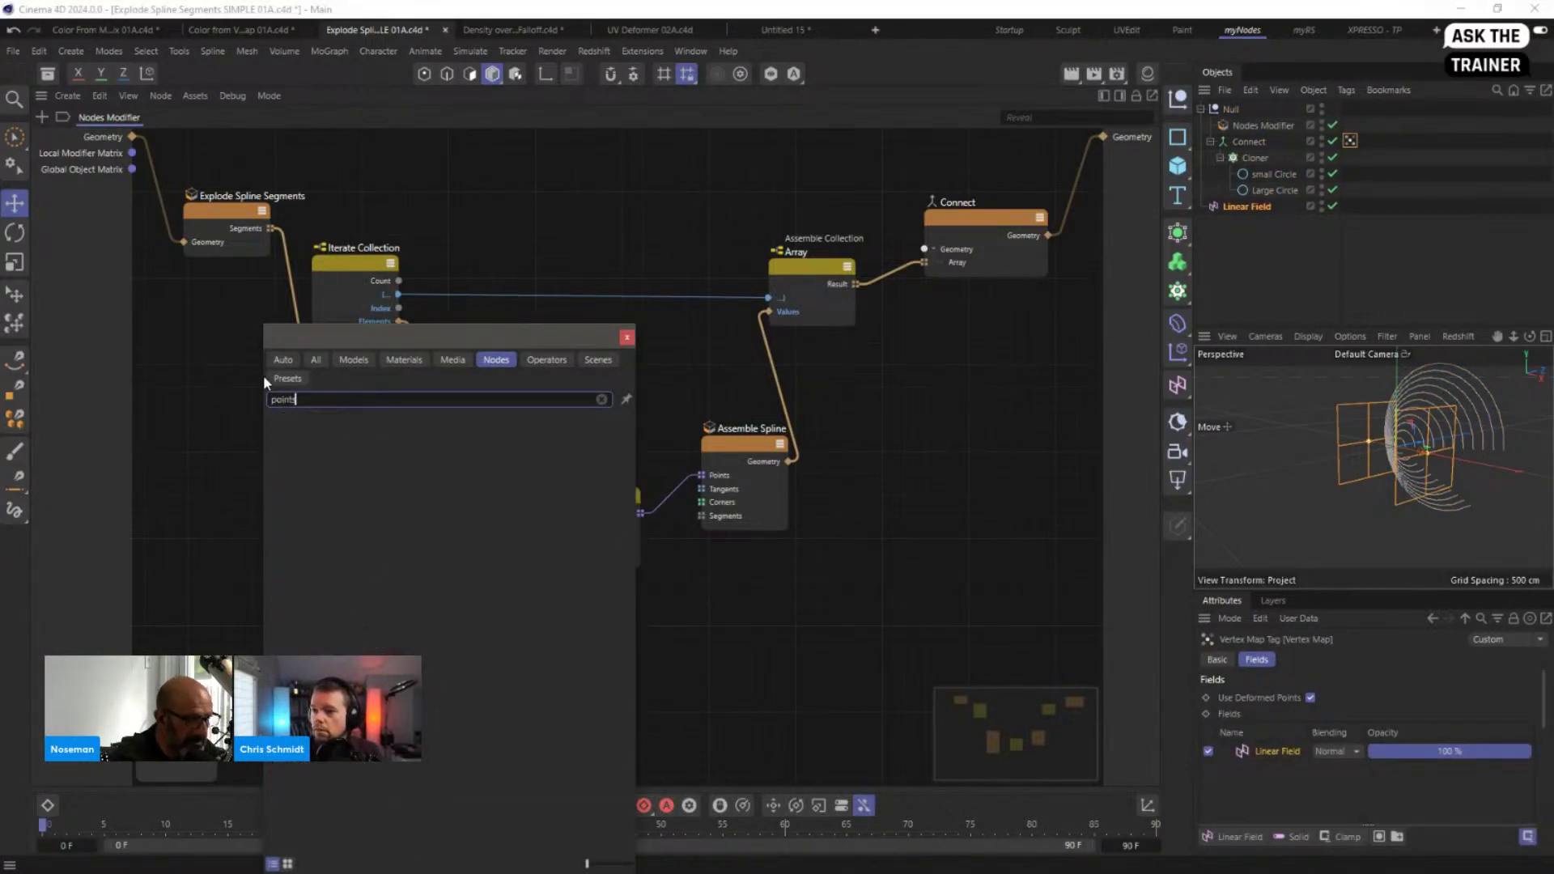
left_click_drag(347, 594, 289, 401)
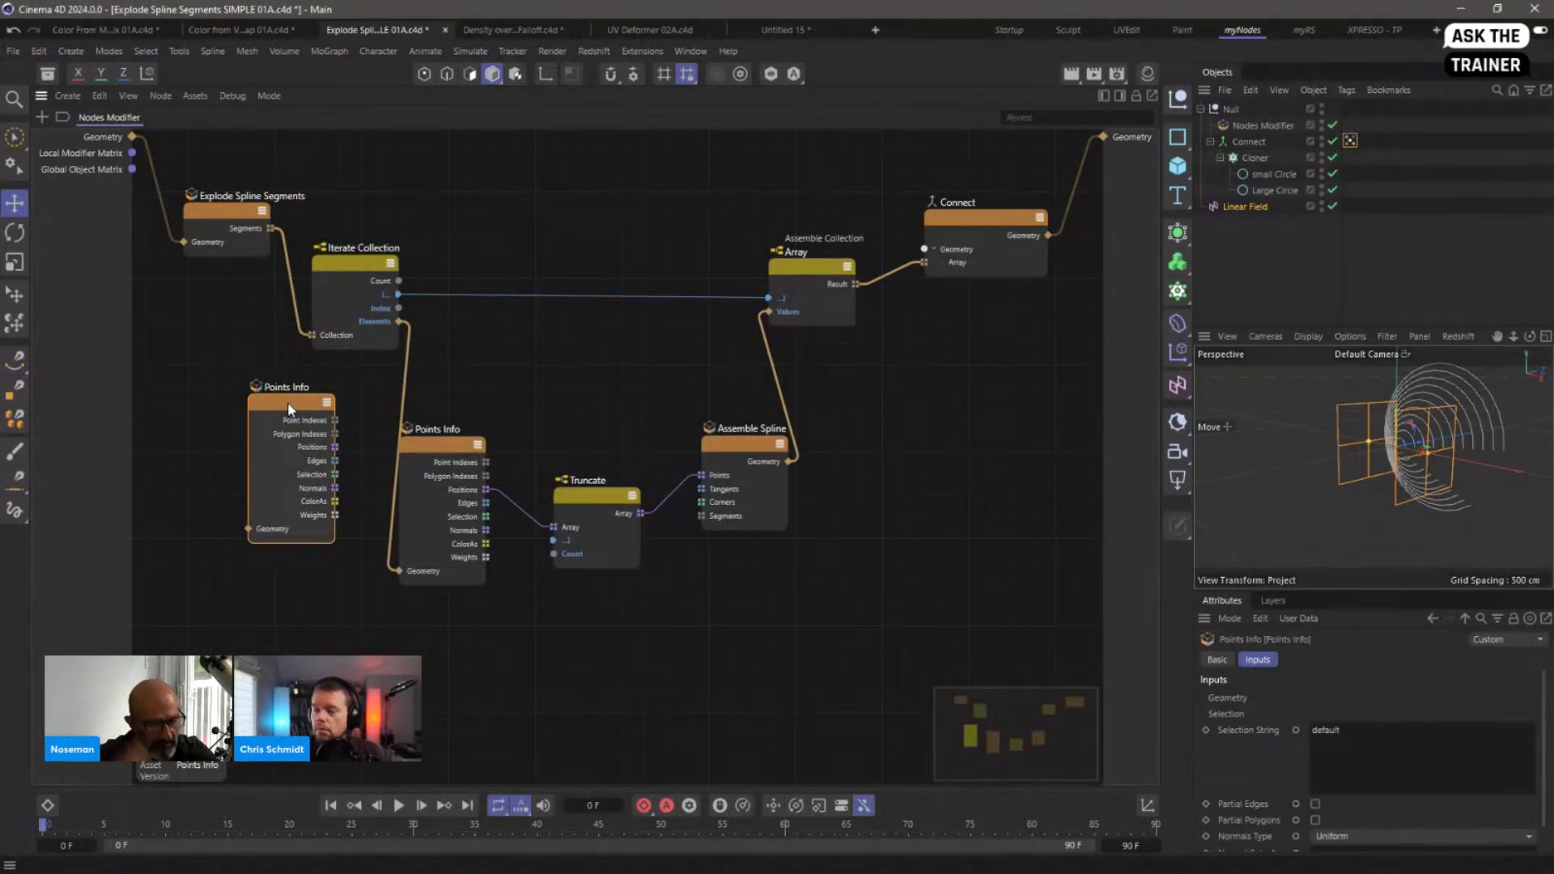
left_click_drag(288, 401, 273, 390)
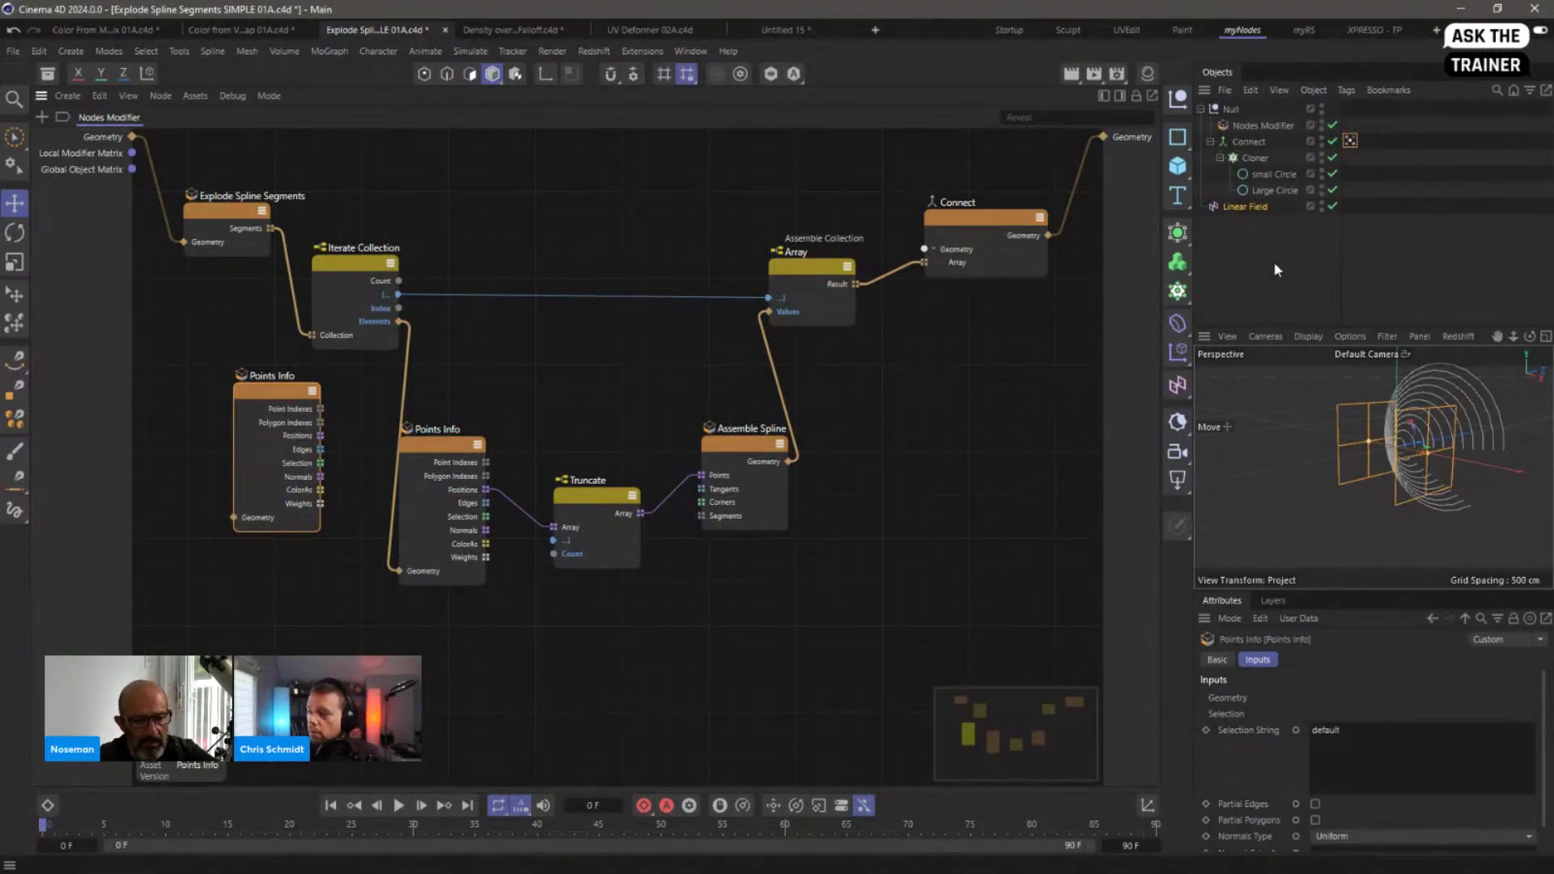
Step: Revert the Explode Spline Segments SIMPLE 01A scene to its saved version and leave no object selected
left_click(13, 50)
left_click(102, 198)
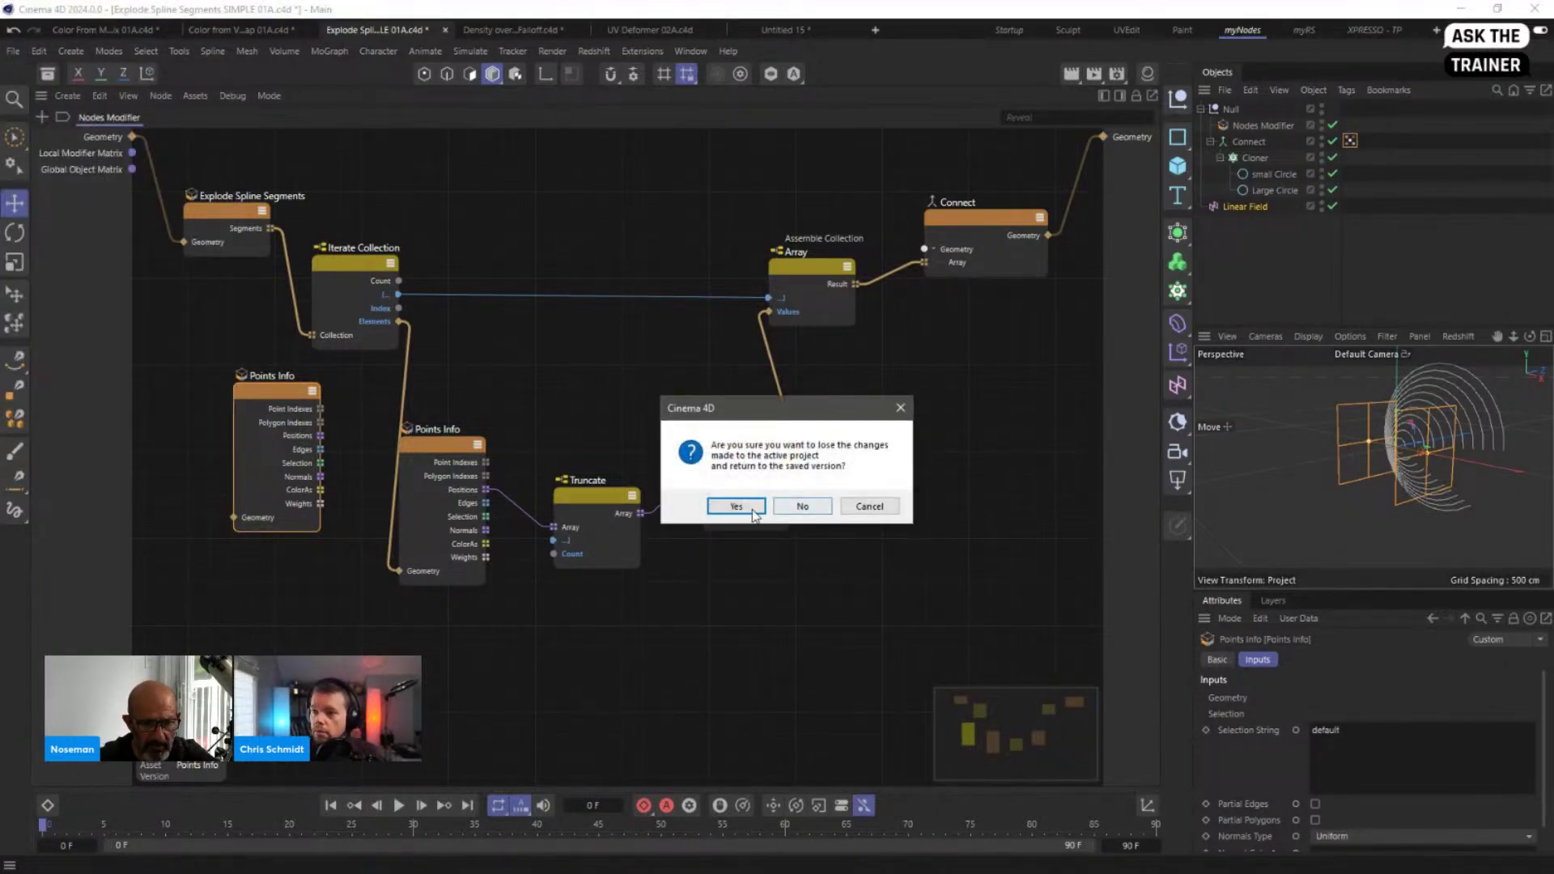
left_click(751, 510)
left_click(1252, 130)
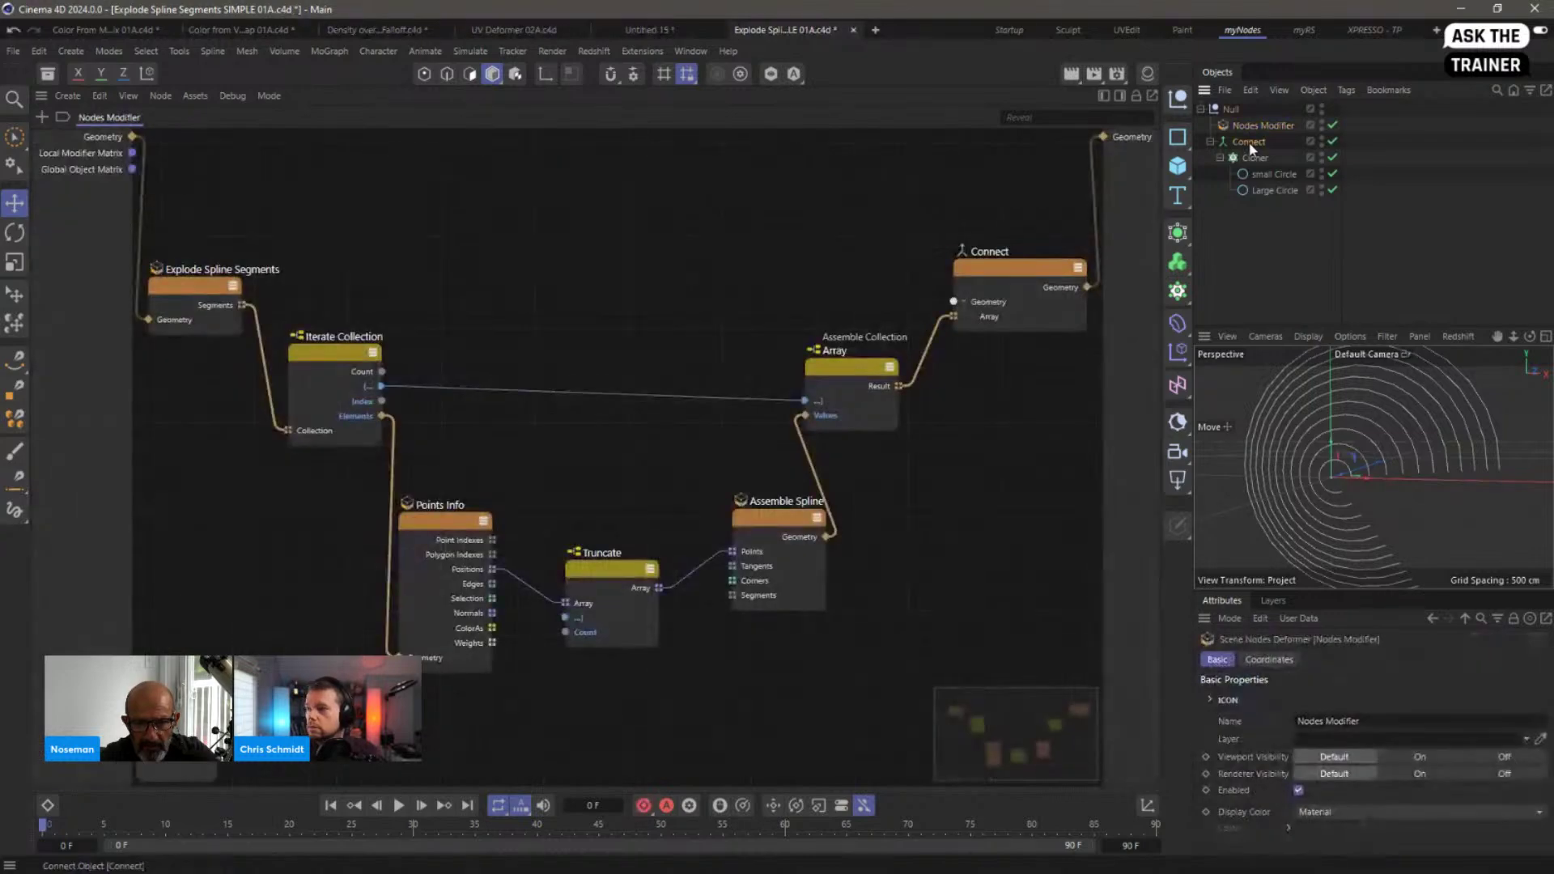
left_click(1251, 143)
left_click(1264, 208)
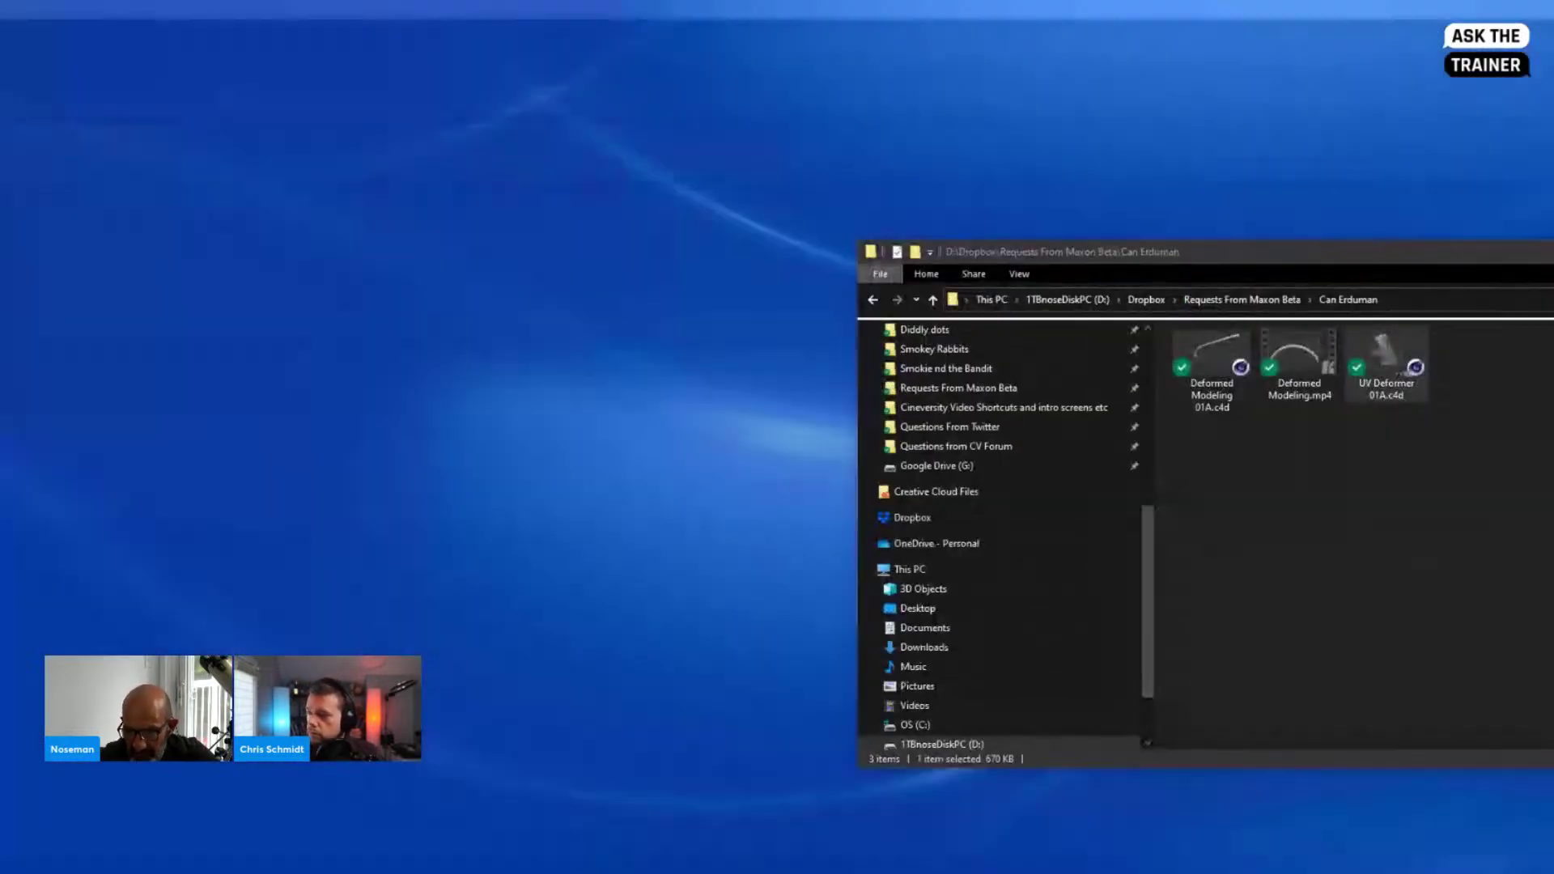
Step: Load the Explode Spline Segments 01A.c4d scene into Cinema 4D from the file explorer and display its Nodes Modifier graph
key("alt+Tab")
left_click_drag(1109, 257, 1553, 267)
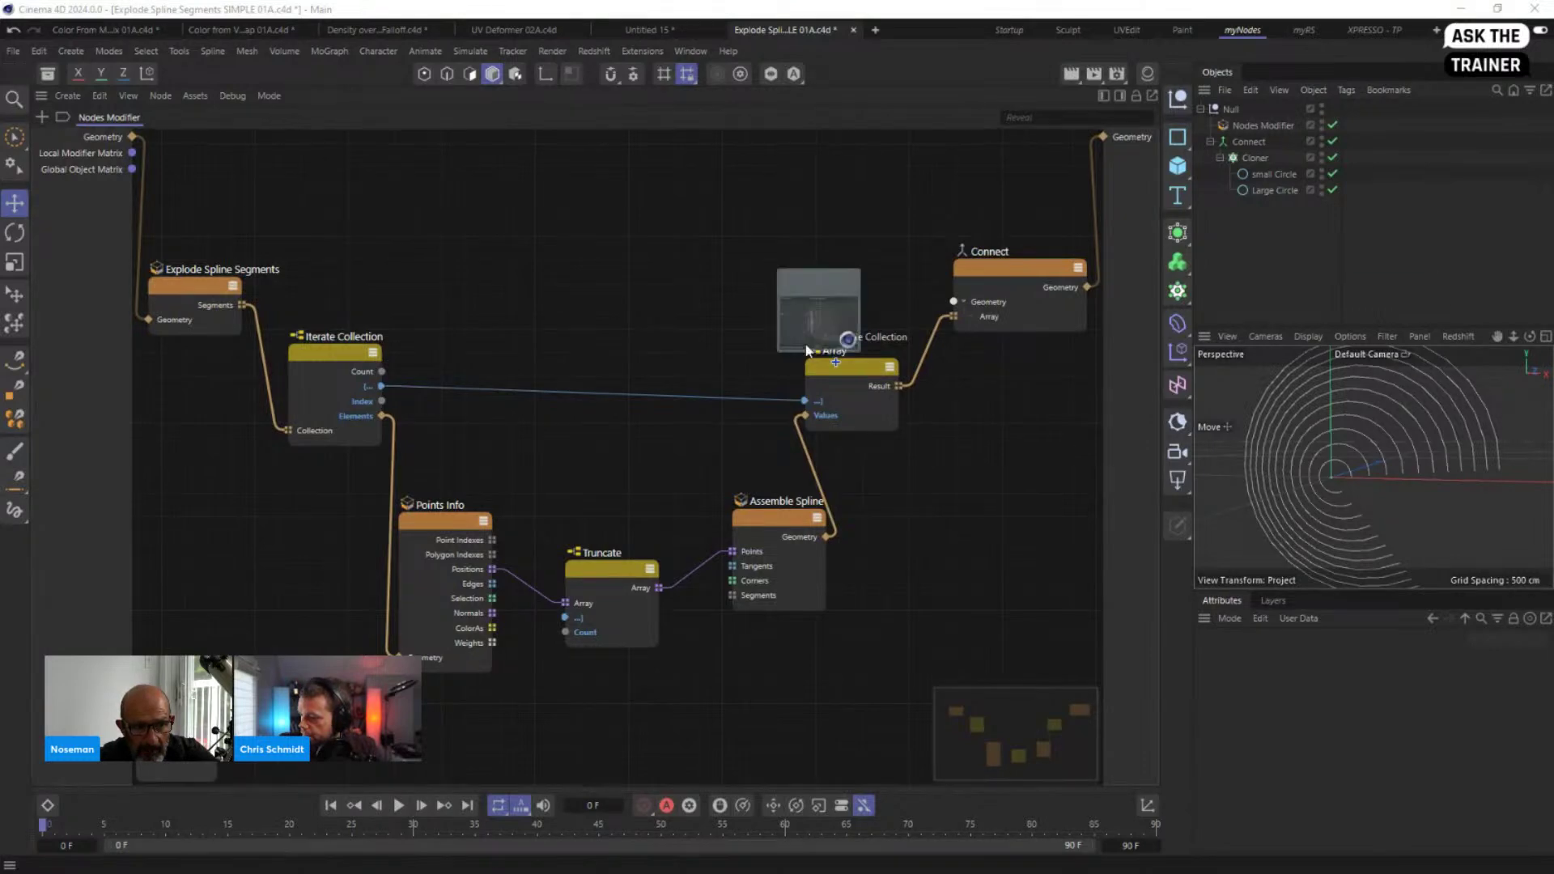
left_click_drag(812, 347, 551, 273)
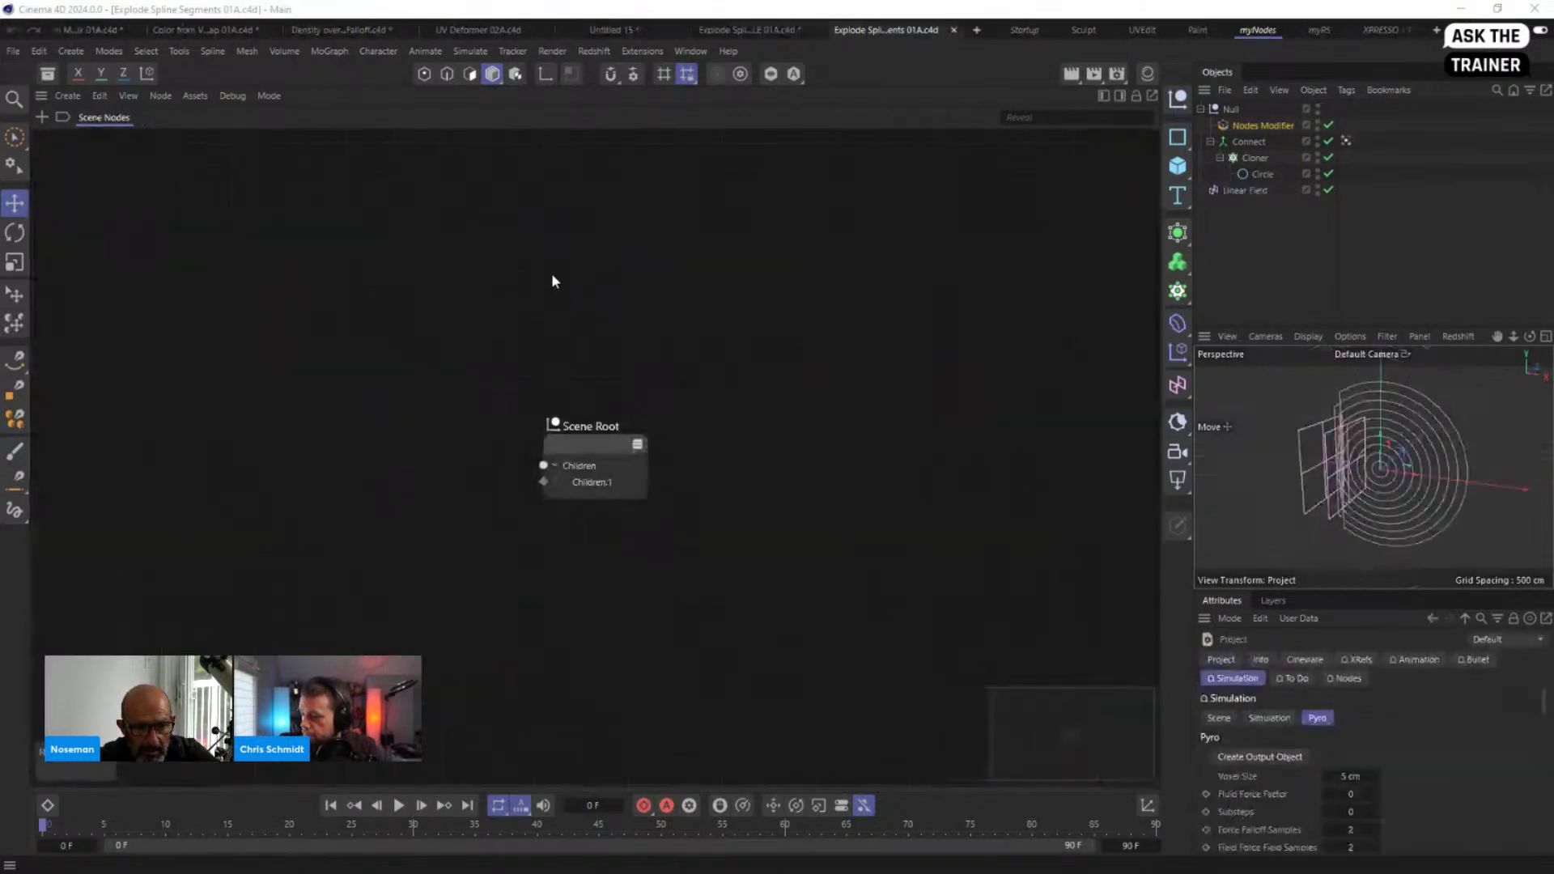
left_click(1271, 127)
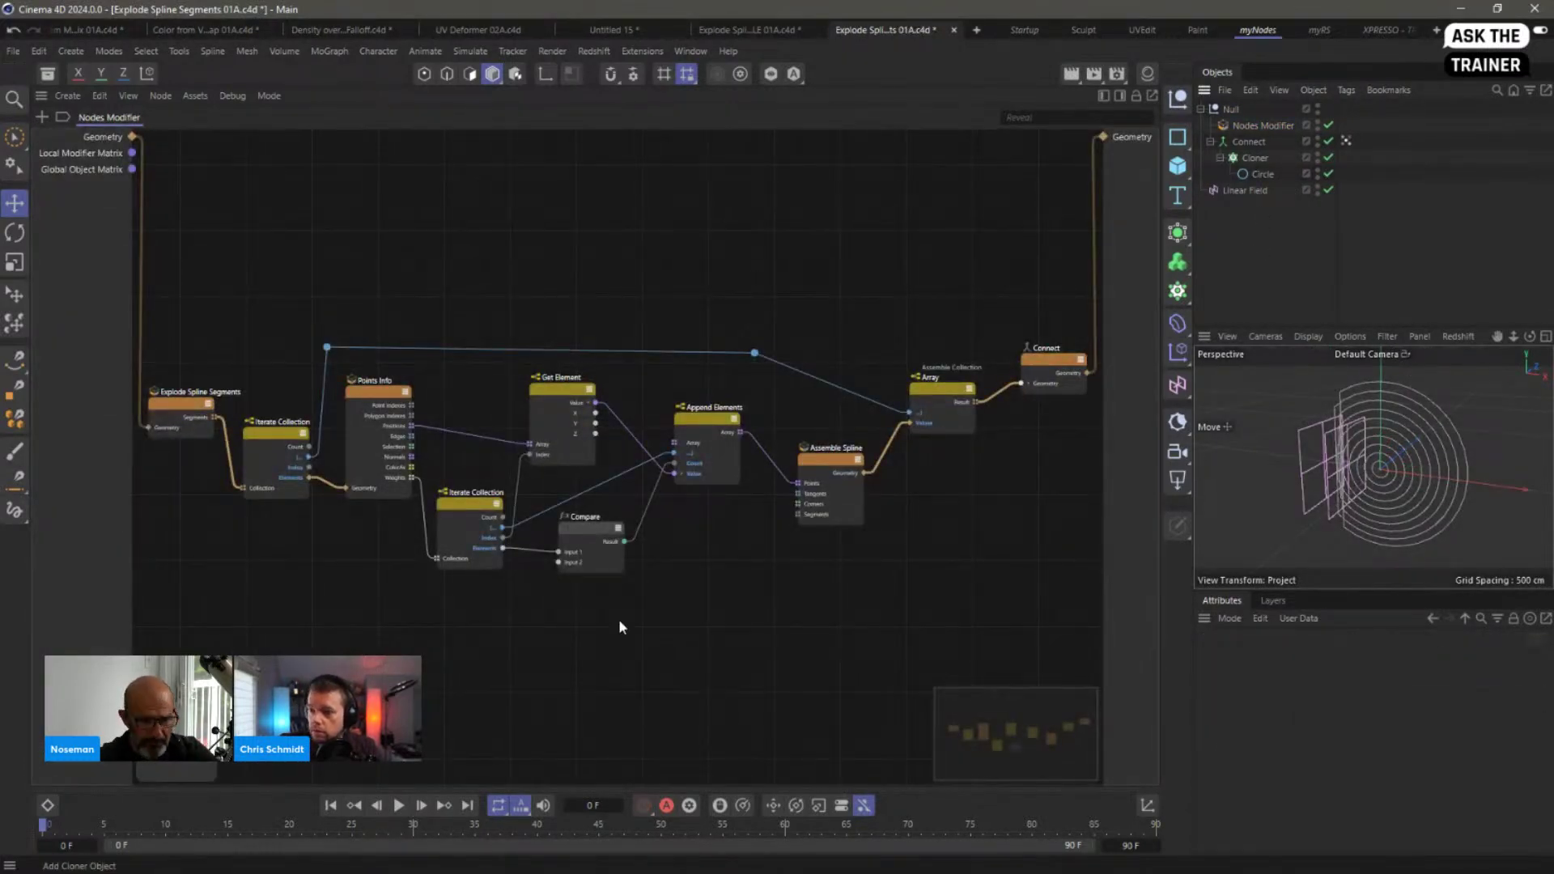
Step: Move the Explode Spline Segments, Connect, first Iterate Collection and Array nodes upward to set them apart from the middle nodes
left_click_drag(184, 413, 193, 273)
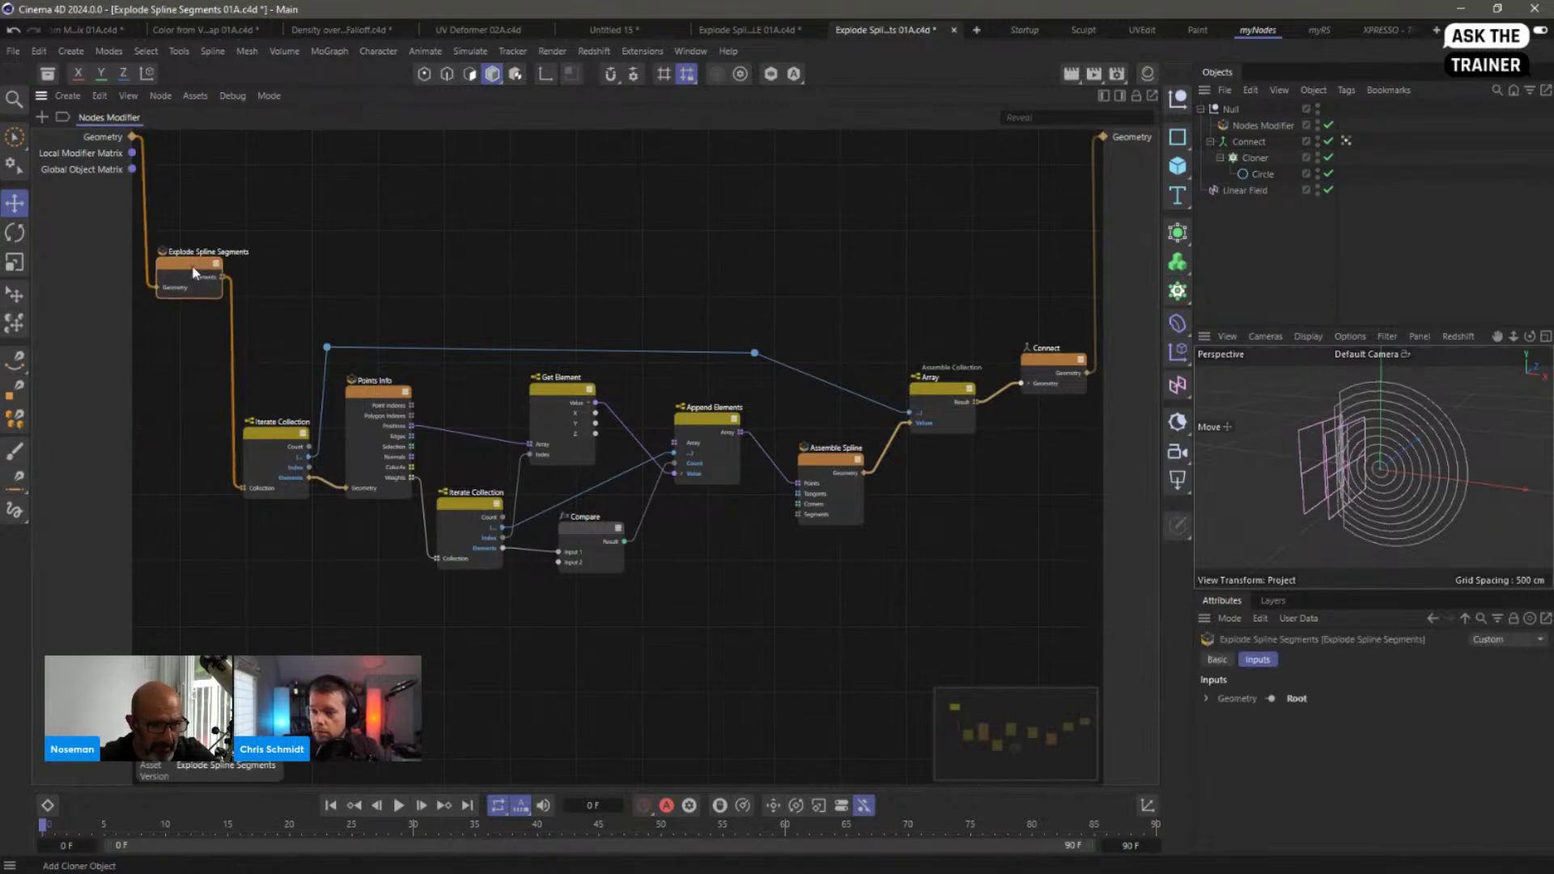
left_click_drag(1056, 365, 1044, 269)
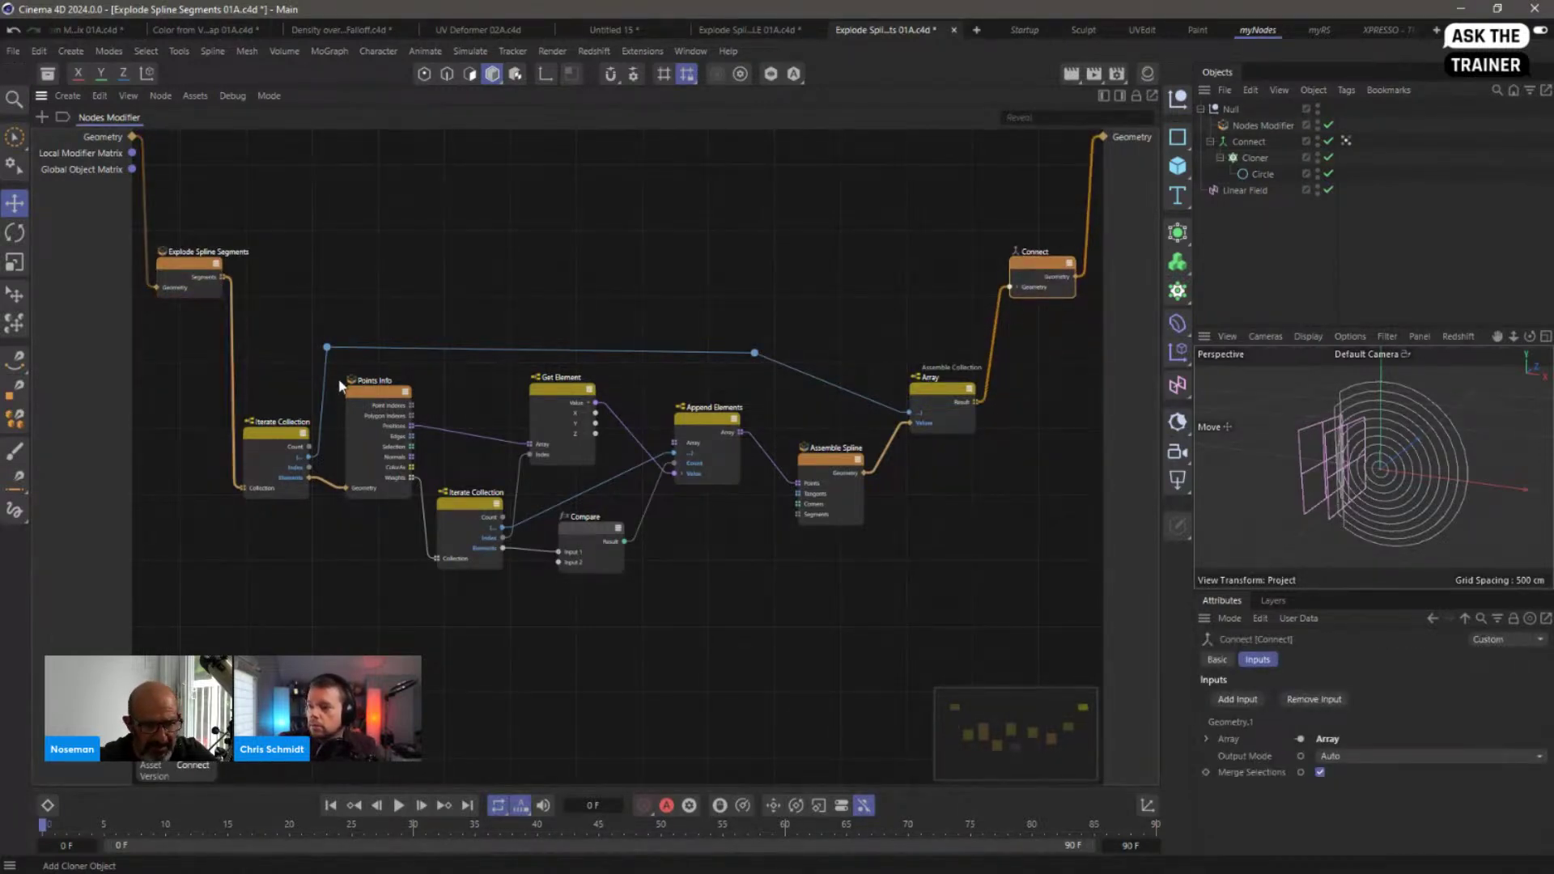
left_click_drag(289, 436, 287, 380)
left_click_drag(947, 398, 954, 392)
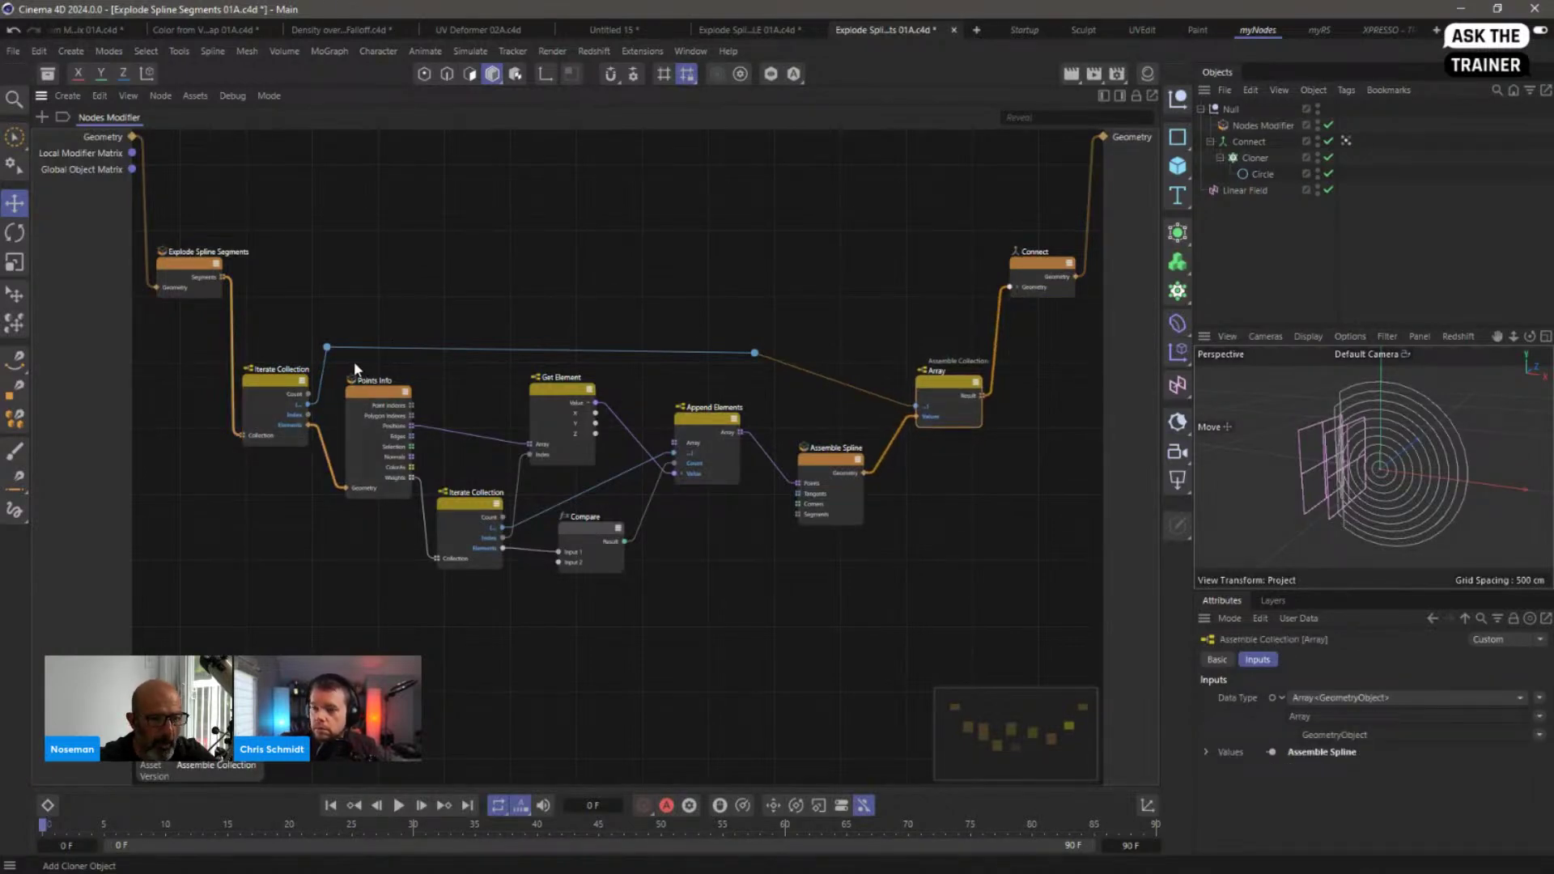
Step: Select the point-processing nodes as a group, deselect them, and slightly reposition Get Element and the second Iterate Collection
left_click_drag(353, 361, 820, 600)
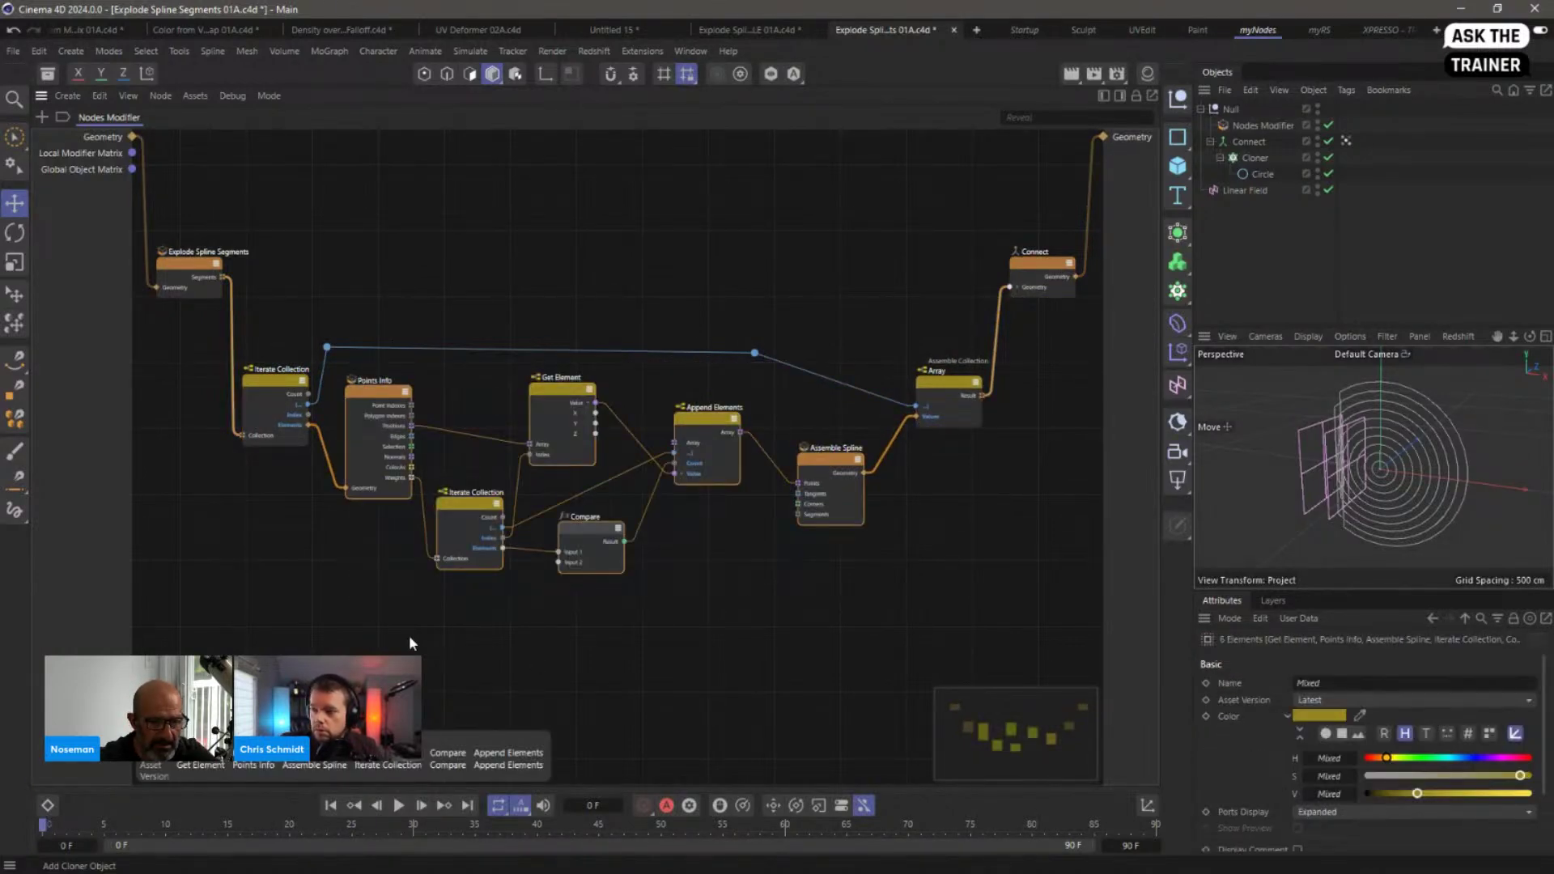
left_click(410, 635)
scroll(404, 472, "up", 2)
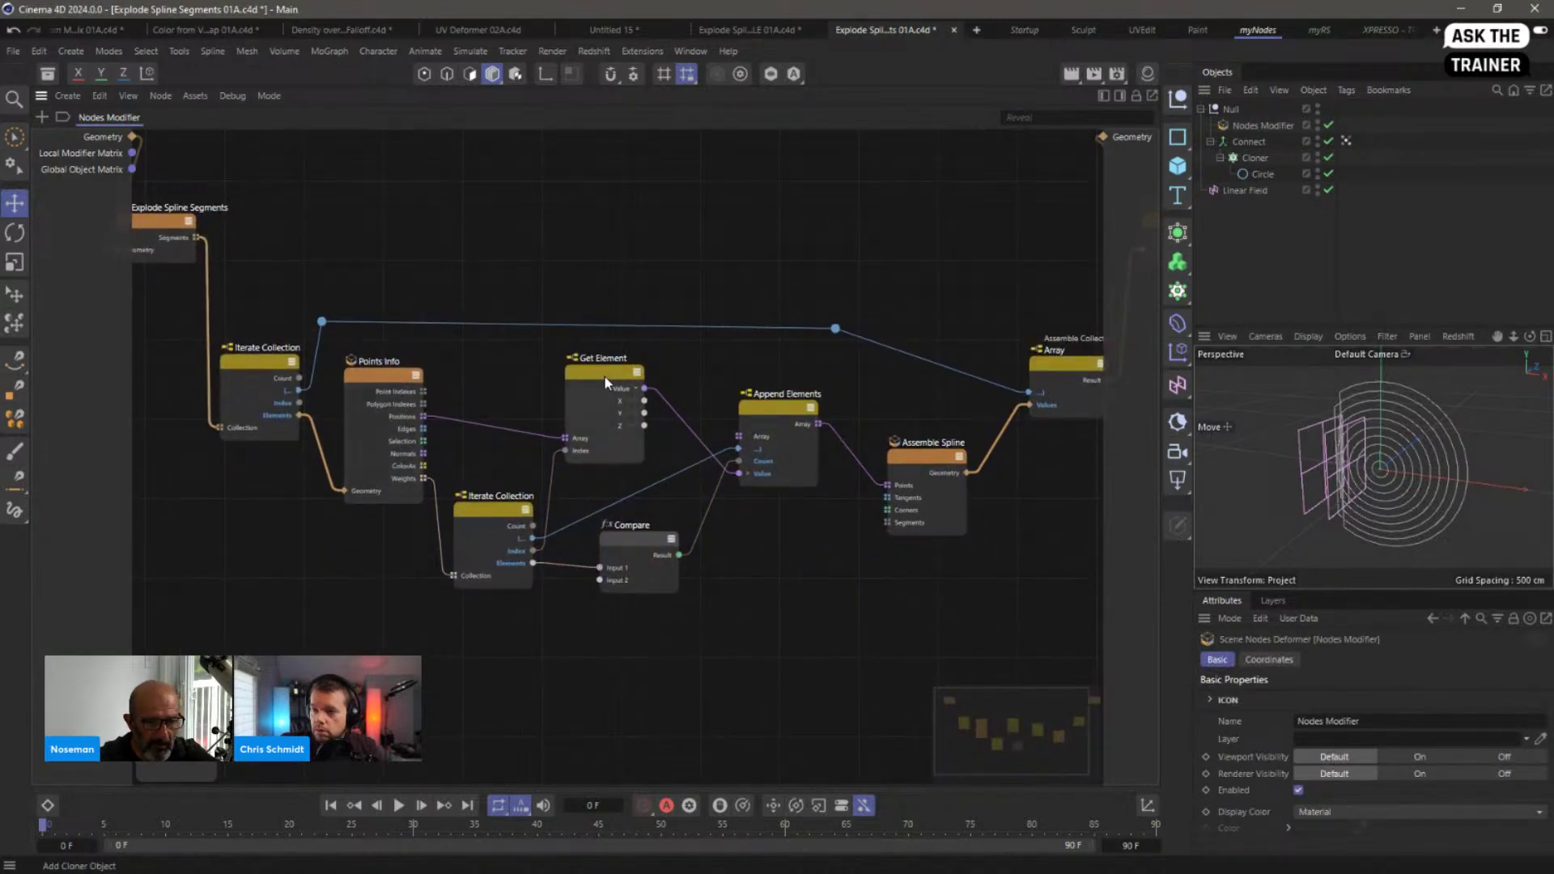
left_click_drag(604, 377, 611, 363)
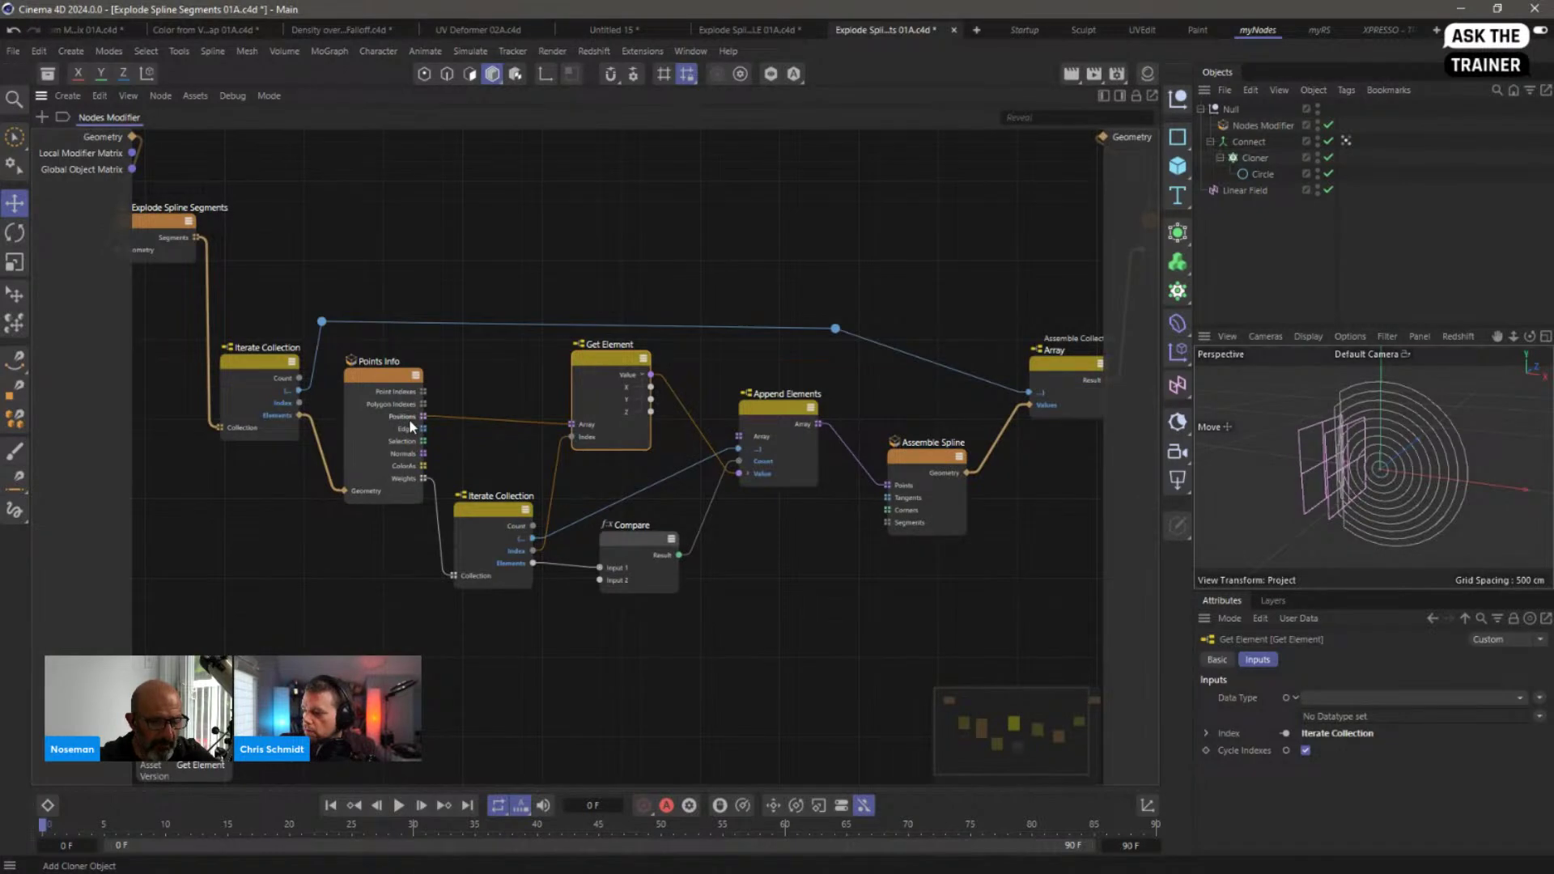
left_click_drag(492, 512, 482, 510)
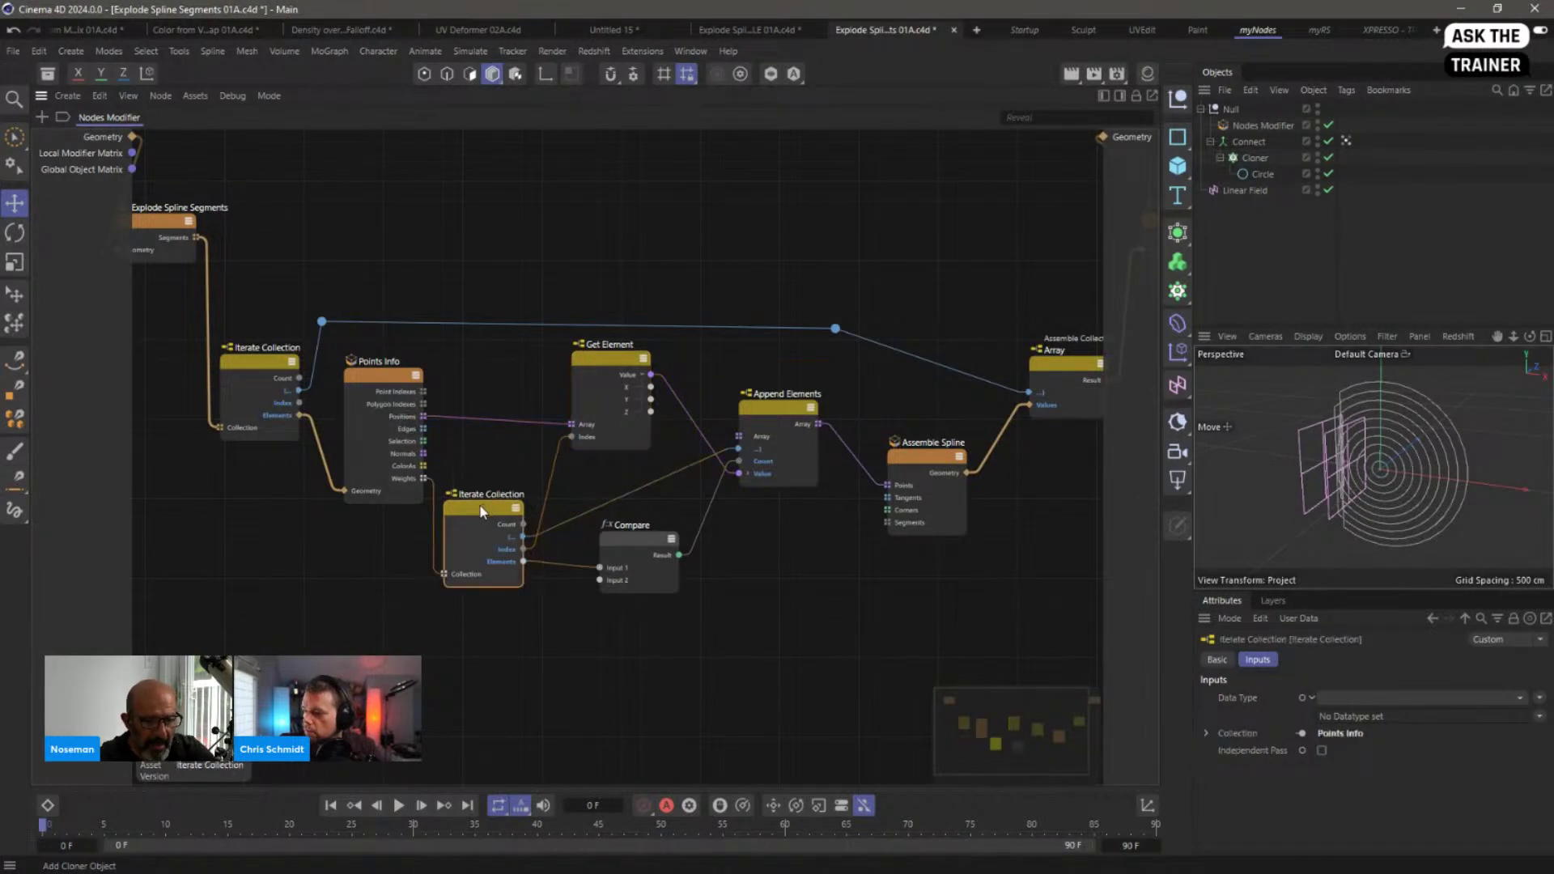
Step: Examine the Compare node's inputs, Connect's Vertex Map tag, the Weights output of Points Info, and the Linear Field in the viewport
left_click(627, 537)
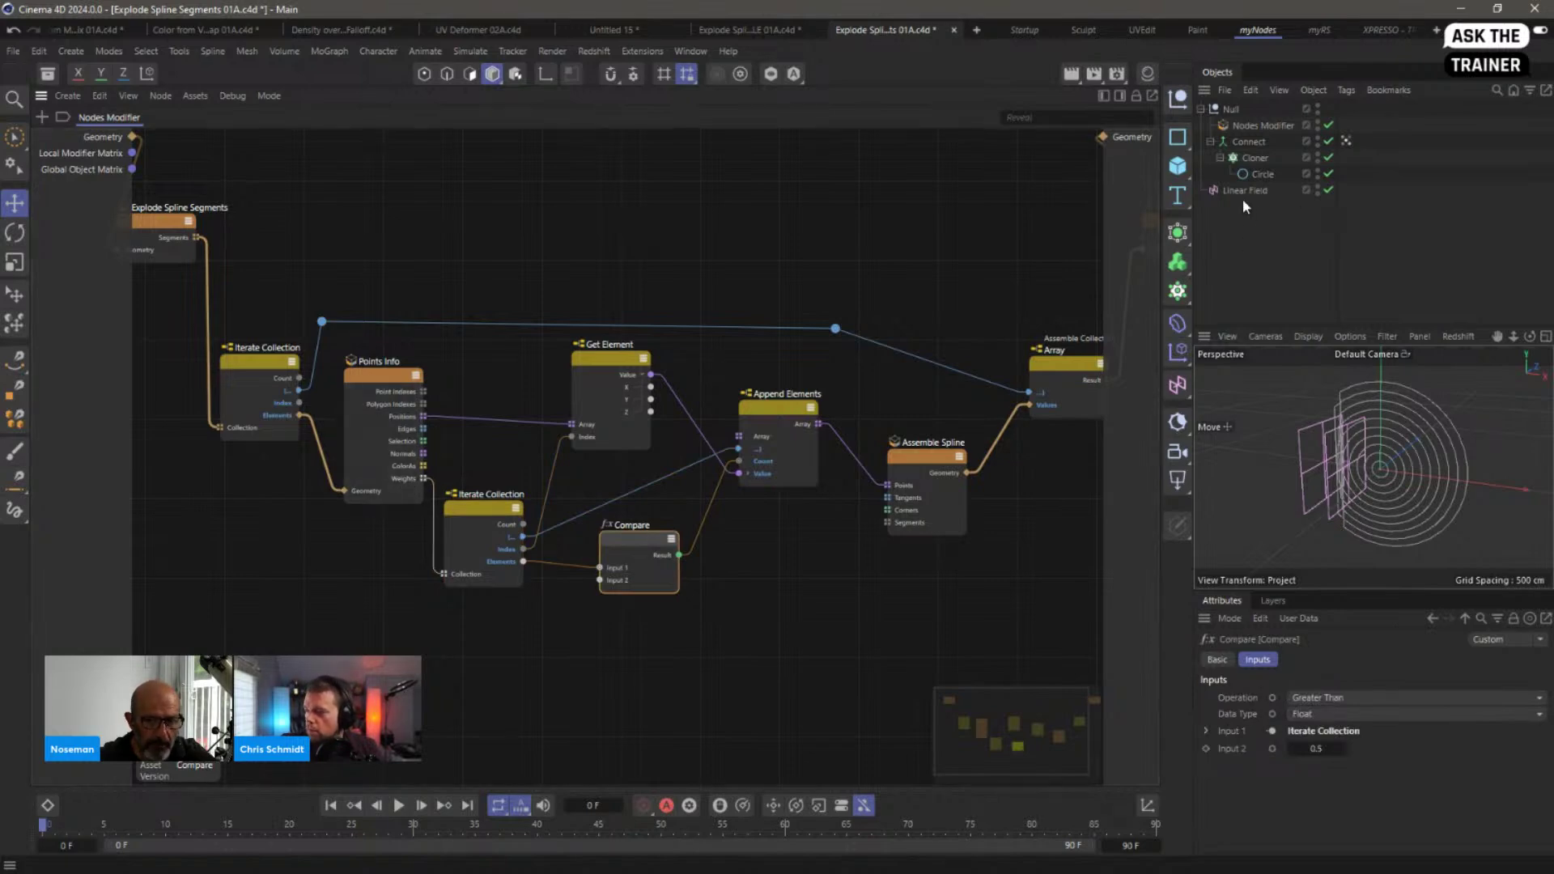
left_click(1346, 142)
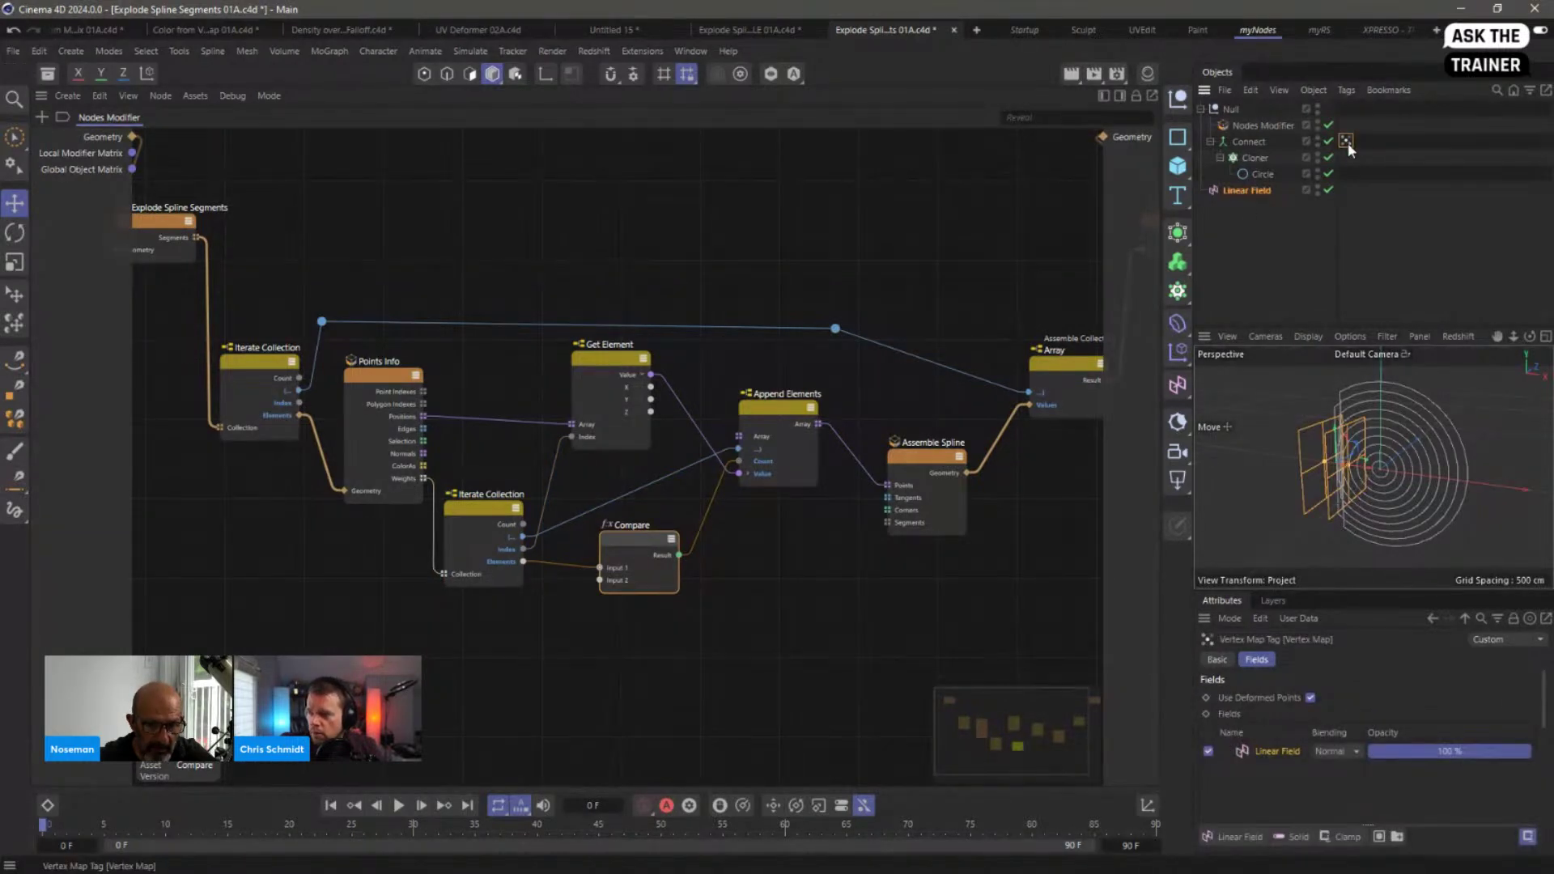
scroll(400, 487, "up", 5)
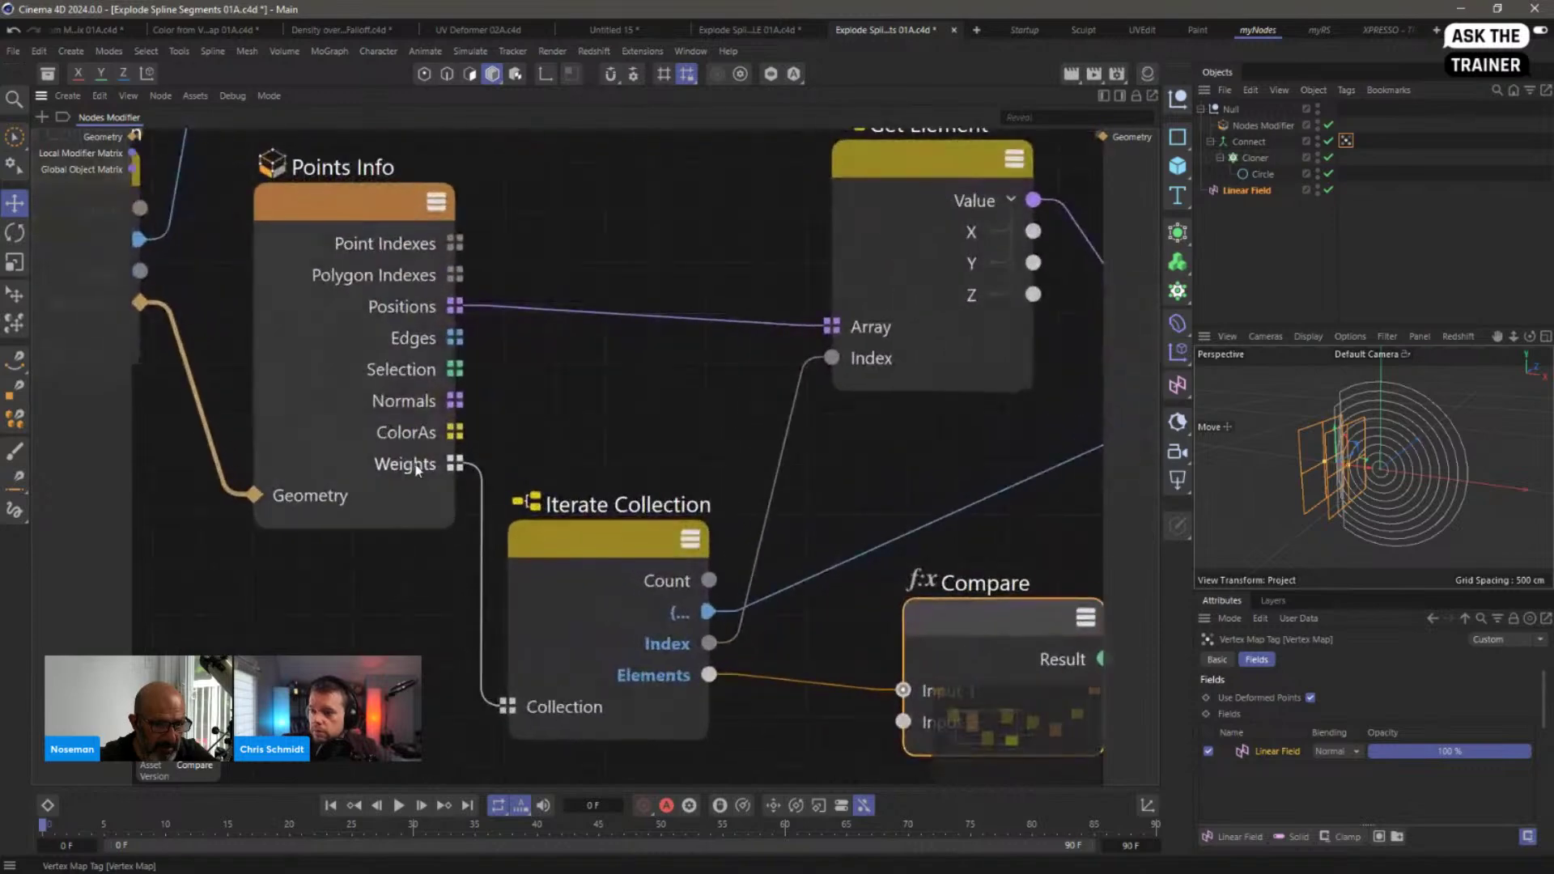
left_click(1237, 191)
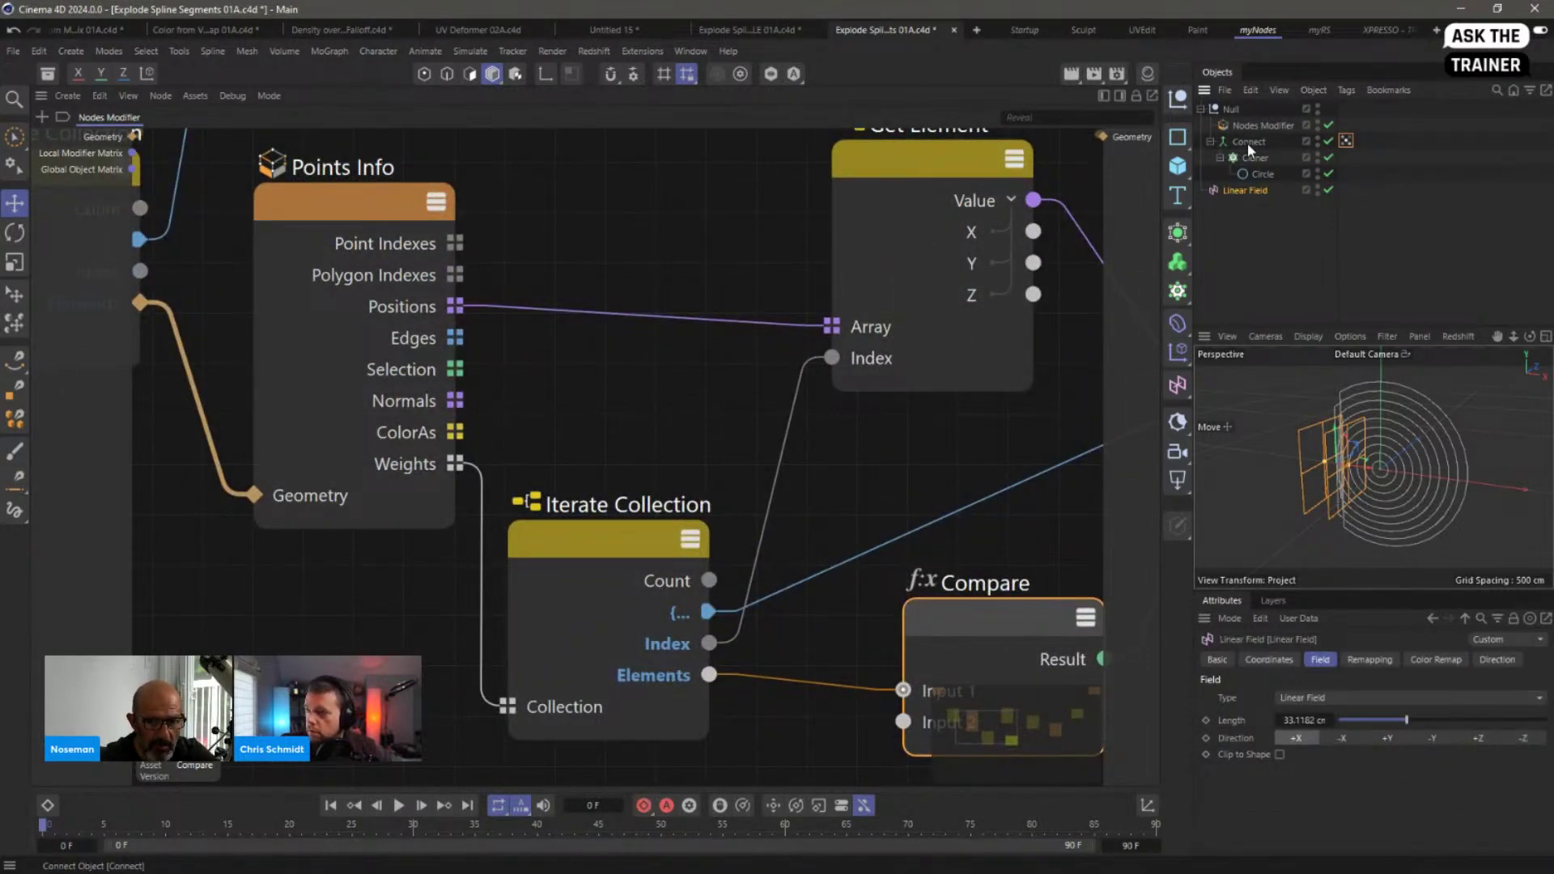
scroll(1328, 486, "up", 5)
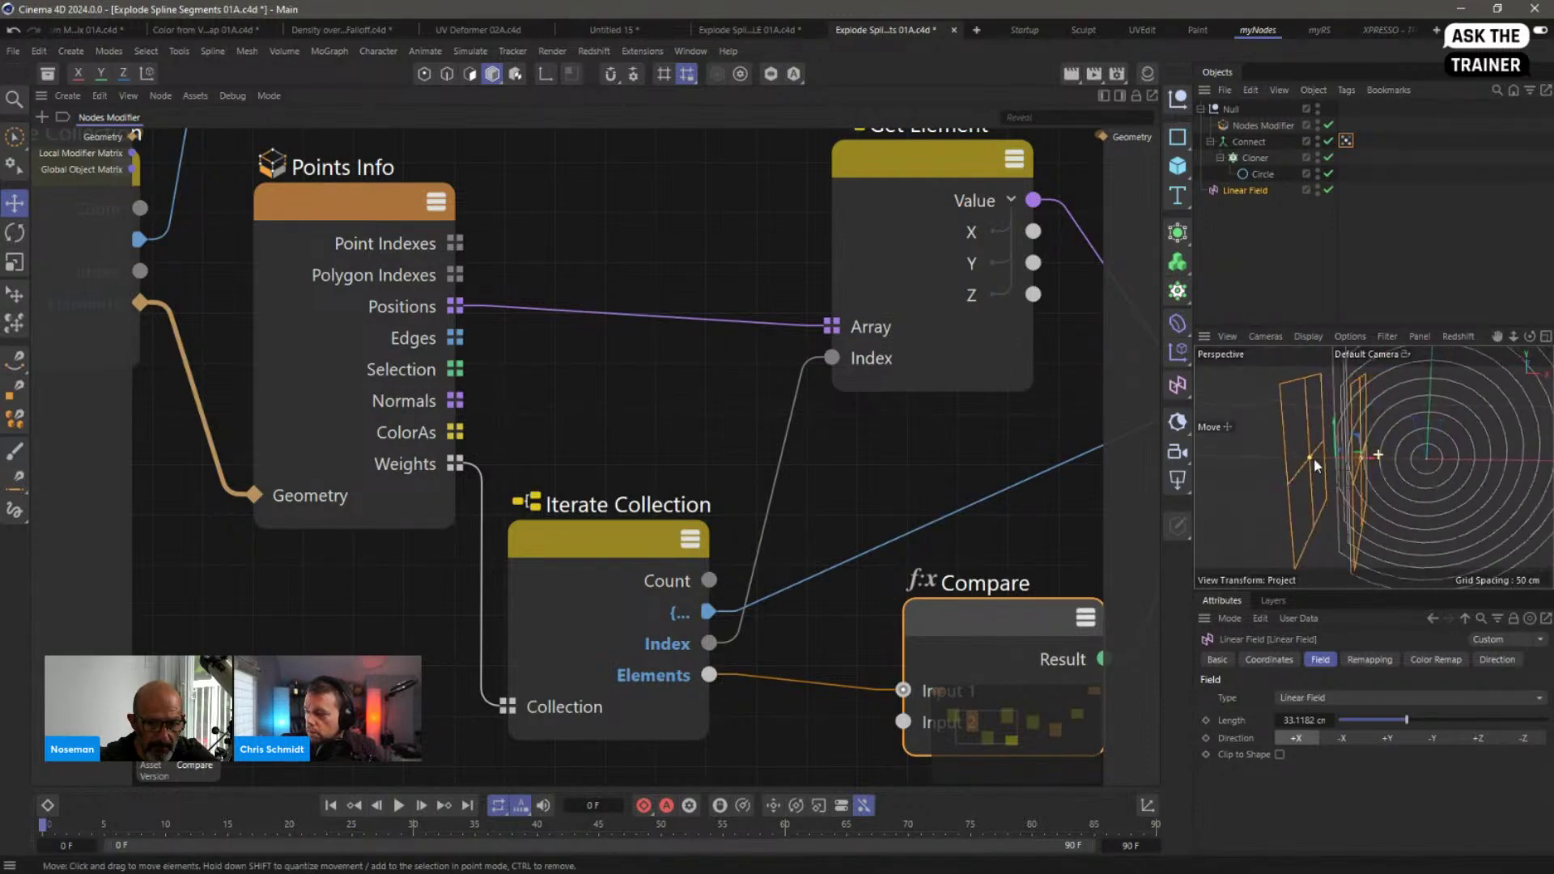
Step: Review the Compare node's settings and follow its result through Append Elements and Assemble Spline to the Array node
left_click(1022, 536)
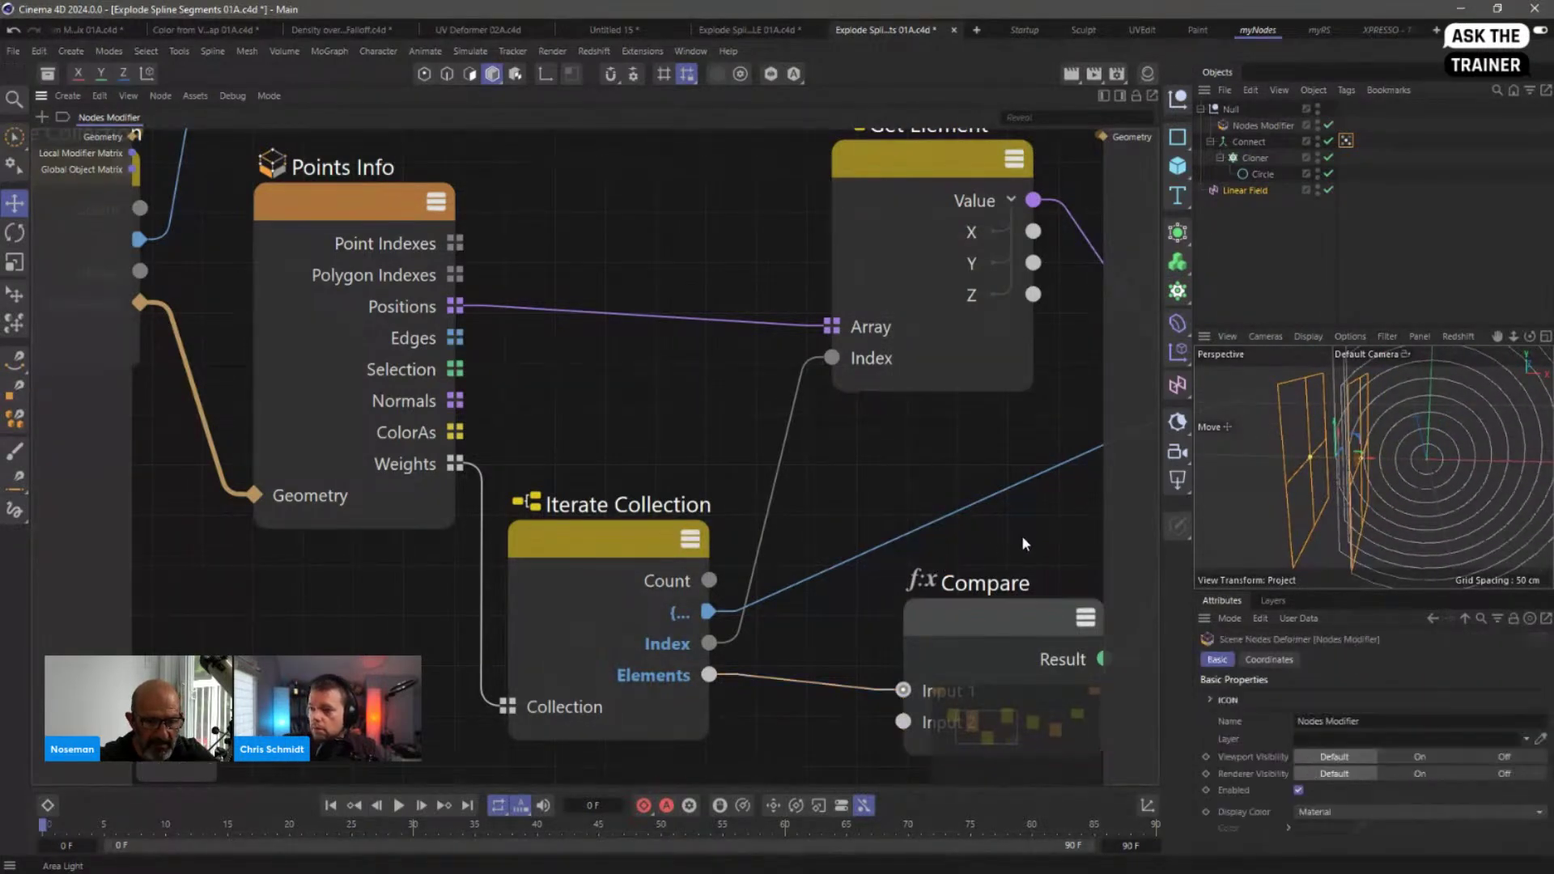
middle_click_drag(1022, 536, 820, 473)
left_click(781, 540)
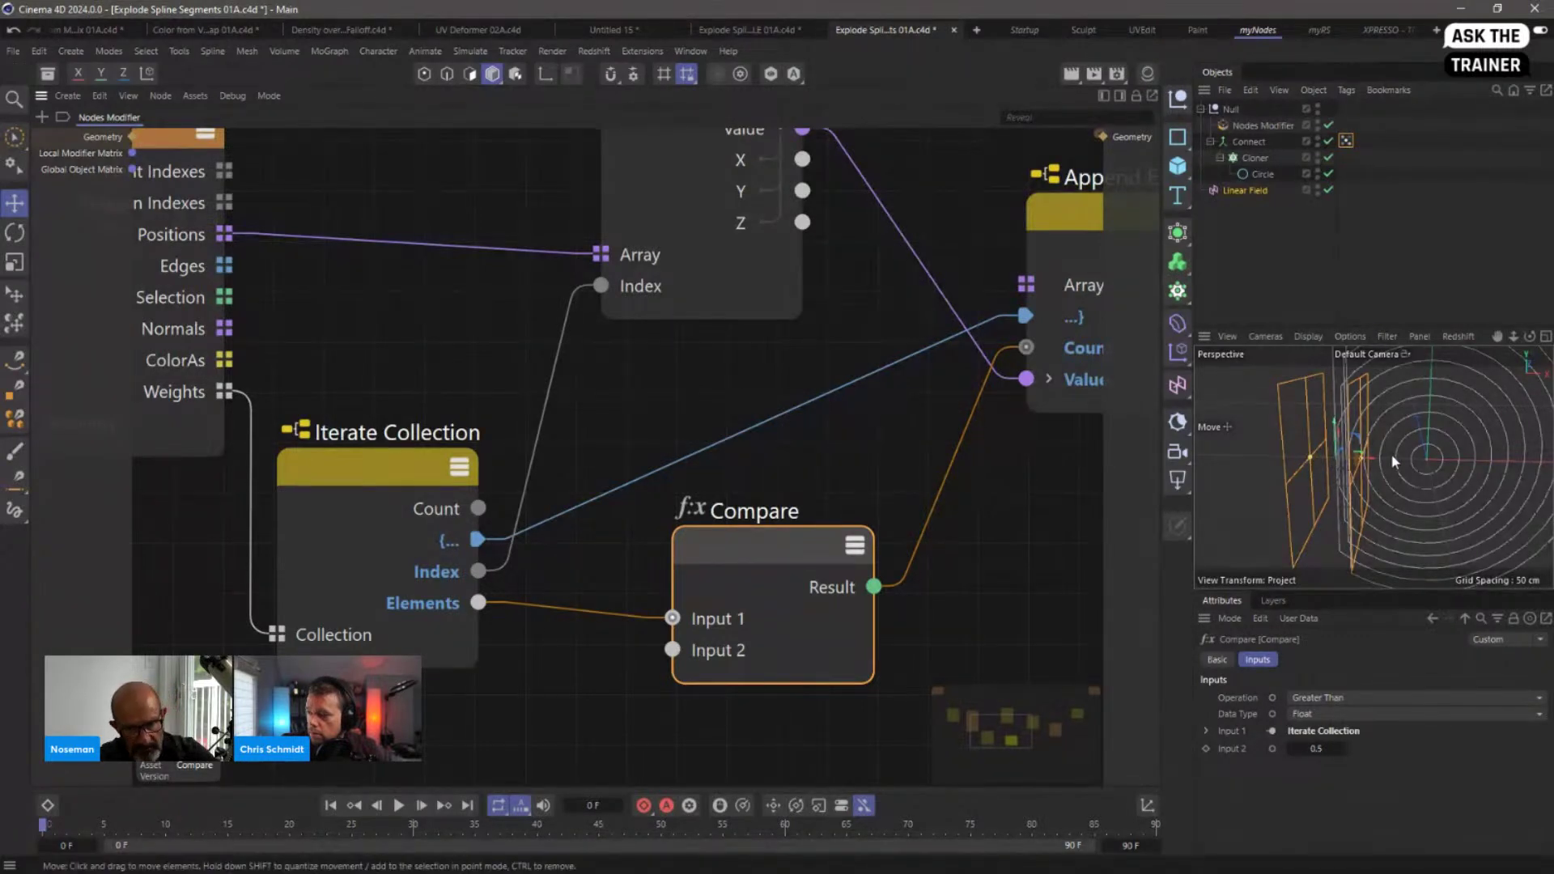
scroll(812, 476, "down", 2)
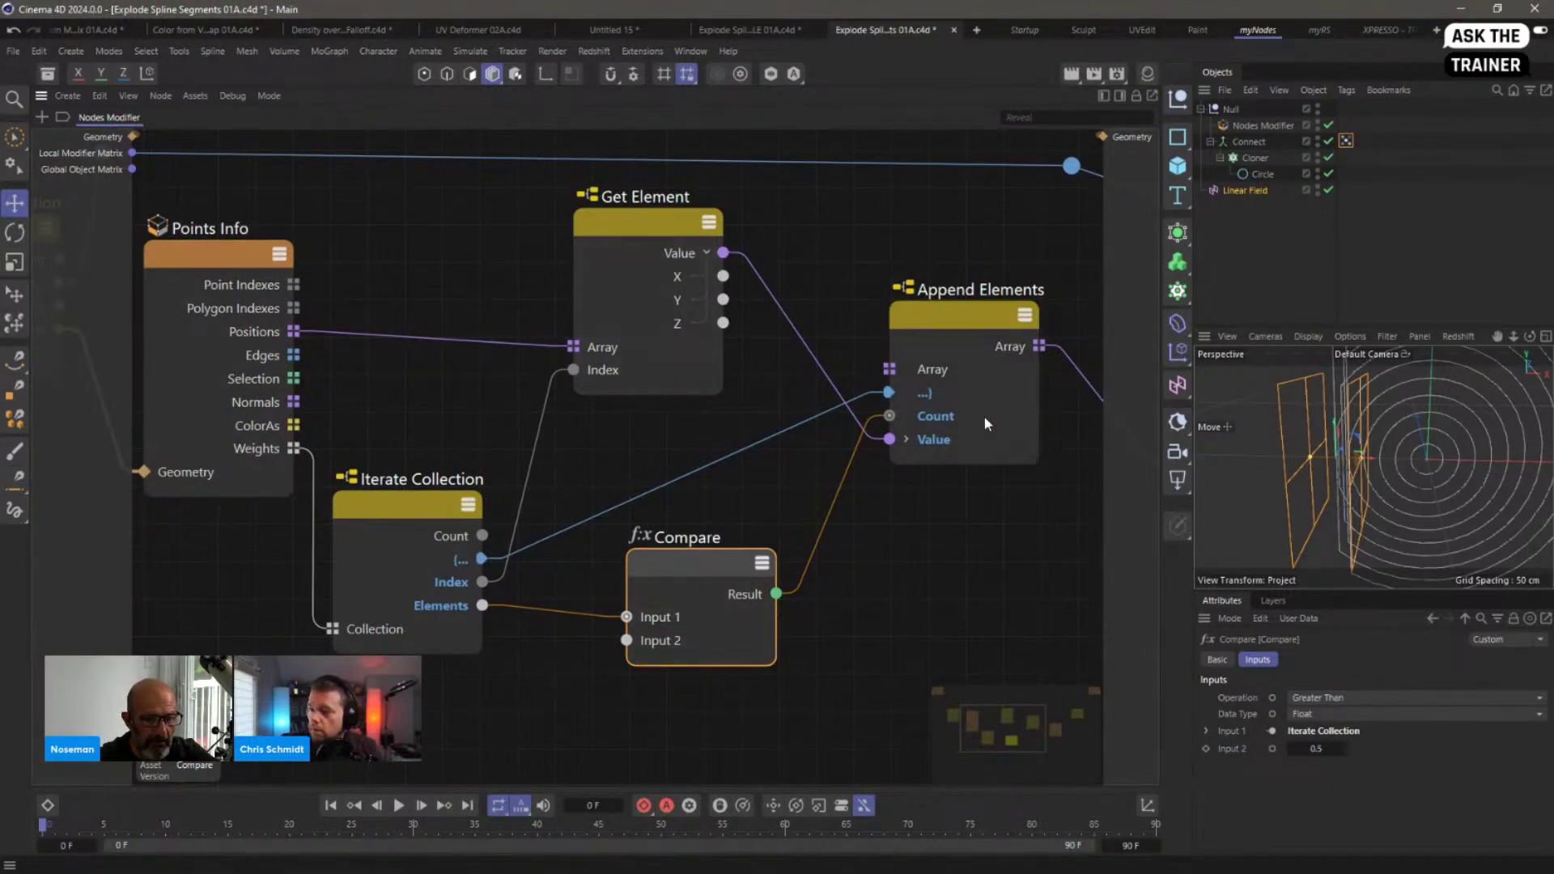
middle_click_drag(1018, 499, 718, 500)
scroll(637, 520, "down", 5)
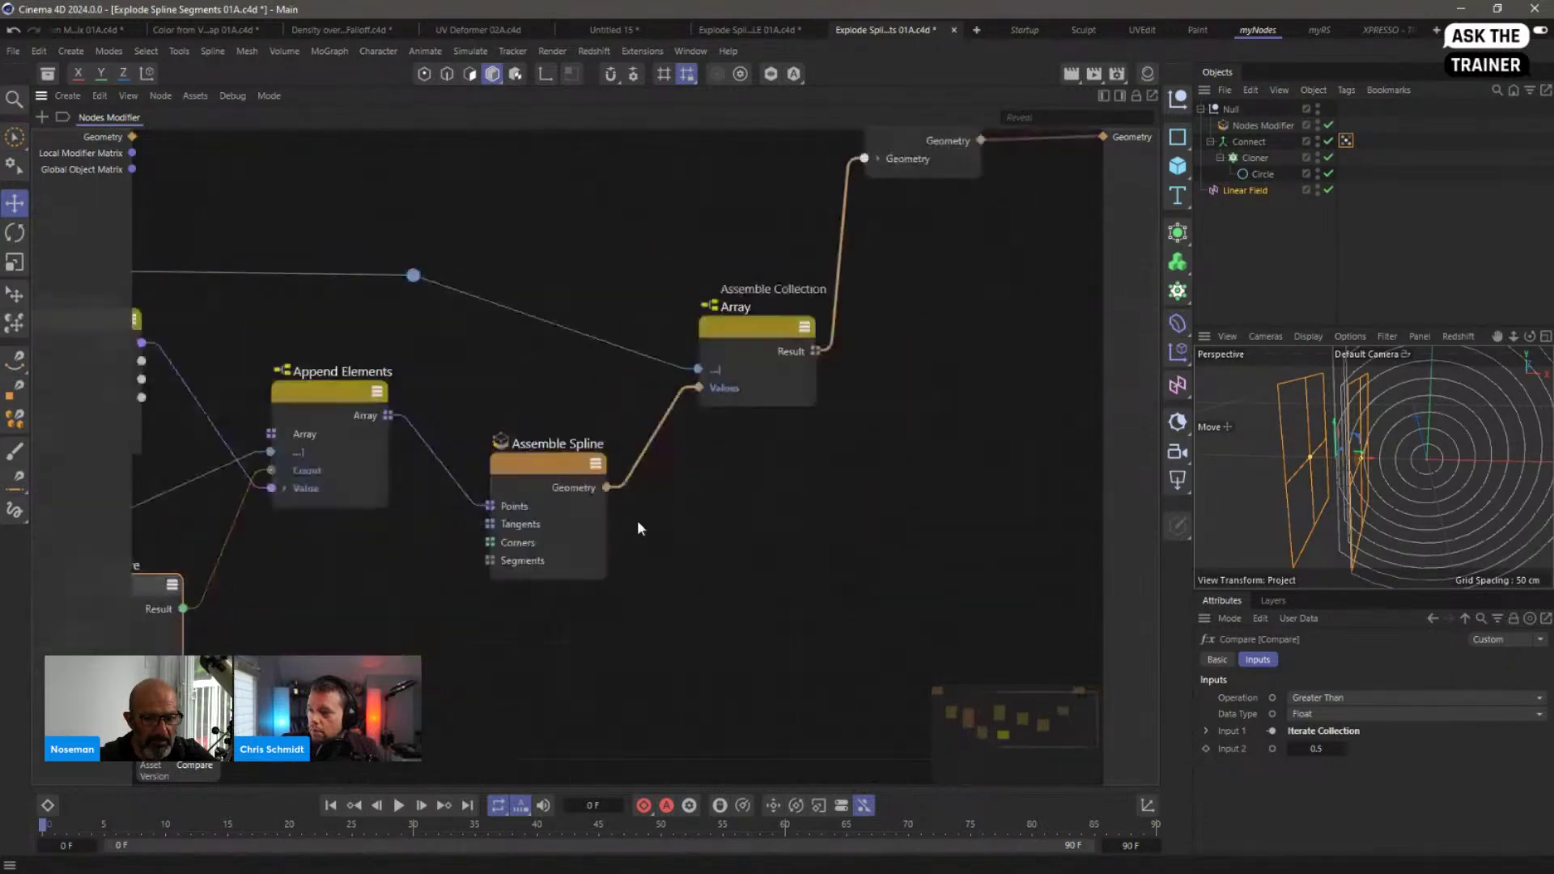
Step: Move the Linear Field along positive X across the circles, switching to the Startup layout for a larger viewport
left_click(1223, 192)
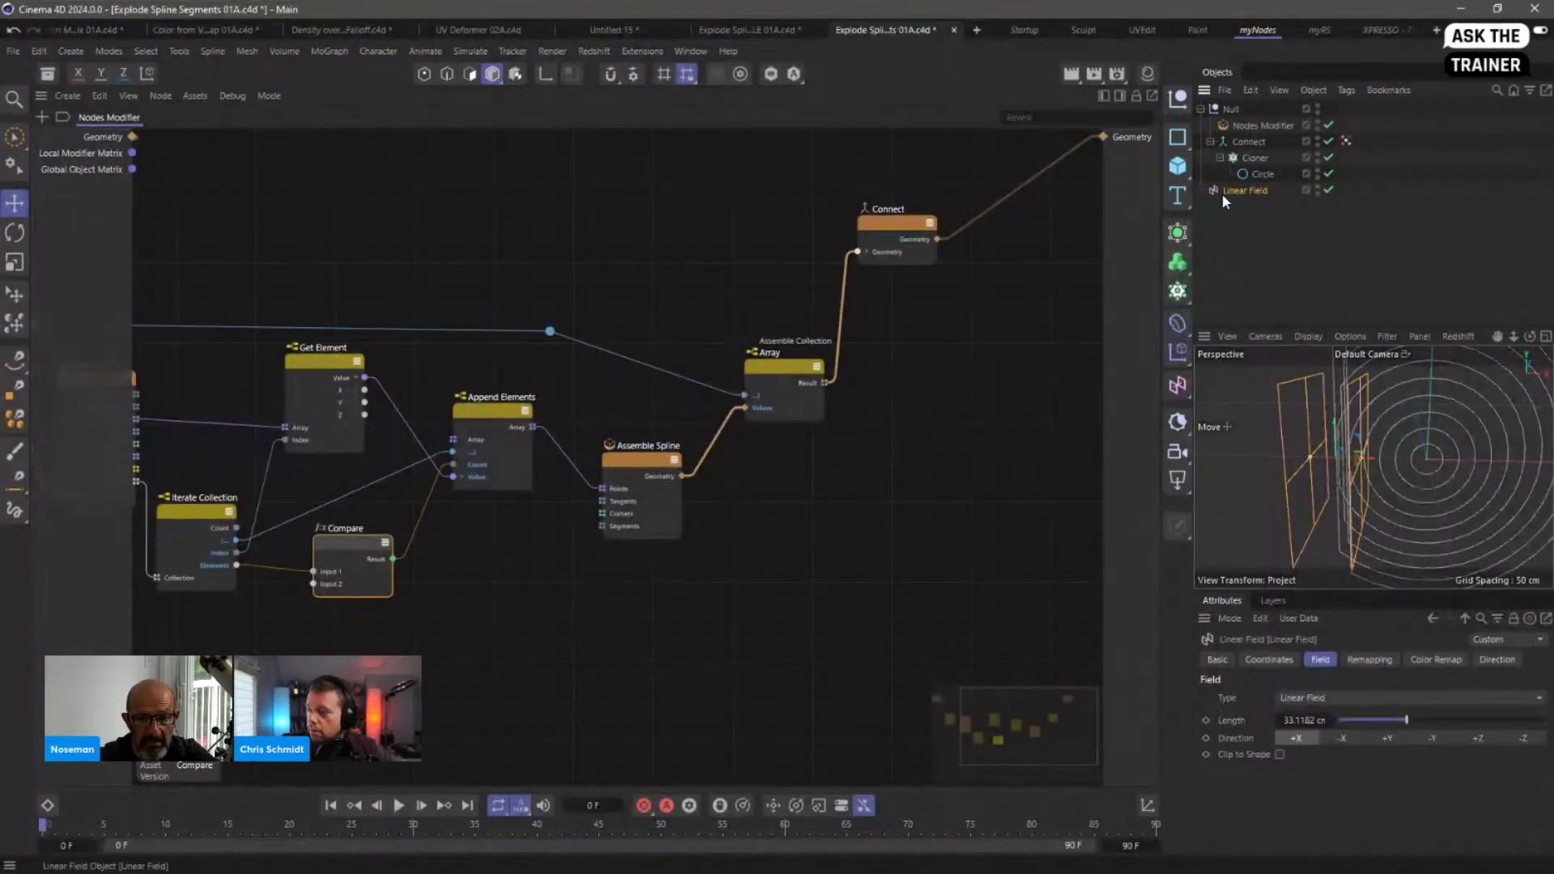
left_click_drag(1373, 454, 1403, 470)
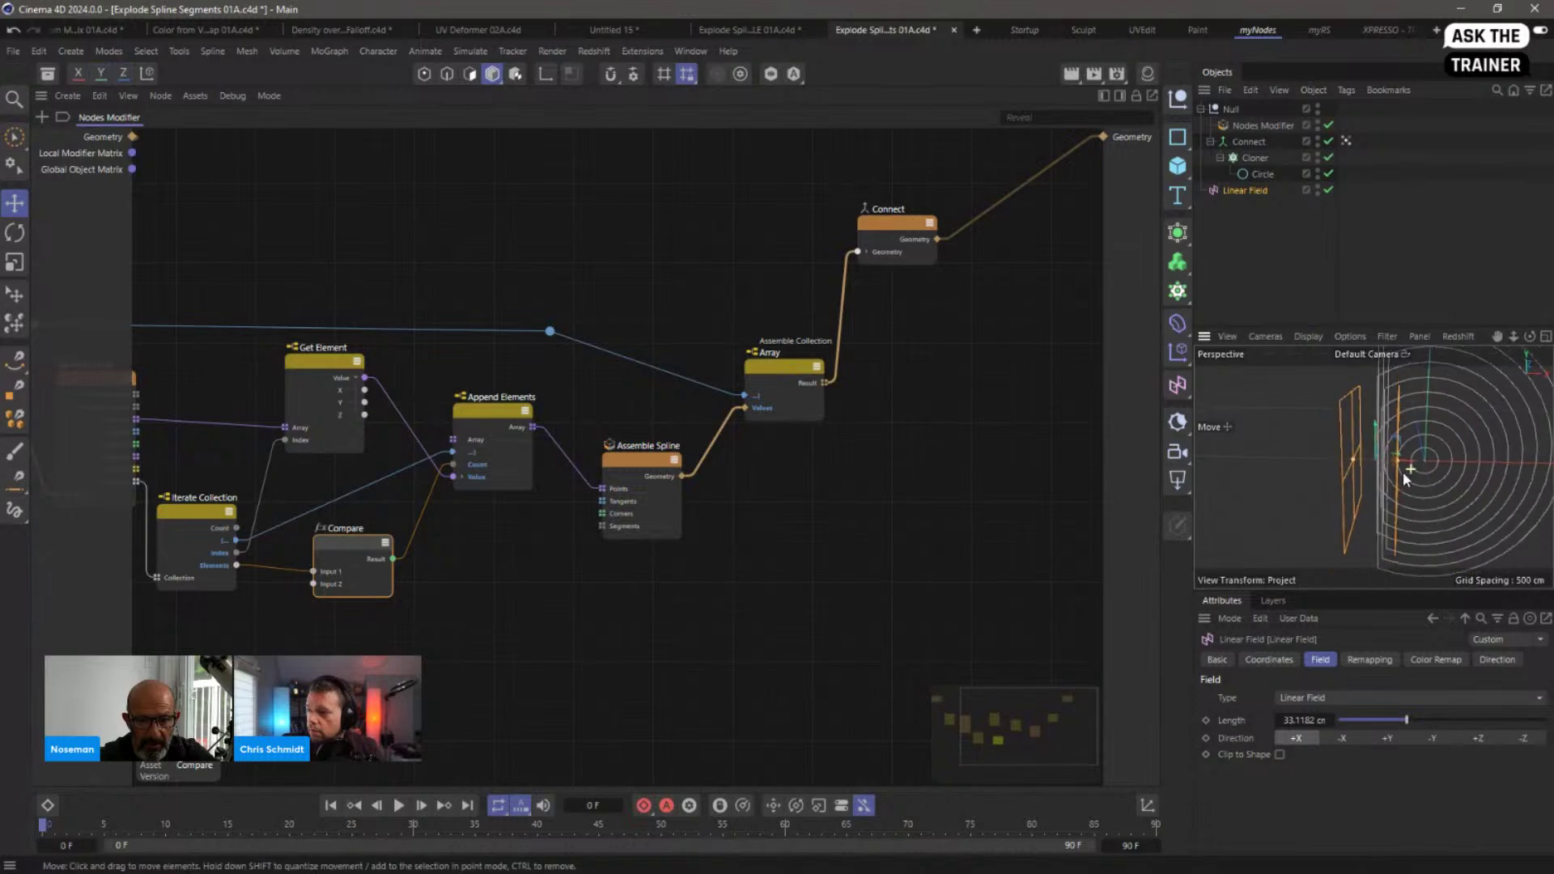
scroll(1402, 470, "down", 2)
left_click(1025, 29)
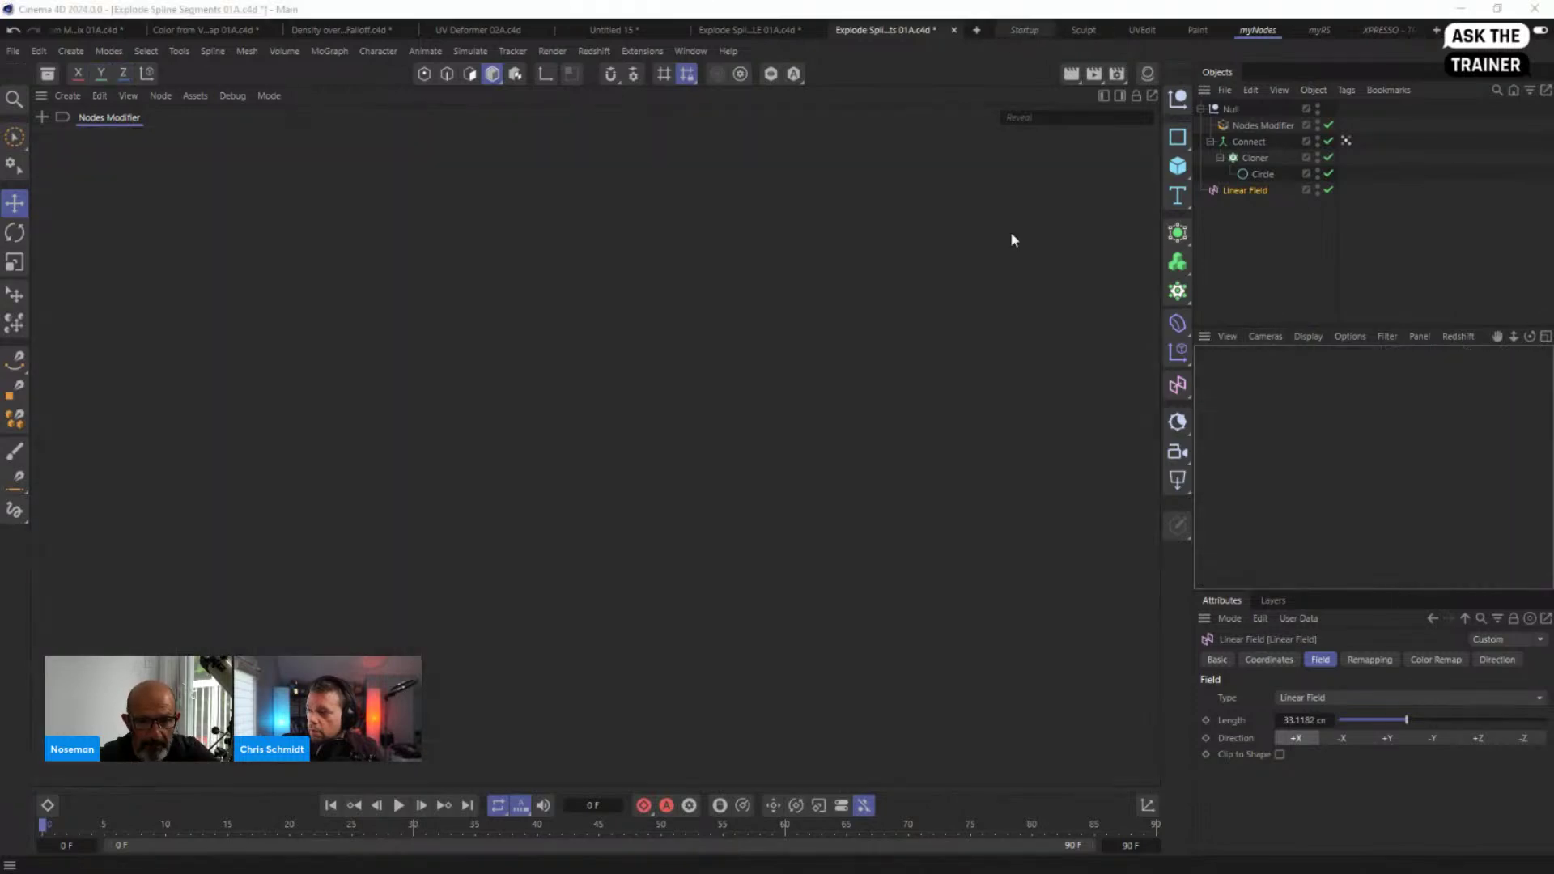
left_click_drag(858, 492, 813, 480, "alt")
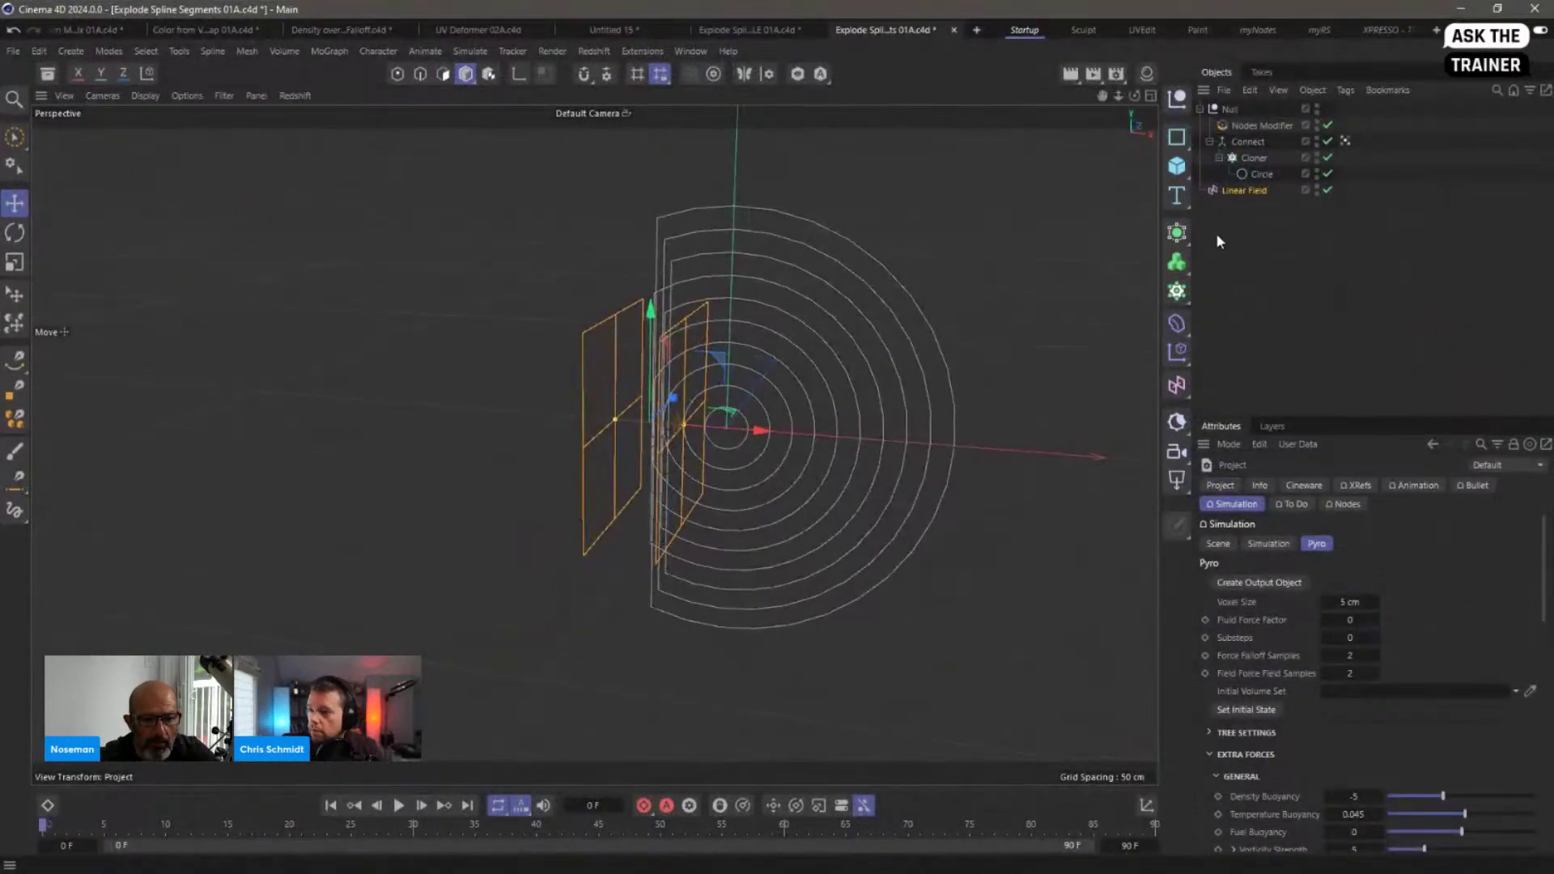
left_click(1239, 191)
left_click_drag(754, 439, 792, 449)
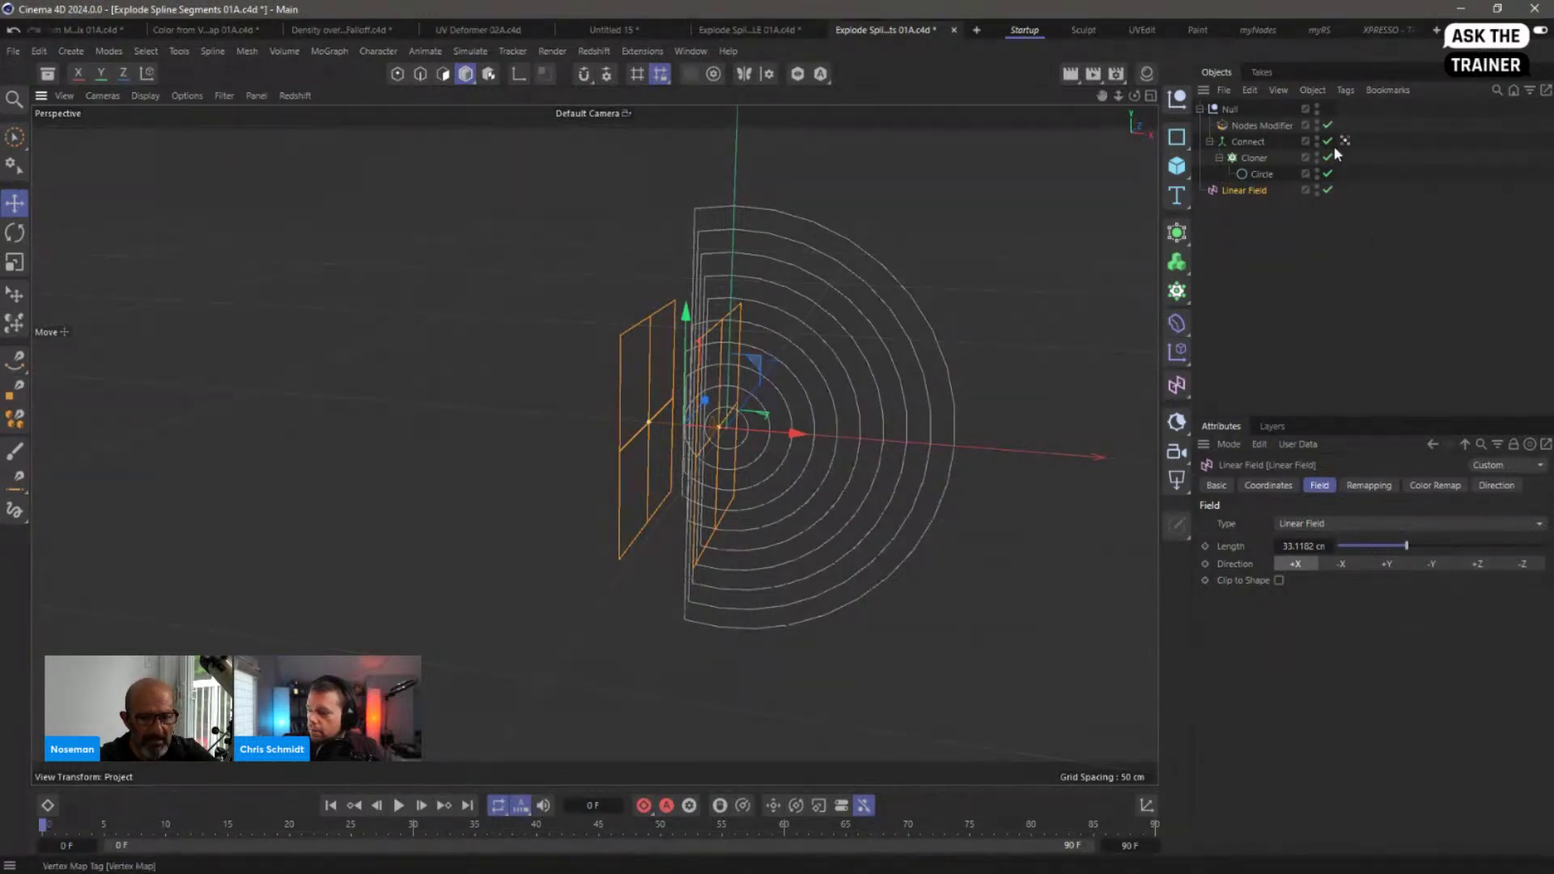
Step: Raise the Cloner's count to 36 and move the Linear Field along negative X past the centre of the circles
left_click(1256, 160)
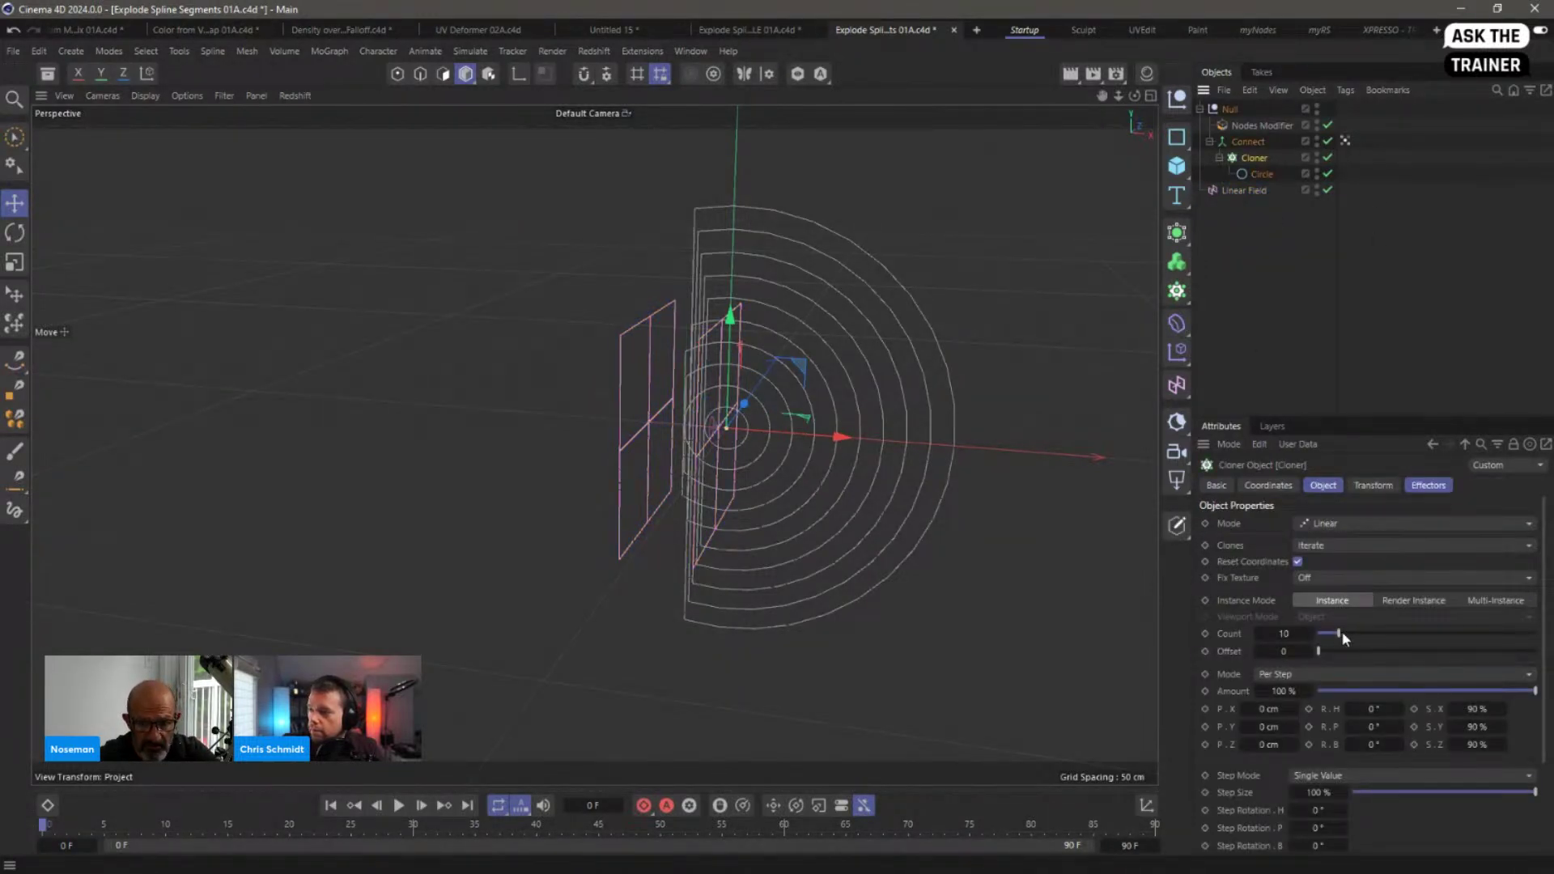
left_click_drag(1340, 633, 1395, 633)
scroll(823, 562, "down", 5)
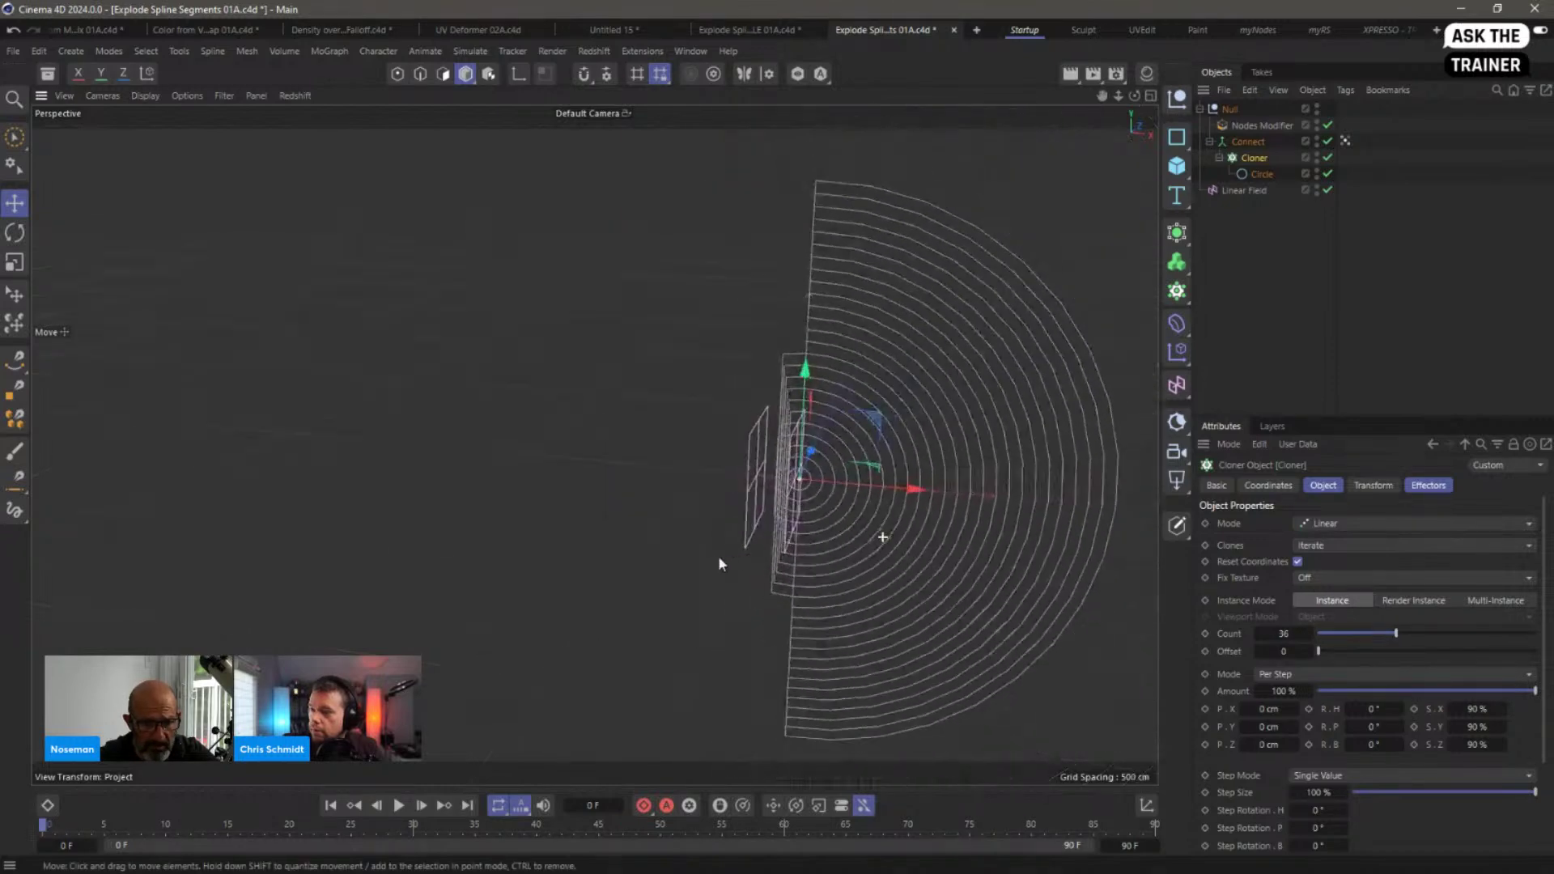
left_click(1244, 190)
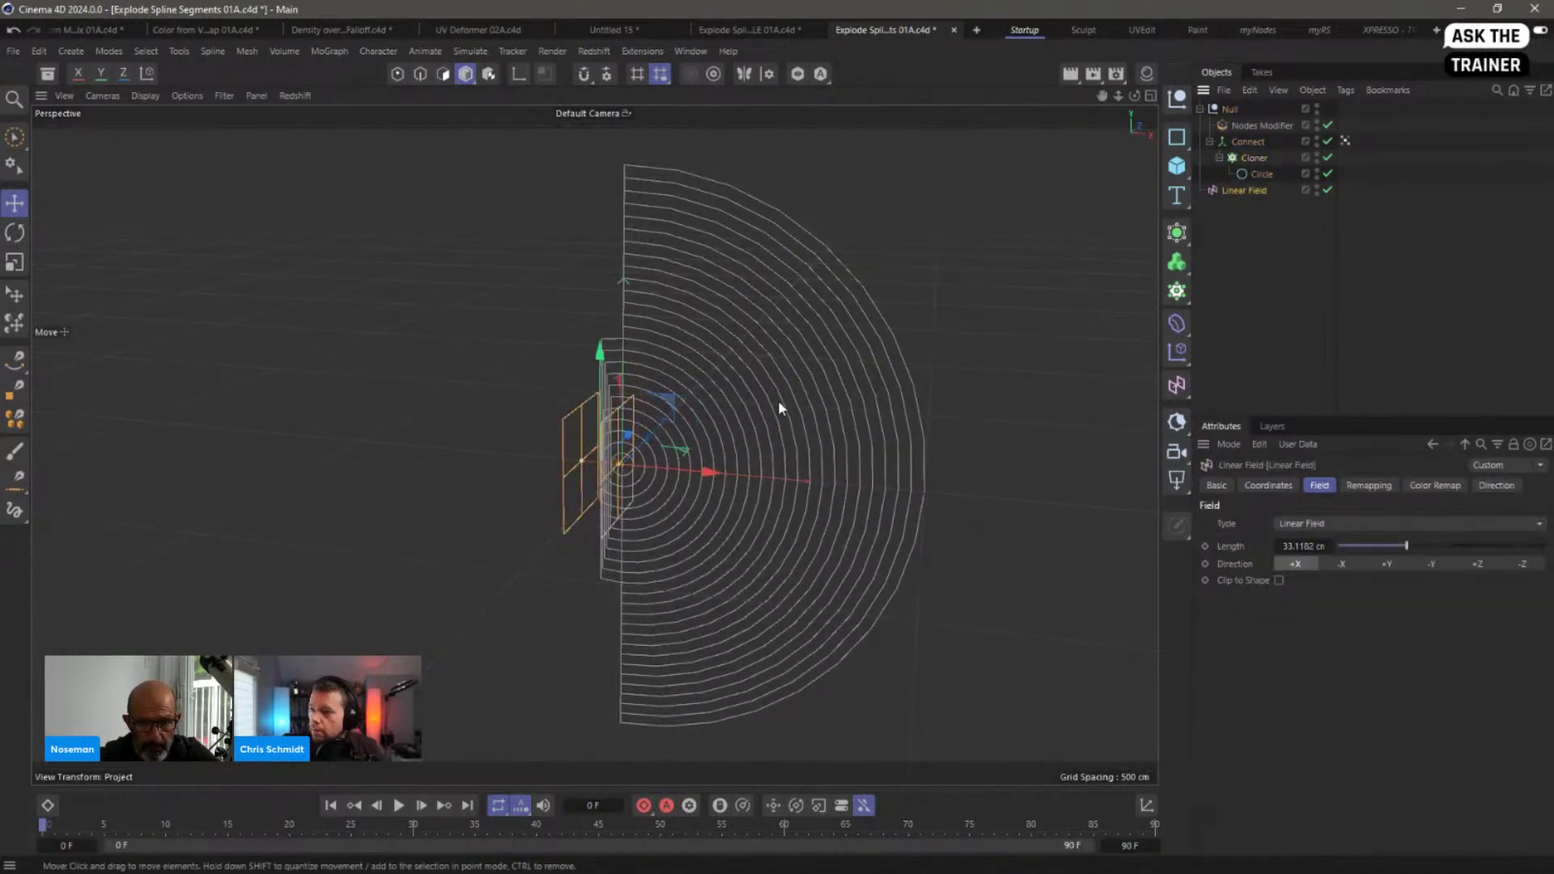
mouse_move(711, 472)
left_mouse_down()
mouse_move(583, 455)
mouse_move(882, 492)
mouse_move(510, 444)
mouse_move(540, 456)
left_mouse_up()
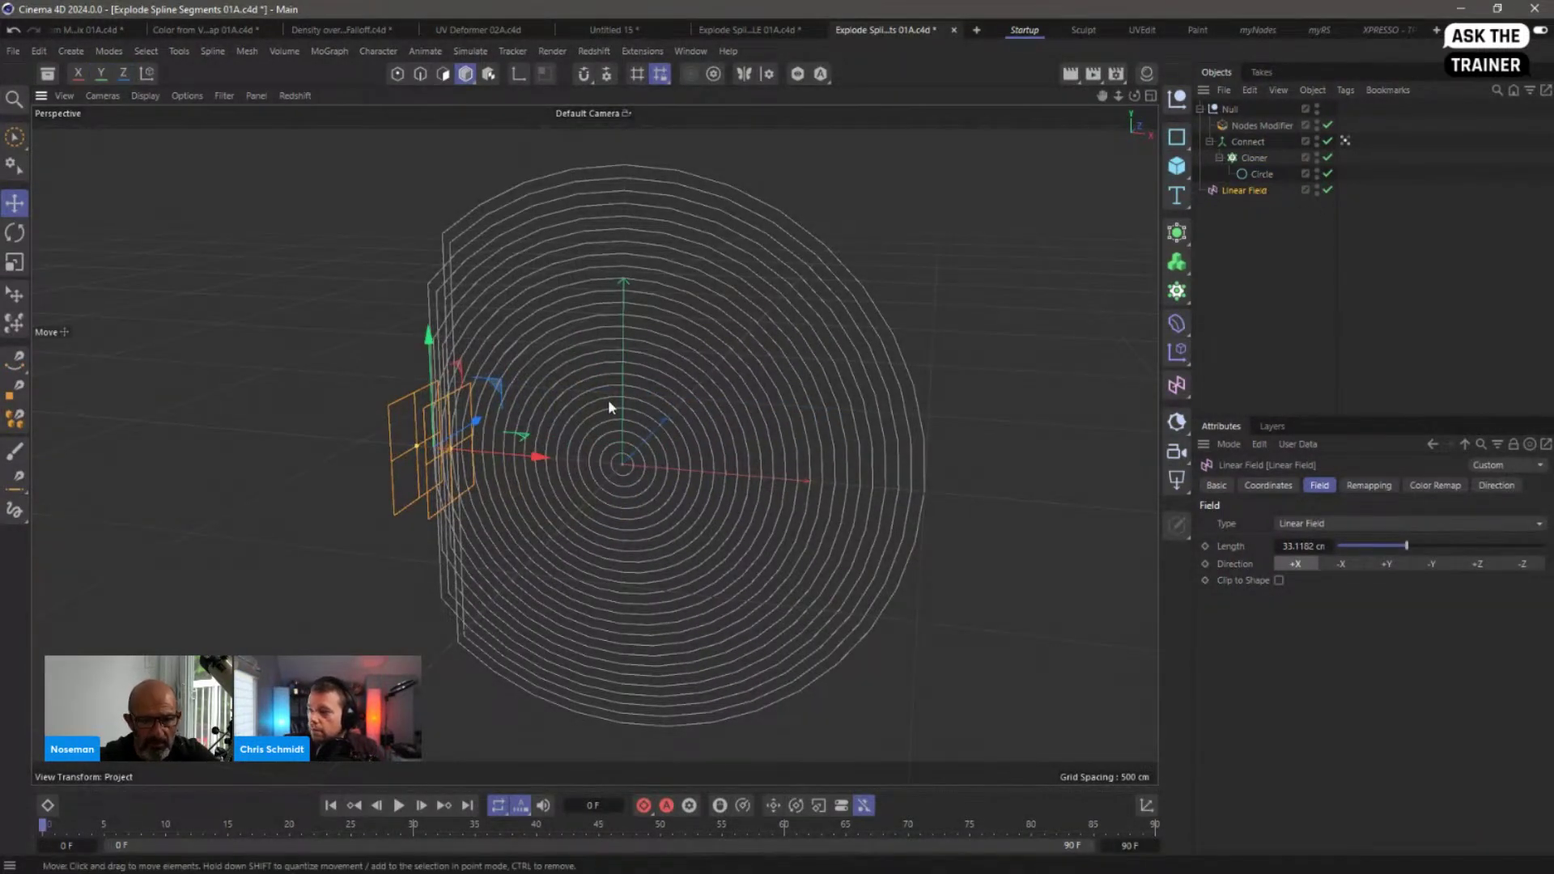
Step: Increase the Cloner's Z position offset to spread the circles in depth, and move the Linear Field along positive X through them
left_click(1248, 160)
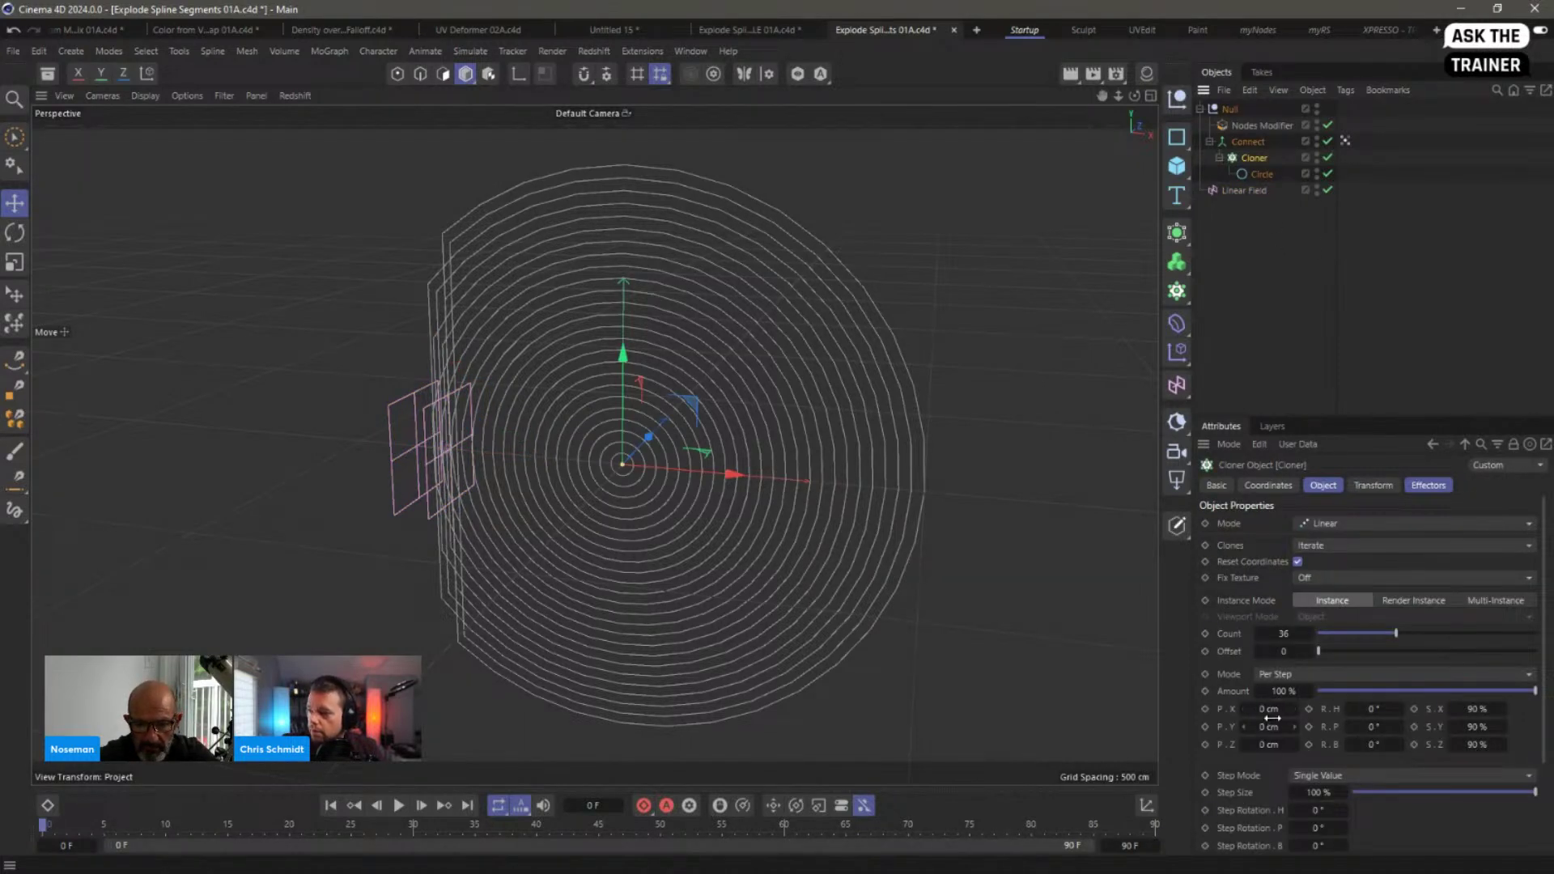
left_click_drag(1269, 744, 1303, 744)
left_click(1245, 190)
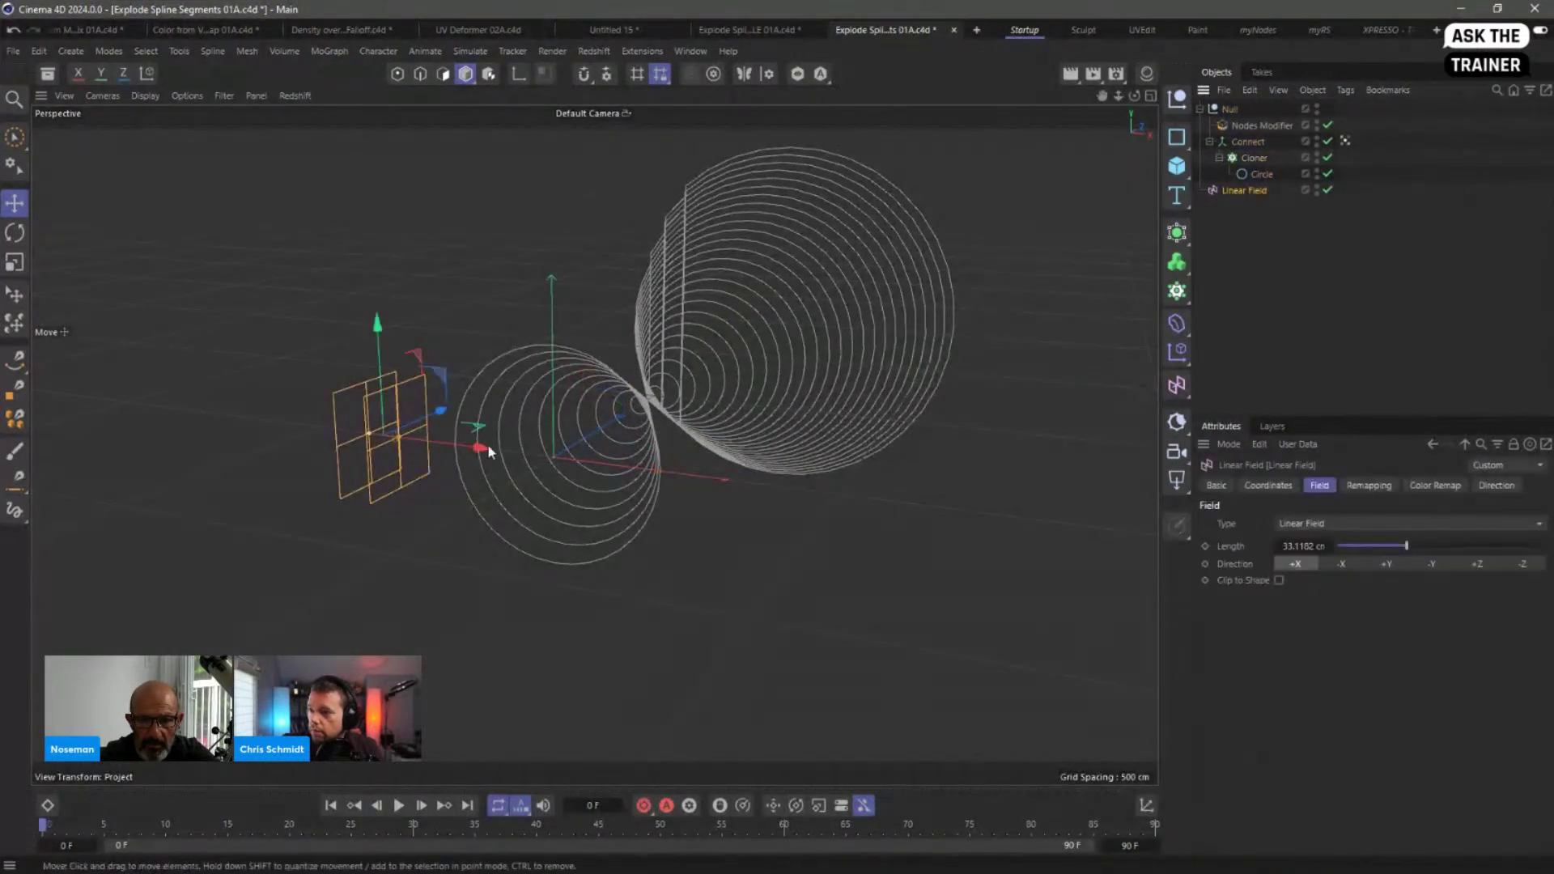
left_click_drag(485, 446, 615, 486)
left_click_drag(603, 429, 717, 401, "alt")
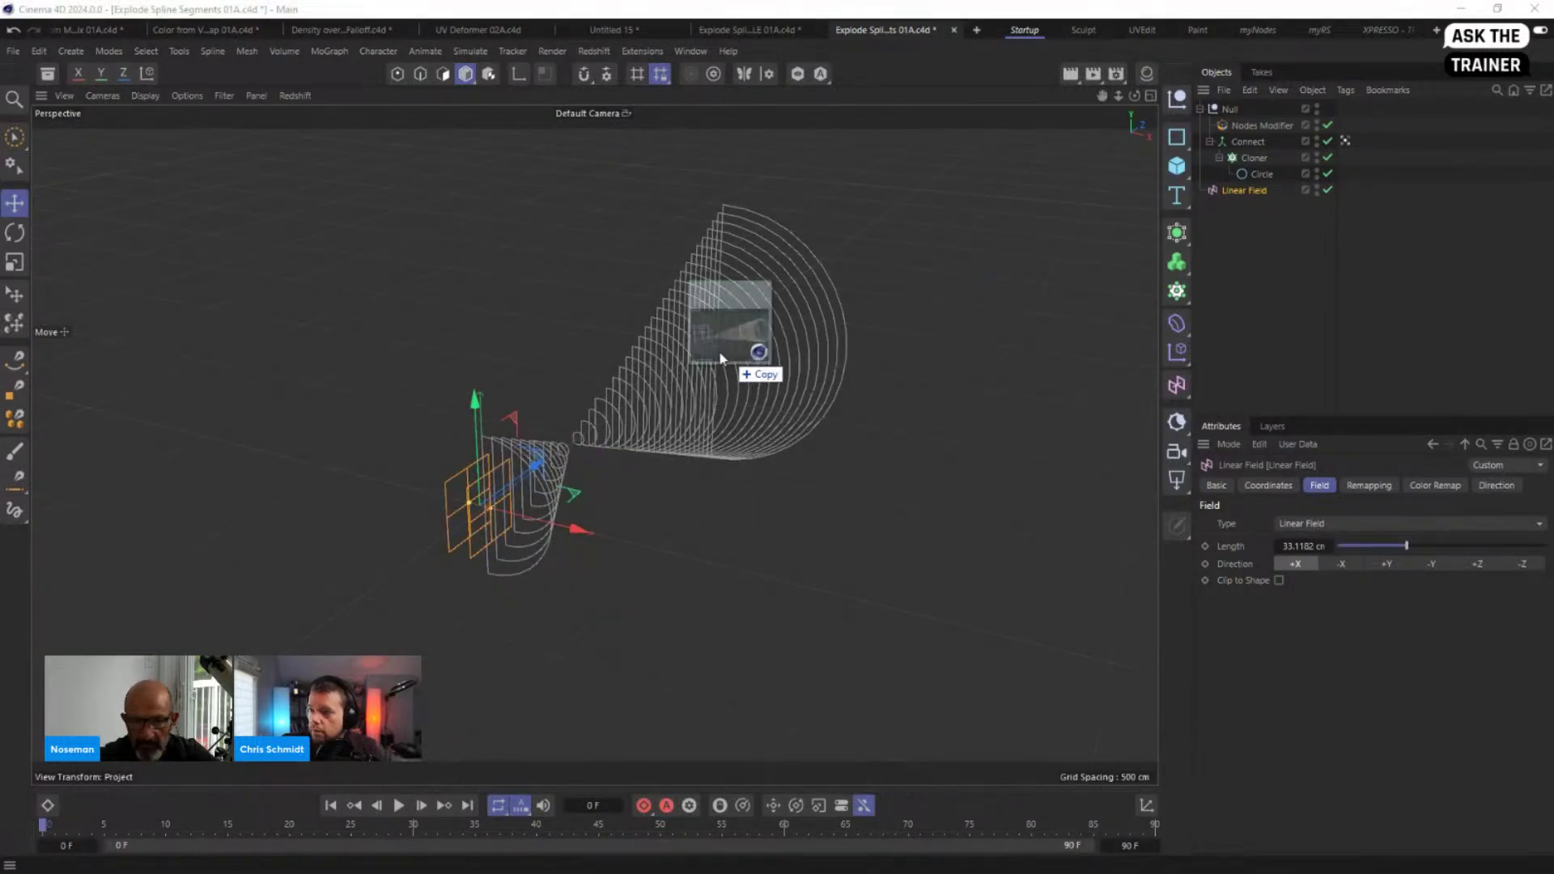
Step: Open the scene file Explode Spline Segments 02A.c4d and inspect its cut circle splines with nothing selected
left_click_drag(719, 351, 695, 347)
left_click(855, 405)
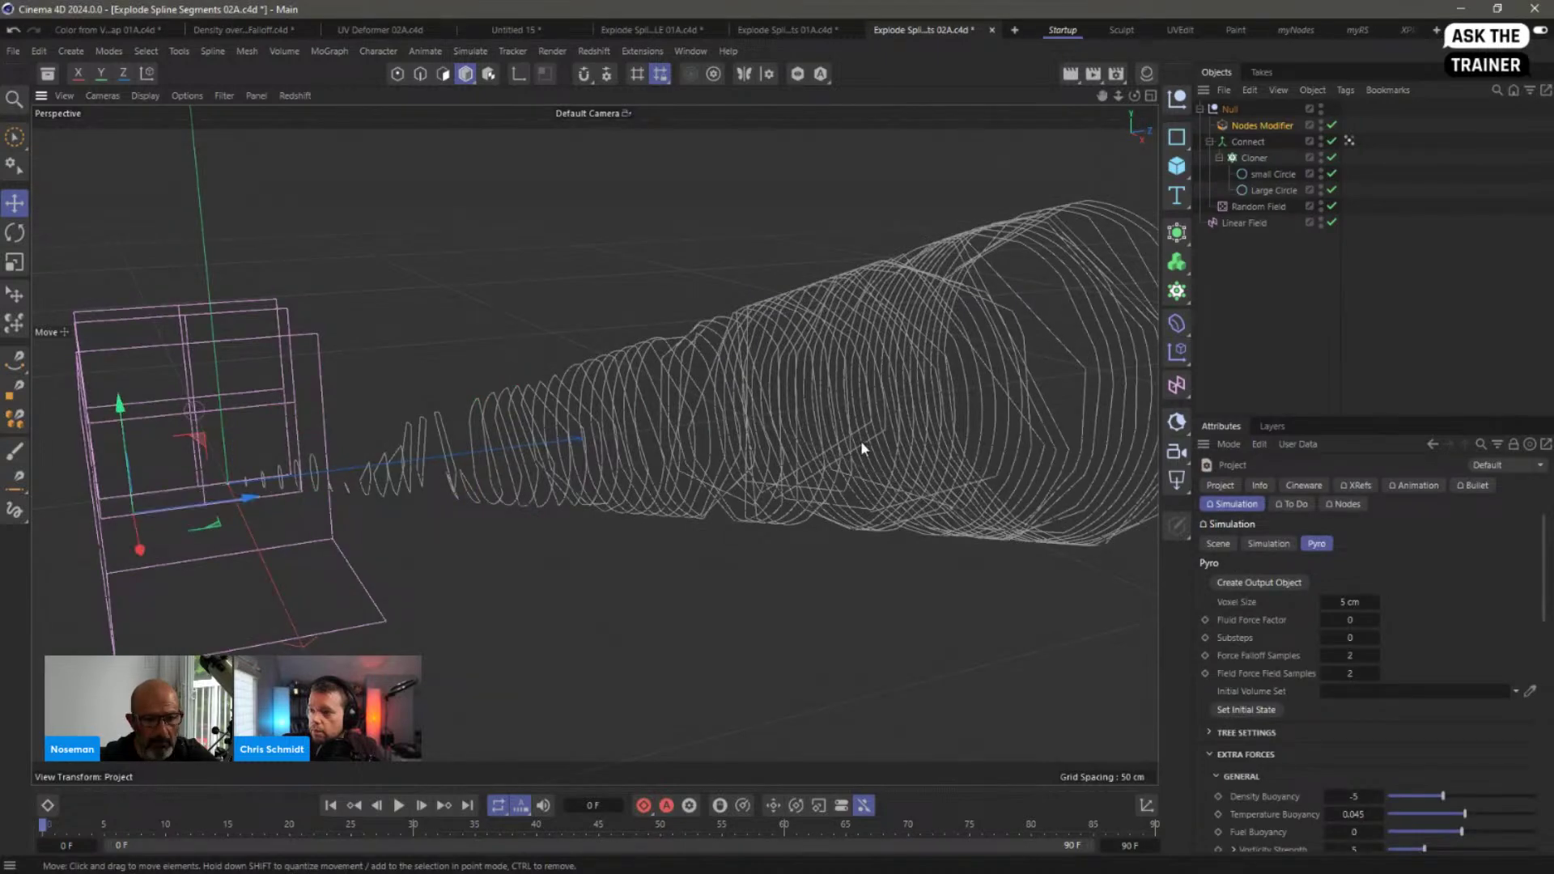
left_click(1001, 391)
left_click_drag(965, 362, 905, 367, "alt")
left_click(1284, 216)
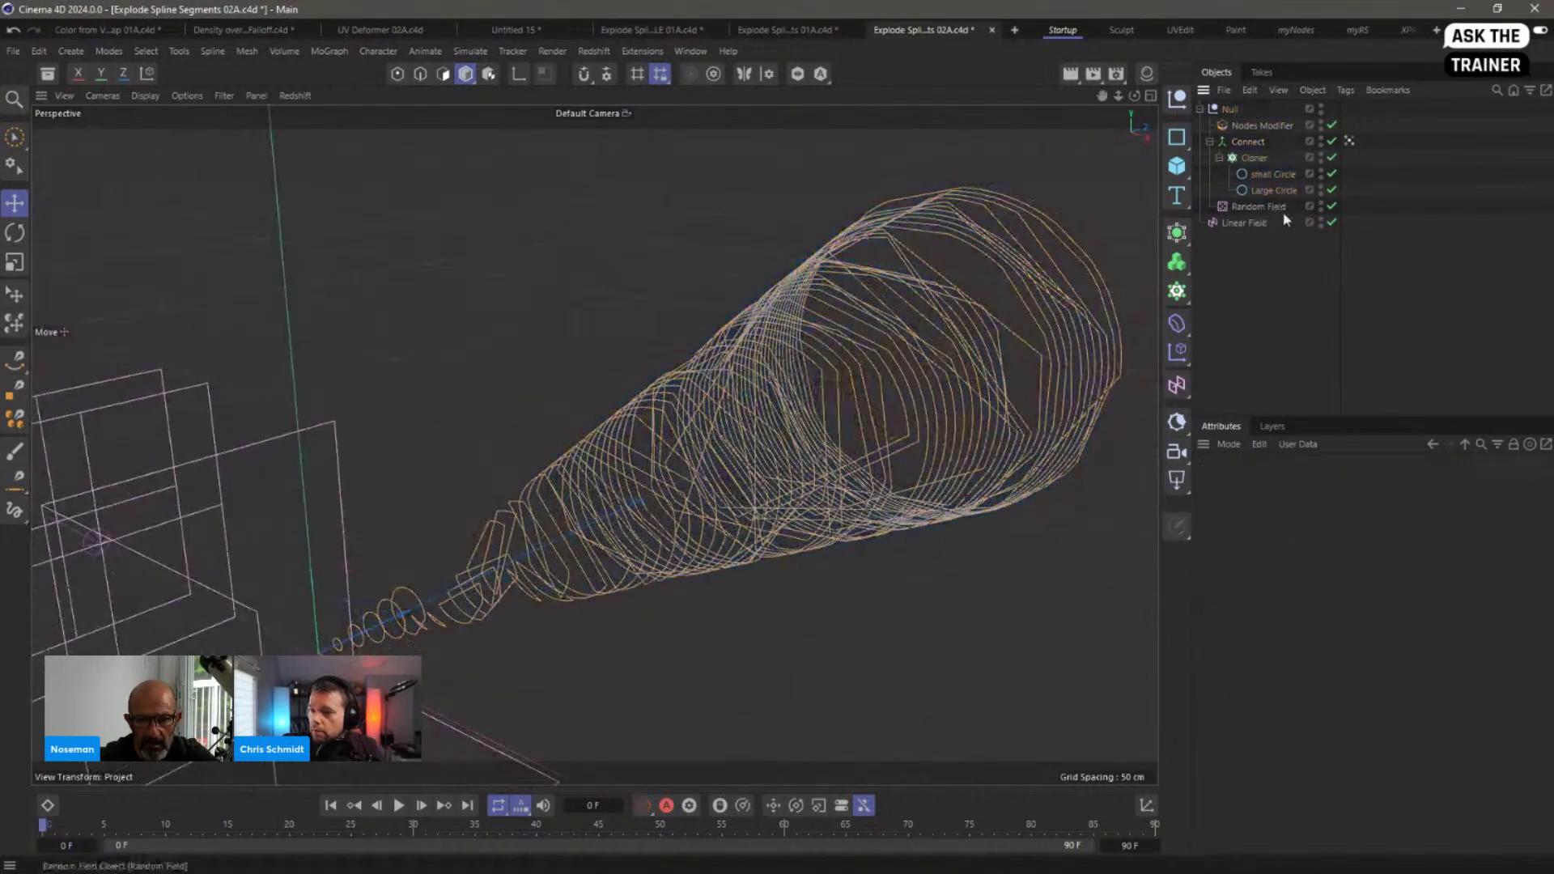
scroll(815, 481, "down", 5)
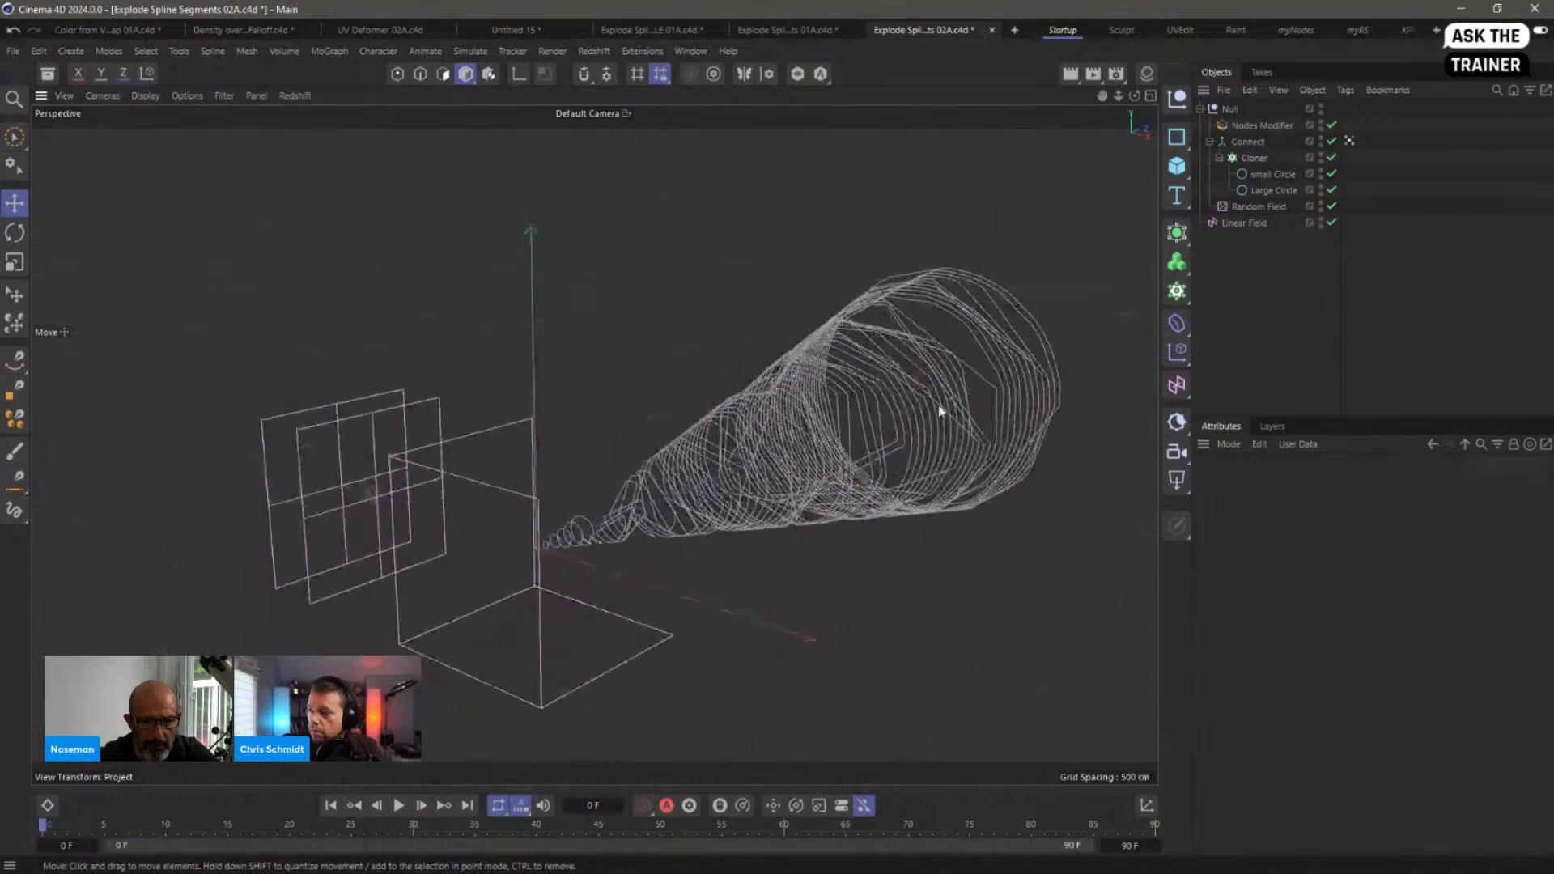
Step: Delete the Linear Field and preview the animation of the splines cut by the Random Field
left_click(1231, 223)
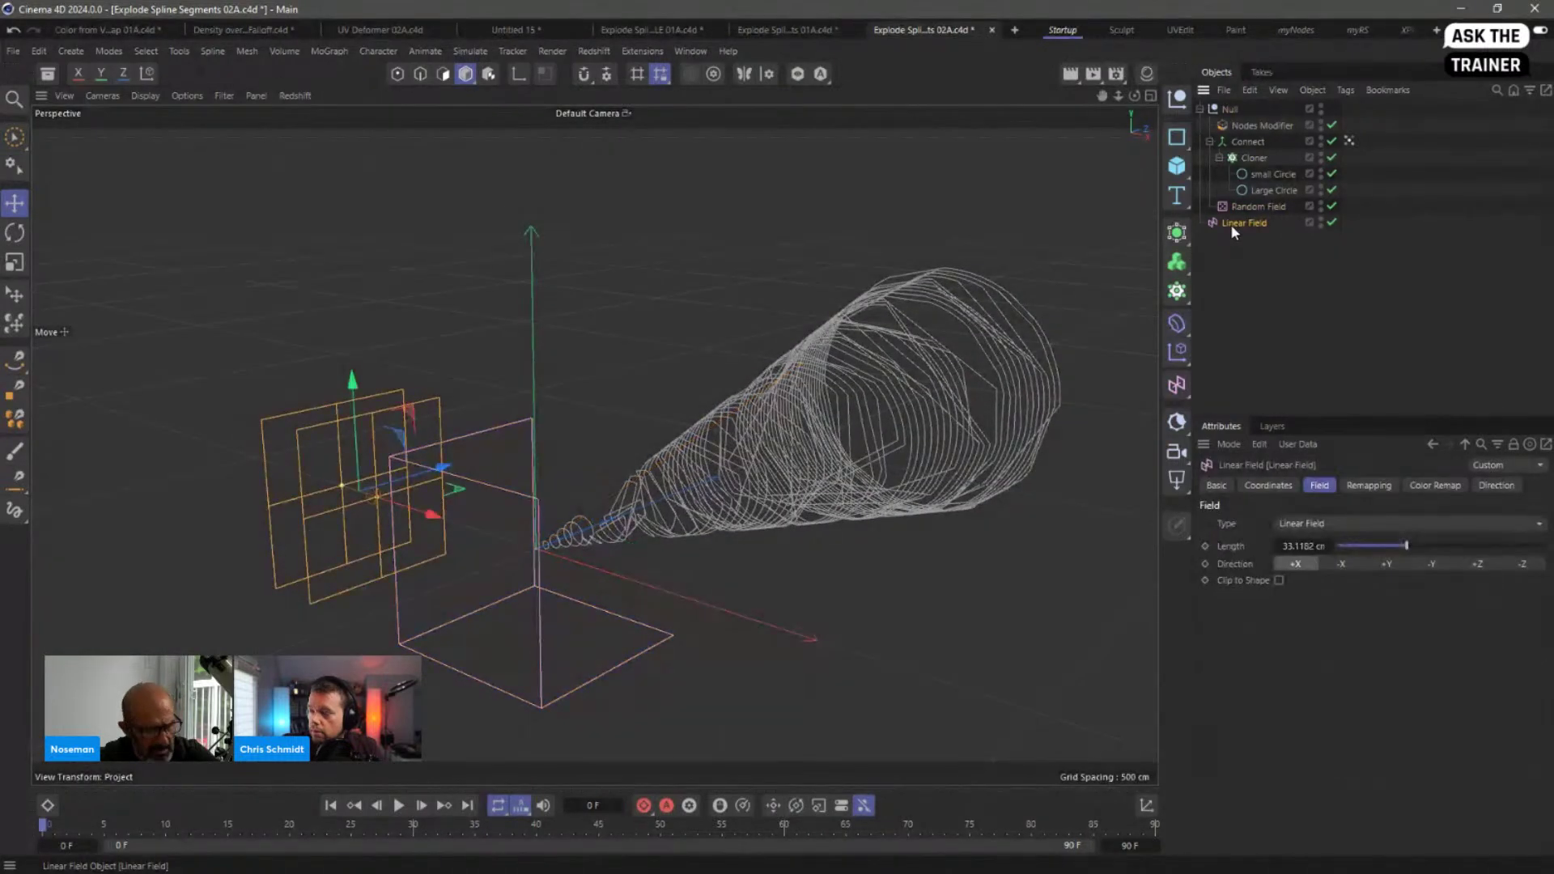
key("Delete")
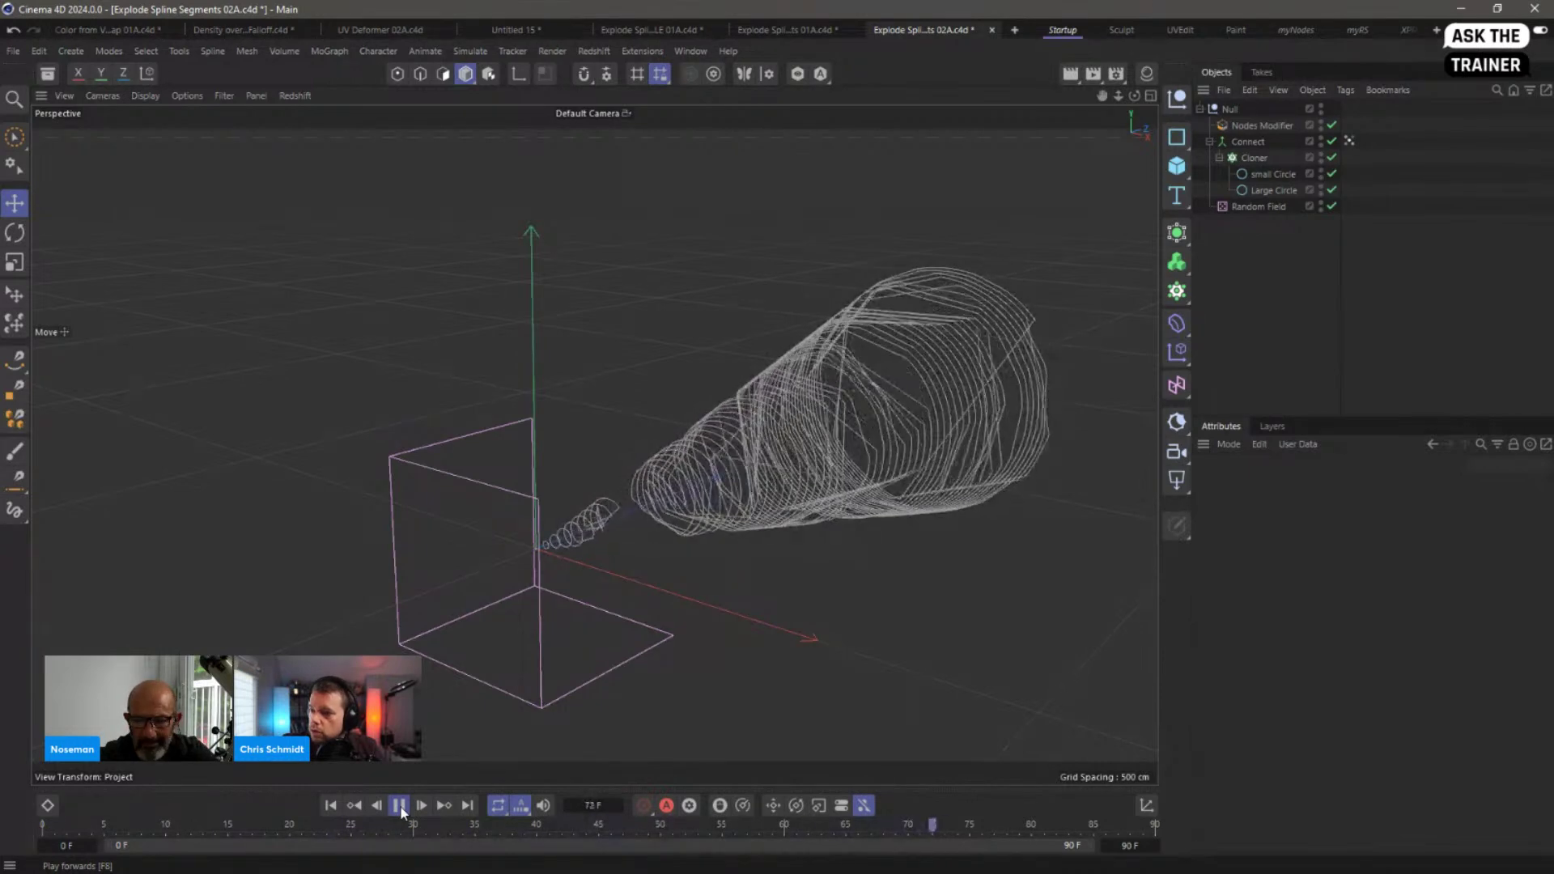
left_click(399, 805)
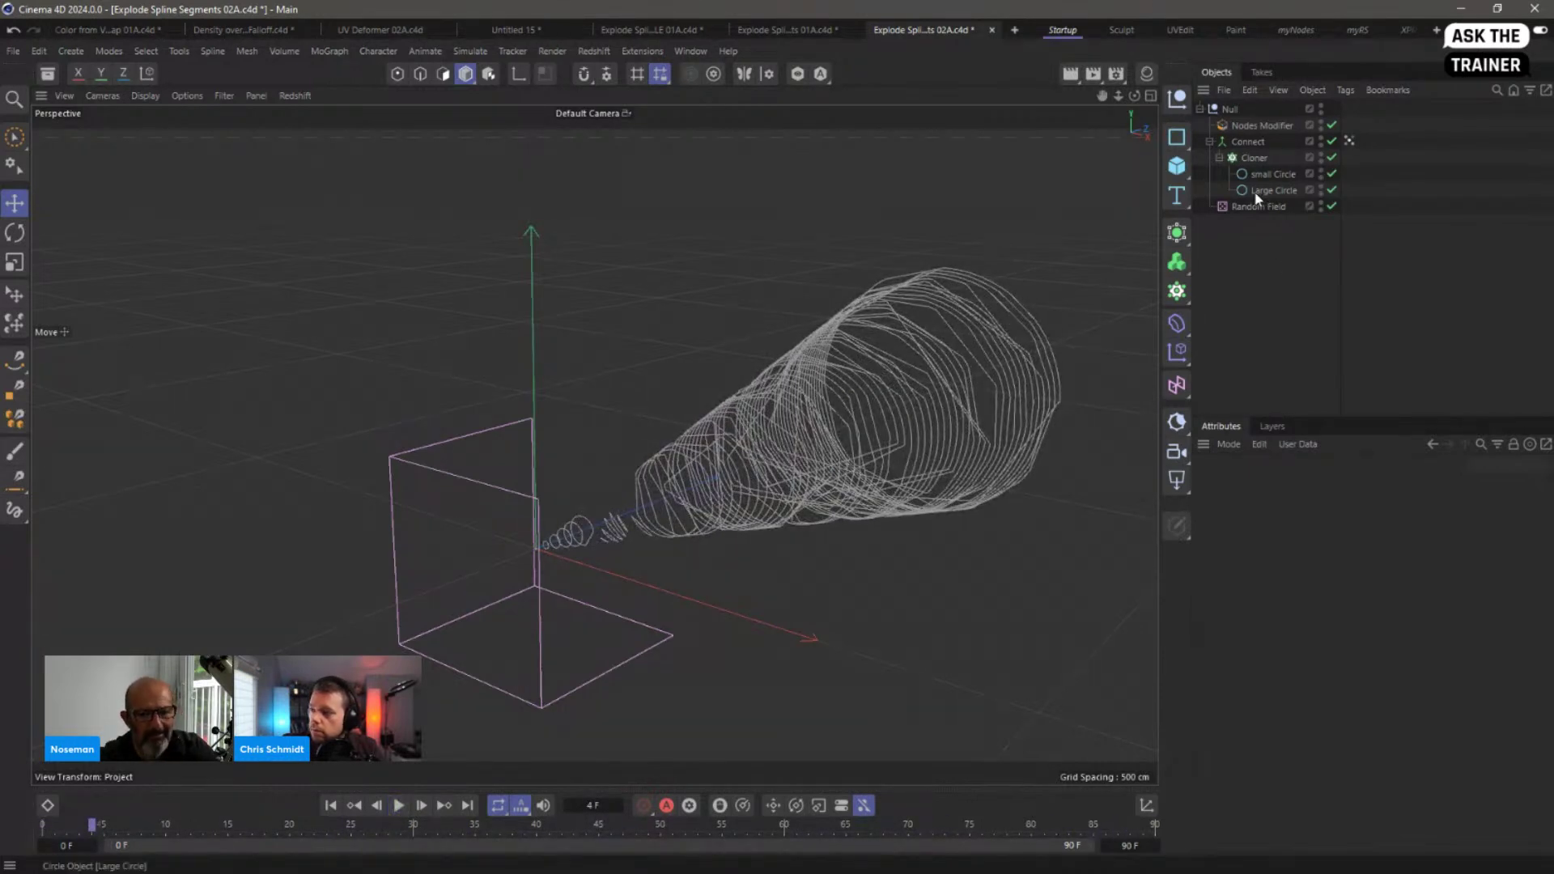
Step: Set the Cloner's Z position offset to 10 cm and its count to 201
left_click(1253, 158)
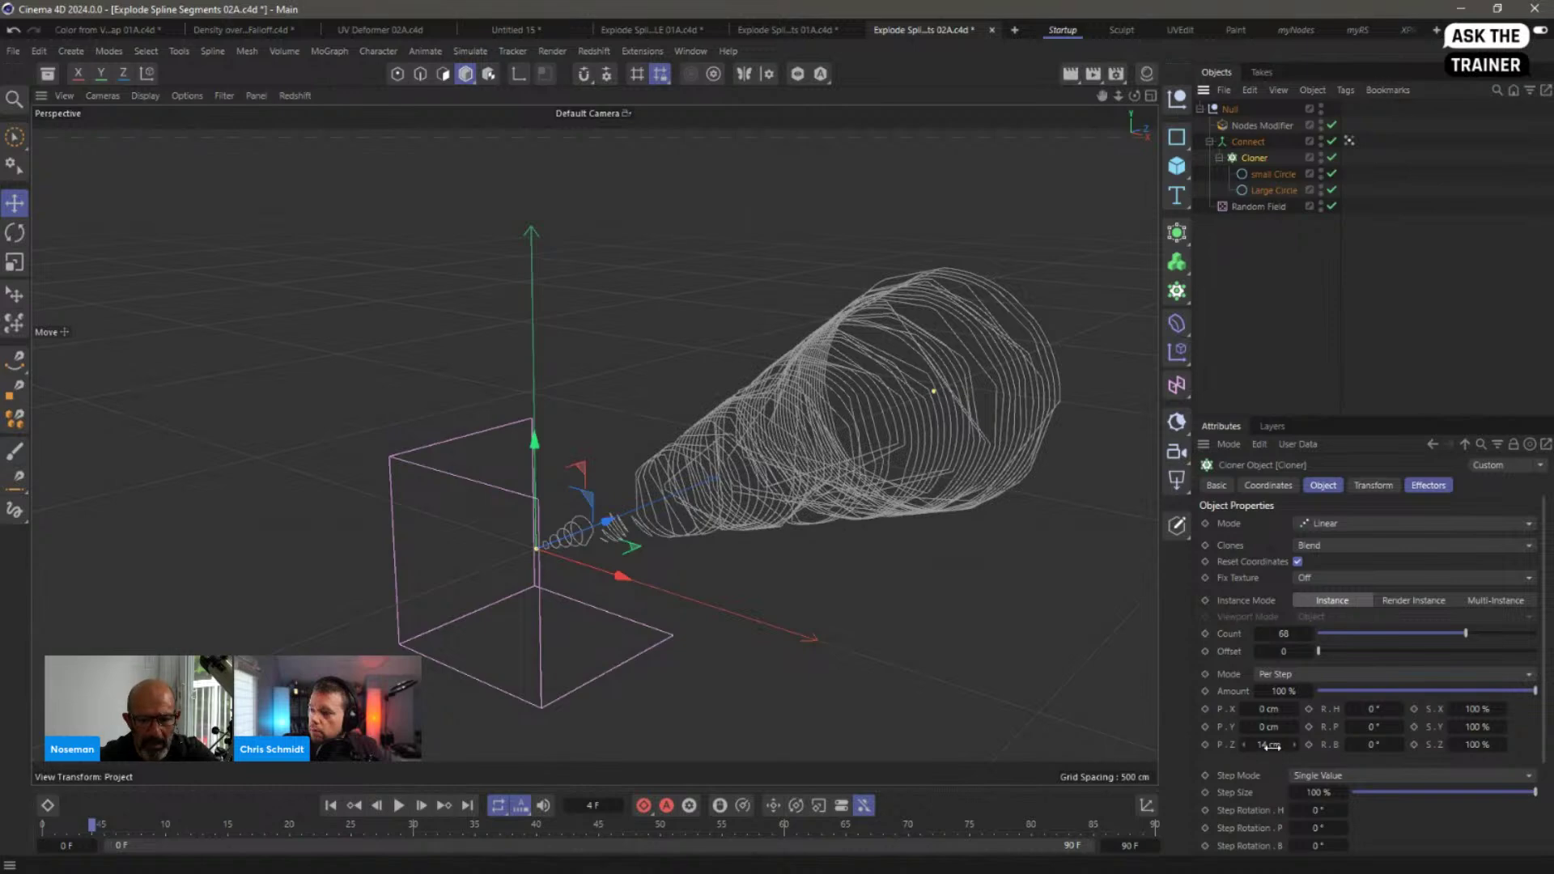
mouse_move(1272, 746)
left_mouse_down()
mouse_move(1303, 740)
mouse_move(1263, 729)
mouse_move(1295, 696)
mouse_move(1288, 622)
mouse_move(1395, 630)
left_mouse_up()
right_click_drag(927, 532, 802, 534, "alt")
middle_click_drag(801, 534, 704, 533, "alt")
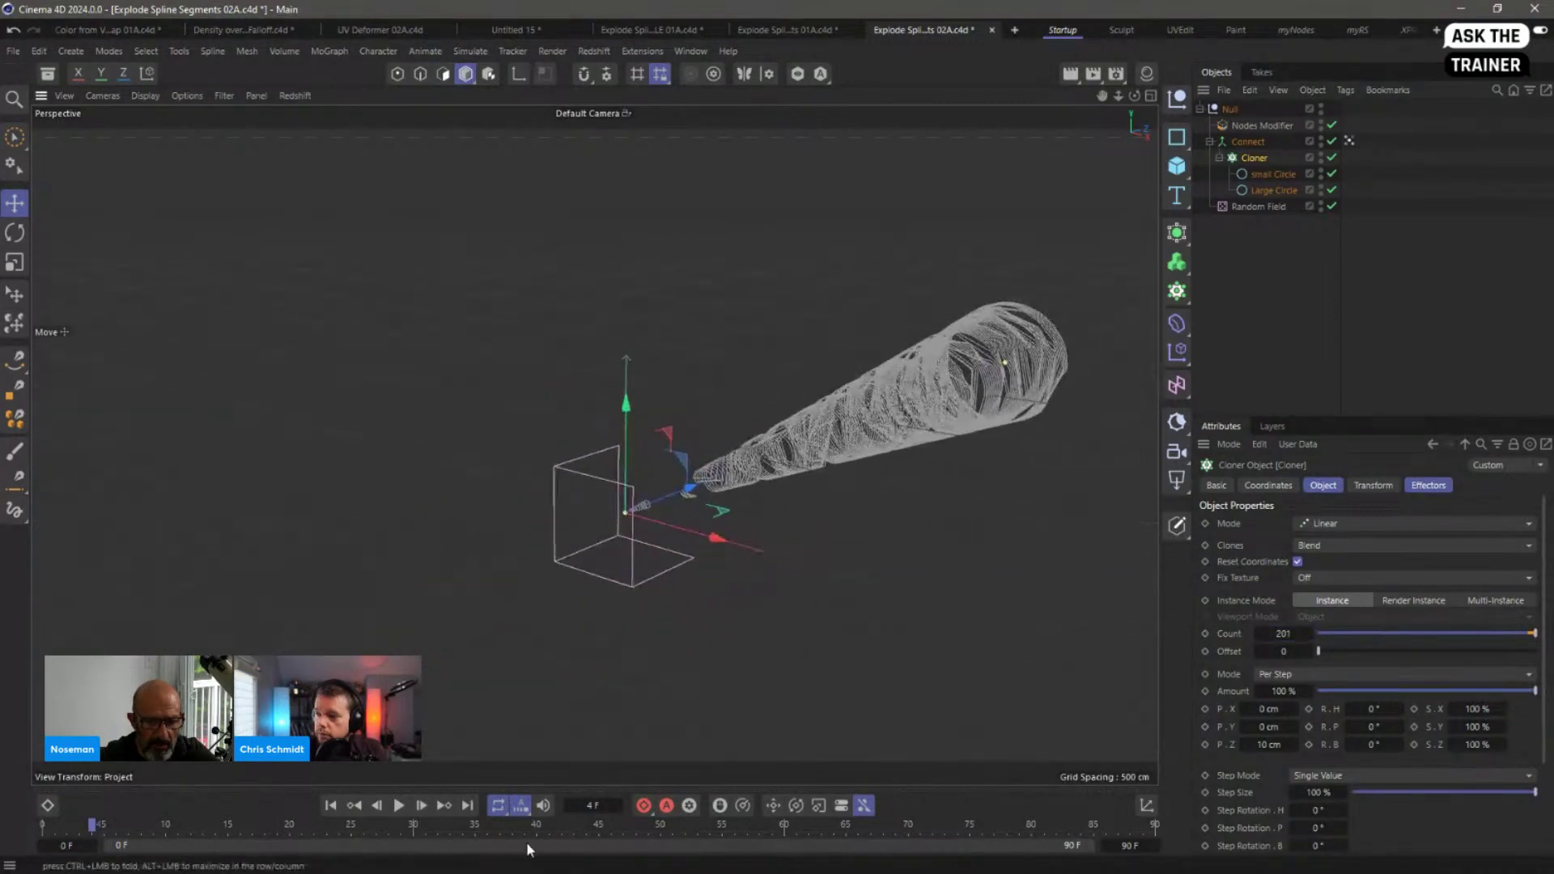
Step: Play the animation of the denser splines, stop it at frame 64, and clear the selection
left_click(397, 807)
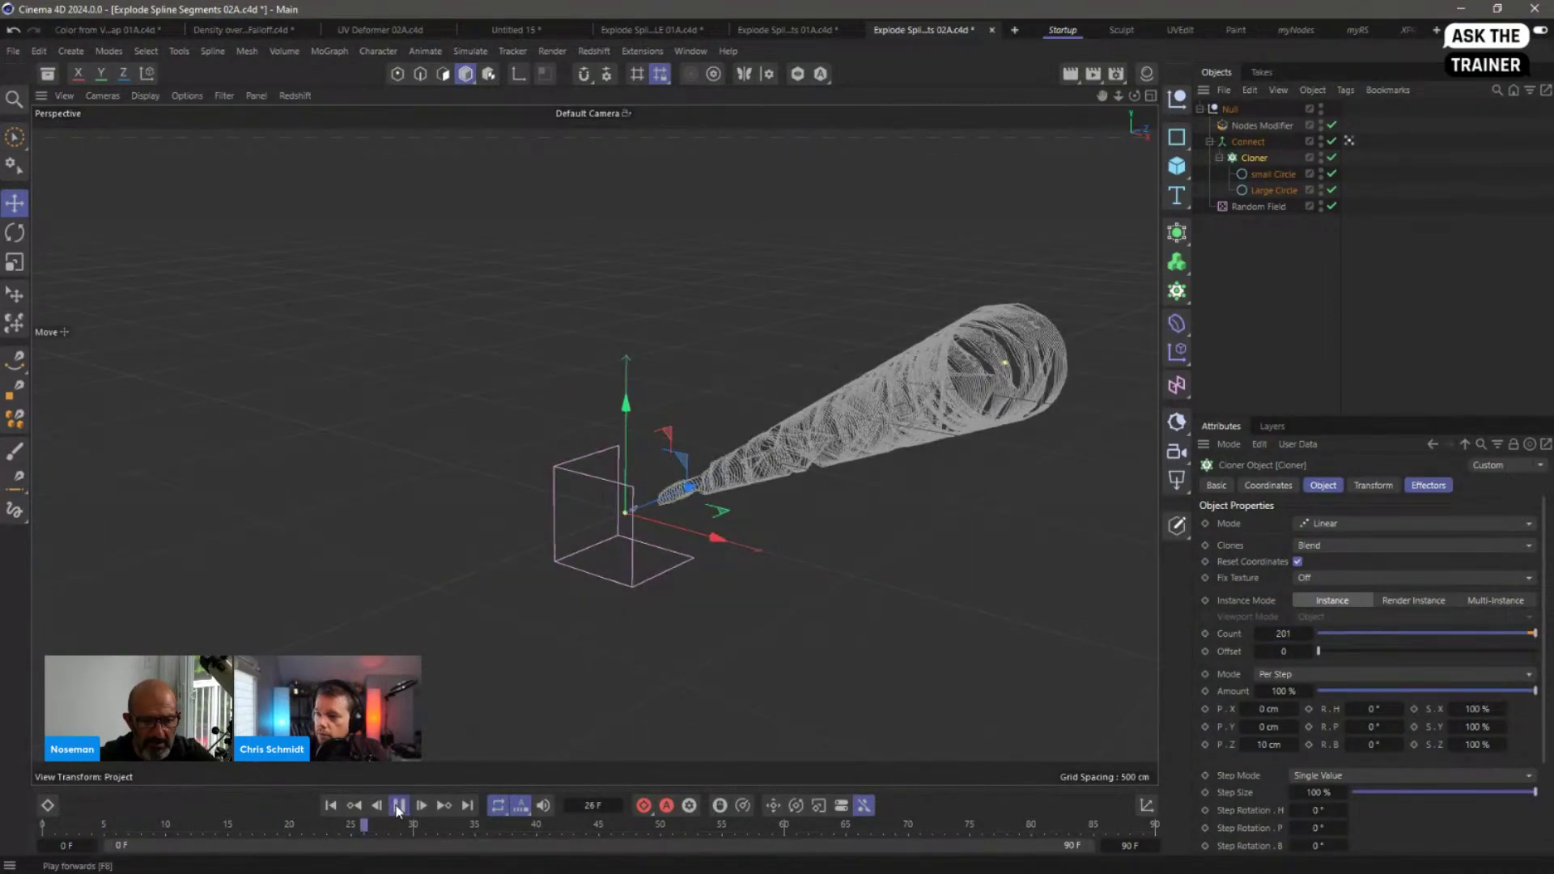
left_click(397, 808)
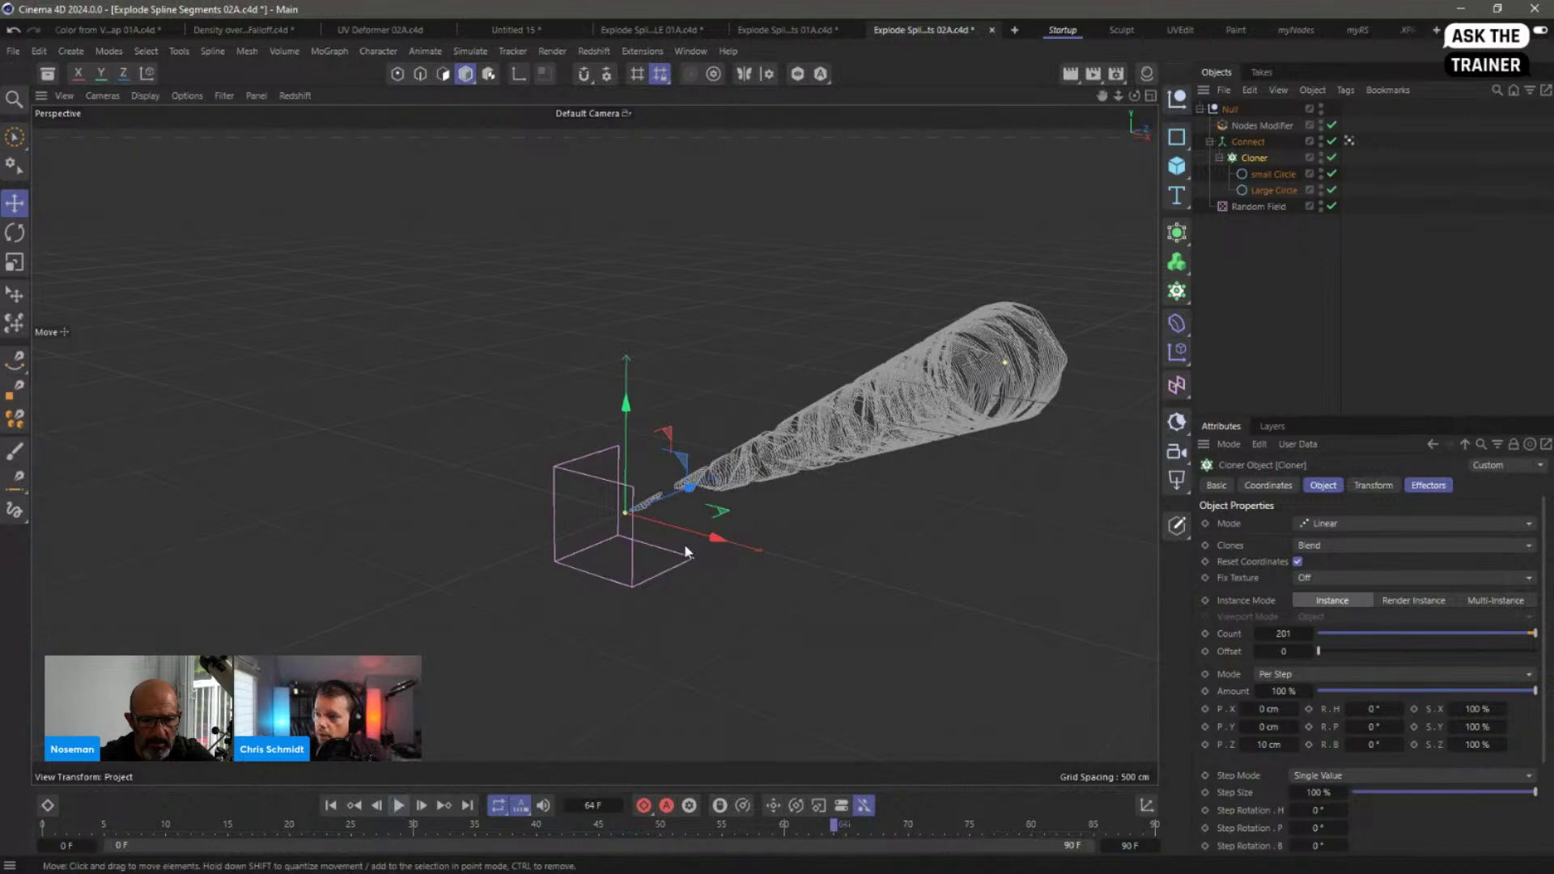
left_click_drag(854, 448, 835, 539, "alt")
left_click(1269, 264)
Step: Open the Nodes Modifier's graph in an enlarged Node Editor, review the full node chain, and close the editor
double_click(1223, 127)
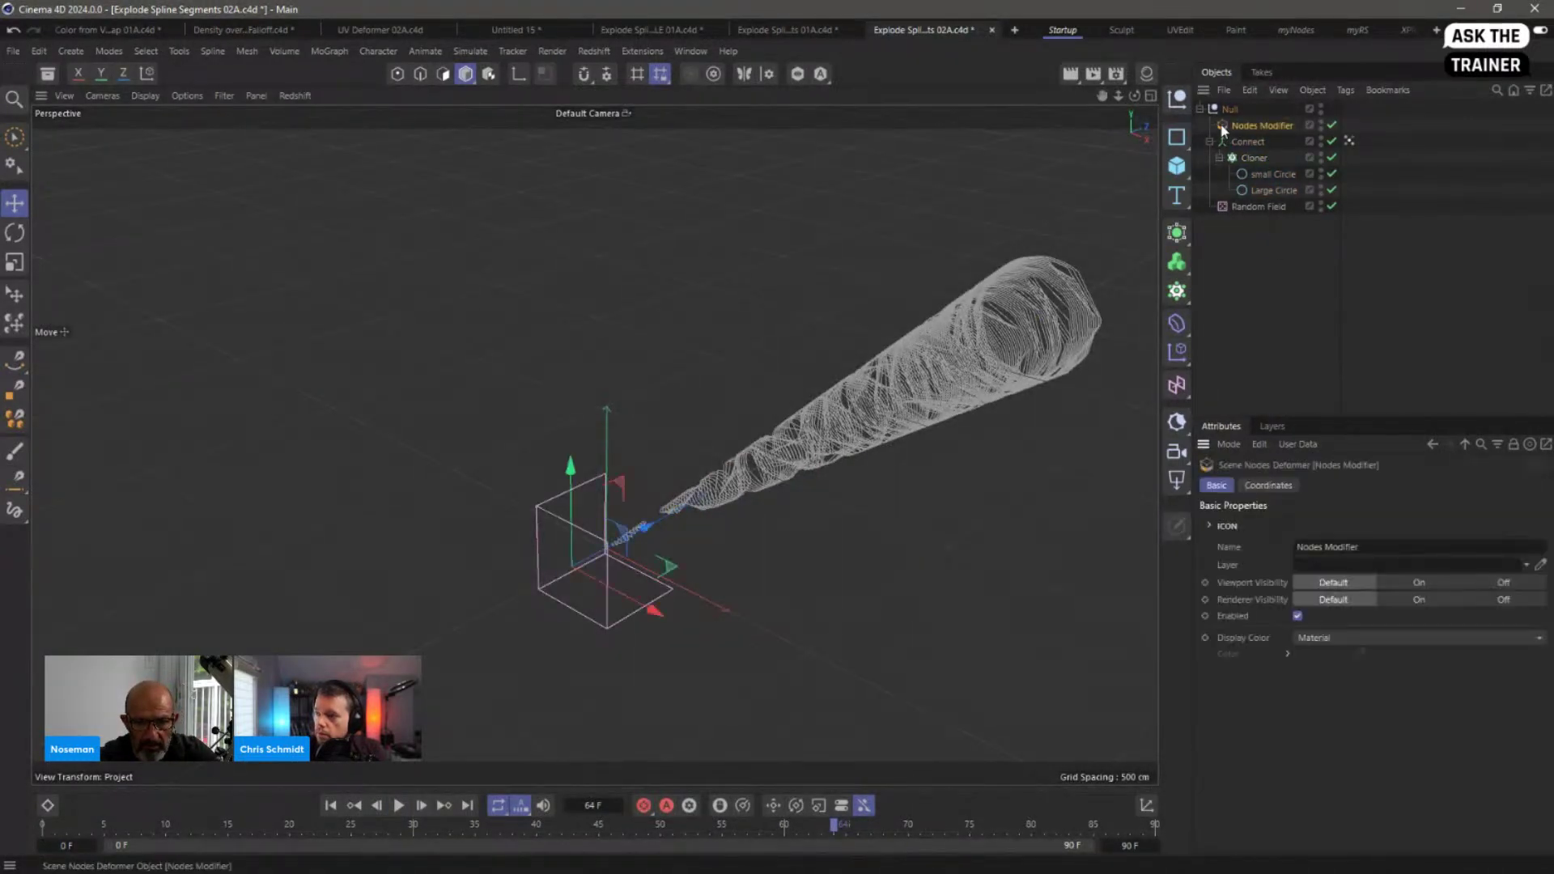
left_click_drag(1148, 115, 816, 94)
scroll(599, 497, "up", 3)
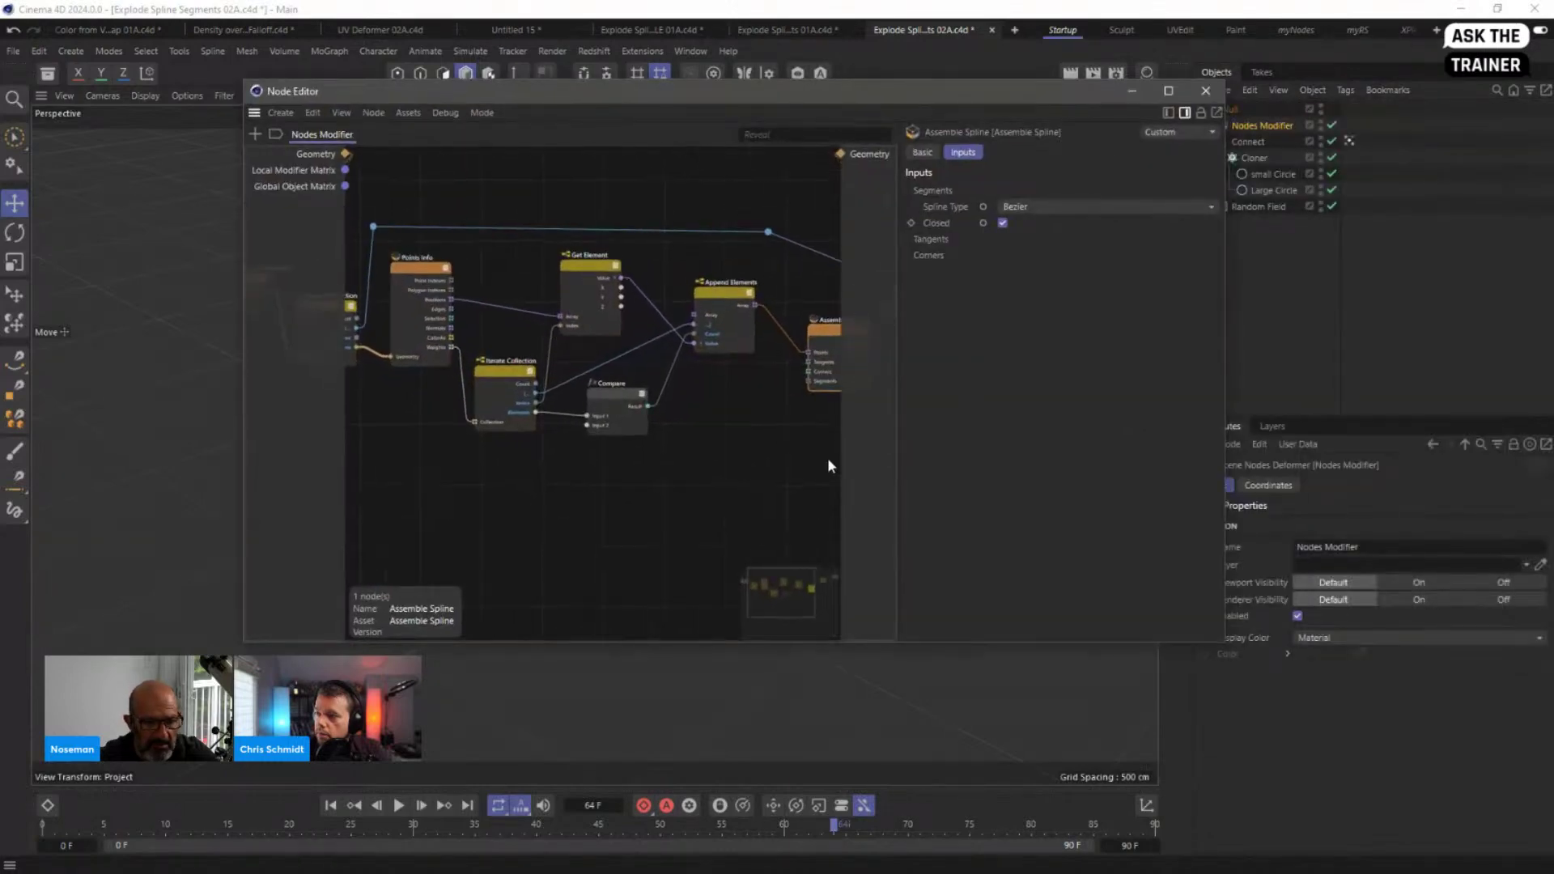
left_click_drag(1220, 642, 1499, 846)
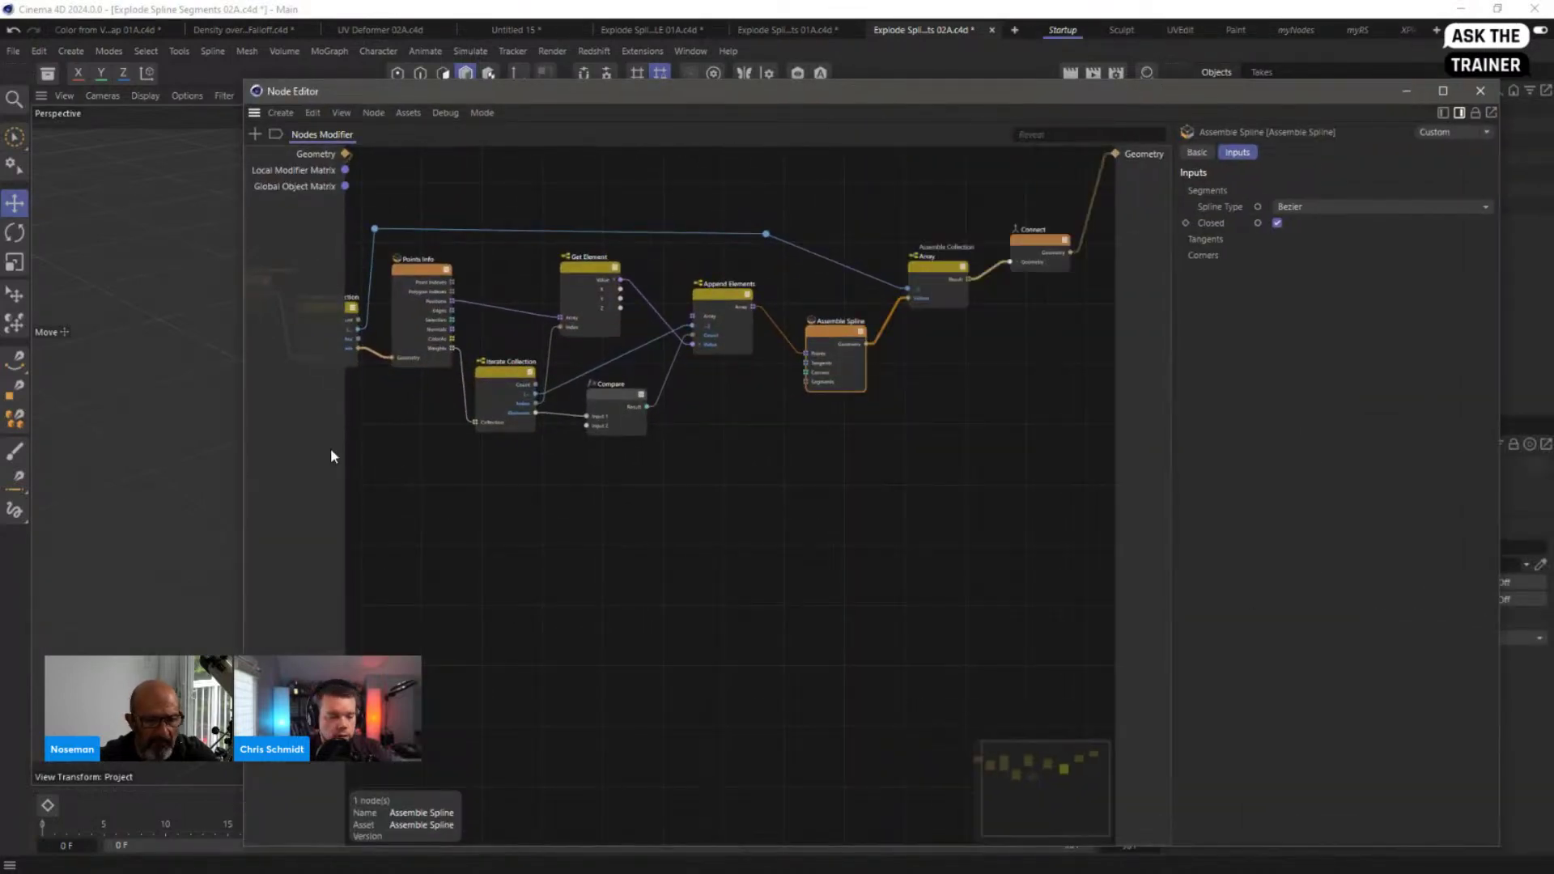
left_click_drag(241, 450, 42, 450)
left_click(462, 427)
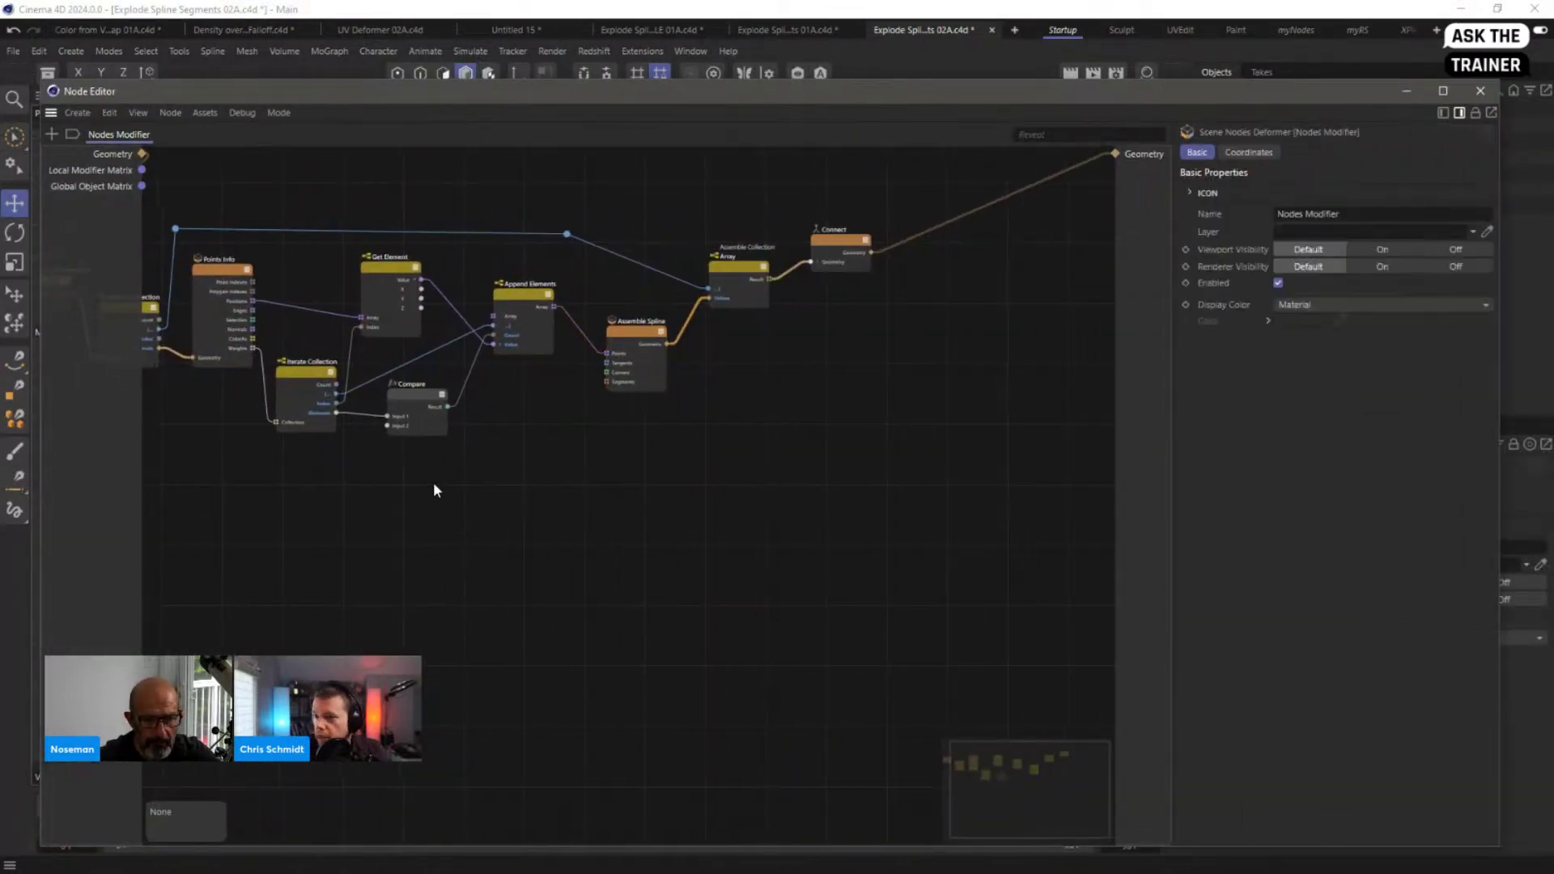
middle_click_drag(434, 392, 602, 596)
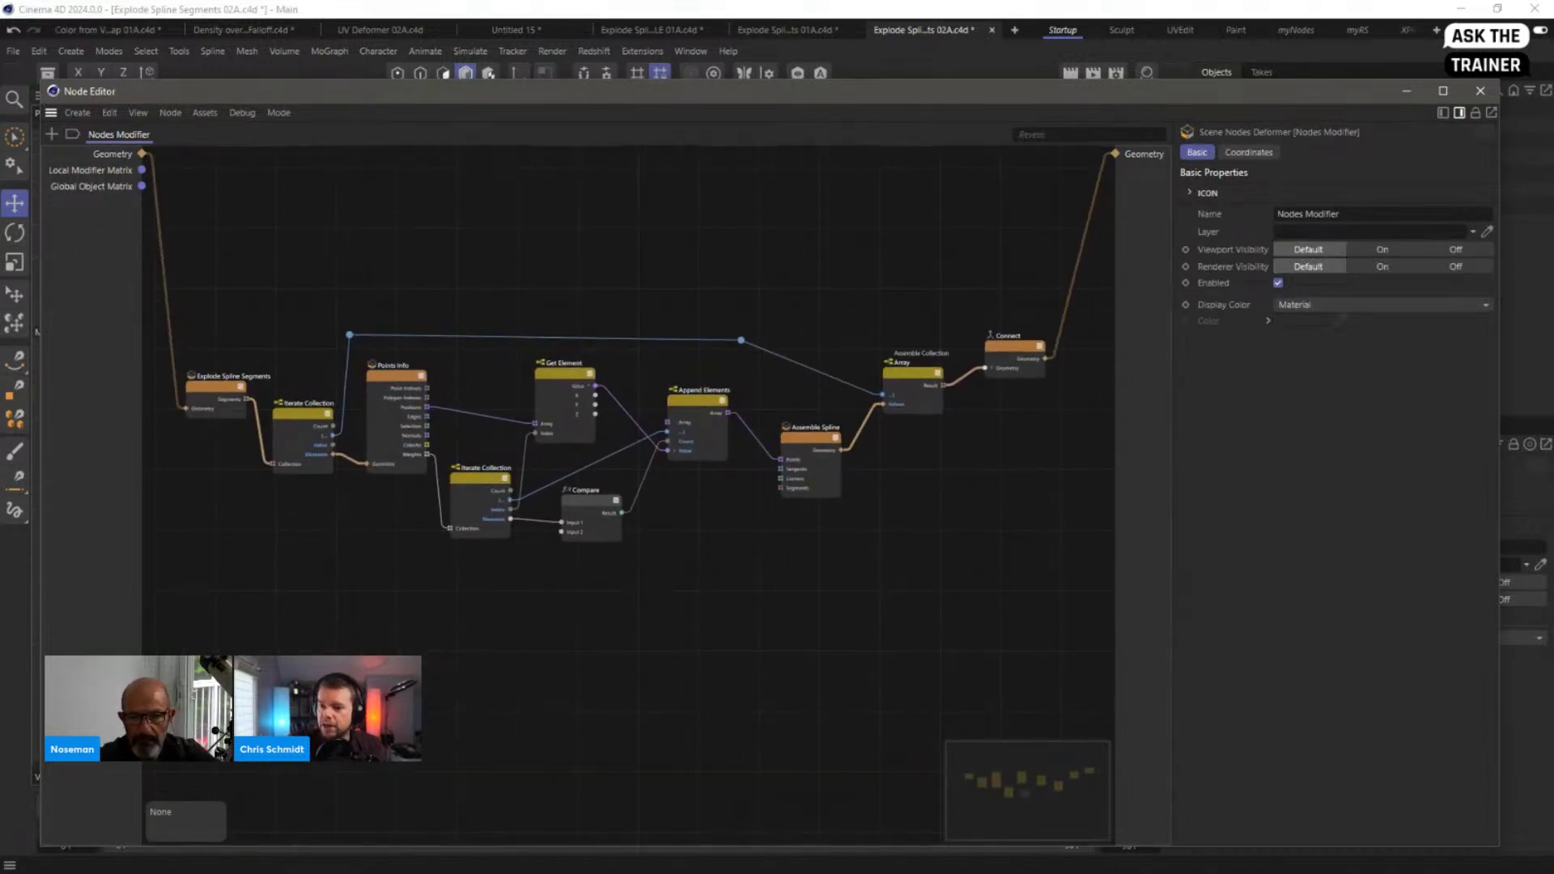
left_click(1480, 90)
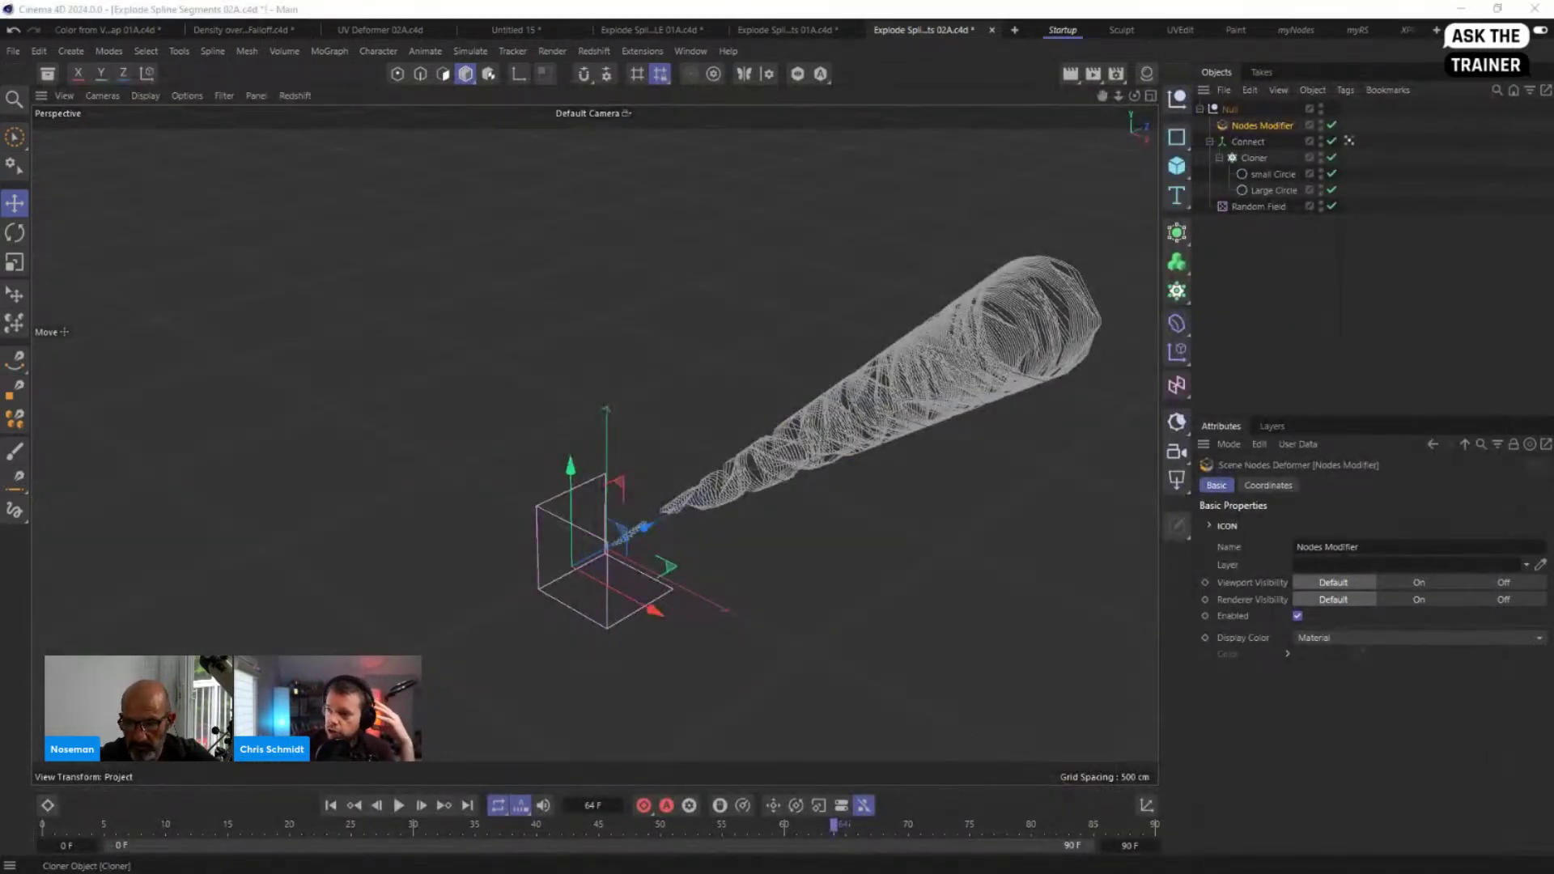